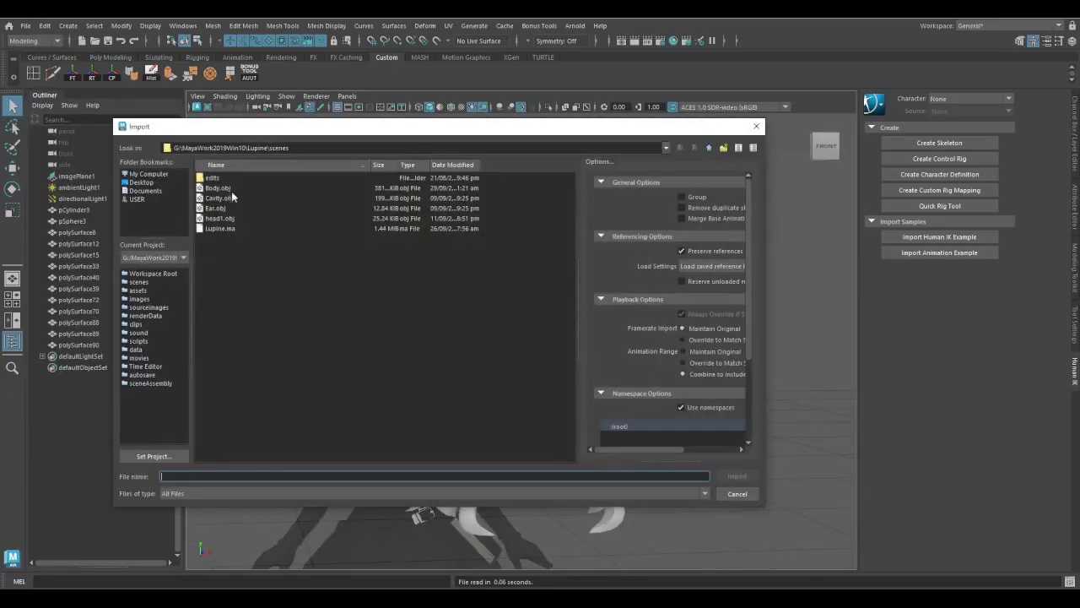
# Import Body.obj into the scene and scale and position the body mesh against the front-view character reference
pyautogui.click(230, 184)
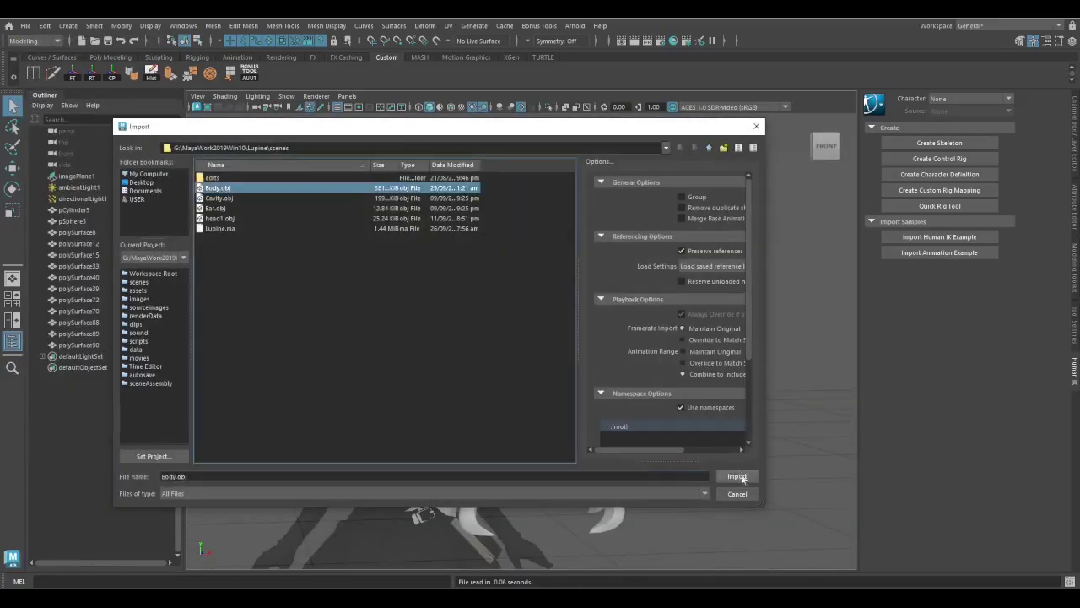
pyautogui.click(735, 476)
pyautogui.press('f')
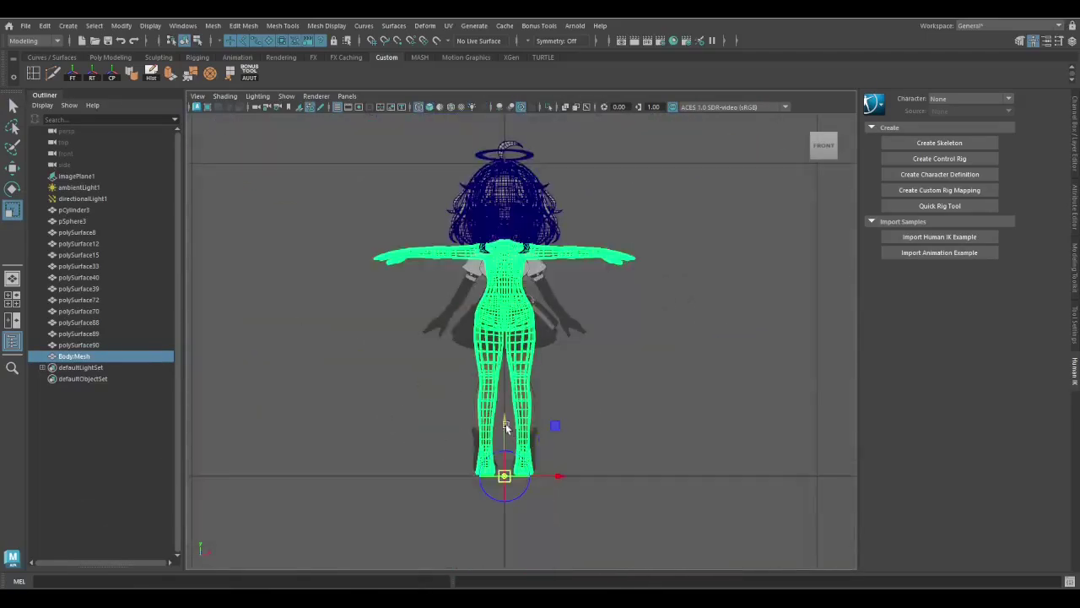
pyautogui.scroll(5, 503, 226)
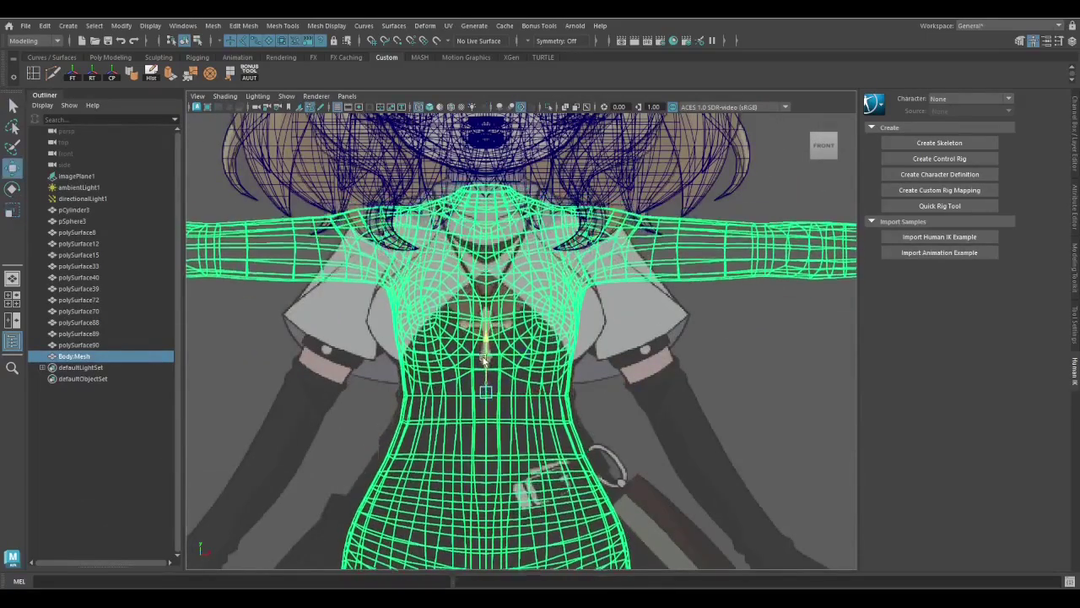
pyautogui.scroll(-5, 481, 363)
# Select the chest and shoulder vertices of the body mesh and scale and reposition them over the reference torso
pyautogui.press('F9')
pyautogui.moveTo(397, 265); pyautogui.dragTo(603, 397)
pyautogui.scroll(5, 498, 319)
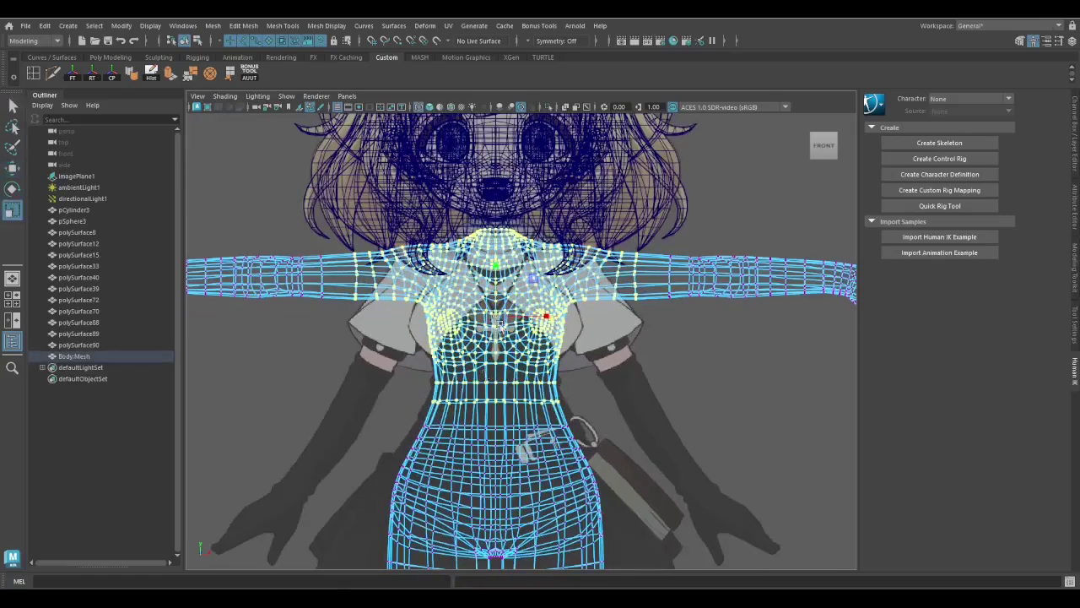
pyautogui.press('r')
pyautogui.scroll(3, 498, 330)
pyautogui.scroll(-6, 604, 388)
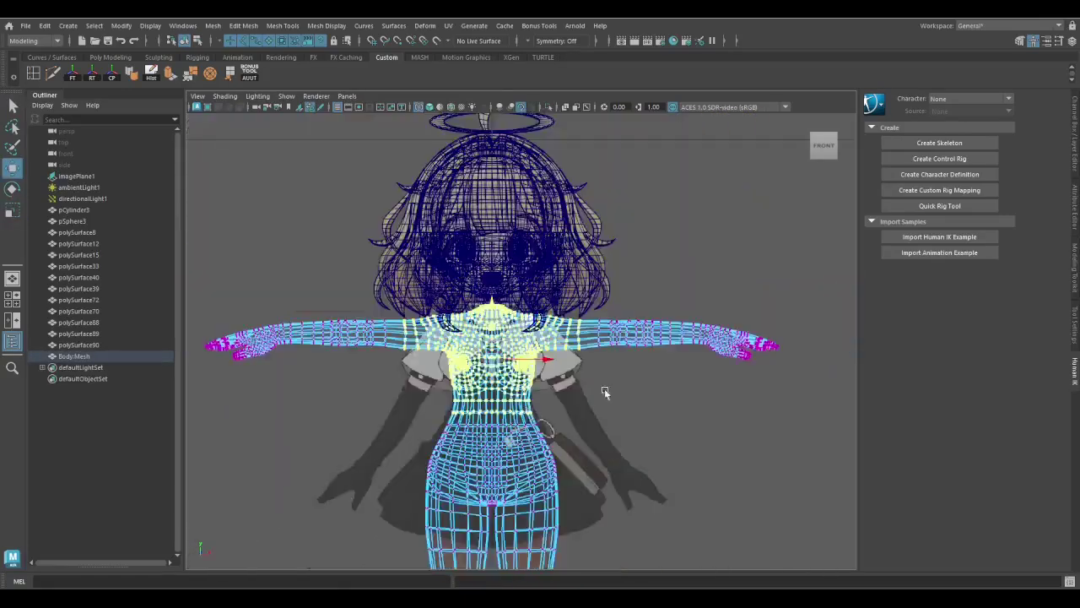
# Adjust the body mesh's hips and move its waist vertex row vertically to follow the reference waistline
pyautogui.moveTo(200, 281); pyautogui.dragTo(354, 392)
pyautogui.scroll(3, 354, 392)
pyautogui.keyDown('alt'); pyautogui.moveTo(506, 253); pyautogui.dragTo(426, 291); pyautogui.keyUp('alt')
pyautogui.scroll(4, 422, 294)
pyautogui.scroll(-2, 422, 294)
pyautogui.moveTo(326, 272); pyautogui.dragTo(680, 458)
pyautogui.scroll(3, 486, 310)
pyautogui.moveTo(359, 196); pyautogui.dragTo(612, 218)
pyautogui.press('w')
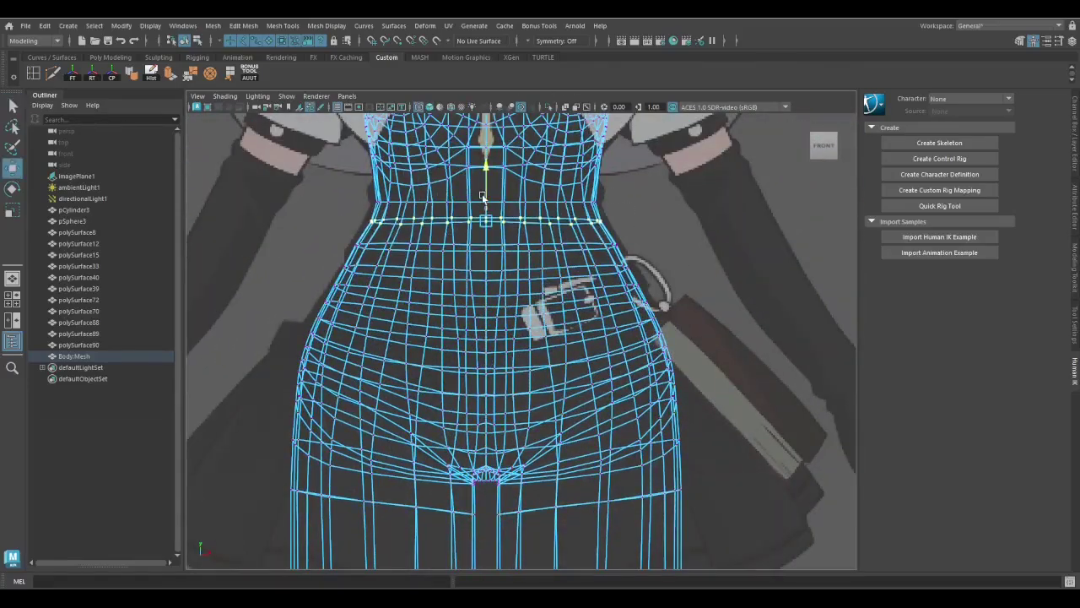
pyautogui.press('q')
# Select the vertices of both legs from the lower thighs to the feet and align them with the reference legs
pyautogui.scroll(2, 506, 321)
pyautogui.scroll(-3, 562, 326)
pyautogui.keyDown('alt'); pyautogui.moveTo(562, 326); pyautogui.dragTo(529, 232, button='middle'); pyautogui.keyUp('alt')
pyautogui.scroll(2, 557, 380)
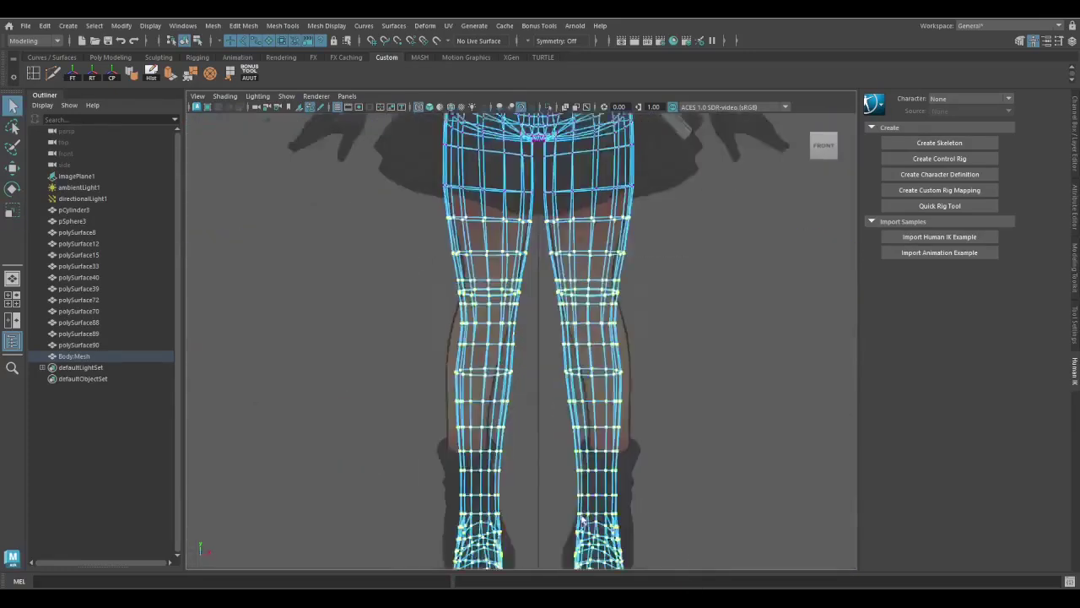
pyautogui.scroll(-2, 582, 521)
pyautogui.keyDown('alt'); pyautogui.moveTo(548, 289); pyautogui.dragTo(548, 355, button='middle'); pyautogui.keyUp('alt')
# Select the upper-thigh and calf vertex rows on both legs and move them vertically to match the reference leg proportions
pyautogui.moveTo(728, 221); pyautogui.dragTo(414, 245)
pyautogui.keyDown('alt'); pyautogui.moveTo(415, 245); pyautogui.dragTo(399, 279, button='middle'); pyautogui.keyUp('alt')
pyautogui.scroll(2, 404, 369)
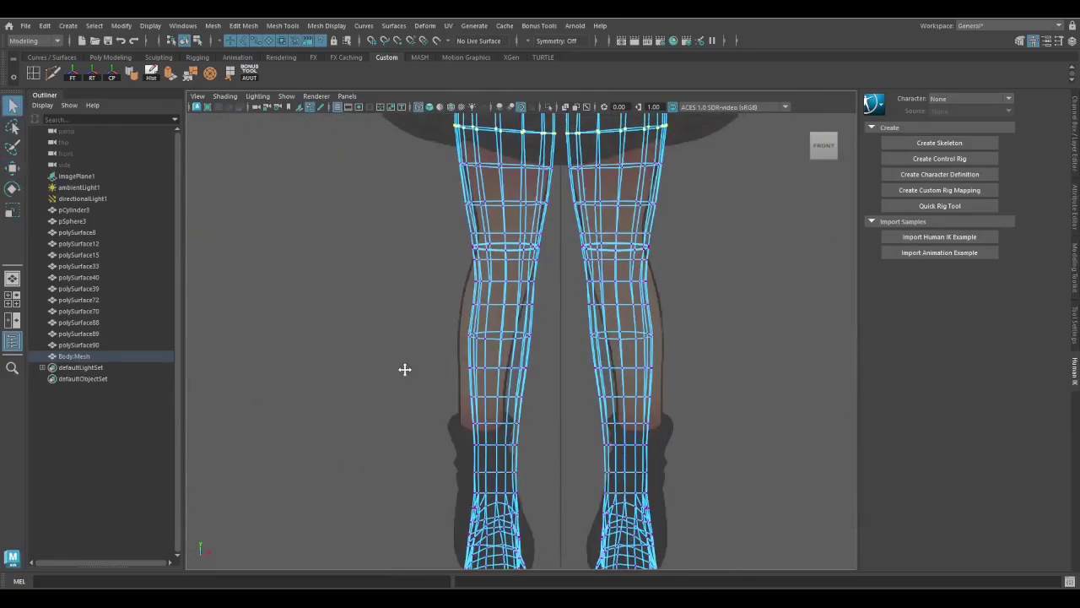
pyautogui.press('w')
pyautogui.moveTo(662, 217); pyautogui.dragTo(702, 535)
pyautogui.scroll(-2, 591, 293)
pyautogui.scroll(2, 555, 477)
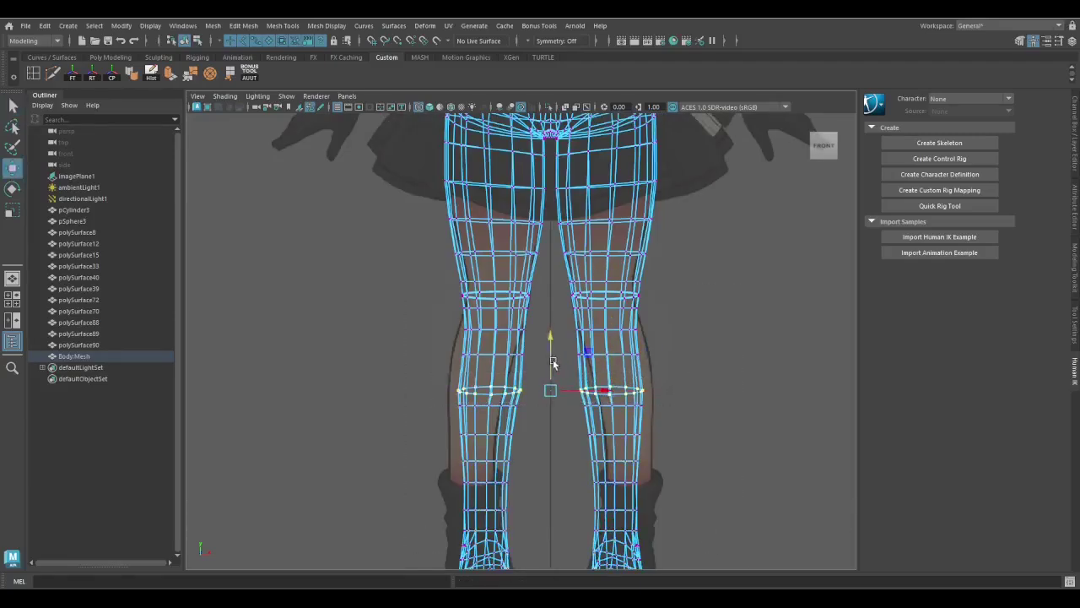
# Enable Object X symmetry and move the outer calf vertices sideways toward the reference leg outline
pyautogui.rightClick(699, 362)
pyautogui.press('q')
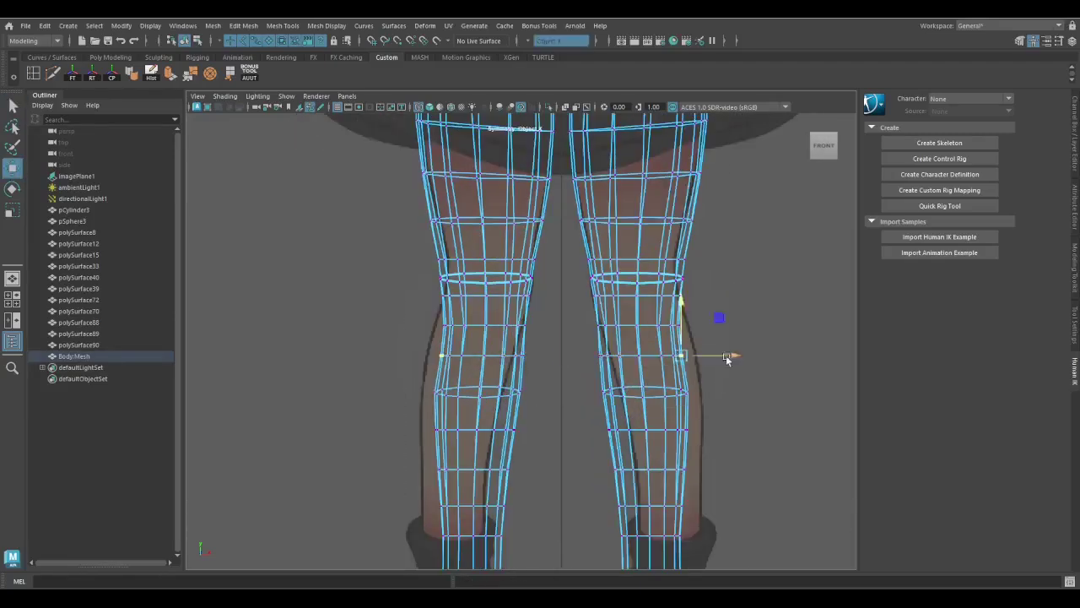
pyautogui.scroll(2, 729, 357)
pyautogui.scroll(-2, 693, 396)
# Switch to the side view and reshape the back vertices just above the body mesh's waist
pyautogui.press('space')
pyautogui.scroll(4, 565, 347)
pyautogui.moveTo(526, 285); pyautogui.dragTo(666, 308)
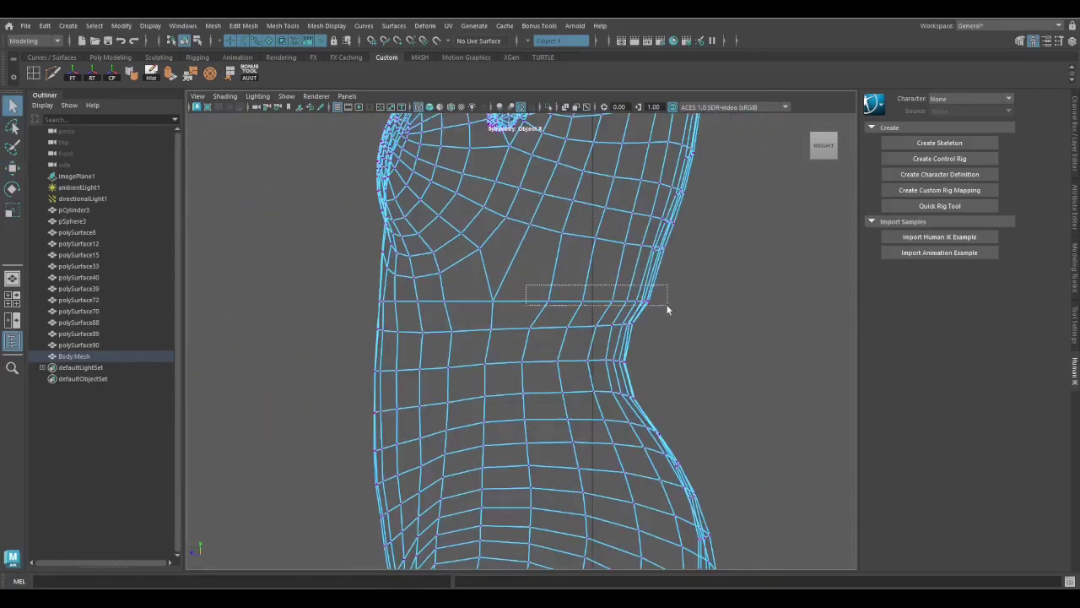
pyautogui.press('q')
pyautogui.scroll(-4, 391, 346)
pyautogui.scroll(4, 569, 314)
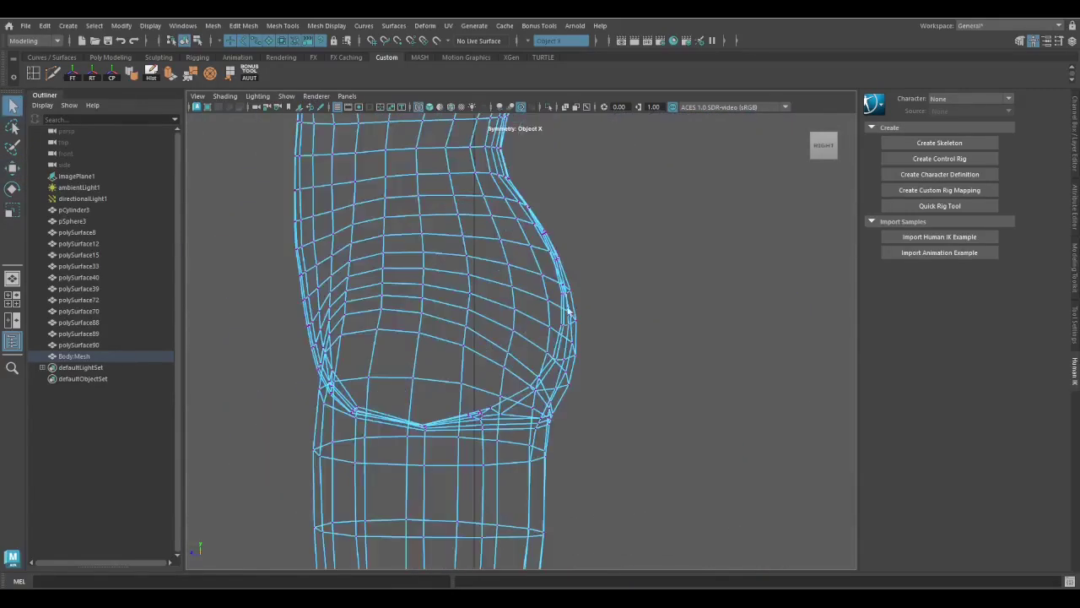
# Move the buttock vertices forward or backward in the side view to refine the hip profile
pyautogui.scroll(2, 567, 354)
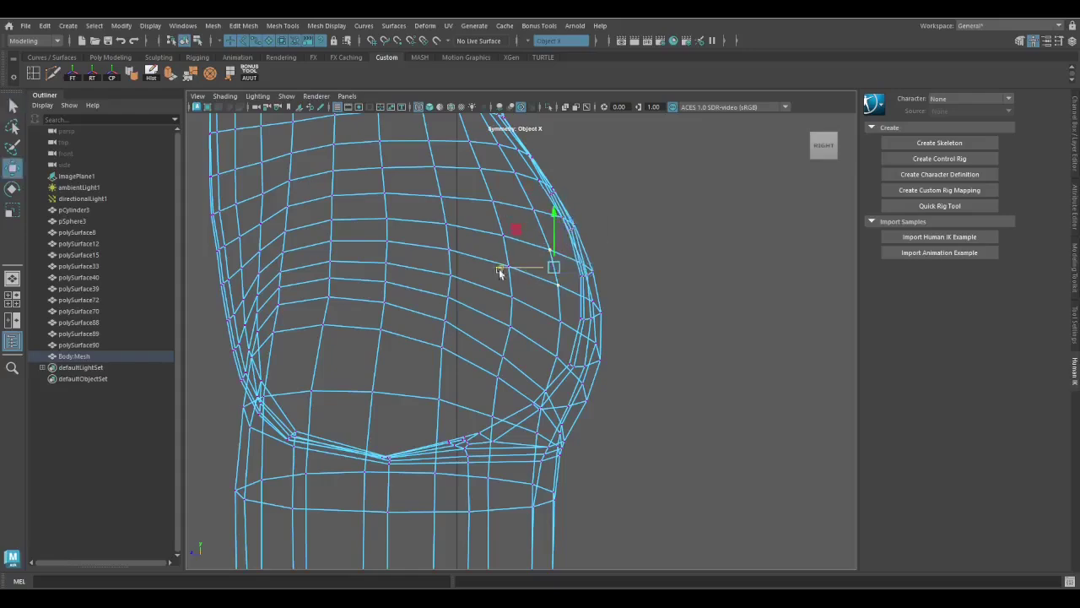
pyautogui.press('q')
pyautogui.scroll(-4, 521, 338)
# Adjust the front upper-thigh vertices in the side view to smooth the leg's front profile
pyautogui.scroll(6, 465, 379)
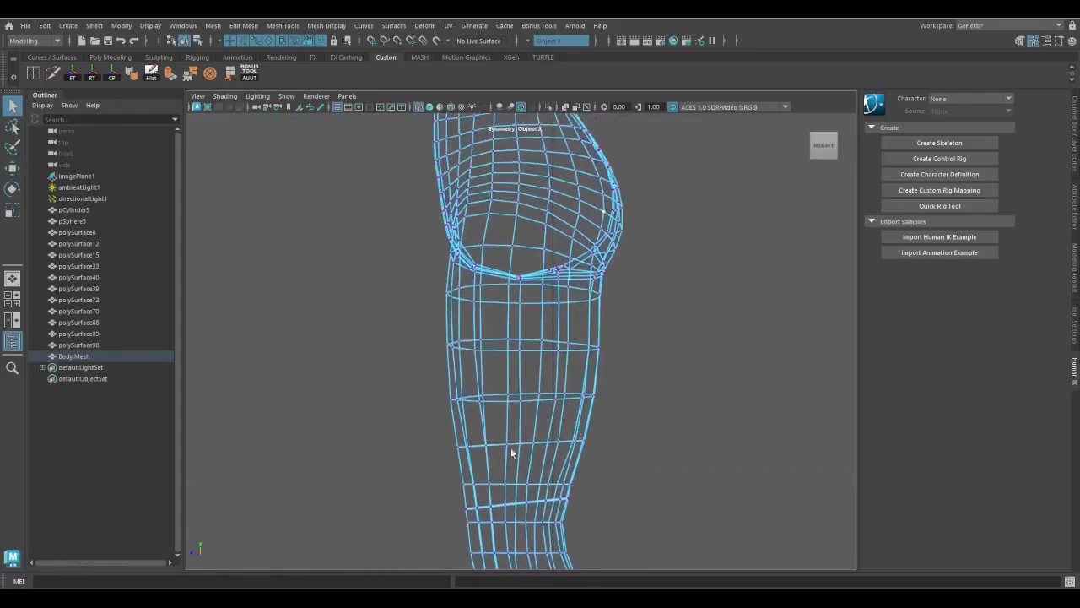
pyautogui.click(422, 347)
pyautogui.press('w')
pyautogui.scroll(-5, 606, 275)
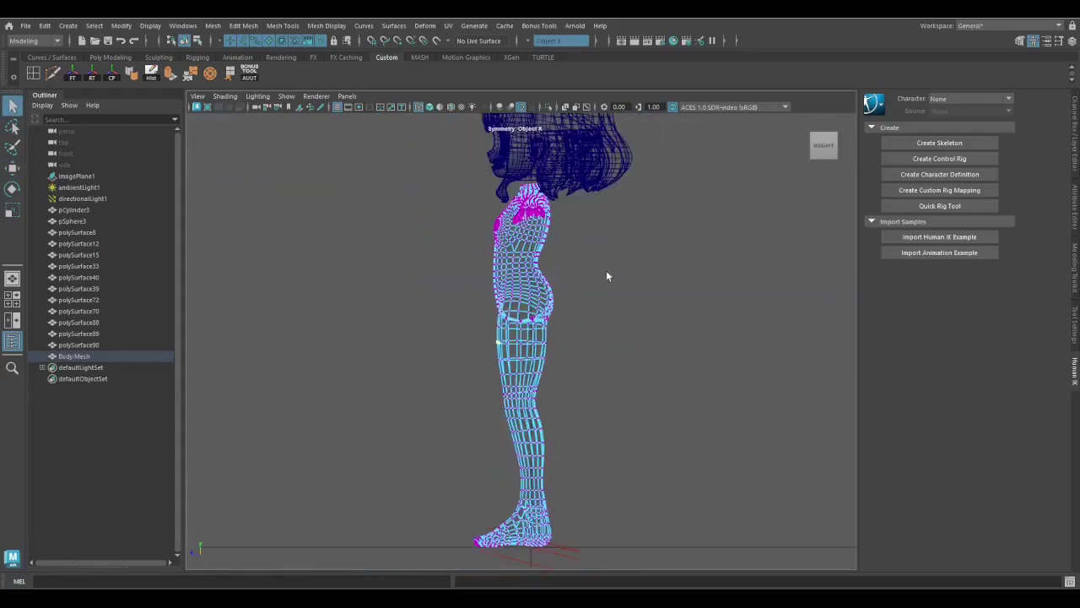
# Select the neck vertices of the body mesh in the side view and align them beneath the head
pyautogui.keyDown('alt'); pyautogui.moveTo(605, 275); pyautogui.dragTo(422, 374); pyautogui.keyUp('alt')
pyautogui.scroll(8, 422, 374)
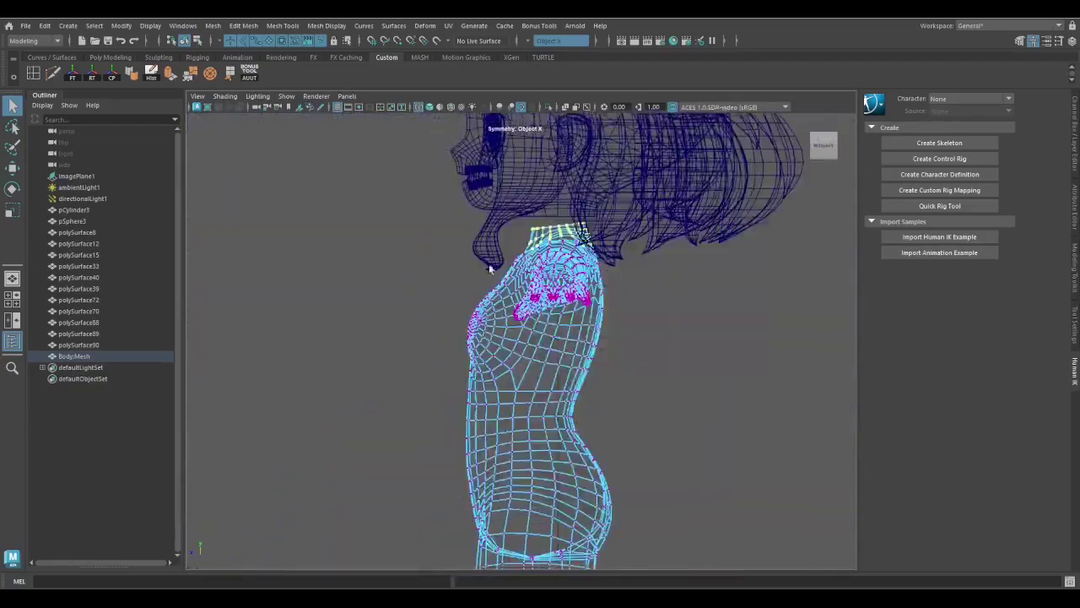
pyautogui.press('b')
# Return to the front view and scale and raise the chest, shoulder and arm vertices to fit the reference
pyautogui.press('space')
pyautogui.press('space')
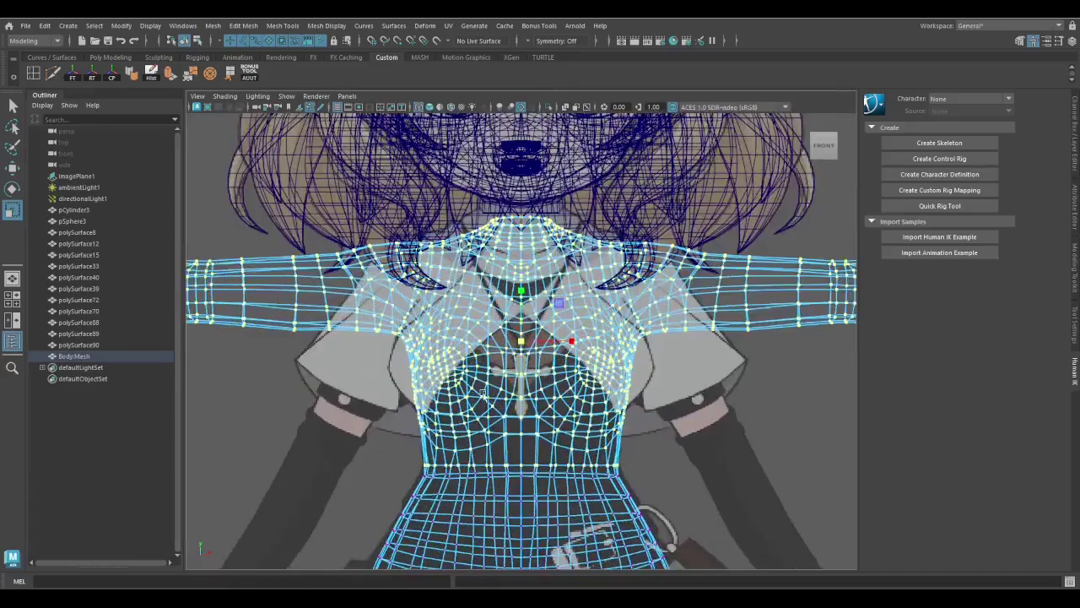
pyautogui.moveTo(521, 325)
pyautogui.mouseDown()
pyautogui.moveTo(521, 335)
pyautogui.moveTo(520, 325)
pyautogui.mouseUp()
pyautogui.keyDown('alt'); pyautogui.moveTo(520, 325); pyautogui.dragTo(540, 270, button='middle'); pyautogui.keyUp('alt')
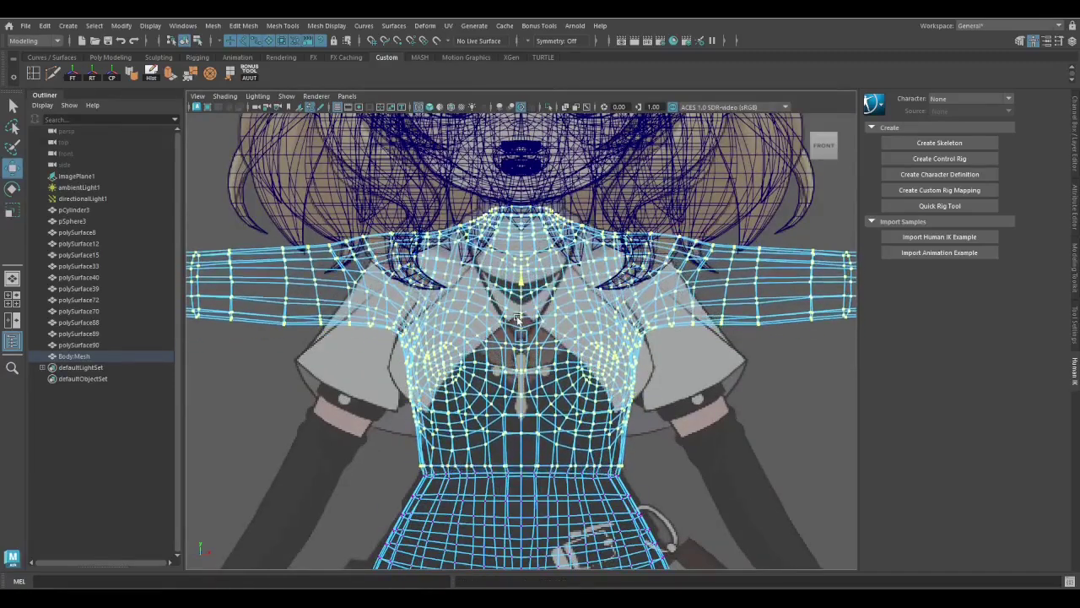
pyautogui.scroll(4, 540, 270)
# Move the vertex row above the waist vertically and raise the chest and shoulder vertices to lengthen the torso
pyautogui.moveTo(401, 371); pyautogui.dragTo(684, 390)
pyautogui.scroll(-6, 498, 400)
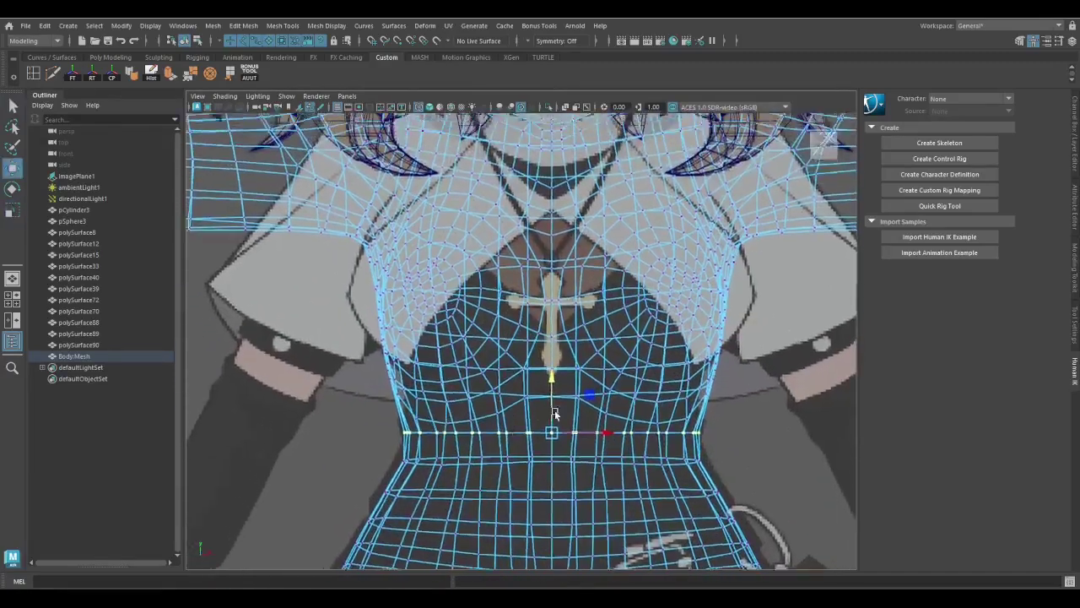
pyautogui.moveTo(261, 265); pyautogui.dragTo(748, 366)
pyautogui.scroll(6, 449, 447)
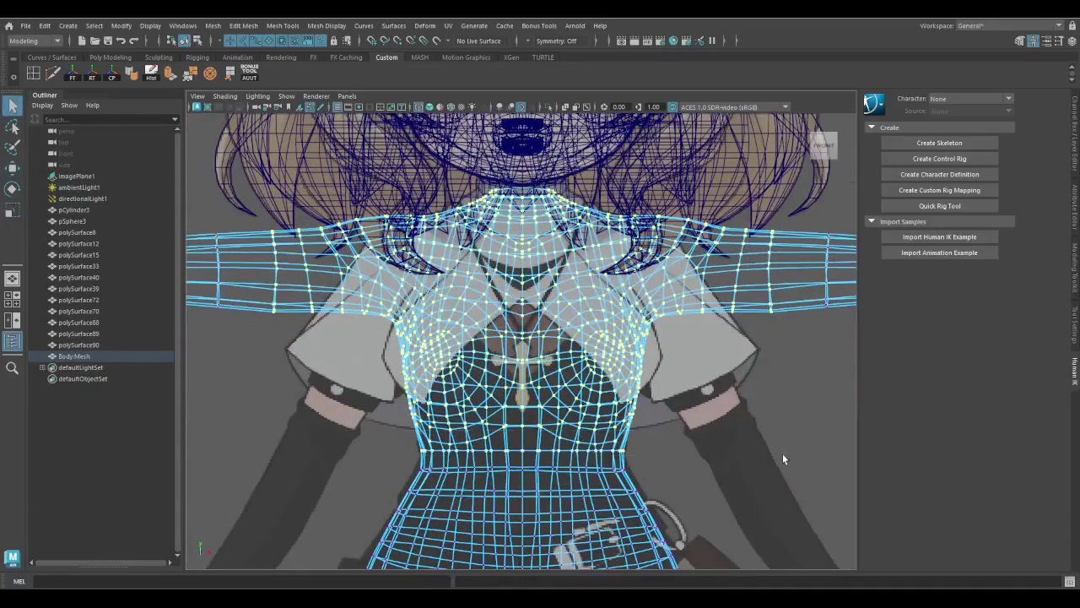
pyautogui.press('w')
pyautogui.moveTo(522, 295); pyautogui.dragTo(516, 261)
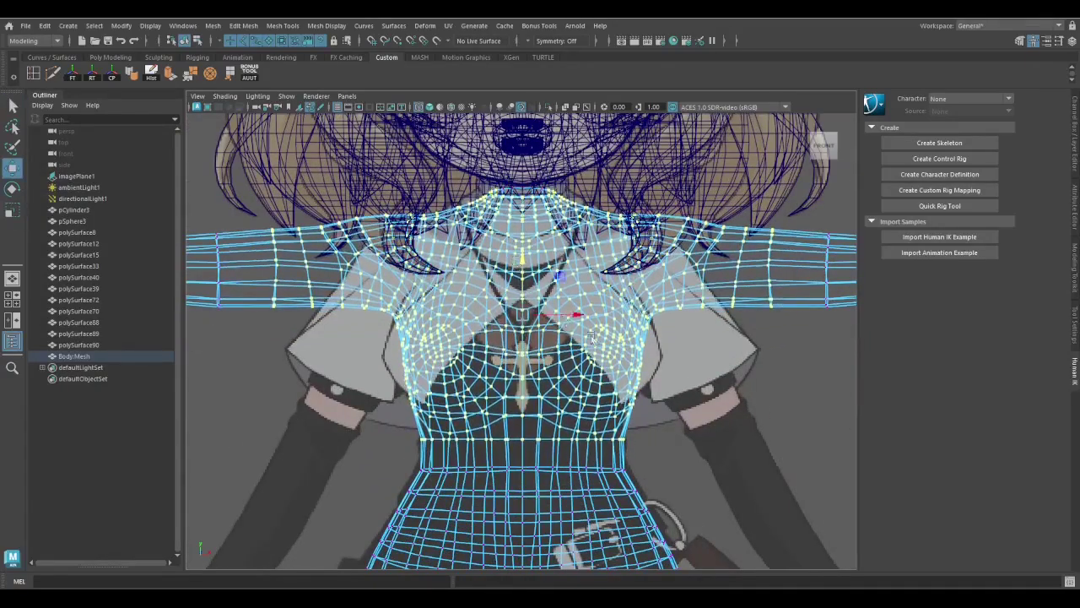
# Adjust the waist vertex rows and move the side waist vertices horizontally with Object X symmetry enabled
pyautogui.press('q')
pyautogui.scroll(3, 417, 381)
pyautogui.moveTo(385, 346); pyautogui.dragTo(745, 383)
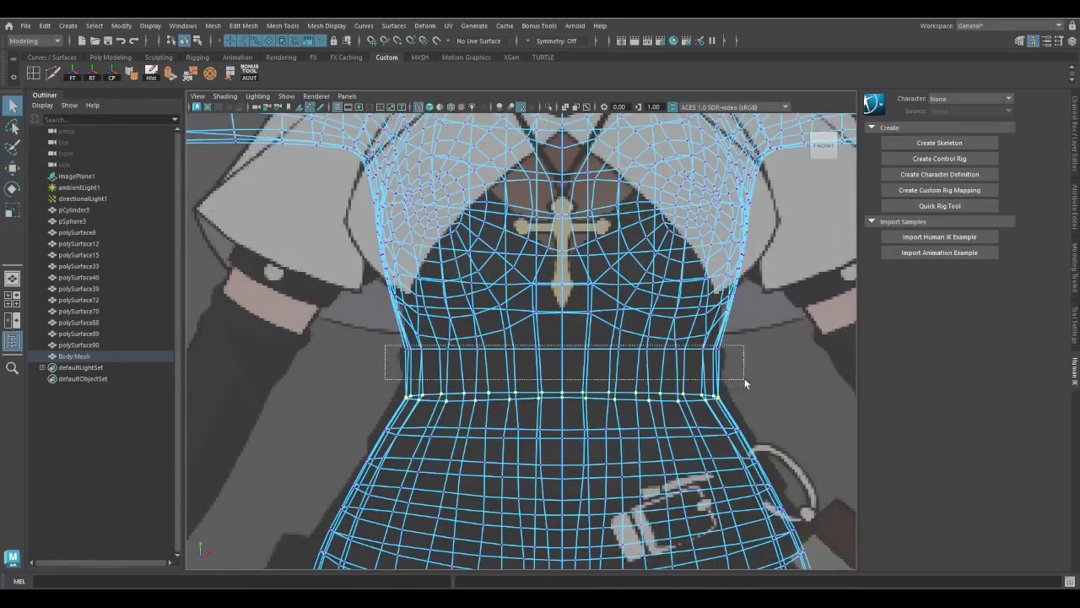
pyautogui.click(713, 397)
pyautogui.press('w')
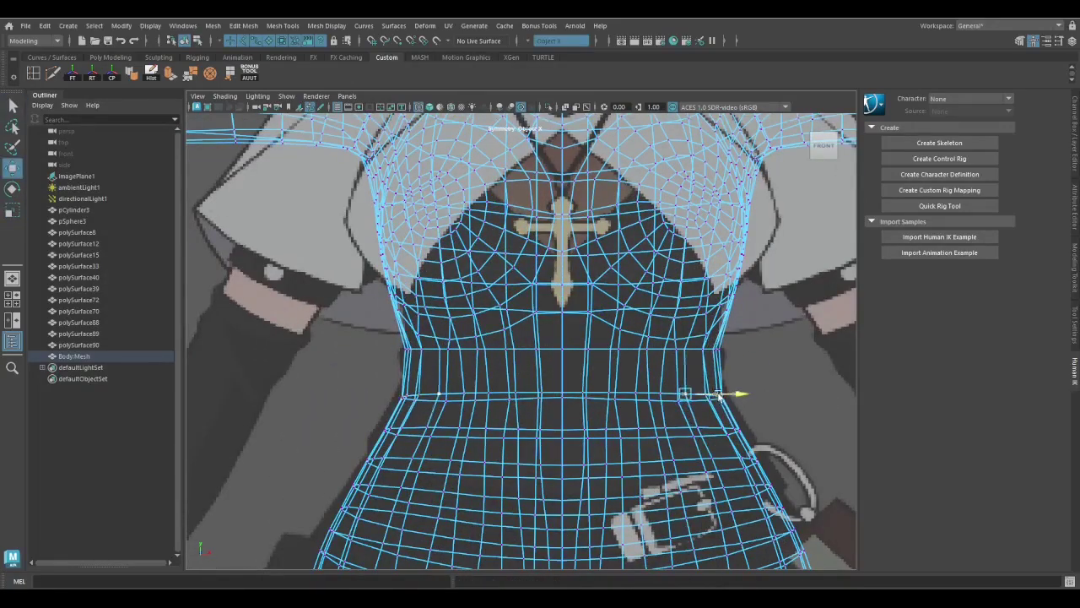
pyautogui.press('q')
# Select the vertices of both arms beyond the shoulders and reposition them with symmetry
pyautogui.press('a')
pyautogui.moveTo(651, 339); pyautogui.dragTo(655, 335, button='right')
pyautogui.press('w')
pyautogui.press('f')
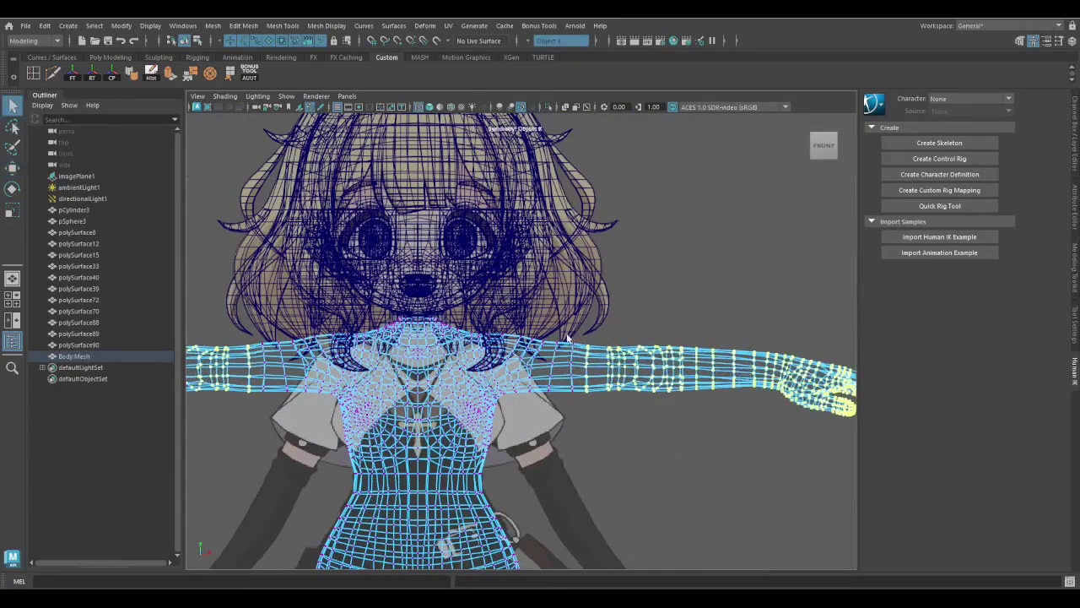
pyautogui.press('q')
# Select the vertex column around each upper arm and move it along the arm to even out the spacing
pyautogui.click(620, 369)
pyautogui.press('q')
pyautogui.scroll(5, 621, 369)
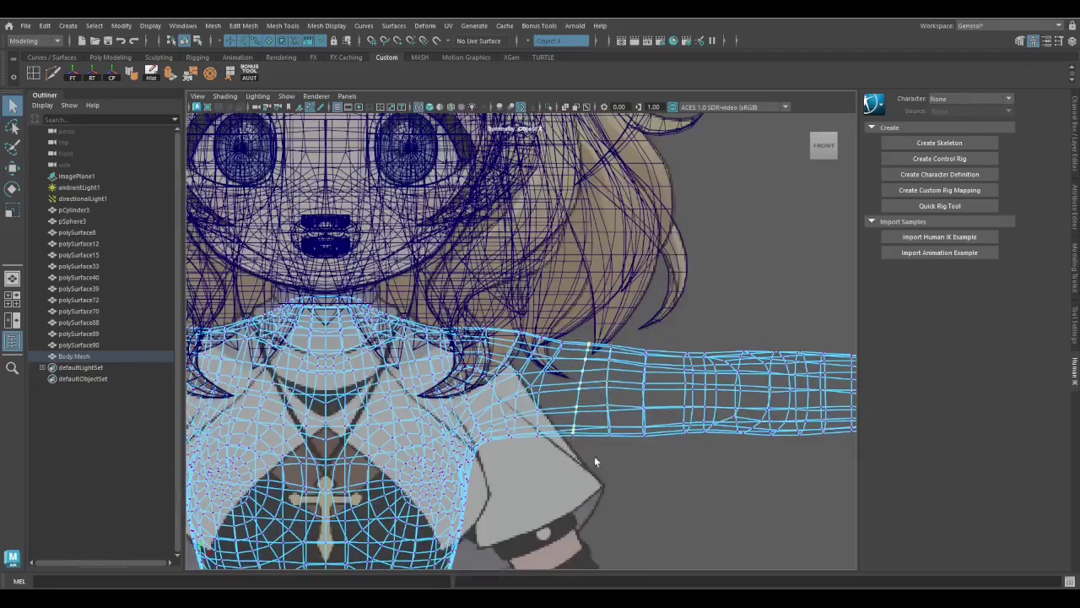
pyautogui.scroll(-5, 642, 451)
# Turn off symmetry, adjust the arm vertices in the front view, and restore Object X symmetry
pyautogui.moveTo(615, 362); pyautogui.dragTo(615, 362, button='right')
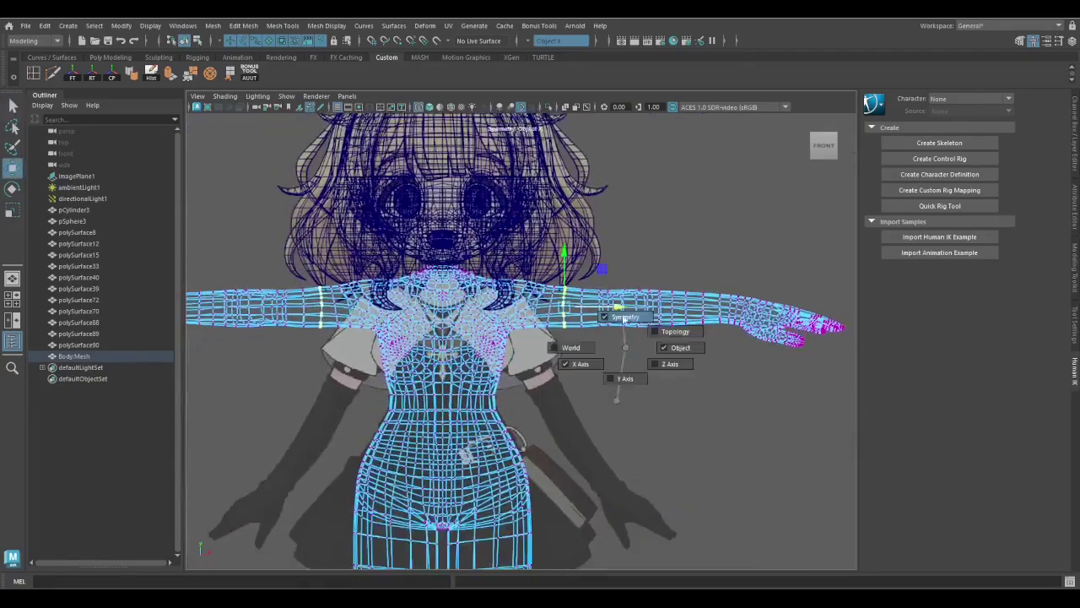
pyautogui.keyDown('alt'); pyautogui.moveTo(616, 362); pyautogui.dragTo(820, 363, button='middle'); pyautogui.keyUp('alt')
pyautogui.moveTo(234, 234); pyautogui.dragTo(280, 285)
pyautogui.keyDown('alt'); pyautogui.moveTo(601, 444); pyautogui.dragTo(418, 444, button='middle'); pyautogui.keyUp('alt')
pyautogui.scroll(3, 419, 443)
pyautogui.moveTo(675, 437); pyautogui.dragTo(709, 379, button='right')
# Move the vertices beneath the bust in the side view to smooth the front torso profile
pyautogui.scroll(-5, 797, 324)
pyautogui.keyDown('alt'); pyautogui.moveTo(642, 362); pyautogui.dragTo(473, 329); pyautogui.keyUp('alt')
pyautogui.scroll(4, 426, 321)
pyautogui.scroll(2, 426, 320)
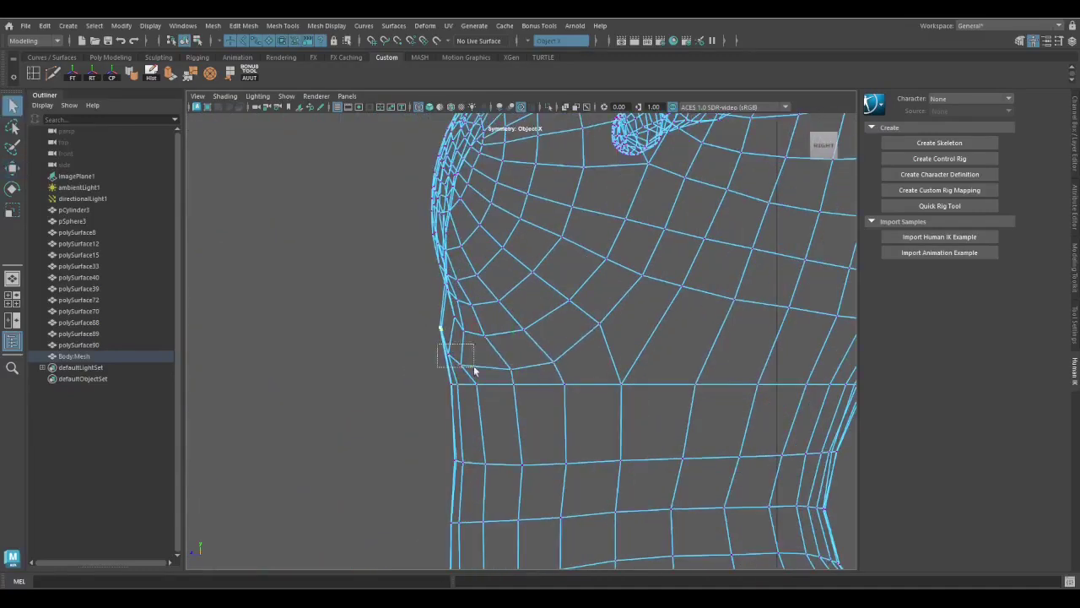
pyautogui.scroll(2, 456, 354)
pyautogui.moveTo(474, 370); pyautogui.dragTo(493, 350)
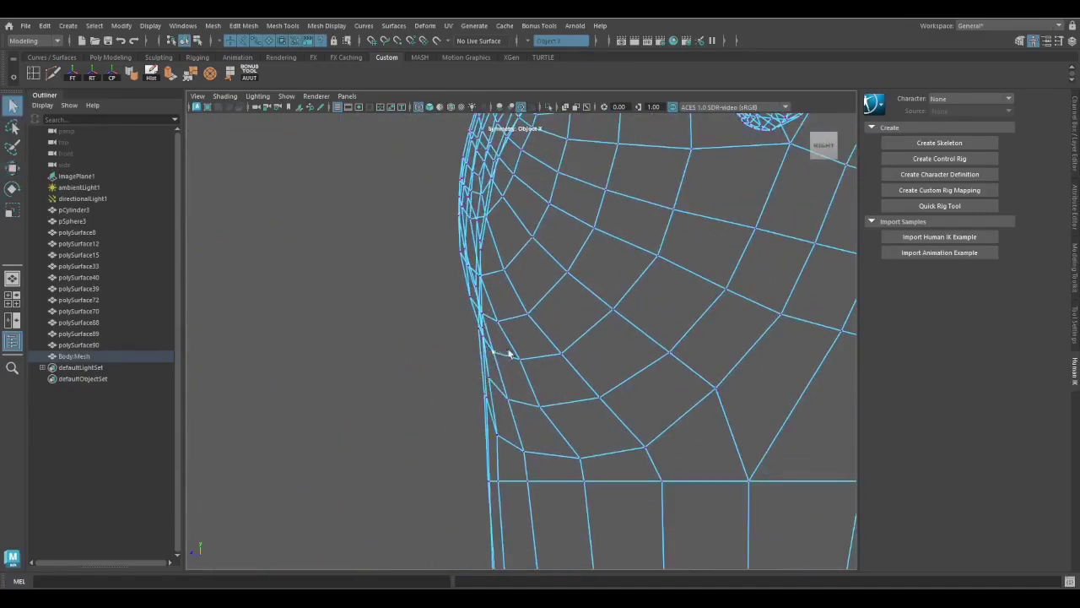
pyautogui.press('w')
pyautogui.scroll(-3, 641, 410)
pyautogui.scroll(2, 625, 414)
# Return the body mesh to object mode in shaded display, soften its edges at 180 degrees, and isolate the head and body
pyautogui.doubleClick(625, 414)
pyautogui.keyDown('alt'); pyautogui.moveTo(567, 473); pyautogui.dragTo(681, 319); pyautogui.keyUp('alt')
pyautogui.press('5')
pyautogui.press('F8')
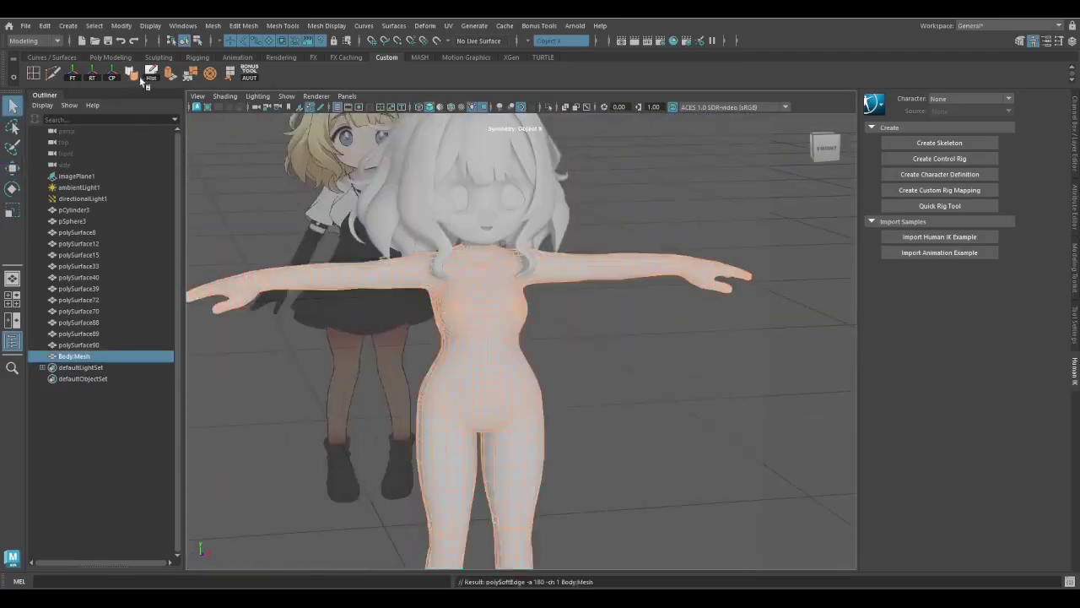
pyautogui.hotkey('ctrl', '1')
pyautogui.keyDown('alt'); pyautogui.moveTo(506, 337); pyautogui.dragTo(604, 389); pyautogui.keyUp('alt')
pyautogui.scroll(3, 604, 390)
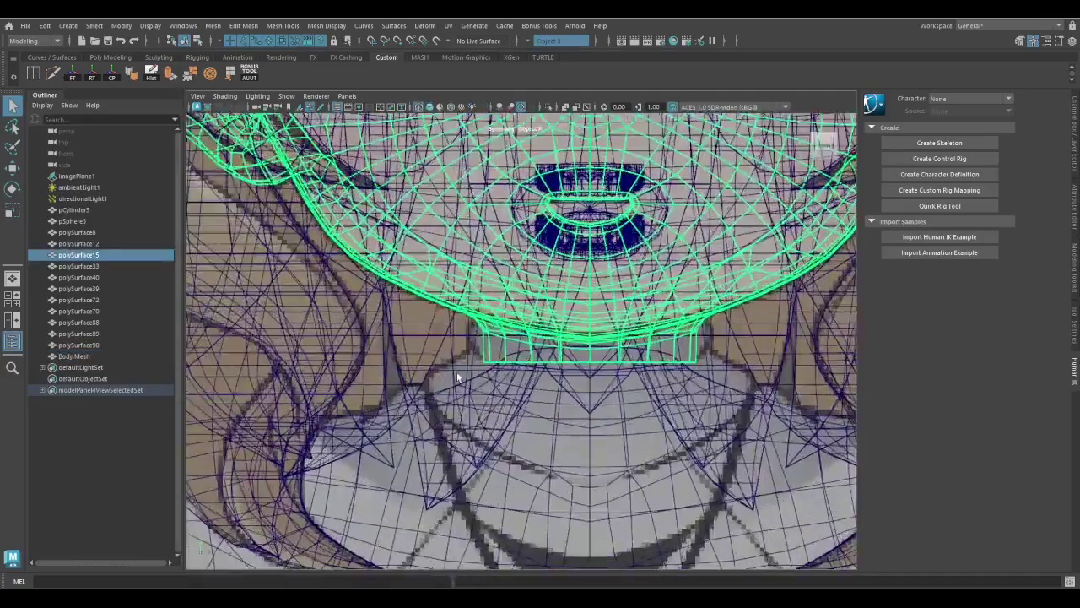
# Select the ring of neck faces at the base of the head mesh and scale it toward the body's neck
pyautogui.press('space')
pyautogui.moveTo(663, 268); pyautogui.dragTo(663, 295, button='right')
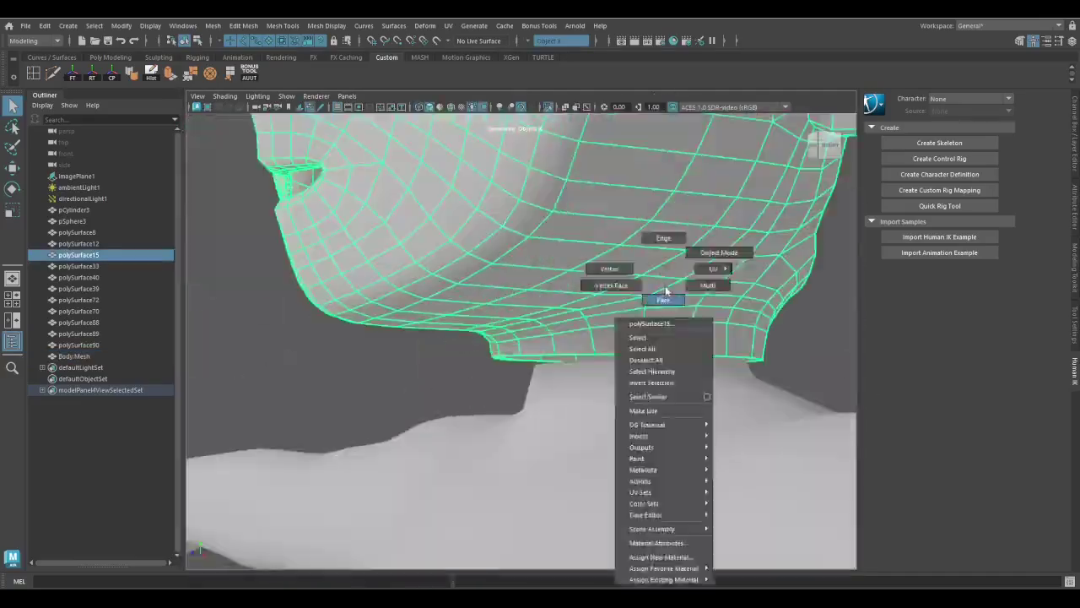
pyautogui.doubleClick(506, 338)
pyautogui.press('4')
pyautogui.press('5')
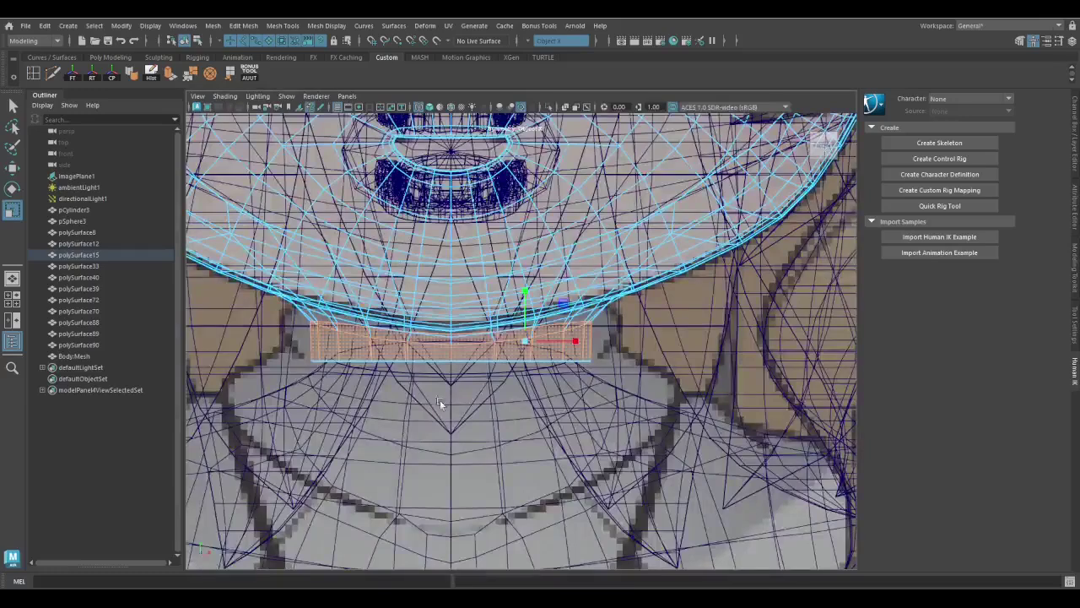
# Select the edge loop just above the head mesh's neck in wireframe and scale it
pyautogui.press('4')
pyautogui.press('F10')
pyautogui.doubleClick(500, 317)
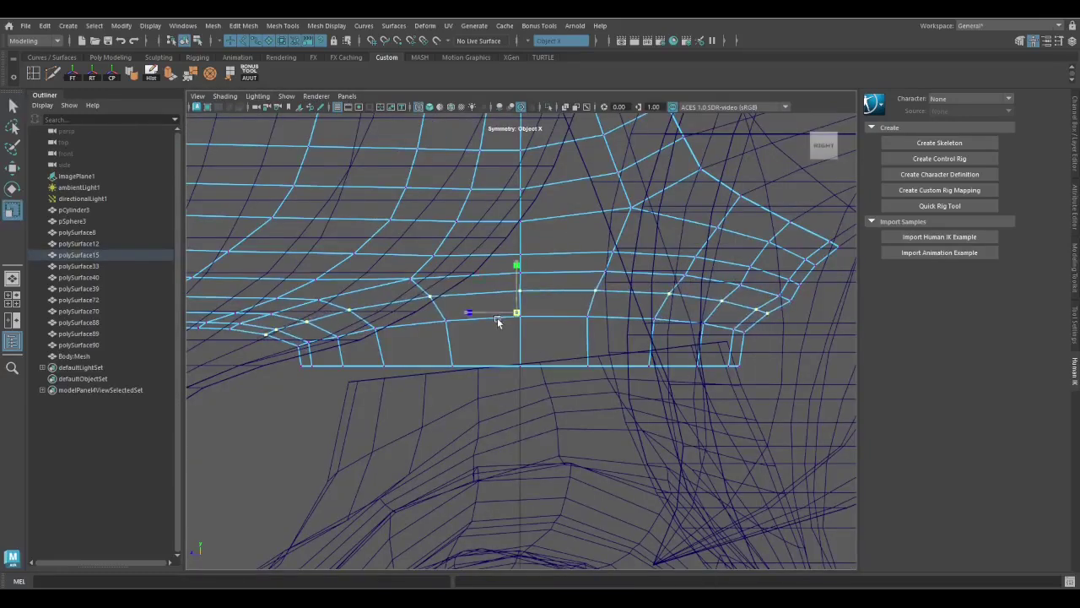
# Adjust the head mesh vertices behind the neck and under the chin in the side view
pyautogui.scroll(2, 743, 308)
pyautogui.press('w')
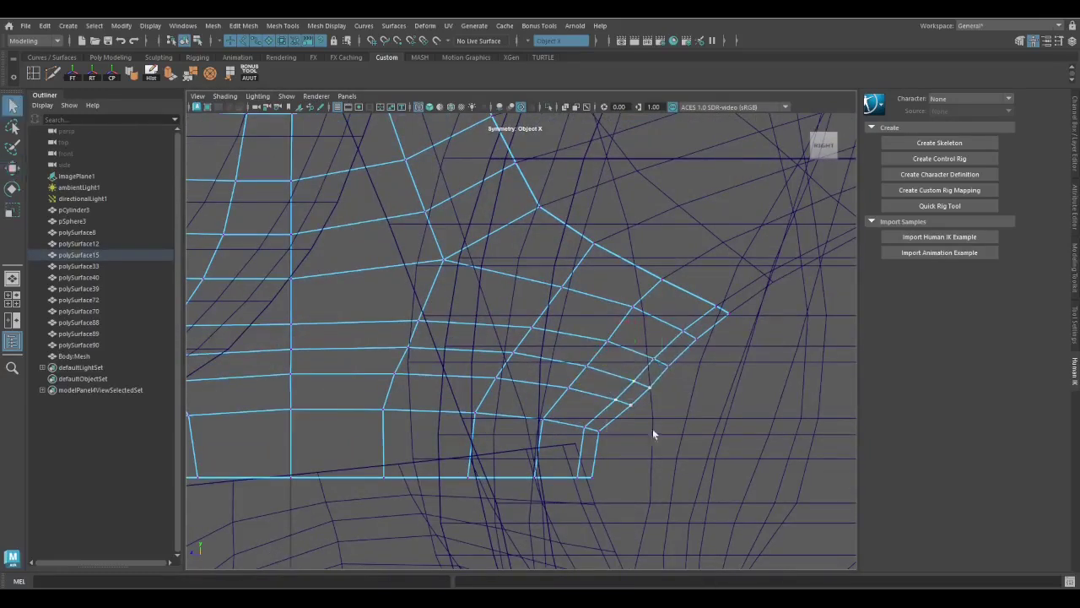
pyautogui.keyDown('alt'); pyautogui.moveTo(620, 365); pyautogui.dragTo(437, 412); pyautogui.keyUp('alt')
pyautogui.press('q')
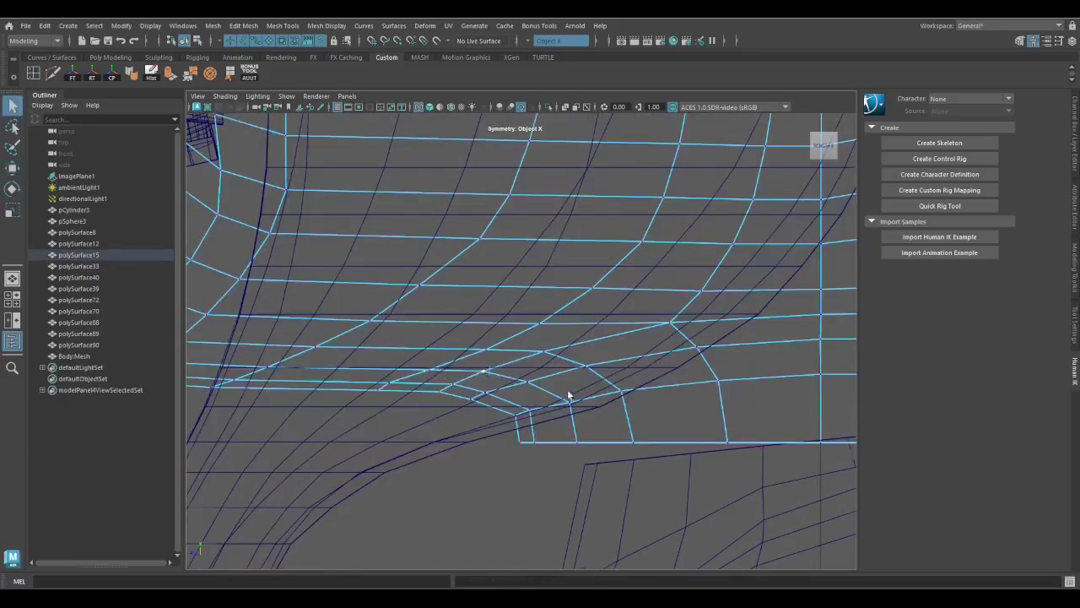
# Try to snap the head mesh's front centre neck vertex onto the body's neck edge
pyautogui.press('5')
pyautogui.keyDown('alt'); pyautogui.moveTo(569, 395); pyautogui.dragTo(411, 361); pyautogui.keyUp('alt')
pyautogui.scroll(-3, 411, 361)
pyautogui.scroll(4, 475, 290)
pyautogui.press('w')
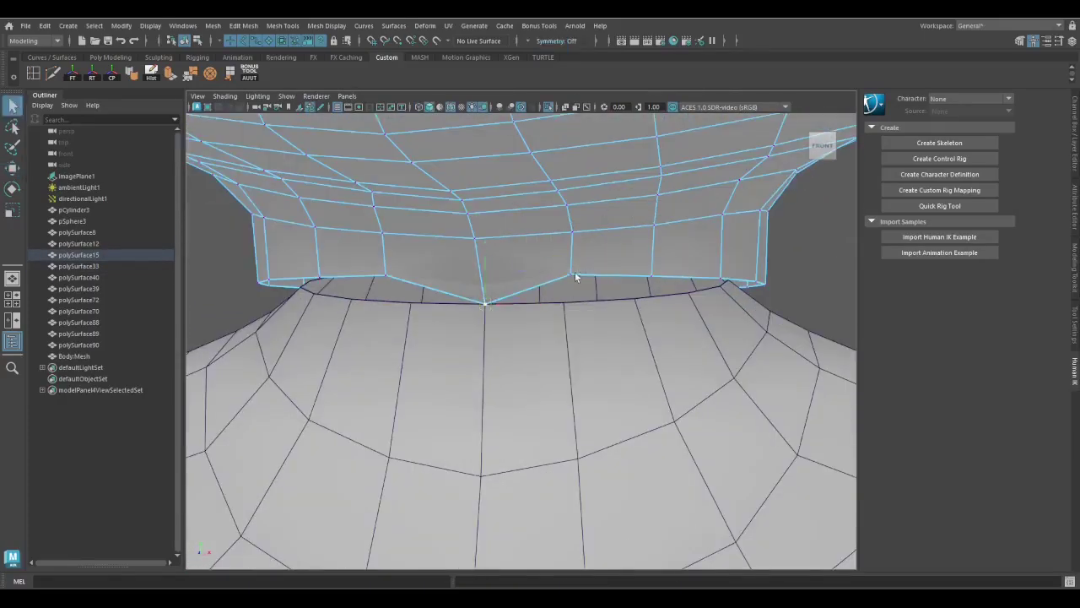
pyautogui.press('q')
# Snap the vertices of the body's neck opening to the matching vertices of the head mesh's neck rim
pyautogui.keyDown('alt'); pyautogui.moveTo(702, 293); pyautogui.dragTo(467, 382); pyautogui.keyUp('alt')
pyautogui.click(466, 381)
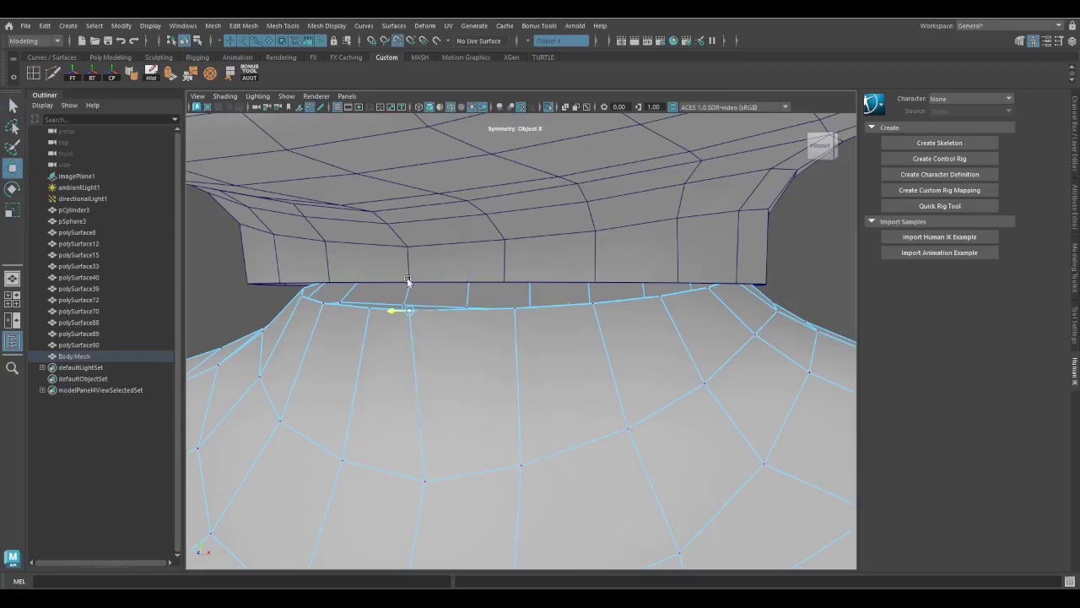
pyautogui.moveTo(538, 321); pyautogui.dragTo(591, 302)
pyautogui.keyDown('alt'); pyautogui.moveTo(706, 363); pyautogui.dragTo(699, 320); pyautogui.keyUp('alt')
# Adjust the vertices along the head and body neck seam in the wireframe side view
pyautogui.press('4')
pyautogui.moveTo(660, 253); pyautogui.dragTo(753, 411)
pyautogui.press('q')
pyautogui.moveTo(617, 348); pyautogui.dragTo(518, 262)
pyautogui.press('q')
pyautogui.moveTo(518, 262); pyautogui.dragTo(494, 240, button='right')
pyautogui.moveTo(319, 270); pyautogui.dragTo(495, 373)
pyautogui.press('q')
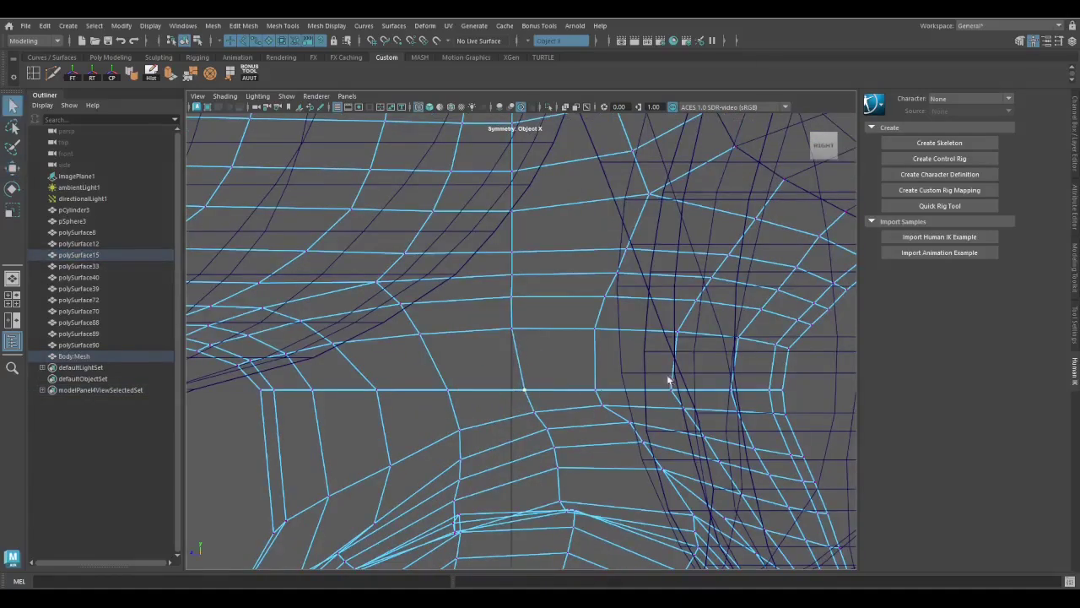
pyautogui.keyDown('alt'); pyautogui.moveTo(668, 381); pyautogui.dragTo(825, 374); pyautogui.keyUp('alt')
pyautogui.keyDown('alt'); pyautogui.moveTo(579, 410); pyautogui.dragTo(427, 441, button='right'); pyautogui.keyUp('alt')
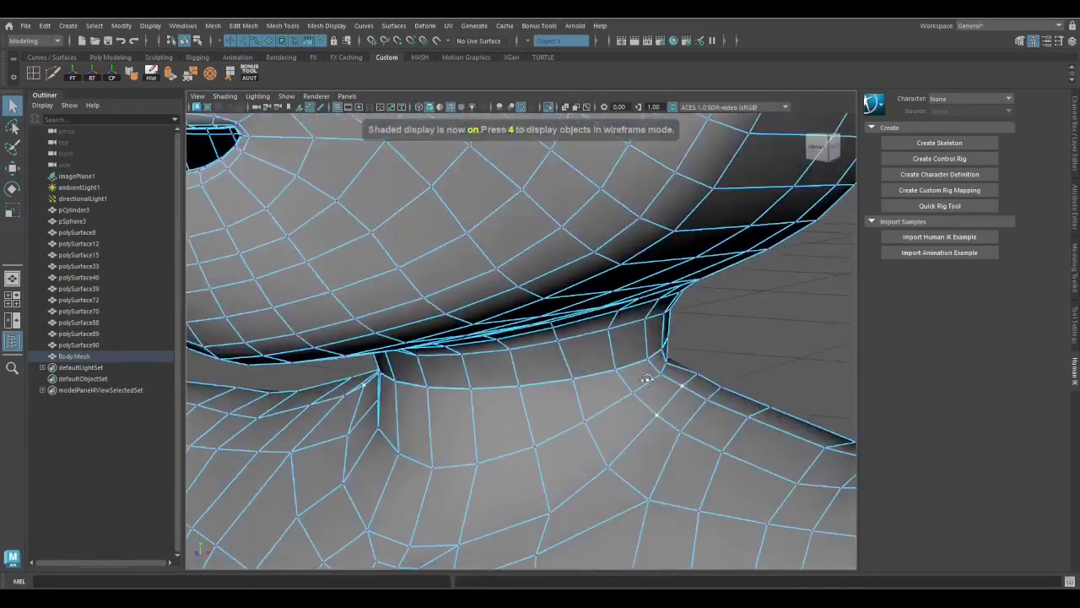
# Even out the body vertices around the back of the neck and shoulders in shaded display
pyautogui.scroll(3, 494, 470)
pyautogui.press('space')
pyautogui.press('space')
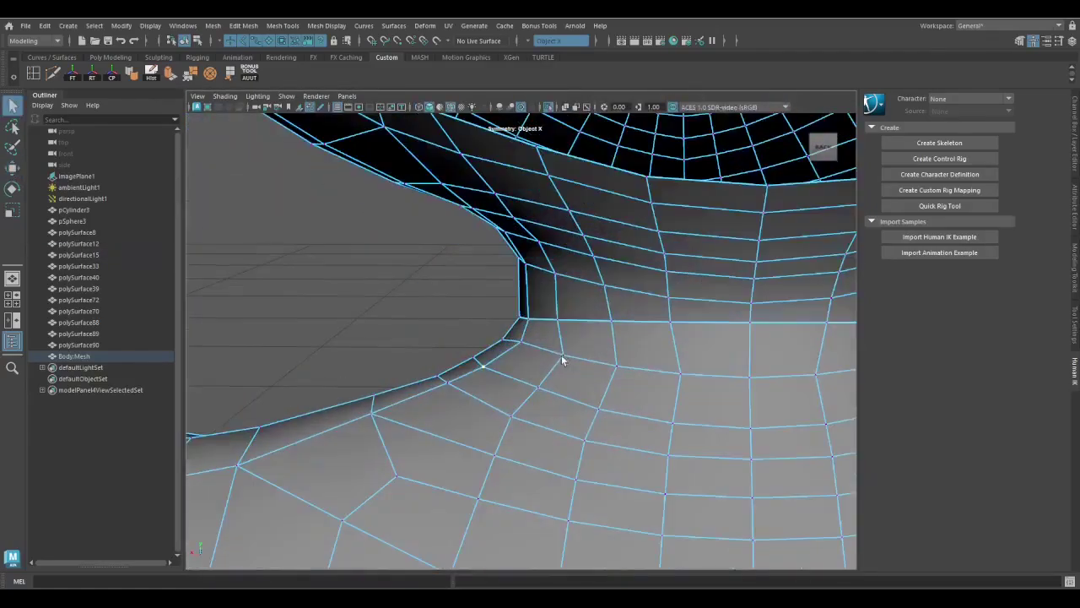
pyautogui.press('q')
pyautogui.keyDown('alt'); pyautogui.moveTo(651, 382); pyautogui.dragTo(534, 382); pyautogui.keyUp('alt')
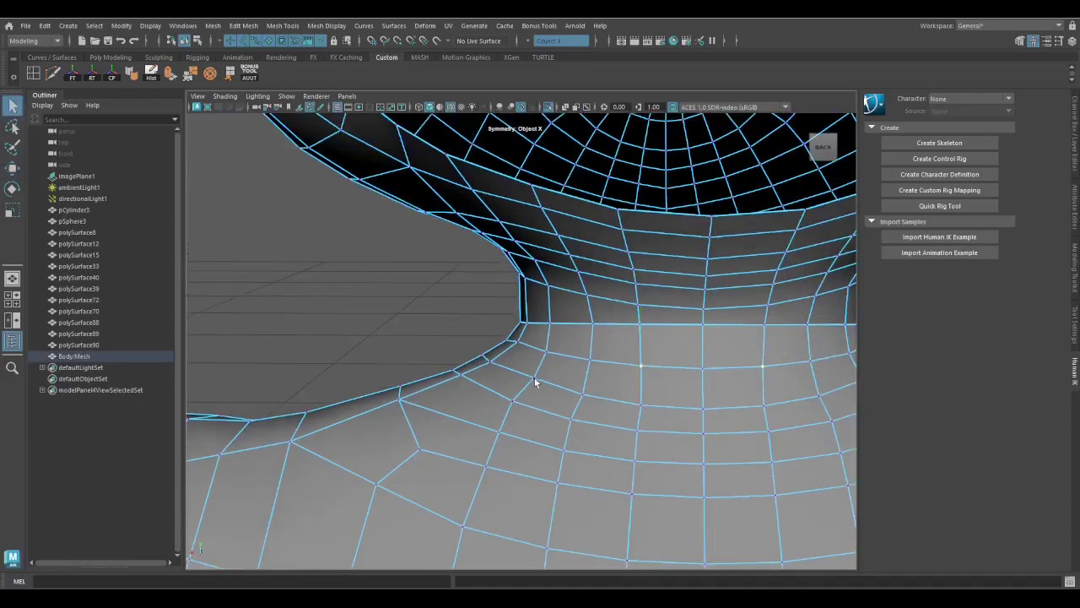
# Select the faces of both sides of the bust on the body mesh
pyautogui.scroll(-5, 545, 420)
pyautogui.moveTo(513, 305); pyautogui.dragTo(515, 279, button='right')
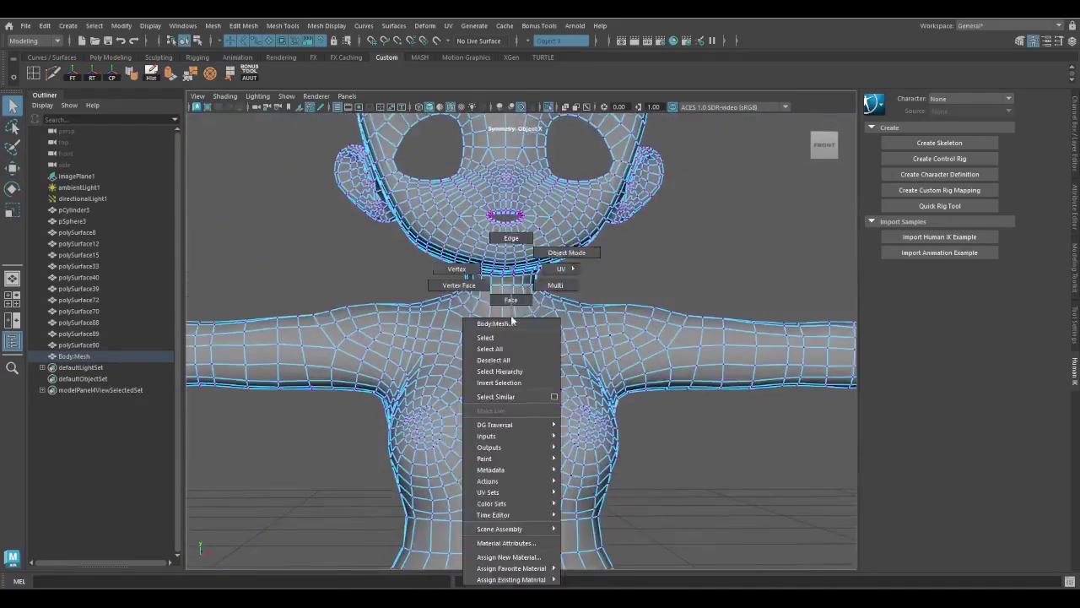
pyautogui.scroll(-5, 680, 212)
pyautogui.click(381, 448)
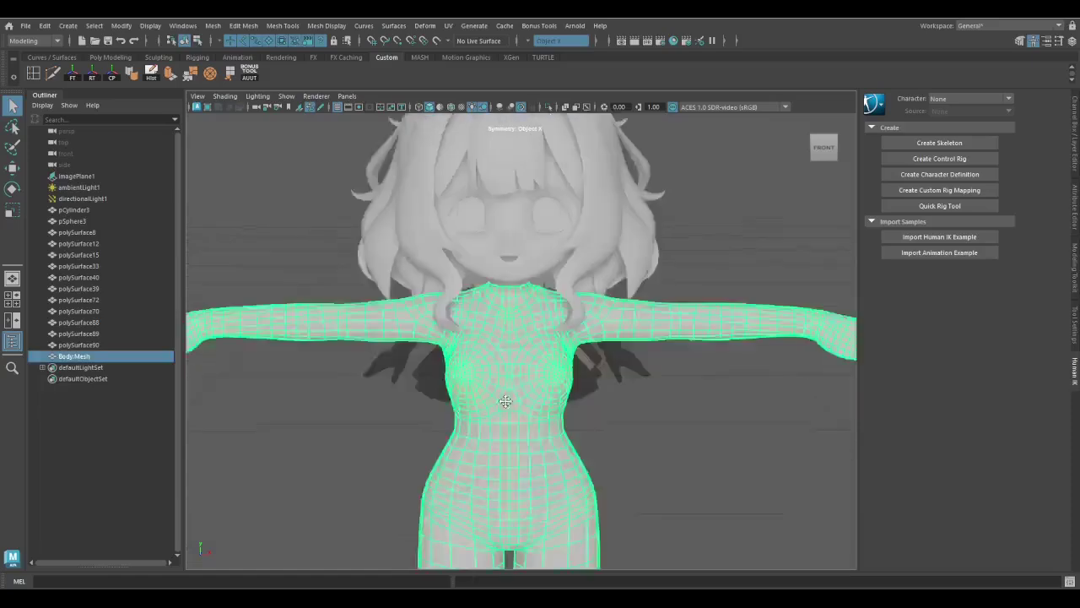
pyautogui.scroll(3, 522, 369)
pyautogui.keyDown('alt'); pyautogui.moveTo(523, 368); pyautogui.dragTo(669, 464, button='right'); pyautogui.keyUp('alt')
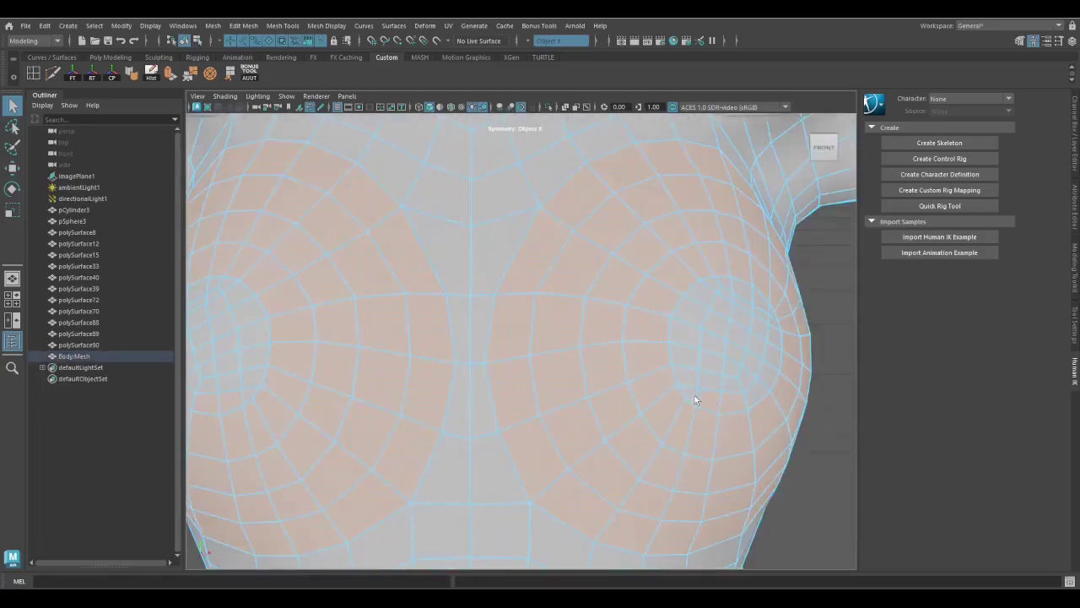
pyautogui.scroll(-5, 716, 363)
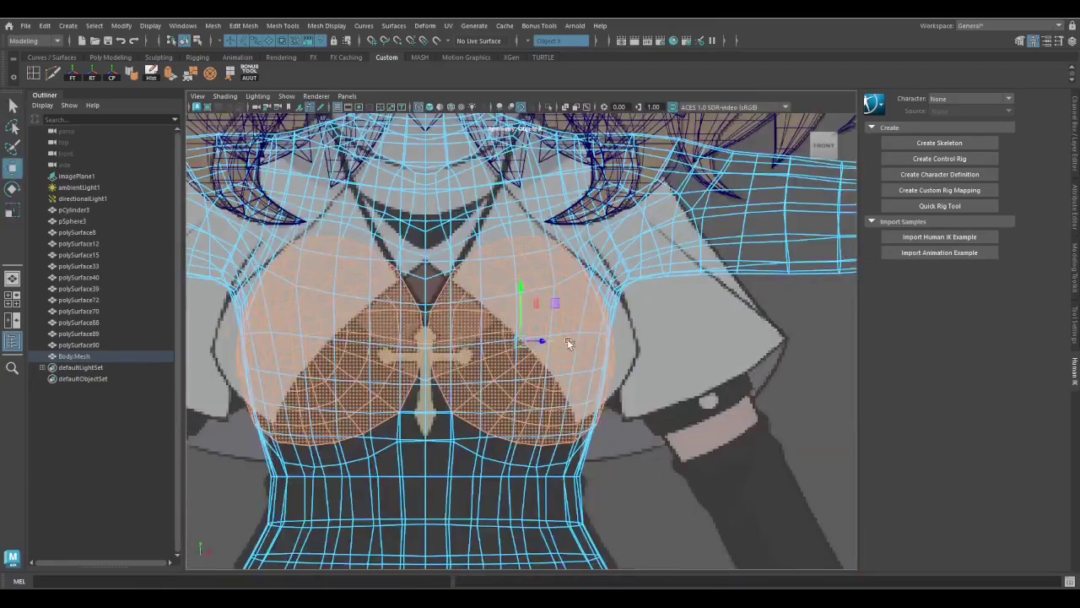
# Scale the selected bust faces outward to match the front reference image in wireframe
pyautogui.press('r')
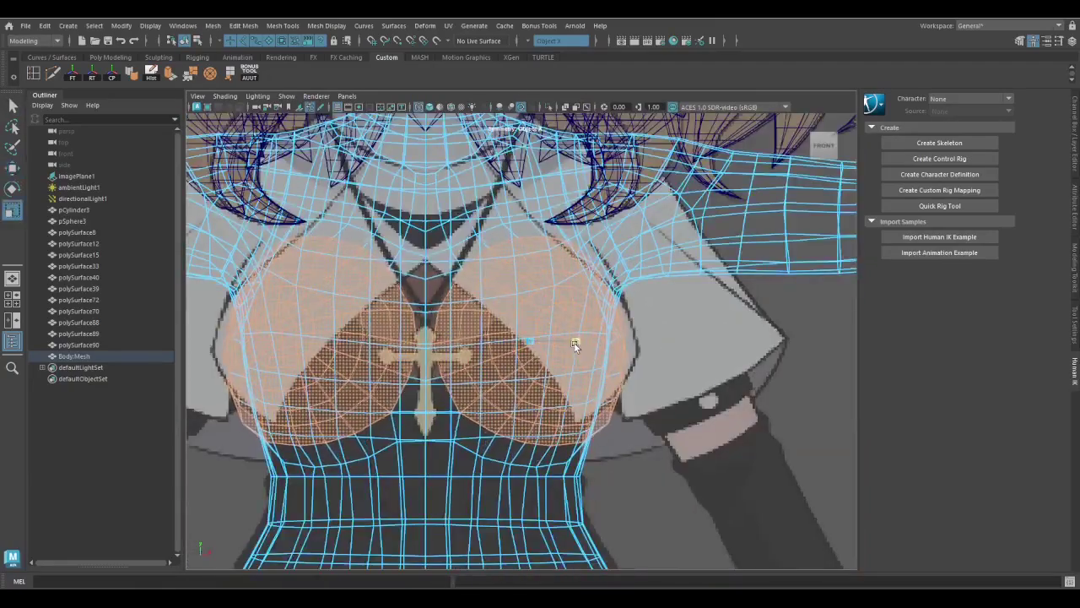
pyautogui.moveTo(574, 341)
pyautogui.keyDown('alt'); pyautogui.mouseDown()
pyautogui.moveTo(543, 393)
pyautogui.moveTo(537, 319)
pyautogui.moveTo(536, 405)
pyautogui.moveTo(804, 218)
pyautogui.moveTo(629, 436)
pyautogui.moveTo(507, 326)
pyautogui.moveTo(549, 410)
pyautogui.moveTo(585, 367)
pyautogui.mouseUp(); pyautogui.keyUp('alt')
pyautogui.press('4')
pyautogui.press('w')
# Move individual vertices on the outer side of the bust to round its contour in shaded display
pyautogui.scroll(2, 804, 217)
pyautogui.press('5')
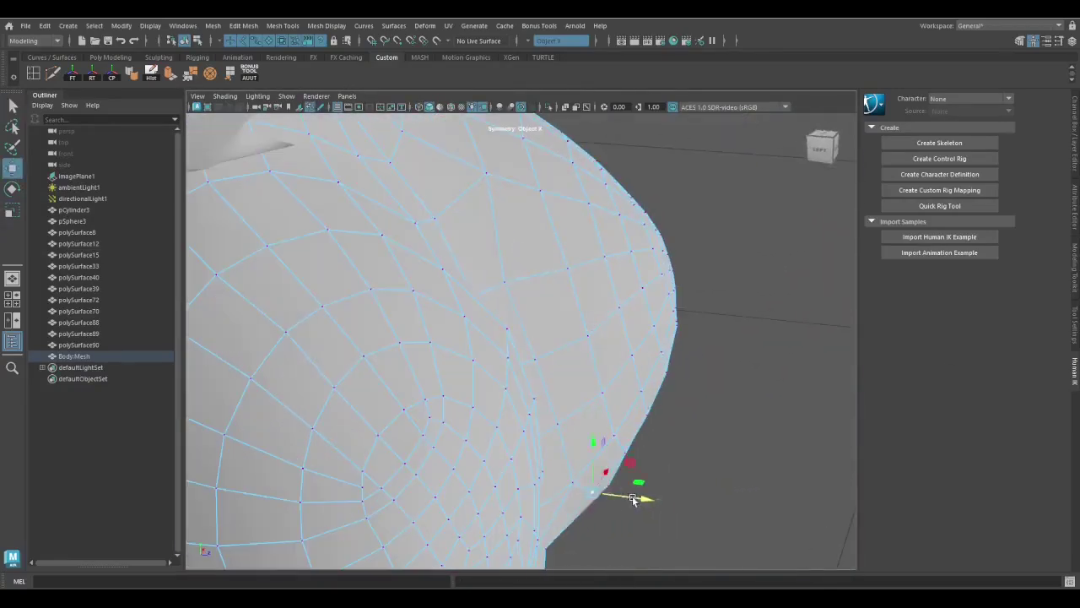
pyautogui.keyDown('alt'); pyautogui.moveTo(633, 499); pyautogui.dragTo(598, 289); pyautogui.keyUp('alt')
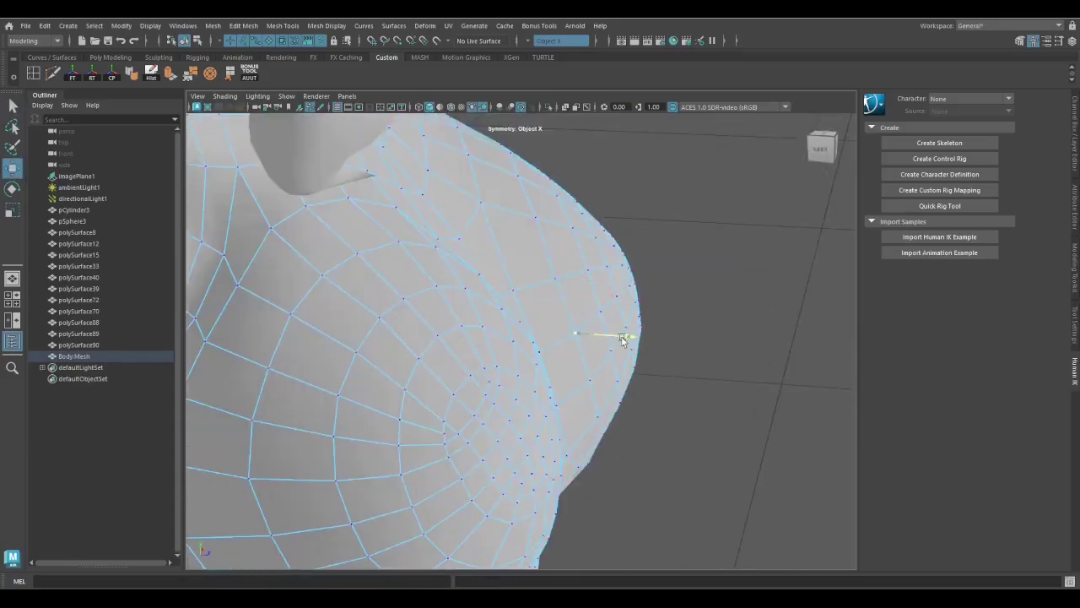
pyautogui.keyDown('alt'); pyautogui.moveTo(622, 337); pyautogui.dragTo(601, 367); pyautogui.keyUp('alt')
# Adjust the vertices under the bust and along the side of the torso in the wireframe side view
pyautogui.press('4')
pyautogui.scroll(5, 537, 363)
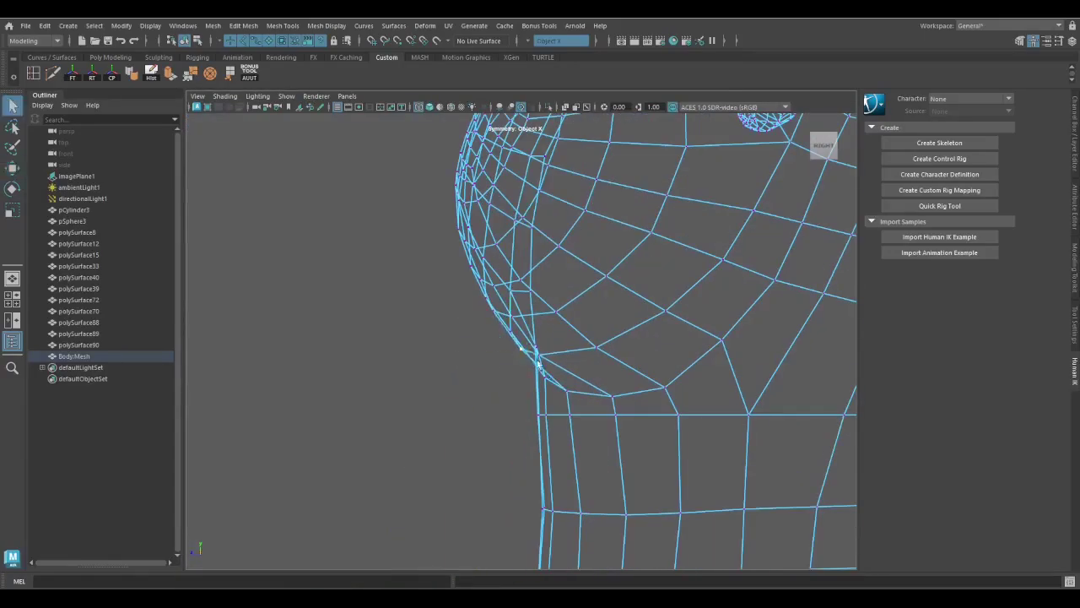
pyautogui.keyDown('alt'); pyautogui.moveTo(602, 280); pyautogui.dragTo(463, 408); pyautogui.keyUp('alt')
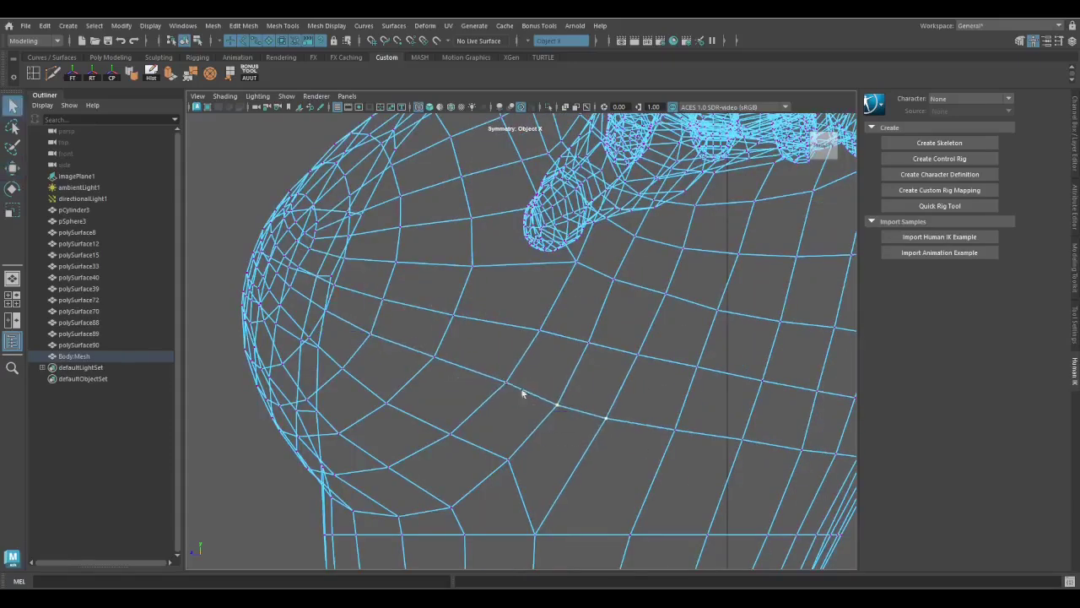
pyautogui.press('q')
pyautogui.scroll(5, 582, 387)
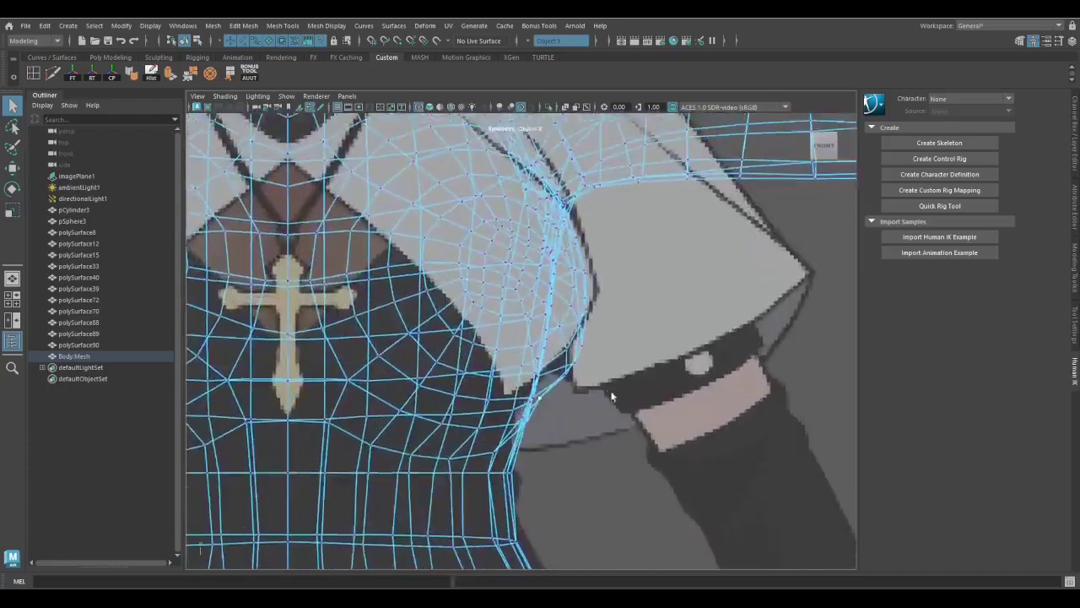
# Shift the bust faces vertically against the front reference and return the body mesh to vertex selection
pyautogui.scroll(-5, 590, 387)
pyautogui.scroll(5, 468, 244)
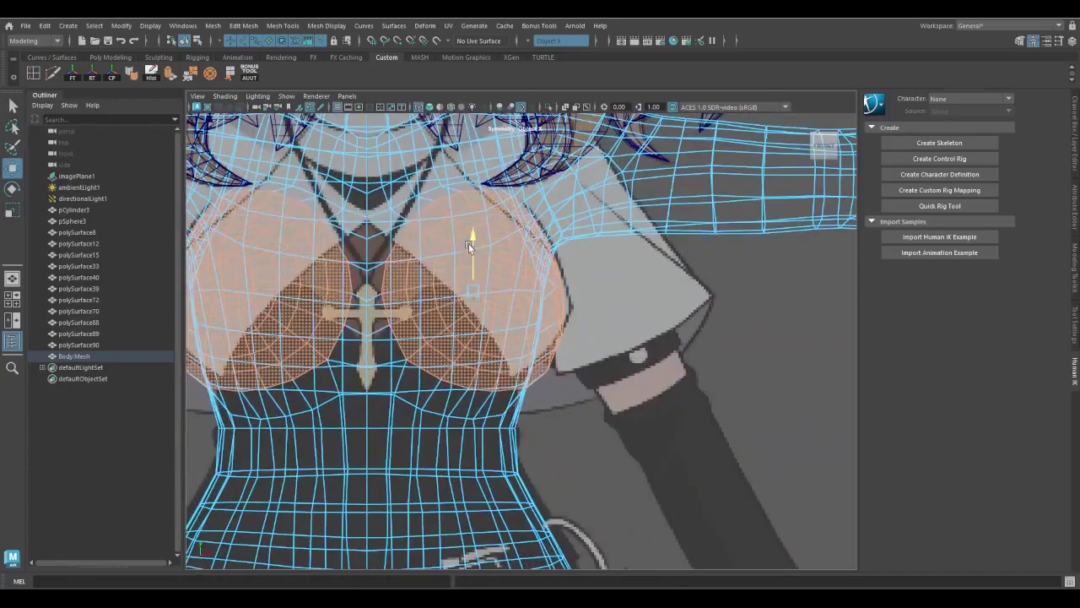
pyautogui.moveTo(659, 274); pyautogui.dragTo(622, 285, button='right')
# Move the vertices along the bust's outer contour and upper chest to follow the front reference image
pyautogui.scroll(3, 552, 416)
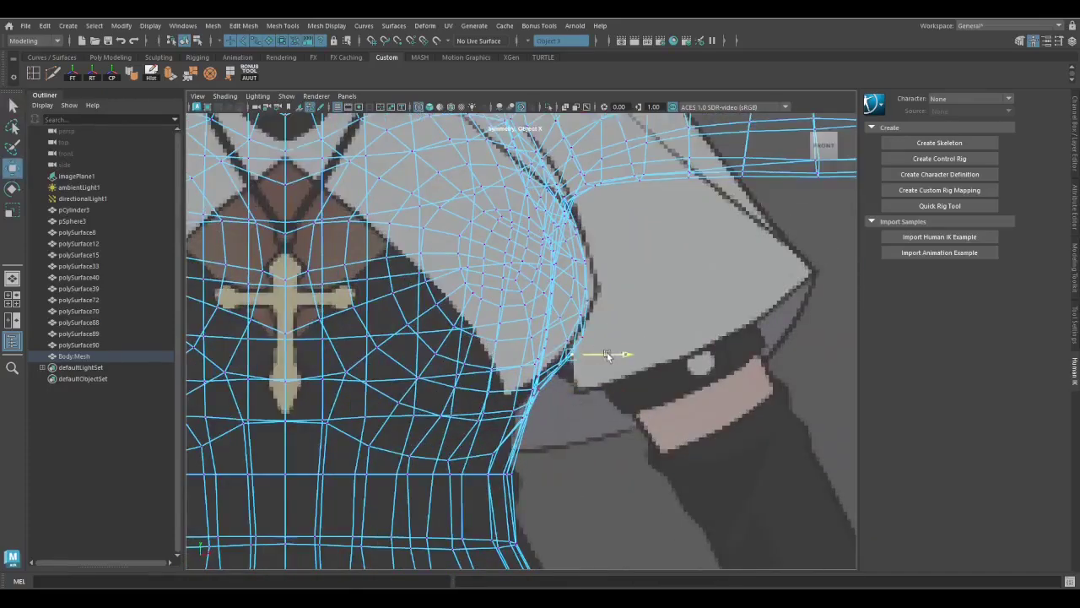
pyautogui.scroll(-4, 607, 352)
pyautogui.scroll(4, 492, 261)
pyautogui.press('q')
pyautogui.press('q')
pyautogui.scroll(-2, 574, 263)
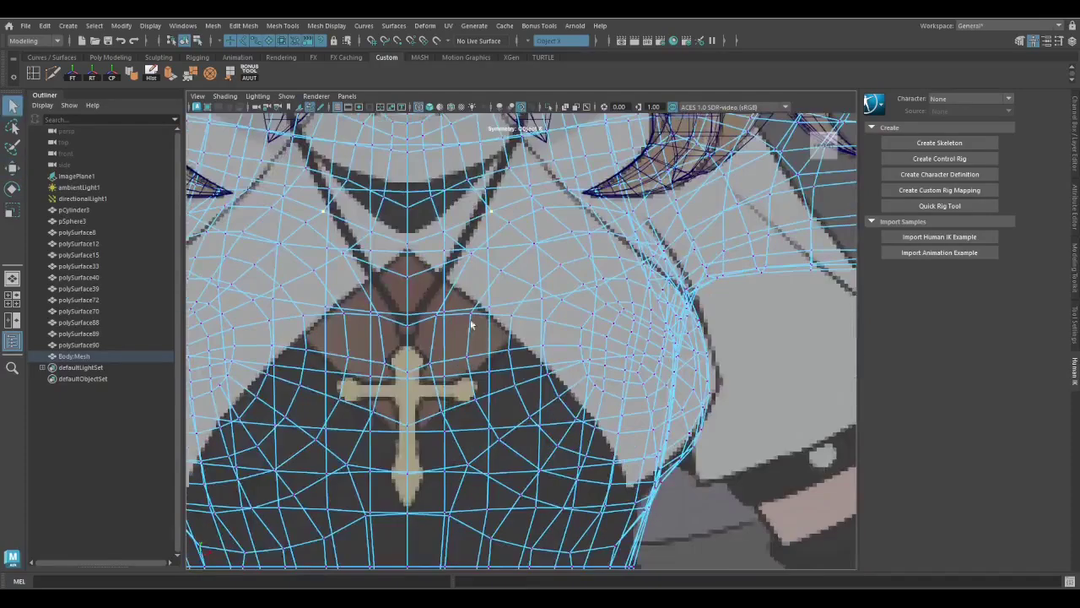
pyautogui.scroll(2, 635, 419)
pyautogui.moveTo(618, 385); pyautogui.dragTo(635, 420)
pyautogui.moveTo(686, 385); pyautogui.dragTo(641, 386)
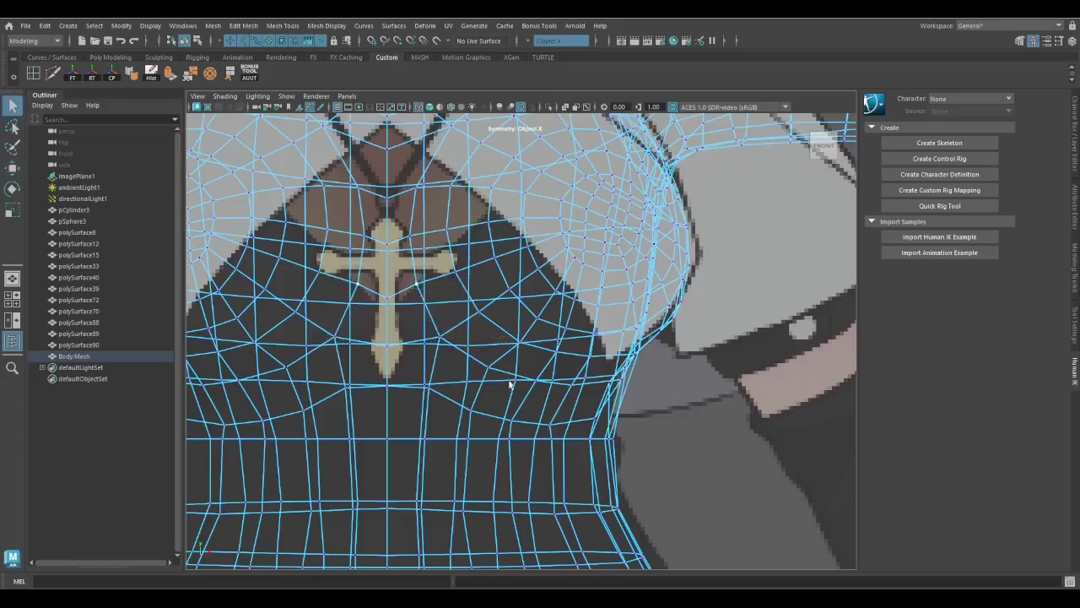
# Reposition the vertices along the underside of the bust in shaded display
pyautogui.hotkey('alt', 'a')
pyautogui.scroll(3, 673, 308)
pyautogui.scroll(-2, 475, 415)
pyautogui.scroll(2, 536, 340)
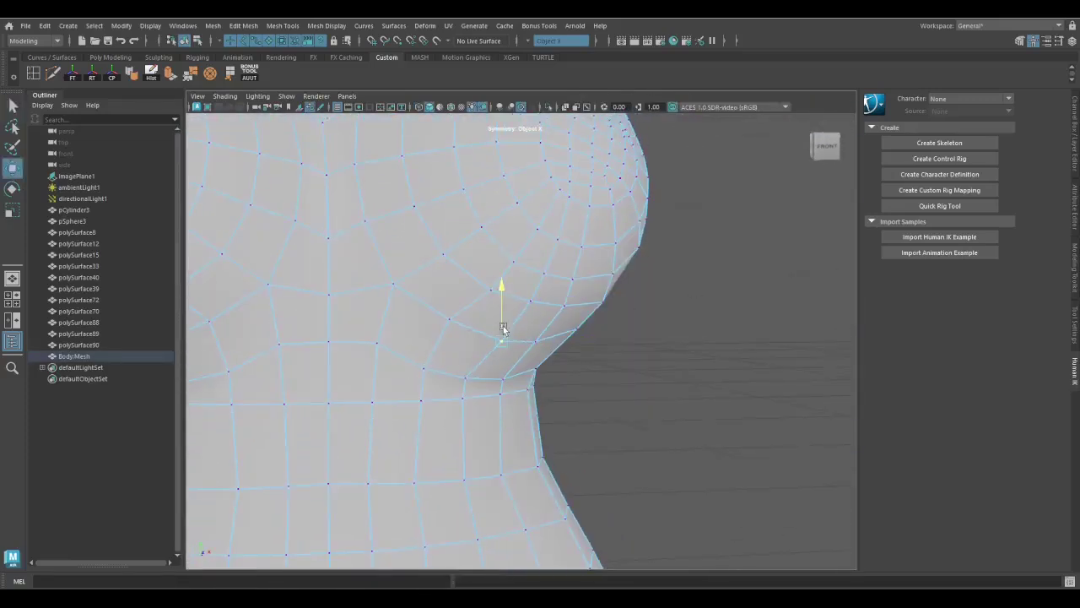
pyautogui.press('q')
pyautogui.keyDown('alt'); pyautogui.moveTo(503, 329); pyautogui.dragTo(544, 306); pyautogui.keyUp('alt')
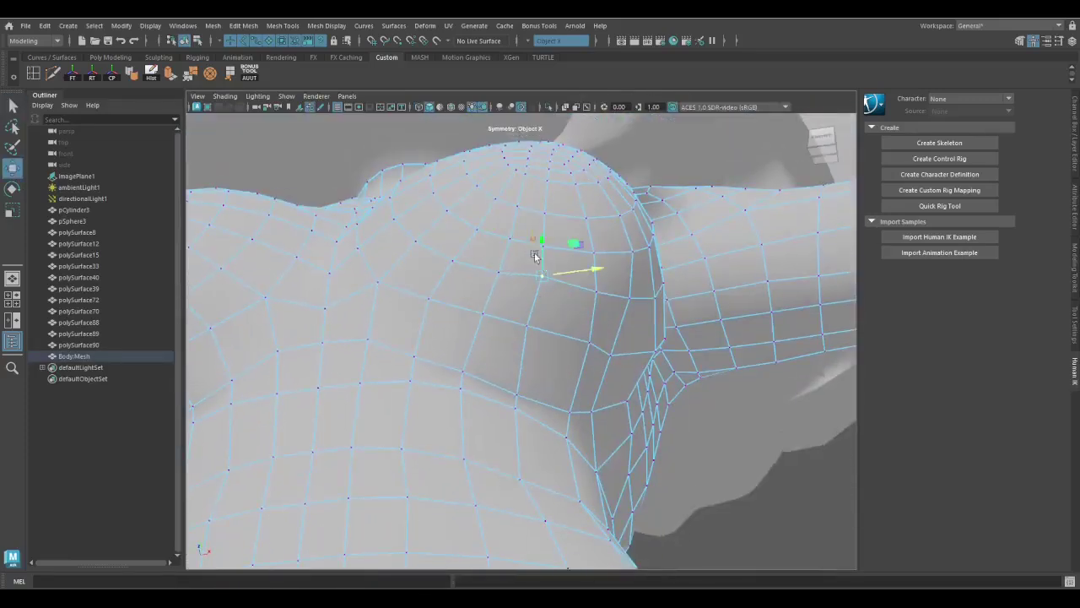
# Slide the vertices below the outer bust along their edges using the Edge transform constraint
pyautogui.keyDown('alt'); pyautogui.moveTo(618, 353); pyautogui.dragTo(481, 338); pyautogui.keyUp('alt')
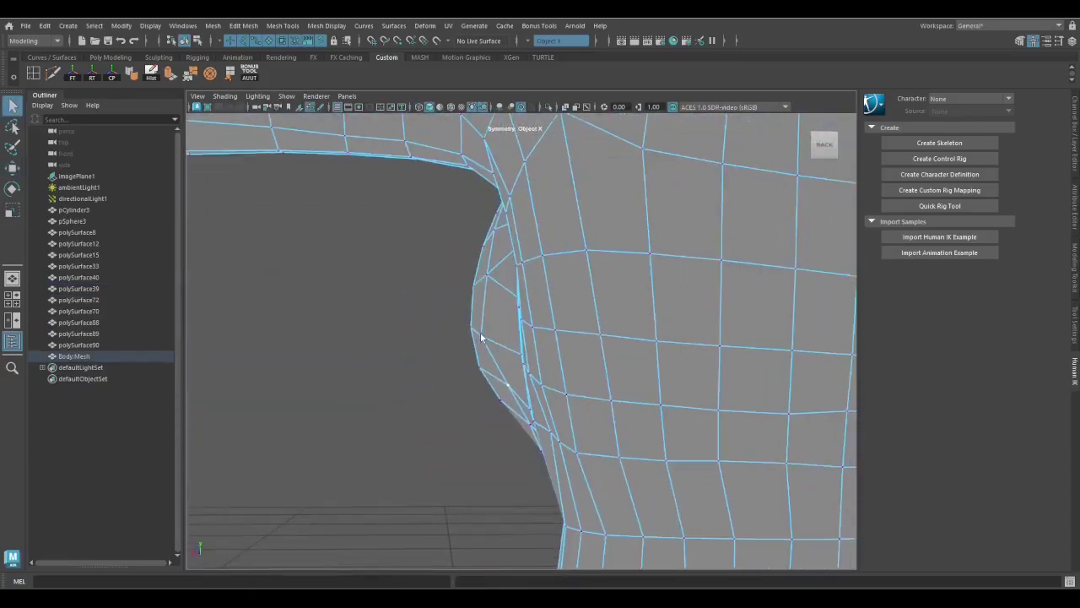
pyautogui.press('F9')
pyautogui.press('q')
pyautogui.keyDown('alt'); pyautogui.moveTo(452, 280); pyautogui.dragTo(481, 382); pyautogui.keyUp('alt')
pyautogui.keyDown('alt'); pyautogui.moveTo(433, 327); pyautogui.dragTo(588, 305); pyautogui.keyUp('alt')
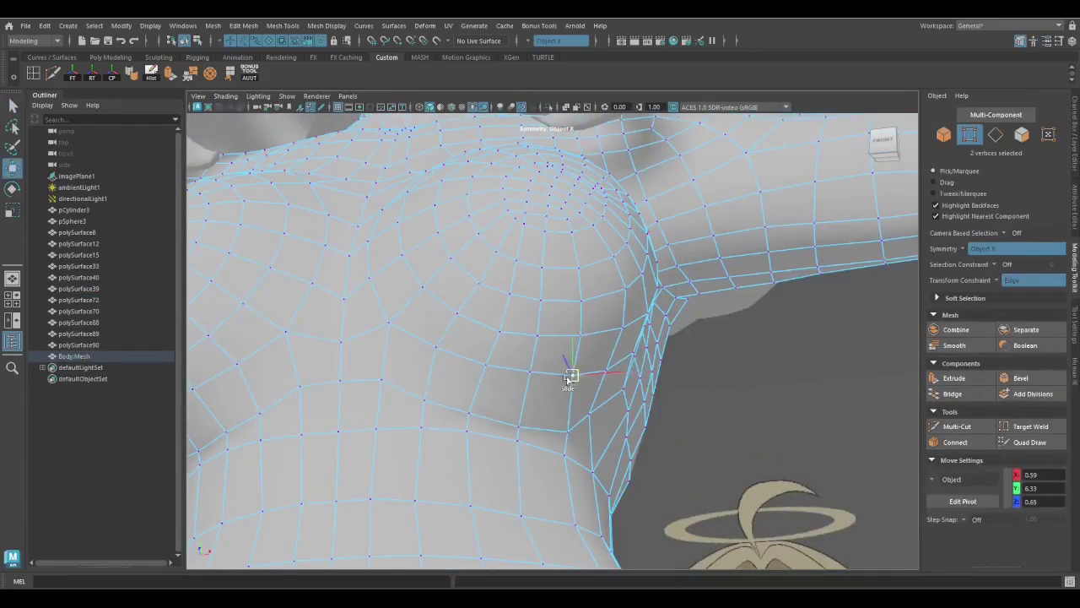
# Turn off the transform constraint and adjust the vertices between the under-bust and waist against the front reference
pyautogui.press('q')
pyautogui.keyDown('alt'); pyautogui.moveTo(552, 429); pyautogui.dragTo(624, 336); pyautogui.keyUp('alt')
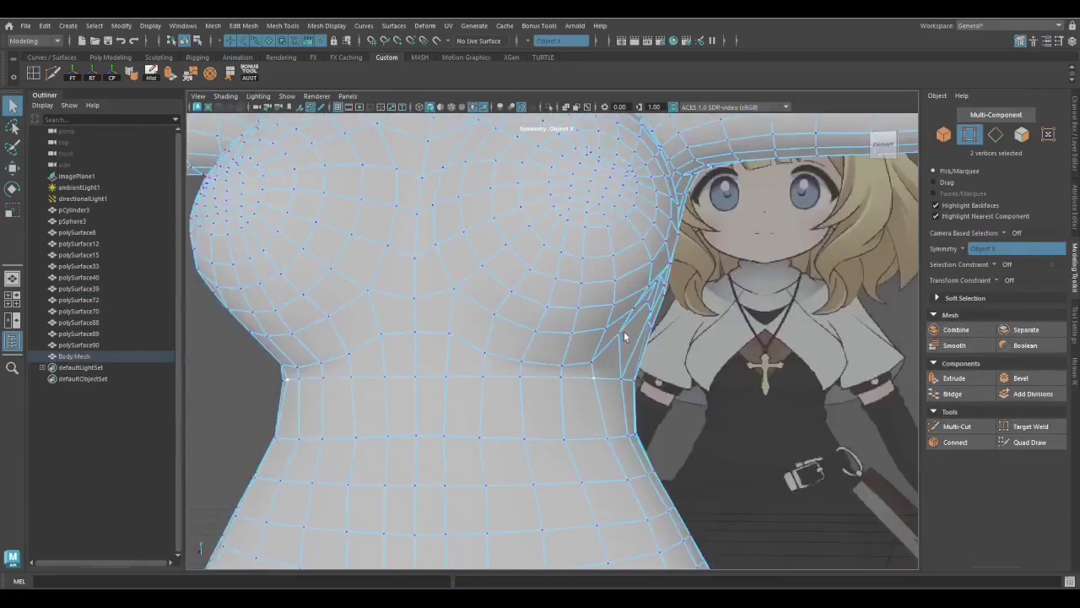
pyautogui.press('w')
pyautogui.press('f')
pyautogui.click(451, 402)
pyautogui.click(374, 368)
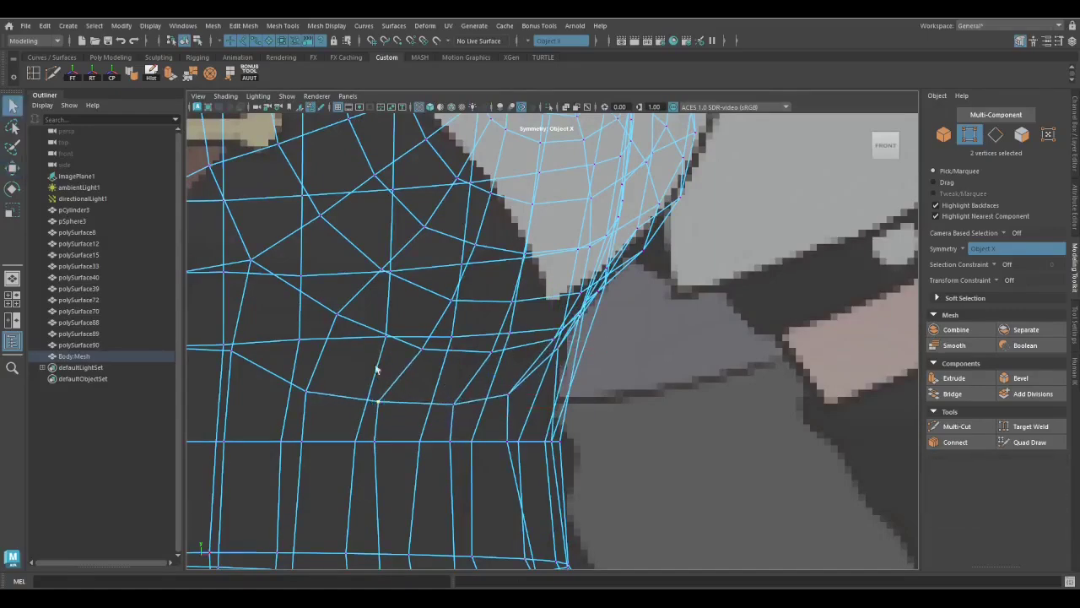
pyautogui.click(381, 270)
pyautogui.press('q')
# Even out the vertices on the back of the torso just above the waist
pyautogui.scroll(-5, 470, 359)
pyautogui.keyDown('alt'); pyautogui.moveTo(470, 359); pyautogui.dragTo(583, 384); pyautogui.keyUp('alt')
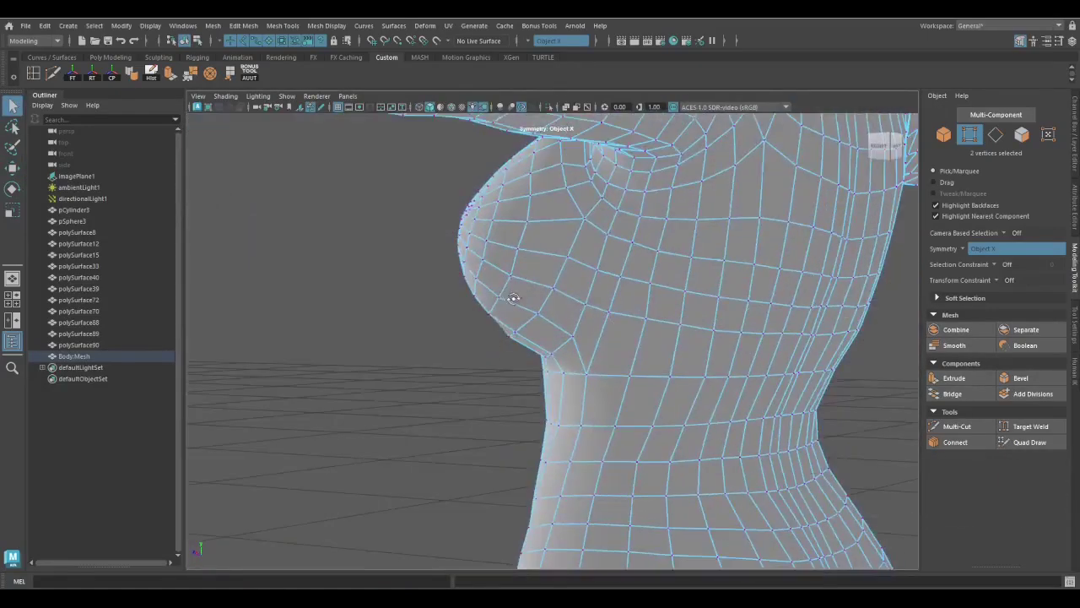
pyautogui.scroll(3, 582, 384)
pyautogui.keyDown('alt'); pyautogui.moveTo(628, 420); pyautogui.dragTo(629, 323); pyautogui.keyUp('alt')
pyautogui.scroll(-5, 708, 257)
pyautogui.keyDown('alt'); pyautogui.moveTo(708, 257); pyautogui.dragTo(562, 349); pyautogui.keyUp('alt')
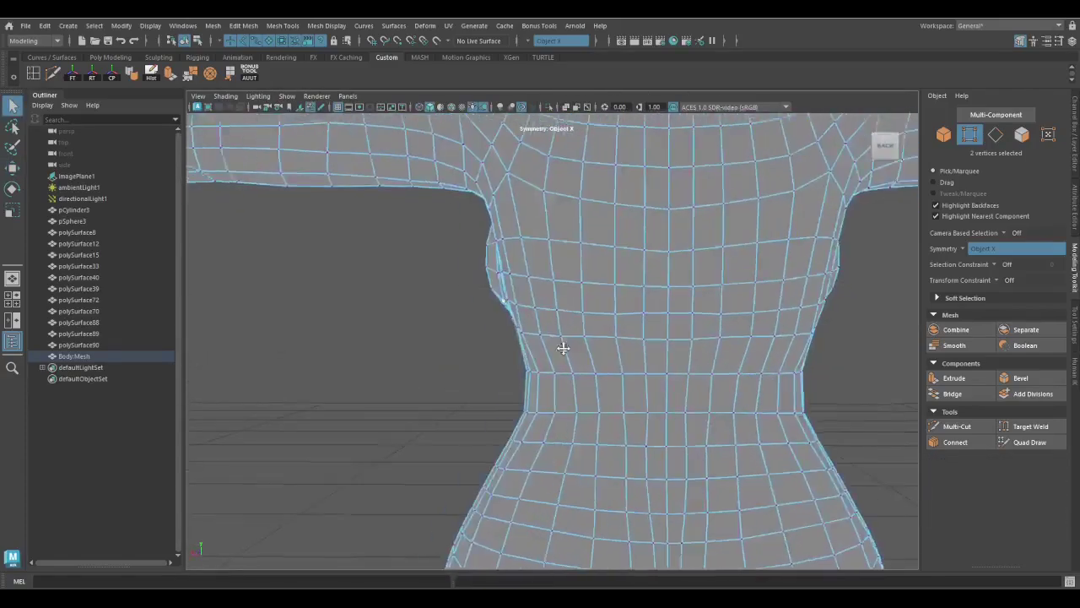
pyautogui.scroll(5, 562, 350)
pyautogui.click(593, 346)
pyautogui.click(713, 358)
pyautogui.press('q')
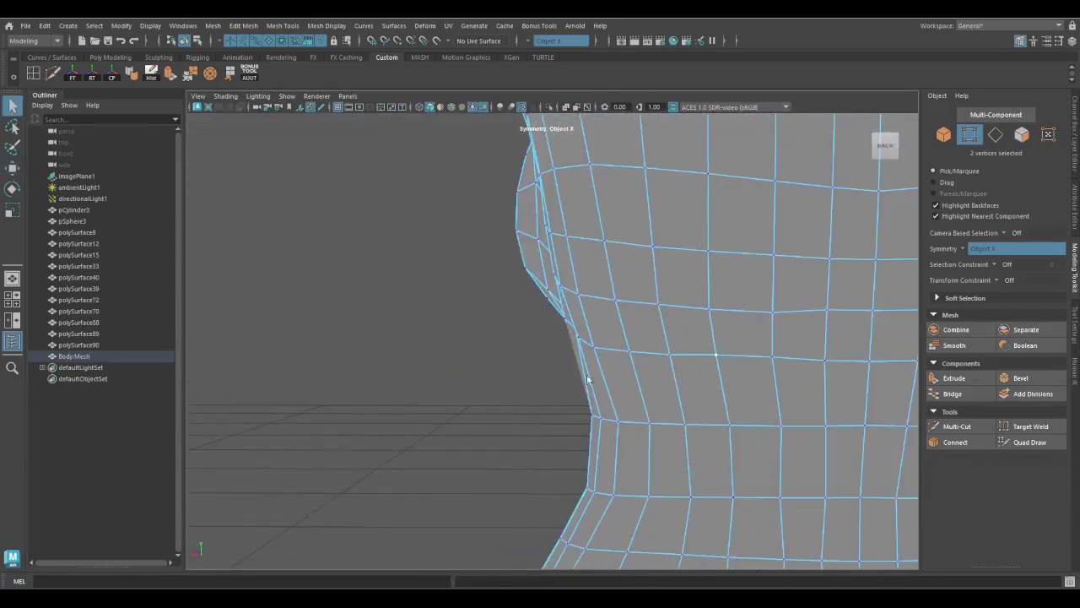
pyautogui.press('w')
pyautogui.keyDown('alt'); pyautogui.moveTo(757, 346); pyautogui.dragTo(454, 362); pyautogui.keyUp('alt')
pyautogui.press('q')
# Move the upper bust vertices near the armpit to even out their spacing
pyautogui.click(454, 362)
pyautogui.moveTo(571, 269); pyautogui.dragTo(572, 236, button='right')
pyautogui.click(516, 312)
pyautogui.press('w')
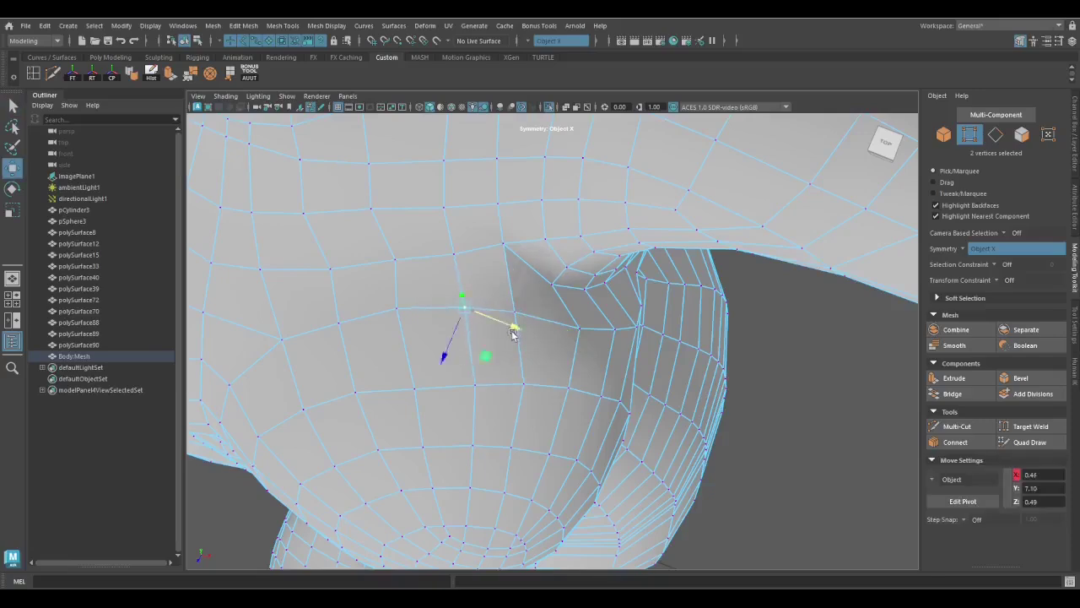
pyautogui.keyDown('alt'); pyautogui.moveTo(514, 331); pyautogui.dragTo(591, 314); pyautogui.keyUp('alt')
pyautogui.moveTo(591, 314); pyautogui.dragTo(599, 371)
pyautogui.press('w')
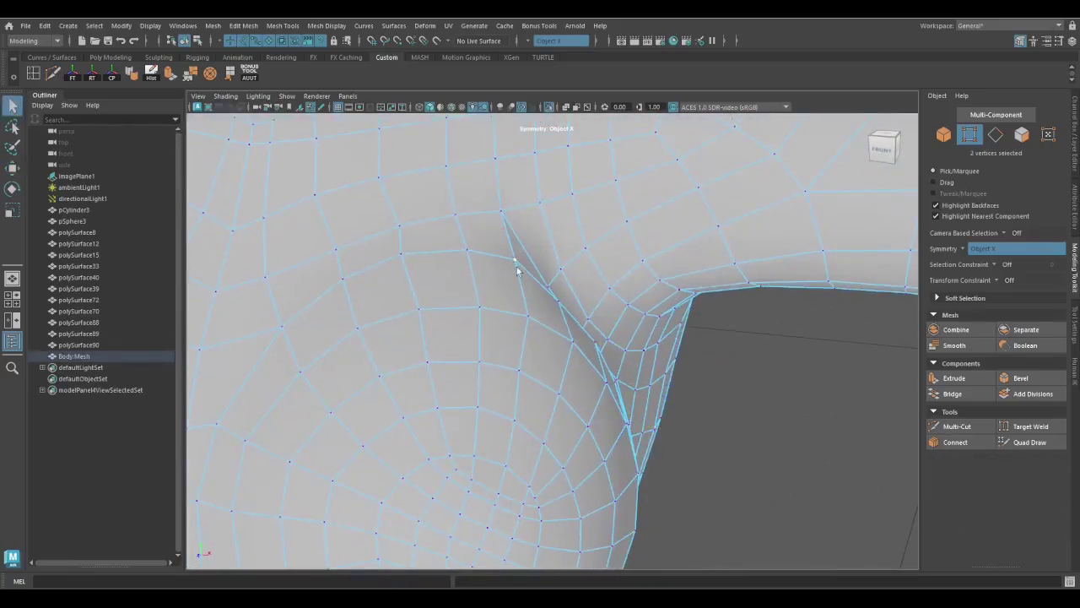
# Adjust the vertices across the upper chest between the collarbone and the armpit
pyautogui.press('w')
pyautogui.keyDown('alt'); pyautogui.moveTo(397, 253); pyautogui.dragTo(1072, 314); pyautogui.keyUp('alt')
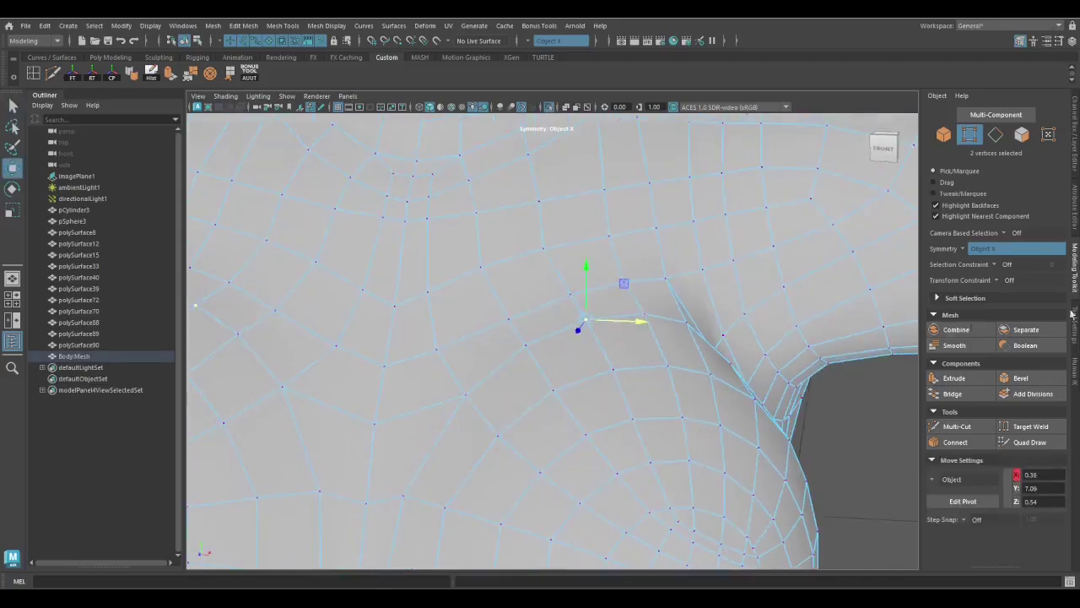
pyautogui.press('q')
pyautogui.keyDown('alt'); pyautogui.moveTo(542, 250); pyautogui.dragTo(692, 384); pyautogui.keyUp('alt')
pyautogui.keyDown('alt'); pyautogui.moveTo(620, 309); pyautogui.dragTo(595, 346); pyautogui.keyUp('alt')
pyautogui.press('w')
pyautogui.hotkey('ctrl', 'z')
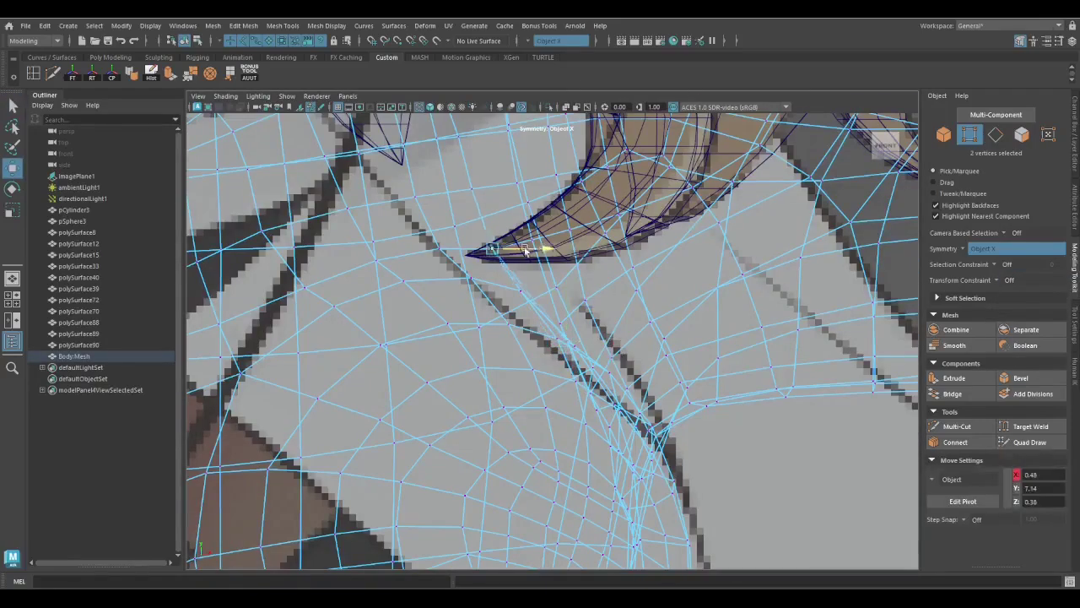
# Reposition the side torso vertices behind the bust in the wireframe side view, and restore shaded display
pyautogui.press('q')
pyautogui.moveTo(525, 251)
pyautogui.keyDown('alt'); pyautogui.mouseDown()
pyautogui.moveTo(676, 326)
pyautogui.moveTo(583, 349)
pyautogui.moveTo(490, 332)
pyautogui.moveTo(530, 441)
pyautogui.moveTo(591, 482)
pyautogui.moveTo(547, 334)
pyautogui.moveTo(594, 380)
pyautogui.mouseUp(); pyautogui.keyUp('alt')
pyautogui.press('4')
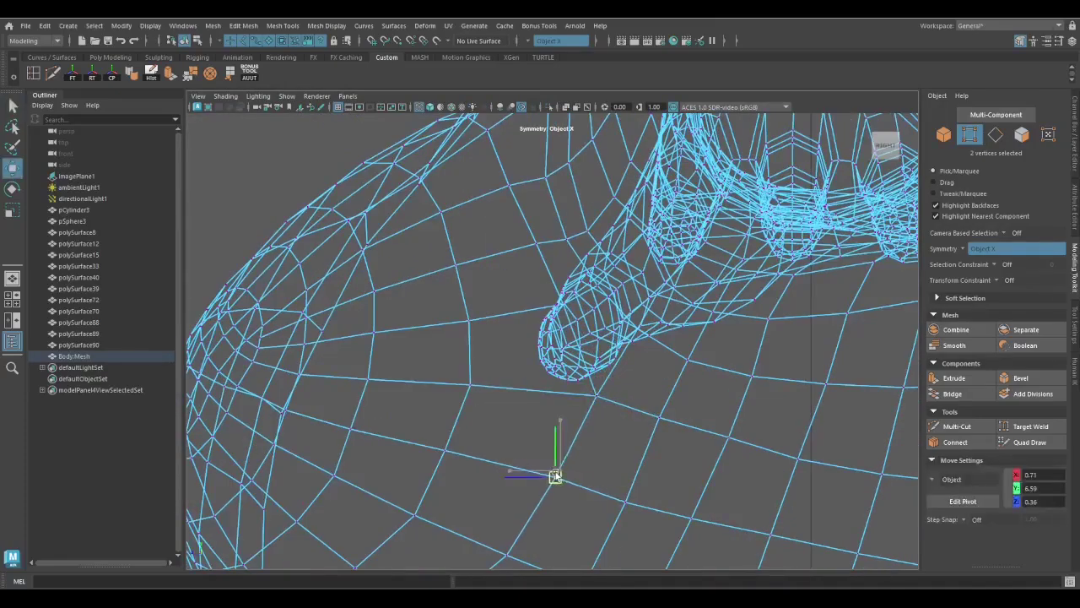
pyautogui.press('q')
pyautogui.moveTo(555, 476)
pyautogui.keyDown('alt'); pyautogui.mouseDown()
pyautogui.moveTo(644, 275)
pyautogui.moveTo(530, 377)
pyautogui.mouseUp(); pyautogui.keyUp('alt')
pyautogui.press('5')
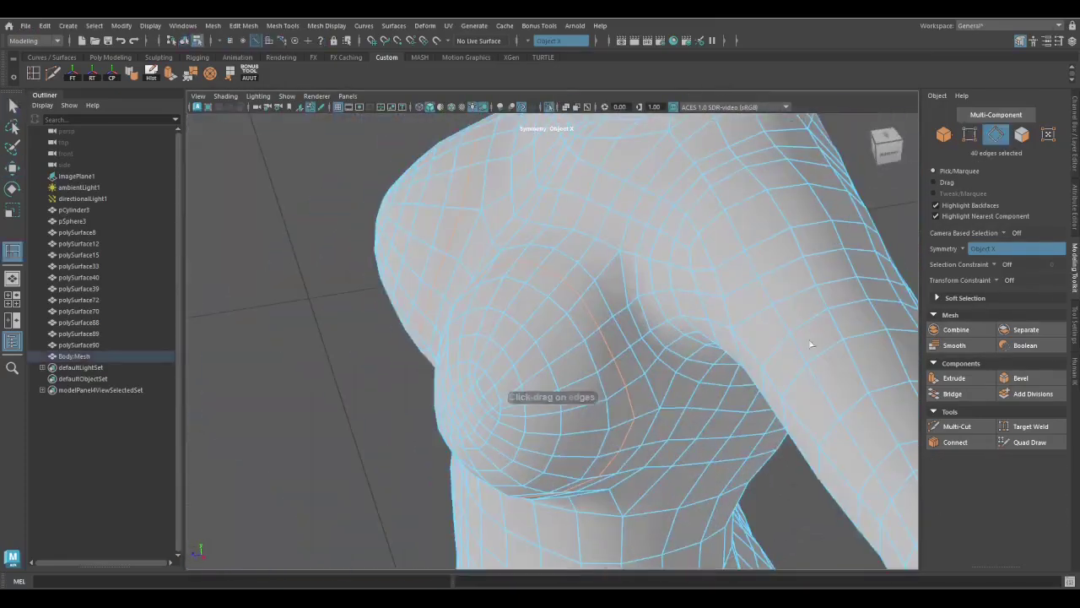
# Slide the outer side bust vertices along their edges in the wireframe side view, and restore shaded display
pyautogui.moveTo(593, 268); pyautogui.dragTo(557, 286, button='right')
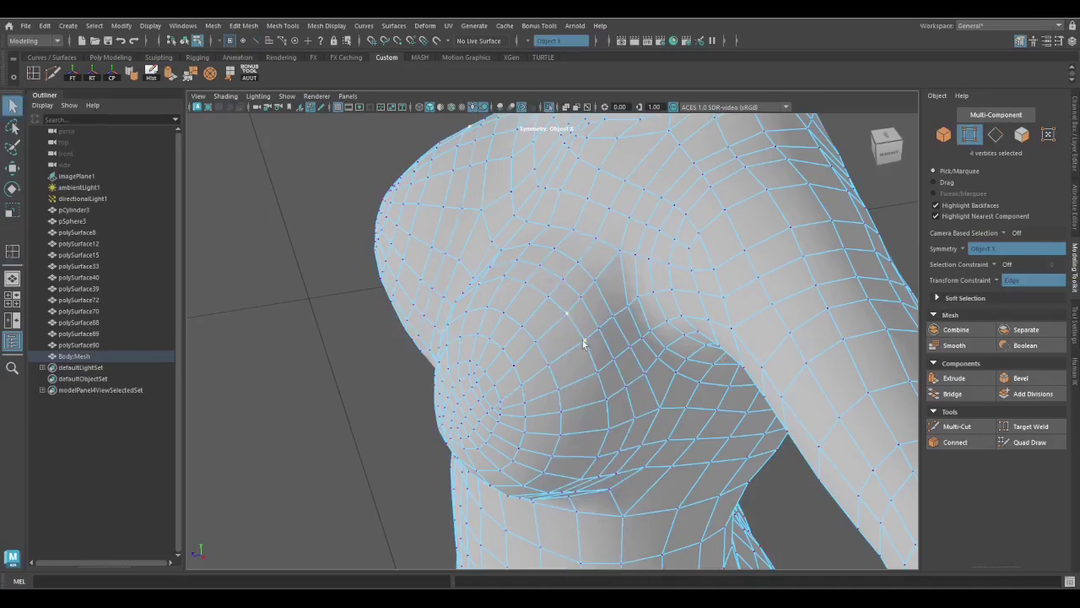
pyautogui.press('q')
pyautogui.press('4')
pyautogui.scroll(3, 647, 354)
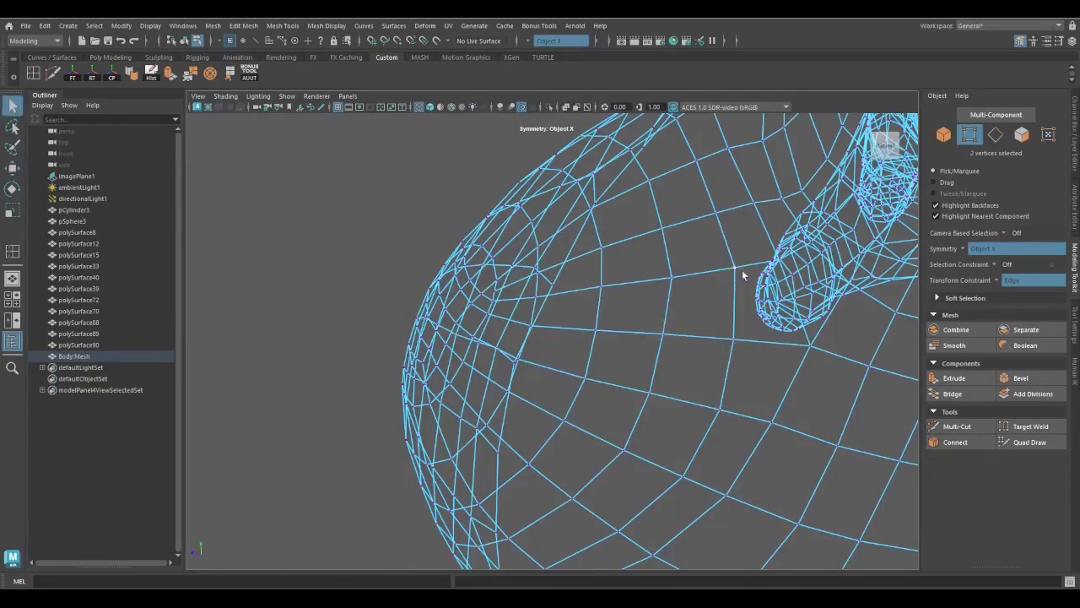
pyautogui.keyDown('alt'); pyautogui.moveTo(743, 274); pyautogui.dragTo(646, 365); pyautogui.keyUp('alt')
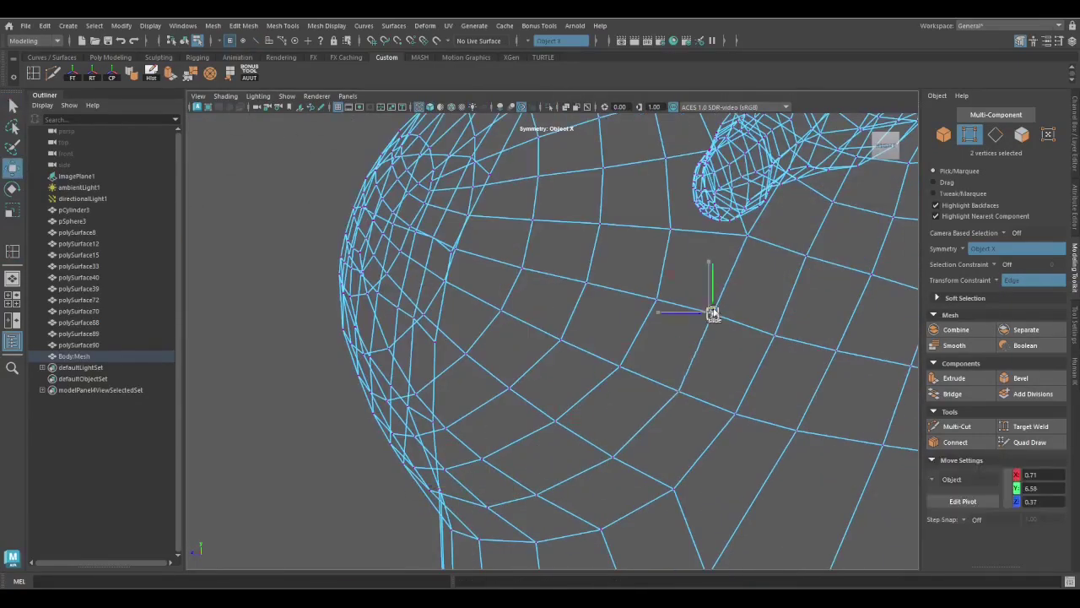
pyautogui.press('q')
pyautogui.press('5')
# Even out the vertices between and directly beneath the breasts on the front of the torso
pyautogui.scroll(-5, 713, 312)
pyautogui.scroll(4, 529, 379)
pyautogui.keyDown('alt'); pyautogui.moveTo(486, 349); pyautogui.dragTo(556, 461); pyautogui.keyUp('alt')
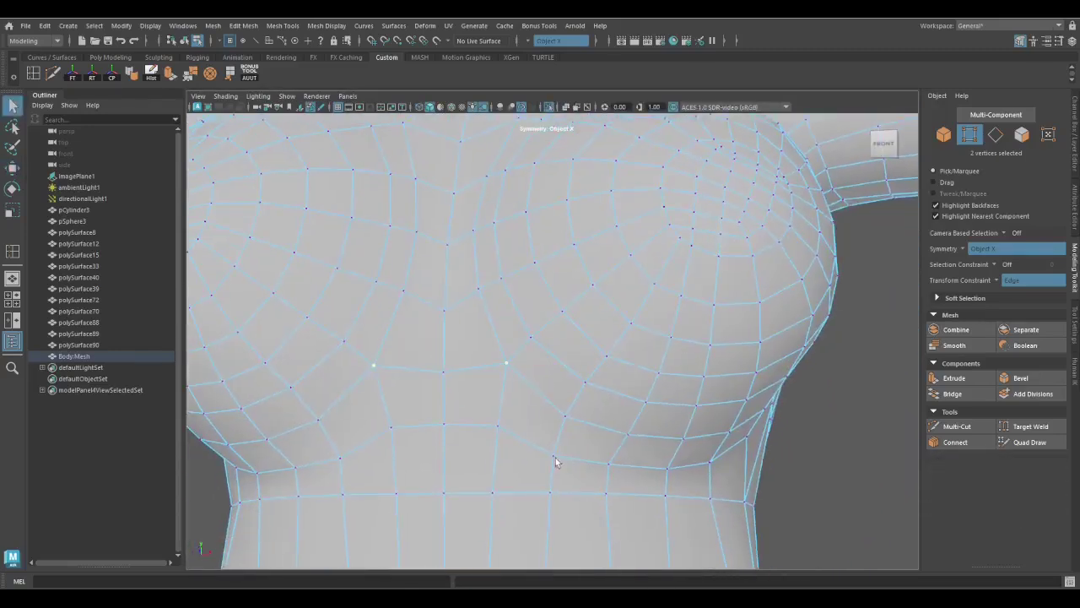
pyautogui.click(445, 426)
pyautogui.keyDown('alt'); pyautogui.moveTo(446, 429); pyautogui.dragTo(507, 405); pyautogui.keyUp('alt')
pyautogui.scroll(-5, 468, 222)
pyautogui.scroll(5, 655, 388)
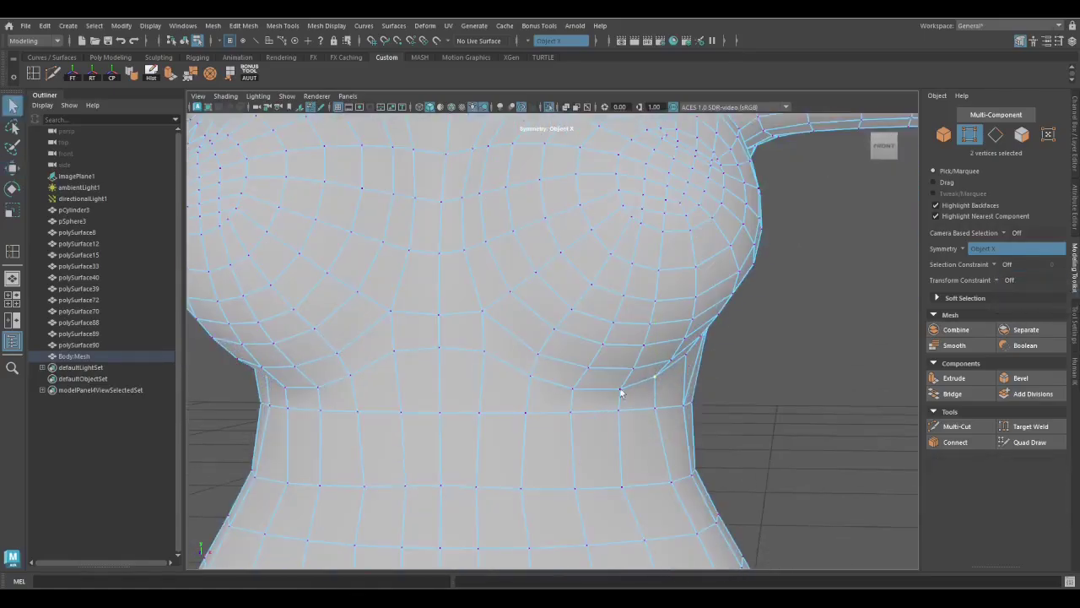
# Adjust the outer underside vertices of the bust, checking them against the front reference image
pyautogui.keyDown('alt'); pyautogui.moveTo(530, 364); pyautogui.dragTo(679, 322); pyautogui.keyUp('alt')
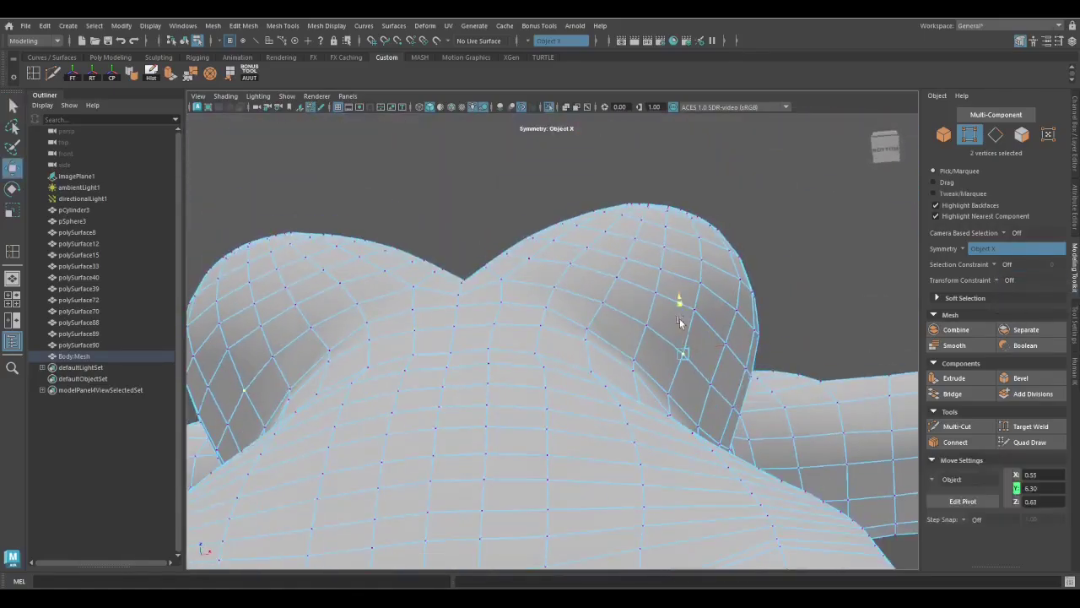
pyautogui.press('space')
pyautogui.moveTo(533, 412); pyautogui.dragTo(519, 380)
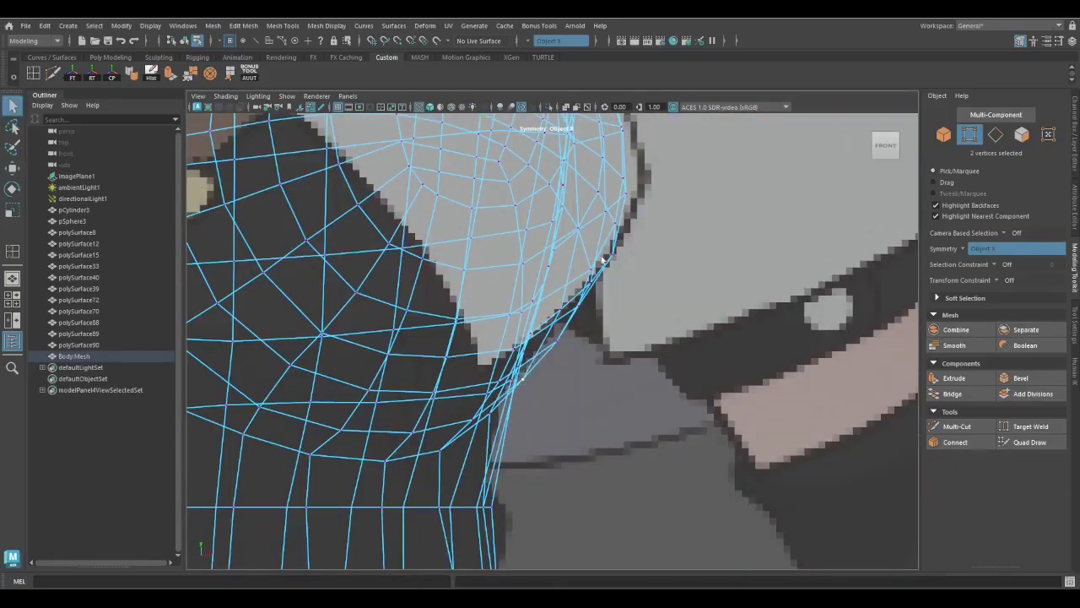
pyautogui.keyDown('alt'); pyautogui.moveTo(605, 261); pyautogui.dragTo(605, 327, button='middle'); pyautogui.keyUp('alt')
pyautogui.scroll(-5, 635, 260)
pyautogui.scroll(3, 616, 356)
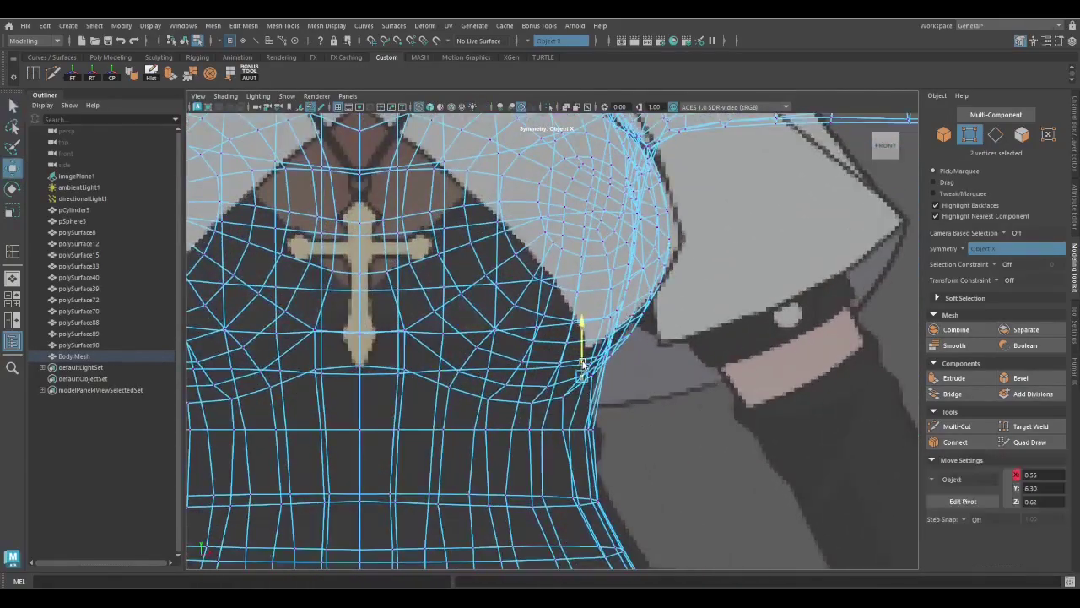
pyautogui.press('space')
pyautogui.scroll(4, 508, 337)
pyautogui.click(508, 350)
pyautogui.press('space')
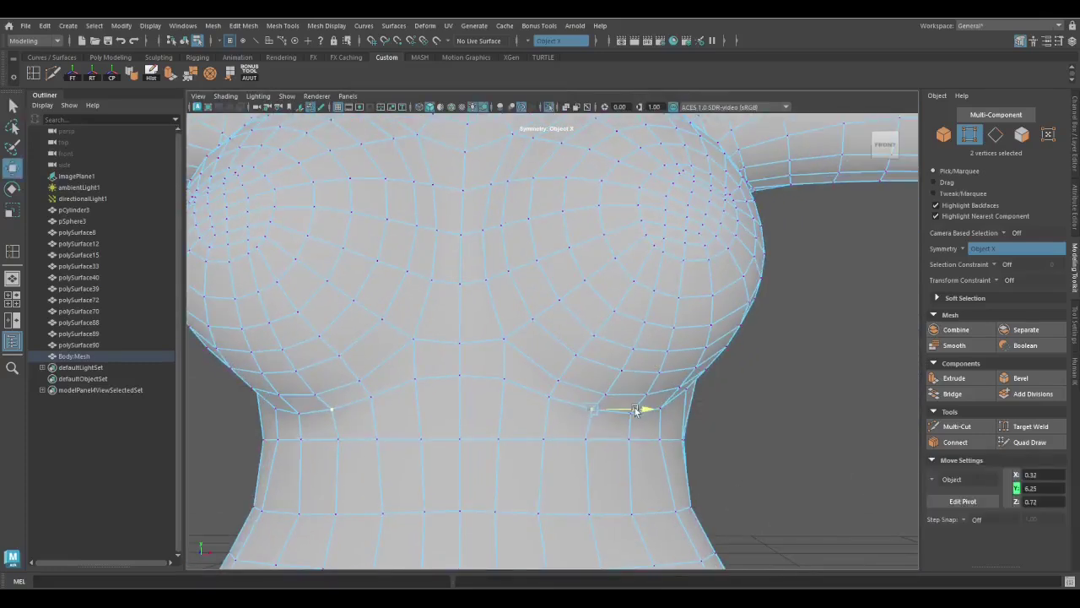
# Reposition the vertices along the underbust crease where the bust meets the ribcage
pyautogui.press('q')
pyautogui.keyDown('alt'); pyautogui.moveTo(591, 399); pyautogui.dragTo(719, 433); pyautogui.keyUp('alt')
pyautogui.keyDown('alt'); pyautogui.moveTo(637, 365); pyautogui.dragTo(650, 290); pyautogui.keyUp('alt')
pyautogui.press('q')
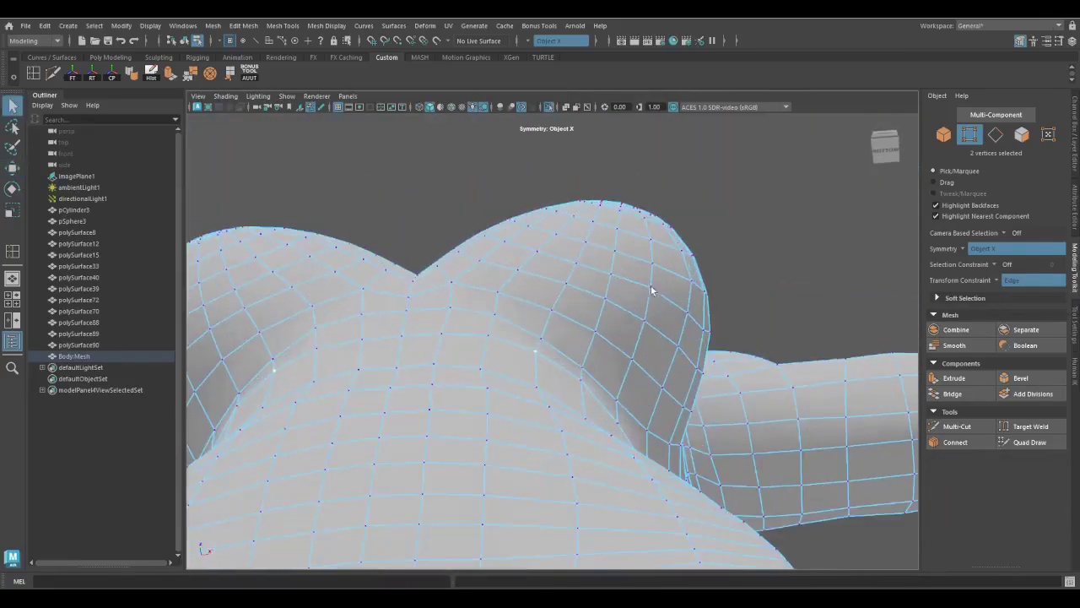
# Slide the vertices on the lower outer curve of the bust to even out the edge flow
pyautogui.press('q')
pyautogui.keyDown('alt'); pyautogui.moveTo(633, 363); pyautogui.dragTo(559, 428); pyautogui.keyUp('alt')
pyautogui.scroll(3, 598, 391)
pyautogui.press('w')
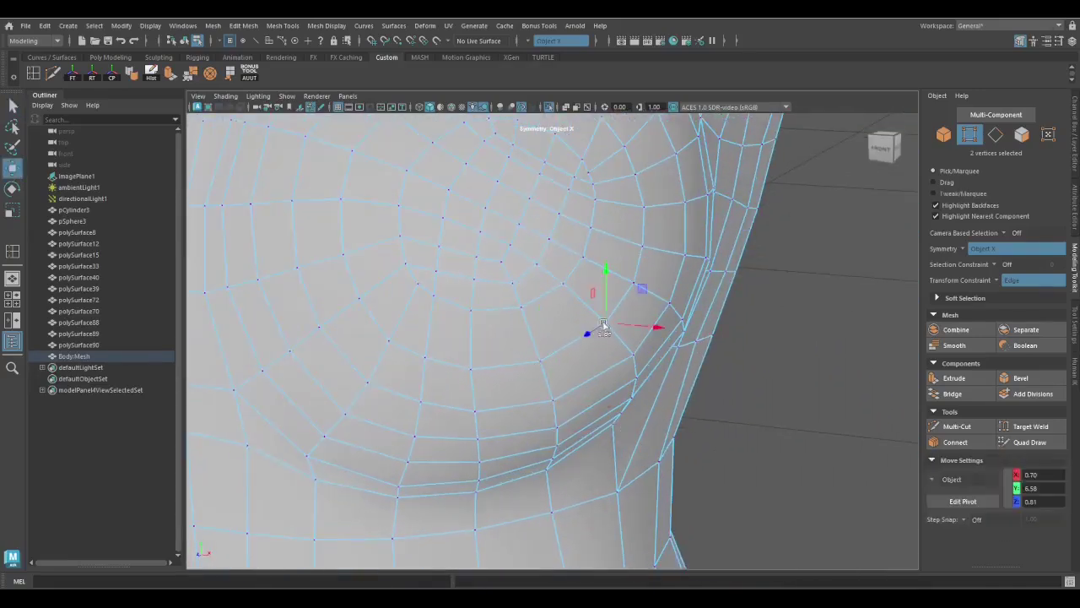
pyautogui.keyDown('shift'); pyautogui.click(635, 391); pyautogui.keyUp('shift')
pyautogui.press('w')
pyautogui.keyDown('alt'); pyautogui.moveTo(634, 391); pyautogui.dragTo(593, 392); pyautogui.keyUp('alt')
pyautogui.press('w')
# Adjust the vertex spacing across the front of the waist and the row just below the bust
pyautogui.keyDown('alt'); pyautogui.moveTo(675, 446); pyautogui.dragTo(618, 334); pyautogui.keyUp('alt')
pyautogui.click(617, 335)
pyautogui.scroll(-5, 618, 367)
pyautogui.press('q')
pyautogui.scroll(5, 627, 335)
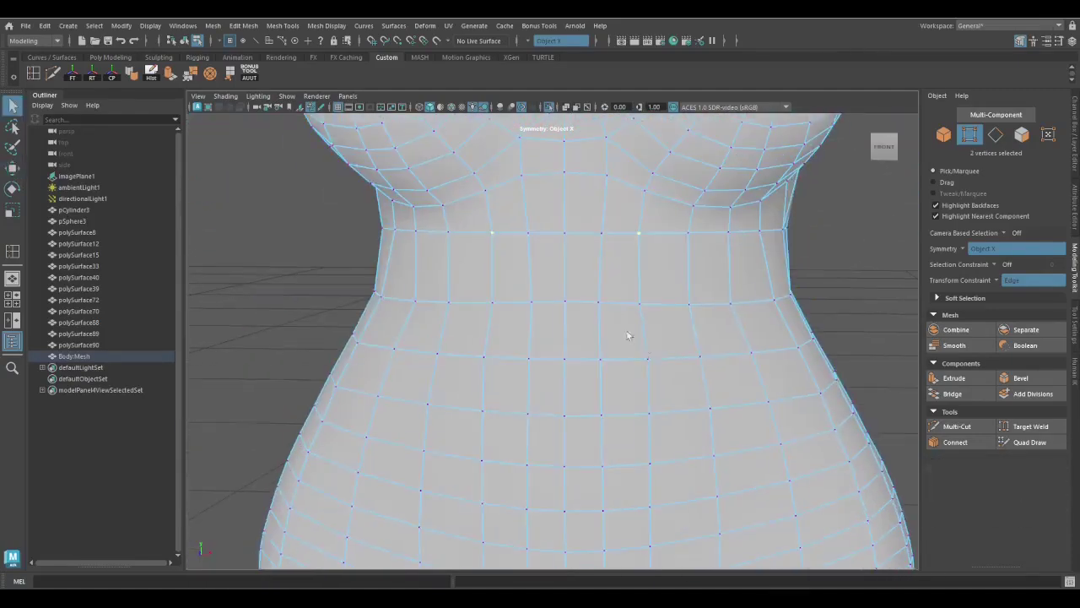
pyautogui.press('w')
pyautogui.scroll(-4, 643, 414)
pyautogui.keyDown('alt'); pyautogui.moveTo(664, 386); pyautogui.dragTo(495, 381); pyautogui.keyUp('alt')
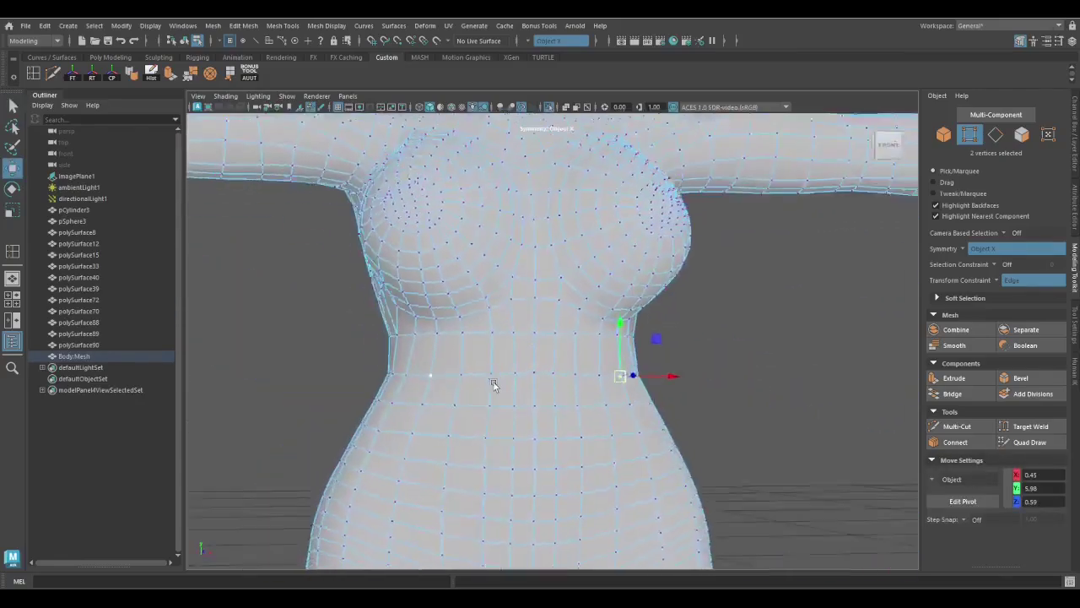
# Turn off the transform constraint and shift the vertices beneath the outer bust sideways along X
pyautogui.scroll(4, 495, 381)
pyautogui.click(1004, 281)
pyautogui.click(1009, 286)
pyautogui.scroll(4, 671, 295)
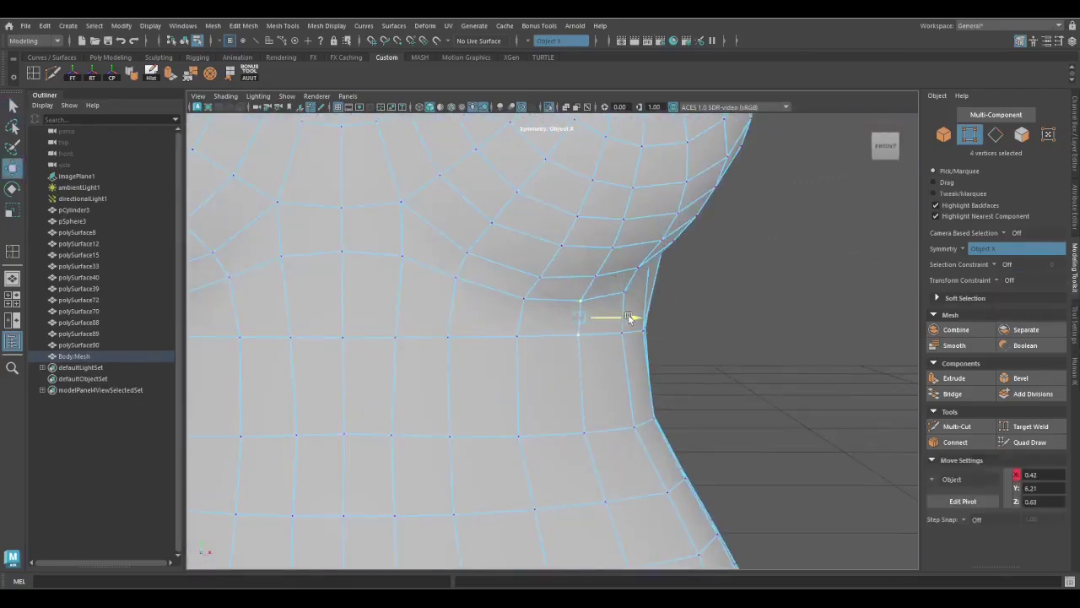
pyautogui.scroll(-3, 628, 317)
# Slide the upper chest, cleavage and upper bust vertices along their edges to smooth the bust's top surface
pyautogui.moveTo(647, 320)
pyautogui.keyDown('alt'); pyautogui.mouseDown()
pyautogui.moveTo(675, 397)
pyautogui.moveTo(641, 354)
pyautogui.moveTo(658, 308)
pyautogui.mouseUp(); pyautogui.keyUp('alt')
pyautogui.scroll(3, 659, 308)
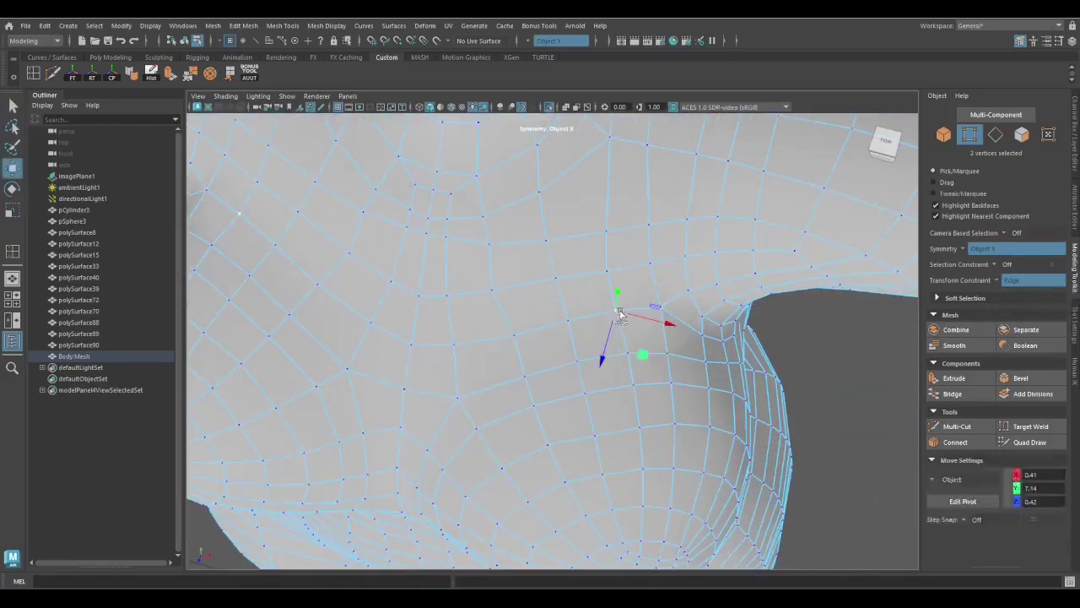
pyautogui.scroll(-3, 495, 316)
pyautogui.keyDown('alt'); pyautogui.moveTo(495, 316); pyautogui.dragTo(582, 345); pyautogui.keyUp('alt')
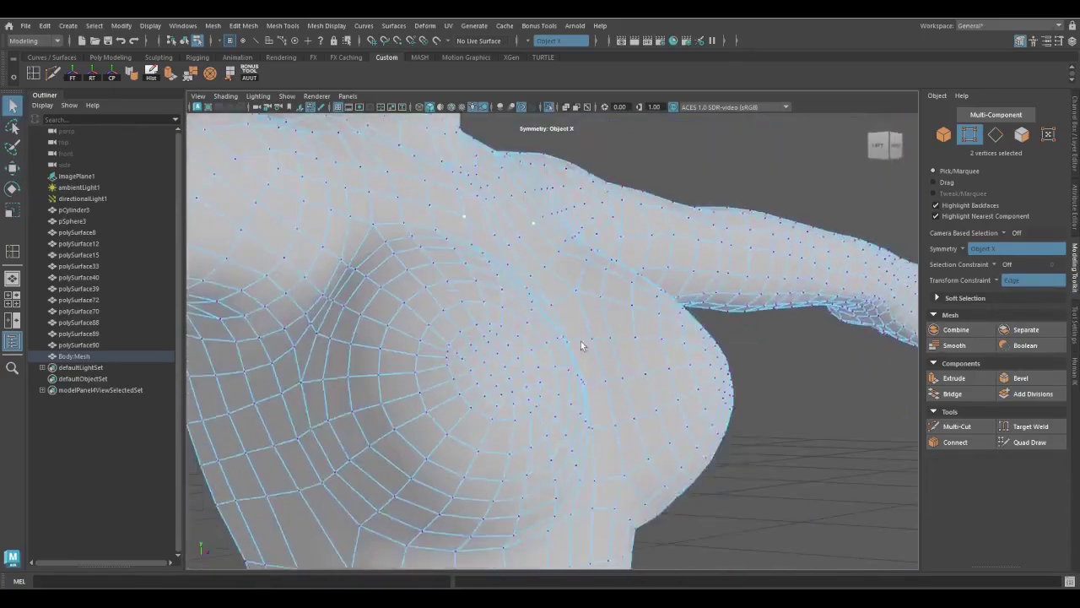
pyautogui.scroll(3, 617, 396)
pyautogui.scroll(-3, 618, 447)
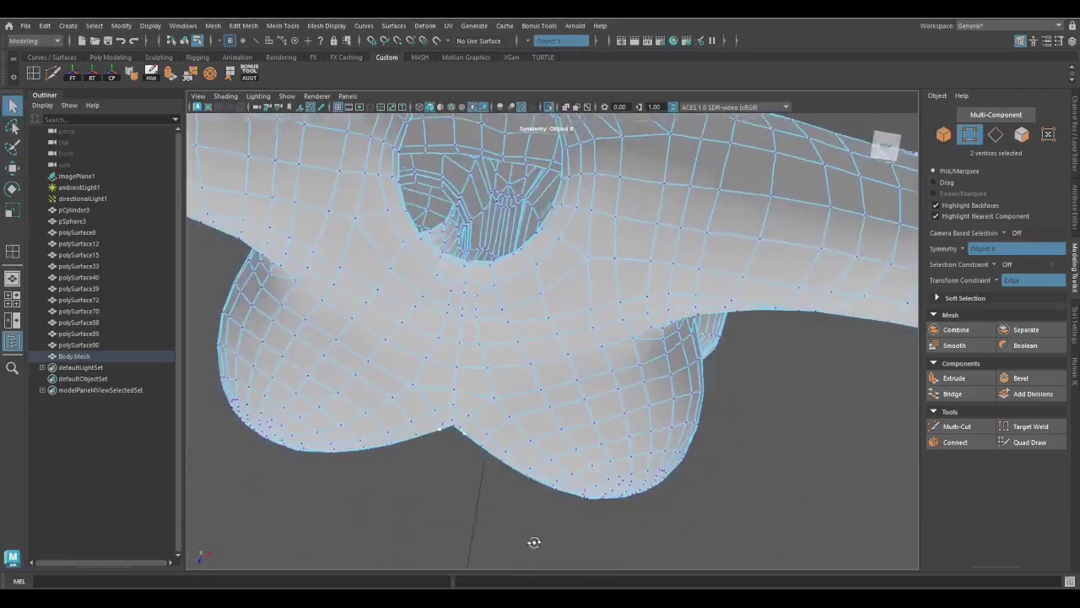
pyautogui.scroll(3, 675, 405)
pyautogui.scroll(-3, 682, 374)
pyautogui.scroll(3, 692, 425)
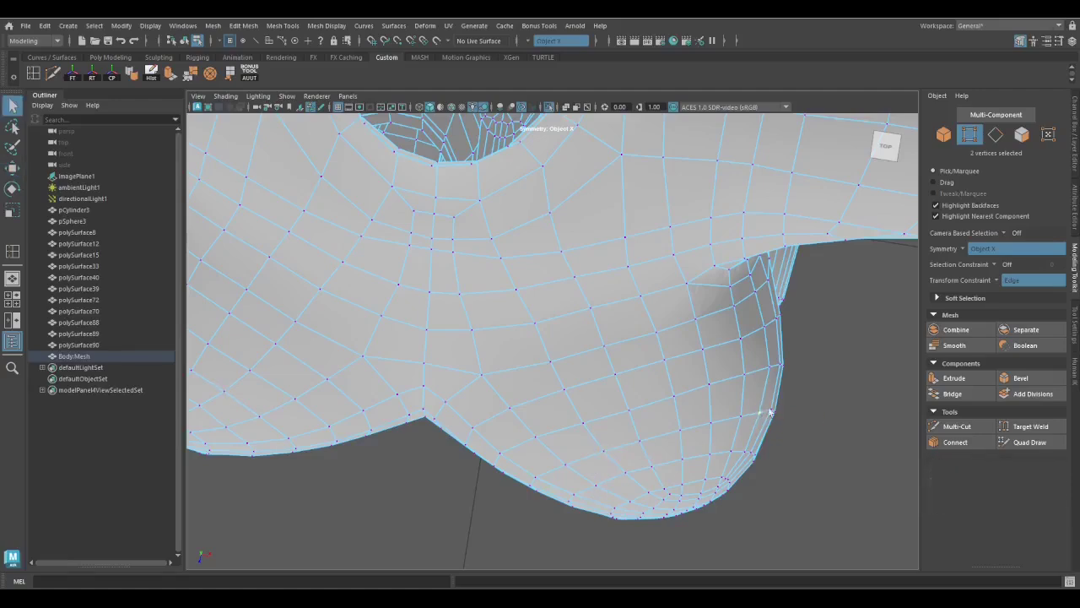
# Adjust the side bust and waist vertices in the wireframe side view
pyautogui.press('4')
pyautogui.keyDown('alt'); pyautogui.moveTo(716, 494); pyautogui.dragTo(639, 357); pyautogui.keyUp('alt')
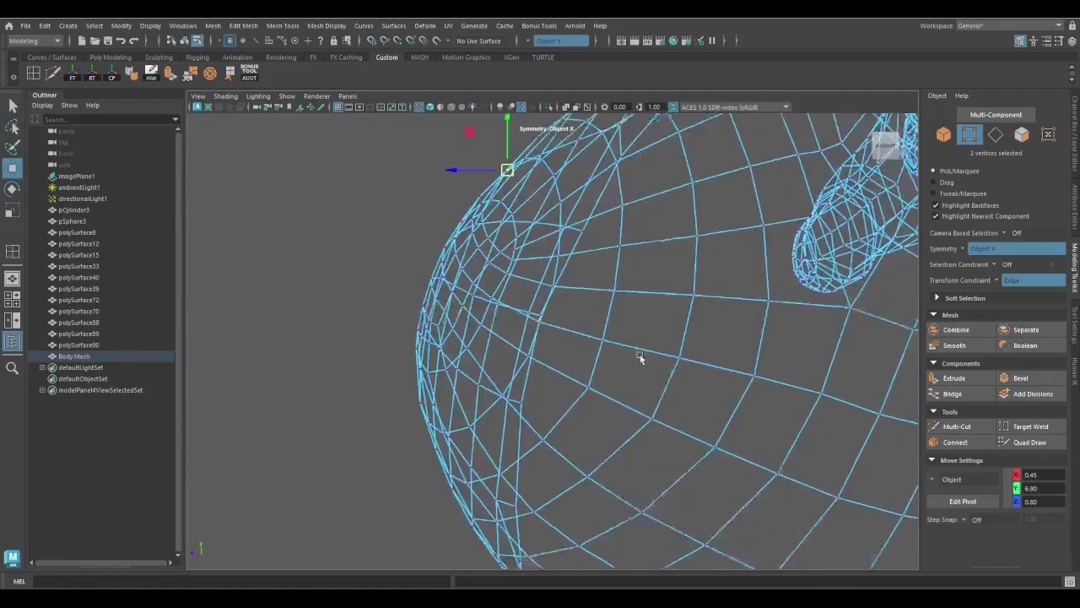
pyautogui.scroll(-3, 639, 357)
pyautogui.scroll(3, 651, 357)
pyautogui.press('q')
pyautogui.keyDown('alt'); pyautogui.moveTo(608, 406); pyautogui.dragTo(540, 379); pyautogui.keyUp('alt')
pyautogui.scroll(-3, 543, 394)
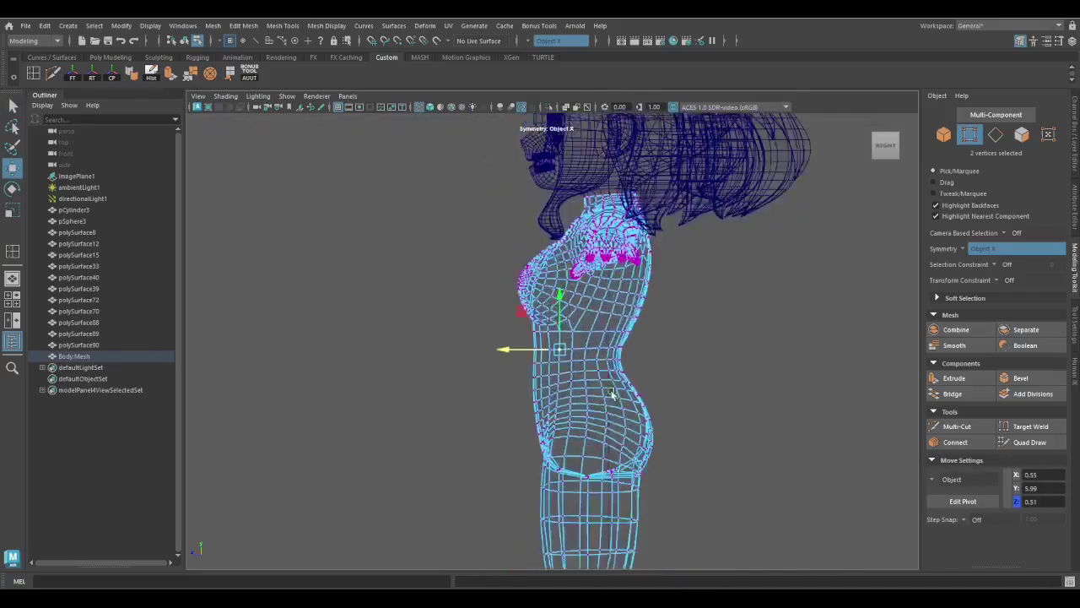
# Move the vertices along the back of the ribcage and below the armpit to refine the torso's side profile
pyautogui.scroll(3, 583, 399)
pyautogui.click(605, 358)
pyautogui.keyDown('alt'); pyautogui.moveTo(605, 358); pyautogui.dragTo(574, 408); pyautogui.keyUp('alt')
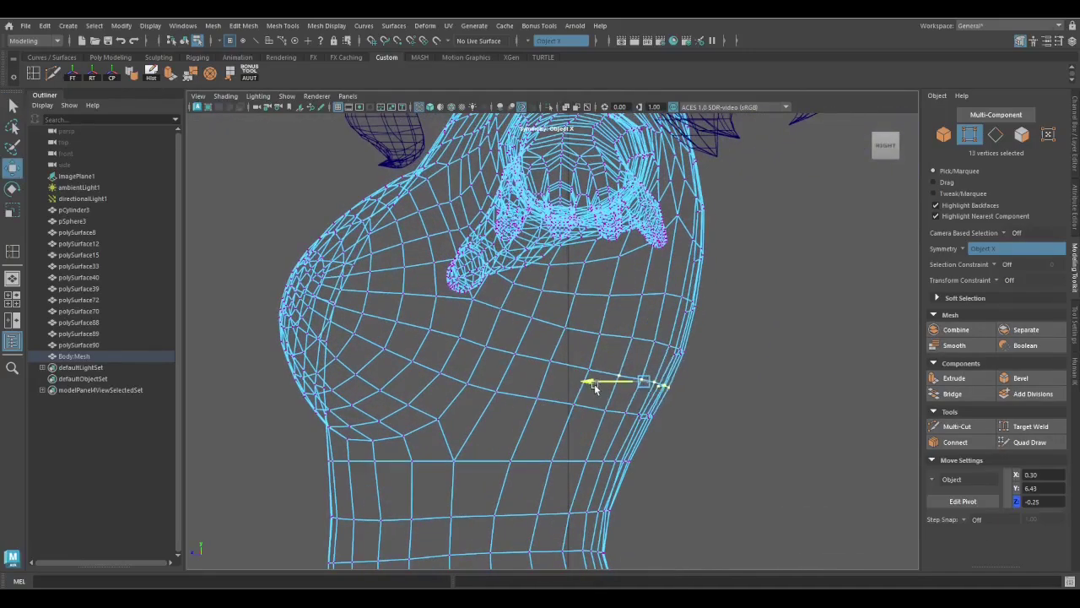
pyautogui.scroll(-3, 580, 255)
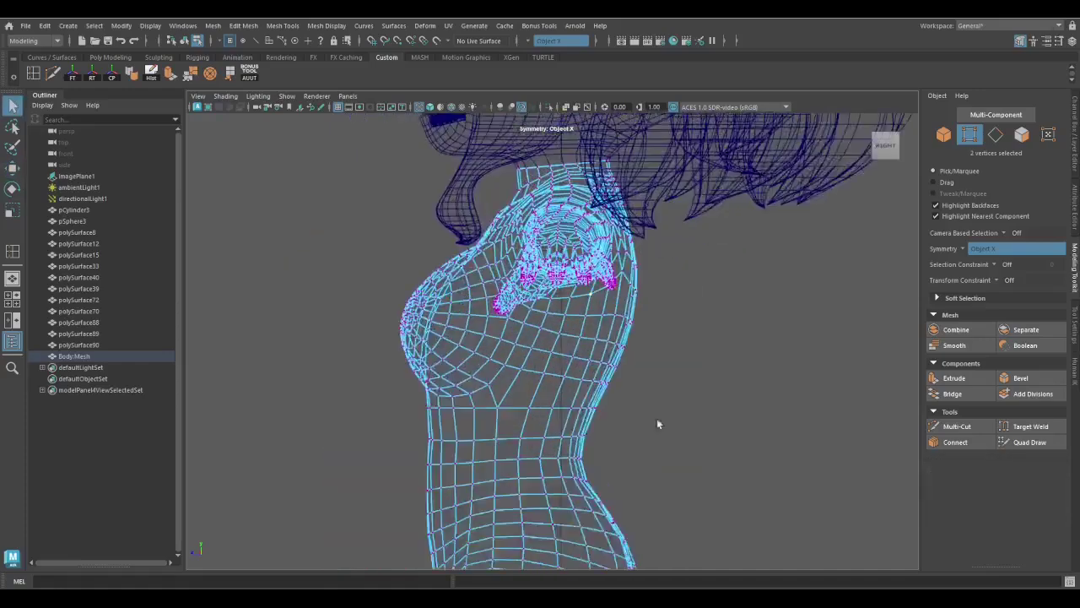
pyautogui.scroll(3, 658, 422)
pyautogui.click(598, 318)
pyautogui.keyDown('alt'); pyautogui.moveTo(585, 365); pyautogui.dragTo(605, 412); pyautogui.keyUp('alt')
pyautogui.click(605, 411)
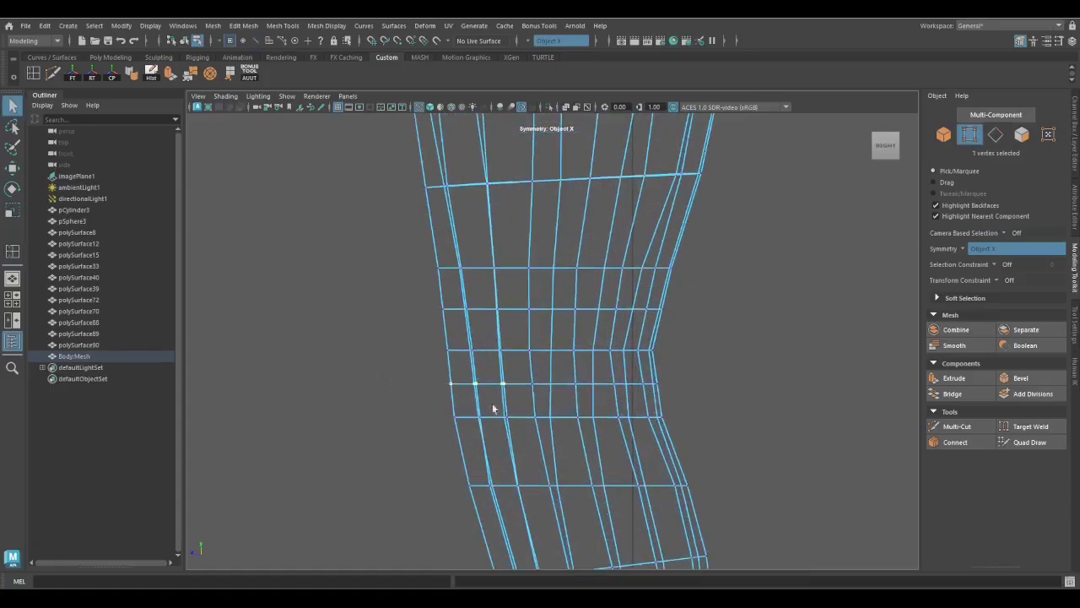
# Adjust the vertex rows around the knees in the side and front wireframe views
pyautogui.press('w')
pyautogui.press('w')
pyautogui.click(589, 422)
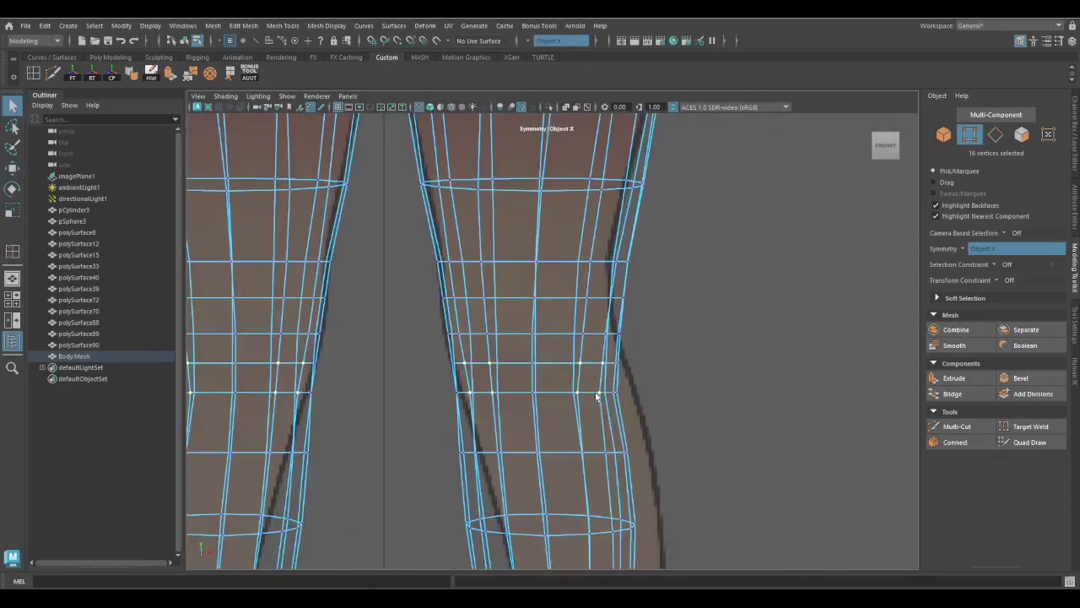
pyautogui.press('q')
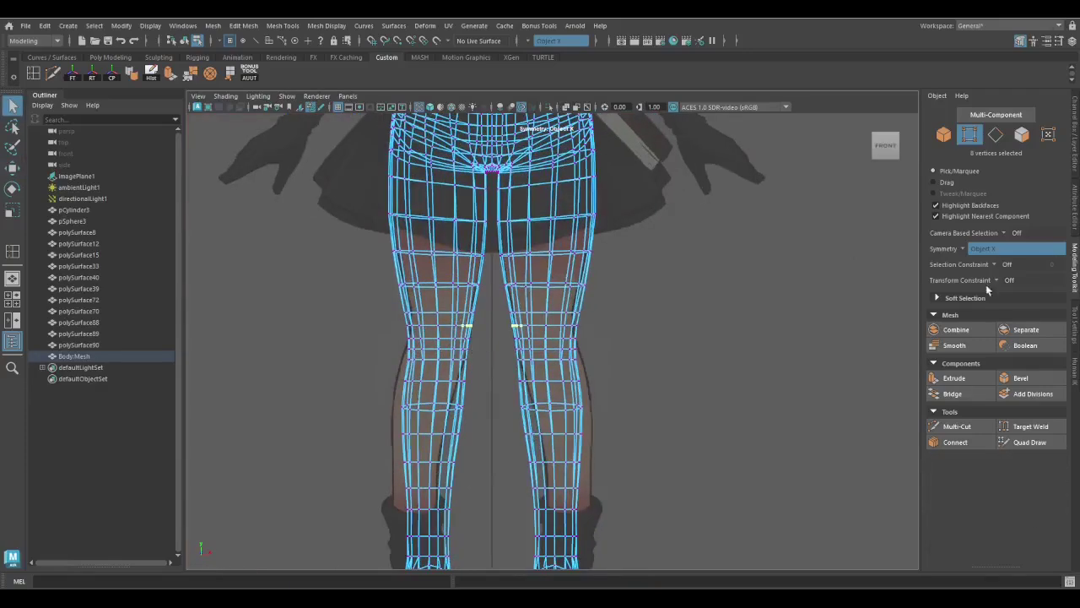
pyautogui.moveTo(313, 362); pyautogui.dragTo(629, 403)
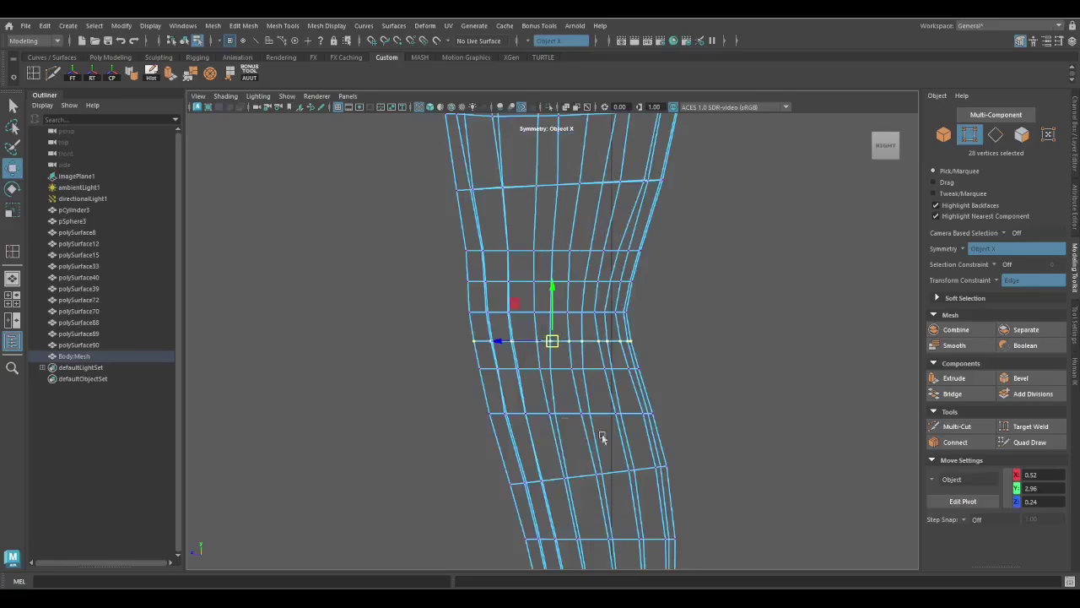
pyautogui.moveTo(442, 367); pyautogui.dragTo(716, 391)
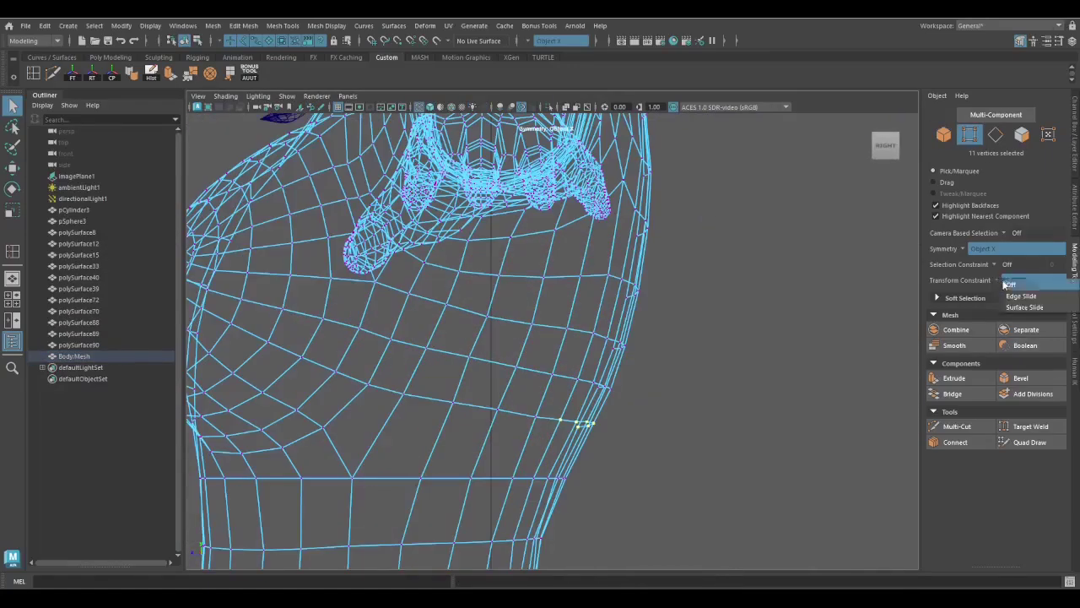
# Move the upper back vertices along Z to refine the back's curve in the side view
pyautogui.press('w')
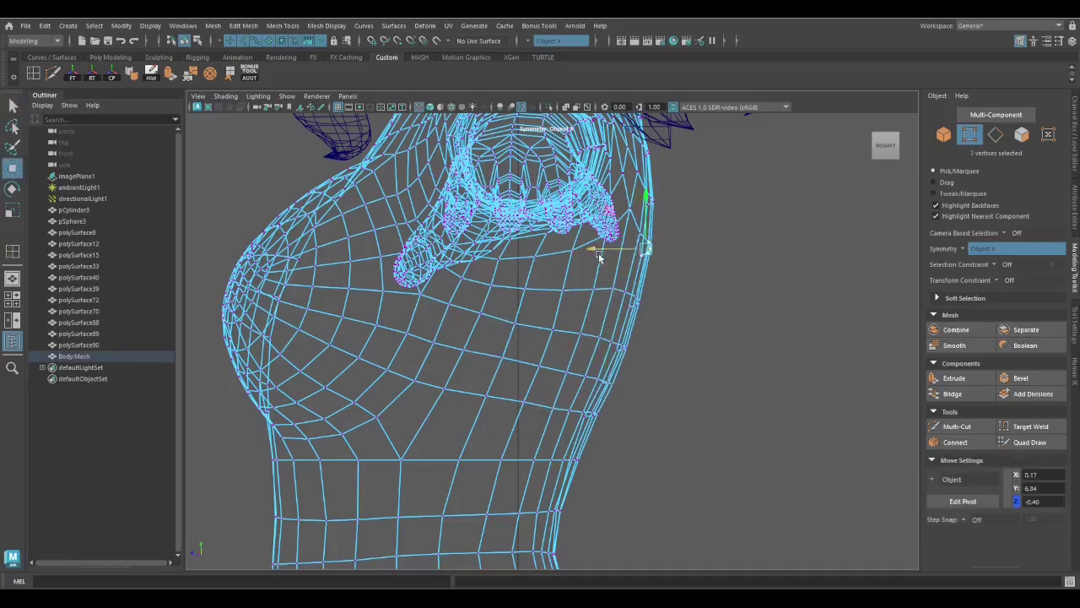
pyautogui.moveTo(594, 361); pyautogui.dragTo(632, 407)
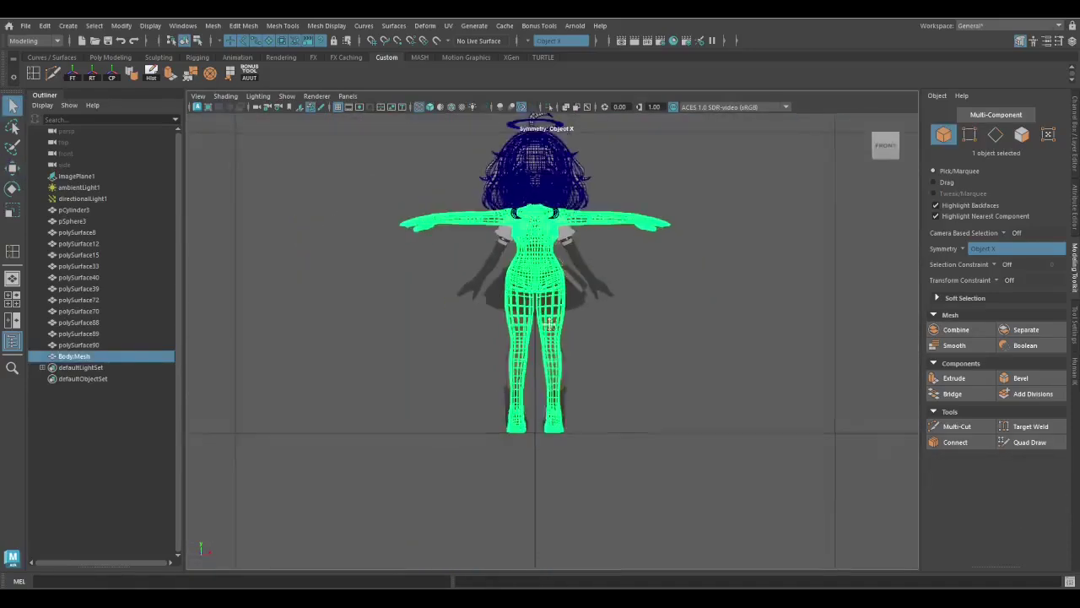
# Select the vertices of both hands, and a vertex ring around the upper arm with symmetry turned off
pyautogui.press('F9')
pyautogui.scroll(3, 664, 301)
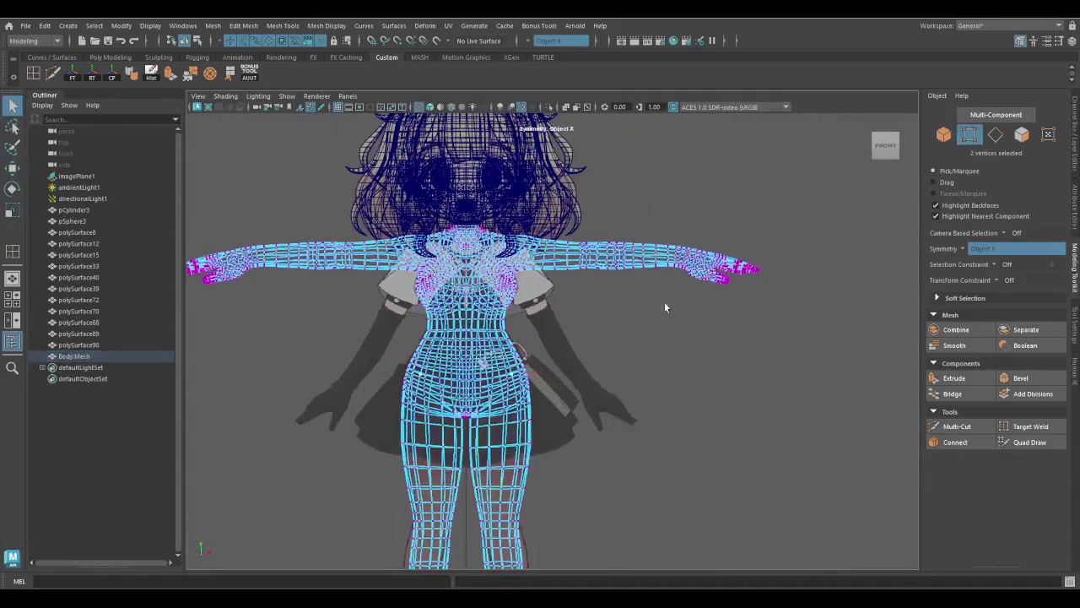
pyautogui.moveTo(205, 200); pyautogui.dragTo(393, 321)
pyautogui.press('w')
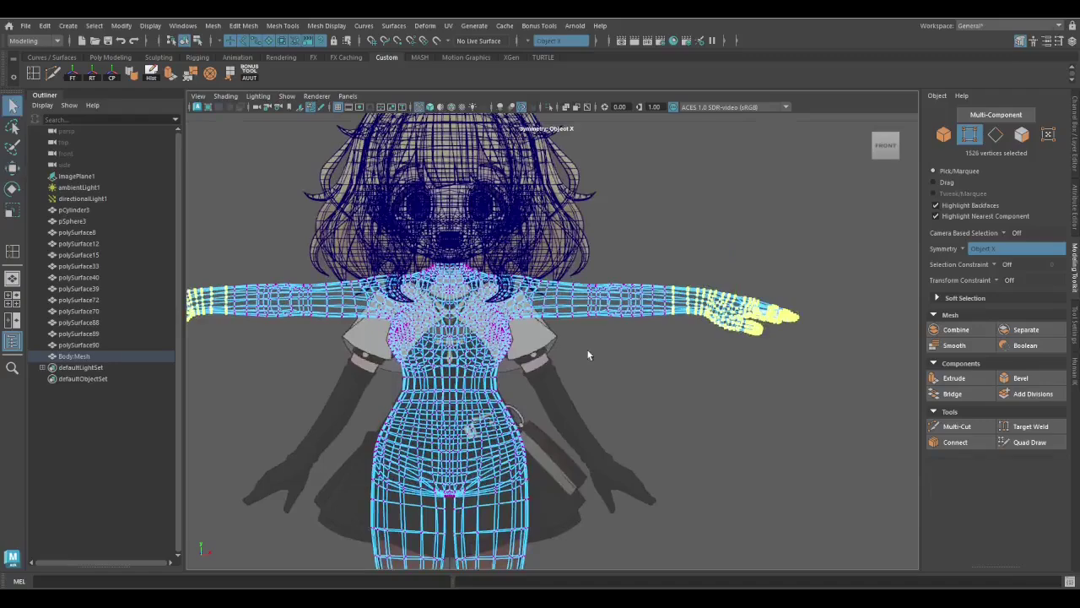
pyautogui.moveTo(586, 348); pyautogui.dragTo(667, 268)
pyautogui.scroll(2, 592, 371)
pyautogui.moveTo(579, 325); pyautogui.dragTo(591, 392)
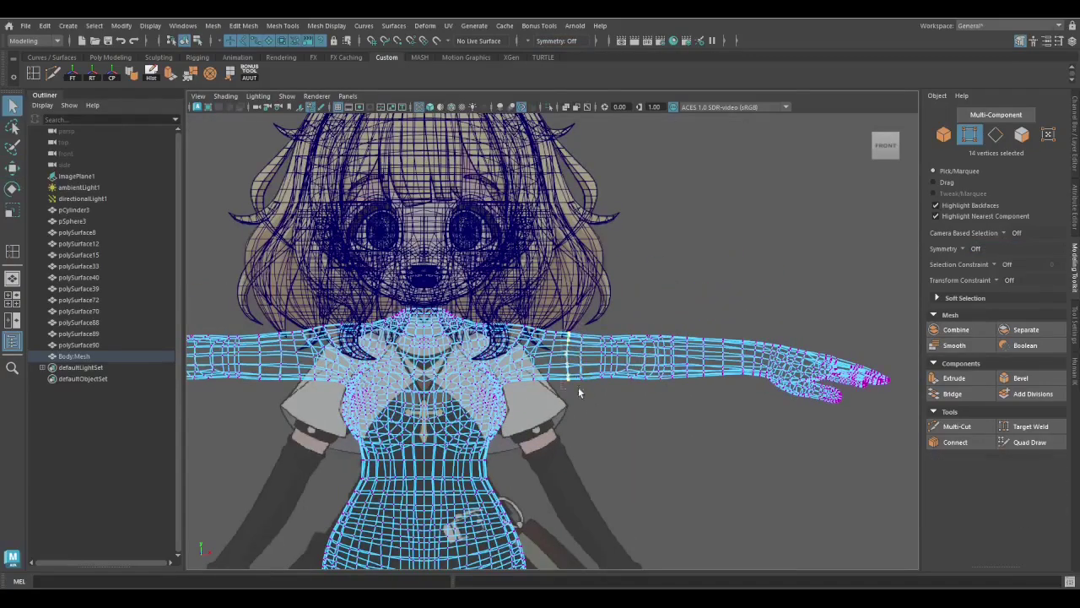
# Delete the faces of the body mesh half on the negative X side of the centre line
pyautogui.press('a')
pyautogui.press('F8')
pyautogui.press('F11')
pyautogui.moveTo(355, 202); pyautogui.dragTo(552, 575)
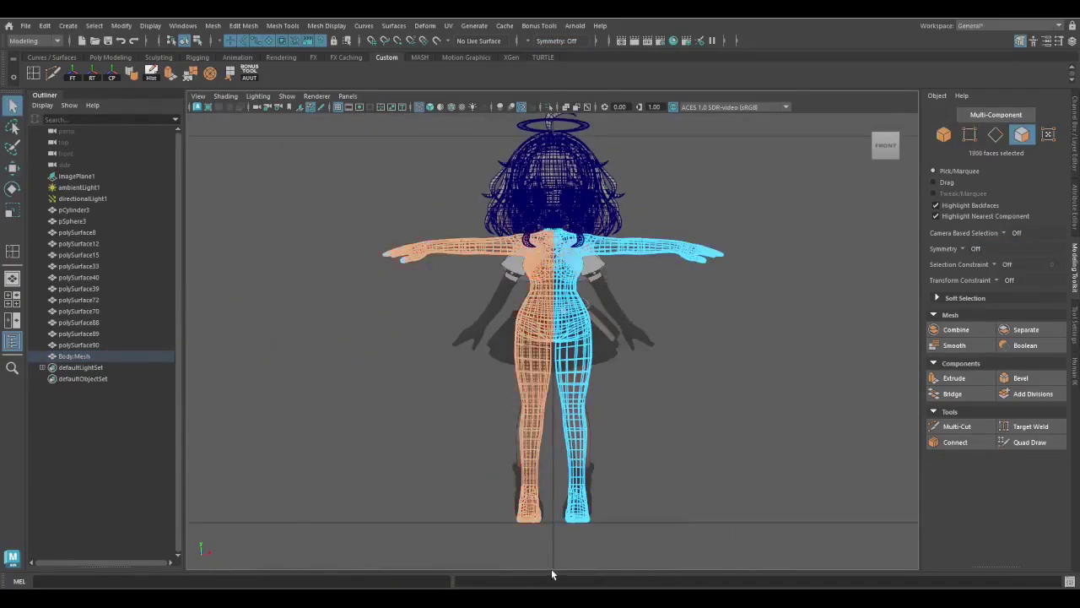
pyautogui.scroll(3, 499, 380)
pyautogui.scroll(2, 543, 338)
pyautogui.keyDown('alt'); pyautogui.moveTo(542, 337); pyautogui.dragTo(591, 473, button='middle'); pyautogui.keyUp('alt')
# Select the vertices of the half mesh's hand and forearm in the front wireframe view and adjust them along X
pyautogui.moveTo(726, 246); pyautogui.dragTo(674, 216, button='right')
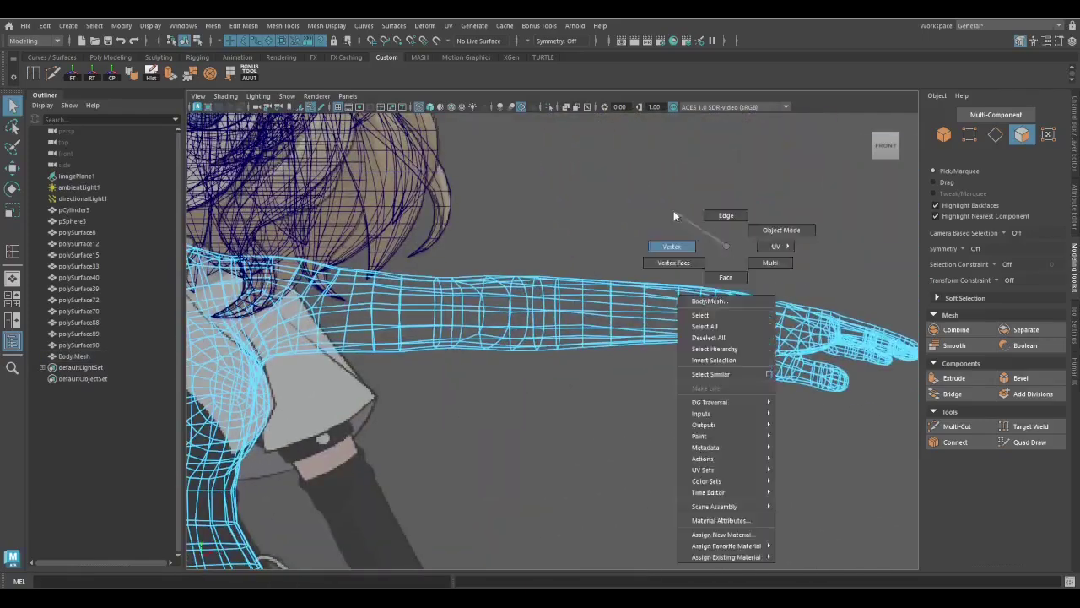
pyautogui.press('r')
pyautogui.press('a')
pyautogui.scroll(2, 704, 408)
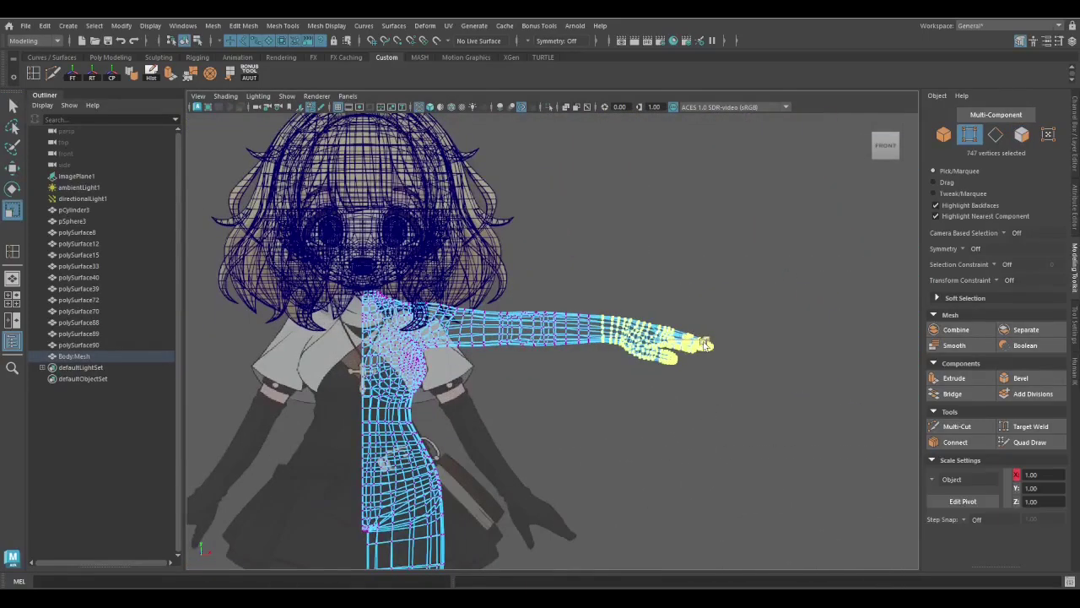
pyautogui.press('w')
pyautogui.scroll(1, 709, 344)
pyautogui.keyDown('shift'); pyautogui.moveTo(488, 287); pyautogui.dragTo(637, 368); pyautogui.keyUp('shift')
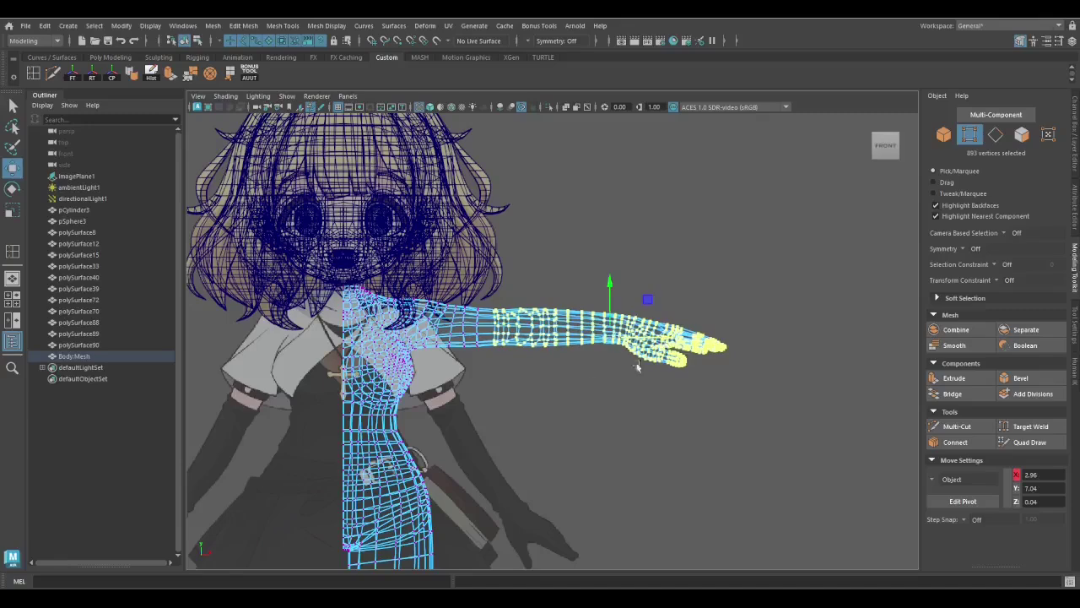
# Isolate the half body mesh and reposition individual vertices around the front of the armpit
pyautogui.keyDown('alt'); pyautogui.moveTo(691, 259); pyautogui.dragTo(565, 413); pyautogui.keyUp('alt')
pyautogui.press('F8')
pyautogui.hotkey('ctrl', '1')
pyautogui.scroll(4, 539, 262)
pyautogui.press('F9')
pyautogui.click(622, 430)
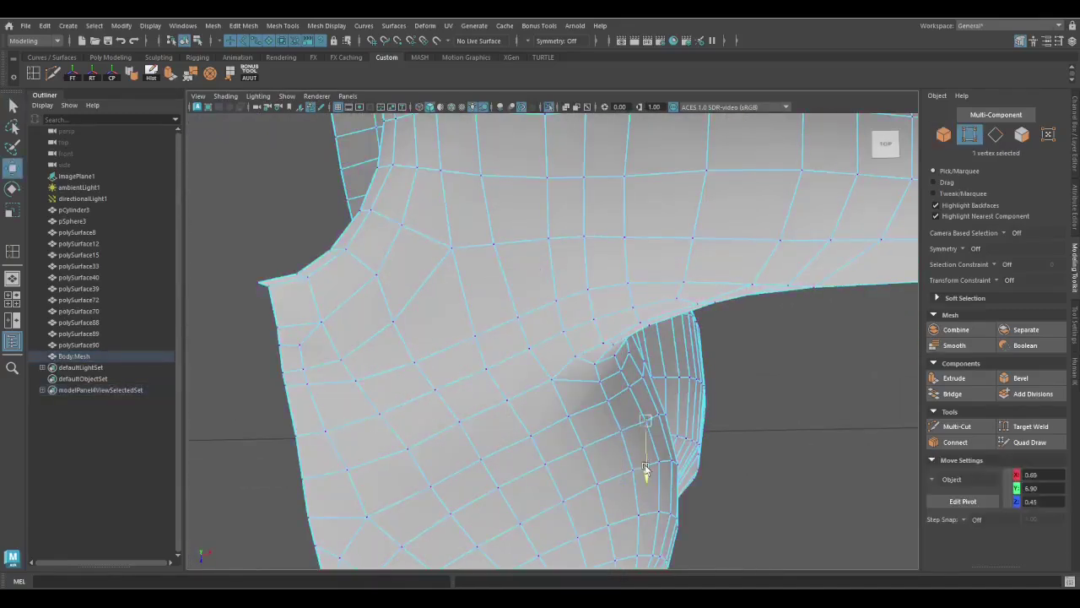
pyautogui.keyDown('alt'); pyautogui.moveTo(646, 468); pyautogui.dragTo(608, 417); pyautogui.keyUp('alt')
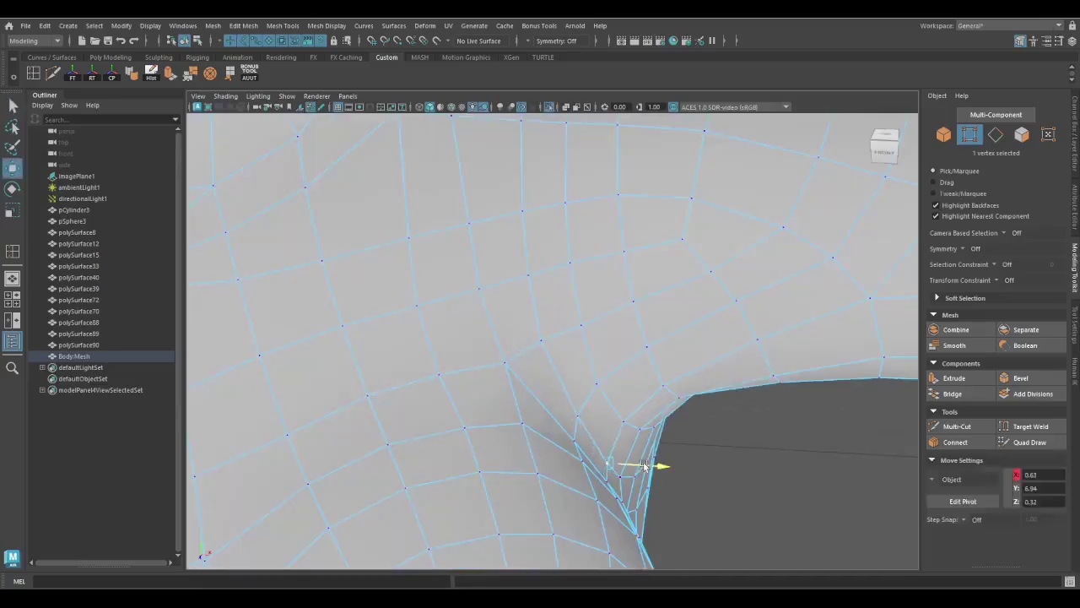
pyautogui.keyDown('alt'); pyautogui.moveTo(644, 465); pyautogui.dragTo(566, 328); pyautogui.keyUp('alt')
pyautogui.click(565, 328)
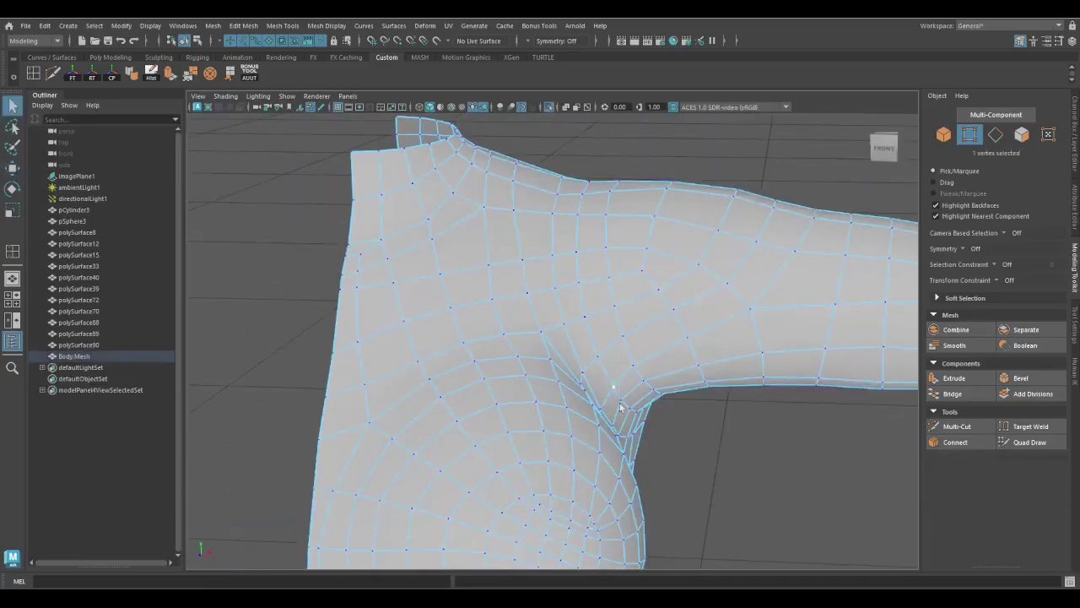
# Slide shoulder and upper-arm vertices along their edges, and shift three front upper-arm vertices along Z in the top view
pyautogui.keyDown('alt'); pyautogui.moveTo(620, 408); pyautogui.dragTo(641, 397); pyautogui.keyUp('alt')
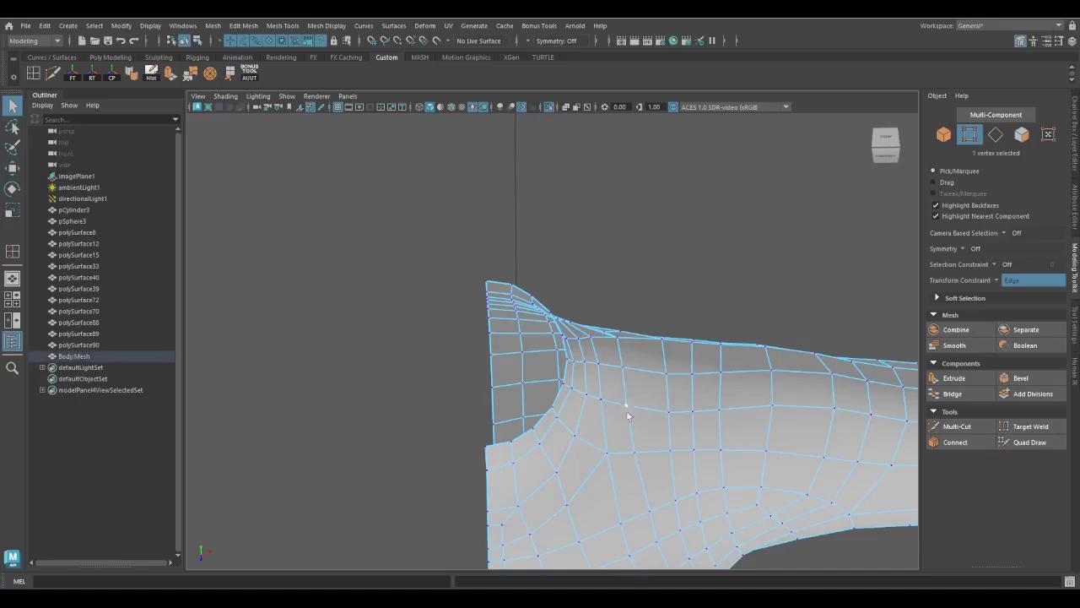
pyautogui.keyDown('alt'); pyautogui.moveTo(640, 453); pyautogui.dragTo(486, 409); pyautogui.keyUp('alt')
pyautogui.press('q')
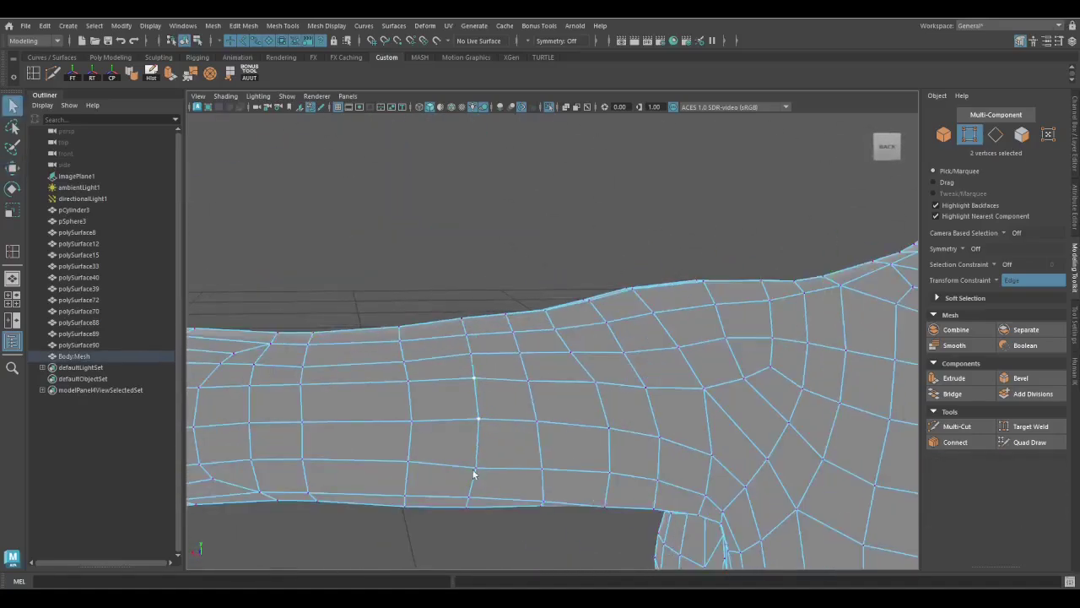
pyautogui.moveTo(473, 475)
pyautogui.keyDown('alt'); pyautogui.mouseDown()
pyautogui.moveTo(583, 379)
pyautogui.moveTo(623, 501)
pyautogui.moveTo(665, 349)
pyautogui.moveTo(608, 471)
pyautogui.moveTo(511, 363)
pyautogui.mouseUp(); pyautogui.keyUp('alt')
pyautogui.press('4')
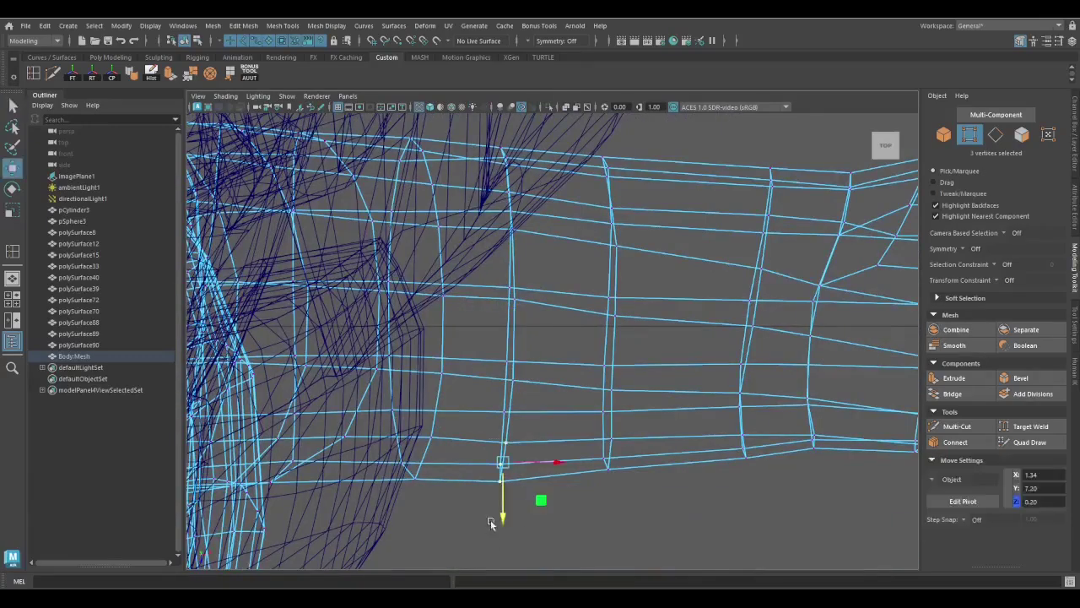
pyautogui.press('q')
# Move the vertices on the upper side of the upper arm along Y in the front wireframe view
pyautogui.scroll(-5, 602, 492)
pyautogui.press('F8')
pyautogui.press('f')
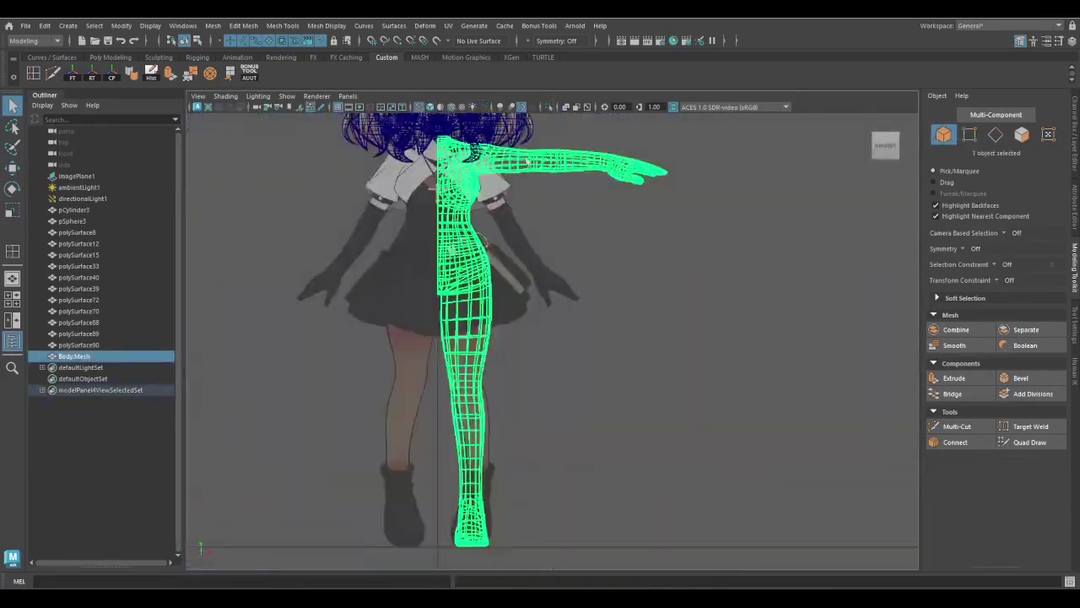
pyautogui.press('F9')
pyautogui.scroll(8, 579, 169)
pyautogui.moveTo(598, 209); pyautogui.dragTo(621, 233)
pyautogui.press('w')
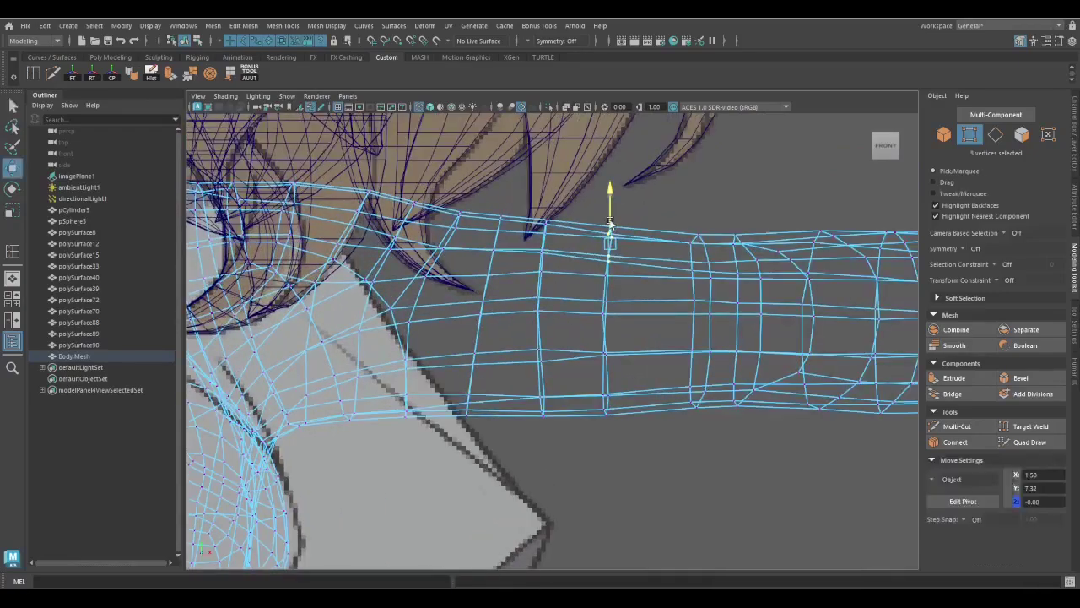
# Move a centre-line vertex on the upper chest along Z in the side wireframe view
pyautogui.scroll(-6, 546, 365)
pyautogui.press('F8')
pyautogui.press('5')
pyautogui.moveTo(591, 371)
pyautogui.keyDown('alt'); pyautogui.mouseDown()
pyautogui.moveTo(661, 393)
pyautogui.moveTo(579, 482)
pyautogui.moveTo(525, 375)
pyautogui.mouseUp(); pyautogui.keyUp('alt')
pyautogui.press('4')
pyautogui.scroll(8, 525, 374)
pyautogui.press('F9')
pyautogui.click(513, 299)
pyautogui.press('w')
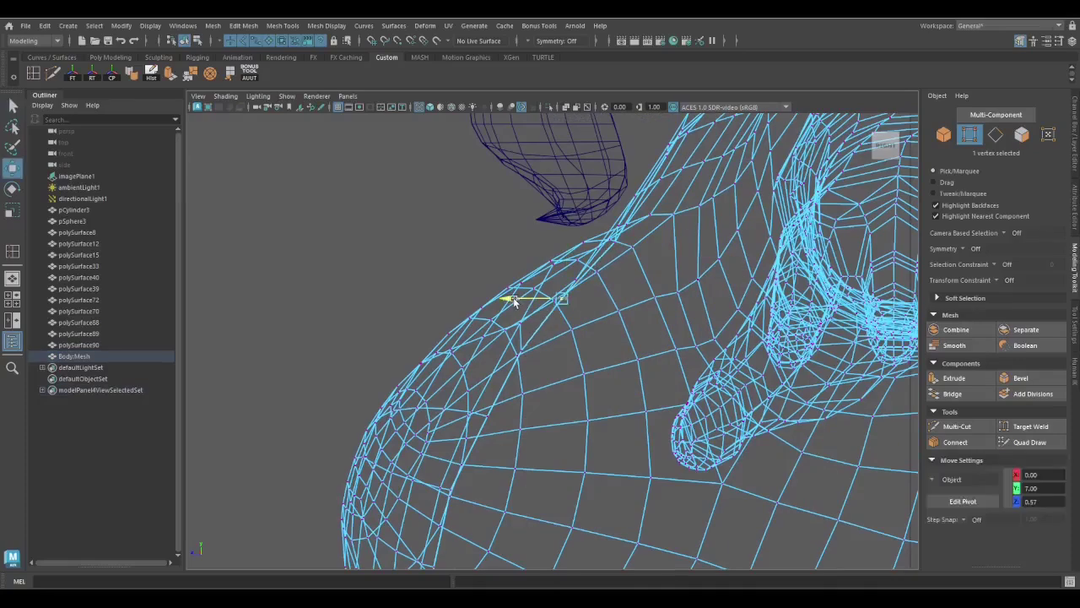
# Slide bust vertices along their edges in the shaded view to even out the topology
pyautogui.scroll(-10, 436, 458)
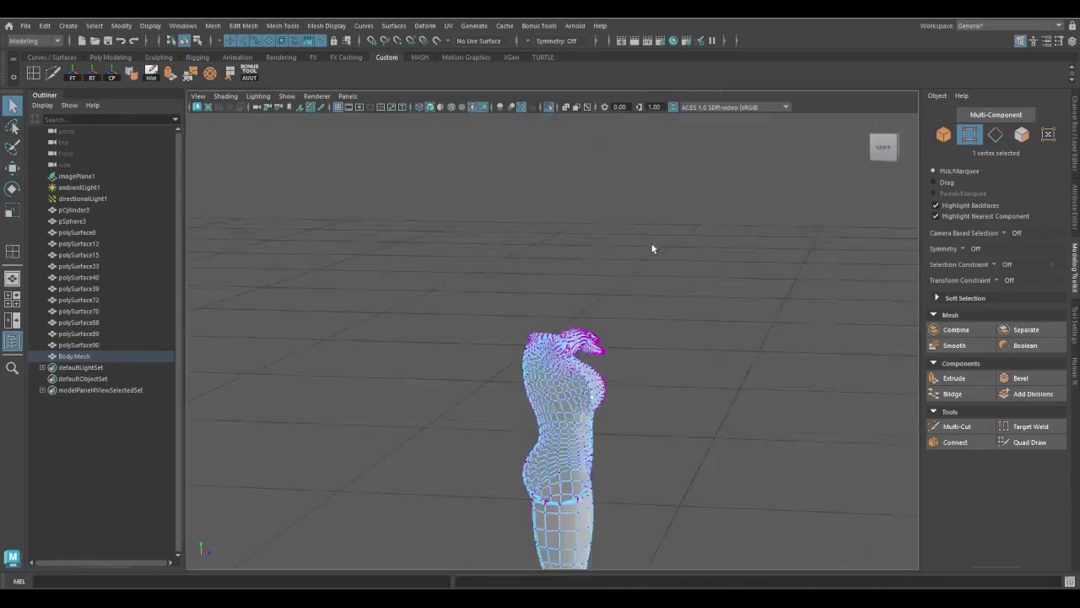
pyautogui.press('q')
pyautogui.press('5')
pyautogui.scroll(10, 551, 404)
pyautogui.keyDown('alt'); pyautogui.moveTo(551, 404); pyautogui.dragTo(635, 385); pyautogui.keyUp('alt')
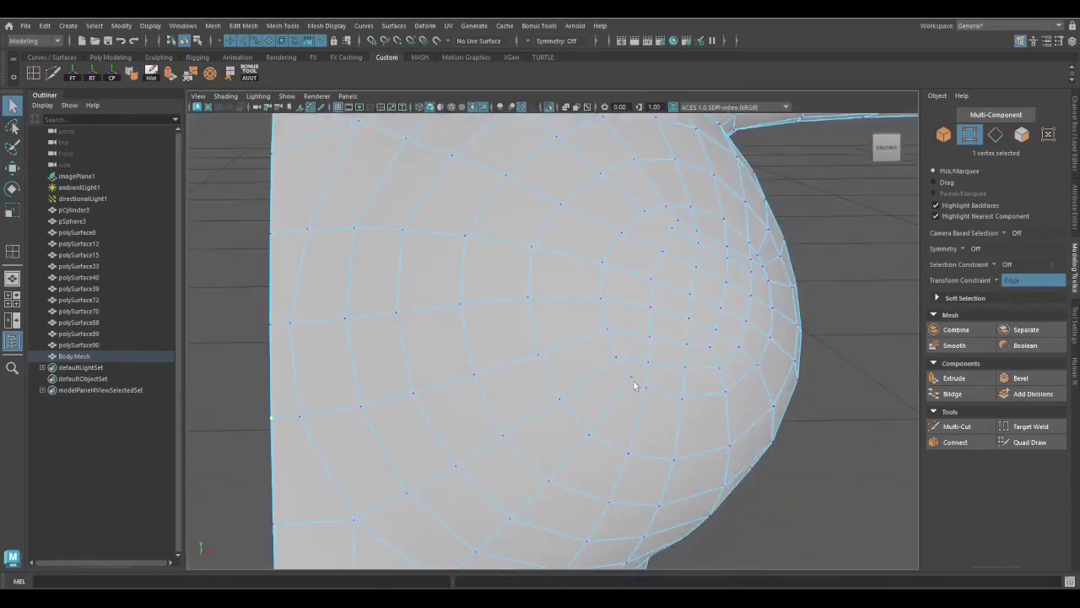
pyautogui.press('w')
pyautogui.keyDown('alt'); pyautogui.moveTo(596, 303); pyautogui.dragTo(609, 422); pyautogui.keyUp('alt')
pyautogui.press('w')
# Move vertices on the front of the bust along Z to smooth its profile in the side wireframe view
pyautogui.keyDown('alt'); pyautogui.moveTo(709, 400); pyautogui.dragTo(489, 309); pyautogui.keyUp('alt')
pyautogui.press('q')
pyautogui.press('4')
pyautogui.press('w')
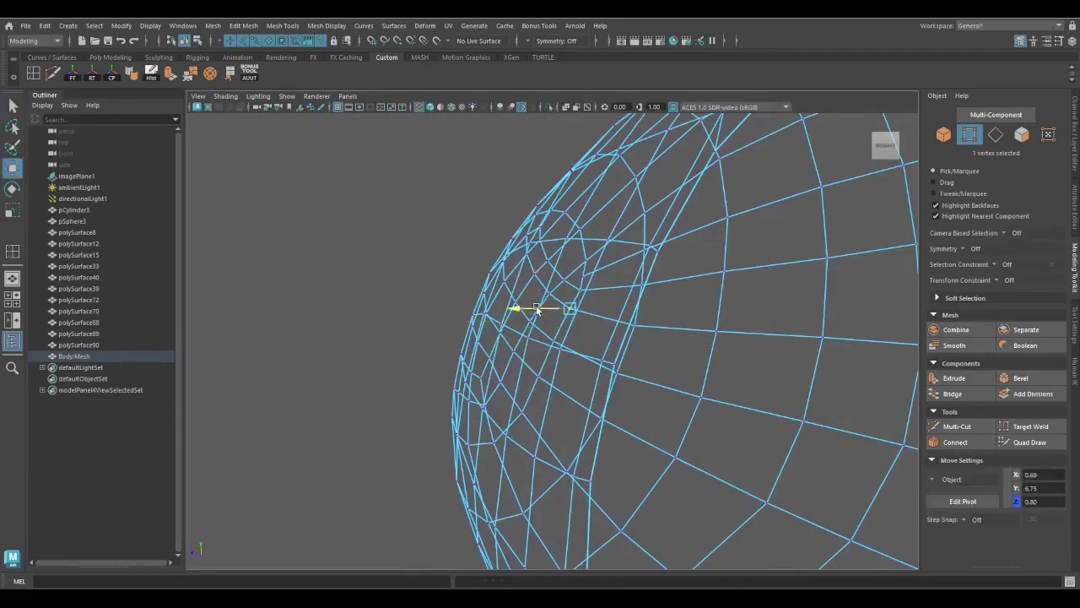
pyautogui.keyDown('alt'); pyautogui.moveTo(553, 371); pyautogui.dragTo(481, 389); pyautogui.keyUp('alt')
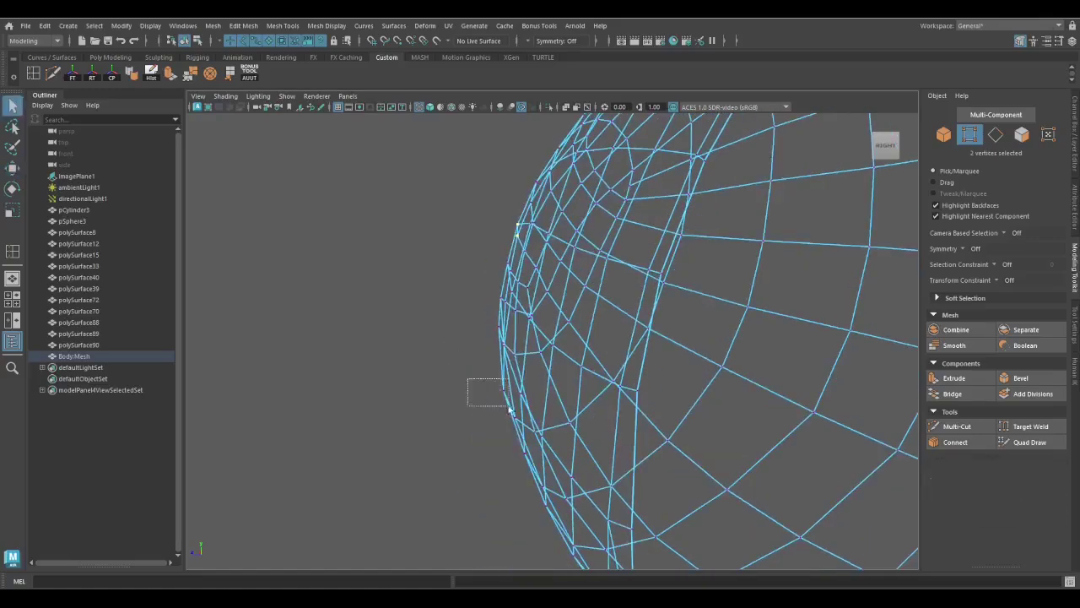
pyautogui.scroll(-5, 454, 391)
pyautogui.scroll(5, 612, 355)
pyautogui.scroll(-5, 612, 372)
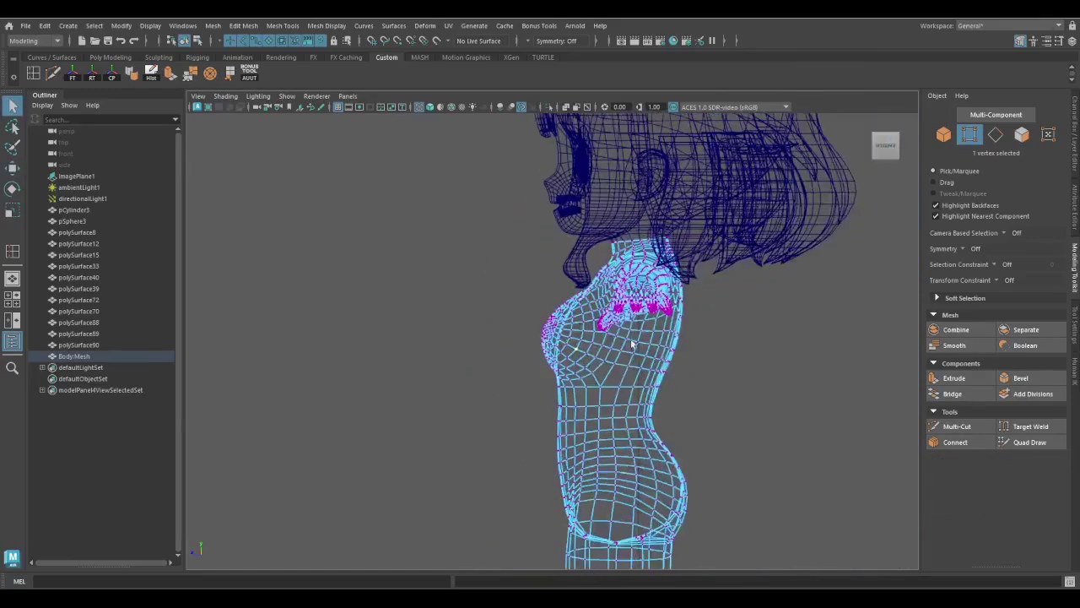
# Refine individual vertices on the upper and outer bust in the shaded view to round its contour
pyautogui.press('5')
pyautogui.scroll(5, 776, 275)
pyautogui.moveTo(776, 274)
pyautogui.keyDown('alt'); pyautogui.mouseDown()
pyautogui.moveTo(675, 355)
pyautogui.moveTo(625, 305)
pyautogui.moveTo(560, 442)
pyautogui.mouseUp(); pyautogui.keyUp('alt')
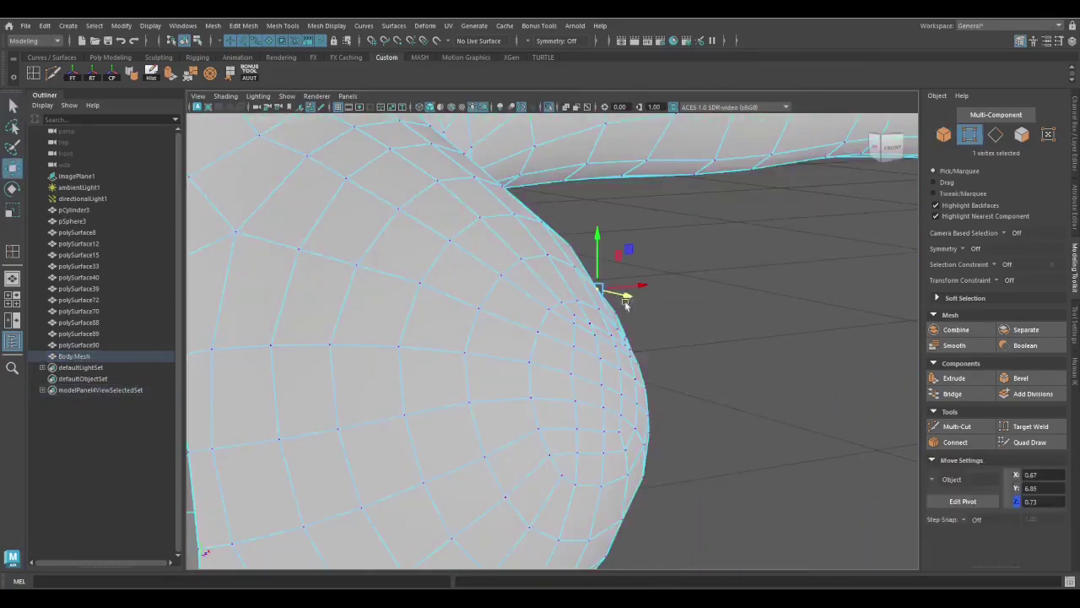
pyautogui.press('q')
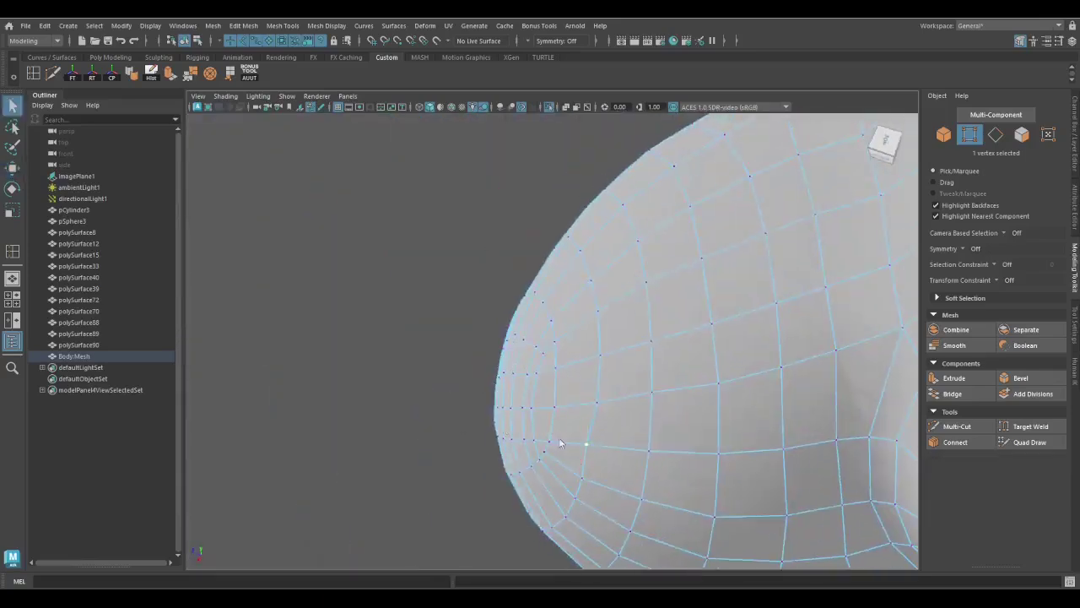
pyautogui.keyDown('alt'); pyautogui.moveTo(554, 313); pyautogui.dragTo(603, 309); pyautogui.keyUp('alt')
pyautogui.press('q')
pyautogui.click(608, 311)
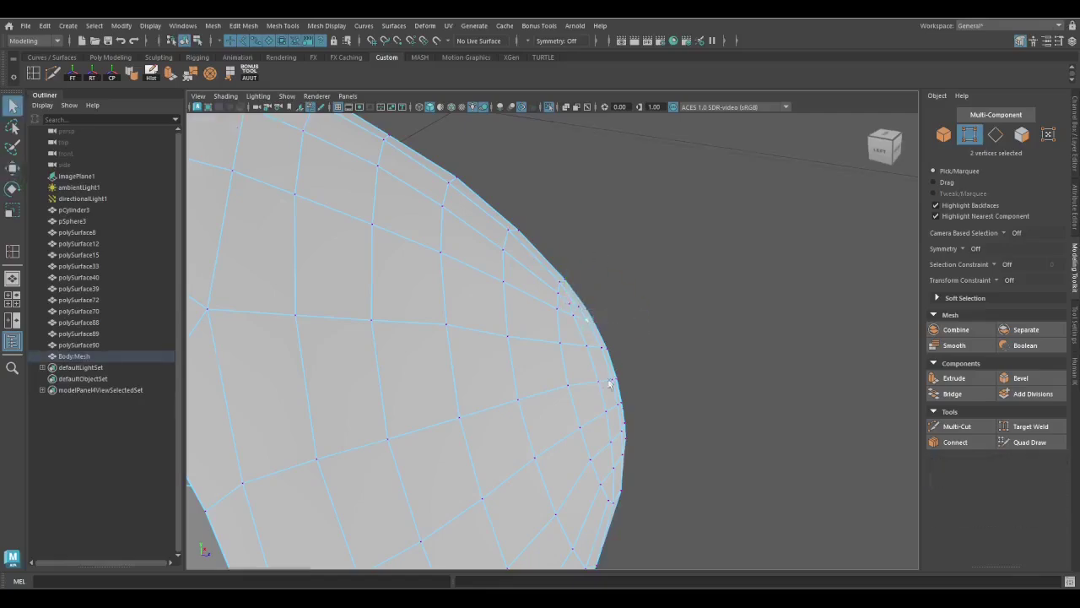
pyautogui.keyDown('alt'); pyautogui.moveTo(610, 384); pyautogui.dragTo(723, 454); pyautogui.keyUp('alt')
pyautogui.click(579, 391)
pyautogui.press('q')
# Combine the body half with its mirrored copy into one mesh and delete the construction history
pyautogui.press('F8')
pyautogui.click(492, 349)
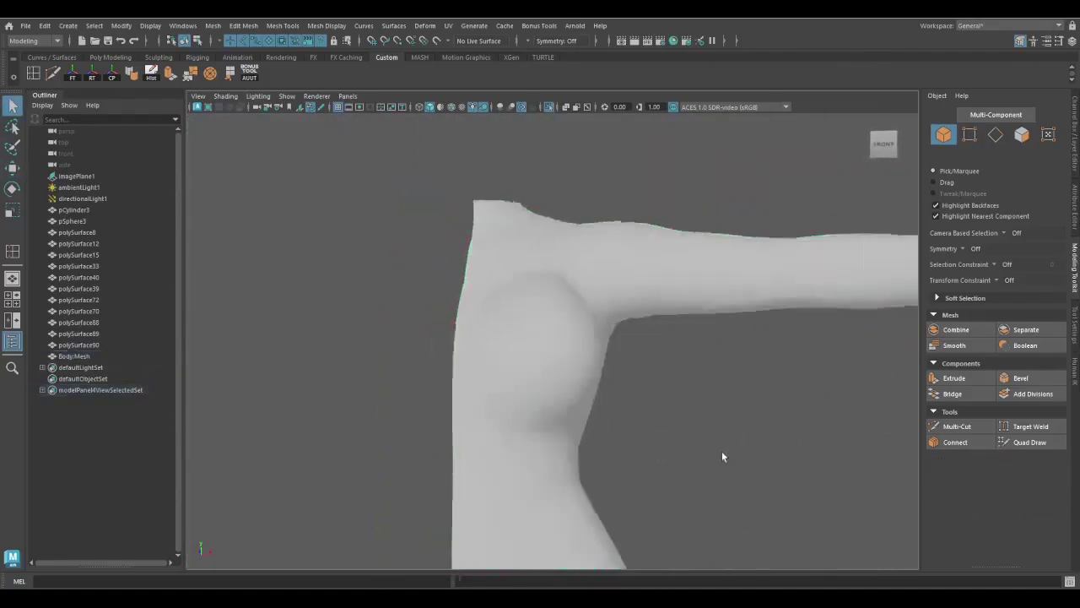
pyautogui.hotkey('ctrl', '1')
pyautogui.scroll(-5, 634, 457)
pyautogui.click(635, 453)
pyautogui.keyDown('alt'); pyautogui.moveTo(635, 454); pyautogui.dragTo(541, 372); pyautogui.keyUp('alt')
pyautogui.keyDown('shift'); pyautogui.click(540, 371); pyautogui.keyUp('shift')
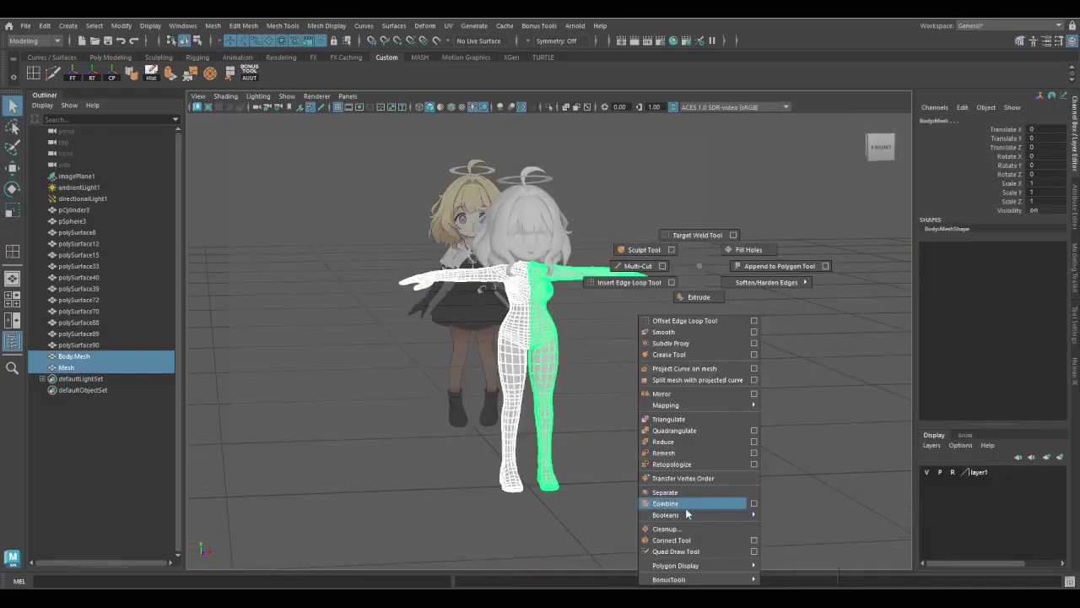
pyautogui.keyDown('shift'); pyautogui.moveTo(680, 374); pyautogui.dragTo(591, 371, button='right'); pyautogui.keyUp('shift')
pyautogui.keyDown('alt'); pyautogui.moveTo(462, 363); pyautogui.dragTo(542, 353); pyautogui.keyUp('alt')
pyautogui.hotkey('alt', 'shift', 'd')
# Adjust the outer hip vertices of the combined body with Object X symmetry in the front wireframe view
pyautogui.click(417, 309)
pyautogui.scroll(5, 417, 309)
pyautogui.click(439, 363)
pyautogui.scroll(4, 706, 234)
pyautogui.press('F9')
pyautogui.click(651, 213)
pyautogui.press('w')
pyautogui.scroll(2, 542, 351)
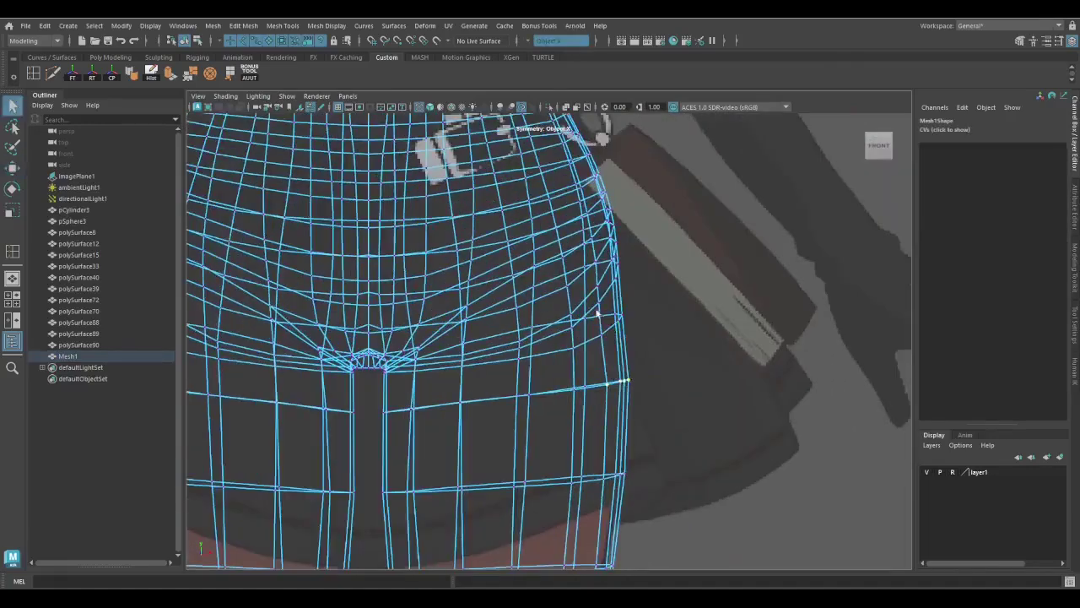
pyautogui.scroll(-1, 542, 351)
pyautogui.scroll(-5, 484, 312)
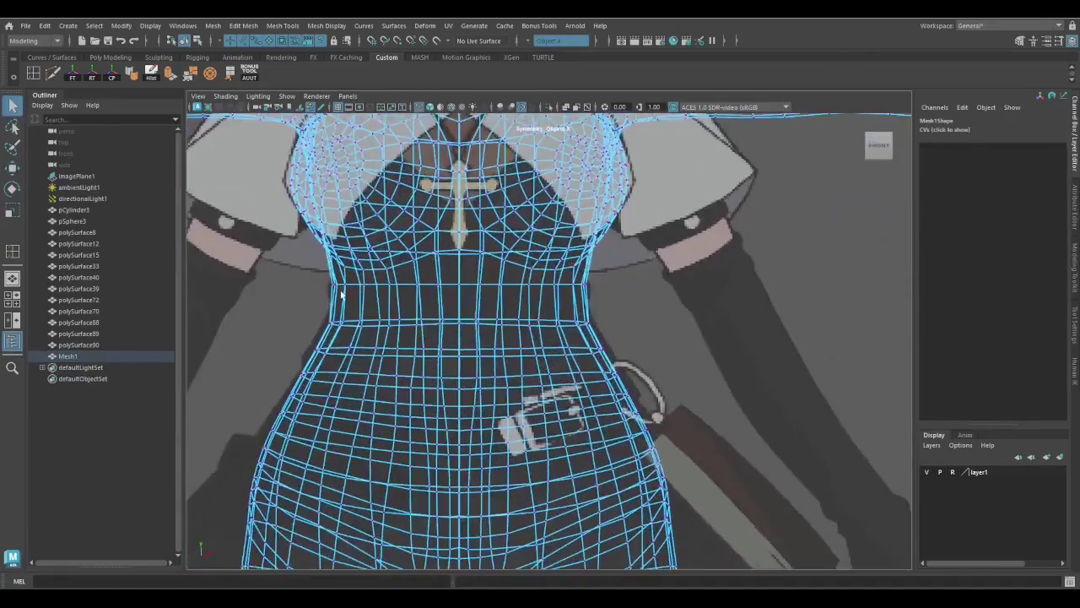
# Isolate the combined body and merge the centre-seam vertex pairs one by one from the neck down to the crotch
pyautogui.press('F8')
pyautogui.press('space')
pyautogui.press('space')
pyautogui.hotkey('ctrl', '1')
pyautogui.keyDown('alt'); pyautogui.moveTo(507, 379); pyautogui.dragTo(456, 463); pyautogui.keyUp('alt')
pyautogui.press('F9')
pyautogui.scroll(4, 492, 326)
pyautogui.moveTo(483, 354); pyautogui.dragTo(496, 375)
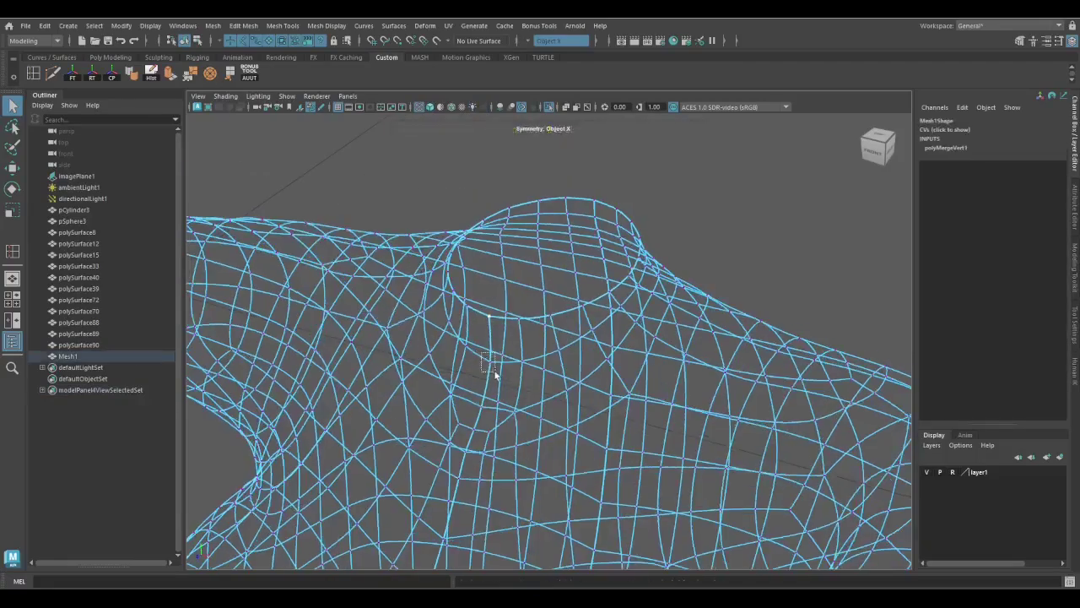
pyautogui.hotkey('ctrl', 'v')
pyautogui.scroll(3, 456, 506)
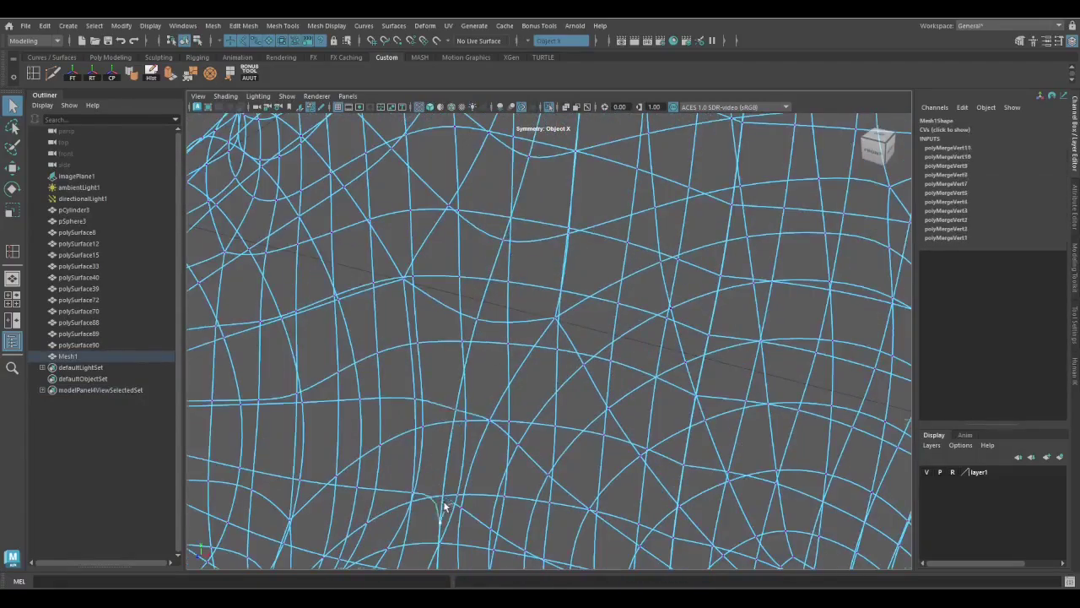
pyautogui.scroll(-5, 445, 506)
pyautogui.scroll(3, 498, 266)
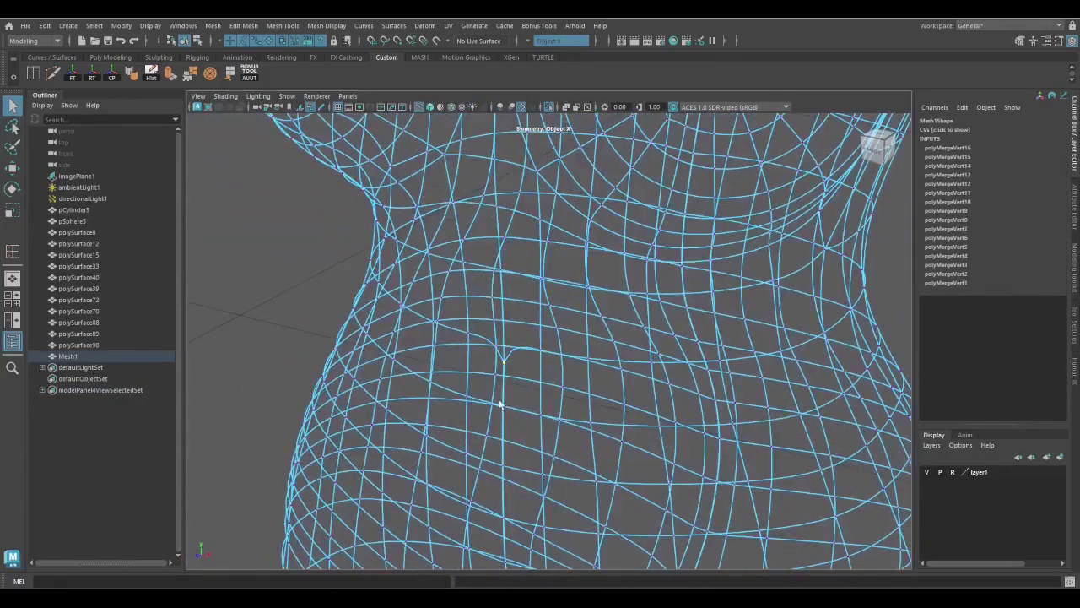
pyautogui.scroll(5, 501, 406)
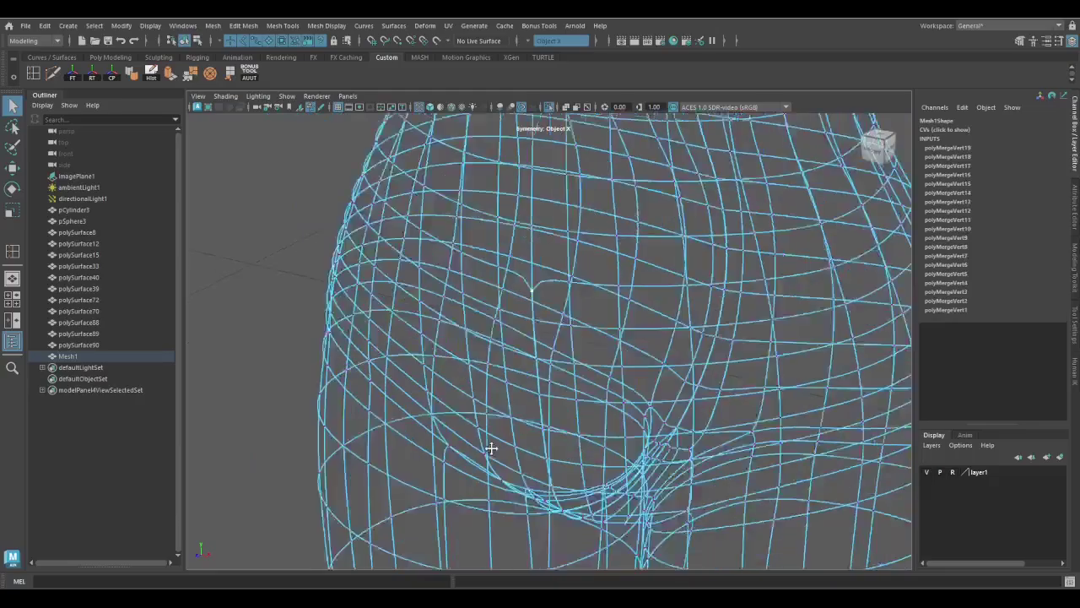
# Merge the remaining centre-seam vertex pairs up the front of the torso to the neckline and return to object mode
pyautogui.keyDown('alt'); pyautogui.moveTo(534, 410); pyautogui.dragTo(535, 292); pyautogui.keyUp('alt')
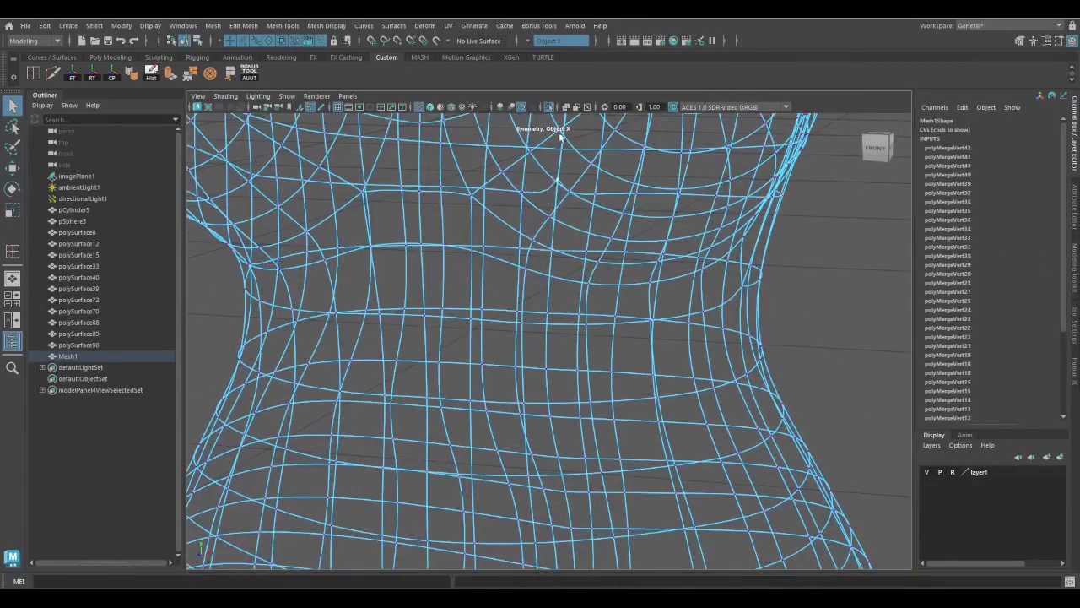
pyautogui.keyDown('alt'); pyautogui.moveTo(559, 137); pyautogui.dragTo(503, 425); pyautogui.keyUp('alt')
pyautogui.keyDown('alt'); pyautogui.moveTo(523, 163); pyautogui.dragTo(508, 249); pyautogui.keyUp('alt')
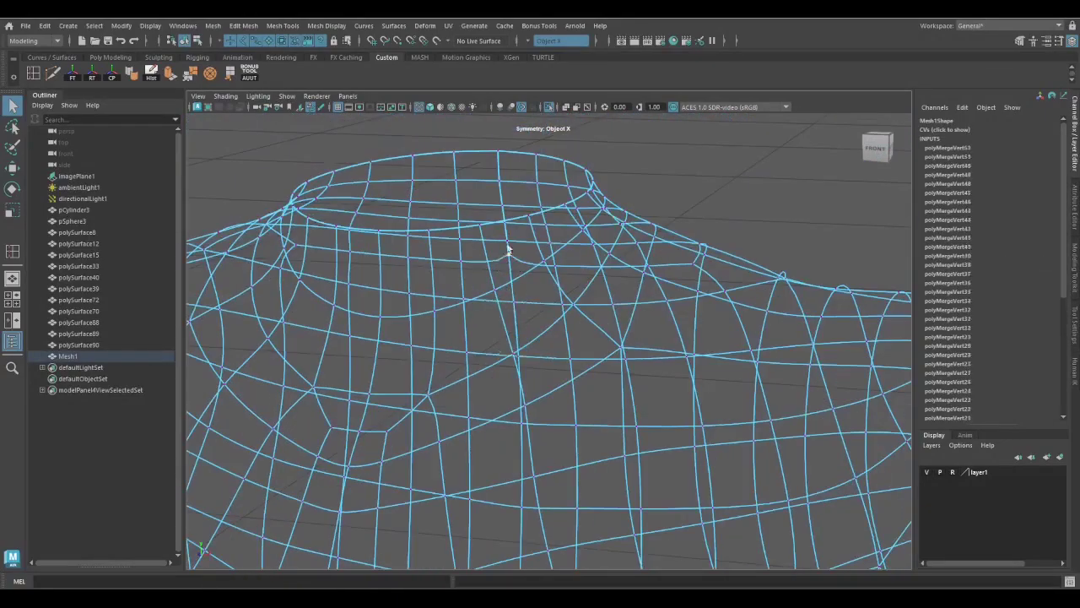
pyautogui.keyDown('alt'); pyautogui.moveTo(490, 186); pyautogui.dragTo(509, 163); pyautogui.keyUp('alt')
pyautogui.keyDown('alt'); pyautogui.moveTo(509, 164); pyautogui.dragTo(506, 296, button='right'); pyautogui.keyUp('alt')
pyautogui.moveTo(507, 295); pyautogui.dragTo(582, 249, button='right')
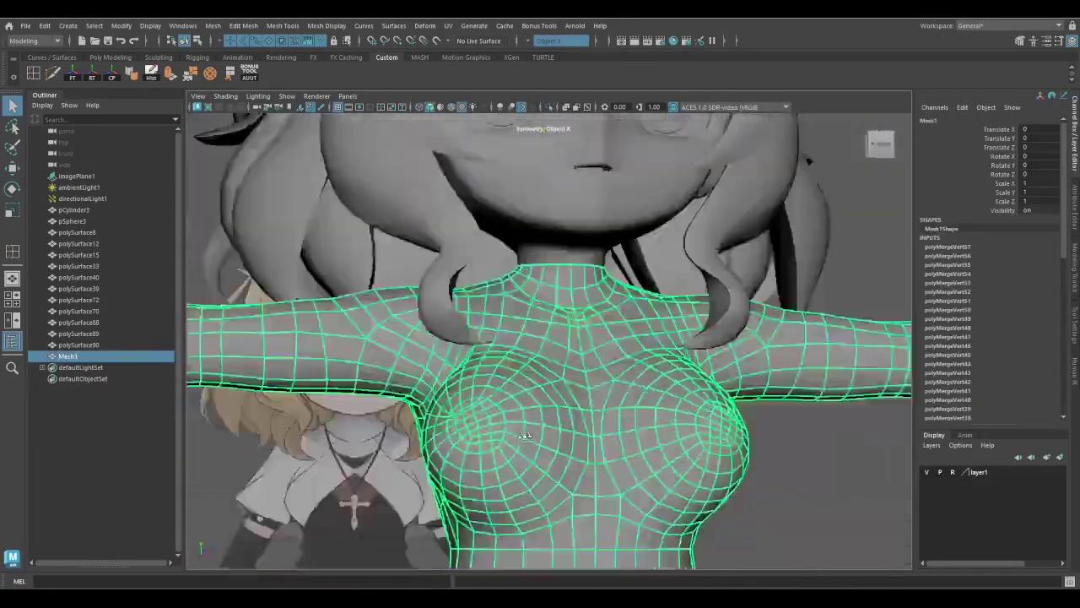
pyautogui.keyDown('alt'); pyautogui.moveTo(583, 249); pyautogui.dragTo(537, 456); pyautogui.keyUp('alt')
pyautogui.click(536, 456)
pyautogui.scroll(-10, 479, 413)
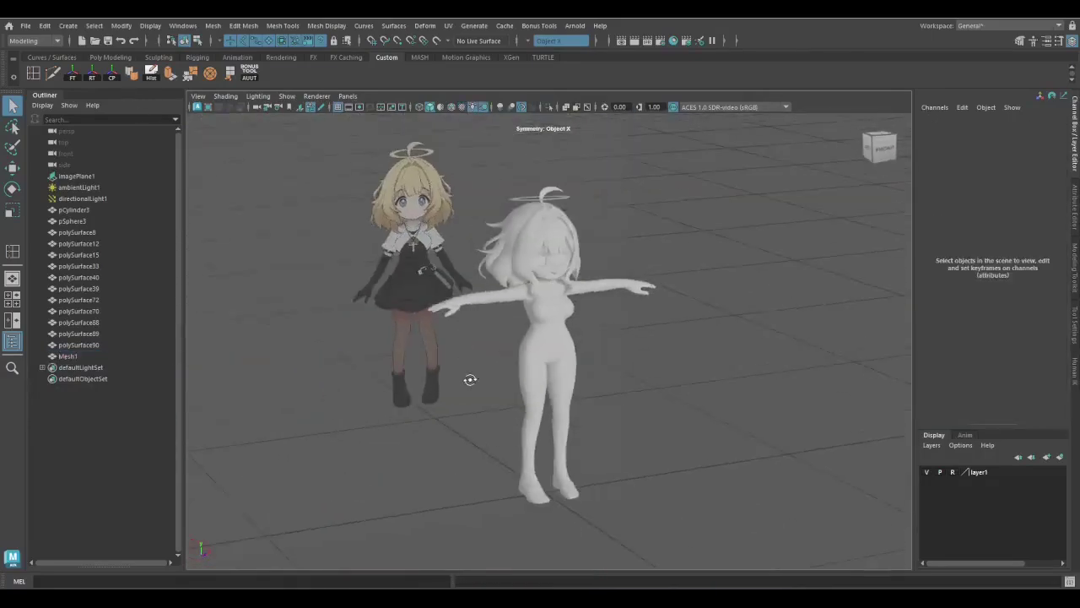
pyautogui.keyDown('alt'); pyautogui.moveTo(498, 389); pyautogui.dragTo(511, 440); pyautogui.keyUp('alt')
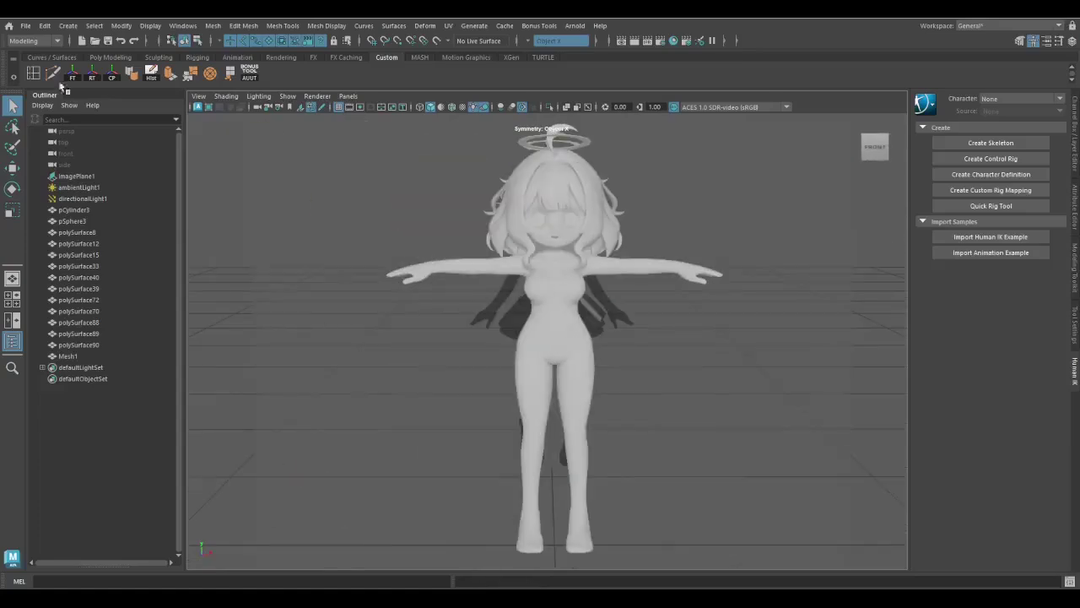
# Import the shoe mesh and delete its faces above the lower calves, keeping only short boots
pyautogui.click(25, 26)
pyautogui.click(51, 182)
pyautogui.doubleClick(247, 232)
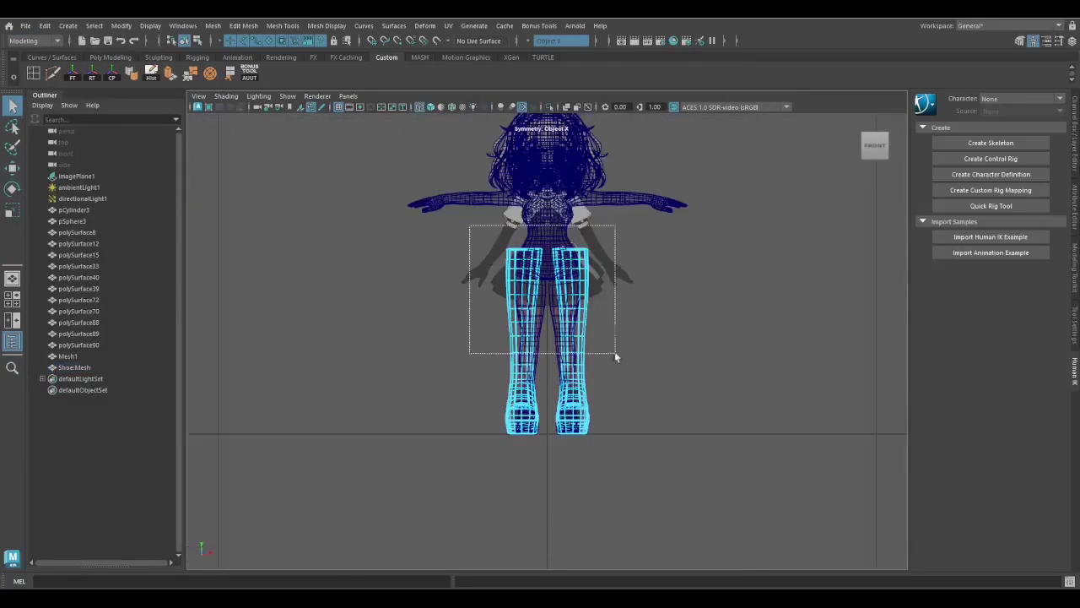
pyautogui.moveTo(615, 356); pyautogui.dragTo(615, 354)
pyautogui.press('Delete')
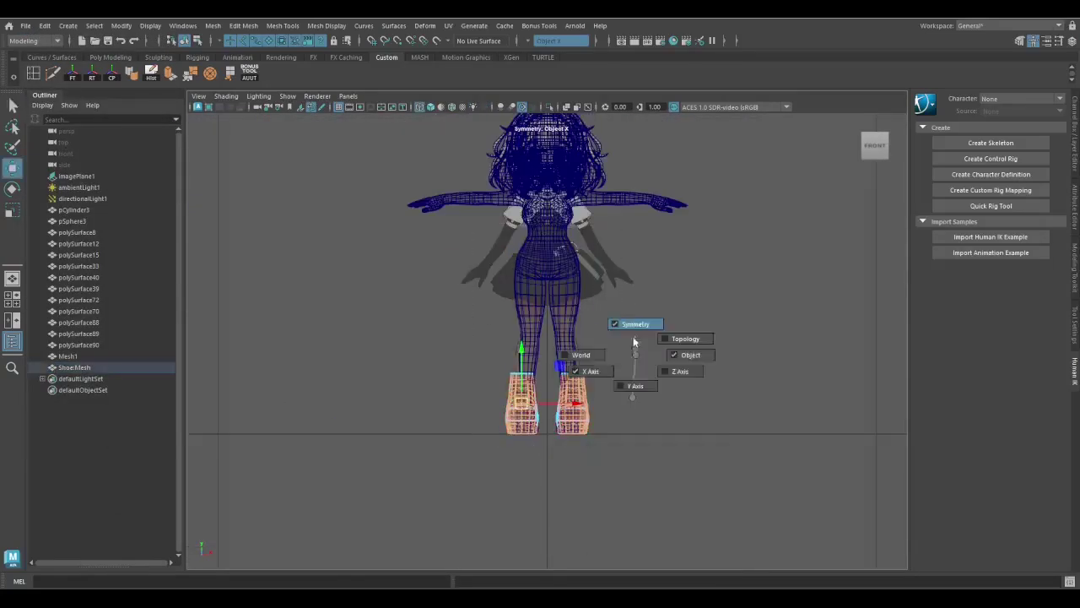
# Turn off symmetry, keep only one boot, then scale it down and position it around the body's foot in the side view
pyautogui.moveTo(635, 341); pyautogui.dragTo(635, 324, button='right')
pyautogui.click(567, 405)
pyautogui.press('f')
pyautogui.keyDown('alt'); pyautogui.moveTo(527, 440); pyautogui.dragTo(561, 381); pyautogui.keyUp('alt')
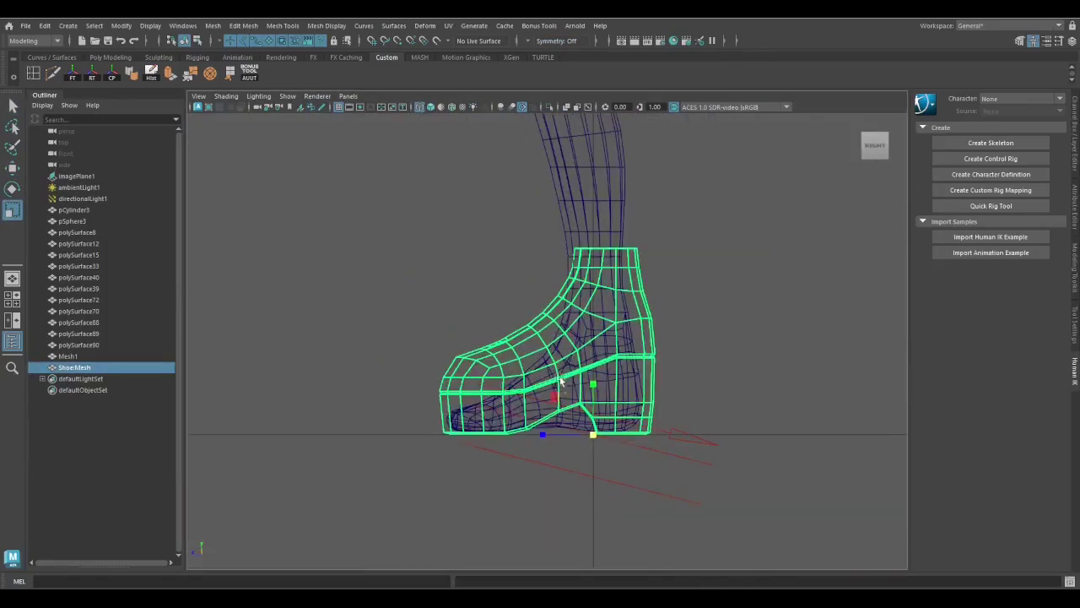
pyautogui.moveTo(561, 382); pyautogui.dragTo(586, 434, button='middle')
pyautogui.moveTo(586, 433); pyautogui.dragTo(532, 437)
pyautogui.press('w')
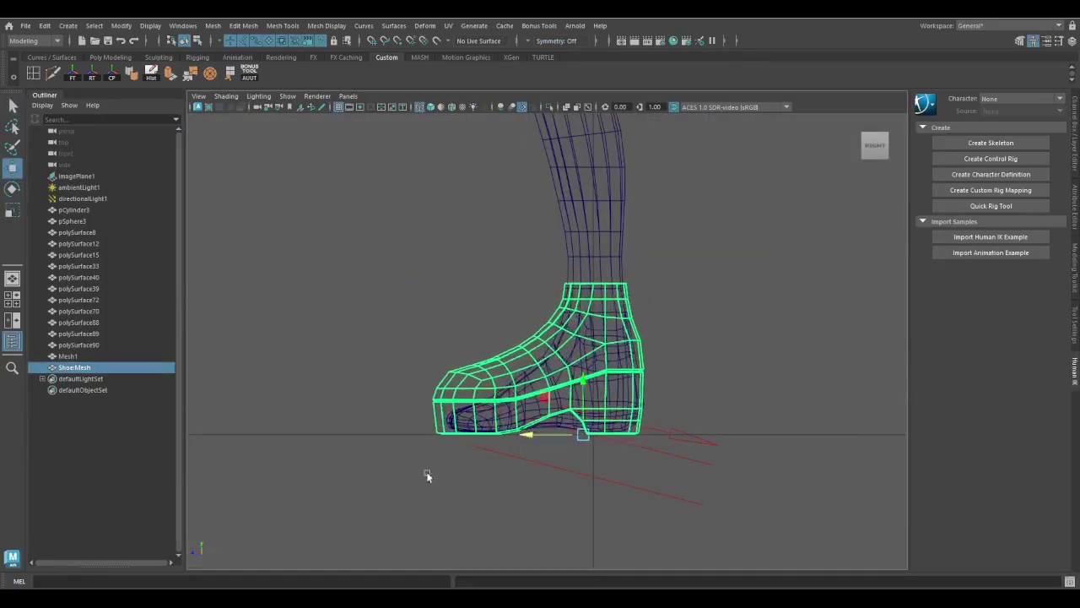
pyautogui.keyDown('alt'); pyautogui.moveTo(427, 476); pyautogui.dragTo(528, 429); pyautogui.keyUp('alt')
# Lower the boot's sole line and add an edge loop around the toe just above it, adjusting its front vertices
pyautogui.press('space')
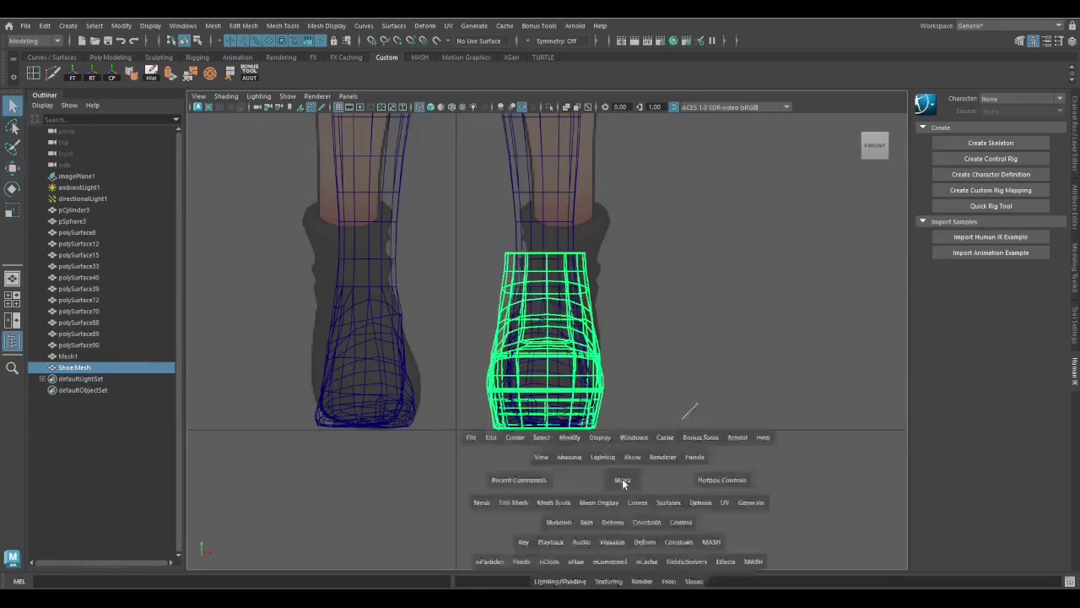
pyautogui.moveTo(622, 478); pyautogui.dragTo(667, 479)
pyautogui.moveTo(719, 261); pyautogui.dragTo(724, 238, button='right')
pyautogui.doubleClick(500, 427)
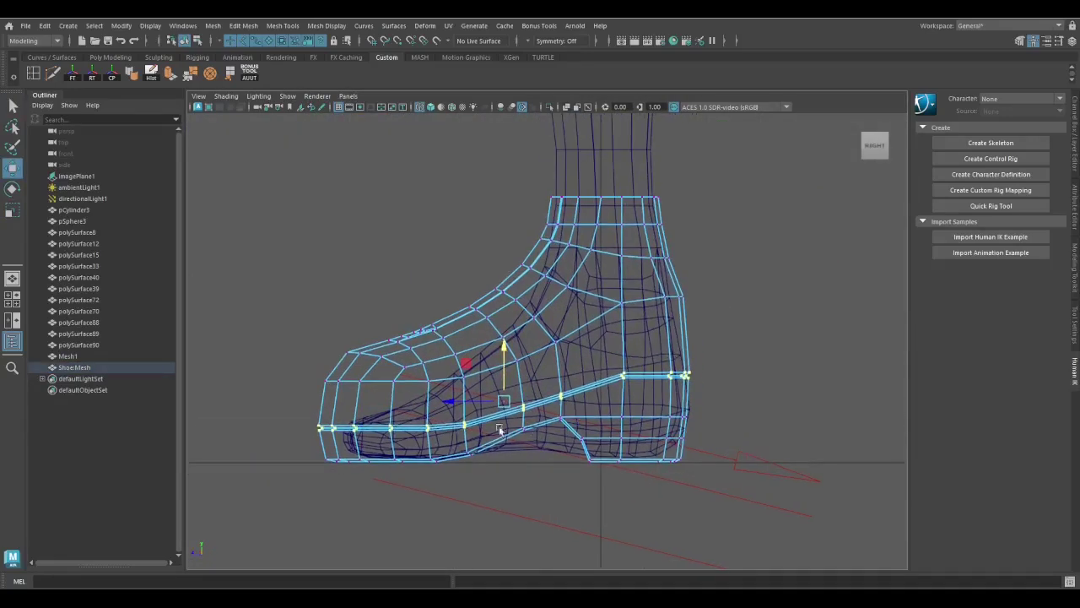
pyautogui.keyDown('shift'); pyautogui.moveTo(348, 398); pyautogui.dragTo(473, 397, button='right'); pyautogui.keyUp('shift')
pyautogui.scroll(3, 667, 319)
pyautogui.press('w')
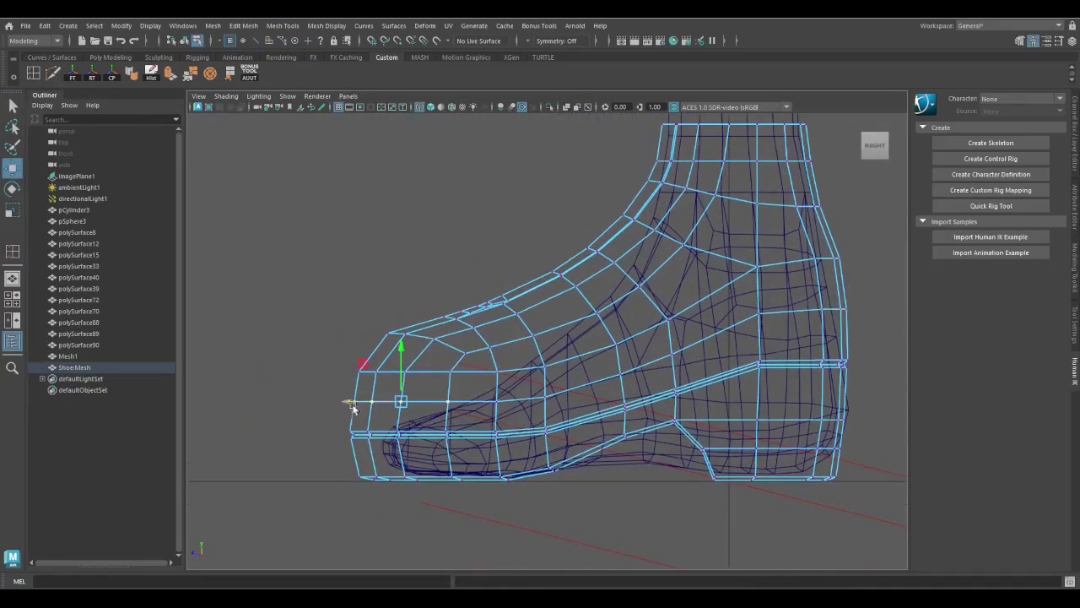
# Scale the boot's lower vertex rows along X in the front view to fit the reference shoe's width
pyautogui.press('q')
pyautogui.keyDown('alt'); pyautogui.moveTo(675, 472); pyautogui.dragTo(472, 472); pyautogui.keyUp('alt')
pyautogui.scroll(4, 472, 472)
pyautogui.scroll(-4, 596, 290)
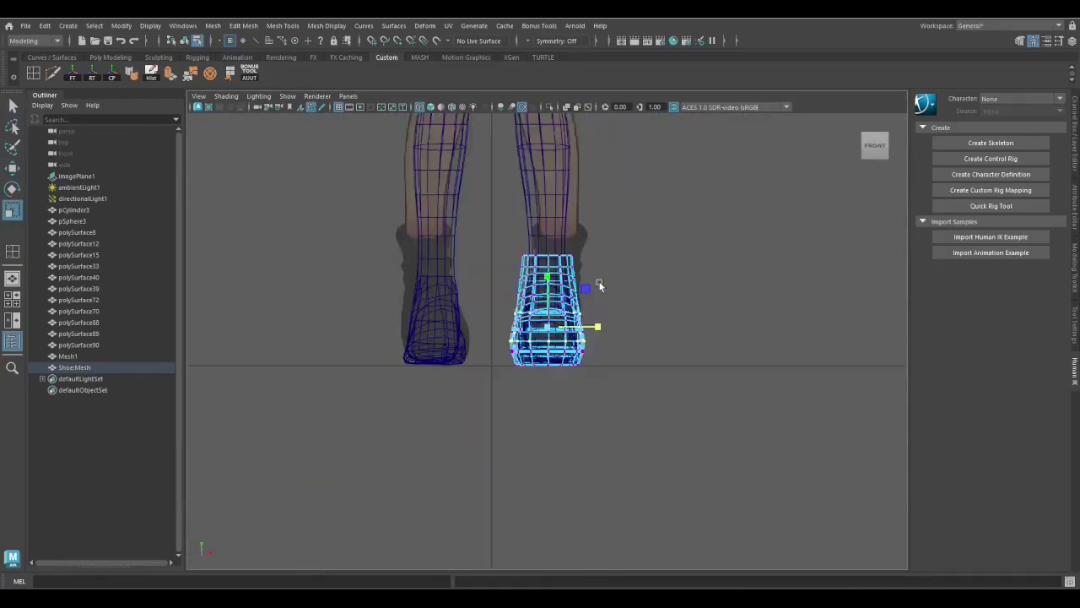
# Delete the extra tongue edges on the boot's instep and even out the nearby vertices using the Edge transform constraint
pyautogui.press('5')
pyautogui.moveTo(596, 290)
pyautogui.keyDown('alt'); pyautogui.mouseDown()
pyautogui.moveTo(620, 349)
pyautogui.moveTo(607, 213)
pyautogui.mouseUp(); pyautogui.keyUp('alt')
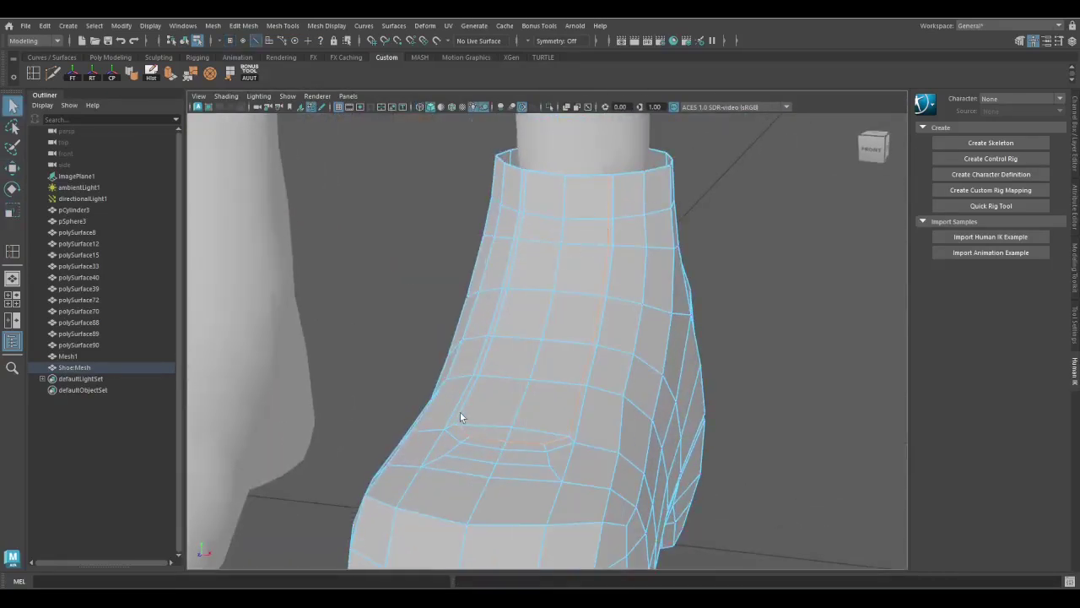
pyautogui.press('Delete')
pyautogui.keyDown('shift'); pyautogui.rightClick(434, 386); pyautogui.keyUp('shift')
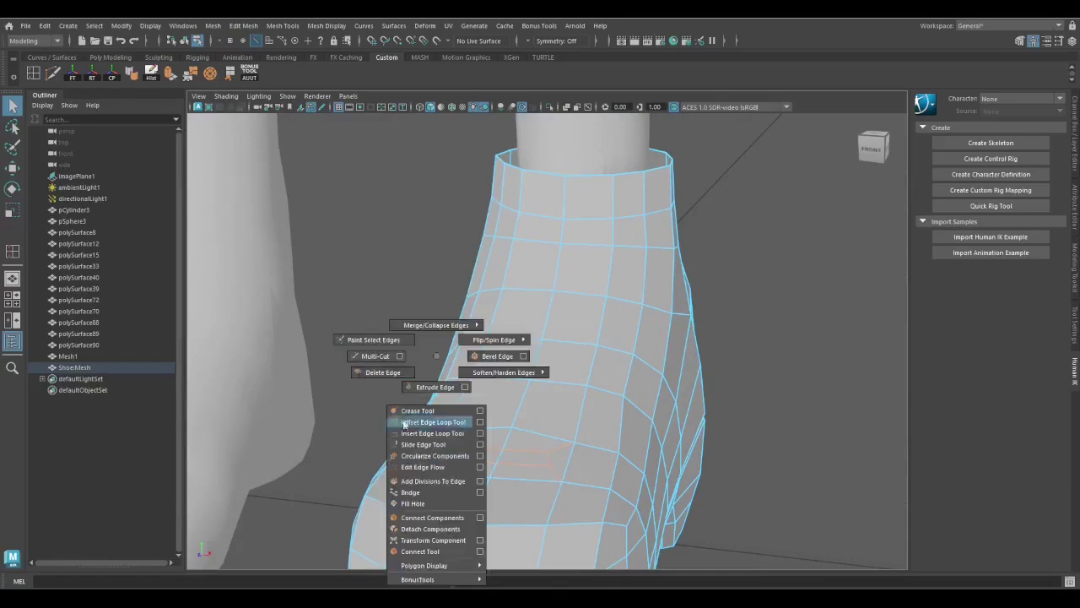
pyautogui.keyDown('alt'); pyautogui.moveTo(434, 386); pyautogui.dragTo(569, 268); pyautogui.keyUp('alt')
pyautogui.rightClick(569, 268)
pyautogui.click(1074, 266)
pyautogui.scroll(-4, 446, 408)
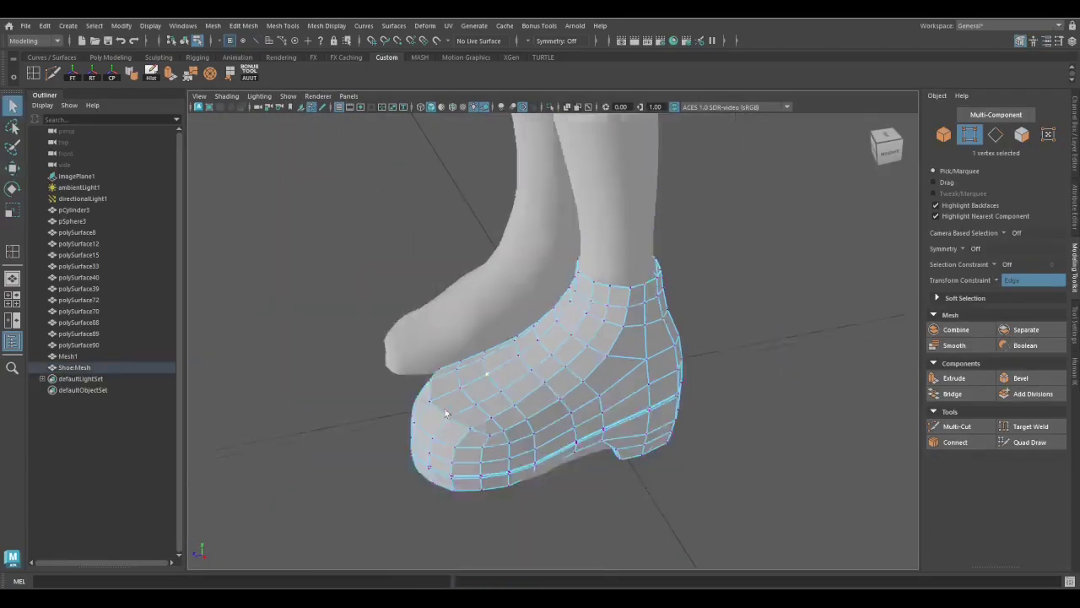
pyautogui.keyDown('alt'); pyautogui.moveTo(445, 409); pyautogui.dragTo(546, 413); pyautogui.keyUp('alt')
# Scale all of the boot's vertices along X, then return to object mode in the front wireframe view
pyautogui.click(556, 374)
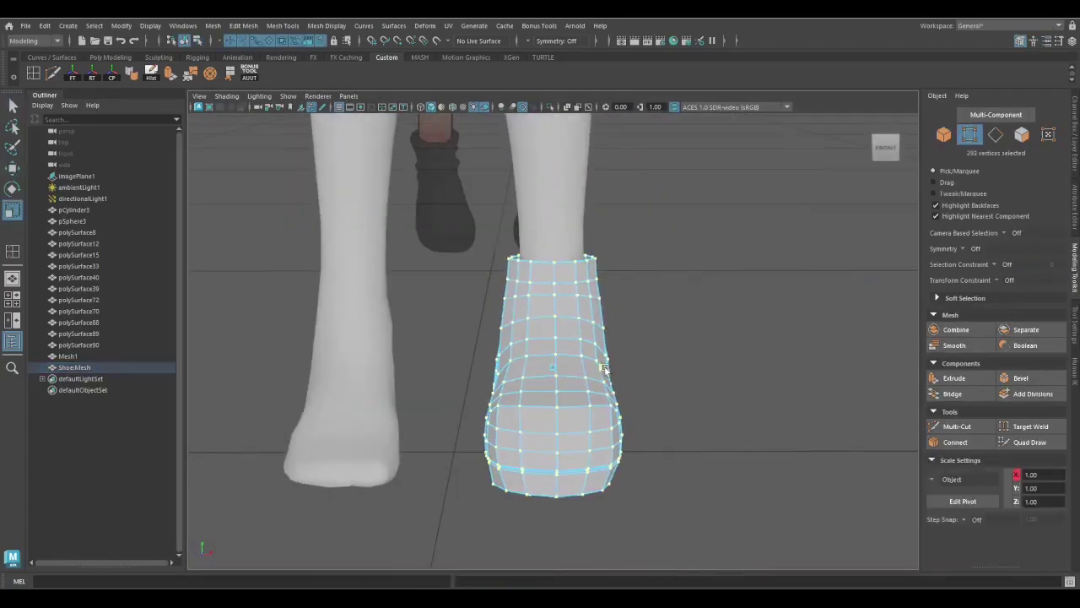
pyautogui.moveTo(604, 368)
pyautogui.keyDown('alt'); pyautogui.mouseDown()
pyautogui.moveTo(544, 346)
pyautogui.moveTo(748, 179)
pyautogui.mouseUp(); pyautogui.keyUp('alt')
pyautogui.press('F8')
pyautogui.click(548, 363)
pyautogui.press('4')
# Delete the body mesh's foot and ankle faces that the boots cover, leaving the legs ending at the lower calves
pyautogui.click(437, 333)
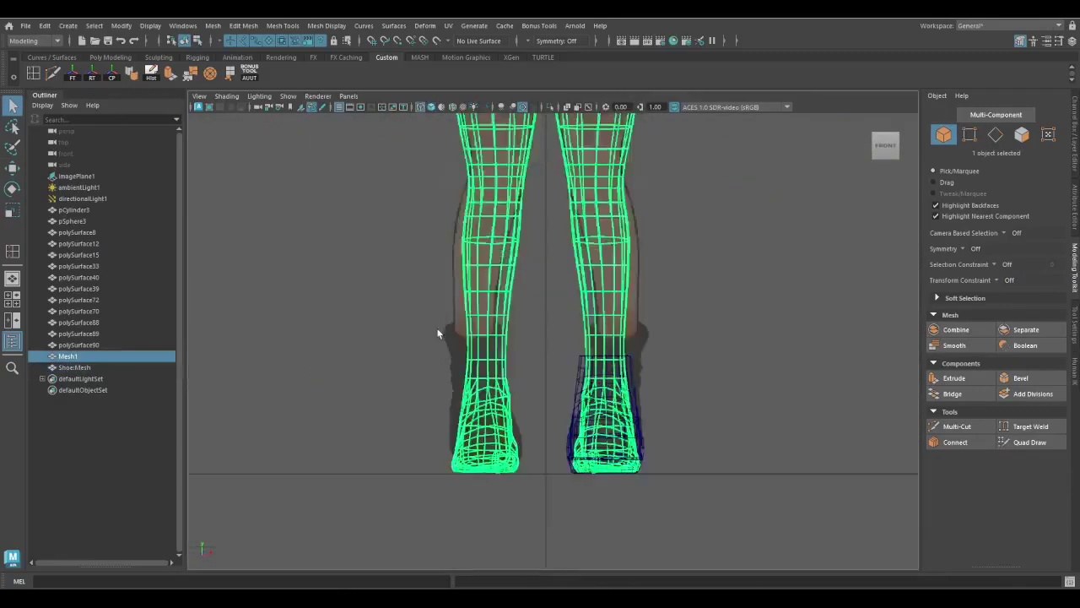
pyautogui.click(639, 306)
pyautogui.press('5')
pyautogui.scroll(-10, 678, 294)
pyautogui.click(25, 25)
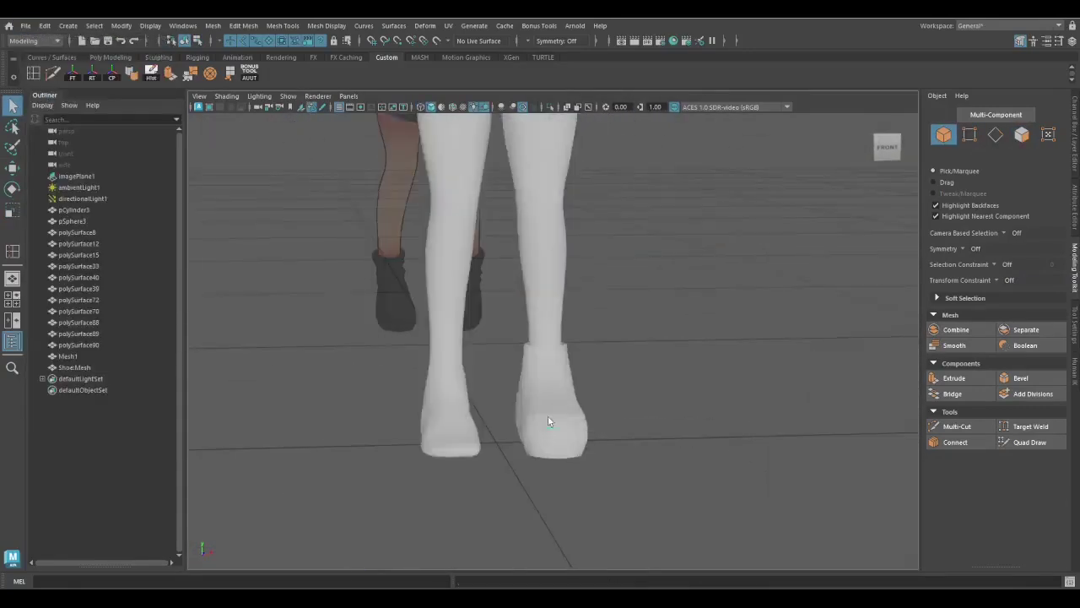
pyautogui.moveTo(511, 265); pyautogui.dragTo(531, 296, button='right')
pyautogui.press('4')
pyautogui.moveTo(432, 344); pyautogui.dragTo(682, 554)
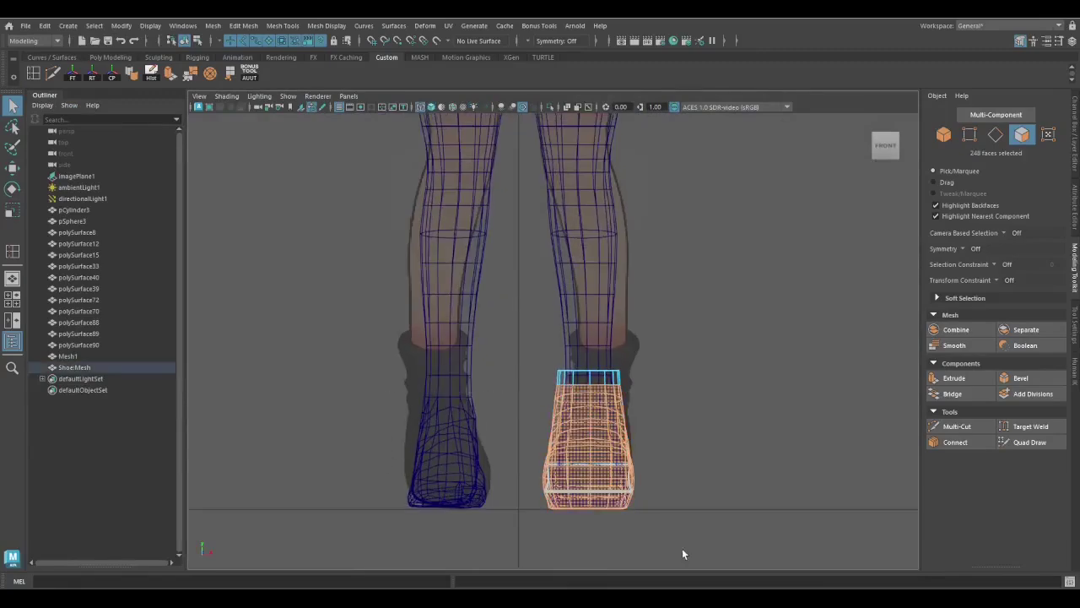
pyautogui.scroll(3, 706, 289)
pyautogui.moveTo(707, 290); pyautogui.dragTo(763, 253, button='right')
pyautogui.click(692, 466)
# Adjust the curved row of vertices across the front of the boot's ankle in the front view
pyautogui.scroll(3, 632, 312)
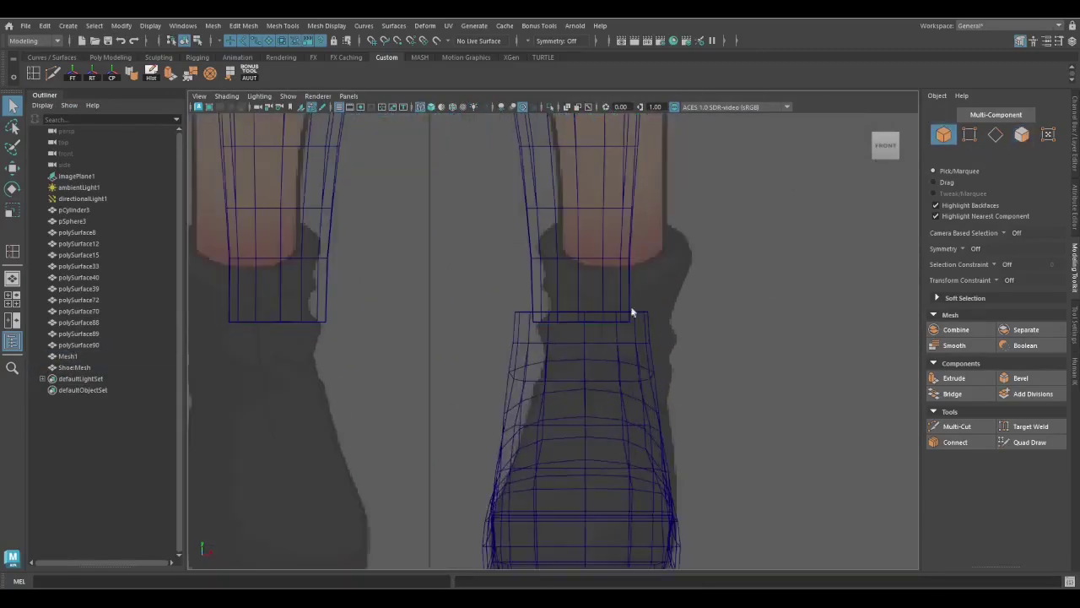
pyautogui.click(632, 313)
pyautogui.moveTo(588, 316); pyautogui.dragTo(573, 409)
pyautogui.scroll(2, 627, 437)
pyautogui.press('F9')
pyautogui.press('w')
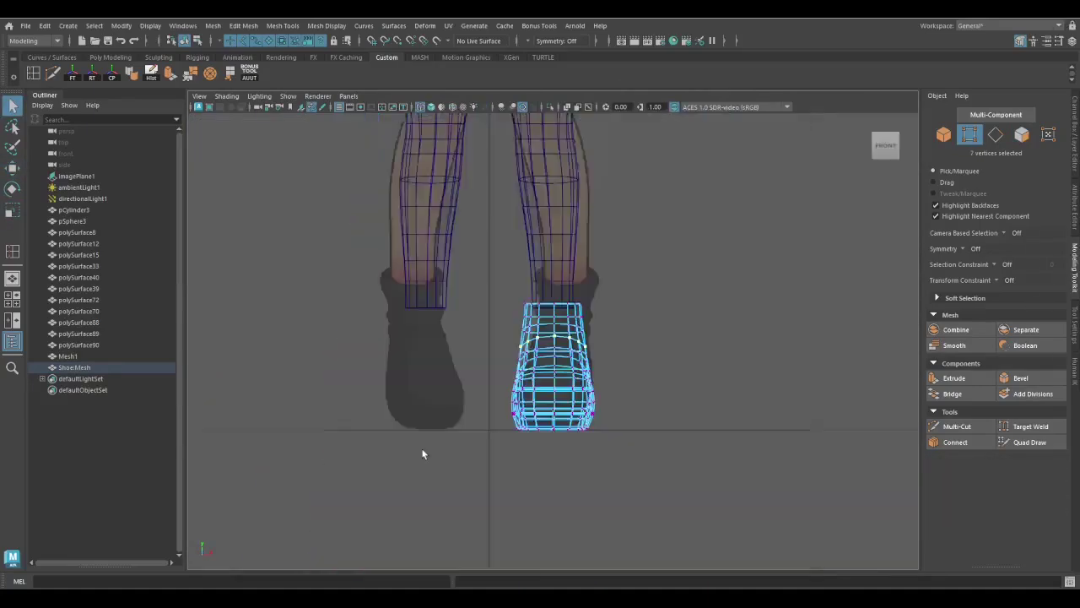
# Extrude the boot's top edge loop upward and scale the new vertex rows into a flared cuff matching the reference
pyautogui.scroll(3, 422, 451)
pyautogui.moveTo(752, 271); pyautogui.dragTo(744, 217, button='right')
pyautogui.hotkey('ctrl', 'e')
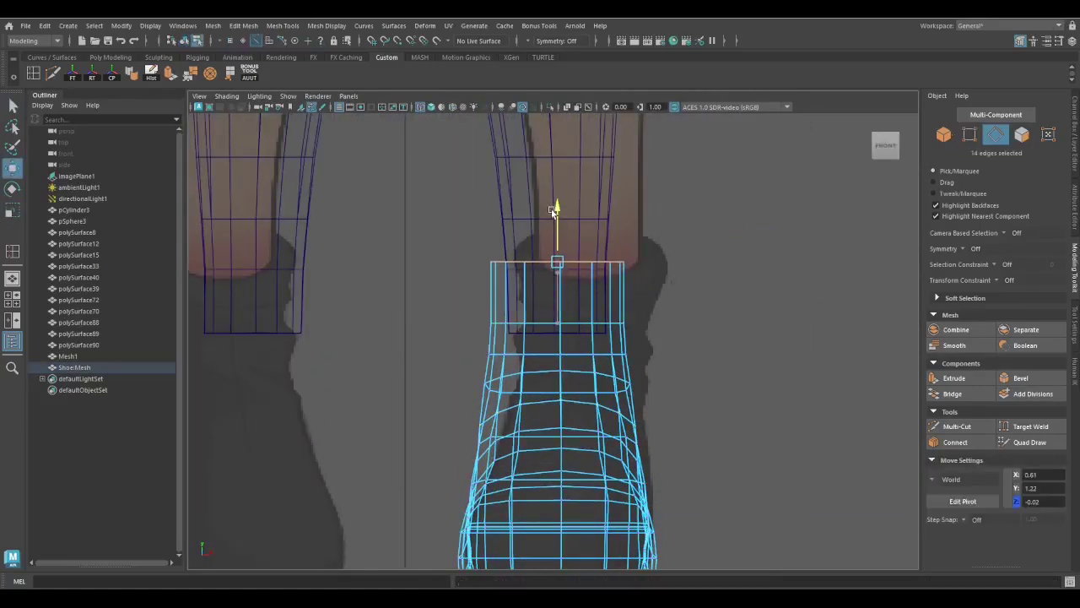
pyautogui.press('r')
pyautogui.scroll(2, 575, 362)
pyautogui.moveTo(716, 407); pyautogui.dragTo(716, 405)
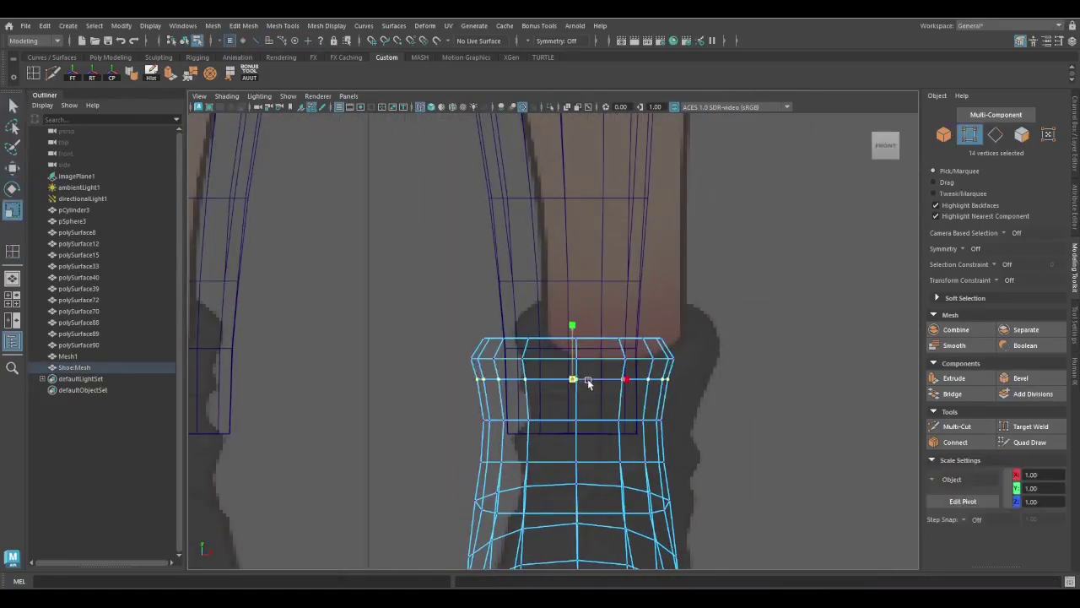
pyautogui.keyDown('alt'); pyautogui.moveTo(568, 490); pyautogui.dragTo(578, 426, button='middle'); pyautogui.keyUp('alt')
# Shape the edge loops around the boot's ankle into a protruding fold and select the cuff's top edge loop
pyautogui.moveTo(764, 270); pyautogui.dragTo(712, 272, button='right')
pyautogui.press('space')
pyautogui.scroll(3, 706, 381)
pyautogui.moveTo(571, 355); pyautogui.dragTo(571, 311, button='right')
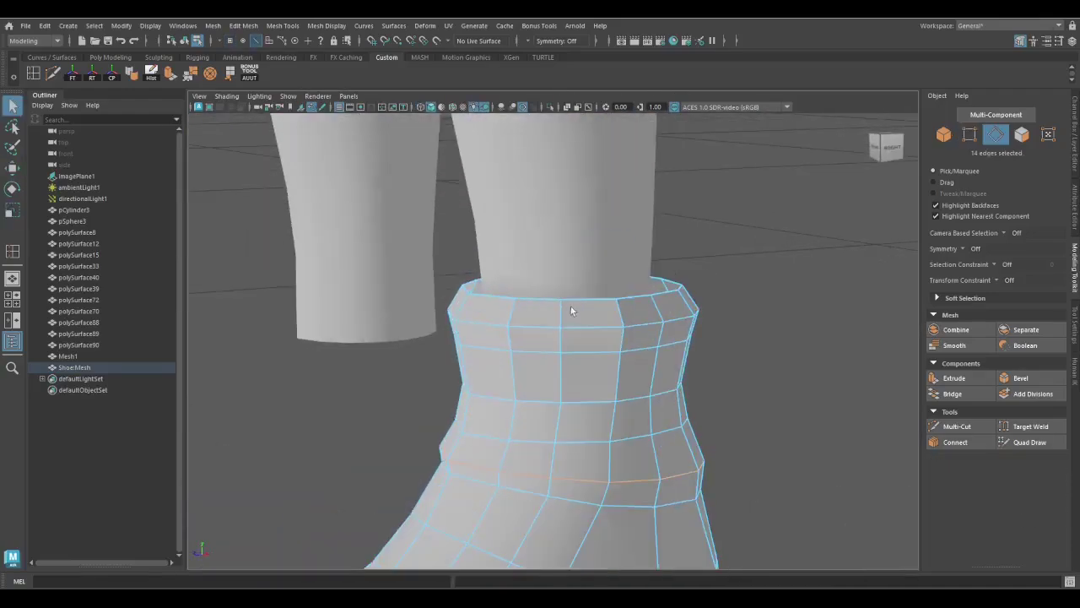
pyautogui.press('f')
pyautogui.keyDown('alt'); pyautogui.moveTo(540, 354); pyautogui.dragTo(591, 329); pyautogui.keyUp('alt')
pyautogui.press('space')
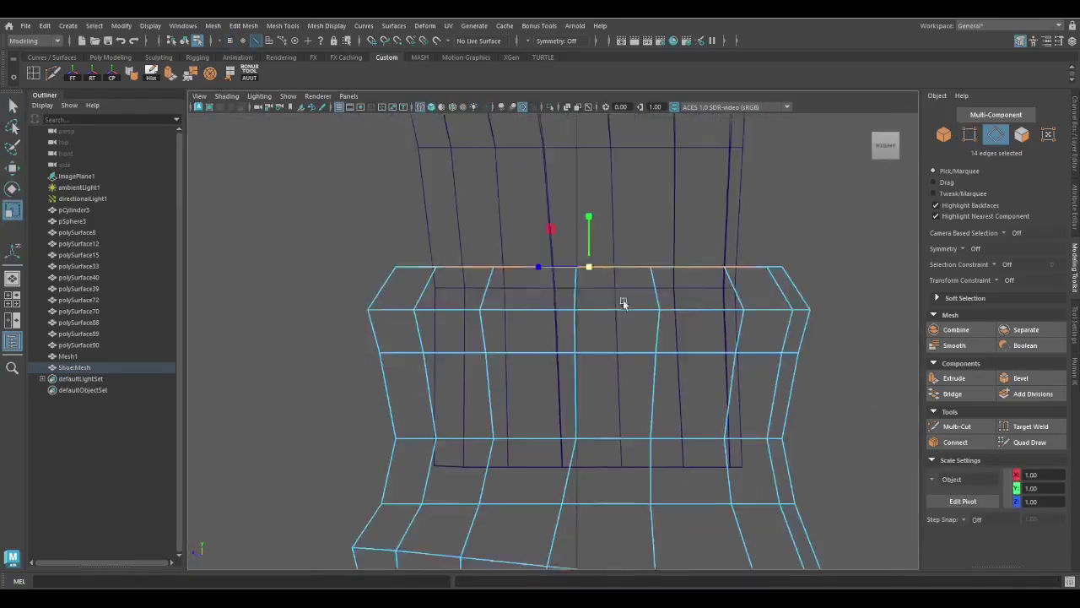
# Extend the cuff's top edge loop inward around the leg and scale its vertices into a thick rim
pyautogui.press('space')
pyautogui.moveTo(705, 208); pyautogui.dragTo(574, 350)
pyautogui.keyDown('alt'); pyautogui.moveTo(589, 401); pyautogui.dragTo(574, 354); pyautogui.keyUp('alt')
pyautogui.click(571, 357)
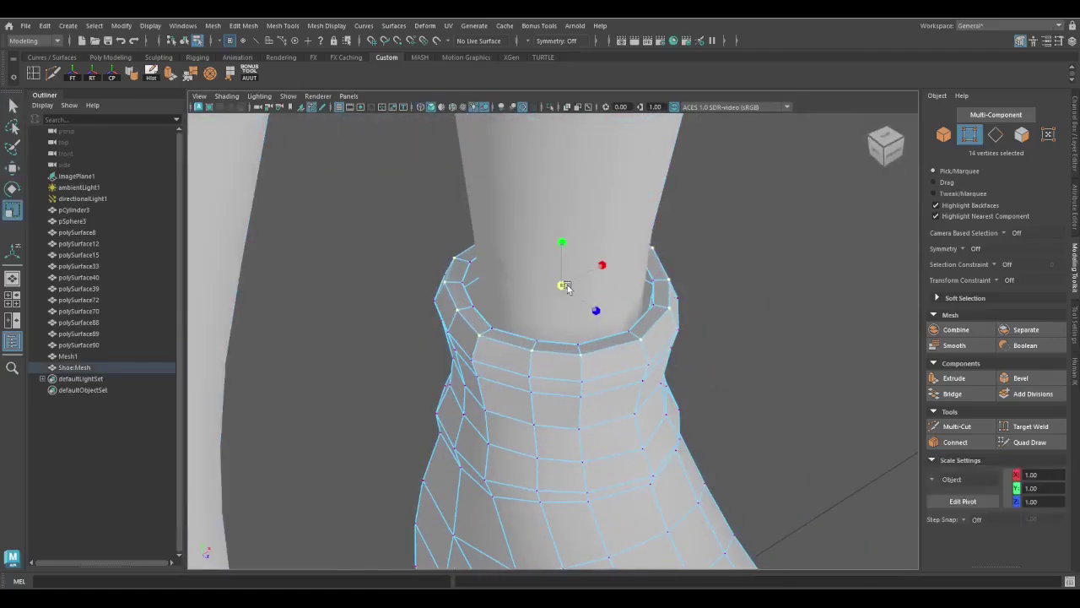
pyautogui.keyDown('alt'); pyautogui.moveTo(568, 288); pyautogui.dragTo(564, 247); pyautogui.keyUp('alt')
pyautogui.press('f')
# Select the rim's inner edge loop and extend it down inside the boot's cuff
pyautogui.moveTo(704, 270); pyautogui.dragTo(709, 237, button='right')
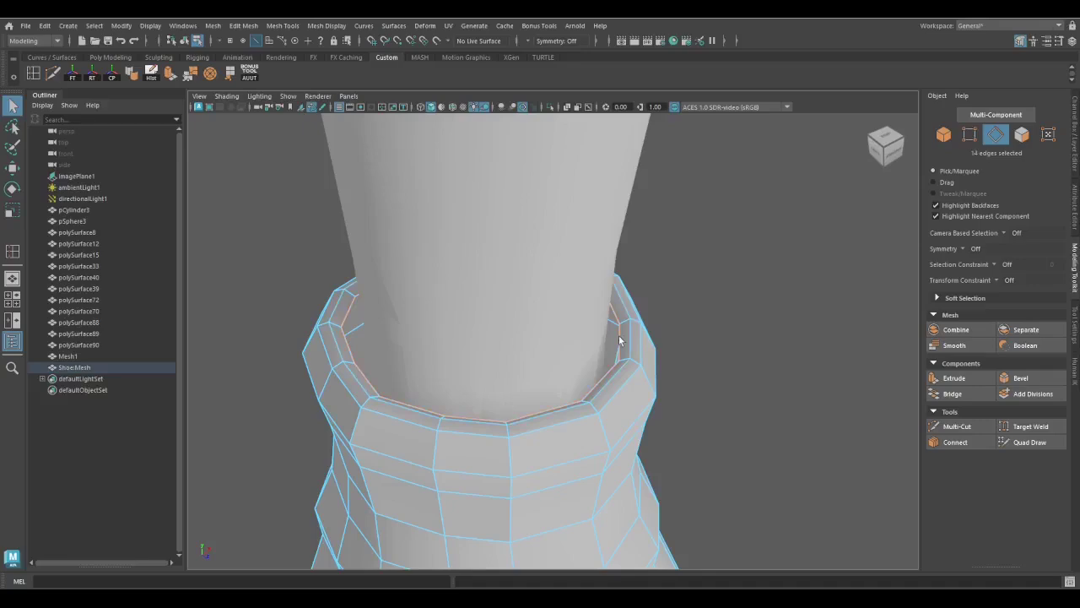
pyautogui.press('w')
pyautogui.press('4')
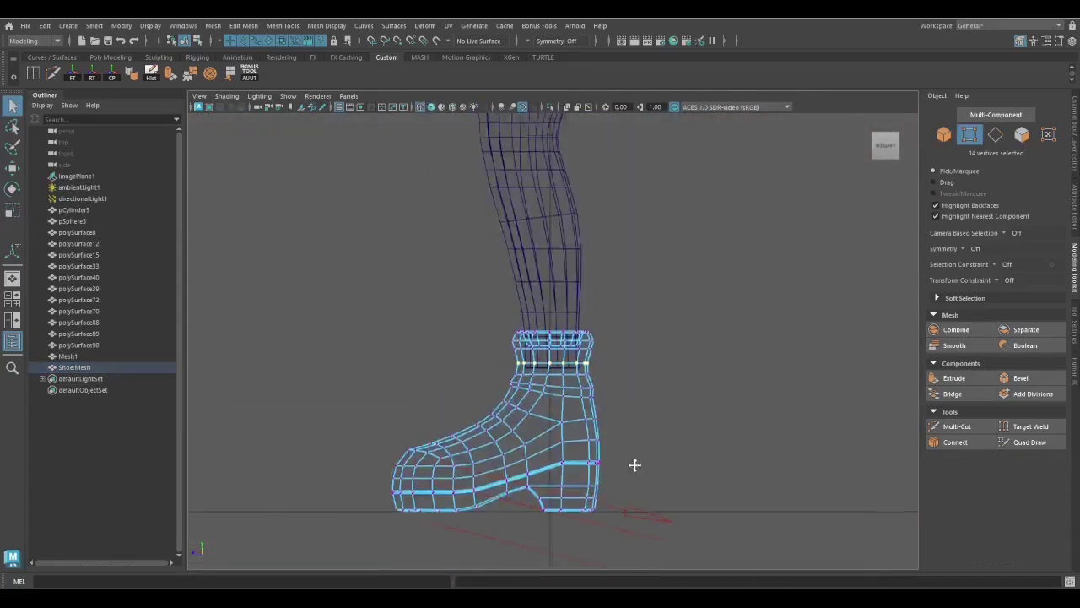
# Refine the boot's ankle vertices and move the vertices along the sole's arch and heel into a cleaner shape
pyautogui.moveTo(460, 454); pyautogui.dragTo(608, 481)
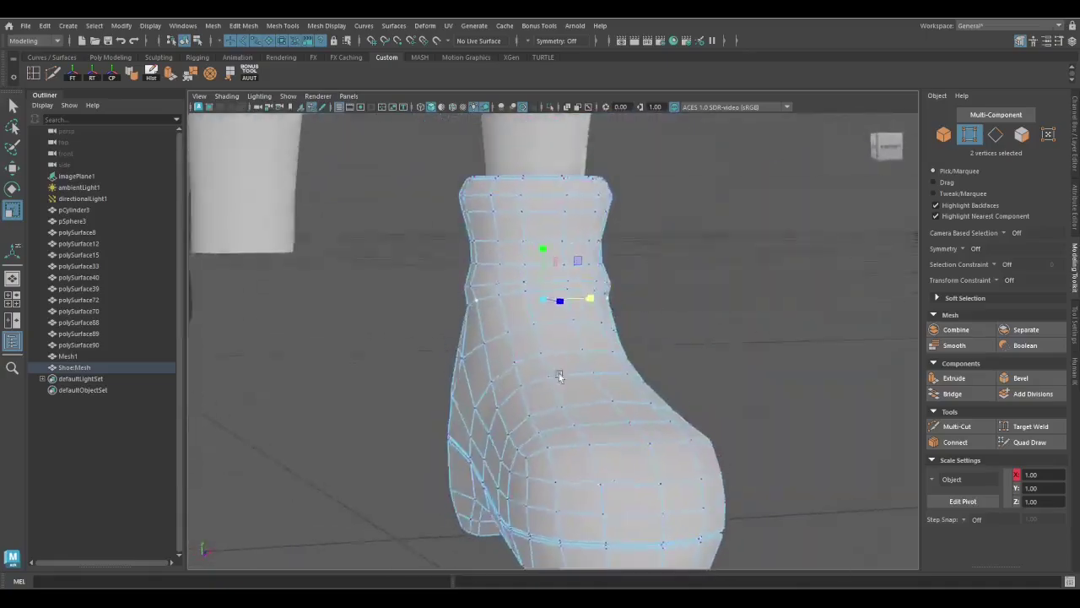
pyautogui.press('4')
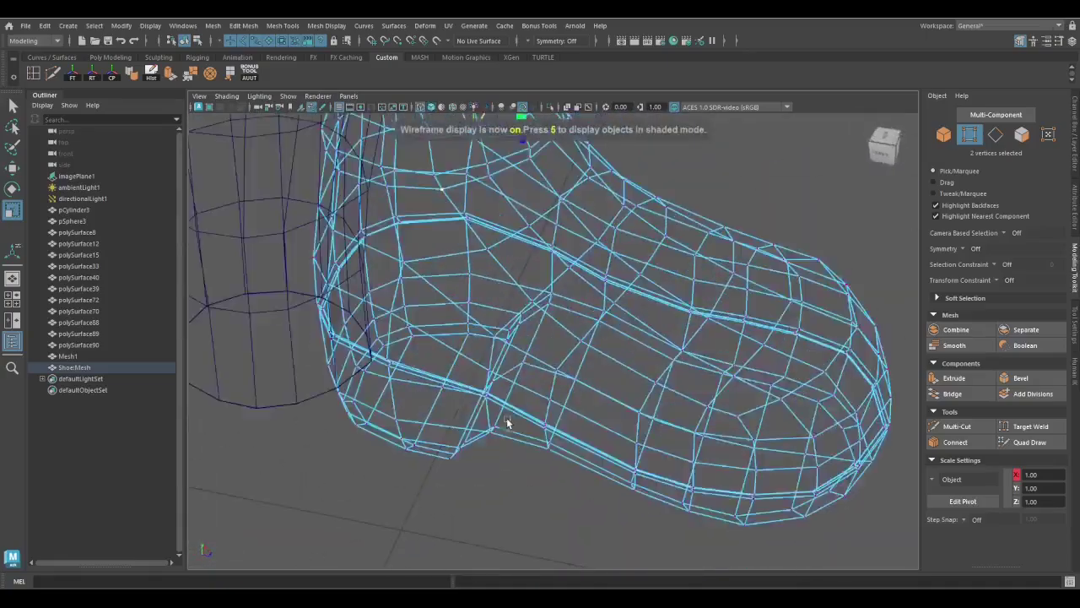
pyautogui.press('5')
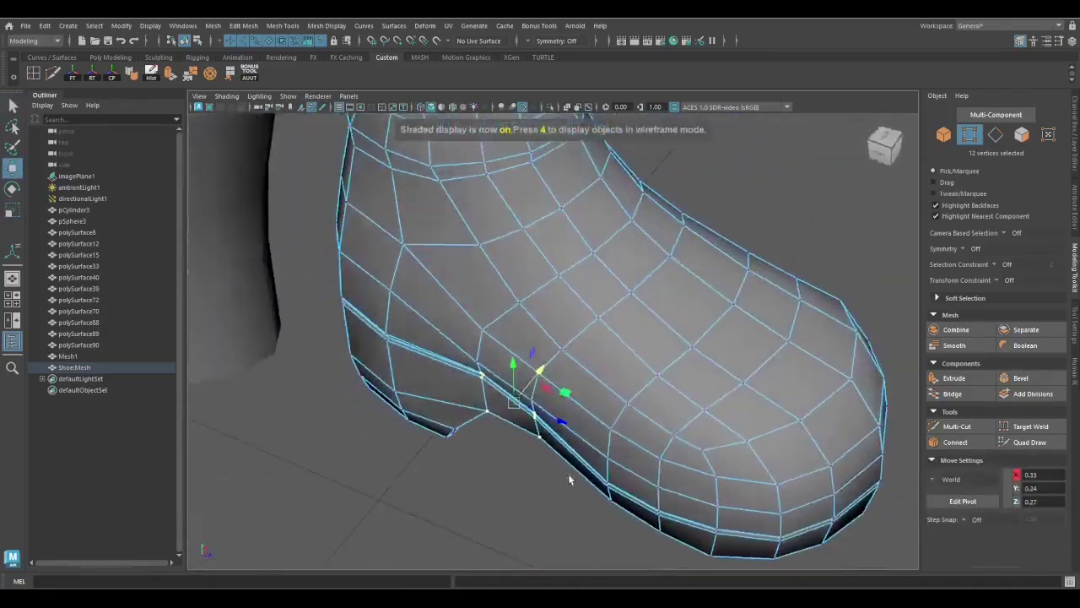
pyautogui.press('4')
pyautogui.press('6')
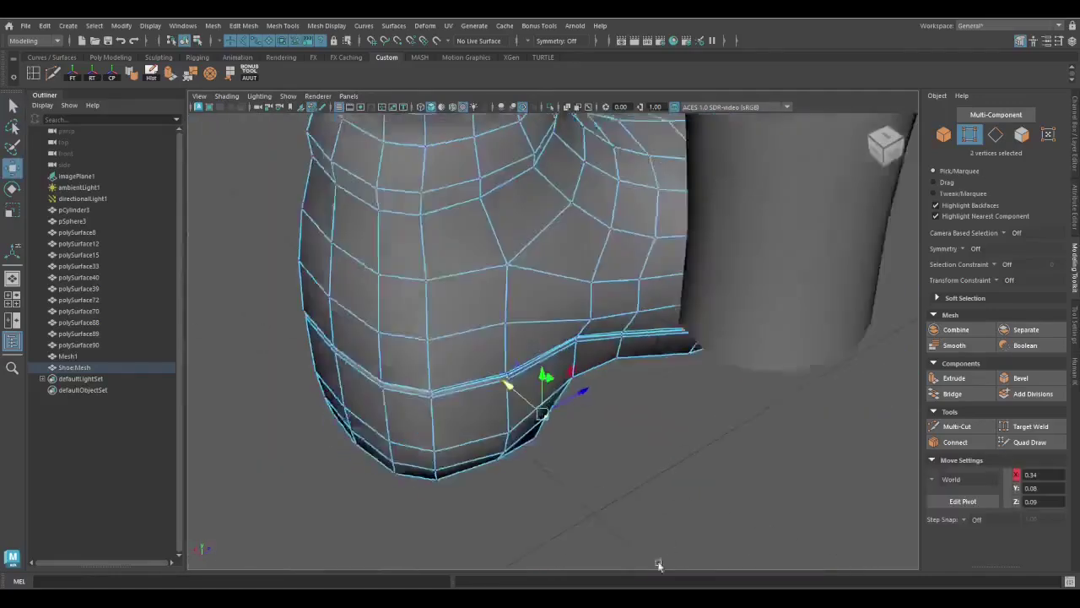
pyautogui.press('4')
pyautogui.press('5')
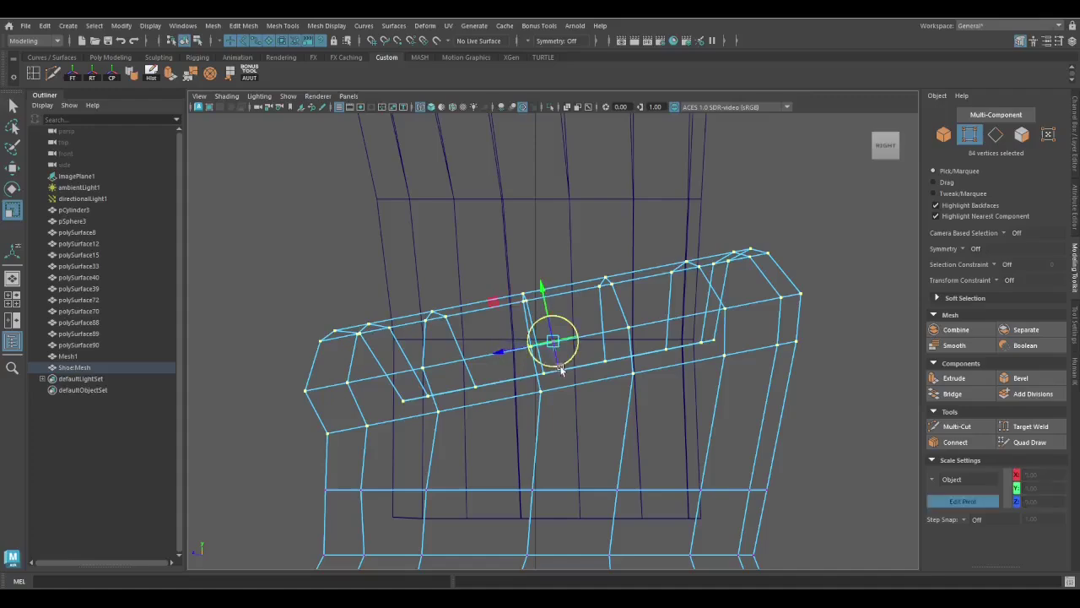
# Rotate the vertex loop below the boot's tilted cuff to follow the cuff's slope in the side view
pyautogui.moveTo(422, 397); pyautogui.dragTo(692, 436)
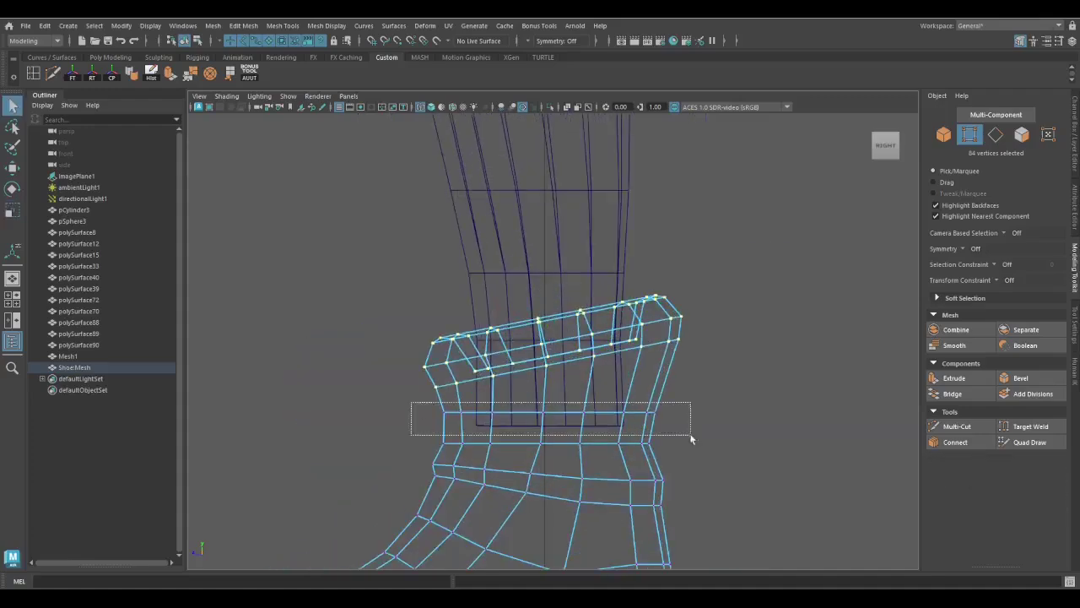
pyautogui.press('e')
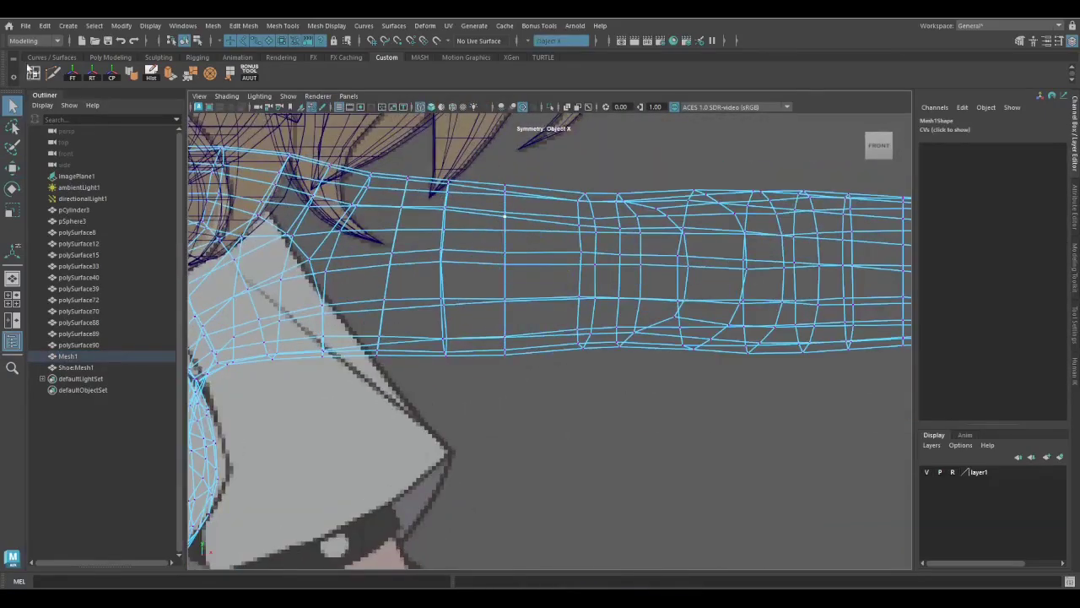
# Add edge loops around the body's upper arms with Object X symmetry and scale them into a raised glove band
pyautogui.rightClick(570, 247)
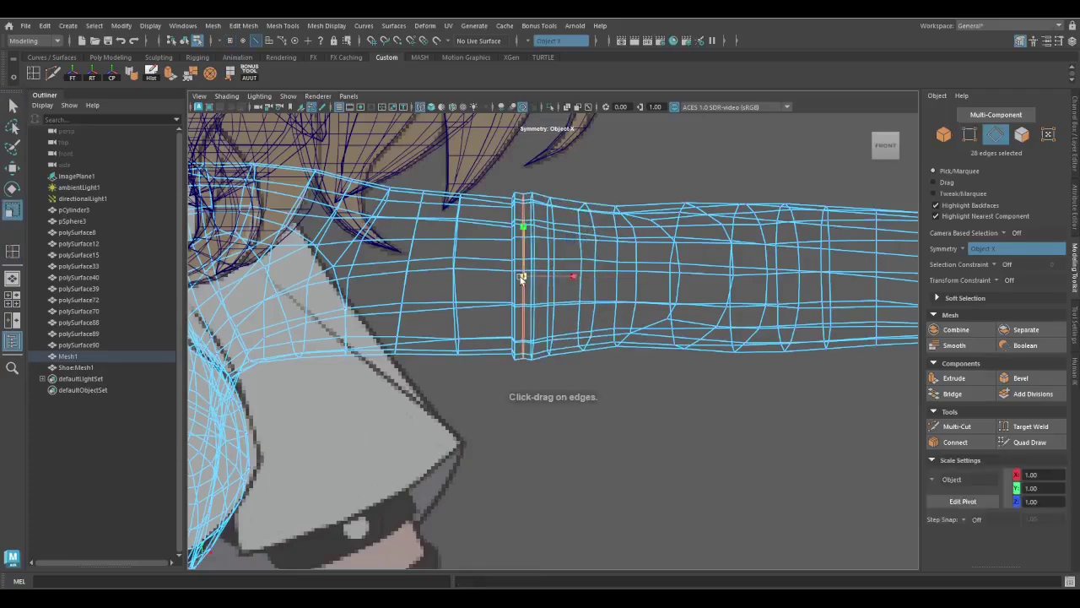
pyautogui.moveTo(524, 404); pyautogui.dragTo(551, 439)
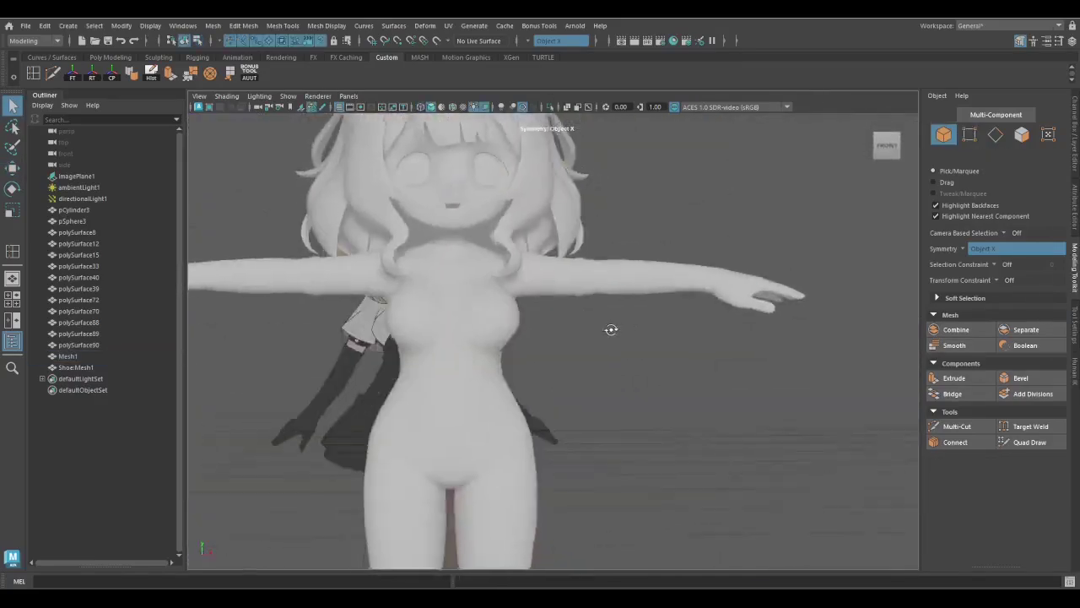
# Select the body mesh's faces in the front wireframe view and delete one half of the body
pyautogui.rightClick(692, 268)
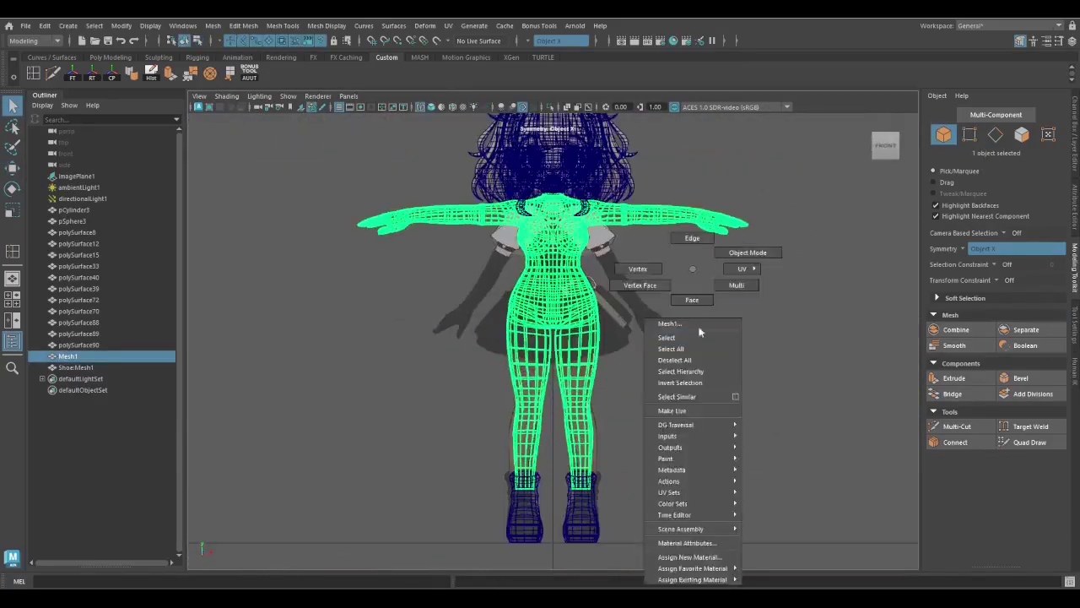
pyautogui.click(692, 300)
pyautogui.moveTo(273, 159); pyautogui.dragTo(601, 567)
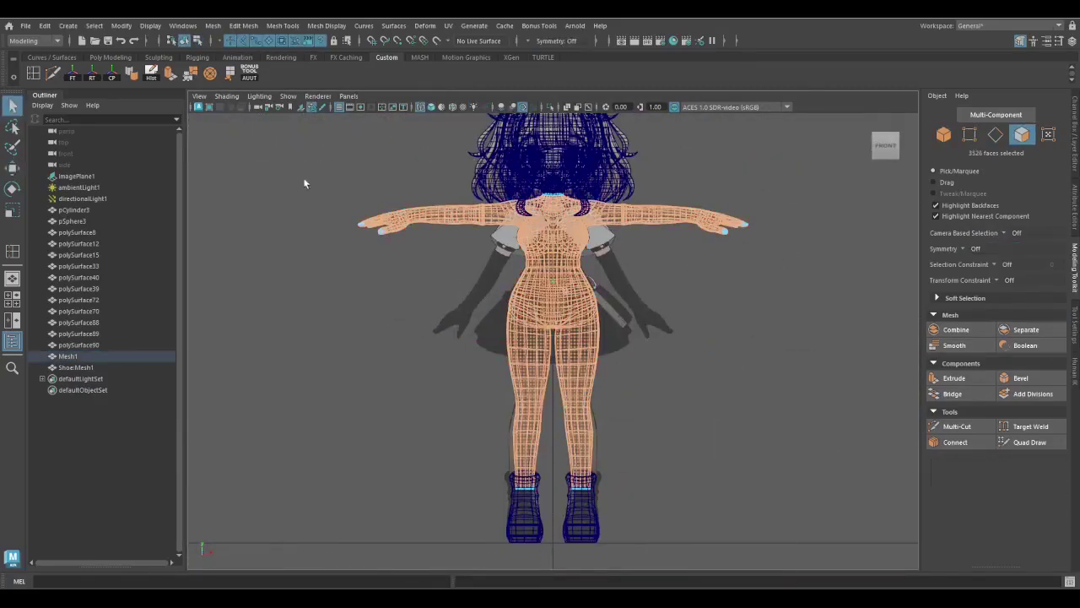
pyautogui.press('Delete')
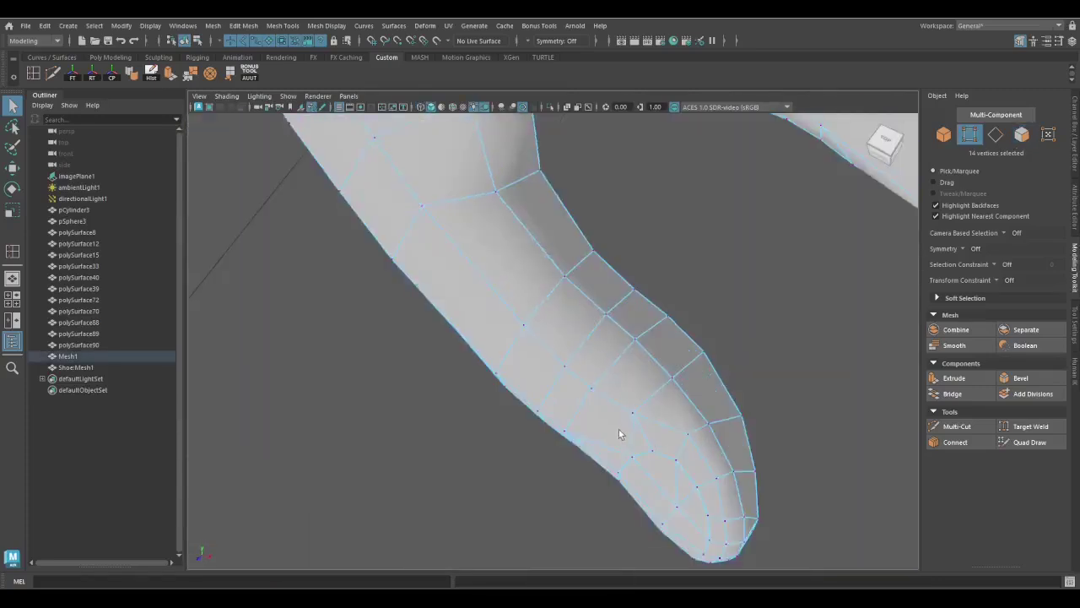
# Merge neighbouring vertex pairs around the hand's fingertips in the wireframe view
pyautogui.press('4')
pyautogui.keyDown('alt'); pyautogui.moveTo(597, 347); pyautogui.dragTo(643, 410); pyautogui.keyUp('alt')
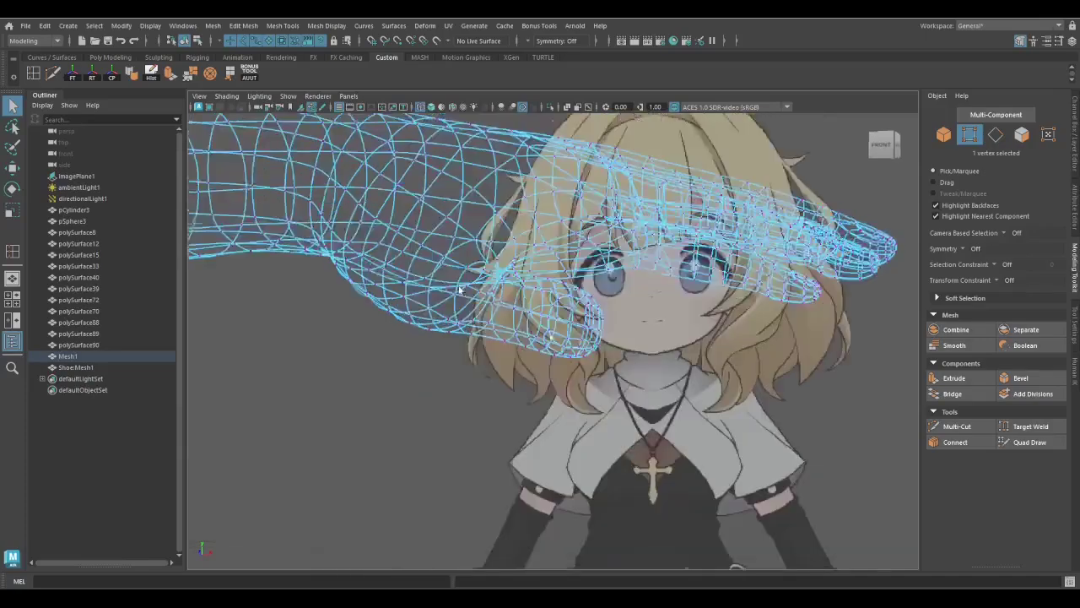
pyautogui.scroll(3, 540, 270)
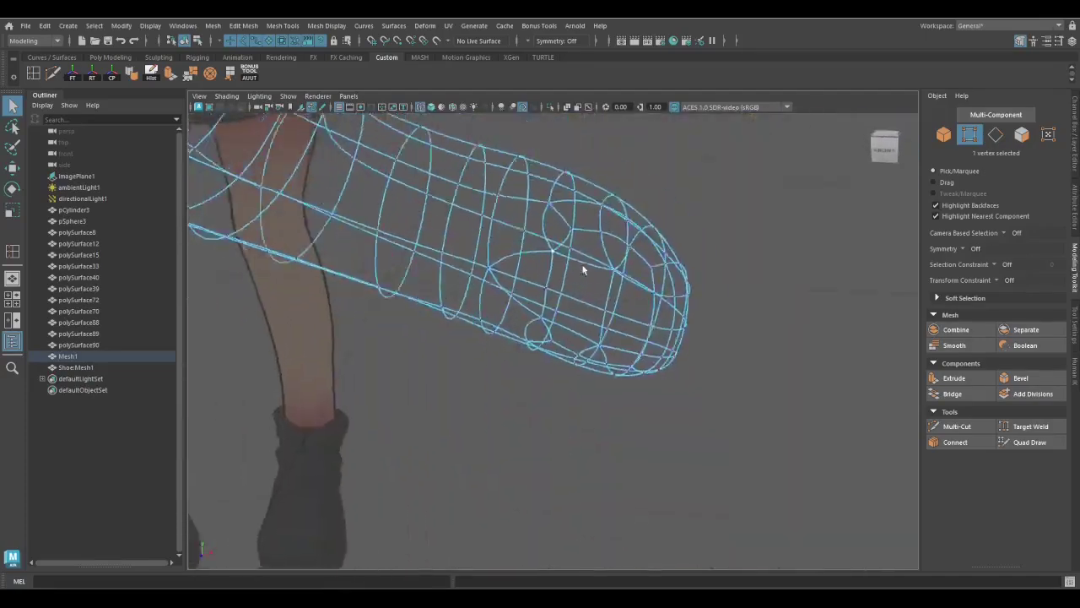
pyautogui.scroll(3, 521, 444)
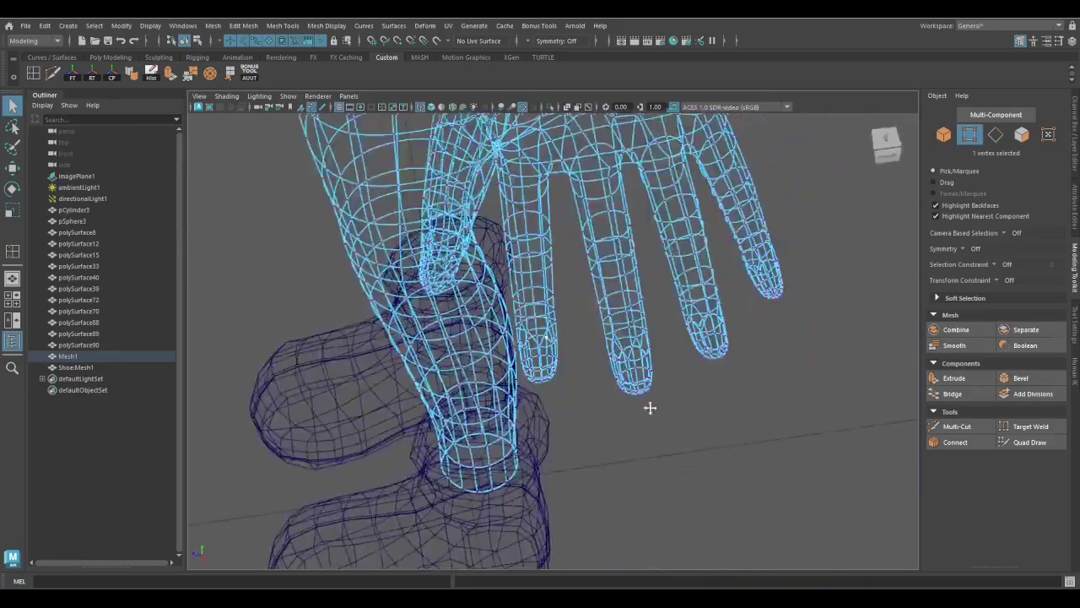
pyautogui.scroll(3, 649, 407)
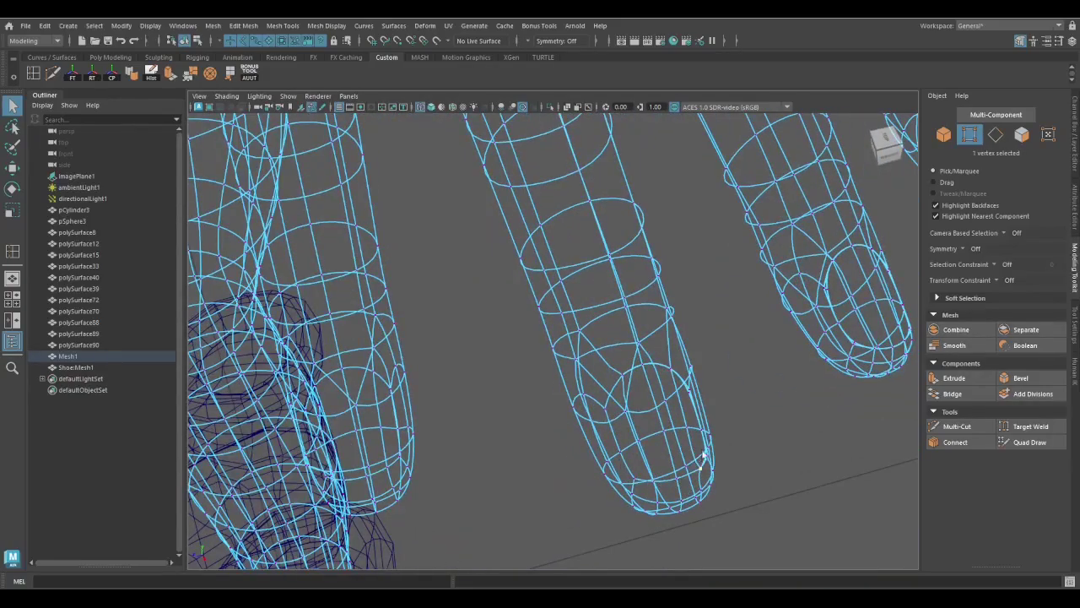
pyautogui.scroll(-2, 755, 399)
pyautogui.scroll(2, 726, 405)
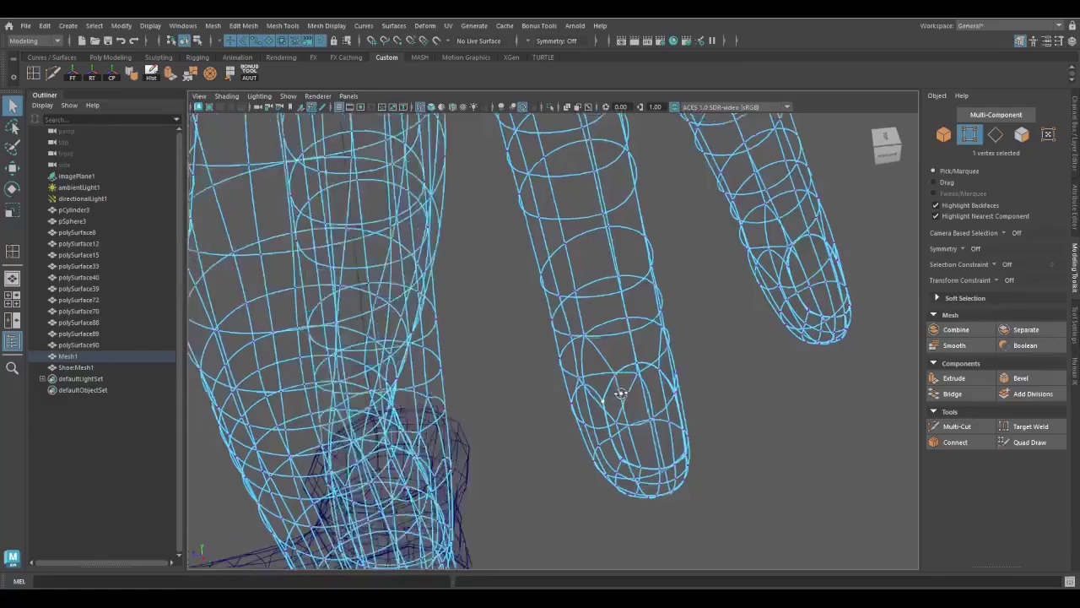
pyautogui.scroll(2, 692, 414)
pyautogui.keyDown('shift'); pyautogui.click(667, 420); pyautogui.keyUp('shift')
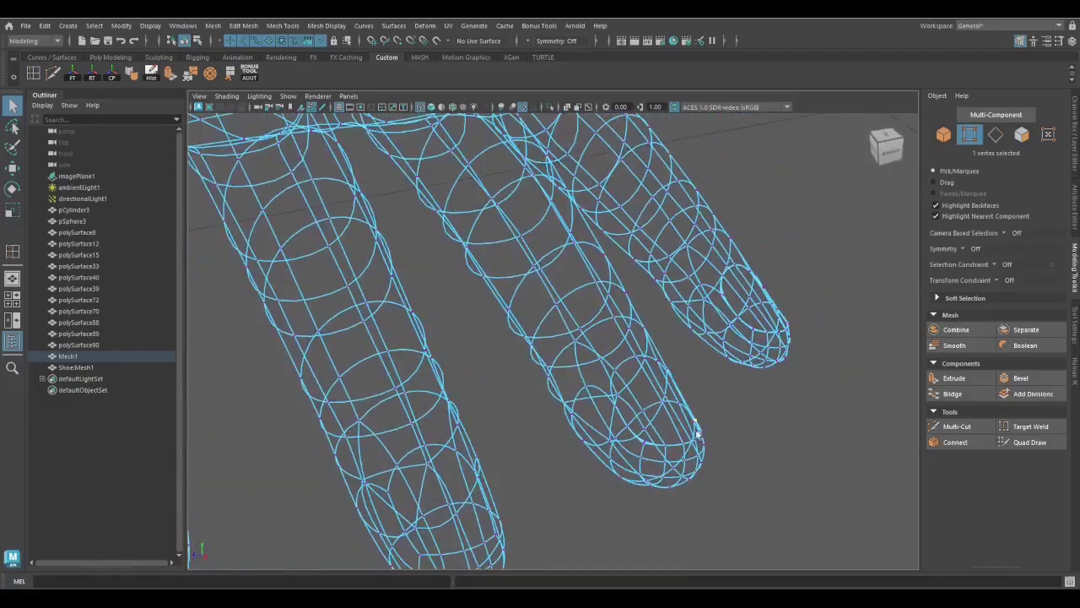
pyautogui.scroll(4, 697, 432)
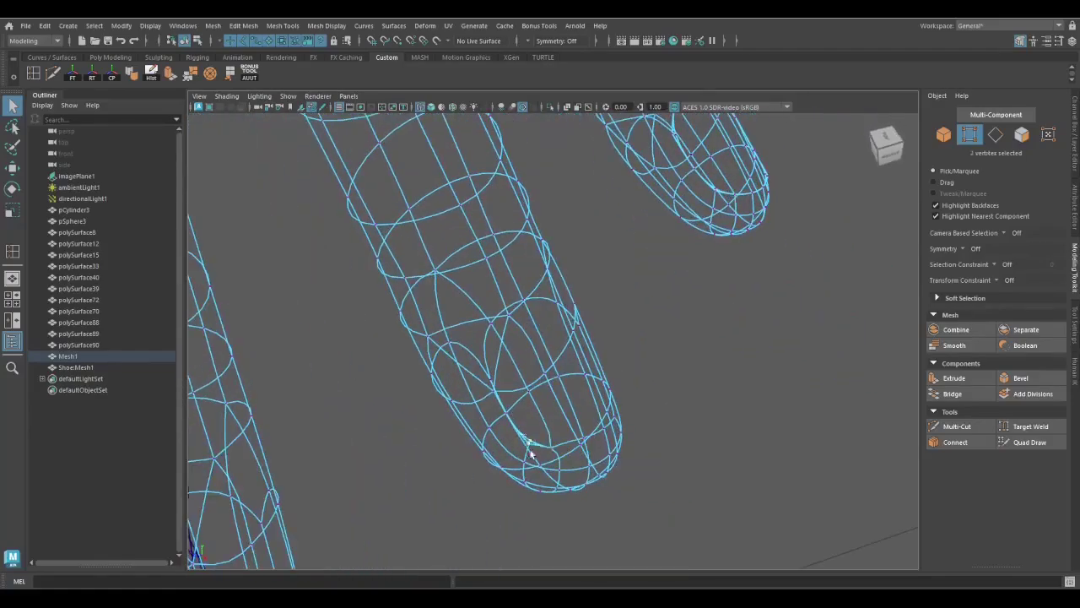
pyautogui.keyDown('shift'); pyautogui.click(531, 454); pyautogui.keyUp('shift')
pyautogui.keyDown('alt'); pyautogui.moveTo(530, 454); pyautogui.dragTo(541, 365); pyautogui.keyUp('alt')
pyautogui.keyDown('alt'); pyautogui.moveTo(595, 346); pyautogui.dragTo(584, 396); pyautogui.keyUp('alt')
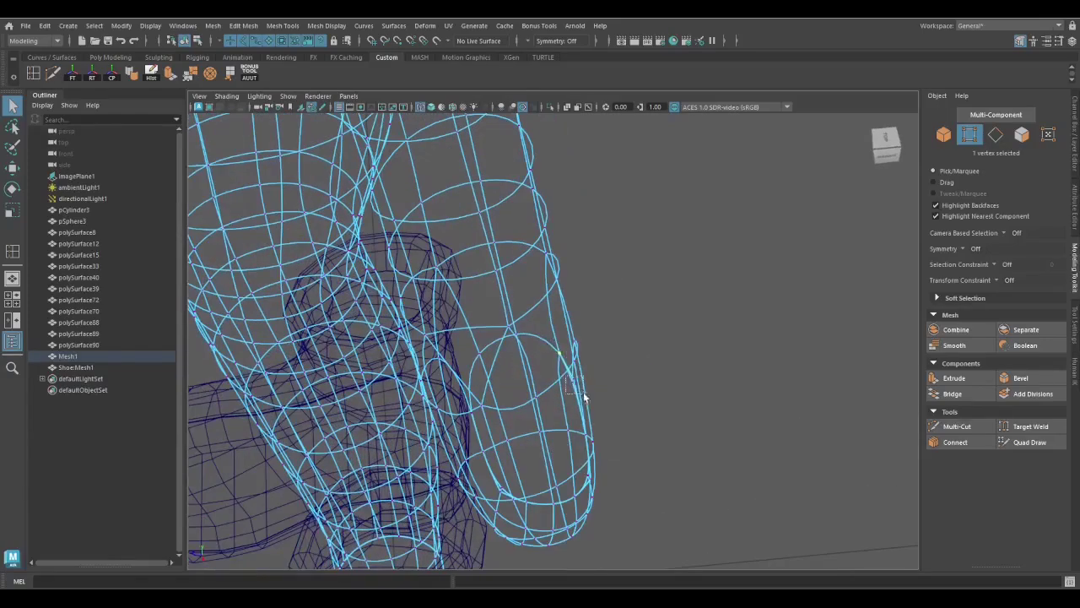
pyautogui.keyDown('alt'); pyautogui.moveTo(487, 456); pyautogui.dragTo(468, 427); pyautogui.keyUp('alt')
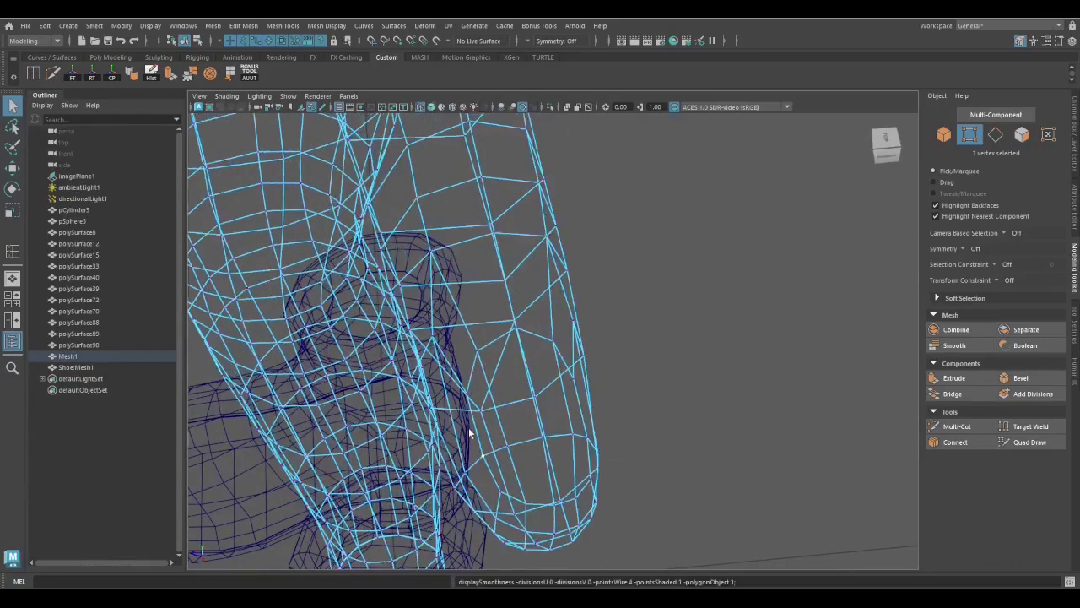
# Duplicate the half body with Scale X set to -1 and combine both halves into one mesh
pyautogui.press('5')
pyautogui.press('F8')
pyautogui.scroll(-6, 607, 396)
pyautogui.scroll(-5, 520, 420)
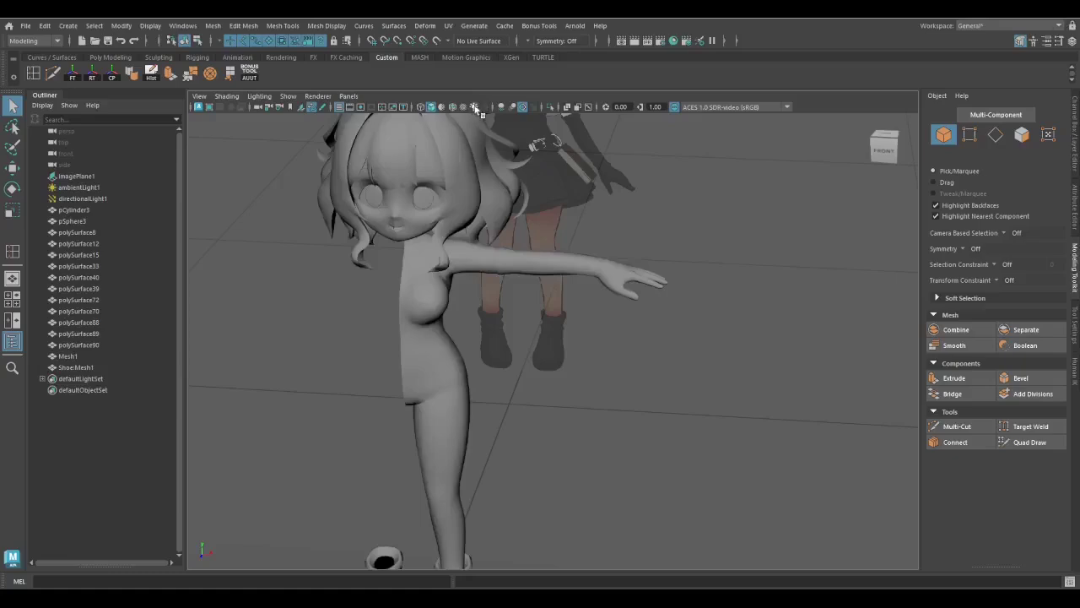
pyautogui.click(67, 356)
pyautogui.hotkey('ctrl', 'shift', 'd')
pyautogui.hotkey('ctrl', 'a')
pyautogui.click(1041, 183)
pyautogui.write('-1')
pyautogui.press('Return')
pyautogui.keyDown('ctrl'); pyautogui.click(67, 356); pyautogui.keyUp('ctrl')
pyautogui.keyDown('shift'); pyautogui.moveTo(622, 303); pyautogui.dragTo(632, 403, button='right'); pyautogui.keyUp('shift')
# Shift vertices on the body's hip and upper thigh forward or back in the side wireframe view
pyautogui.keyDown('alt'); pyautogui.moveTo(632, 402); pyautogui.dragTo(608, 414); pyautogui.keyUp('alt')
pyautogui.scroll(8, 521, 425)
pyautogui.press('F9')
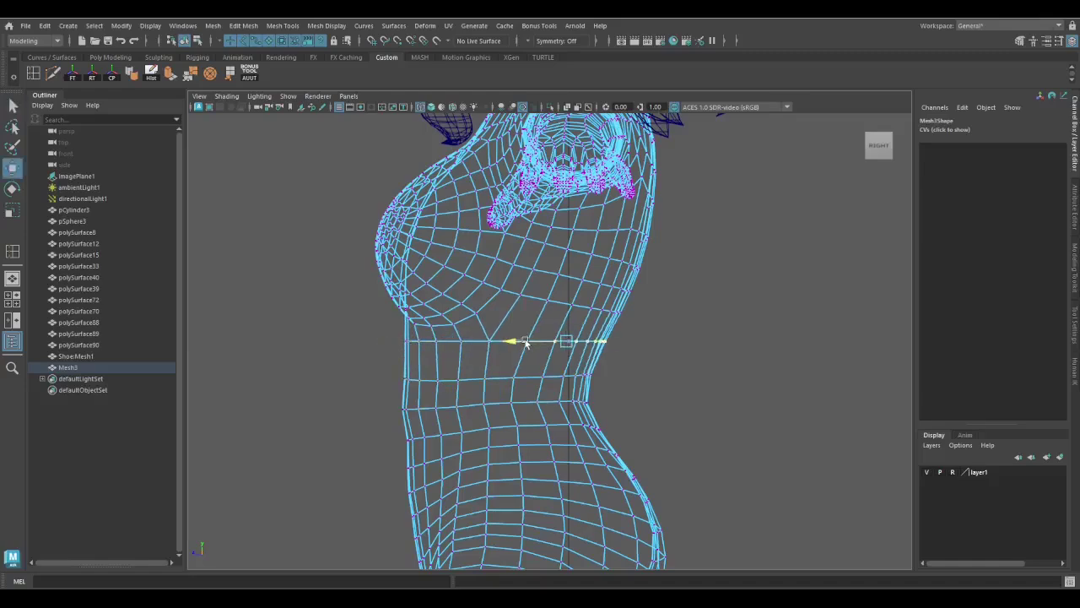
pyautogui.press('q')
pyautogui.scroll(-3, 525, 342)
pyautogui.scroll(-2, 410, 358)
pyautogui.moveTo(470, 422); pyautogui.dragTo(481, 368)
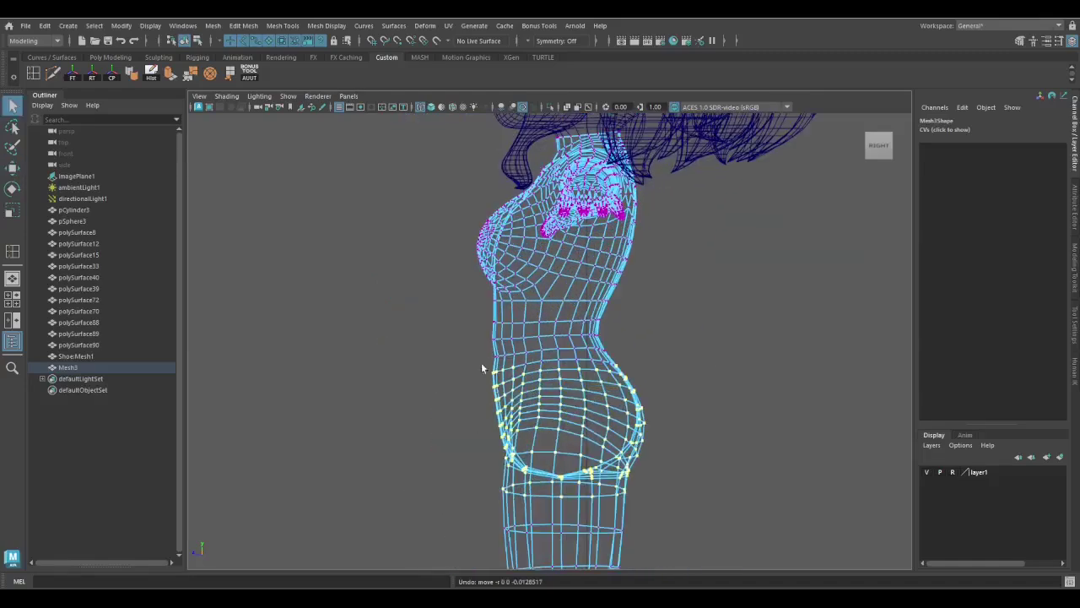
pyautogui.scroll(2, 557, 338)
pyautogui.press('w')
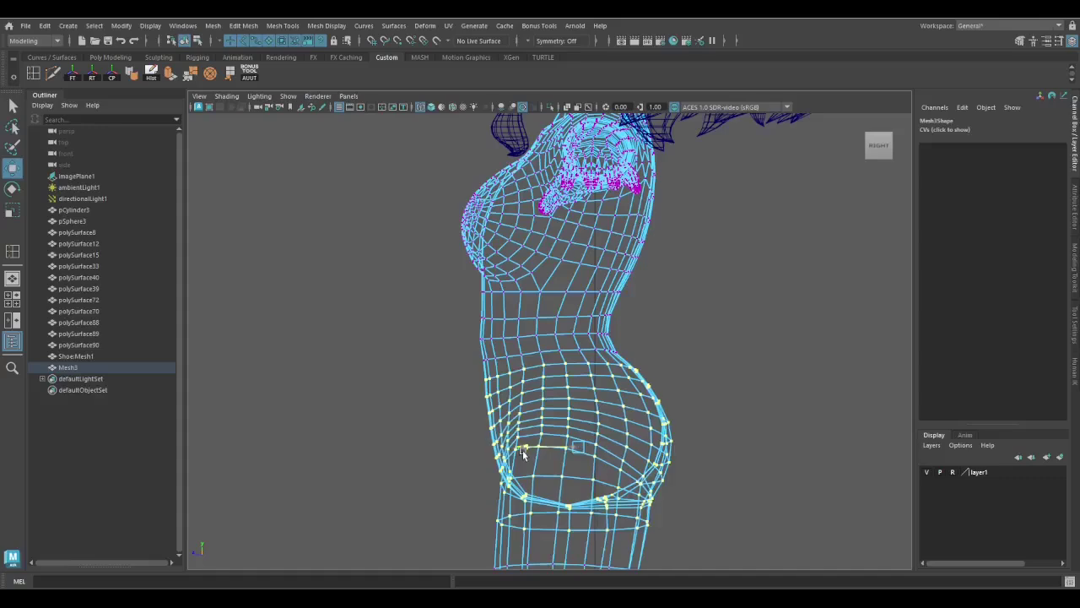
pyautogui.press('q')
pyautogui.keyDown('alt'); pyautogui.moveTo(523, 454); pyautogui.dragTo(525, 315, button='middle'); pyautogui.keyUp('alt')
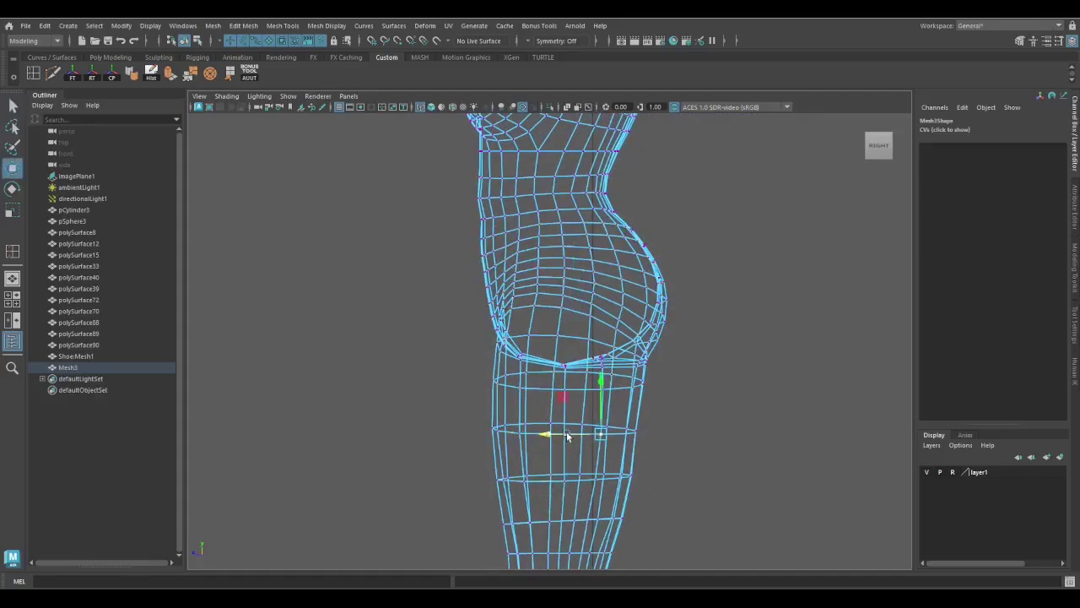
# Even out the side edge flow through the waist and lower buttock by moving individual vertices forward or back
pyautogui.scroll(-5, 497, 434)
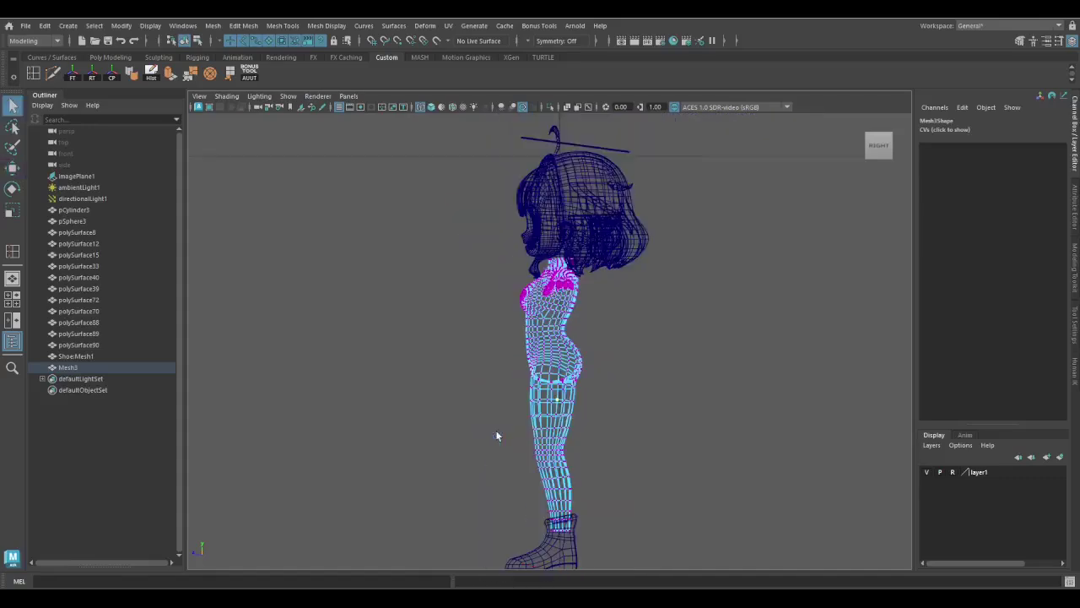
pyautogui.scroll(6, 444, 366)
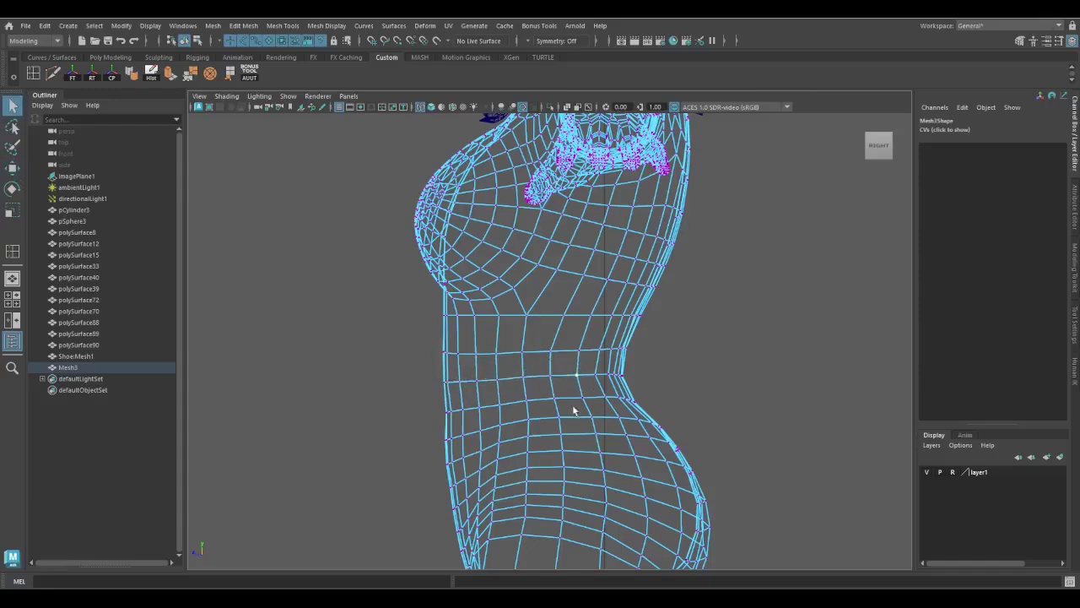
pyautogui.scroll(1, 587, 434)
pyautogui.moveTo(586, 434)
pyautogui.keyDown('alt'); pyautogui.mouseDown(button='middle')
pyautogui.moveTo(566, 354)
pyautogui.moveTo(589, 413)
pyautogui.mouseUp(button='middle'); pyautogui.keyUp('alt')
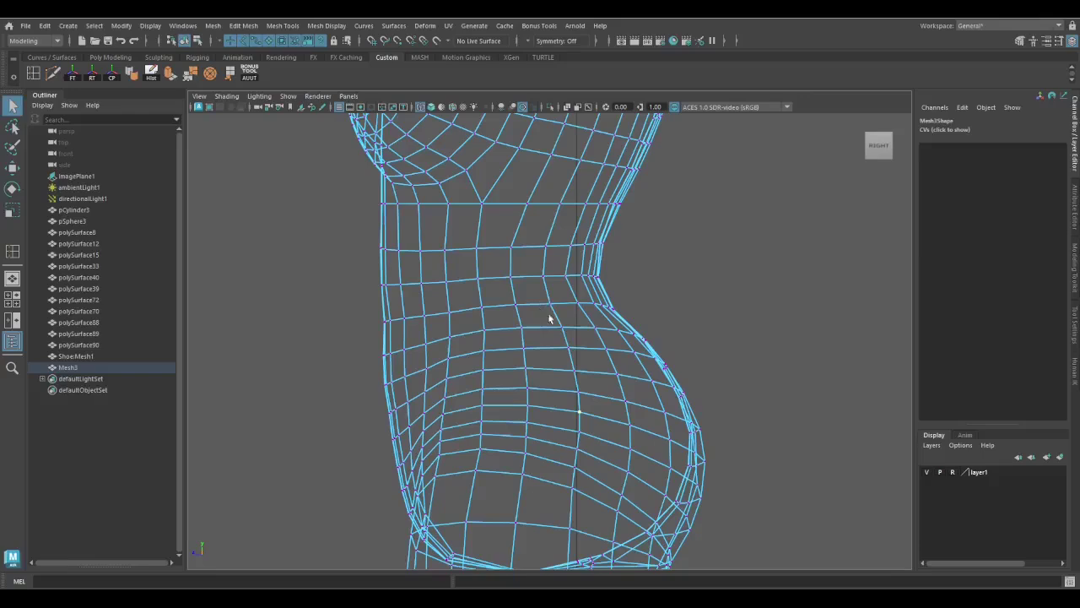
pyautogui.scroll(-4, 528, 280)
pyautogui.press('q')
pyautogui.scroll(5, 501, 366)
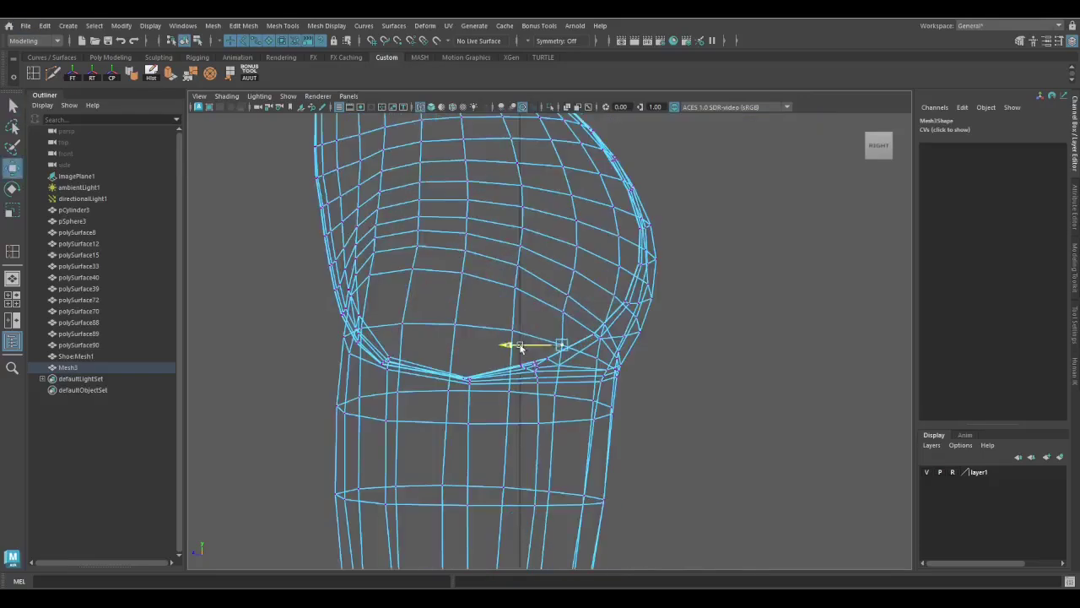
pyautogui.scroll(1, 511, 278)
pyautogui.keyDown('alt'); pyautogui.moveTo(510, 278); pyautogui.dragTo(519, 168, button='middle'); pyautogui.keyUp('alt')
pyautogui.keyDown('alt'); pyautogui.moveTo(439, 465); pyautogui.dragTo(523, 385, button='right'); pyautogui.keyUp('alt')
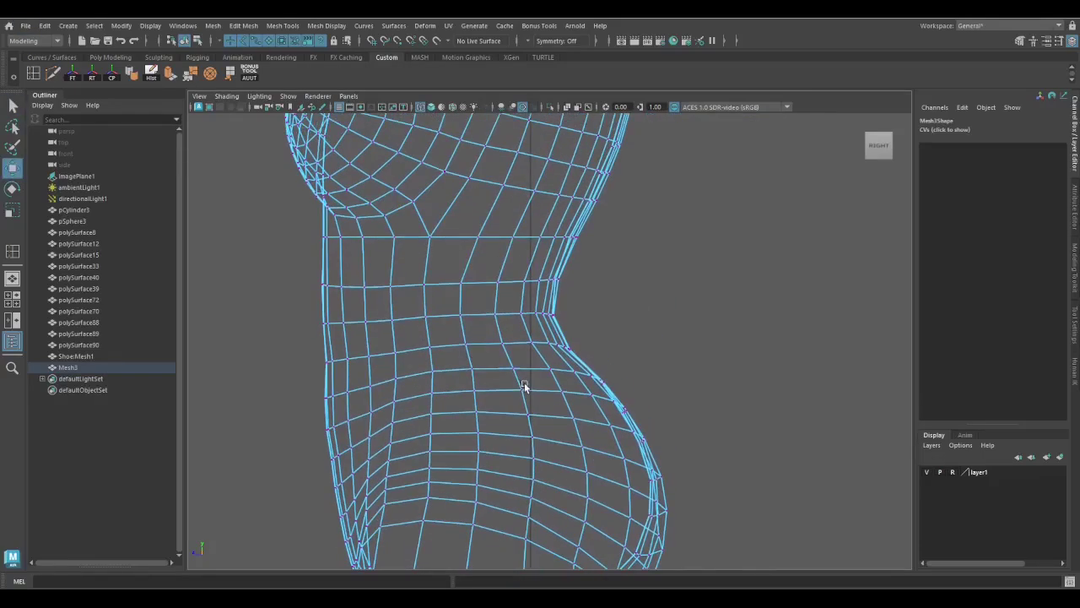
pyautogui.keyDown('alt'); pyautogui.moveTo(438, 384); pyautogui.dragTo(428, 374, button='middle'); pyautogui.keyUp('alt')
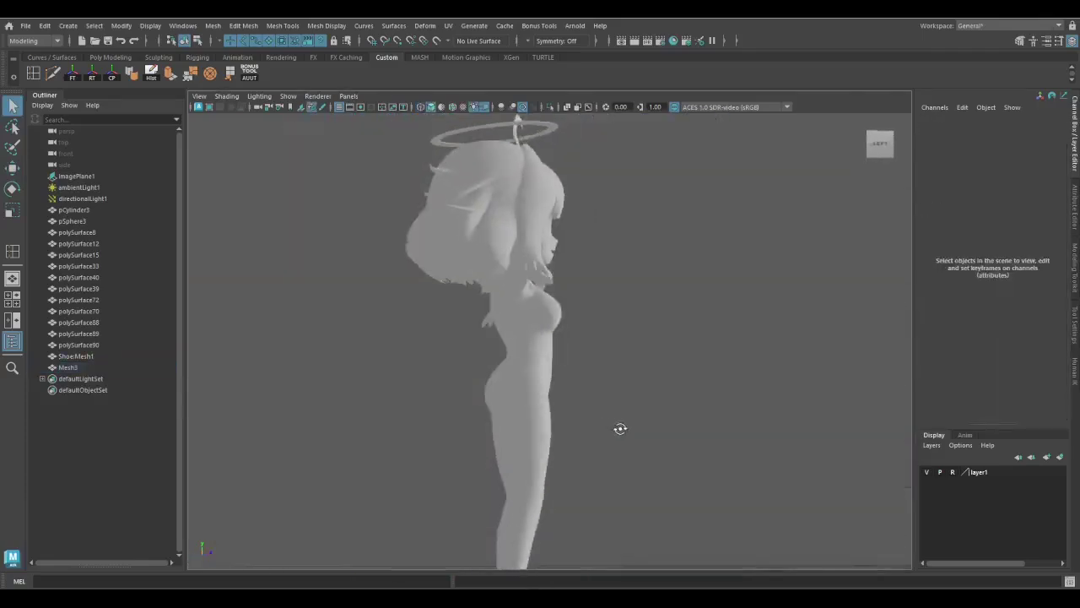
# Merge the paired vertices along the body's front centre seam from the neck down to the waist
pyautogui.scroll(-3, 620, 430)
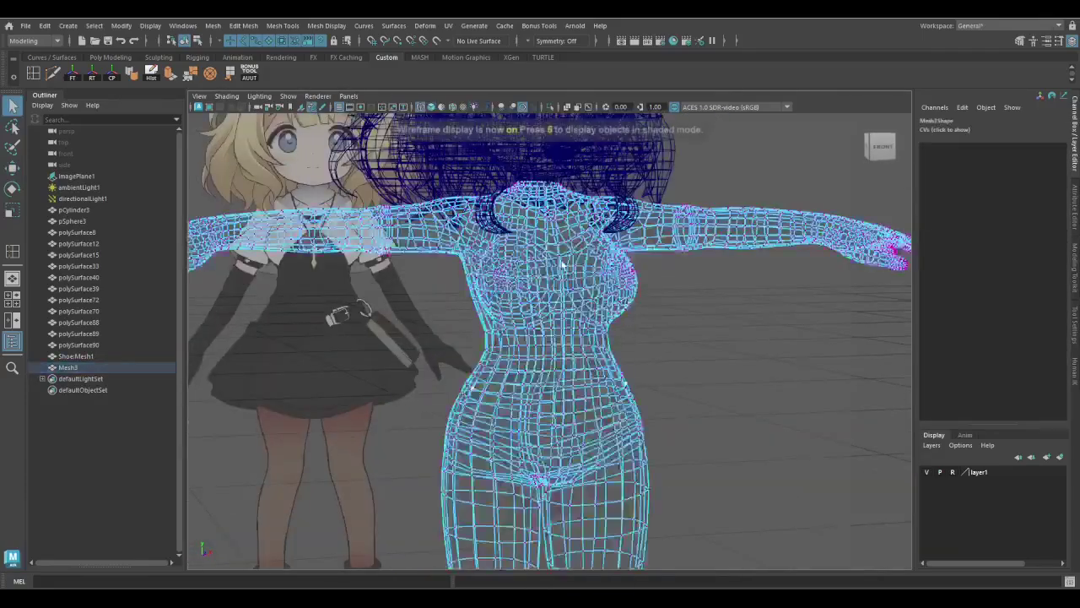
pyautogui.scroll(8, 562, 265)
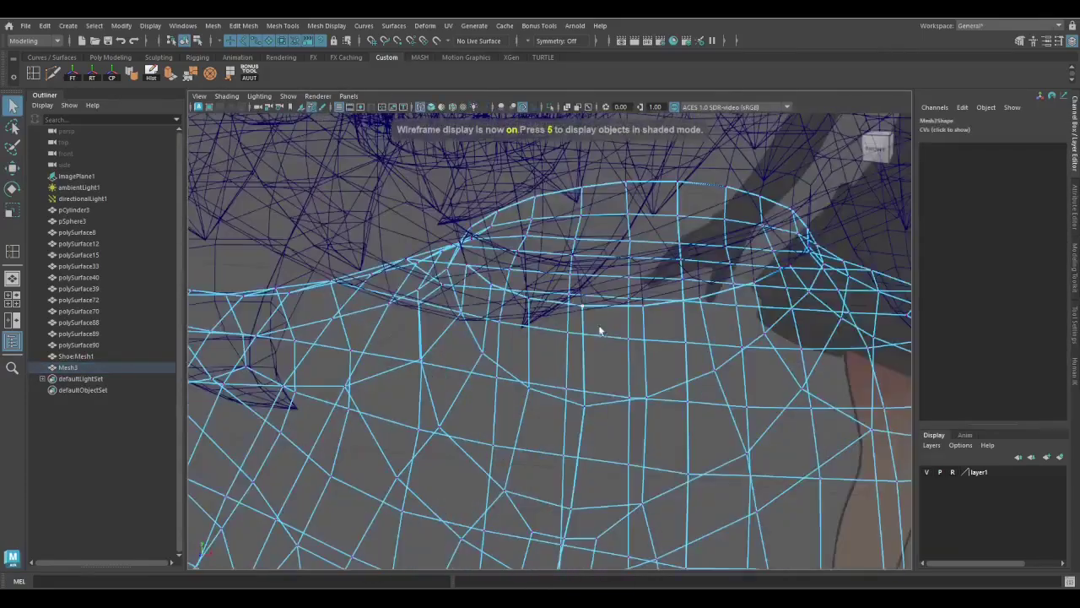
pyautogui.moveTo(498, 382); pyautogui.dragTo(514, 414)
pyautogui.moveTo(514, 411); pyautogui.dragTo(514, 414)
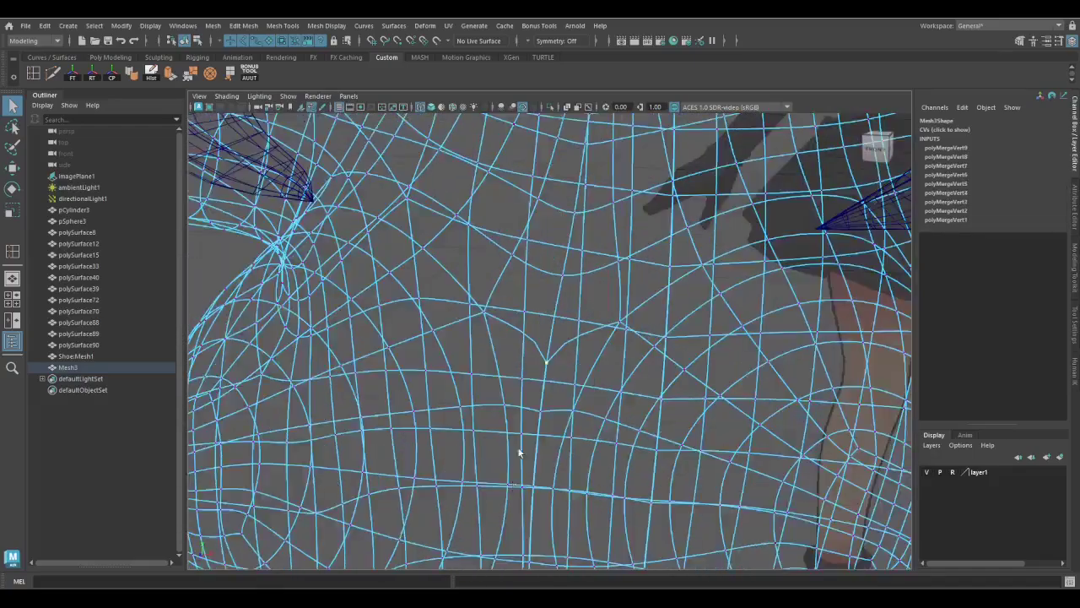
pyautogui.moveTo(493, 422); pyautogui.dragTo(499, 451)
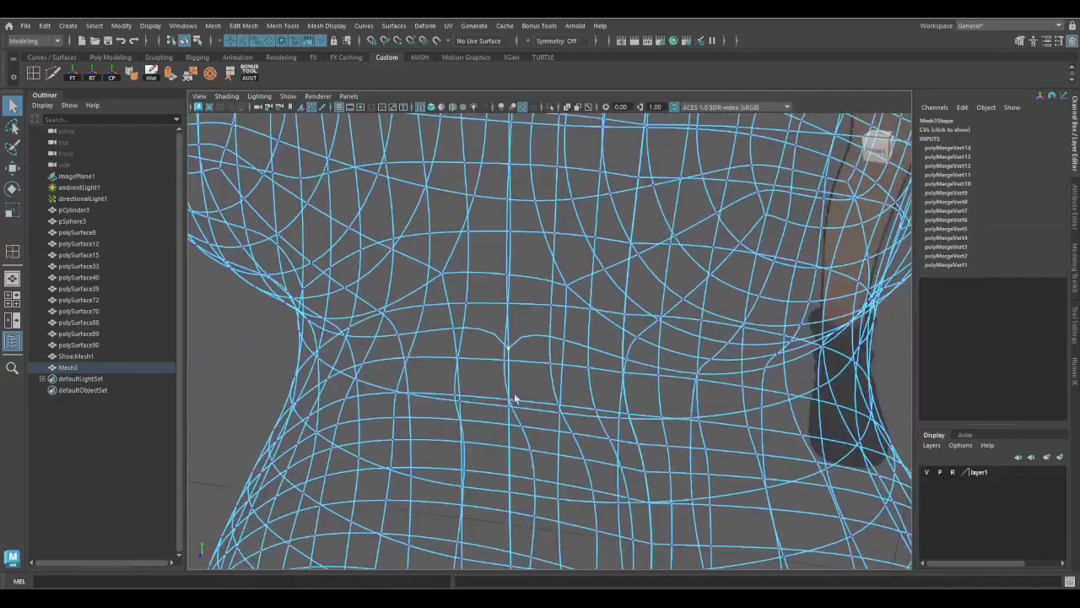
# Merge the remaining centre seam vertices around the crotch and back up to the neck, and return to the shaded object
pyautogui.keyDown('alt'); pyautogui.moveTo(503, 535); pyautogui.dragTo(504, 471); pyautogui.keyUp('alt')
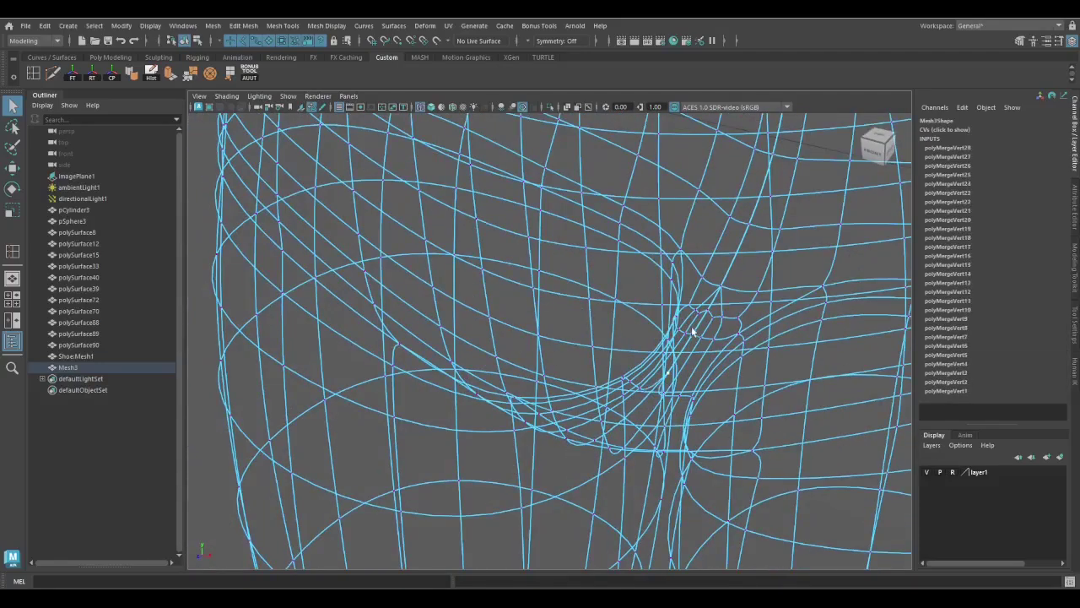
pyautogui.keyDown('alt'); pyautogui.moveTo(769, 150); pyautogui.dragTo(566, 368); pyautogui.keyUp('alt')
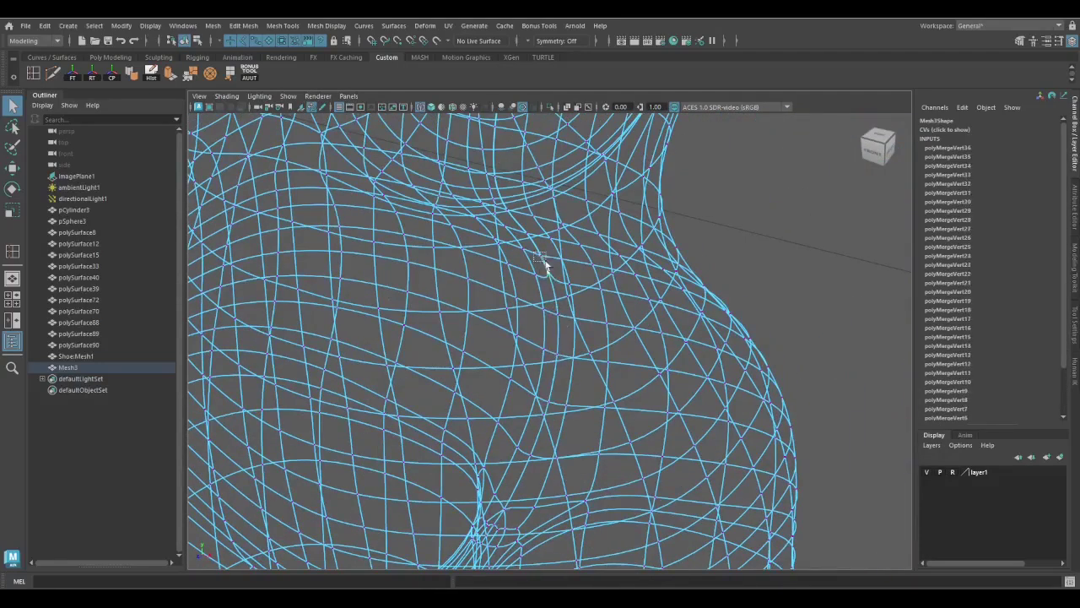
pyautogui.moveTo(513, 216); pyautogui.dragTo(525, 346)
pyautogui.keyDown('alt'); pyautogui.moveTo(525, 347); pyautogui.dragTo(516, 334); pyautogui.keyUp('alt')
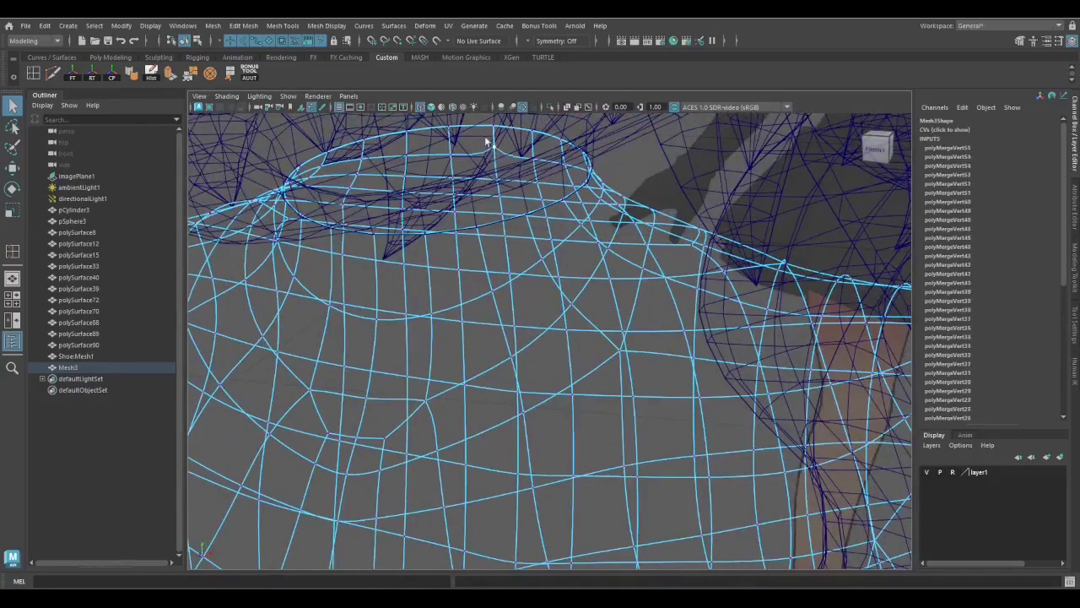
pyautogui.scroll(-10, 485, 142)
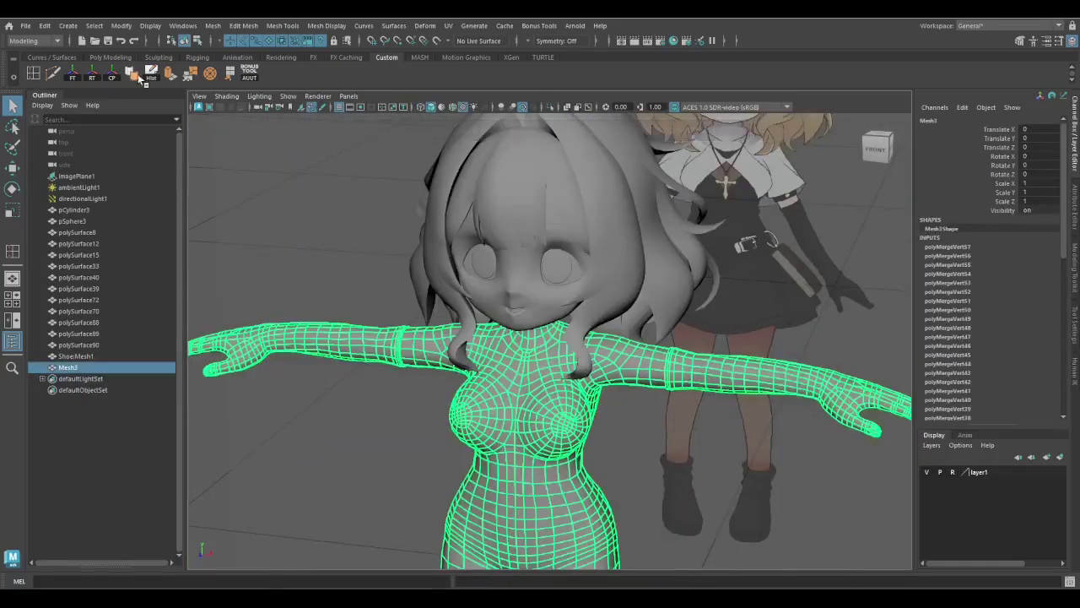
pyautogui.click(379, 371)
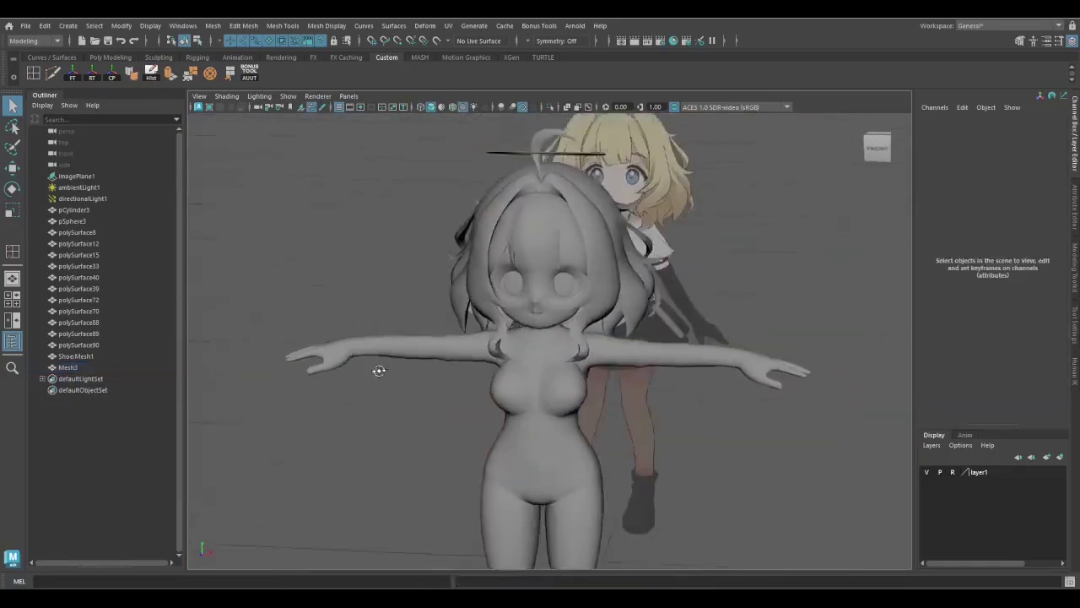
pyautogui.keyDown('alt'); pyautogui.moveTo(379, 371); pyautogui.dragTo(421, 414); pyautogui.keyUp('alt')
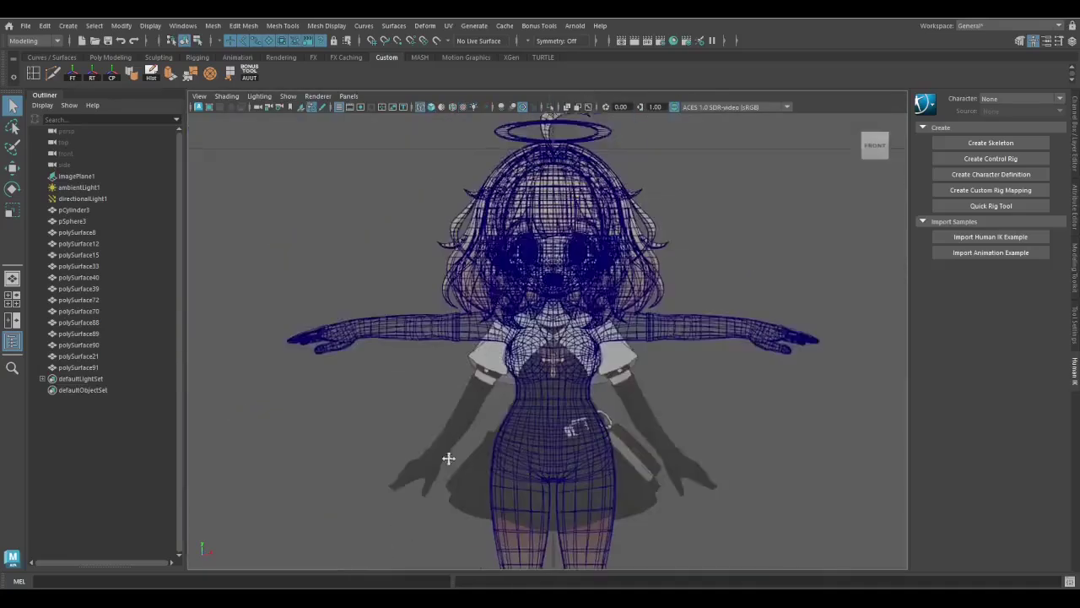
# Select the glove faces on both arms with Object X symmetry and extract them from the body
pyautogui.scroll(5, 448, 453)
pyautogui.scroll(-3, 675, 336)
pyautogui.click(675, 336)
pyautogui.click(733, 346)
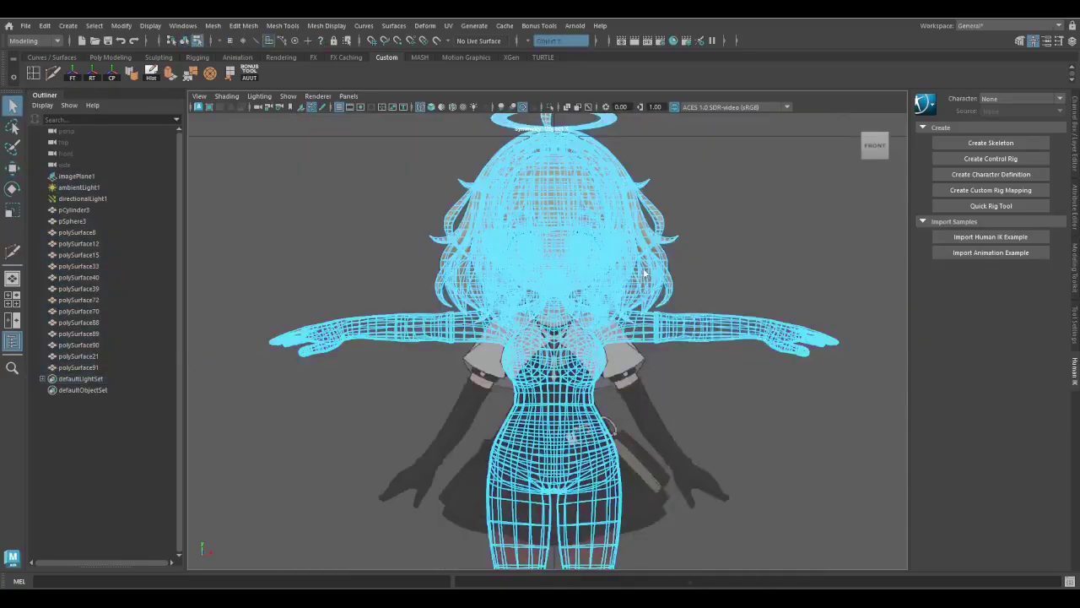
pyautogui.moveTo(579, 328); pyautogui.dragTo(873, 441)
pyautogui.scroll(5, 506, 409)
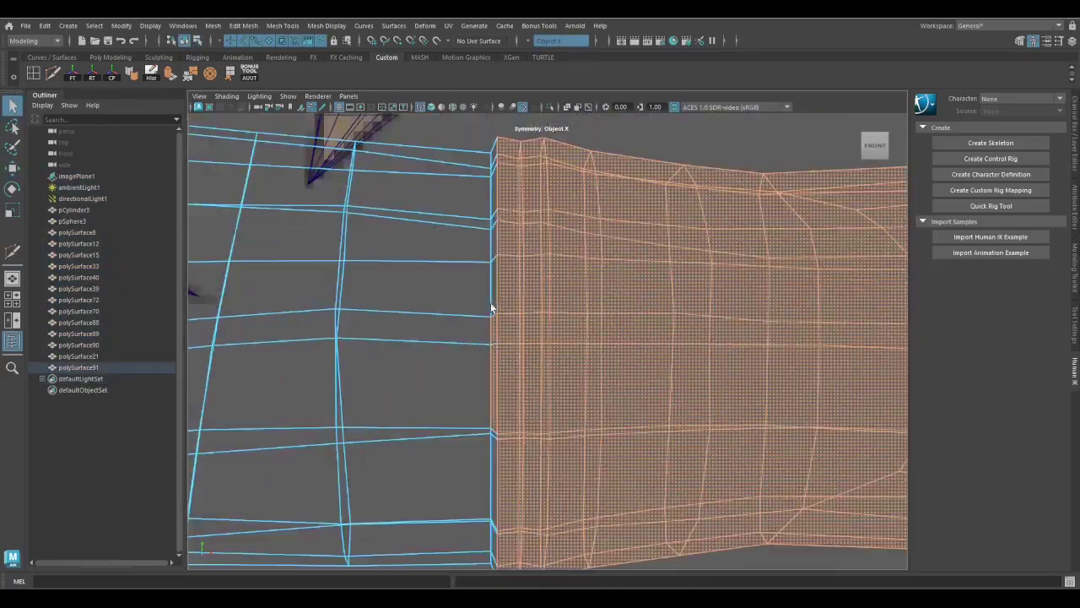
pyautogui.scroll(-6, 412, 439)
pyautogui.keyDown('shift'); pyautogui.moveTo(372, 299); pyautogui.dragTo(375, 492, button='right'); pyautogui.keyUp('shift')
# Combine the two extracted gloves into one mesh and delete the leftover polySurface91 group
pyautogui.scroll(-5, 521, 297)
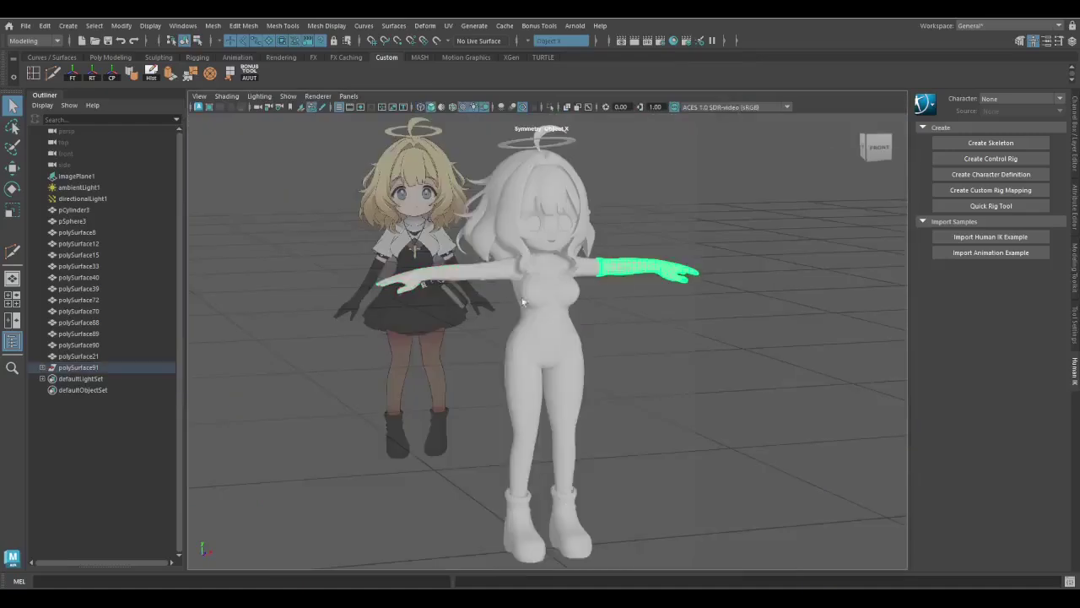
pyautogui.keyDown('shift'); pyautogui.moveTo(422, 279); pyautogui.dragTo(445, 507, button='right'); pyautogui.keyUp('shift')
pyautogui.click(78, 367)
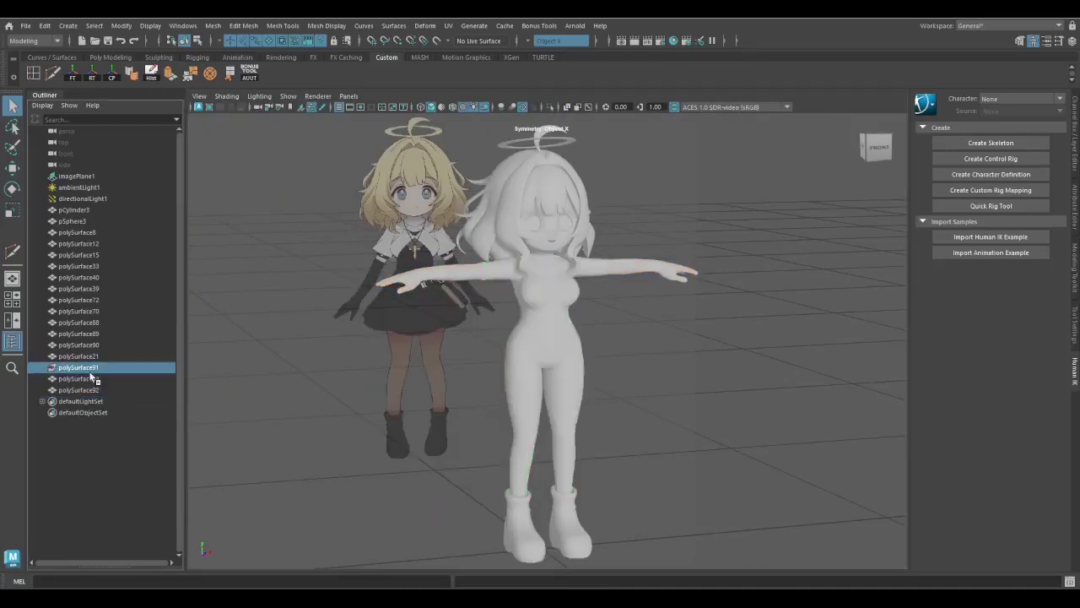
# Cut a symmetrical V-shaped line across the chest with Multi-Cut, following the reference neckline behind the cross and continuing onto each breast
pyautogui.press('f')
pyautogui.hotkey('ctrl', 'q')
pyautogui.scroll(5, 523, 463)
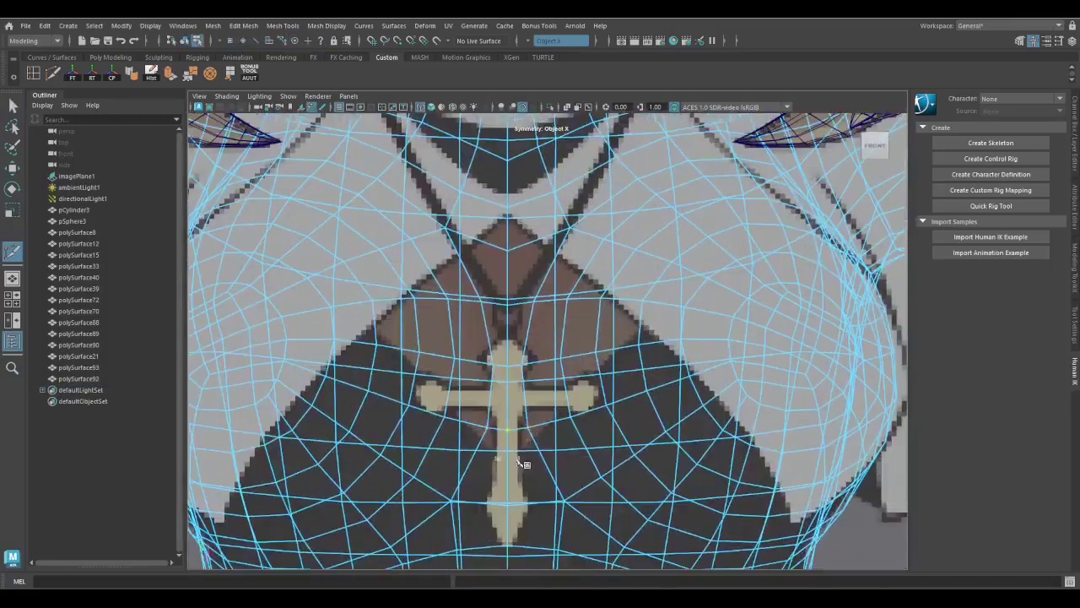
pyautogui.scroll(2, 544, 494)
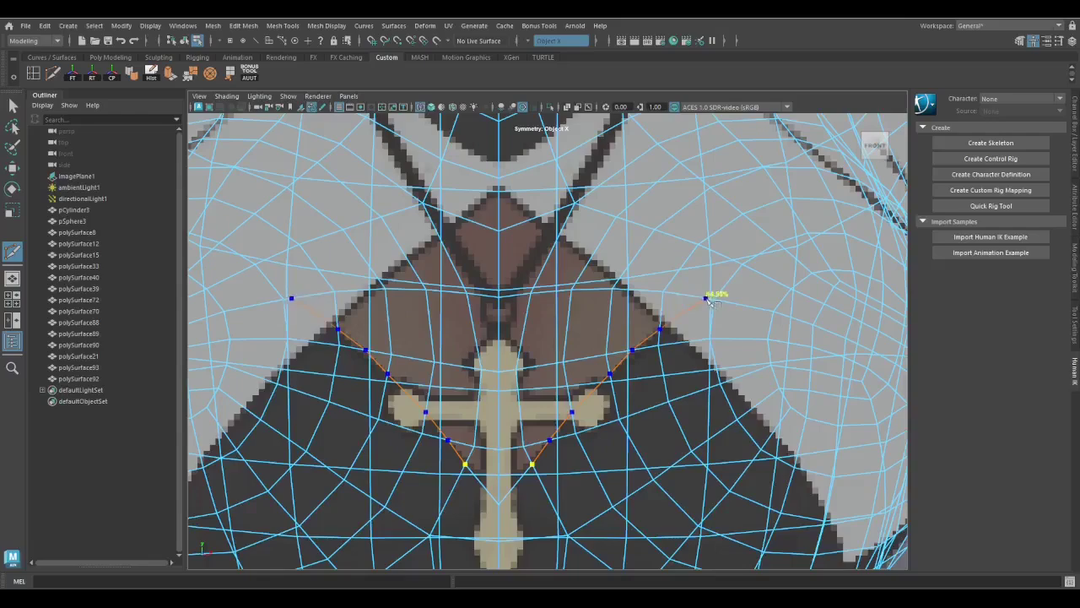
pyautogui.keyDown('alt'); pyautogui.moveTo(711, 301); pyautogui.dragTo(545, 354, button='middle'); pyautogui.keyUp('alt')
pyautogui.scroll(1, 545, 354)
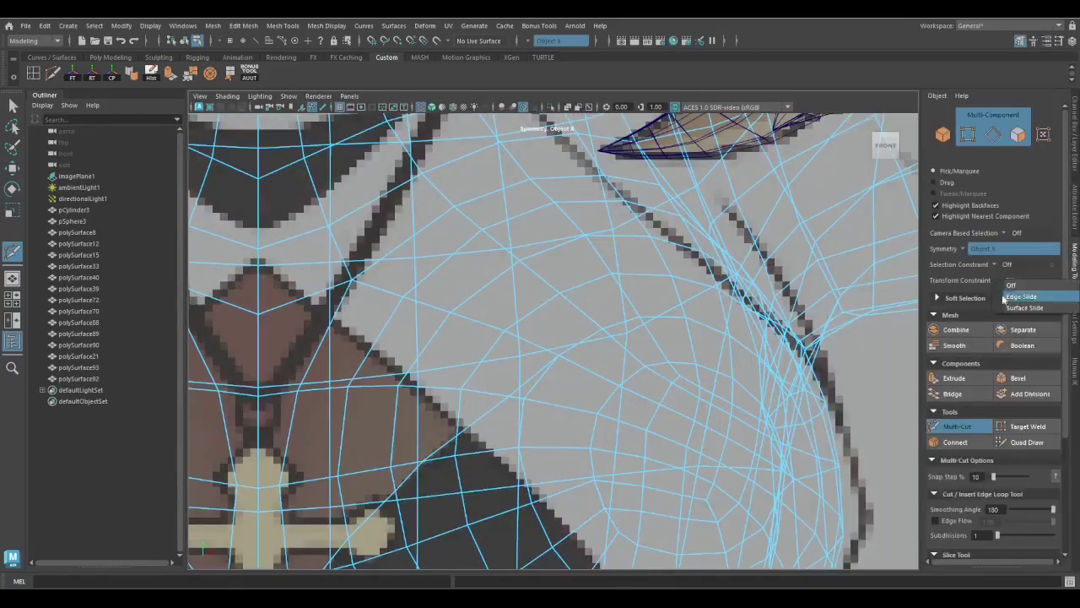
# Set the transform constraint to Edge and slide the new cut's vertices onto the V-shaped neckline of the reference
pyautogui.scroll(2, 549, 357)
pyautogui.scroll(-3, 504, 384)
pyautogui.press('w')
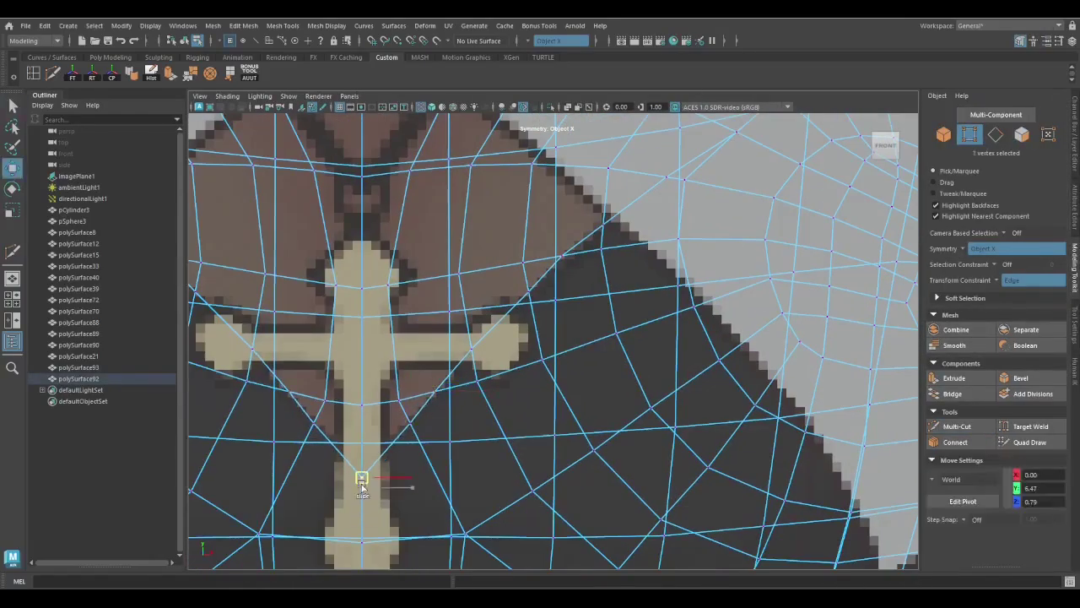
pyautogui.press('f')
# Undo the last edge slide on the upper breasts and readjust the mirrored vertices there
pyautogui.hotkey('ctrl', 'z')
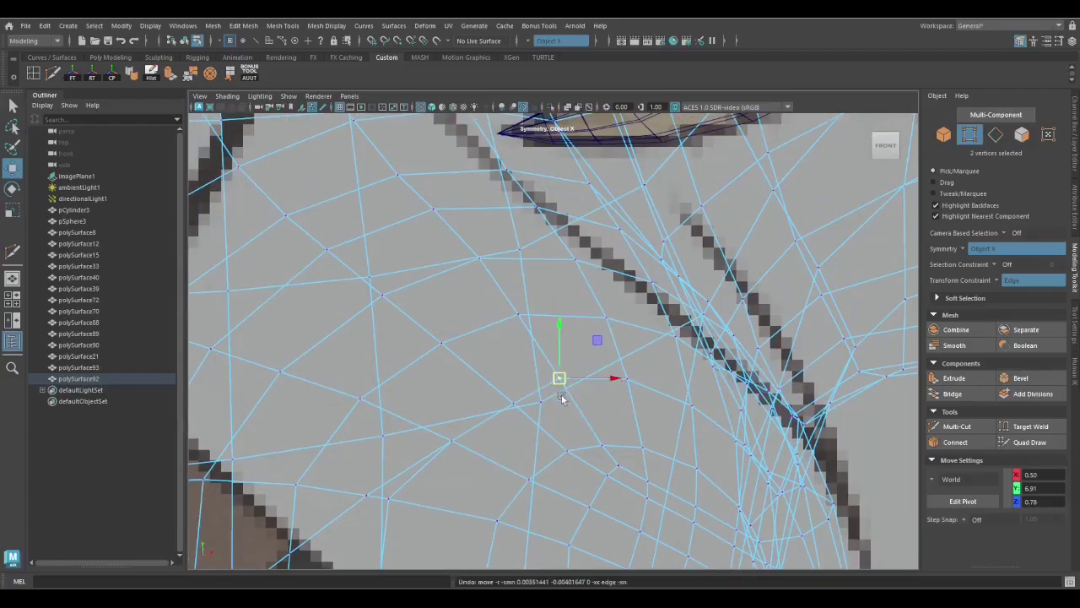
pyautogui.hotkey('ctrl', 'z')
pyautogui.hotkey('ctrl', 'z')
pyautogui.hotkey('ctrl', 'z')
pyautogui.hotkey('ctrl', 'z')
pyautogui.hotkey('ctrl', 'z')
pyautogui.hotkey('ctrl', 'z')
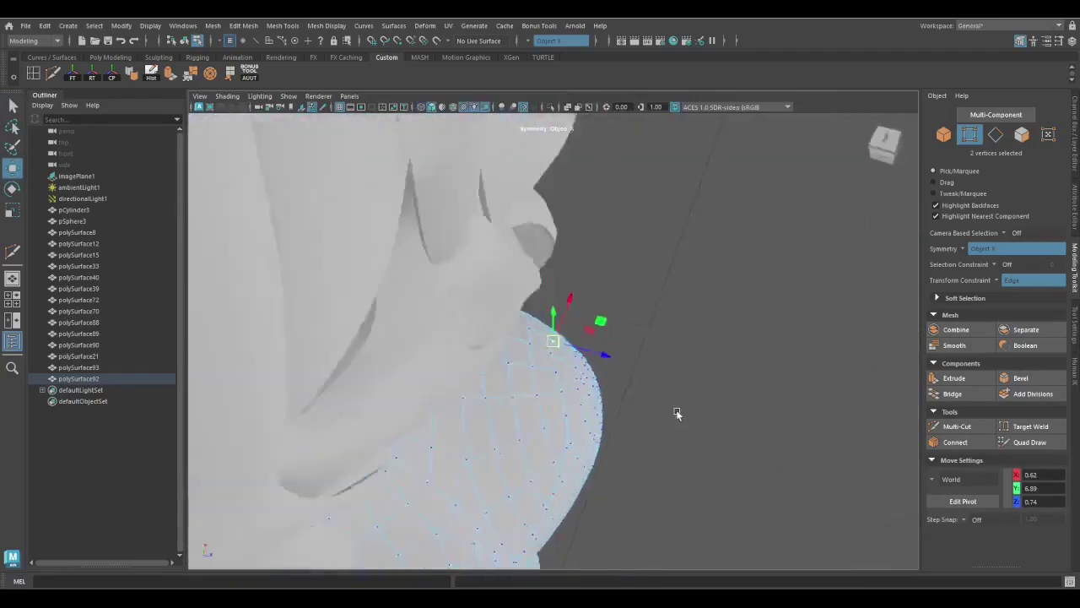
pyautogui.hotkey('ctrl', 'z')
# Turn the transform constraint off and cut extra mirrored edges on the upper outer breasts with Multi-Cut
pyautogui.press('4')
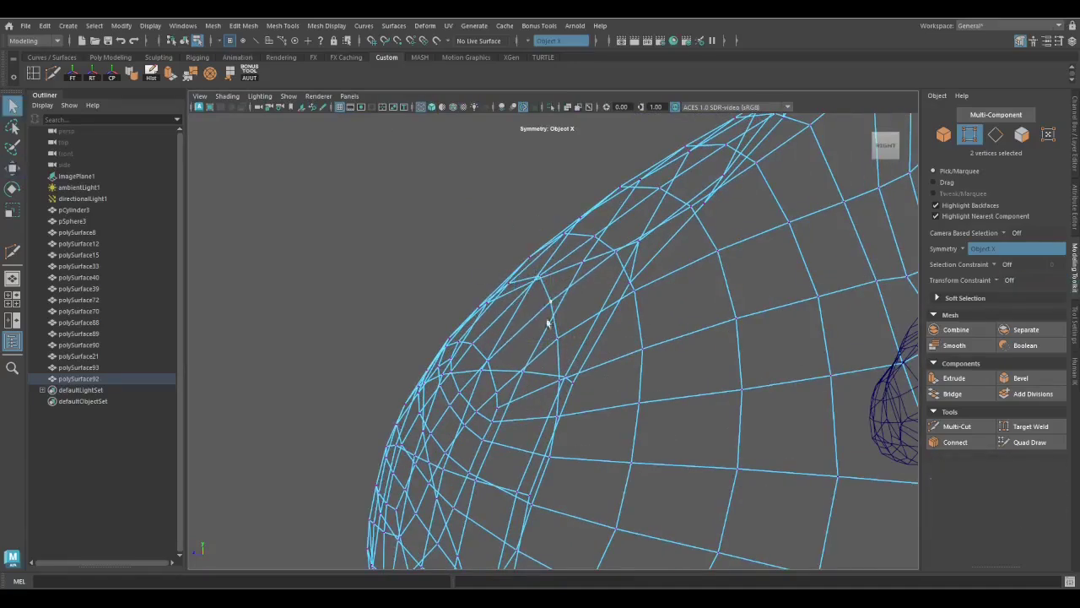
pyautogui.hotkey('ctrl', 'z')
pyautogui.hotkey('ctrl', 'z')
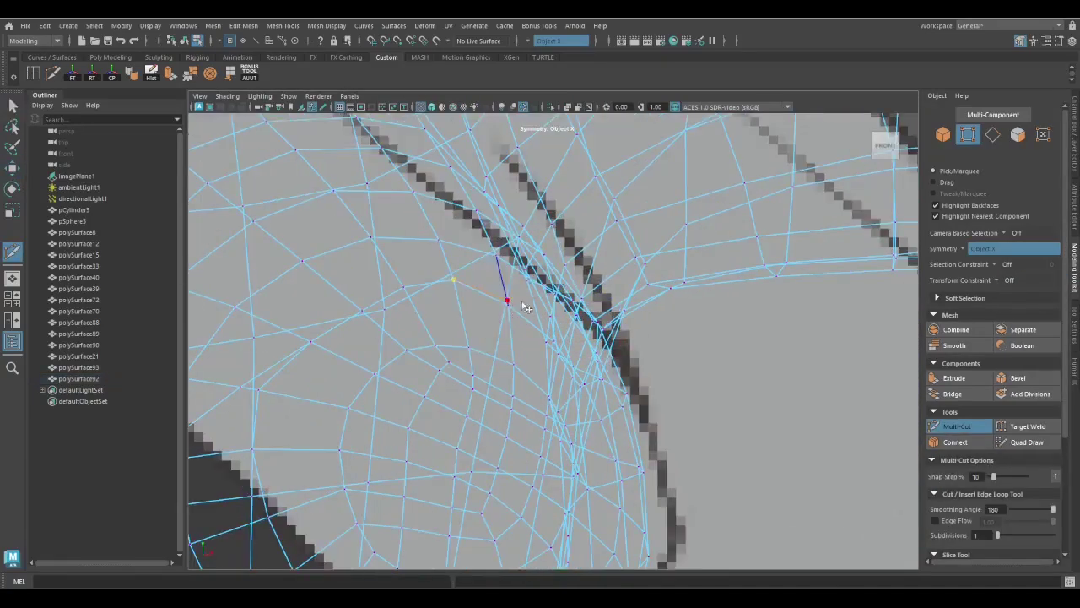
pyautogui.hotkey('ctrl', 'z')
pyautogui.hotkey('ctrl', 'z')
pyautogui.hotkey('ctrl', 'z')
pyautogui.hotkey('ctrl', 'z')
pyautogui.hotkey('ctrl', 'z')
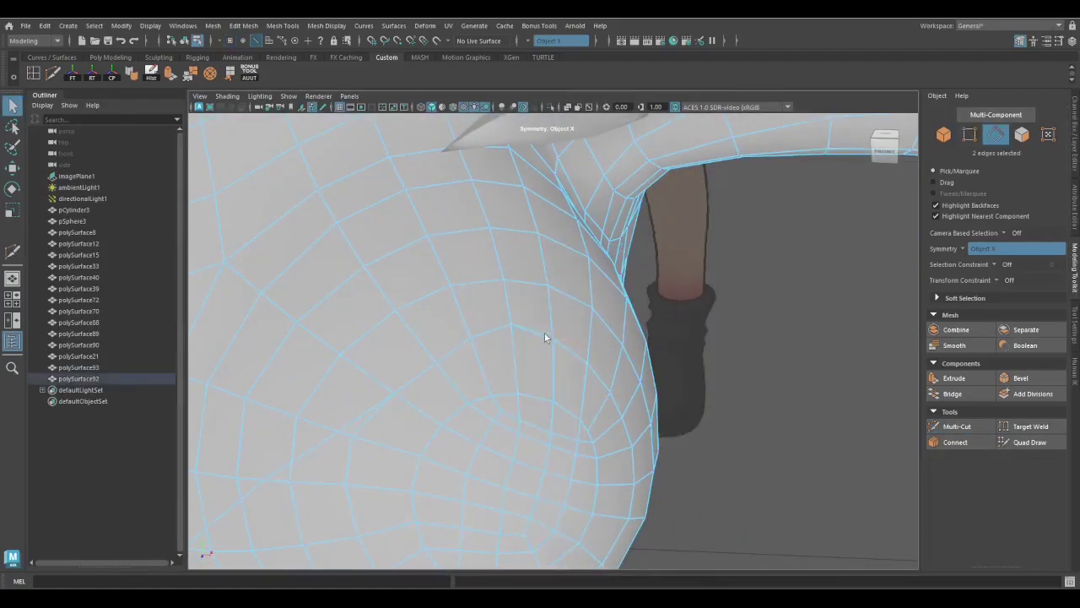
# Delete the surplus mirrored edges on the upper breasts and slide the neighbouring vertices with the Edge constraint
pyautogui.rightClick(544, 337)
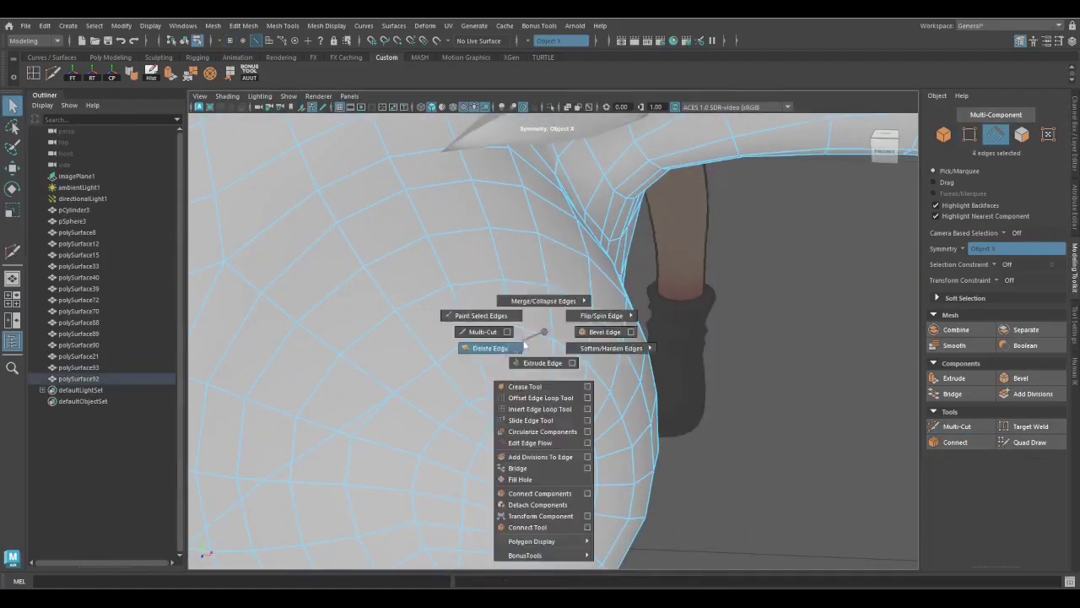
pyautogui.hotkey('ctrl', 'z')
pyautogui.hotkey('ctrl', 'z')
pyautogui.hotkey('ctrl', 'z')
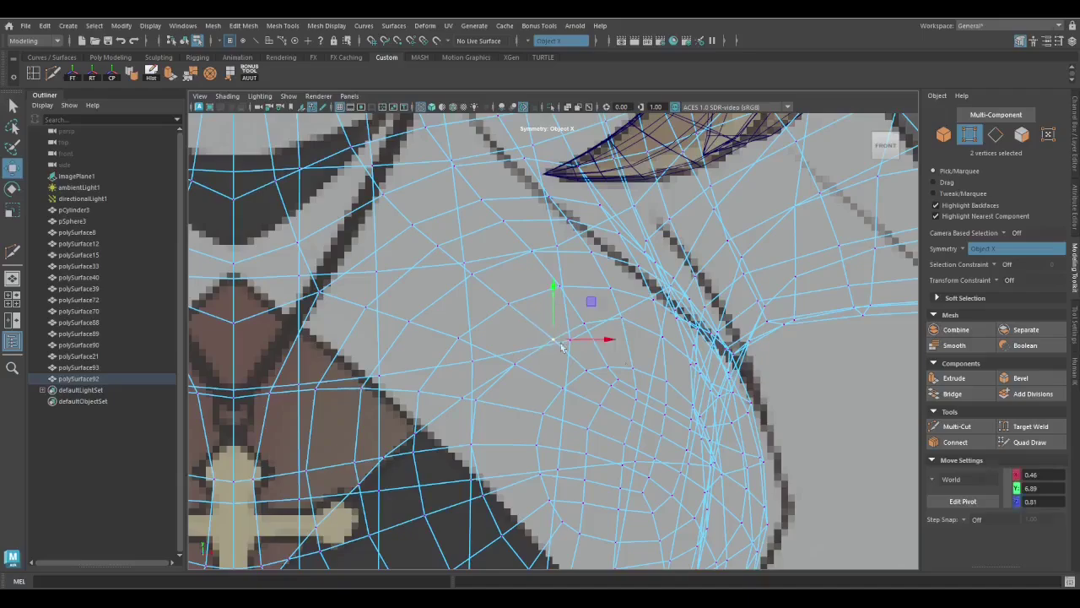
pyautogui.hotkey('ctrl', 'z')
pyautogui.hotkey('ctrl', 'z')
pyautogui.hotkey('ctrl', 'z')
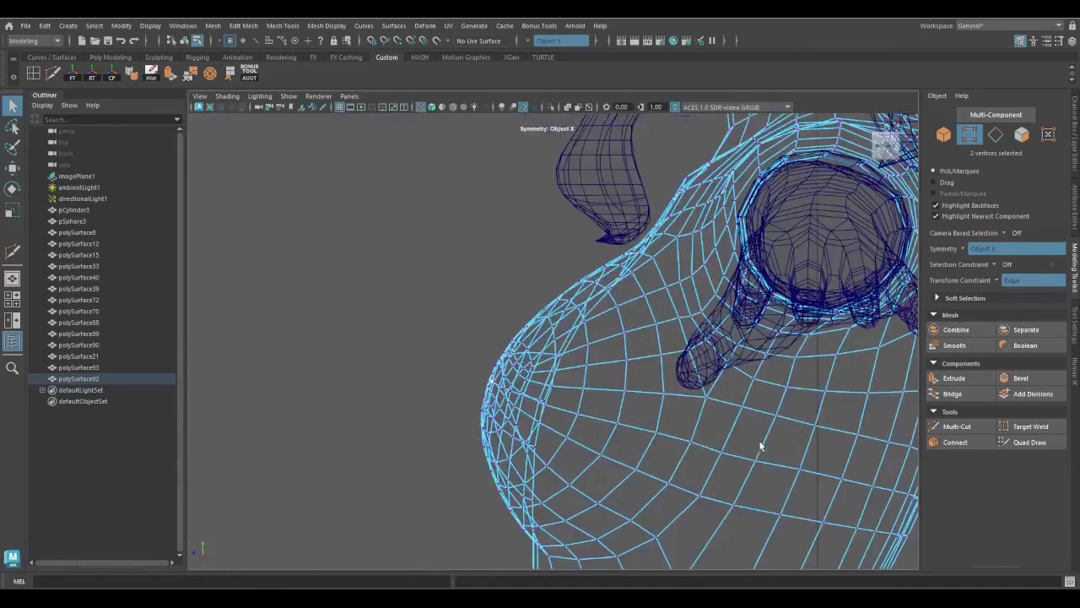
# Cut a mirrored edge line across the upper outer side of each breast with Multi-Cut, working from the side view
pyautogui.rightClick(718, 241)
pyautogui.hotkey('ctrl', 'z')
pyautogui.hotkey('ctrl', 'z')
pyautogui.hotkey('ctrl', 'z')
pyautogui.hotkey('ctrl', 'z')
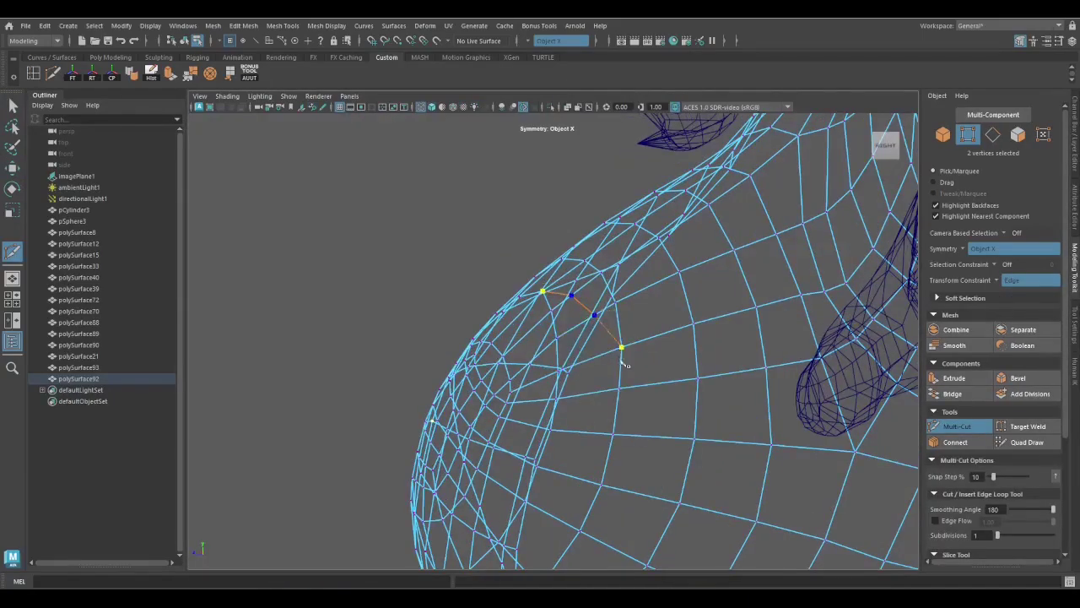
pyautogui.hotkey('ctrl', 'z')
pyautogui.hotkey('ctrl', 'z')
pyautogui.hotkey('ctrl', 'z')
pyautogui.hotkey('ctrl', 'z')
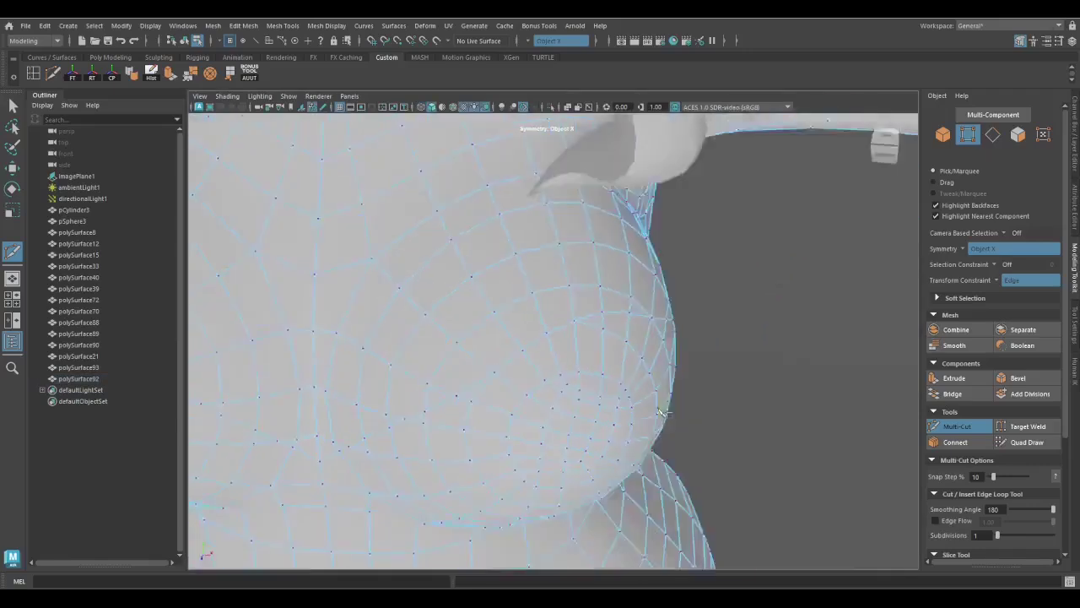
# Slide the crowded mirrored vertices on the front of the breasts along their edges to even out the mesh
pyautogui.hotkey('ctrl', 'z')
pyautogui.hotkey('ctrl', 'z')
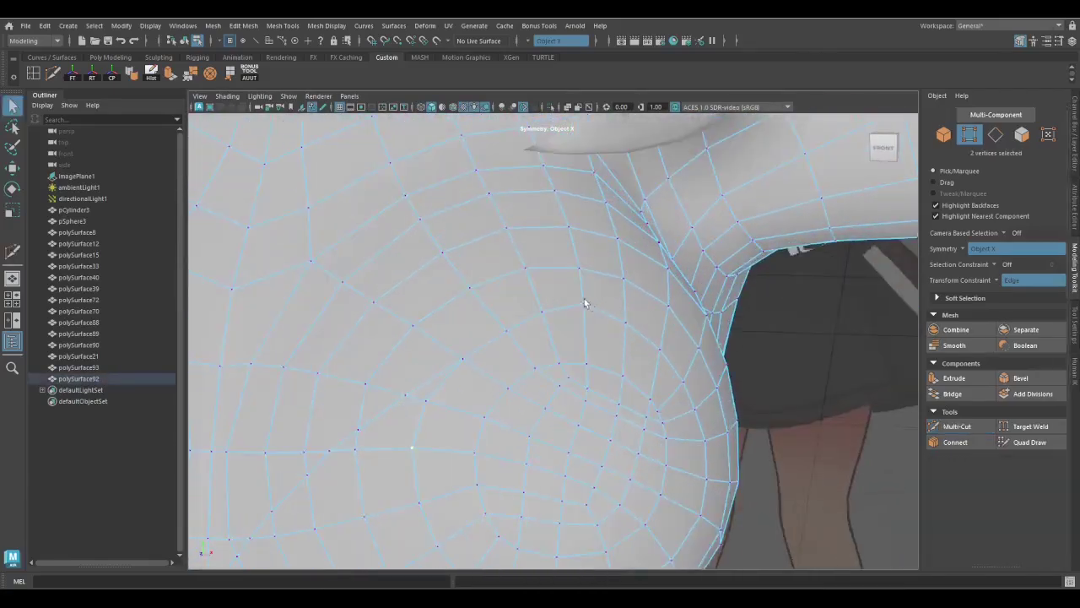
pyautogui.hotkey('ctrl', 'z')
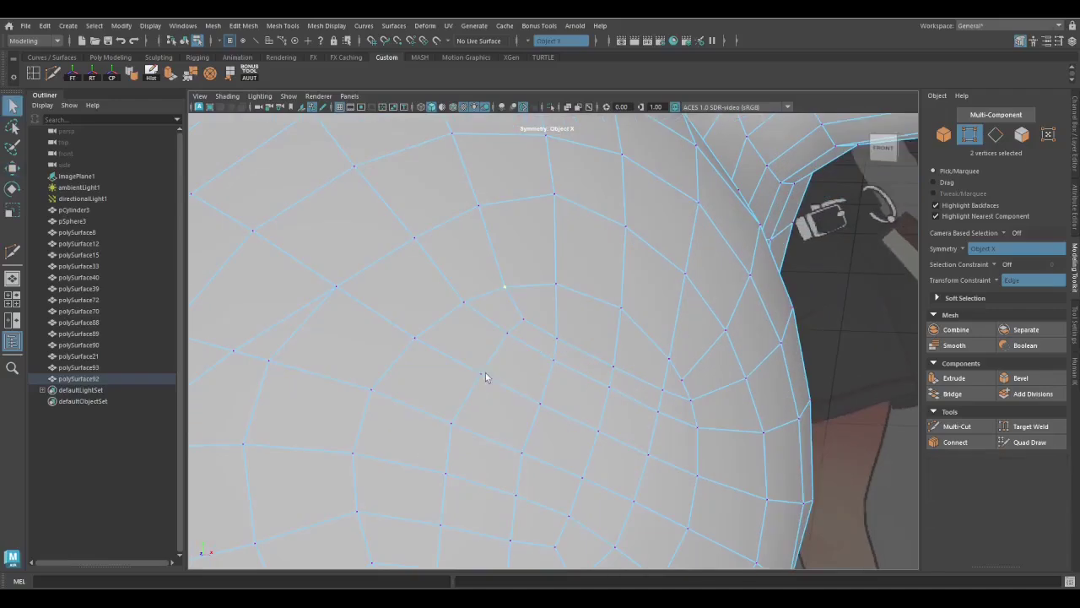
pyautogui.hotkey('ctrl', 'z')
pyautogui.hotkey('ctrl', 'z')
pyautogui.hotkey('ctrl', 'z')
pyautogui.hotkey('ctrl', 'z')
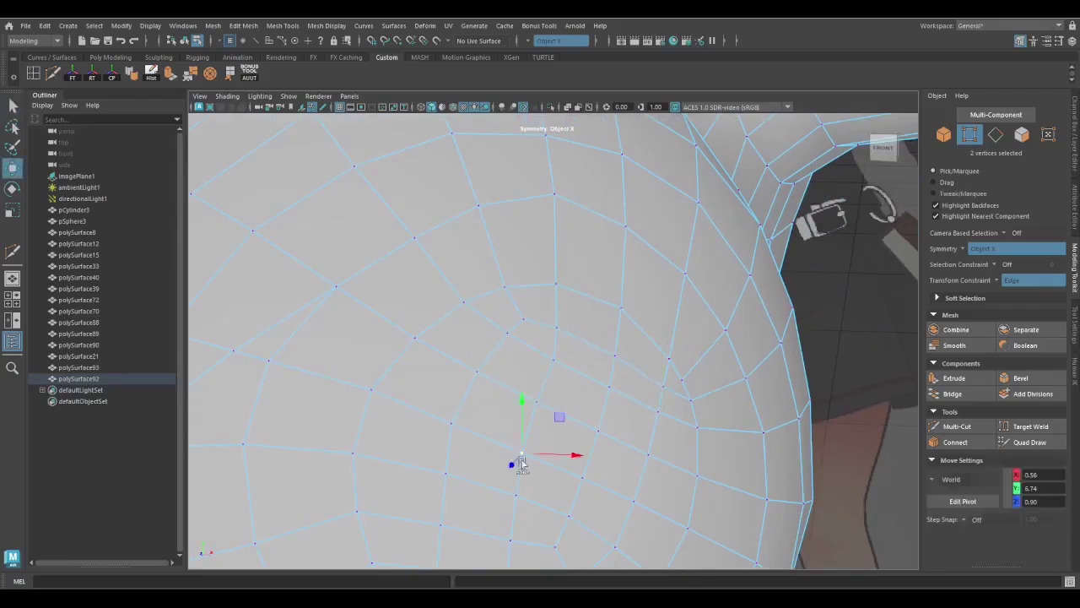
pyautogui.hotkey('ctrl', 'z')
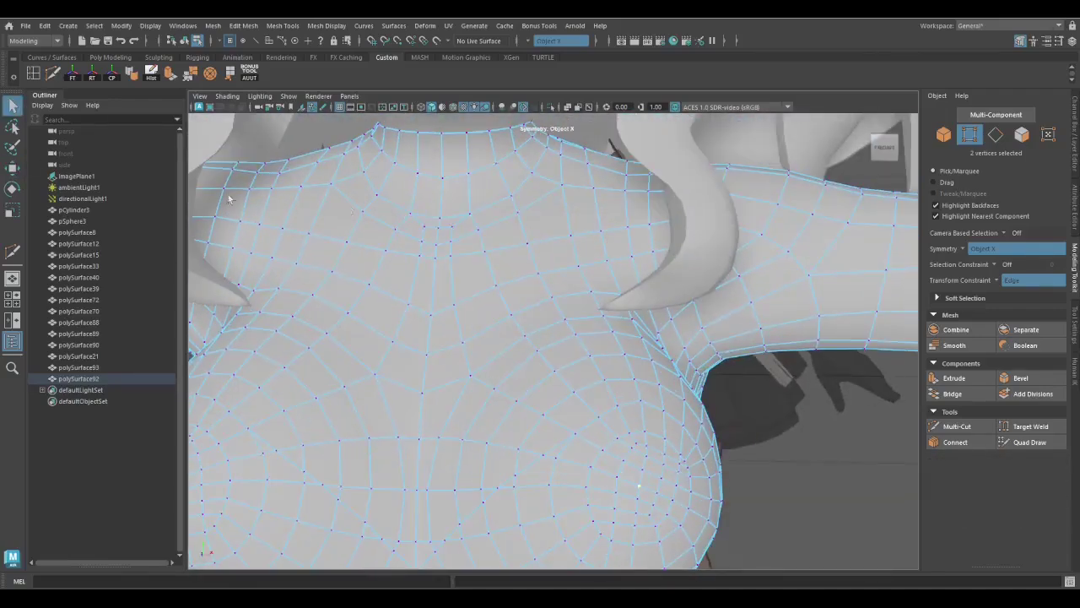
# Cut a second mirrored line close beside the existing one across the upper breasts with Multi-Cut
pyautogui.hotkey('ctrl', 'z')
pyautogui.hotkey('ctrl', 'z')
pyautogui.hotkey('ctrl', 'z')
pyautogui.hotkey('ctrl', 'z')
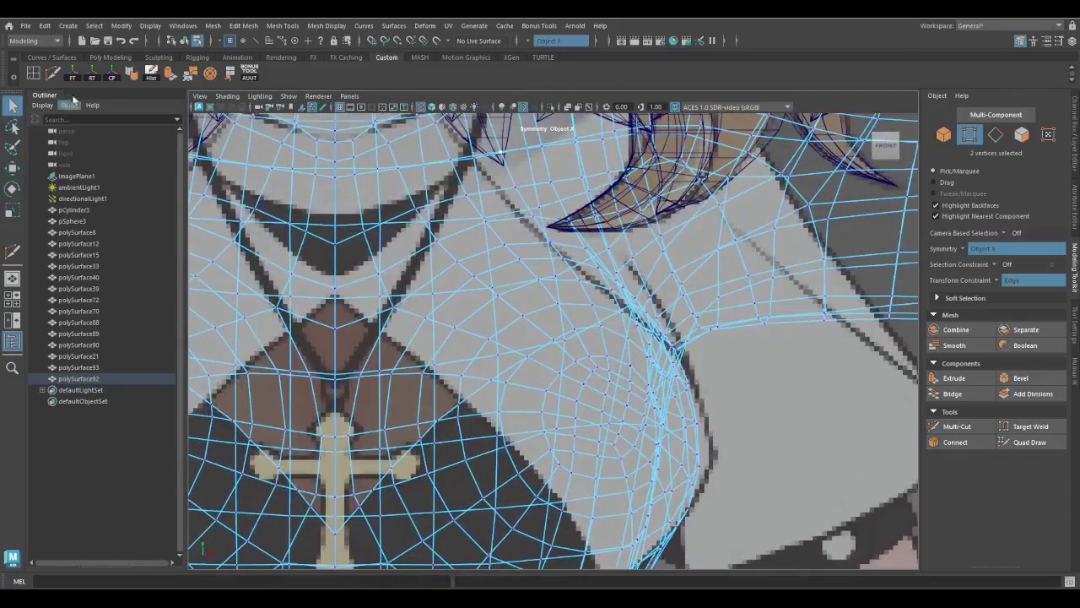
pyautogui.hotkey('ctrl', 'z')
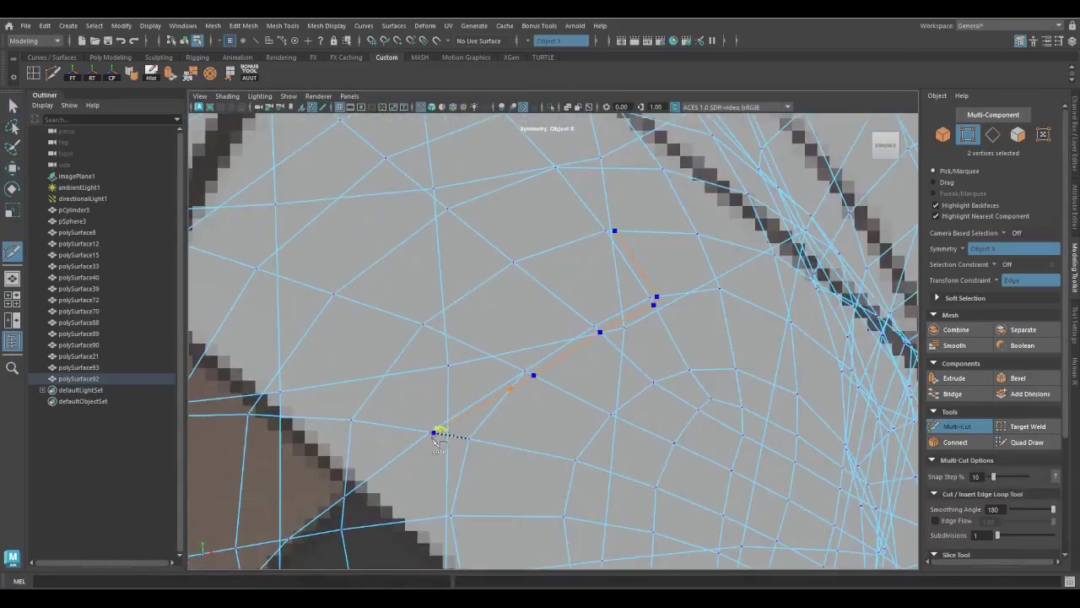
pyautogui.moveTo(579, 262); pyautogui.dragTo(584, 374, button='right')
pyautogui.press('q')
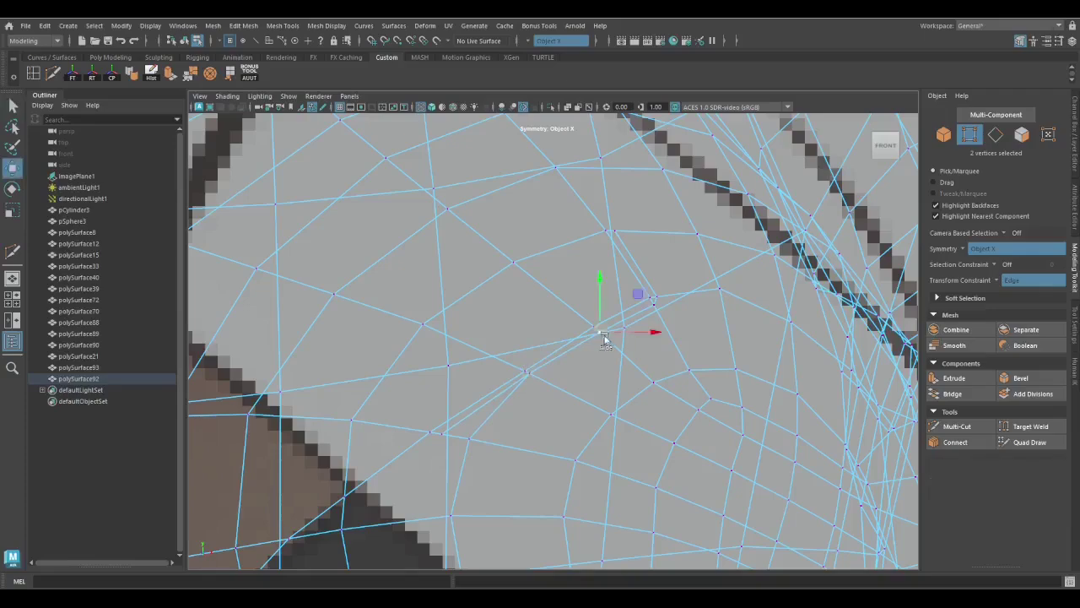
# Slide the second line's vertices on the breasts along their edges so they run parallel to the first line
pyautogui.hotkey('ctrl', 'z')
pyautogui.press('w')
pyautogui.hotkey('ctrl', 'z')
pyautogui.hotkey('ctrl', 'z')
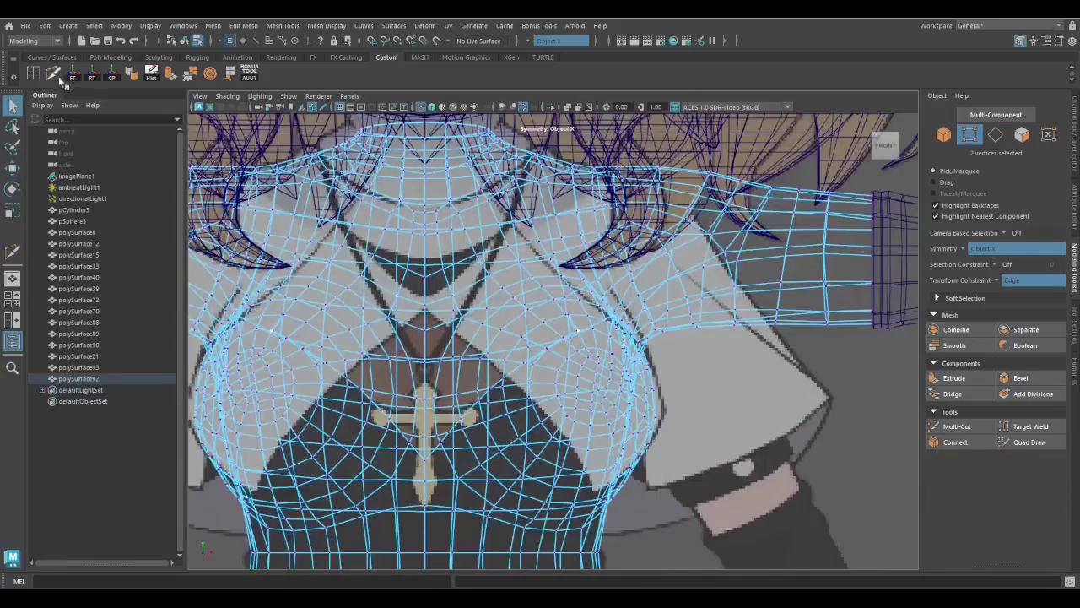
# Continue the second Multi-Cut line down beside the V neckline to the chest's centre line at the cross
pyautogui.hotkey('ctrl', 'z')
pyautogui.hotkey('ctrl', 'z')
pyautogui.hotkey('ctrl', 'z')
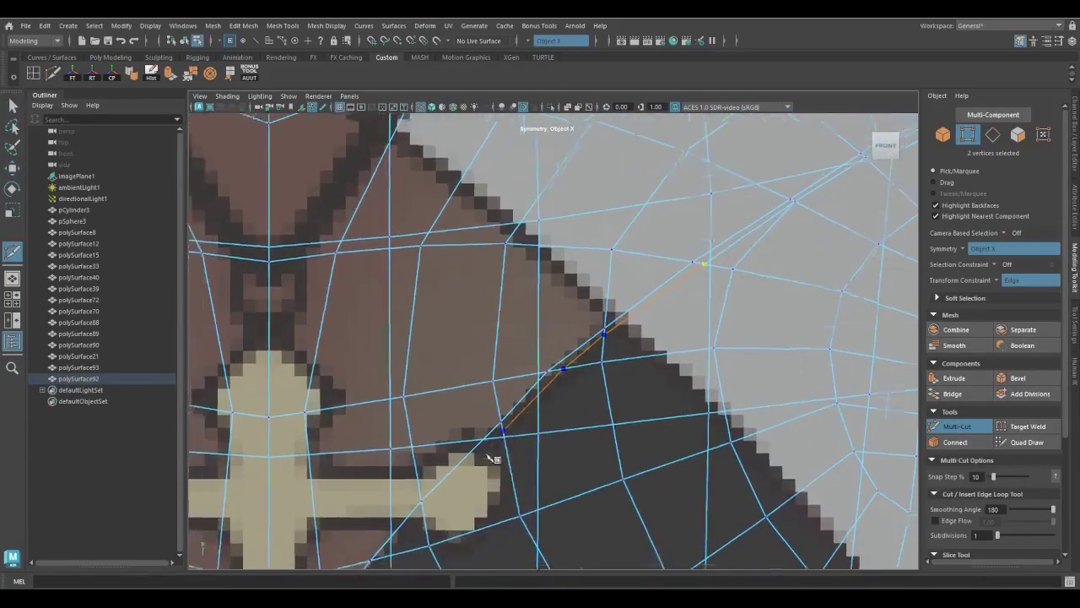
pyautogui.hotkey('ctrl', 'z')
pyautogui.hotkey('ctrl', 'z')
pyautogui.hotkey('ctrl', 'z')
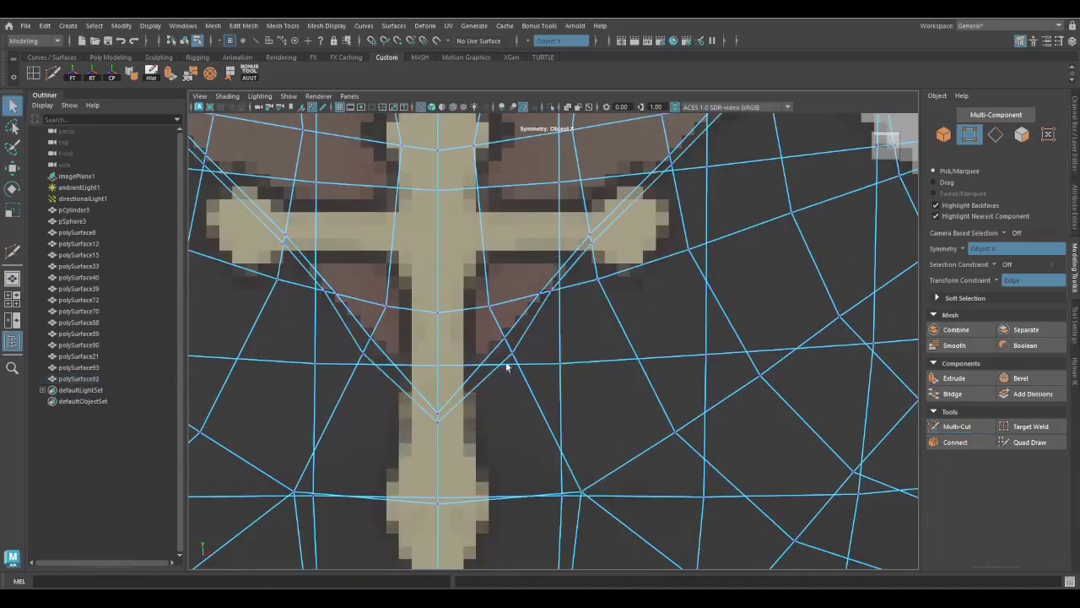
# Slide the mirrored vertices of the double V line near the cross arms to keep the two edges narrowly parallel
pyautogui.hotkey('ctrl', 'z')
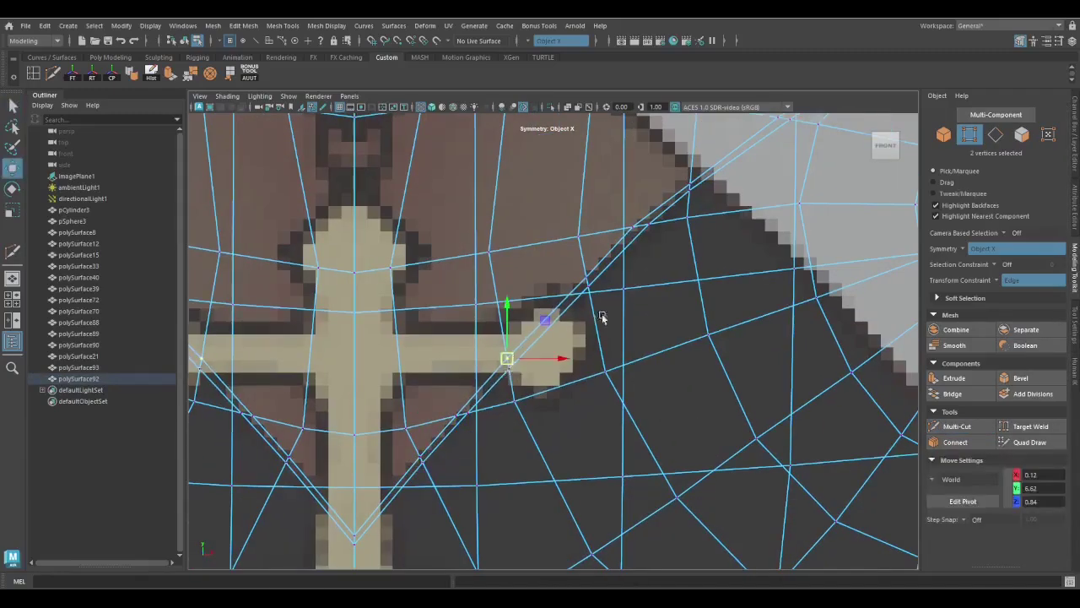
pyautogui.hotkey('ctrl', 'z')
pyautogui.hotkey('ctrl', 'z')
pyautogui.hotkey('ctrl', 'z')
pyautogui.hotkey('ctrl', 'z')
pyautogui.hotkey('ctrl', 'z')
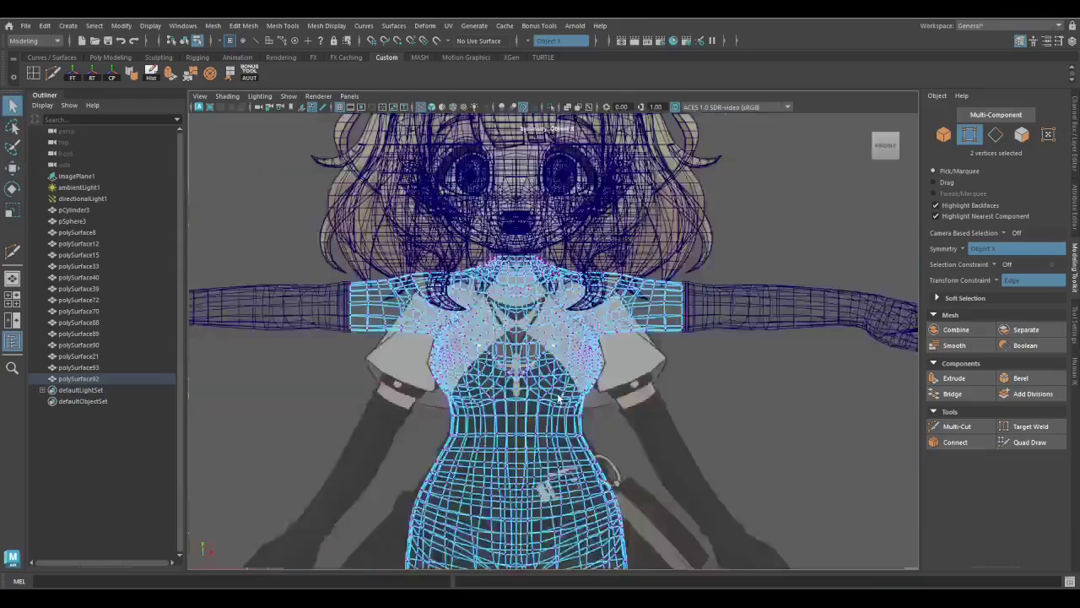
# Bring the nearby loop vertices onto the lower edge of the double V line at the neckline corner and beneath the cross arms
pyautogui.scroll(3, 498, 346)
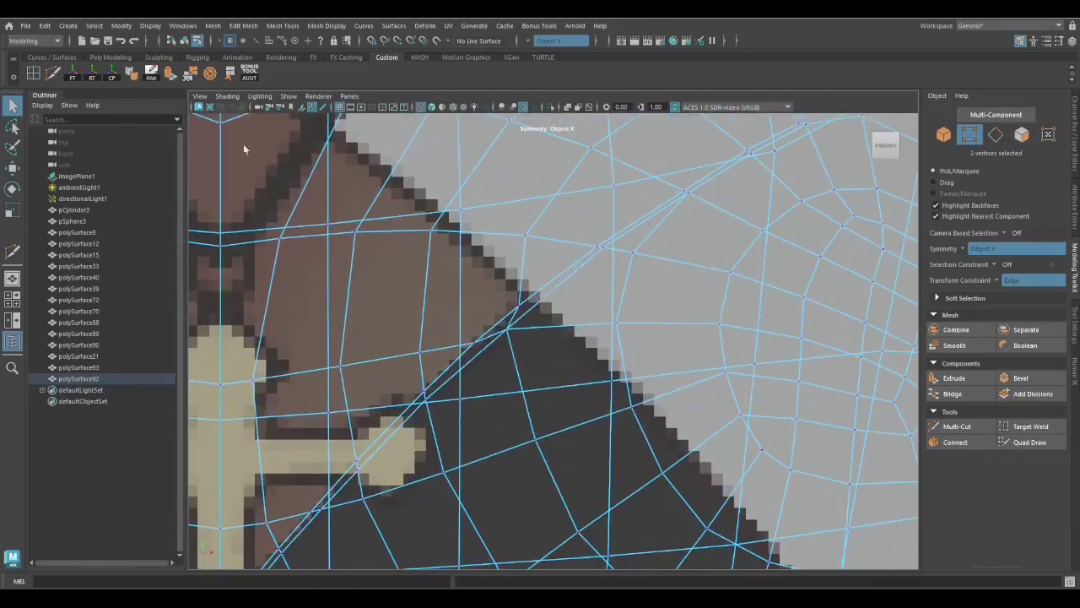
pyautogui.scroll(2, 481, 347)
pyautogui.hotkey('ctrl', 'z')
pyautogui.hotkey('ctrl', 'z')
pyautogui.hotkey('ctrl', 'z')
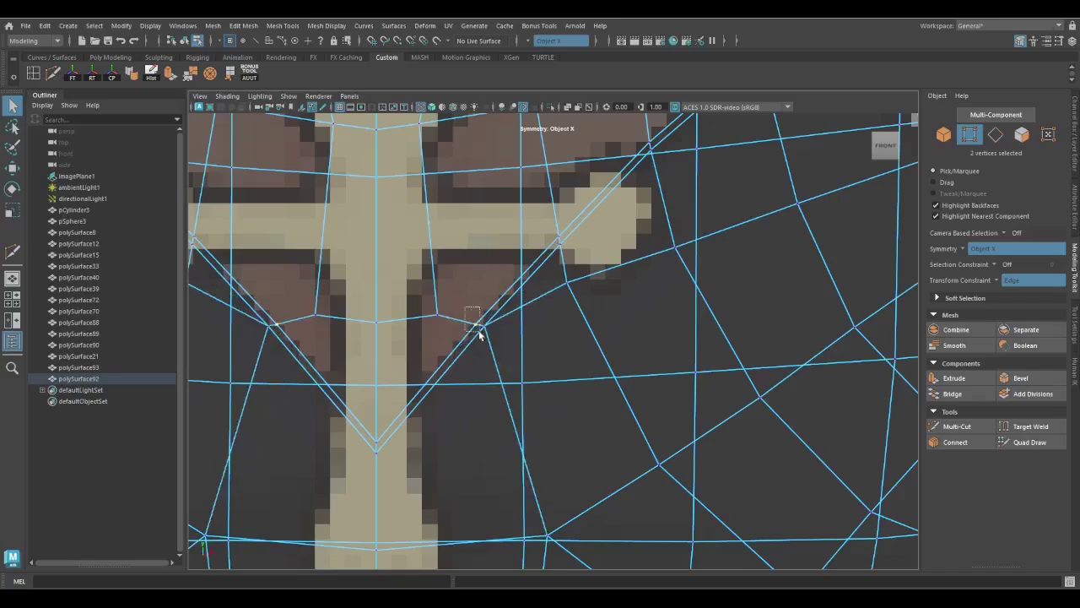
pyautogui.hotkey('ctrl', 'z')
pyautogui.hotkey('ctrl', 'z')
pyautogui.hotkey('ctrl', 'z')
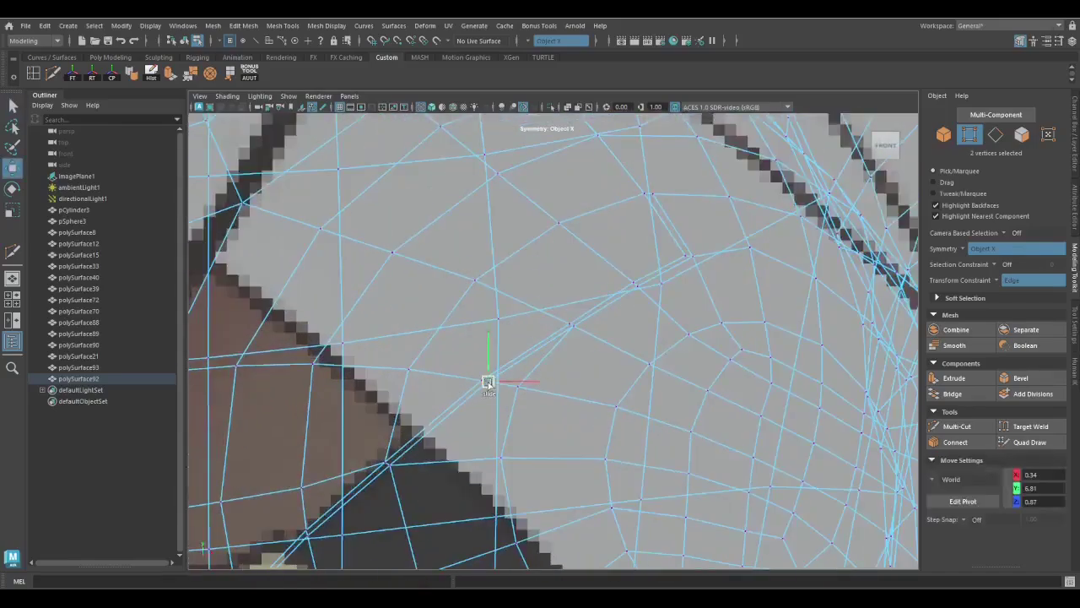
# Slide the mirrored vertices beside the double line on the breasts along their edges for more even spacing
pyautogui.hotkey('ctrl', 'z')
pyautogui.hotkey('ctrl', 'z')
pyautogui.hotkey('ctrl', 'z')
pyautogui.hotkey('ctrl', 'z')
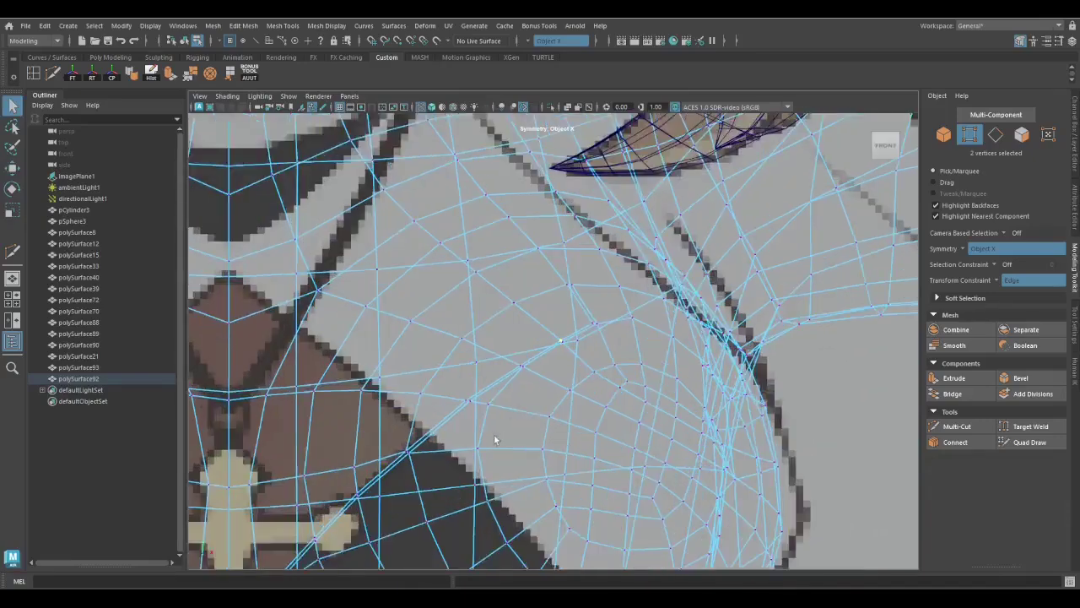
pyautogui.hotkey('ctrl', 'z')
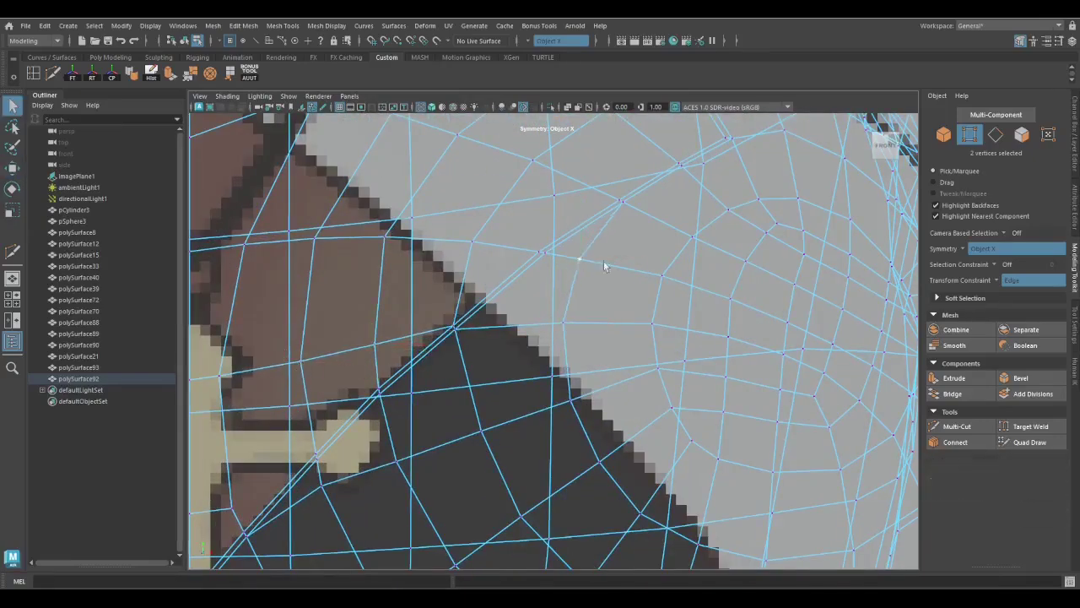
# Adjust the mirrored loop vertices below the cross arms towards the lower edge of the double V line
pyautogui.hotkey('ctrl', 'z')
pyautogui.hotkey('ctrl', 'z')
pyautogui.hotkey('ctrl', 'z')
pyautogui.hotkey('ctrl', 'z')
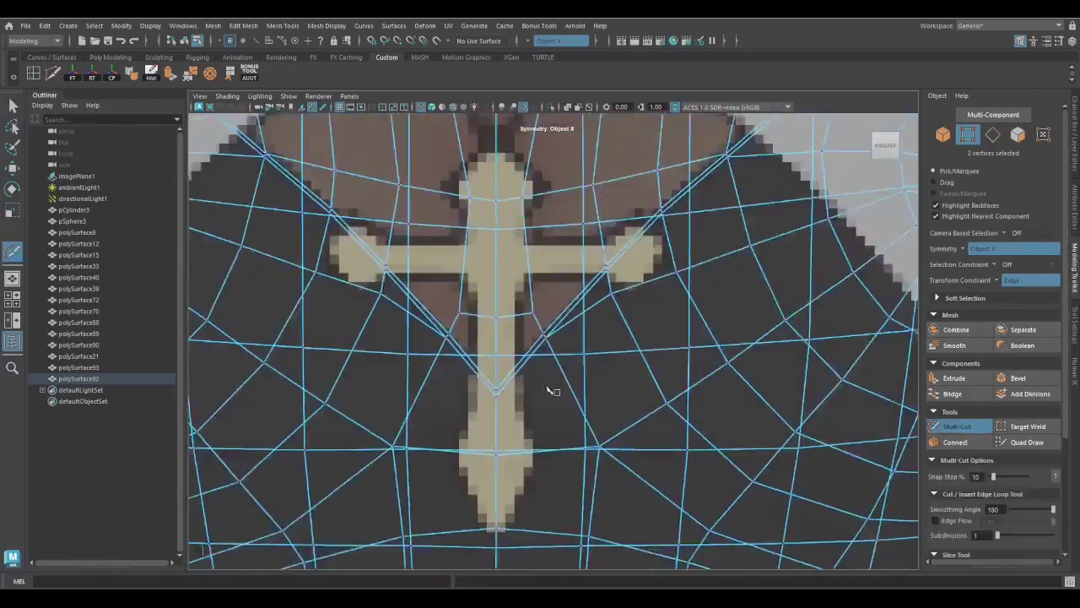
pyautogui.hotkey('ctrl', 'z')
pyautogui.hotkey('ctrl', 'z')
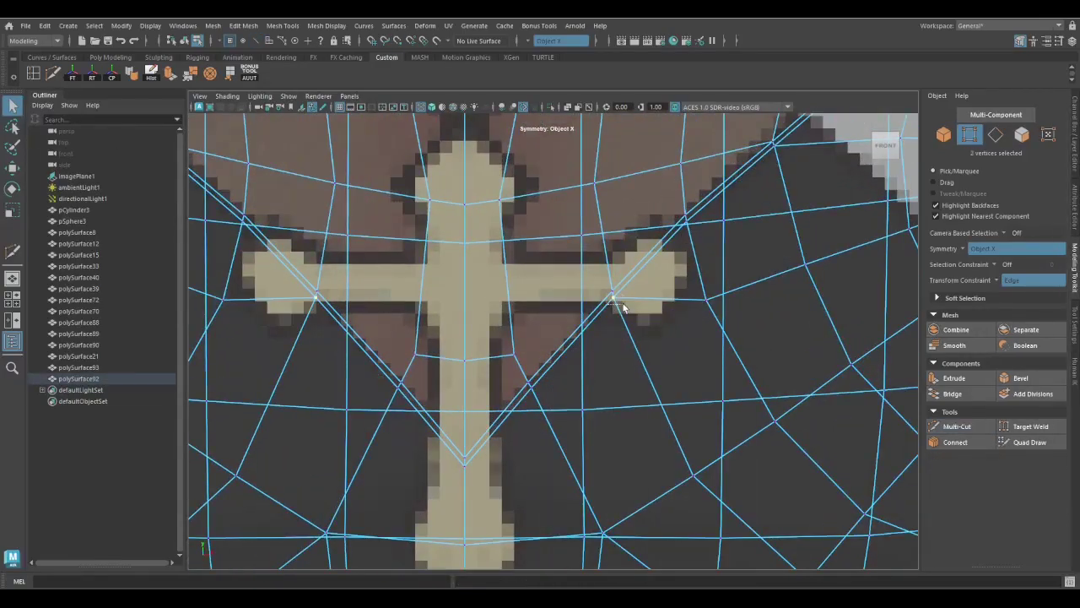
# Undo the recent vertex edits around the tip of the double V line below the cross and restore textured shading
pyautogui.hotkey('ctrl', 'z')
pyautogui.hotkey('ctrl', 'z')
pyautogui.hotkey('ctrl', 'z')
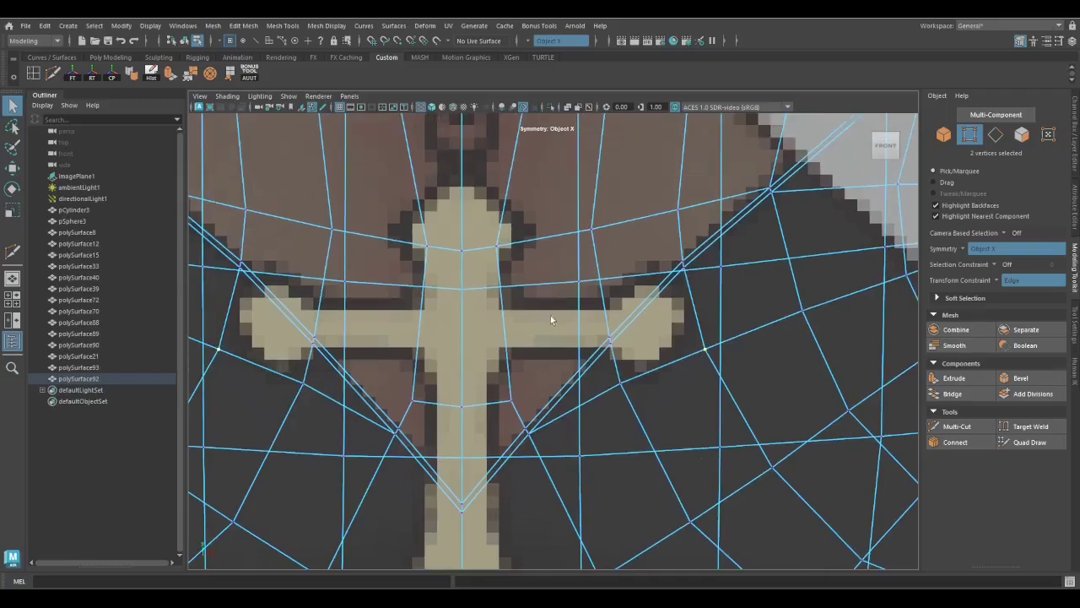
pyautogui.moveTo(515, 411); pyautogui.dragTo(511, 403)
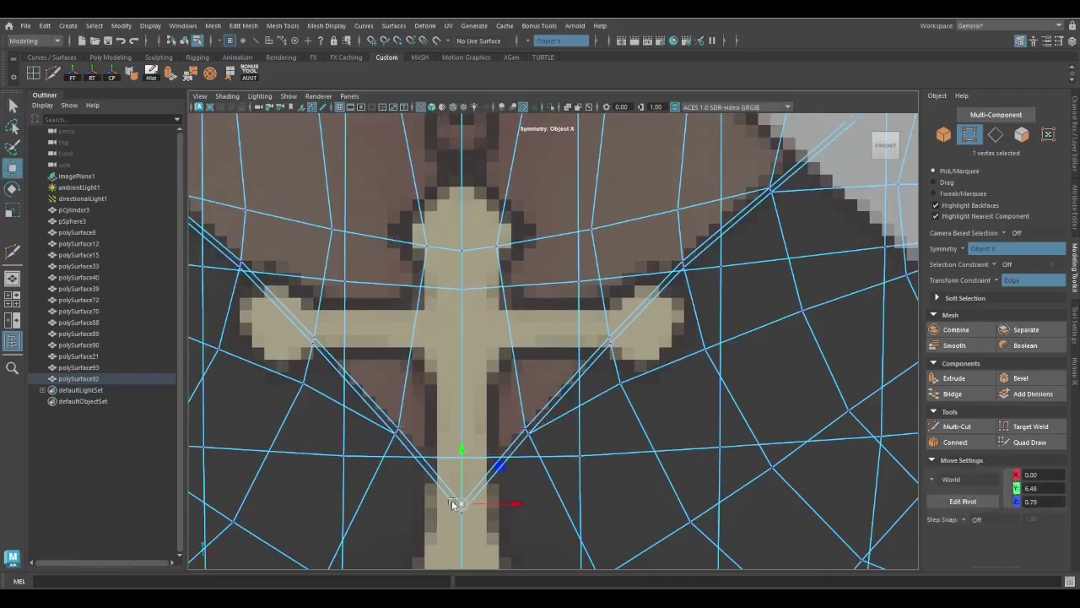
pyautogui.hotkey('ctrl', 'z')
pyautogui.hotkey('ctrl', 'z')
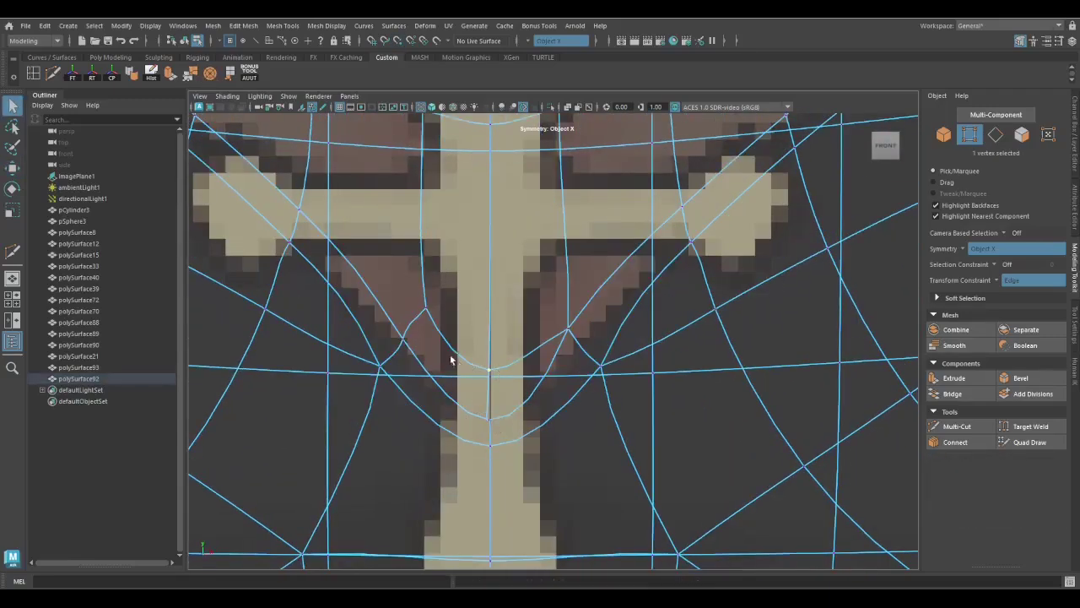
pyautogui.hotkey('ctrl', 'z')
pyautogui.hotkey('ctrl', 'z')
pyautogui.hotkey('ctrl', 'z')
pyautogui.press('6')
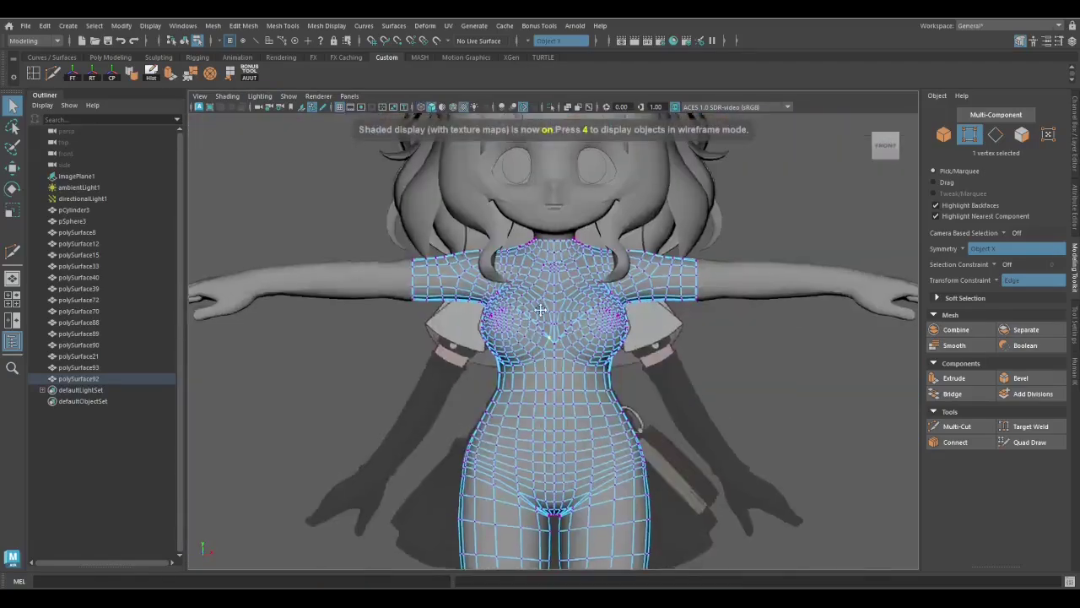
pyautogui.hotkey('ctrl', 'z')
# Cut a mirrored second edge line with Multi-Cut alongside the line running from the breast towards the neck
pyautogui.press('space')
pyautogui.press('space')
pyautogui.hotkey('ctrl', 'shift', 'x')
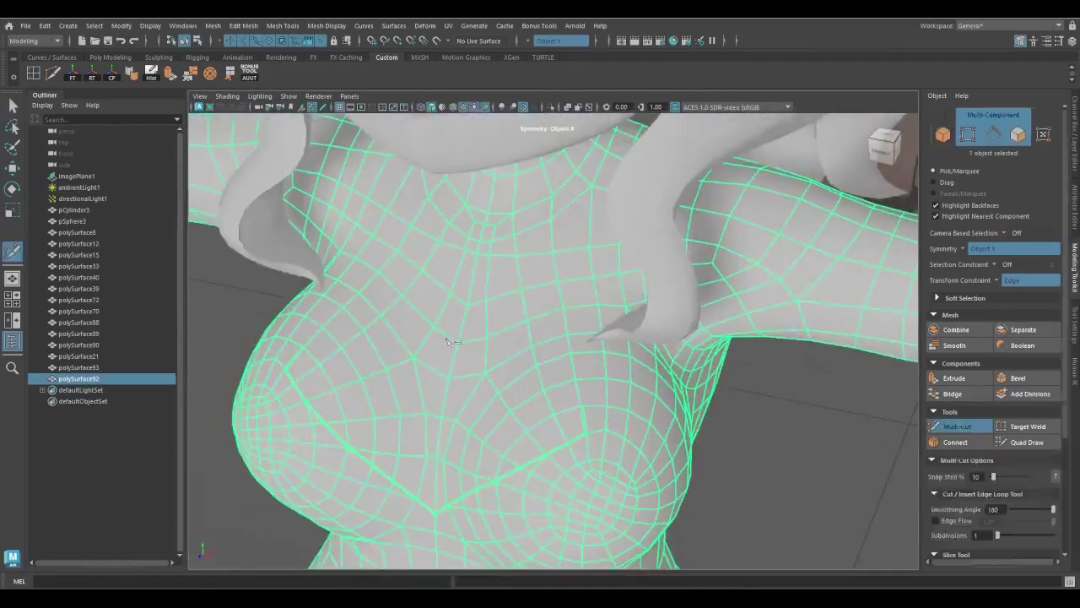
pyautogui.scroll(3, 448, 342)
pyautogui.click(596, 408)
pyautogui.keyDown('alt'); pyautogui.moveTo(574, 265); pyautogui.dragTo(546, 339); pyautogui.keyUp('alt')
# Adjust the mirrored vertices at the upper end of the double side line near the neck
pyautogui.press('q')
pyautogui.click(579, 372)
pyautogui.press('w')
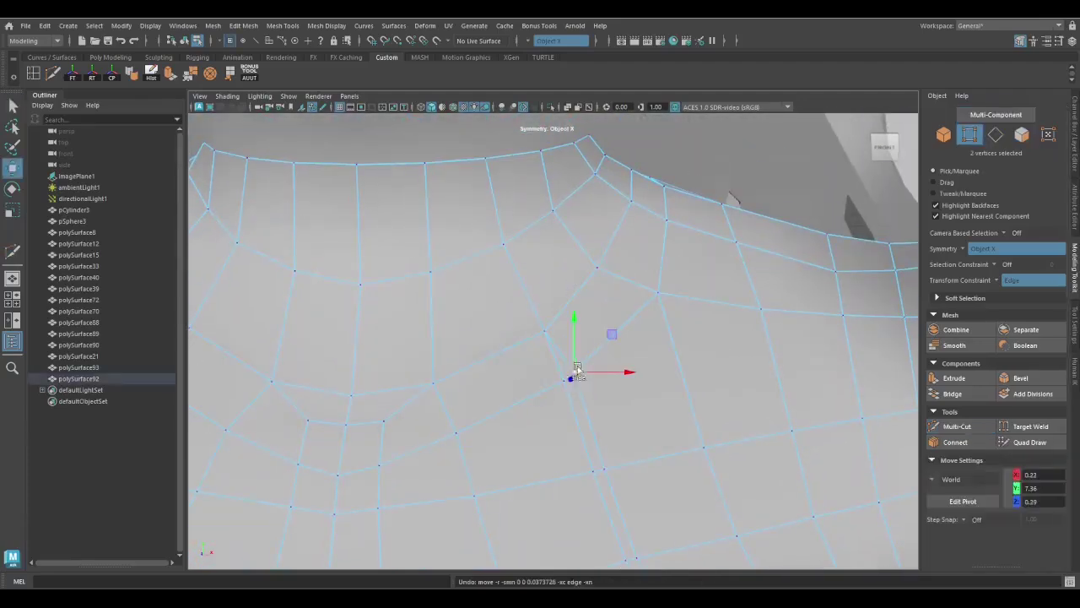
pyautogui.press('q')
pyautogui.keyDown('alt'); pyautogui.moveTo(579, 372); pyautogui.dragTo(612, 353); pyautogui.keyUp('alt')
pyautogui.press('q')
pyautogui.scroll(-3, 508, 371)
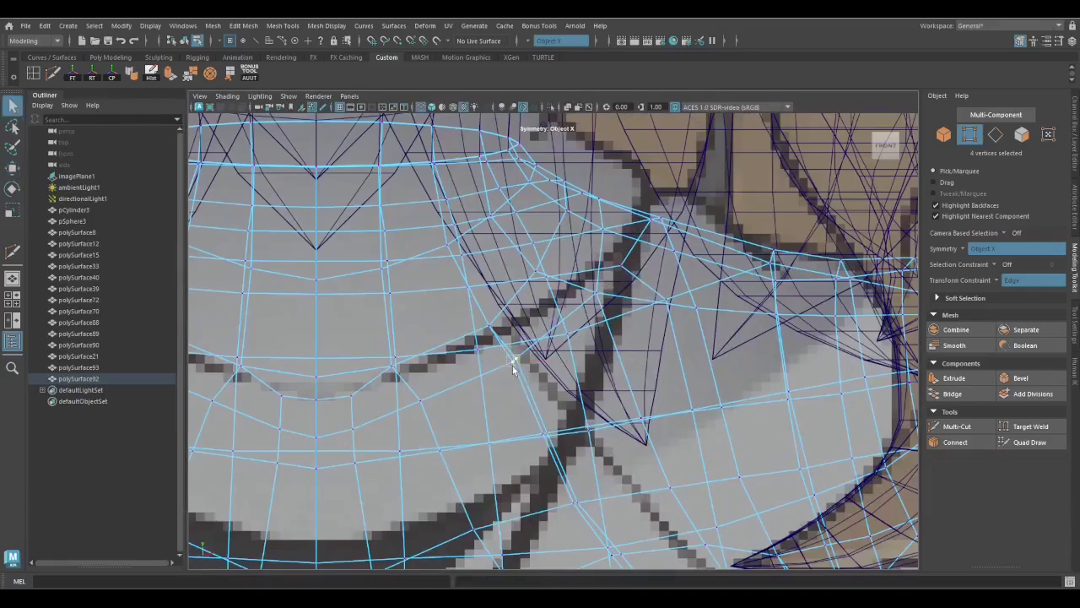
# Slide the mirrored vertices down the double side line along their edges to keep it narrowly parallel as far as the outer V corners
pyautogui.scroll(3, 513, 369)
pyautogui.click(514, 342)
pyautogui.press('w')
pyautogui.keyDown('alt'); pyautogui.moveTo(514, 342); pyautogui.dragTo(601, 366); pyautogui.keyUp('alt')
pyautogui.press('q')
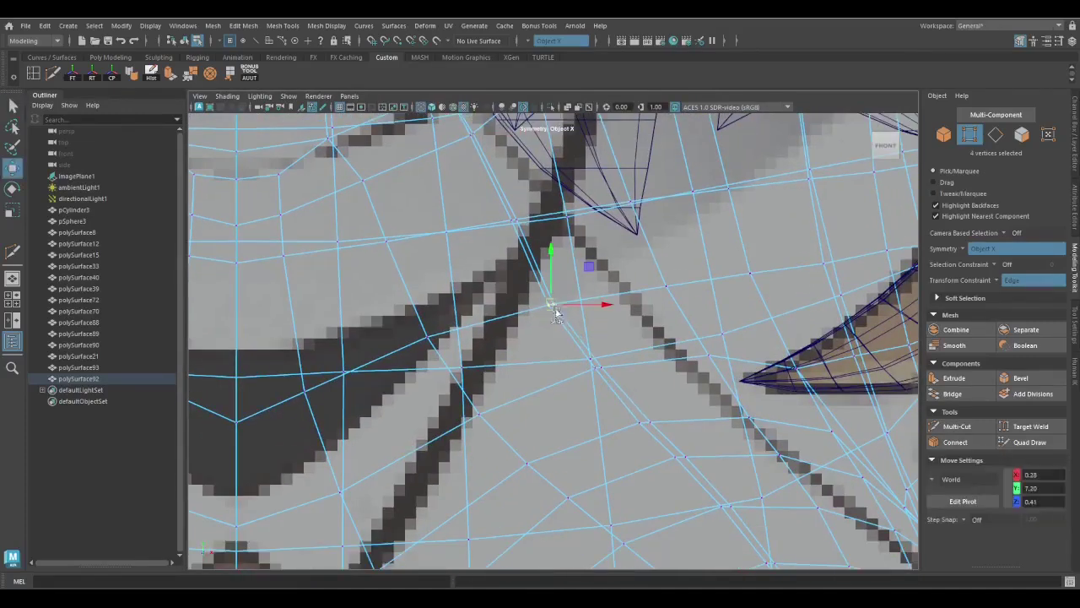
pyautogui.keyDown('alt'); pyautogui.moveTo(561, 304); pyautogui.dragTo(601, 385); pyautogui.keyUp('alt')
pyautogui.press('q')
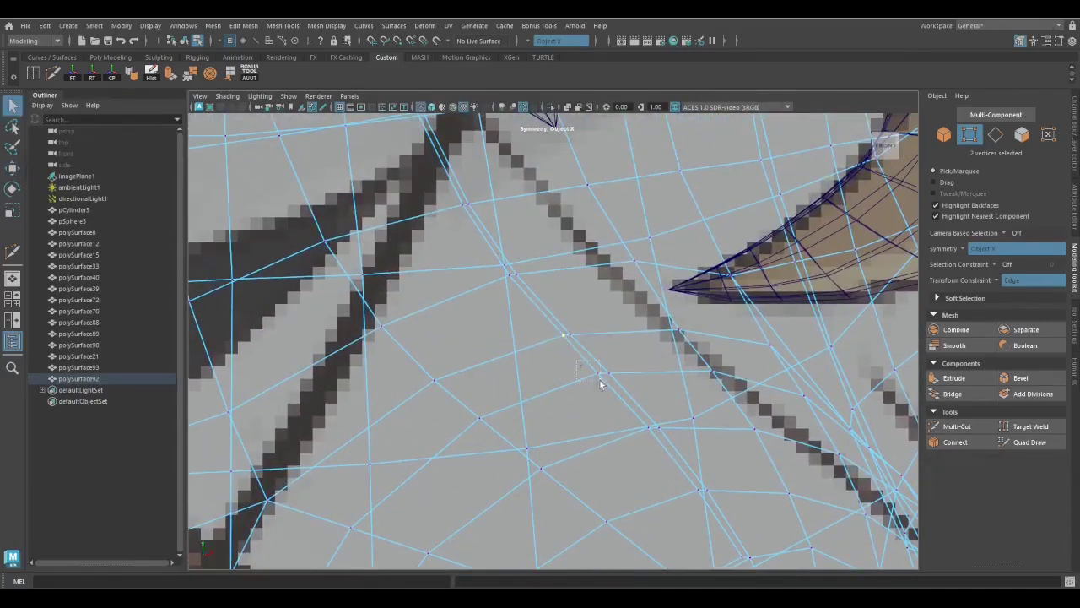
pyautogui.scroll(3, 652, 437)
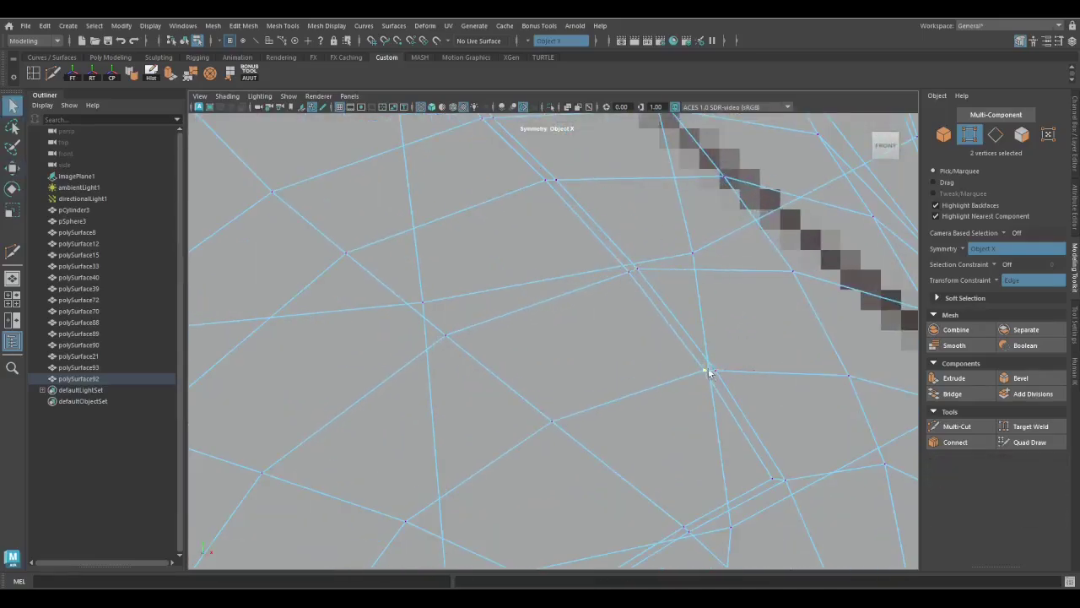
pyautogui.scroll(-5, 713, 371)
pyautogui.scroll(8, 714, 374)
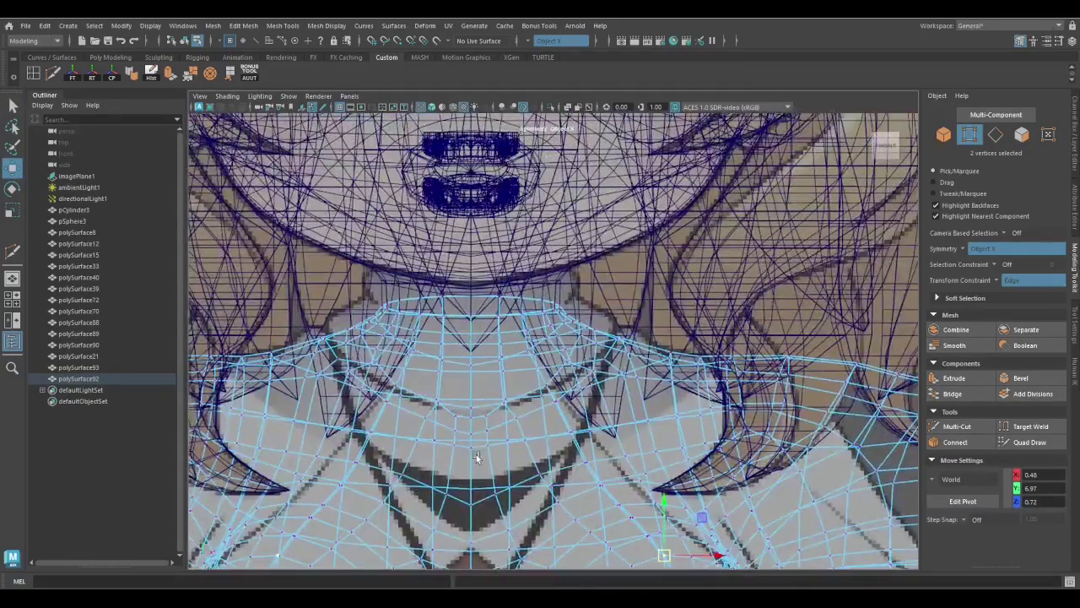
# Extend the double side line up to the neck opening with Multi-Cut
pyautogui.hotkey('ctrl', 'shift', 'x')
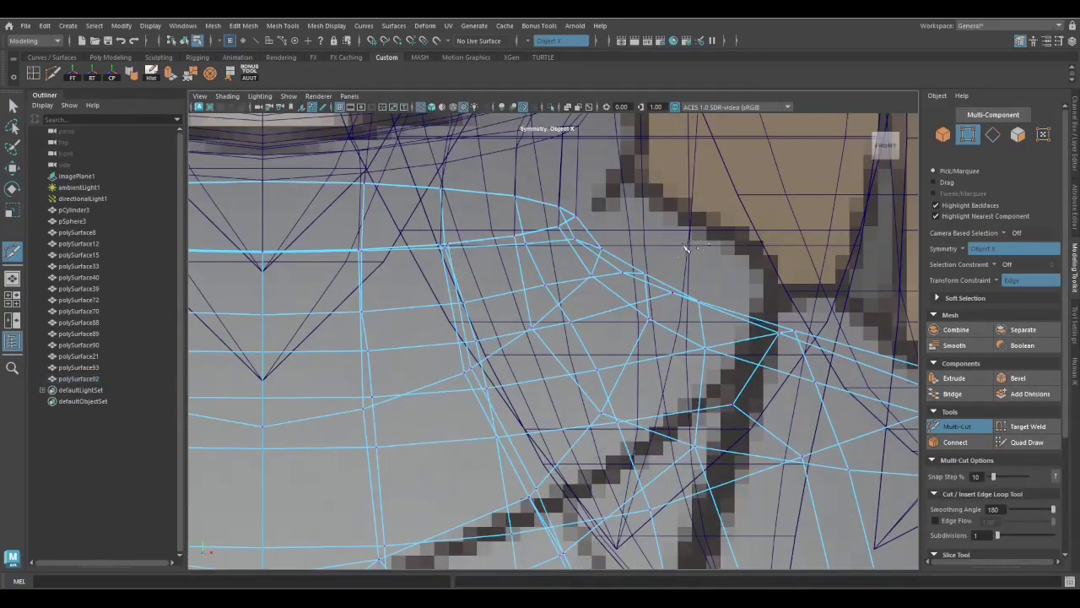
pyautogui.press('q')
pyautogui.keyDown('alt'); pyautogui.moveTo(686, 247); pyautogui.dragTo(545, 383, button='middle'); pyautogui.keyUp('alt')
pyautogui.scroll(-3, 543, 381)
pyautogui.scroll(5, 483, 408)
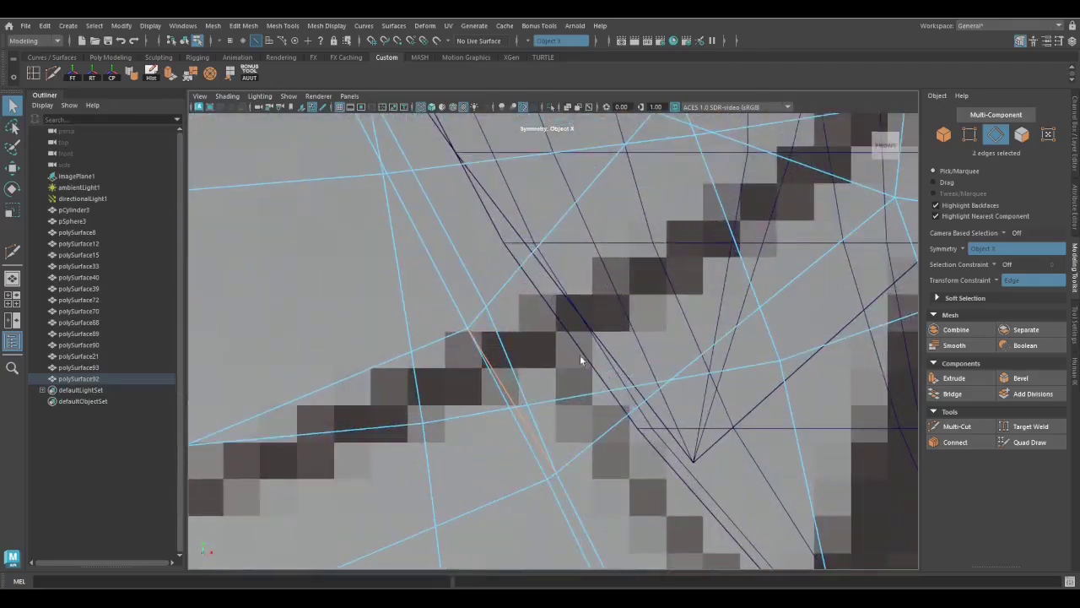
# Slide the mirrored vertices of the double side line just below the neck opening for an even, narrow gap
pyautogui.moveTo(621, 213); pyautogui.dragTo(574, 215, button='right')
pyautogui.click(474, 321)
pyautogui.press('w')
pyautogui.scroll(3, 553, 475)
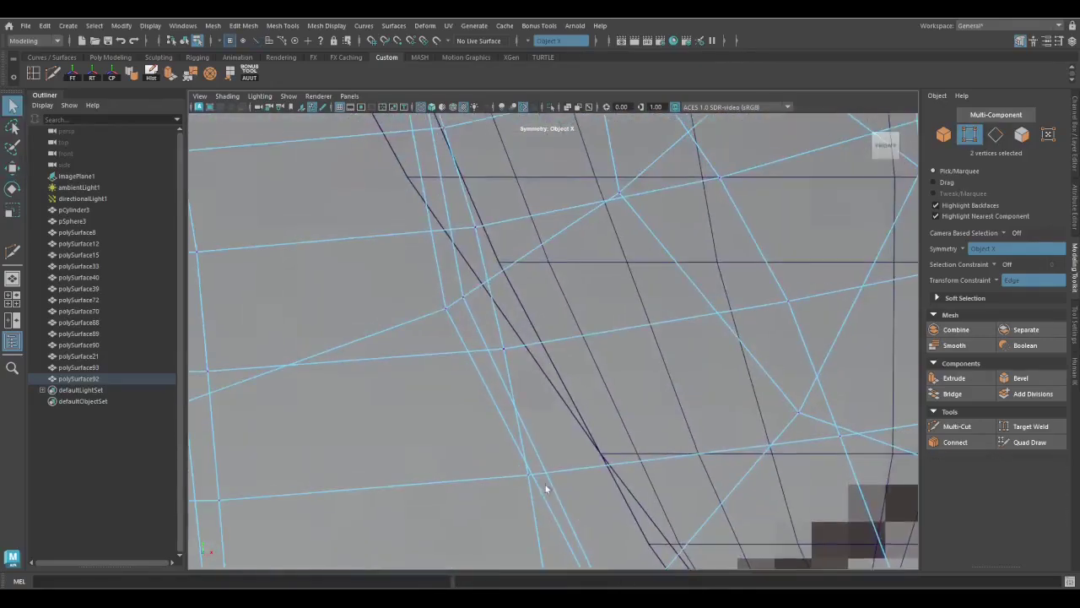
pyautogui.press('w')
pyautogui.keyDown('alt'); pyautogui.moveTo(464, 330); pyautogui.dragTo(436, 322, button='middle'); pyautogui.keyUp('alt')
pyautogui.press('5')
pyautogui.scroll(-5, 436, 321)
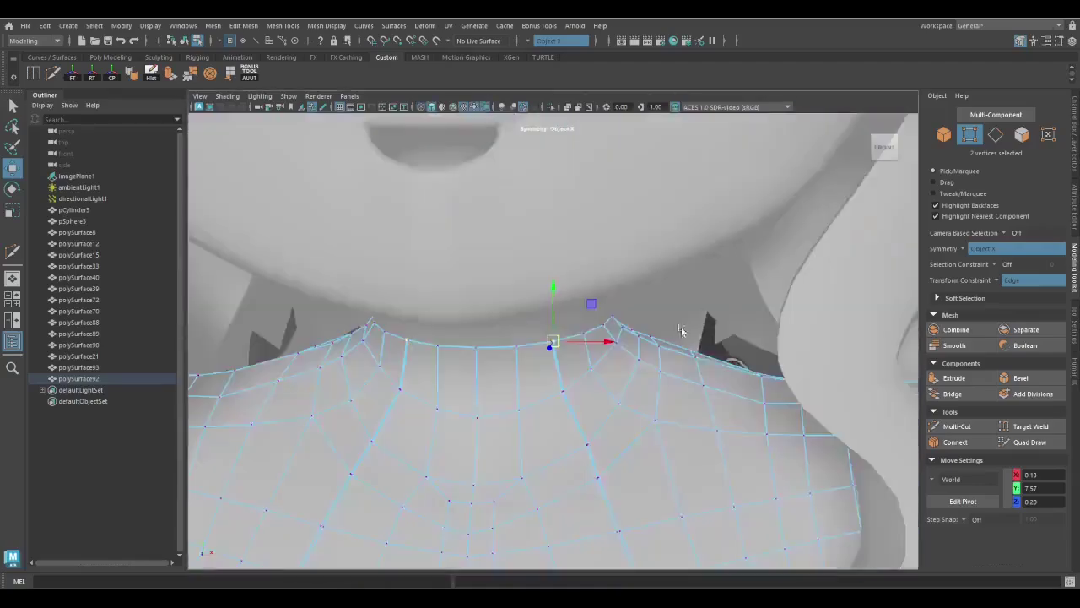
pyautogui.scroll(5, 622, 393)
pyautogui.click(618, 395)
pyautogui.scroll(-5, 591, 406)
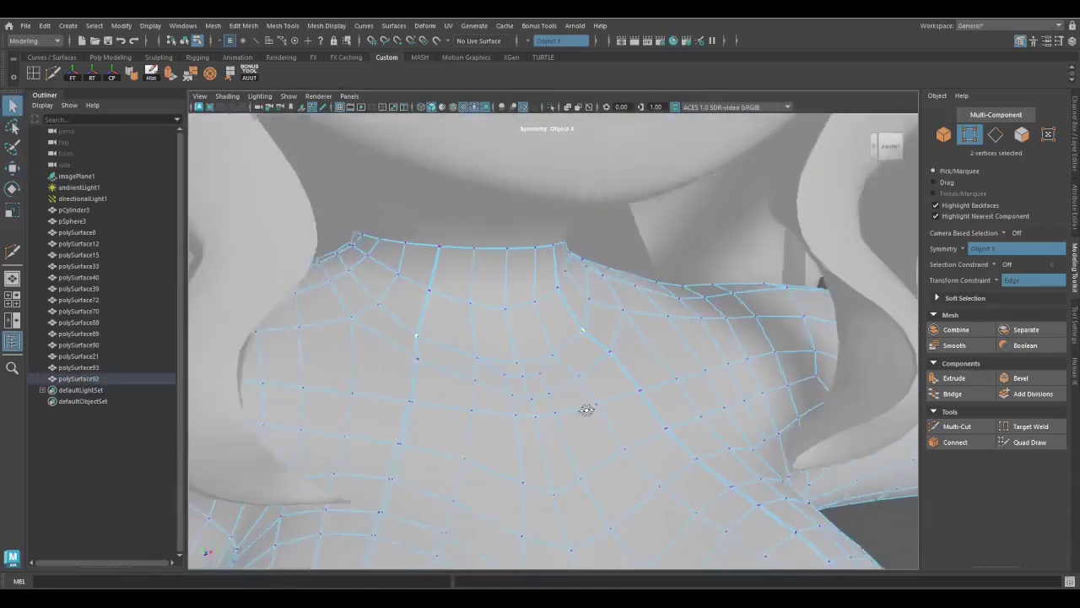
# Cut a mirrored double V line across the upper chest between the two side lines with Multi-Cut
pyautogui.press('4')
pyautogui.scroll(3, 513, 323)
pyautogui.press('q')
pyautogui.press('F10')
pyautogui.scroll(1, 568, 200)
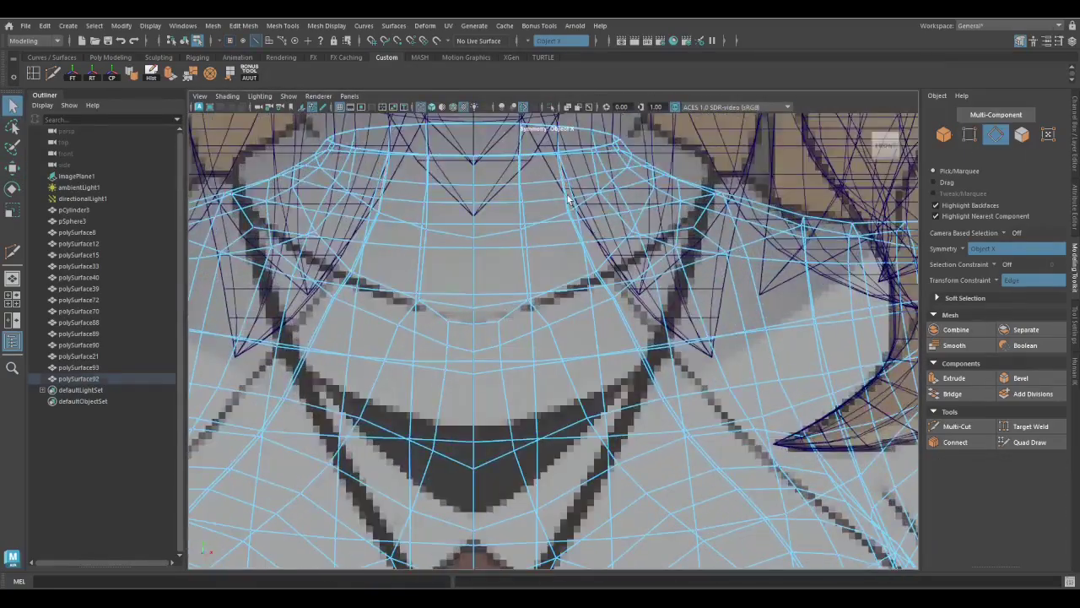
pyautogui.scroll(-3, 502, 413)
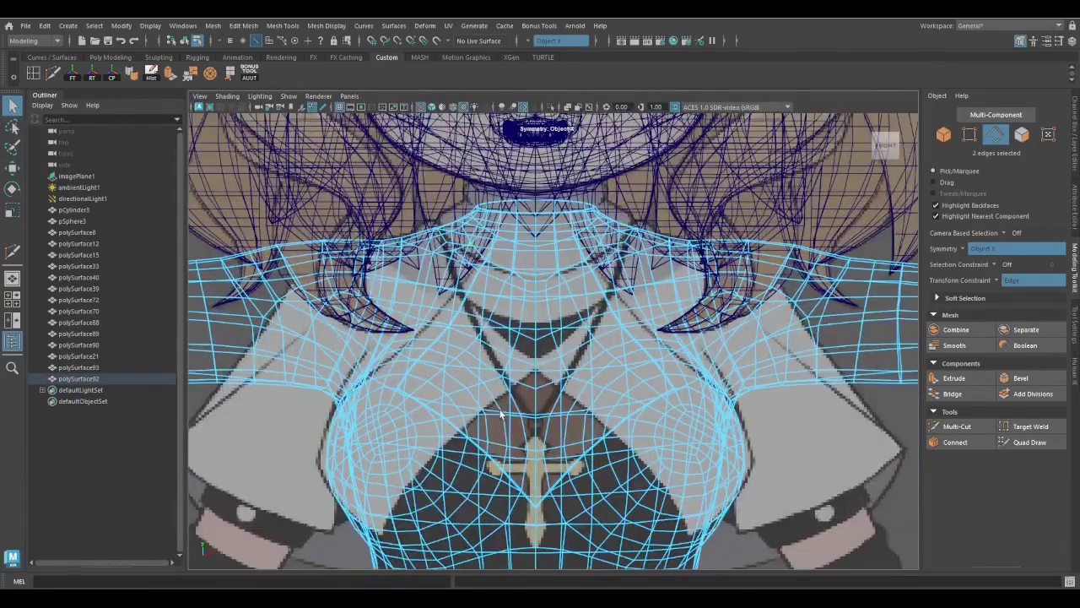
pyautogui.scroll(4, 501, 414)
pyautogui.keyDown('shift'); pyautogui.moveTo(506, 404); pyautogui.dragTo(508, 400, button='right'); pyautogui.keyUp('shift')
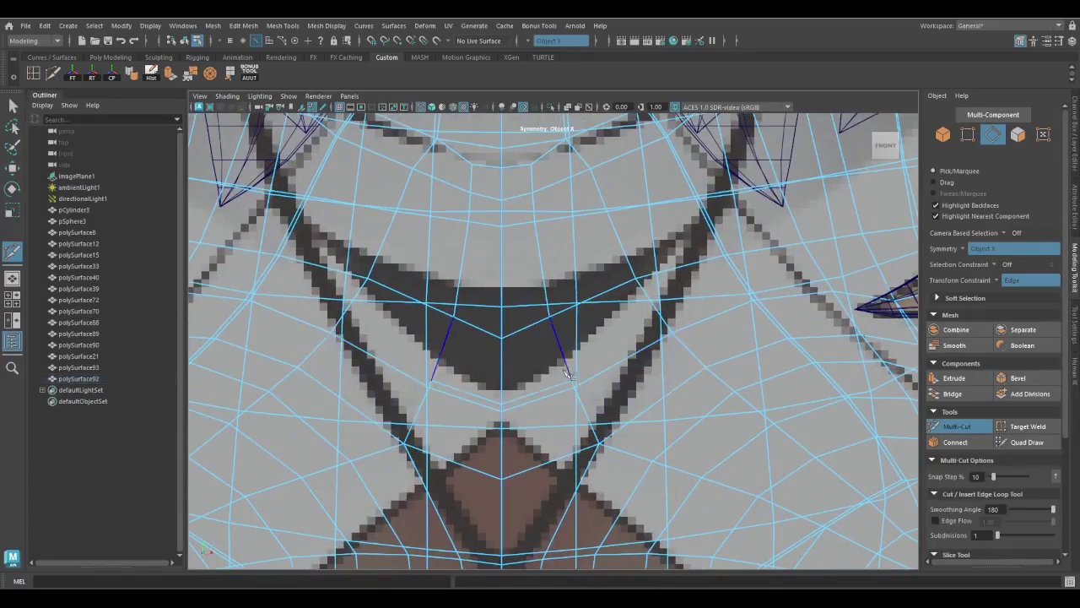
pyautogui.scroll(6, 507, 434)
pyautogui.click(588, 360)
# Remove the surplus second edge line between the upper V's outer corners and the neck, and adjust the upper V's vertices
pyautogui.moveTo(589, 361); pyautogui.dragTo(559, 272, button='right')
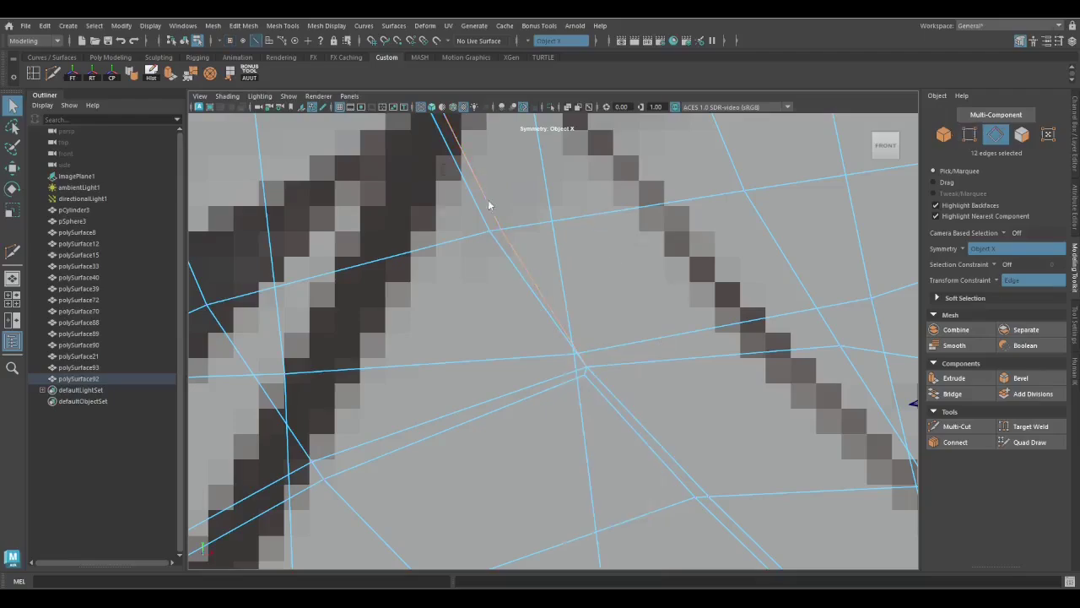
pyautogui.scroll(-10, 489, 206)
pyautogui.scroll(10, 608, 257)
pyautogui.press('F9')
pyautogui.keyDown('alt'); pyautogui.moveTo(685, 335); pyautogui.dragTo(360, 385, button='middle'); pyautogui.keyUp('alt')
pyautogui.press('w')
pyautogui.scroll(-10, 373, 374)
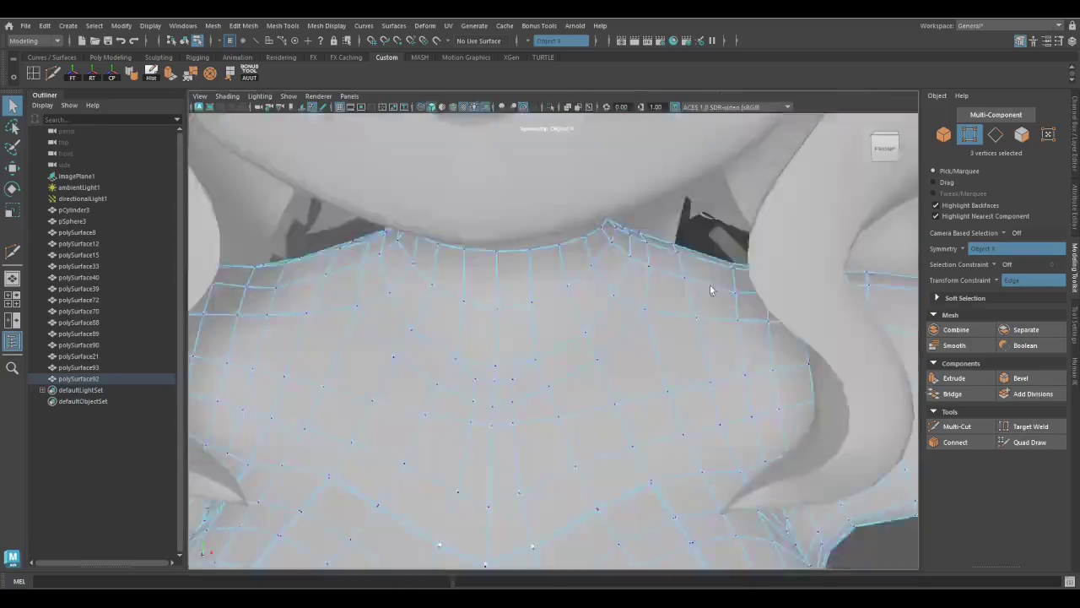
# Isolate the body mesh, turn off the edge transform constraint and move the mirrored edges near the upper V in depth
pyautogui.keyDown('alt'); pyautogui.moveTo(506, 337); pyautogui.dragTo(620, 270); pyautogui.keyUp('alt')
pyautogui.moveTo(619, 270); pyautogui.dragTo(707, 230, button='right')
pyautogui.press('F9')
pyautogui.scroll(10, 634, 429)
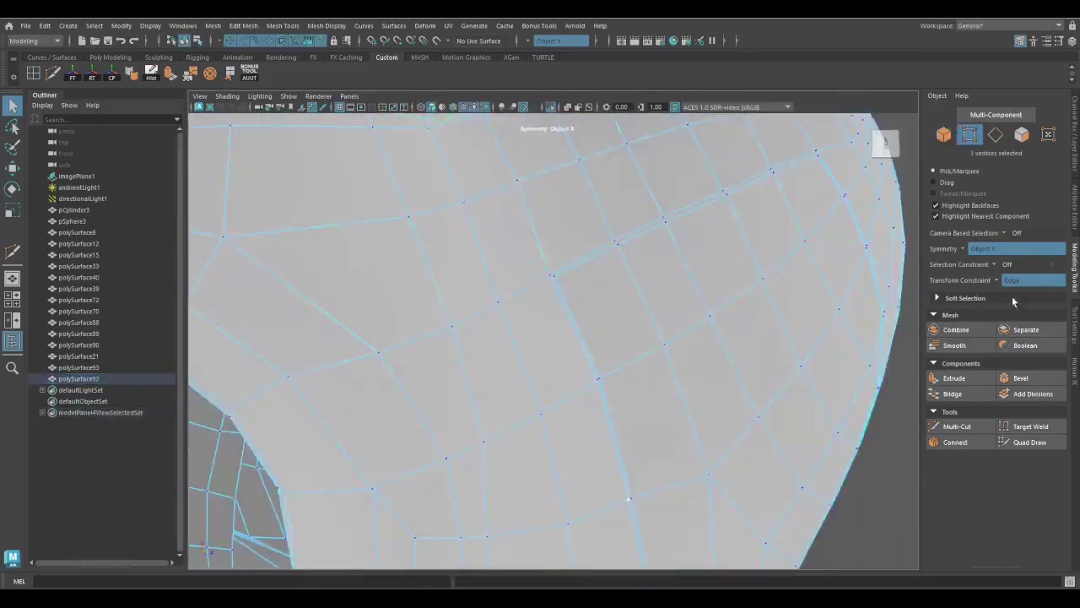
pyautogui.keyDown('alt'); pyautogui.moveTo(590, 318); pyautogui.dragTo(602, 151); pyautogui.keyUp('alt')
pyautogui.press('F10')
pyautogui.keyDown('alt'); pyautogui.moveTo(422, 356); pyautogui.dragTo(590, 212); pyautogui.keyUp('alt')
pyautogui.press('w')
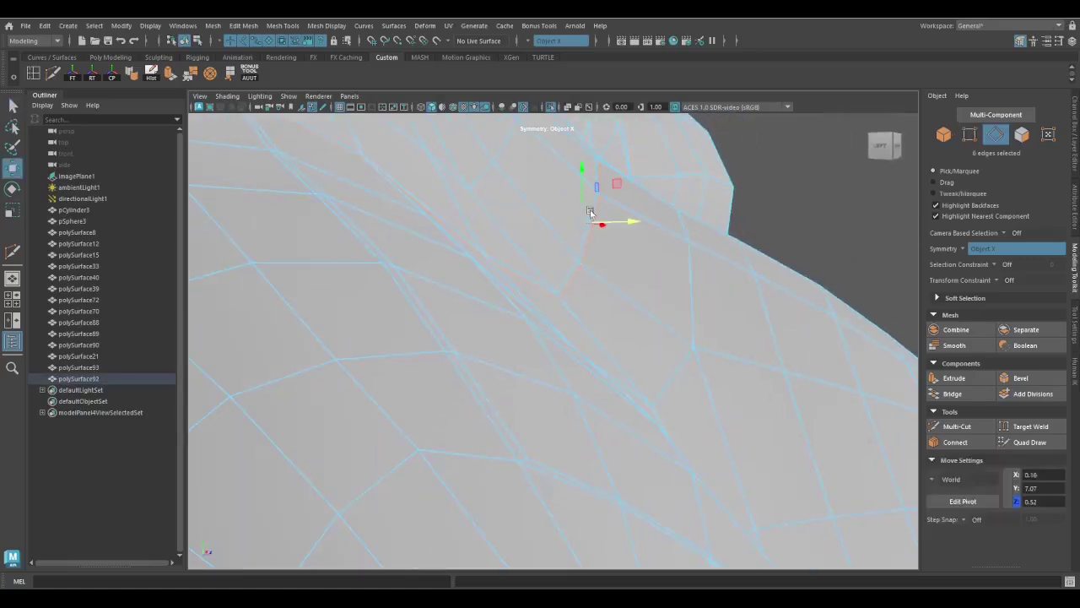
# Reposition further mirrored edges along the V outline to smooth the chest's curvature
pyautogui.press('w')
pyautogui.keyDown('alt'); pyautogui.moveTo(565, 273); pyautogui.dragTo(587, 297); pyautogui.keyUp('alt')
pyautogui.moveTo(653, 366)
pyautogui.keyDown('alt'); pyautogui.mouseDown()
pyautogui.moveTo(567, 302)
pyautogui.moveTo(774, 453)
pyautogui.moveTo(668, 269)
pyautogui.moveTo(605, 298)
pyautogui.moveTo(585, 410)
pyautogui.moveTo(646, 340)
pyautogui.moveTo(648, 320)
pyautogui.moveTo(642, 353)
pyautogui.mouseUp(); pyautogui.keyUp('alt')
pyautogui.press('q')
pyautogui.keyDown('alt'); pyautogui.moveTo(477, 366); pyautogui.dragTo(740, 363); pyautogui.keyUp('alt')
pyautogui.press('w')
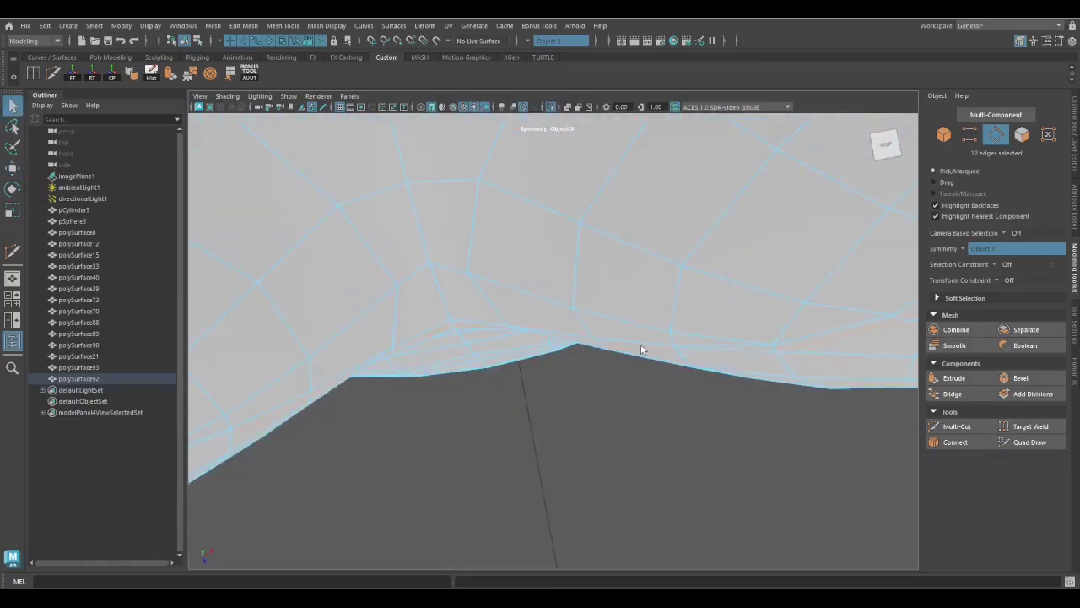
pyautogui.keyDown('alt'); pyautogui.moveTo(641, 348); pyautogui.dragTo(557, 362); pyautogui.keyUp('alt')
pyautogui.press('w')
# Adjust the mirrored vertices on the lower V's double line across the breasts so both edges stay parallel
pyautogui.press('F9')
pyautogui.press('q')
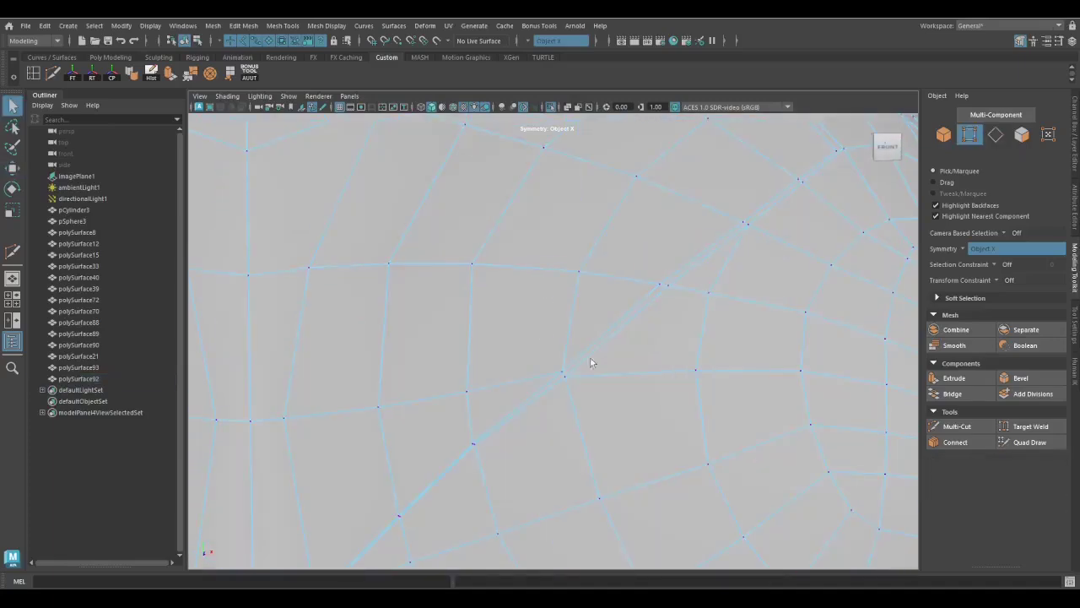
pyautogui.click(591, 363)
pyautogui.press('f')
pyautogui.scroll(5, 603, 327)
pyautogui.press('w')
pyautogui.keyDown('alt'); pyautogui.moveTo(603, 327); pyautogui.dragTo(546, 401); pyautogui.keyUp('alt')
pyautogui.press('q')
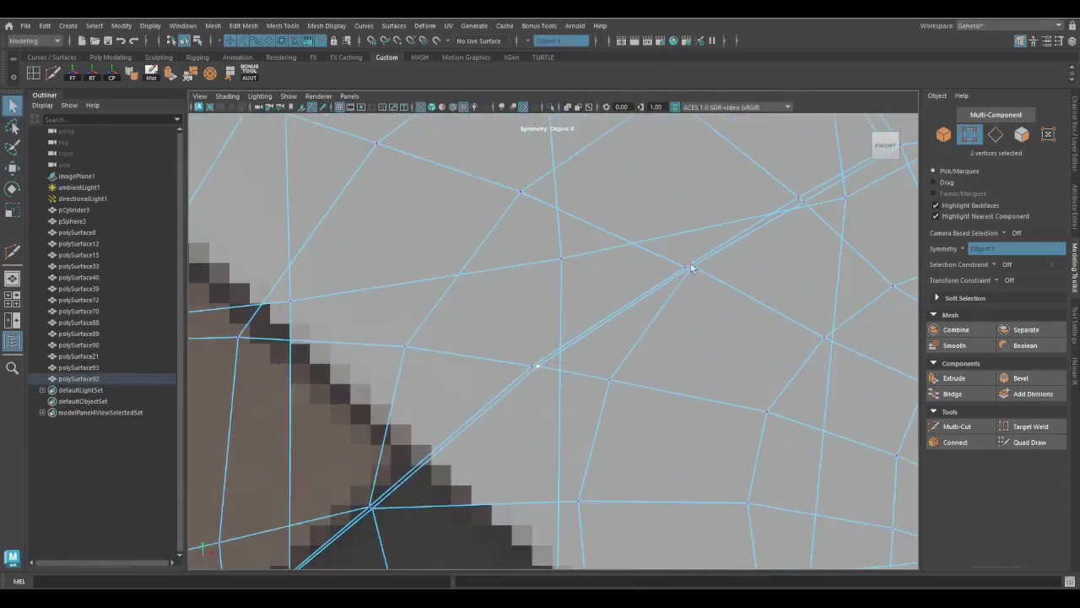
# Set the transform constraint back to Edge and slide the mirrored vertices on the front of the breasts
pyautogui.press('w')
pyautogui.scroll(-10, 599, 355)
pyautogui.press('q')
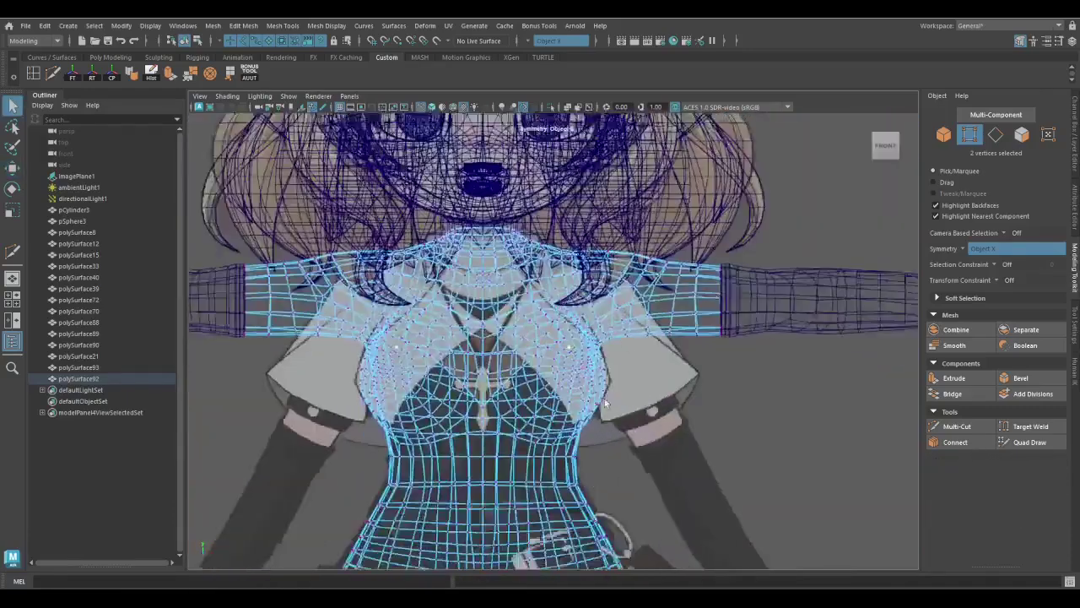
pyautogui.press('f')
pyautogui.keyDown('alt'); pyautogui.moveTo(699, 385); pyautogui.dragTo(627, 435); pyautogui.keyUp('alt')
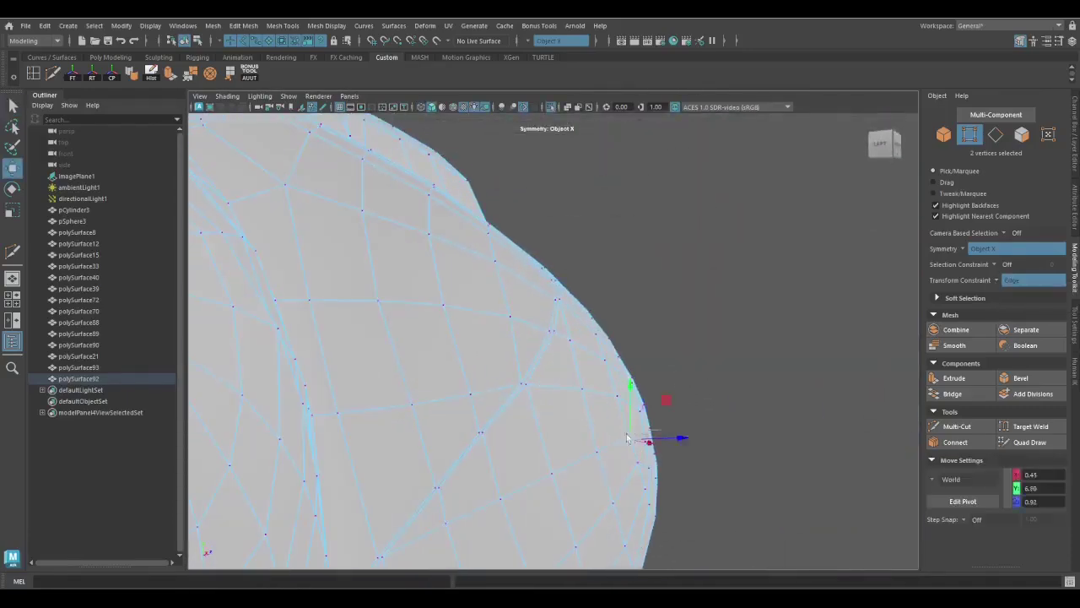
pyautogui.scroll(-5, 627, 438)
pyautogui.keyDown('alt'); pyautogui.moveTo(630, 492); pyautogui.dragTo(523, 452); pyautogui.keyUp('alt')
pyautogui.press('q')
# Extract the chest faces enclosed by the double V outline as a separate mesh and leave the isolated view
pyautogui.press('F11')
pyautogui.click(519, 448)
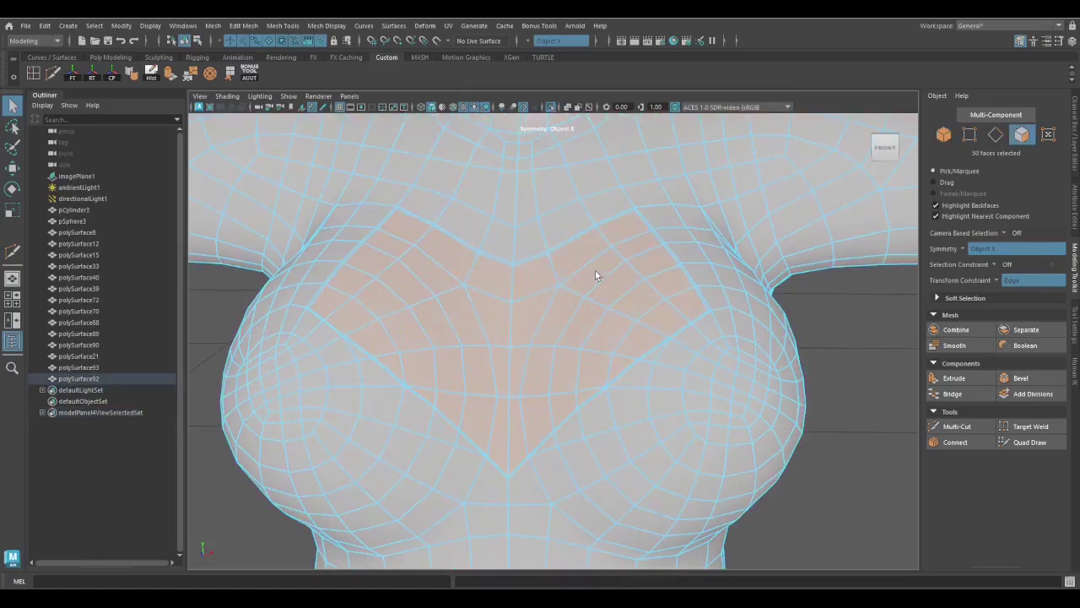
pyautogui.scroll(-3, 595, 275)
pyautogui.hotkey('ctrl', '1')
pyautogui.press('F8')
pyautogui.scroll(2, 526, 453)
pyautogui.scroll(-2, 482, 414)
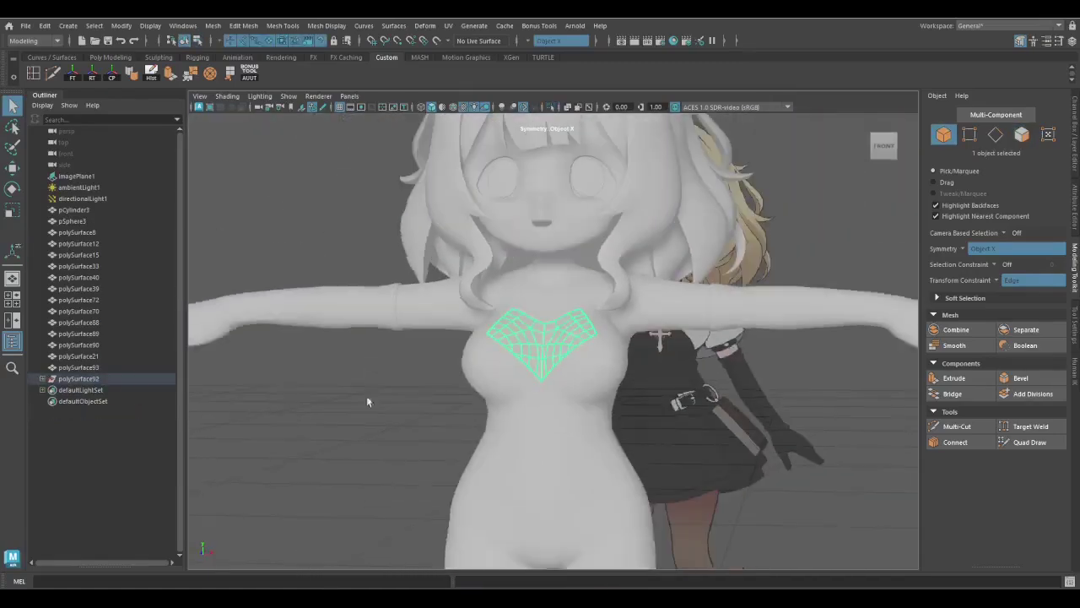
pyautogui.click(763, 319)
# Move the two separated meshes out of the polySurface92 group and select the body mesh
pyautogui.scroll(-4, 762, 319)
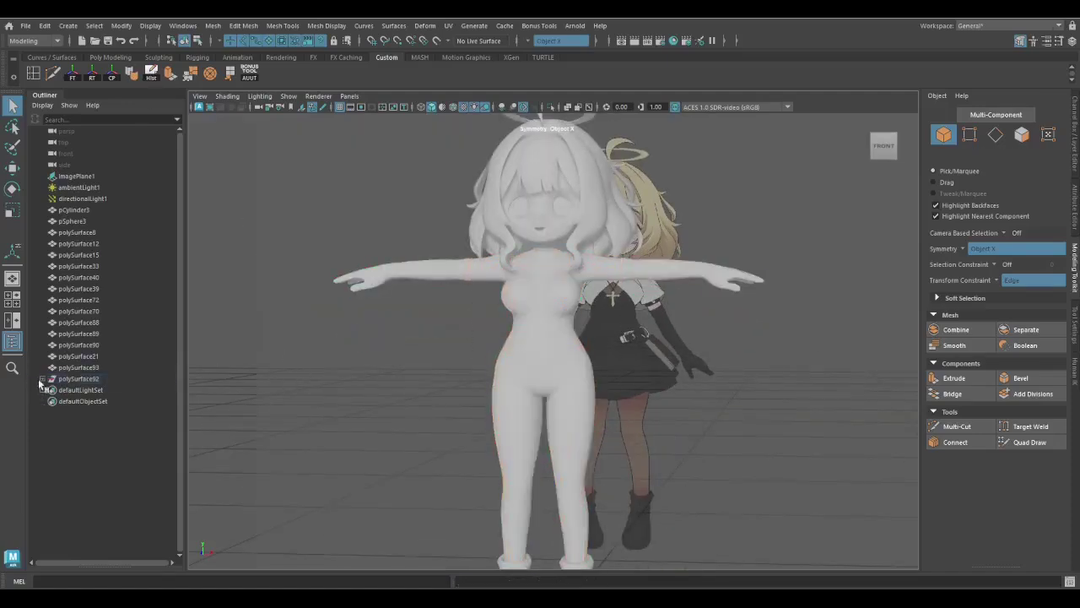
pyautogui.click(41, 379)
pyautogui.moveTo(84, 401); pyautogui.dragTo(81, 393)
pyautogui.scroll(3, 495, 531)
pyautogui.click(507, 410)
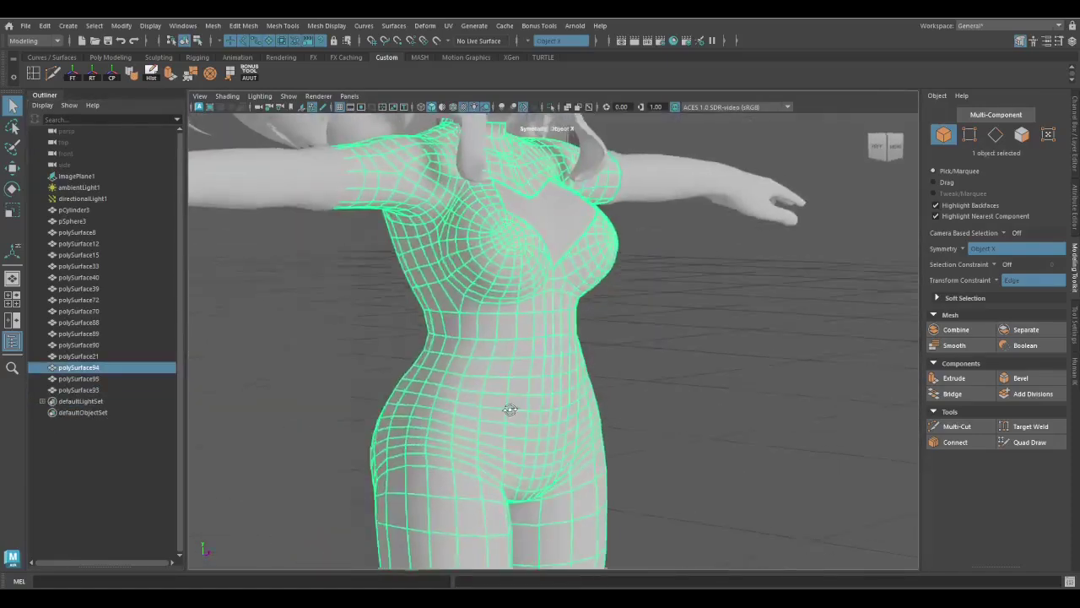
# Insert an edge loop around the waist at belt height, adjust its position and turn symmetry off
pyautogui.scroll(-3, 494, 526)
pyautogui.press('F10')
pyautogui.scroll(4, 400, 373)
pyautogui.press('r')
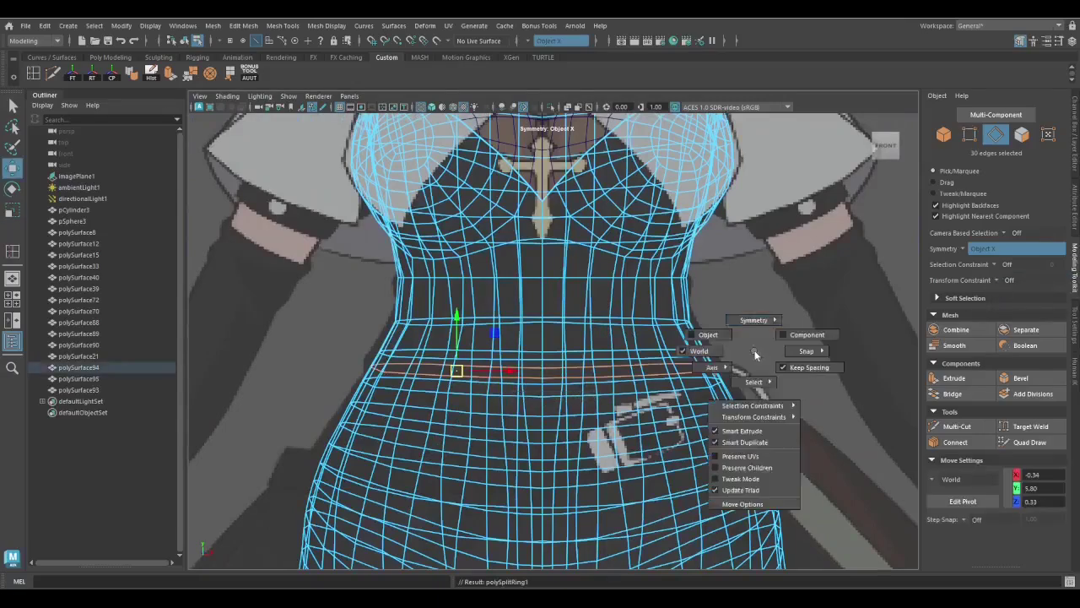
pyautogui.press('q')
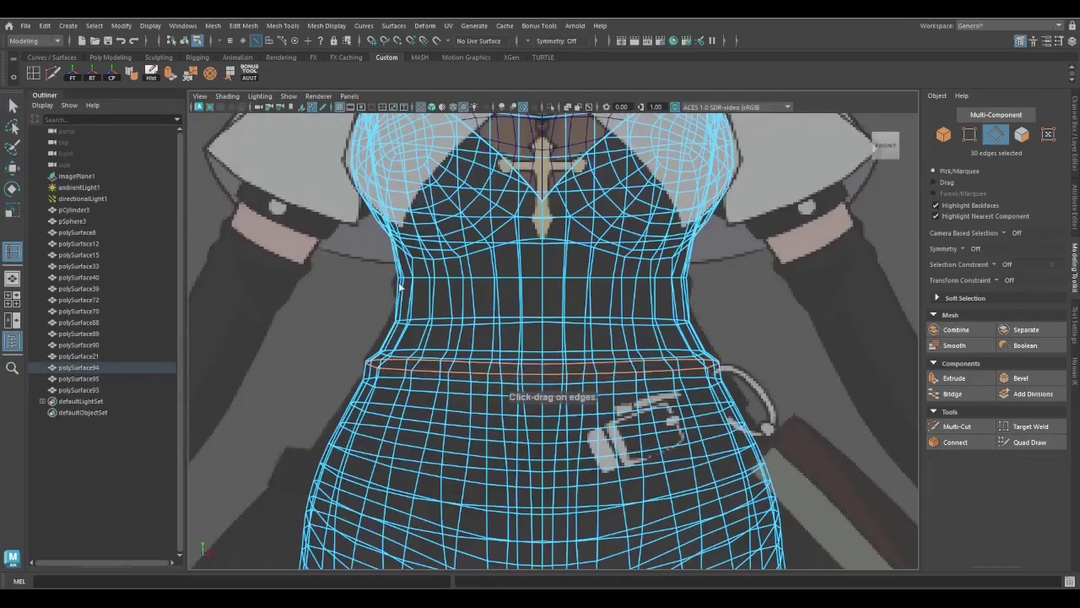
# Scale and move the new waist vertex rows in the front view to fit the waist and belt outline of the reference
pyautogui.scroll(3, 401, 288)
pyautogui.press('w')
pyautogui.press('q')
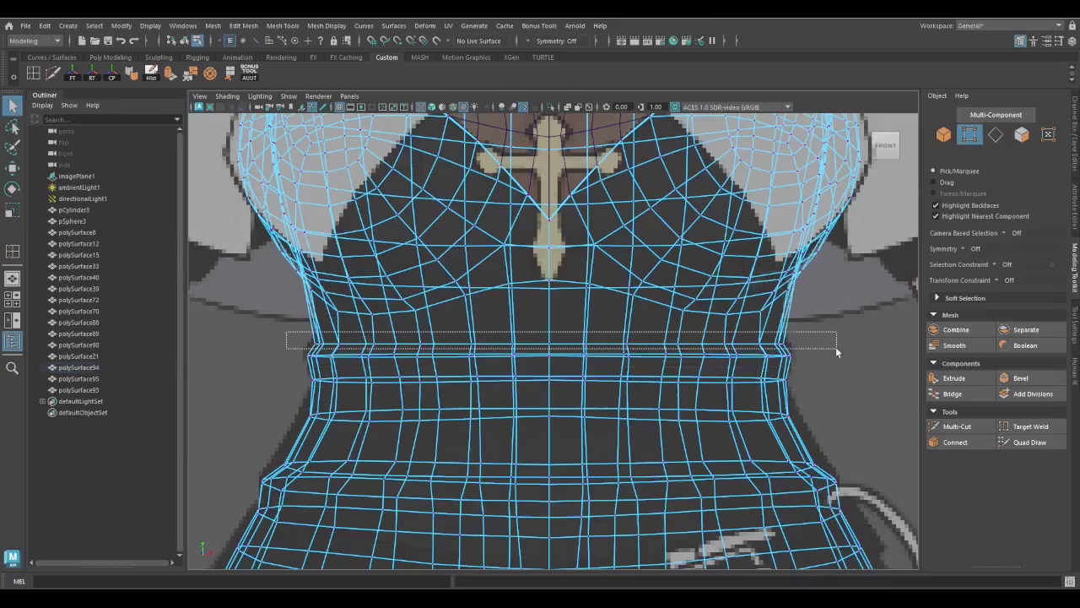
pyautogui.moveTo(836, 351); pyautogui.dragTo(836, 351)
pyautogui.press('e')
pyautogui.press('q')
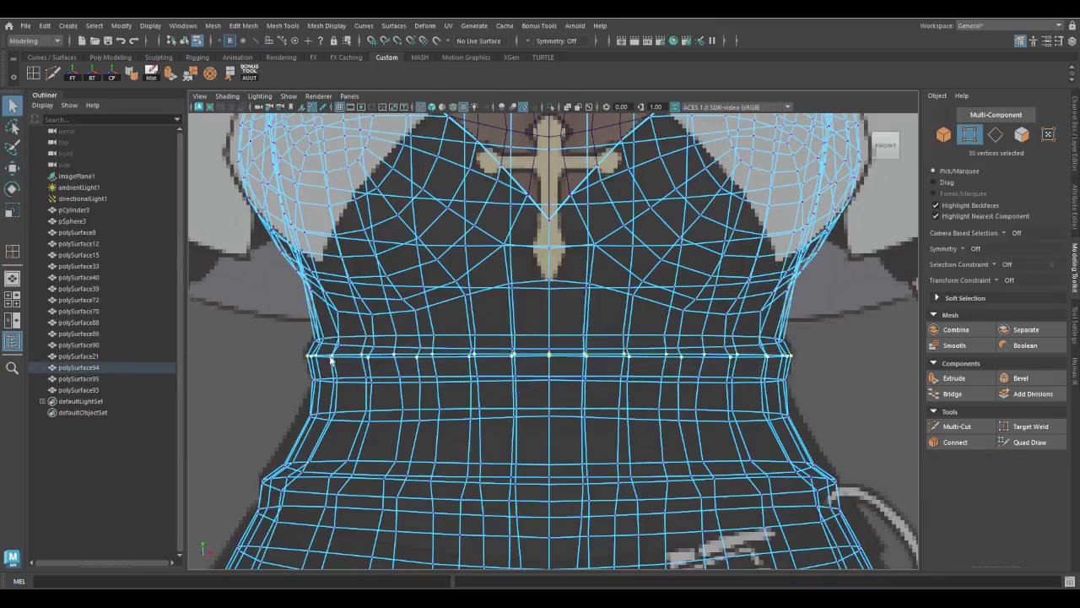
pyautogui.press('q')
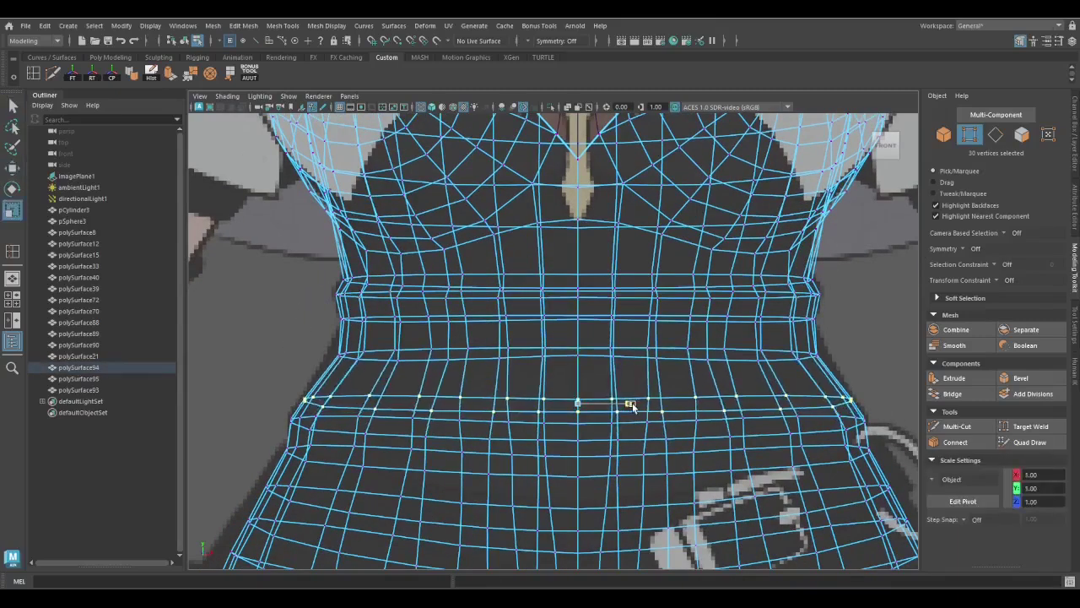
pyautogui.press('q')
pyautogui.keyDown('alt'); pyautogui.moveTo(627, 355); pyautogui.dragTo(392, 431); pyautogui.keyUp('alt')
pyautogui.scroll(-5, 599, 400)
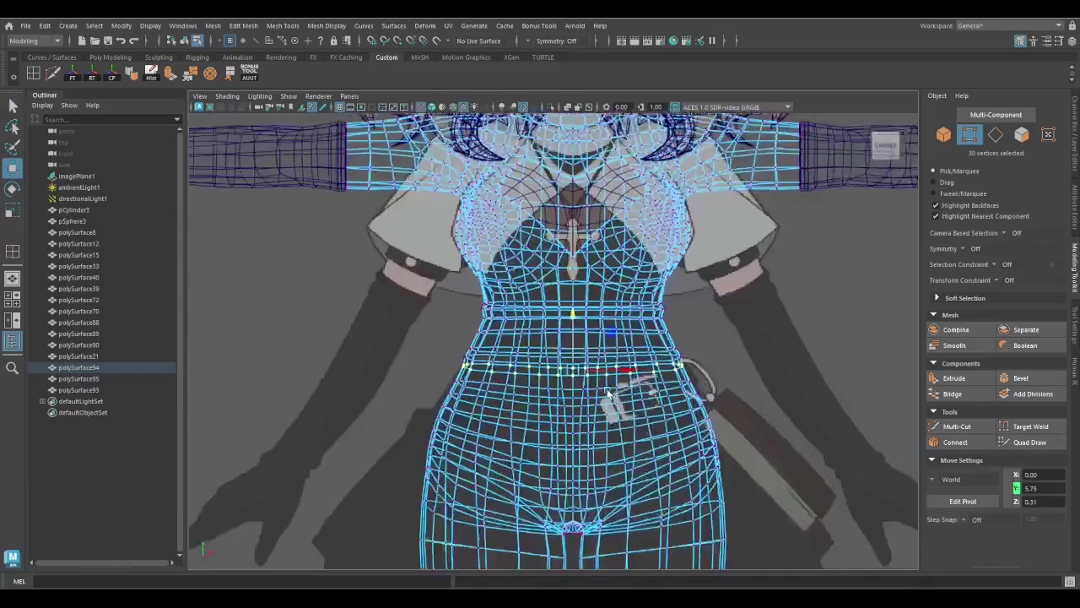
# Select the rear vertices of the waist loop in the side view and shift them along Z to shape the back contour
pyautogui.keyDown('alt'); pyautogui.moveTo(600, 400); pyautogui.dragTo(616, 375); pyautogui.keyUp('alt')
pyautogui.scroll(5, 616, 375)
pyautogui.press('q')
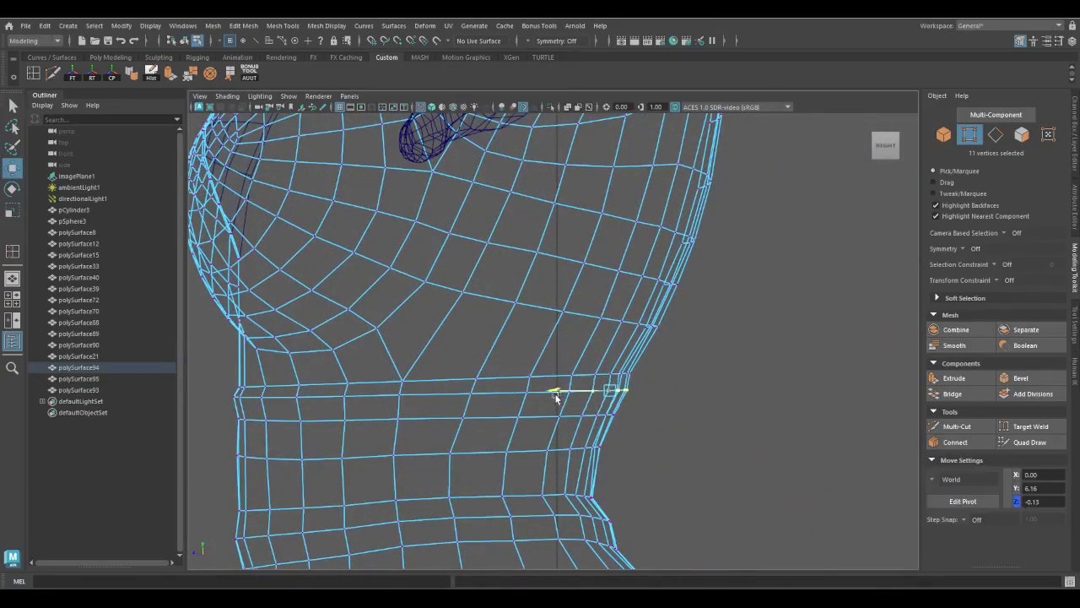
pyautogui.scroll(4, 541, 393)
pyautogui.press('q')
pyautogui.scroll(-5, 501, 375)
pyautogui.scroll(3, 507, 312)
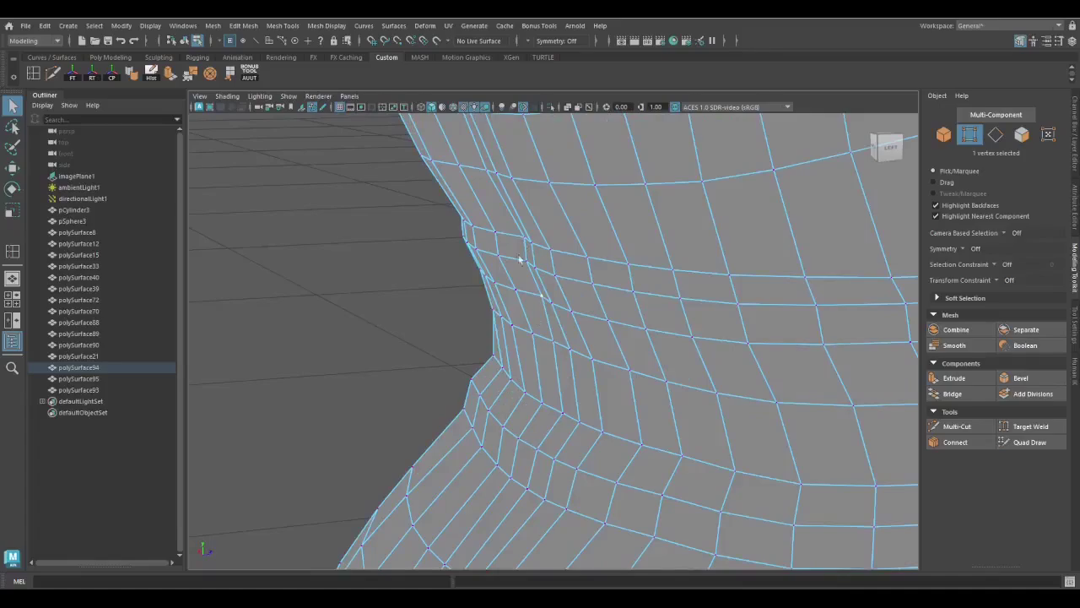
# Shift single stray vertices on the back above the waist along Z to smooth the surface, and return to object selection
pyautogui.moveTo(513, 251); pyautogui.dragTo(525, 265)
pyautogui.scroll(3, 498, 360)
pyautogui.click(578, 293)
pyautogui.keyDown('alt'); pyautogui.moveTo(578, 293); pyautogui.dragTo(555, 408, button='middle'); pyautogui.keyUp('alt')
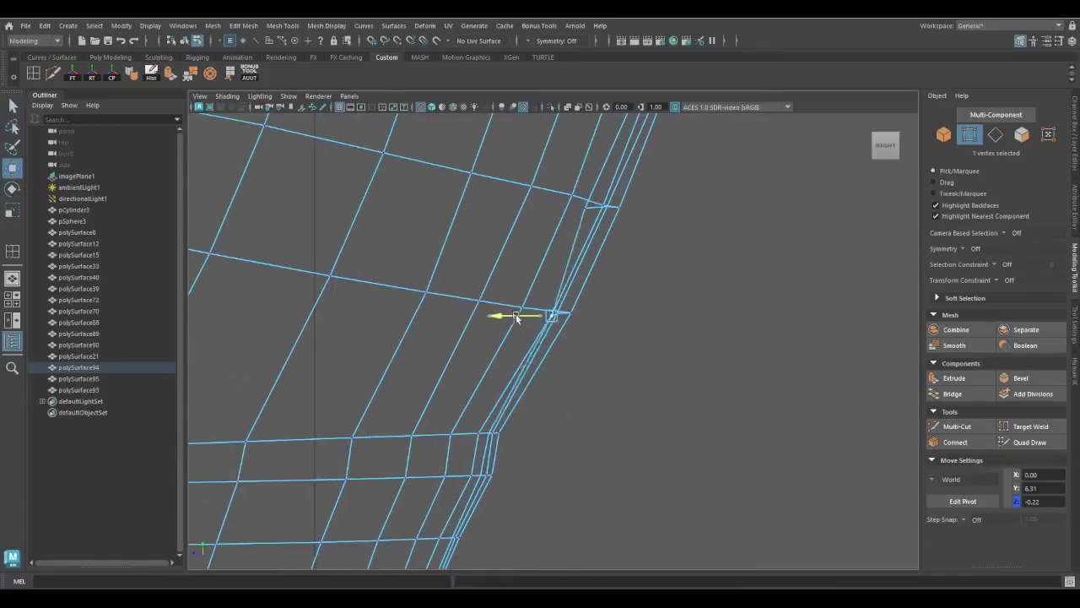
pyautogui.scroll(-5, 512, 346)
pyautogui.scroll(5, 381, 357)
pyautogui.press('F8')
pyautogui.scroll(-5, 501, 434)
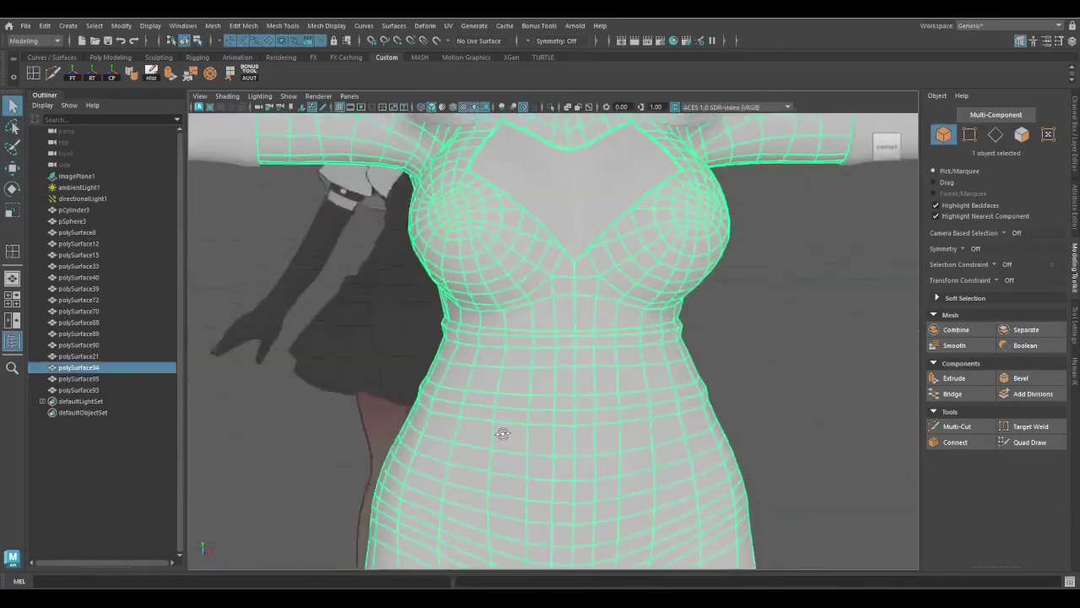
# Select the back vertices of the narrowest waist loops in the side view and move them to refine the lower-back curve
pyautogui.keyDown('alt'); pyautogui.moveTo(501, 434); pyautogui.dragTo(453, 391); pyautogui.keyUp('alt')
pyautogui.scroll(5, 453, 390)
pyautogui.moveTo(629, 266); pyautogui.dragTo(579, 273, button='right')
pyautogui.moveTo(561, 371); pyautogui.dragTo(454, 411)
pyautogui.press('w')
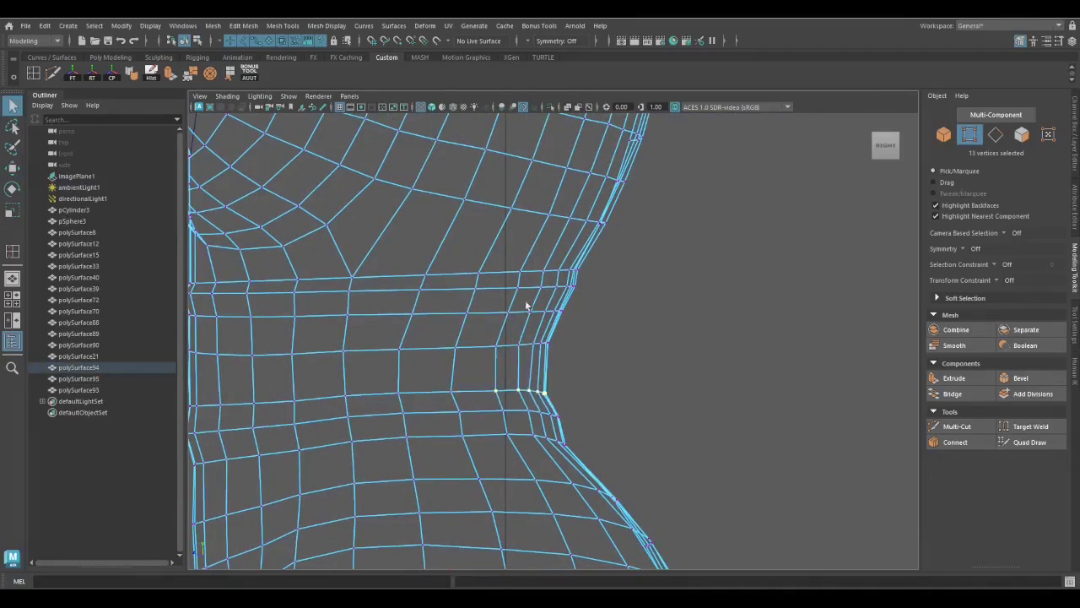
pyautogui.moveTo(574, 288); pyautogui.dragTo(494, 313)
pyautogui.scroll(-5, 494, 313)
pyautogui.keyDown('alt'); pyautogui.moveTo(434, 499); pyautogui.dragTo(541, 405); pyautogui.keyUp('alt')
# Straighten the upper-arm vertex loop on both sides by scaling it along X with Edge transform constraint and Object X symmetry
pyautogui.scroll(6, 753, 393)
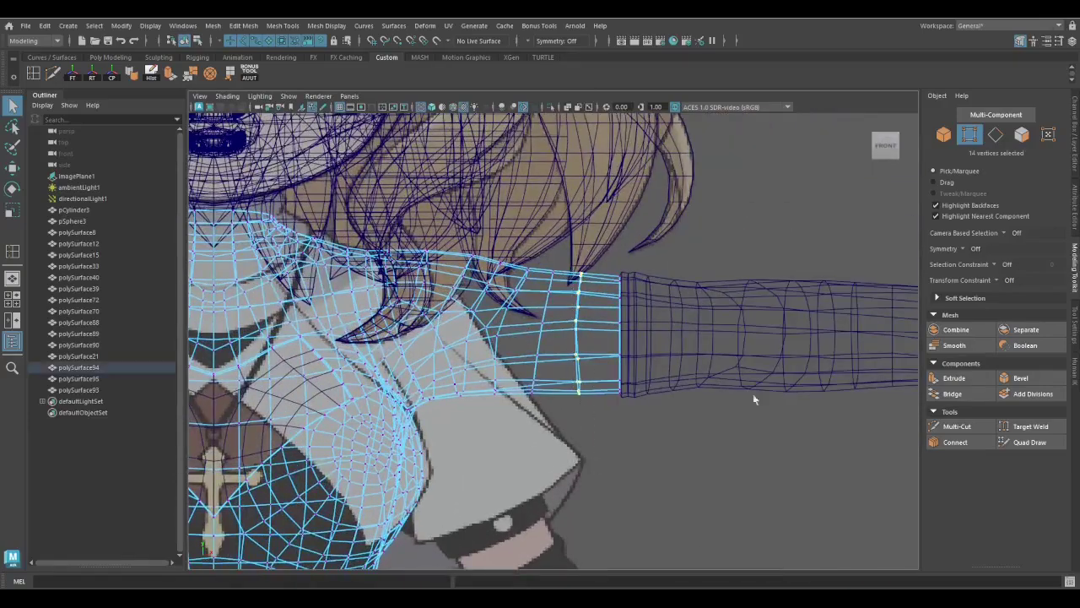
pyautogui.press('r')
pyautogui.scroll(-6, 529, 384)
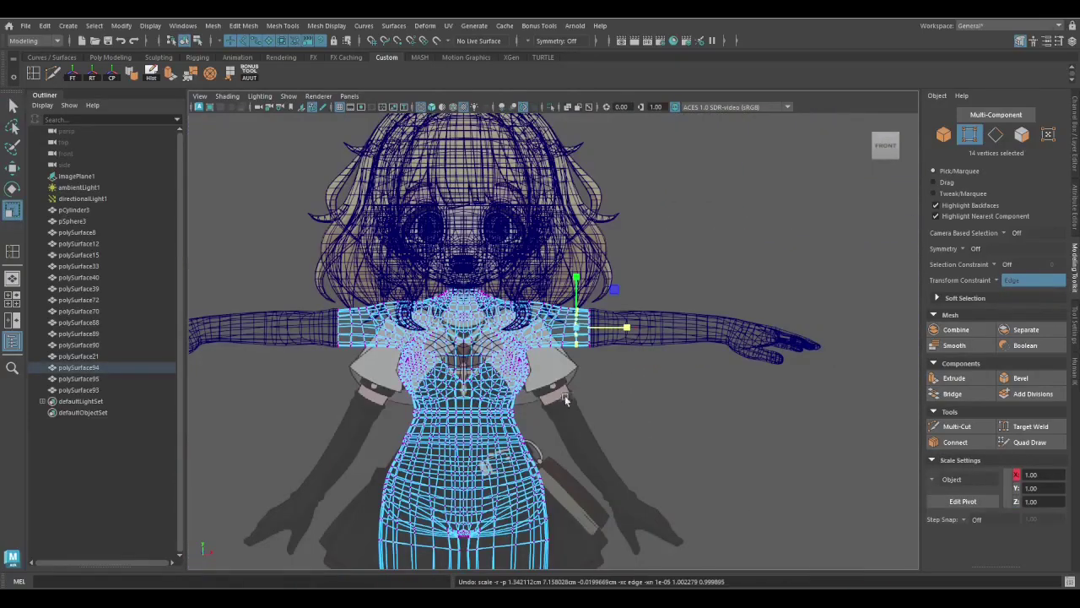
pyautogui.hotkey('ctrl', 'shift', 'x')
pyautogui.scroll(3, 540, 388)
pyautogui.scroll(1, 593, 411)
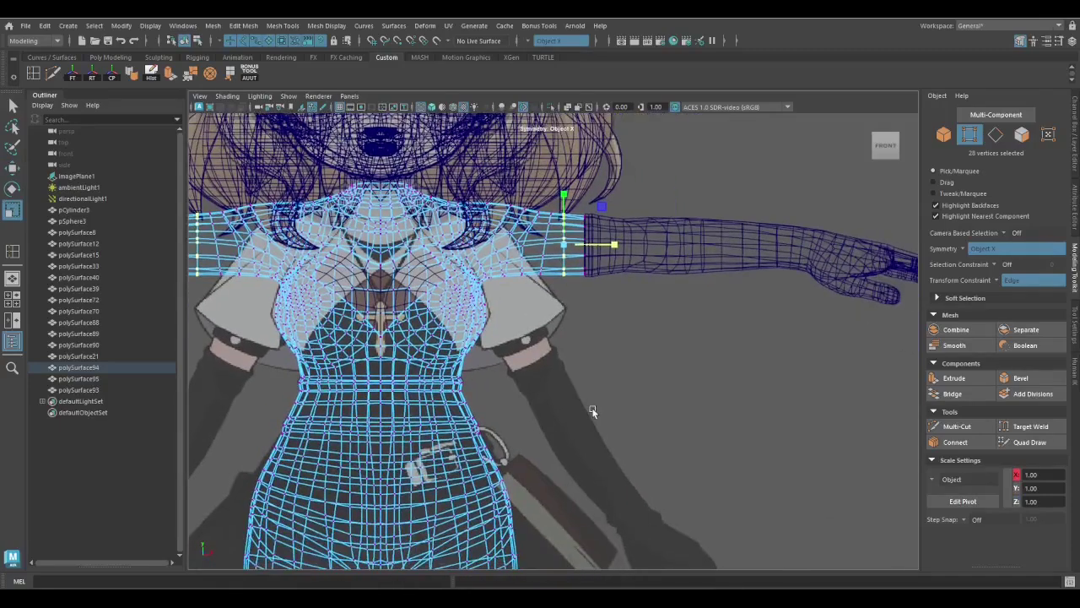
pyautogui.scroll(4, 593, 411)
pyautogui.press('q')
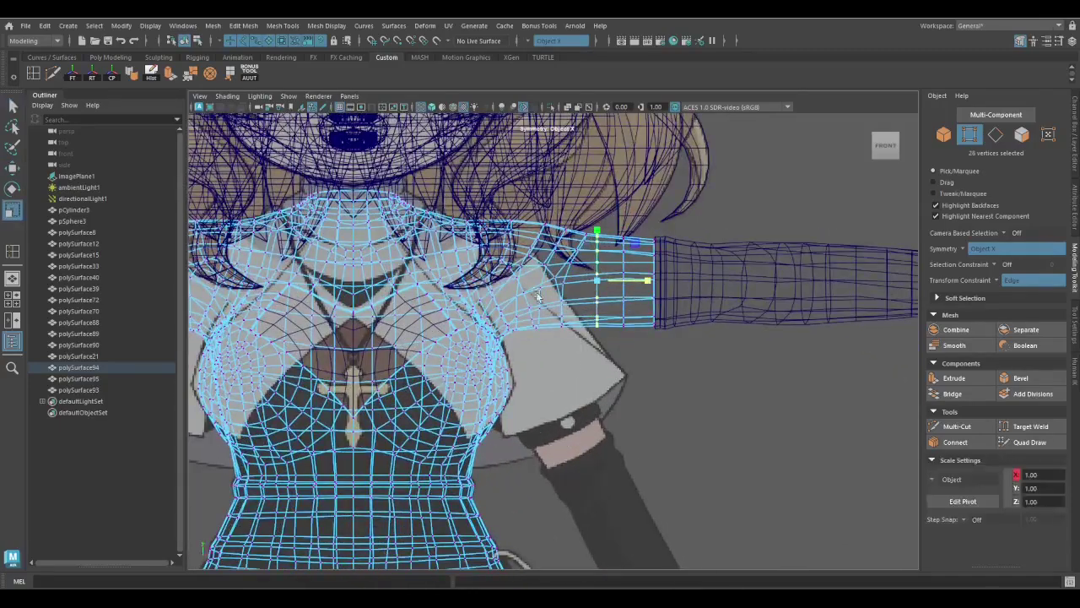
pyautogui.scroll(3, 538, 296)
# Select the mirrored bands of faces at the outer ends of the sleeves and extract them from the body mesh
pyautogui.press('F10')
pyautogui.keyDown('alt'); pyautogui.moveTo(617, 397); pyautogui.dragTo(614, 371, button='middle'); pyautogui.keyUp('alt')
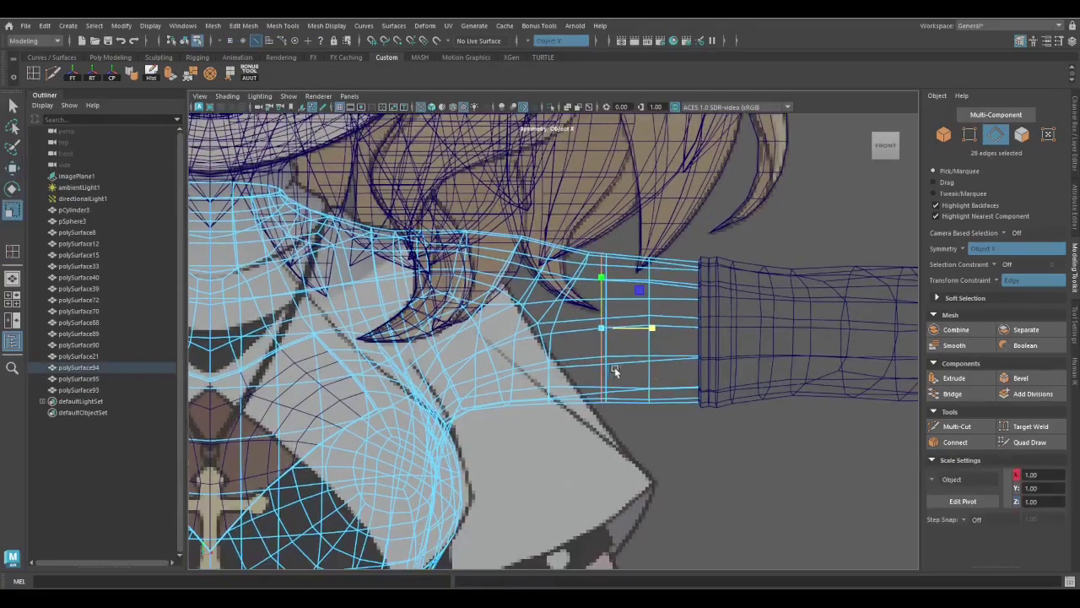
pyautogui.scroll(-3, 555, 397)
pyautogui.press('F11')
pyautogui.scroll(1, 648, 419)
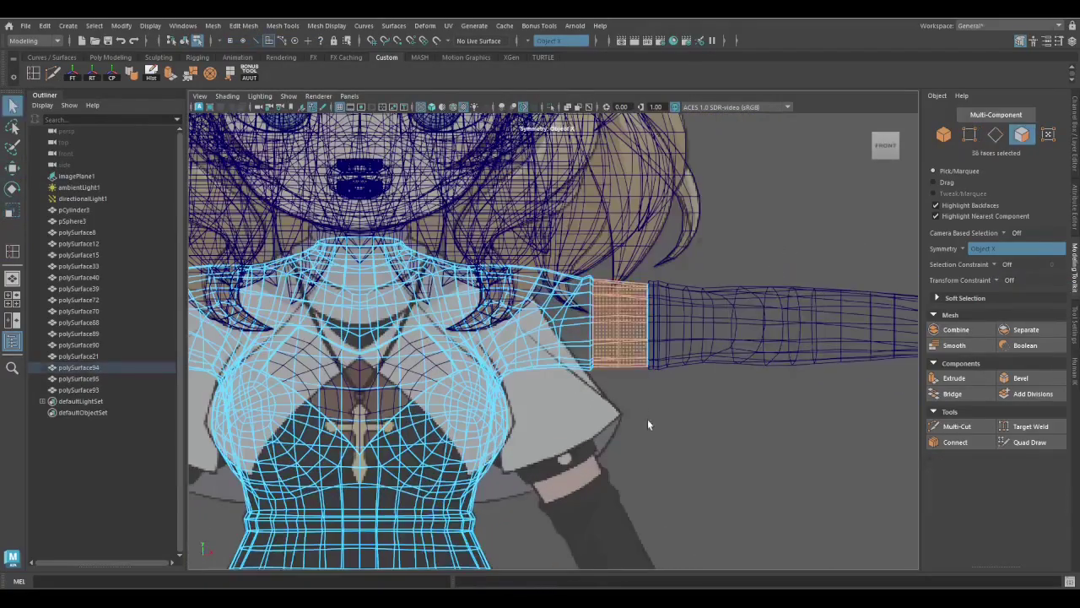
pyautogui.moveTo(756, 269); pyautogui.dragTo(835, 514, button='right')
pyautogui.scroll(2, 716, 308)
pyautogui.scroll(2, 715, 308)
# Move the mirrored vertices on the top and underside of the shortened sleeves to reshape the sleeve outline
pyautogui.press('F9')
pyautogui.moveTo(667, 342); pyautogui.dragTo(686, 302)
pyautogui.press('w')
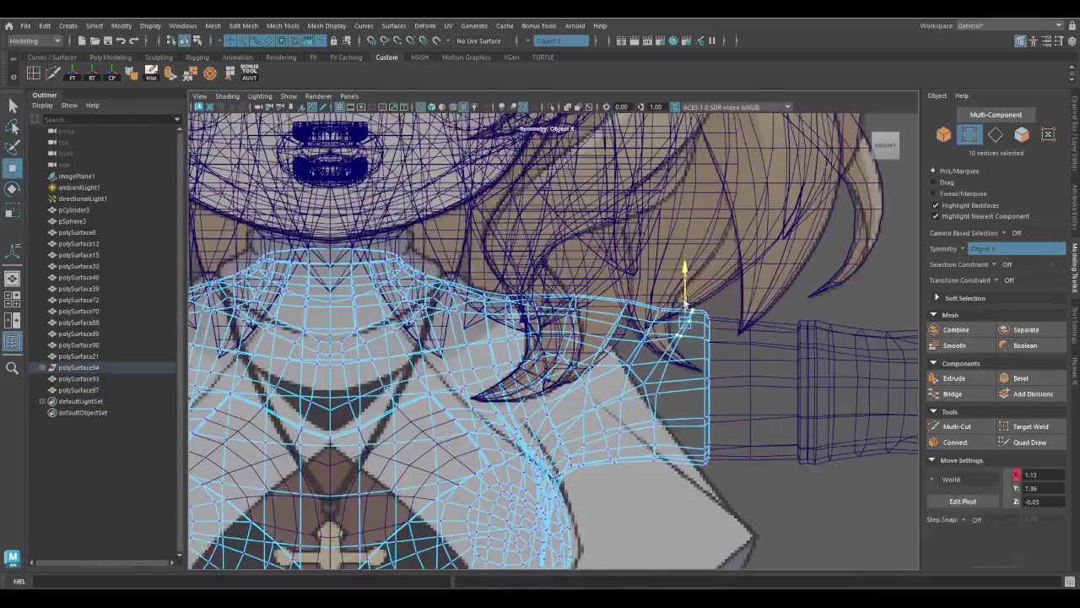
pyautogui.moveTo(652, 445); pyautogui.dragTo(615, 457)
pyautogui.scroll(2, 598, 478)
pyautogui.press('w')
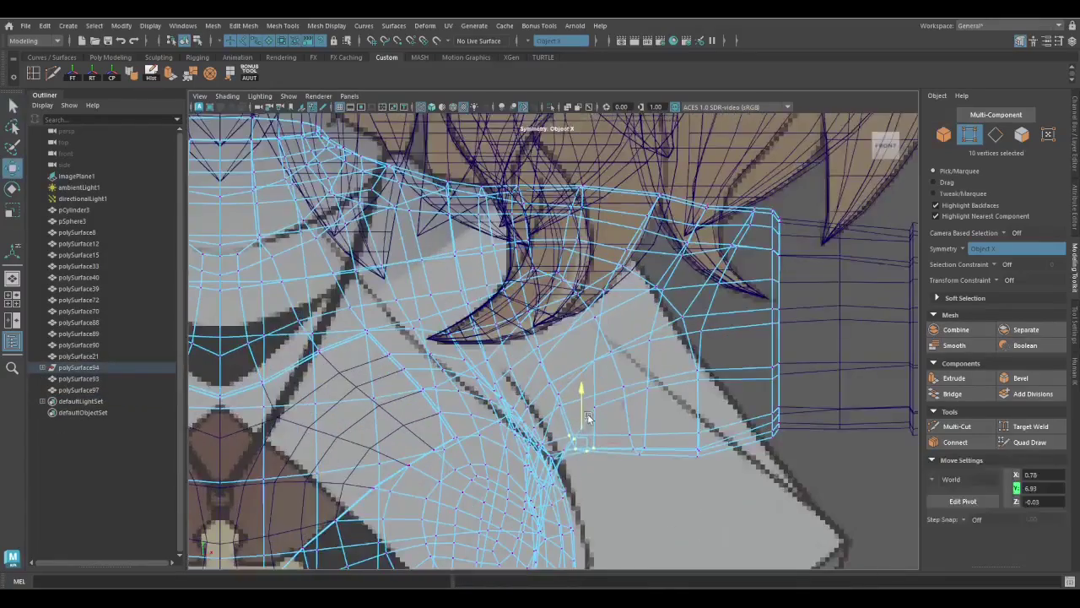
pyautogui.scroll(-5, 748, 258)
pyautogui.scroll(5, 526, 391)
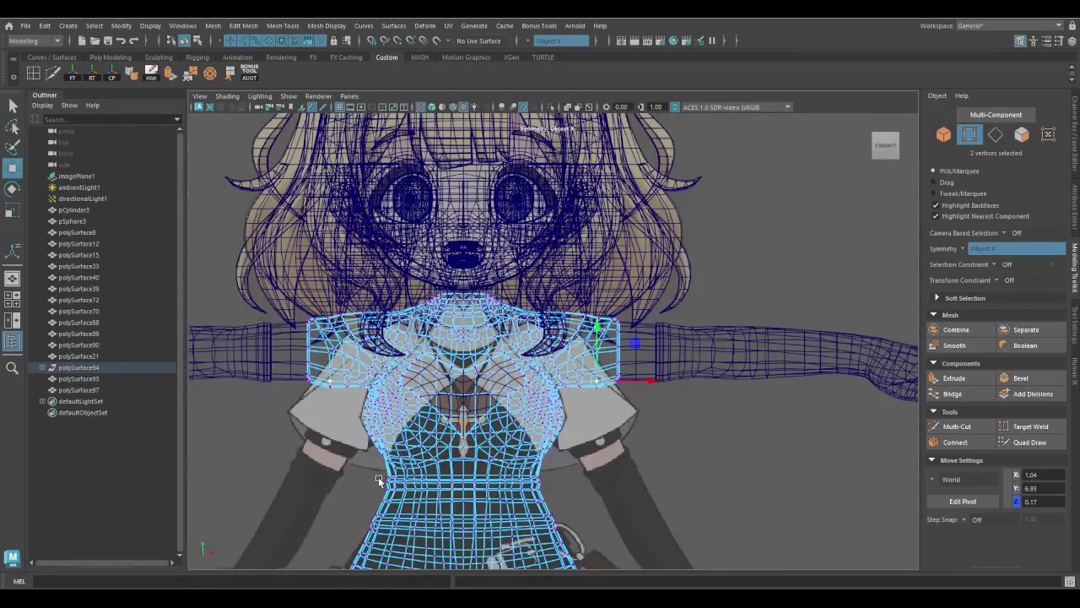
# Select the mirrored vertices along the upper sleeve and shoulder and adjust their spacing beside the new sleeve loop
pyautogui.scroll(2, 378, 477)
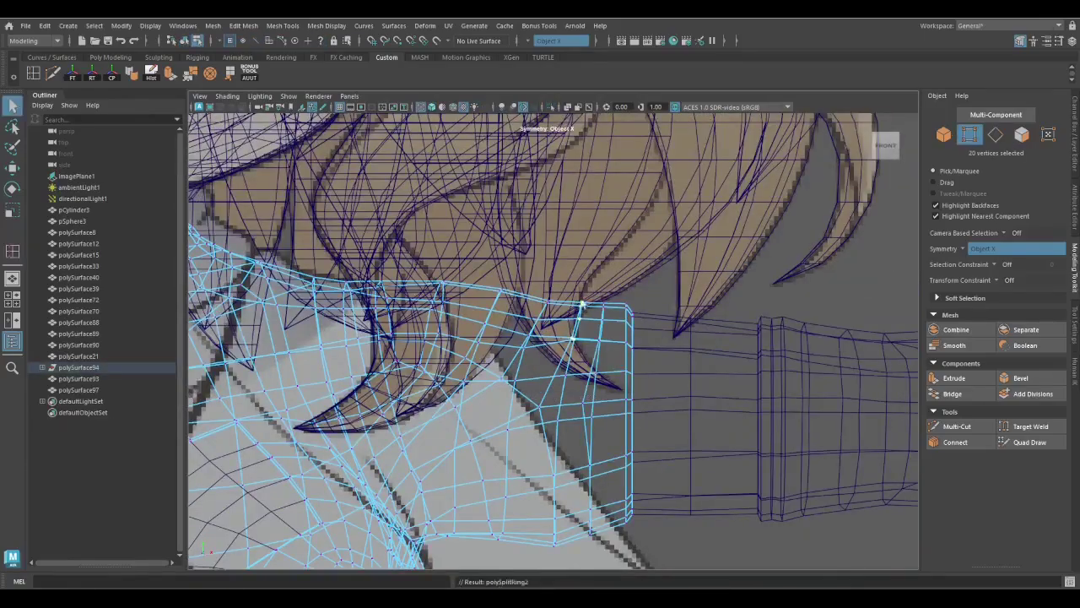
pyautogui.press('q')
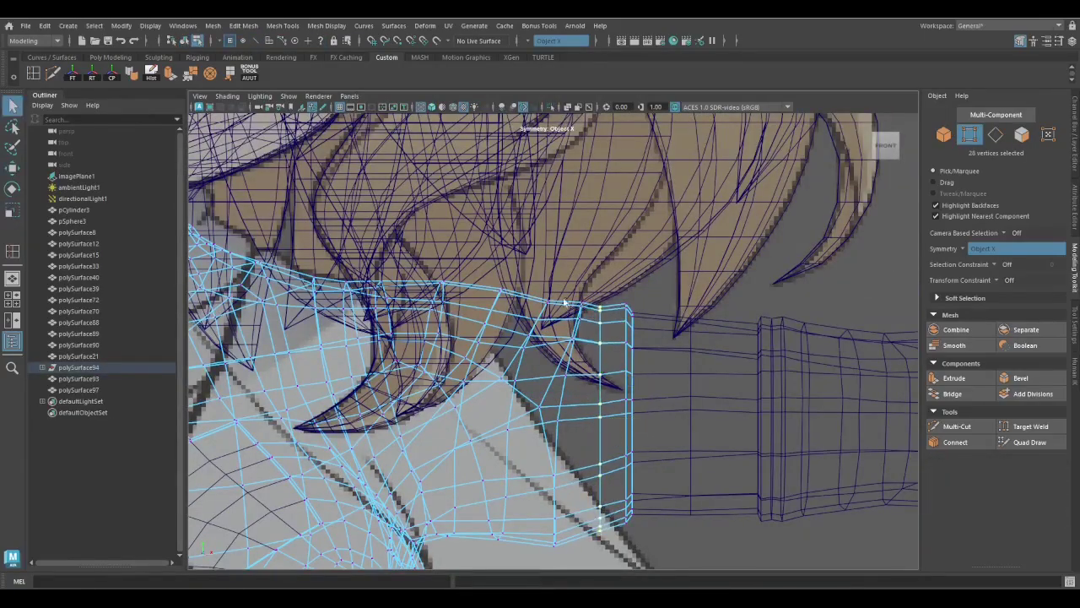
pyautogui.click(581, 302)
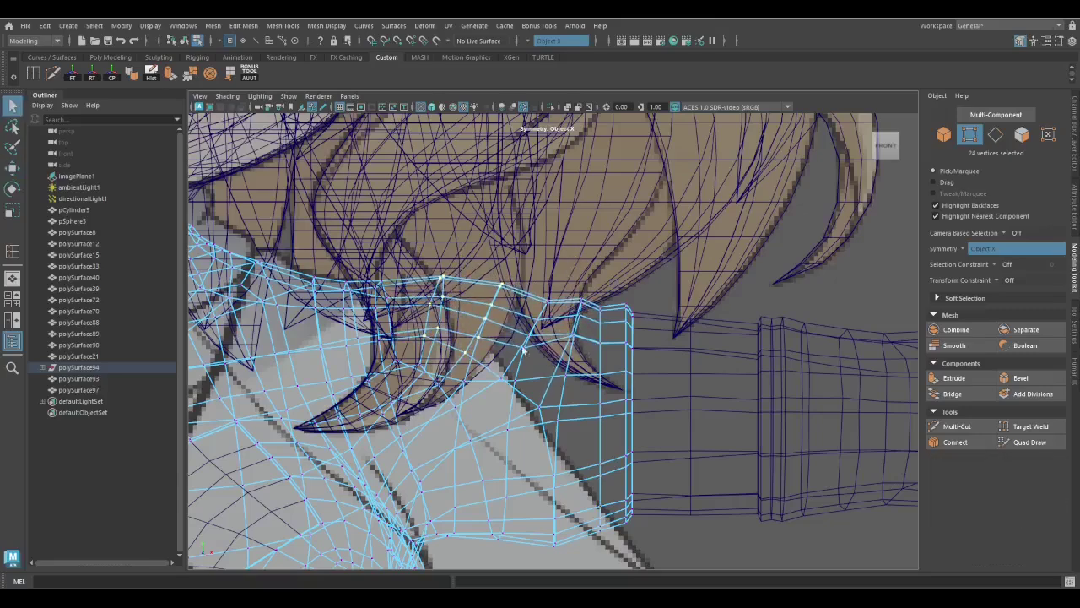
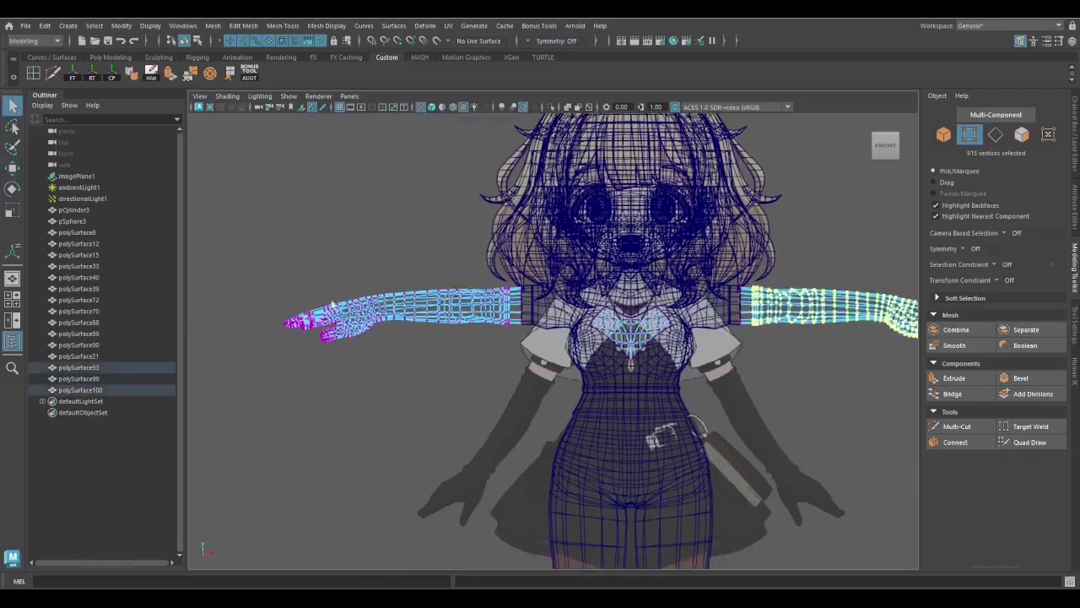
# Adjust the mirrored vertex loops along the glove forearms in the top view and save the scene
pyautogui.press('w')
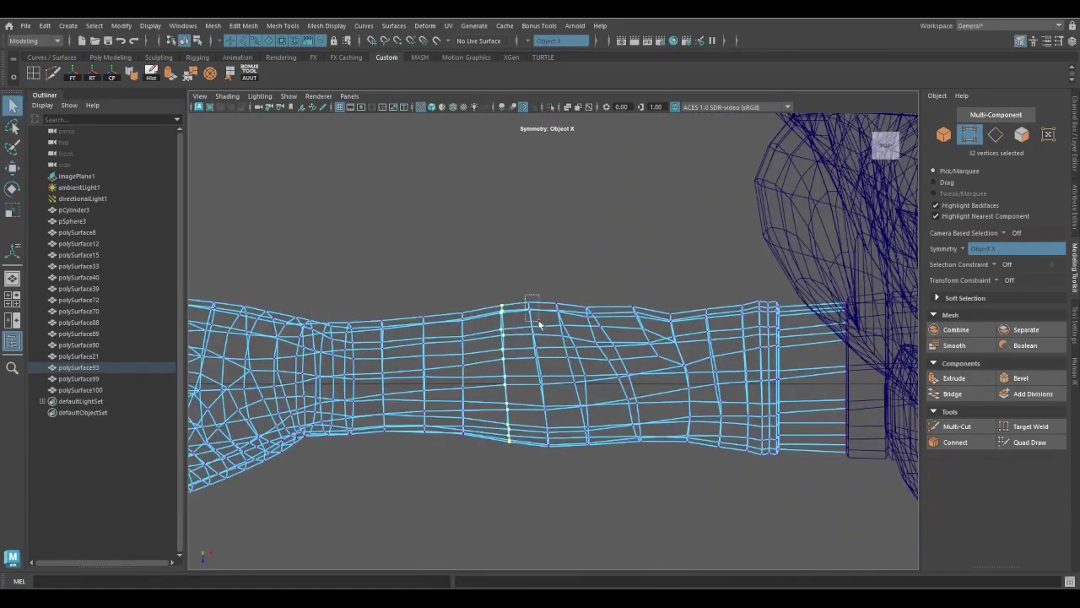
pyautogui.moveTo(523, 241); pyautogui.dragTo(569, 459)
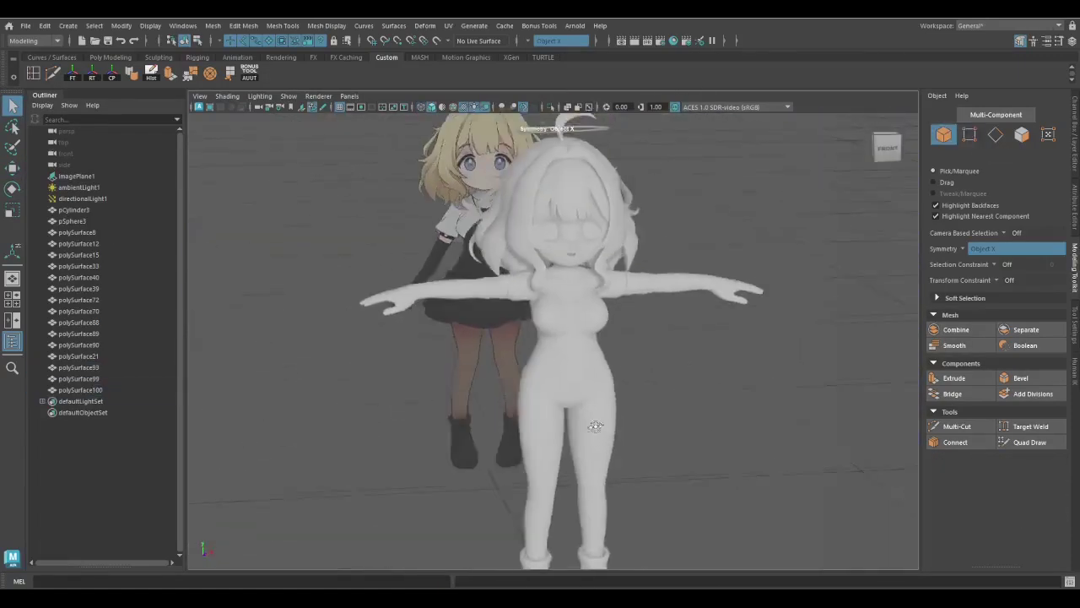
pyautogui.hotkey('ctrl', 's')
pyautogui.keyDown('alt'); pyautogui.moveTo(499, 428); pyautogui.dragTo(477, 438, button='right'); pyautogui.keyUp('alt')
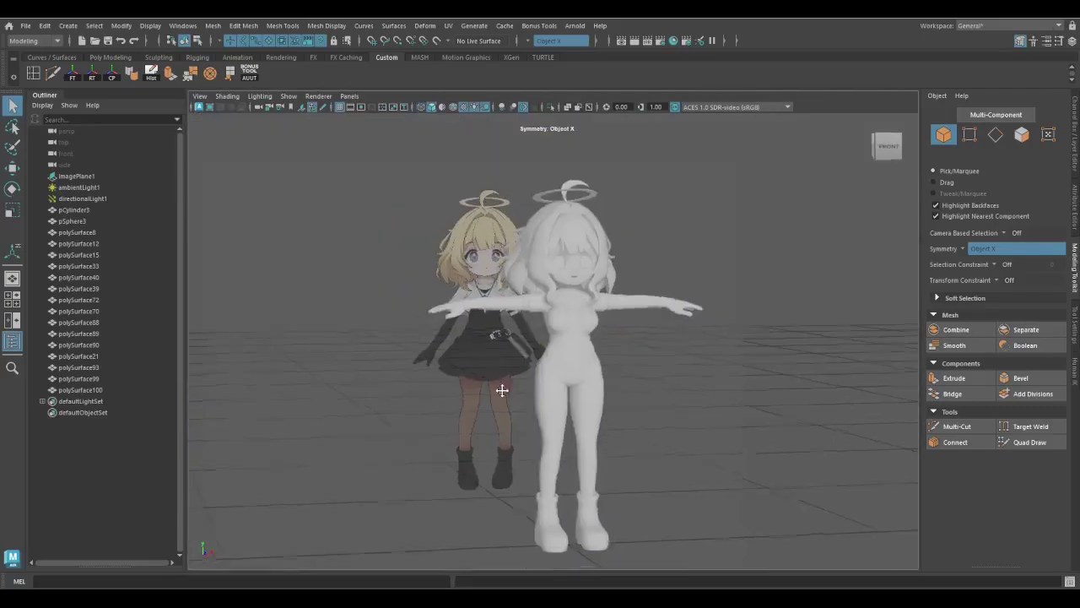
pyautogui.keyDown('alt'); pyautogui.moveTo(501, 386); pyautogui.dragTo(489, 367); pyautogui.keyUp('alt')
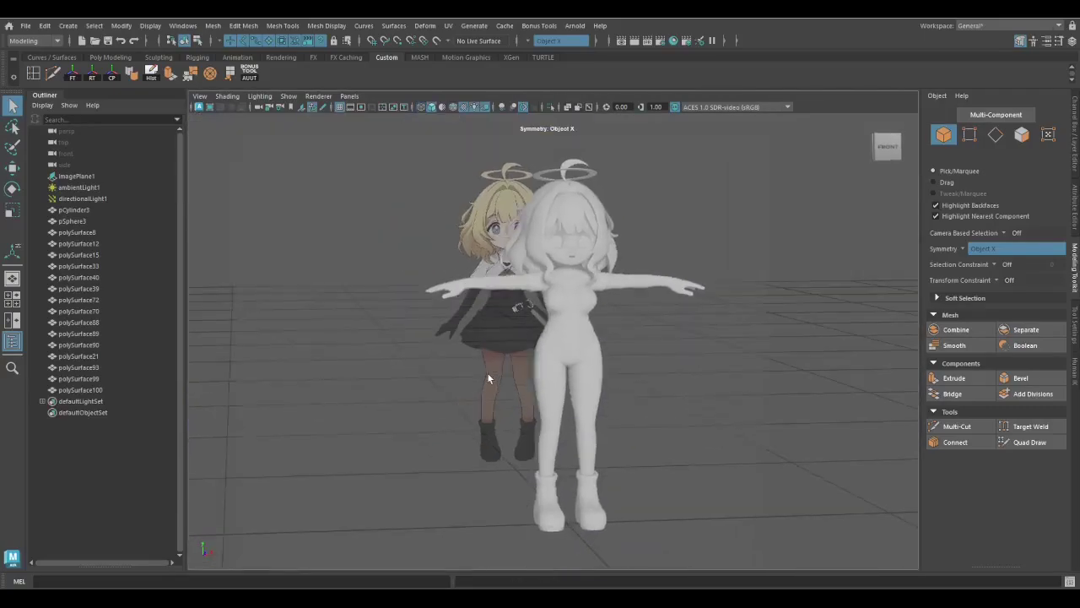
# Select the mirrored edges around the glove wrist and rotate them to follow the arm
pyautogui.keyDown('ctrl'); pyautogui.click(527, 380); pyautogui.keyUp('ctrl')
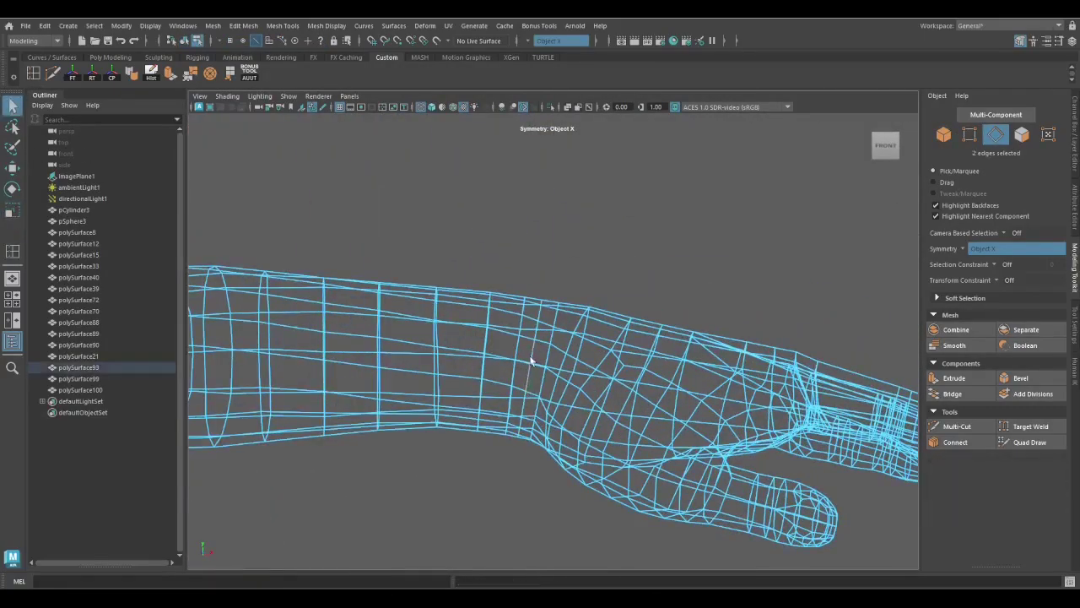
pyautogui.keyDown('ctrl'); pyautogui.click(525, 408); pyautogui.keyUp('ctrl')
pyautogui.press('e')
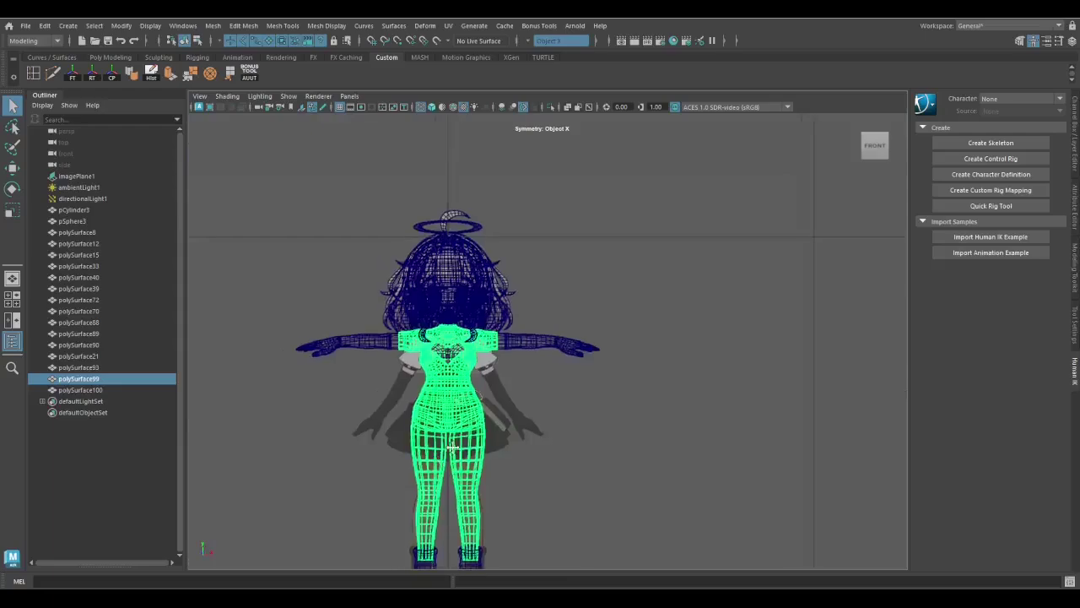
# Extract the torso and sleeve faces of the body mesh above the belt line as a separate top mesh
pyautogui.moveTo(725, 171); pyautogui.dragTo(725, 207, button='right')
pyautogui.moveTo(301, 219); pyautogui.dragTo(673, 426)
pyautogui.scroll(5, 581, 401)
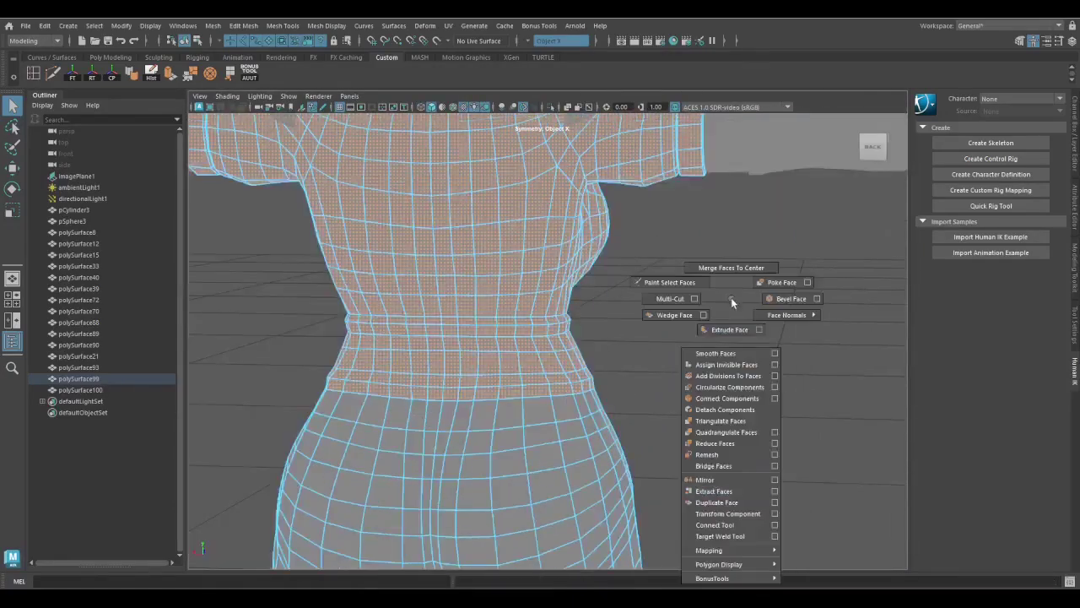
pyautogui.click(43, 378)
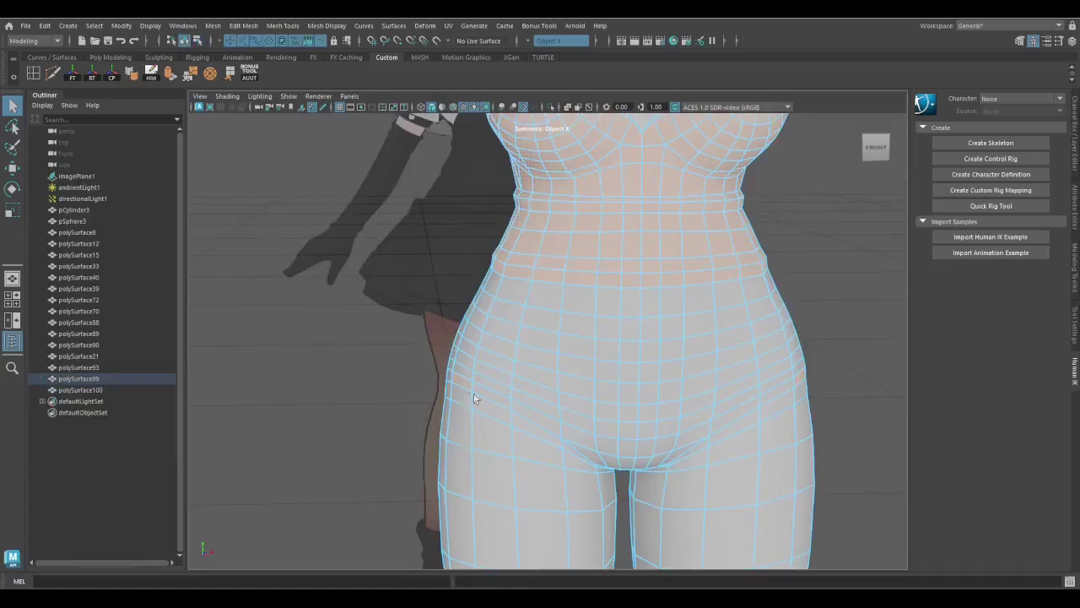
pyautogui.keyDown('shift'); pyautogui.moveTo(573, 299); pyautogui.dragTo(571, 503, button='right'); pyautogui.keyUp('shift')
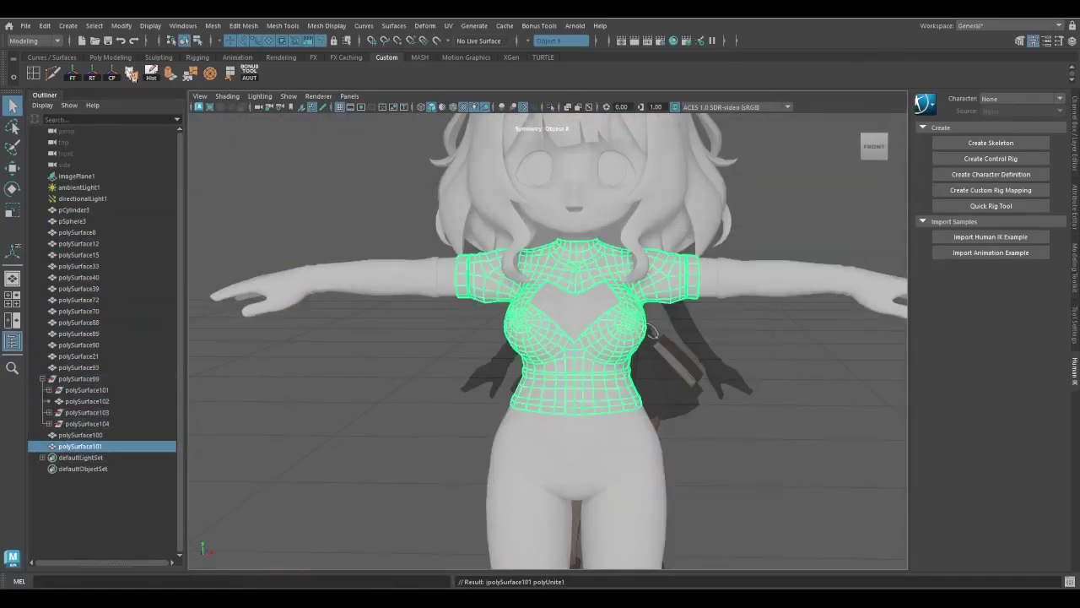
# Extrude the top mesh's lower border edges downward with symmetry off, level them and widen them into a flared skirt
pyautogui.rightClick(570, 248)
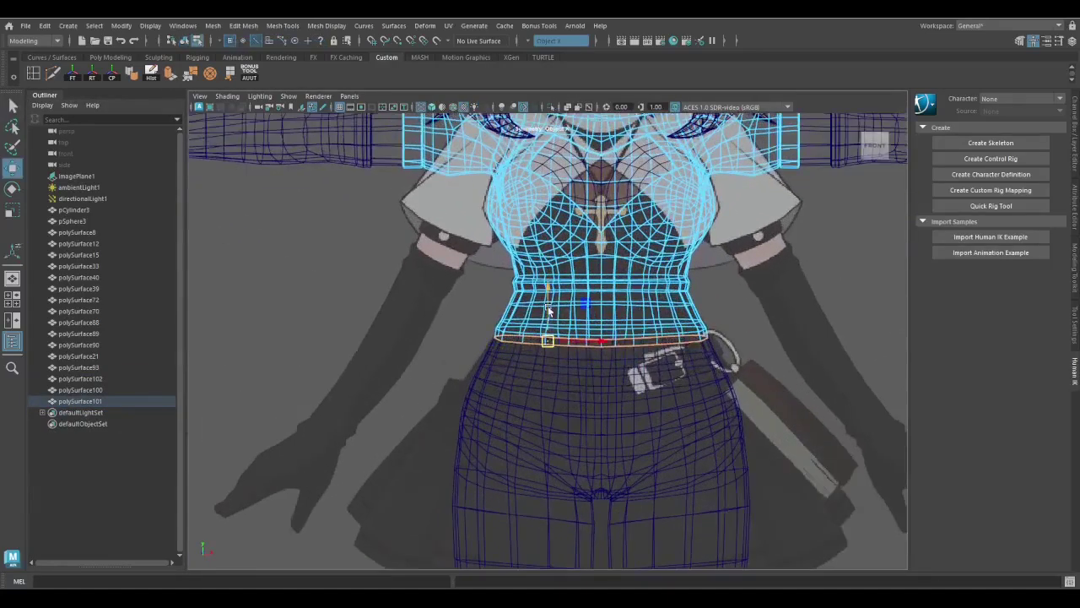
pyautogui.press('r')
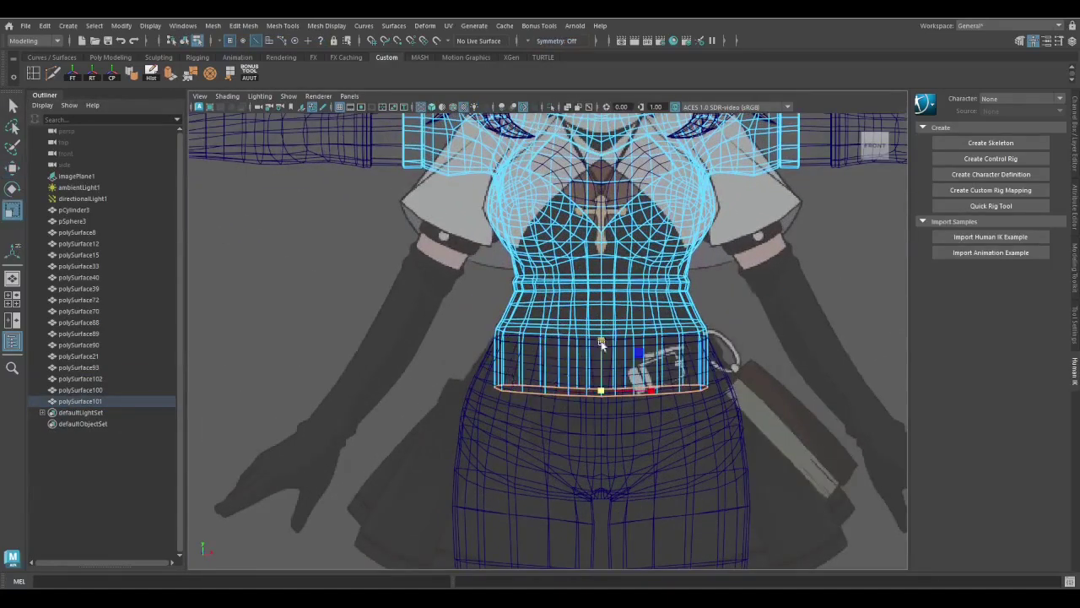
pyautogui.moveTo(598, 390); pyautogui.dragTo(633, 434)
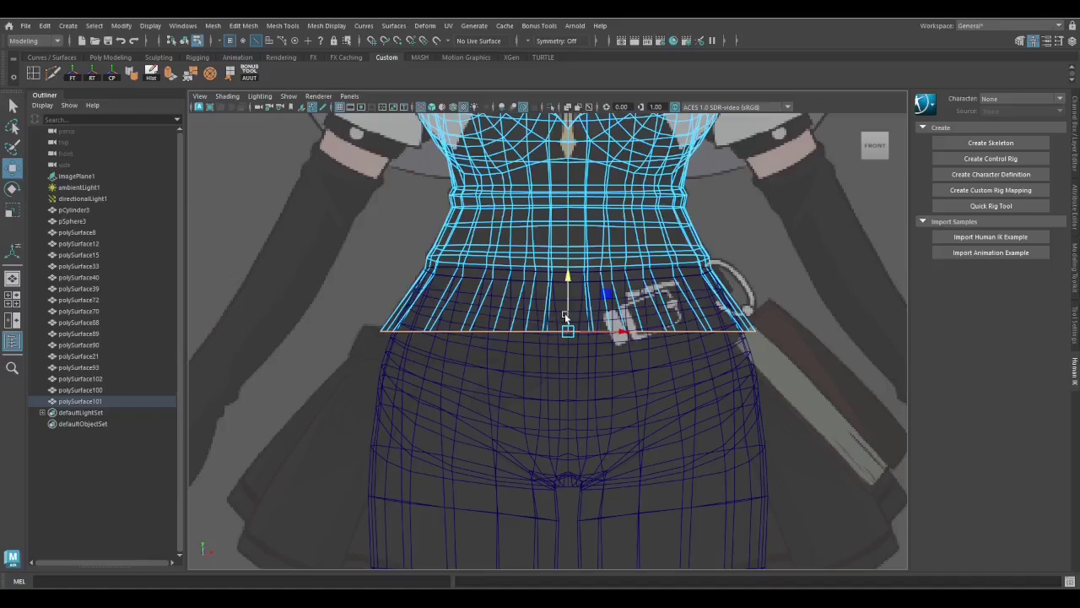
pyautogui.keyDown('shift'); pyautogui.moveTo(565, 316); pyautogui.dragTo(610, 394); pyautogui.keyUp('shift')
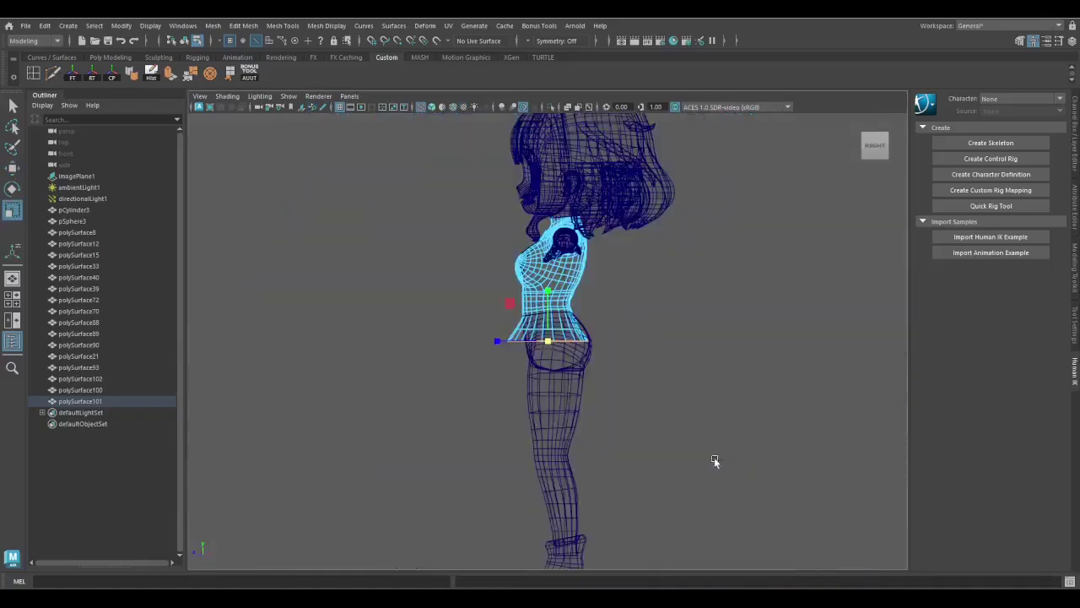
# Adjust the waist and lower skirt vertex rows in the side view to flare the skirt around the hips
pyautogui.press('q')
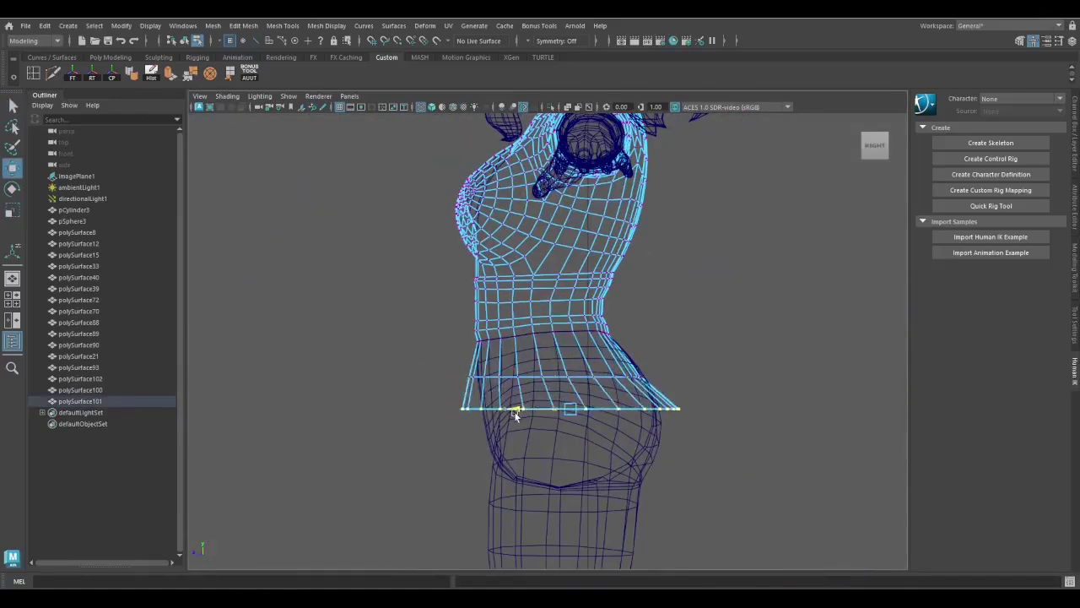
pyautogui.press('q')
pyautogui.scroll(3, 508, 413)
pyautogui.scroll(3, 439, 340)
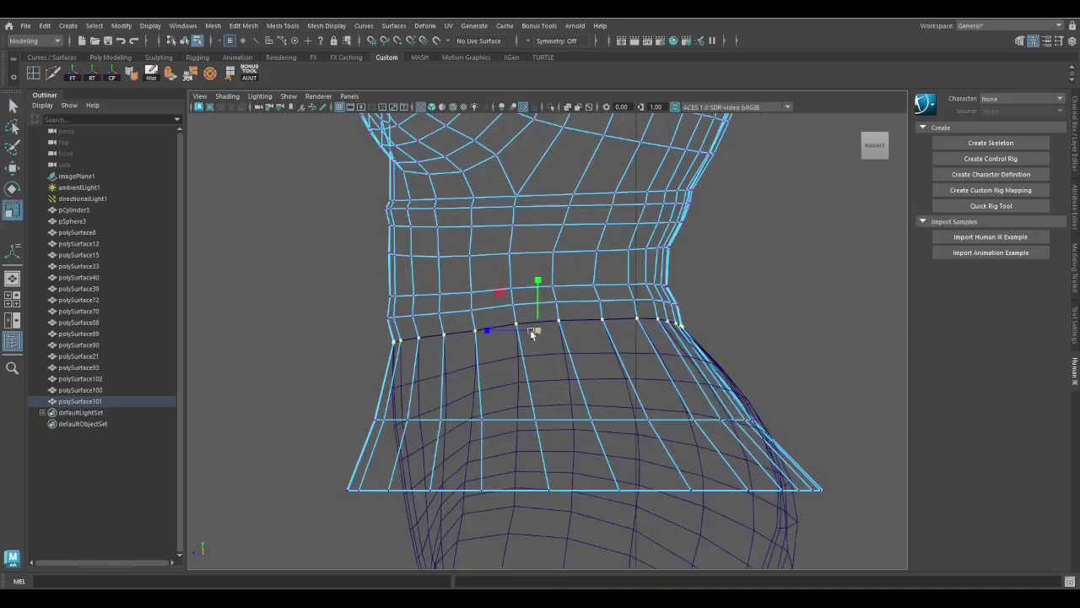
pyautogui.moveTo(532, 331); pyautogui.dragTo(473, 403)
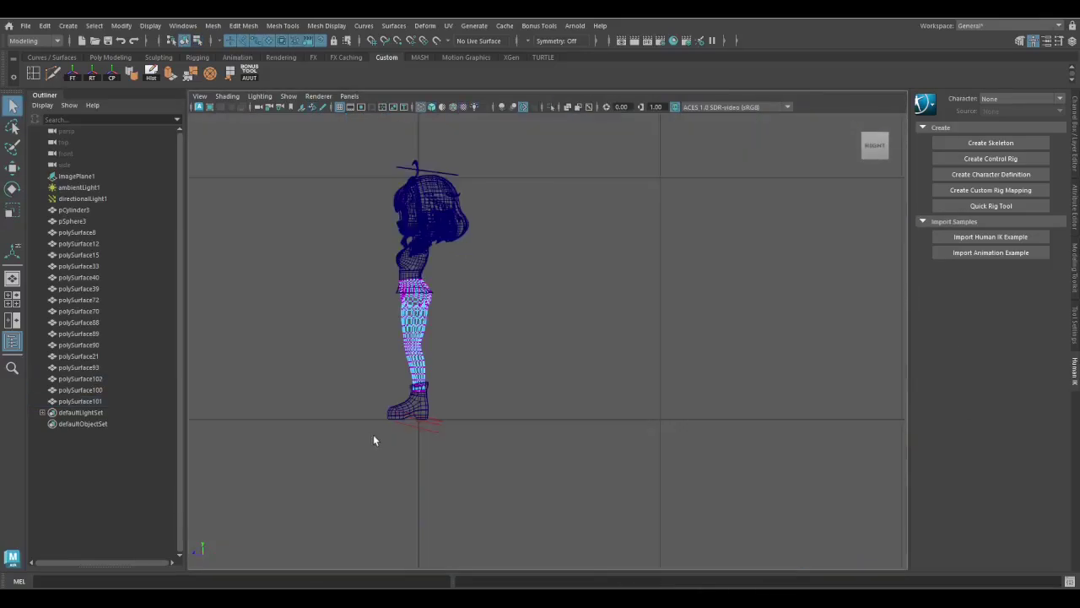
# Turn on object X symmetry, insert an edge loop around the upper skirt and tilt the skirt rows to follow the hips
pyautogui.scroll(3, 314, 242)
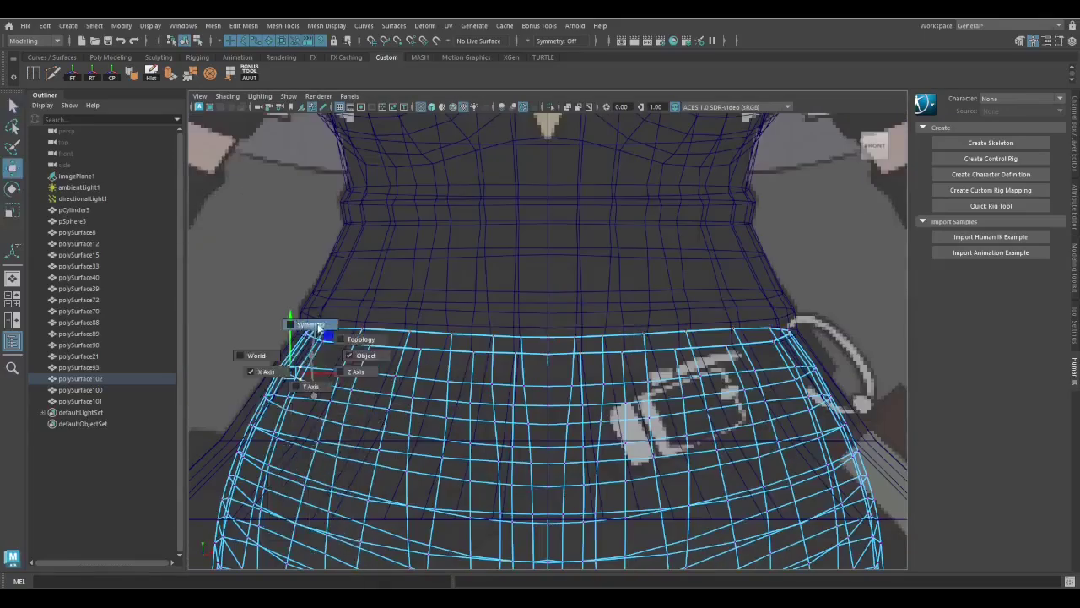
pyautogui.click(366, 356)
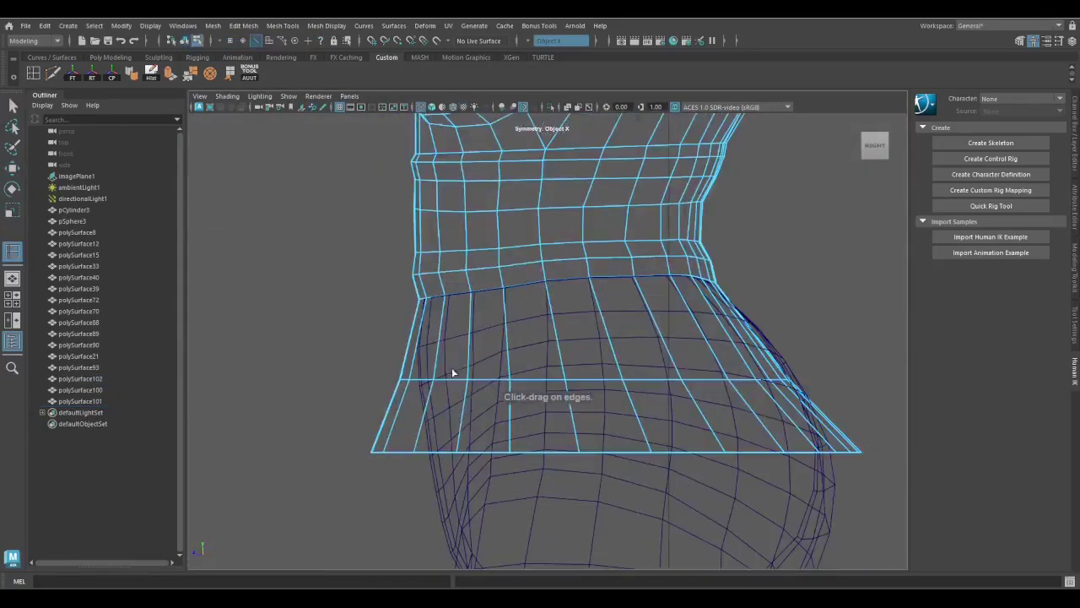
pyautogui.rightClick(815, 254)
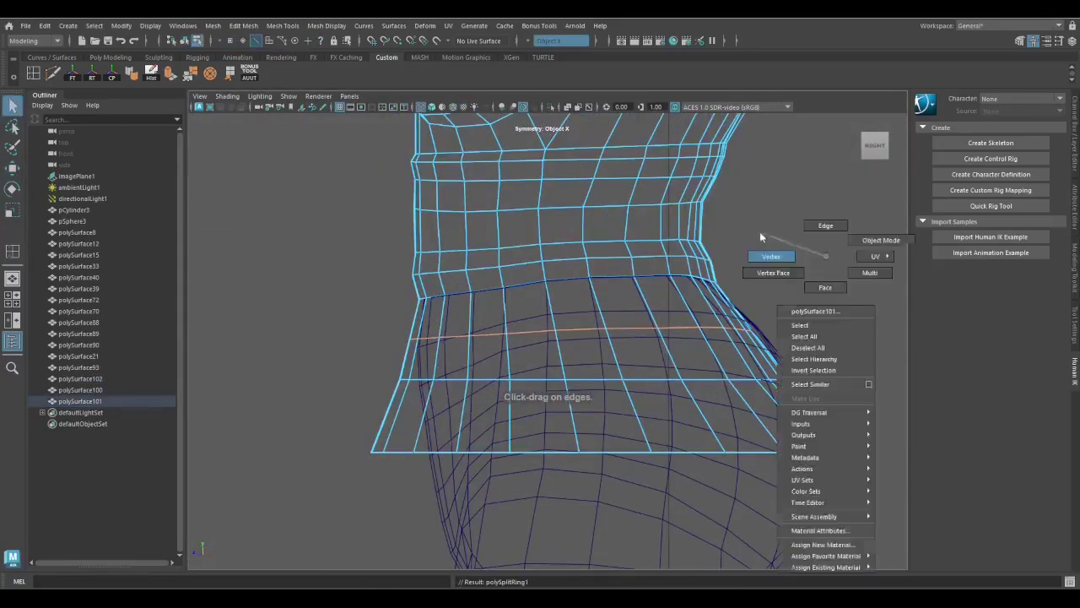
pyautogui.keyDown('ctrl'); pyautogui.click(591, 371); pyautogui.keyUp('ctrl')
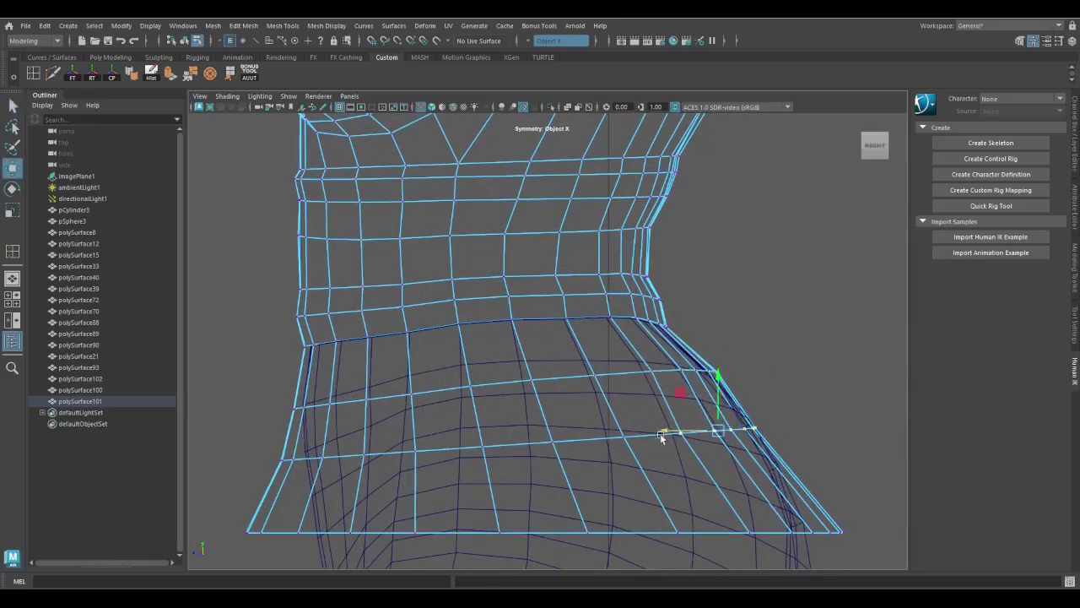
pyautogui.press('q')
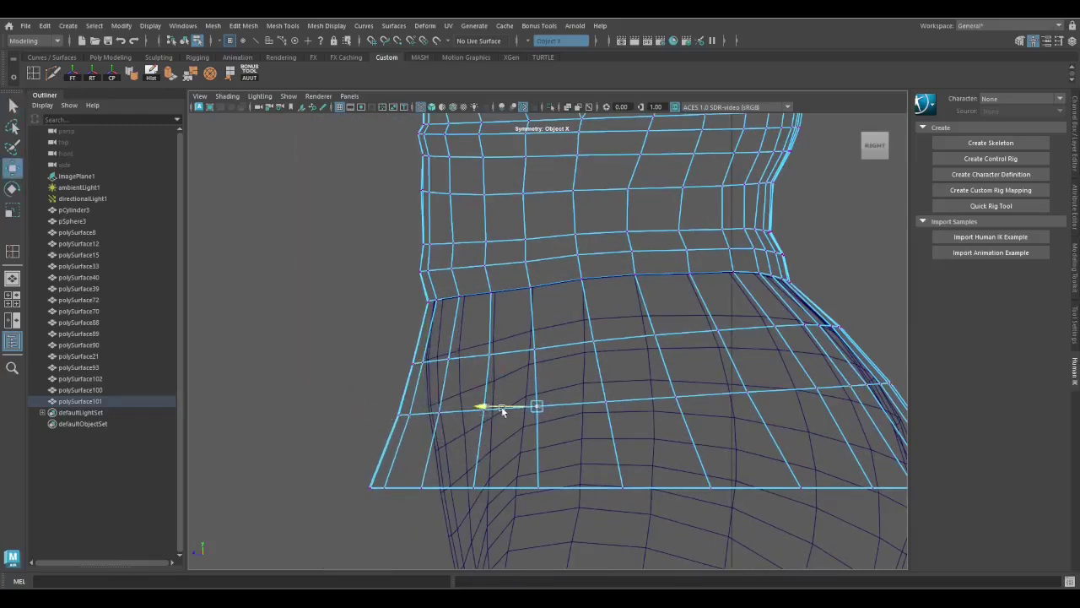
pyautogui.moveTo(579, 268); pyautogui.dragTo(579, 340, button='right')
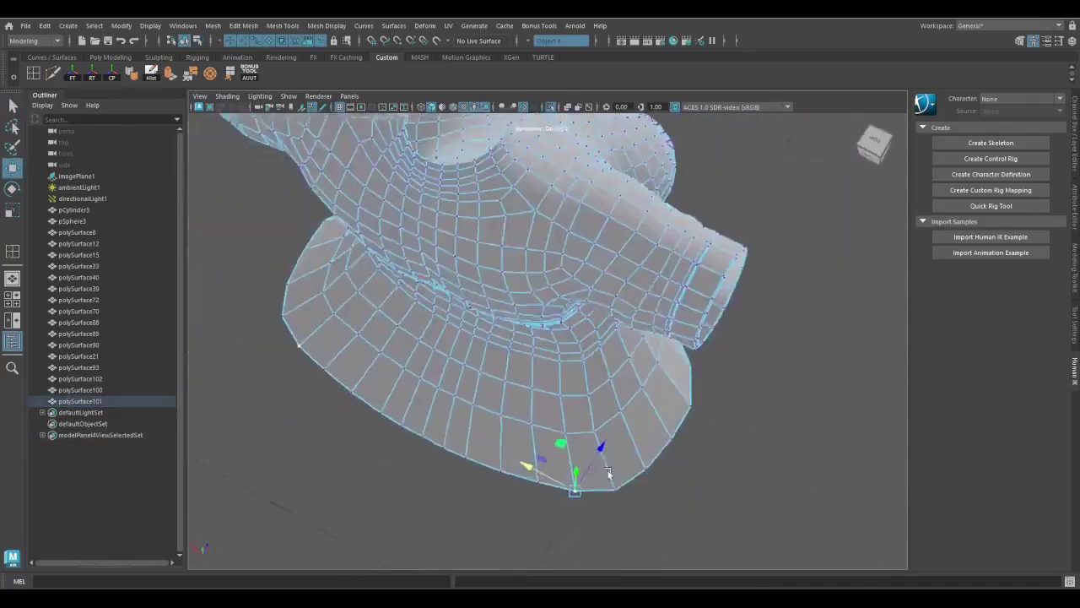
# Delete the top mesh's history and reposition the upper skirt's side and rear vertices to clear the hips in the side view
pyautogui.click(152, 74)
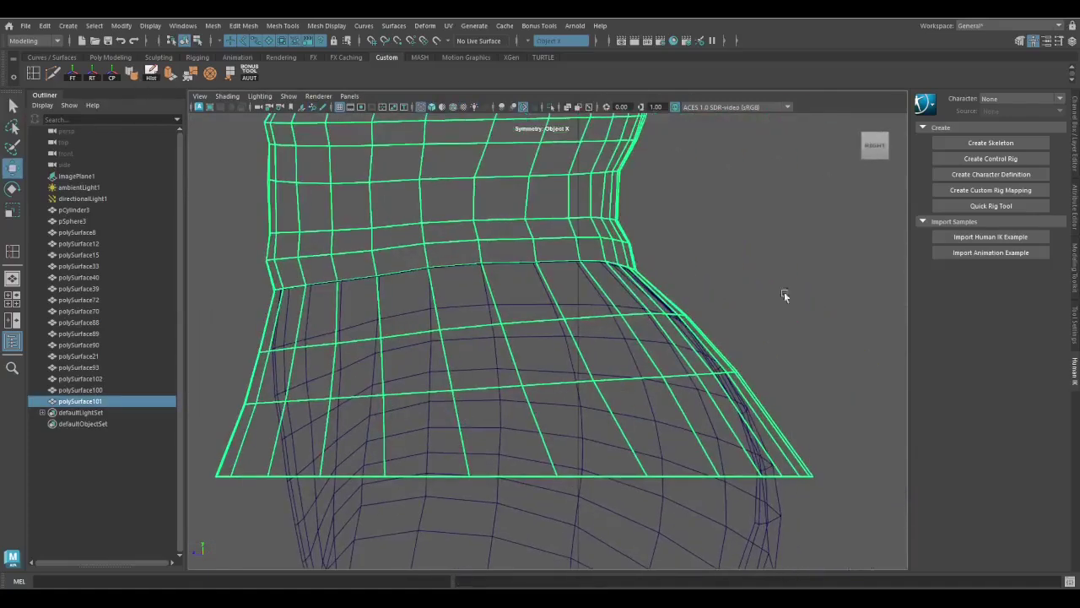
pyautogui.click(1075, 268)
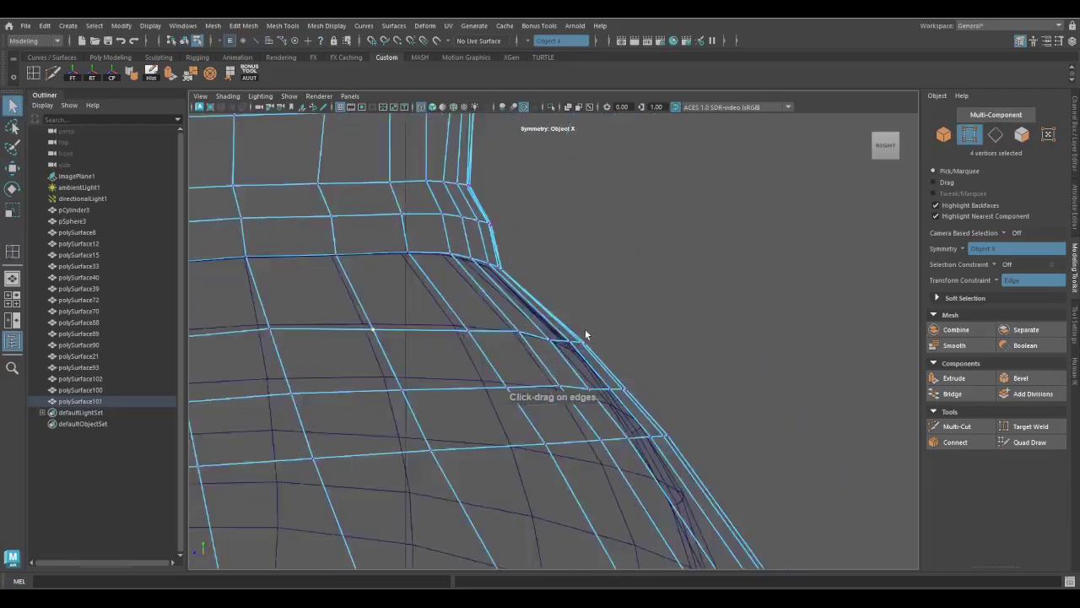
pyautogui.click(513, 334)
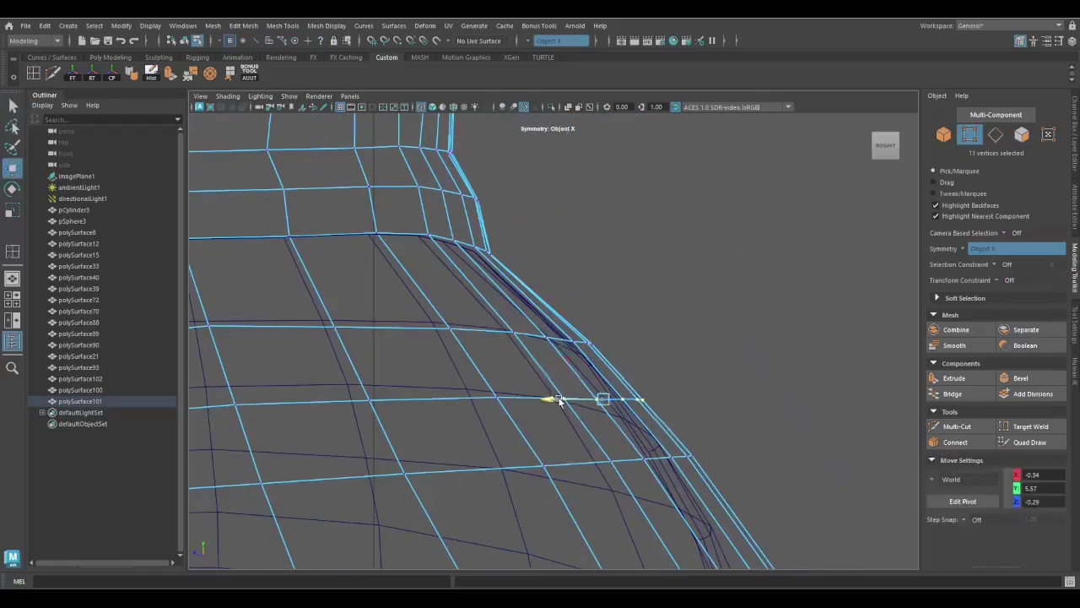
pyautogui.moveTo(559, 402); pyautogui.dragTo(512, 333)
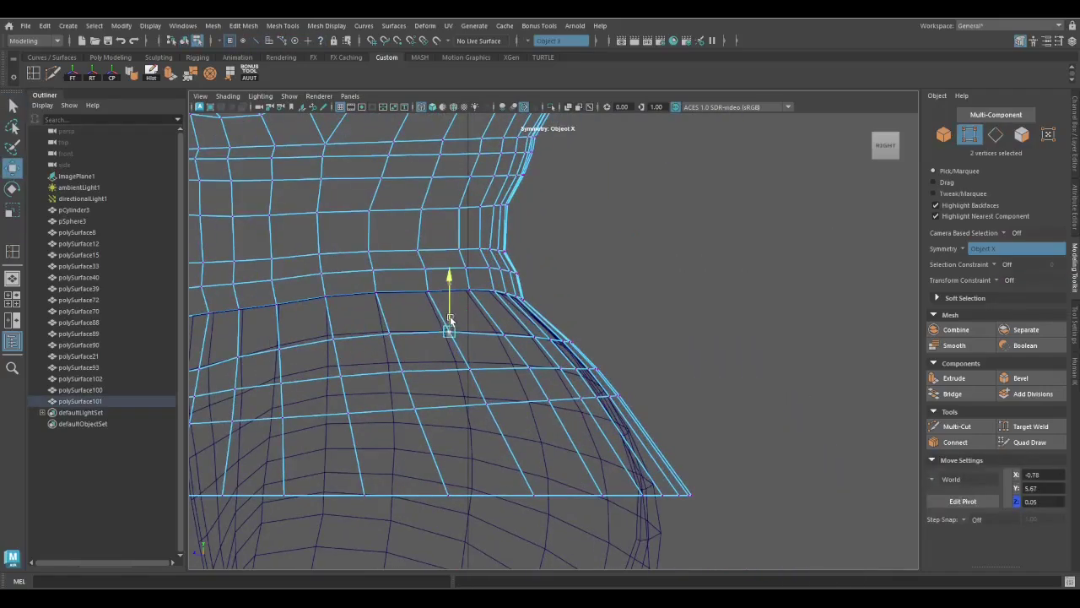
pyautogui.moveTo(445, 331); pyautogui.dragTo(438, 372)
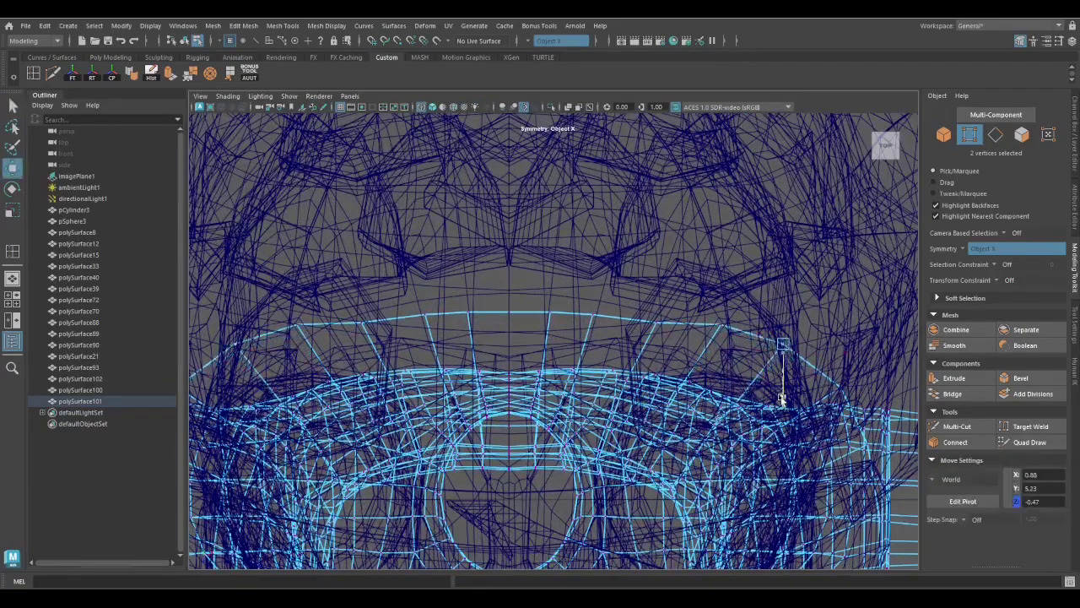
# Move the mirrored rear hem vertices in the top view to round the back of the skirt
pyautogui.moveTo(650, 365); pyautogui.dragTo(546, 355)
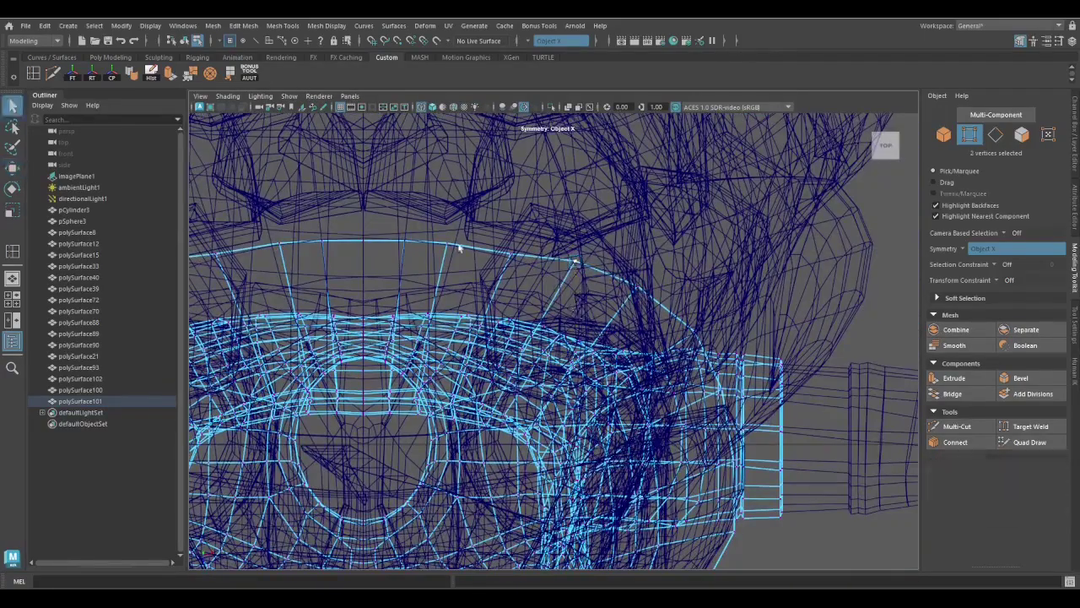
pyautogui.press('space')
pyautogui.press('f')
pyautogui.moveTo(465, 265); pyautogui.dragTo(607, 330)
pyautogui.press('w')
pyautogui.press('q')
# Adjust the rear waist and hip vertex rows in the side view to smooth the transition into the skirt
pyautogui.keyDown('alt'); pyautogui.moveTo(448, 244); pyautogui.dragTo(513, 377); pyautogui.keyUp('alt')
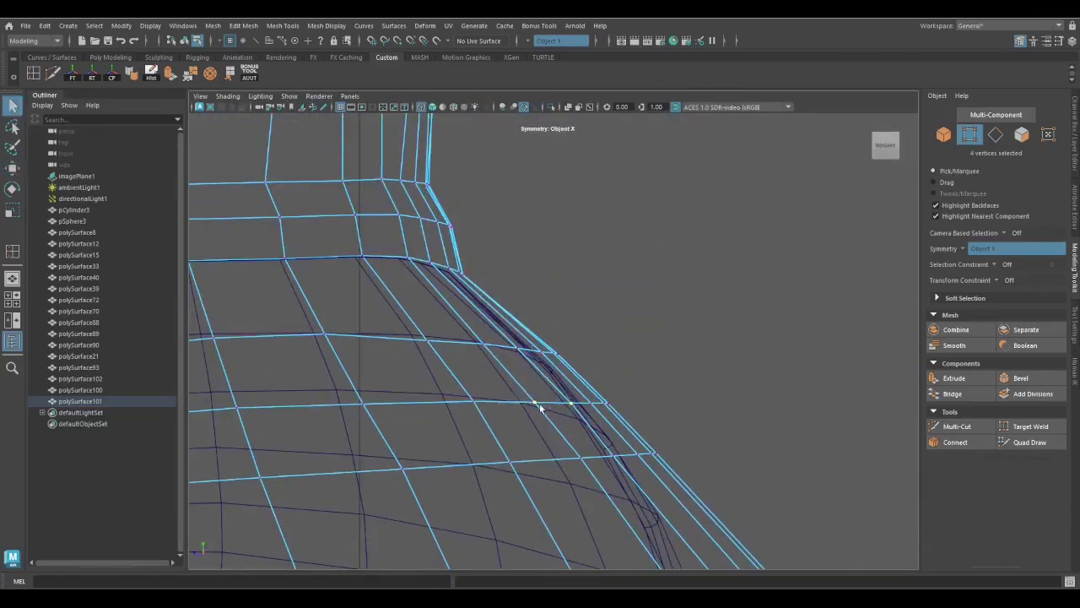
pyautogui.keyDown('alt'); pyautogui.moveTo(625, 473); pyautogui.dragTo(605, 455); pyautogui.keyUp('alt')
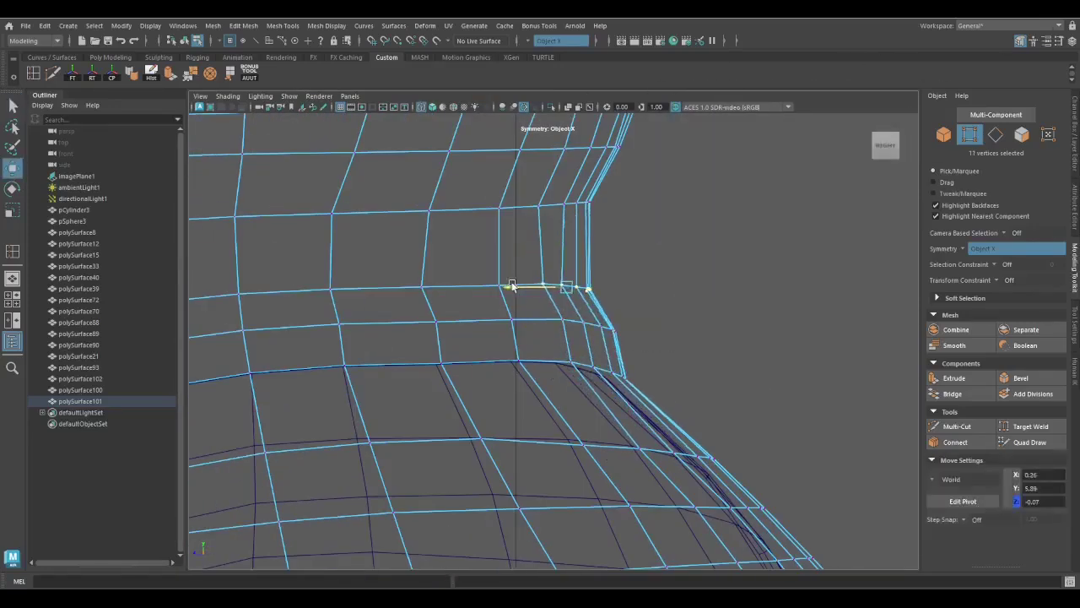
pyautogui.press('b')
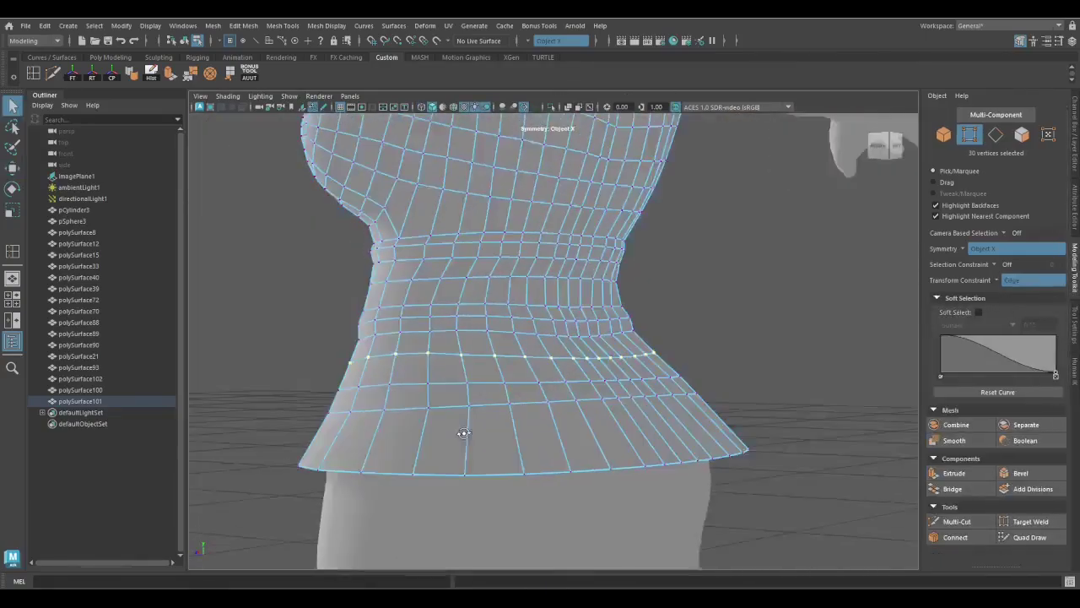
pyautogui.moveTo(466, 433)
pyautogui.keyDown('alt'); pyautogui.mouseDown()
pyautogui.moveTo(325, 391)
pyautogui.moveTo(425, 367)
pyautogui.moveTo(558, 438)
pyautogui.mouseUp(); pyautogui.keyUp('alt')
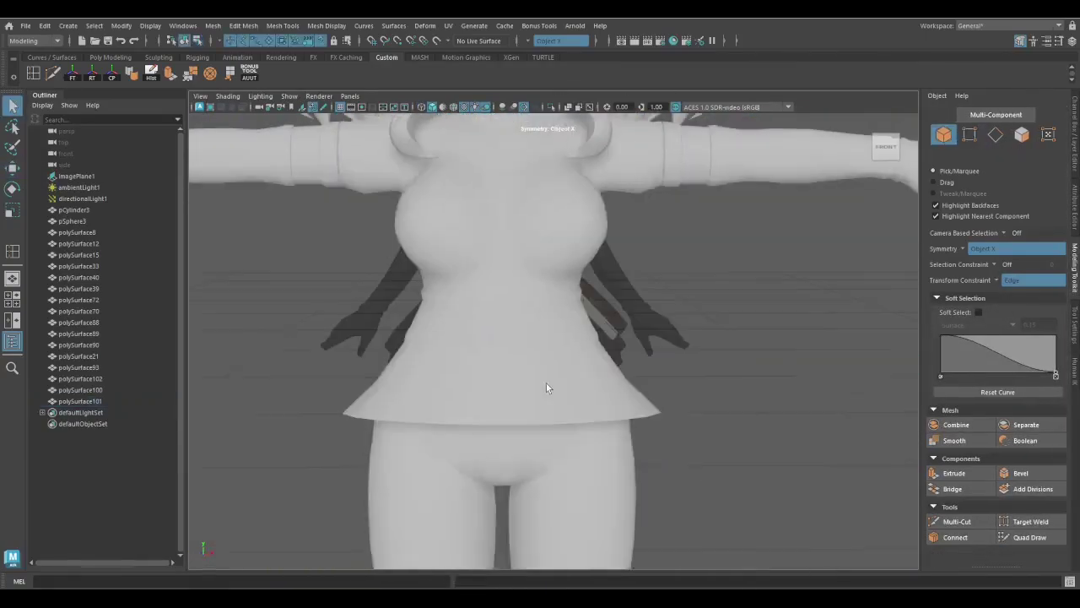
# Extrude the skirt's bottom border edges downward with symmetry off and widen the new hem to the reference
pyautogui.moveTo(453, 275); pyautogui.dragTo(531, 428, button='right')
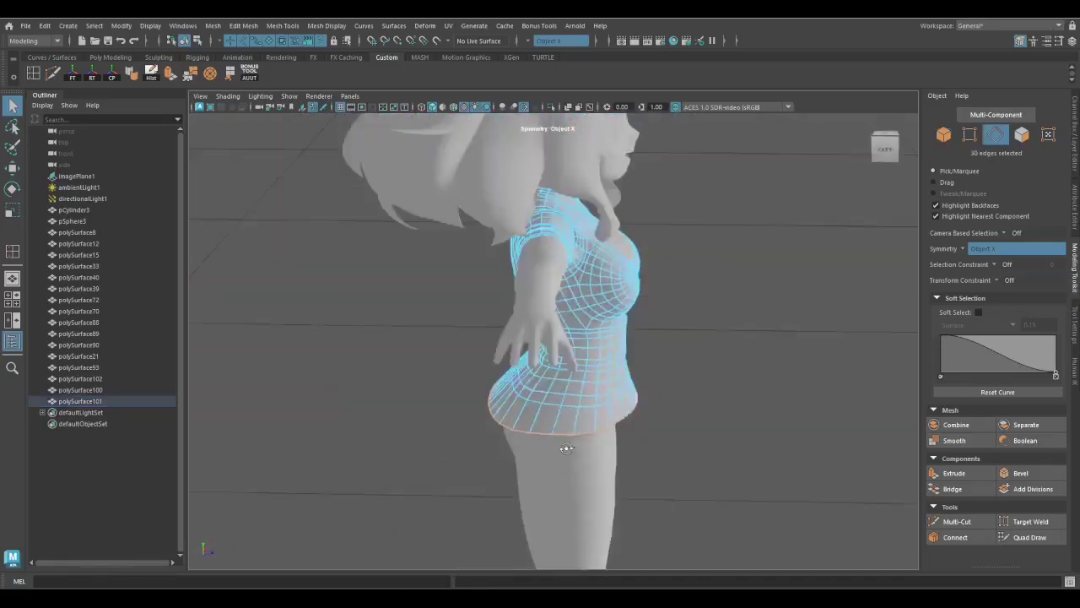
pyautogui.rightClick(699, 258)
pyautogui.doubleClick(687, 379)
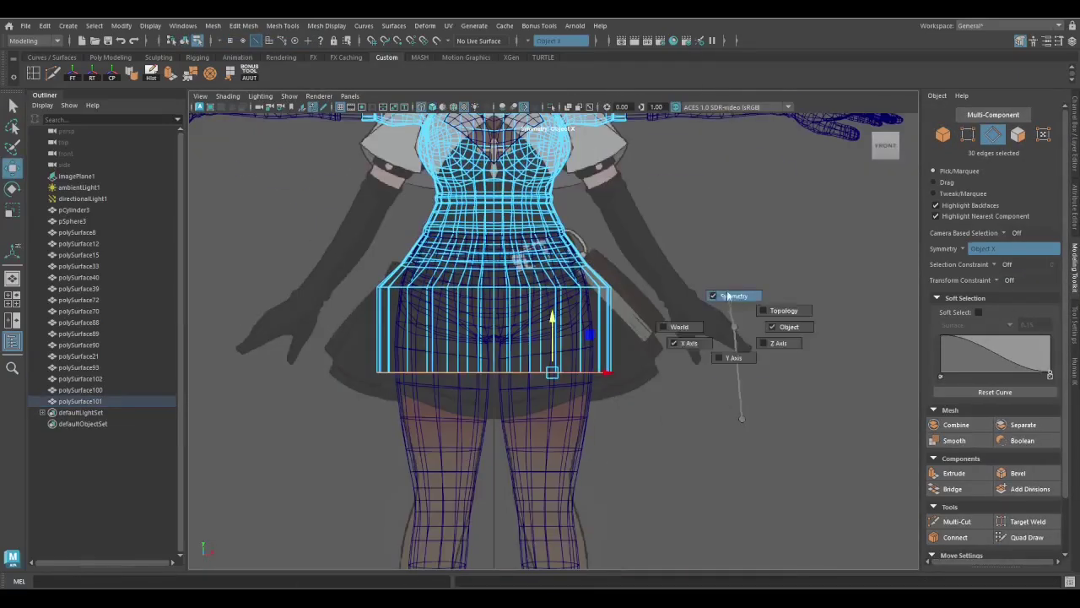
pyautogui.moveTo(473, 351); pyautogui.dragTo(499, 352)
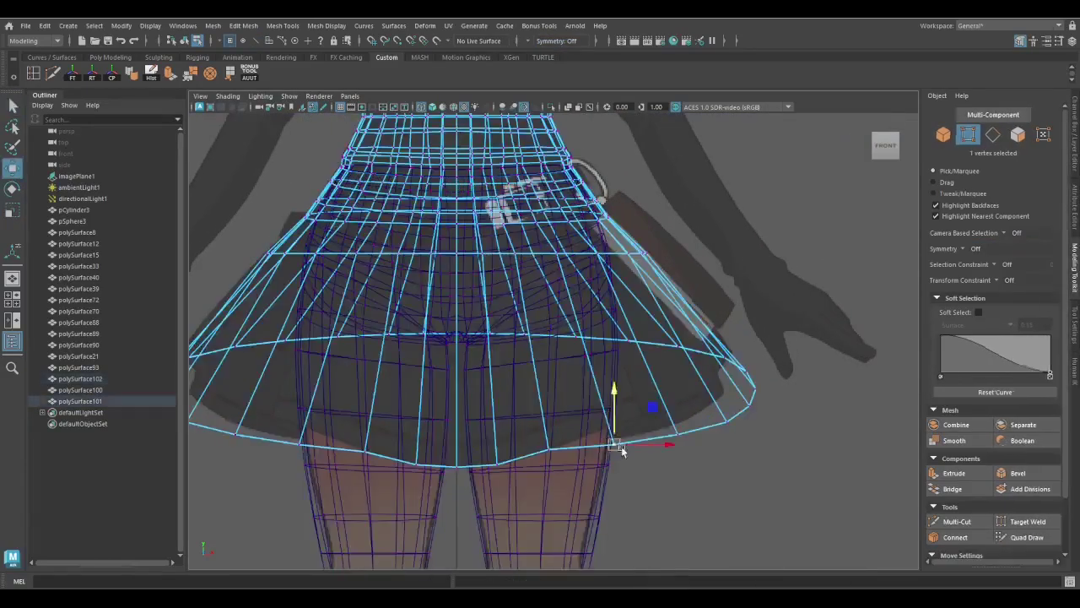
# Turn on object X symmetry and move the front and side hem vertices to match the reference's curved hemline
pyautogui.moveTo(621, 452); pyautogui.dragTo(660, 342, button='right')
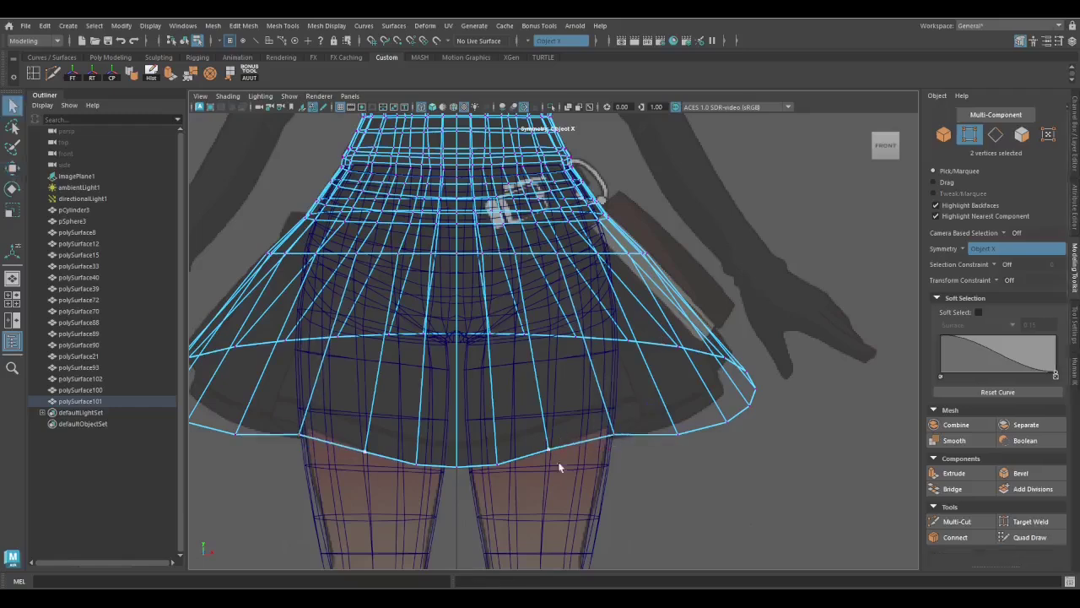
pyautogui.moveTo(706, 459); pyautogui.dragTo(542, 440)
pyautogui.hotkey('ctrl', 'z')
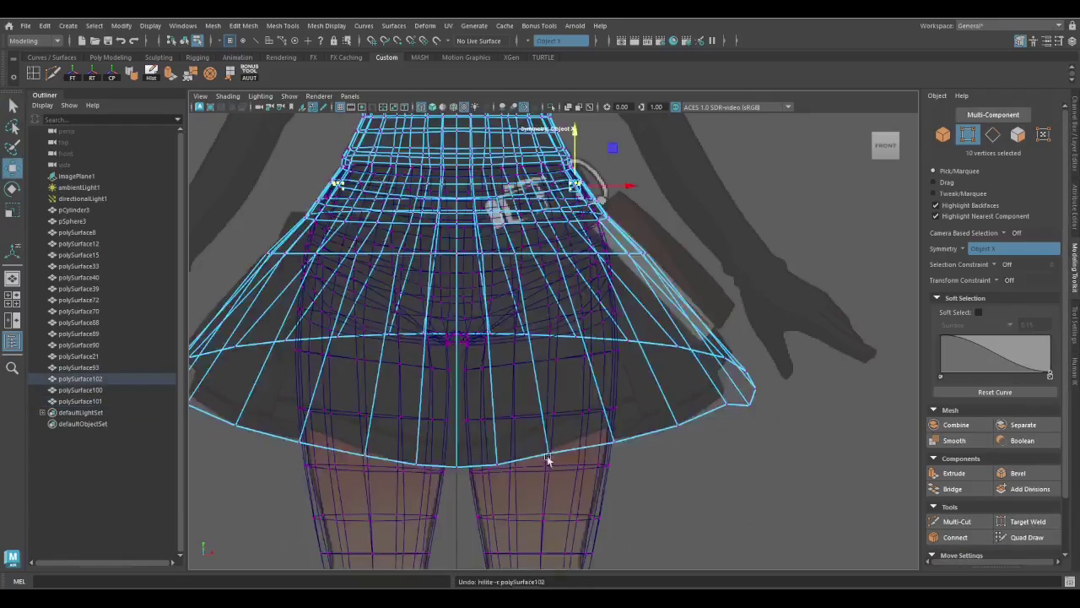
pyautogui.moveTo(731, 425); pyautogui.dragTo(730, 422)
pyautogui.press('w')
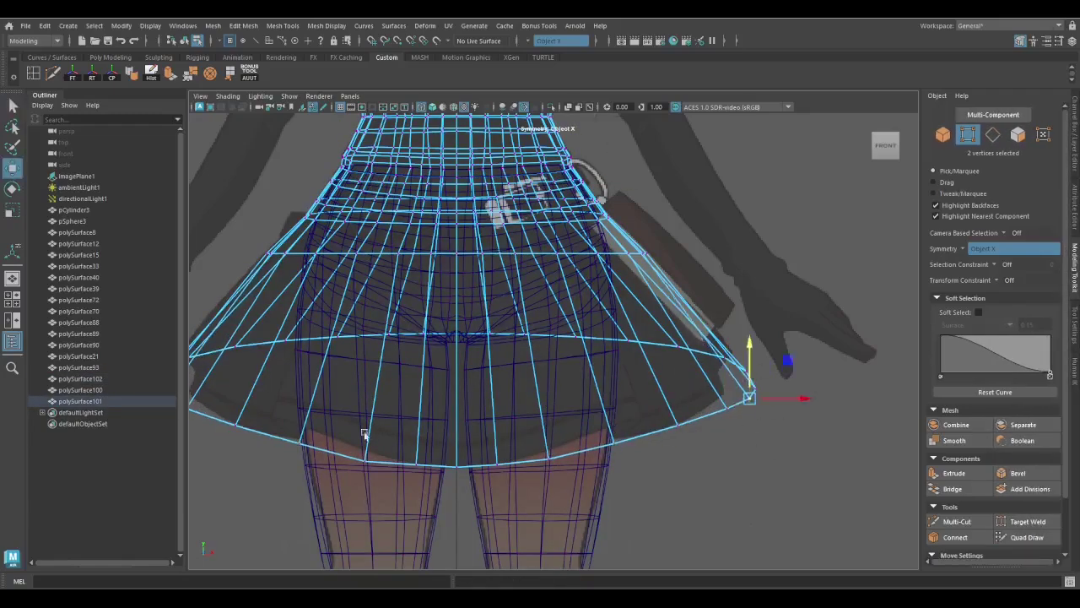
pyautogui.keyDown('alt'); pyautogui.moveTo(364, 433); pyautogui.dragTo(475, 405); pyautogui.keyUp('alt')
pyautogui.press('q')
pyautogui.moveTo(405, 355); pyautogui.dragTo(459, 375)
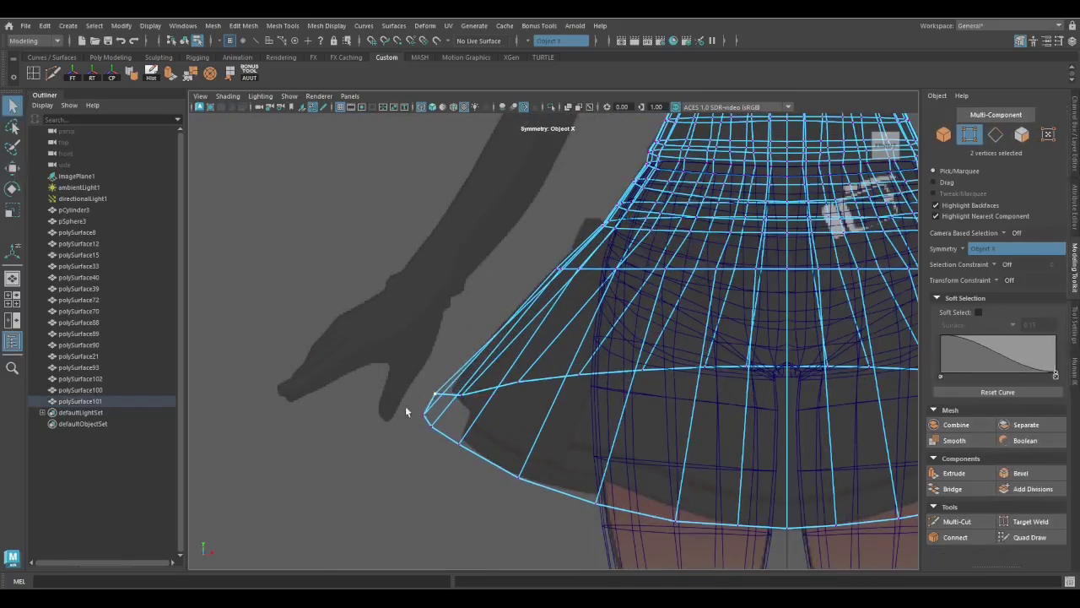
pyautogui.keyDown('alt'); pyautogui.moveTo(588, 457); pyautogui.dragTo(637, 397); pyautogui.keyUp('alt')
# Shape the hem in the side view by adjusting the side, rear and front vertex heights into a smooth slope
pyautogui.press('q')
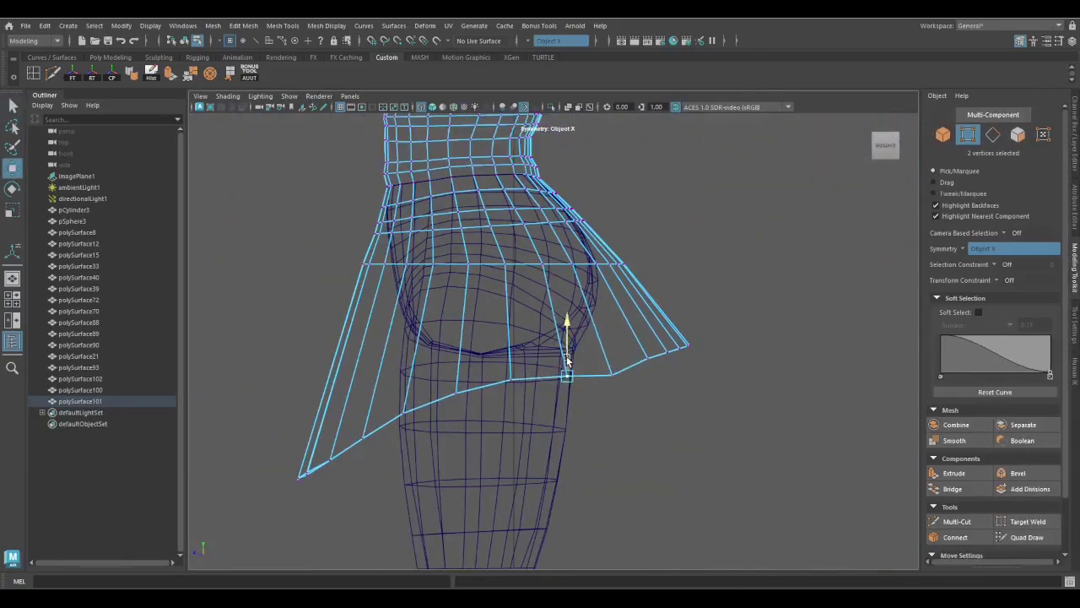
pyautogui.keyDown('alt'); pyautogui.moveTo(692, 369); pyautogui.dragTo(319, 460); pyautogui.keyUp('alt')
pyautogui.press('q')
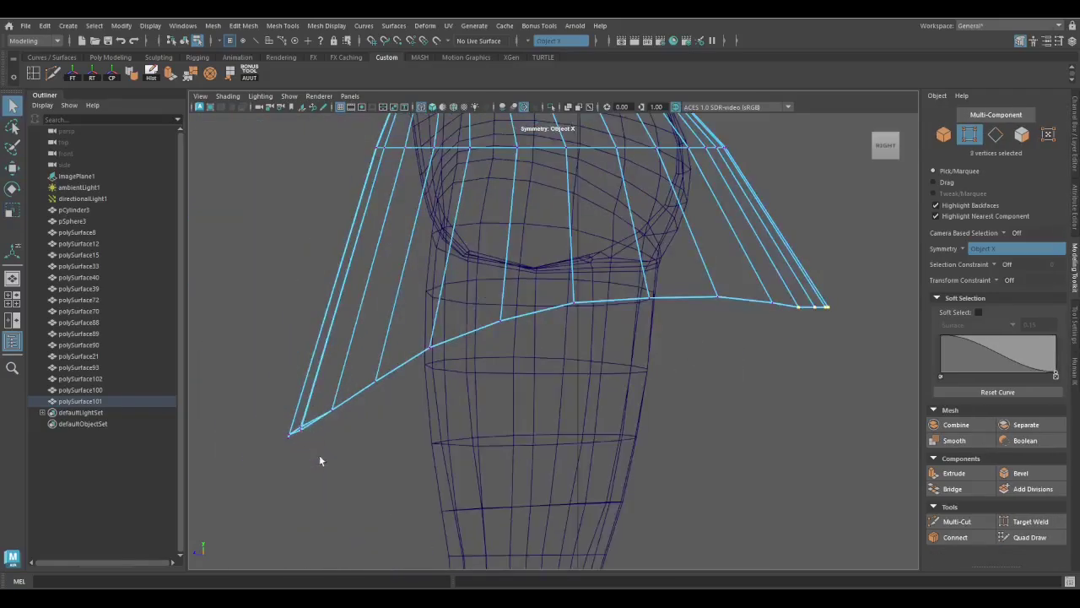
pyautogui.keyDown('alt'); pyautogui.moveTo(309, 432); pyautogui.dragTo(432, 492, button='right'); pyautogui.keyUp('alt')
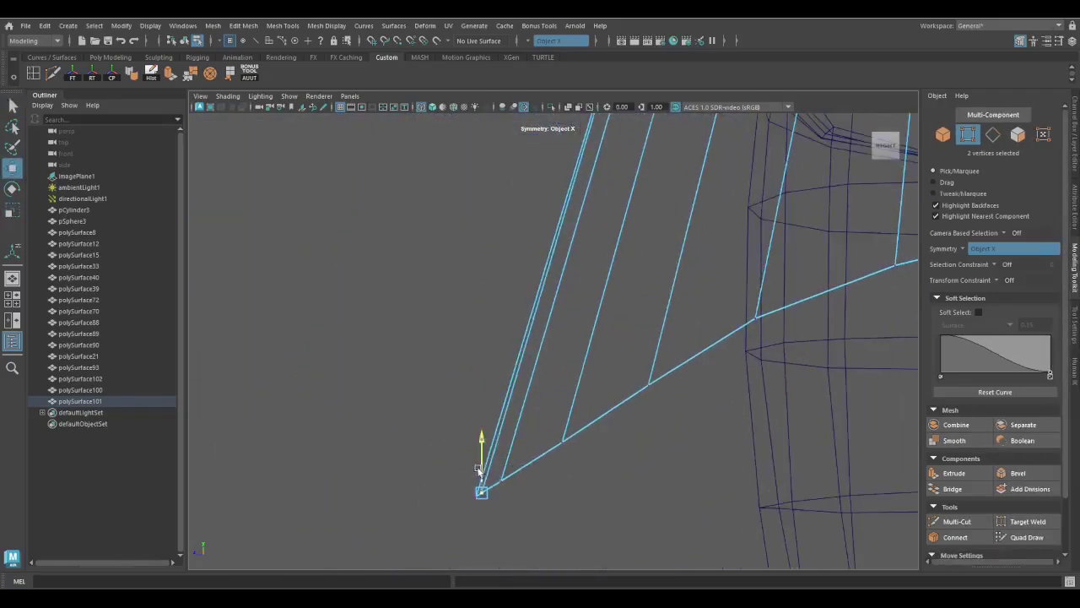
pyautogui.press('[')
pyautogui.keyDown('shift'); pyautogui.doubleClick(523, 376); pyautogui.keyUp('shift')
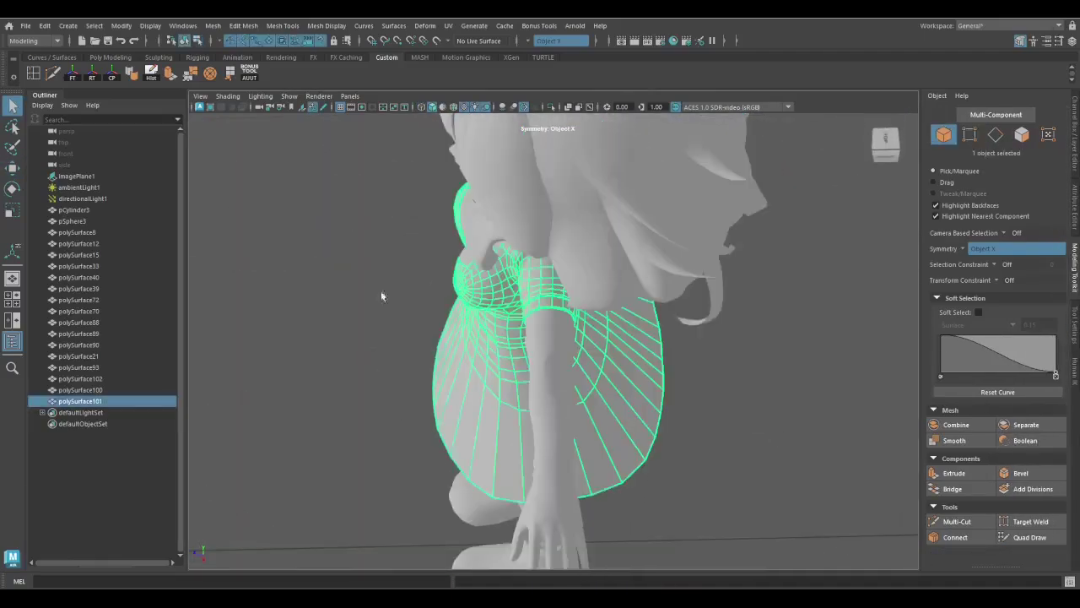
# Cut extra edges into the skirt front with Multi-Cut and offset the mirrored hem vertices to form a folded pleat
pyautogui.press('space')
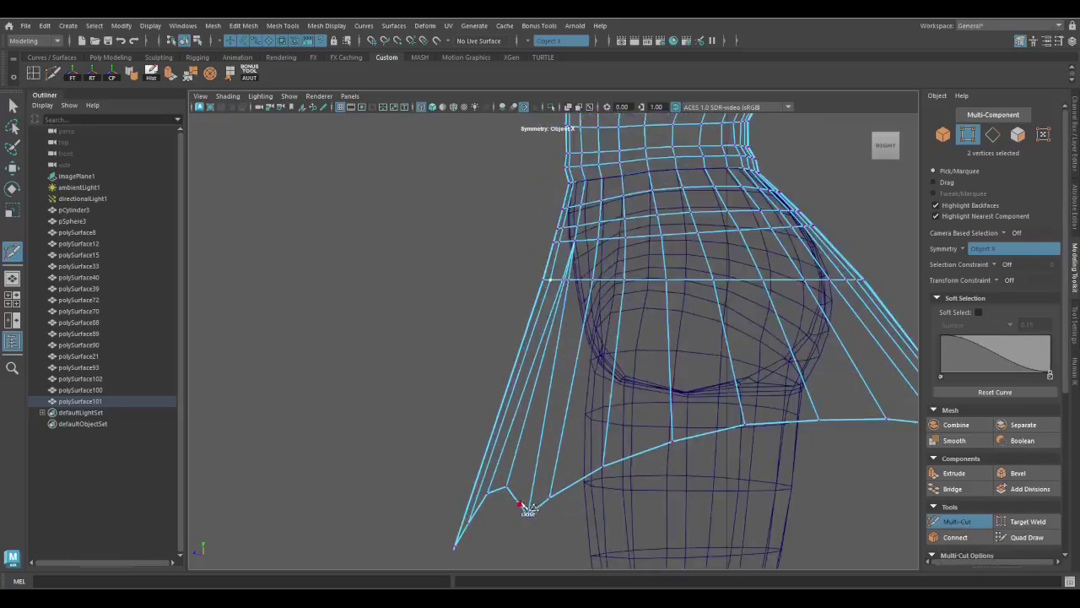
pyautogui.scroll(3, 596, 272)
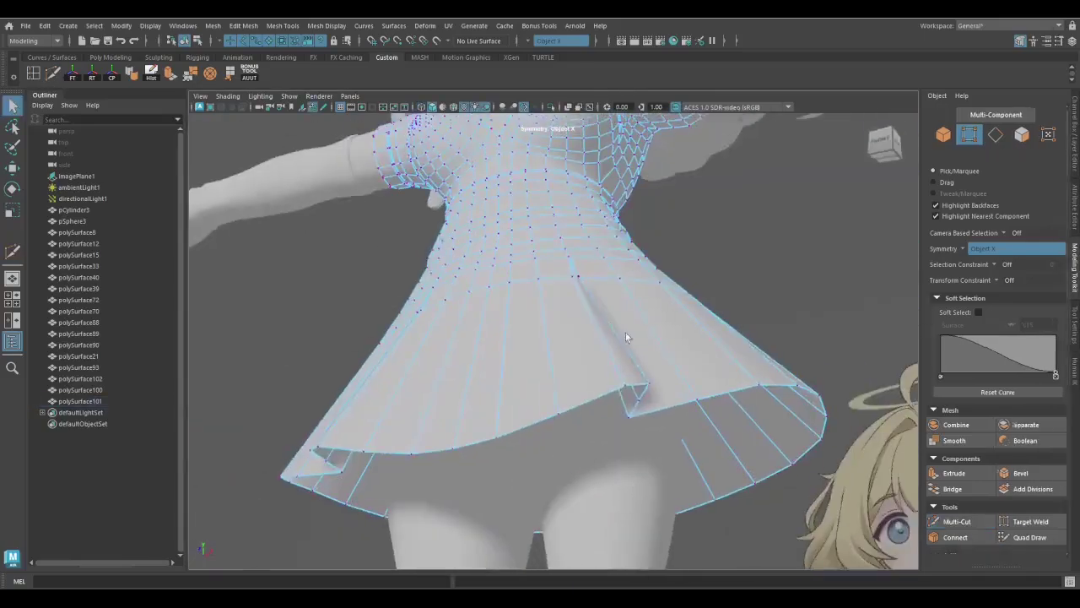
pyautogui.click(636, 405)
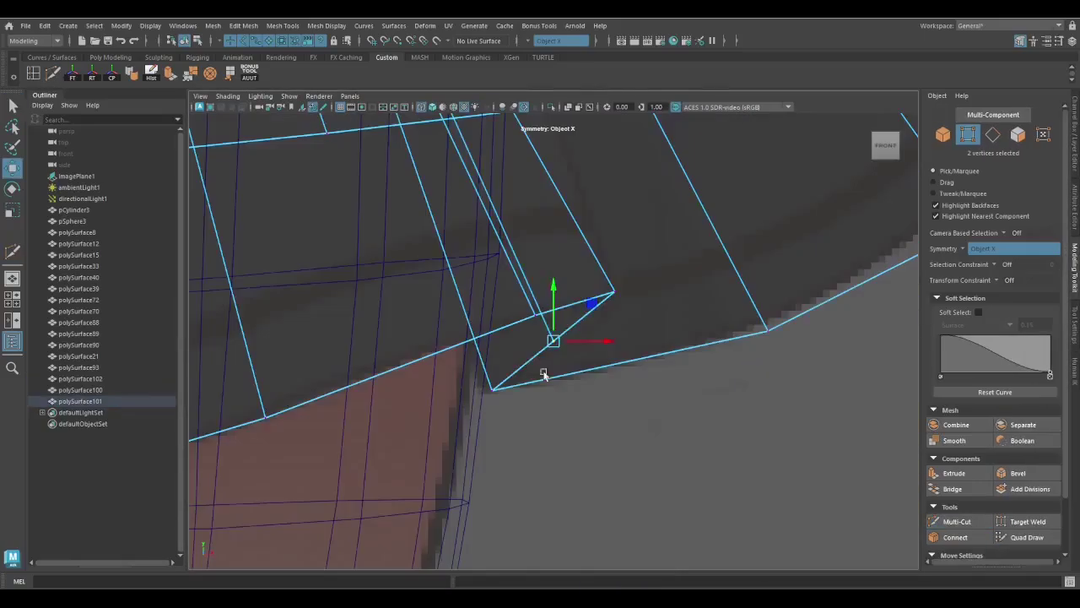
pyautogui.press('space')
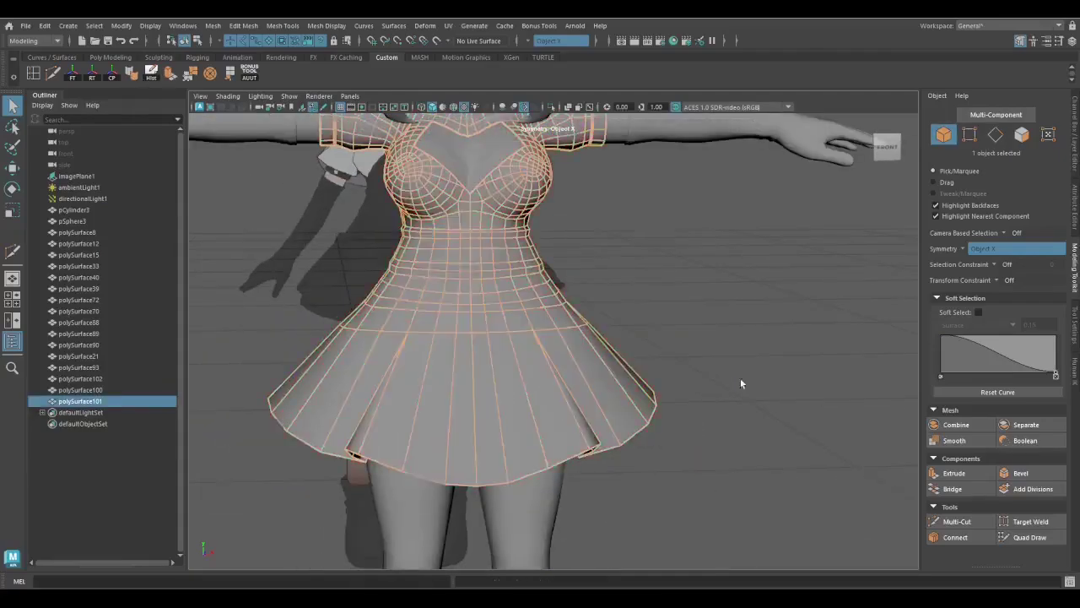
# Add divisions to the skirt's lower face band and return to vertex editing
pyautogui.moveTo(748, 294)
pyautogui.keyDown('shift'); pyautogui.mouseDown(button='right')
pyautogui.moveTo(745, 458)
pyautogui.moveTo(731, 439)
pyautogui.moveTo(743, 355)
pyautogui.mouseUp(button='right'); pyautogui.keyUp('shift')
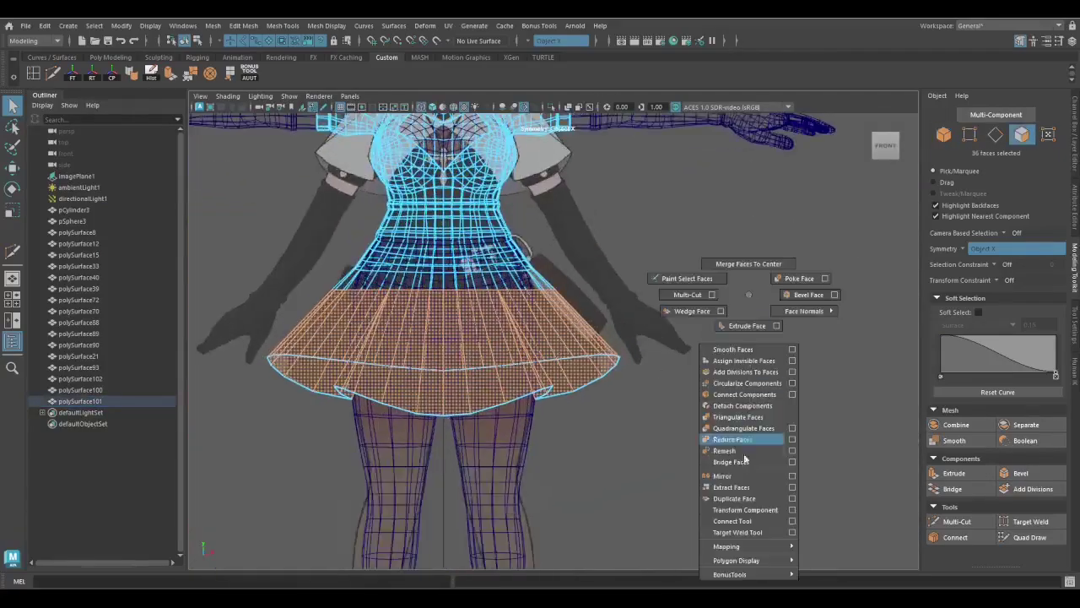
pyautogui.press('space')
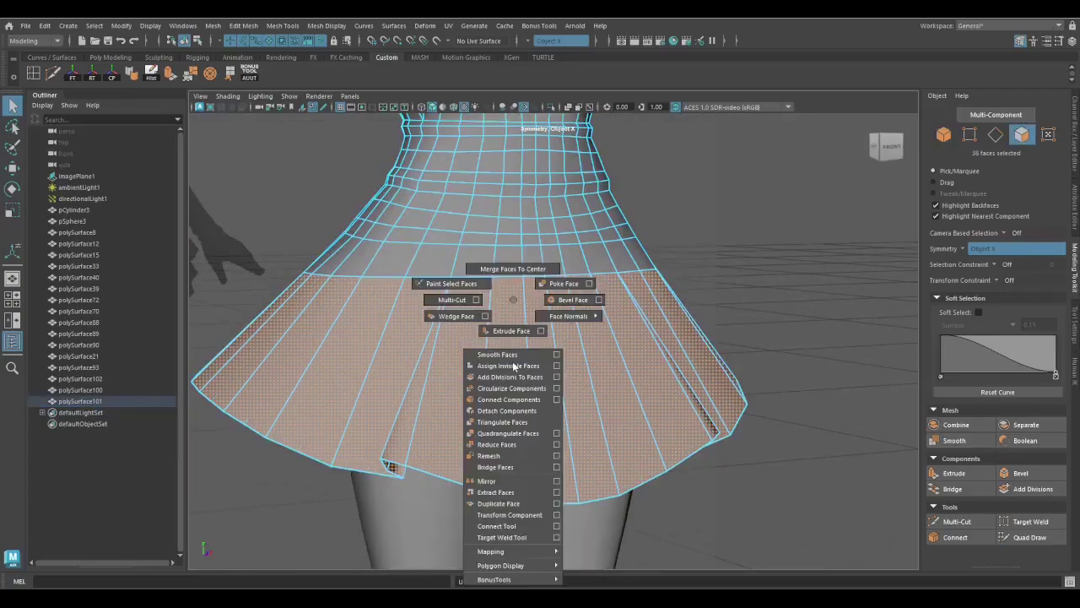
pyautogui.keyDown('shift'); pyautogui.moveTo(513, 361); pyautogui.dragTo(520, 377, button='right'); pyautogui.keyUp('shift')
pyautogui.moveTo(554, 269); pyautogui.dragTo(601, 258, button='right')
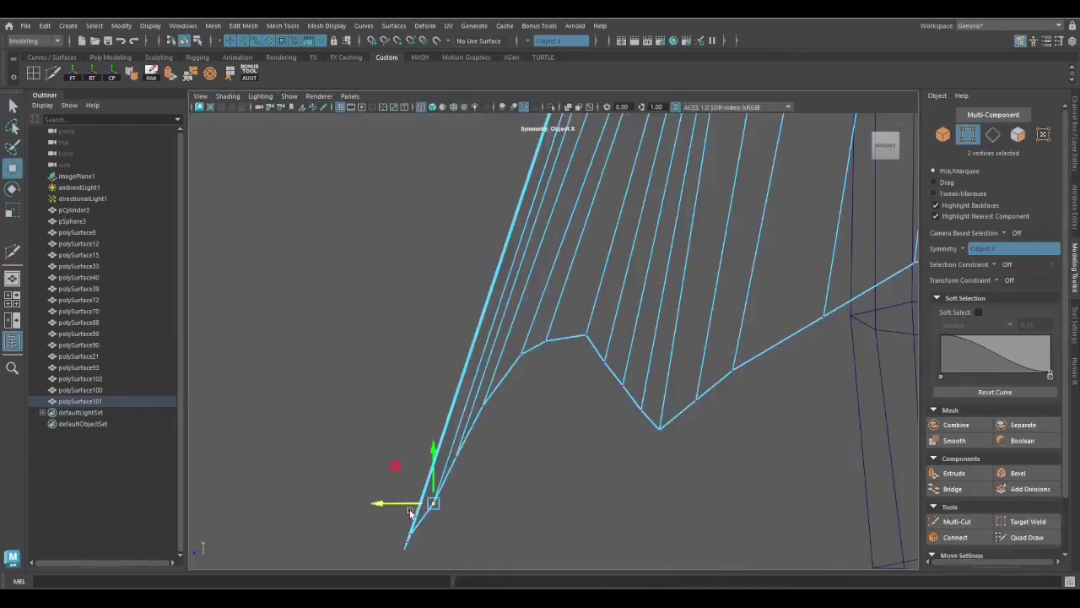
# Cut an extra edge down the skirt's fold to the hem with Multi-Cut and reposition the fold's hem vertices
pyautogui.click(579, 385)
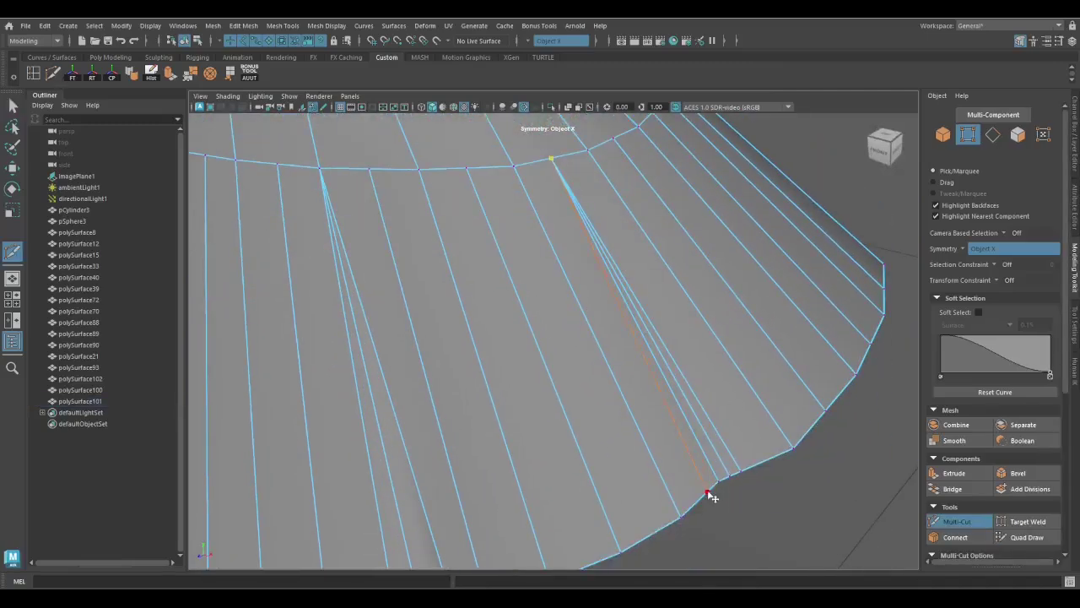
pyautogui.click(708, 493)
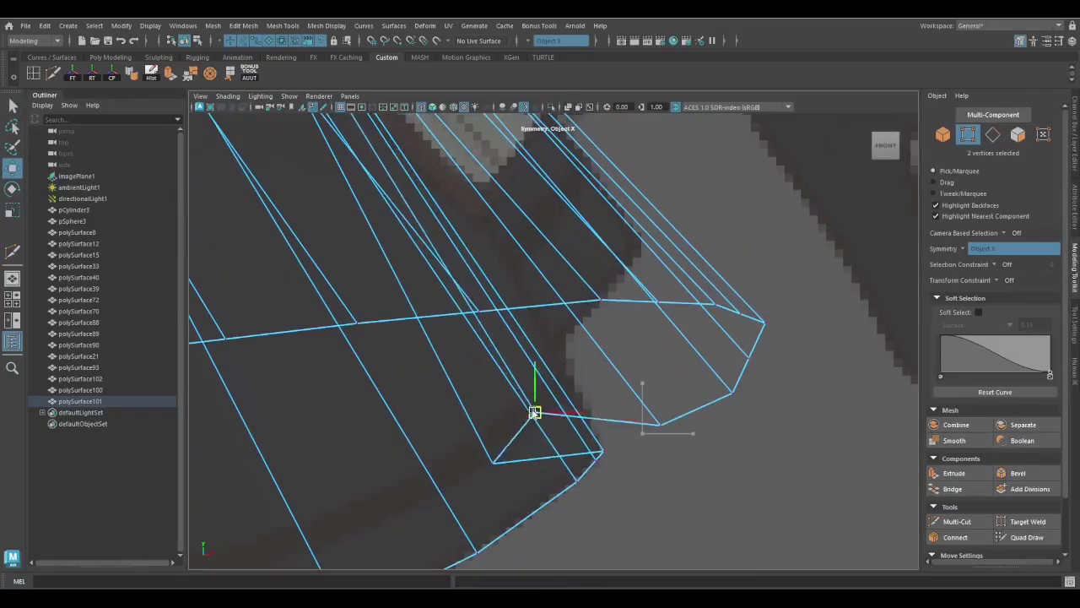
pyautogui.moveTo(534, 412)
pyautogui.mouseDown()
pyautogui.moveTo(658, 424)
pyautogui.moveTo(540, 414)
pyautogui.mouseUp()
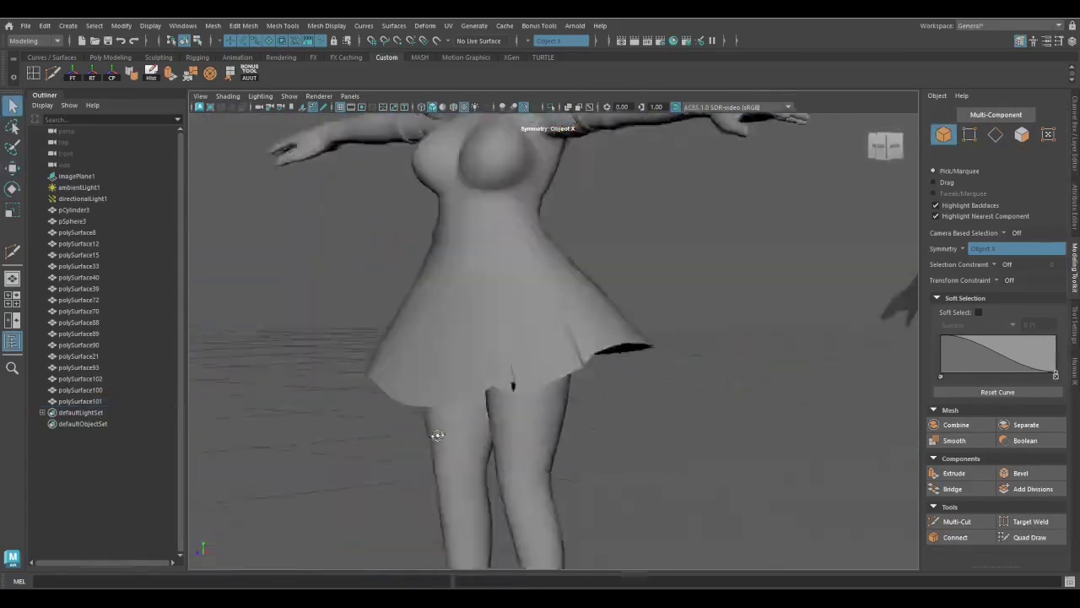
# Adjust the skirt's back hem vertices in the front view to even out the hem curve
pyautogui.keyDown('alt'); pyautogui.moveTo(437, 434); pyautogui.dragTo(609, 444); pyautogui.keyUp('alt')
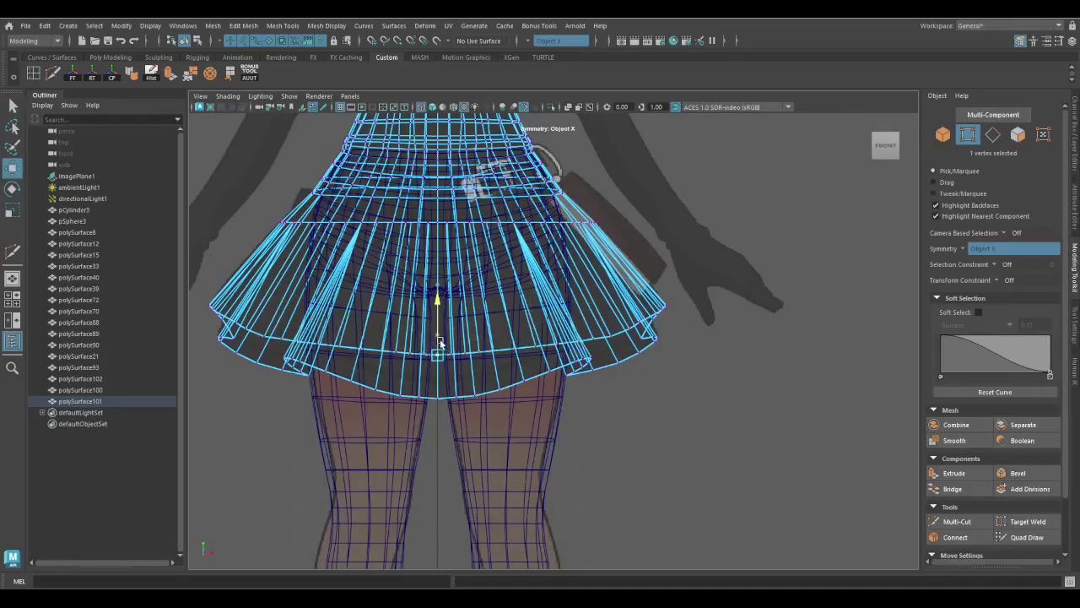
pyautogui.press('space')
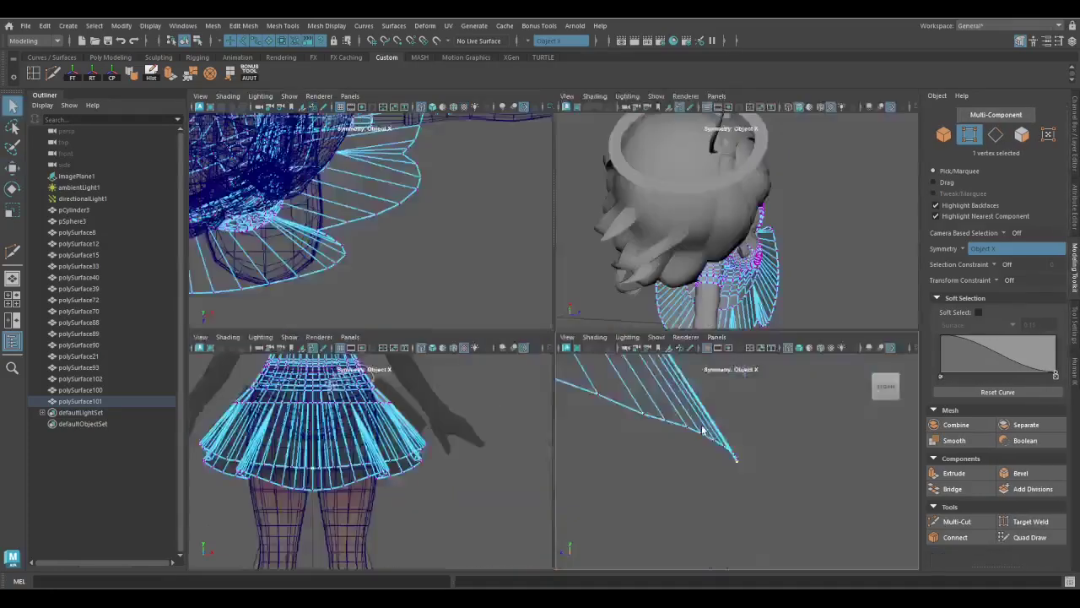
pyautogui.press('space')
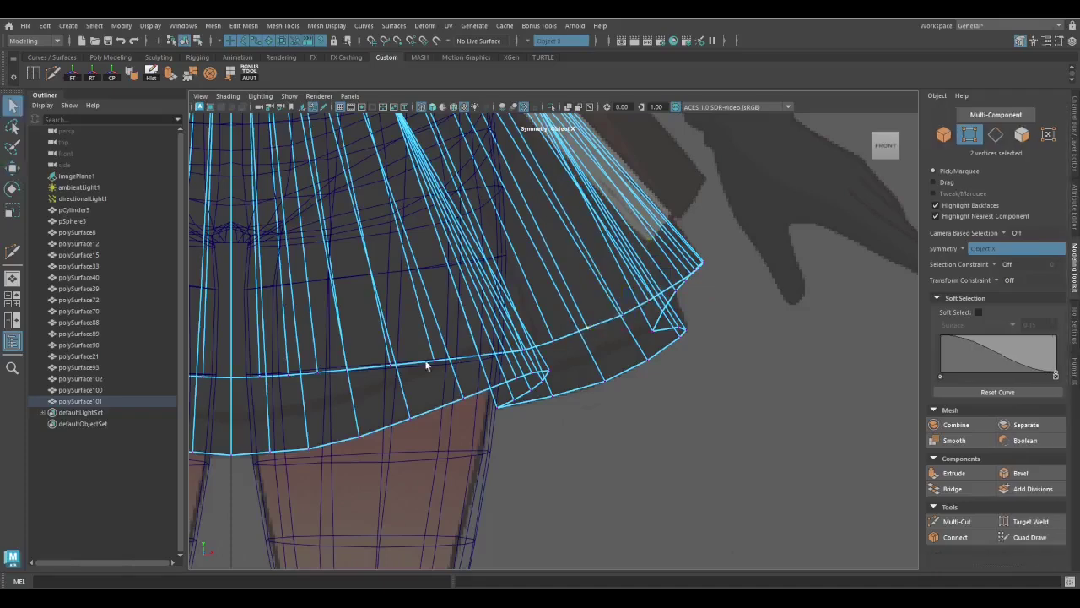
pyautogui.moveTo(483, 345); pyautogui.dragTo(523, 363)
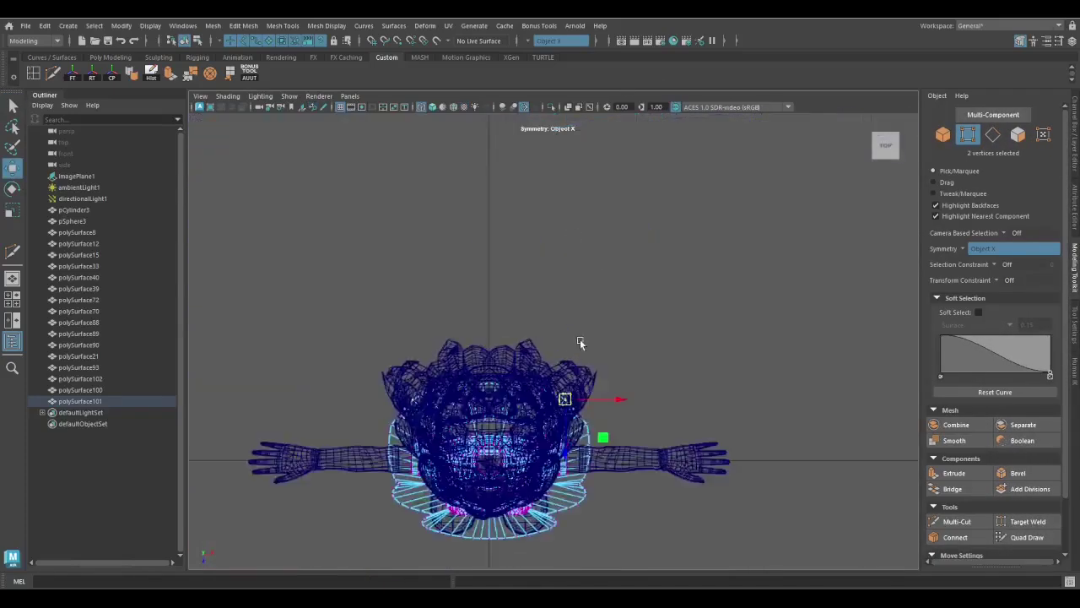
# Reposition the back hem vertices in the top view to form rounded scallops between inward folds
pyautogui.scroll(5, 631, 440)
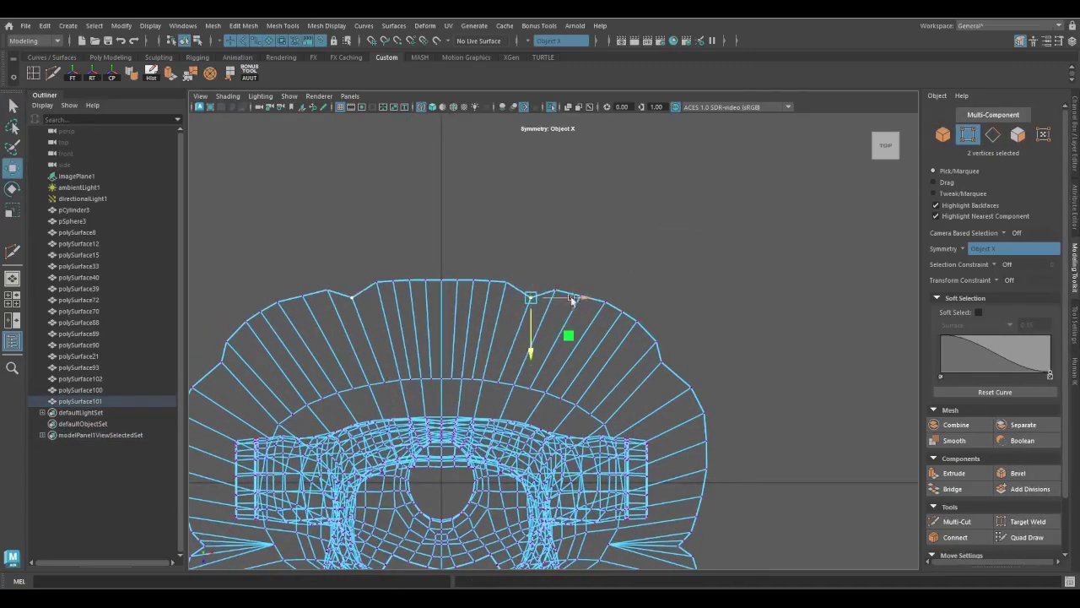
pyautogui.click(511, 281)
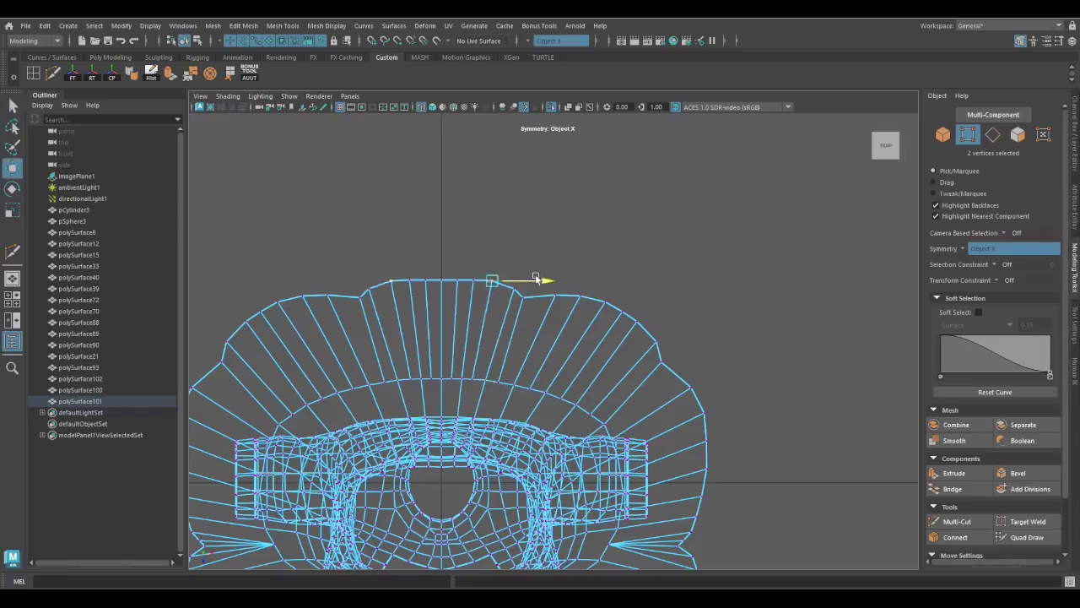
pyautogui.scroll(-5, 602, 299)
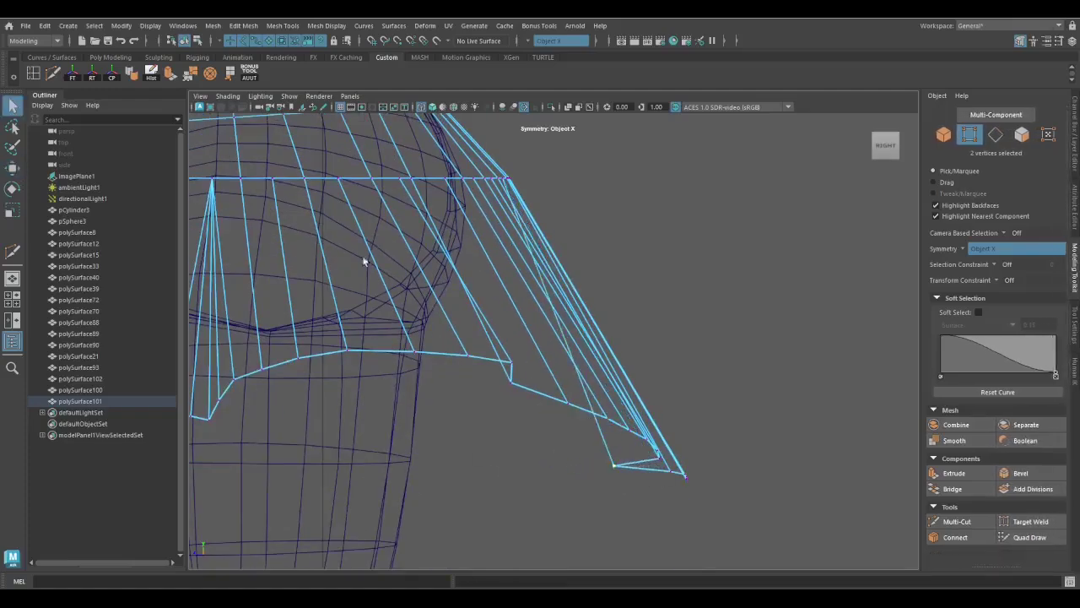
pyautogui.moveTo(546, 266); pyautogui.dragTo(567, 319)
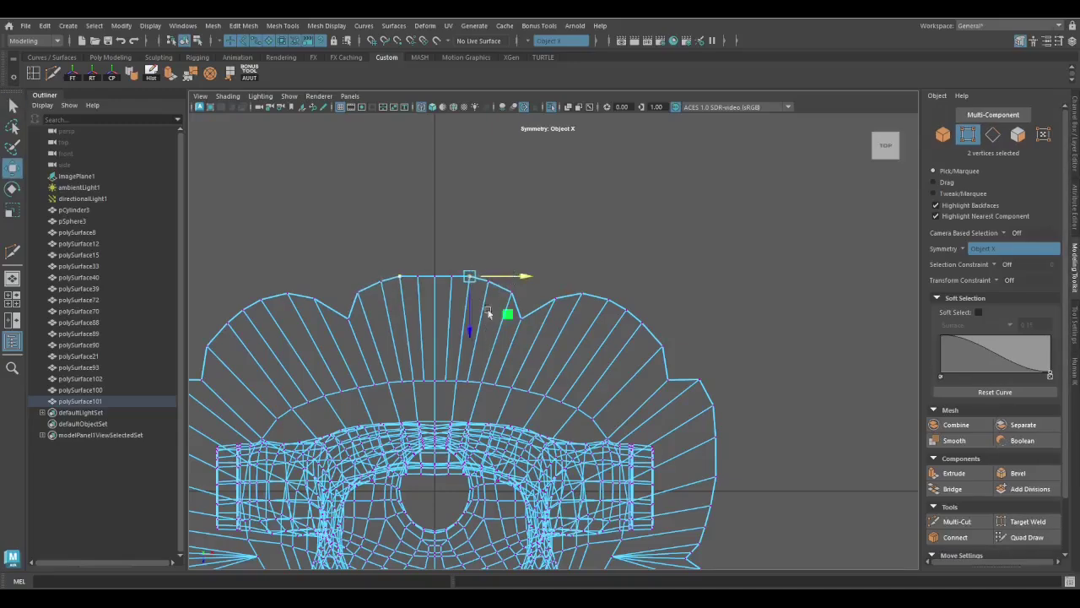
pyautogui.press('space')
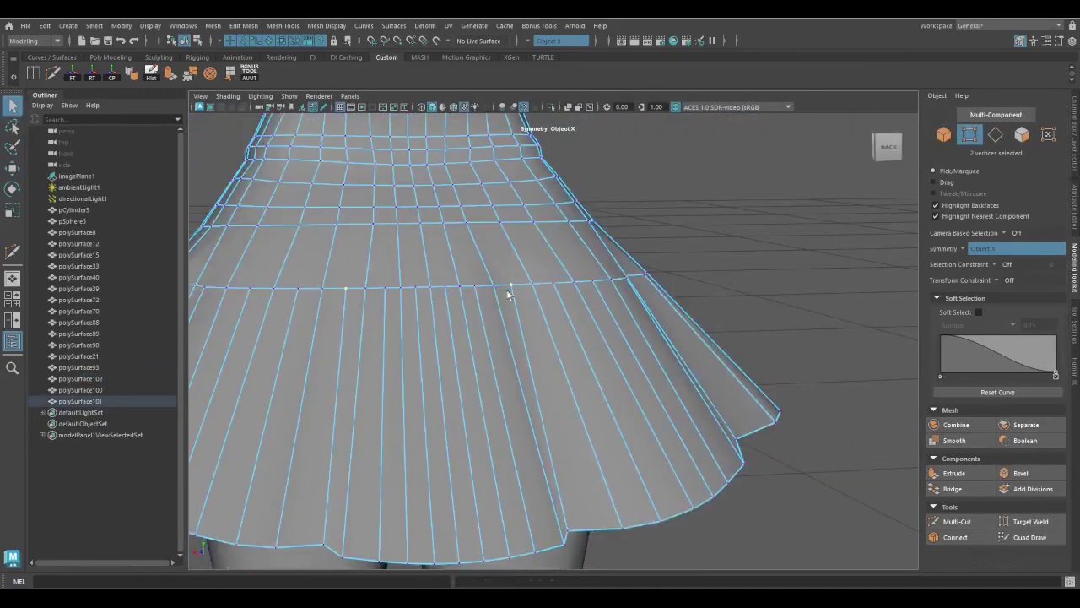
# Shift the back vertices on the skirt's upper edge loop sideways to line them up with the pleats
pyautogui.press('w')
pyautogui.scroll(-3, 509, 295)
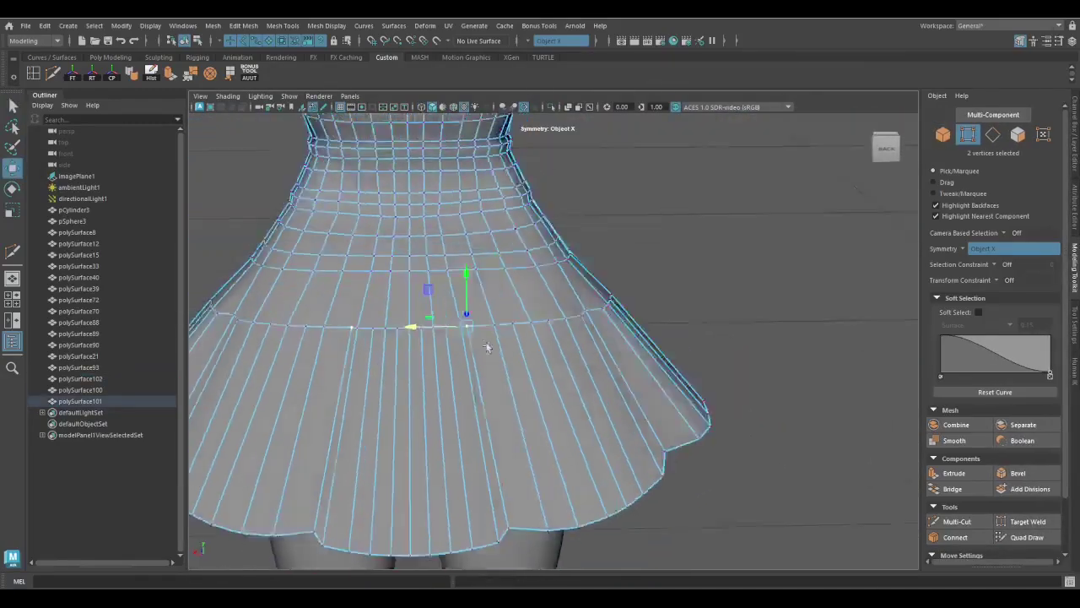
pyautogui.moveTo(489, 349)
pyautogui.keyDown('alt'); pyautogui.mouseDown()
pyautogui.moveTo(405, 333)
pyautogui.moveTo(489, 357)
pyautogui.mouseUp(); pyautogui.keyUp('alt')
pyautogui.scroll(4, 409, 321)
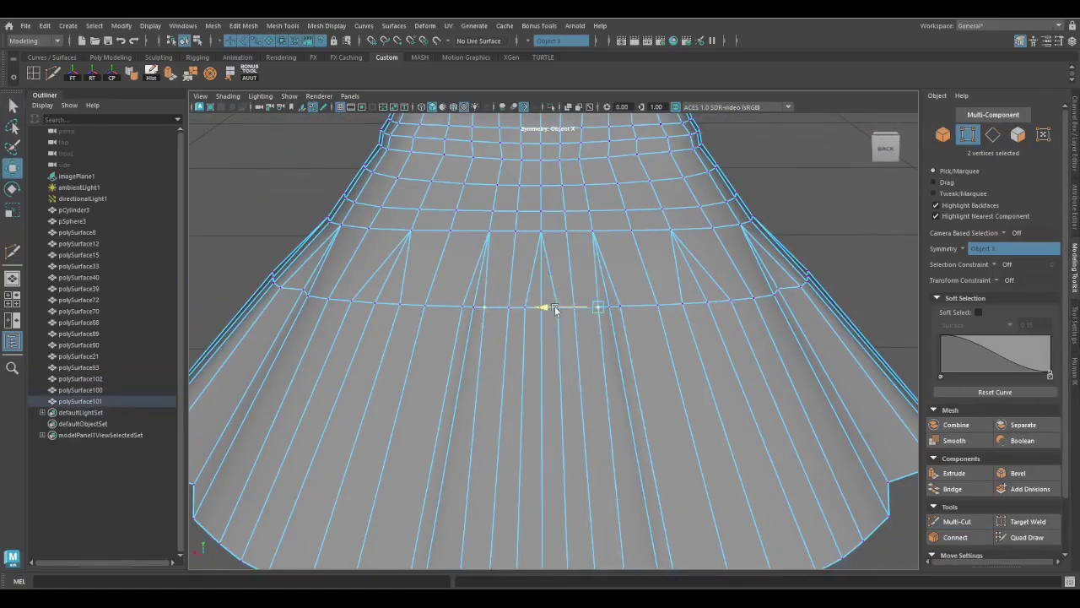
pyautogui.keyDown('shift'); pyautogui.moveTo(555, 309); pyautogui.dragTo(618, 308, button='middle'); pyautogui.keyUp('shift')
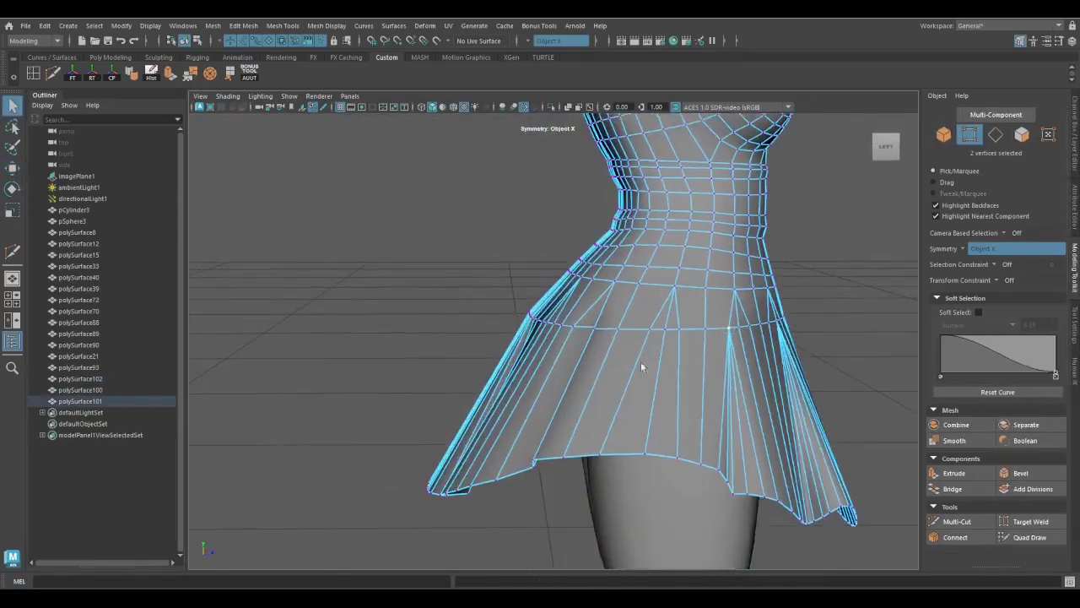
# Move the upper loop's vertices at the rear side fold to shape the pleat
pyautogui.scroll(3, 591, 347)
pyautogui.keyDown('alt'); pyautogui.moveTo(549, 313); pyautogui.dragTo(535, 394); pyautogui.keyUp('alt')
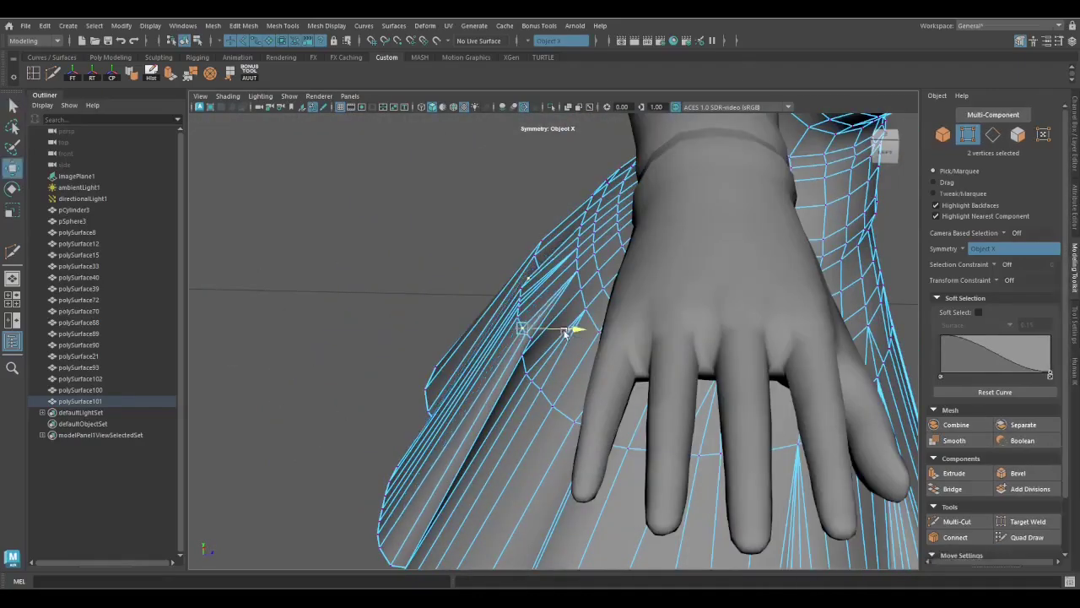
pyautogui.press('w')
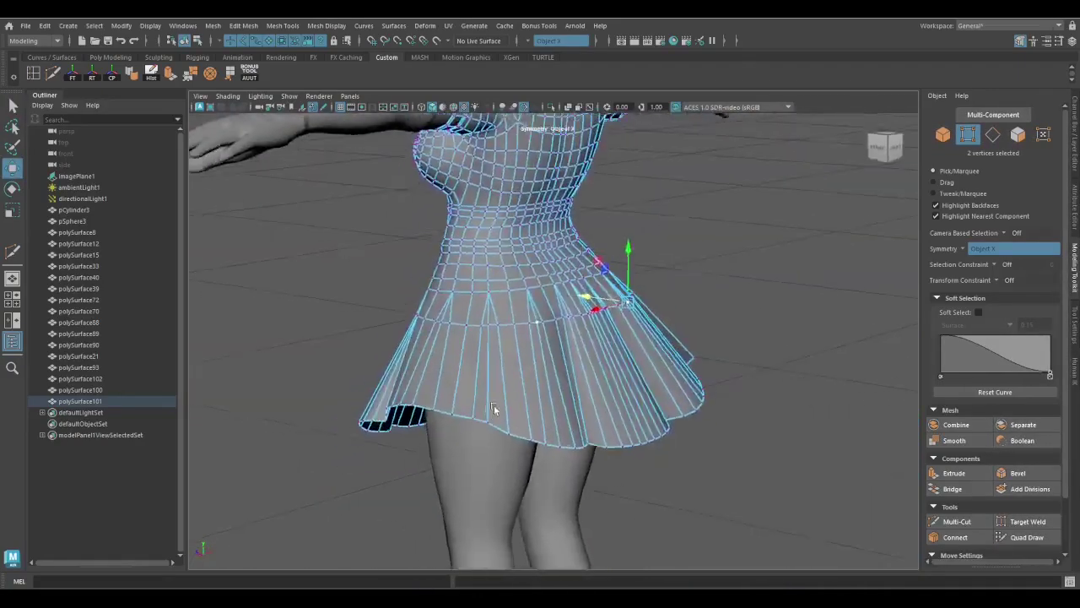
# Cut extra edges along the rear side pleat and slide its loop and hem vertices with the Edge transform constraint
pyautogui.click(483, 267)
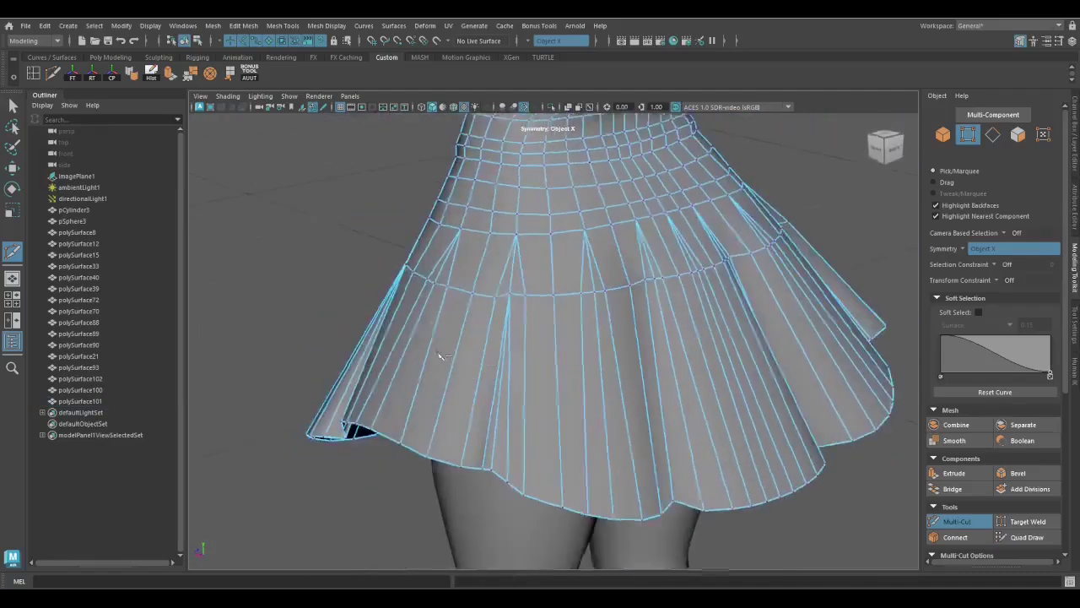
pyautogui.click(429, 490)
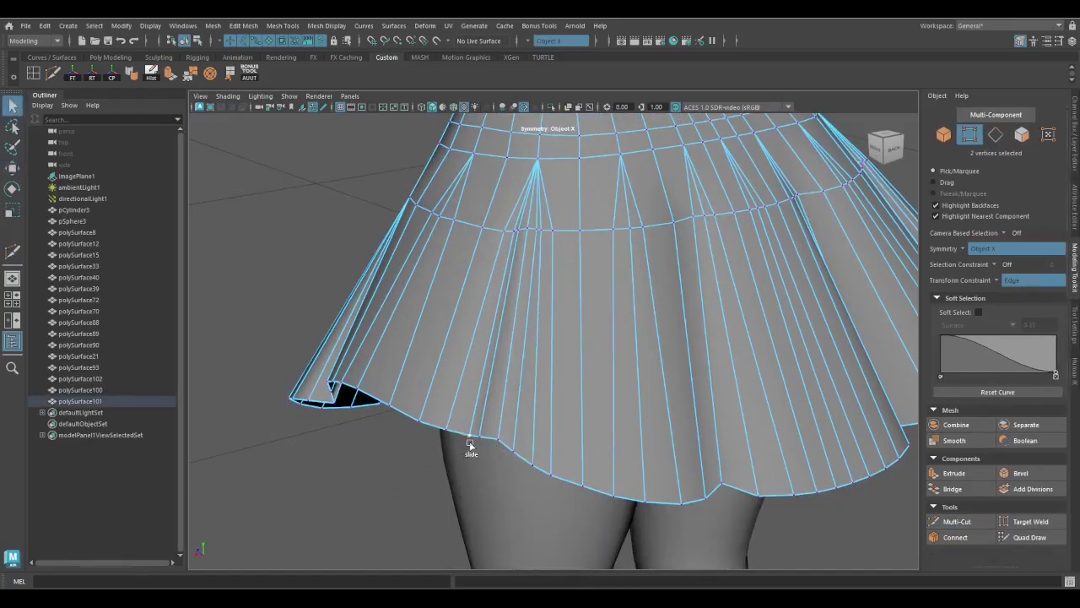
pyautogui.scroll(5, 569, 352)
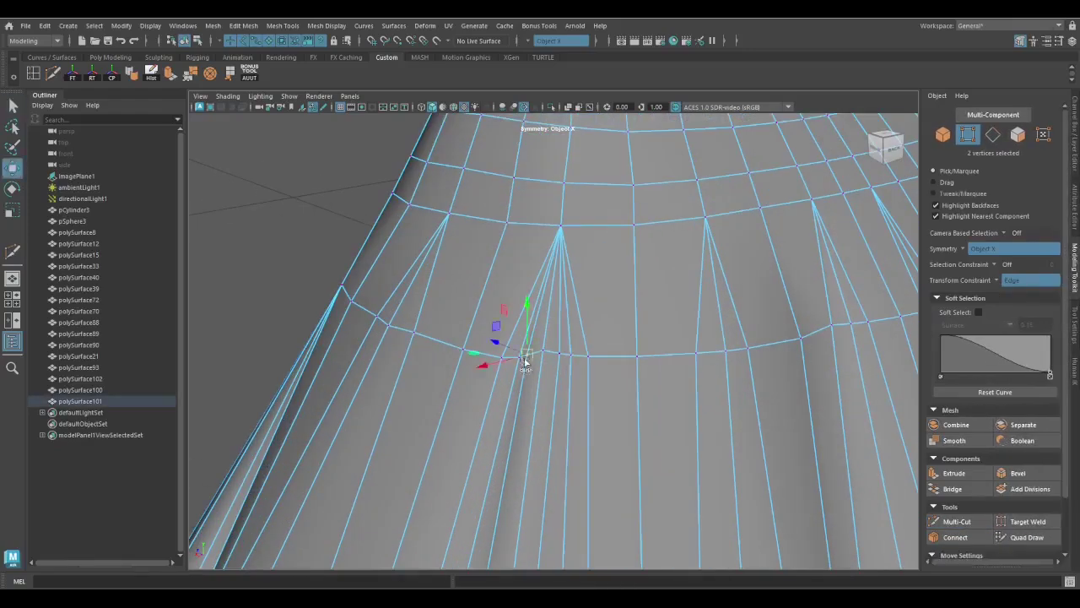
pyautogui.scroll(-3, 540, 354)
pyautogui.keyDown('alt'); pyautogui.moveTo(557, 353); pyautogui.dragTo(606, 342); pyautogui.keyUp('alt')
pyautogui.scroll(3, 606, 342)
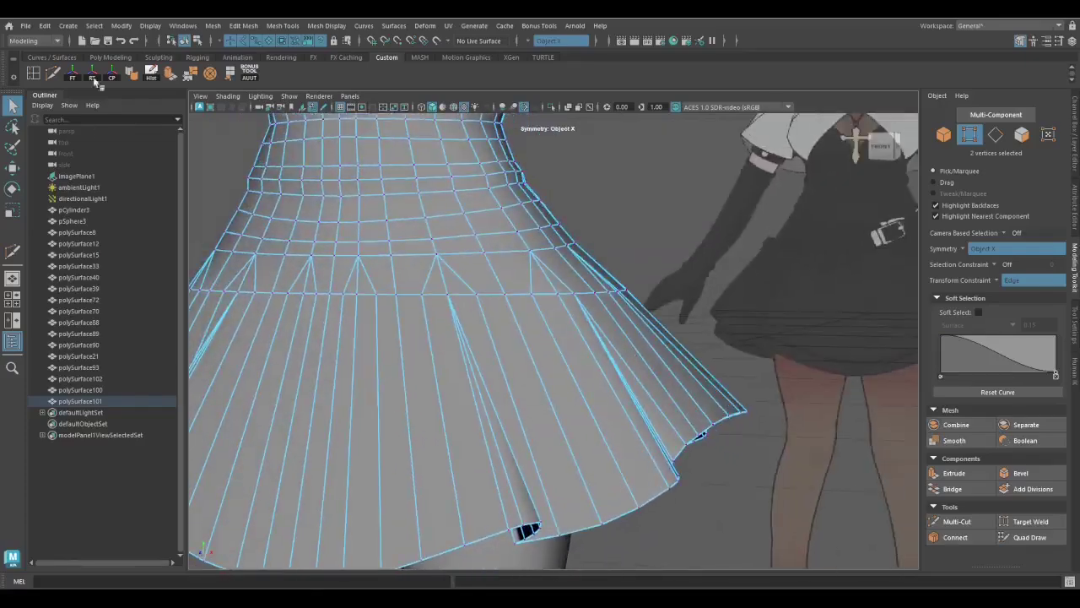
# Slide the upper loop's vertices at the back pleats along their edges to tighten the pleat spacing
pyautogui.click(93, 74)
pyautogui.keyDown('alt'); pyautogui.moveTo(473, 371); pyautogui.dragTo(526, 525); pyautogui.keyUp('alt')
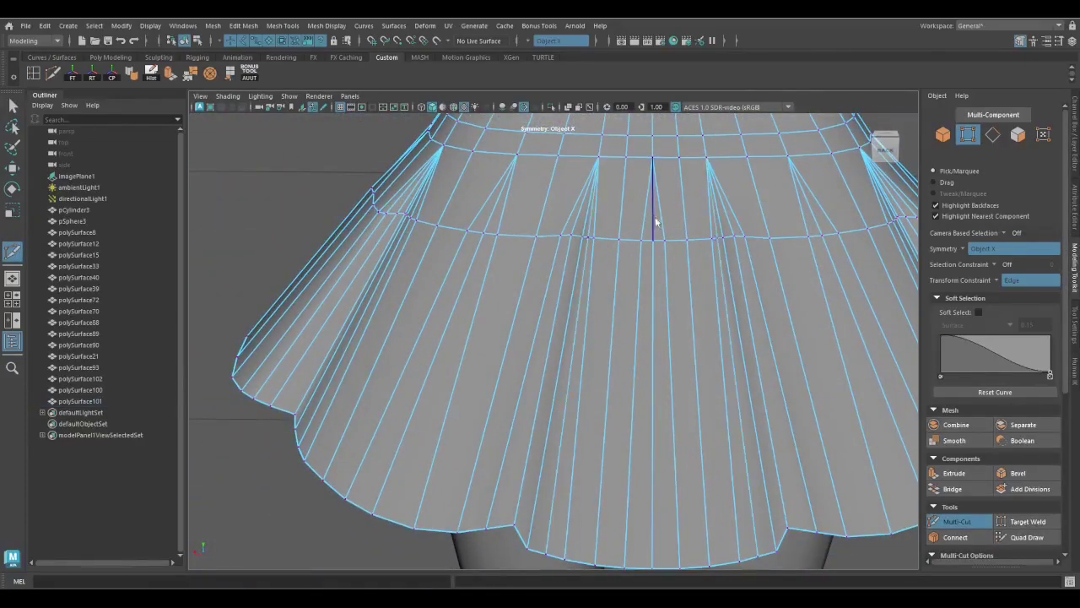
pyautogui.press('q')
pyautogui.keyDown('alt'); pyautogui.moveTo(656, 221); pyautogui.dragTo(560, 464); pyautogui.keyUp('alt')
pyautogui.scroll(5, 574, 194)
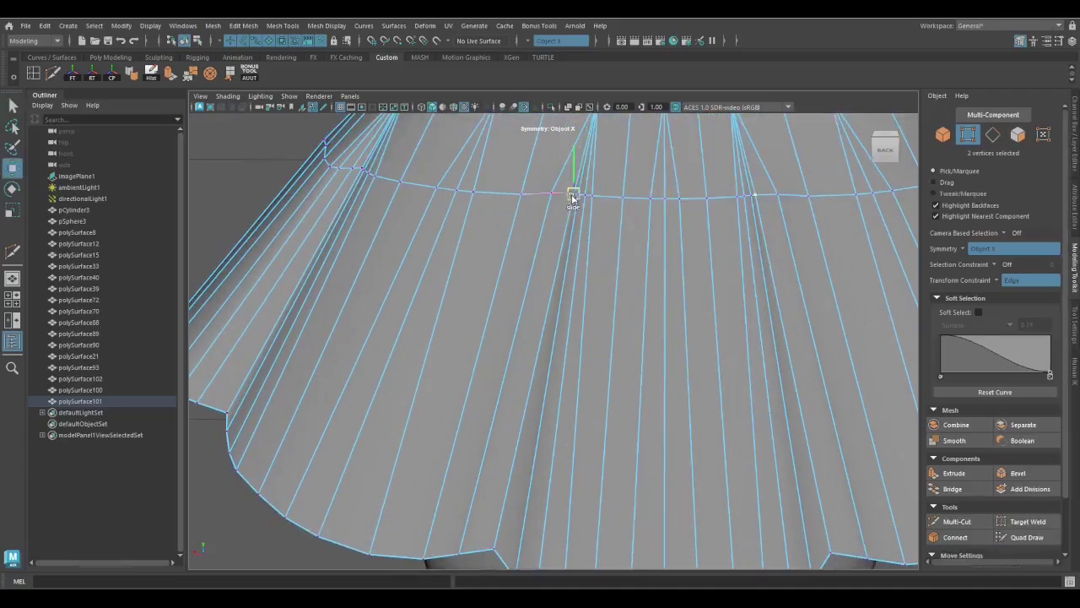
pyautogui.keyDown('alt'); pyautogui.moveTo(554, 194); pyautogui.dragTo(612, 415); pyautogui.keyUp('alt')
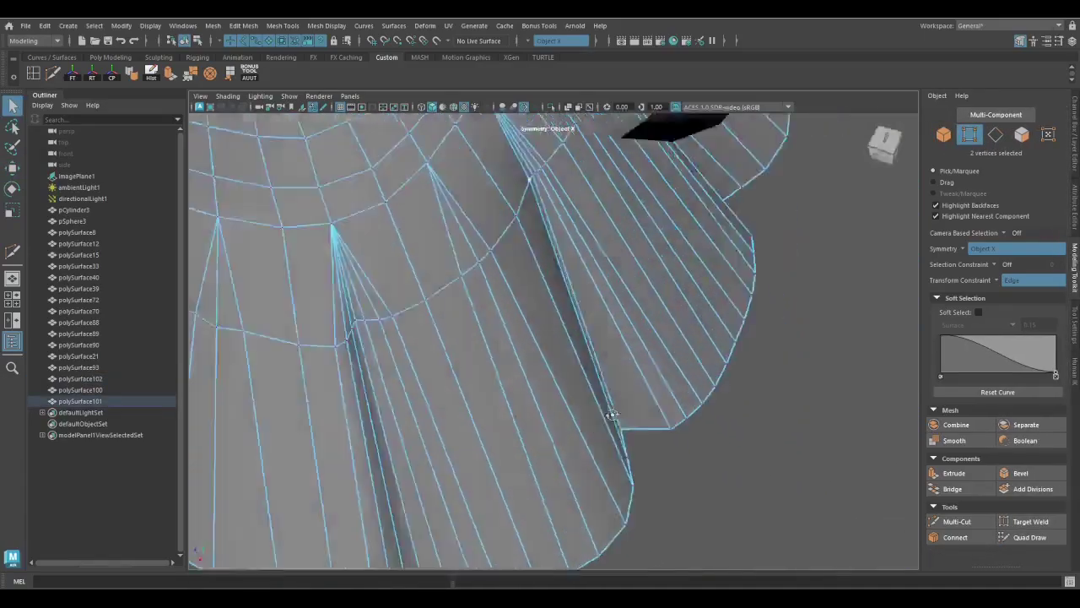
# Slide the back fold's hem vertices along their edges, and move the rear side fold's vertices with the transform constraint off
pyautogui.scroll(-5, 550, 475)
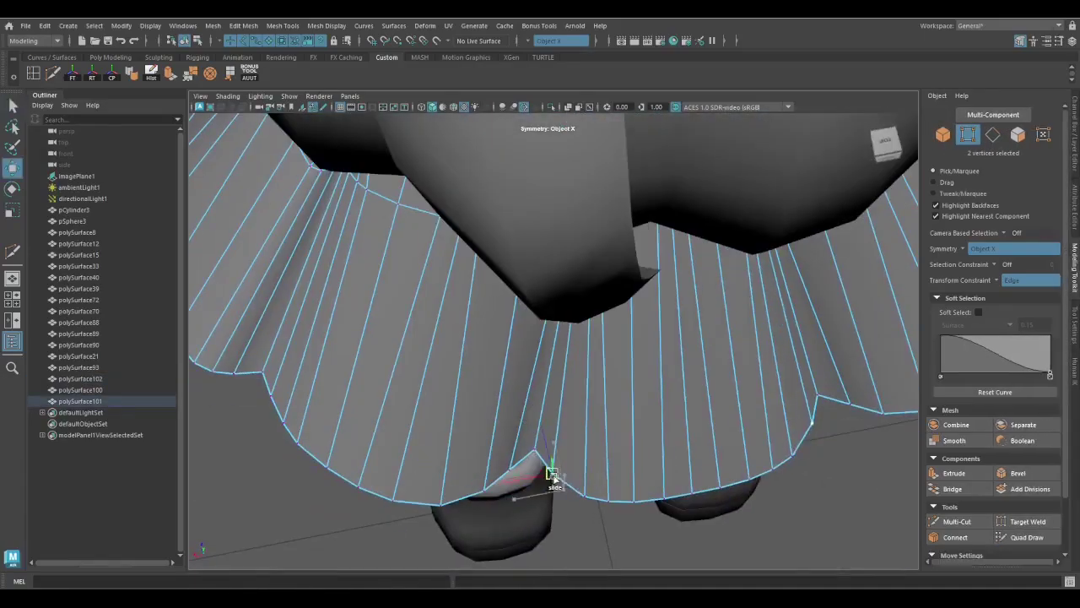
pyautogui.scroll(10, 622, 501)
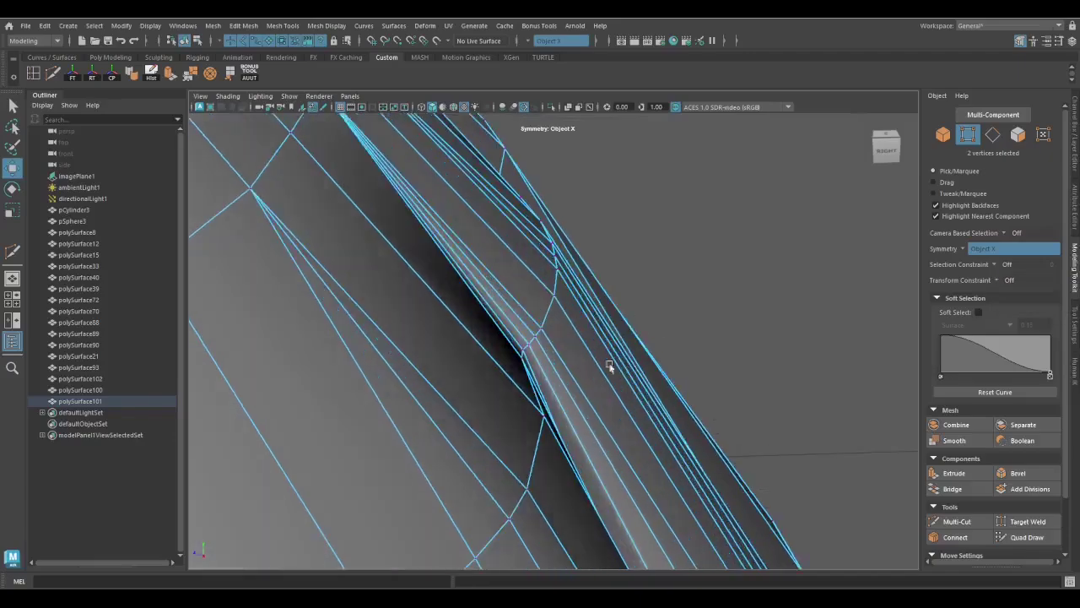
pyautogui.scroll(-5, 683, 448)
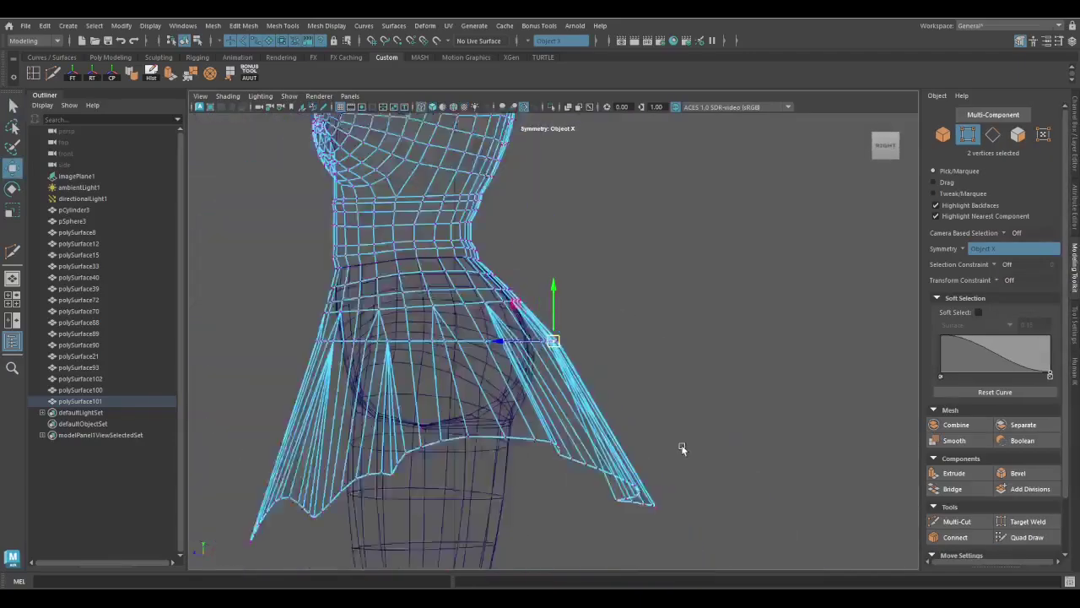
pyautogui.scroll(5, 525, 350)
pyautogui.scroll(-4, 582, 355)
pyautogui.scroll(3, 530, 365)
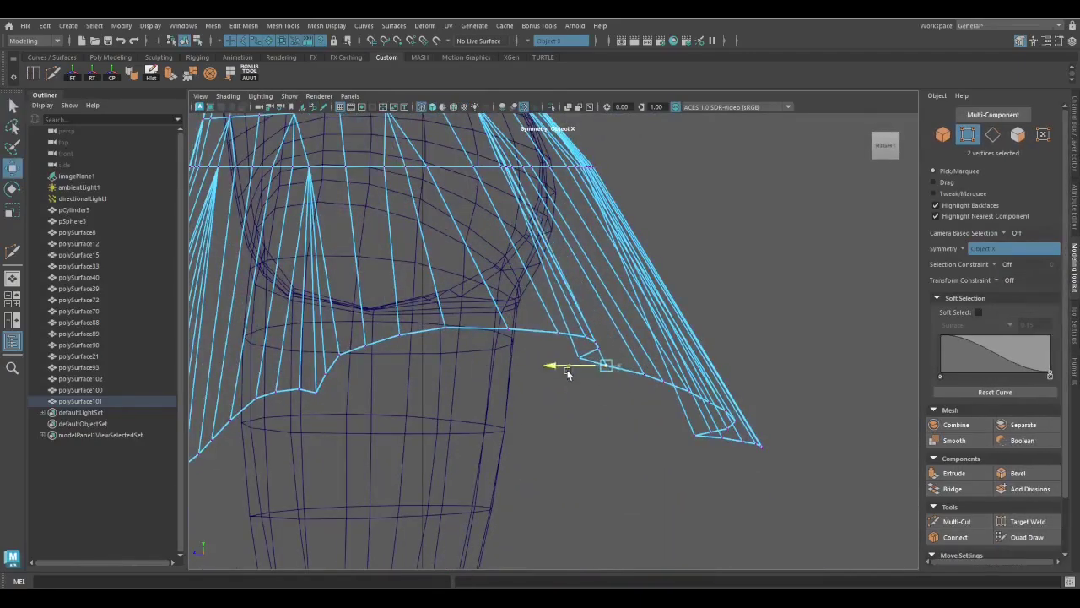
# Set the transform constraint to Edge and slide the skirt's front hem vertices along their edges to even the spacing
pyautogui.scroll(-5, 629, 389)
pyautogui.keyDown('alt'); pyautogui.moveTo(615, 410); pyautogui.dragTo(731, 329); pyautogui.keyUp('alt')
pyautogui.scroll(5, 731, 328)
pyautogui.click(1011, 291)
pyautogui.scroll(5, 673, 362)
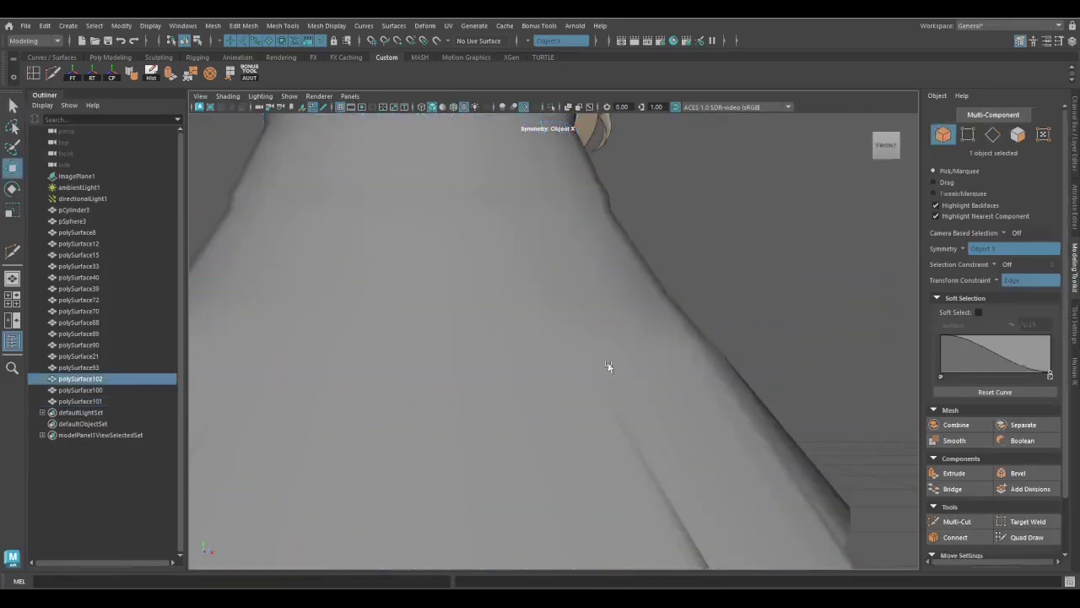
pyautogui.scroll(-2, 608, 368)
pyautogui.scroll(-5, 447, 353)
pyautogui.press('w')
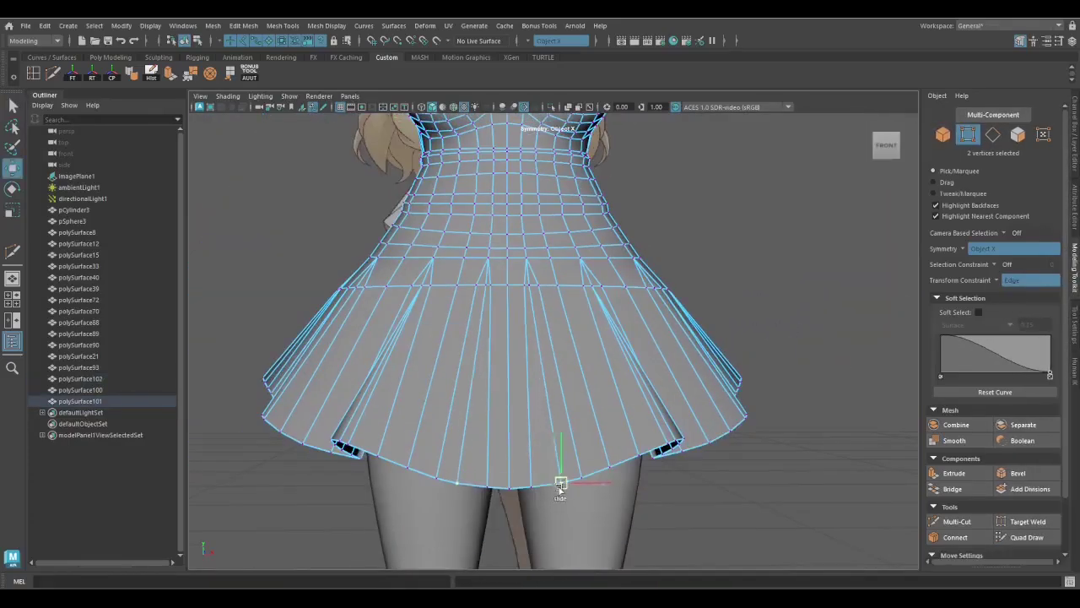
# Insert a horizontal edge loop around the flared part of the skirt with Multi-Cut
pyautogui.scroll(-5, 534, 290)
pyautogui.keyDown('alt'); pyautogui.moveTo(607, 428); pyautogui.dragTo(476, 443); pyautogui.keyUp('alt')
pyautogui.scroll(3, 330, 409)
pyautogui.keyDown('alt'); pyautogui.moveTo(330, 408); pyautogui.dragTo(379, 398); pyautogui.keyUp('alt')
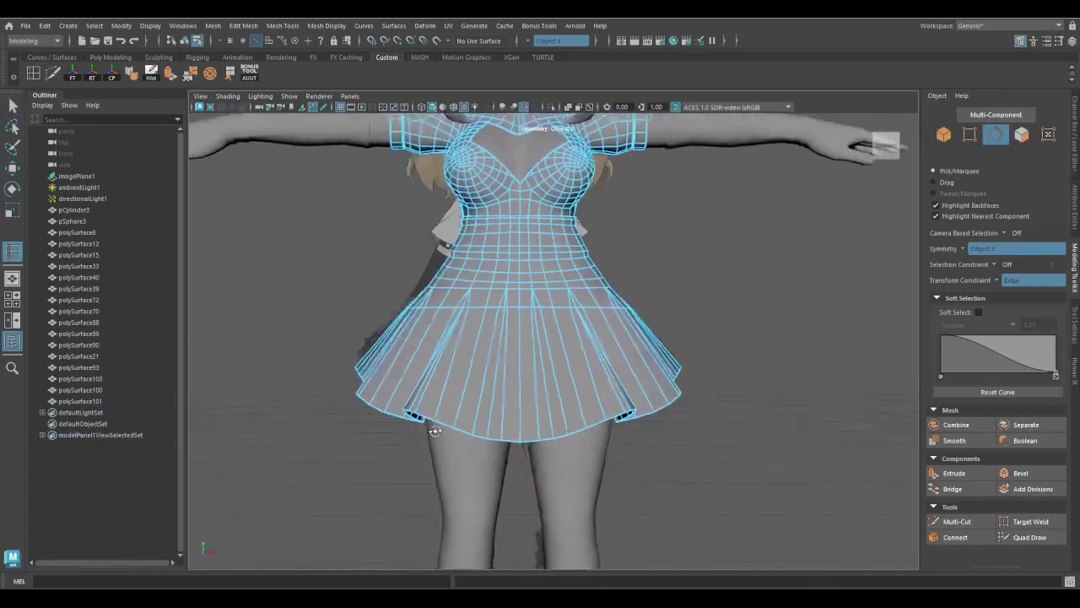
pyautogui.scroll(3, 379, 398)
pyautogui.scroll(-3, 342, 325)
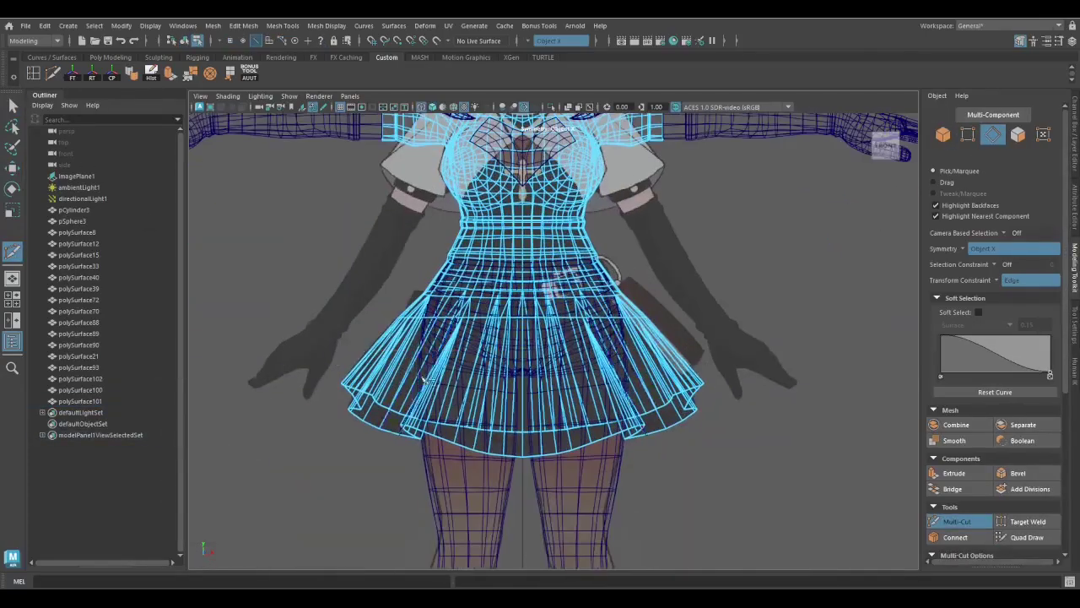
pyautogui.scroll(3, 732, 308)
# Reposition the vertices of the new horizontal loop and the pleat vertices on the loop above it
pyautogui.press('w')
pyautogui.press('F9')
pyautogui.doubleClick(482, 314)
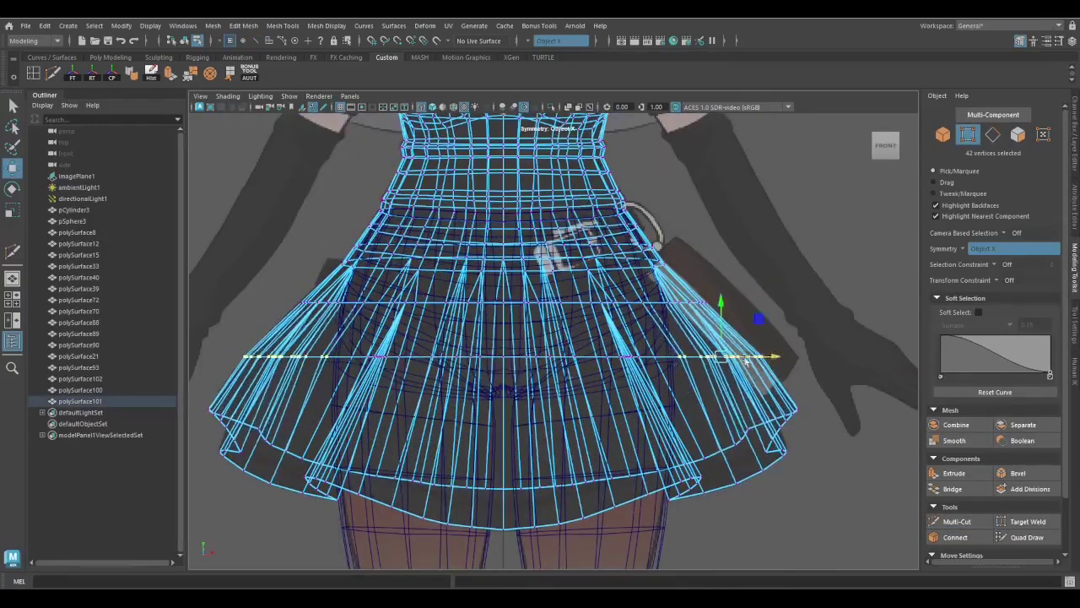
pyautogui.scroll(3, 482, 314)
pyautogui.press('q')
pyautogui.keyDown('alt'); pyautogui.moveTo(476, 383); pyautogui.dragTo(518, 297); pyautogui.keyUp('alt')
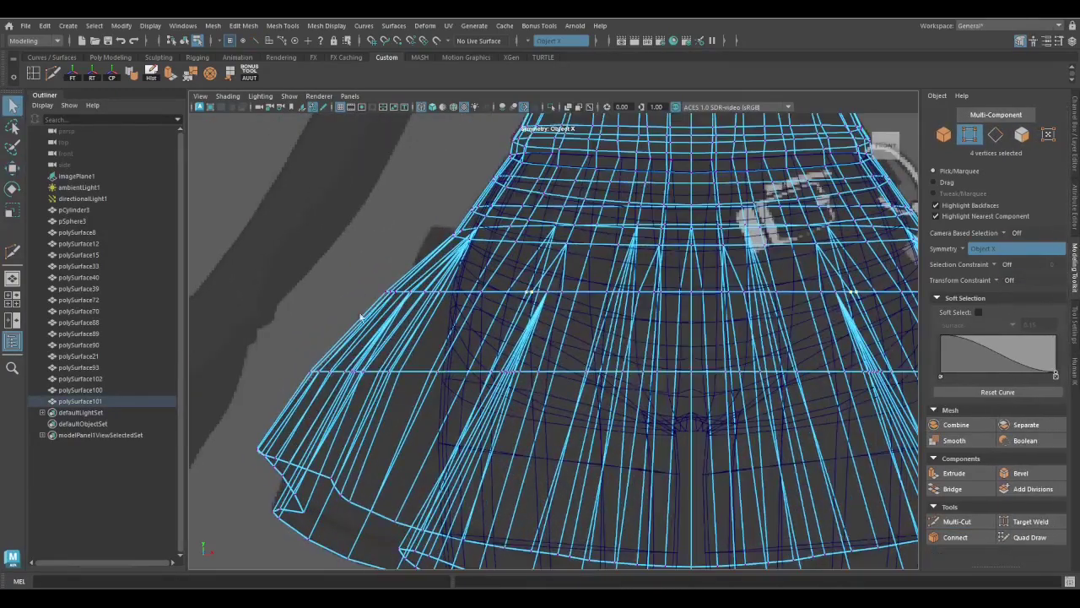
# Insert another horizontal edge loop around the flared skirt with Multi-Cut, between the two existing loops below the pleat tops
pyautogui.press('F10')
pyautogui.keyDown('shift'); pyautogui.moveTo(303, 289); pyautogui.dragTo(420, 351, button='right'); pyautogui.keyUp('shift')
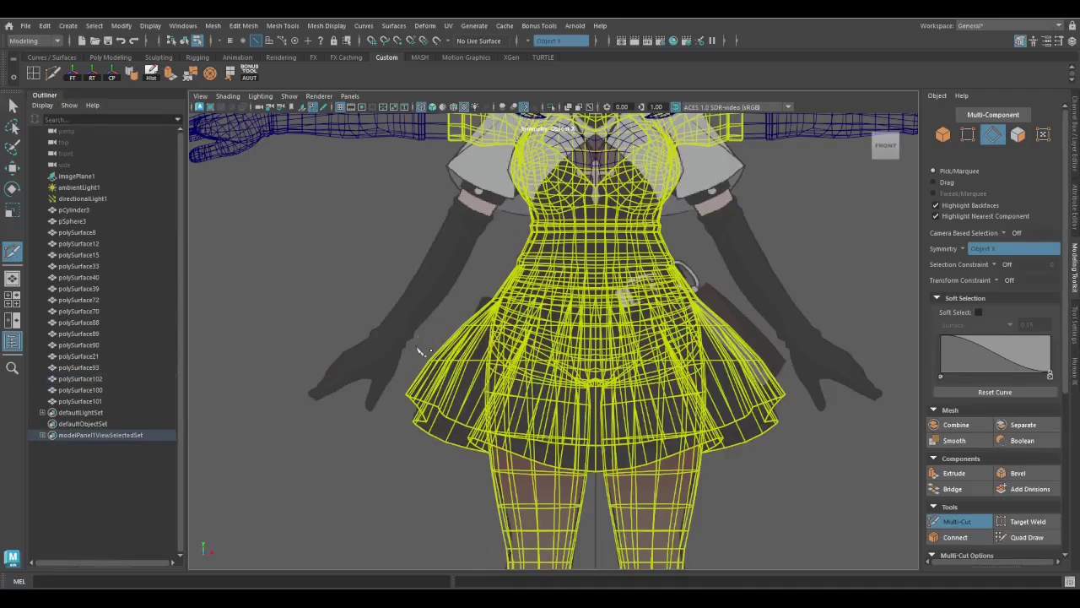
pyautogui.click(13, 250)
pyautogui.keyDown('alt'); pyautogui.moveTo(407, 289); pyautogui.dragTo(420, 346, button='right'); pyautogui.keyUp('alt')
pyautogui.keyDown('ctrl'); pyautogui.click(789, 347); pyautogui.keyUp('ctrl')
pyautogui.press('q')
pyautogui.keyDown('alt'); pyautogui.moveTo(789, 347); pyautogui.dragTo(430, 397); pyautogui.keyUp('alt')
pyautogui.scroll(3, 836, 346)
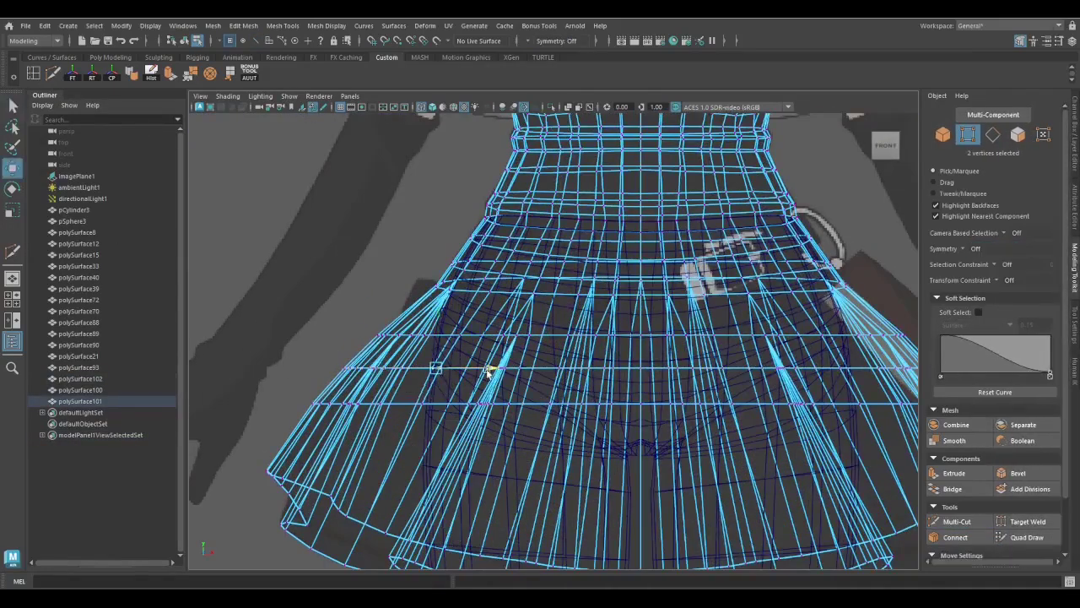
# Adjust the new loop's pleat vertices with symmetry off, and slide the whole loop along its edges with the transform constraint set to Edge
pyautogui.press('q')
pyautogui.keyDown('alt'); pyautogui.moveTo(637, 331); pyautogui.dragTo(608, 389); pyautogui.keyUp('alt')
pyautogui.press('q')
pyautogui.scroll(-5, 575, 434)
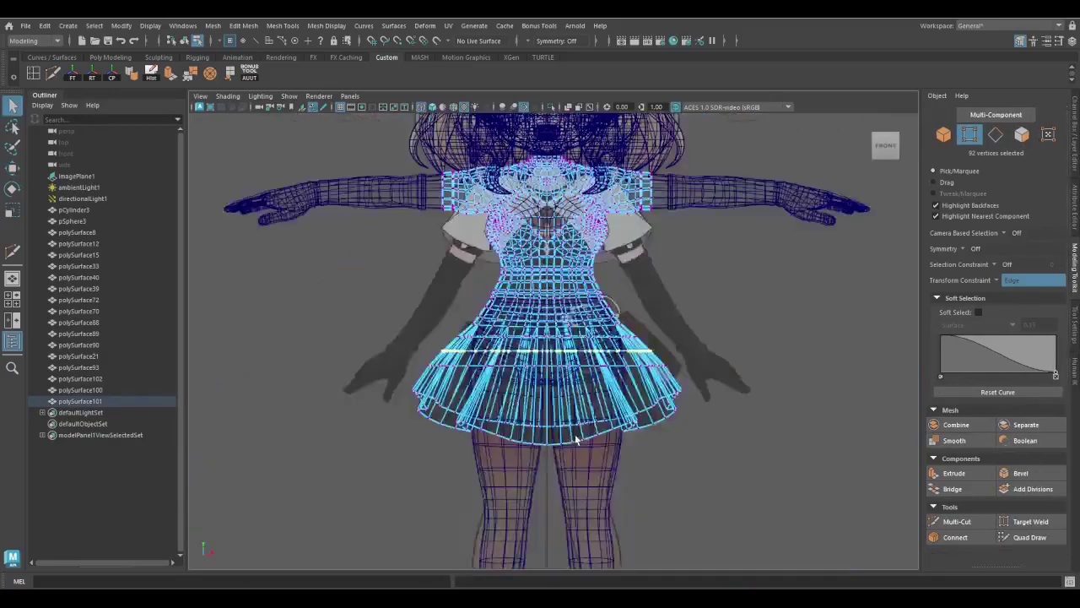
pyautogui.scroll(5, 671, 480)
pyautogui.keyDown('alt'); pyautogui.moveTo(574, 434); pyautogui.dragTo(336, 438); pyautogui.keyUp('alt')
pyautogui.scroll(2, 336, 438)
pyautogui.moveTo(285, 341); pyautogui.dragTo(782, 373)
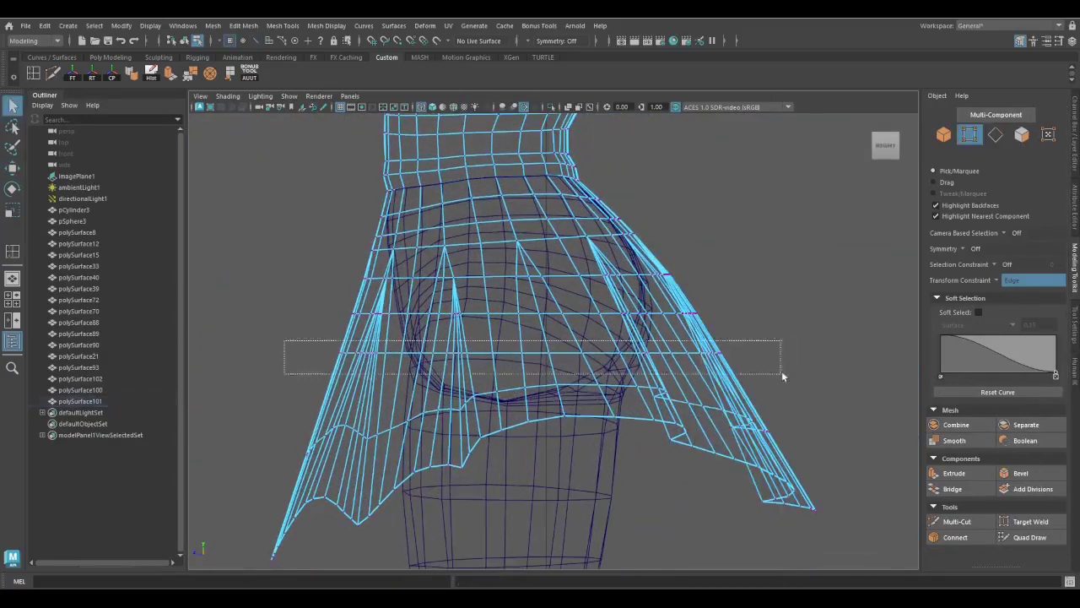
# Slide the front and rear fold vertices of the lower horizontal loops along their edges in the side view
pyautogui.keyDown('alt'); pyautogui.moveTo(777, 276); pyautogui.dragTo(355, 395); pyautogui.keyUp('alt')
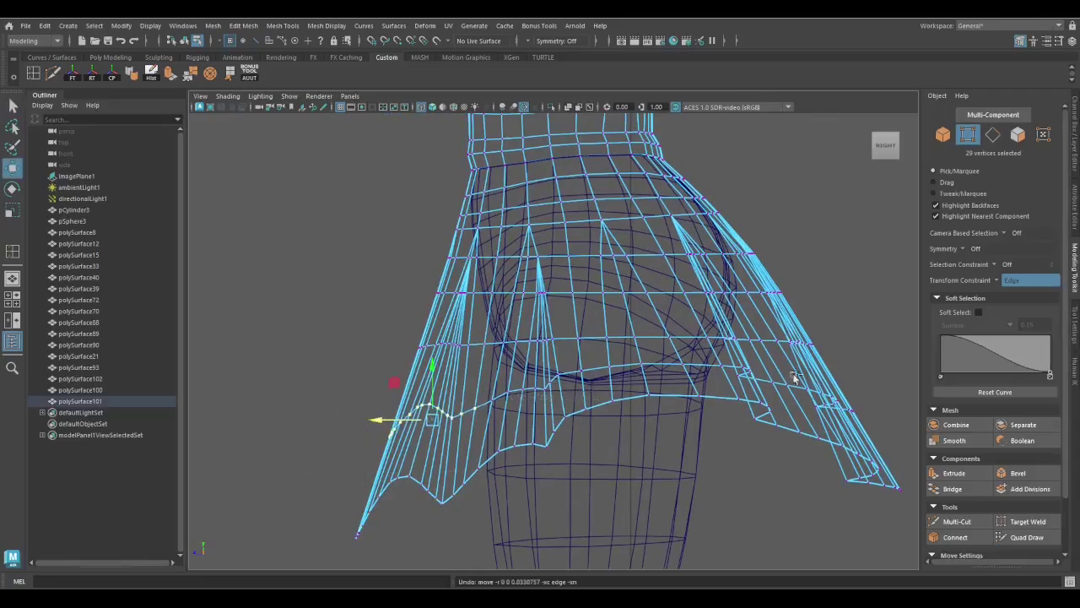
pyautogui.scroll(3, 463, 368)
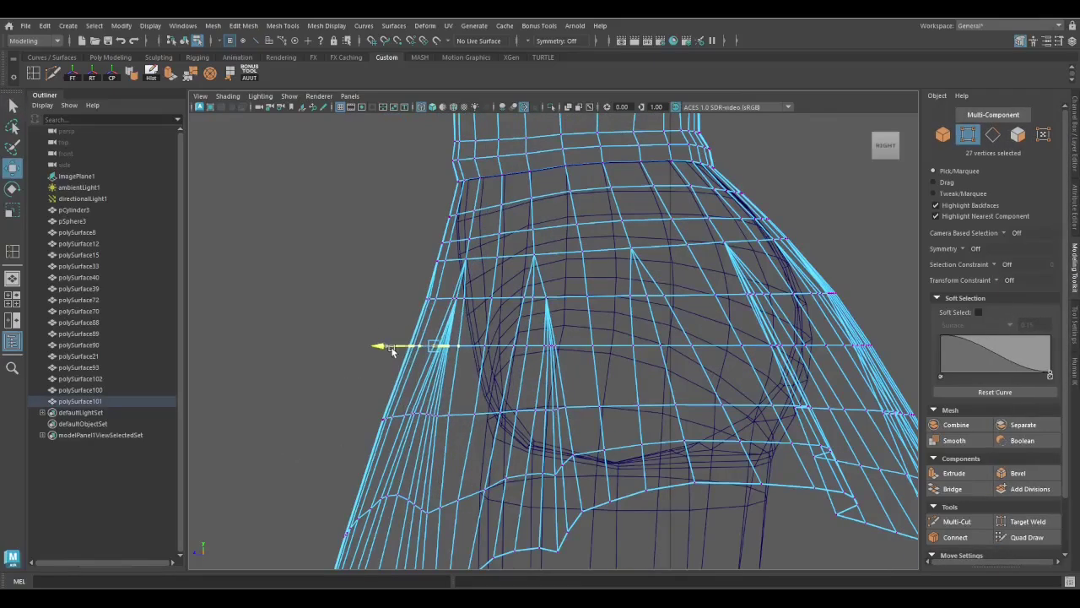
pyautogui.moveTo(382, 279); pyautogui.dragTo(463, 338)
pyautogui.press('q')
pyautogui.keyDown('alt'); pyautogui.moveTo(475, 283); pyautogui.dragTo(556, 423); pyautogui.keyUp('alt')
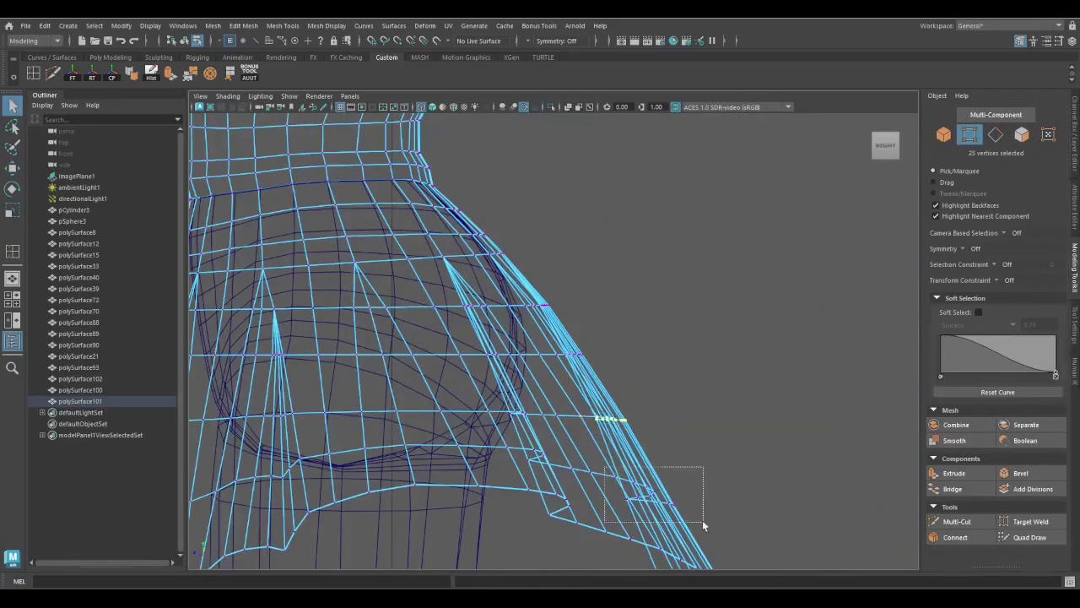
# Return the dress to object mode, soften its edges and delete its construction history
pyautogui.keyDown('alt'); pyautogui.moveTo(702, 520); pyautogui.dragTo(600, 439); pyautogui.keyUp('alt')
pyautogui.scroll(-5, 557, 338)
pyautogui.moveTo(595, 244); pyautogui.dragTo(678, 234, button='right')
pyautogui.click(152, 75)
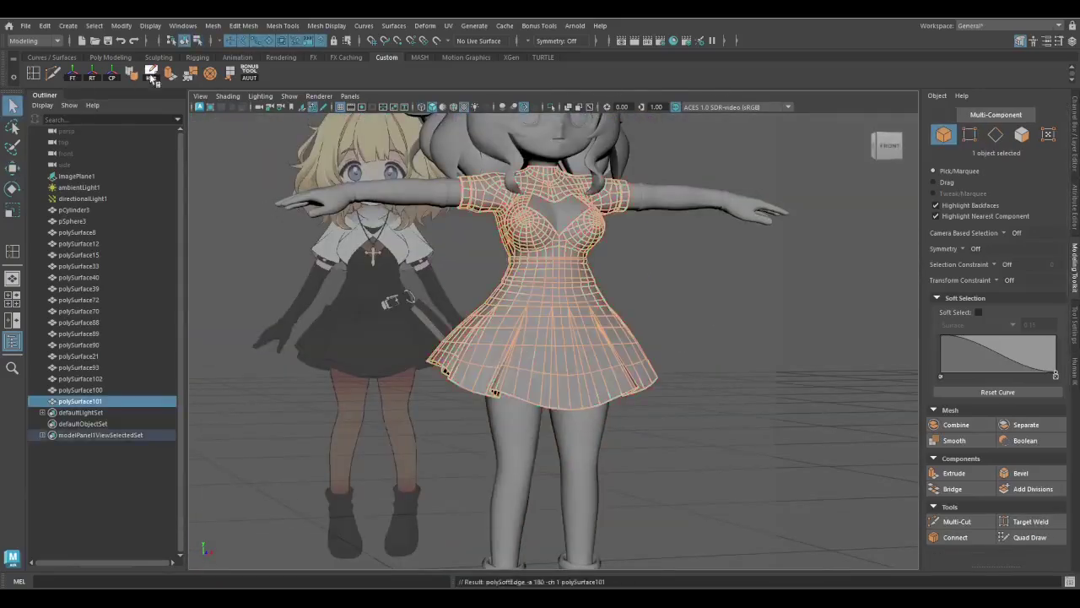
# With Object X symmetry, reposition the side fold's lower-loop vertices and the crease vertices at the front pleat
pyautogui.scroll(5, 540, 338)
pyautogui.keyDown('alt'); pyautogui.moveTo(540, 338); pyautogui.dragTo(473, 278); pyautogui.keyUp('alt')
pyautogui.press('F10')
pyautogui.press('w')
pyautogui.moveTo(346, 280); pyautogui.dragTo(339, 250)
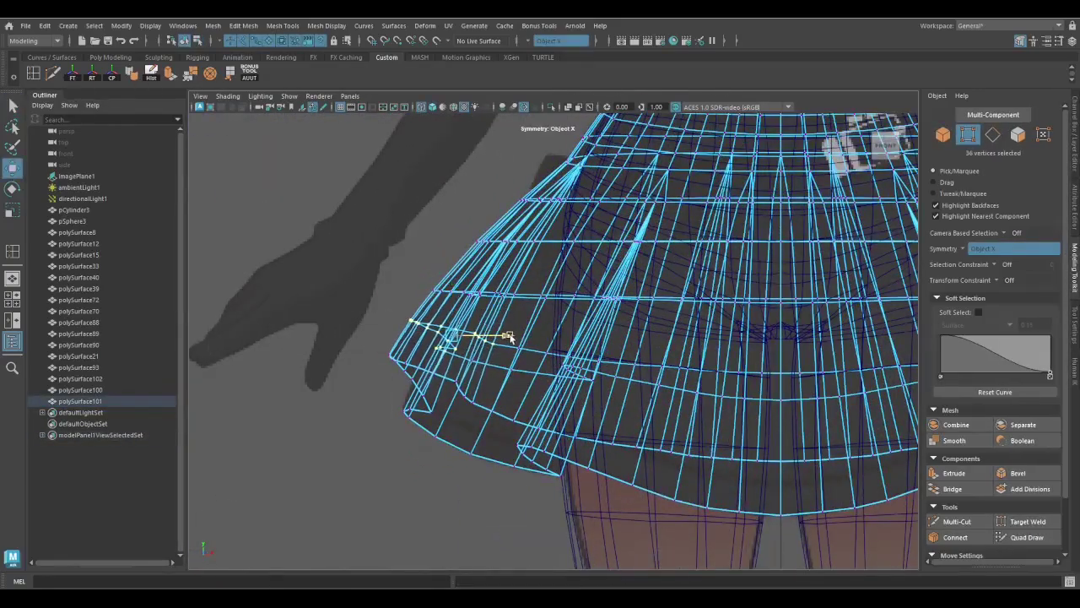
pyautogui.press('q')
pyautogui.keyDown('alt'); pyautogui.moveTo(510, 337); pyautogui.dragTo(411, 462); pyautogui.keyUp('alt')
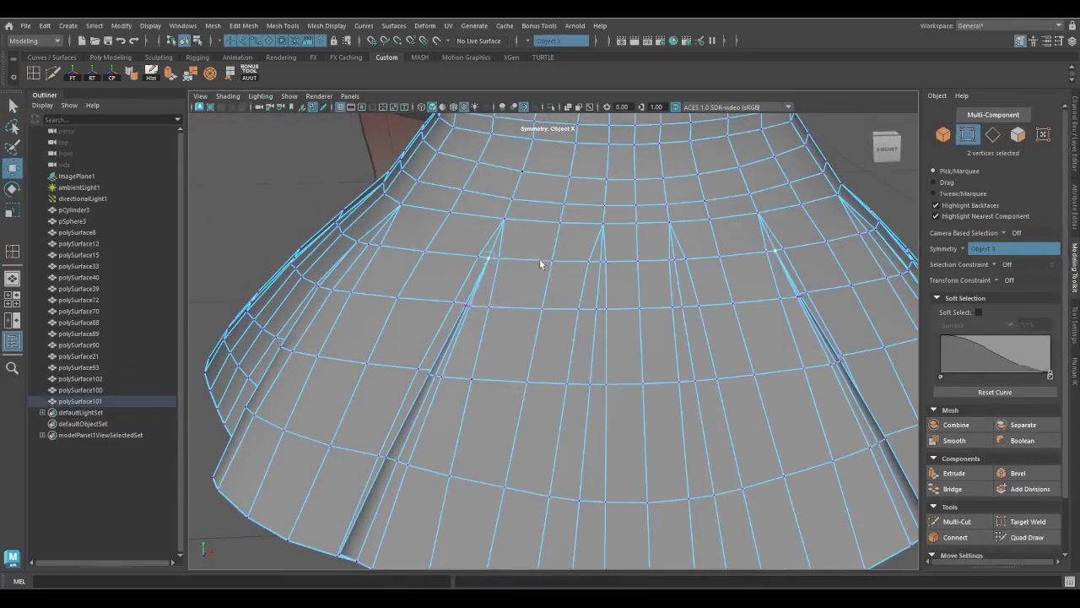
pyautogui.press('q')
pyautogui.keyDown('alt'); pyautogui.moveTo(540, 264); pyautogui.dragTo(688, 442); pyautogui.keyUp('alt')
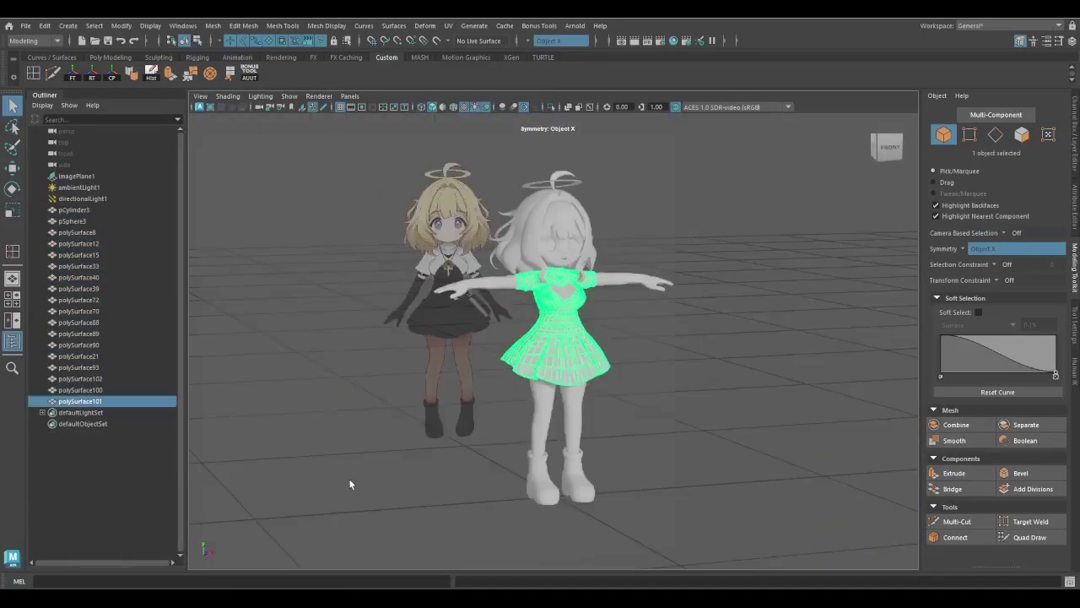
# Scale the front fold's hem and lower-loop vertices together along the depth axis in the side view
pyautogui.keyDown('alt'); pyautogui.moveTo(350, 483); pyautogui.dragTo(583, 426); pyautogui.keyUp('alt')
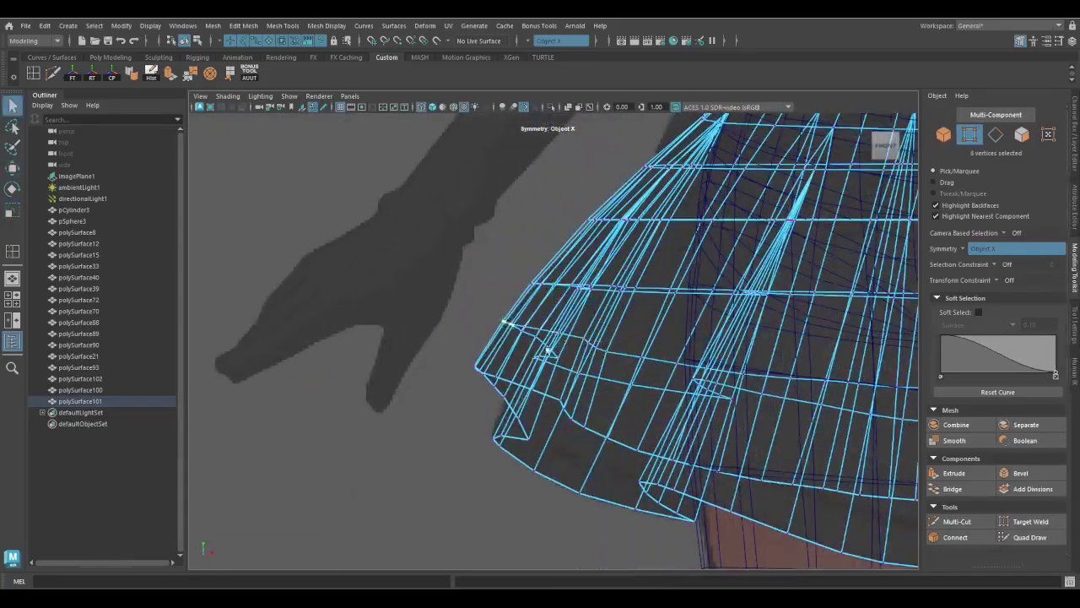
pyautogui.moveTo(547, 351)
pyautogui.keyDown('alt'); pyautogui.mouseDown()
pyautogui.moveTo(784, 242)
pyautogui.moveTo(550, 367)
pyautogui.mouseUp(); pyautogui.keyUp('alt')
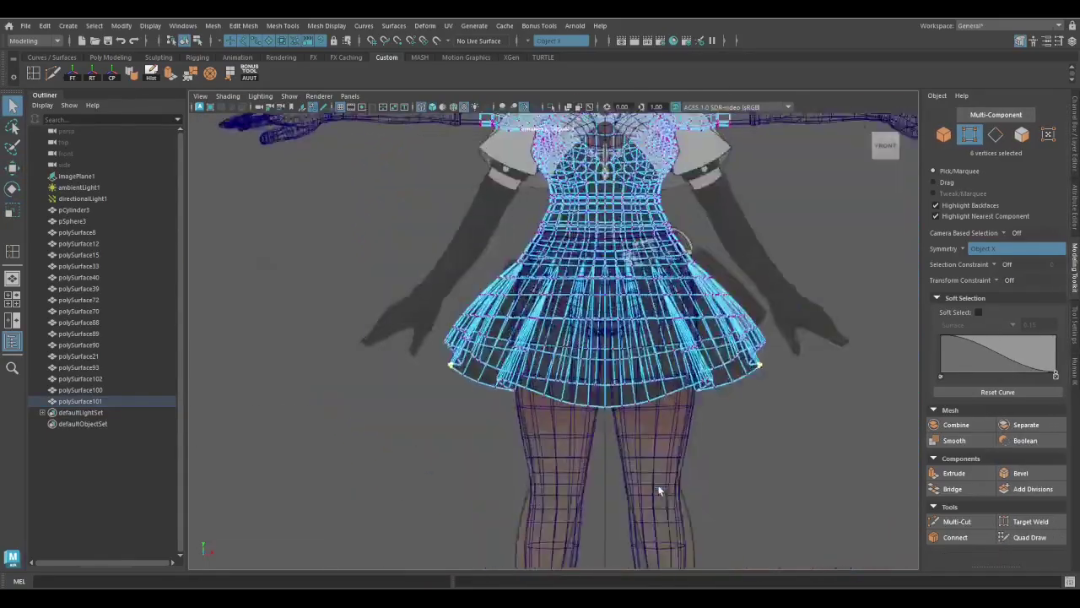
pyautogui.keyDown('alt'); pyautogui.moveTo(659, 490); pyautogui.dragTo(675, 395); pyautogui.keyUp('alt')
pyautogui.press('4')
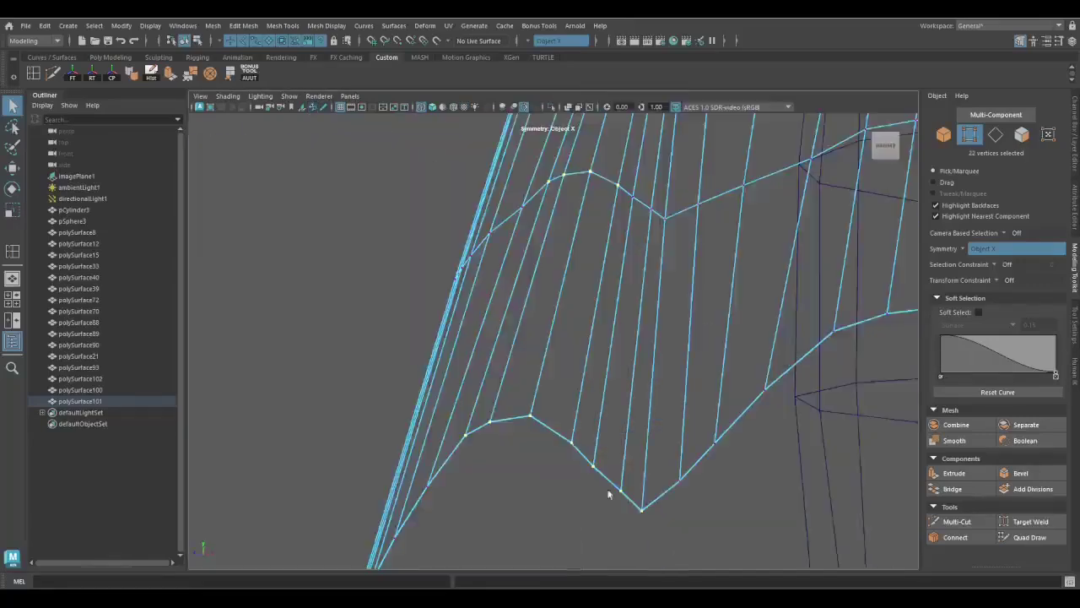
pyautogui.scroll(-5, 495, 350)
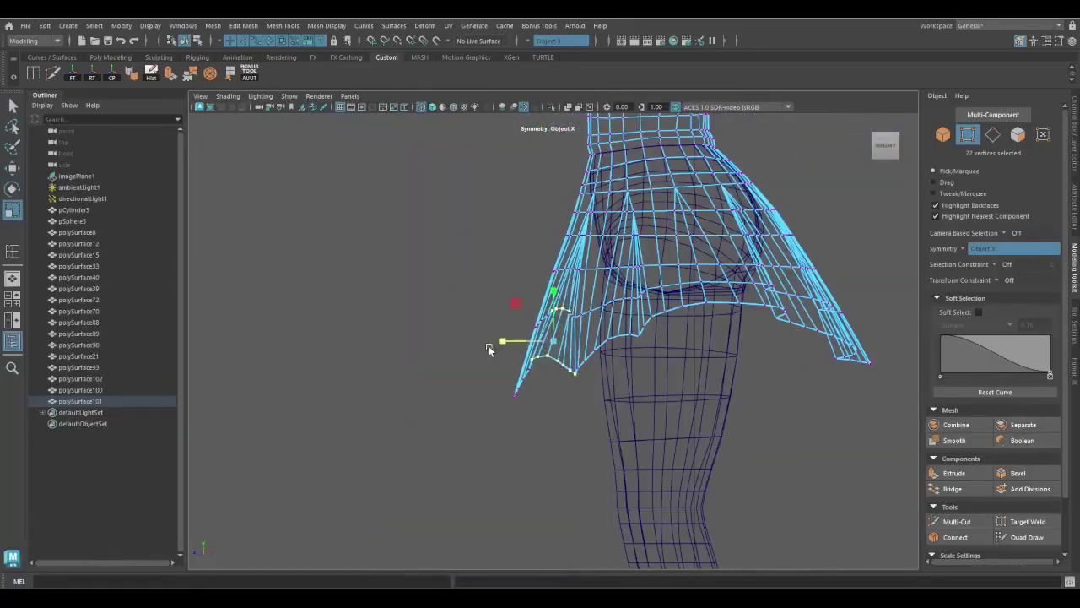
pyautogui.scroll(3, 497, 412)
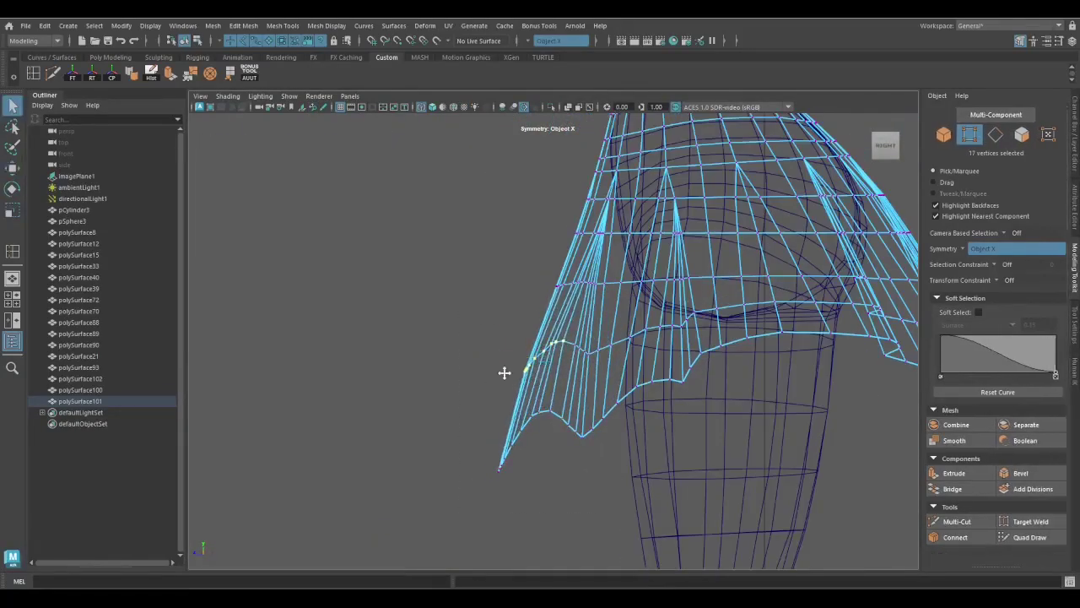
# Move the front fold's vertices on the lower loop and the loops above it to even out their spacing in the side view
pyautogui.keyDown('alt'); pyautogui.moveTo(504, 372); pyautogui.dragTo(537, 332); pyautogui.keyUp('alt')
pyautogui.scroll(2, 524, 345)
pyautogui.press('q')
pyautogui.keyDown('alt'); pyautogui.moveTo(521, 261); pyautogui.dragTo(478, 394); pyautogui.keyUp('alt')
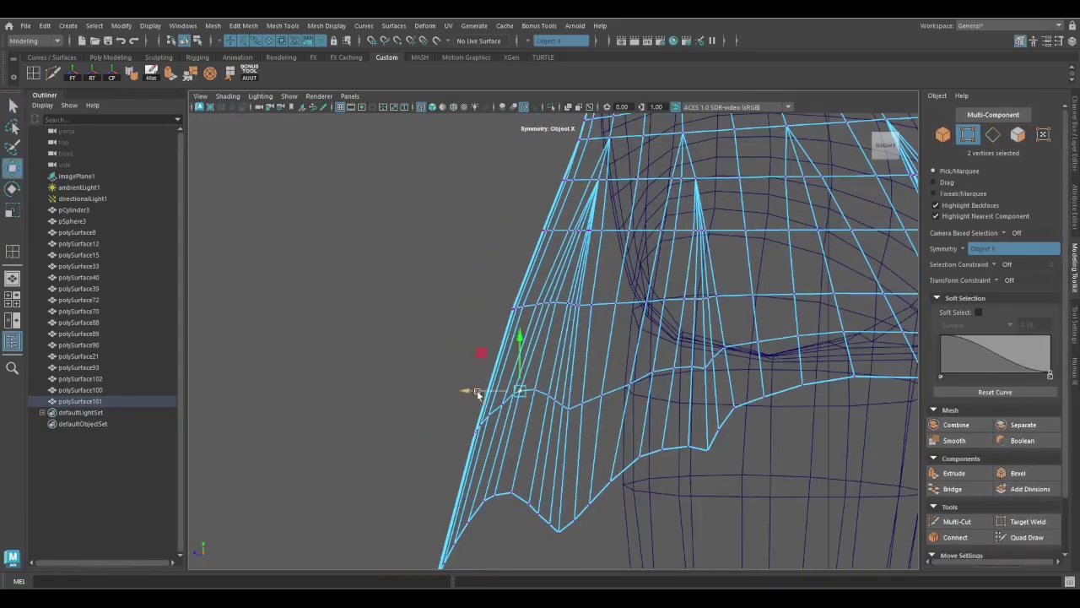
pyautogui.press('q')
pyautogui.keyDown('alt'); pyautogui.moveTo(538, 310); pyautogui.dragTo(618, 293); pyautogui.keyUp('alt')
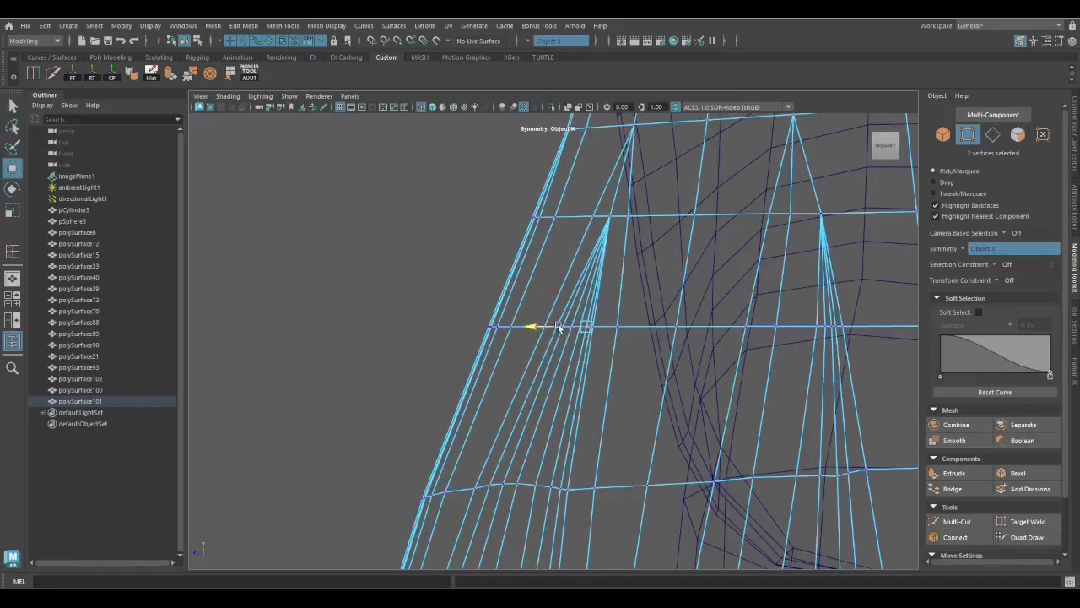
pyautogui.press('q')
pyautogui.keyDown('alt'); pyautogui.moveTo(558, 327); pyautogui.dragTo(543, 400); pyautogui.keyUp('alt')
pyautogui.keyDown('alt'); pyautogui.moveTo(582, 247); pyautogui.dragTo(595, 206); pyautogui.keyUp('alt')
pyautogui.scroll(-5, 560, 258)
# Duplicate the flared skirt faces below the hips as an inner layer, with Local Translate Z at -0.020 and Keep Faces Together on
pyautogui.press('F8')
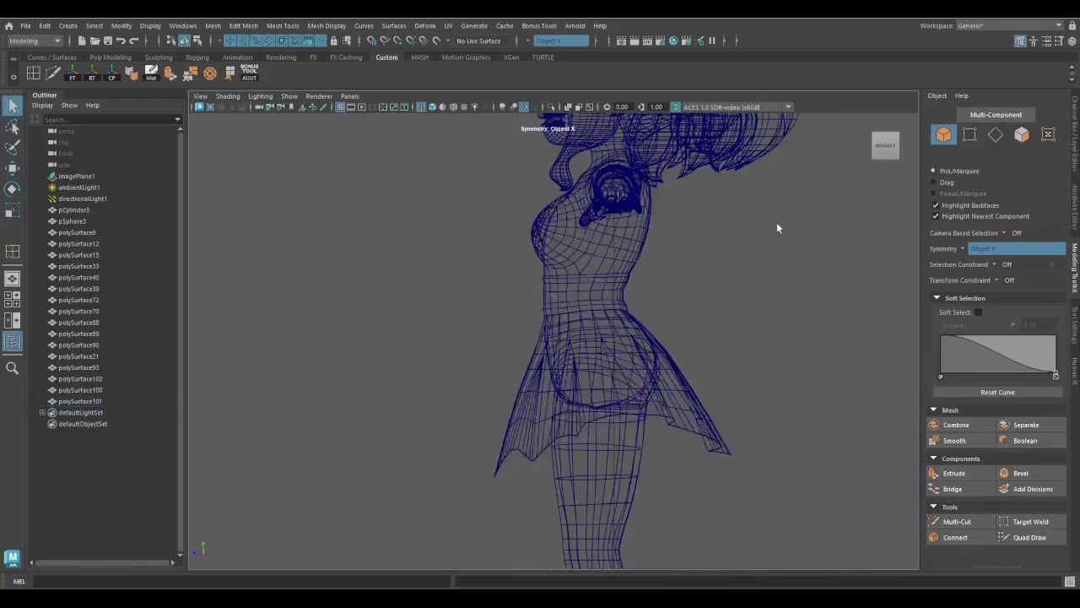
pyautogui.keyDown('alt'); pyautogui.moveTo(776, 222); pyautogui.dragTo(757, 285); pyautogui.keyUp('alt')
pyautogui.click(473, 108)
pyautogui.press('a')
pyautogui.keyDown('alt'); pyautogui.moveTo(474, 253); pyautogui.dragTo(482, 445); pyautogui.keyUp('alt')
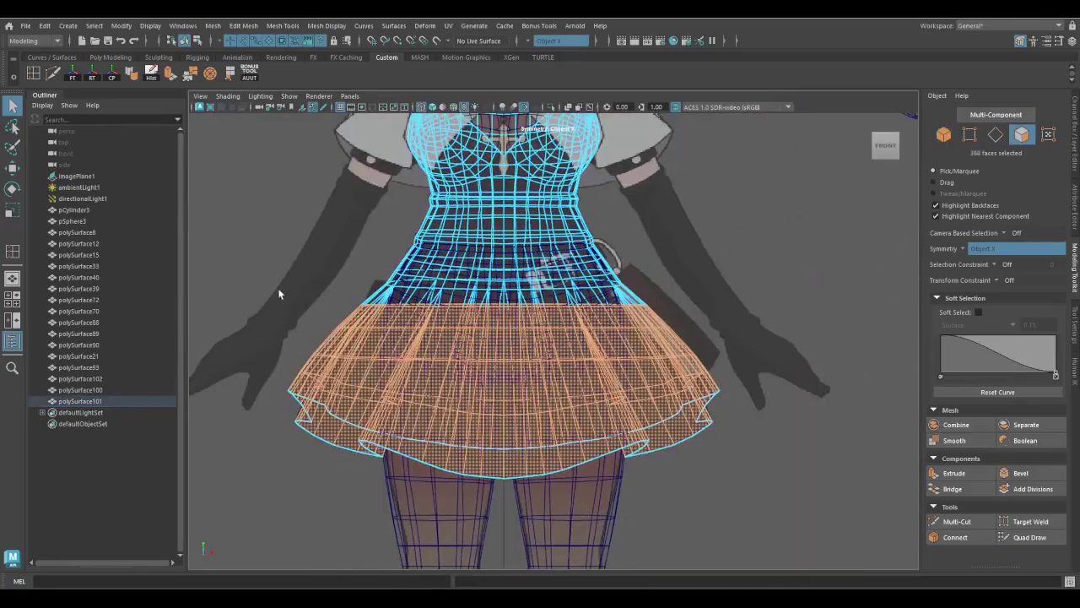
pyautogui.keyDown('alt'); pyautogui.moveTo(797, 517); pyautogui.dragTo(650, 333); pyautogui.keyUp('alt')
pyautogui.keyDown('shift'); pyautogui.moveTo(560, 294); pyautogui.dragTo(579, 501, button='right'); pyautogui.keyUp('shift')
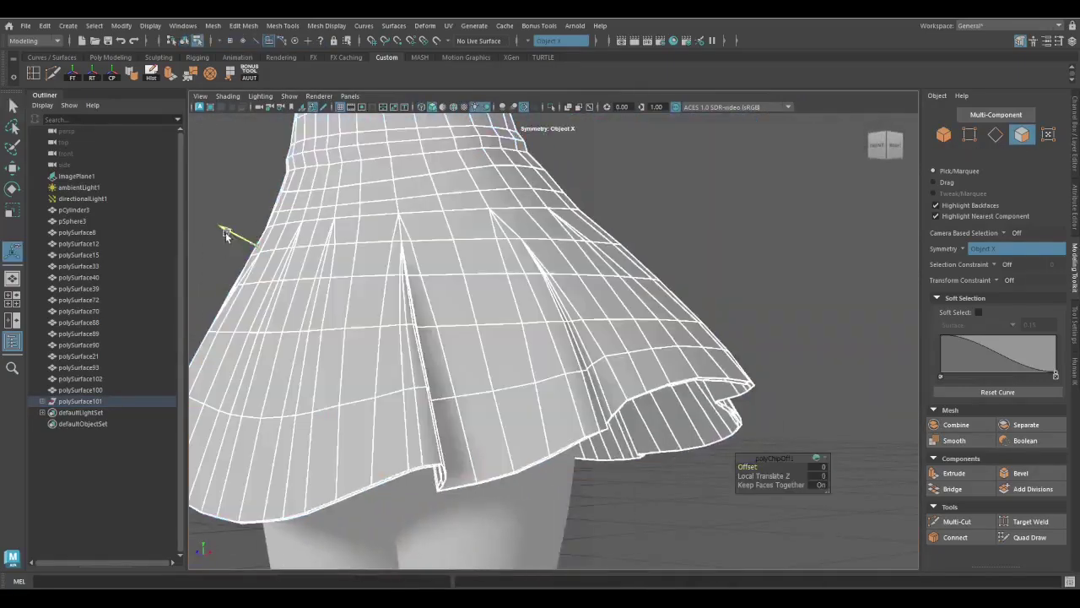
pyautogui.keyDown('alt'); pyautogui.moveTo(226, 236); pyautogui.dragTo(399, 430); pyautogui.keyUp('alt')
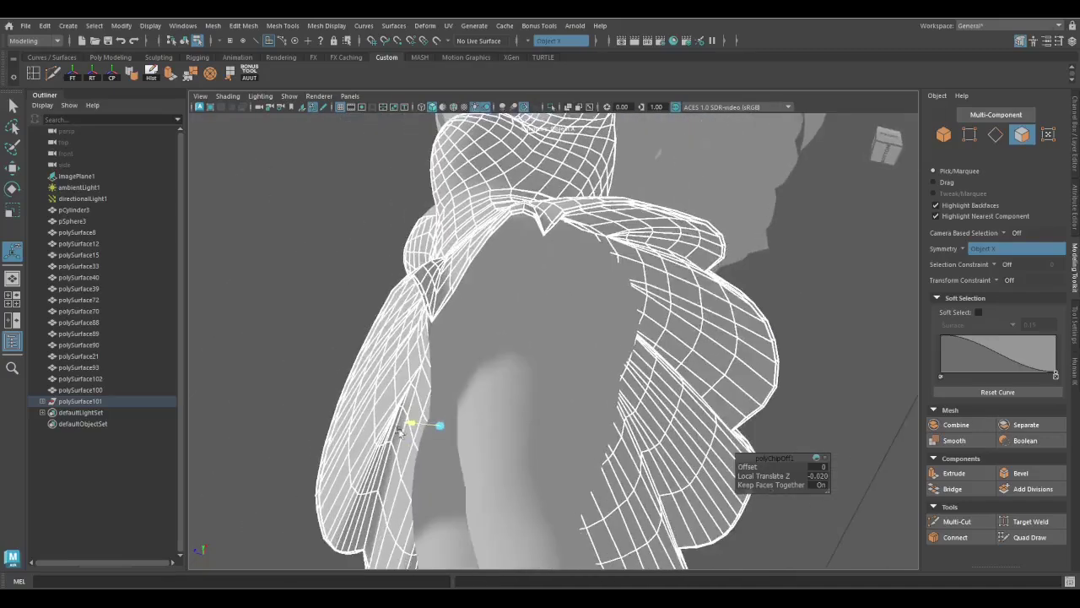
pyautogui.press('q')
pyautogui.press('F8')
pyautogui.hotkey('ctrl', 'z')
# Adjust the inner layer's vertices at the front pleat fold and check their clearance from beneath the skirt
pyautogui.keyDown('alt'); pyautogui.moveTo(335, 386); pyautogui.dragTo(630, 374); pyautogui.keyUp('alt')
pyautogui.keyDown('alt'); pyautogui.moveTo(716, 429); pyautogui.dragTo(595, 341); pyautogui.keyUp('alt')
pyautogui.press('F9')
pyautogui.click(554, 340)
pyautogui.scroll(5, 517, 306)
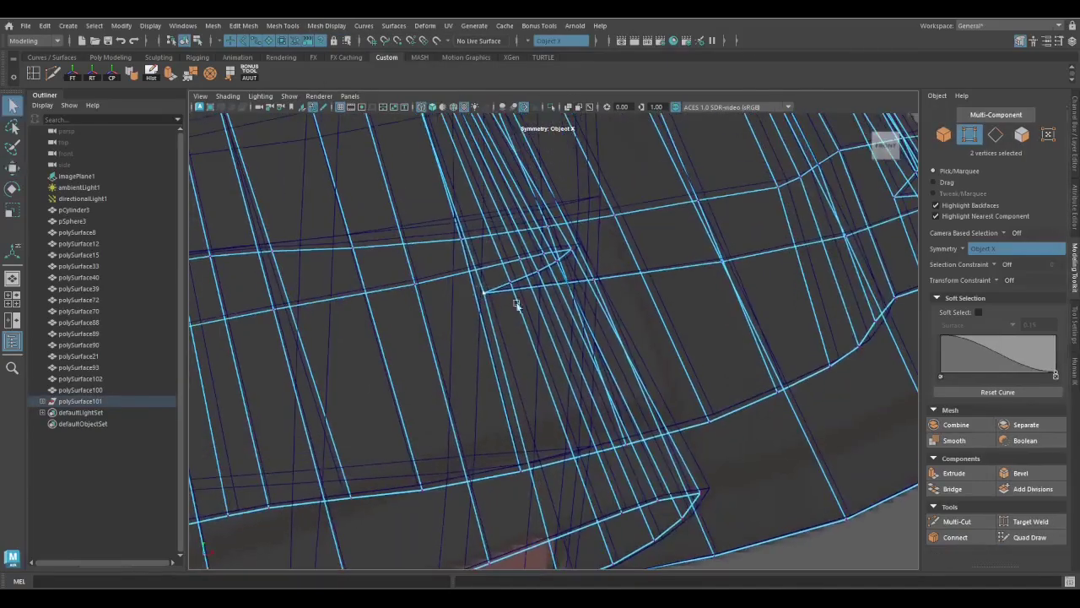
pyautogui.scroll(-5, 516, 306)
pyautogui.keyDown('alt'); pyautogui.moveTo(516, 306); pyautogui.dragTo(547, 272); pyautogui.keyUp('alt')
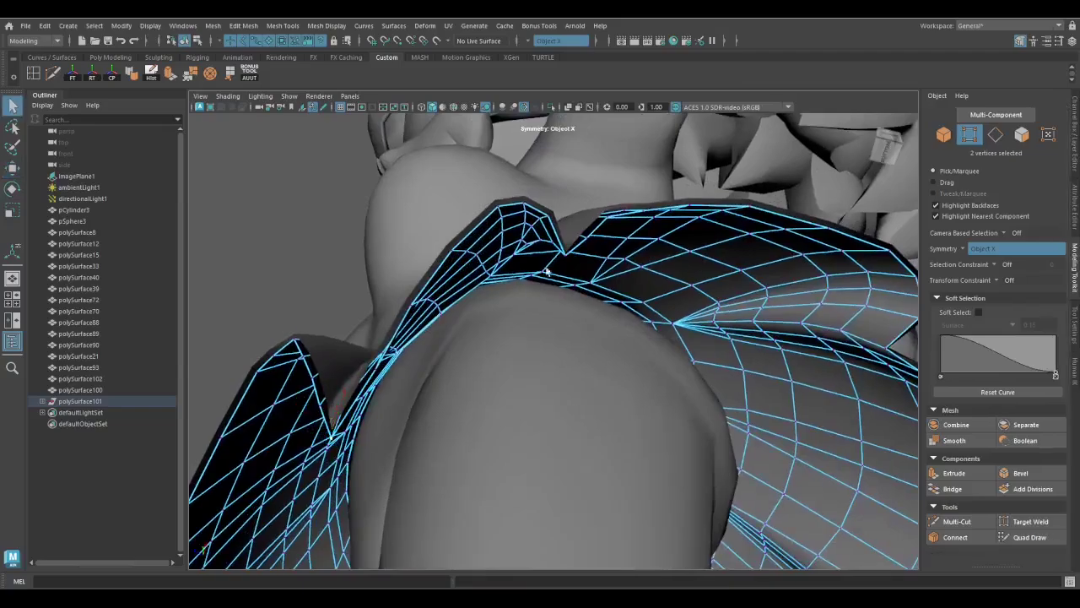
pyautogui.scroll(5, 378, 240)
pyautogui.scroll(-5, 448, 355)
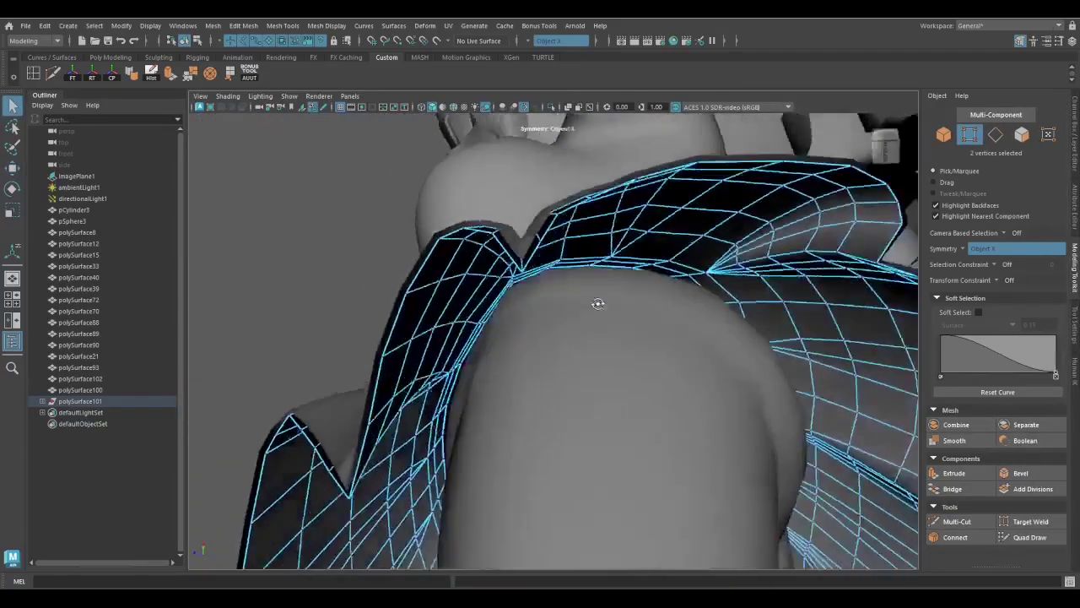
# Reposition the inner layer's vertices around the side fold, working in the front wireframe view
pyautogui.scroll(5, 355, 244)
pyautogui.keyDown('alt'); pyautogui.moveTo(355, 244); pyautogui.dragTo(495, 425); pyautogui.keyUp('alt')
pyautogui.scroll(-5, 652, 358)
pyautogui.keyDown('alt'); pyautogui.moveTo(652, 358); pyautogui.dragTo(512, 386); pyautogui.keyUp('alt')
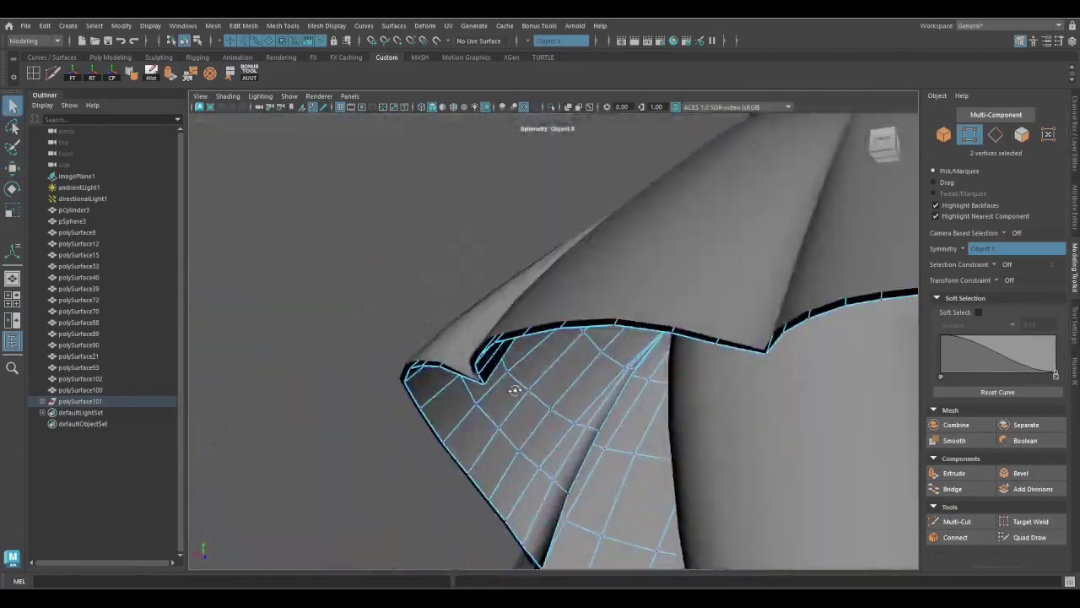
pyautogui.press('space')
pyautogui.press('space')
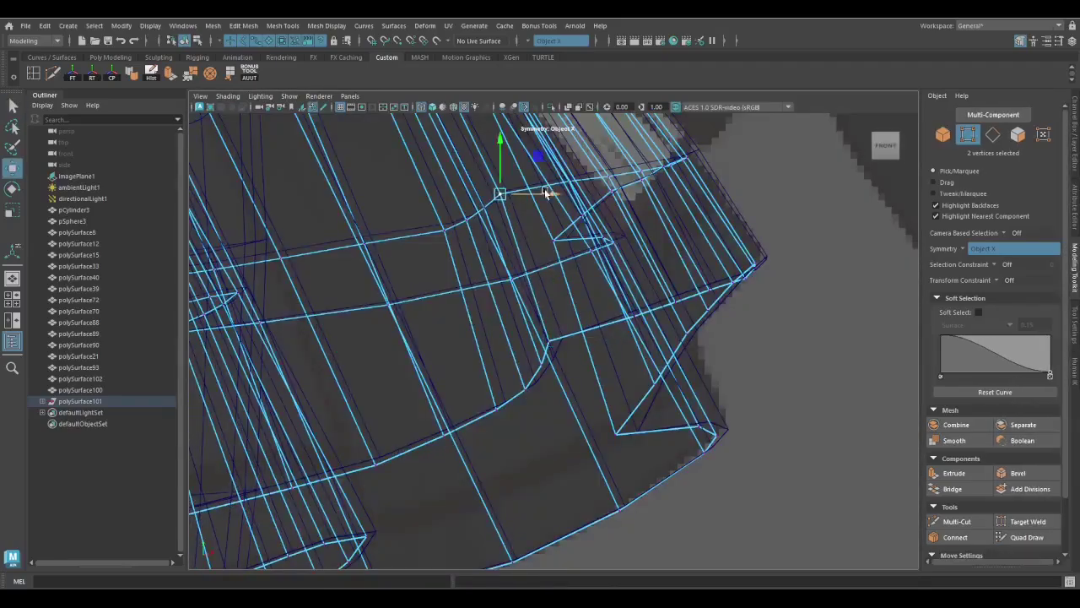
pyautogui.scroll(-5, 546, 193)
pyautogui.scroll(5, 495, 465)
pyautogui.scroll(-5, 507, 354)
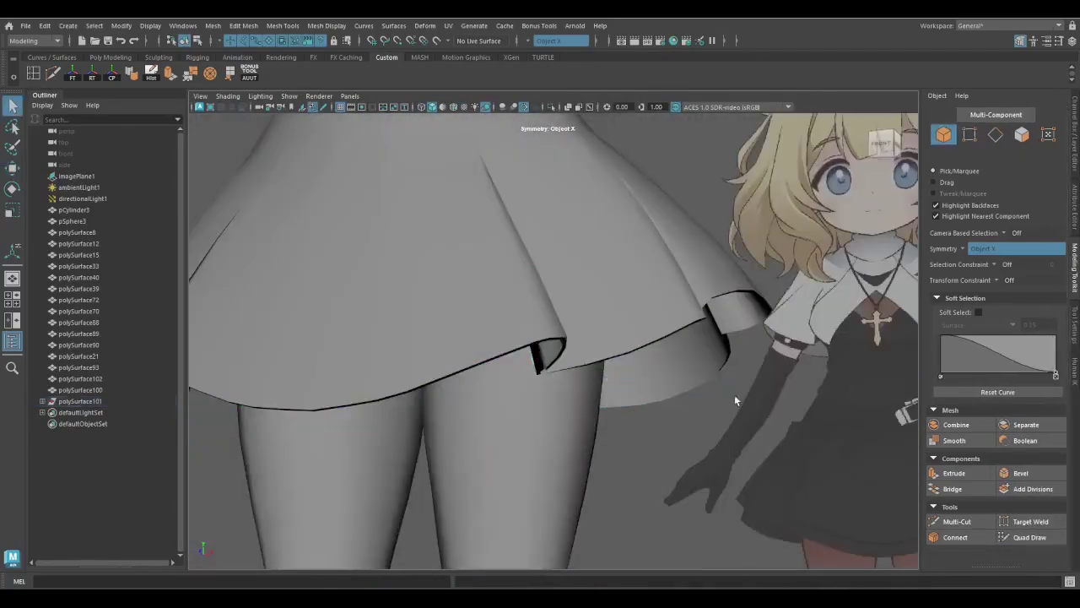
# Add a Lattice deformer to the inner skirt layer and scale its lower lattice points to adjust the hem's flare
pyautogui.click(735, 394)
pyautogui.click(425, 25)
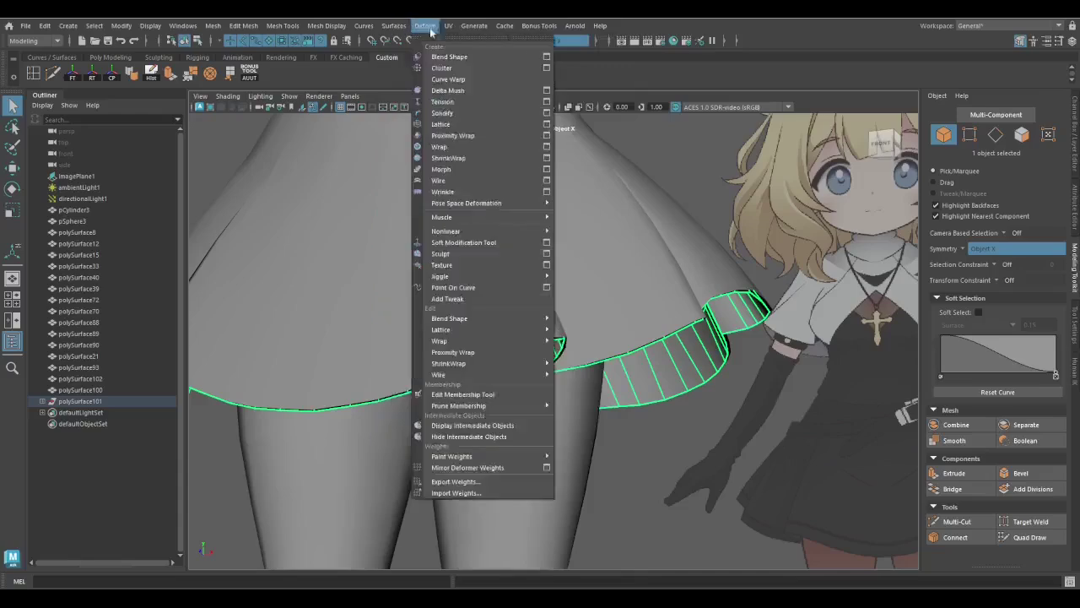
pyautogui.click(440, 125)
pyautogui.rightClick(745, 236)
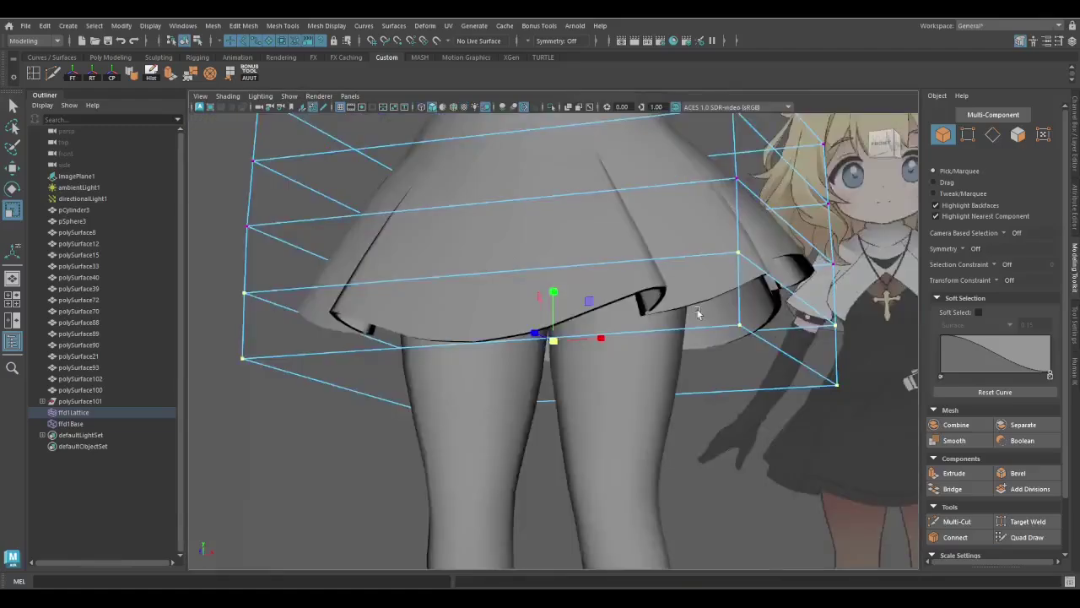
pyautogui.moveTo(692, 312)
pyautogui.keyDown('alt'); pyautogui.mouseDown()
pyautogui.moveTo(675, 313)
pyautogui.moveTo(650, 344)
pyautogui.mouseUp(); pyautogui.keyUp('alt')
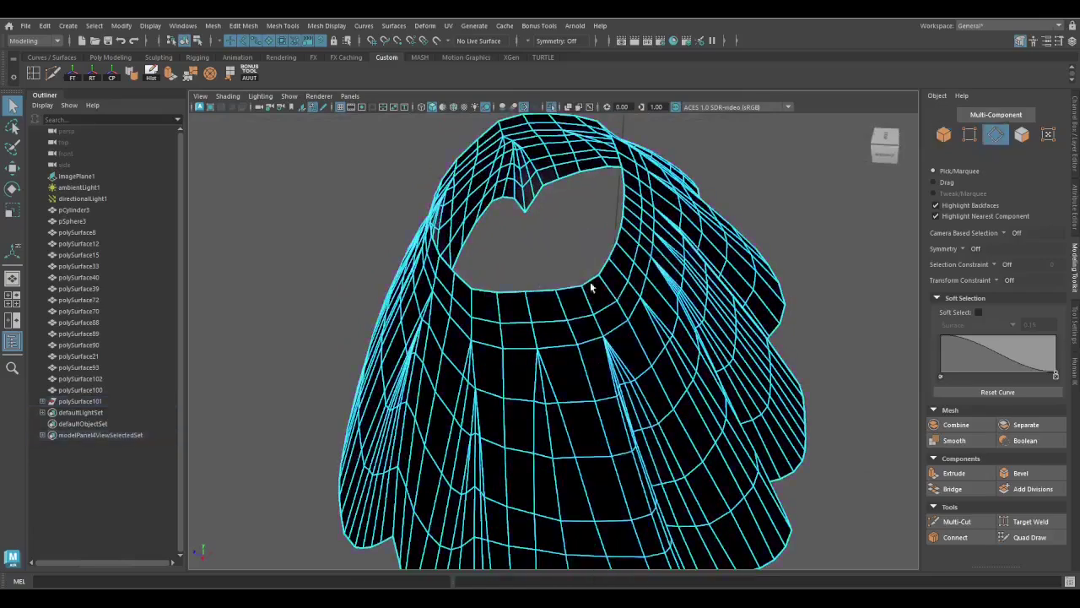
# Adjust the inner layer's hem vertices to line up with the outer skirt's scalloped edge, using Object X symmetry
pyautogui.rightClick(397, 241)
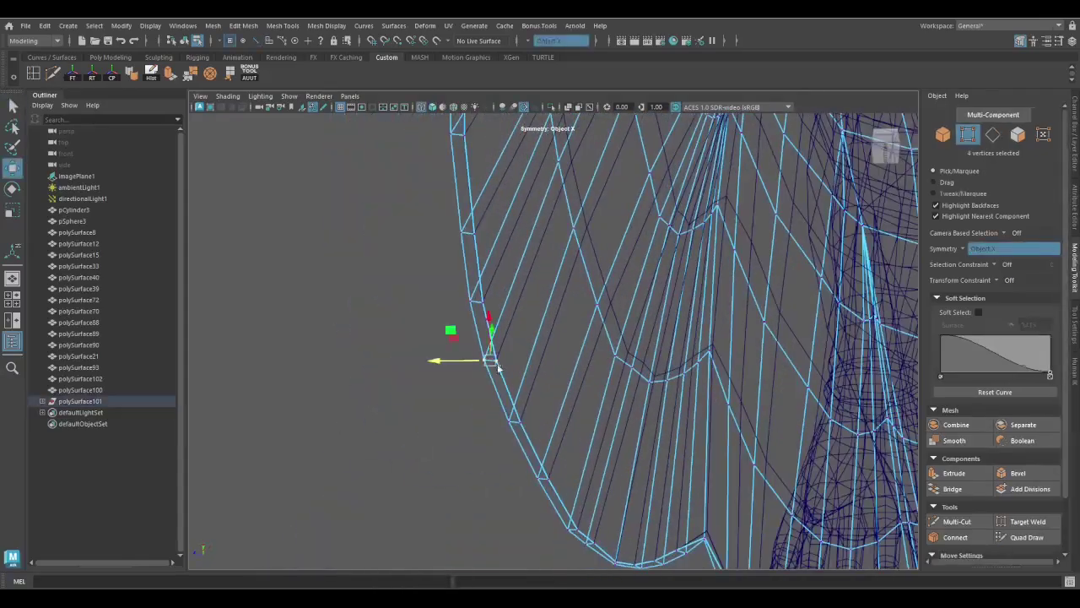
pyautogui.keyDown('alt'); pyautogui.moveTo(481, 304); pyautogui.dragTo(535, 388); pyautogui.keyUp('alt')
pyautogui.hotkey('ctrl', 'z')
pyautogui.press('q')
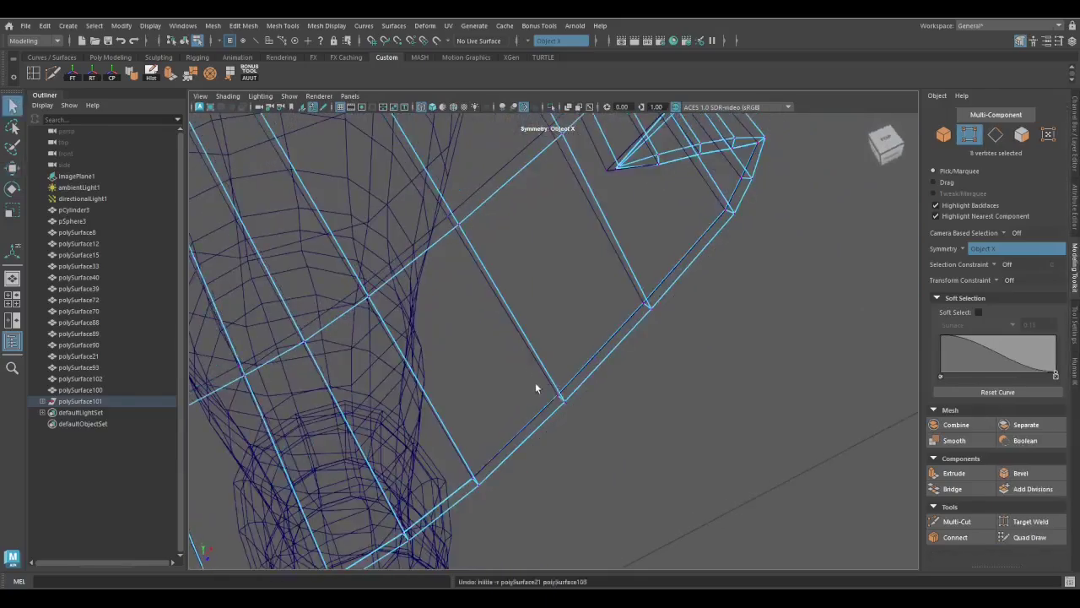
pyautogui.keyDown('alt'); pyautogui.moveTo(644, 305); pyautogui.dragTo(533, 416); pyautogui.keyUp('alt')
pyautogui.keyDown('alt'); pyautogui.moveTo(396, 296); pyautogui.dragTo(507, 401); pyautogui.keyUp('alt')
pyautogui.keyDown('alt'); pyautogui.moveTo(536, 267); pyautogui.dragTo(523, 352); pyautogui.keyUp('alt')
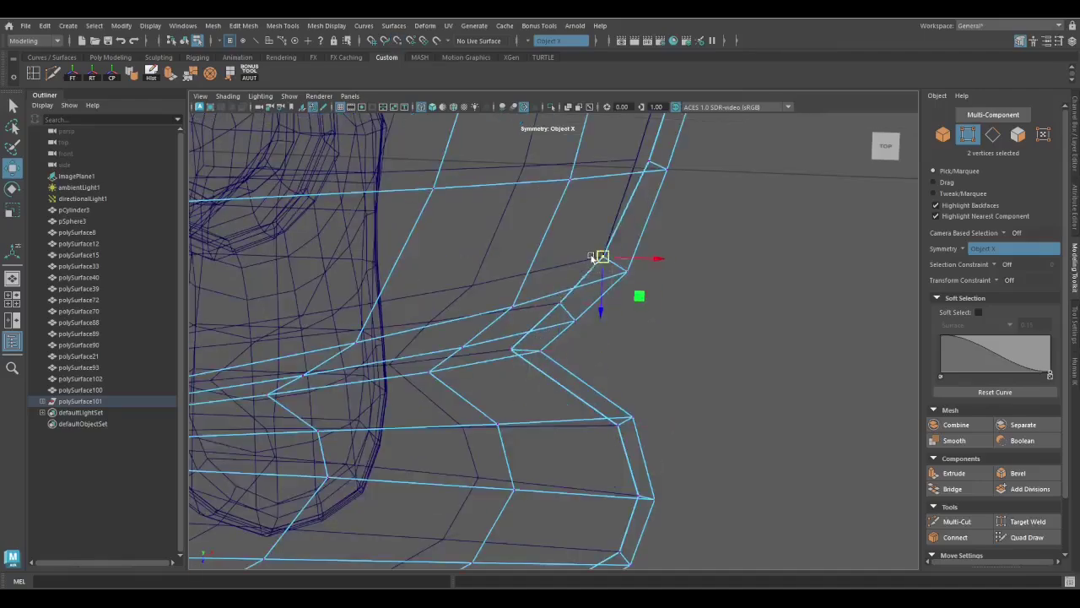
# Reposition the inner hem vertices around the side pleats so they sit just inside the outer hem
pyautogui.keyDown('alt'); pyautogui.moveTo(594, 257); pyautogui.dragTo(514, 394); pyautogui.keyUp('alt')
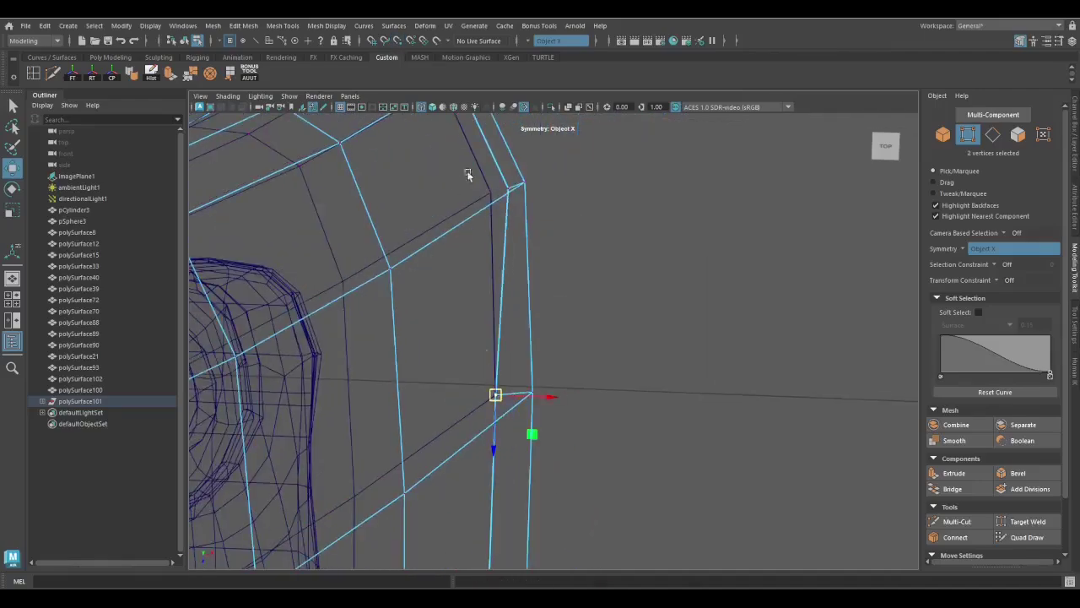
pyautogui.keyDown('alt'); pyautogui.moveTo(469, 175); pyautogui.dragTo(416, 336); pyautogui.keyUp('alt')
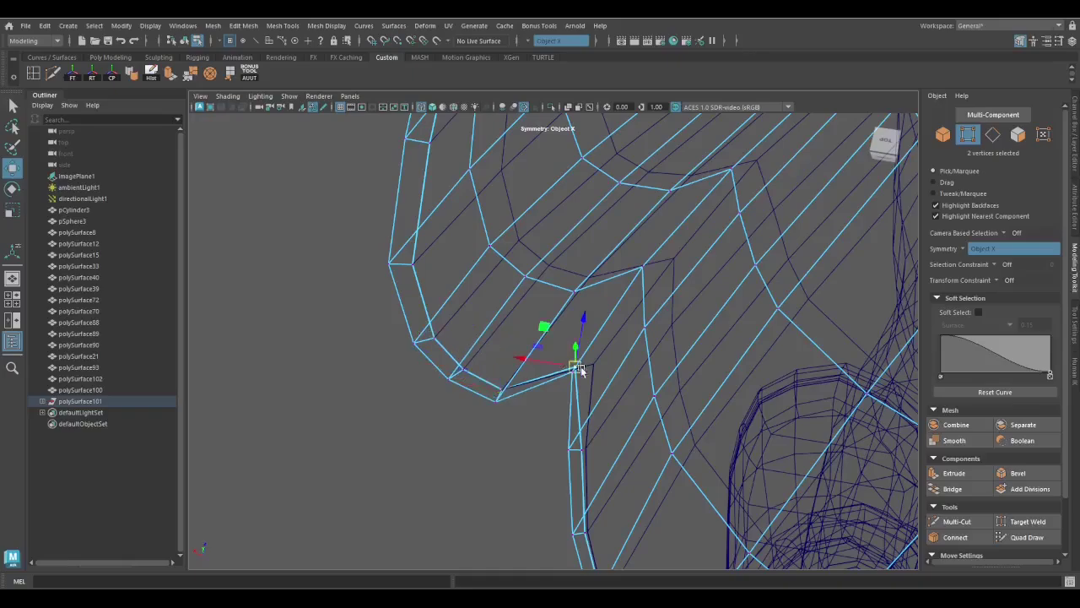
pyautogui.keyDown('alt'); pyautogui.moveTo(580, 370); pyautogui.dragTo(553, 366); pyautogui.keyUp('alt')
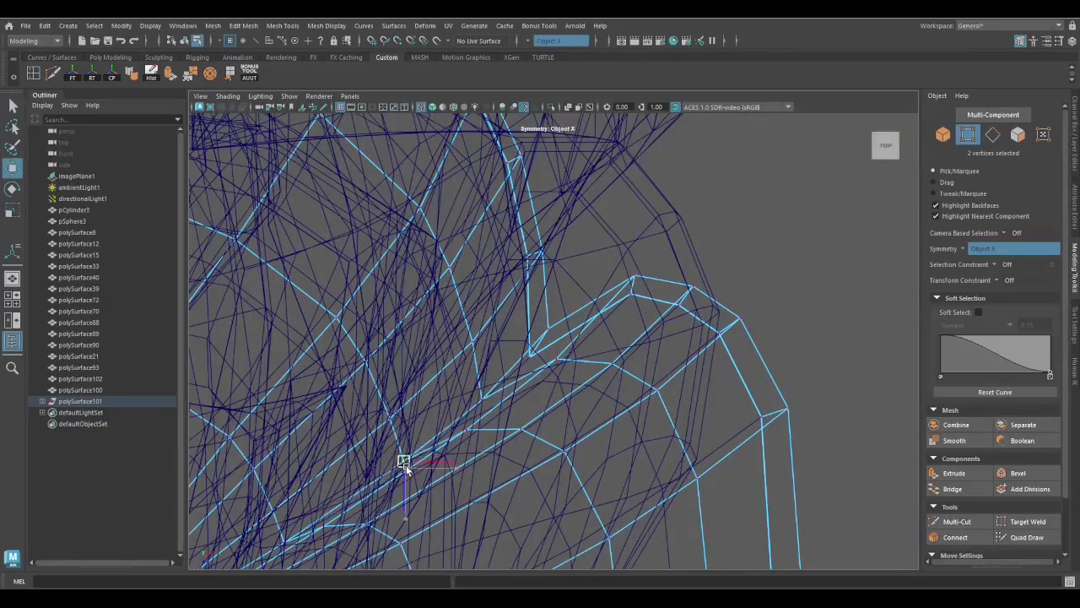
pyautogui.keyDown('alt'); pyautogui.moveTo(405, 467); pyautogui.dragTo(533, 422); pyautogui.keyUp('alt')
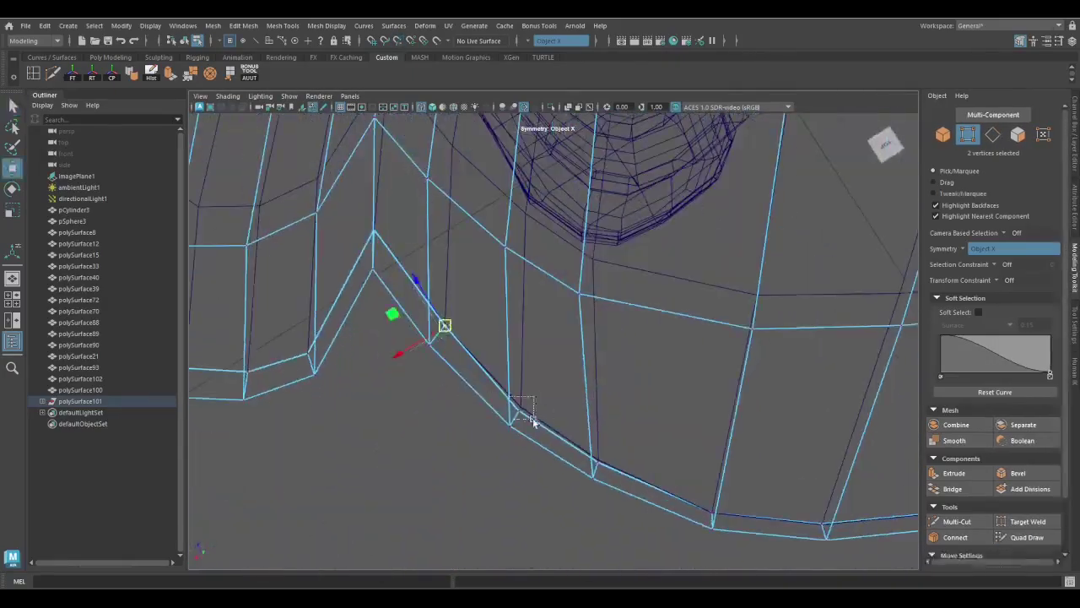
# Continue aligning the inner hem vertices along the curved scallop and the neighbouring fold in the side view
pyautogui.keyDown('alt'); pyautogui.moveTo(722, 517); pyautogui.dragTo(669, 431); pyautogui.keyUp('alt')
pyautogui.keyDown('alt'); pyautogui.moveTo(799, 404); pyautogui.dragTo(474, 377); pyautogui.keyUp('alt')
pyautogui.keyDown('alt'); pyautogui.moveTo(743, 479); pyautogui.dragTo(546, 382); pyautogui.keyUp('alt')
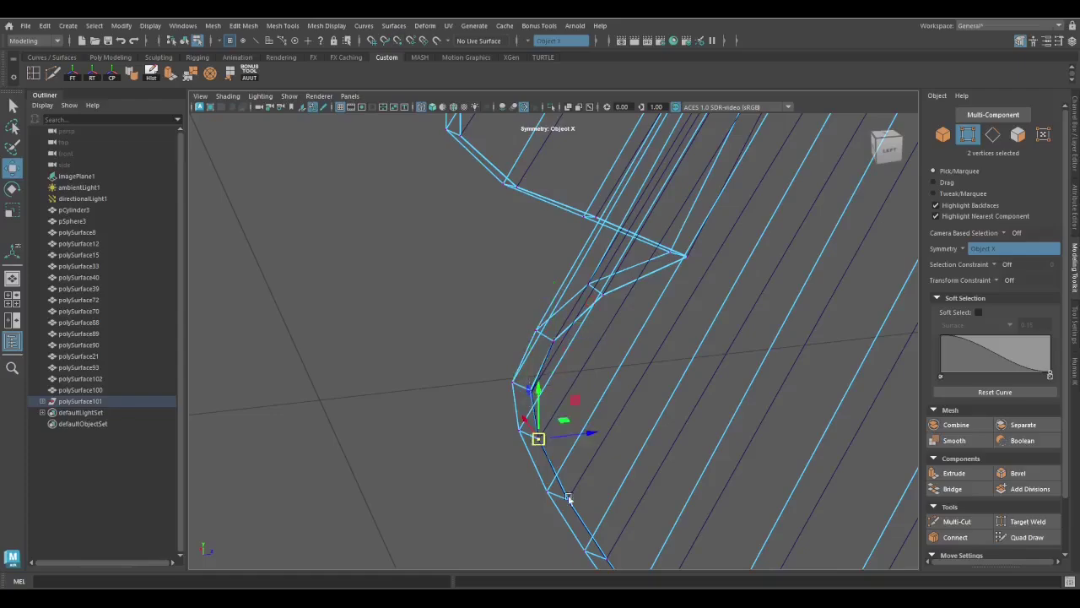
pyautogui.keyDown('alt'); pyautogui.moveTo(569, 499); pyautogui.dragTo(482, 392); pyautogui.keyUp('alt')
pyautogui.moveTo(787, 479)
pyautogui.keyDown('alt'); pyautogui.mouseDown()
pyautogui.moveTo(531, 374)
pyautogui.moveTo(482, 405)
pyautogui.moveTo(608, 431)
pyautogui.moveTo(709, 468)
pyautogui.moveTo(410, 482)
pyautogui.moveTo(554, 381)
pyautogui.moveTo(529, 407)
pyautogui.mouseUp(); pyautogui.keyUp('alt')
# Check the hem shaded, adjust the height of its side pleat vertices, and slide the hem's border edges
pyautogui.press('F8')
pyautogui.press('5')
pyautogui.press('4')
pyautogui.press('F8')
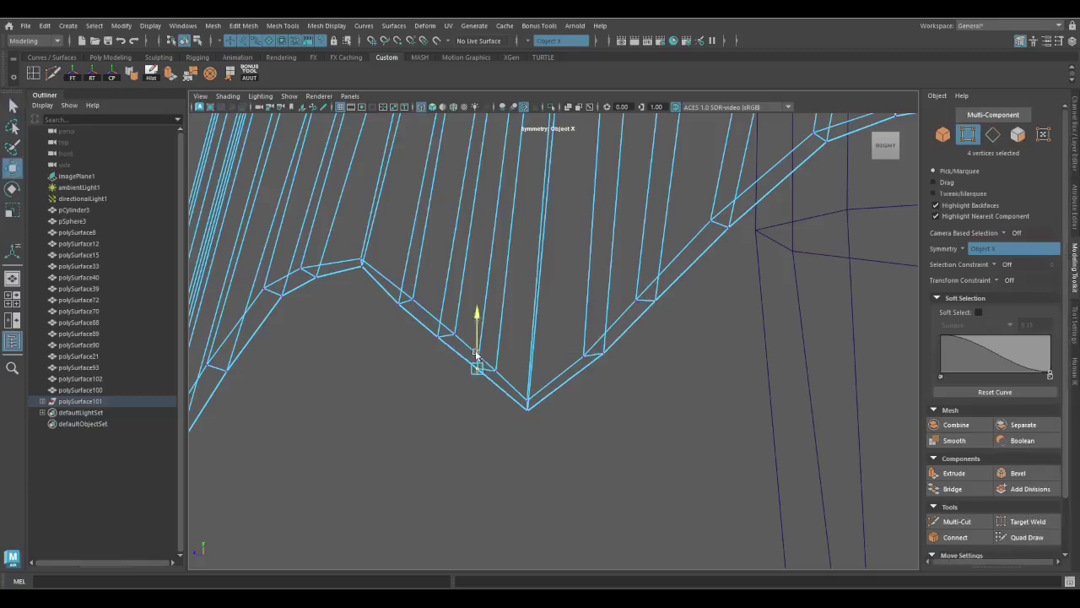
pyautogui.press('q')
pyautogui.keyDown('alt'); pyautogui.moveTo(355, 256); pyautogui.dragTo(532, 386); pyautogui.keyUp('alt')
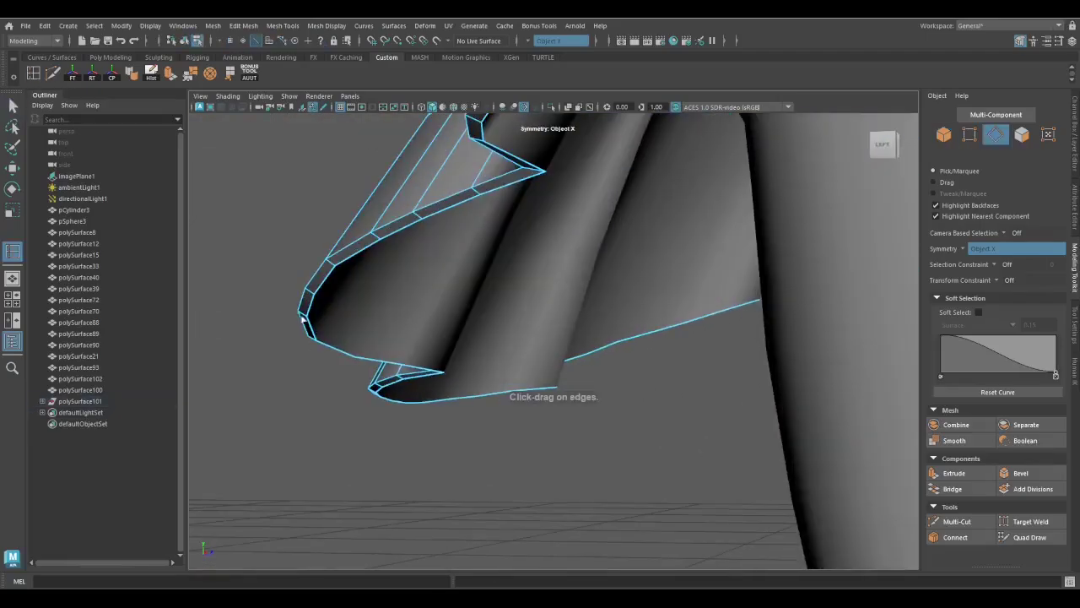
pyautogui.press('w')
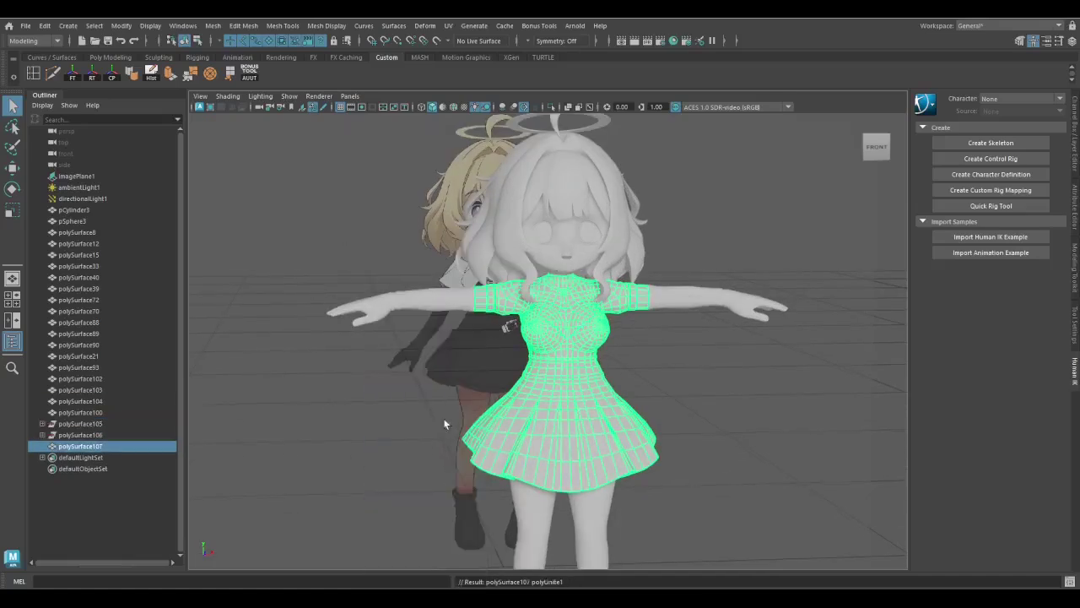
# Clear the combined dress's history and trim a dress shell in the front view, removing the skirt, waist and sleeves
pyautogui.click(132, 74)
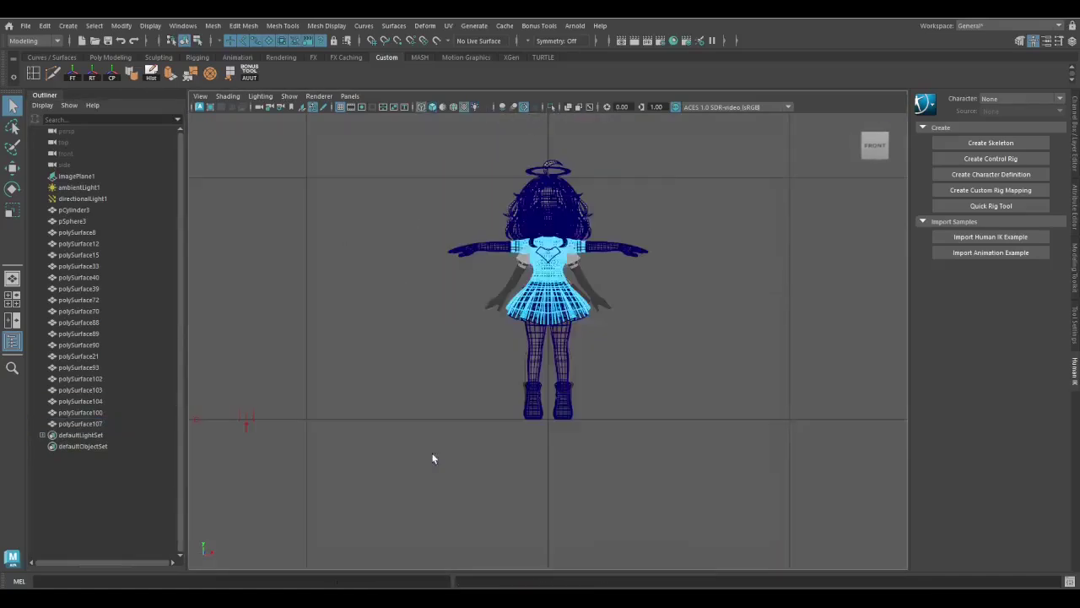
pyautogui.scroll(5, 434, 458)
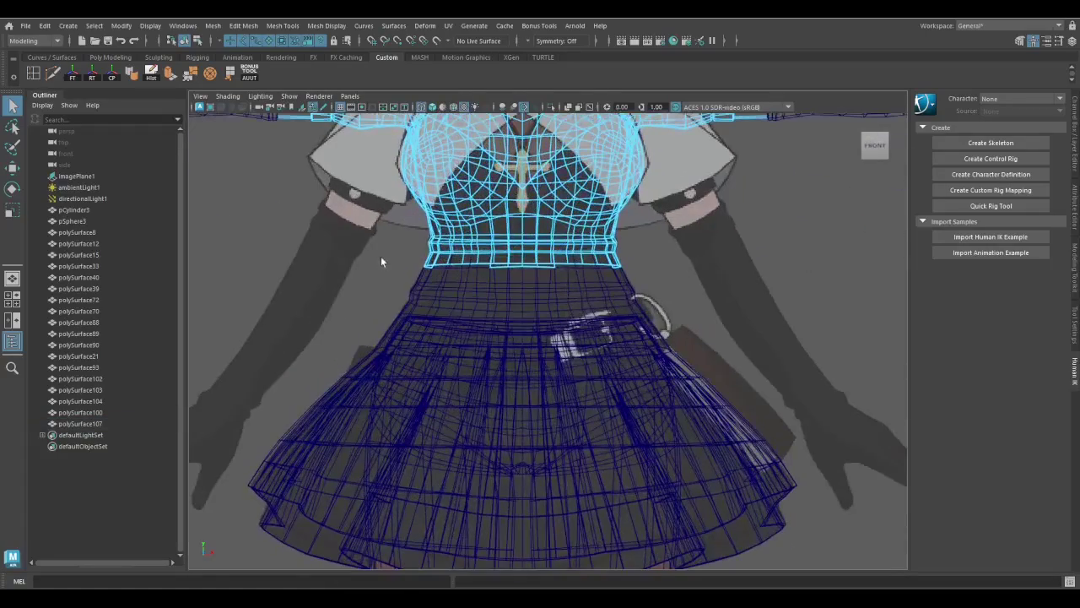
pyautogui.keyDown('alt'); pyautogui.moveTo(638, 296); pyautogui.dragTo(521, 436); pyautogui.keyUp('alt')
pyautogui.keyDown('alt'); pyautogui.moveTo(521, 436); pyautogui.dragTo(768, 439, button='right'); pyautogui.keyUp('alt')
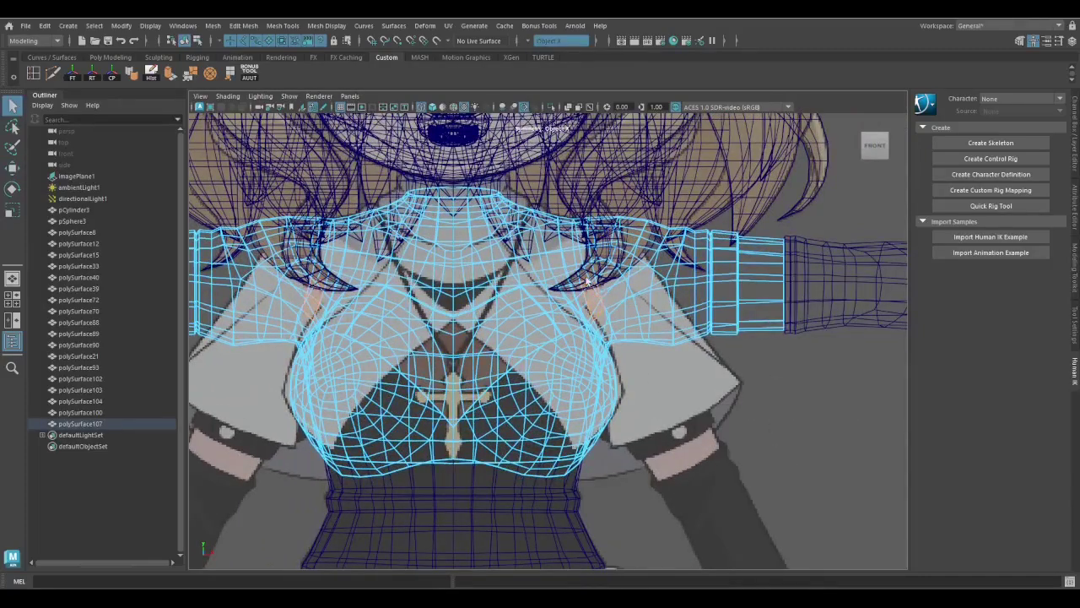
pyautogui.keyDown('alt'); pyautogui.moveTo(784, 346); pyautogui.dragTo(393, 411, button='right'); pyautogui.keyUp('alt')
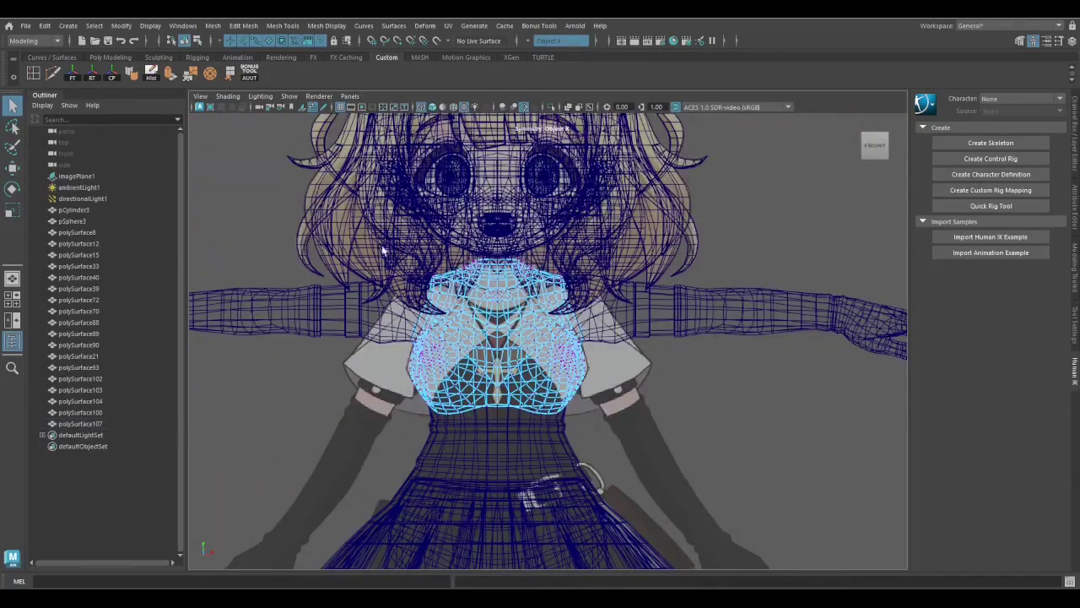
pyautogui.click(695, 346)
# Scale the chest shell's vertices and check its clearance over the dress around the bust and neckline
pyautogui.scroll(5, 607, 408)
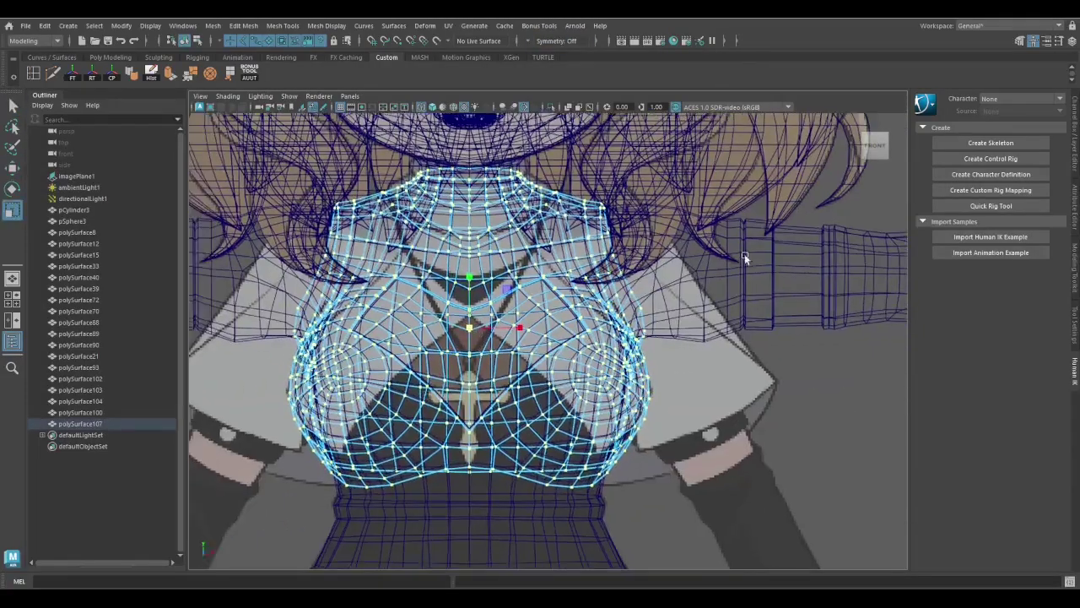
pyautogui.press('5')
pyautogui.scroll(-3, 608, 407)
pyautogui.keyDown('alt'); pyautogui.moveTo(608, 407); pyautogui.dragTo(620, 418); pyautogui.keyUp('alt')
pyautogui.press('4')
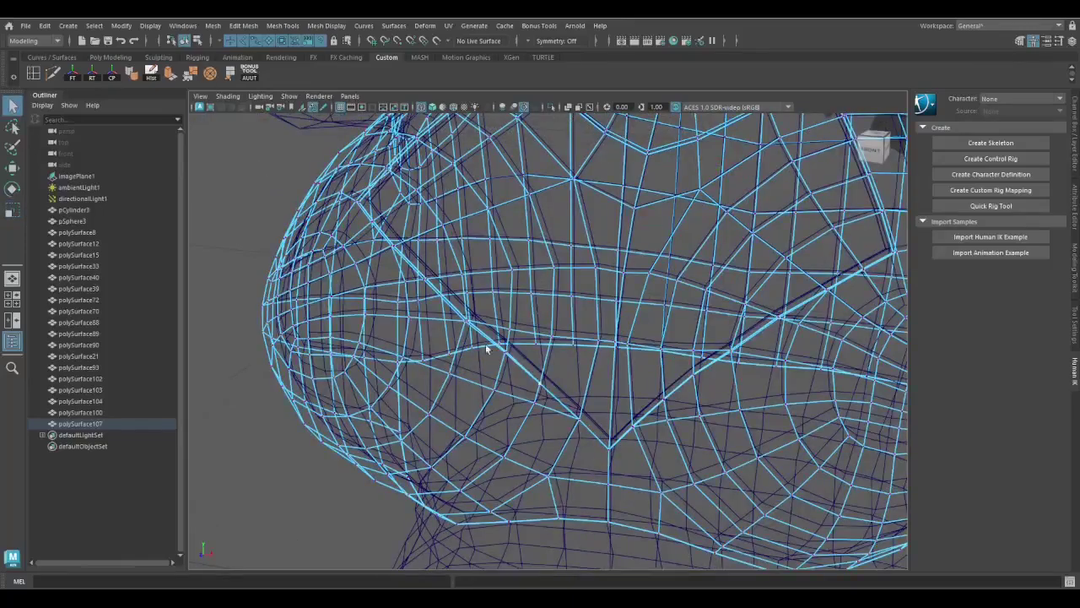
pyautogui.keyDown('alt'); pyautogui.moveTo(487, 348); pyautogui.dragTo(435, 392); pyautogui.keyUp('alt')
pyautogui.scroll(3, 428, 395)
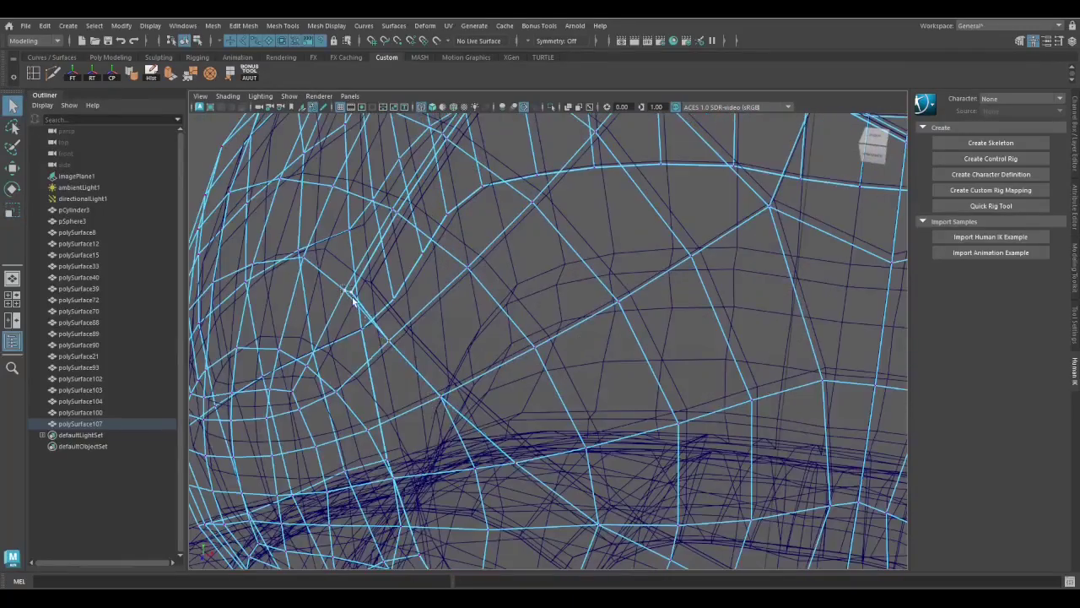
pyautogui.keyDown('alt'); pyautogui.moveTo(353, 300); pyautogui.dragTo(387, 345); pyautogui.keyUp('alt')
pyautogui.keyDown('alt'); pyautogui.moveTo(485, 220); pyautogui.dragTo(536, 405); pyautogui.keyUp('alt')
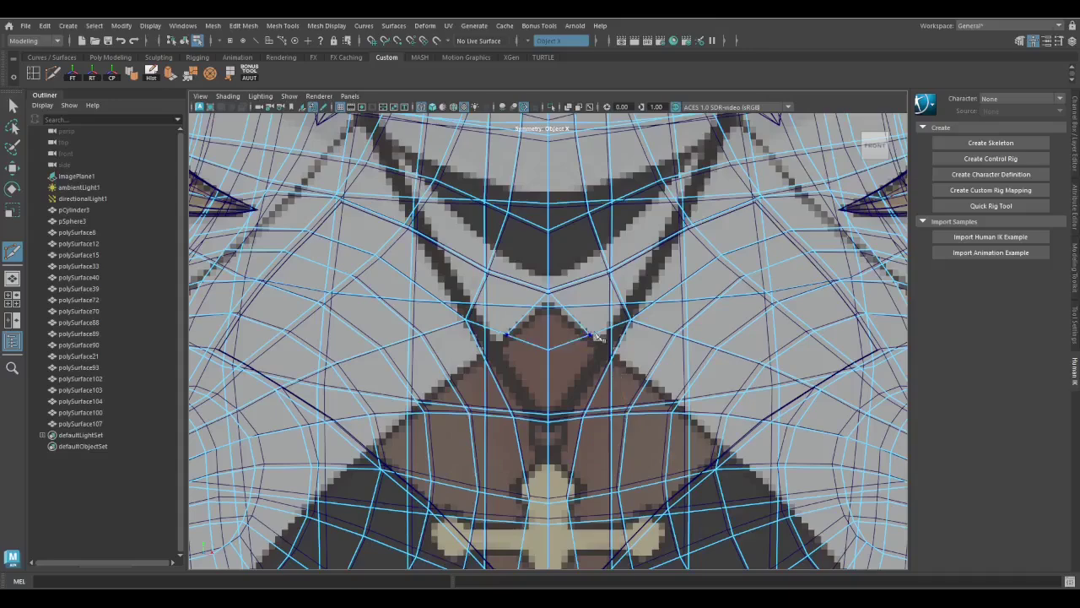
# Cut a symmetrical line across the chest shell with Multi-Cut, following the reference garment's diagonal front opening
pyautogui.keyDown('alt'); pyautogui.moveTo(726, 456); pyautogui.dragTo(601, 410, button='middle'); pyautogui.keyUp('alt')
pyautogui.scroll(1, 601, 410)
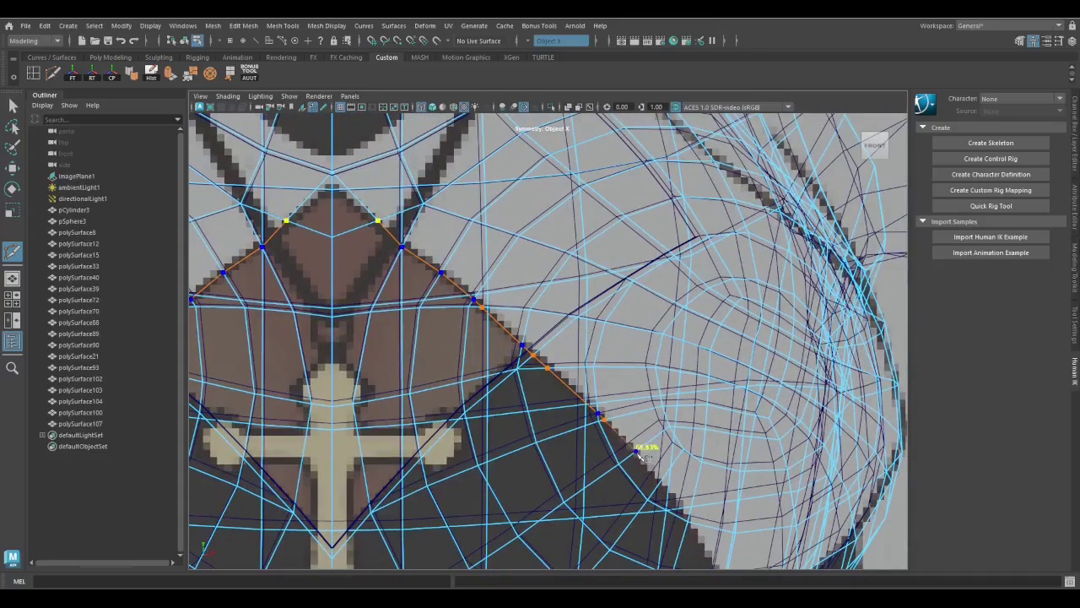
pyautogui.scroll(2, 642, 456)
pyautogui.keyDown('alt'); pyautogui.moveTo(526, 345); pyautogui.dragTo(679, 453, button='middle'); pyautogui.keyUp('alt')
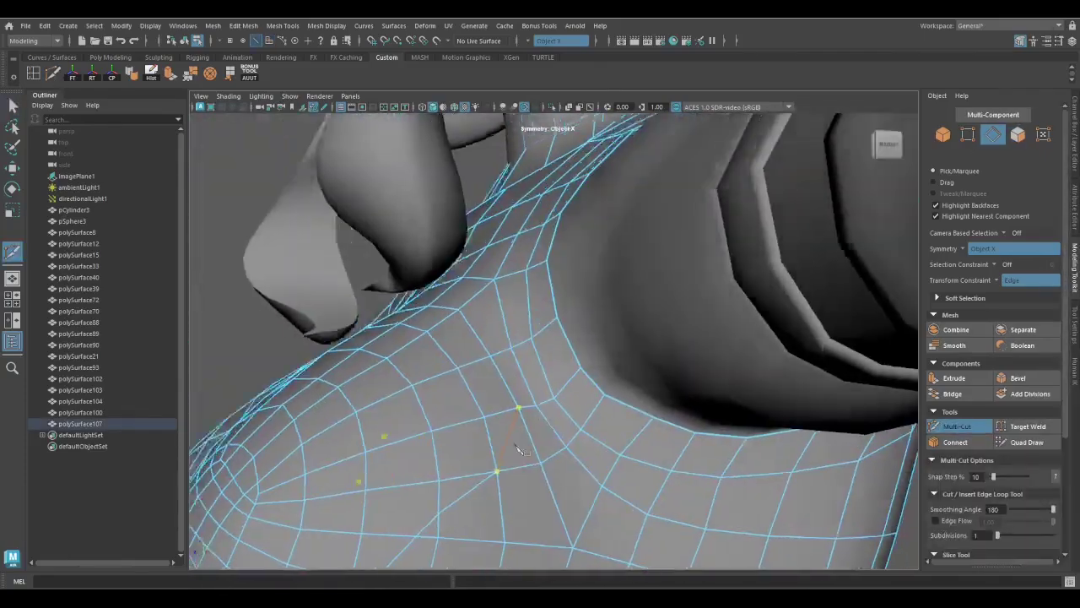
# Undo the last Multi-Cut action, delete the face strip beneath the bust, and reposition the shell's lower tip vertices
pyautogui.hotkey('ctrl', 'z')
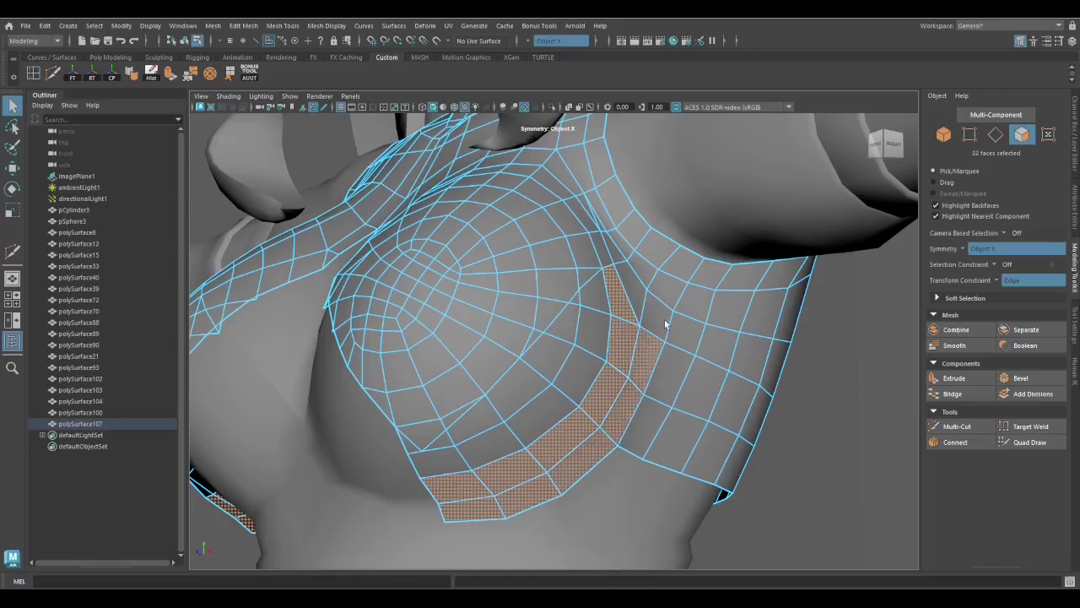
pyautogui.press('Delete')
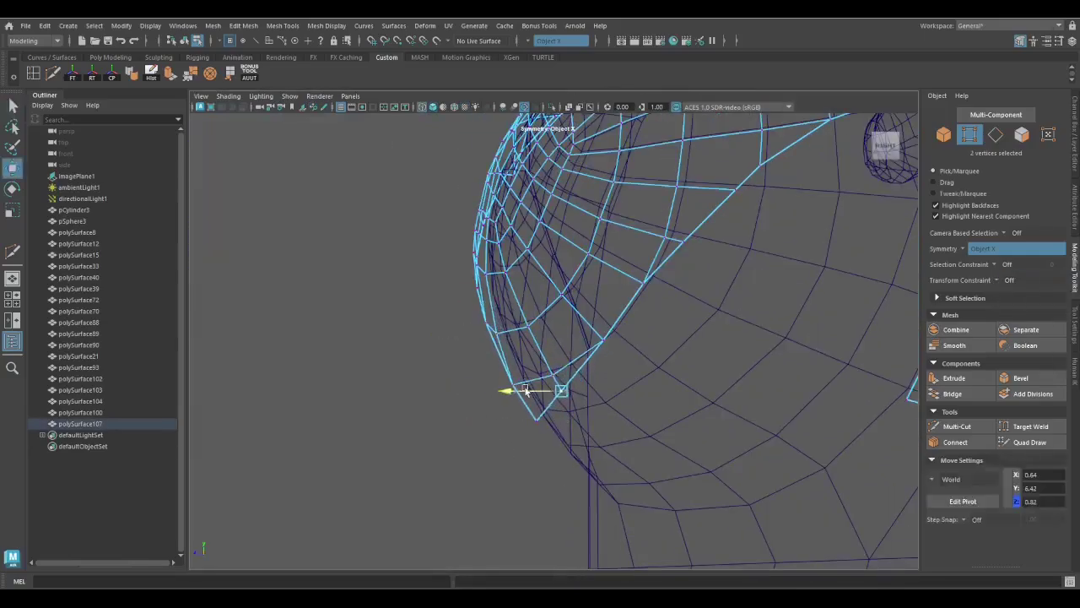
pyautogui.press('q')
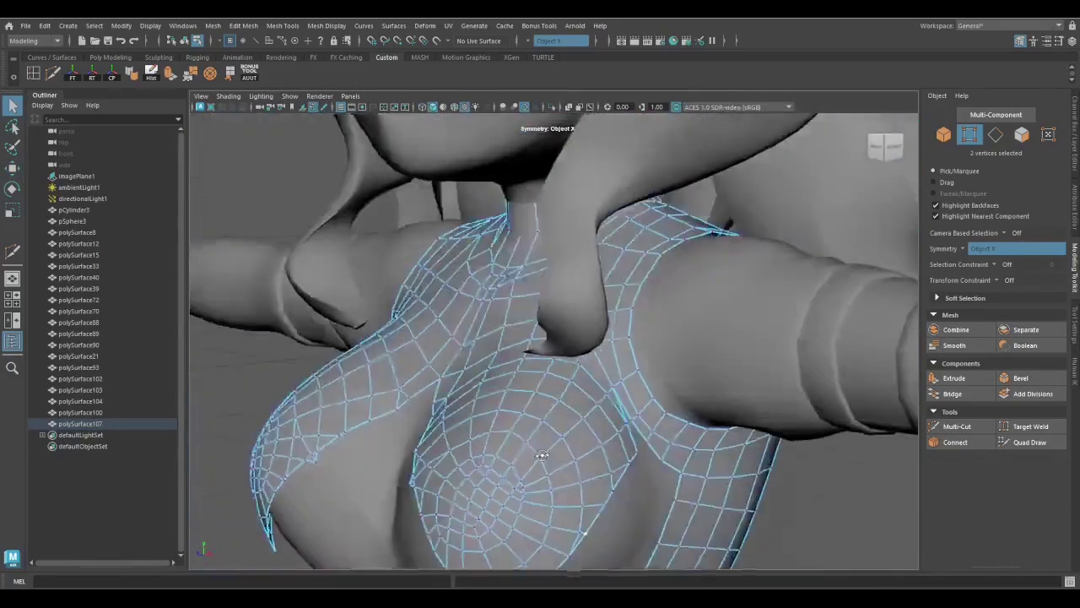
# Delete the shell's back faces below the neck yoke and isolate the shell together with the dress
pyautogui.rightClick(647, 289)
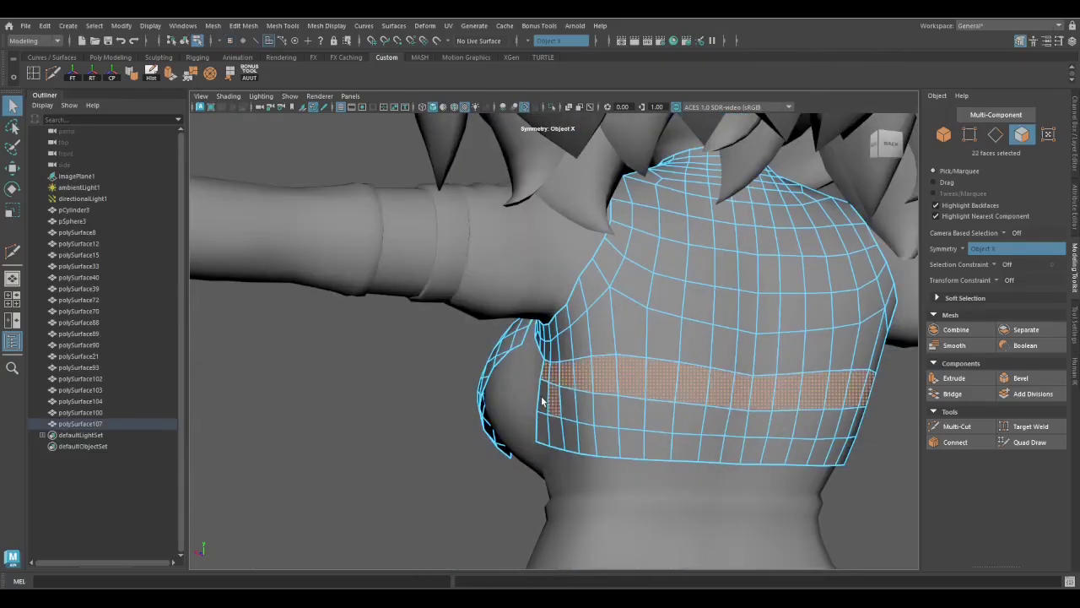
pyautogui.click(546, 424)
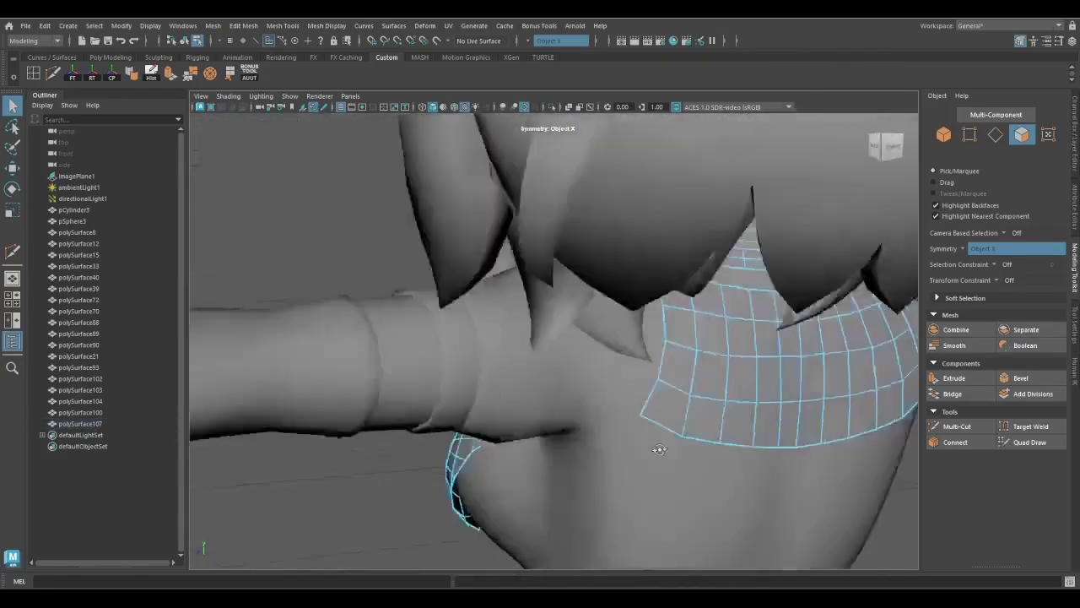
pyautogui.click(687, 332)
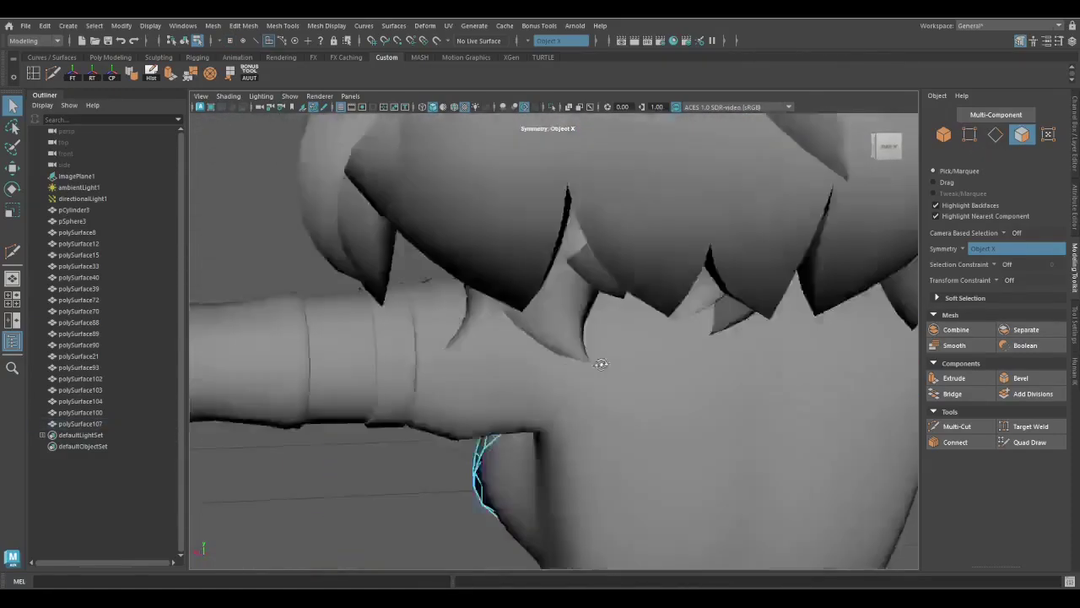
pyautogui.press('F8')
pyautogui.click(675, 252)
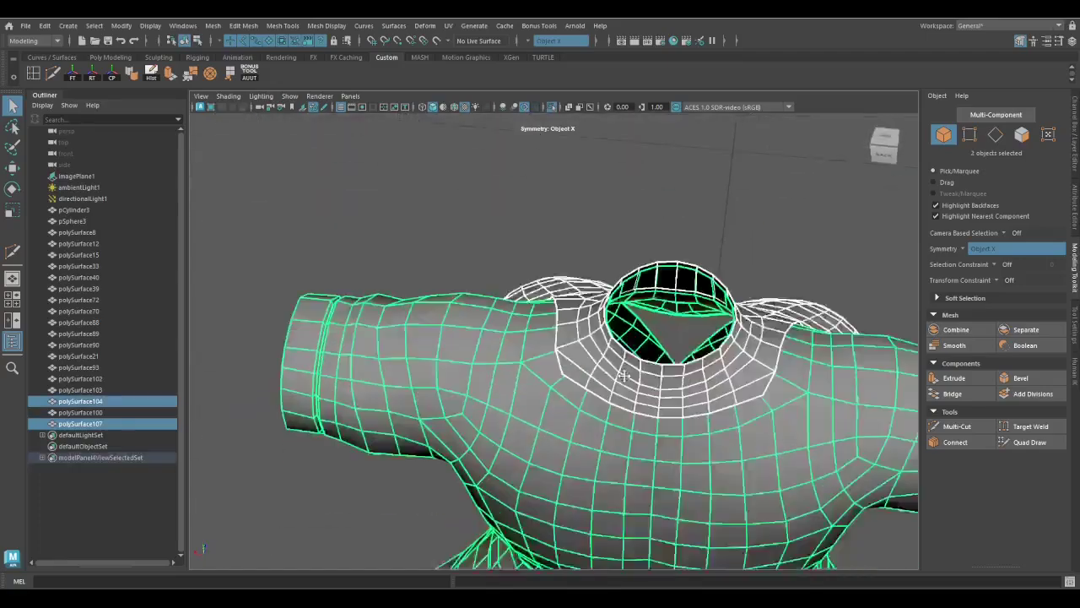
# Delete one half of the shell at the centre line and reposition vertices on the remaining half's shoulder edge
pyautogui.rightClick(726, 266)
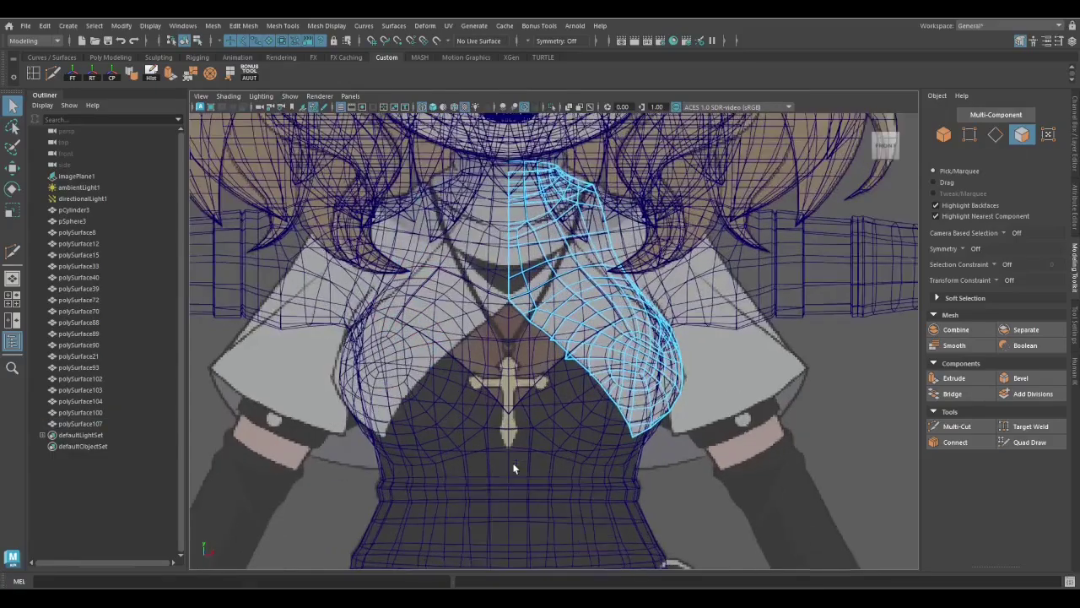
pyautogui.scroll(5, 584, 391)
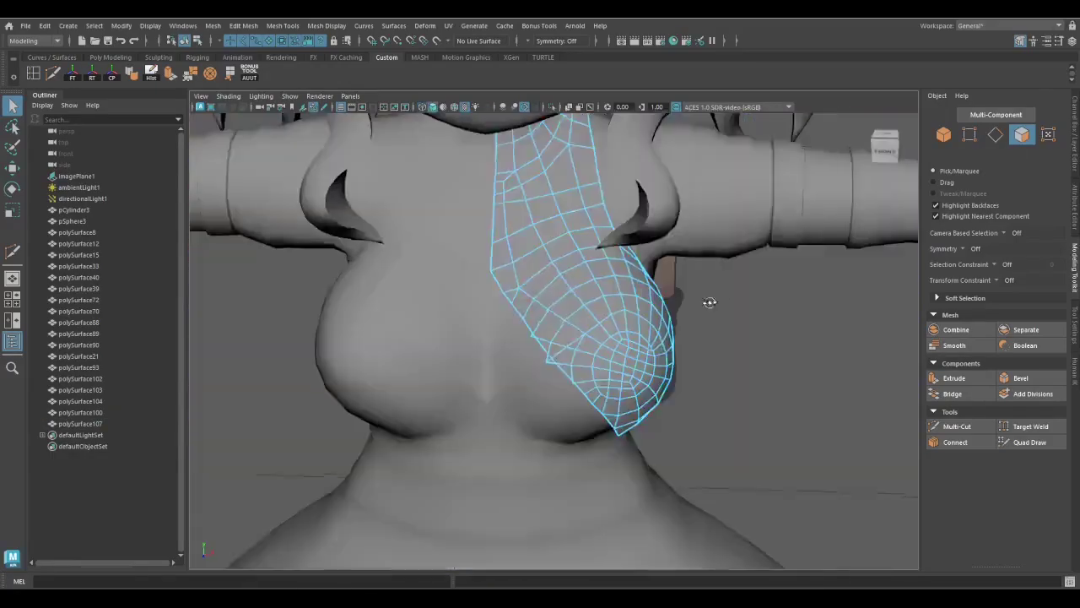
pyautogui.press('4')
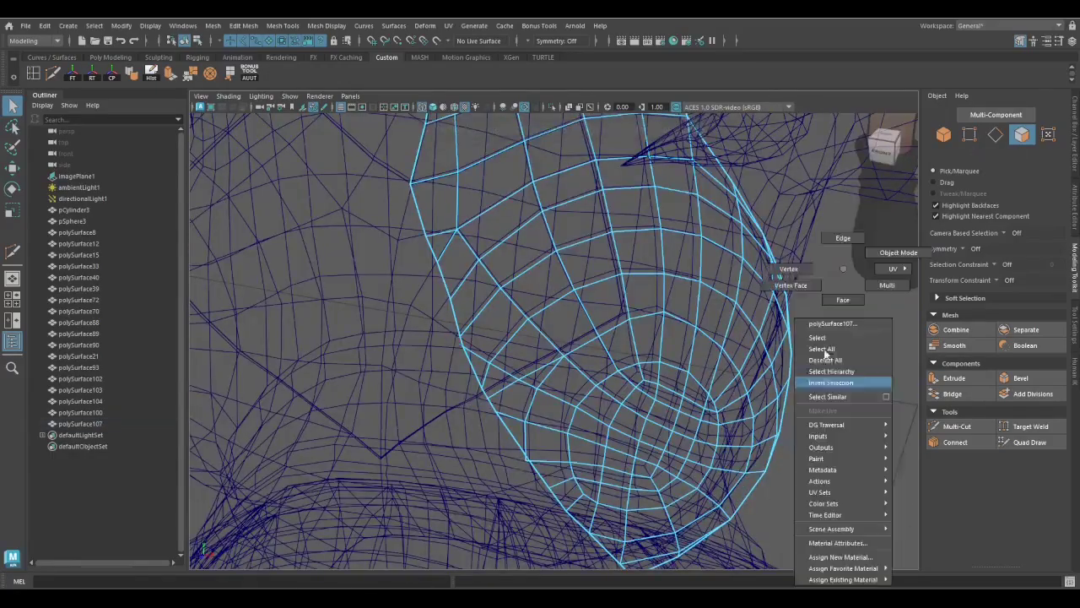
pyautogui.click(861, 378)
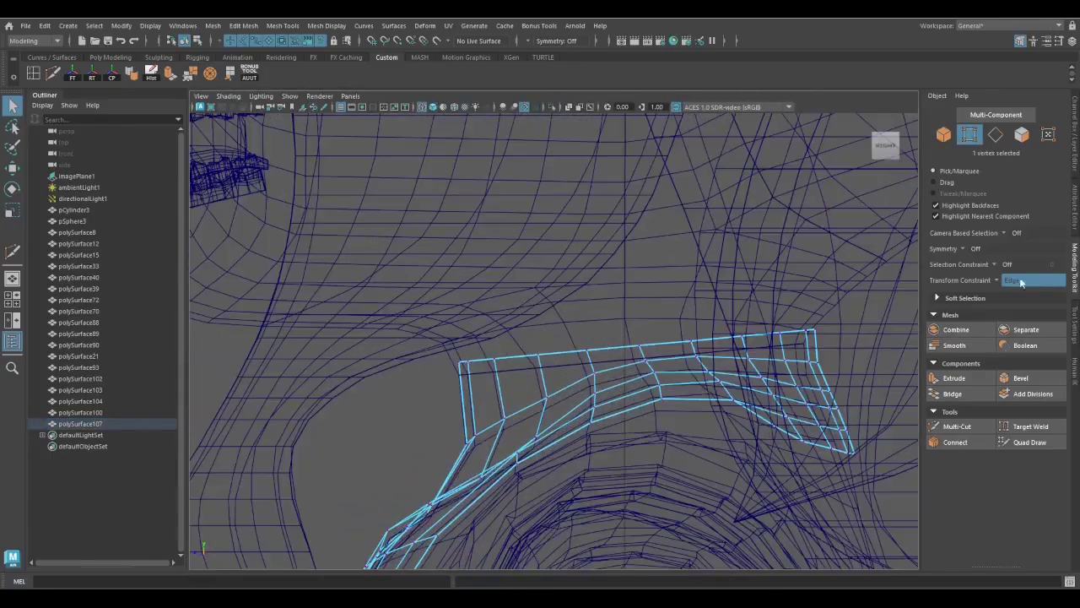
pyautogui.moveTo(441, 435); pyautogui.dragTo(424, 435, button='middle')
pyautogui.press('q')
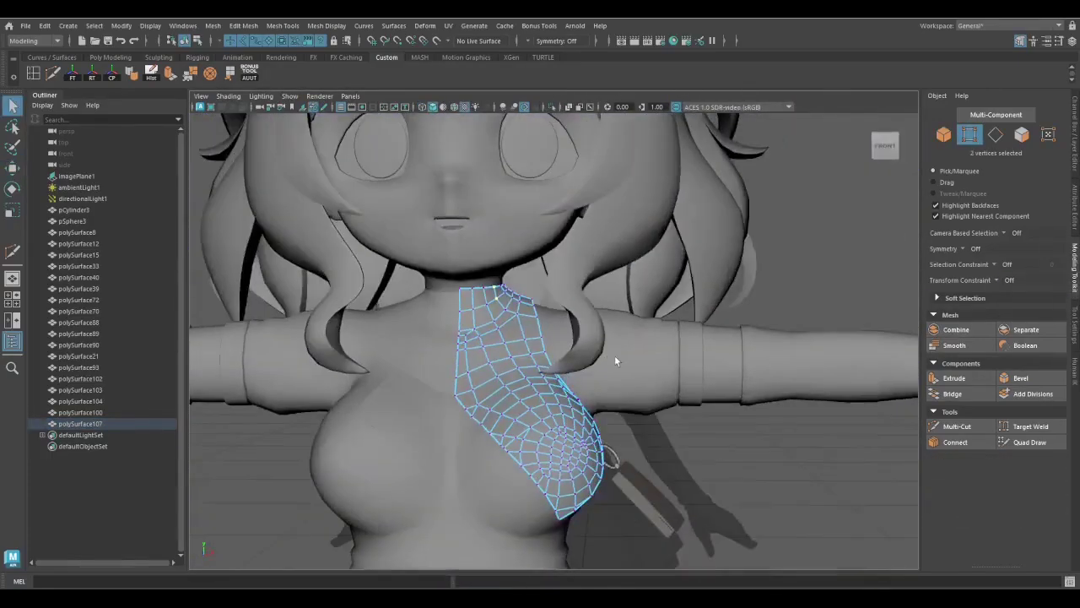
# Cut a support line parallel to the half shell's armhole border with Multi-Cut and delete the leftover diagonal edge near its lower corner
pyautogui.keyDown('alt'); pyautogui.moveTo(617, 361); pyautogui.dragTo(545, 365); pyautogui.keyUp('alt')
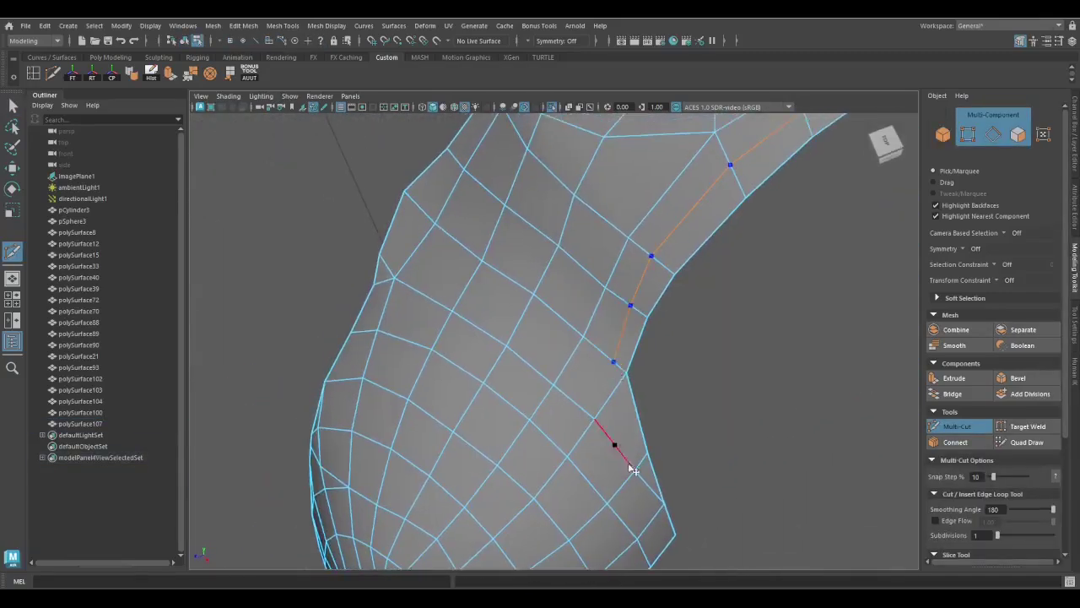
pyautogui.keyDown('alt'); pyautogui.moveTo(633, 470); pyautogui.dragTo(570, 437); pyautogui.keyUp('alt')
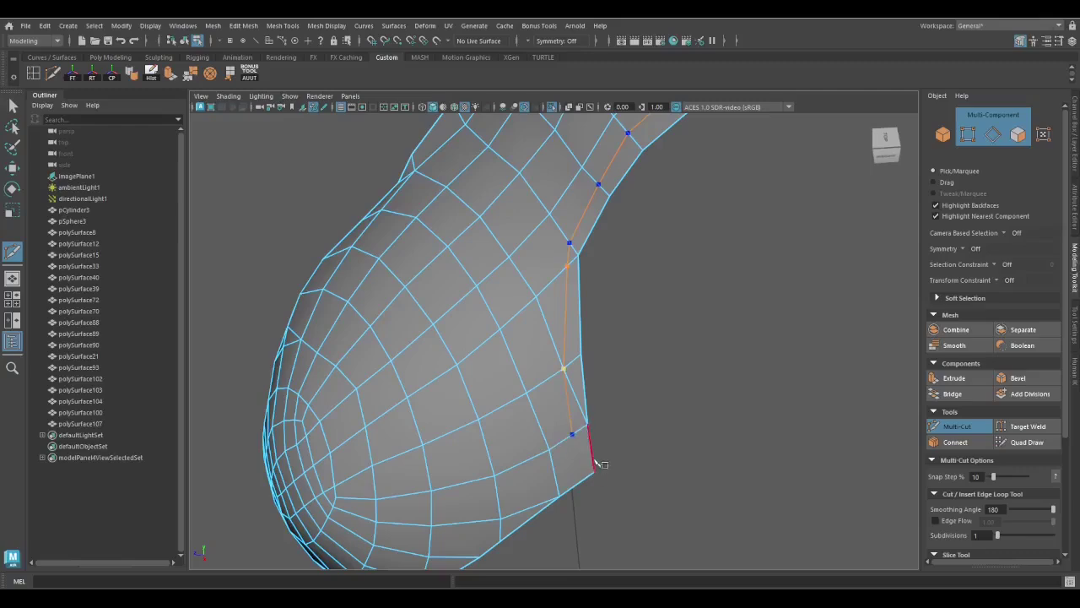
pyautogui.moveTo(718, 237); pyautogui.dragTo(564, 270, button='right')
pyautogui.press('F10')
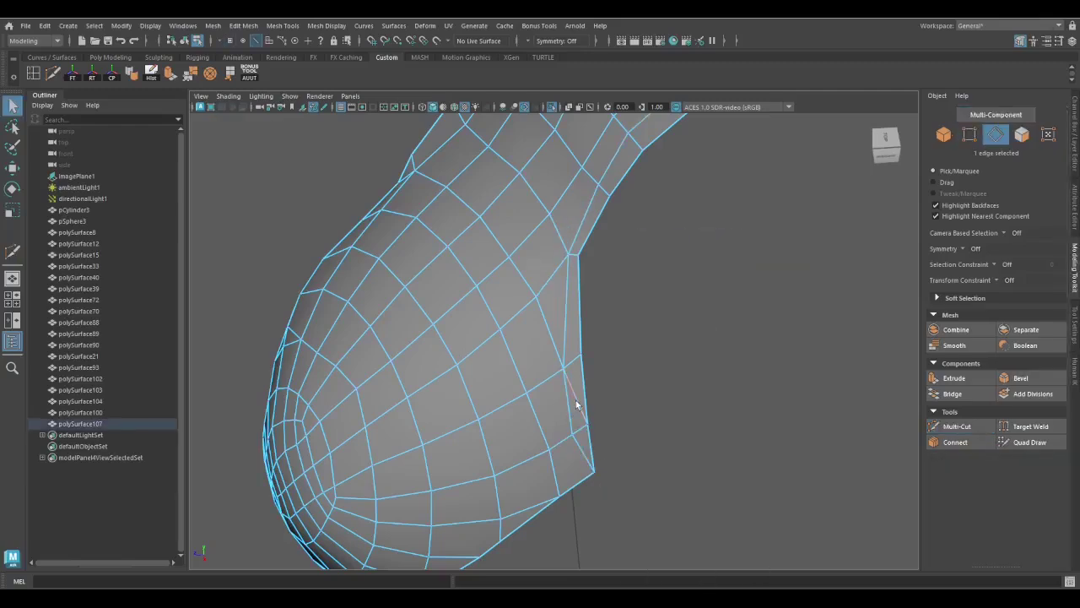
pyautogui.keyDown('alt'); pyautogui.moveTo(575, 400); pyautogui.dragTo(467, 443); pyautogui.keyUp('alt')
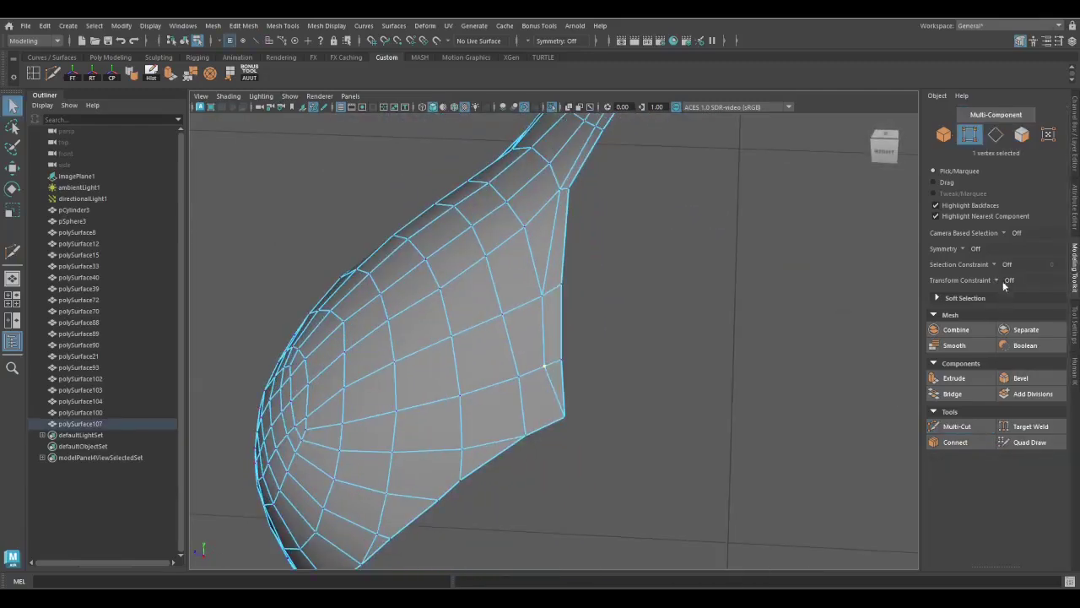
# Slide vertices near the armhole border's lower corner along their edges, using the Edge transform constraint
pyautogui.keyDown('alt'); pyautogui.moveTo(549, 369); pyautogui.dragTo(591, 409); pyautogui.keyUp('alt')
pyautogui.keyDown('alt'); pyautogui.moveTo(605, 454); pyautogui.dragTo(563, 369); pyautogui.keyUp('alt')
pyautogui.press('w')
pyautogui.press('q')
pyautogui.keyDown('alt'); pyautogui.moveTo(561, 332); pyautogui.dragTo(470, 380); pyautogui.keyUp('alt')
pyautogui.press('q')
pyautogui.press('F10')
# Cut the support line around the corner of the half shell's strip behind the neck, then show the rest of the character again
pyautogui.keyDown('shift'); pyautogui.moveTo(536, 355); pyautogui.dragTo(511, 359, button='right'); pyautogui.keyUp('shift')
pyautogui.hotkey('ctrl', 'shift', 'x')
pyautogui.keyDown('alt'); pyautogui.moveTo(511, 358); pyautogui.dragTo(650, 419); pyautogui.keyUp('alt')
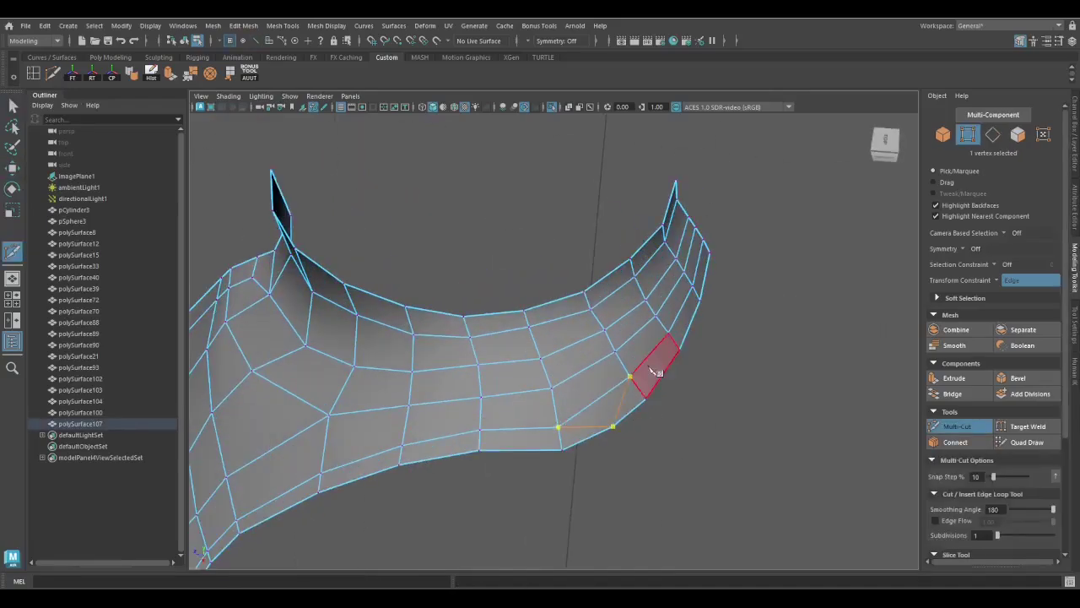
pyautogui.keyDown('alt'); pyautogui.moveTo(650, 369); pyautogui.dragTo(573, 451); pyautogui.keyUp('alt')
pyautogui.hotkey('ctrl', '1')
pyautogui.press('q')
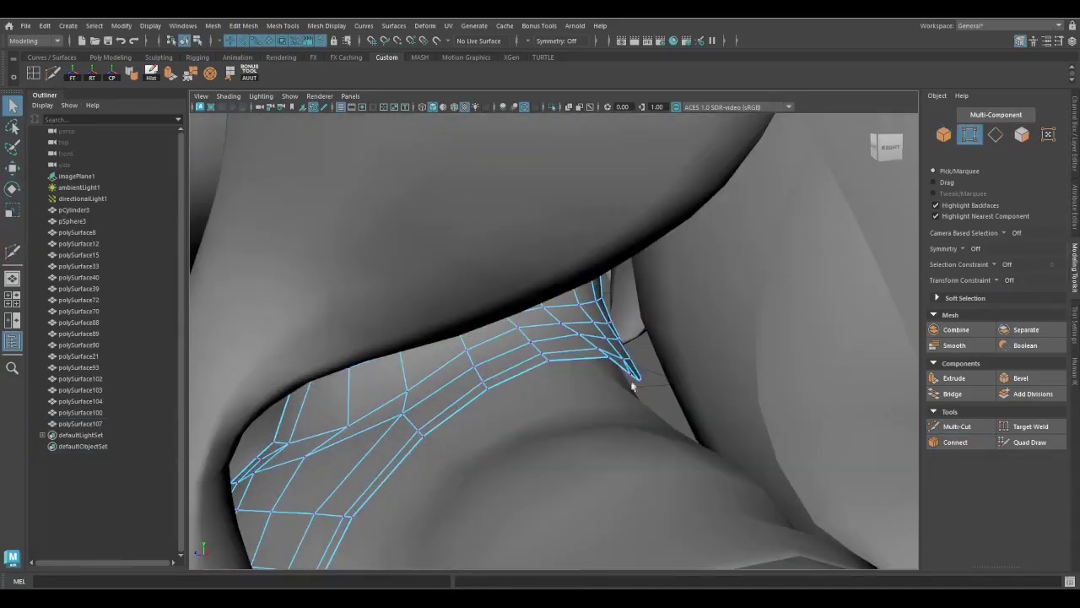
# Adjust vertices at the shell's side corner and start a parallel support cut along its lower border
pyautogui.press('4')
pyautogui.moveTo(488, 384); pyautogui.dragTo(547, 435)
pyautogui.hotkey('ctrl', 'shift', 'x')
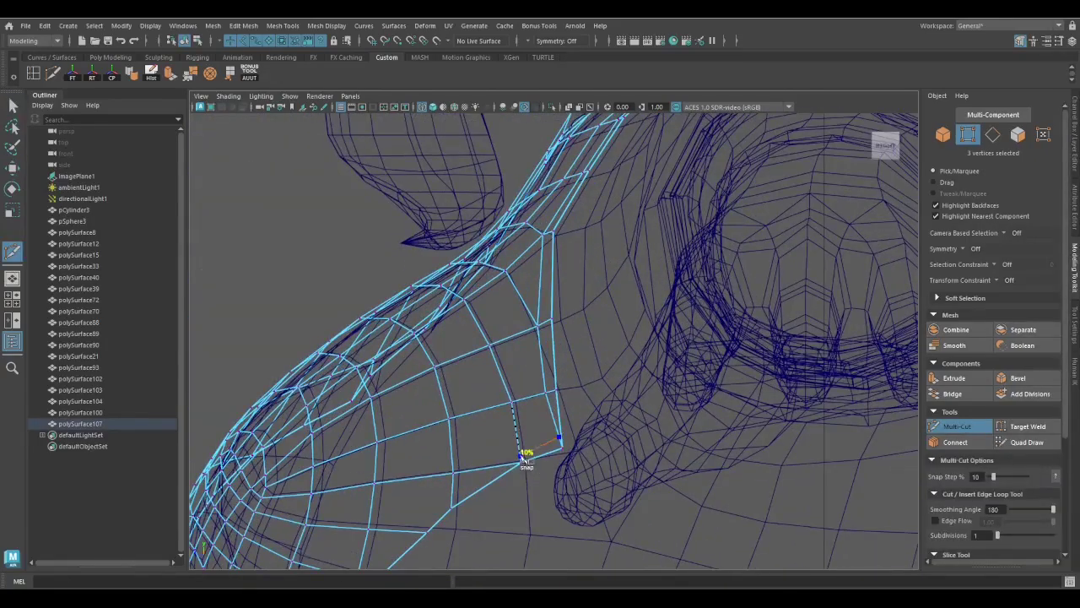
pyautogui.keyDown('alt'); pyautogui.moveTo(453, 497); pyautogui.dragTo(514, 340); pyautogui.keyUp('alt')
pyautogui.press('q')
pyautogui.moveTo(545, 391)
pyautogui.keyDown('alt'); pyautogui.mouseDown()
pyautogui.moveTo(555, 374)
pyautogui.moveTo(563, 448)
pyautogui.moveTo(619, 492)
pyautogui.moveTo(313, 211)
pyautogui.moveTo(467, 398)
pyautogui.moveTo(514, 431)
pyautogui.moveTo(534, 399)
pyautogui.moveTo(617, 415)
pyautogui.moveTo(439, 434)
pyautogui.moveTo(445, 447)
pyautogui.mouseUp(); pyautogui.keyUp('alt')
# Remove the half shell's front neck faces above the neckline, matching the reference image
pyautogui.press('5')
pyautogui.press('F9')
pyautogui.click(313, 211)
pyautogui.press('4')
pyautogui.press('5')
pyautogui.press('4')
pyautogui.press('F11')
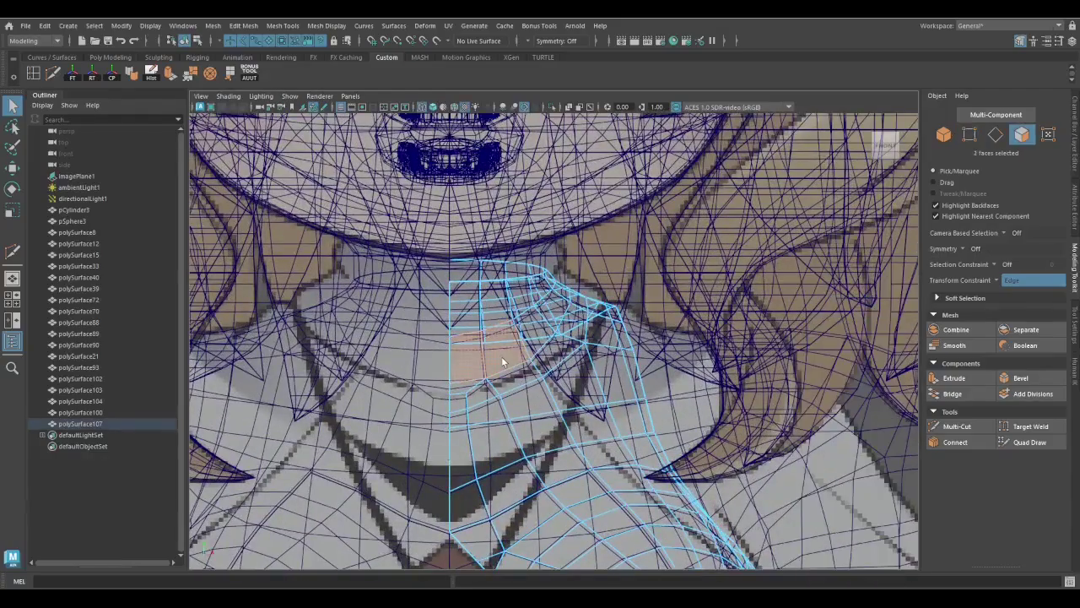
pyautogui.press('space')
pyautogui.press('space')
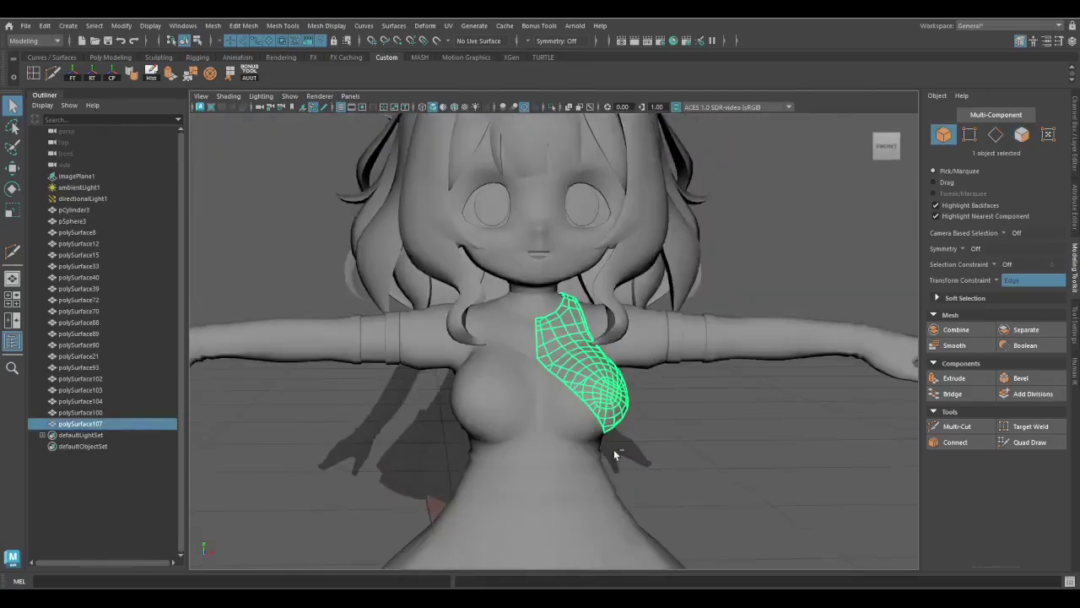
# Duplicate the half shell, mirror the copy with Scale X -1, and combine both halves
pyautogui.scroll(-10, 620, 350)
pyautogui.hotkey('ctrl', 'a')
pyautogui.scroll(10, 611, 346)
pyautogui.keyDown('shift'); pyautogui.rightClick(724, 256); pyautogui.keyUp('shift')
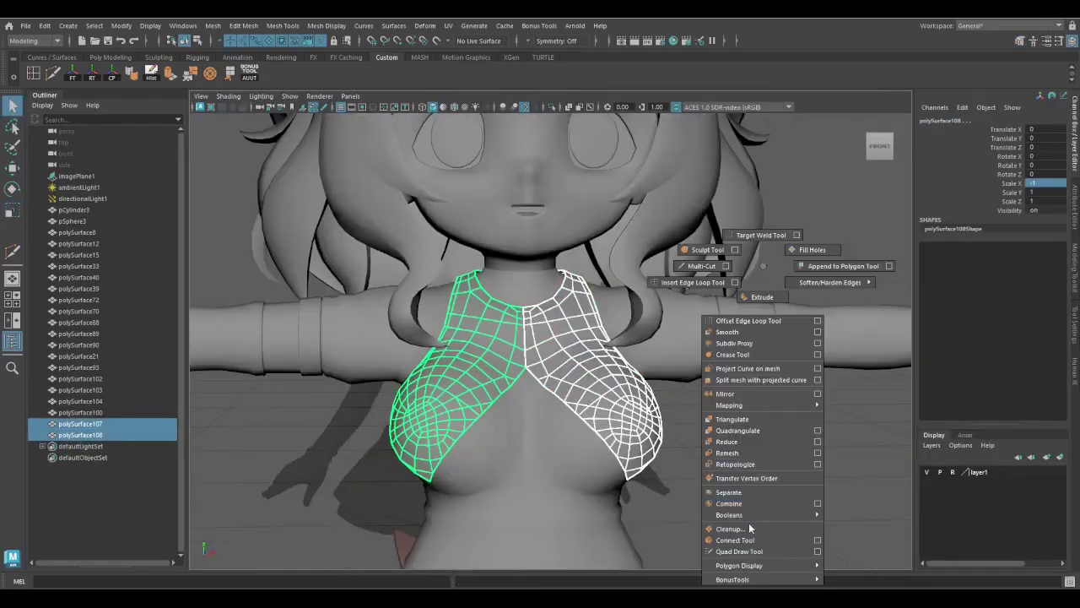
pyautogui.keyDown('shift'); pyautogui.rightClick(563, 254); pyautogui.keyUp('shift')
# Merge the overlapping centre-line vertices of the combined chest shell from the front neckline to the back strip
pyautogui.press('4')
pyautogui.scroll(5, 525, 394)
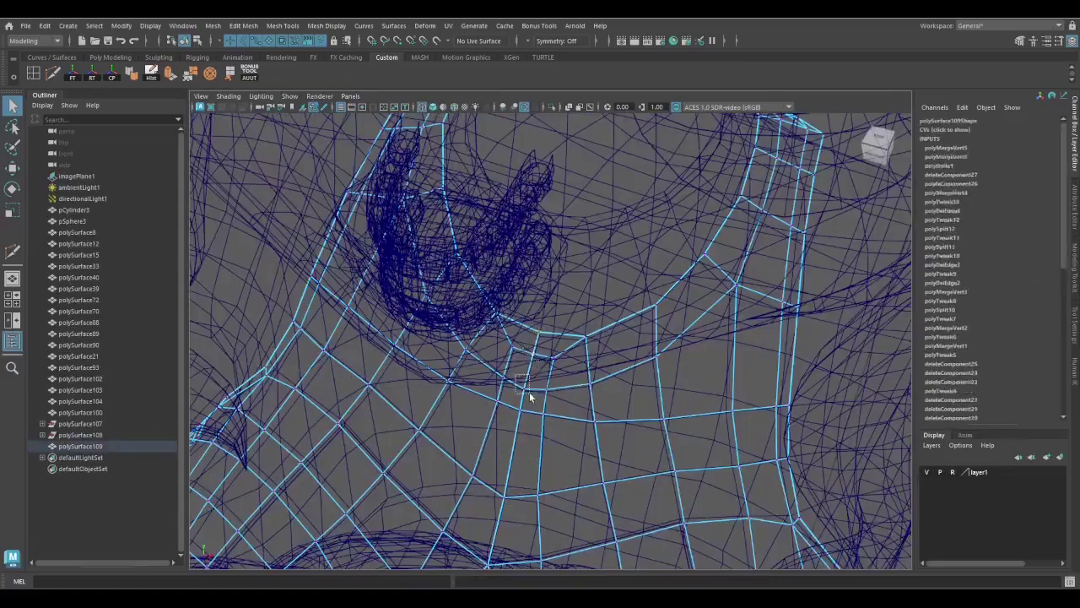
pyautogui.scroll(-5, 494, 482)
pyautogui.press('F8')
pyautogui.scroll(3, 516, 447)
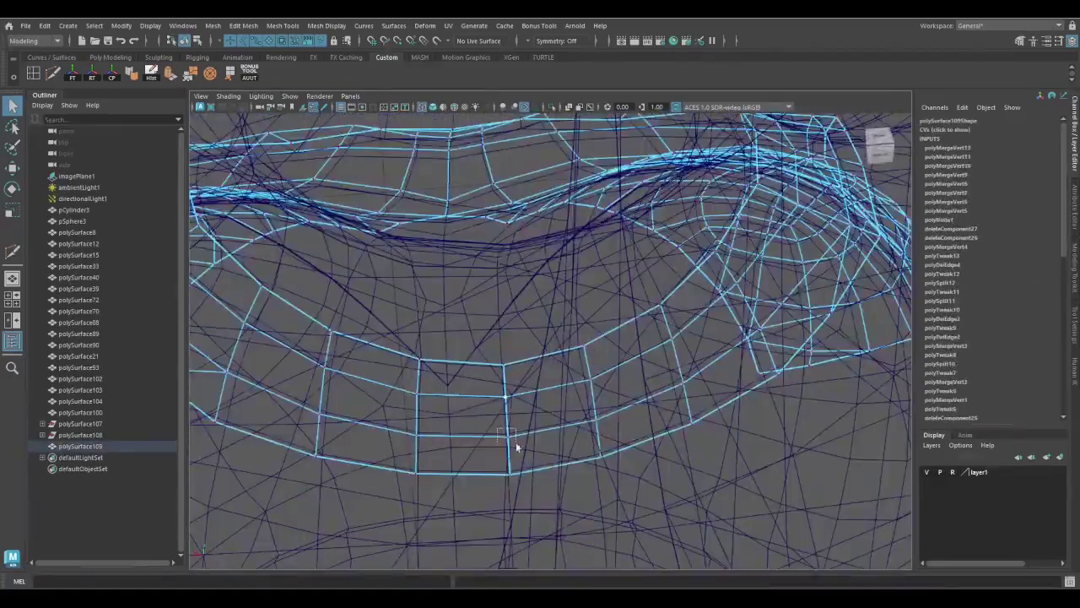
pyautogui.press('5')
pyautogui.scroll(-5, 689, 275)
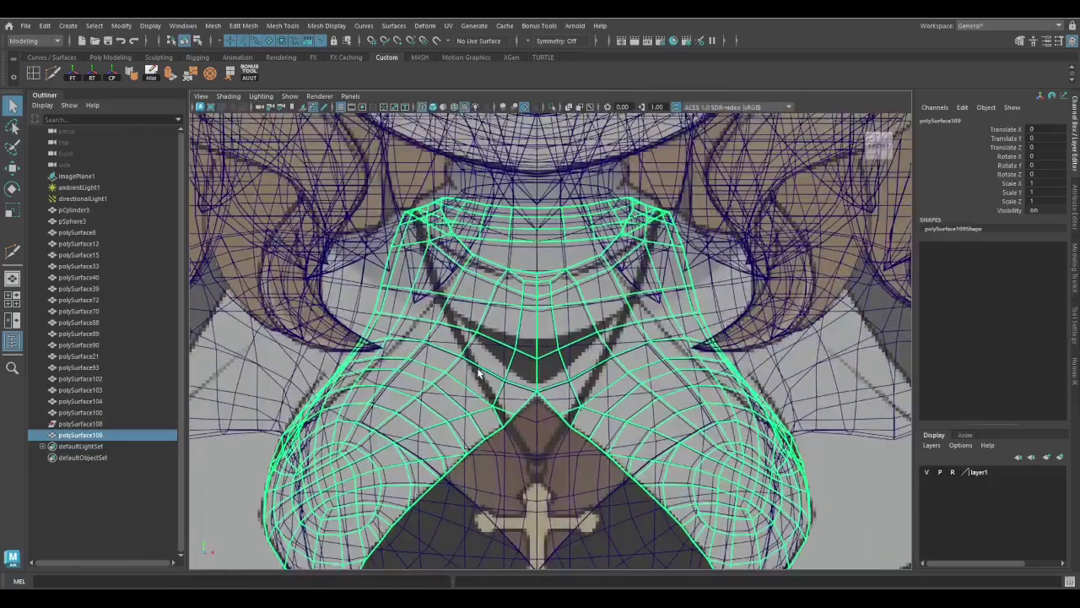
# With Object X symmetry, cut a line above the chest opening's centre point and delete the edge it replaces
pyautogui.scroll(5, 503, 395)
pyautogui.keyDown('shift'); pyautogui.moveTo(517, 403); pyautogui.dragTo(525, 419, button='right'); pyautogui.keyUp('shift')
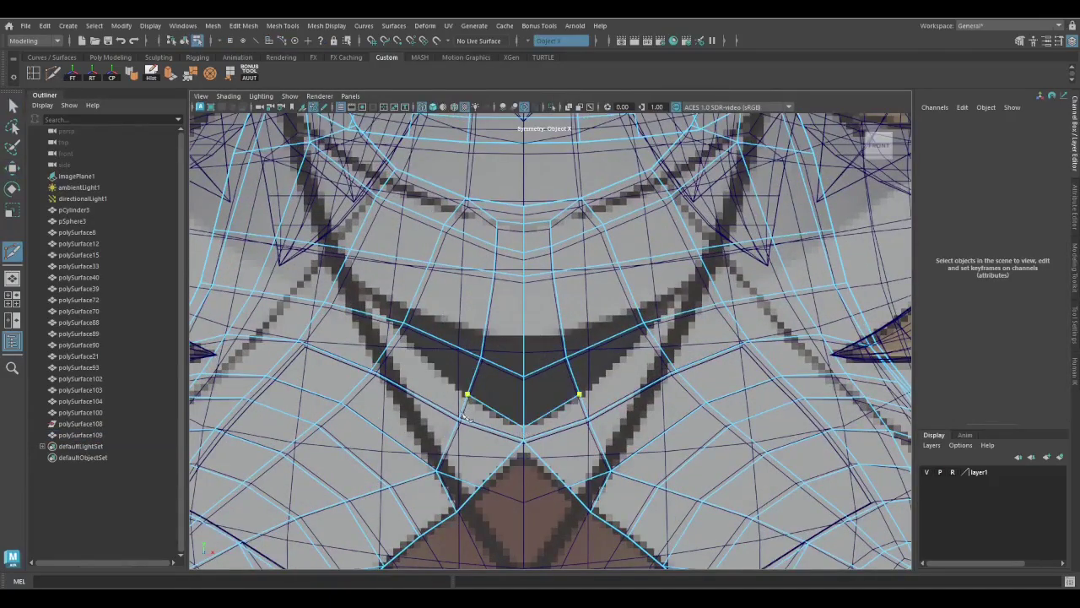
pyautogui.press('Return')
pyautogui.scroll(-5, 498, 405)
pyautogui.press('q')
# Slide the symmetrical vertex pairs beside the chest opening's centre point along their edges to follow the reference opening
pyautogui.scroll(6, 522, 413)
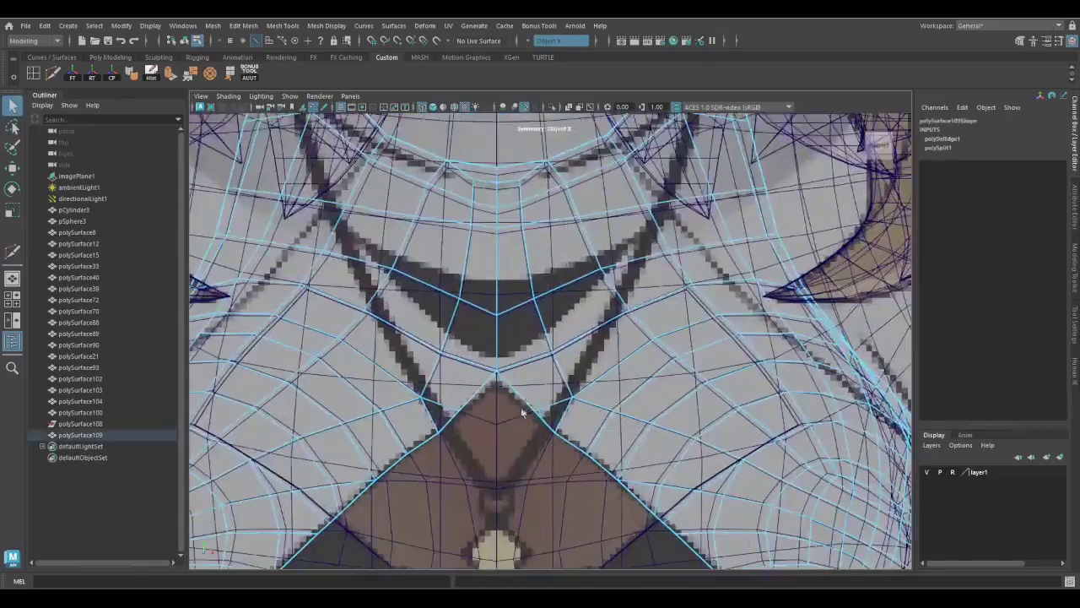
pyautogui.scroll(3, 522, 413)
pyautogui.hotkey('ctrl', 'z')
pyautogui.click(1074, 266)
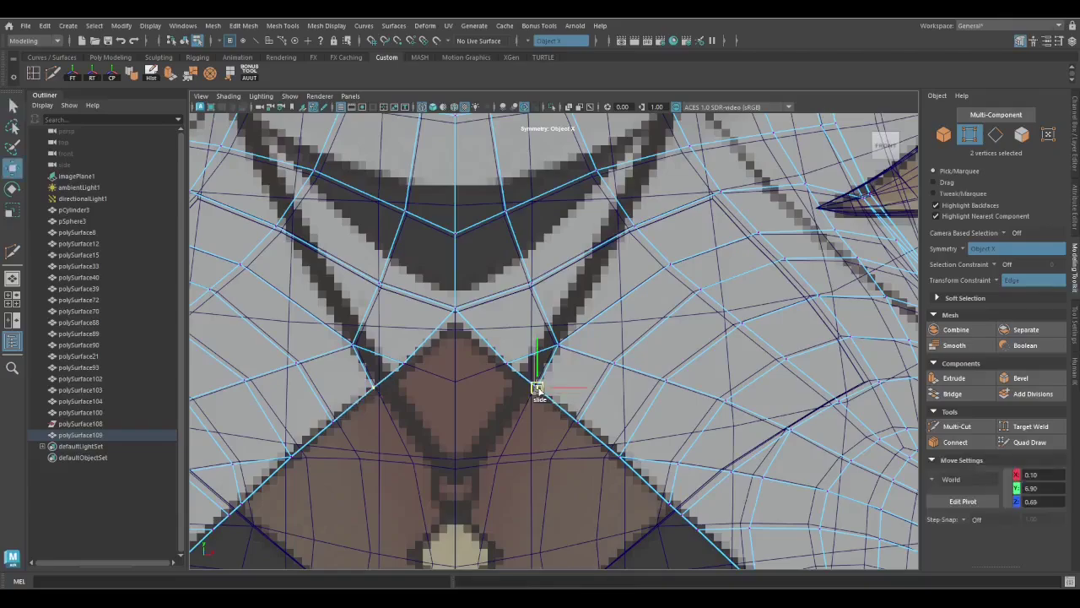
pyautogui.scroll(-5, 473, 329)
pyautogui.moveTo(495, 345)
pyautogui.keyDown('alt'); pyautogui.mouseDown()
pyautogui.moveTo(433, 379)
pyautogui.moveTo(560, 301)
pyautogui.moveTo(498, 386)
pyautogui.mouseUp(); pyautogui.keyUp('alt')
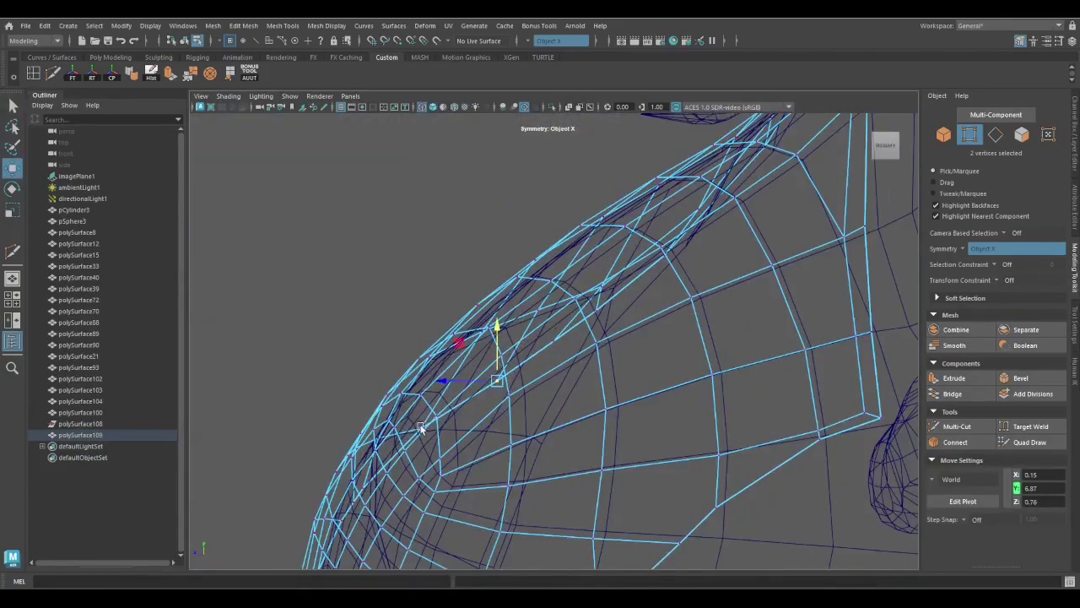
pyautogui.scroll(-5, 421, 429)
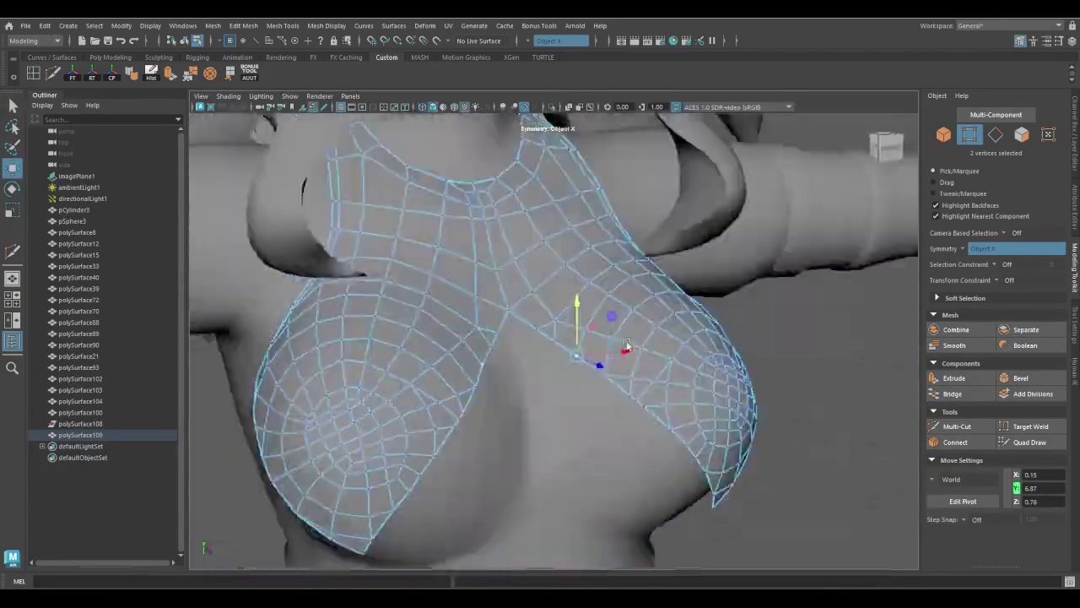
pyautogui.moveTo(421, 429)
pyautogui.keyDown('alt'); pyautogui.mouseDown()
pyautogui.moveTo(712, 357)
pyautogui.moveTo(544, 379)
pyautogui.moveTo(537, 393)
pyautogui.mouseUp(); pyautogui.keyUp('alt')
# Cut a support line parallel to the shell's lower side border with symmetrical Multi-Cut, showing the wireframe over the shaded mesh
pyautogui.scroll(6, 711, 357)
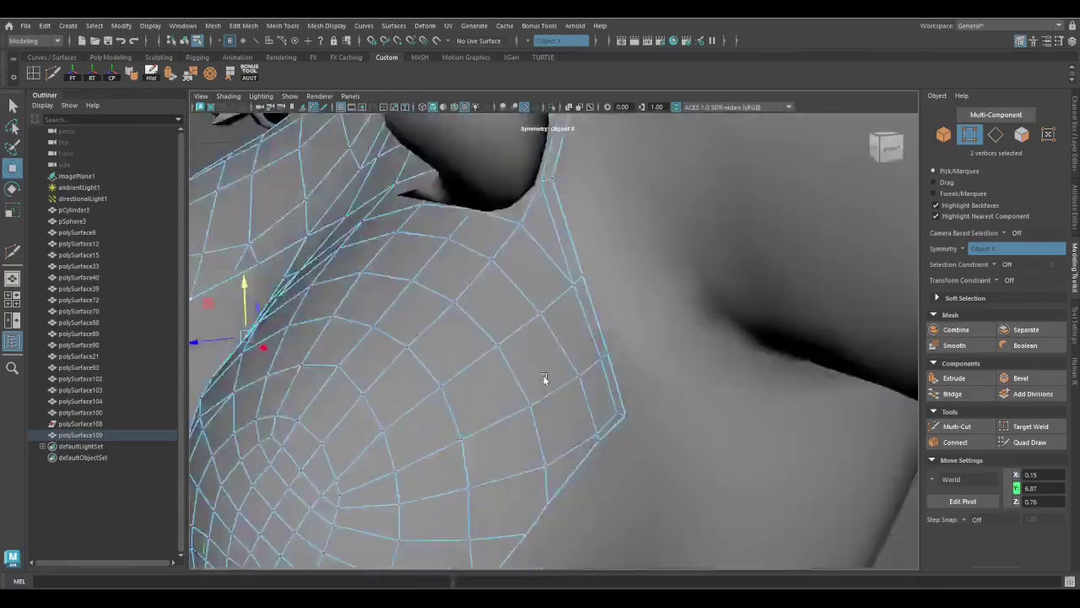
pyautogui.press('q')
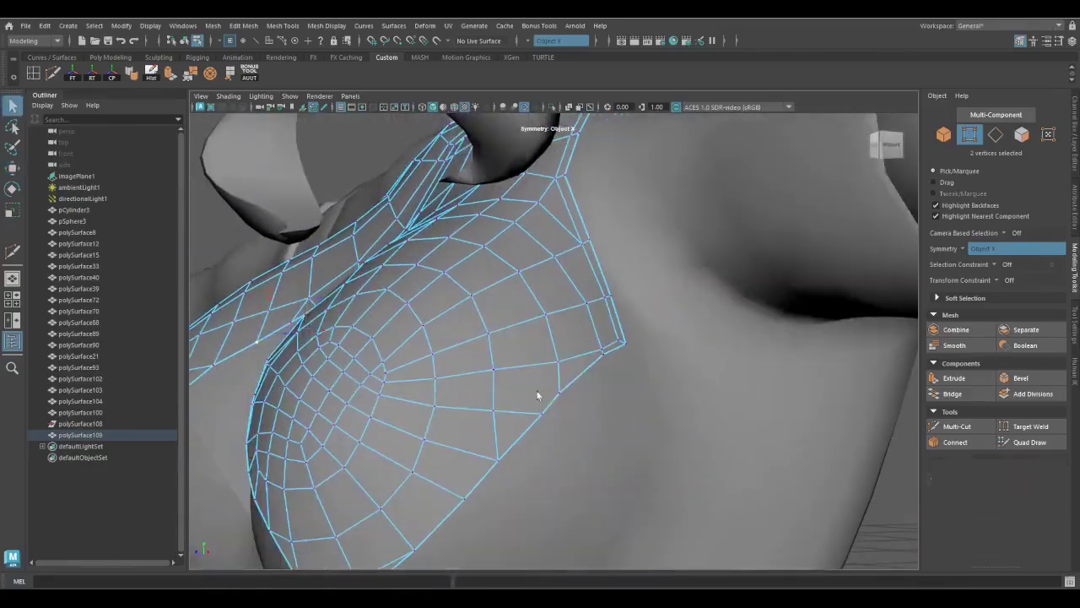
pyautogui.click(453, 106)
pyautogui.keyDown('alt'); pyautogui.moveTo(507, 321); pyautogui.dragTo(484, 357); pyautogui.keyUp('alt')
pyautogui.scroll(2, 485, 358)
pyautogui.click(12, 253)
pyautogui.scroll(2, 450, 461)
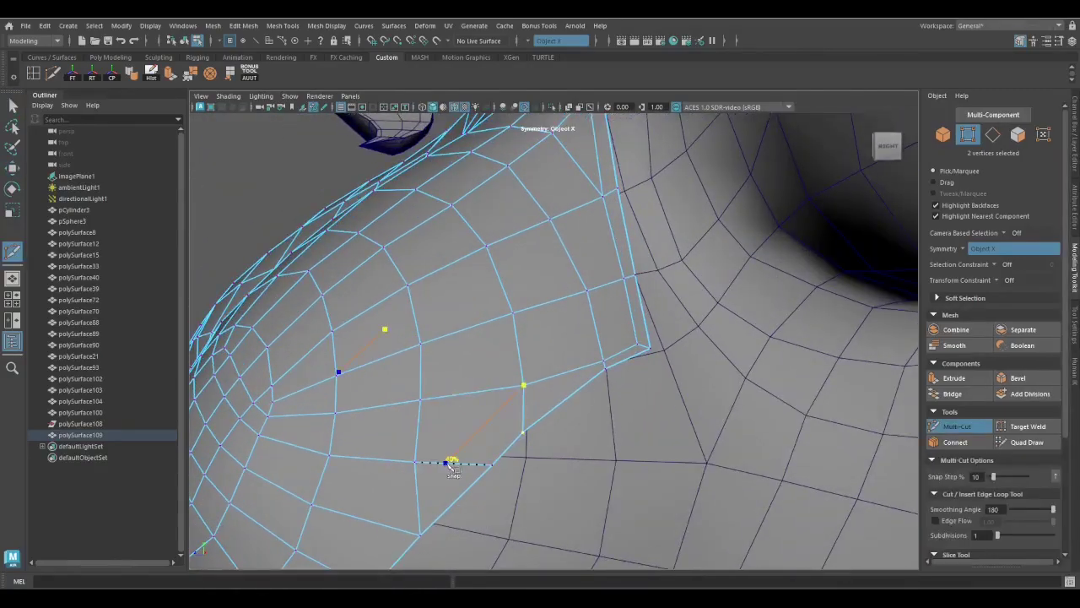
pyautogui.keyDown('alt'); pyautogui.moveTo(450, 461); pyautogui.dragTo(478, 412); pyautogui.keyUp('alt')
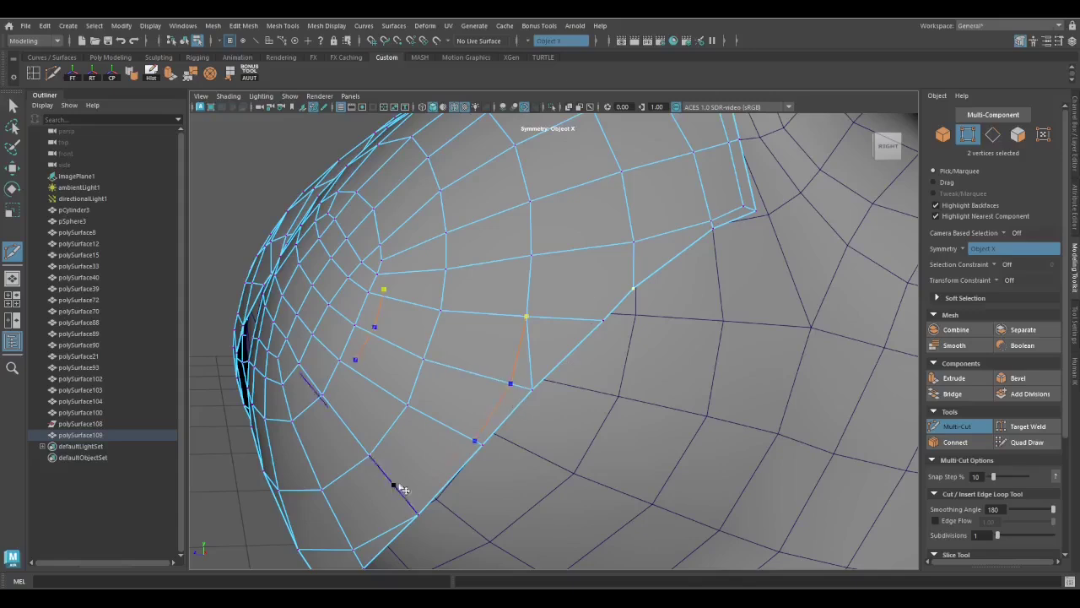
# Delete the leftover edges beside the lower border and extend the support cut upward toward the side corner
pyautogui.press('q')
pyautogui.click(529, 367)
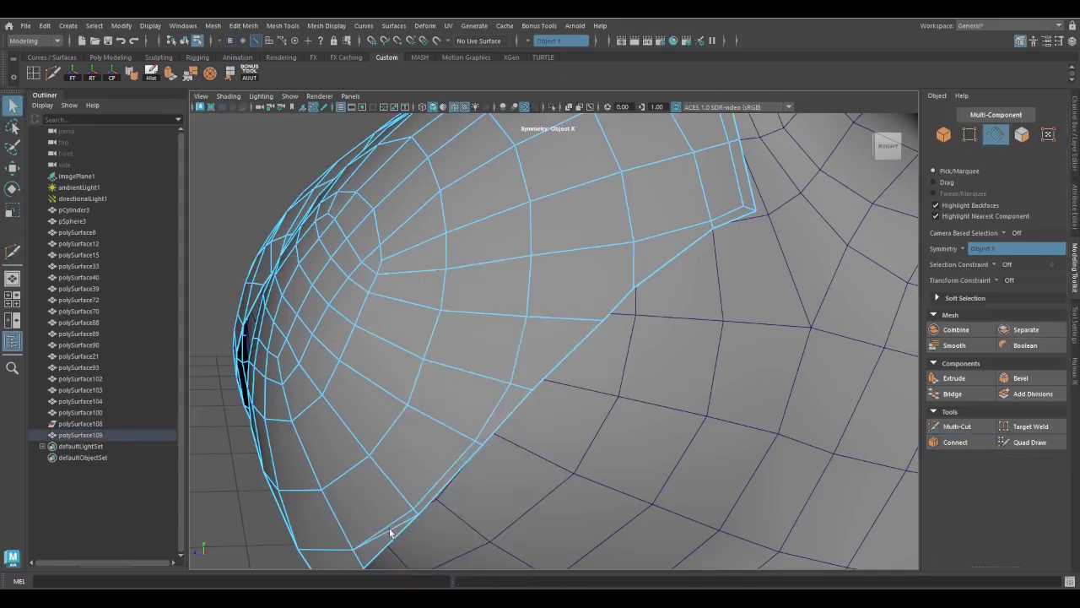
pyautogui.press('Delete')
pyautogui.press('y')
pyautogui.press('q')
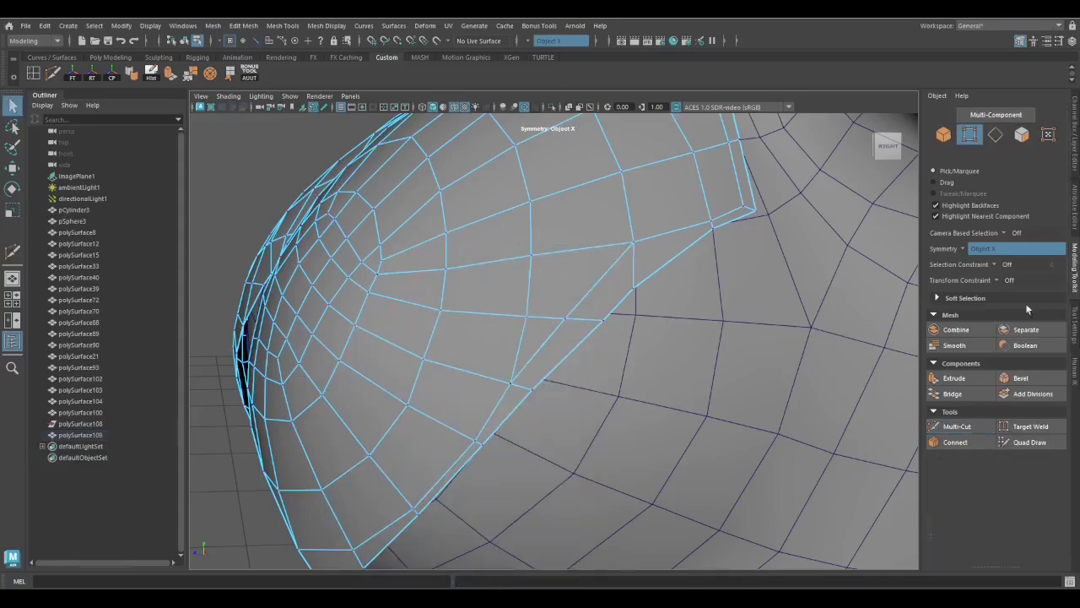
# Slide the support line's vertices along their edges with the Edge constraint for even spacing to the lower border
pyautogui.press('q')
pyautogui.moveTo(512, 391)
pyautogui.keyDown('alt'); pyautogui.mouseDown()
pyautogui.moveTo(717, 405)
pyautogui.moveTo(642, 463)
pyautogui.moveTo(582, 366)
pyautogui.mouseUp(); pyautogui.keyUp('alt')
pyautogui.press('4')
pyautogui.keyDown('alt'); pyautogui.moveTo(623, 288); pyautogui.dragTo(581, 382); pyautogui.keyUp('alt')
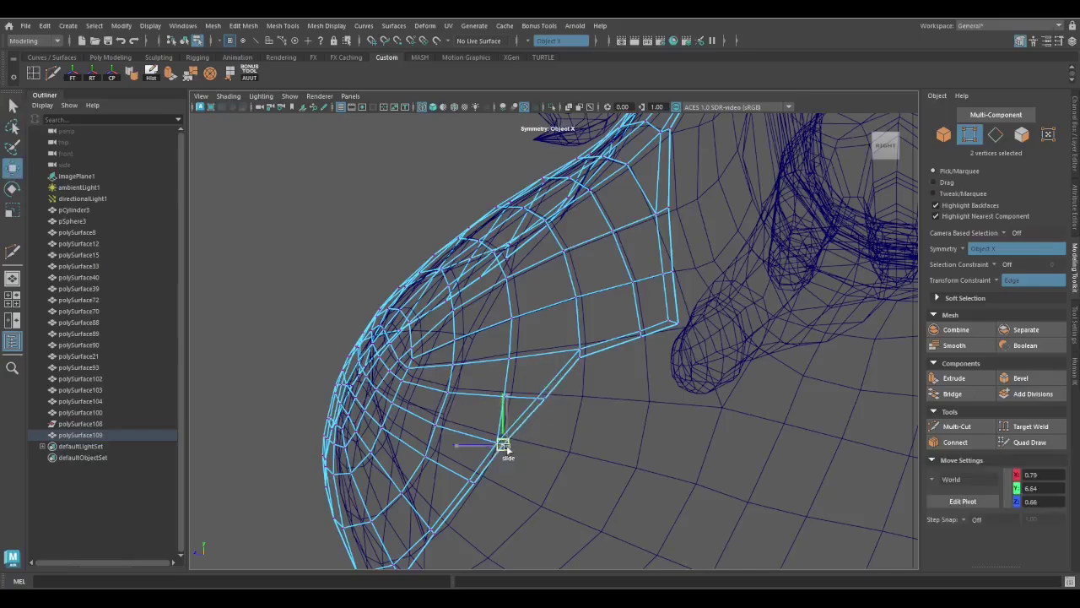
pyautogui.press('q')
pyautogui.press('5')
pyautogui.moveTo(504, 447)
pyautogui.keyDown('alt'); pyautogui.mouseDown()
pyautogui.moveTo(682, 320)
pyautogui.moveTo(666, 174)
pyautogui.moveTo(709, 405)
pyautogui.moveTo(638, 420)
pyautogui.mouseUp(); pyautogui.keyUp('alt')
pyautogui.press('F8')
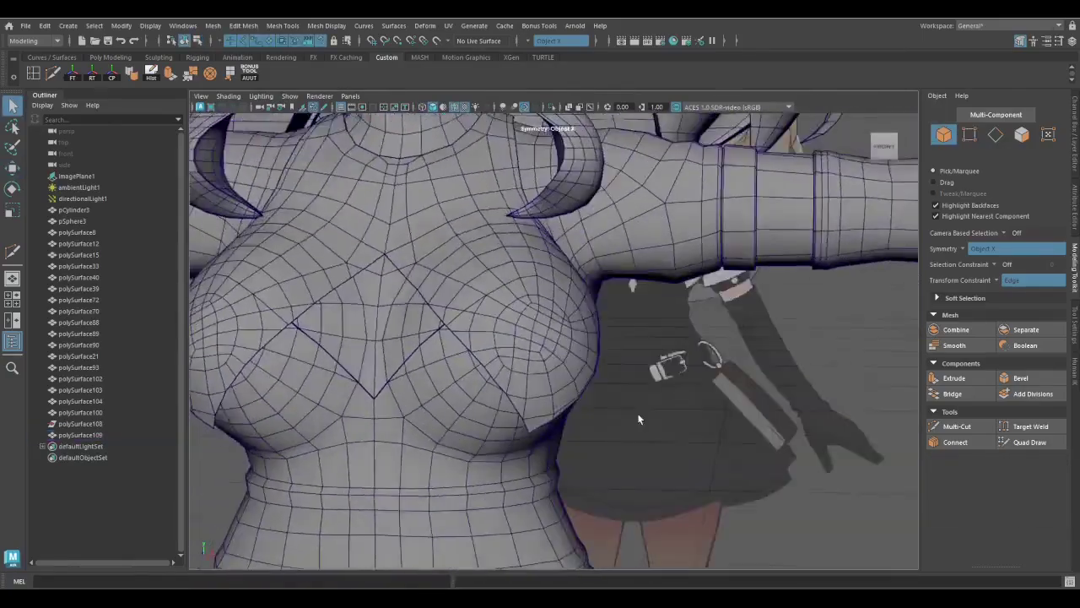
# Extrude the chest shell's open border edges inward to give it thickness, and check it with smooth preview
pyautogui.click(396, 295)
pyautogui.moveTo(482, 245); pyautogui.dragTo(520, 355, button='right')
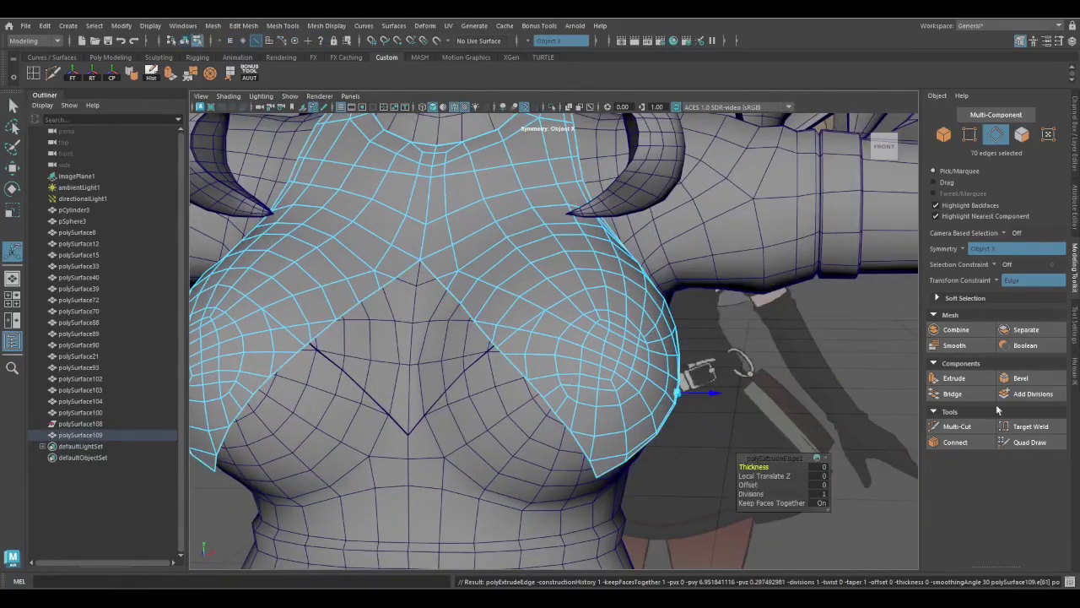
pyautogui.moveTo(692, 405)
pyautogui.keyDown('alt'); pyautogui.mouseDown()
pyautogui.moveTo(675, 395)
pyautogui.moveTo(702, 422)
pyautogui.mouseUp(); pyautogui.keyUp('alt')
pyautogui.moveTo(702, 422); pyautogui.dragTo(598, 310)
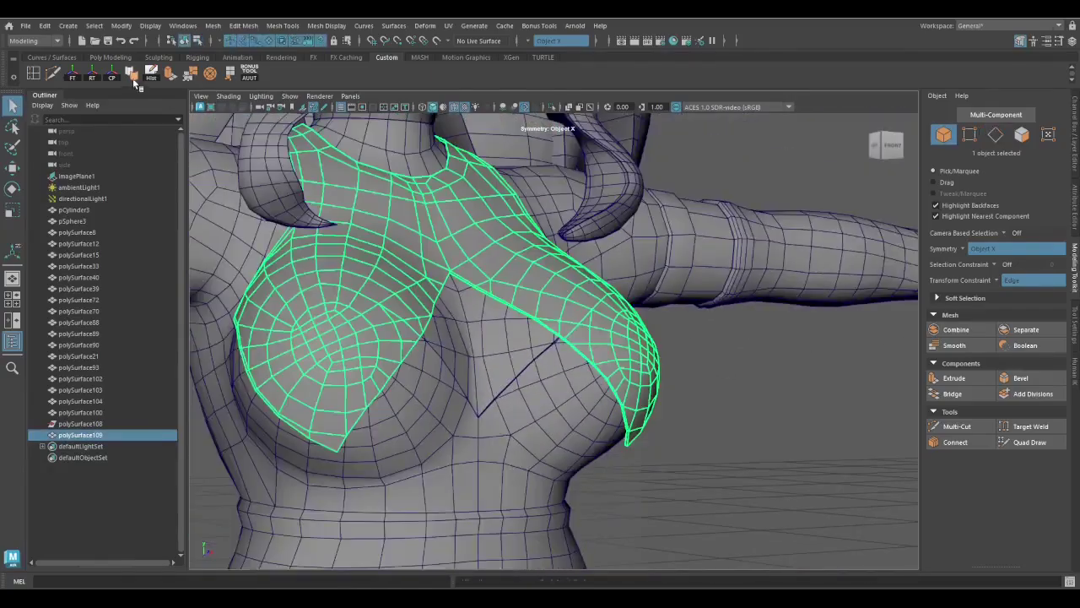
pyautogui.press('3')
pyautogui.keyDown('alt'); pyautogui.moveTo(661, 462); pyautogui.dragTo(782, 458); pyautogui.keyUp('alt')
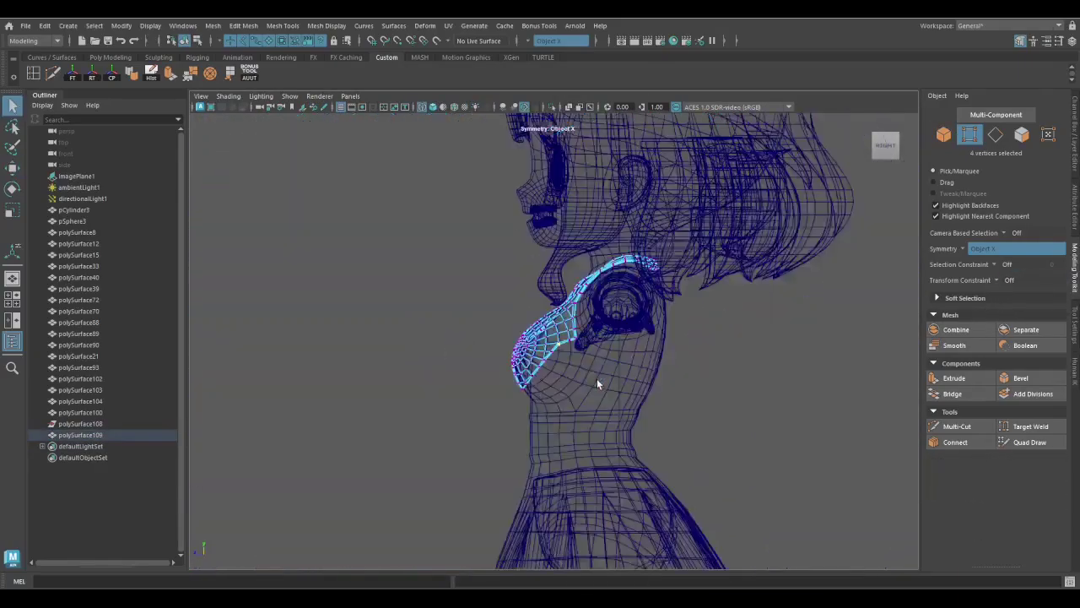
# Make a separate collar ring from the neck faces and extrude its lower edge loop outward over the shoulders
pyautogui.click(427, 264)
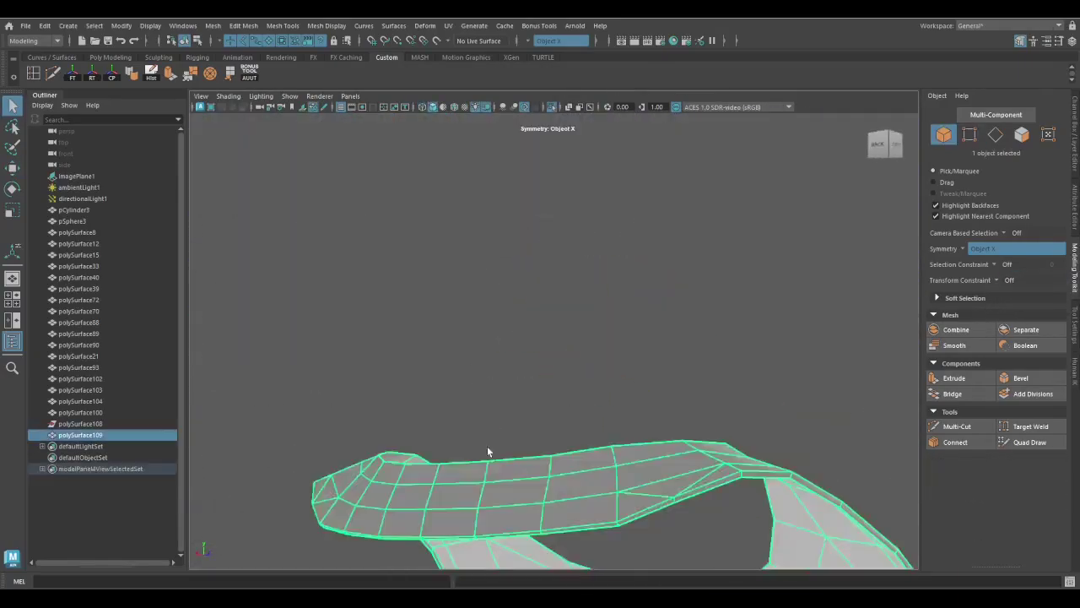
pyautogui.keyDown('shift'); pyautogui.click(389, 399); pyautogui.keyUp('shift')
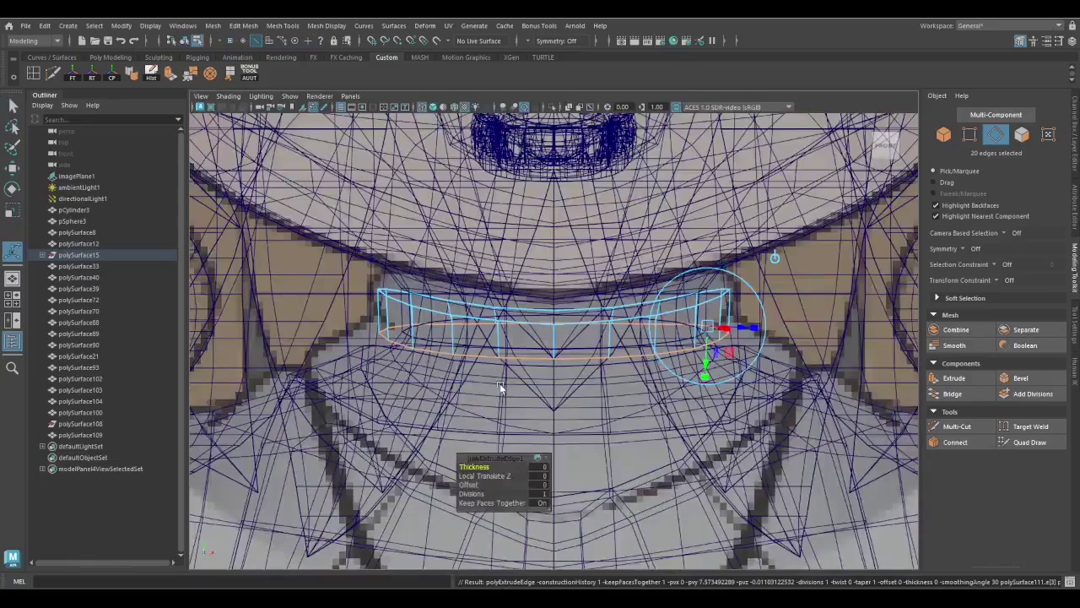
pyautogui.press('r')
pyautogui.keyDown('shift'); pyautogui.moveTo(571, 346); pyautogui.dragTo(607, 348); pyautogui.keyUp('shift')
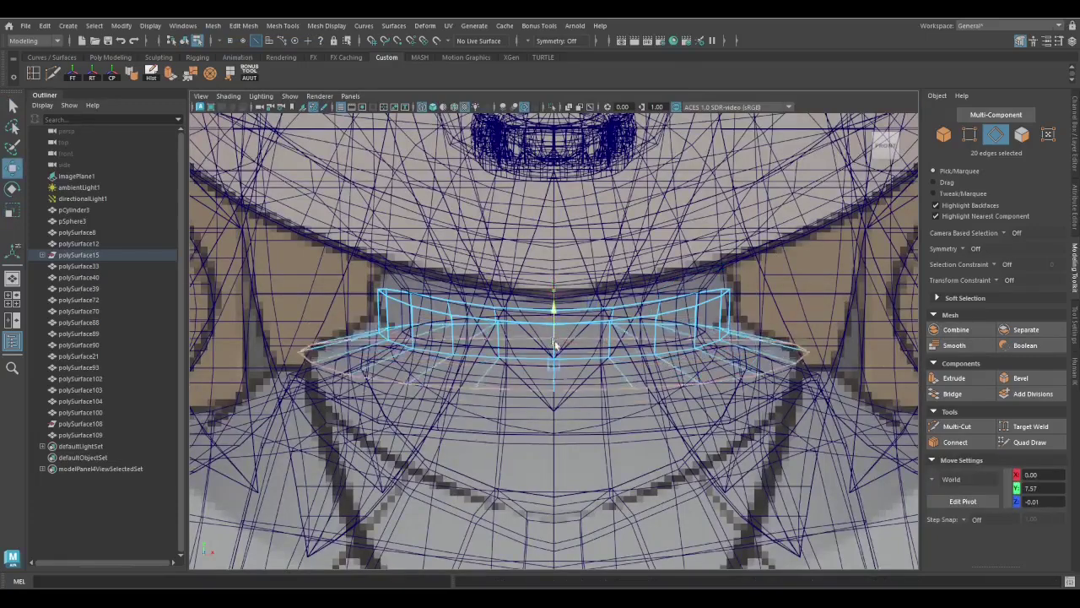
# Move the collar ring's upper and middle vertices in the side view to smooth its profile around the neck
pyautogui.moveTo(728, 314); pyautogui.dragTo(609, 361, button='right')
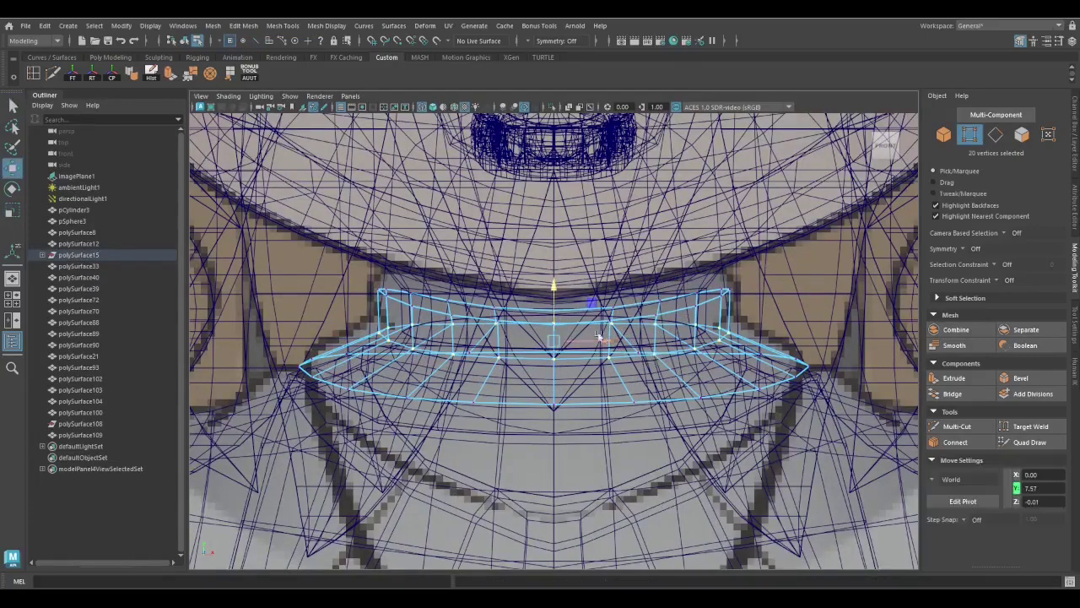
pyautogui.keyDown('alt'); pyautogui.moveTo(552, 323); pyautogui.dragTo(718, 433); pyautogui.keyUp('alt')
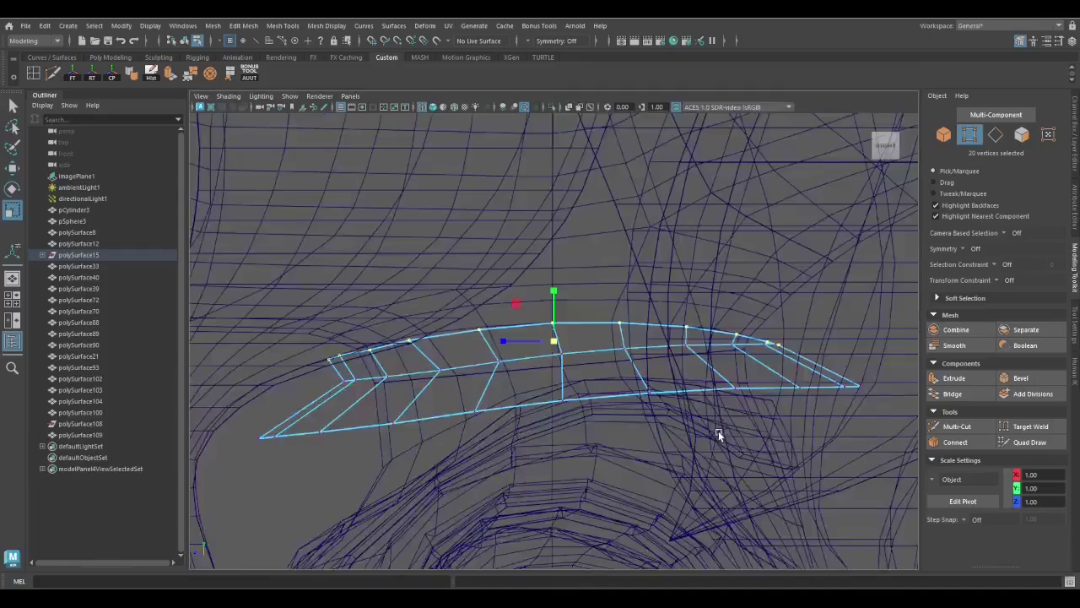
pyautogui.scroll(3, 556, 287)
pyautogui.press('w')
pyautogui.moveTo(486, 422); pyautogui.dragTo(547, 414)
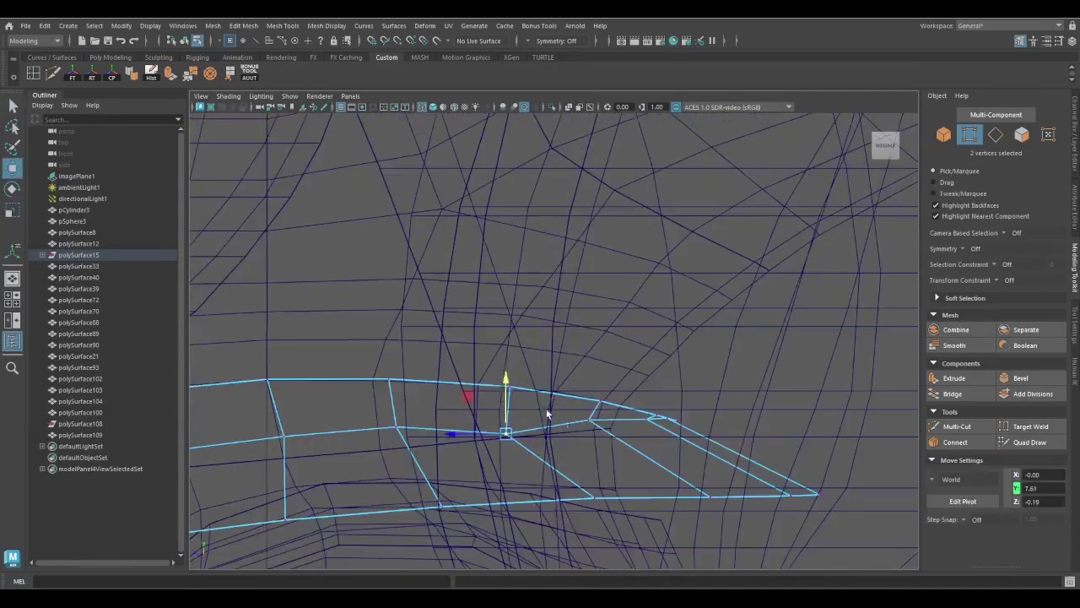
# Narrow the collar's lower edge loop front to back and adjust the rear upper vertices to follow the neck
pyautogui.scroll(-5, 503, 415)
pyautogui.press('q')
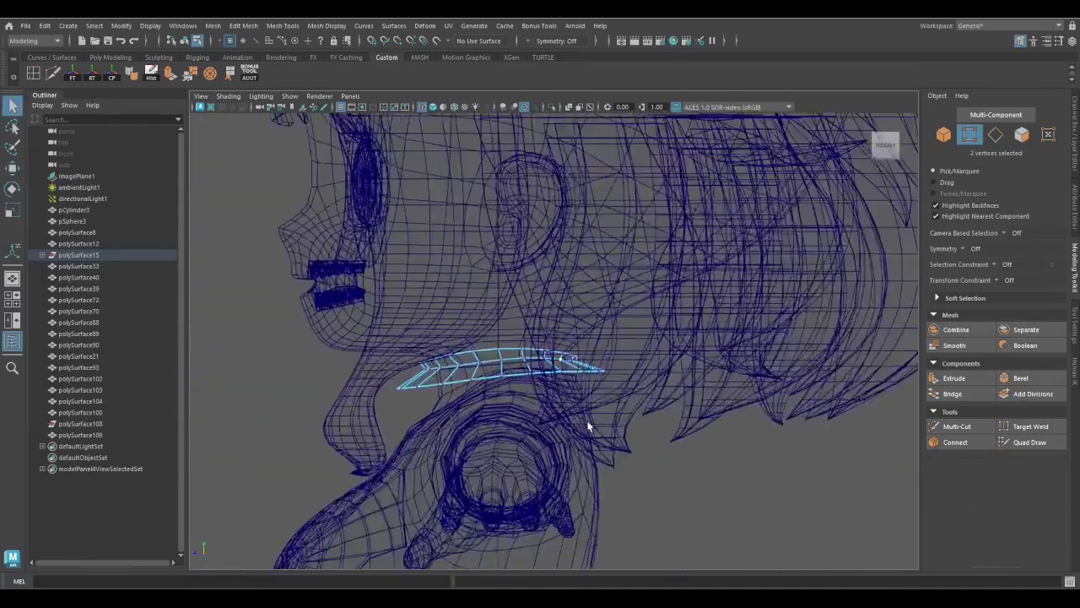
pyautogui.doubleClick(524, 385)
pyautogui.scroll(3, 360, 384)
pyautogui.press('q')
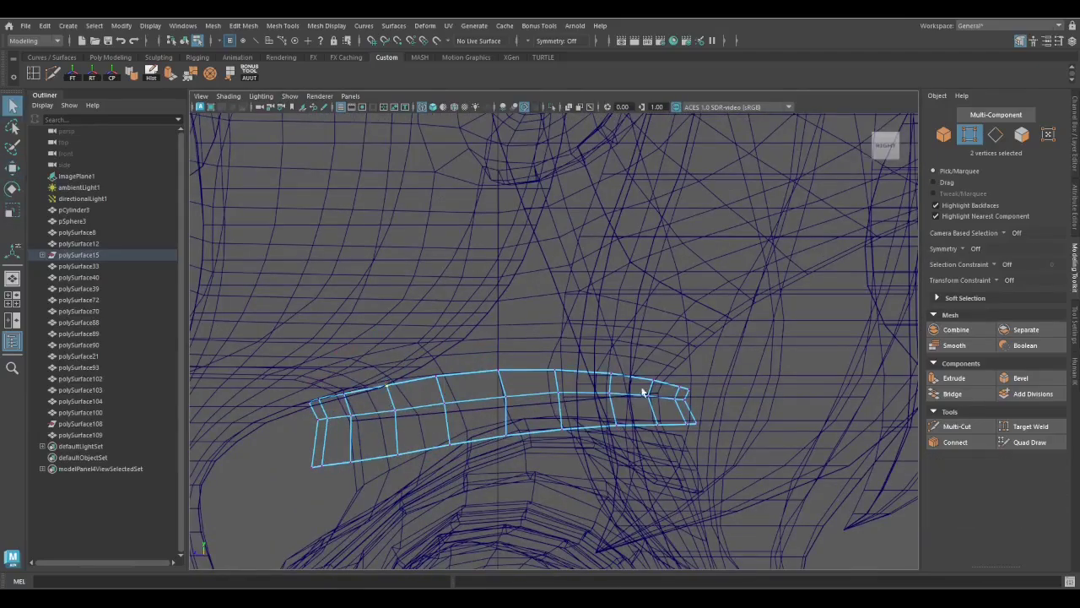
pyautogui.scroll(2, 666, 389)
pyautogui.moveTo(690, 386); pyautogui.dragTo(728, 405)
pyautogui.keyDown('alt'); pyautogui.moveTo(382, 468); pyautogui.dragTo(565, 447); pyautogui.keyUp('alt')
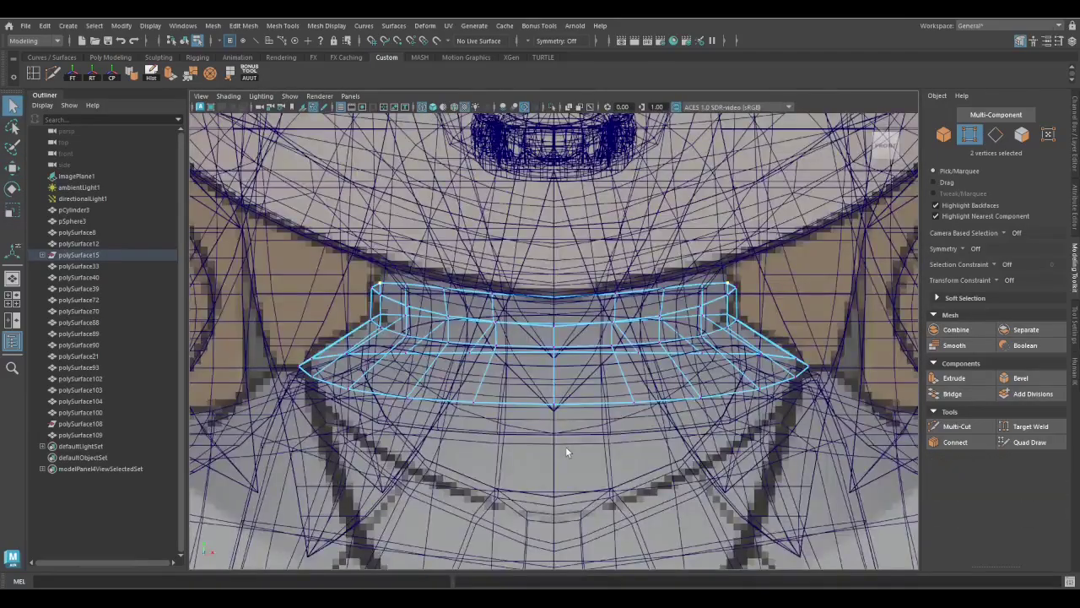
# Extrude the collar's lower edge loop downward to add another band over the upper chest
pyautogui.scroll(-3, 566, 446)
pyautogui.press('F10')
pyautogui.doubleClick(551, 369)
pyautogui.press('w')
pyautogui.scroll(2, 533, 361)
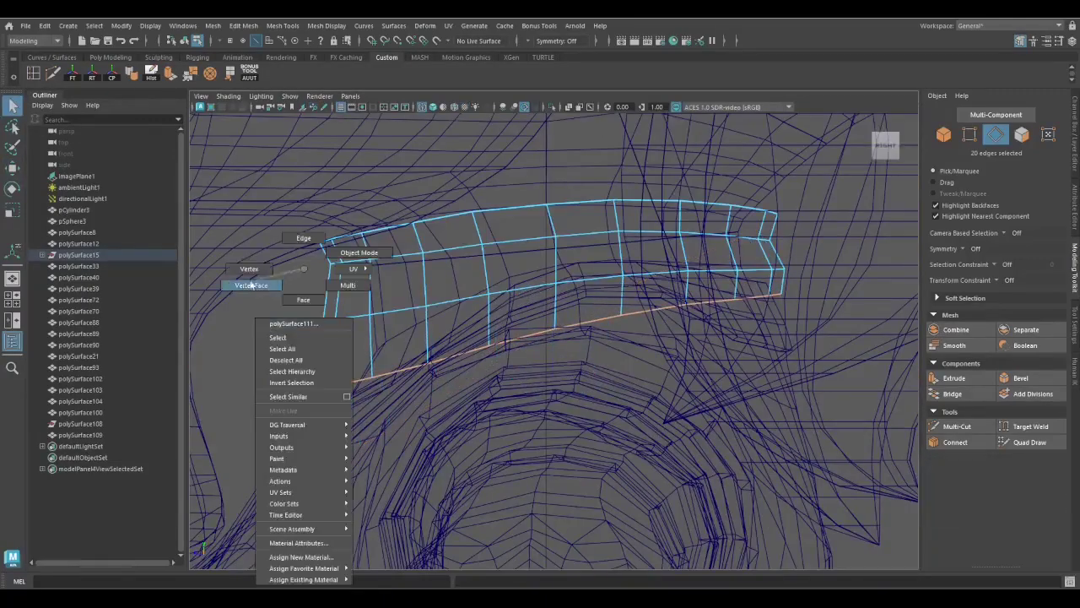
# Shape the collar's lower edge into a pointed front matching the reference, using Object X symmetry for the side vertices
pyautogui.press('w')
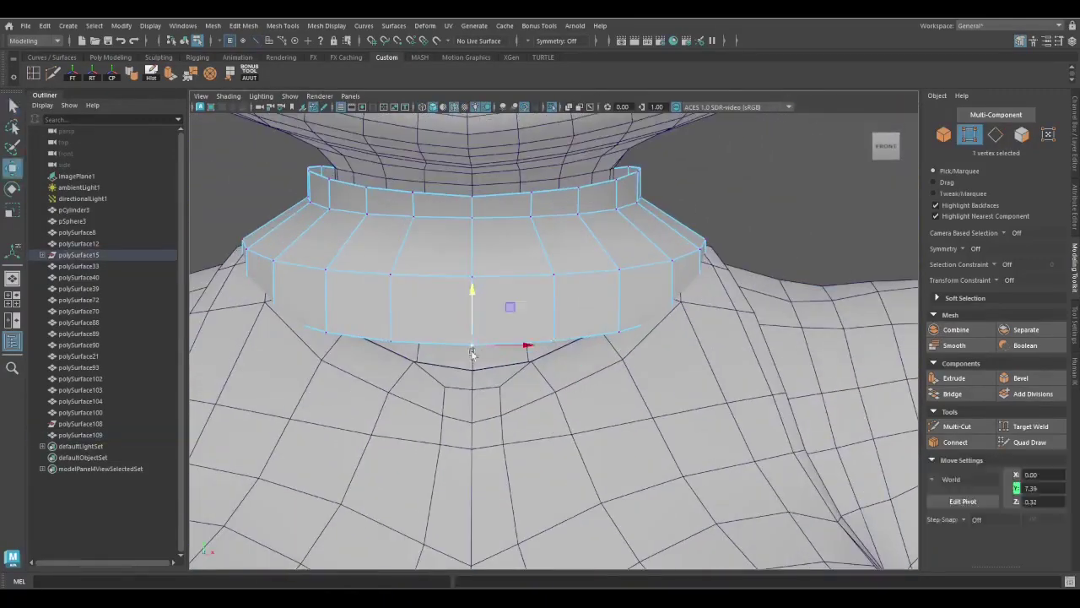
pyautogui.hotkey('ctrl', 'z')
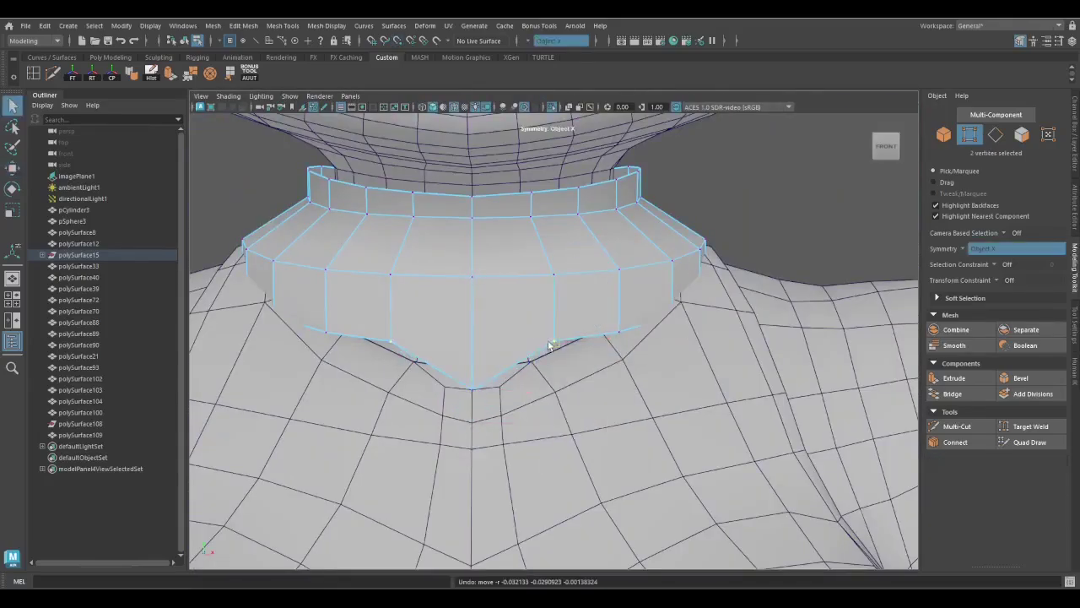
pyautogui.keyDown('alt'); pyautogui.moveTo(623, 333); pyautogui.dragTo(492, 464); pyautogui.keyUp('alt')
pyautogui.press('4')
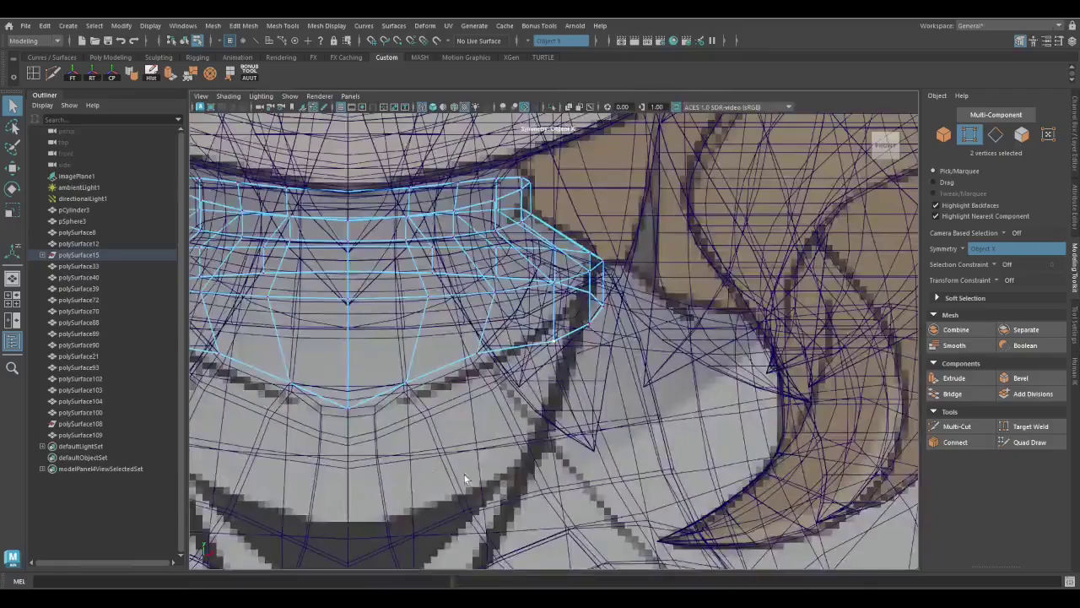
pyautogui.moveTo(595, 388)
pyautogui.mouseDown()
pyautogui.moveTo(549, 379)
pyautogui.moveTo(715, 401)
pyautogui.moveTo(640, 471)
pyautogui.moveTo(477, 460)
pyautogui.moveTo(752, 306)
pyautogui.moveTo(564, 414)
pyautogui.moveTo(489, 495)
pyautogui.moveTo(659, 488)
pyautogui.moveTo(572, 390)
pyautogui.moveTo(617, 379)
pyautogui.moveTo(566, 417)
pyautogui.moveTo(472, 369)
pyautogui.moveTo(579, 498)
pyautogui.moveTo(662, 424)
pyautogui.moveTo(634, 459)
pyautogui.moveTo(609, 385)
pyautogui.mouseUp()
# Combine the collar with the chest shell and weld the collar's front vertices onto the shell's neckline
pyautogui.press('5')
pyautogui.press('F8')
pyautogui.moveTo(579, 259); pyautogui.dragTo(579, 400, button='right')
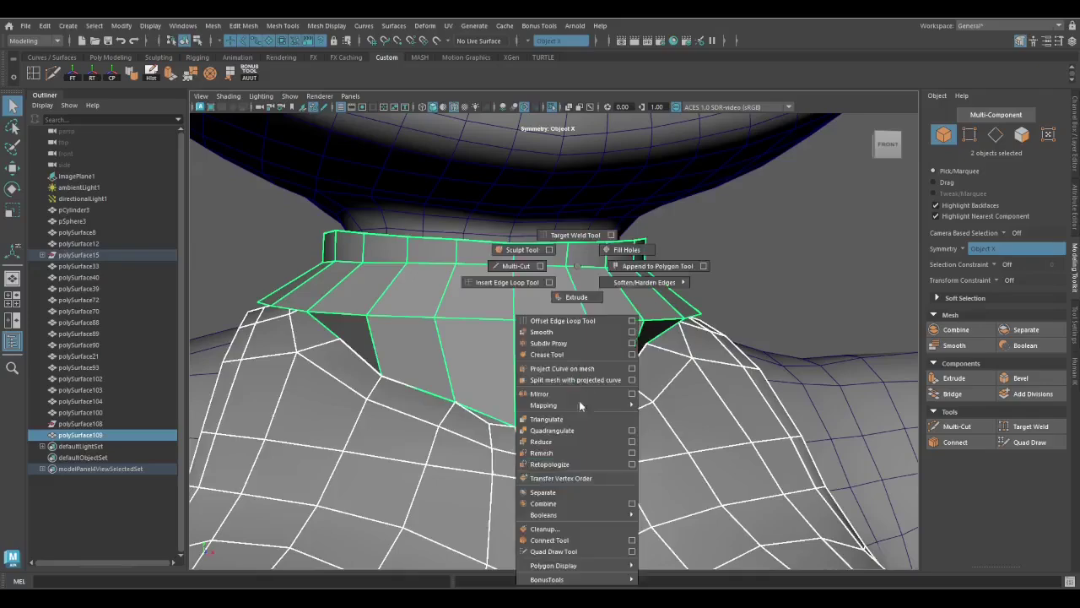
pyautogui.moveTo(675, 270); pyautogui.dragTo(625, 287, button='right')
pyautogui.press('4')
pyautogui.keyDown('alt'); pyautogui.moveTo(624, 287); pyautogui.dragTo(591, 393); pyautogui.keyUp('alt')
pyautogui.moveTo(542, 269); pyautogui.dragTo(540, 301, button='right')
pyautogui.click(493, 428)
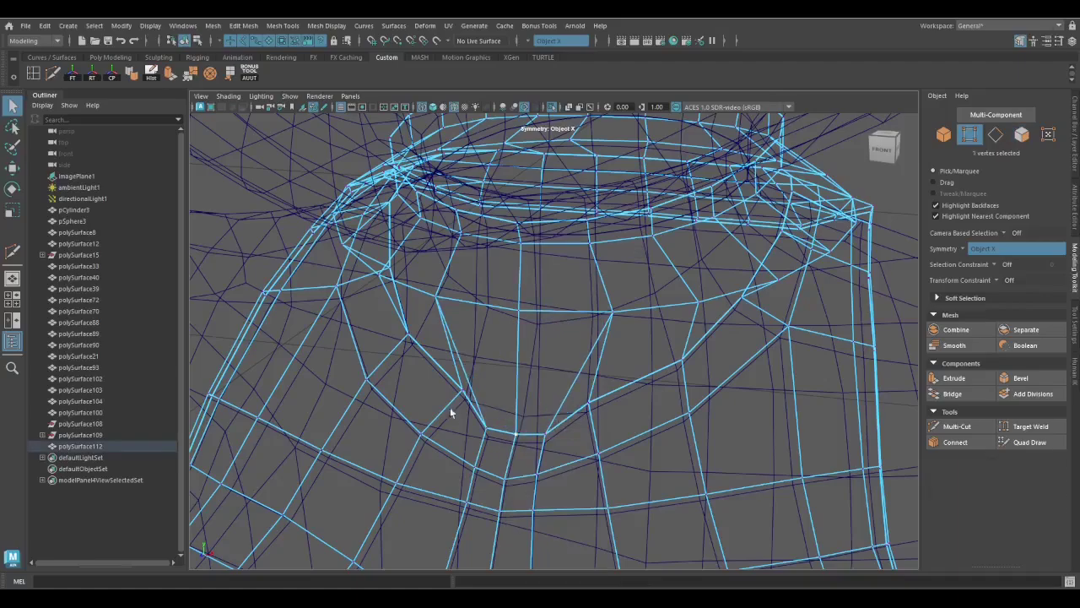
pyautogui.keyDown('alt'); pyautogui.moveTo(660, 353); pyautogui.dragTo(624, 417); pyautogui.keyUp('alt')
# Delete one half of the combined collar and chest mesh along its centre line
pyautogui.moveTo(717, 404)
pyautogui.keyDown('alt'); pyautogui.mouseDown()
pyautogui.moveTo(683, 441)
pyautogui.moveTo(806, 403)
pyautogui.moveTo(864, 410)
pyautogui.moveTo(487, 469)
pyautogui.mouseUp(); pyautogui.keyUp('alt')
pyautogui.press('5')
pyautogui.press('4')
pyautogui.press('f')
pyautogui.press('w')
pyautogui.moveTo(882, 291); pyautogui.dragTo(882, 266)
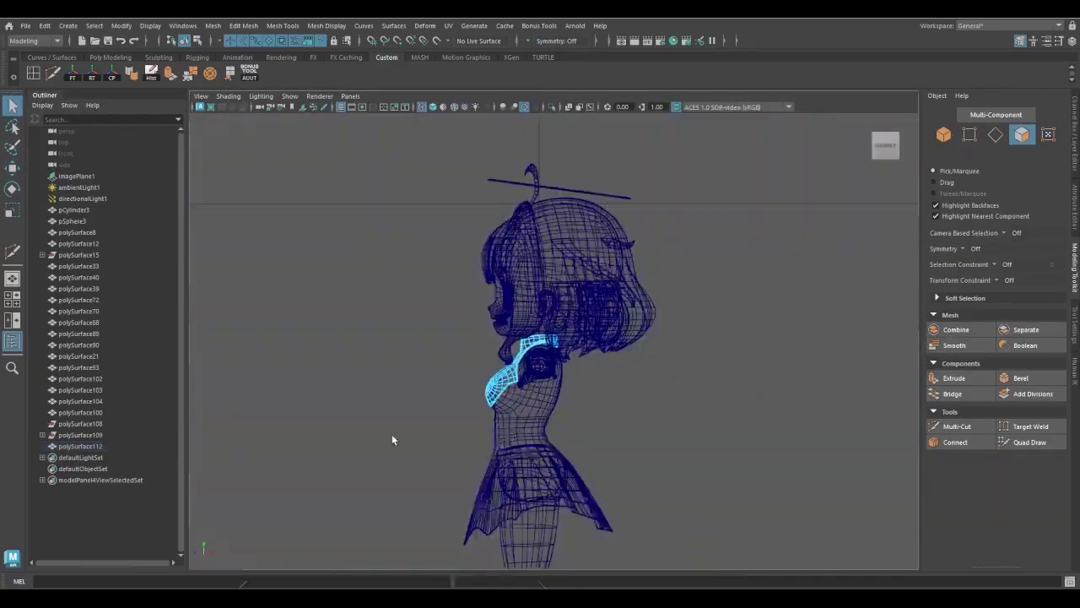
pyautogui.press('space')
pyautogui.press('space')
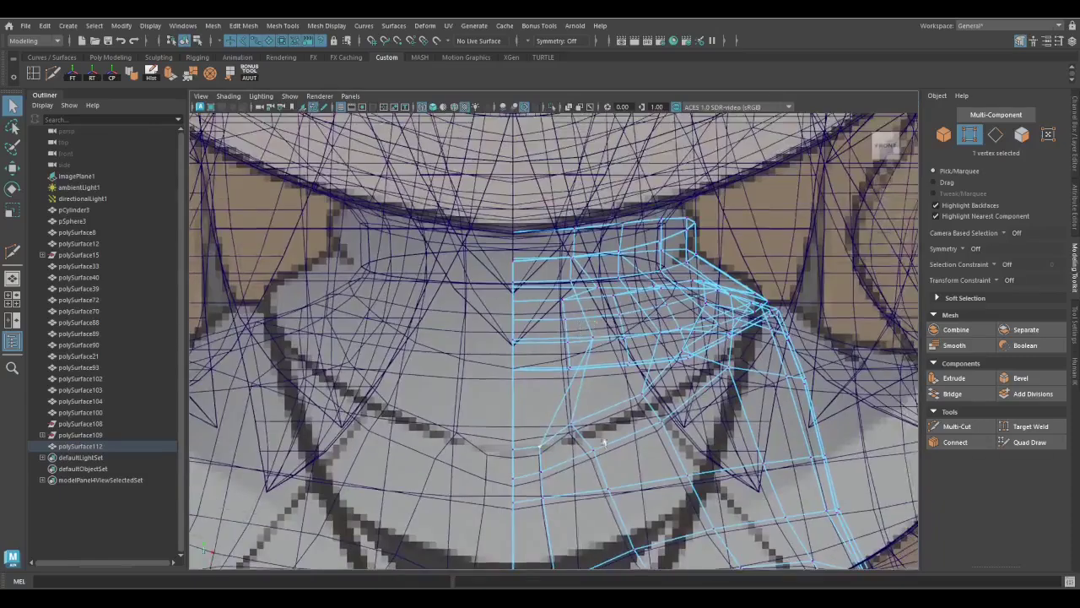
# Move the shell's neckline vertices to follow the reference in front and side views, hiding the collar's lower faces for access
pyautogui.scroll(3, 597, 439)
pyautogui.press('w')
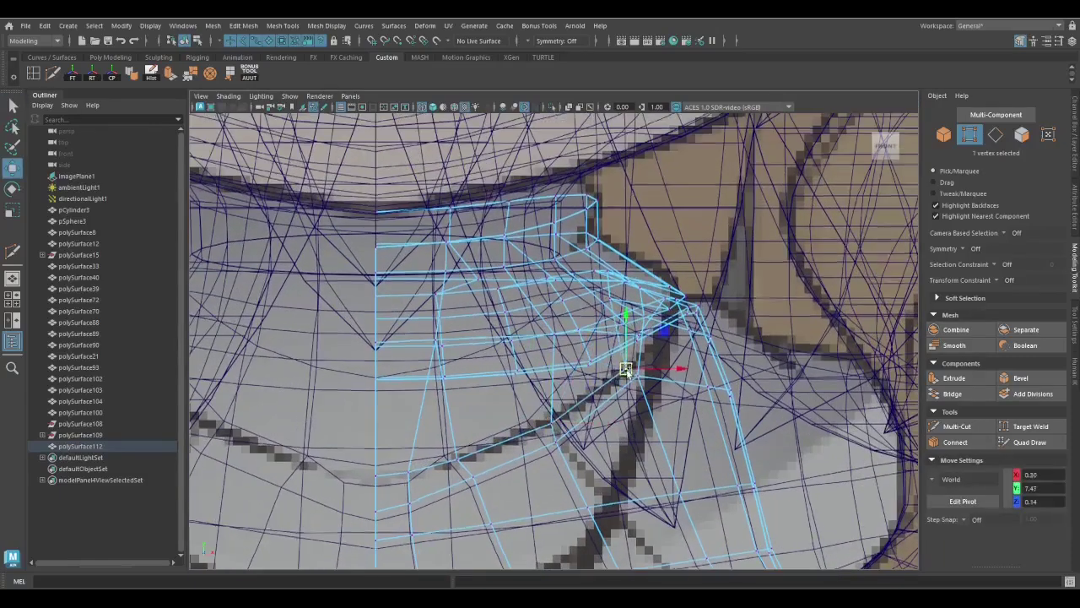
pyautogui.scroll(2, 662, 380)
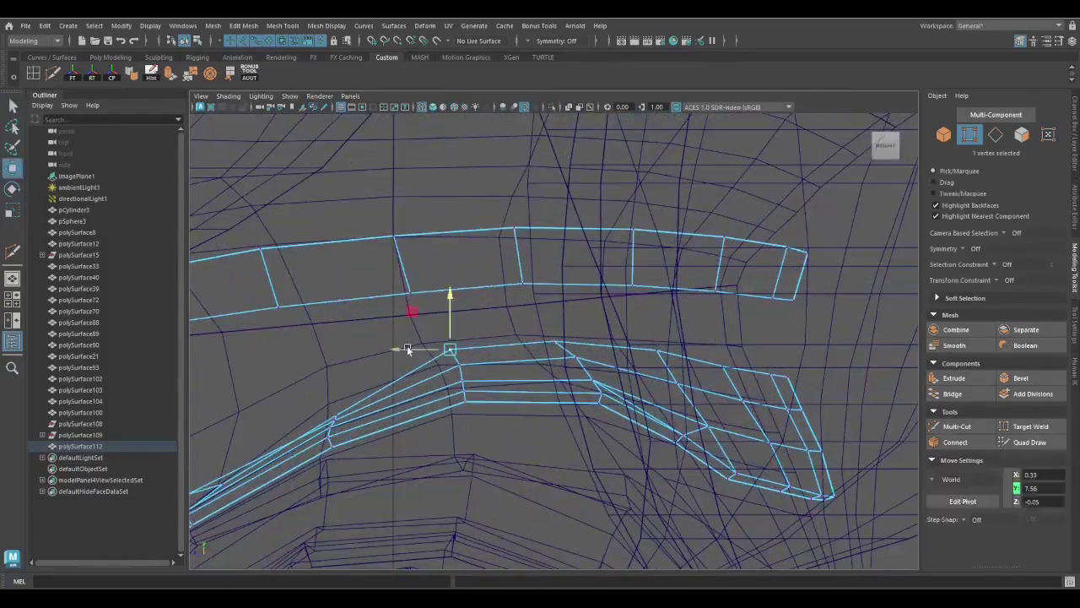
pyautogui.press('space')
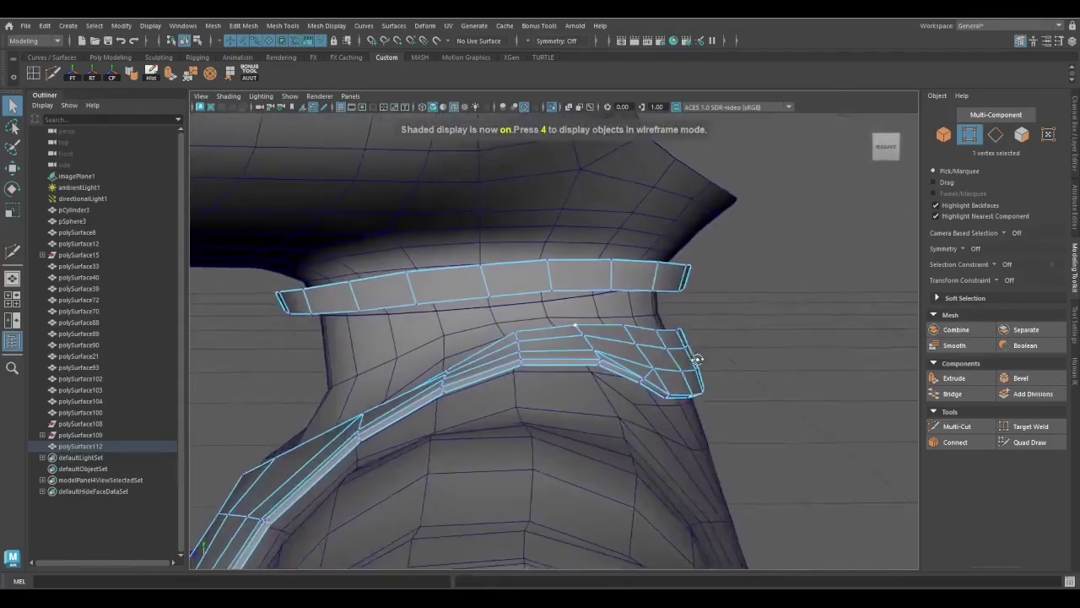
# Show the collar's hidden faces again
pyautogui.click(150, 25)
pyautogui.moveTo(165, 99)
pyautogui.click(379, 143)
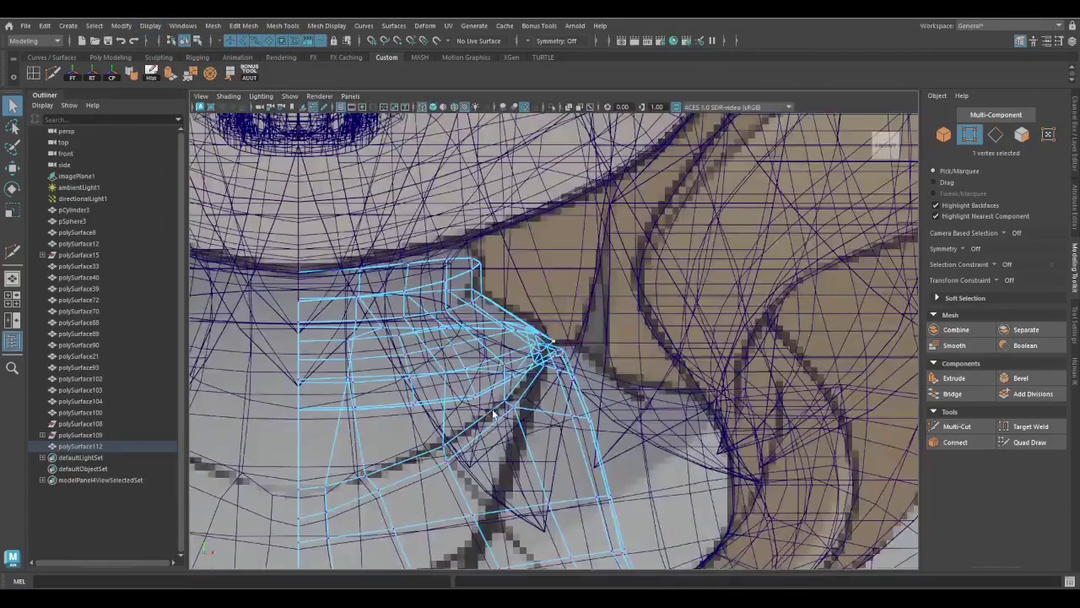
# Weld the collar's remaining lower vertices onto the shell's neckline around the shoulder and back, closing the gaps
pyautogui.press('q')
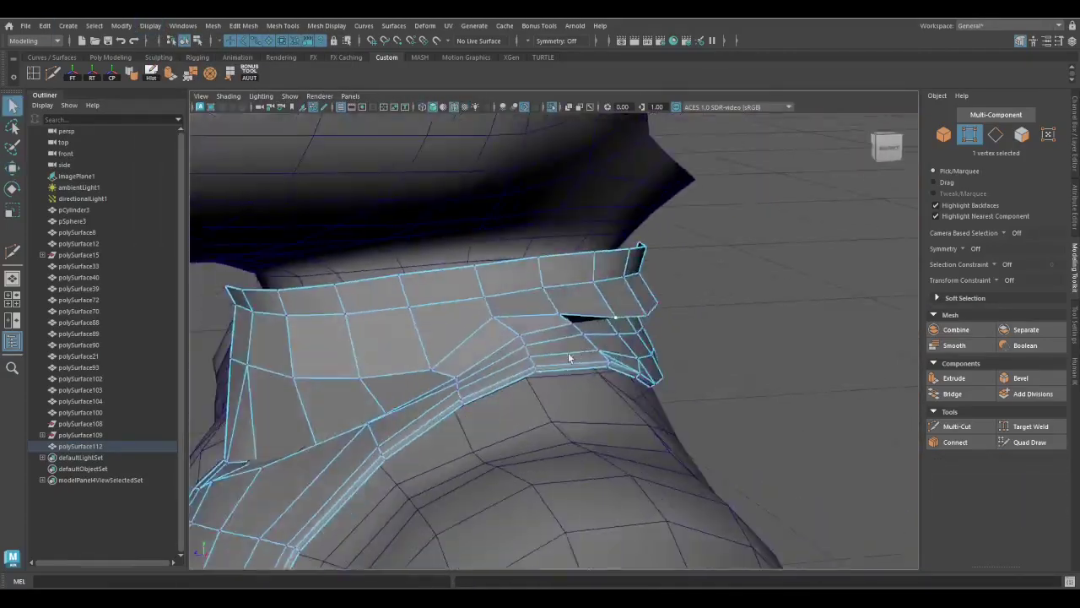
pyautogui.press('w')
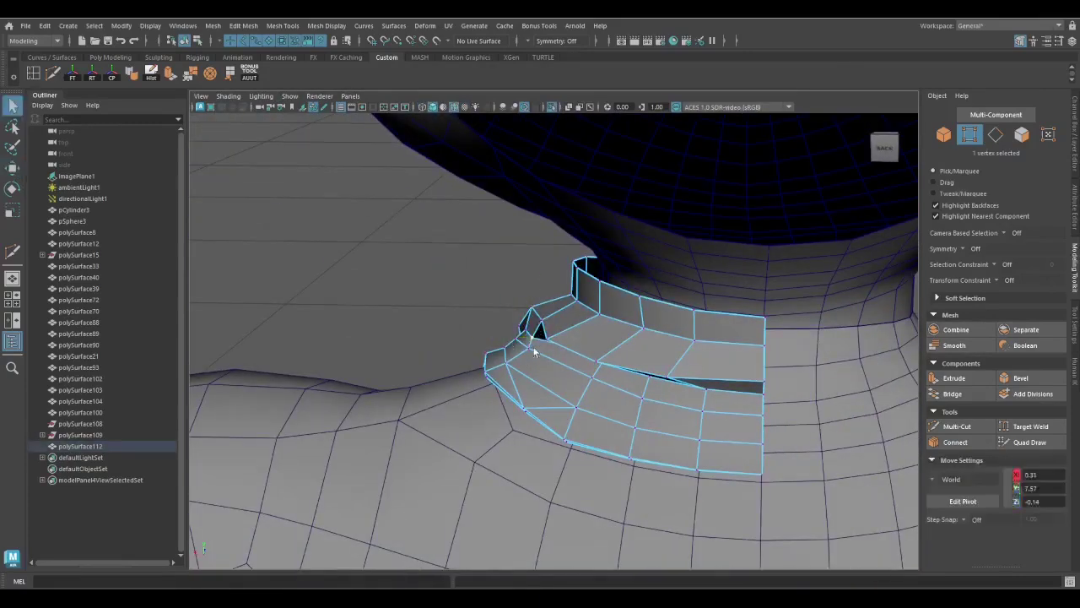
pyautogui.keyDown('alt'); pyautogui.moveTo(533, 352); pyautogui.dragTo(518, 381); pyautogui.keyUp('alt')
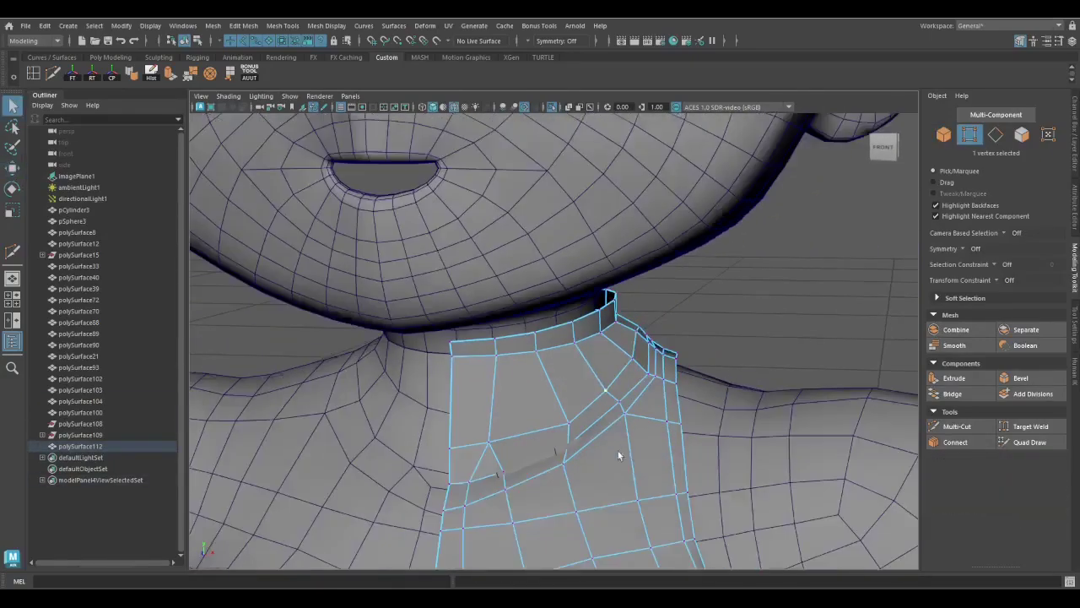
pyautogui.press('4')
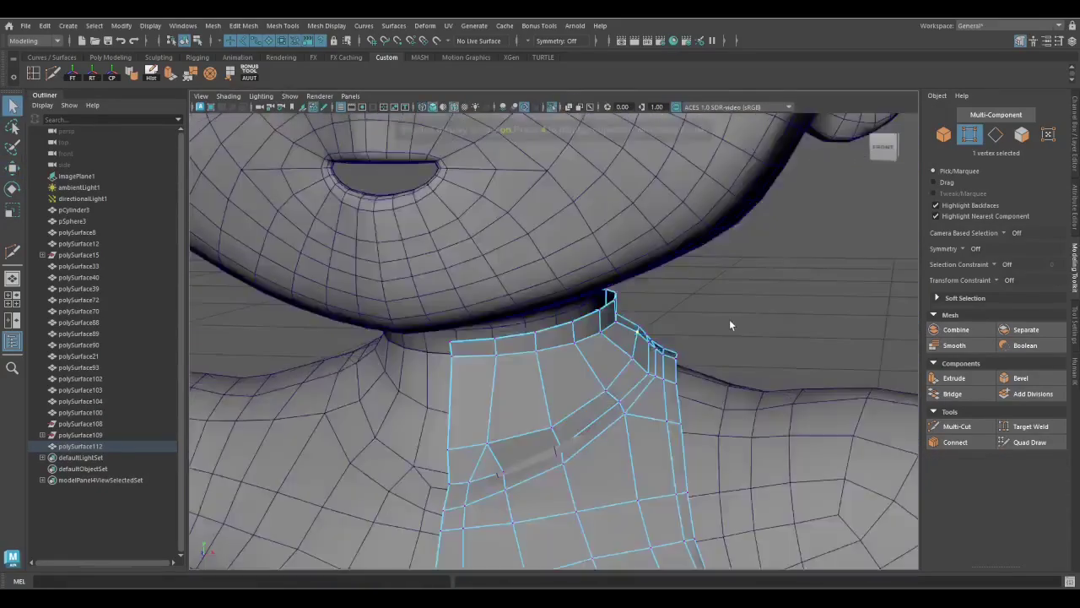
pyautogui.press('4')
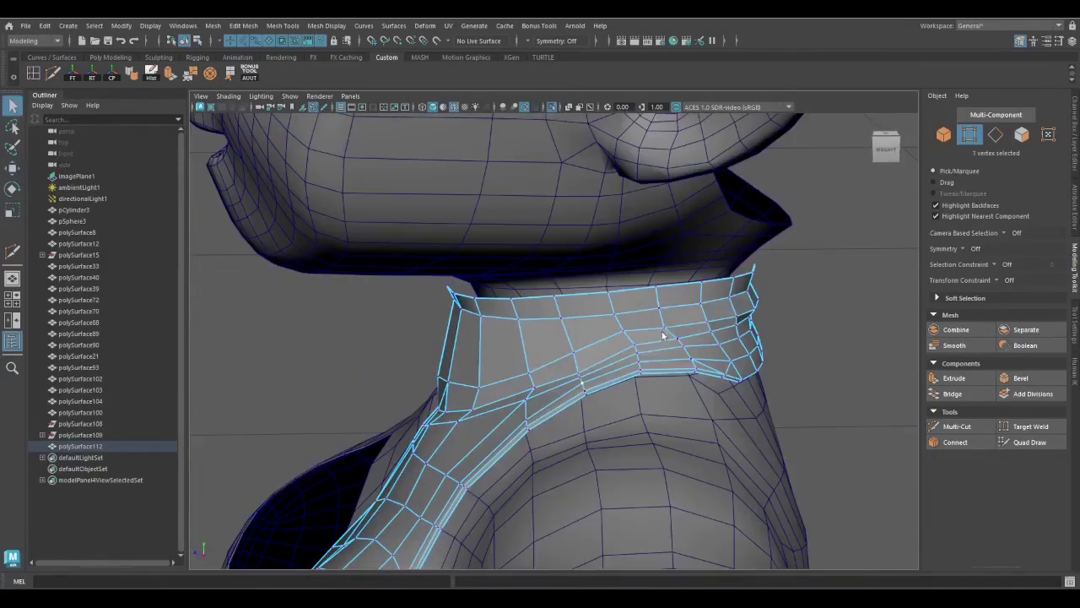
# Isolate the half mesh, slide its collar vertices with the Edge constraint, and recut the front edges beside the seam with Multi-Cut
pyautogui.rightClick(579, 273)
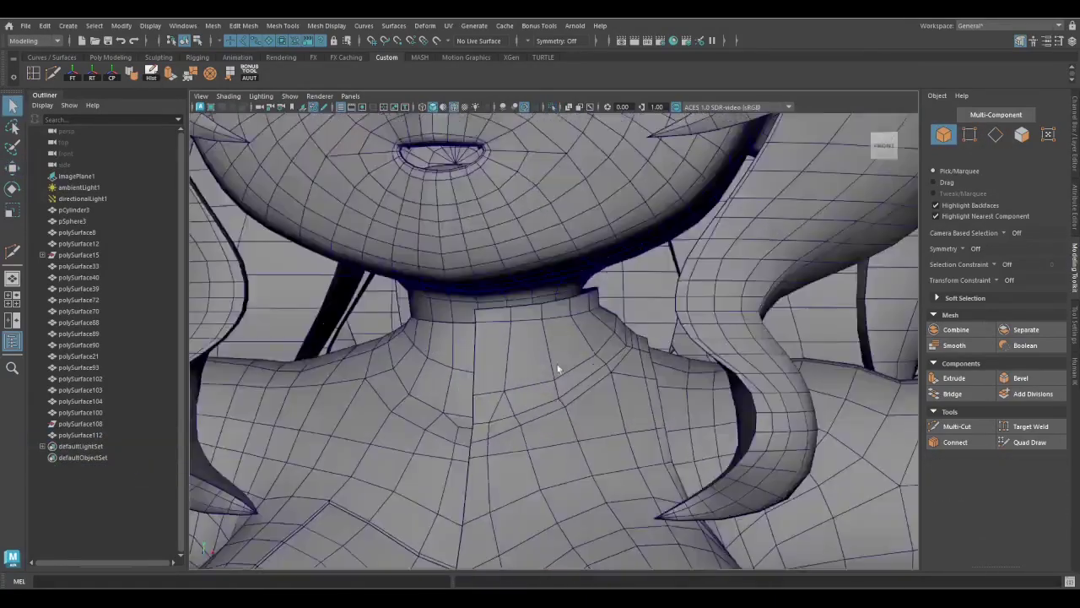
pyautogui.click(554, 366)
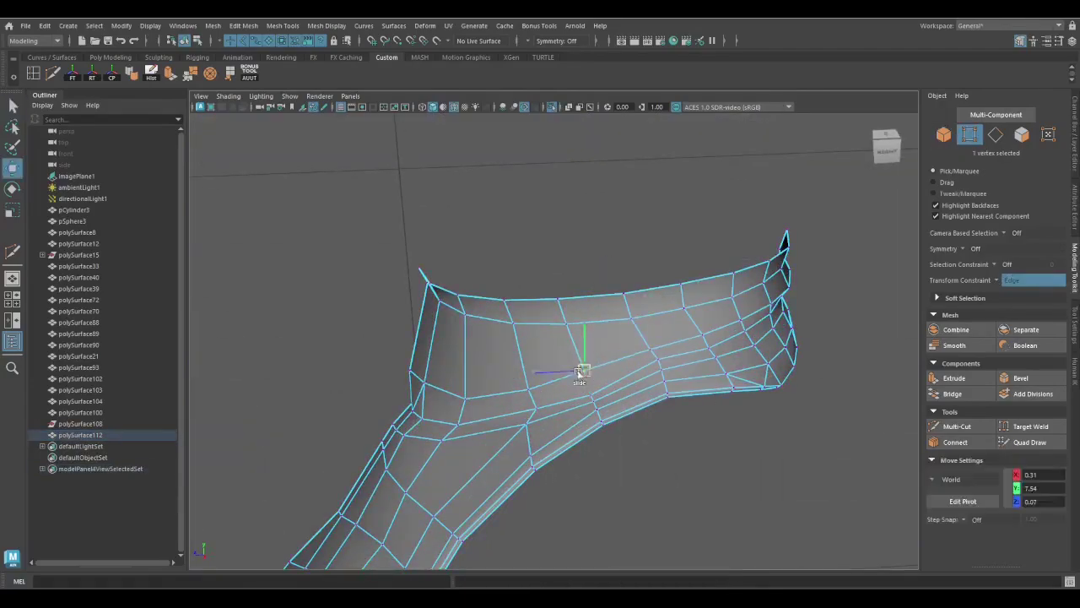
pyautogui.press('q')
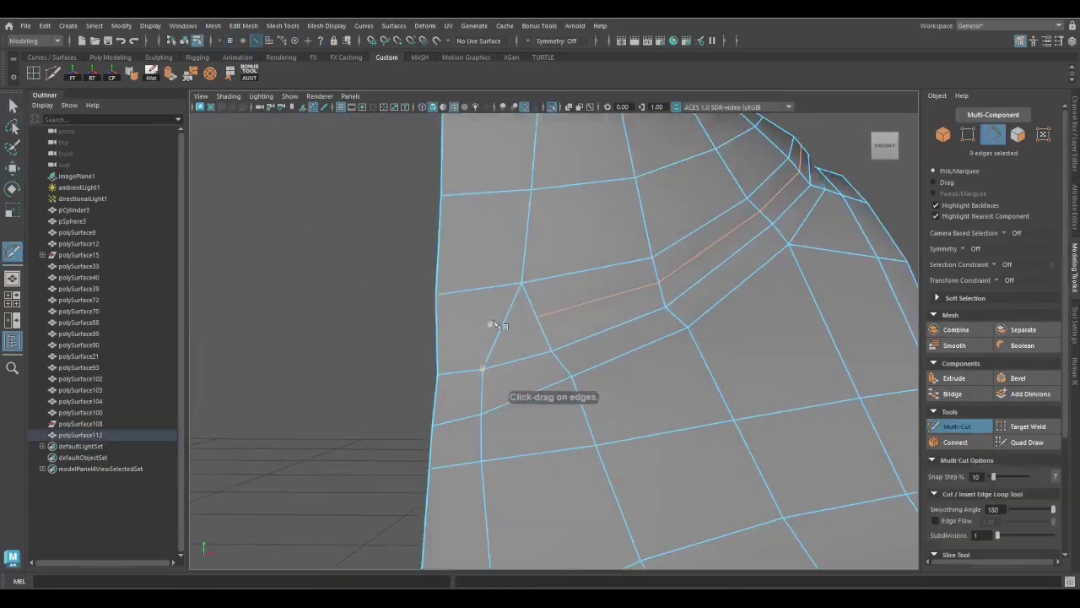
pyautogui.click(999, 281)
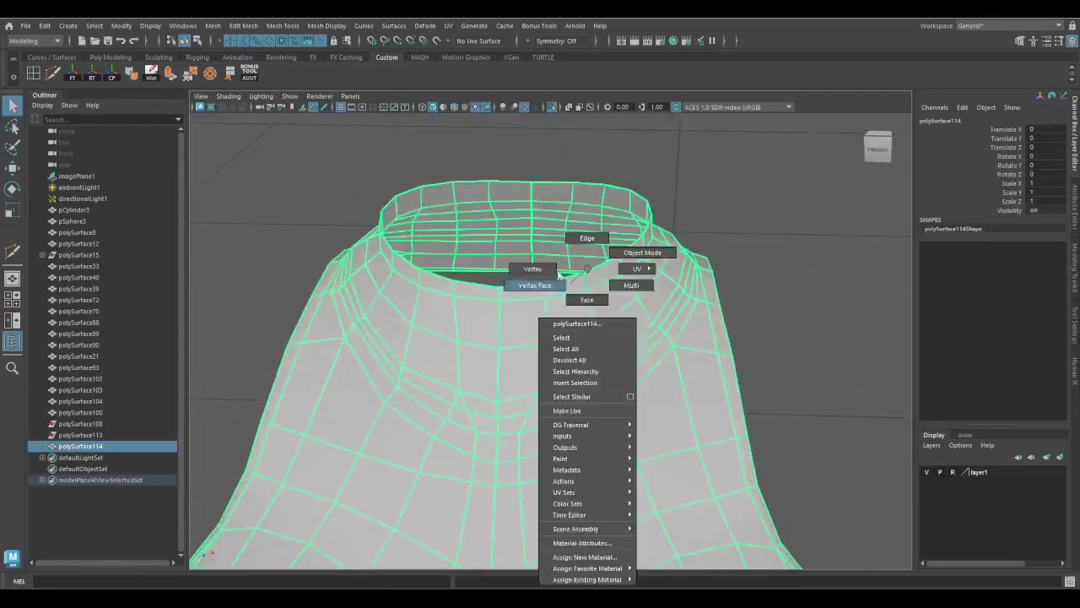
# Mirror the half mesh across the centre and merge the vertices along the centre seam
pyautogui.moveTo(559, 275); pyautogui.dragTo(533, 268, button='right')
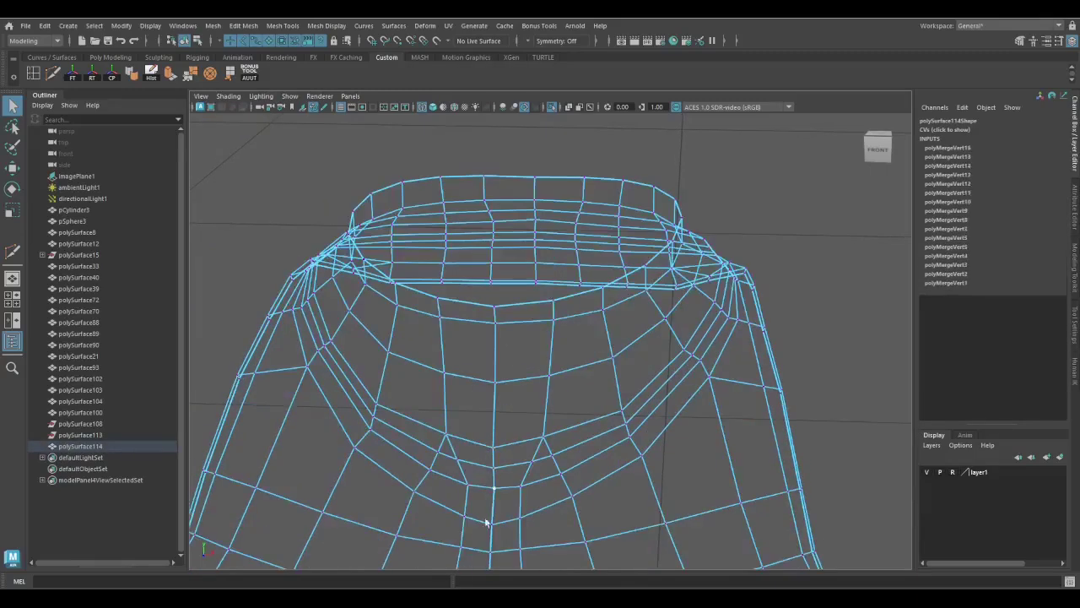
pyautogui.press('6')
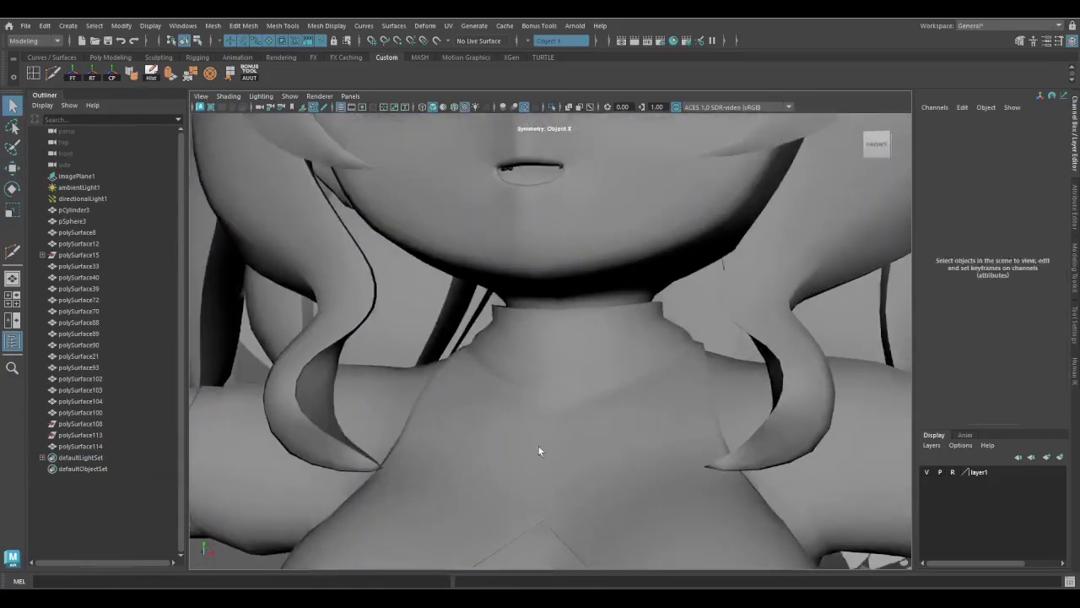
# Extrude the collar's top edge loop upward and add edge loops to round the rim to the reference
pyautogui.click(582, 307)
pyautogui.press('w')
pyautogui.moveTo(582, 304); pyautogui.dragTo(582, 283)
pyautogui.hotkey('ctrl', 'e')
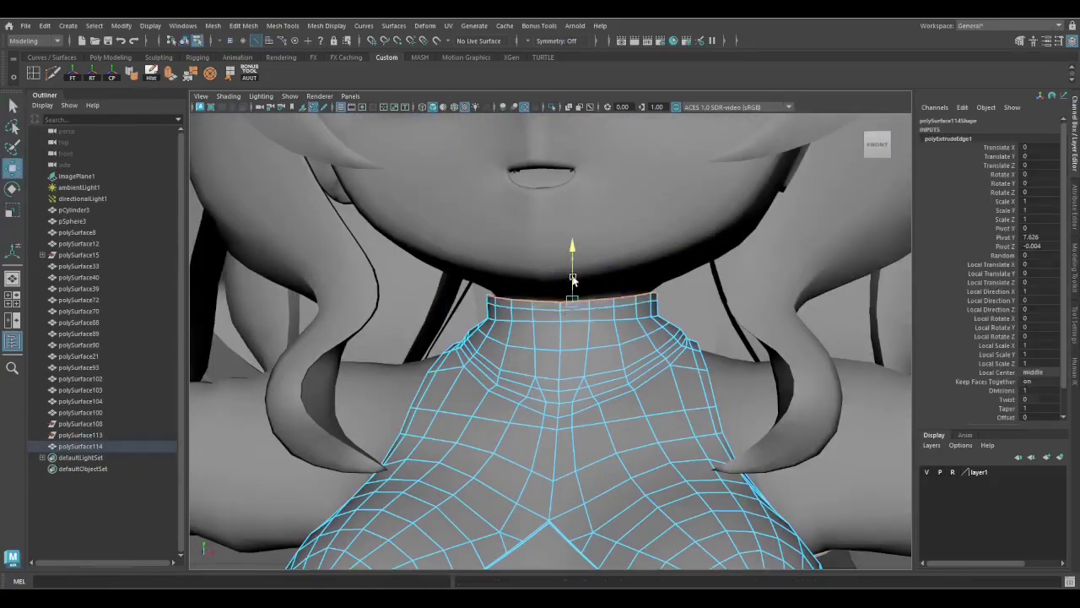
pyautogui.keyDown('alt'); pyautogui.moveTo(493, 289); pyautogui.dragTo(424, 364); pyautogui.keyUp('alt')
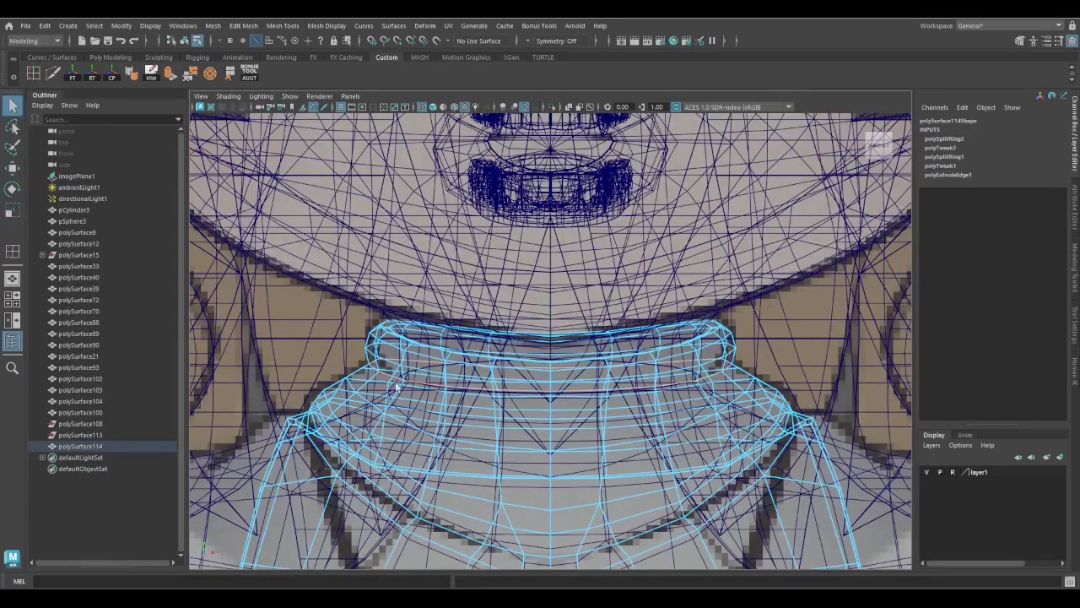
pyautogui.keyDown('alt'); pyautogui.moveTo(397, 386); pyautogui.dragTo(560, 455); pyautogui.keyUp('alt')
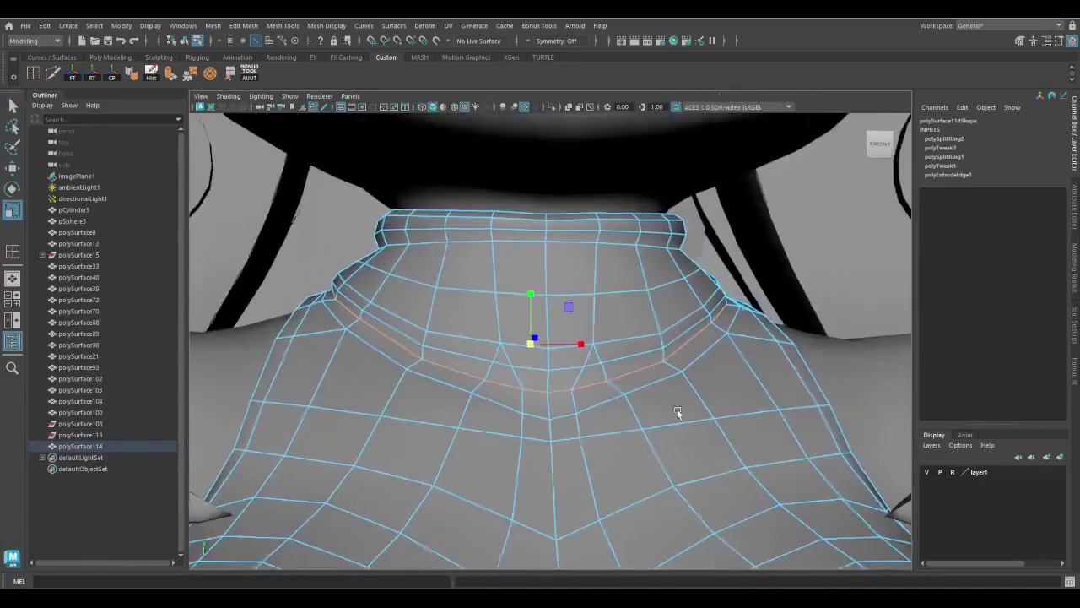
# Adjust the collar's seam vertices at the shoulder to follow the front reference, working with Object X symmetry
pyautogui.moveTo(678, 410)
pyautogui.keyDown('alt'); pyautogui.mouseDown()
pyautogui.moveTo(798, 425)
pyautogui.moveTo(408, 303)
pyautogui.mouseUp(); pyautogui.keyUp('alt')
pyautogui.press('q')
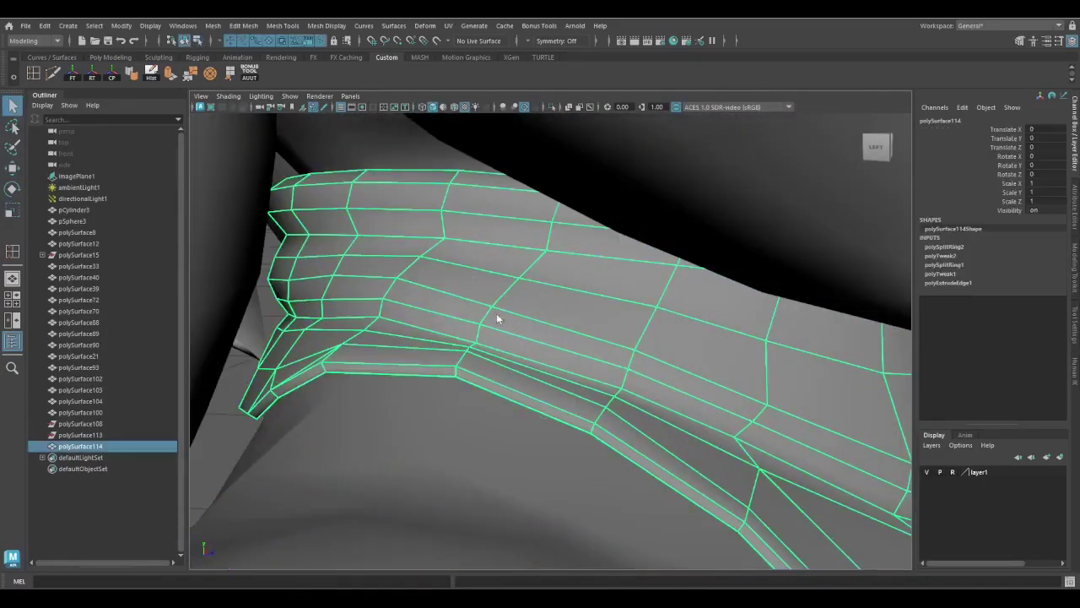
pyautogui.press('F8')
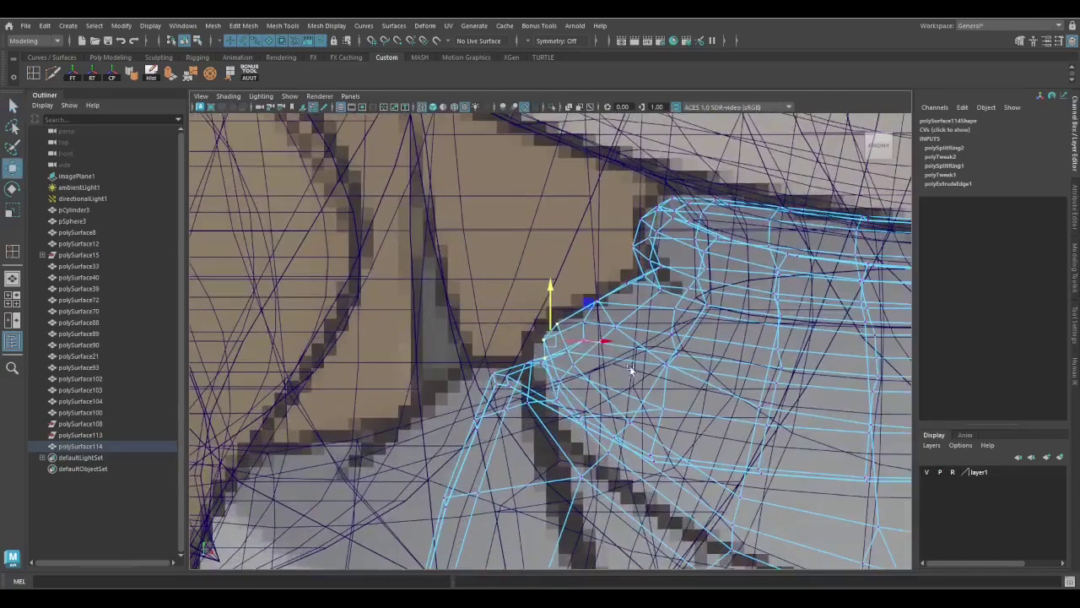
pyautogui.keyDown('alt'); pyautogui.moveTo(600, 366); pyautogui.dragTo(518, 387, button='middle'); pyautogui.keyUp('alt')
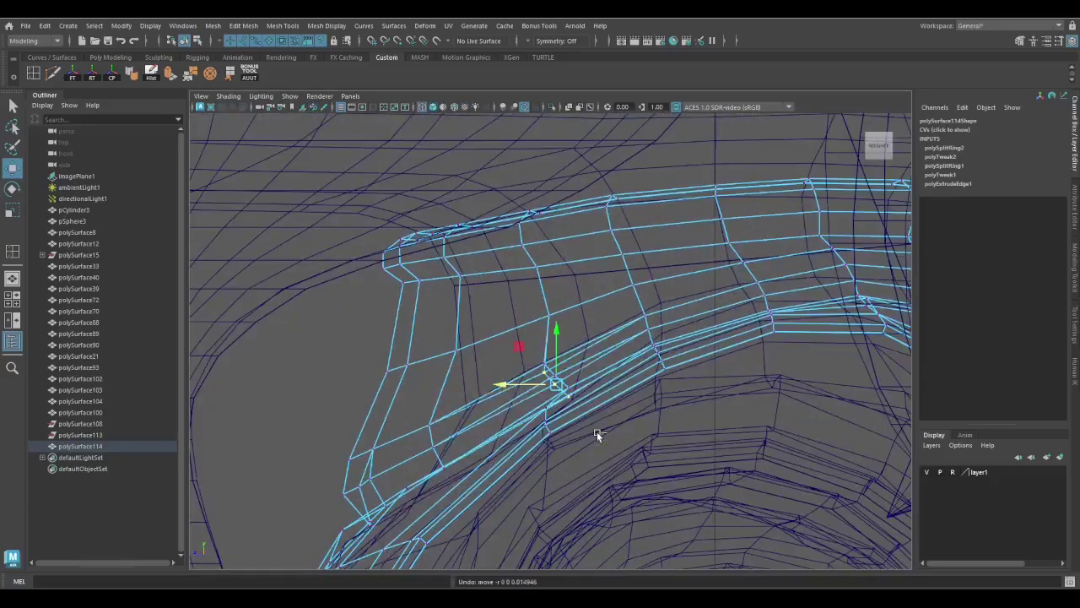
pyautogui.keyDown('alt'); pyautogui.moveTo(597, 431); pyautogui.dragTo(546, 342); pyautogui.keyUp('alt')
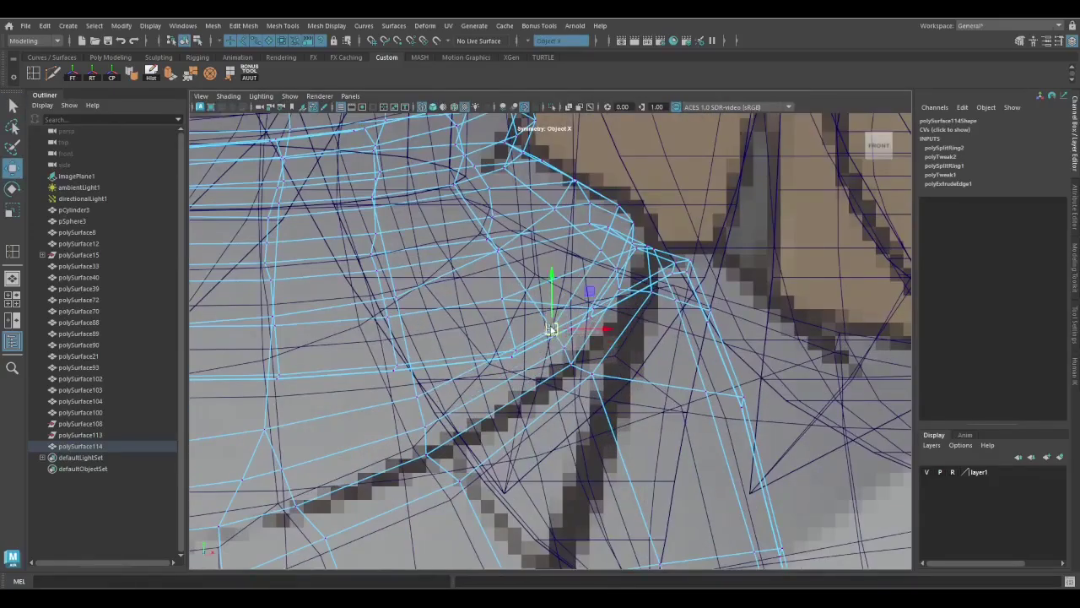
pyautogui.scroll(-10, 429, 437)
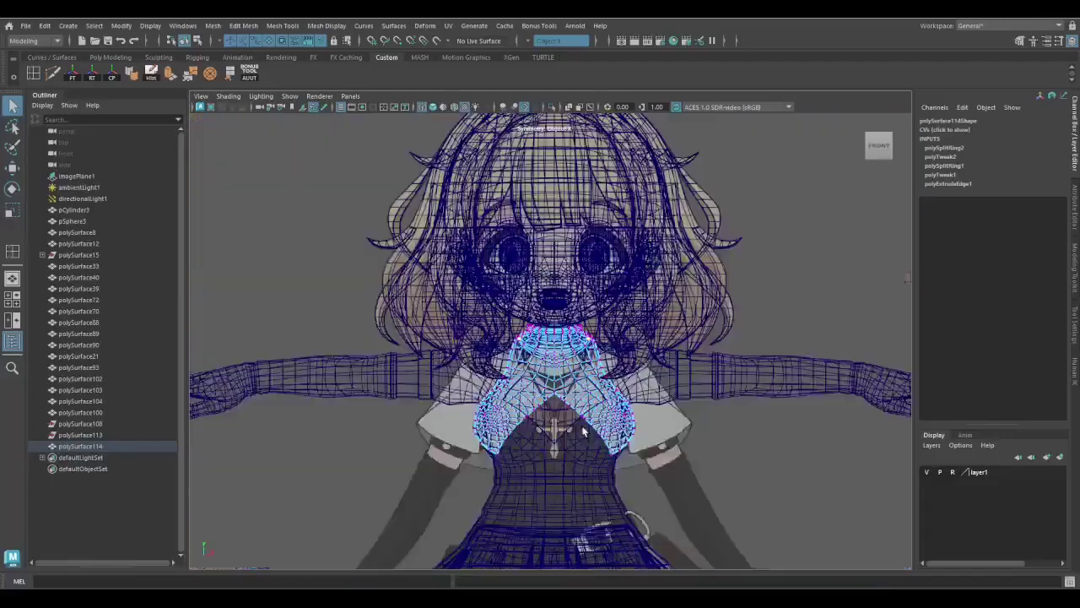
pyautogui.scroll(3, 840, 268)
# Keep one corrected half of the overlay, mirror a duplicate of it across X, and combine both halves into one mesh
pyautogui.moveTo(841, 269); pyautogui.dragTo(842, 289, button='right')
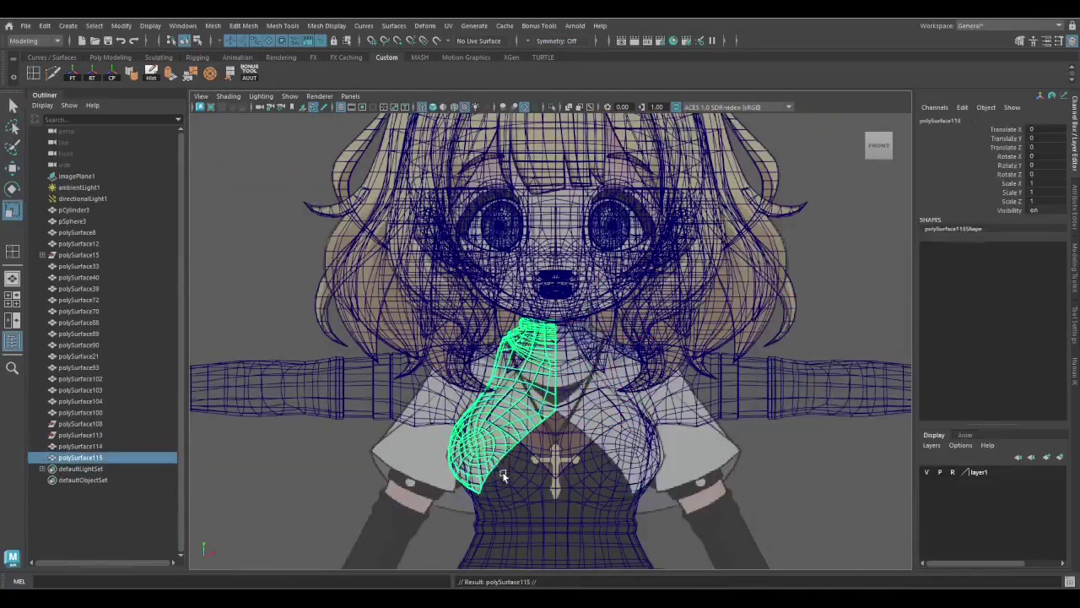
pyautogui.scroll(-5, 551, 337)
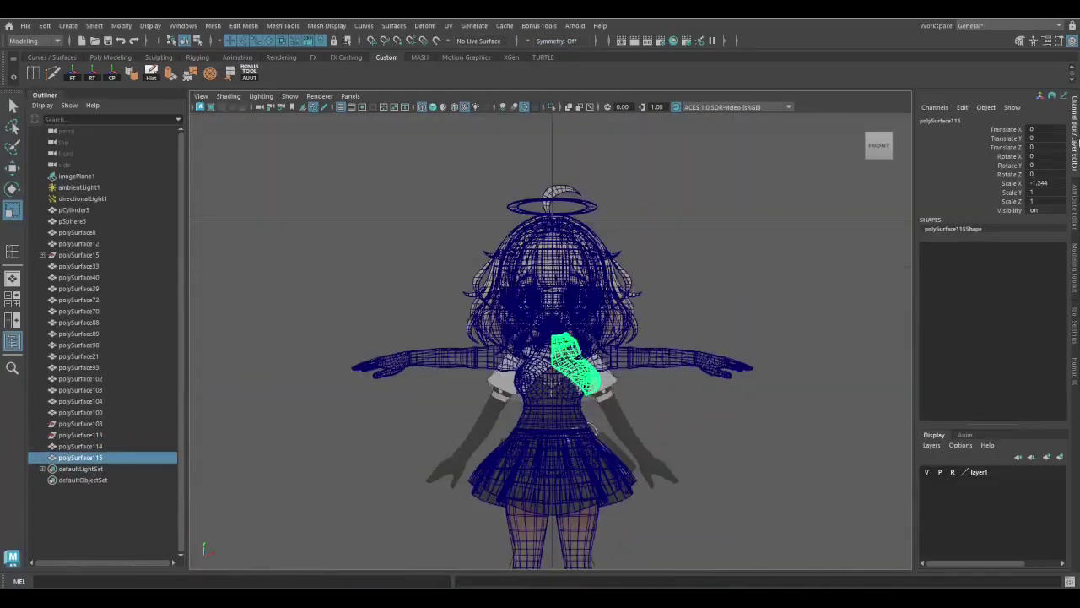
pyautogui.press('5')
pyautogui.scroll(8, 590, 381)
pyautogui.keyDown('shift'); pyautogui.click(80, 434); pyautogui.keyUp('shift')
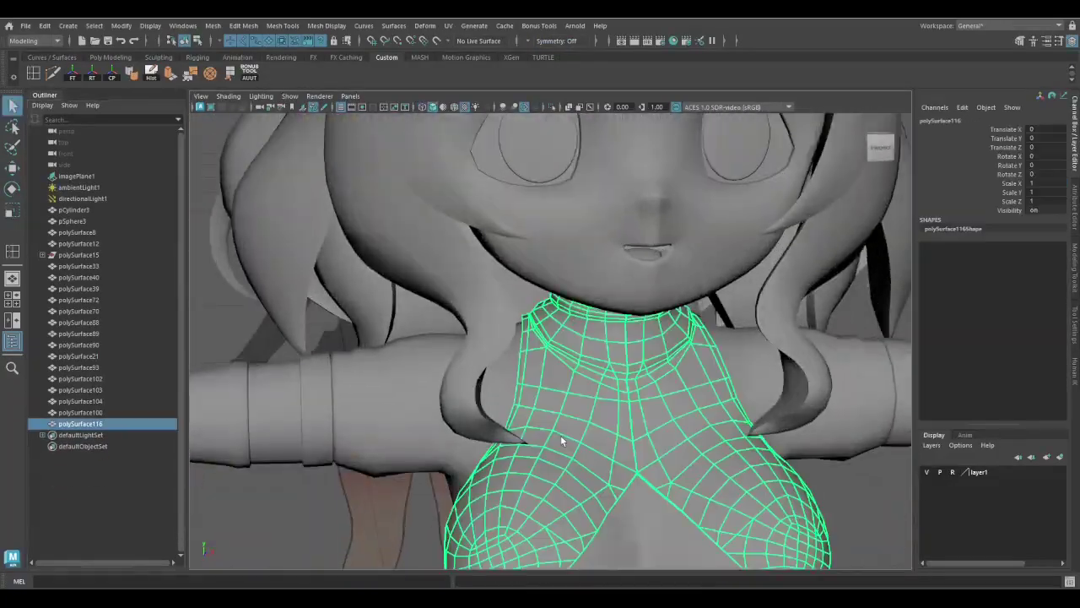
# Merge the overlapping vertices of the two halves along the centre seam at the collar's front and back
pyautogui.press('4')
pyautogui.scroll(5, 550, 338)
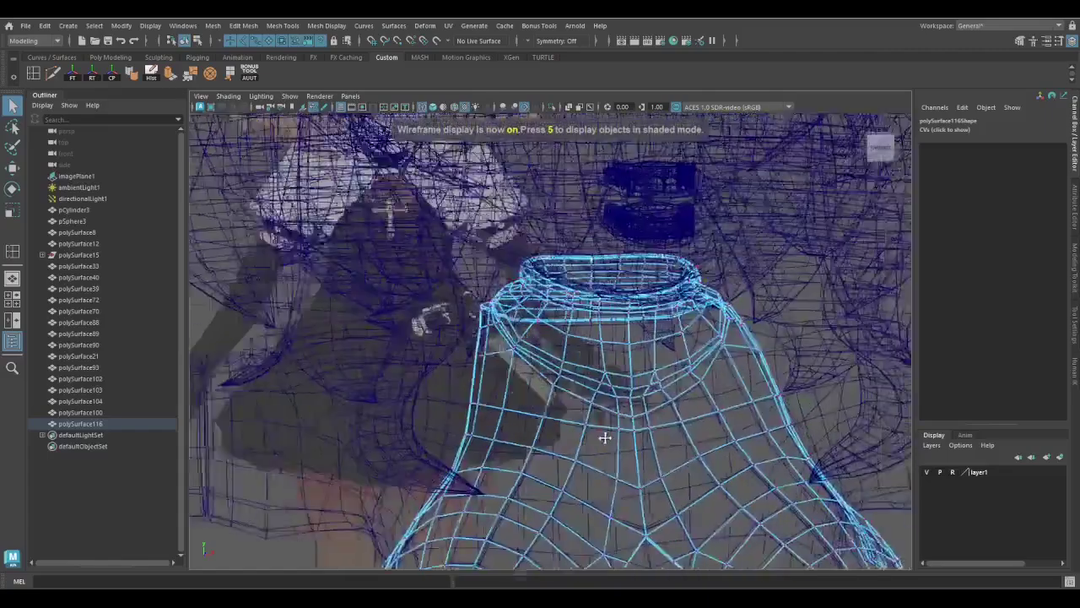
pyautogui.scroll(10, 545, 326)
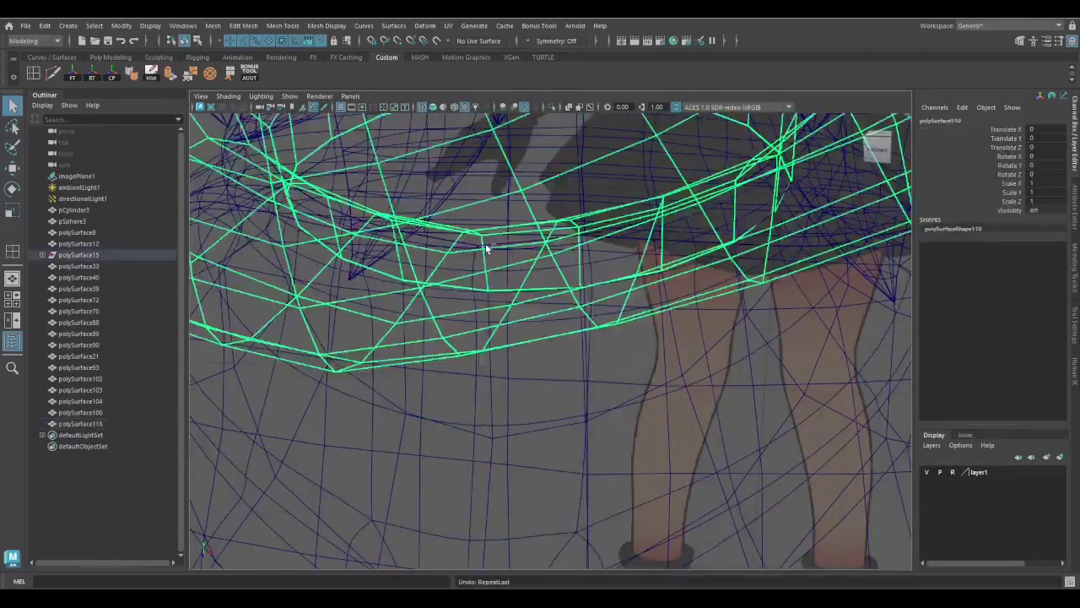
pyautogui.keyDown('alt'); pyautogui.moveTo(482, 245); pyautogui.dragTo(585, 313); pyautogui.keyUp('alt')
pyautogui.scroll(5, 684, 203)
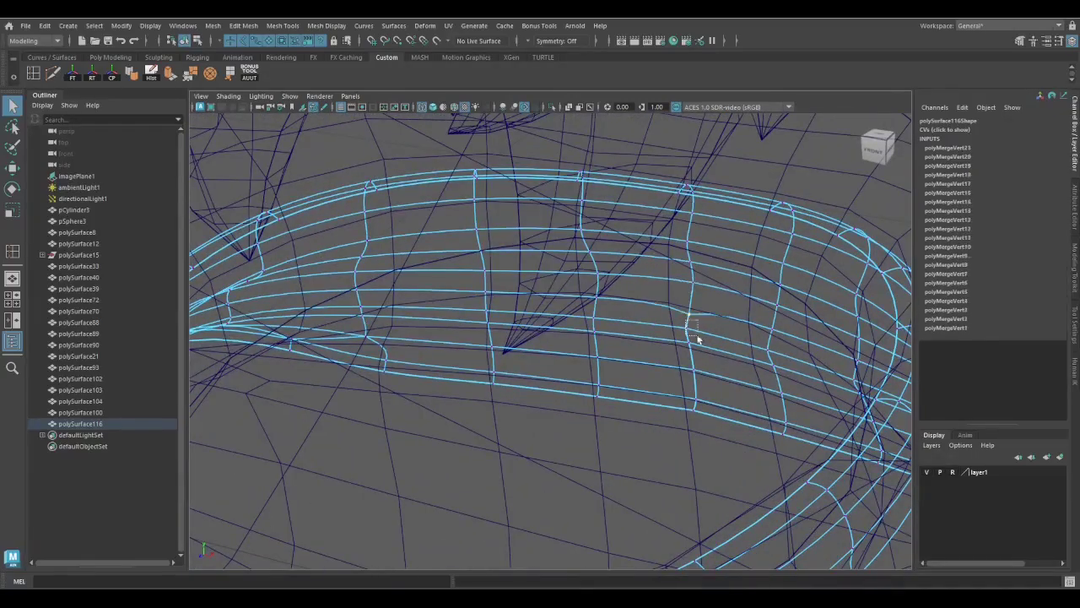
pyautogui.press('5')
pyautogui.scroll(-5, 516, 493)
pyautogui.scroll(5, 667, 361)
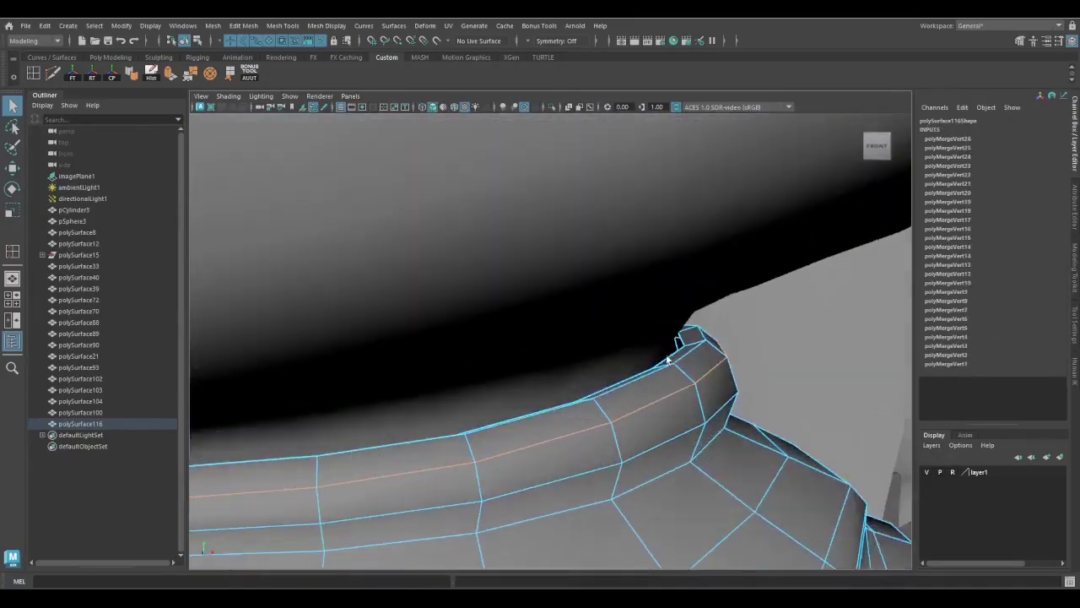
# Extrude the collar rim's edge loop and scale it to form the inner fold inside the neck opening
pyautogui.click(175, 75)
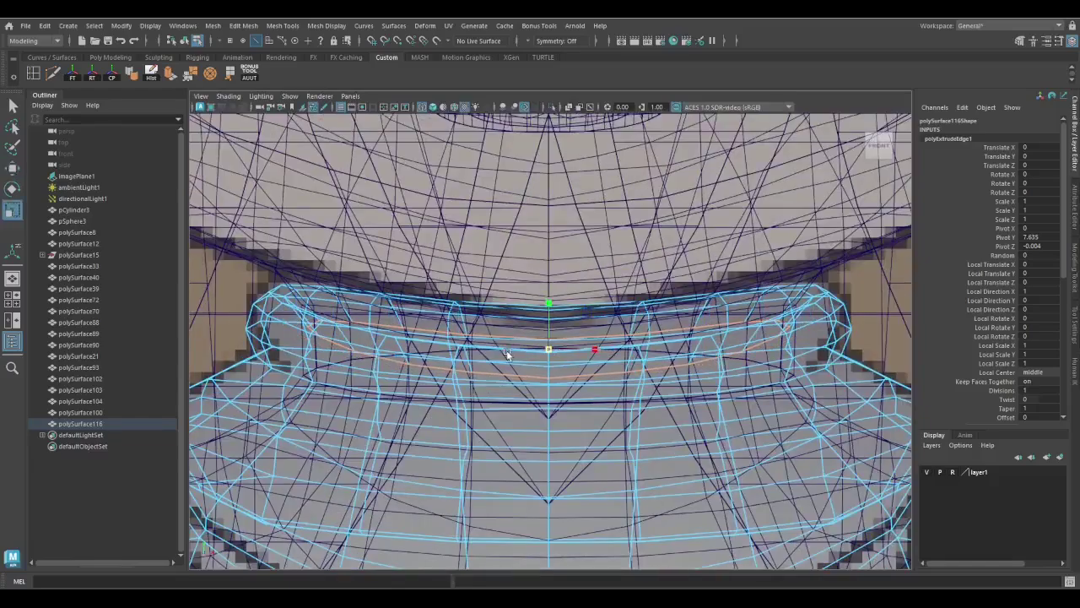
pyautogui.keyDown('alt'); pyautogui.moveTo(507, 354); pyautogui.dragTo(651, 422); pyautogui.keyUp('alt')
pyautogui.press('space')
pyautogui.press('space')
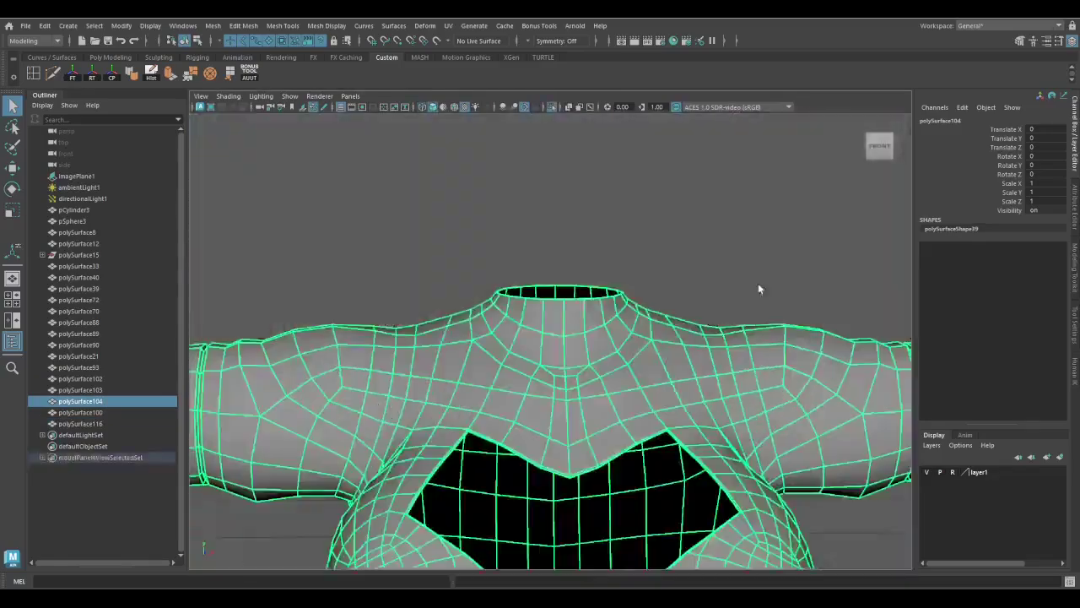
# Isolate the dress shell with the collar overlay and reposition the collar's shoulder seam vertices using Object X symmetry
pyautogui.keyDown('alt'); pyautogui.moveTo(758, 289); pyautogui.dragTo(562, 414); pyautogui.keyUp('alt')
pyautogui.press('F11')
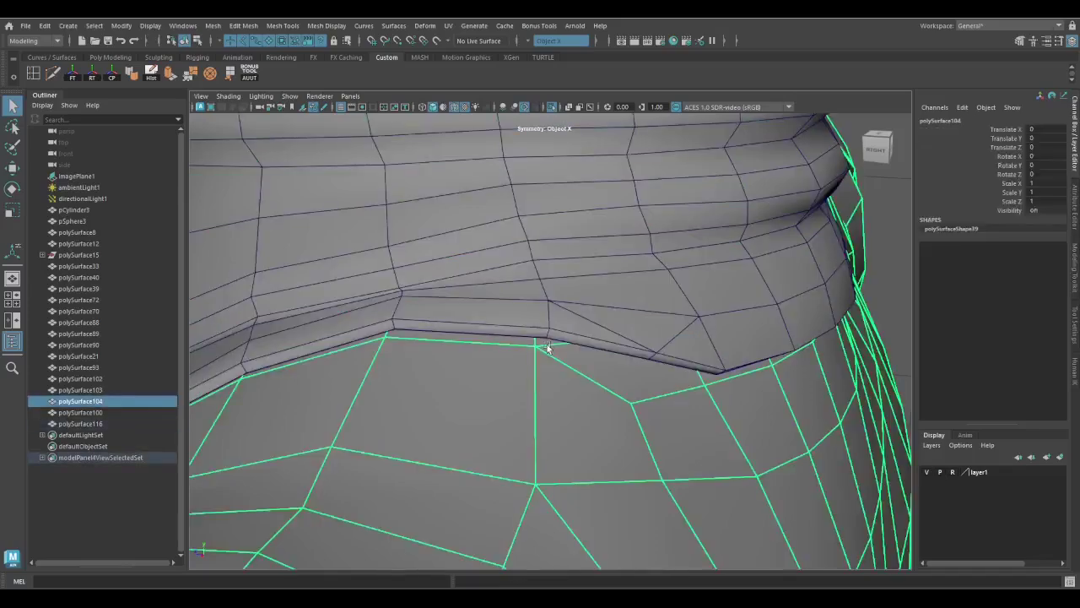
pyautogui.click(537, 353)
pyautogui.keyDown('alt'); pyautogui.moveTo(537, 353); pyautogui.dragTo(577, 318); pyautogui.keyUp('alt')
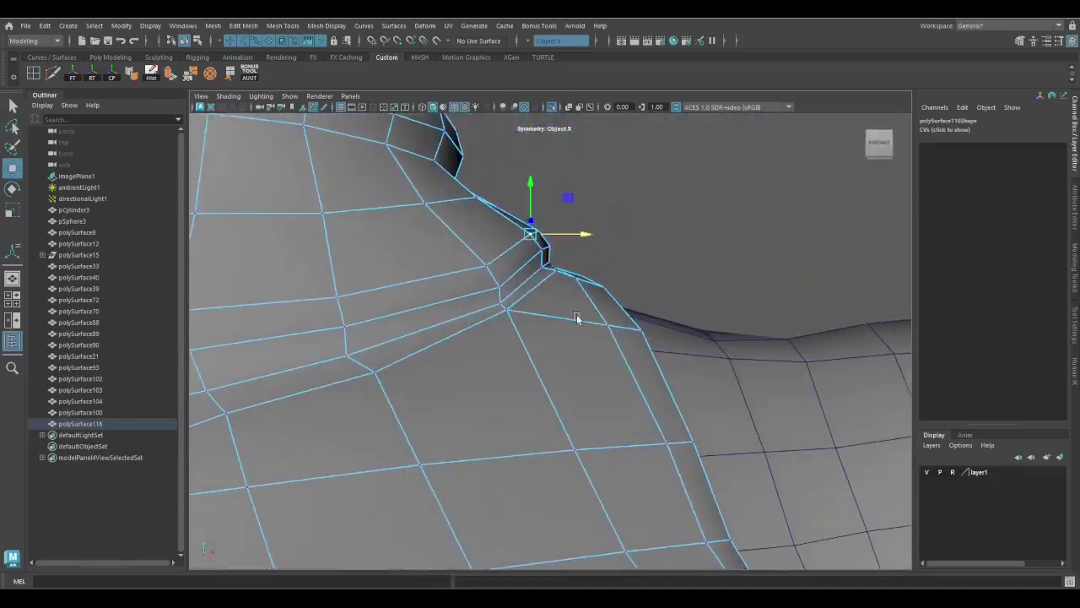
pyautogui.keyDown('alt'); pyautogui.moveTo(589, 271); pyautogui.dragTo(545, 287); pyautogui.keyUp('alt')
pyautogui.press('q')
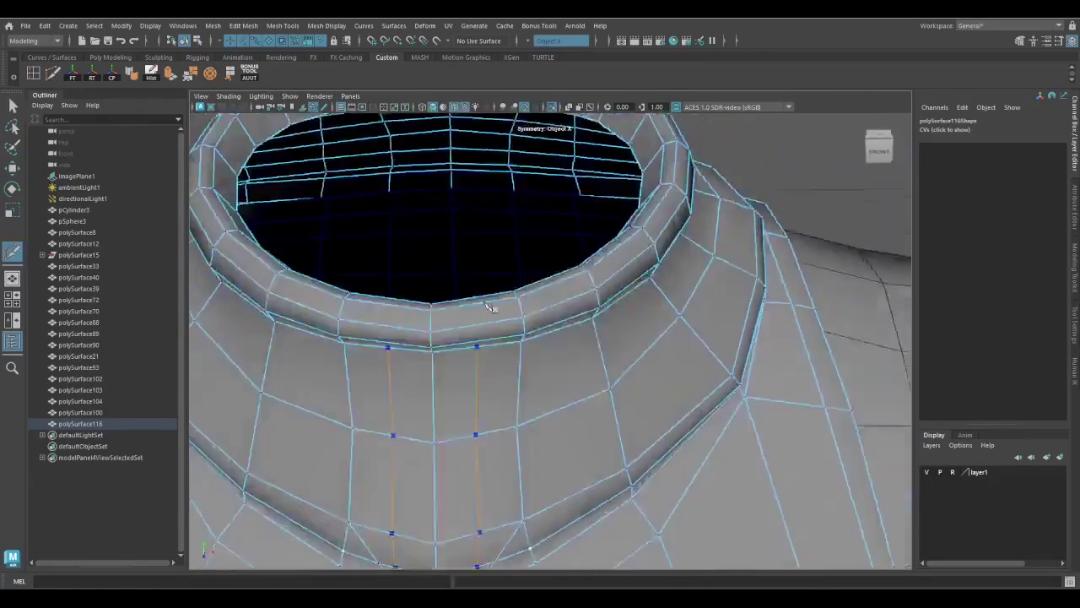
# Cut new edges on both sides of the collar's centre line and delete the two diagonal edges at the front seam
pyautogui.scroll(3, 490, 307)
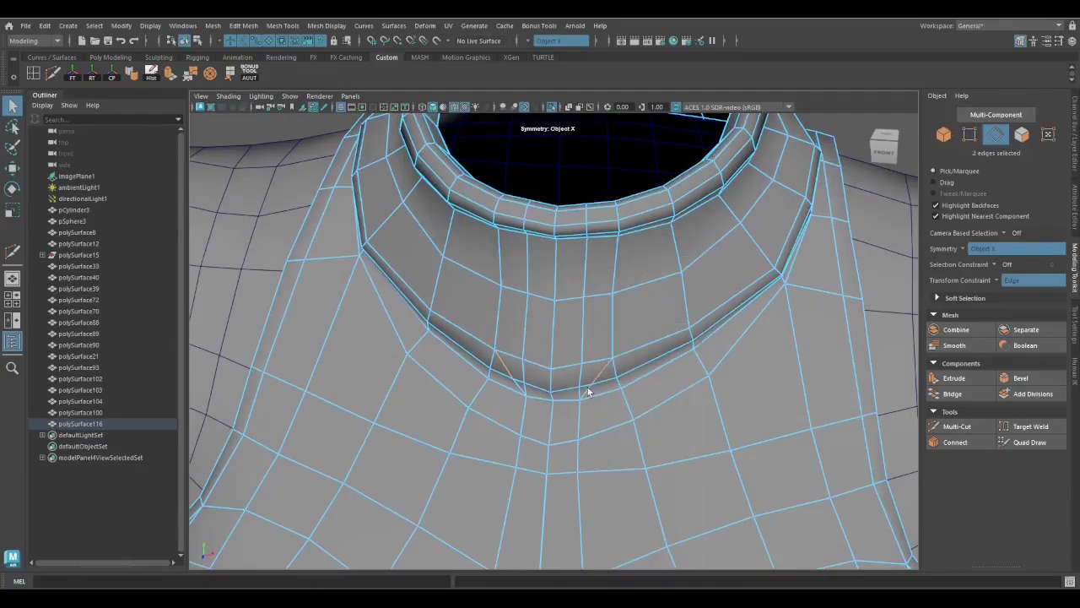
pyautogui.rightClick(587, 390)
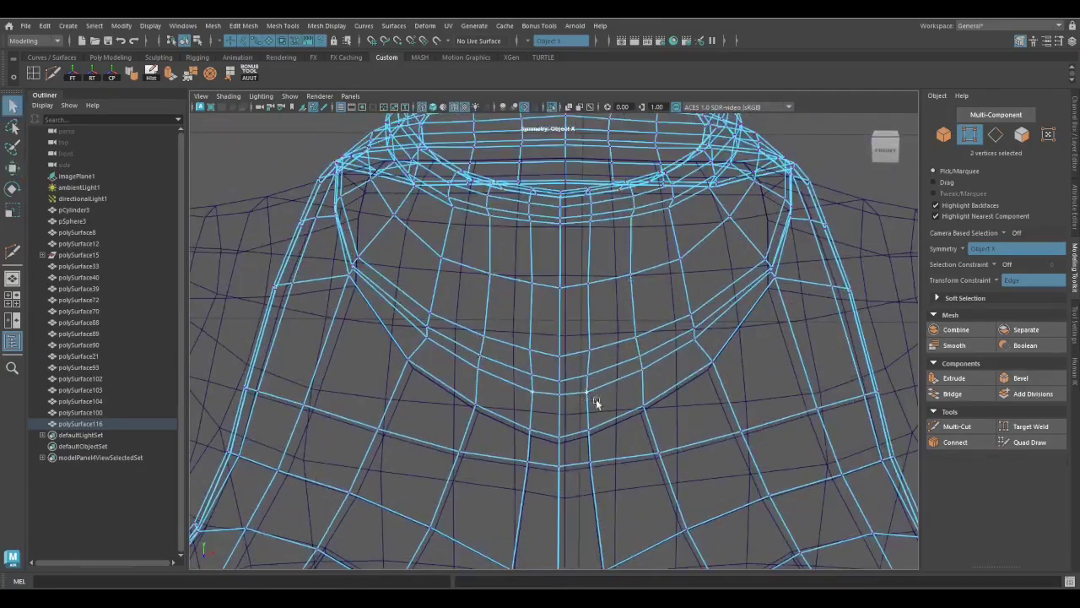
pyautogui.press('q')
pyautogui.keyDown('alt'); pyautogui.moveTo(588, 374); pyautogui.dragTo(606, 433); pyautogui.keyUp('alt')
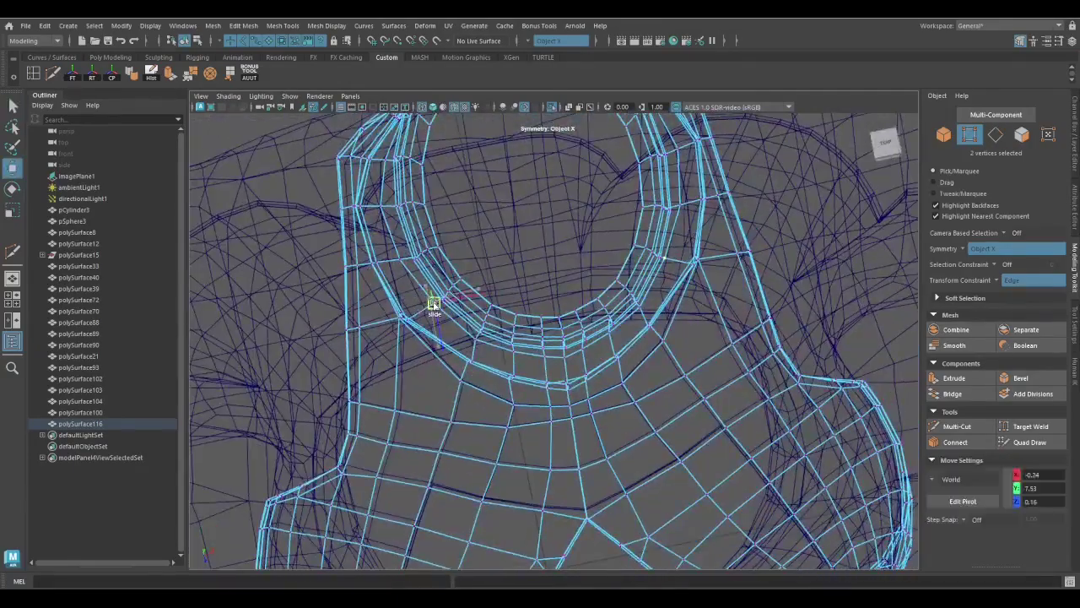
# Slide the collar seam vertices with the Edge constraint, then turn the constraint off and even out the front seam vertices
pyautogui.keyDown('alt'); pyautogui.moveTo(433, 304); pyautogui.dragTo(767, 374); pyautogui.keyUp('alt')
pyautogui.hotkey('alt', 'x')
pyautogui.scroll(3, 767, 374)
pyautogui.click(539, 442)
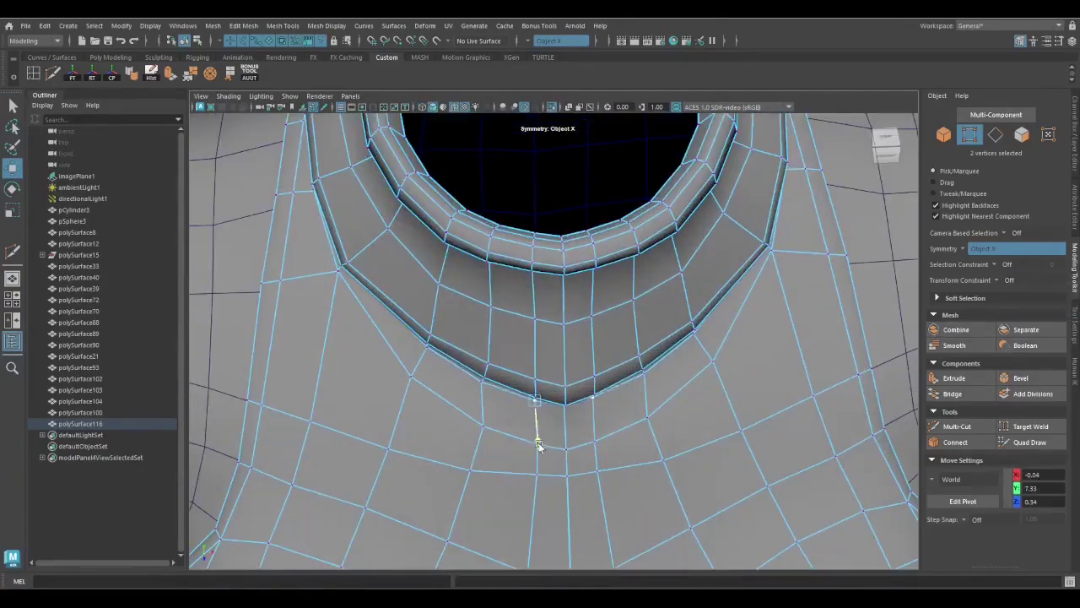
pyautogui.click(480, 376)
pyautogui.press('w')
pyautogui.keyDown('alt'); pyautogui.moveTo(428, 350); pyautogui.dragTo(437, 385); pyautogui.keyUp('alt')
# Clean up the triangulated faces at the corners of the collar's lower back edge
pyautogui.press('F8')
pyautogui.scroll(-3, 436, 385)
pyautogui.moveTo(459, 269); pyautogui.dragTo(459, 238, button='right')
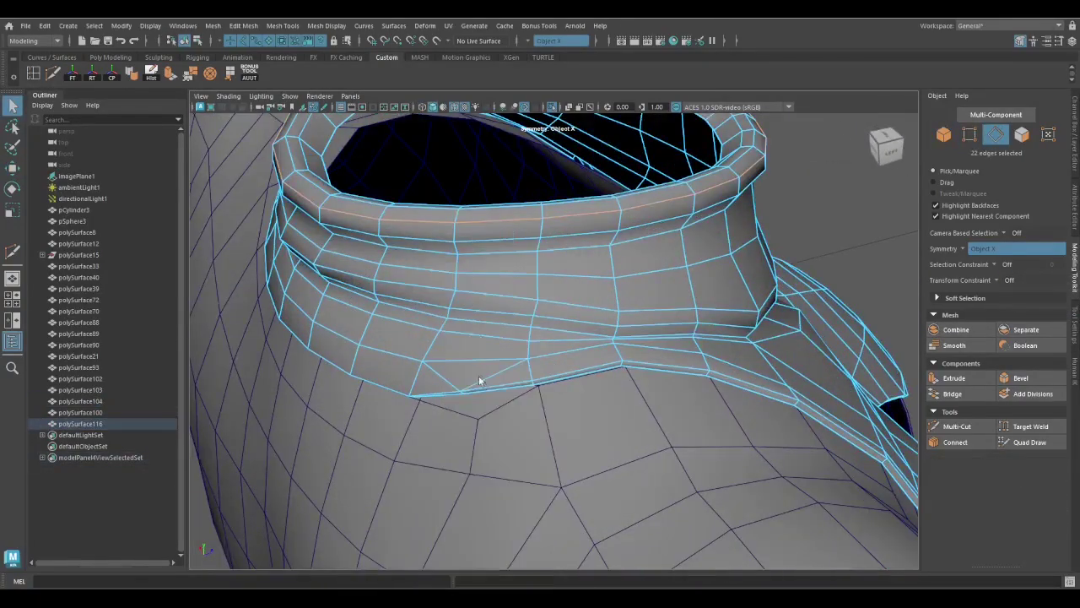
pyautogui.scroll(5, 445, 378)
pyautogui.keyDown('shift'); pyautogui.moveTo(445, 378); pyautogui.dragTo(525, 360, button='right'); pyautogui.keyUp('shift')
pyautogui.scroll(-5, 525, 360)
pyautogui.press('F9')
pyautogui.press('4')
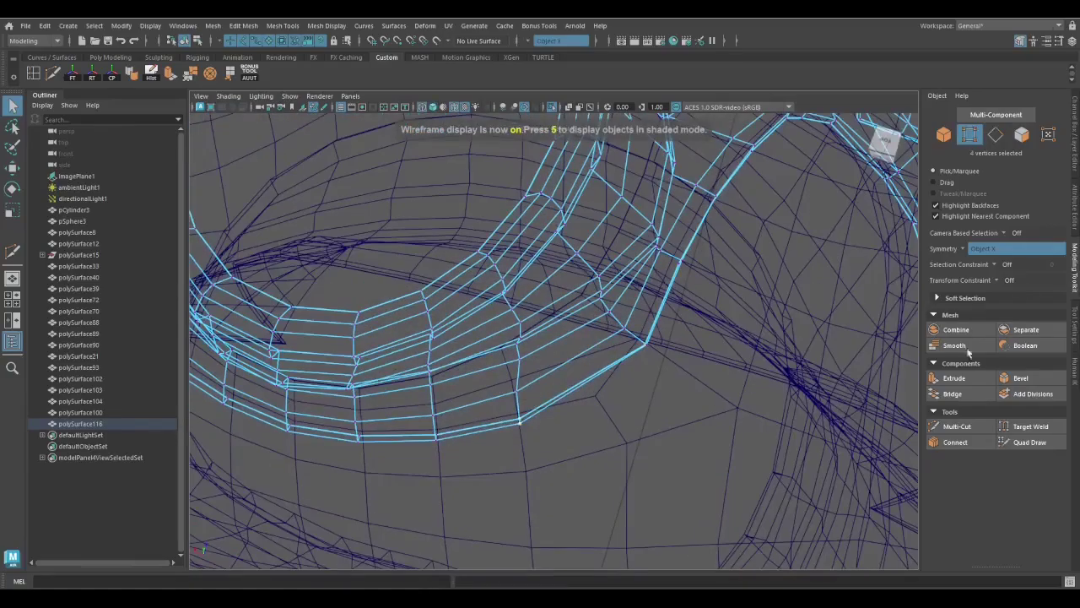
# Adjust the vertices along the collar's lower back edge symmetrically so its outline curves evenly over the dress shell
pyautogui.keyDown('alt'); pyautogui.moveTo(768, 390); pyautogui.dragTo(526, 369); pyautogui.keyUp('alt')
pyautogui.press('q')
pyautogui.moveTo(554, 331)
pyautogui.keyDown('alt'); pyautogui.mouseDown()
pyautogui.moveTo(771, 288)
pyautogui.moveTo(624, 393)
pyautogui.moveTo(626, 468)
pyautogui.mouseUp(); pyautogui.keyUp('alt')
pyautogui.press('5')
pyautogui.press('q')
pyautogui.press('q')
pyautogui.keyDown('alt'); pyautogui.moveTo(530, 380); pyautogui.dragTo(639, 453); pyautogui.keyUp('alt')
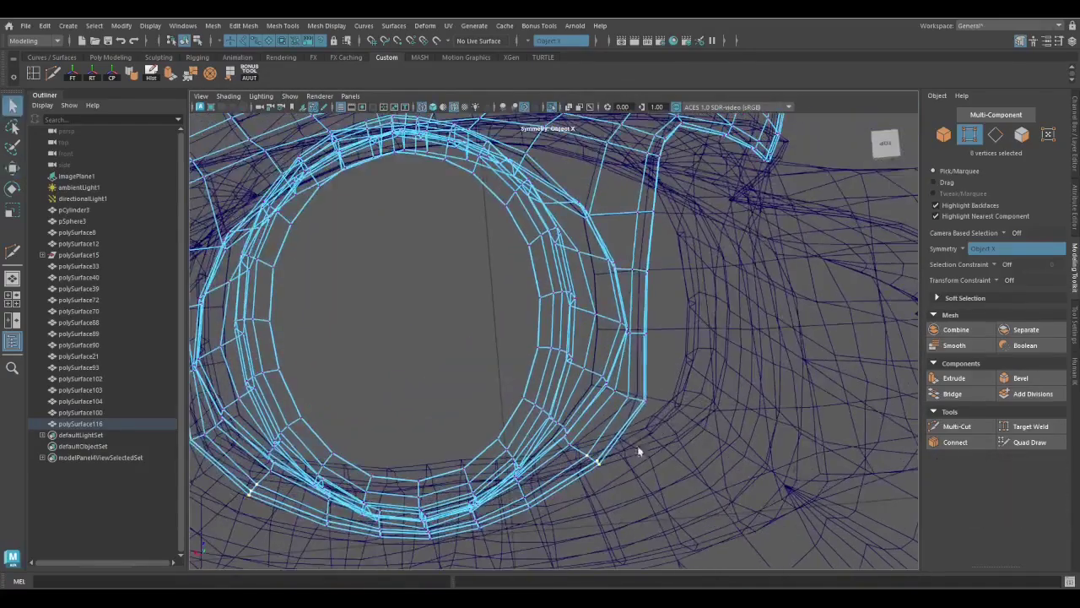
pyautogui.press('5')
pyautogui.moveTo(594, 406)
pyautogui.keyDown('alt'); pyautogui.mouseDown()
pyautogui.moveTo(424, 388)
pyautogui.moveTo(477, 339)
pyautogui.moveTo(490, 363)
pyautogui.moveTo(693, 471)
pyautogui.mouseUp(); pyautogui.keyUp('alt')
pyautogui.press('q')
# Select the collar's faces above the front seam and compare the overlay with the lit character and the reference
pyautogui.click(664, 499)
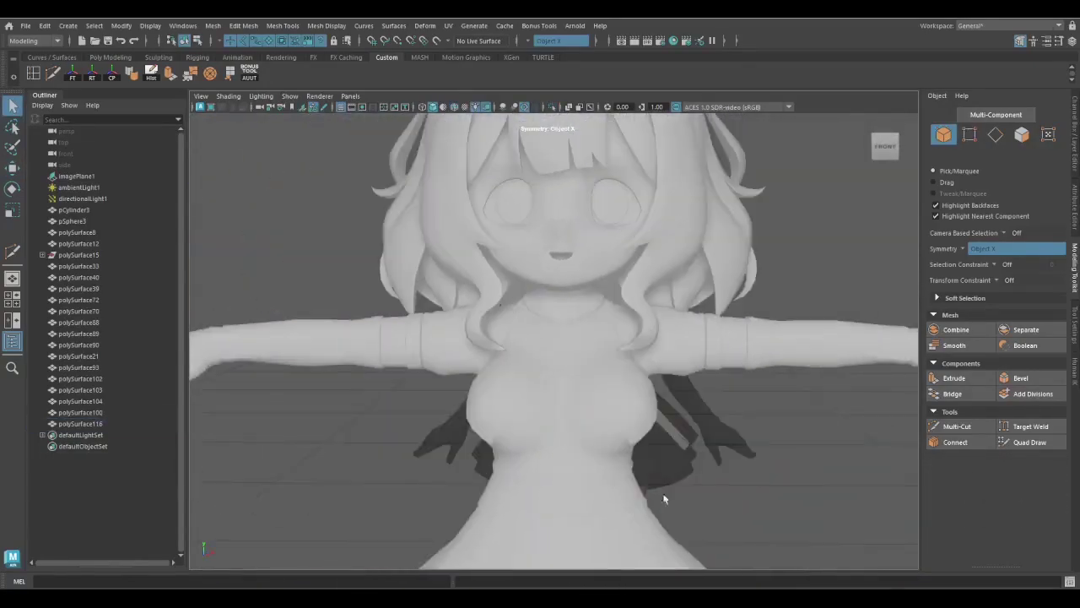
pyautogui.hotkey('ctrl', 'z')
pyautogui.press('f')
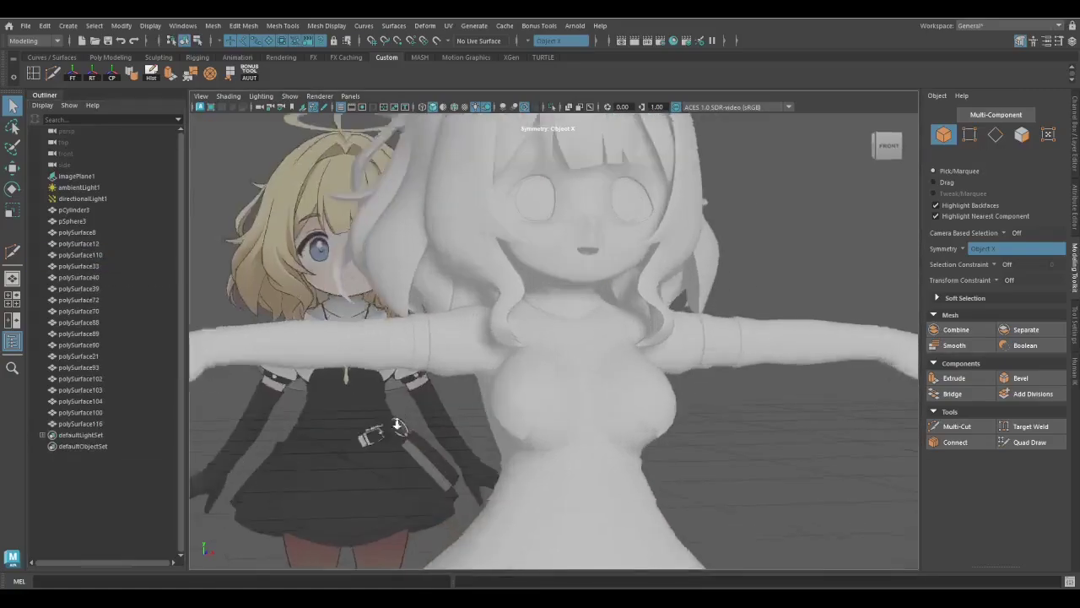
pyautogui.press('4')
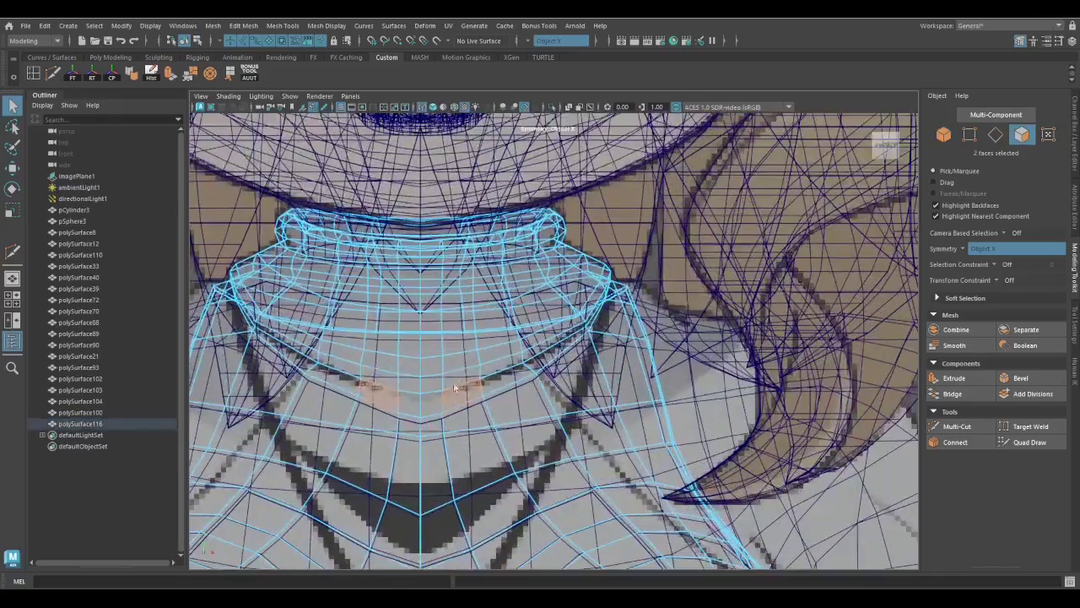
pyautogui.press('5')
pyautogui.scroll(5, 432, 339)
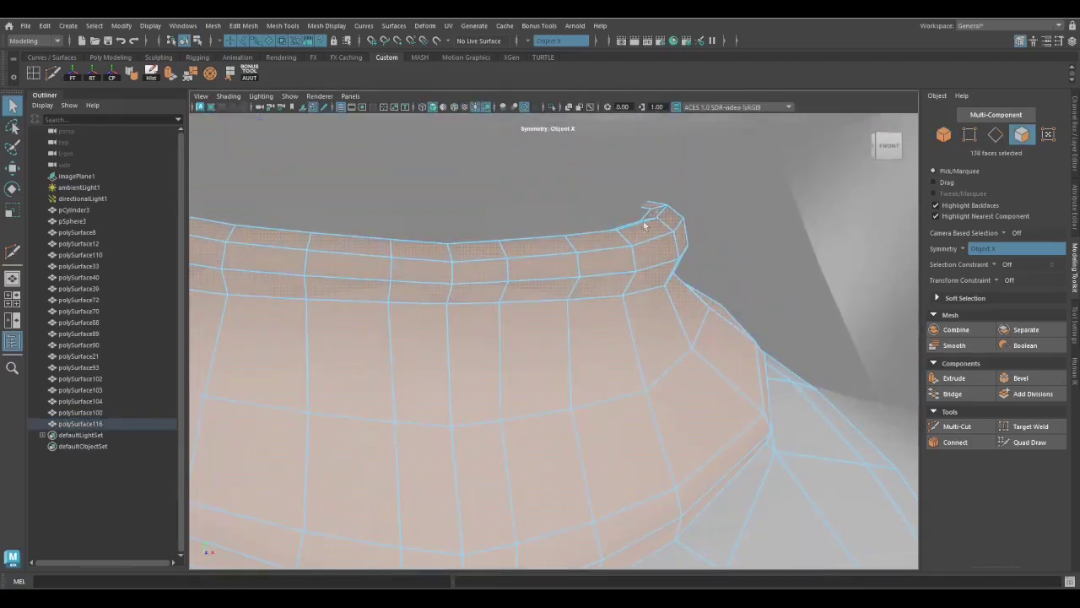
pyautogui.keyDown('alt'); pyautogui.moveTo(644, 225); pyautogui.dragTo(494, 265); pyautogui.keyUp('alt')
pyautogui.moveTo(494, 265); pyautogui.dragTo(508, 492, button='right')
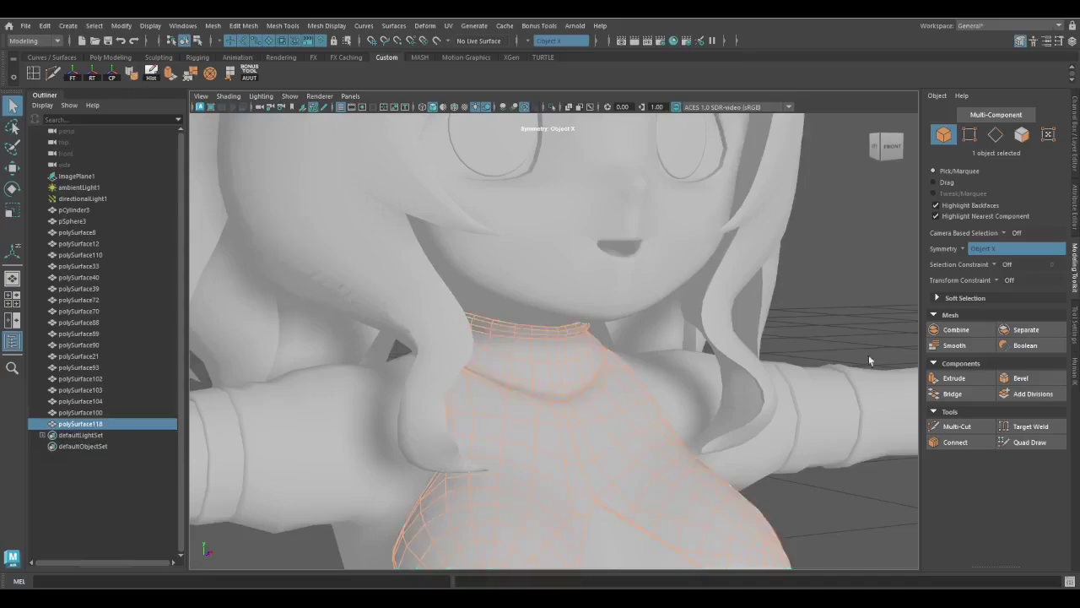
pyautogui.hotkey('ctrl', '1')
pyautogui.keyDown('alt'); pyautogui.moveTo(724, 381); pyautogui.dragTo(448, 372); pyautogui.keyUp('alt')
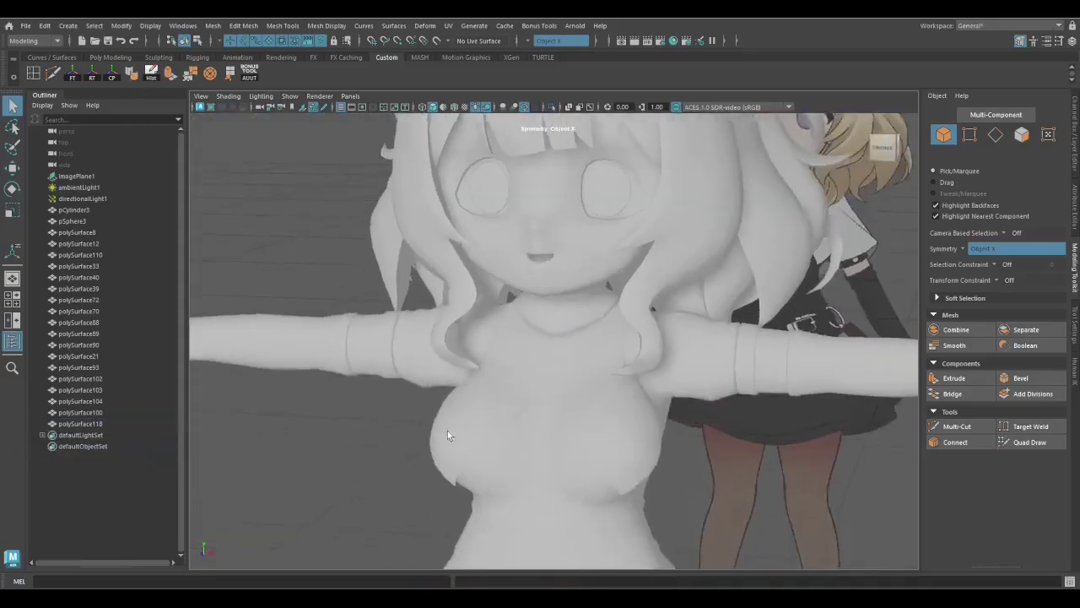
# Select the dress shell's neckline faces beneath the collar and isolate the shell together with the overlay
pyautogui.scroll(-5, 446, 428)
pyautogui.click(80, 401)
pyautogui.scroll(8, 456, 495)
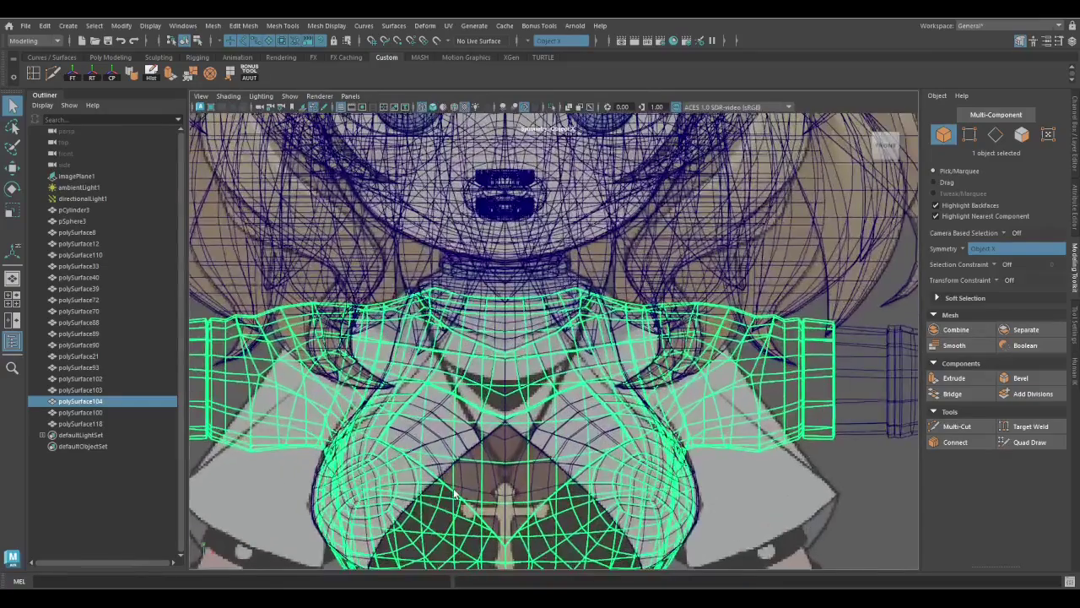
pyautogui.press('F11')
pyautogui.scroll(3, 501, 390)
pyautogui.click(502, 390)
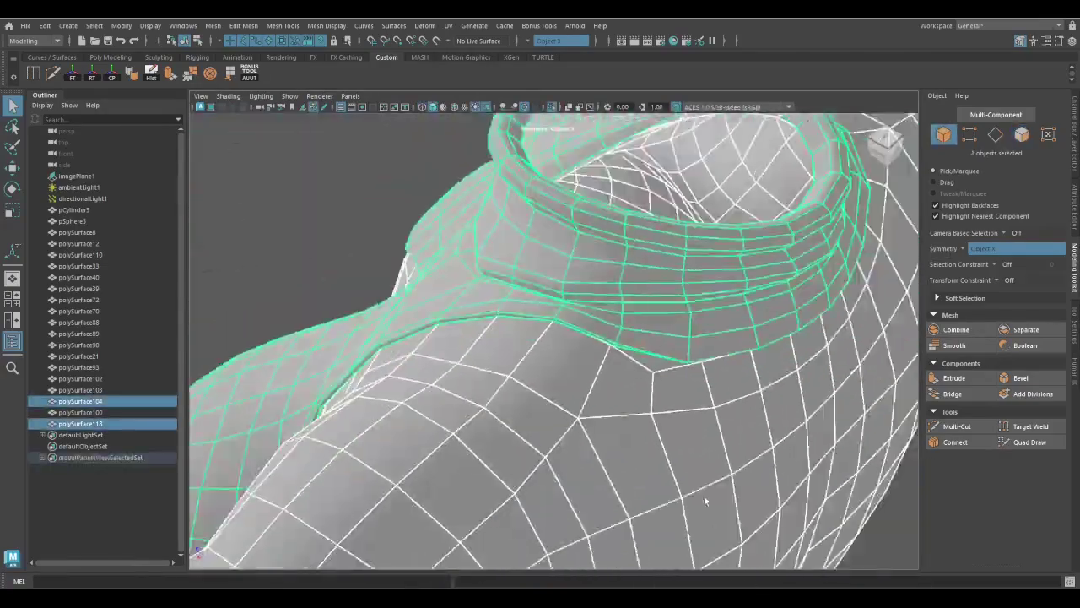
# Extrude the overlay's open border edges inward with a Local Translate Z of -0.029 to give it thickness
pyautogui.keyDown('alt'); pyautogui.moveTo(705, 501); pyautogui.dragTo(714, 339); pyautogui.keyUp('alt')
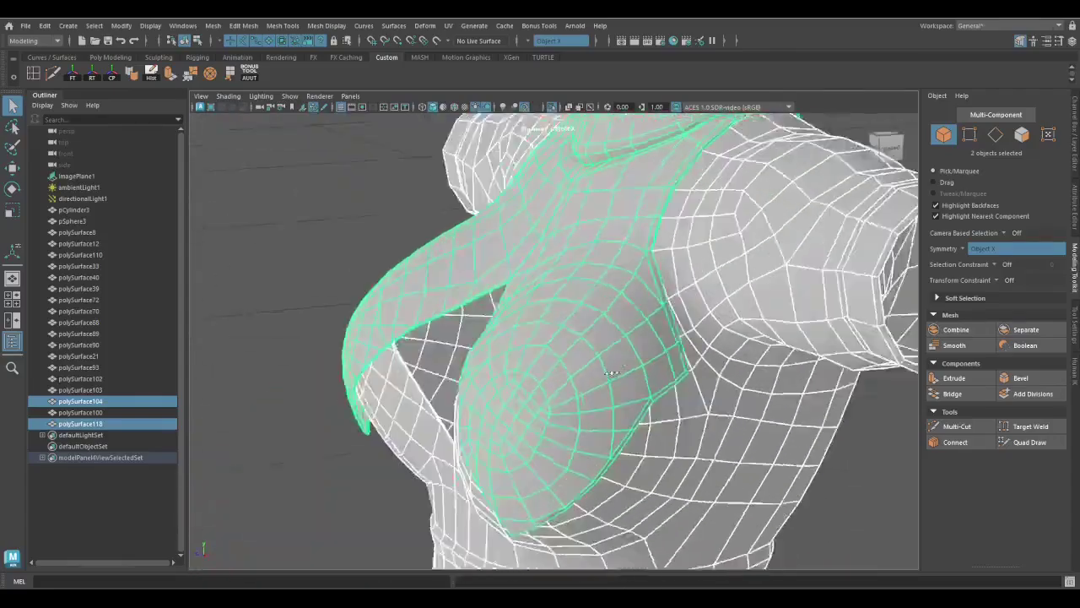
pyautogui.rightClick(622, 270)
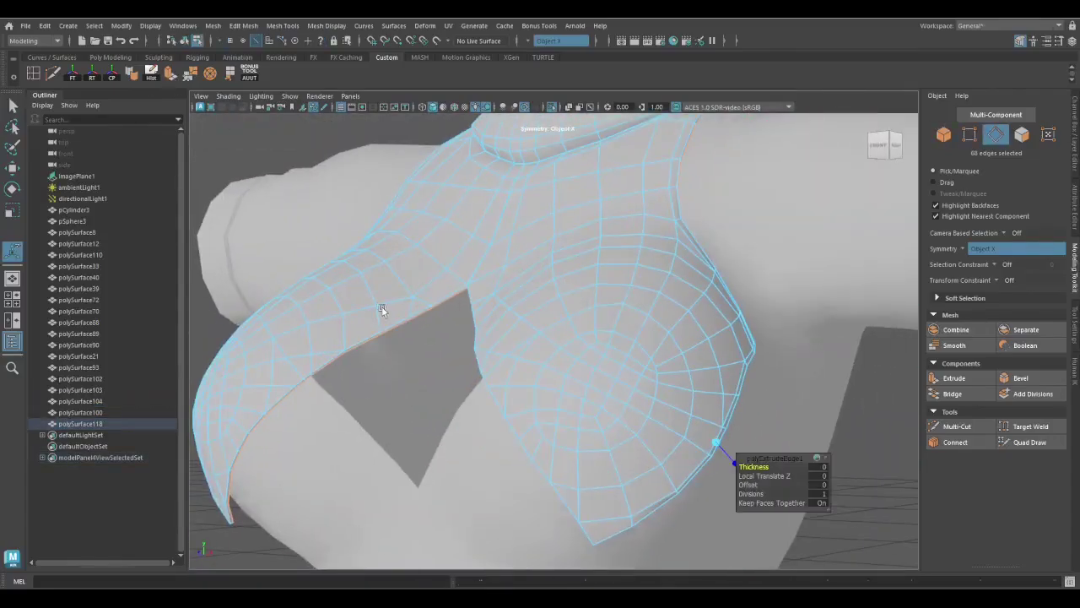
pyautogui.keyDown('alt'); pyautogui.moveTo(380, 309); pyautogui.dragTo(677, 437); pyautogui.keyUp('alt')
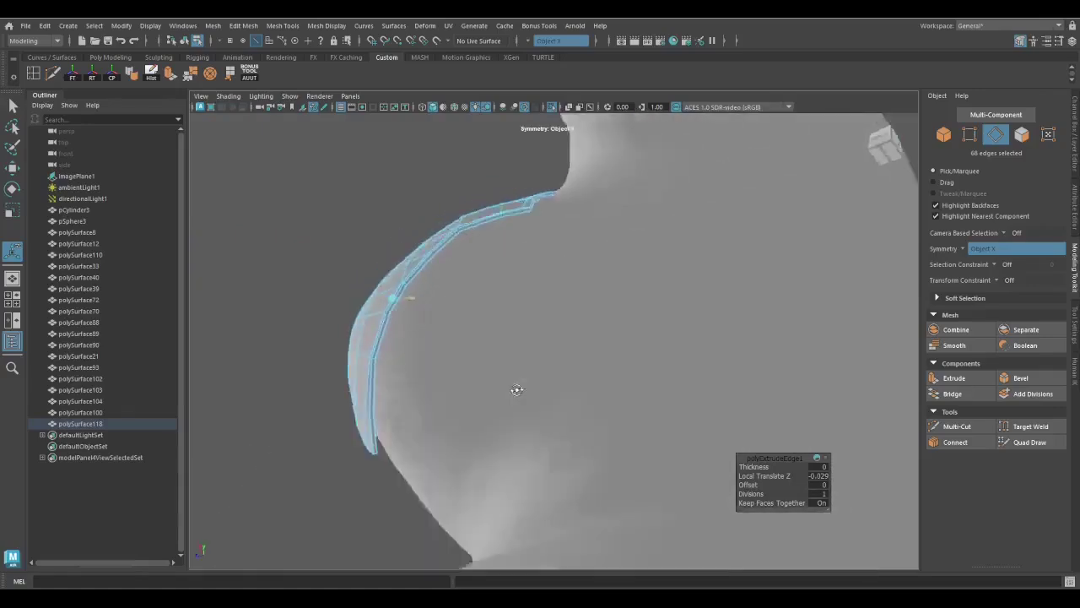
pyautogui.keyDown('alt'); pyautogui.moveTo(516, 390); pyautogui.dragTo(347, 438); pyautogui.keyUp('alt')
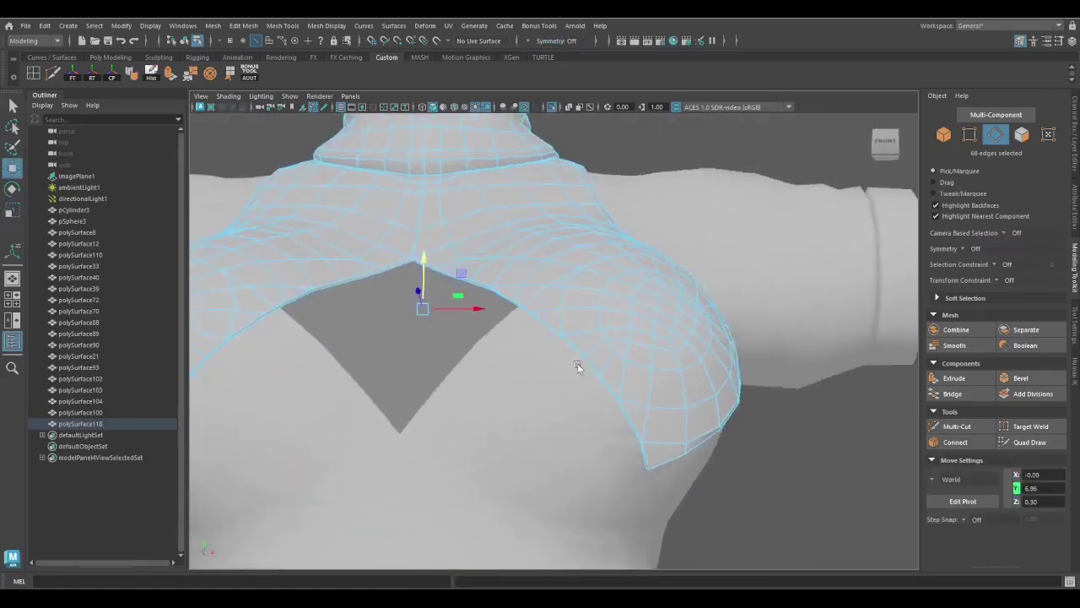
pyautogui.keyDown('alt'); pyautogui.moveTo(577, 363); pyautogui.dragTo(760, 405); pyautogui.keyUp('alt')
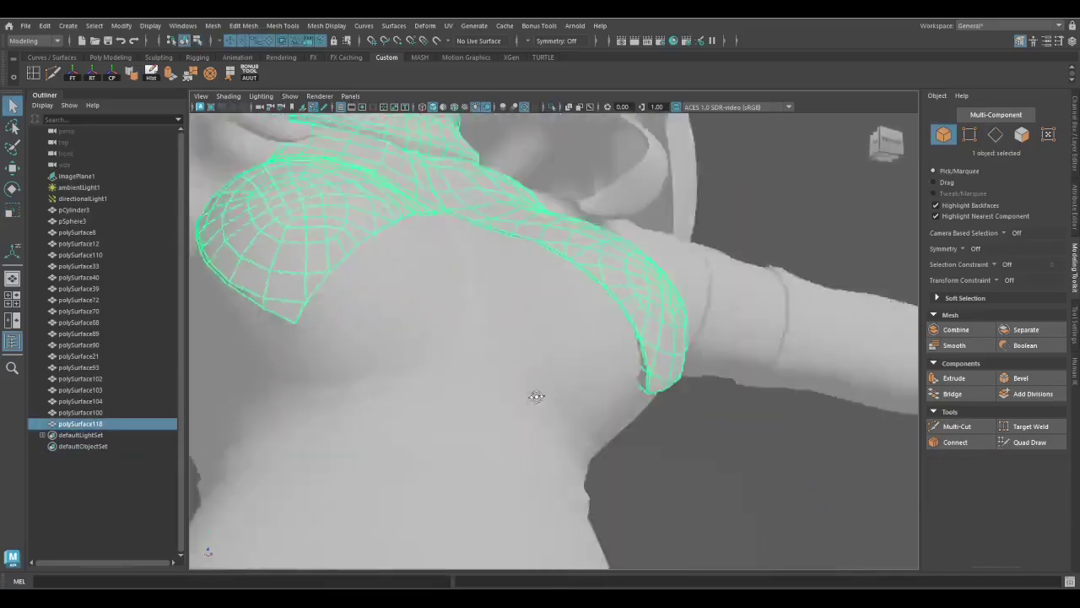
pyautogui.keyDown('alt'); pyautogui.moveTo(535, 393); pyautogui.dragTo(532, 411); pyautogui.keyUp('alt')
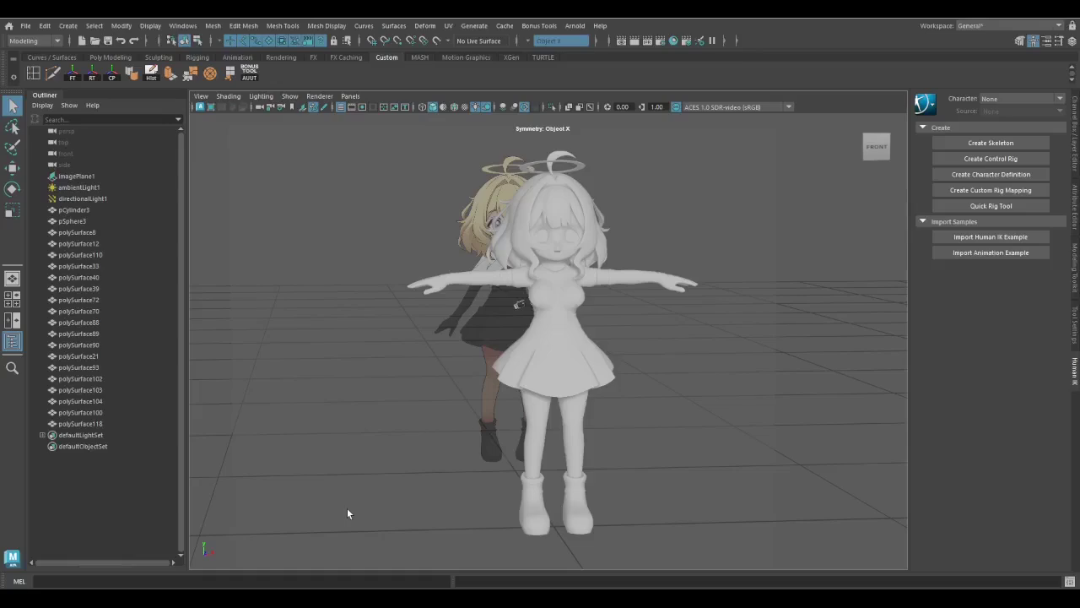
# Select the dress together with the arm and glove meshes and switch them to vertex editing
pyautogui.click(552, 363)
pyautogui.keyDown('alt'); pyautogui.moveTo(465, 441); pyautogui.dragTo(652, 274, button='right'); pyautogui.keyUp('alt')
pyautogui.keyDown('alt'); pyautogui.moveTo(652, 274); pyautogui.dragTo(637, 371); pyautogui.keyUp('alt')
pyautogui.click(637, 371)
pyautogui.scroll(-5, 692, 308)
pyautogui.click(705, 304)
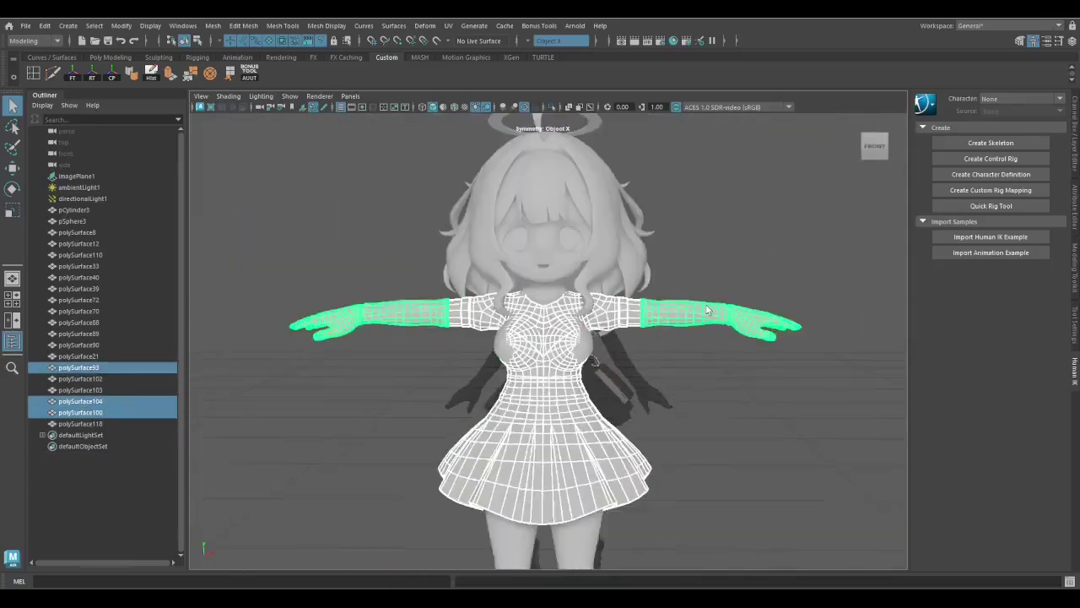
pyautogui.scroll(5, 706, 304)
pyautogui.rightClick(724, 278)
pyautogui.click(682, 283)
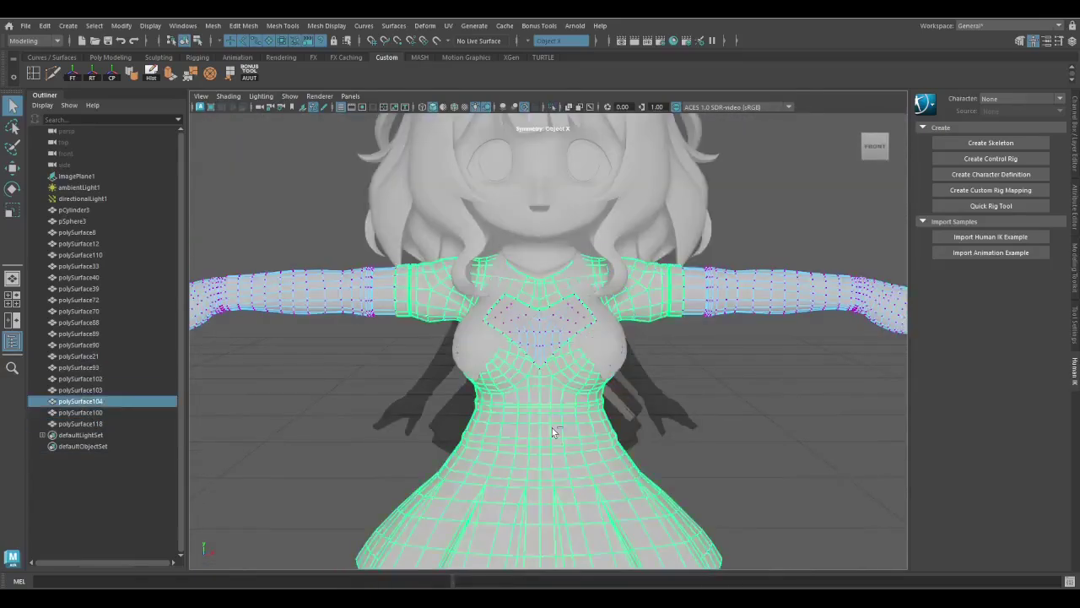
# Select the vertices of both arms and gloves on the isolated meshes, and restore the full character in wireframe over the reference
pyautogui.press('F8')
pyautogui.hotkey('ctrl', '1')
pyautogui.scroll(-3, 633, 323)
pyautogui.press('F8')
pyautogui.scroll(3, 414, 435)
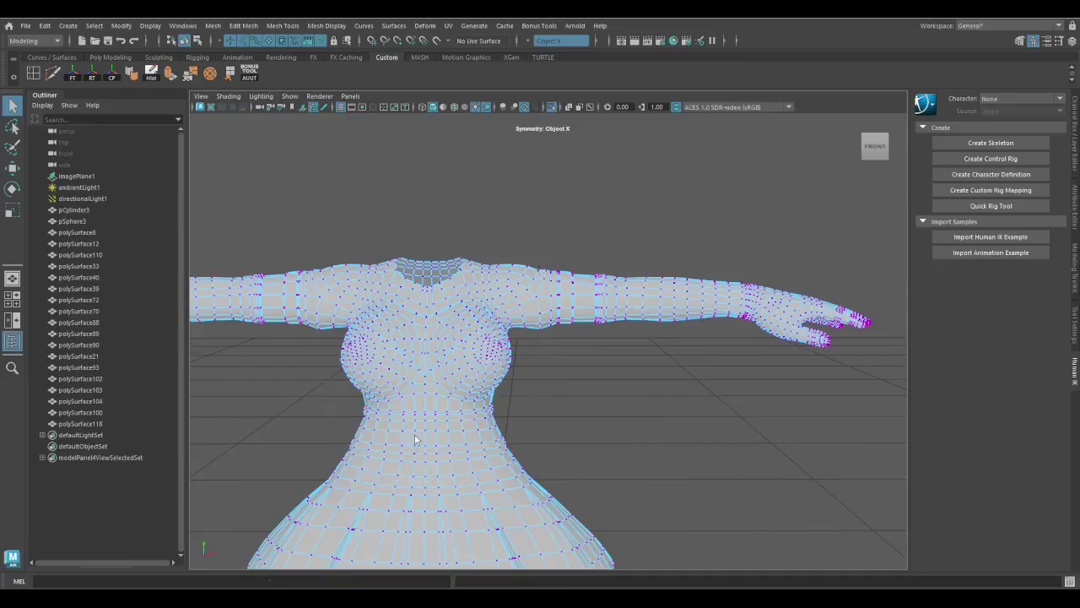
pyautogui.hotkey('ctrl', '1')
pyautogui.press('F8')
pyautogui.scroll(-3, 561, 354)
pyautogui.scroll(3, 560, 353)
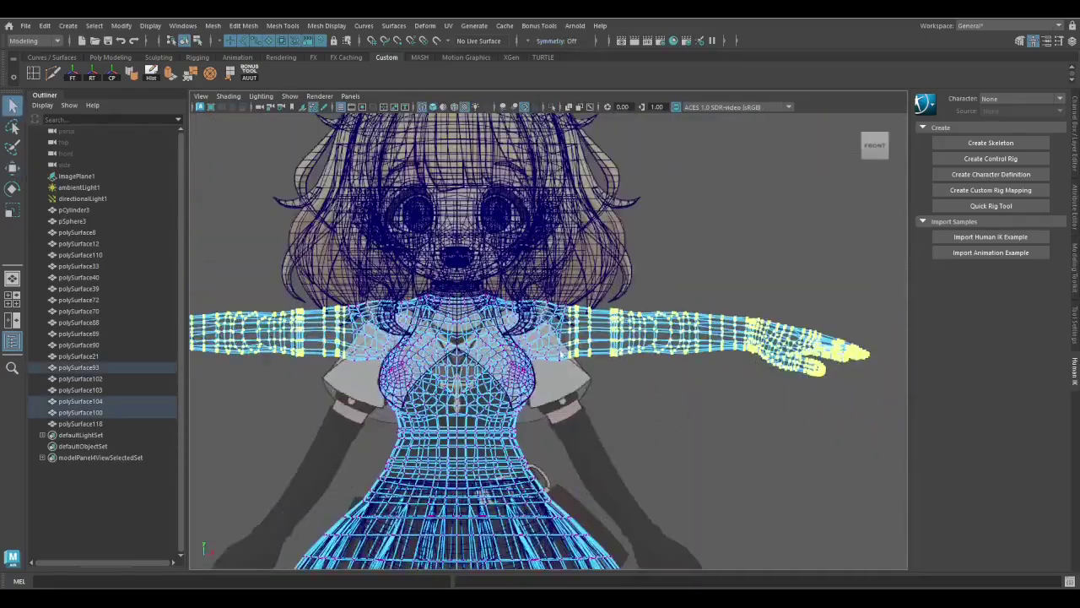
# Turn on Object X symmetry and extend the arm selection to the sleeve vertices near the shoulders
pyautogui.keyDown('alt'); pyautogui.moveTo(490, 410); pyautogui.dragTo(735, 384, button='middle'); pyautogui.keyUp('alt')
pyautogui.rightClick(701, 443)
pyautogui.click(624, 412)
pyautogui.scroll(5, 601, 349)
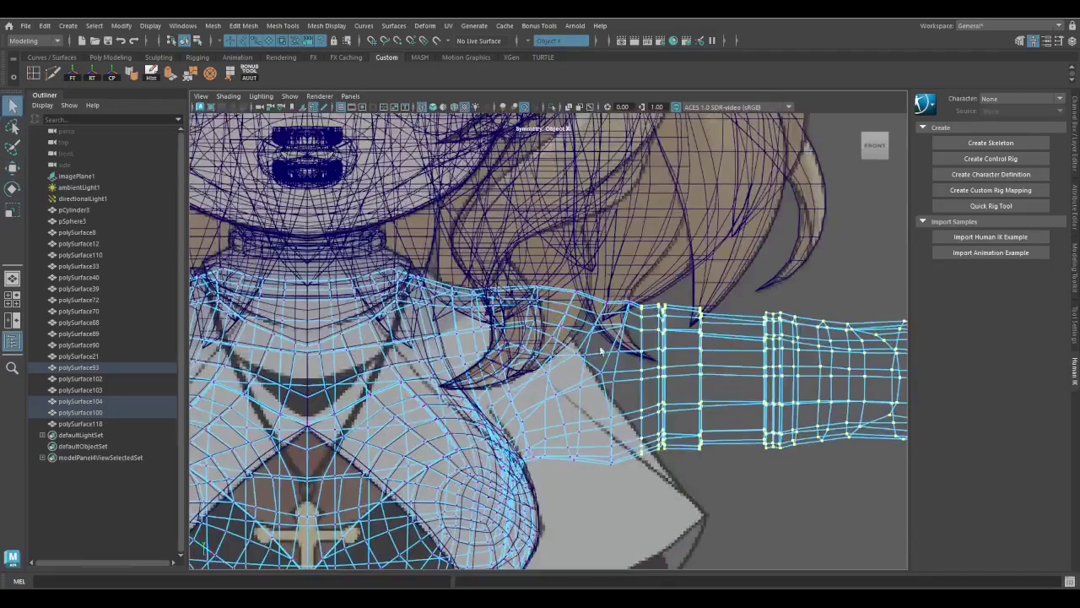
pyautogui.press('w')
pyautogui.scroll(-5, 554, 389)
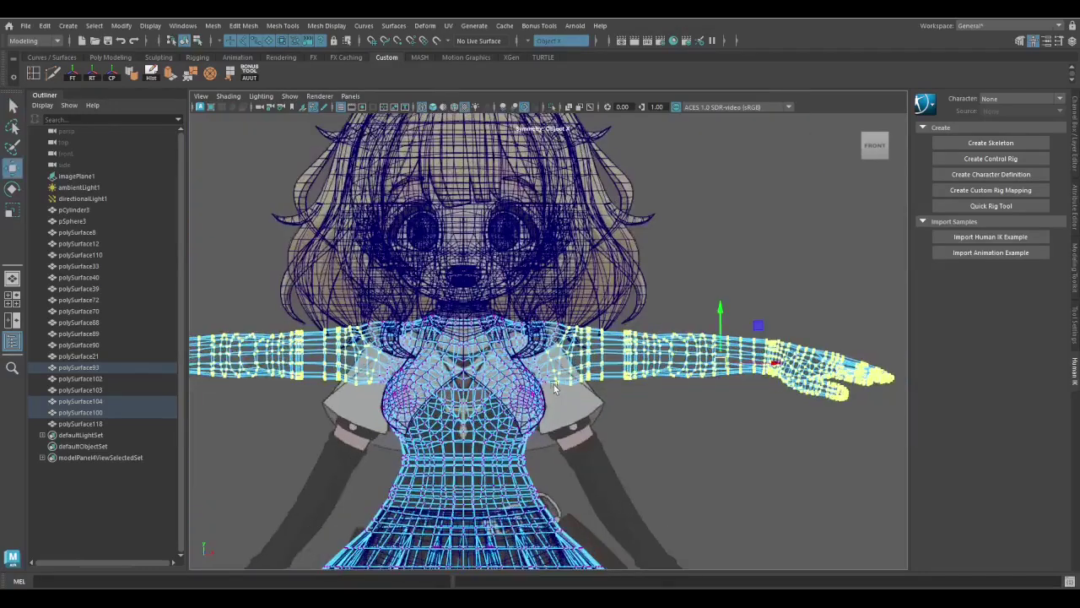
# Try lowering both arms to the reference pose by moving and rotating the selected arm and sleeve vertices
pyautogui.moveTo(588, 379); pyautogui.dragTo(591, 439)
pyautogui.hotkey('ctrl', 'z')
pyautogui.scroll(3, 532, 386)
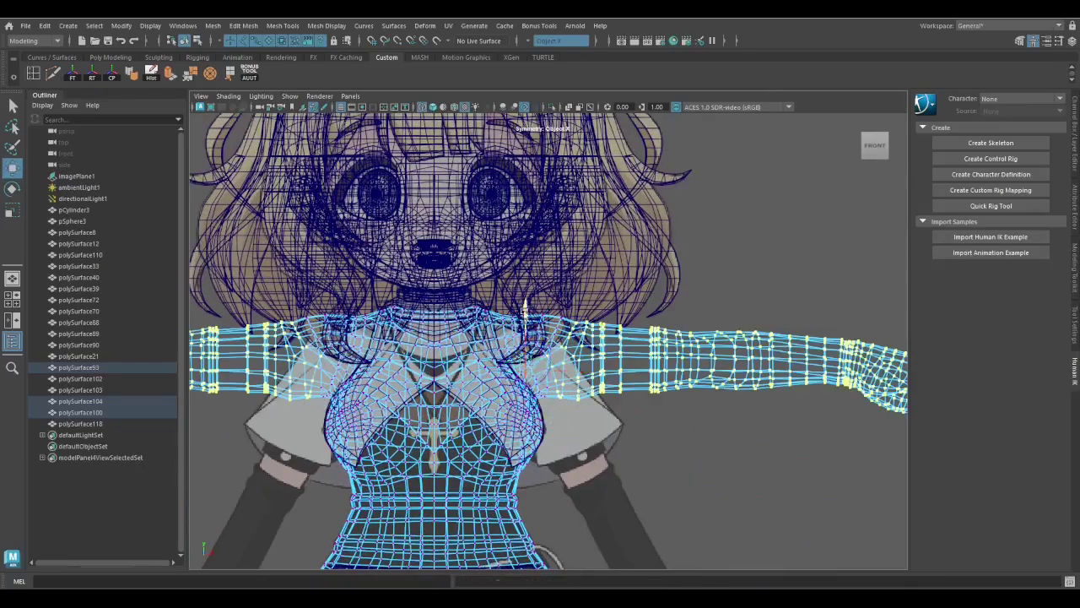
pyautogui.press('e')
pyautogui.moveTo(580, 357)
pyautogui.mouseDown()
pyautogui.moveTo(582, 376)
pyautogui.moveTo(563, 368)
pyautogui.moveTo(557, 378)
pyautogui.moveTo(569, 368)
pyautogui.mouseUp()
pyautogui.scroll(-3, 574, 371)
pyautogui.scroll(-2, 556, 377)
pyautogui.scroll(3, 569, 368)
pyautogui.scroll(-5, 568, 370)
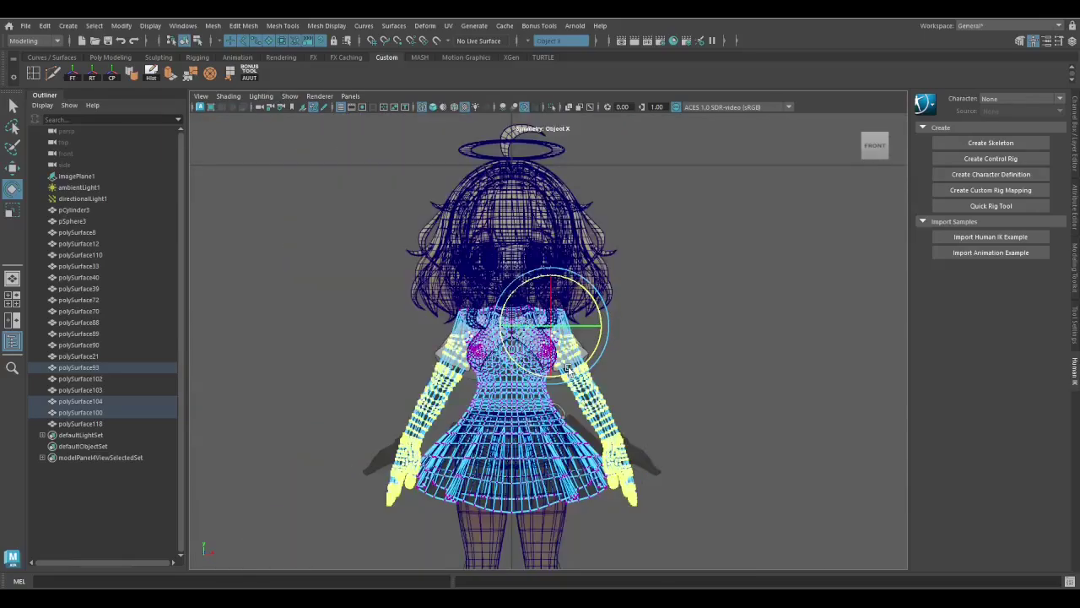
pyautogui.scroll(5, 563, 401)
pyautogui.hotkey('ctrl', 'z')
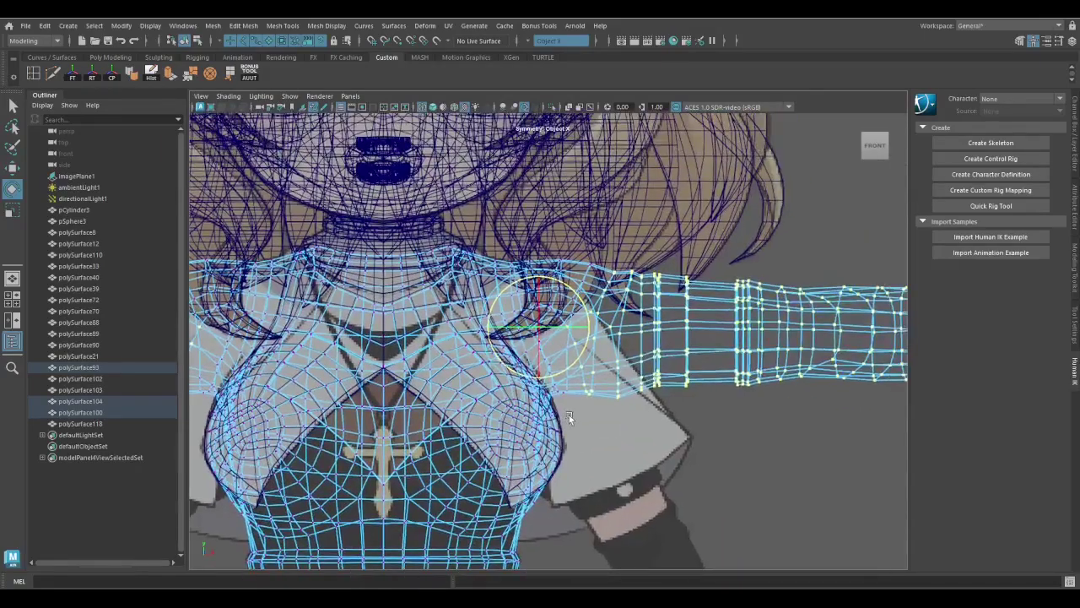
# Try rotating both arms down with a soft selection falloff blending into the shoulders
pyautogui.scroll(-4, 579, 384)
pyautogui.scroll(3, 579, 384)
pyautogui.moveTo(578, 379); pyautogui.dragTo(575, 376)
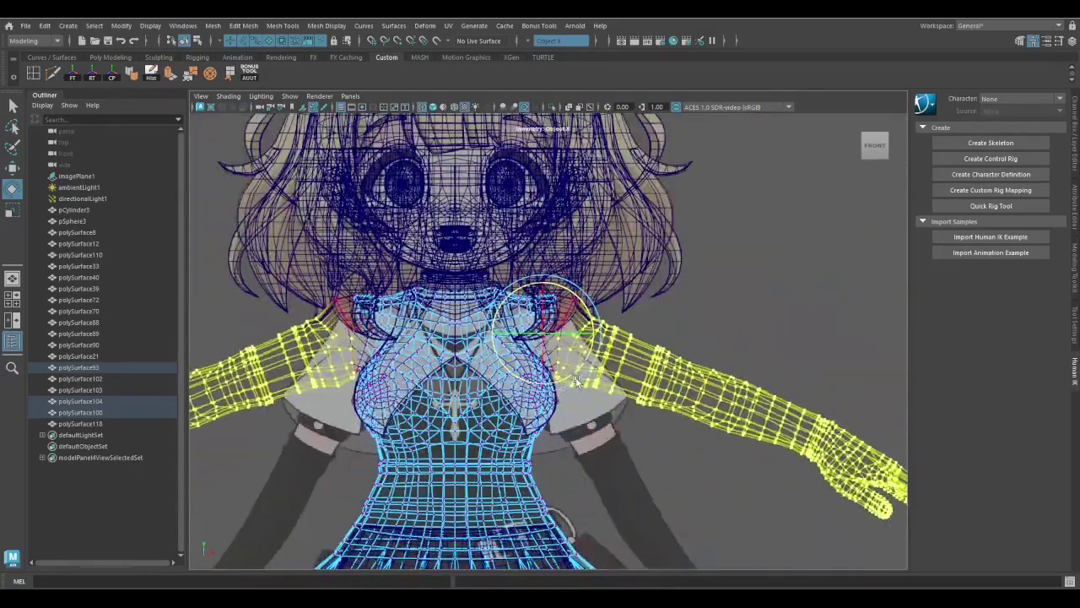
pyautogui.hotkey('ctrl', 'z')
pyautogui.press('q')
pyautogui.scroll(2, 573, 371)
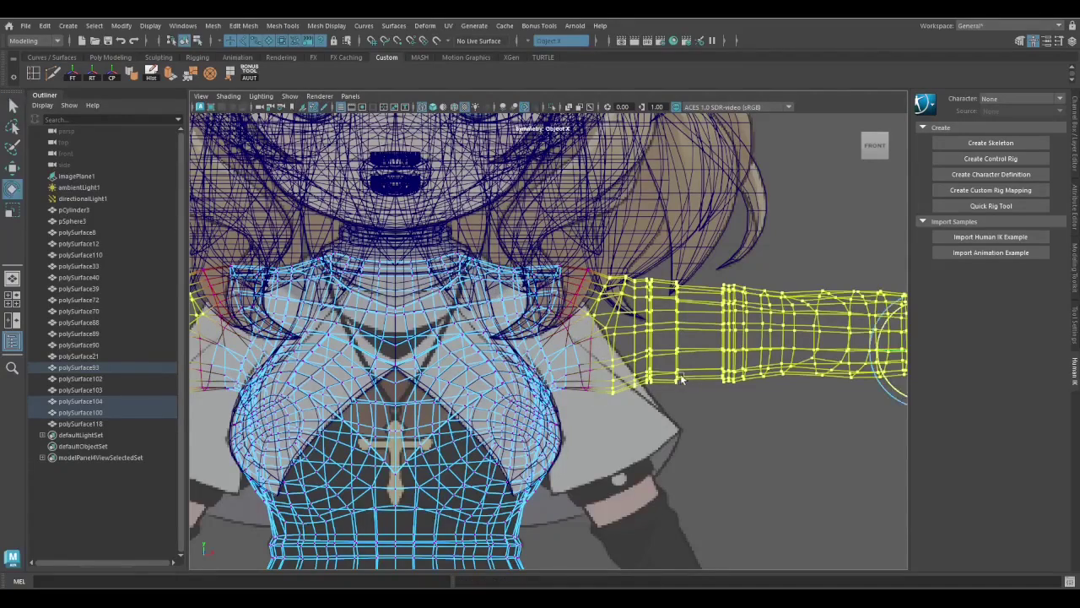
pyautogui.scroll(-4, 738, 354)
pyautogui.press('w')
pyautogui.press('e')
pyautogui.moveTo(557, 346); pyautogui.dragTo(560, 348)
pyautogui.hotkey('ctrl', 'z')
pyautogui.press('q')
pyautogui.scroll(4, 604, 379)
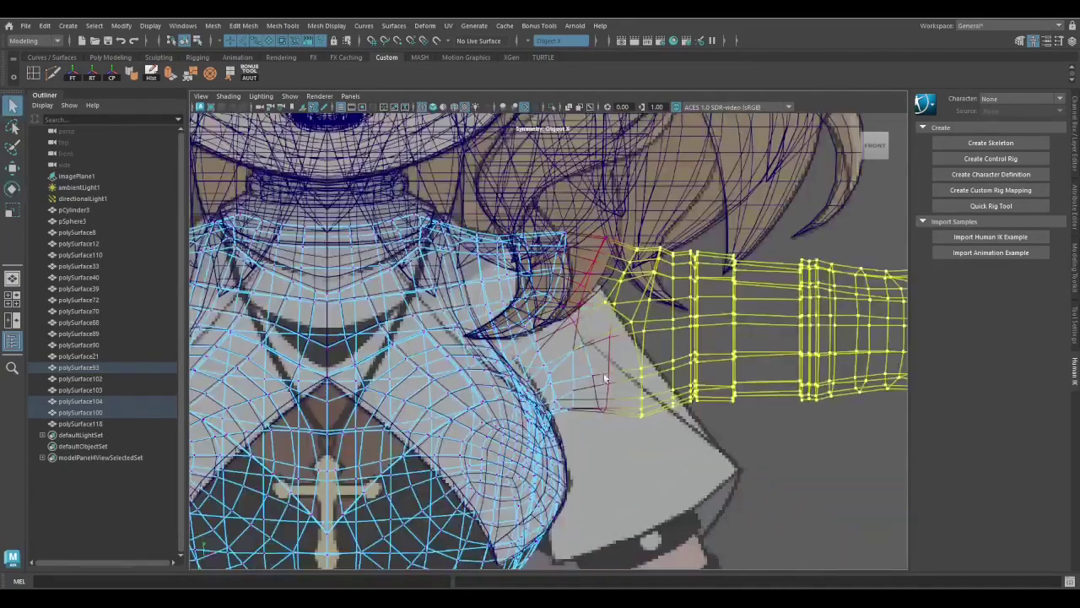
# Rotate both arms down from the shoulders with a tighter soft selection falloff so they hang close to the reference pose
pyautogui.scroll(-4, 583, 335)
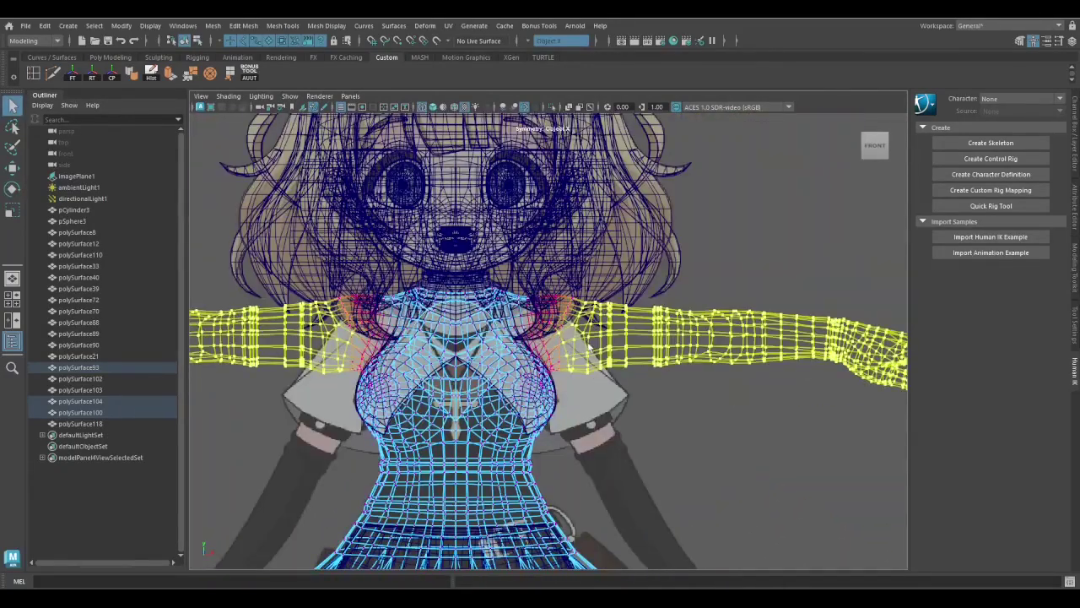
pyautogui.scroll(4, 561, 360)
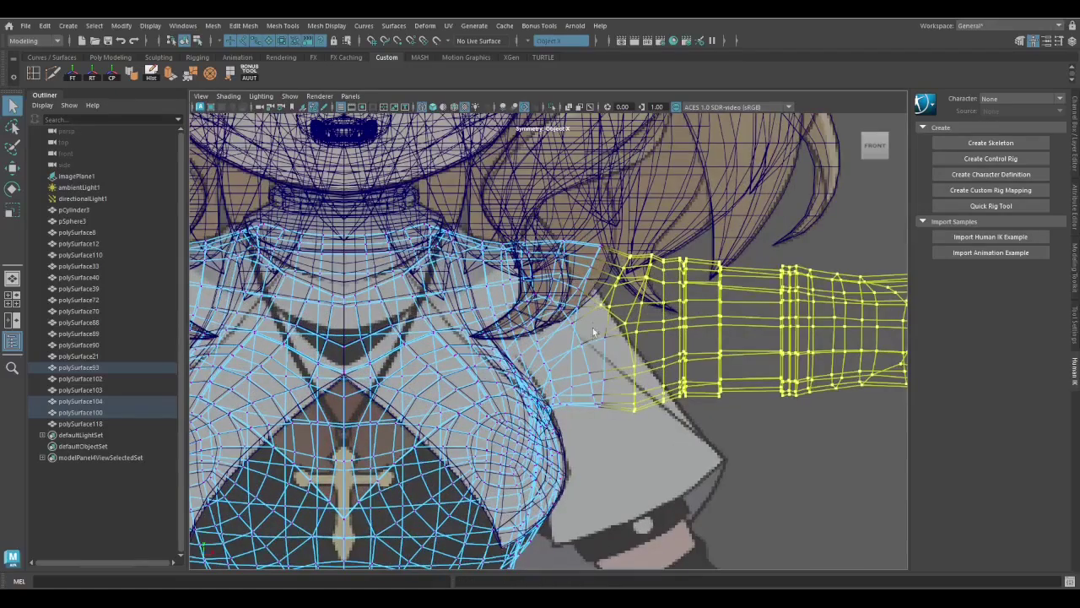
pyautogui.scroll(-4, 643, 359)
pyautogui.press('w')
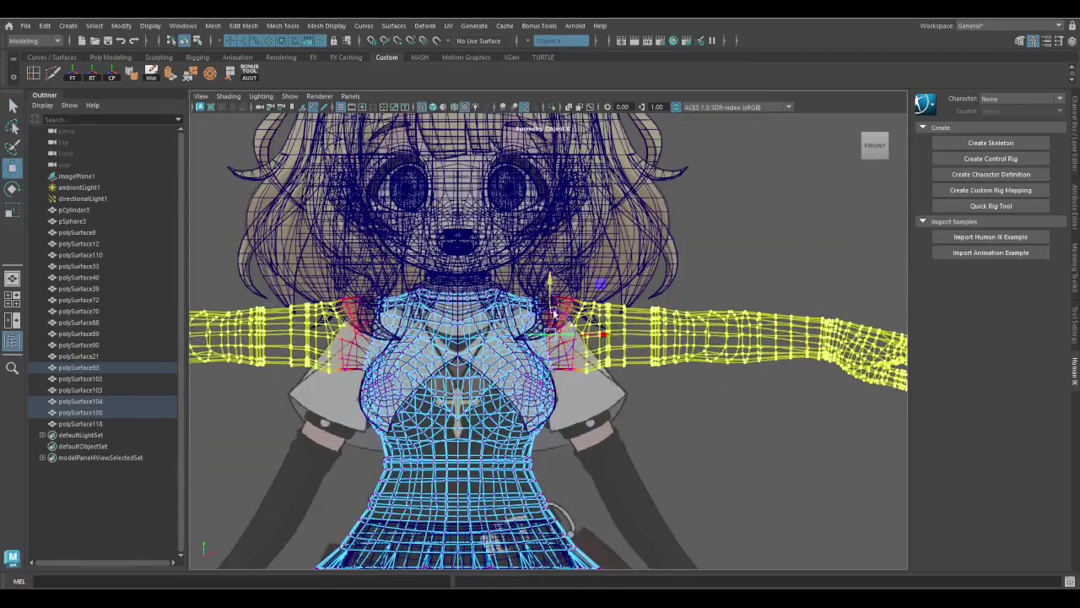
pyautogui.press('e')
pyautogui.moveTo(553, 314); pyautogui.dragTo(564, 380)
pyautogui.scroll(-4, 565, 381)
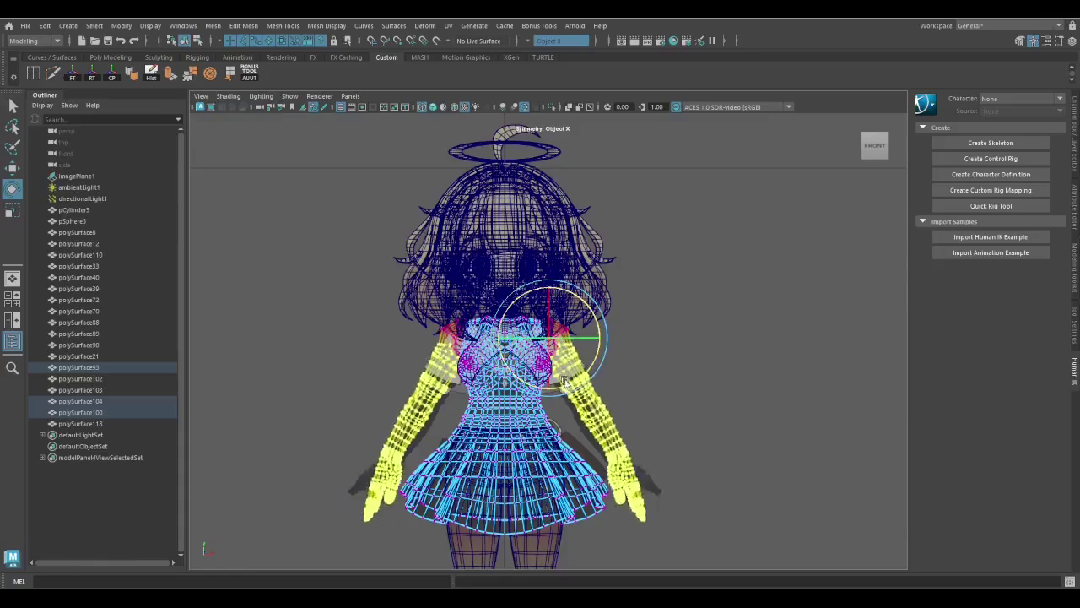
# Reposition the dress's upper shoulder vertices symmetrically so the shoulder line slopes smoothly into the lowered sleeves
pyautogui.press('q')
pyautogui.scroll(5, 565, 382)
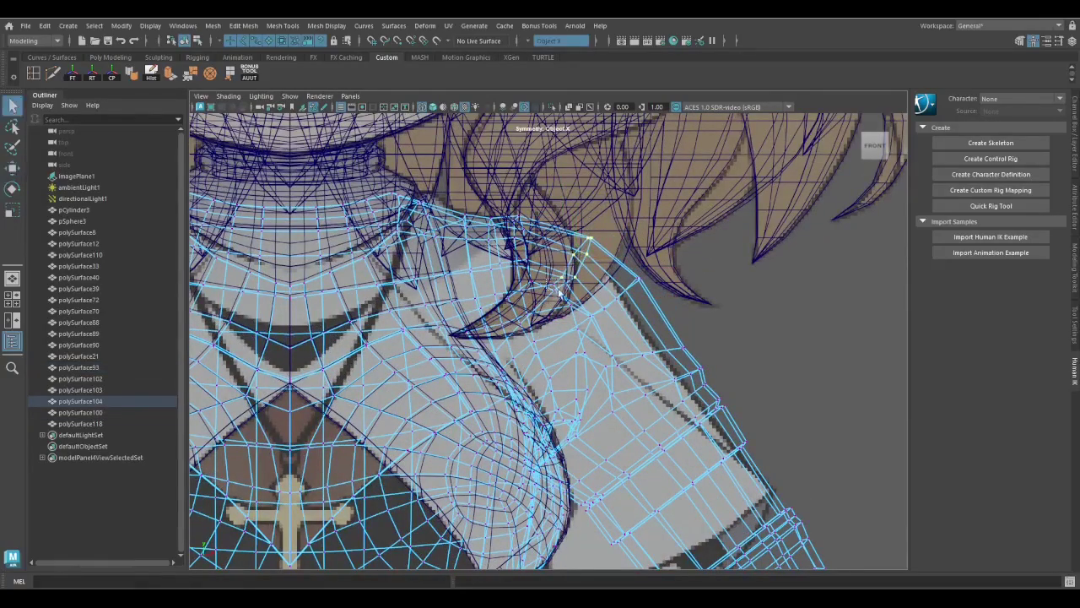
pyautogui.scroll(2, 571, 295)
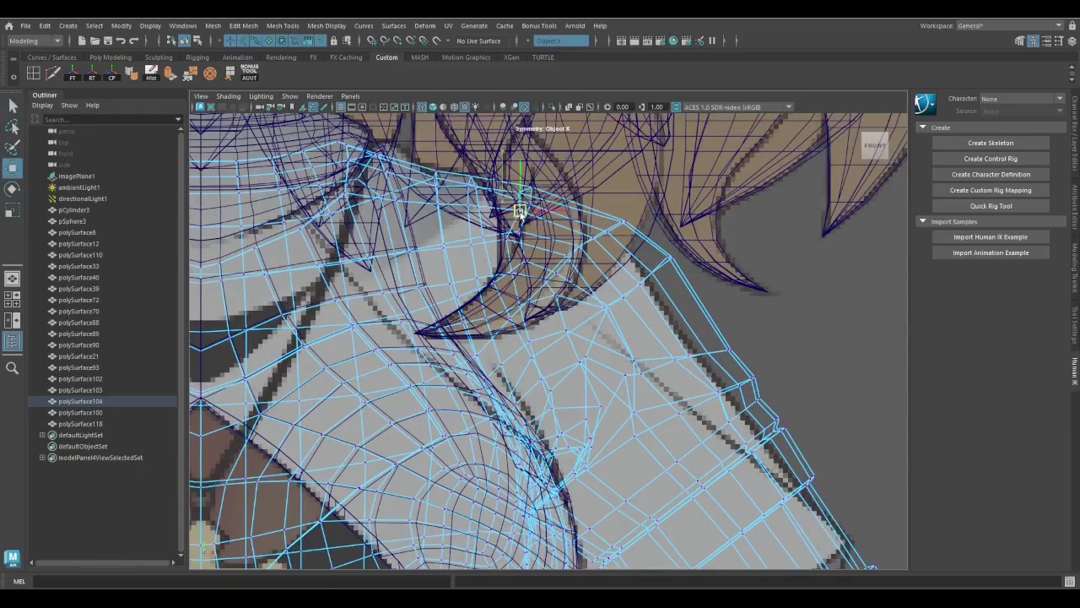
pyautogui.scroll(-10, 521, 218)
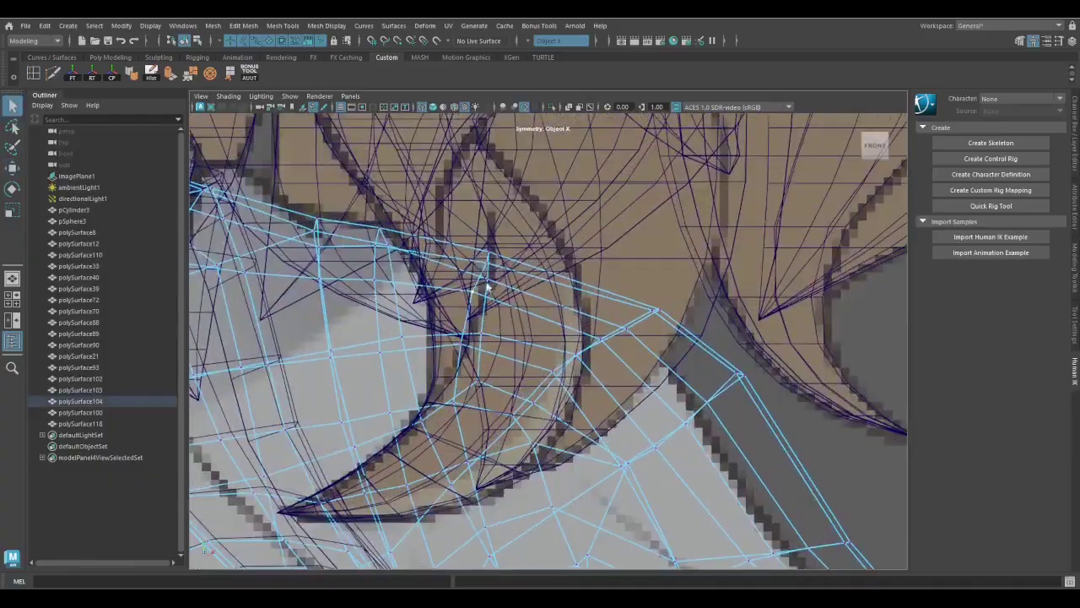
pyautogui.scroll(10, 595, 324)
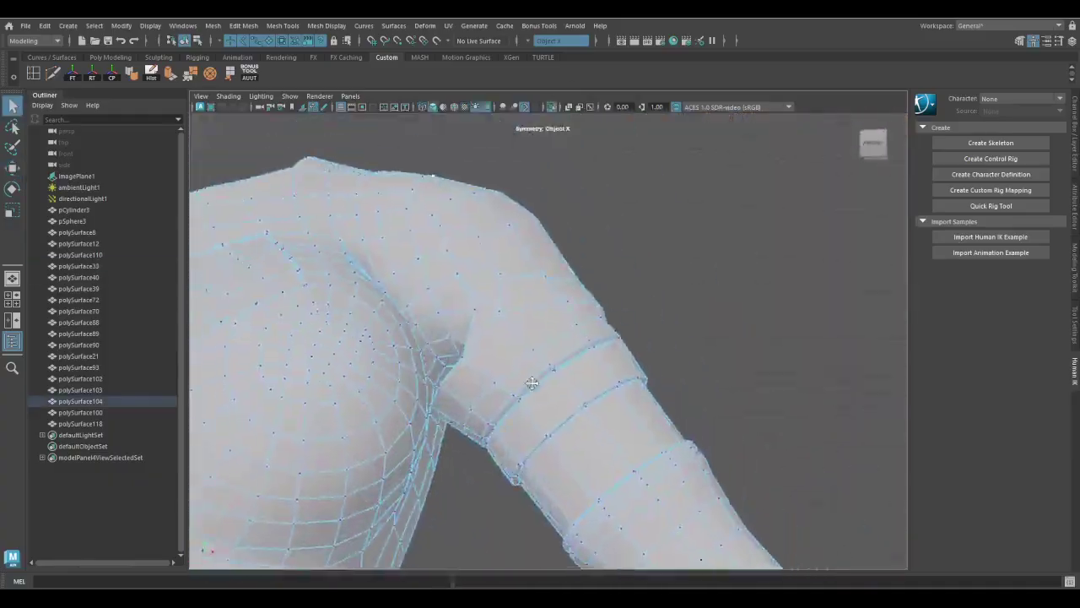
# Even out the dress's front armpit vertices where the lowered sleeve folds against the chest
pyautogui.press('4')
pyautogui.press('5')
pyautogui.press('w')
pyautogui.press('4')
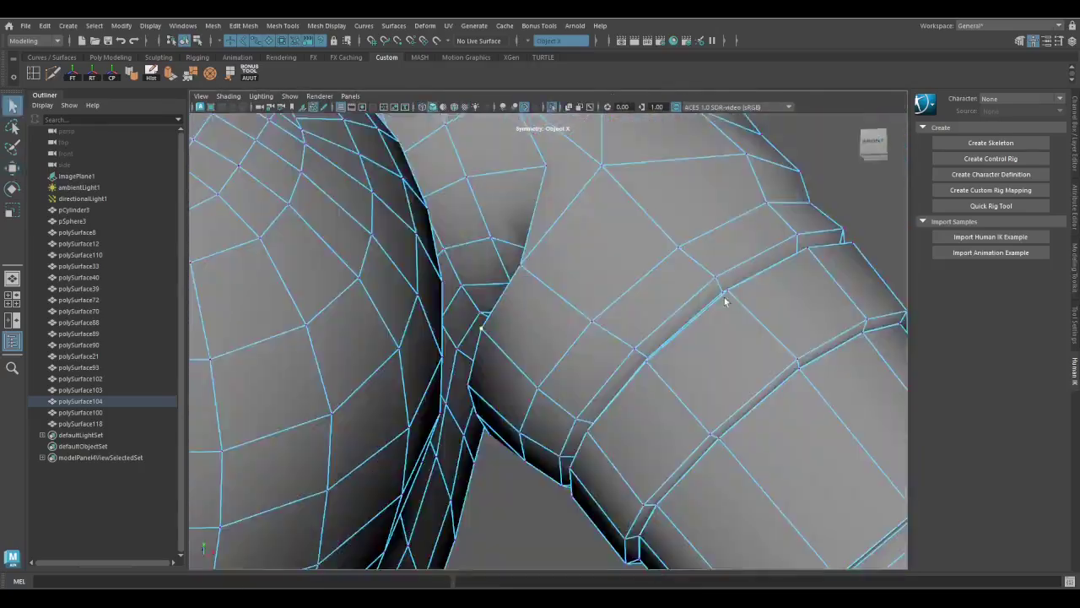
pyautogui.keyDown('alt'); pyautogui.moveTo(723, 301); pyautogui.dragTo(483, 362); pyautogui.keyUp('alt')
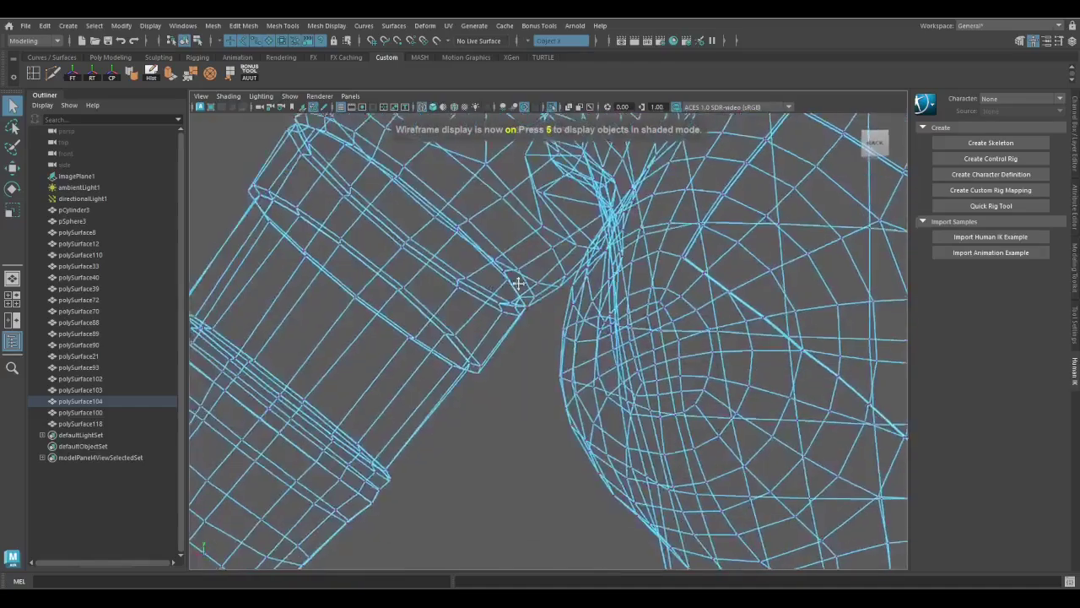
pyautogui.hotkey('ctrl', 'z')
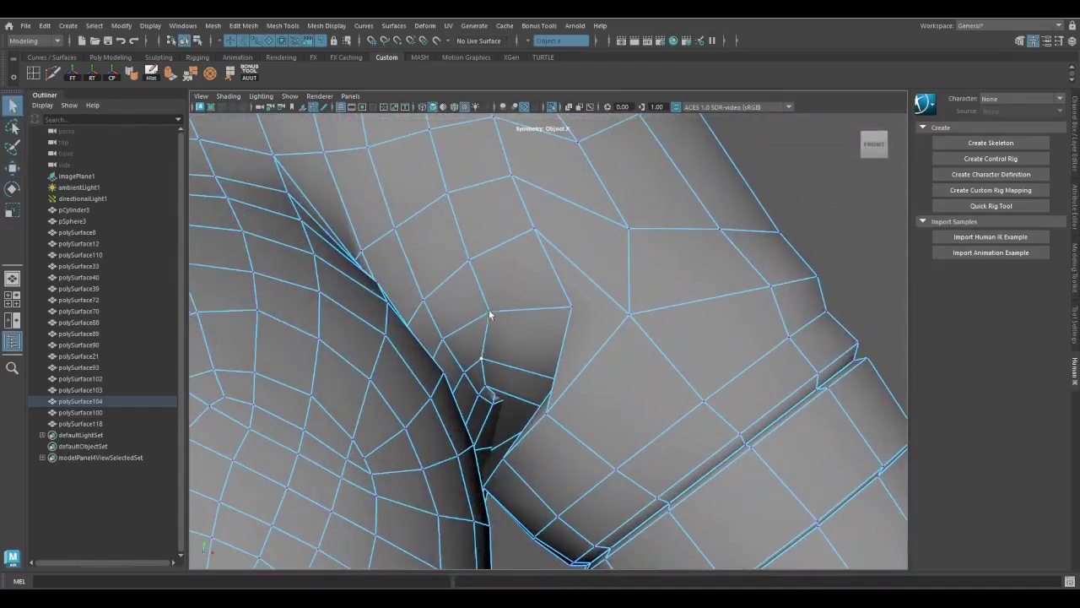
pyautogui.keyDown('alt'); pyautogui.moveTo(469, 264); pyautogui.dragTo(598, 338); pyautogui.keyUp('alt')
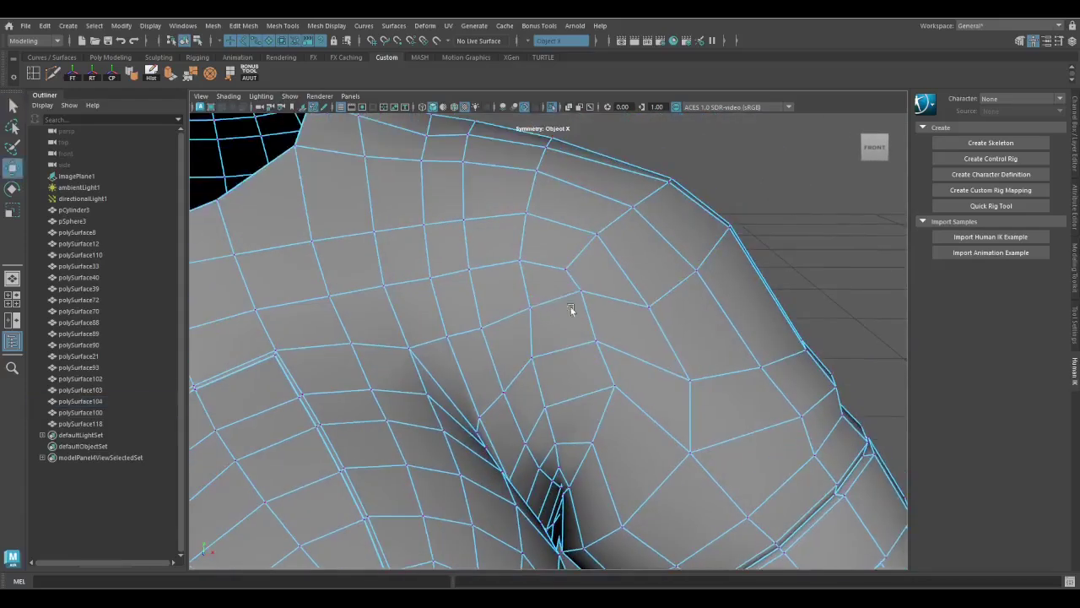
pyautogui.keyDown('alt'); pyautogui.moveTo(572, 309); pyautogui.dragTo(584, 379); pyautogui.keyUp('alt')
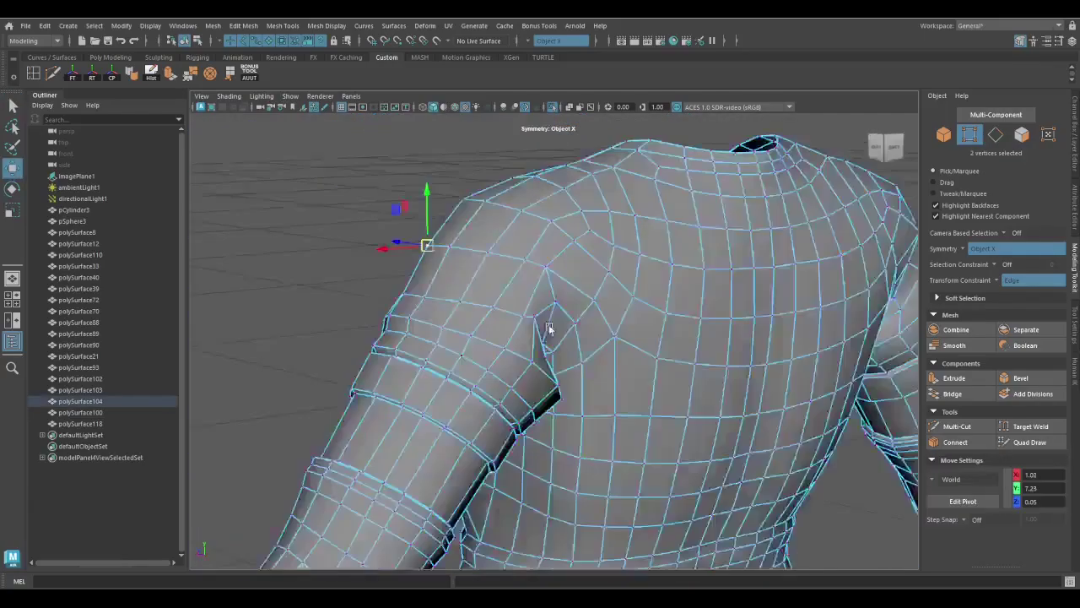
# Adjust the vertices in the dress's back armpit crease symmetrically and undo the last small sideways move
pyautogui.scroll(3, 485, 301)
pyautogui.press('q')
pyautogui.scroll(3, 522, 344)
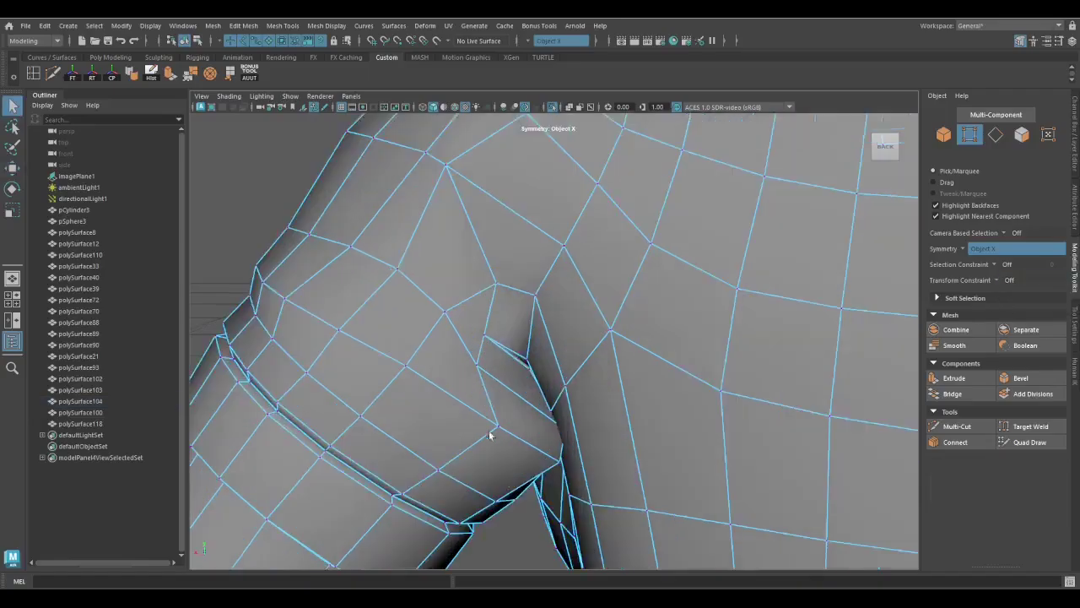
pyautogui.press('w')
pyautogui.press('4')
pyautogui.keyDown('alt'); pyautogui.moveTo(516, 315); pyautogui.dragTo(484, 410); pyautogui.keyUp('alt')
pyautogui.press('5')
pyautogui.hotkey('ctrl', 'z')
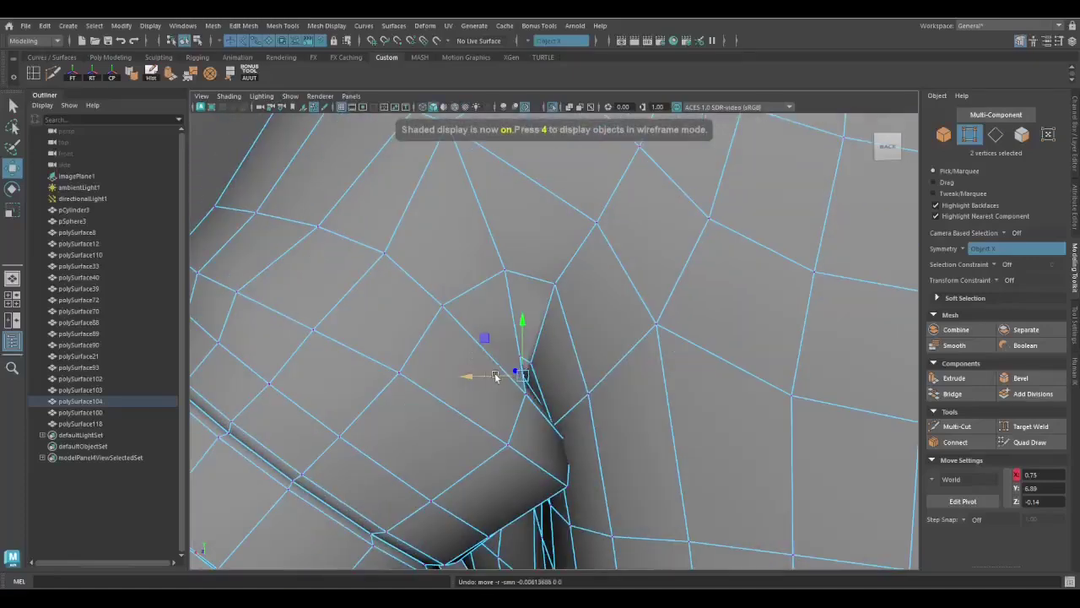
pyautogui.scroll(-5, 505, 286)
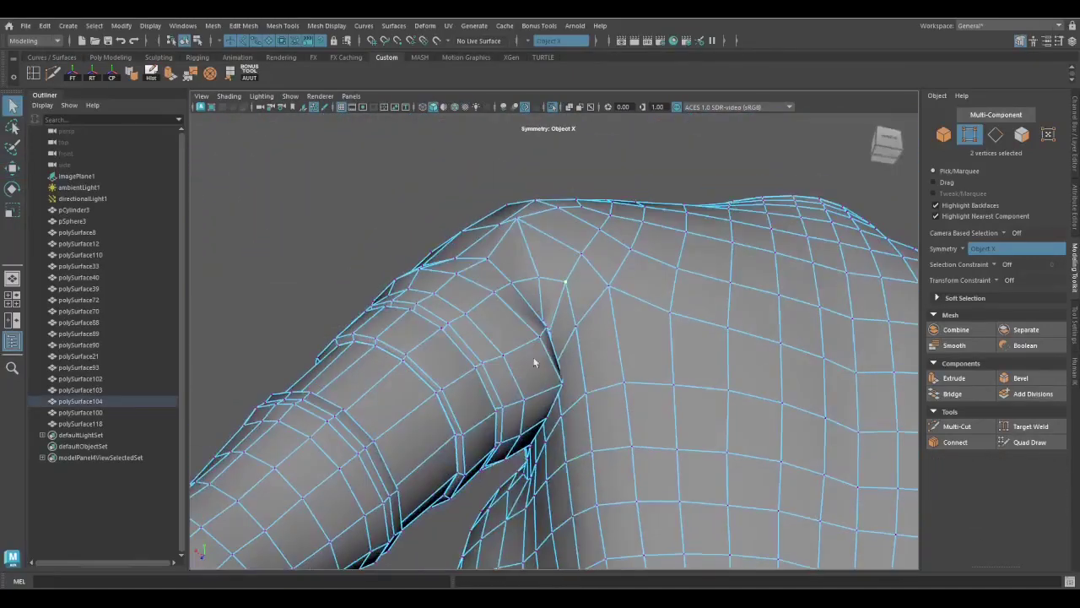
# Shift the mirrored underarm edges in the back armpit crease sideways with the Edge transform constraint
pyautogui.press('F10')
pyautogui.click(500, 420)
pyautogui.scroll(-3, 500, 426)
pyautogui.keyDown('alt'); pyautogui.moveTo(499, 433); pyautogui.dragTo(671, 293); pyautogui.keyUp('alt')
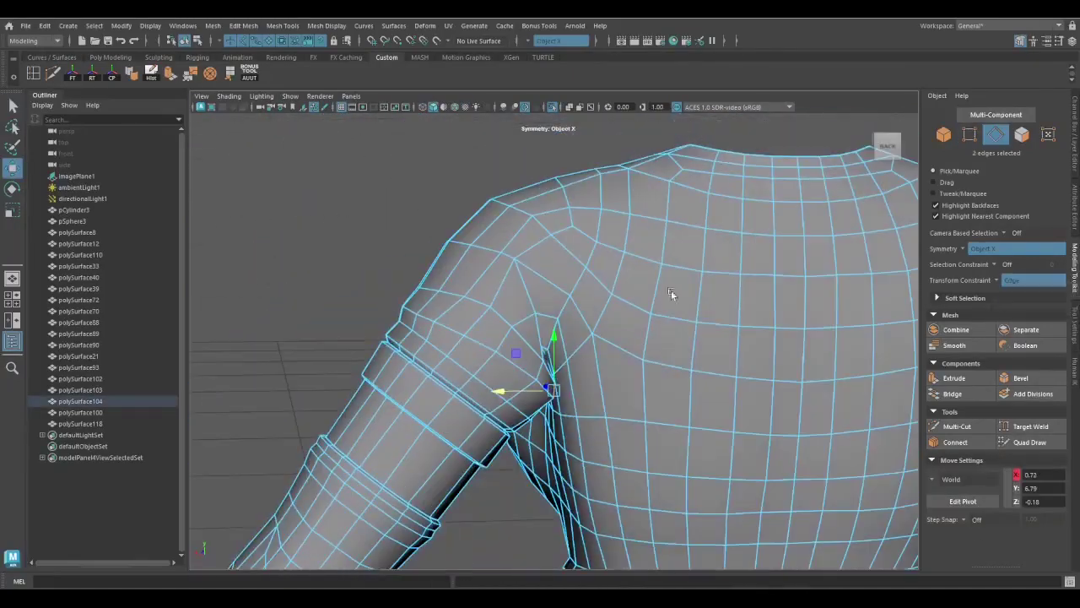
# Slide the vertices on top of the dress's shoulders along their edges to even the spacing beside the neckline
pyautogui.press('q')
pyautogui.keyDown('alt'); pyautogui.moveTo(512, 259); pyautogui.dragTo(550, 255); pyautogui.keyUp('alt')
pyautogui.press('w')
pyautogui.scroll(5, 549, 255)
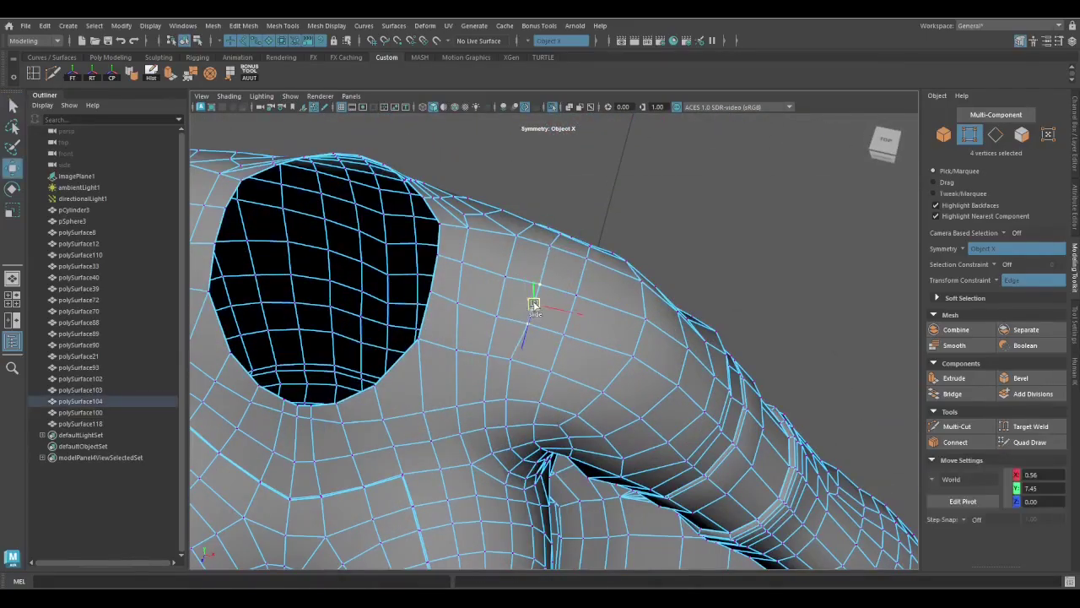
# Try an edge loop around the dress's upper sleeve near the shoulder and return to vertex editing
pyautogui.scroll(-5, 516, 361)
pyautogui.keyDown('alt'); pyautogui.moveTo(517, 361); pyautogui.dragTo(436, 343); pyautogui.keyUp('alt')
pyautogui.press('q')
pyautogui.click(437, 343)
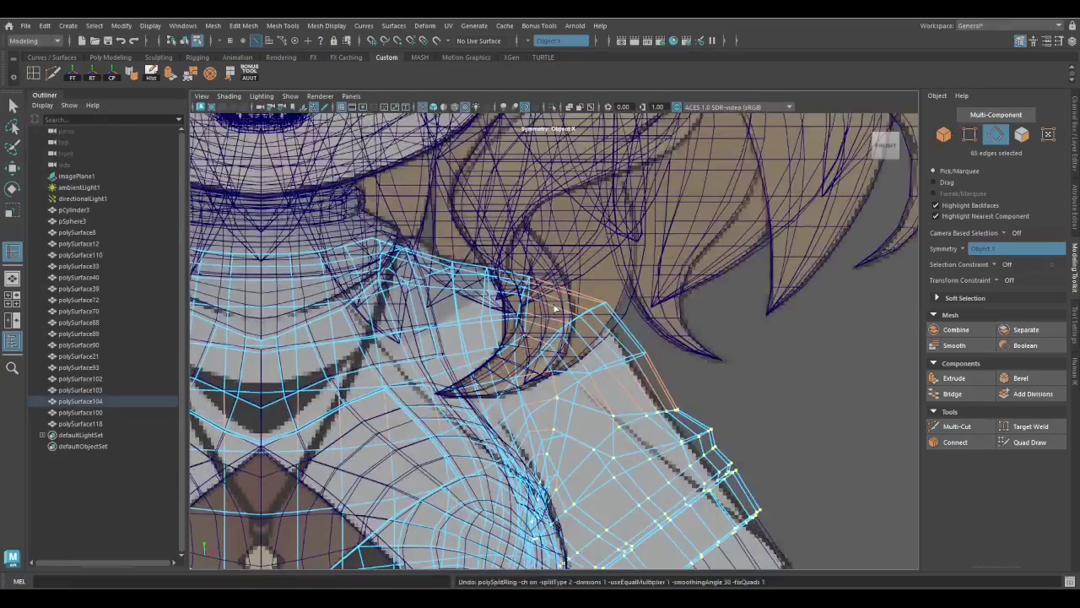
pyautogui.rightClick(764, 262)
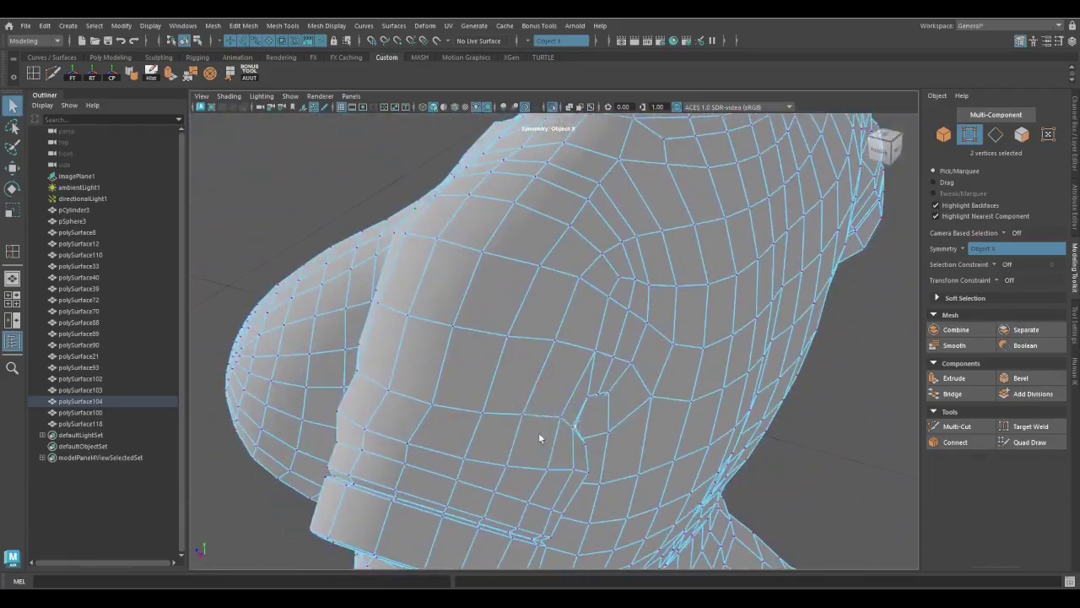
# Try shifting the arm and sleeve vertices sideways against the front reference and undo the small move
pyautogui.click(998, 280)
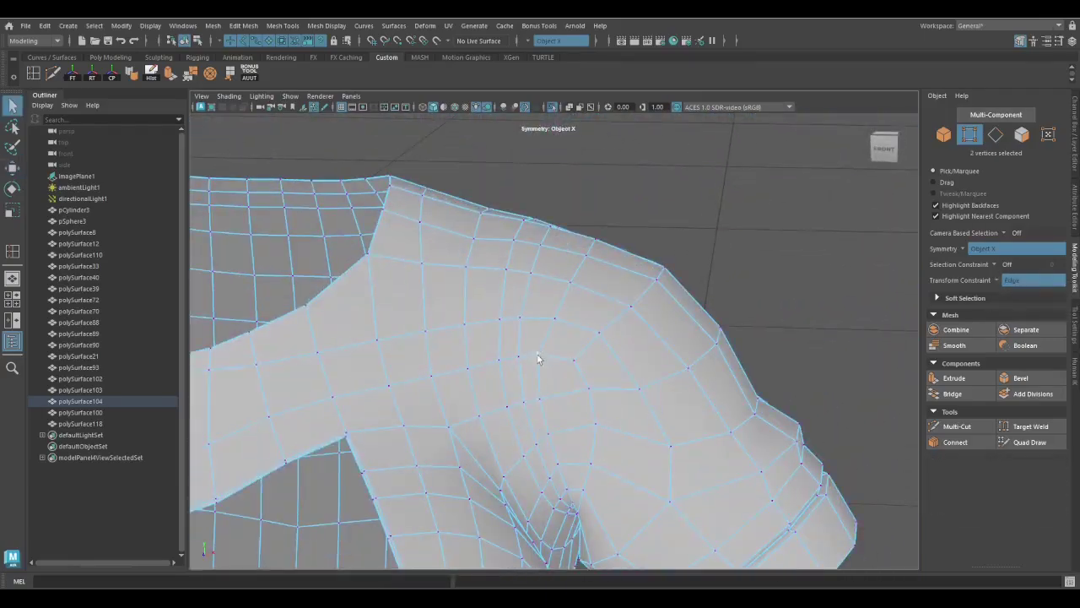
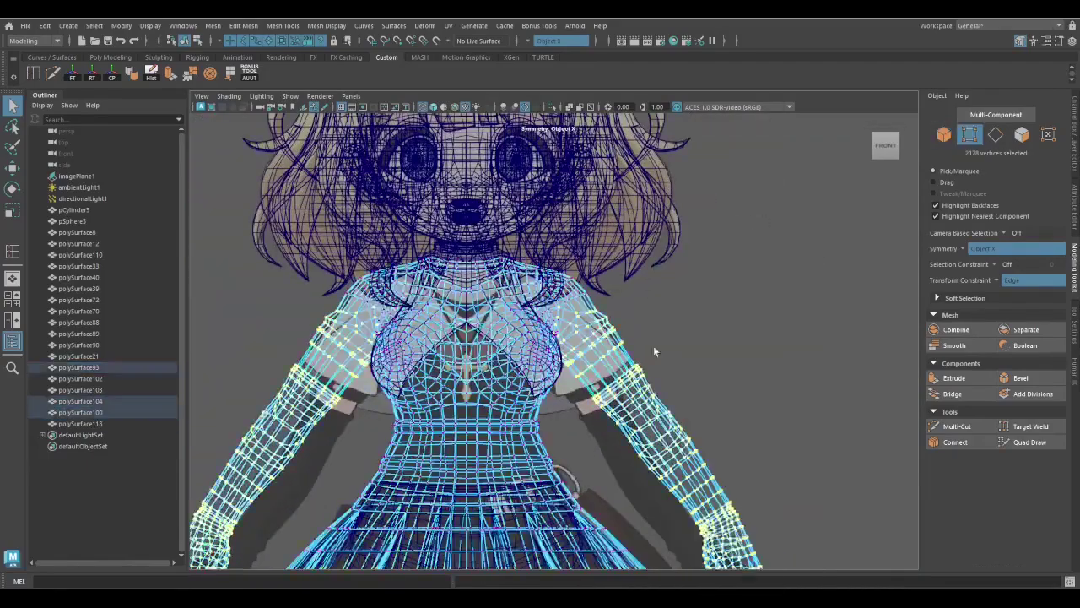
pyautogui.scroll(8, 655, 351)
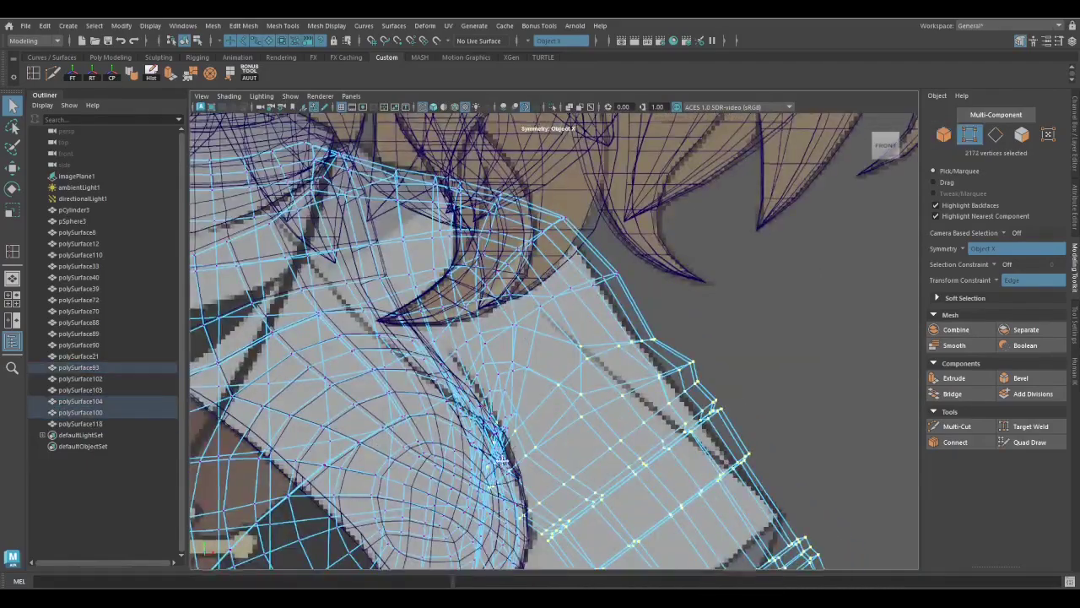
pyautogui.scroll(5, 465, 300)
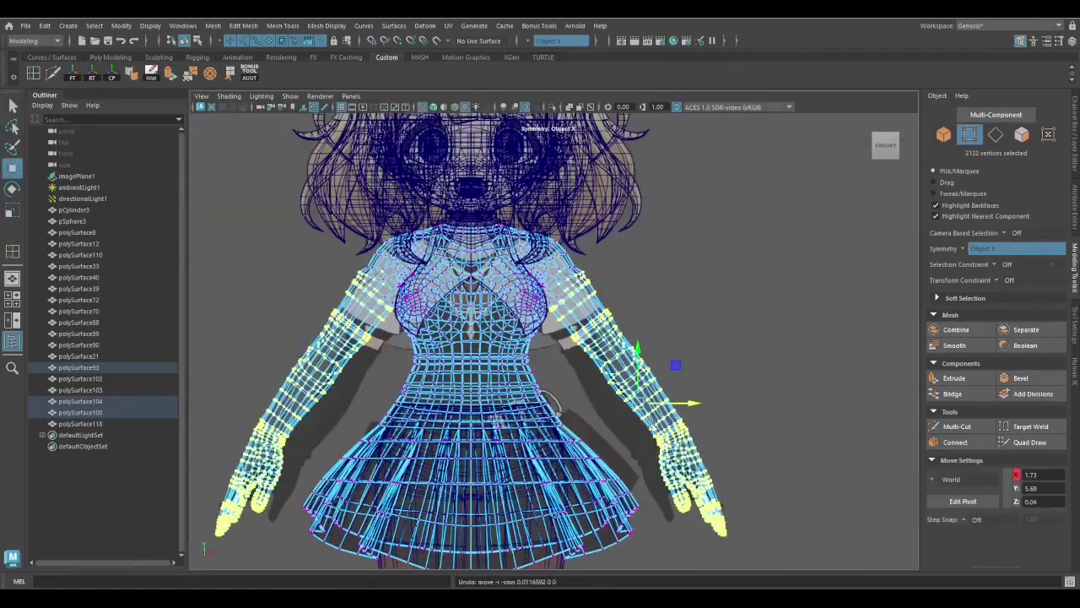
pyautogui.scroll(2, 571, 287)
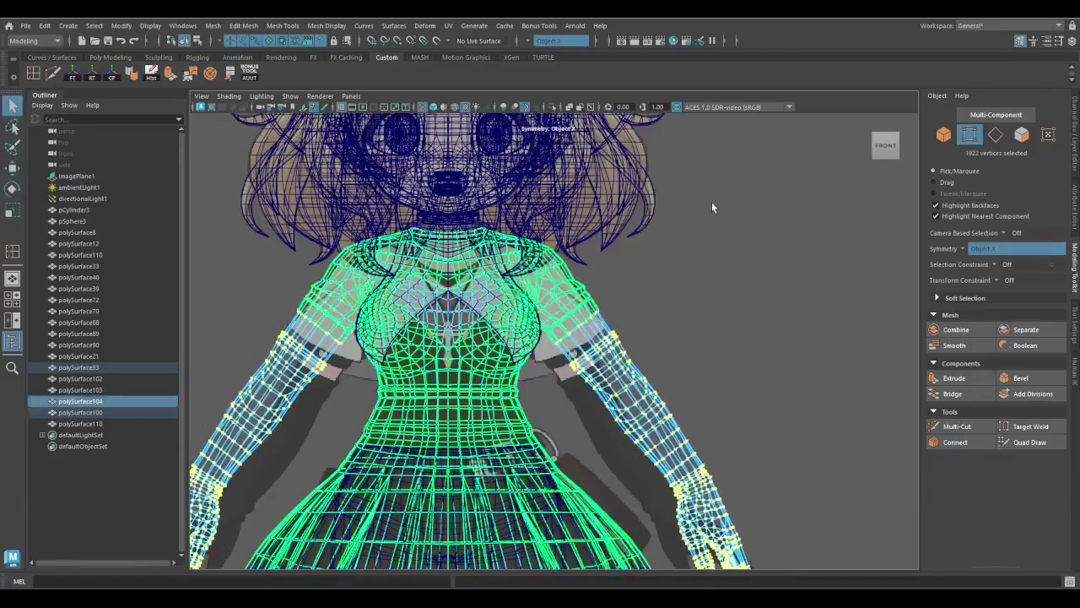
pyautogui.scroll(5, 714, 207)
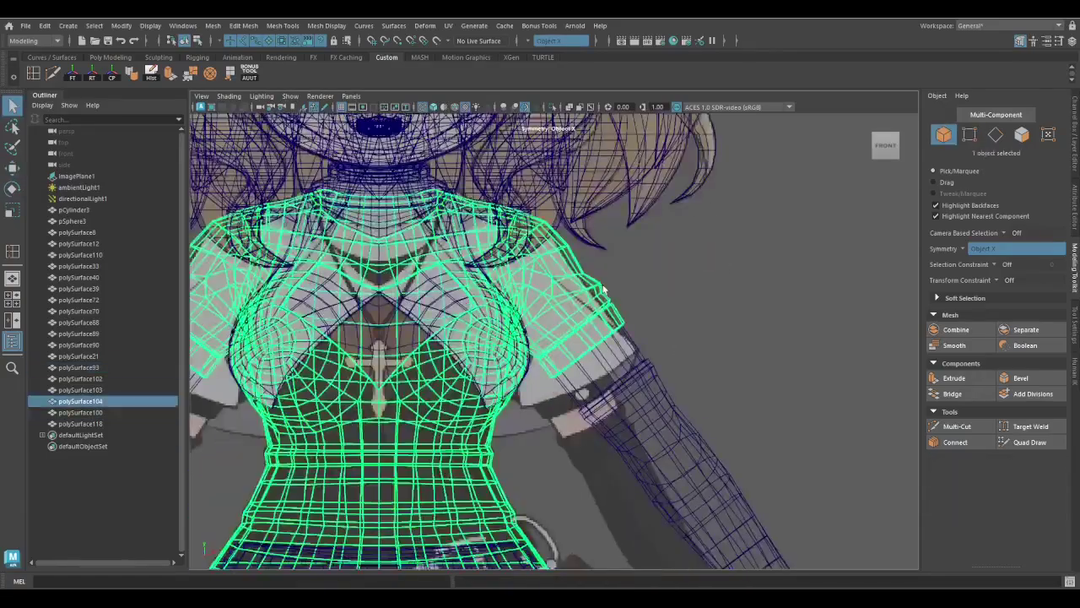
# Move the dress's shoulder and upper sleeve vertices symmetrically to follow the front reference and smooth the sleeve's shape
pyautogui.click(566, 206)
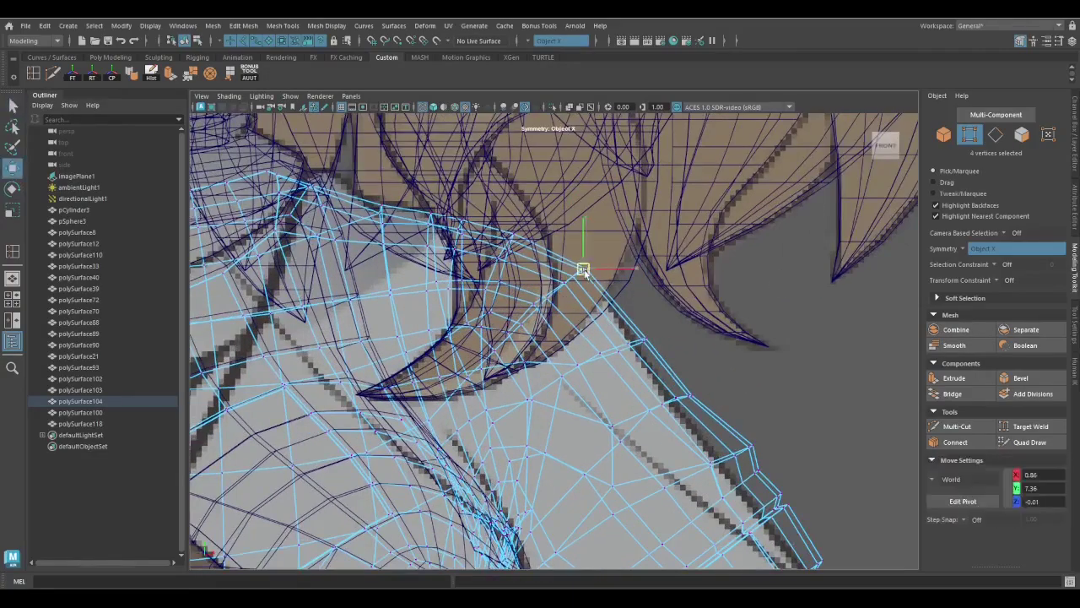
pyautogui.scroll(-5, 537, 311)
pyautogui.scroll(5, 635, 322)
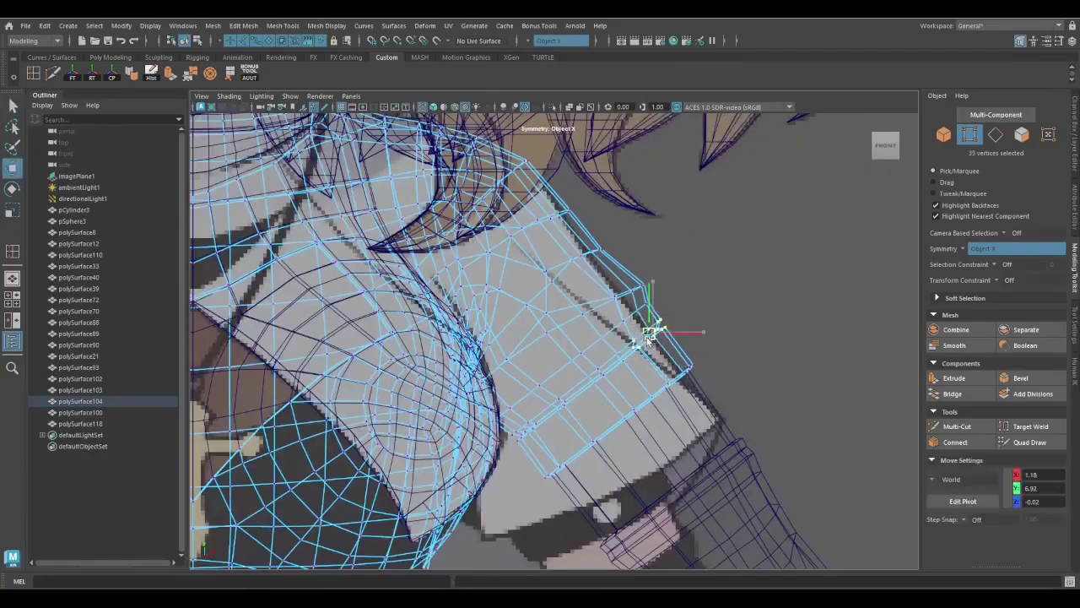
pyautogui.scroll(-5, 647, 337)
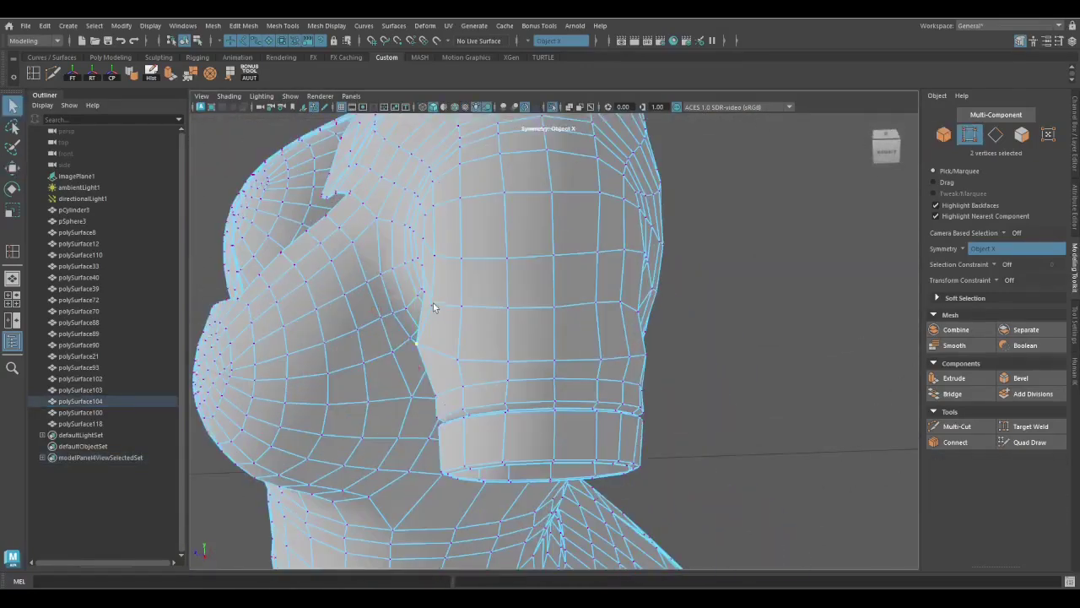
pyautogui.keyDown('alt'); pyautogui.moveTo(433, 308); pyautogui.dragTo(525, 369); pyautogui.keyUp('alt')
pyautogui.press('w')
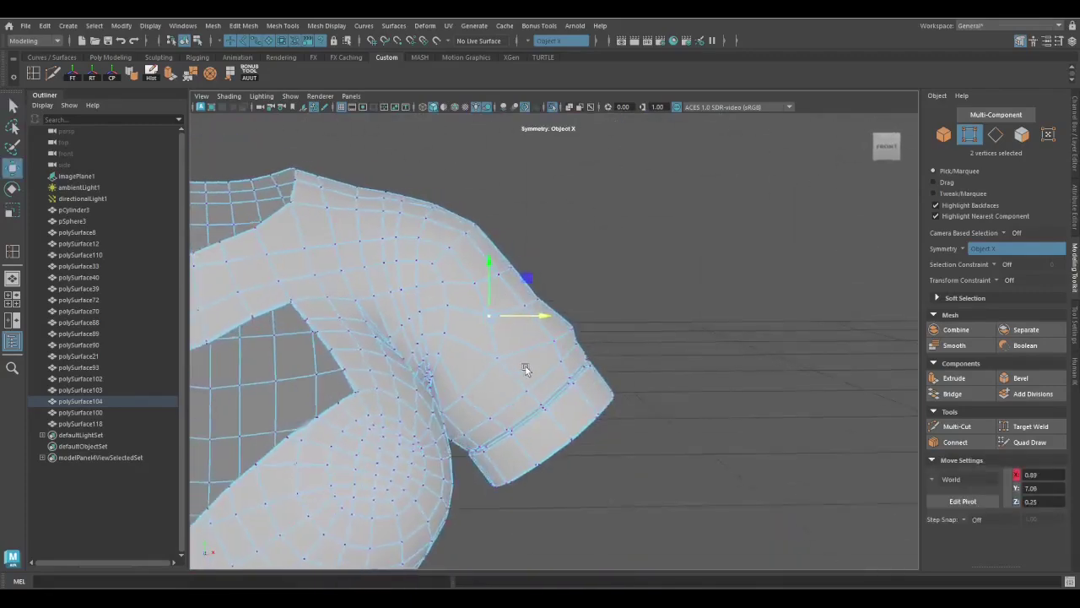
# Delete the construction history of all the character's meshes and clear the selection
pyautogui.press('F8')
pyautogui.scroll(-10, 574, 408)
pyautogui.press('q')
pyautogui.moveTo(759, 557); pyautogui.dragTo(148, 84)
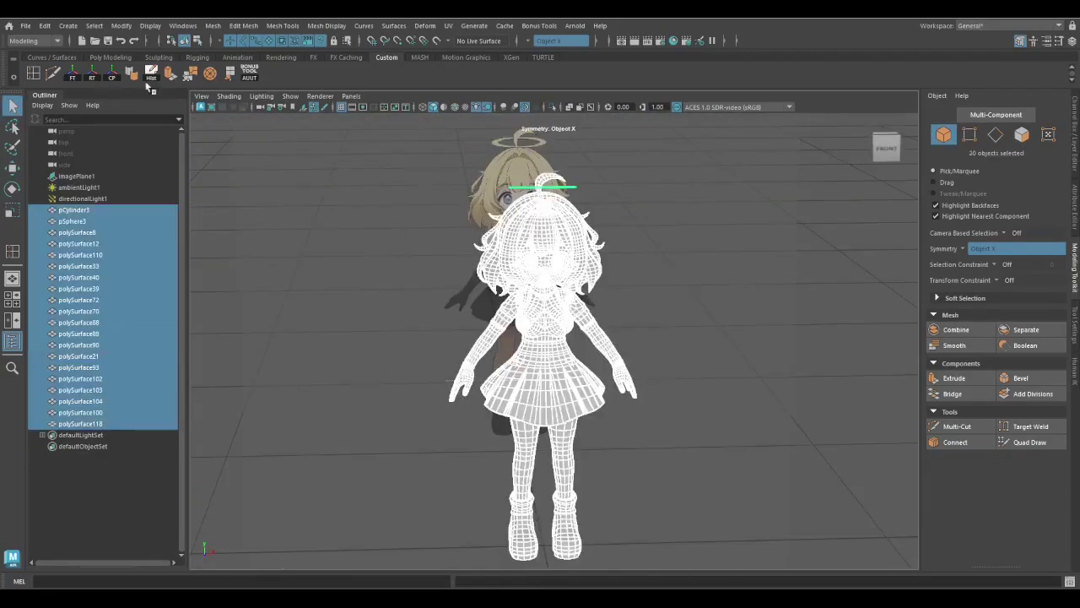
pyautogui.click(676, 486)
pyautogui.keyDown('alt'); pyautogui.moveTo(673, 480); pyautogui.dragTo(428, 473); pyautogui.keyUp('alt')
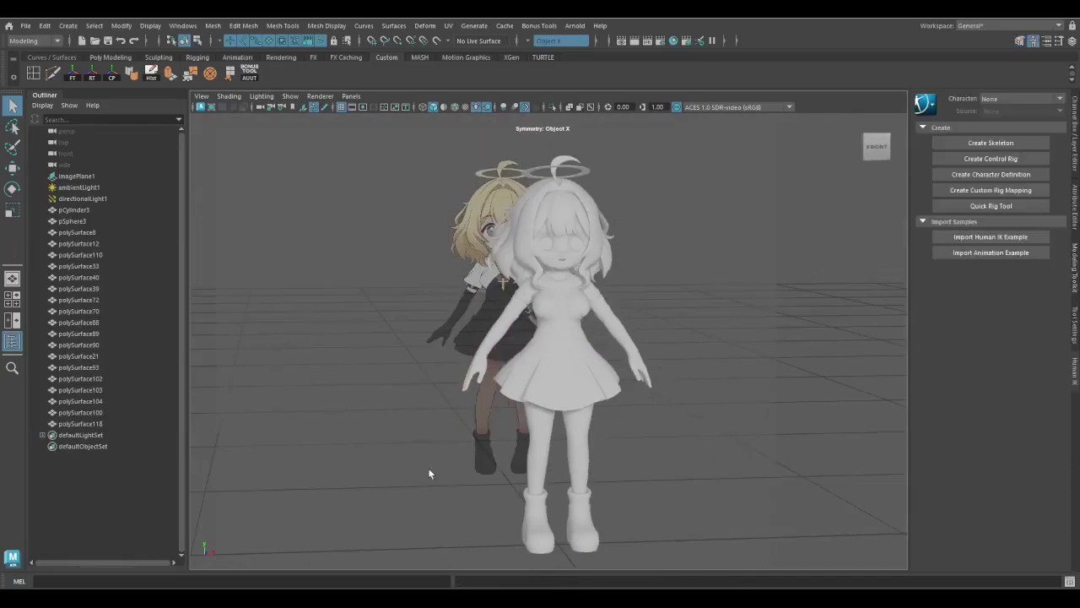
# Examine the collar overlay's edge layout around the neck and chest in wireframe and shaded display
pyautogui.click(80, 401)
pyautogui.press('f')
pyautogui.click(80, 422)
pyautogui.press('4')
pyautogui.press('f')
pyautogui.keyDown('alt'); pyautogui.moveTo(622, 338); pyautogui.dragTo(330, 315); pyautogui.keyUp('alt')
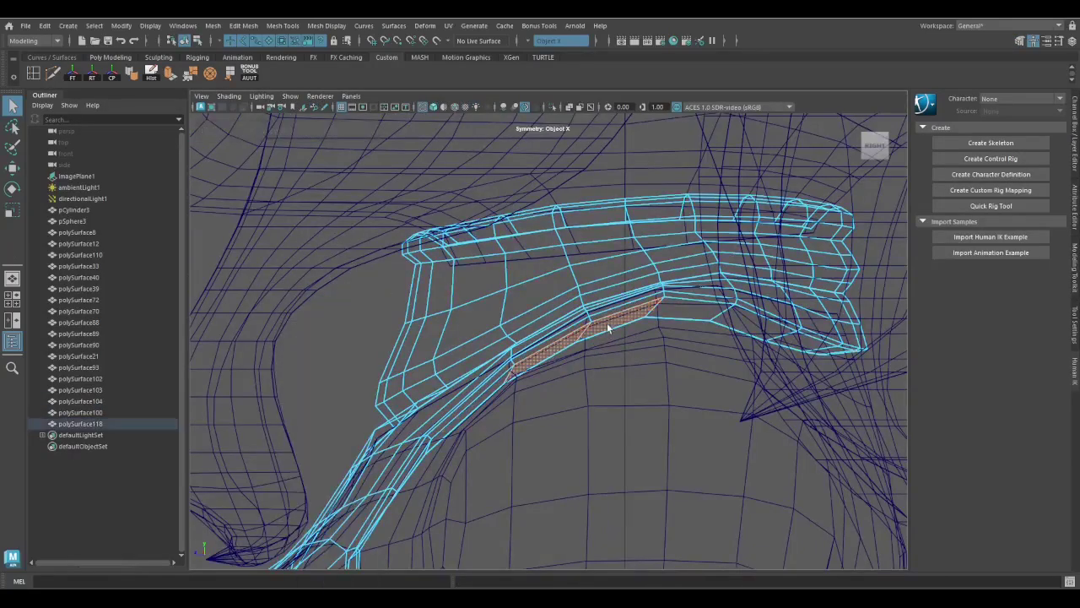
pyautogui.moveTo(607, 322)
pyautogui.keyDown('alt'); pyautogui.mouseDown()
pyautogui.moveTo(459, 428)
pyautogui.moveTo(393, 171)
pyautogui.moveTo(443, 218)
pyautogui.moveTo(405, 284)
pyautogui.moveTo(600, 243)
pyautogui.mouseUp(); pyautogui.keyUp('alt')
pyautogui.press('5')
pyautogui.press('f')
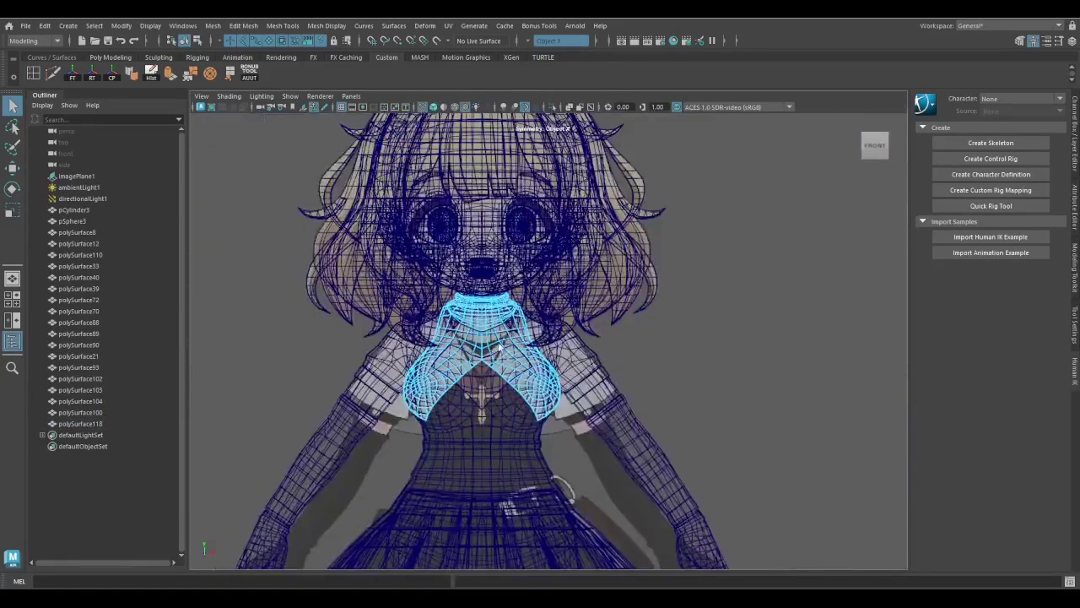
# Trace the reference seam across the collar overlay with Multi-Cut and align its vertices using the Edge transform constraint
pyautogui.scroll(5, 549, 338)
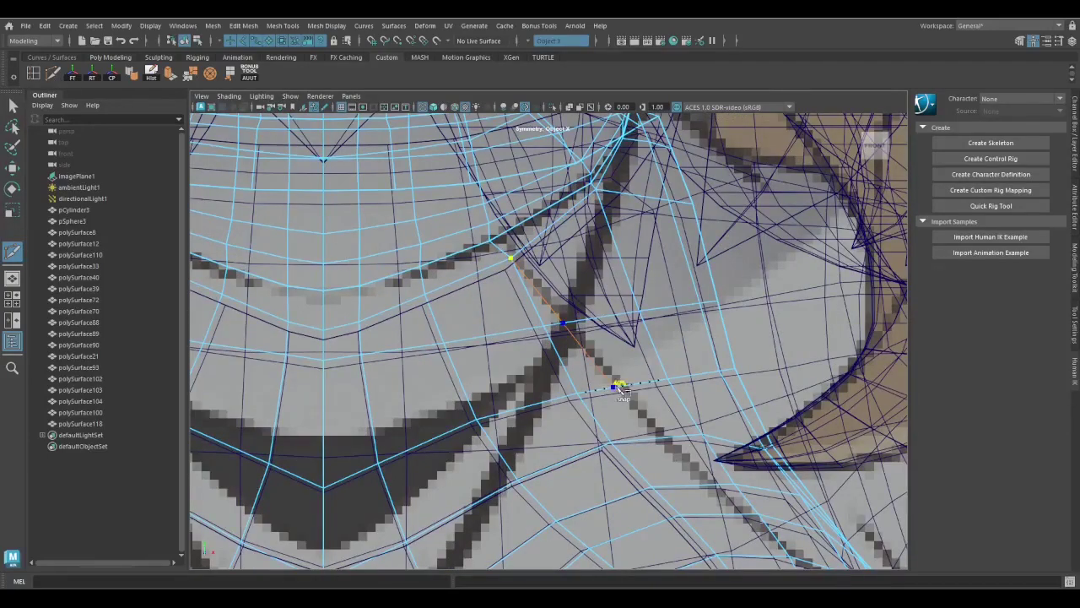
pyautogui.keyDown('alt'); pyautogui.moveTo(705, 494); pyautogui.dragTo(621, 355, button='middle'); pyautogui.keyUp('alt')
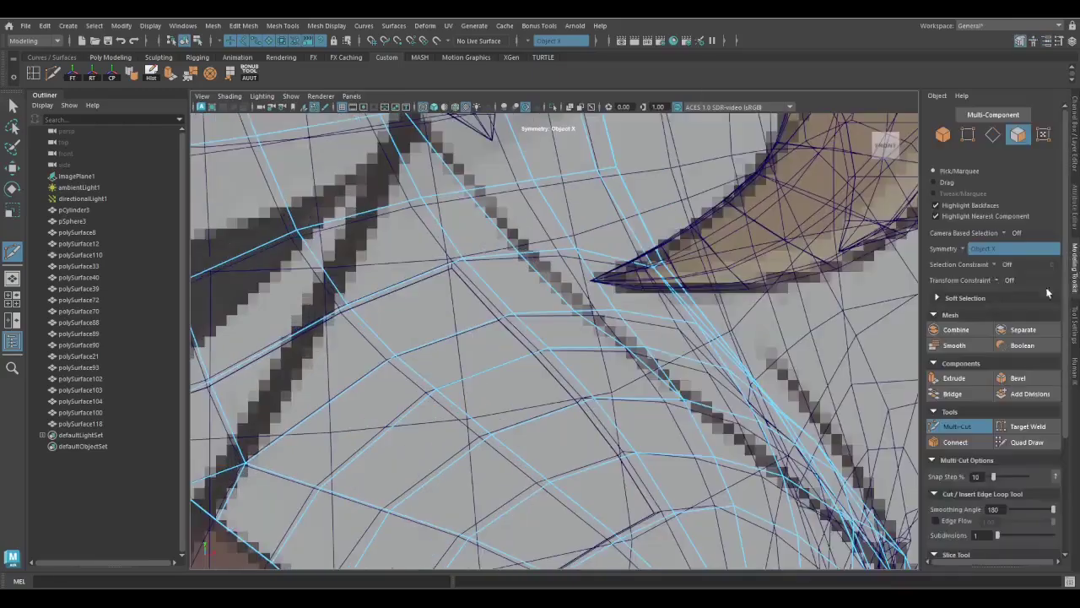
pyautogui.rightClick(664, 169)
pyautogui.keyDown('alt'); pyautogui.moveTo(579, 301); pyautogui.dragTo(503, 302, button='middle'); pyautogui.keyUp('alt')
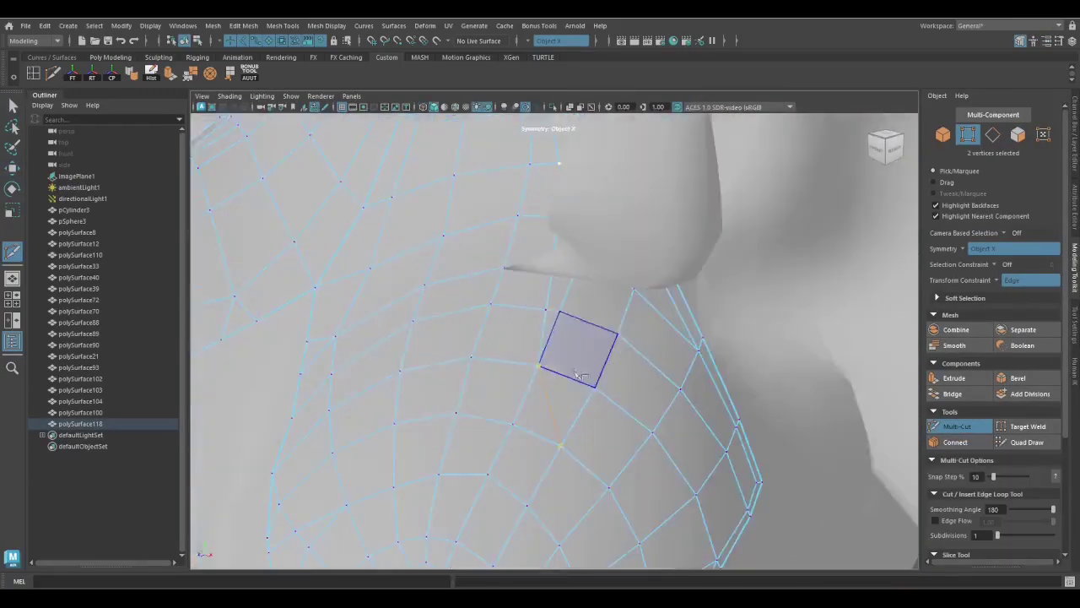
# Plot a diagonal Multi-Cut path down the outer chest side of the collar overlay, undoing misplaced cut points
pyautogui.keyDown('alt'); pyautogui.moveTo(579, 346); pyautogui.dragTo(523, 279); pyautogui.keyUp('alt')
pyautogui.scroll(3, 536, 264)
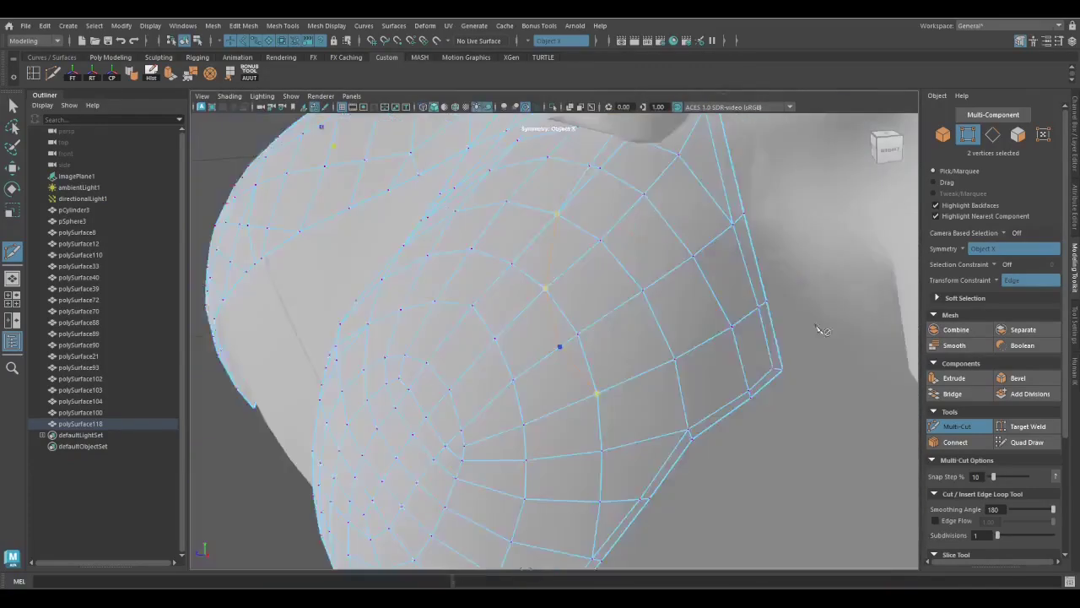
pyautogui.keyDown('alt'); pyautogui.moveTo(560, 345); pyautogui.dragTo(676, 349); pyautogui.keyUp('alt')
pyautogui.hotkey('ctrl', 'z')
pyautogui.keyDown('alt'); pyautogui.moveTo(713, 422); pyautogui.dragTo(606, 430); pyautogui.keyUp('alt')
pyautogui.hotkey('ctrl', 'z')
pyautogui.keyDown('alt'); pyautogui.moveTo(639, 472); pyautogui.dragTo(550, 429); pyautogui.keyUp('alt')
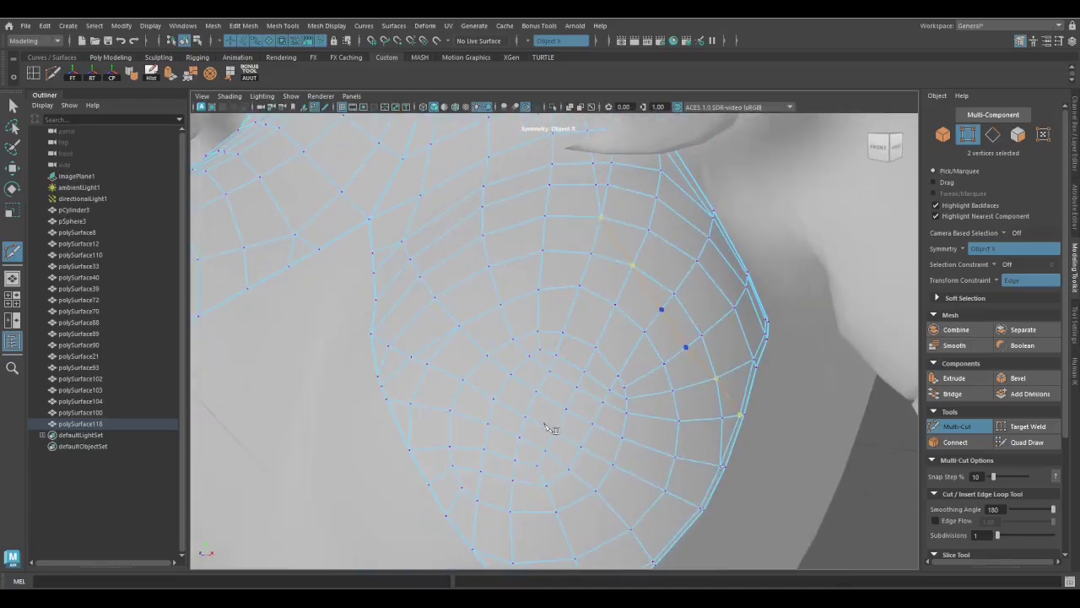
# Commit the cut on the overlay's chest side and slide its new vertices along their edges to even the spacing
pyautogui.press('w')
pyautogui.press('f')
pyautogui.moveTo(754, 446)
pyautogui.keyDown('alt'); pyautogui.mouseDown()
pyautogui.moveTo(591, 405)
pyautogui.moveTo(417, 447)
pyautogui.moveTo(610, 342)
pyautogui.moveTo(720, 363)
pyautogui.moveTo(613, 368)
pyautogui.mouseUp(); pyautogui.keyUp('alt')
pyautogui.press('q')
pyautogui.press('space')
pyautogui.press('space')
pyautogui.press('5')
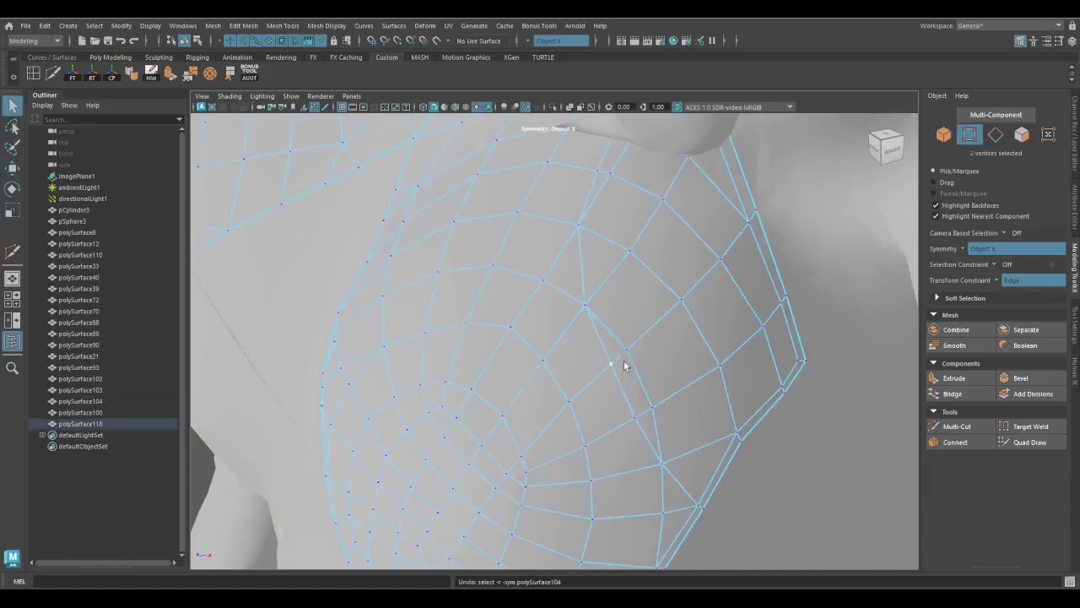
pyautogui.moveTo(650, 403)
pyautogui.keyDown('alt'); pyautogui.mouseDown()
pyautogui.moveTo(701, 475)
pyautogui.moveTo(548, 405)
pyautogui.moveTo(536, 381)
pyautogui.moveTo(641, 419)
pyautogui.moveTo(579, 490)
pyautogui.moveTo(531, 273)
pyautogui.moveTo(518, 306)
pyautogui.moveTo(486, 327)
pyautogui.moveTo(521, 377)
pyautogui.mouseUp(); pyautogui.keyUp('alt')
# Extrude the collar overlay's lower underarm border edges straight downward on both sides
pyautogui.press('F8')
pyautogui.press('q')
pyautogui.moveTo(545, 270); pyautogui.dragTo(549, 313, button='right')
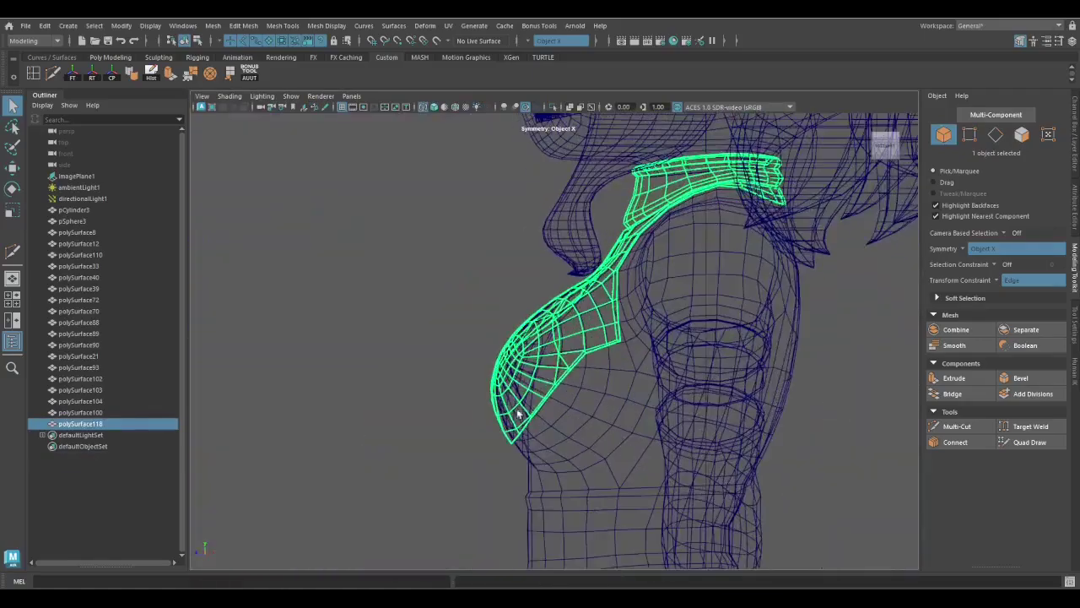
pyautogui.click(594, 358)
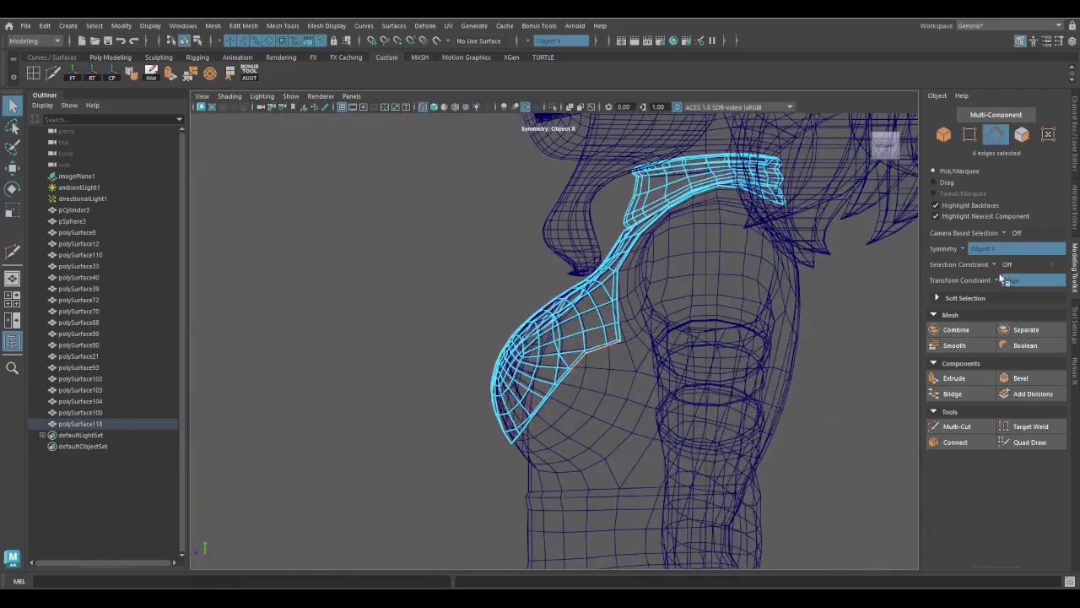
pyautogui.hotkey('ctrl', 'e')
pyautogui.scroll(5, 593, 363)
pyautogui.scroll(-5, 573, 377)
pyautogui.moveTo(583, 371); pyautogui.dragTo(583, 431)
# Move the bottom vertices of the extruded underarm flap vertically to form a slanted lower edge
pyautogui.press('F9')
pyautogui.keyDown('alt'); pyautogui.moveTo(677, 485); pyautogui.dragTo(560, 434); pyautogui.keyUp('alt')
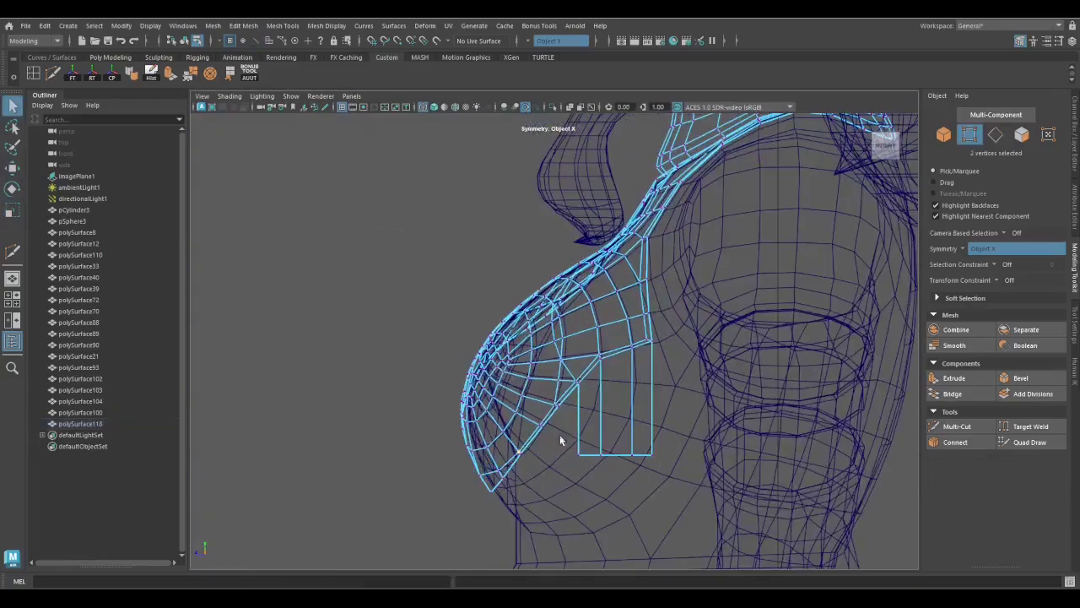
pyautogui.moveTo(602, 407); pyautogui.dragTo(621, 443)
pyautogui.press('q')
pyautogui.keyDown('alt'); pyautogui.moveTo(621, 443); pyautogui.dragTo(649, 473); pyautogui.keyUp('alt')
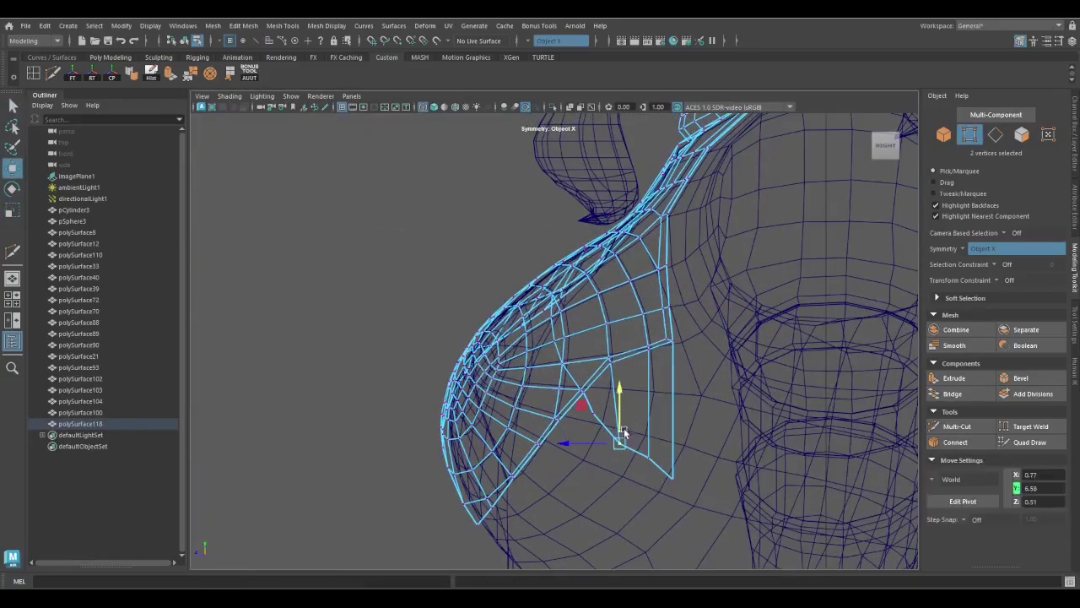
# Adjust the upper row of vertices on the overlay's underarm flap to fit the side of the chest
pyautogui.press('q')
pyautogui.press('5')
pyautogui.scroll(-6, 599, 342)
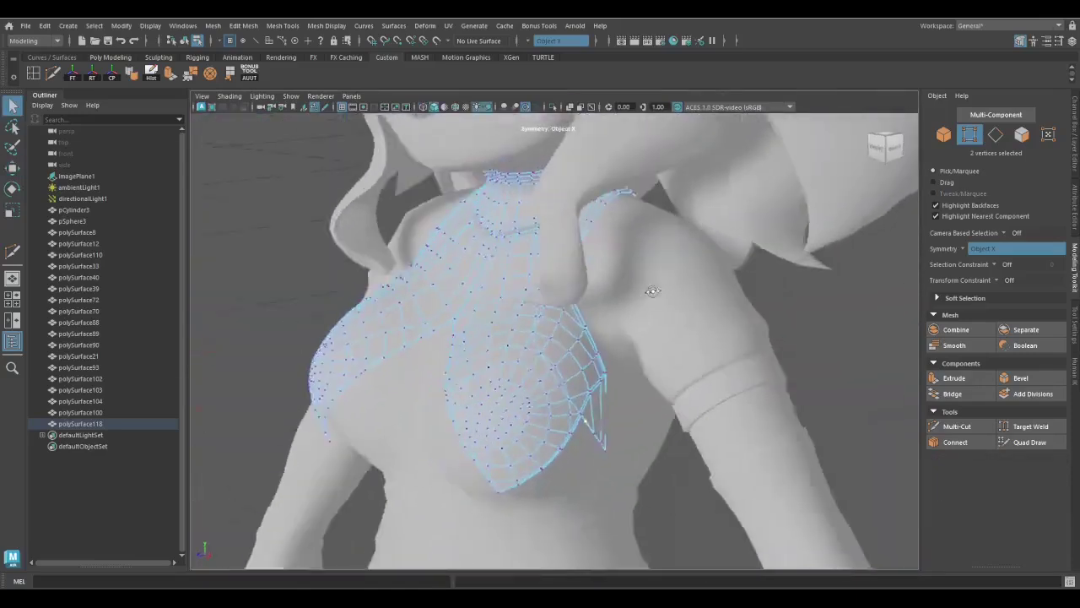
pyautogui.scroll(4, 517, 359)
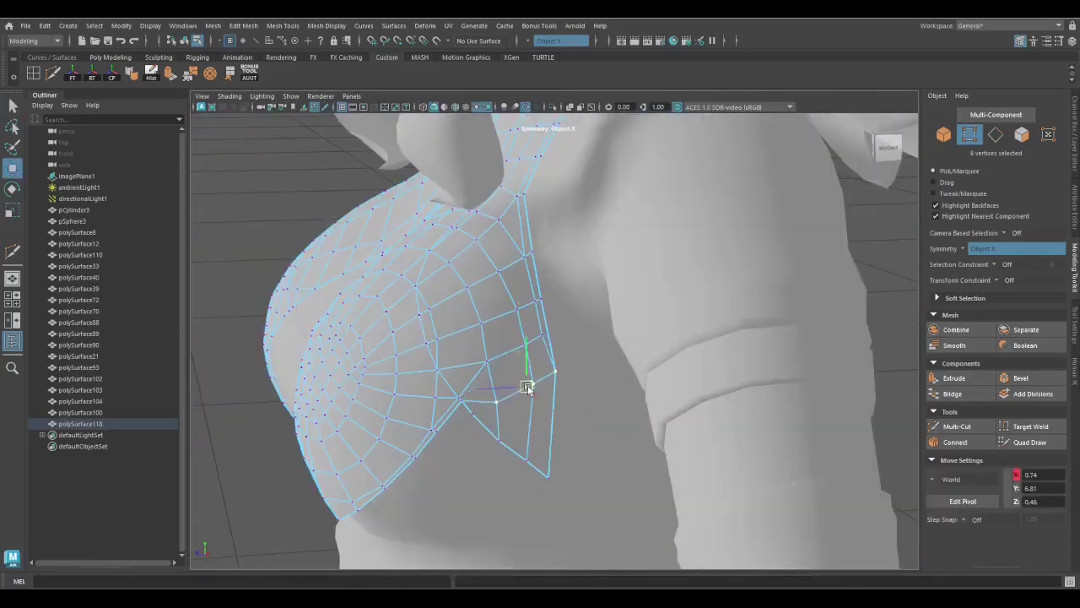
pyautogui.scroll(-5, 522, 394)
# Cut a horizontal edge row through the underarm flap with Multi-Cut and select its outer vertices for moving
pyautogui.keyDown('alt'); pyautogui.moveTo(522, 394); pyautogui.dragTo(613, 458); pyautogui.keyUp('alt')
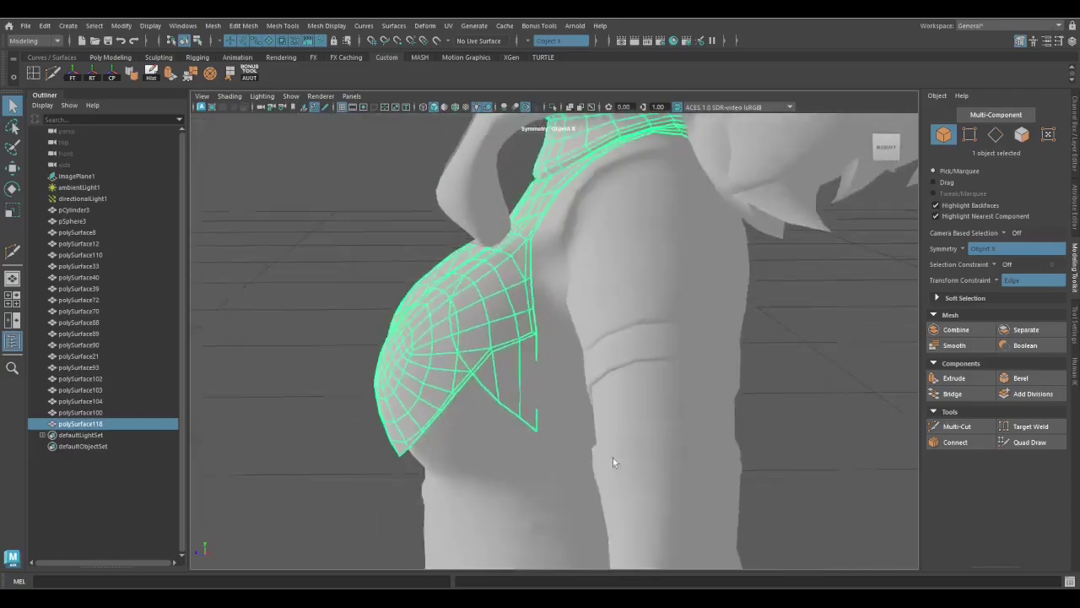
pyautogui.scroll(5, 613, 457)
pyautogui.keyDown('shift'); pyautogui.moveTo(507, 397); pyautogui.dragTo(481, 371, button='right'); pyautogui.keyUp('shift')
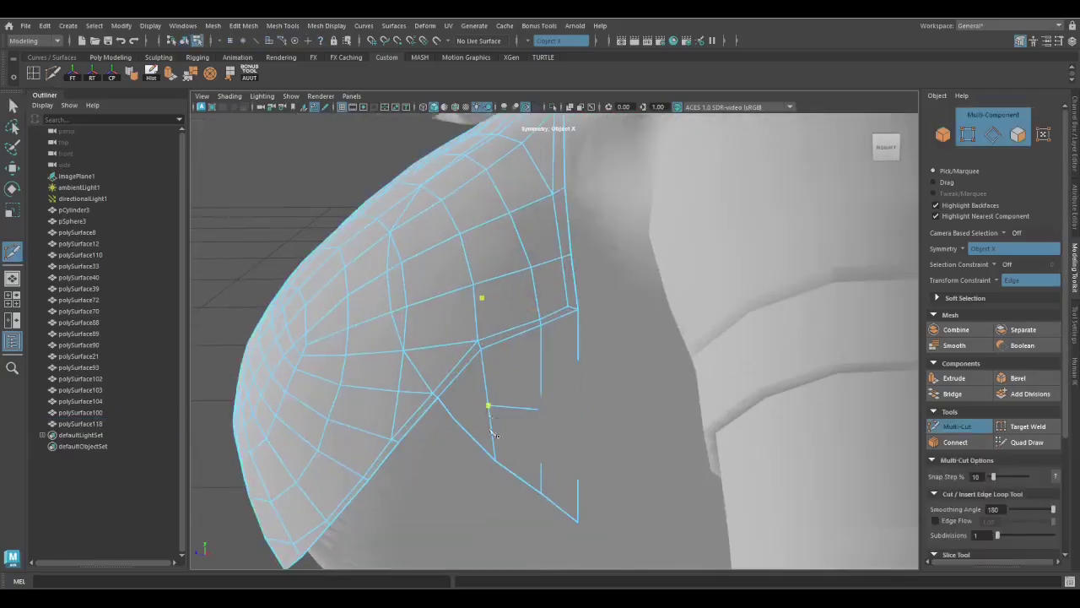
pyautogui.moveTo(217, 217); pyautogui.dragTo(221, 182, button='right')
pyautogui.keyDown('alt'); pyautogui.moveTo(506, 379); pyautogui.dragTo(591, 397); pyautogui.keyUp('alt')
pyautogui.click(683, 417)
pyautogui.press('w')
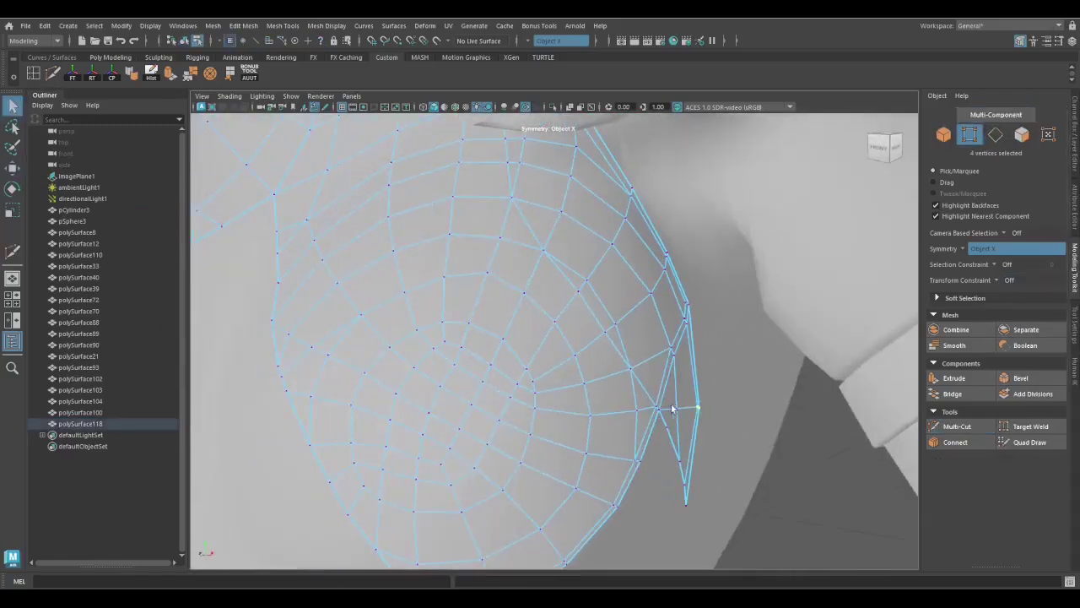
# Reroute the flap's inner horizontal edge to the lower border vertex, delete the old edge, and shift the border vertices sideways
pyautogui.keyDown('alt'); pyautogui.moveTo(685, 422); pyautogui.dragTo(590, 482); pyautogui.keyUp('alt')
pyautogui.scroll(4, 535, 503)
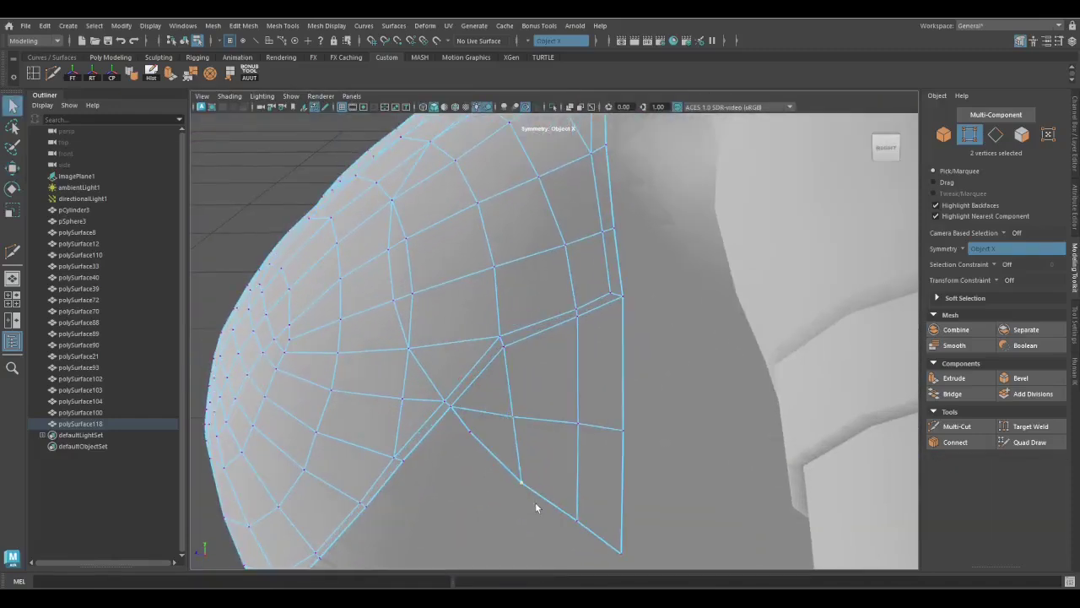
pyautogui.keyDown('shift'); pyautogui.moveTo(535, 503); pyautogui.dragTo(541, 443, button='right'); pyautogui.keyUp('shift')
pyautogui.moveTo(514, 264); pyautogui.dragTo(437, 395, button='right')
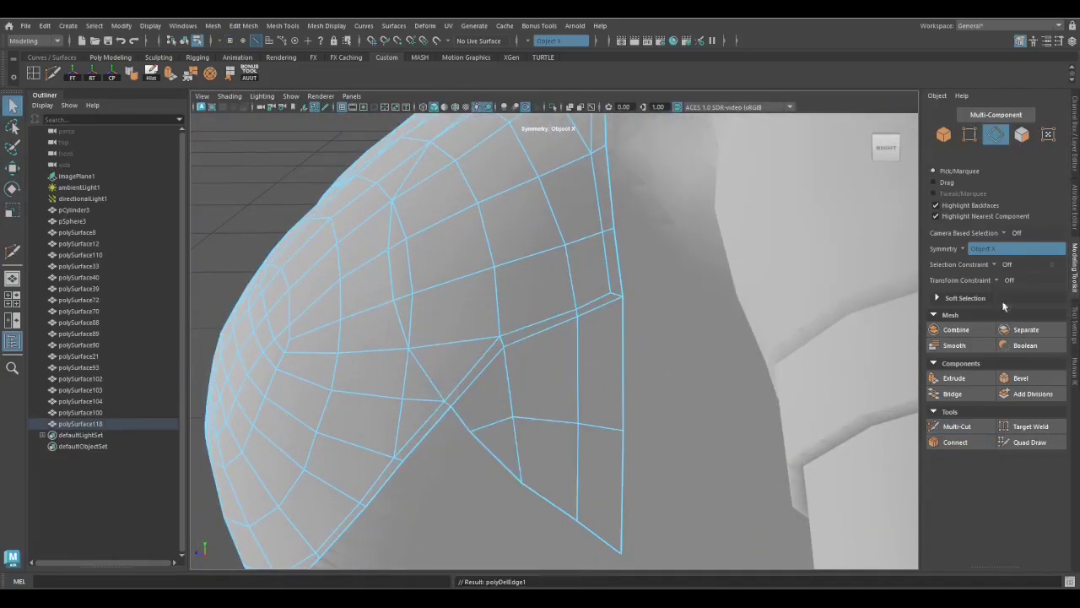
pyautogui.press('F9')
pyautogui.keyDown('alt'); pyautogui.moveTo(514, 422); pyautogui.dragTo(692, 397); pyautogui.keyUp('alt')
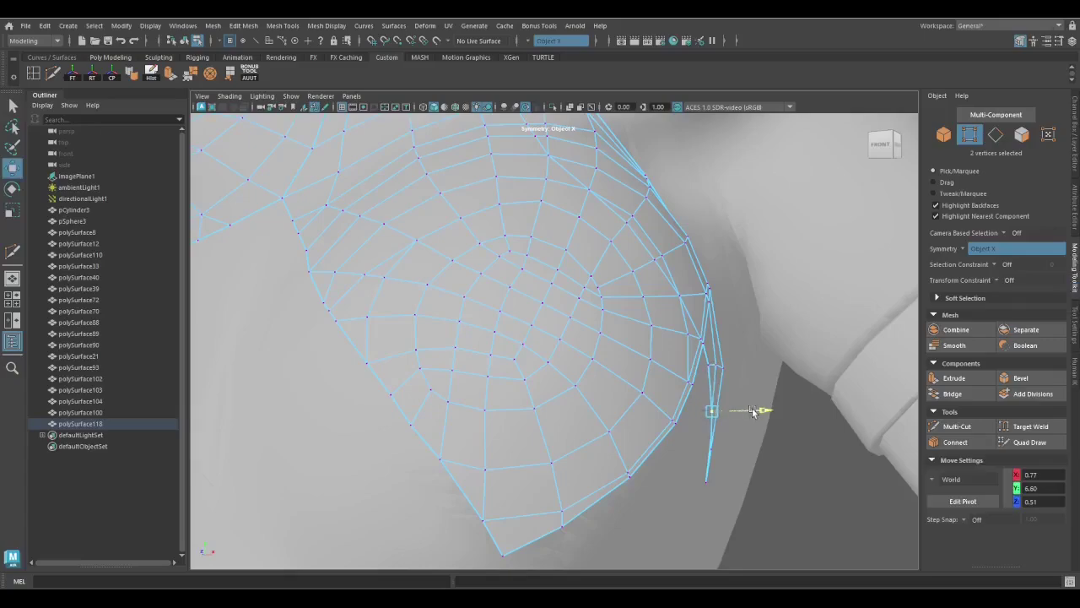
pyautogui.scroll(-3, 754, 412)
# Select the dress's shoulder and upper sleeve faces on one side with symmetry off and duplicate them
pyautogui.moveTo(579, 268); pyautogui.dragTo(634, 251, button='right')
pyautogui.keyDown('alt'); pyautogui.moveTo(634, 251); pyautogui.dragTo(518, 398); pyautogui.keyUp('alt')
pyautogui.moveTo(629, 337); pyautogui.dragTo(634, 372, button='right')
pyautogui.keyDown('alt'); pyautogui.moveTo(635, 371); pyautogui.dragTo(482, 446); pyautogui.keyUp('alt')
pyautogui.keyDown('alt'); pyautogui.moveTo(526, 325); pyautogui.dragTo(644, 353); pyautogui.keyUp('alt')
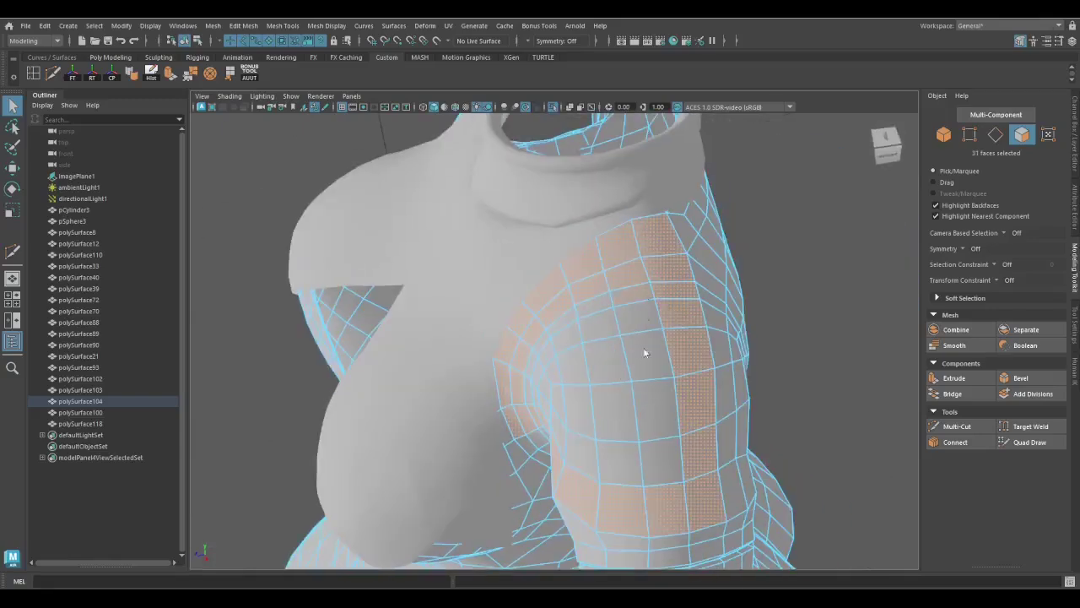
pyautogui.keyDown('alt'); pyautogui.moveTo(569, 320); pyautogui.dragTo(589, 317); pyautogui.keyUp('alt')
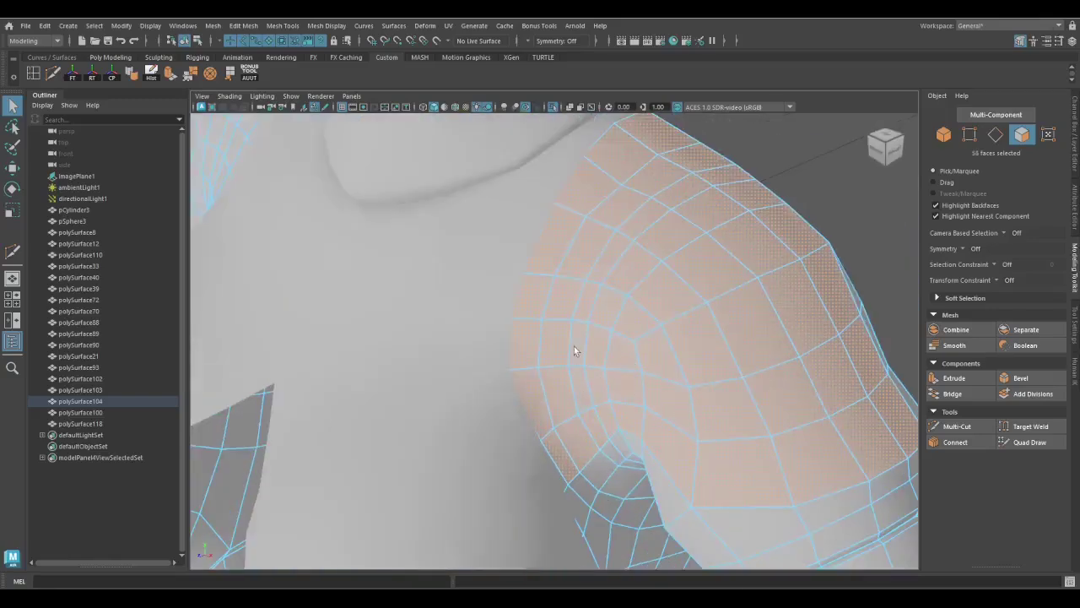
pyautogui.scroll(-5, 574, 350)
pyautogui.keyDown('shift'); pyautogui.moveTo(687, 301); pyautogui.dragTo(700, 484, button='right'); pyautogui.keyUp('shift')
pyautogui.scroll(-3, 663, 287)
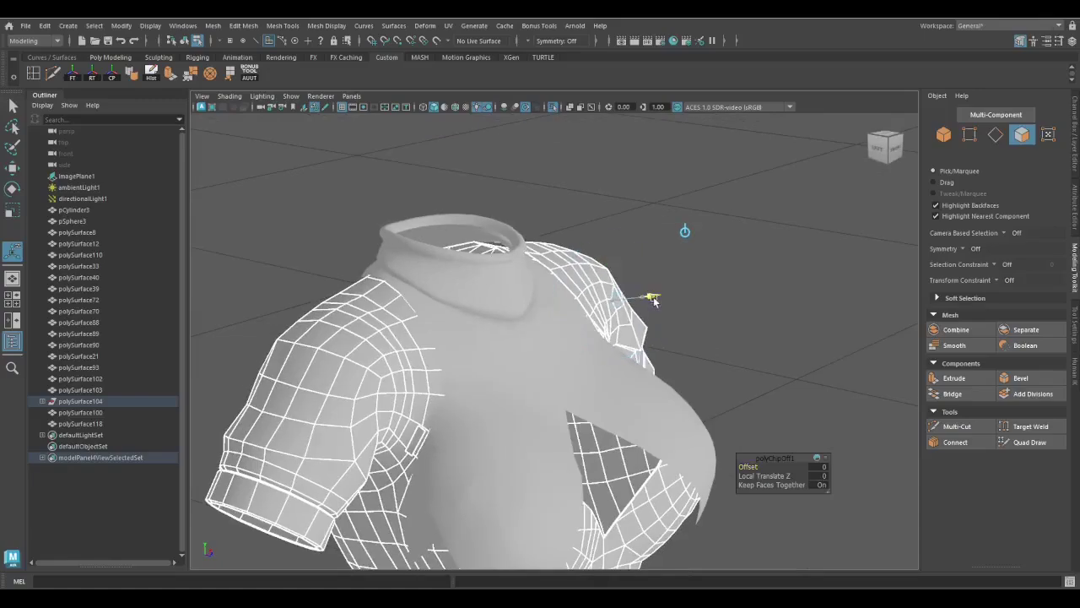
# Combine the duplicated sleeve piece with the collar overlay into a single mesh
pyautogui.press('q')
pyautogui.press('F8')
pyautogui.click(413, 398)
pyautogui.scroll(5, 591, 355)
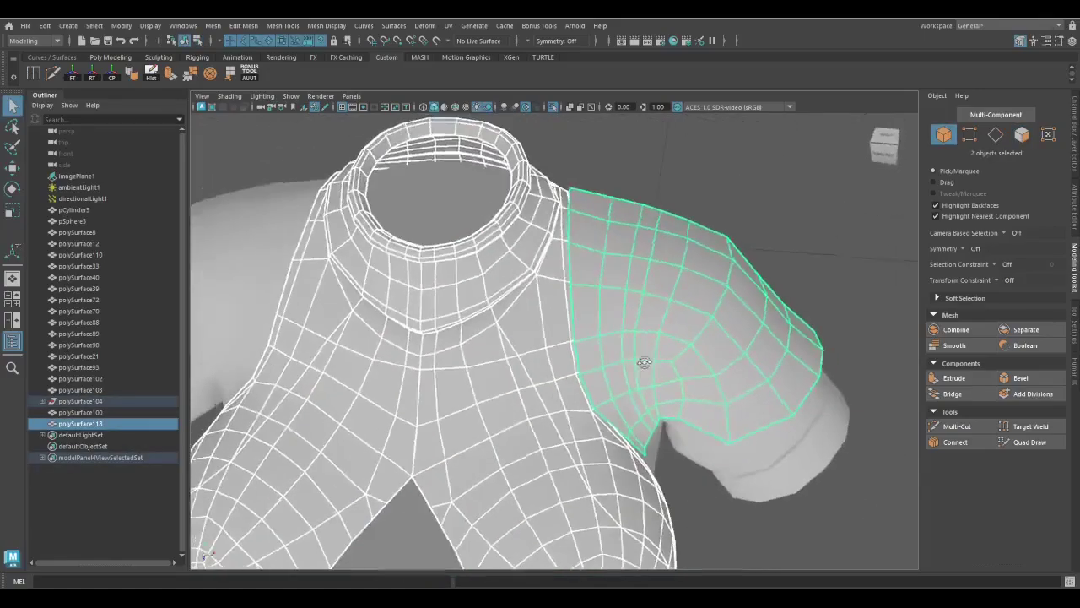
pyautogui.keyDown('alt'); pyautogui.moveTo(591, 355); pyautogui.dragTo(521, 351); pyautogui.keyUp('alt')
# Delete the faces of the combined overlay's opposite half, keeping only the side with the sleeve
pyautogui.moveTo(488, 268); pyautogui.dragTo(450, 264, button='right')
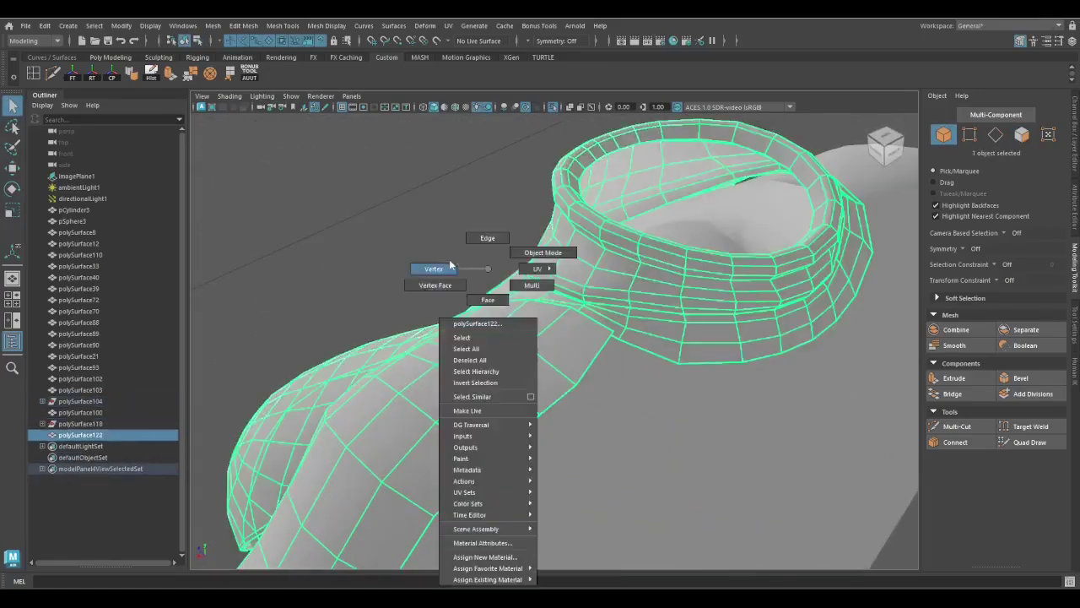
pyautogui.scroll(-5, 387, 442)
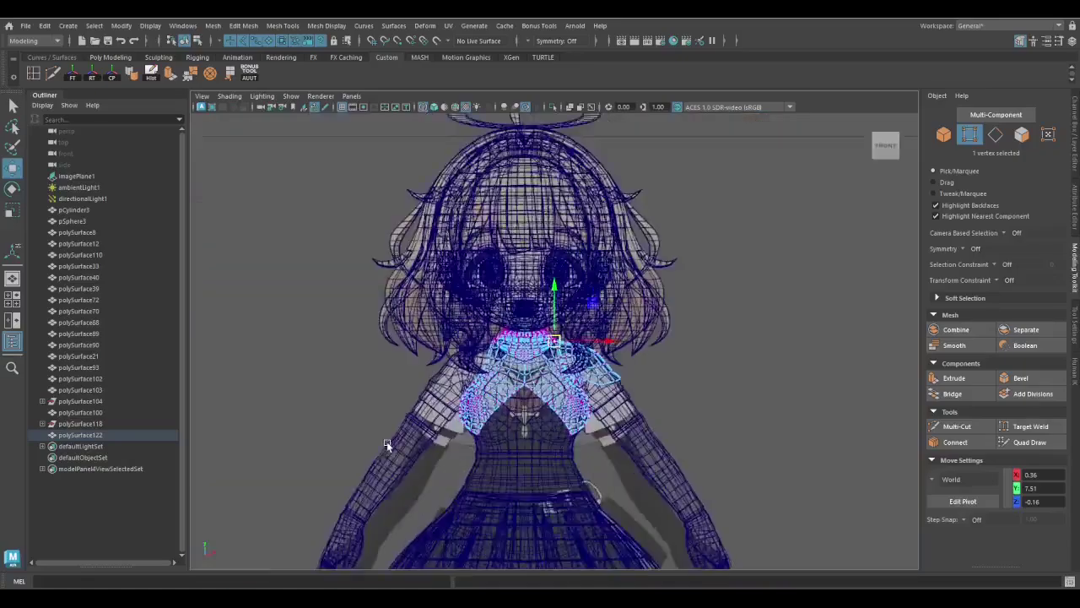
pyautogui.scroll(3, 386, 442)
pyautogui.scroll(5, 509, 499)
pyautogui.keyDown('alt'); pyautogui.moveTo(452, 349); pyautogui.dragTo(495, 269); pyautogui.keyUp('alt')
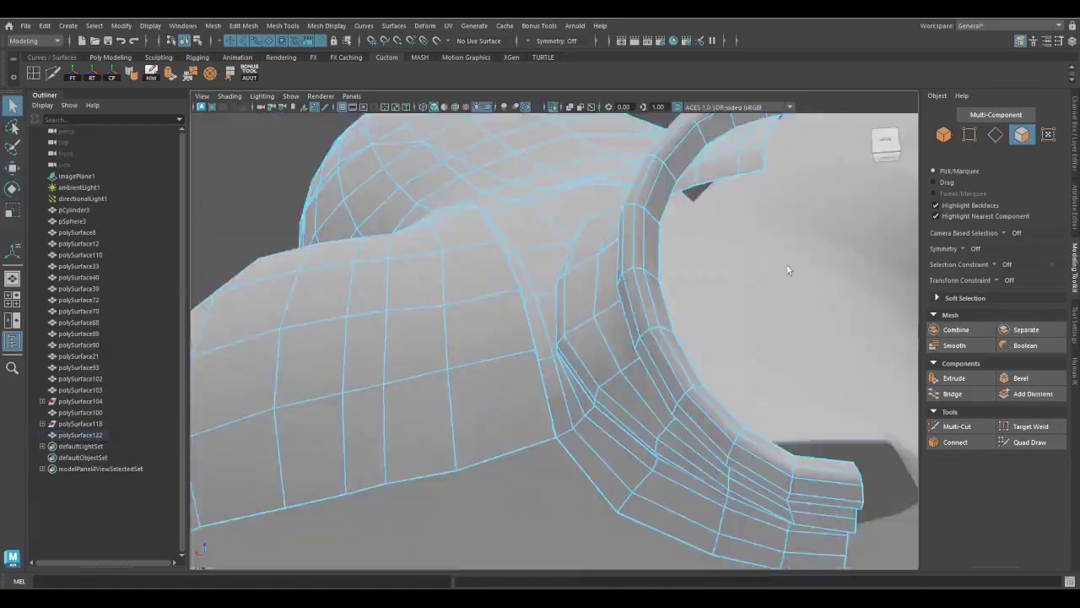
# Adjust the overlay's vertices along the shoulder seam where the sleeve piece meets the collar piece
pyautogui.moveTo(494, 269); pyautogui.dragTo(450, 268, button='right')
pyautogui.click(493, 388)
pyautogui.press('w')
pyautogui.press('4')
pyautogui.keyDown('alt'); pyautogui.moveTo(492, 389); pyautogui.dragTo(554, 368); pyautogui.keyUp('alt')
pyautogui.press('w')
pyautogui.keyDown('alt'); pyautogui.moveTo(581, 445); pyautogui.dragTo(560, 266); pyautogui.keyUp('alt')
pyautogui.press('4')
pyautogui.moveTo(559, 265); pyautogui.dragTo(506, 267, button='right')
pyautogui.press('q')
pyautogui.moveTo(530, 319)
pyautogui.keyDown('alt'); pyautogui.mouseDown()
pyautogui.moveTo(478, 338)
pyautogui.moveTo(642, 251)
pyautogui.moveTo(612, 383)
pyautogui.moveTo(463, 374)
pyautogui.moveTo(490, 338)
pyautogui.mouseUp(); pyautogui.keyUp('alt')
# Delete the three redundant edges running beside the armhole seam above the underarm flap
pyautogui.press('5')
pyautogui.press('F8')
pyautogui.click(464, 374)
pyautogui.press('F10')
pyautogui.scroll(5, 490, 308)
pyautogui.click(489, 307)
pyautogui.scroll(3, 526, 367)
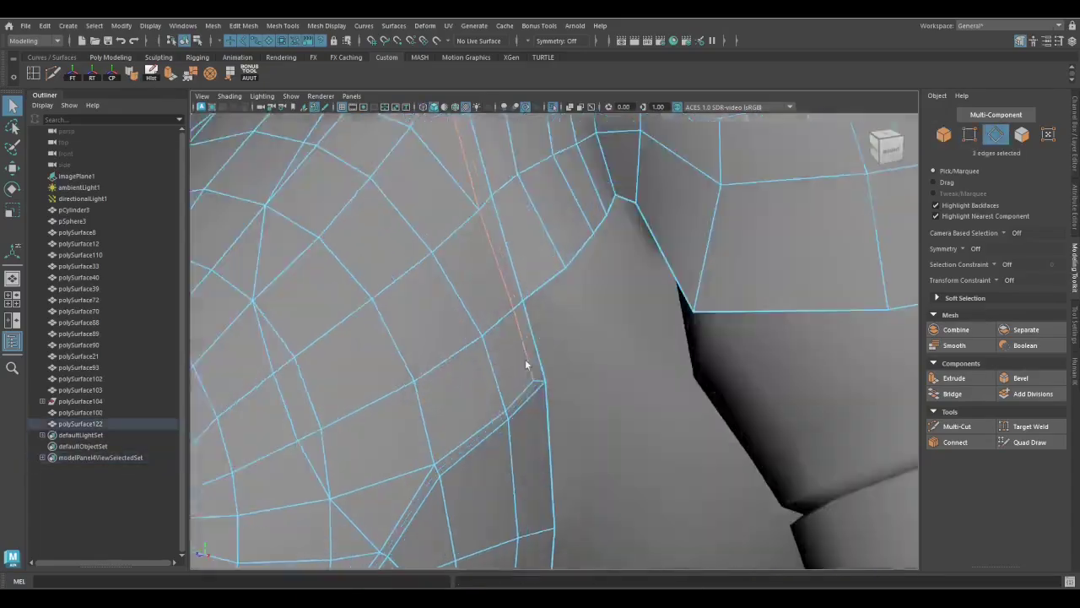
pyautogui.scroll(3, 532, 352)
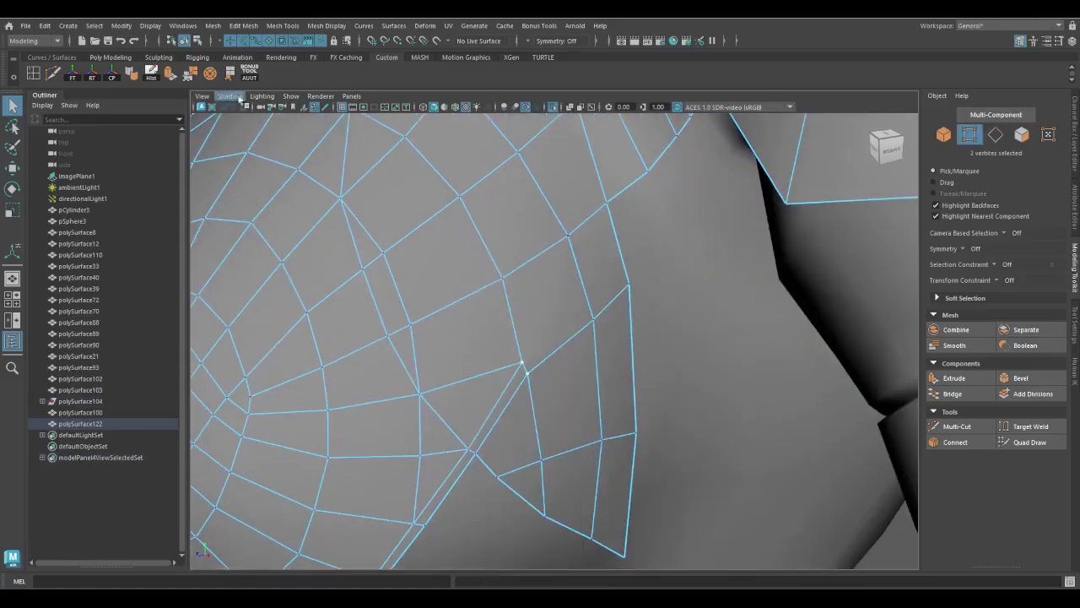
# Merge the doubled vertices at the inner corner of the underarm flap
pyautogui.scroll(-5, 451, 477)
pyautogui.moveTo(531, 270); pyautogui.dragTo(482, 270, button='right')
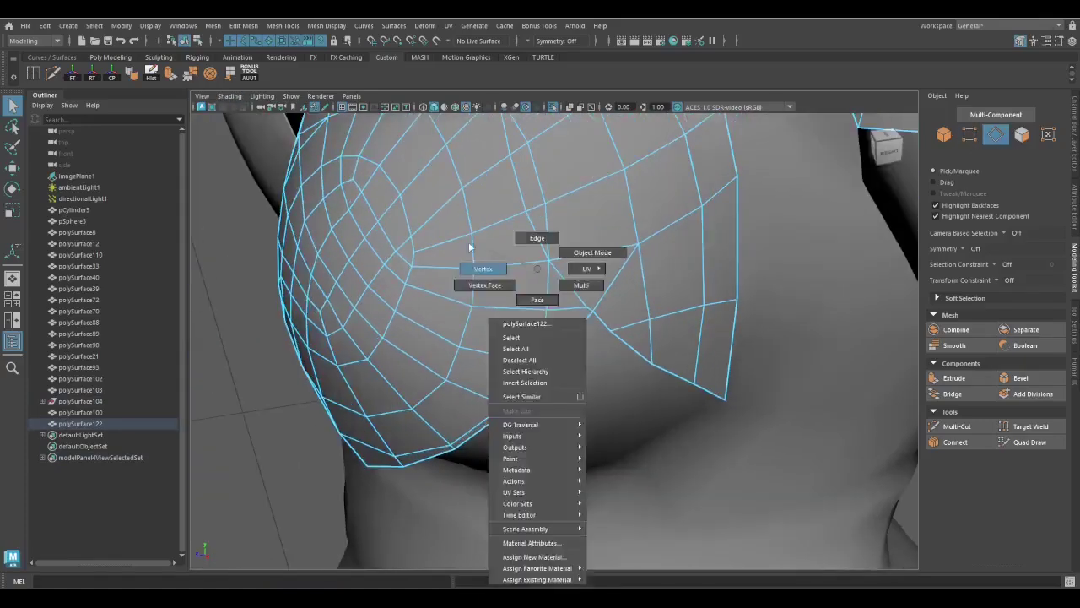
pyautogui.click(598, 313)
pyautogui.scroll(3, 431, 346)
pyautogui.scroll(5, 509, 374)
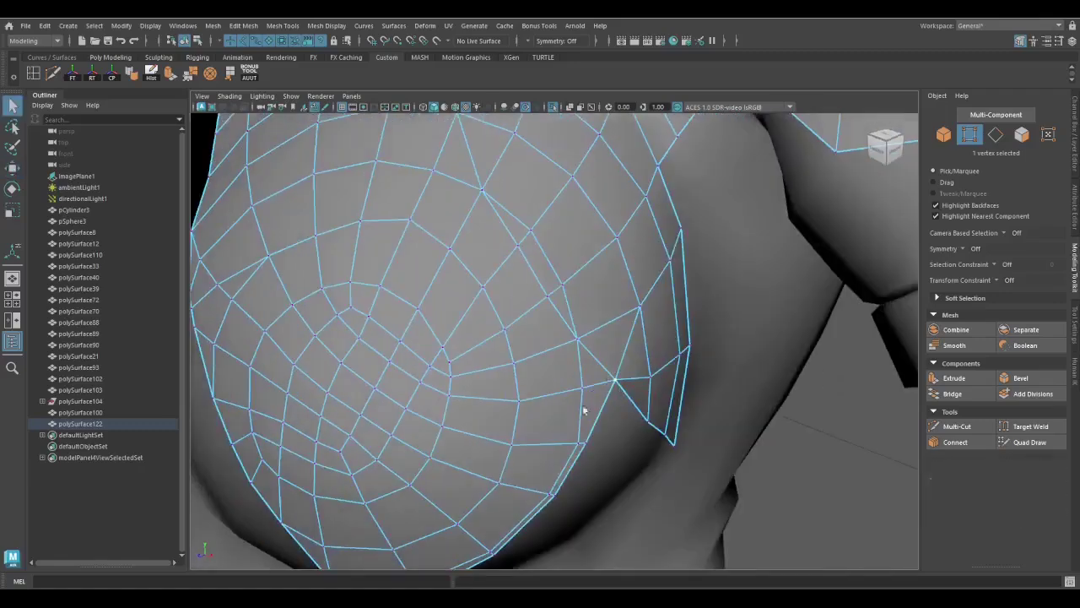
pyautogui.keyDown('alt'); pyautogui.moveTo(745, 375); pyautogui.dragTo(540, 355); pyautogui.keyUp('alt')
# Set the transform constraint to Edge Slide and slide an edge on the side of the chest overlay
pyautogui.click(1004, 281)
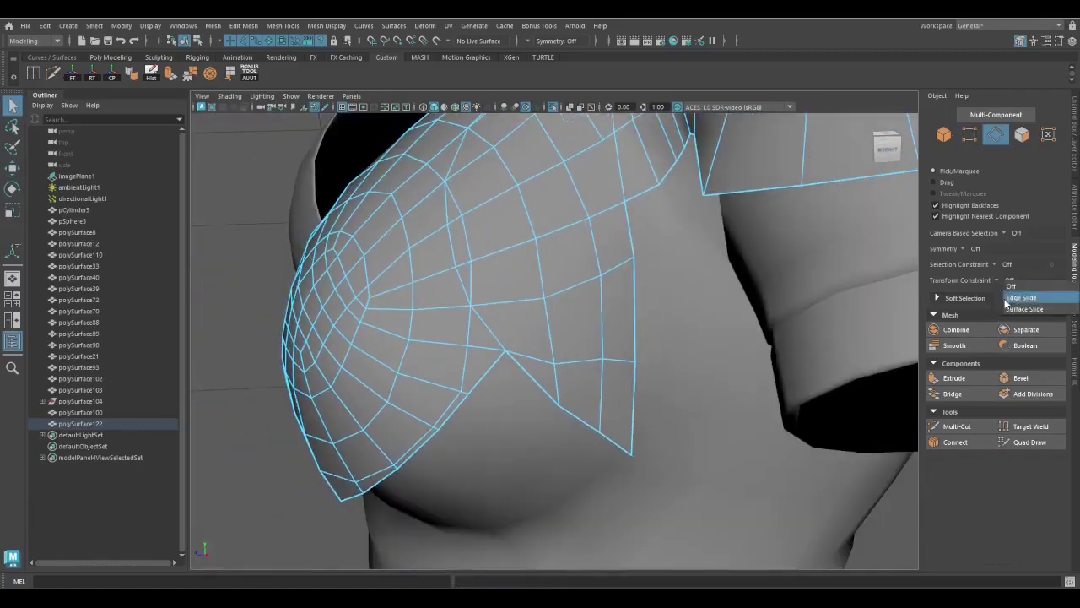
pyautogui.click(1013, 297)
pyautogui.press('w')
pyautogui.press('q')
pyautogui.keyDown('alt'); pyautogui.moveTo(620, 365); pyautogui.dragTo(558, 456); pyautogui.keyUp('alt')
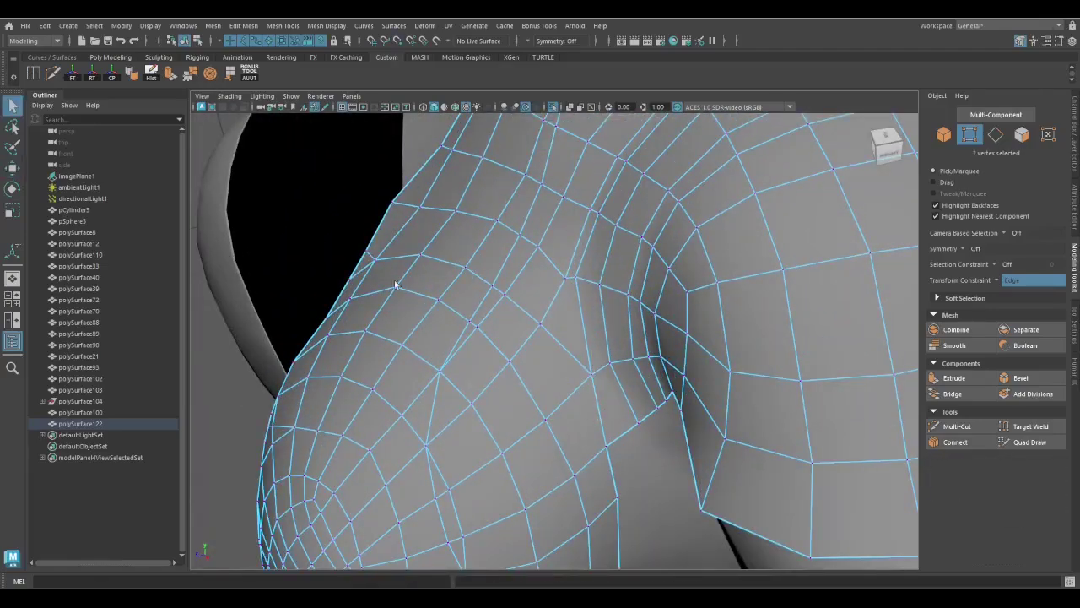
# Merge the doubled vertices along the seam between the chest and sleeve parts in wireframe display
pyautogui.keyDown('alt'); pyautogui.moveTo(535, 350); pyautogui.dragTo(584, 379); pyautogui.keyUp('alt')
pyautogui.press('4')
pyautogui.scroll(3, 579, 338)
pyautogui.keyDown('shift'); pyautogui.click(574, 338); pyautogui.keyUp('shift')
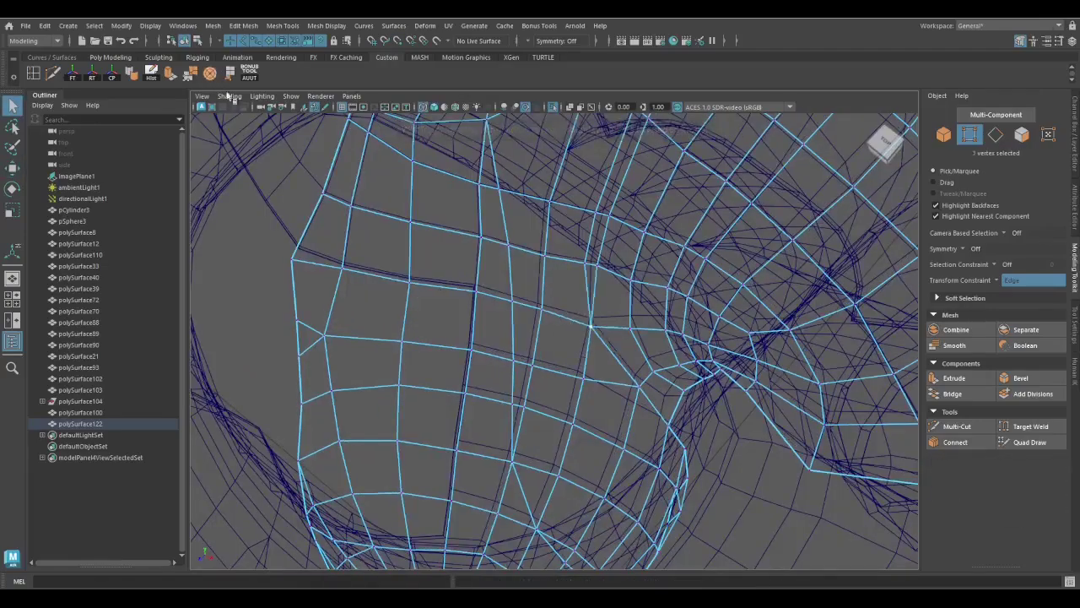
pyautogui.moveTo(573, 338)
pyautogui.keyDown('alt'); pyautogui.mouseDown()
pyautogui.moveTo(572, 318)
pyautogui.moveTo(526, 379)
pyautogui.moveTo(488, 406)
pyautogui.mouseUp(); pyautogui.keyUp('alt')
pyautogui.click(572, 317)
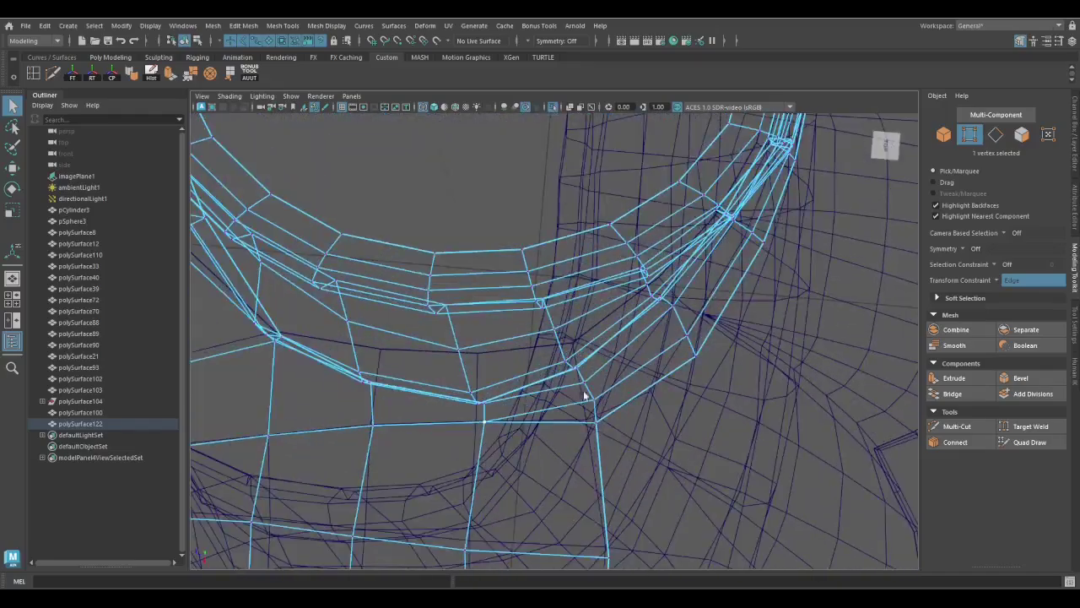
# Raise the sunken vertex on top of the shoulder to line up with the overlay's shoulder contour
pyautogui.press('5')
pyautogui.moveTo(584, 395)
pyautogui.keyDown('alt'); pyautogui.mouseDown()
pyautogui.moveTo(550, 346)
pyautogui.moveTo(513, 428)
pyautogui.moveTo(616, 273)
pyautogui.moveTo(615, 363)
pyautogui.moveTo(586, 415)
pyautogui.moveTo(553, 377)
pyautogui.moveTo(589, 350)
pyautogui.mouseUp(); pyautogui.keyUp('alt')
pyautogui.press('F10')
pyautogui.press('4')
pyautogui.press('F9')
pyautogui.click(593, 337)
pyautogui.press('w')
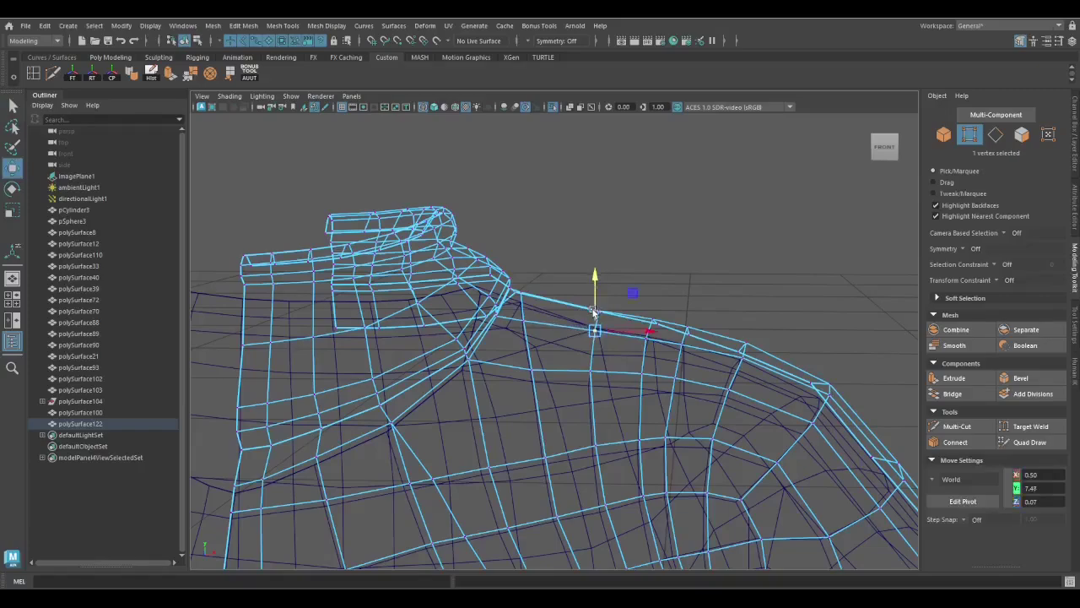
pyautogui.press('5')
pyautogui.press('q')
# Move the underarm flap's outer border vertex outward and edge-slide its lower border vertices into even spacing
pyautogui.keyDown('alt'); pyautogui.moveTo(592, 310); pyautogui.dragTo(513, 374); pyautogui.keyUp('alt')
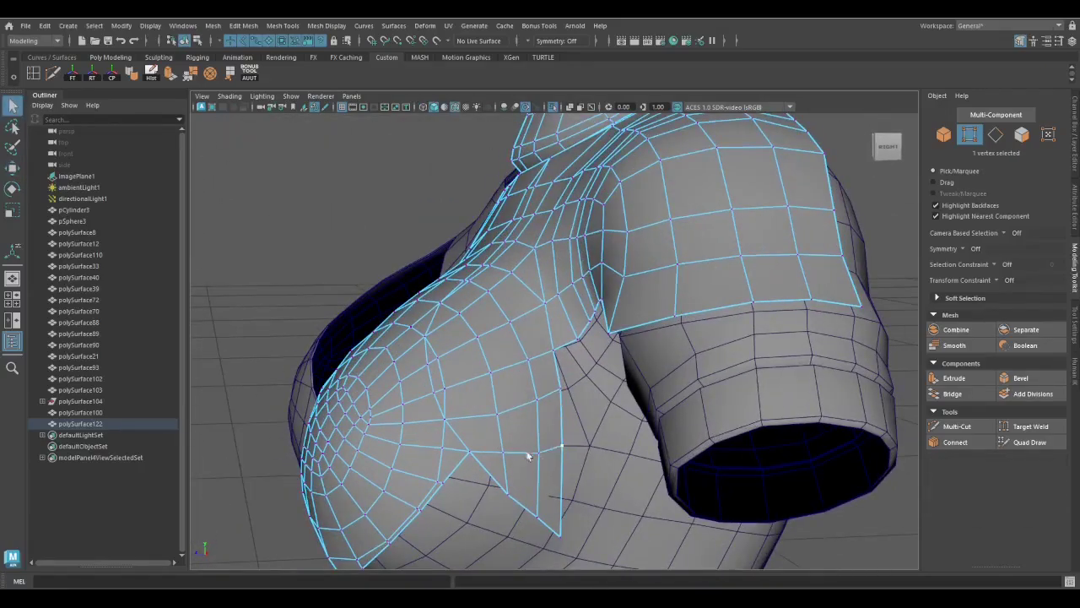
pyautogui.moveTo(527, 457); pyautogui.dragTo(524, 402)
pyautogui.press('4')
pyautogui.moveTo(523, 401); pyautogui.dragTo(547, 416)
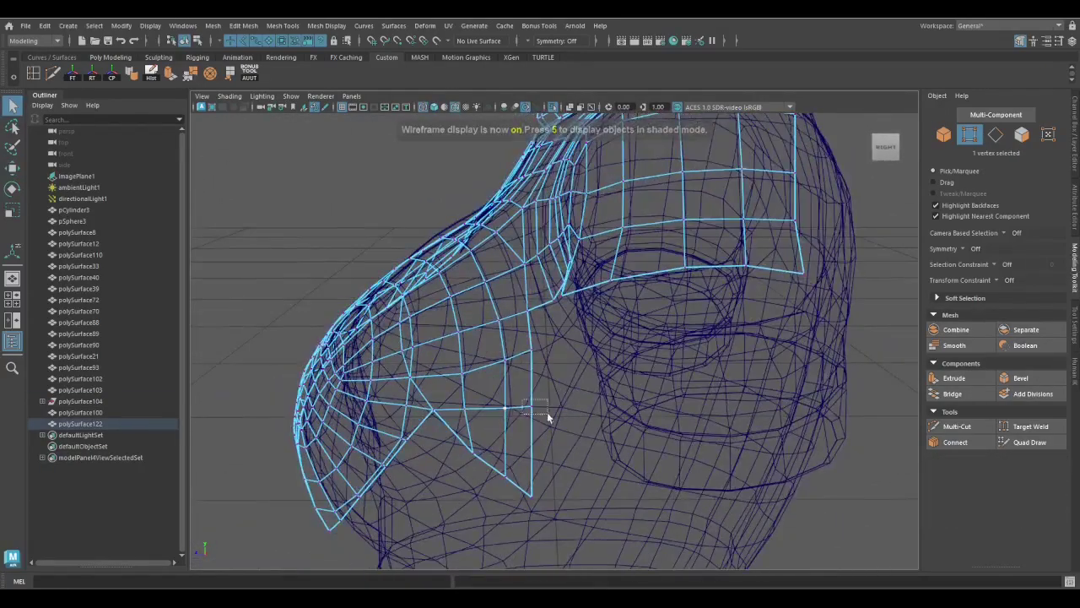
pyautogui.press('w')
pyautogui.click(1000, 280)
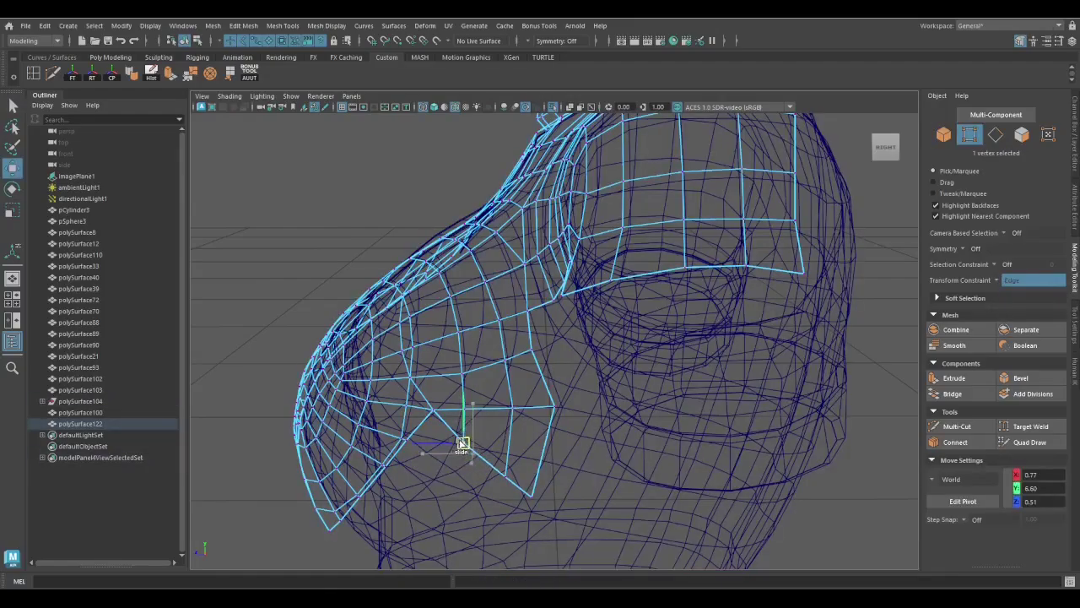
pyautogui.press('5')
pyautogui.press('4')
pyautogui.moveTo(459, 439)
pyautogui.keyDown('alt'); pyautogui.mouseDown()
pyautogui.moveTo(439, 401)
pyautogui.moveTo(258, 239)
pyautogui.mouseUp(); pyautogui.keyUp('alt')
# Delete the redundant vertical edge on the side of the chest overlay
pyautogui.press('q')
pyautogui.press('F9')
pyautogui.moveTo(453, 333)
pyautogui.keyDown('alt'); pyautogui.mouseDown()
pyautogui.moveTo(453, 362)
pyautogui.moveTo(523, 422)
pyautogui.moveTo(478, 372)
pyautogui.moveTo(579, 386)
pyautogui.moveTo(599, 414)
pyautogui.moveTo(473, 393)
pyautogui.moveTo(494, 287)
pyautogui.mouseUp(); pyautogui.keyUp('alt')
pyautogui.press('5')
pyautogui.moveTo(495, 287); pyautogui.dragTo(446, 267, button='right')
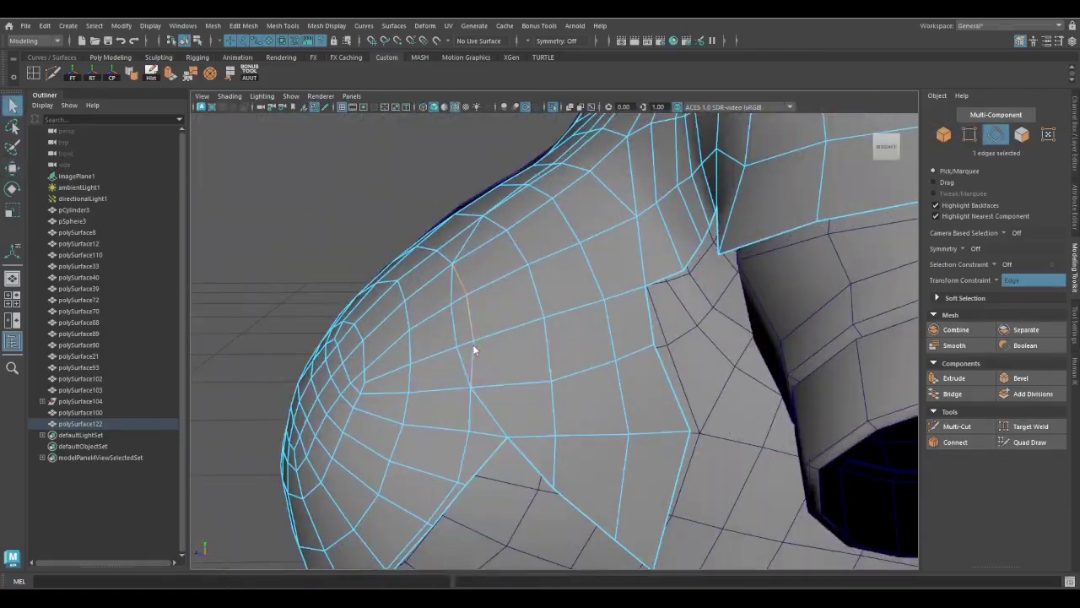
pyautogui.keyDown('alt'); pyautogui.moveTo(473, 349); pyautogui.dragTo(579, 379); pyautogui.keyUp('alt')
# Close the underarm gap between the chest flap and the sleeve with Append to Polygon
pyautogui.press('F8')
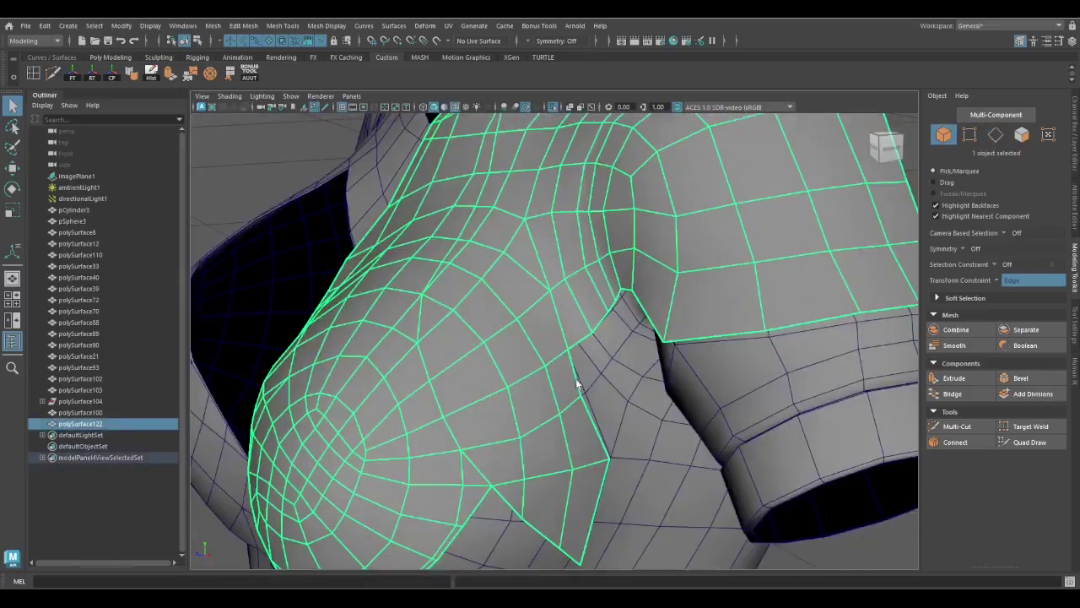
pyautogui.press('y')
pyautogui.keyDown('alt'); pyautogui.moveTo(579, 379); pyautogui.dragTo(667, 317, button='right'); pyautogui.keyUp('alt')
pyautogui.click(675, 283)
pyautogui.click(650, 337)
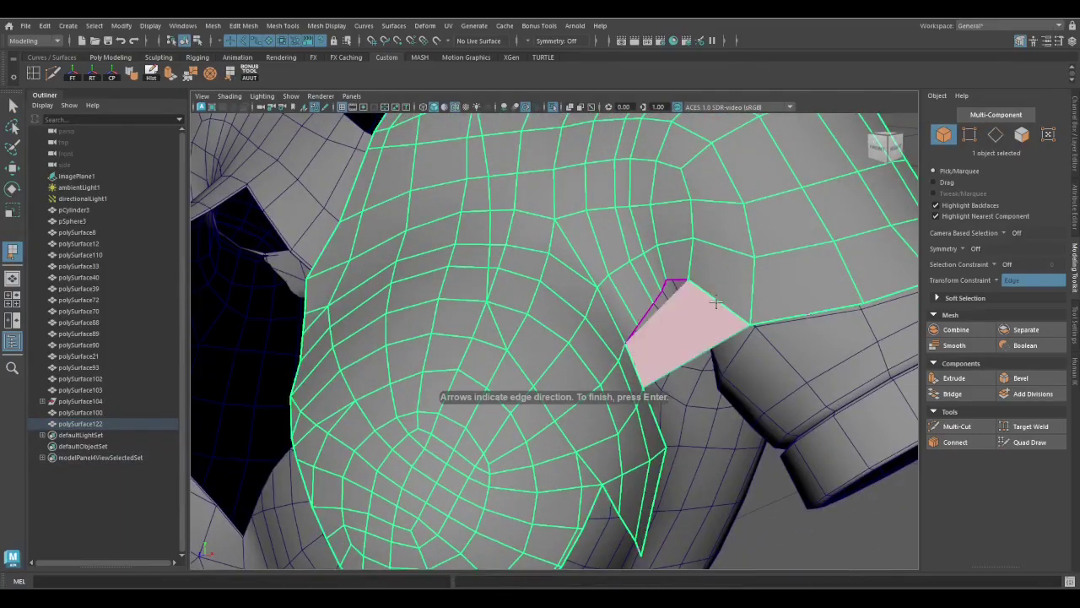
# Cut edge rows across the new underarm face and merge their ends with the armhole border vertices
pyautogui.press('q')
pyautogui.press('F10')
pyautogui.scroll(5, 485, 387)
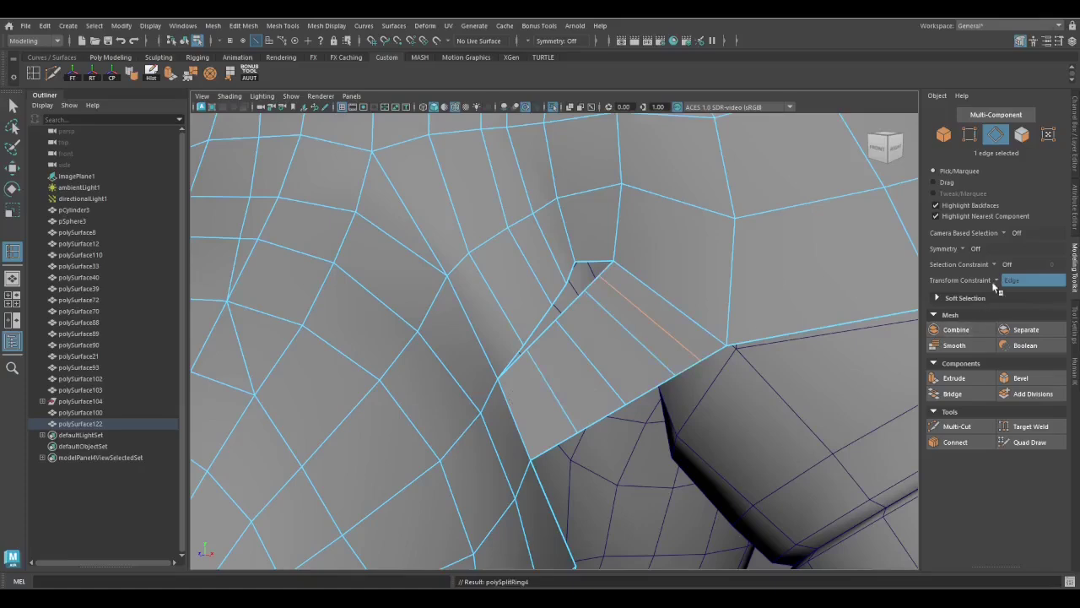
pyautogui.press('F9')
pyautogui.click(565, 287)
pyautogui.press('w')
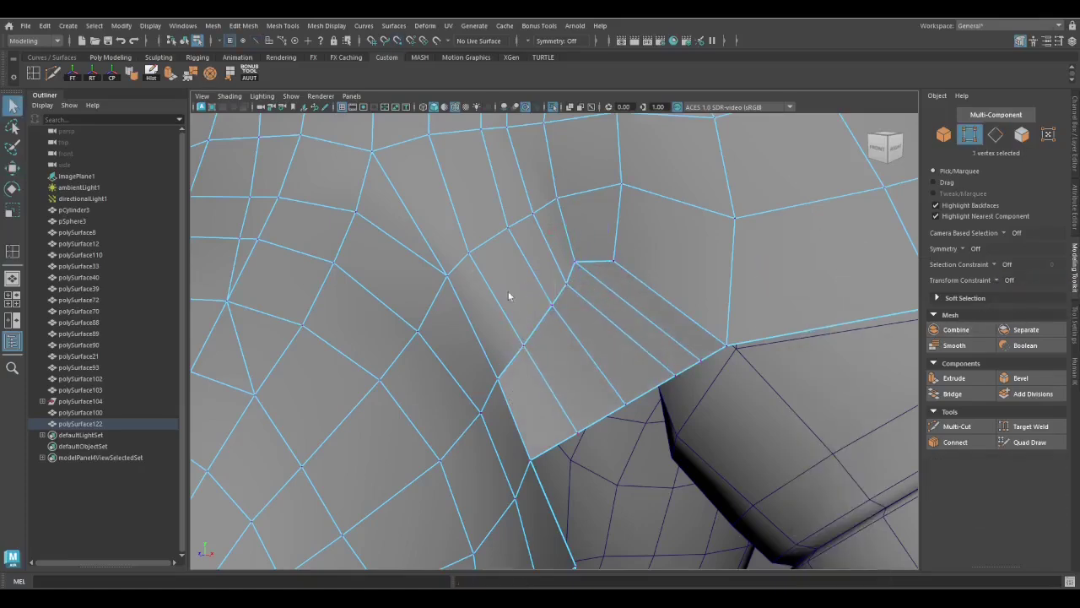
pyautogui.press('w')
# Slide the lower border vertices of the underarm patch along their edges to even out their spacing
pyautogui.keyDown('alt'); pyautogui.moveTo(598, 281); pyautogui.dragTo(585, 413); pyautogui.keyUp('alt')
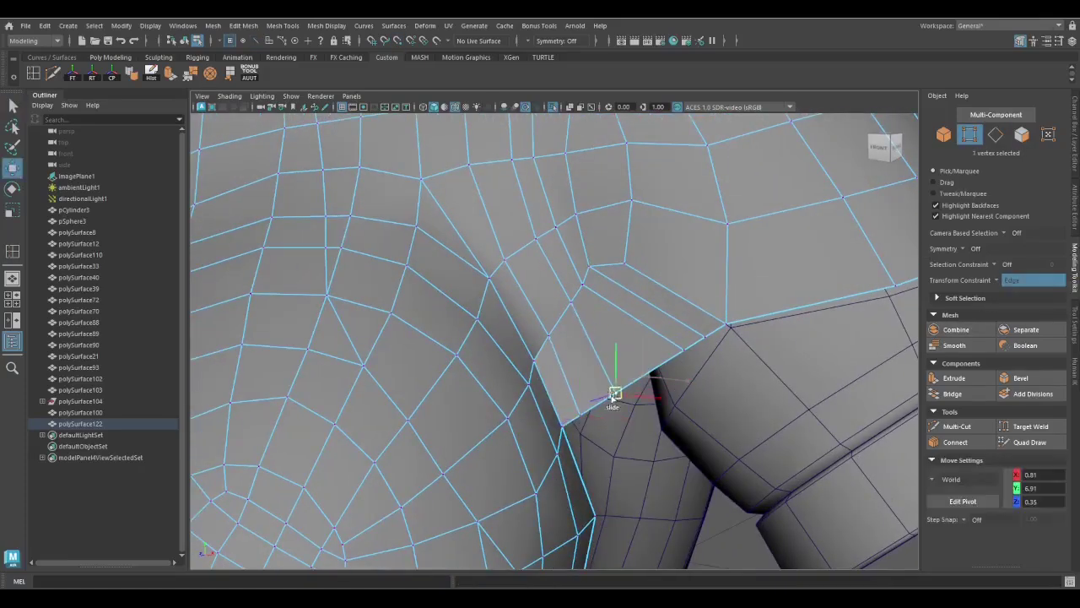
pyautogui.keyDown('alt'); pyautogui.moveTo(719, 345); pyautogui.dragTo(537, 416); pyautogui.keyUp('alt')
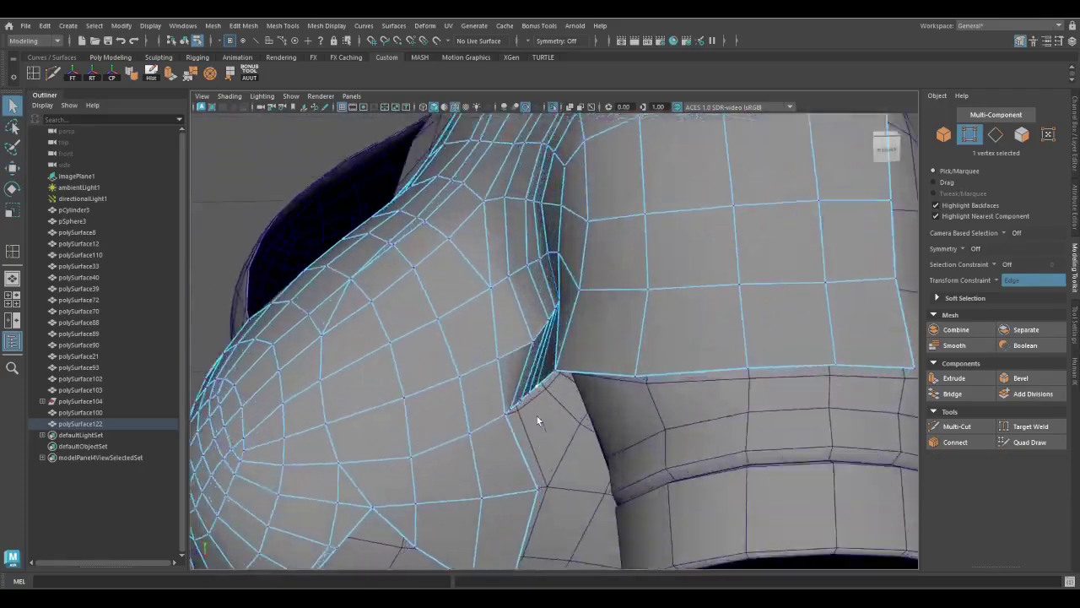
pyautogui.press('w')
pyautogui.moveTo(556, 374); pyautogui.dragTo(523, 338)
pyautogui.moveTo(523, 338); pyautogui.dragTo(540, 321)
pyautogui.moveTo(540, 321); pyautogui.dragTo(613, 347)
pyautogui.press('q')
pyautogui.keyDown('alt'); pyautogui.moveTo(686, 403); pyautogui.dragTo(747, 346); pyautogui.keyUp('alt')
pyautogui.press('w')
pyautogui.press('q')
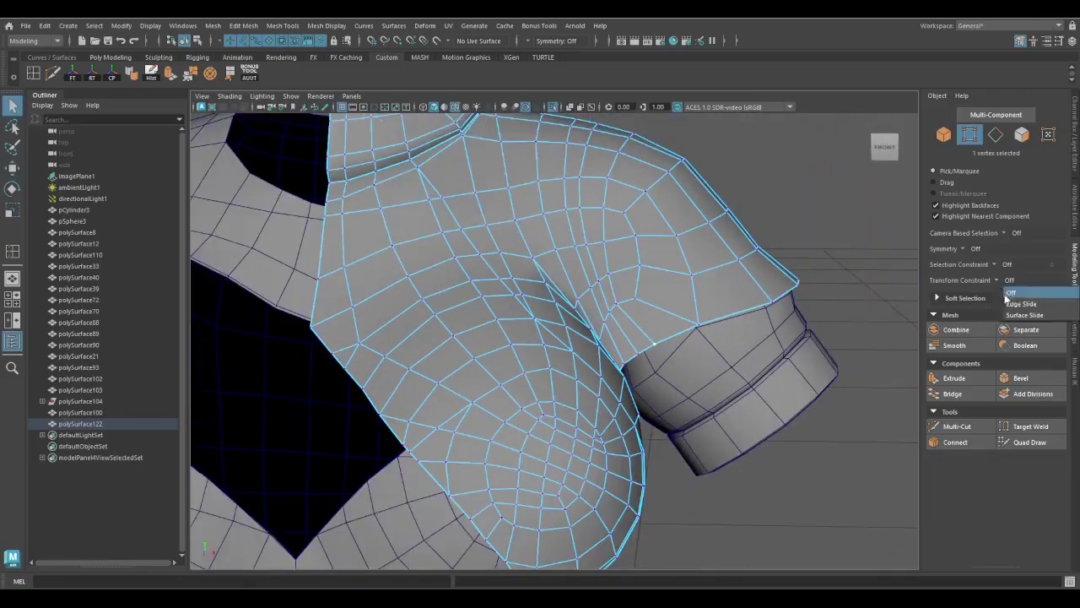
# Turn the transform constraint off and move the underarm patch's border vertices in depth to follow the armpit
pyautogui.click(1011, 292)
pyautogui.press('w')
pyautogui.keyDown('alt'); pyautogui.moveTo(608, 337); pyautogui.dragTo(625, 304); pyautogui.keyUp('alt')
pyautogui.press('q')
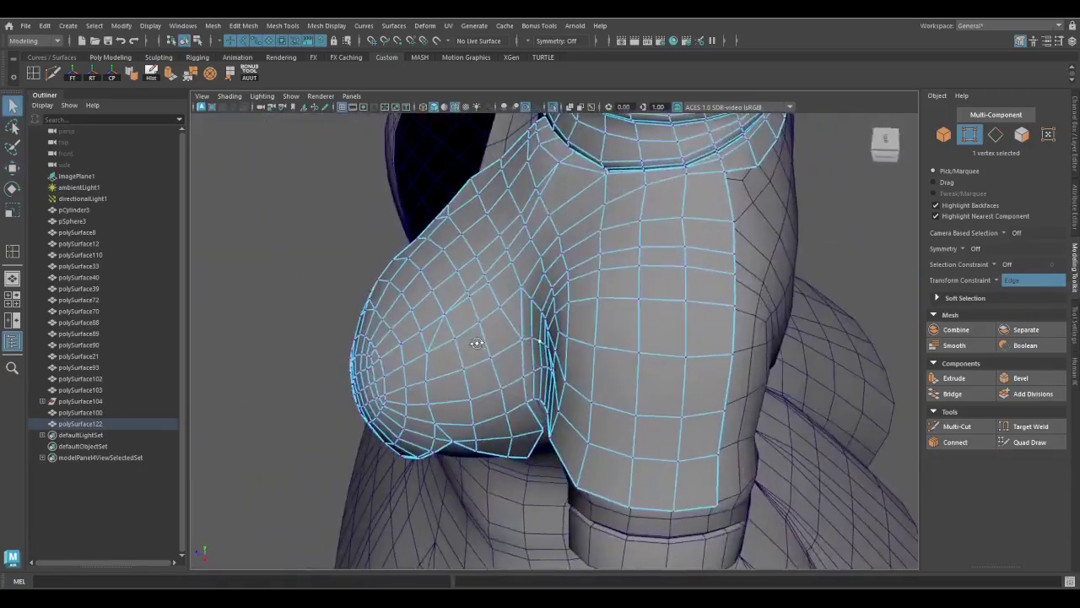
pyautogui.click(1004, 279)
pyautogui.click(1013, 291)
pyautogui.keyDown('alt'); pyautogui.moveTo(659, 338); pyautogui.dragTo(678, 355); pyautogui.keyUp('alt')
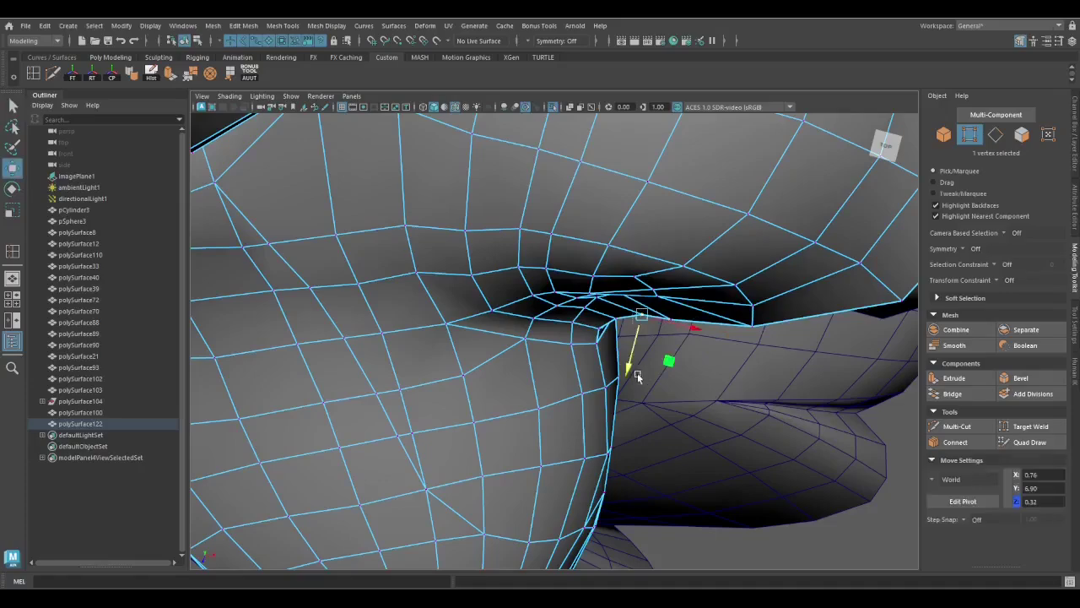
pyautogui.press('w')
pyautogui.keyDown('alt'); pyautogui.moveTo(616, 324); pyautogui.dragTo(534, 393); pyautogui.keyUp('alt')
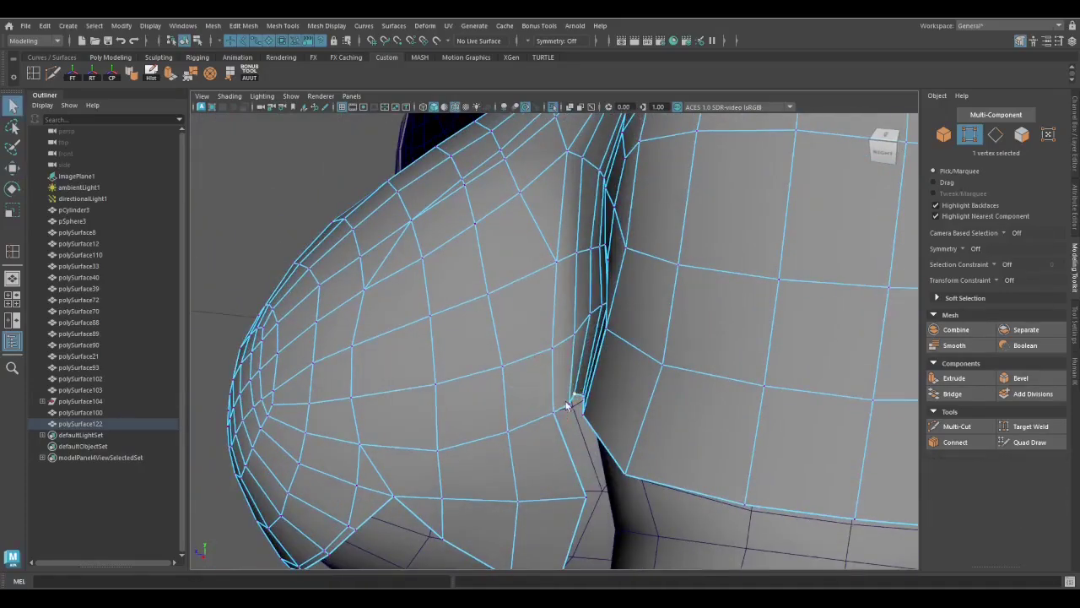
# Reposition the inner armpit vertices between the chest and the sleeve to smooth the fold
pyautogui.keyDown('shift'); pyautogui.click(603, 307); pyautogui.keyUp('shift')
pyautogui.keyDown('alt'); pyautogui.moveTo(603, 307); pyautogui.dragTo(603, 243); pyautogui.keyUp('alt')
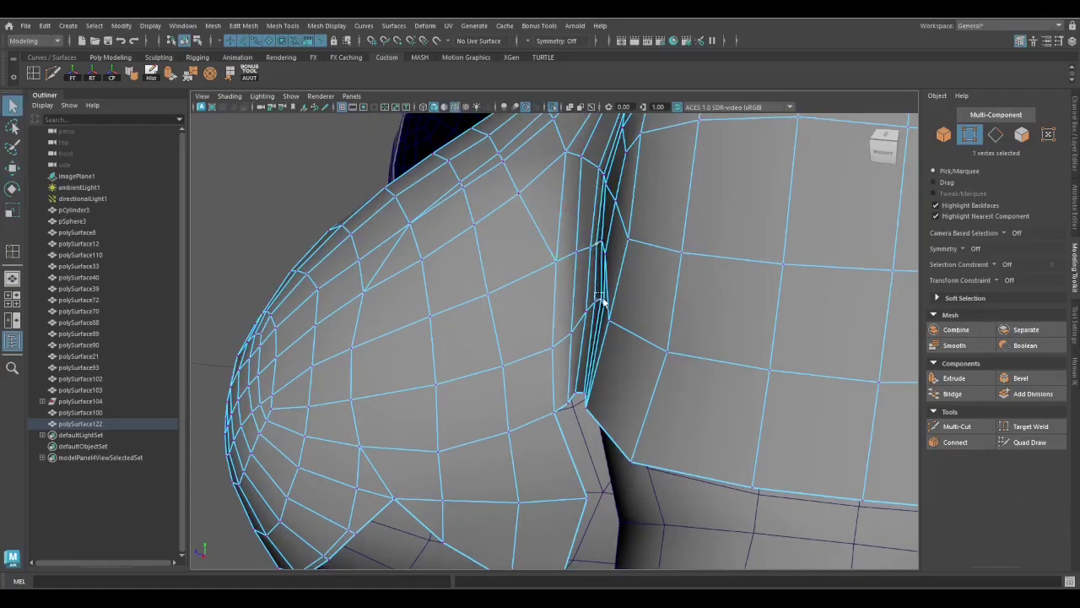
pyautogui.press('w')
pyautogui.keyDown('alt'); pyautogui.moveTo(598, 306); pyautogui.dragTo(549, 390); pyautogui.keyUp('alt')
pyautogui.press('q')
pyautogui.keyDown('shift'); pyautogui.click(558, 382); pyautogui.keyUp('shift')
pyautogui.press('w')
pyautogui.press('w')
pyautogui.press('q')
pyautogui.press('q')
# Move the side-chest vertices above the underarm flap in wireframe display to even out the mesh
pyautogui.keyDown('alt'); pyautogui.moveTo(497, 428); pyautogui.dragTo(553, 425); pyautogui.keyUp('alt')
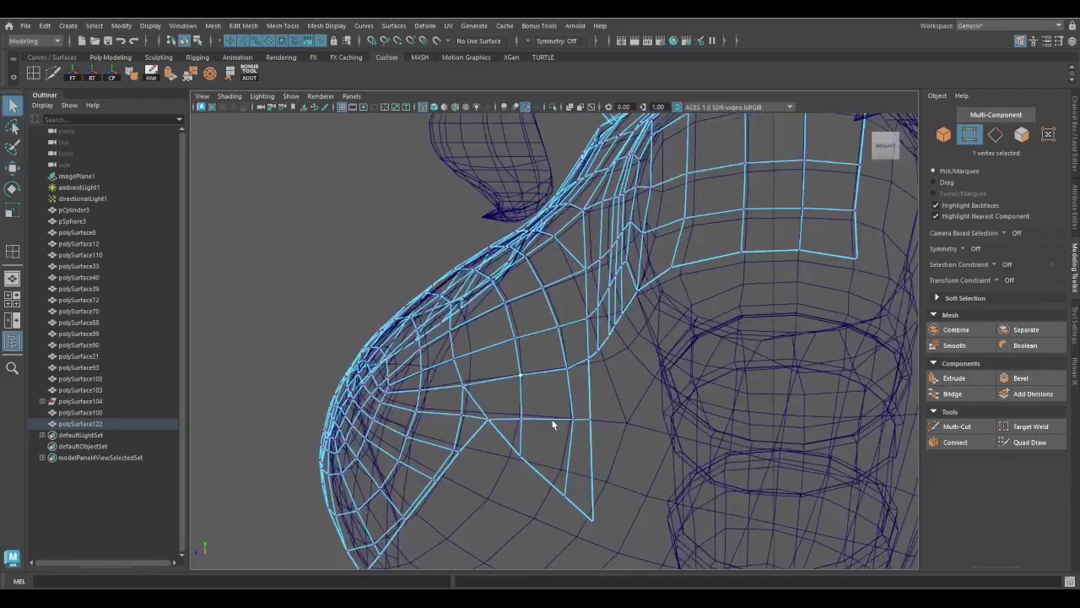
pyautogui.press('w')
pyautogui.moveTo(674, 248)
pyautogui.keyDown('alt'); pyautogui.mouseDown()
pyautogui.moveTo(564, 318)
pyautogui.moveTo(589, 338)
pyautogui.moveTo(577, 374)
pyautogui.mouseUp(); pyautogui.keyUp('alt')
pyautogui.press('5')
# Extrude the nine border edges of the sleeve overlay and pull them down along the arm
pyautogui.press('F10')
pyautogui.press('4')
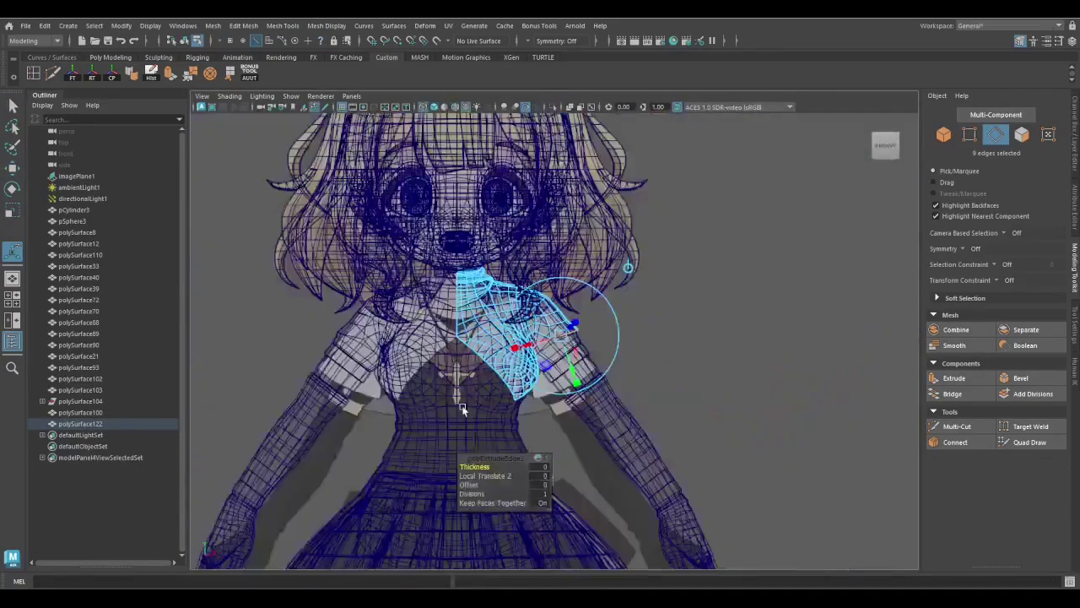
pyautogui.press('w')
pyautogui.keyDown('alt'); pyautogui.moveTo(599, 487); pyautogui.dragTo(721, 321); pyautogui.keyUp('alt')
pyautogui.press('w')
# Move the extruded hem's outer and underside vertices in the front view to match the reference sleeve outline
pyautogui.press('F9')
pyautogui.moveTo(675, 399); pyautogui.dragTo(631, 358)
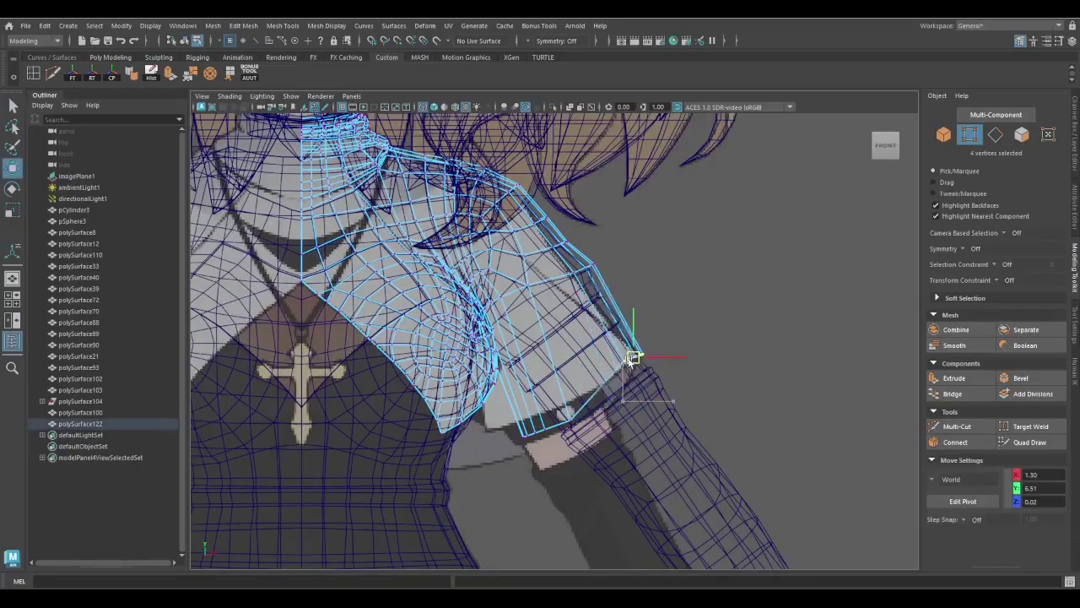
pyautogui.keyDown('shift'); pyautogui.moveTo(579, 434); pyautogui.dragTo(578, 433); pyautogui.keyUp('shift')
pyautogui.keyDown('alt'); pyautogui.moveTo(578, 433); pyautogui.dragTo(515, 404); pyautogui.keyUp('alt')
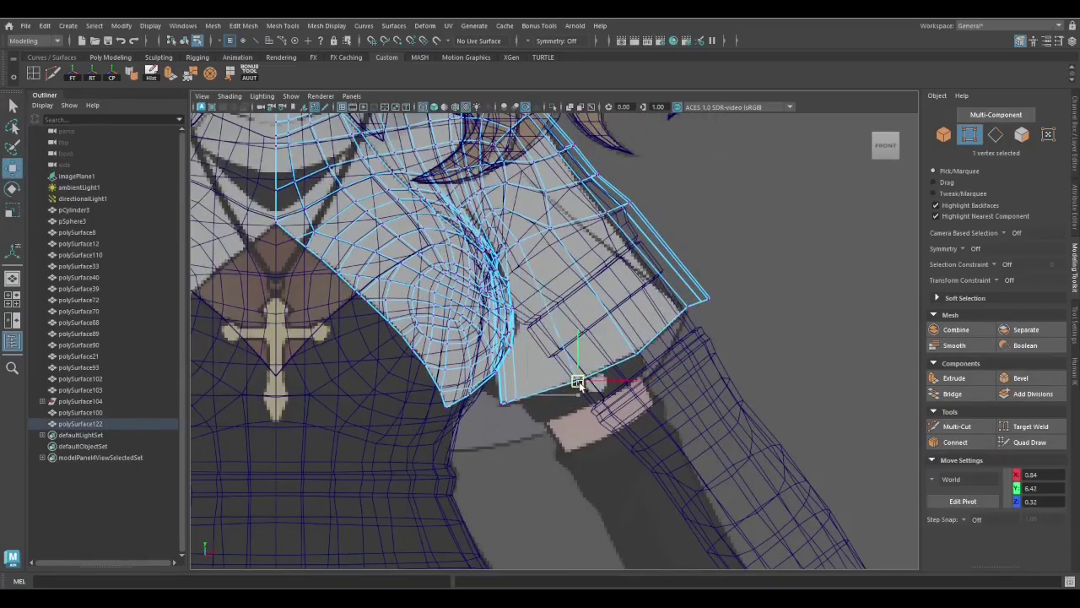
pyautogui.press('f')
pyautogui.press('q')
pyautogui.keyDown('alt'); pyautogui.moveTo(608, 537); pyautogui.dragTo(727, 503); pyautogui.keyUp('alt')
pyautogui.press('w')
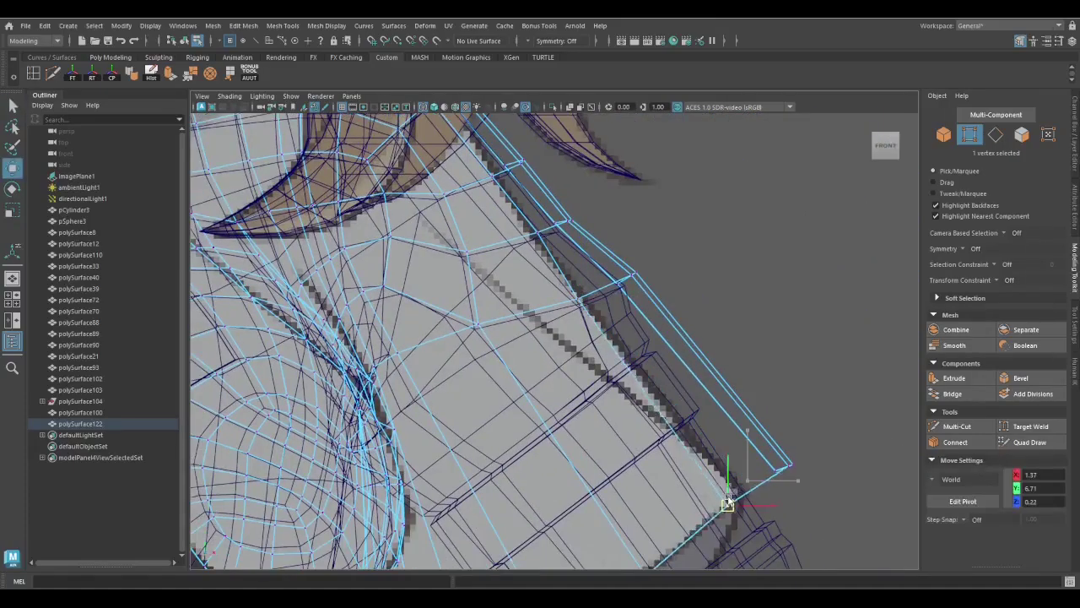
pyautogui.press('q')
pyautogui.keyDown('alt'); pyautogui.moveTo(728, 502); pyautogui.dragTo(585, 444, button='right'); pyautogui.keyUp('alt')
# Slide an underside hem vertex of the sleeve along its border with the Edge Slide constraint
pyautogui.scroll(2, 708, 353)
pyautogui.moveTo(524, 489); pyautogui.dragTo(566, 515)
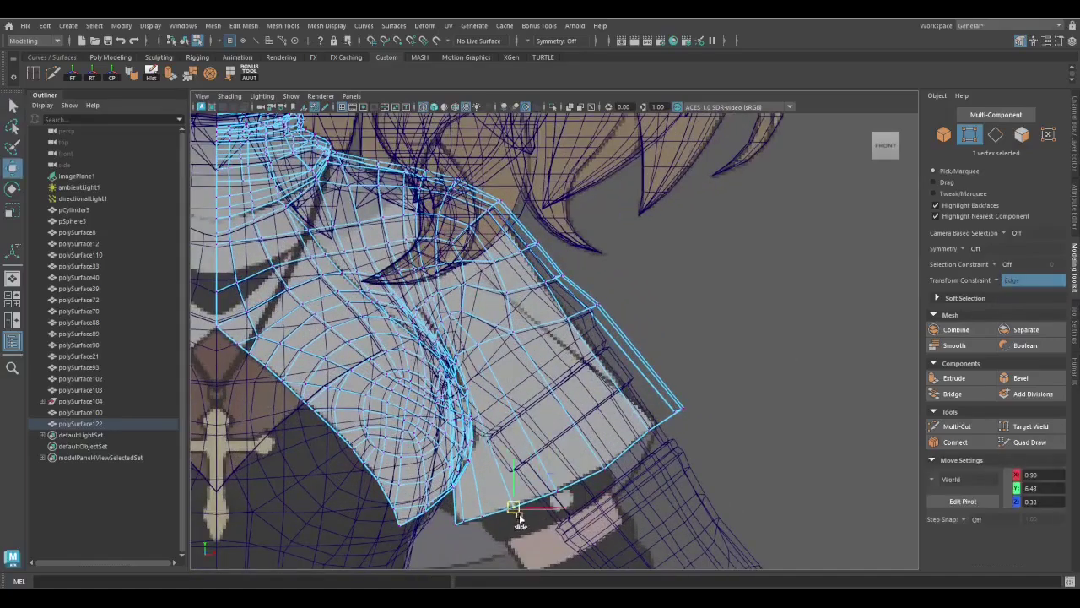
pyautogui.press('space')
pyautogui.press('space')
pyautogui.keyDown('alt'); pyautogui.moveTo(608, 374); pyautogui.dragTo(675, 397); pyautogui.keyUp('alt')
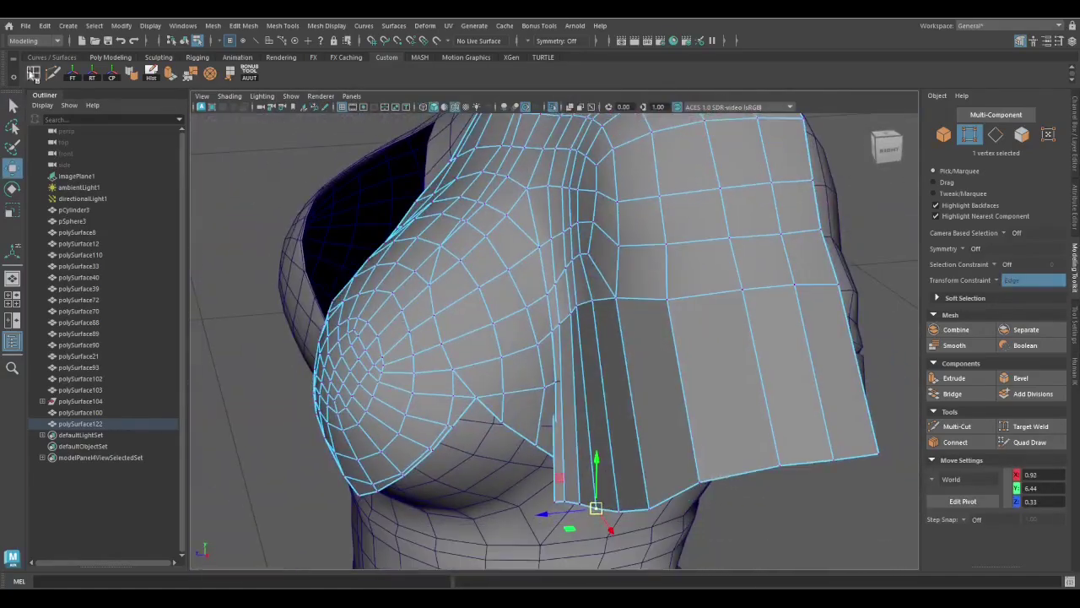
# Move the tip vertices of the underarm flap in wireframe display to line up with the neighbouring border
pyautogui.click(759, 378)
pyautogui.scroll(5, 639, 288)
pyautogui.press('4')
pyautogui.click(552, 475)
pyautogui.press('w')
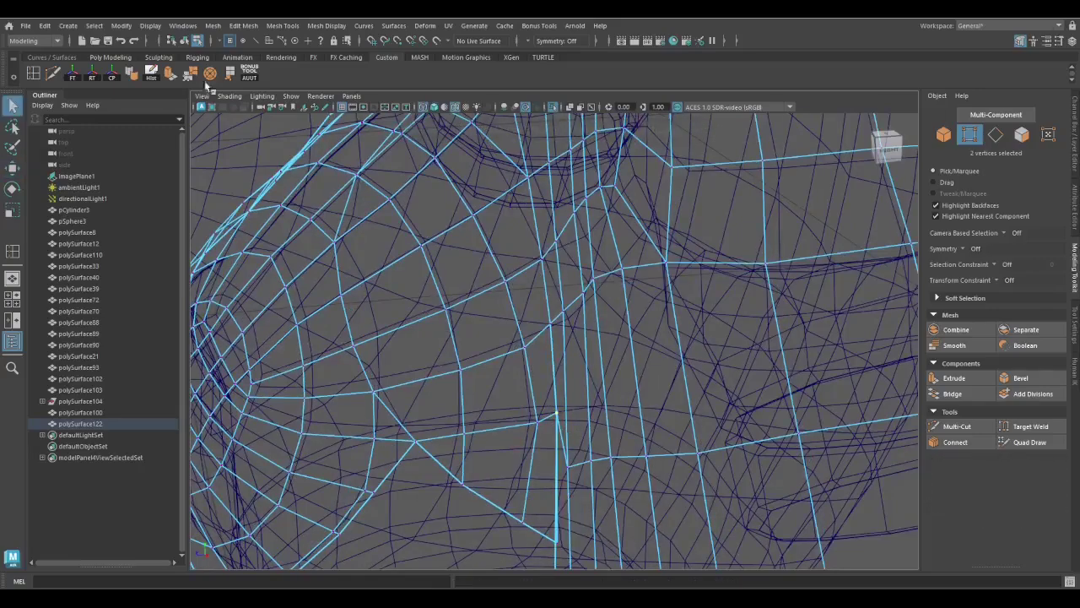
pyautogui.scroll(-3, 576, 440)
pyautogui.click(575, 438)
pyautogui.press('w')
pyautogui.press('q')
pyautogui.scroll(-5, 552, 447)
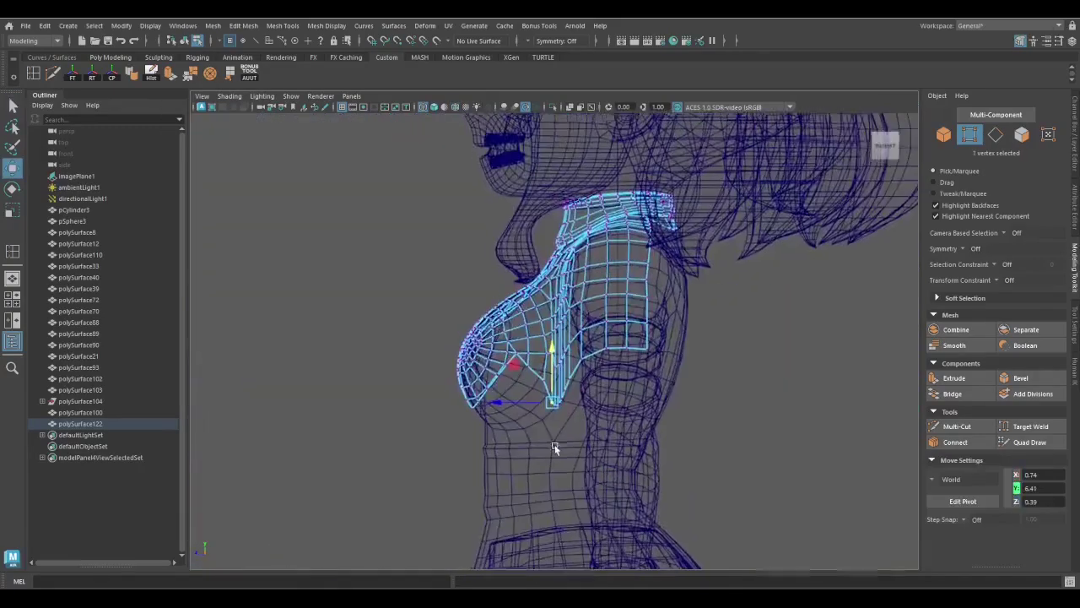
# Move the side-chest vertex above the underarm flap along the depth axis in the side view
pyautogui.scroll(4, 508, 432)
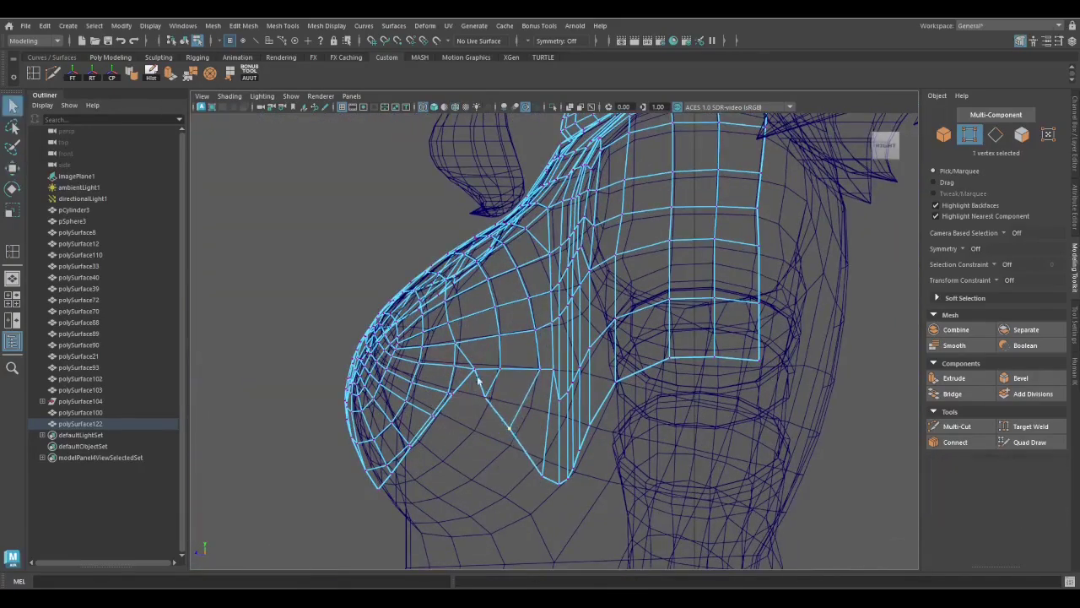
pyautogui.scroll(2, 529, 481)
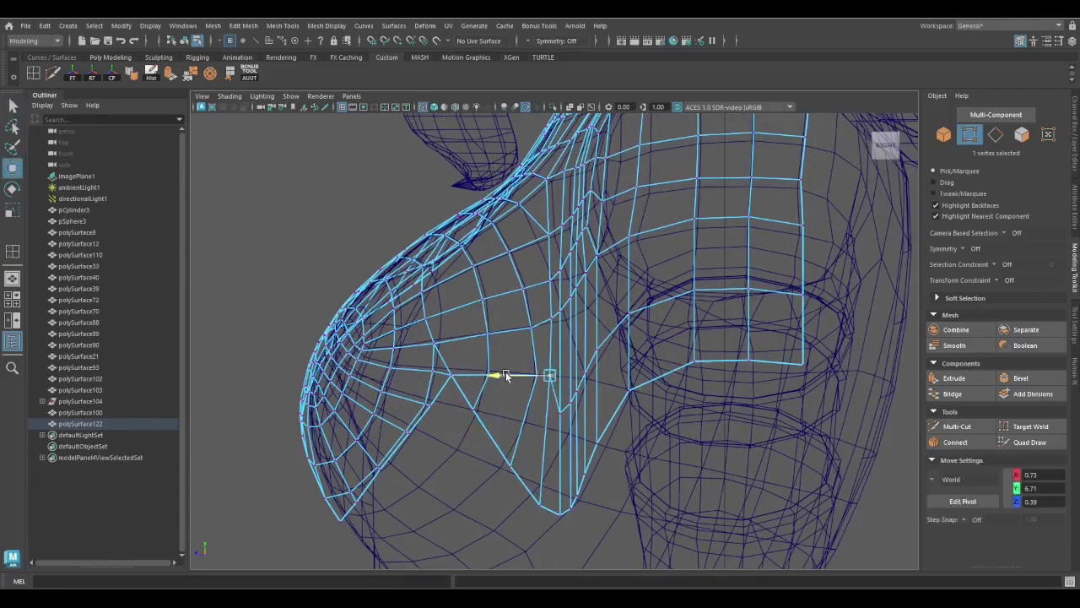
pyautogui.press('q')
pyautogui.keyDown('alt'); pyautogui.moveTo(506, 376); pyautogui.dragTo(604, 377); pyautogui.keyUp('alt')
pyautogui.press('5')
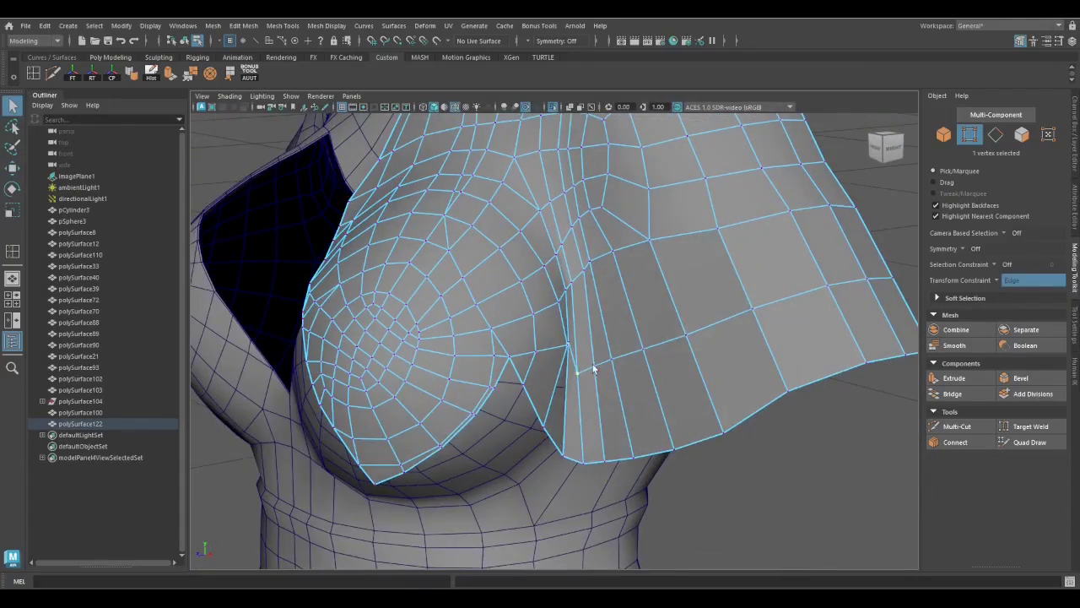
# Slide the vertices along the front armhole crease with the Edge transform constraint to space the mesh evenly
pyautogui.keyDown('alt'); pyautogui.moveTo(729, 293); pyautogui.dragTo(675, 357); pyautogui.keyUp('alt')
pyautogui.click(1010, 280)
pyautogui.click(1013, 289)
pyautogui.press('q')
pyautogui.click(557, 427)
pyautogui.keyDown('alt'); pyautogui.moveTo(557, 385); pyautogui.dragTo(723, 271); pyautogui.keyUp('alt')
pyautogui.moveTo(723, 270); pyautogui.dragTo(781, 250, button='right')
pyautogui.keyDown('alt'); pyautogui.moveTo(694, 427); pyautogui.dragTo(481, 377); pyautogui.keyUp('alt')
pyautogui.click(556, 387)
pyautogui.press('F9')
pyautogui.keyDown('alt'); pyautogui.moveTo(541, 405); pyautogui.dragTo(590, 463); pyautogui.keyUp('alt')
pyautogui.press('w')
pyautogui.scroll(5, 590, 464)
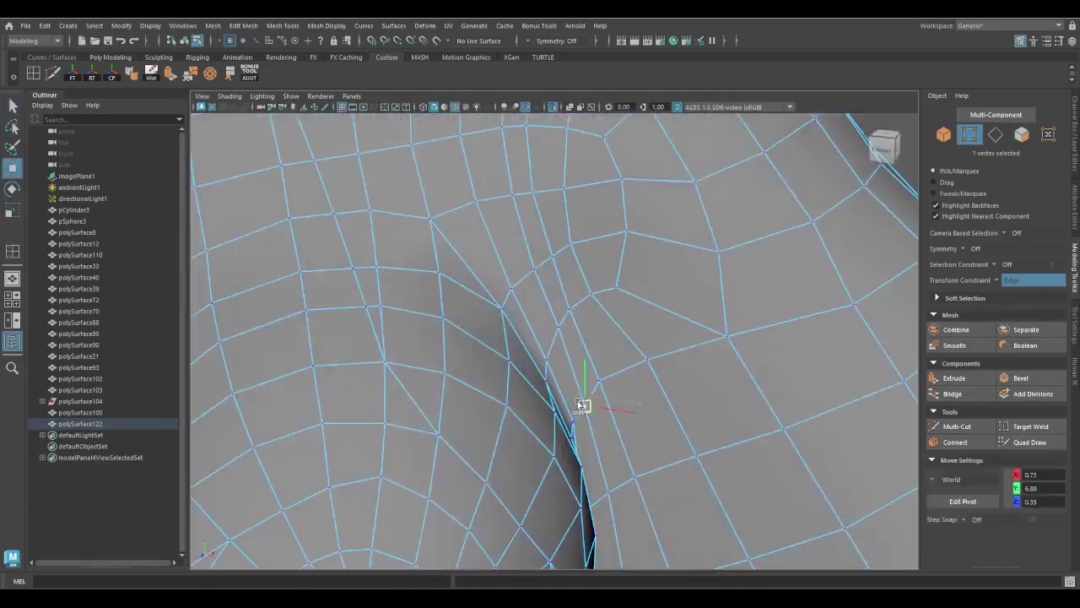
# Move the vertex in the fold between the chest and the sleeve sideways to smooth the transition
pyautogui.keyDown('alt'); pyautogui.moveTo(584, 403); pyautogui.dragTo(641, 422); pyautogui.keyUp('alt')
pyautogui.press('q')
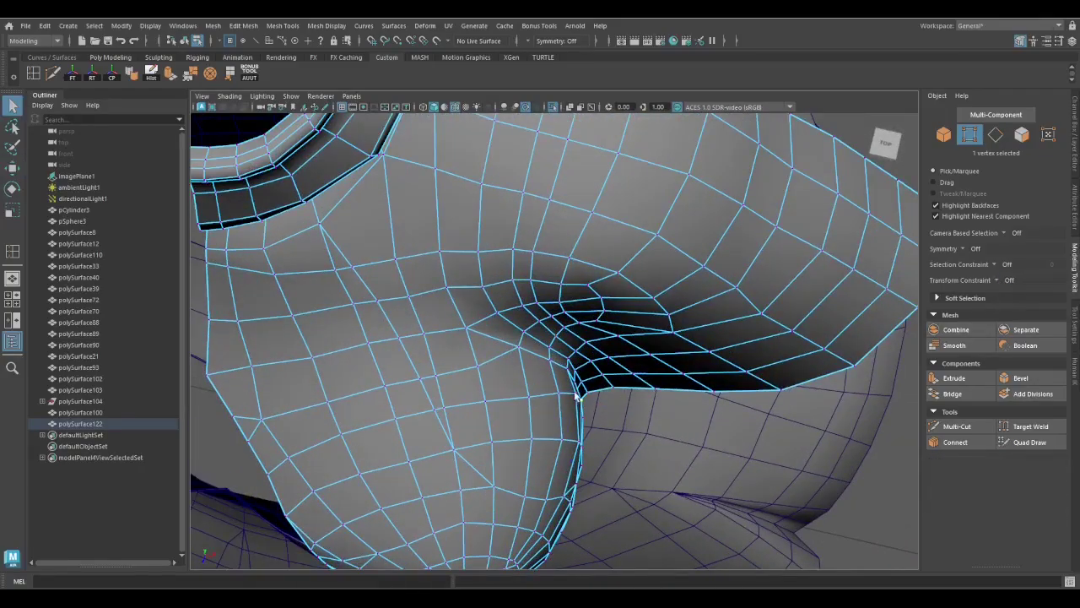
pyautogui.keyDown('alt'); pyautogui.moveTo(578, 397); pyautogui.dragTo(581, 481); pyautogui.keyUp('alt')
pyautogui.press('w')
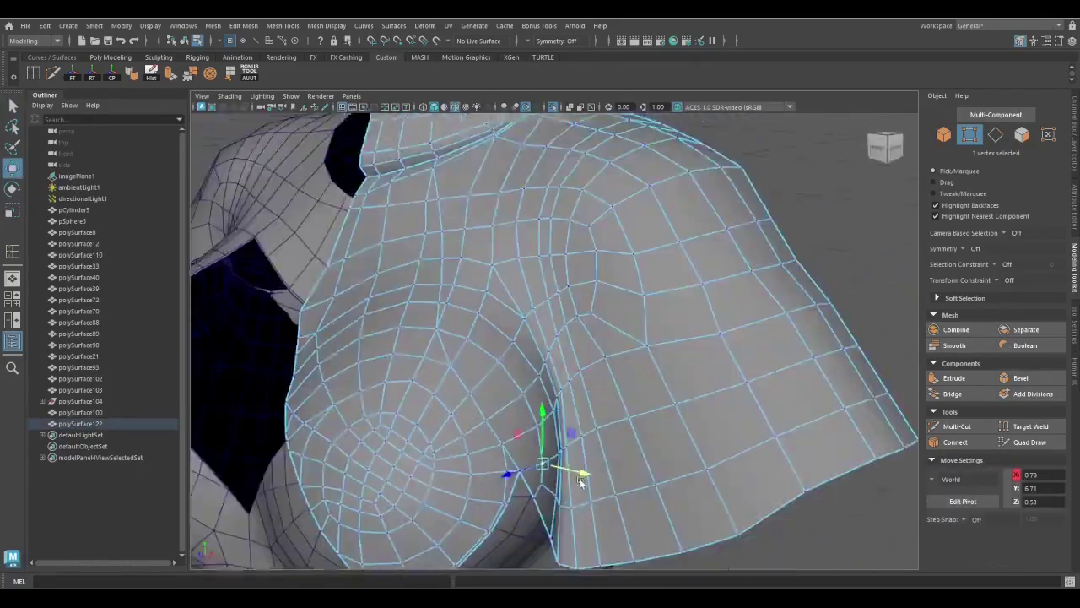
pyautogui.press('q')
# Adjust a hem vertex on the outer side of the sleeve and review the garment on the whole figure
pyautogui.press('F8')
pyautogui.scroll(-5, 550, 470)
pyautogui.scroll(5, 582, 321)
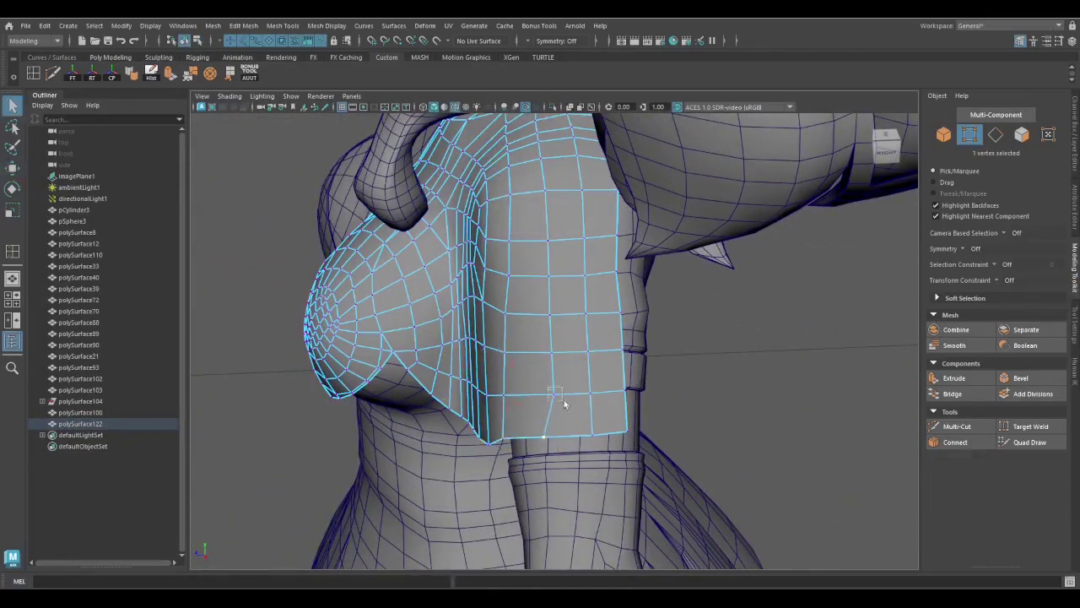
pyautogui.keyDown('alt'); pyautogui.moveTo(509, 318); pyautogui.dragTo(642, 389); pyautogui.keyUp('alt')
pyautogui.press('q')
pyautogui.press('q')
pyautogui.click(625, 372)
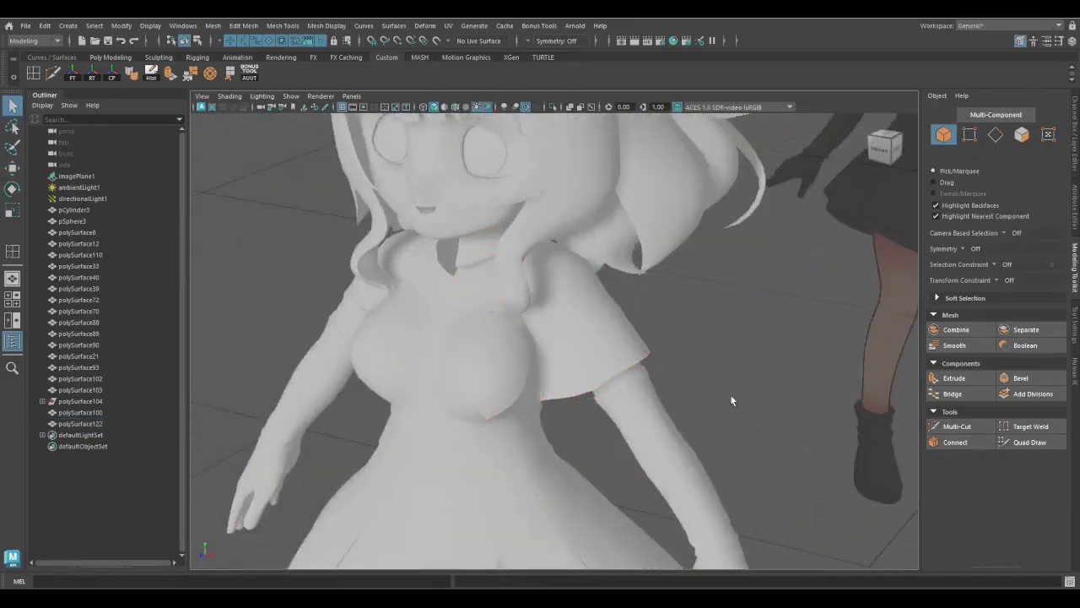
# Move the outer sleeve vertices in the front view to follow the reference sleeve outline
pyautogui.press('a')
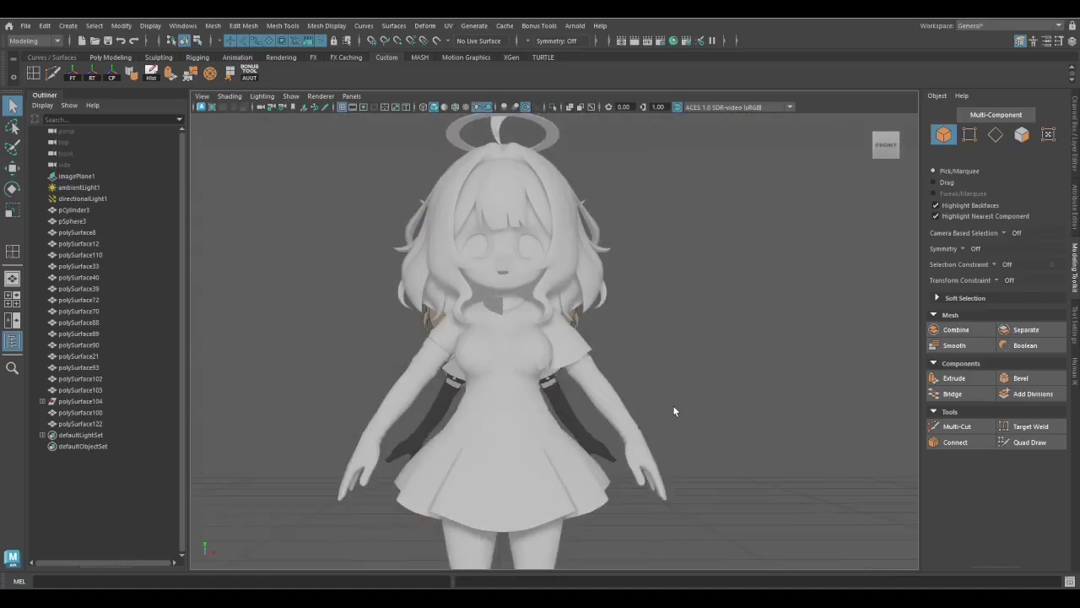
pyautogui.press('f')
pyautogui.press('F9')
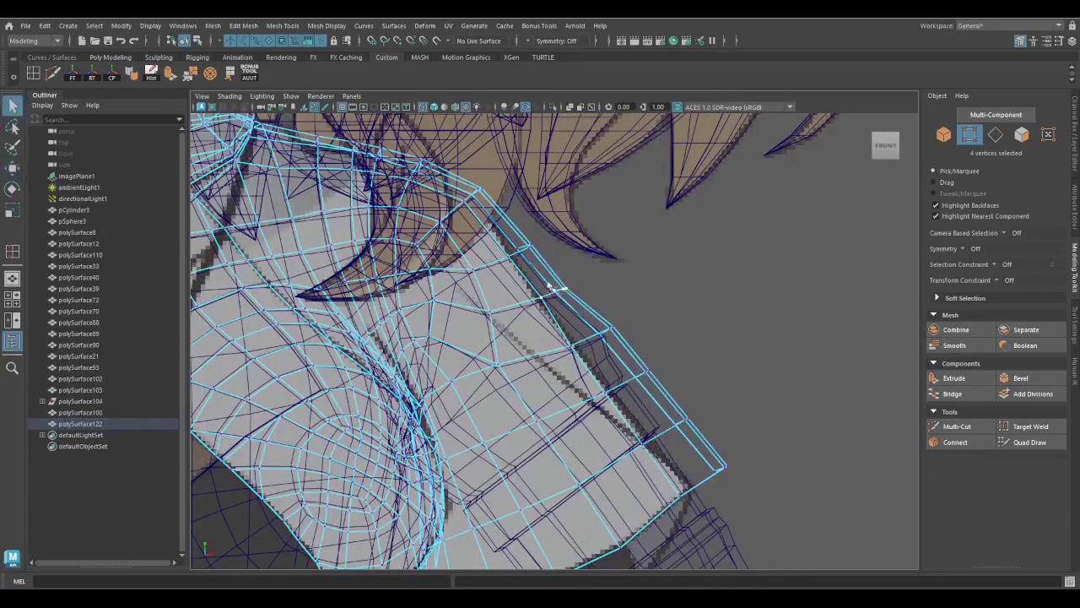
pyautogui.moveTo(567, 291); pyautogui.dragTo(688, 378)
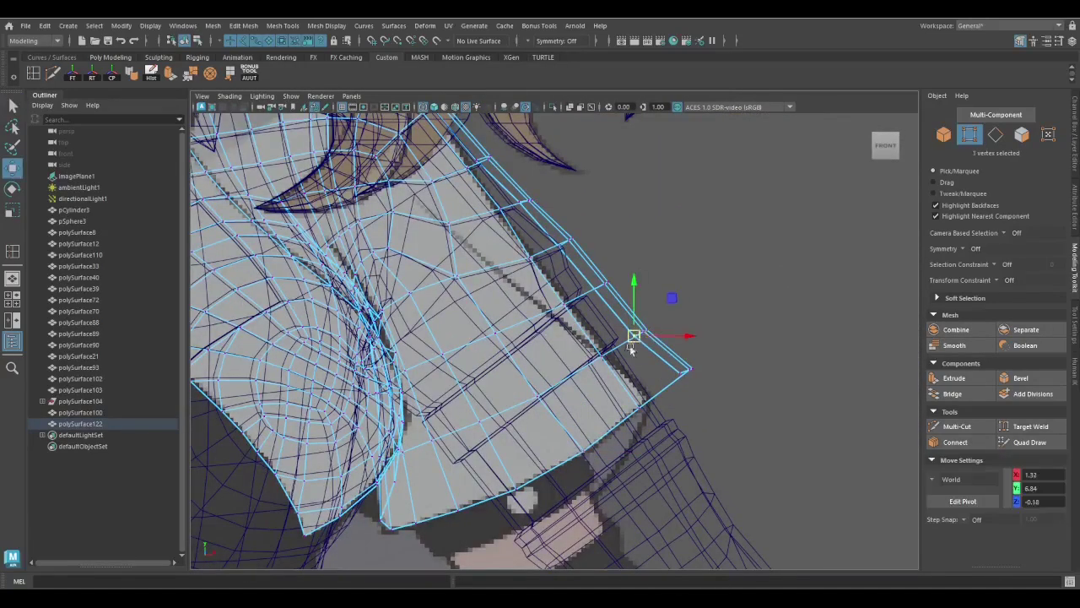
pyautogui.press('a')
pyautogui.press('f')
pyautogui.keyDown('shift'); pyautogui.moveTo(588, 323); pyautogui.dragTo(603, 337); pyautogui.keyUp('shift')
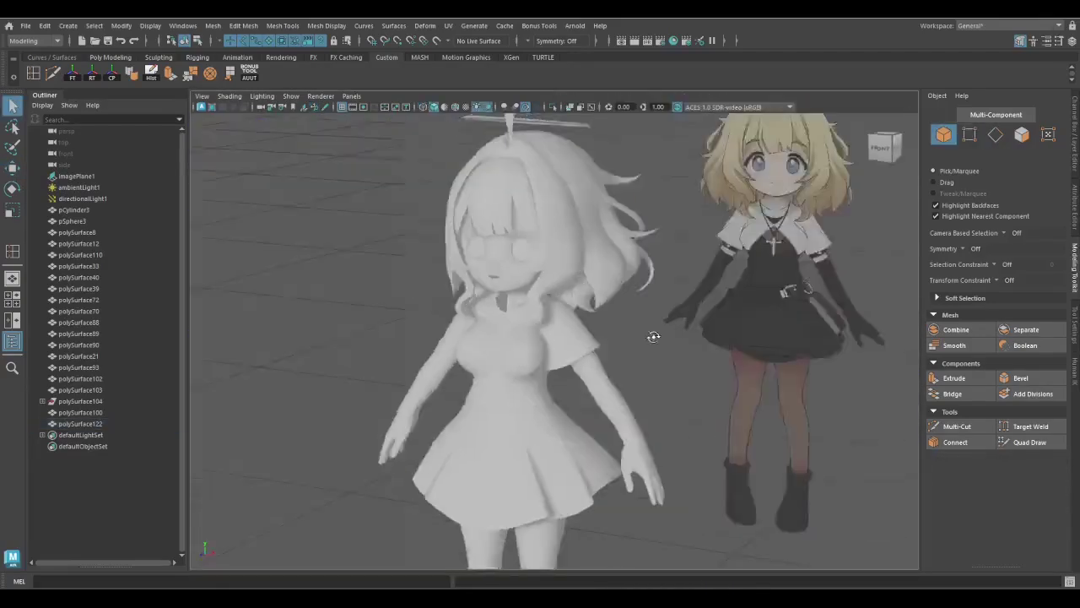
# Extrude the open edge below the collar at the back shoulder and join its corner to the shoulder border
pyautogui.hotkey('ctrl', '1')
pyautogui.keyDown('alt'); pyautogui.moveTo(682, 334); pyautogui.dragTo(589, 292); pyautogui.keyUp('alt')
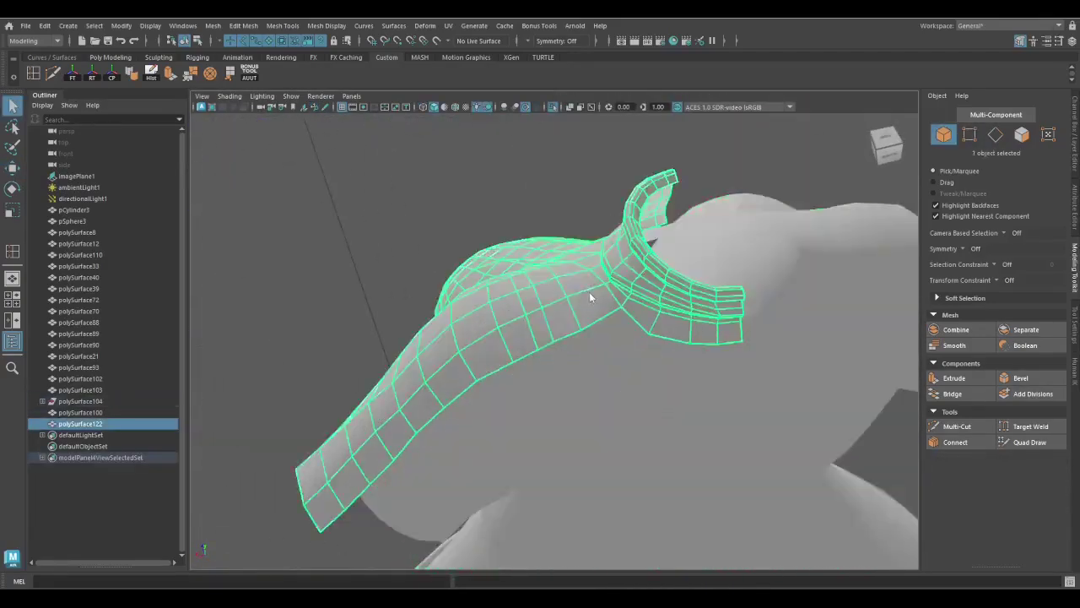
pyautogui.press('F10')
pyautogui.press('F9')
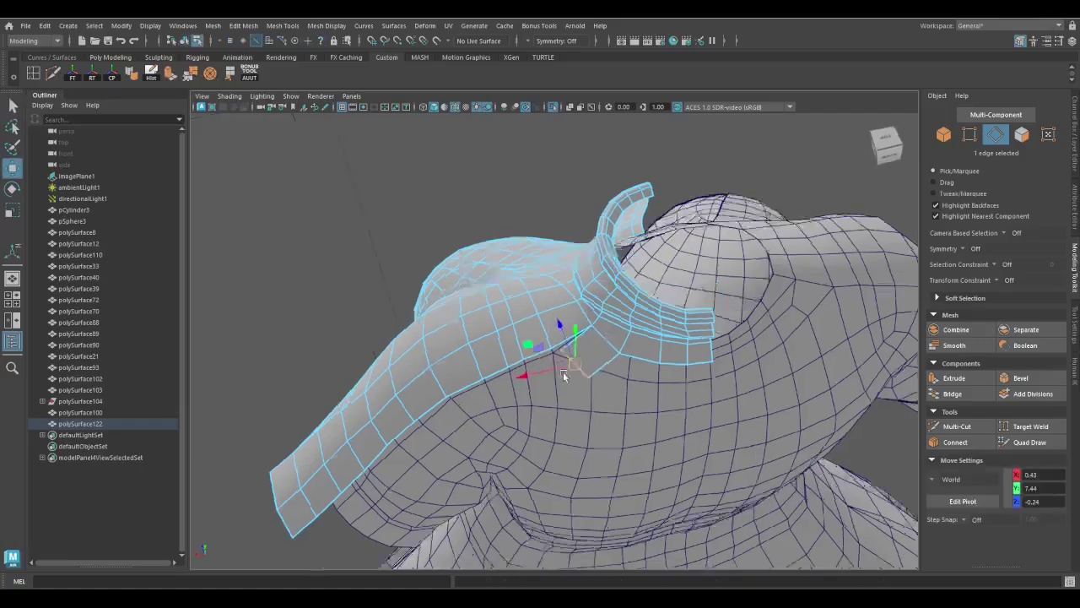
pyautogui.keyDown('alt'); pyautogui.moveTo(591, 355); pyautogui.dragTo(542, 362); pyautogui.keyUp('alt')
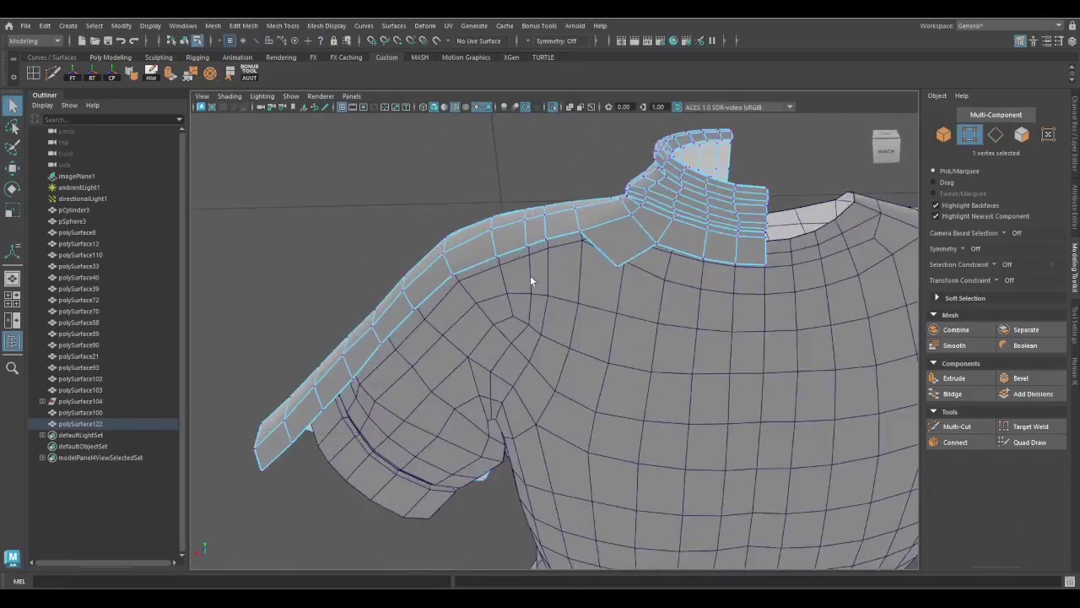
# Duplicate the dress faces behind the shoulder as a separate patch for the overlay
pyautogui.press('F11')
pyautogui.moveTo(530, 275); pyautogui.dragTo(554, 320)
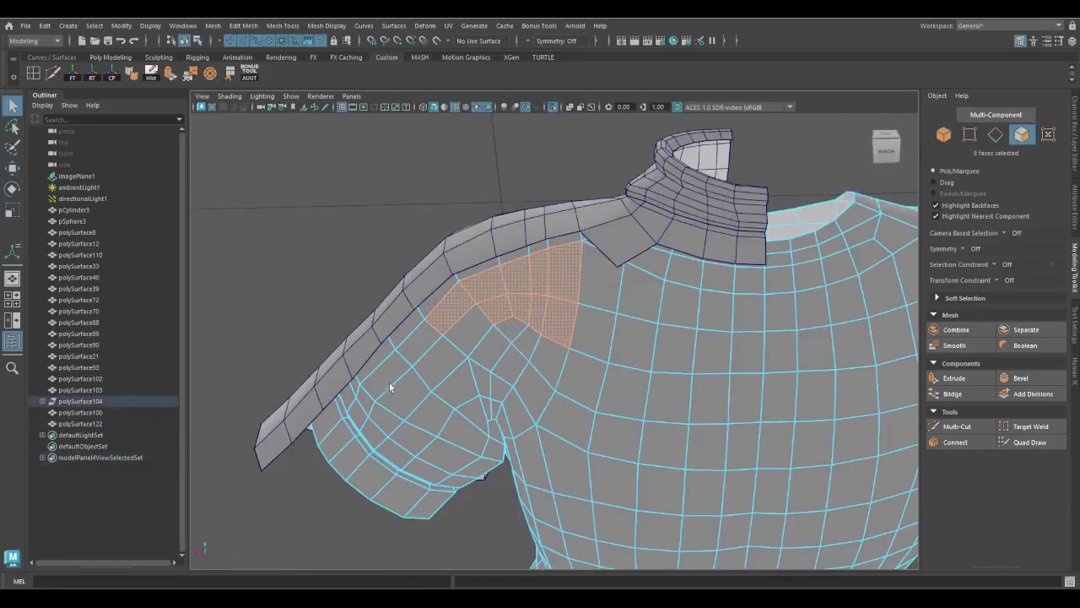
pyautogui.keyDown('alt'); pyautogui.moveTo(390, 387); pyautogui.dragTo(622, 295); pyautogui.keyUp('alt')
pyautogui.keyDown('shift'); pyautogui.moveTo(622, 295); pyautogui.dragTo(648, 239, button='right'); pyautogui.keyUp('shift')
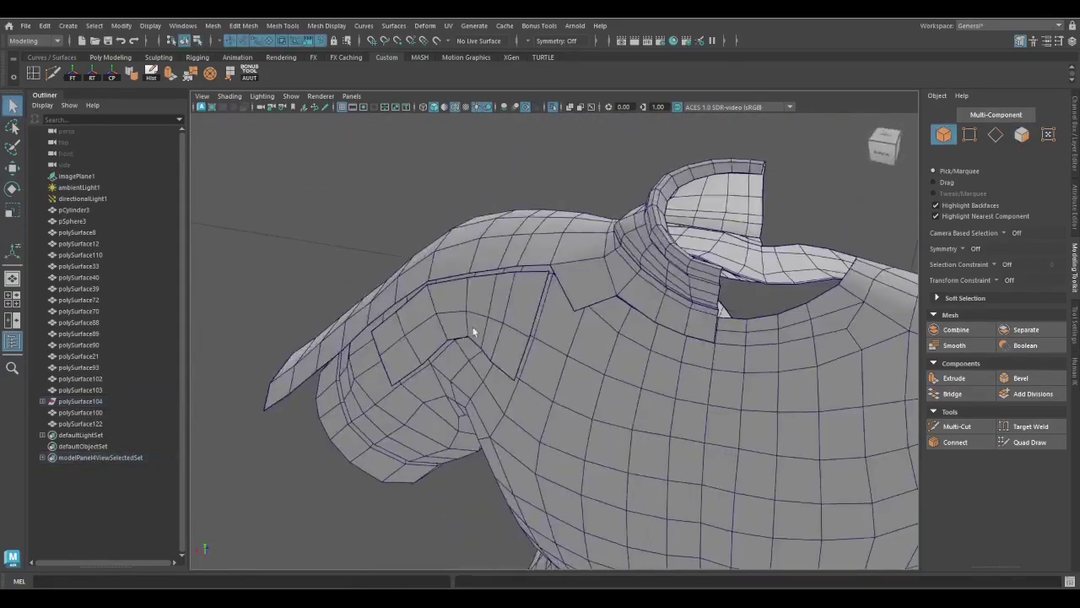
pyautogui.click(491, 473)
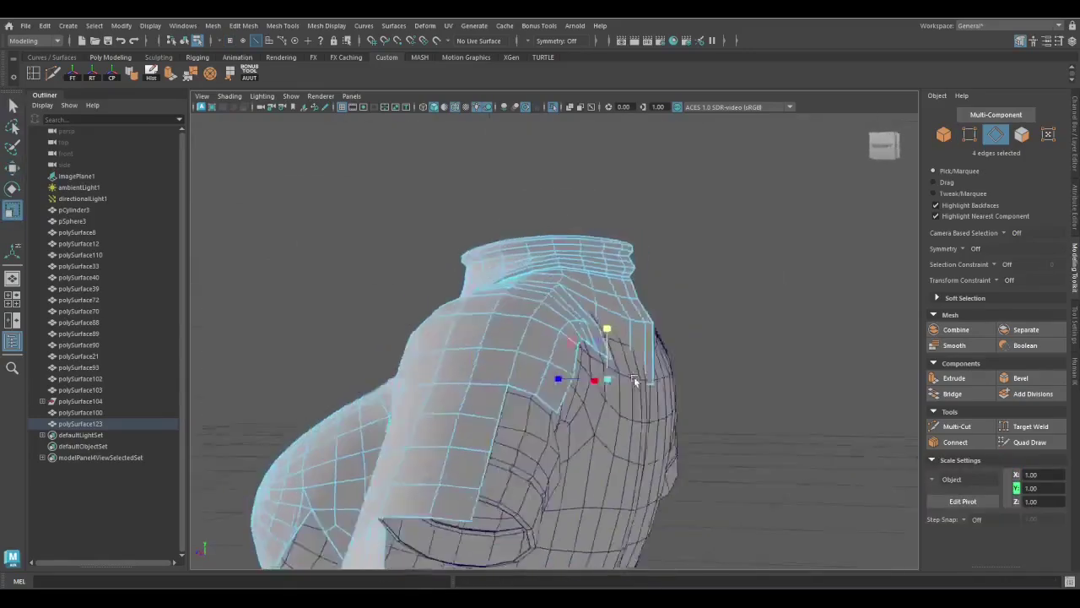
# Extend the four back edges below the collar down the upper back and fit the new rows to the shoulder patch
pyautogui.press('4')
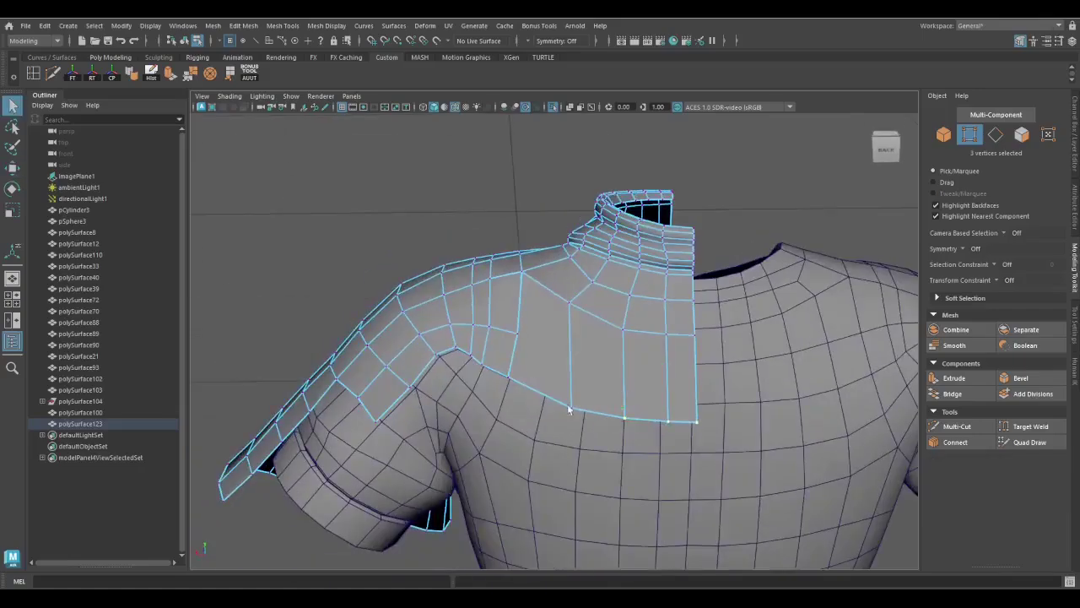
pyautogui.moveTo(516, 426); pyautogui.dragTo(504, 428)
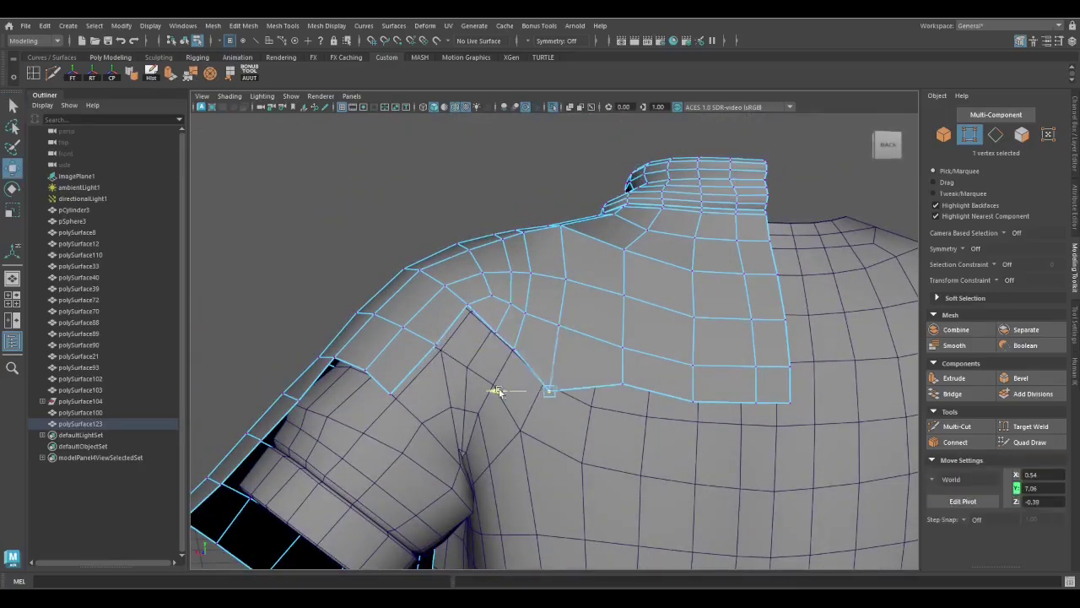
pyautogui.rightClick(498, 391)
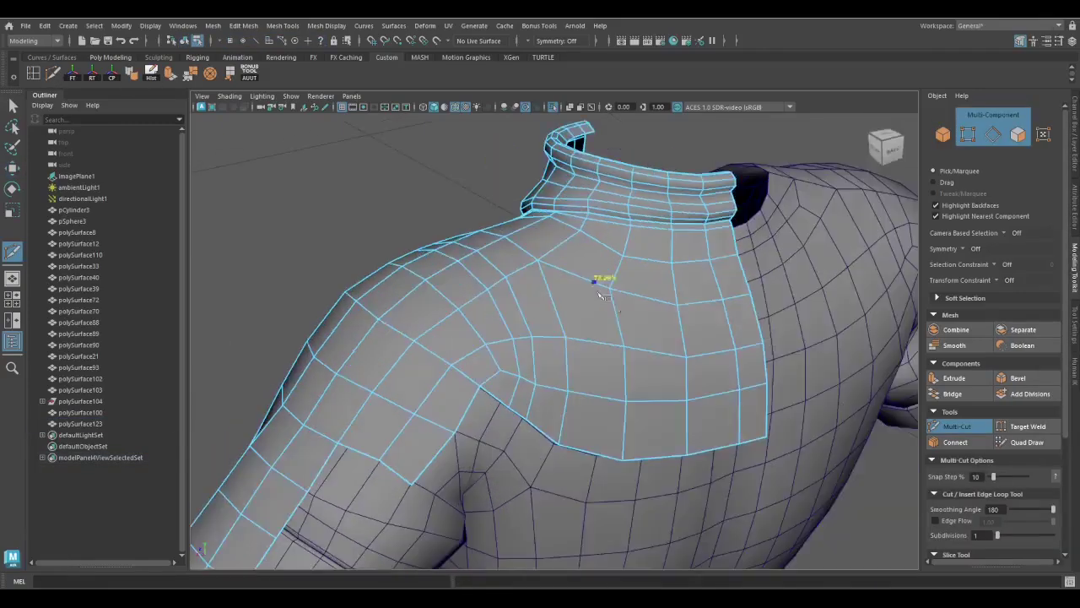
pyautogui.keyDown('alt'); pyautogui.moveTo(605, 294); pyautogui.dragTo(585, 333); pyautogui.keyUp('alt')
pyautogui.press('q')
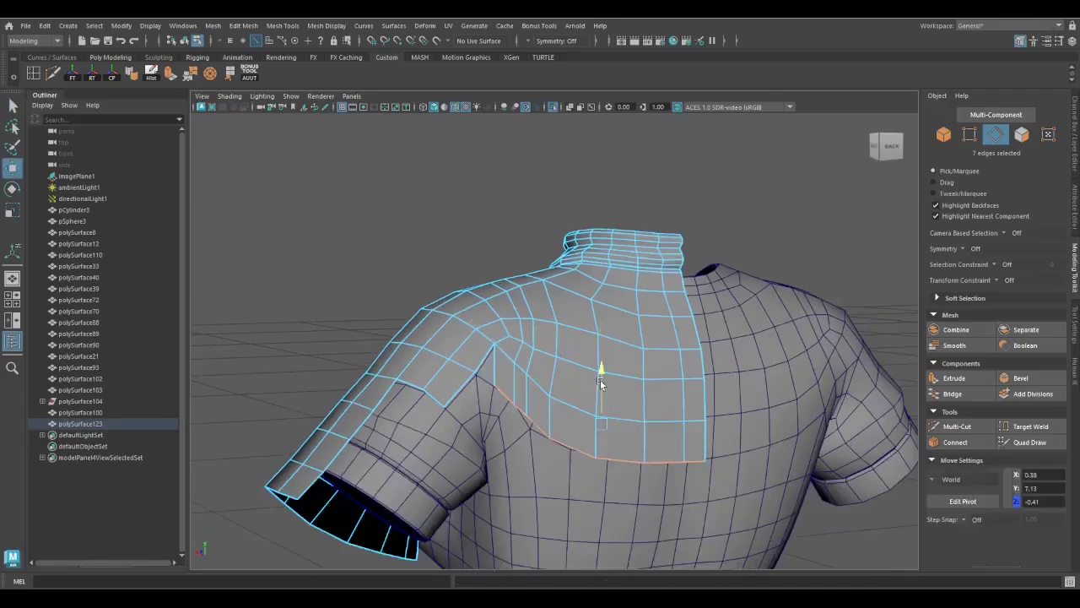
# Extrude the seven border edges of the back panel downward and move the new vertices into a smooth curve
pyautogui.moveTo(613, 268); pyautogui.dragTo(560, 270, button='right')
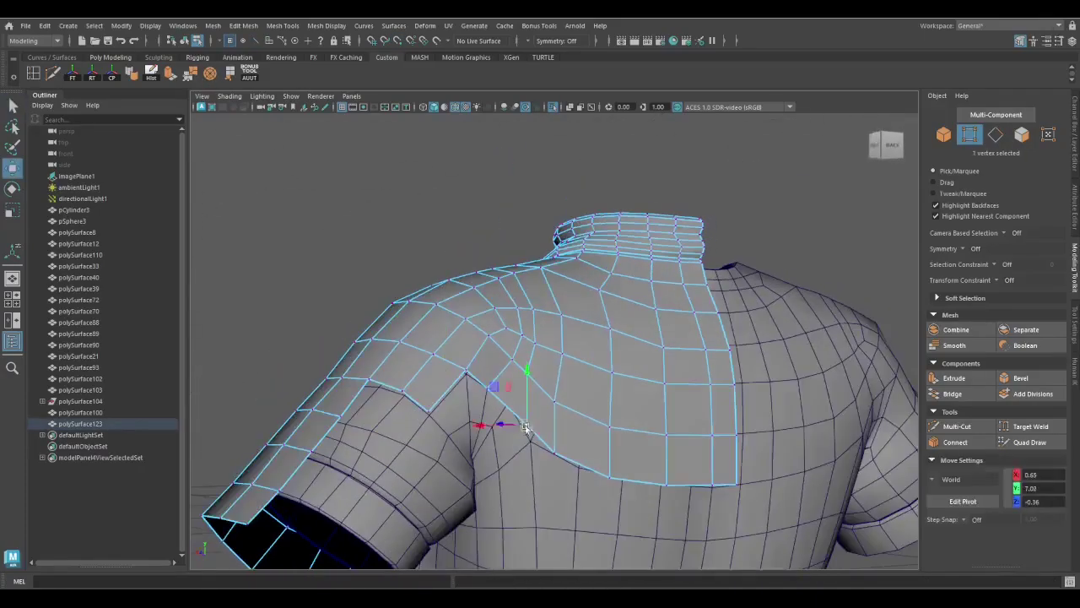
pyautogui.moveTo(507, 387); pyautogui.dragTo(505, 464)
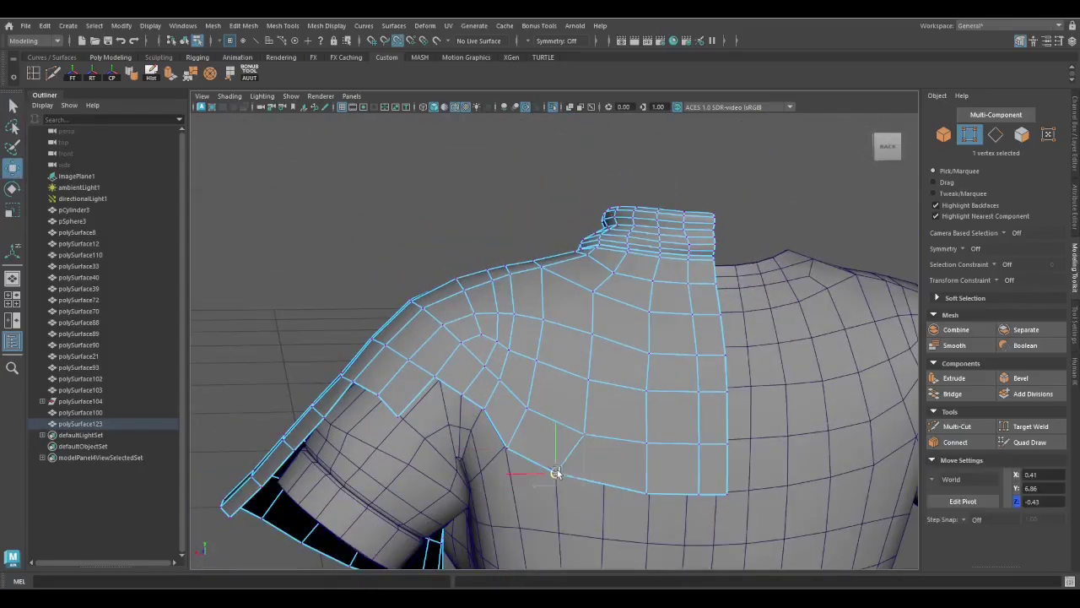
pyautogui.press('w')
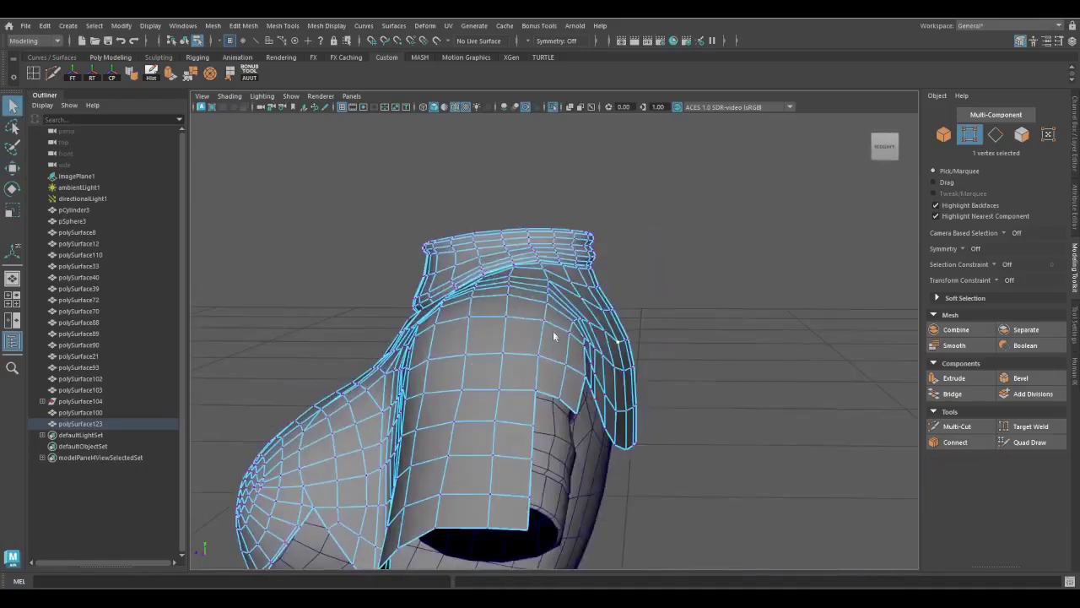
# Check the overlay's back against the whole figure and extend its border down past the armpit to the sleeve hem
pyautogui.press('F8')
pyautogui.click(465, 107)
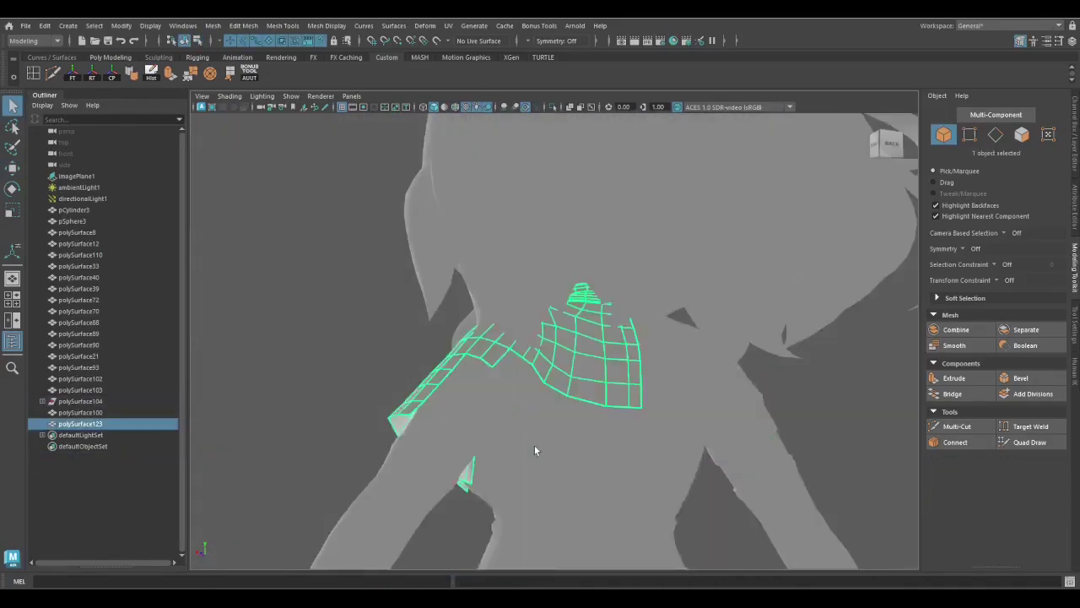
pyautogui.moveTo(578, 268); pyautogui.dragTo(579, 300, button='right')
pyautogui.click(410, 374)
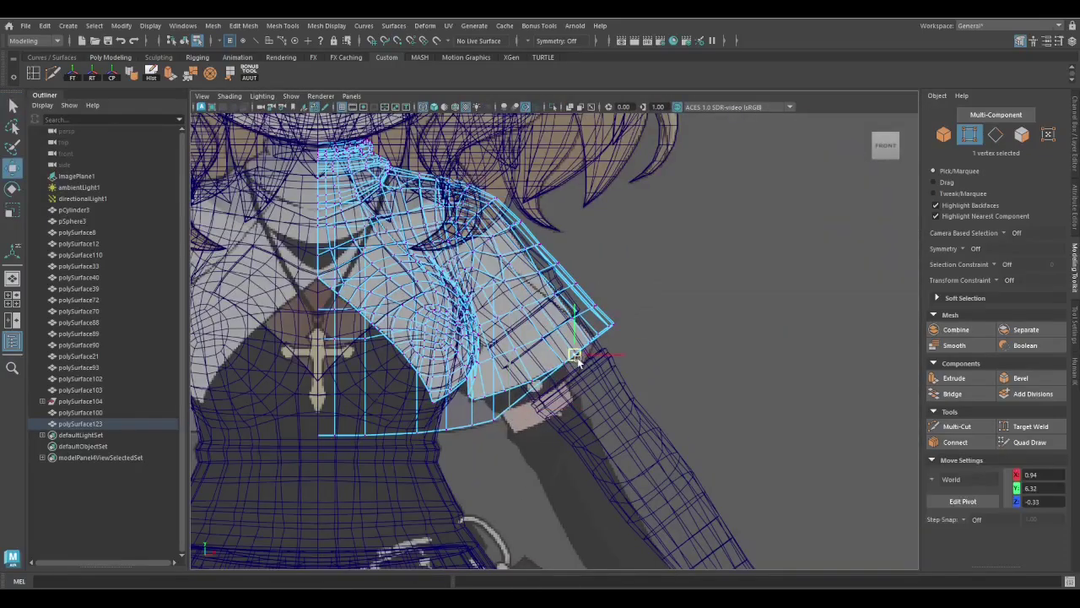
# Move the overlay's sleeve and back hem vertices in the front and side views to shape the hemline
pyautogui.keyDown('alt'); pyautogui.moveTo(403, 430); pyautogui.dragTo(639, 327); pyautogui.keyUp('alt')
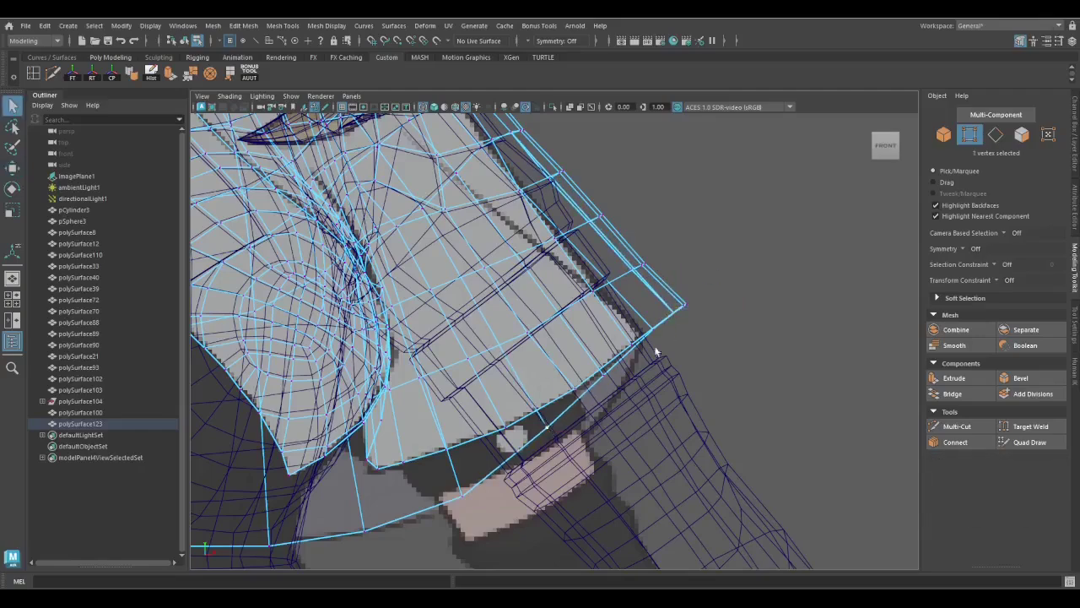
pyautogui.click(613, 388)
pyautogui.press('w')
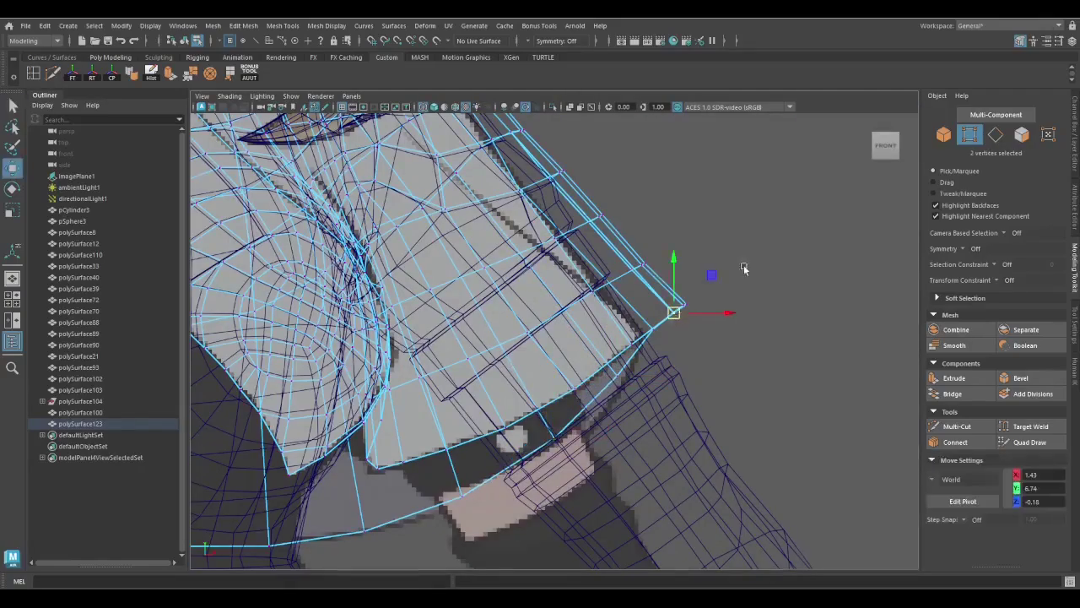
pyautogui.press('q')
pyautogui.press('w')
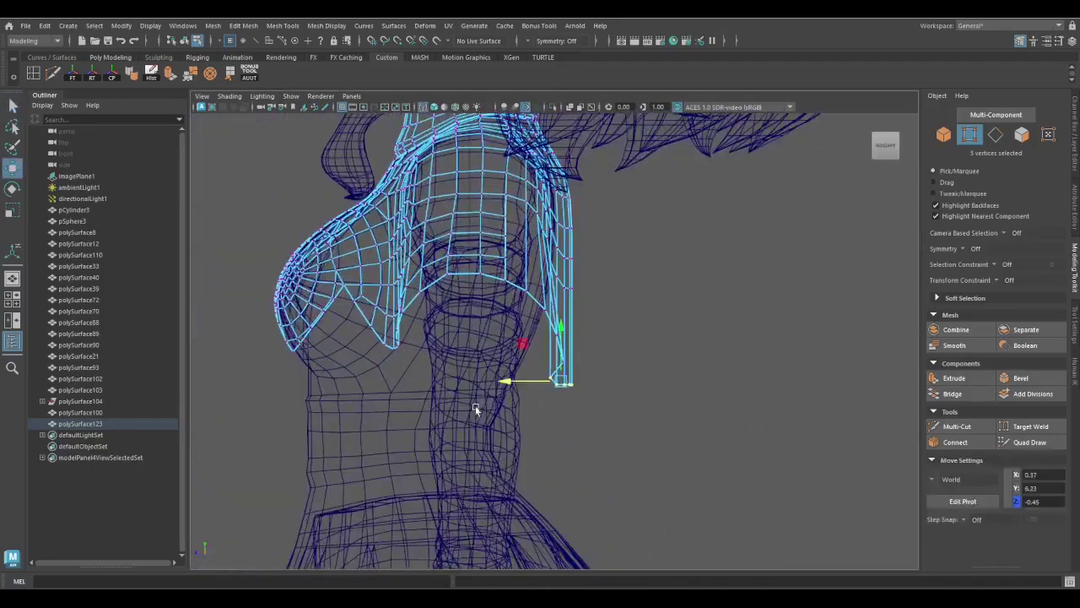
pyautogui.moveTo(557, 384); pyautogui.dragTo(601, 407)
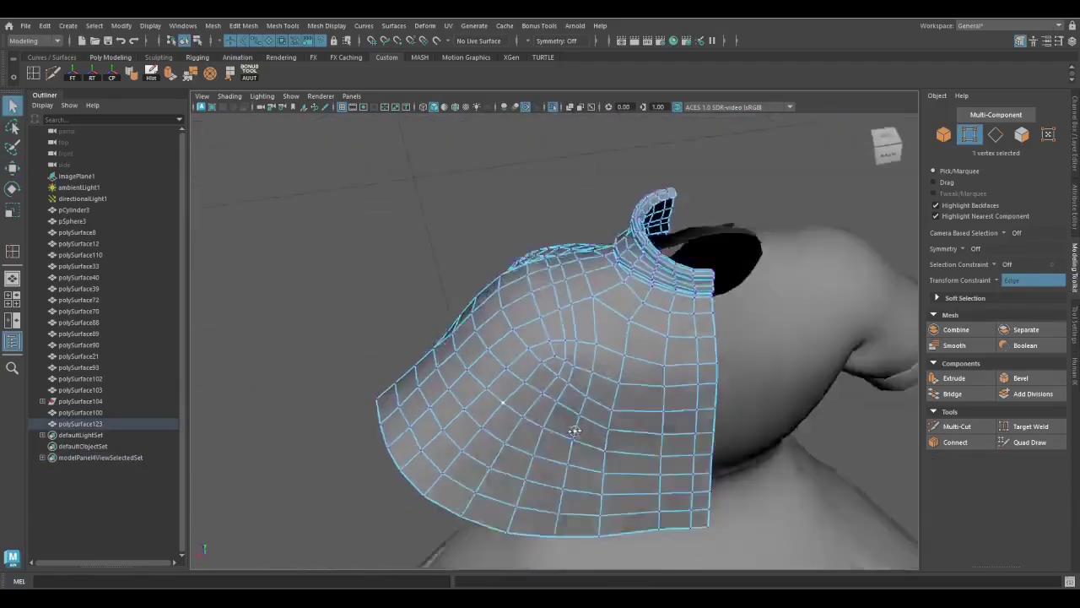
# Cut a new edge line with Multi-Cut from the vertex below the collar down the overlay's back to the hem
pyautogui.keyDown('alt'); pyautogui.moveTo(574, 431); pyautogui.dragTo(632, 389); pyautogui.keyUp('alt')
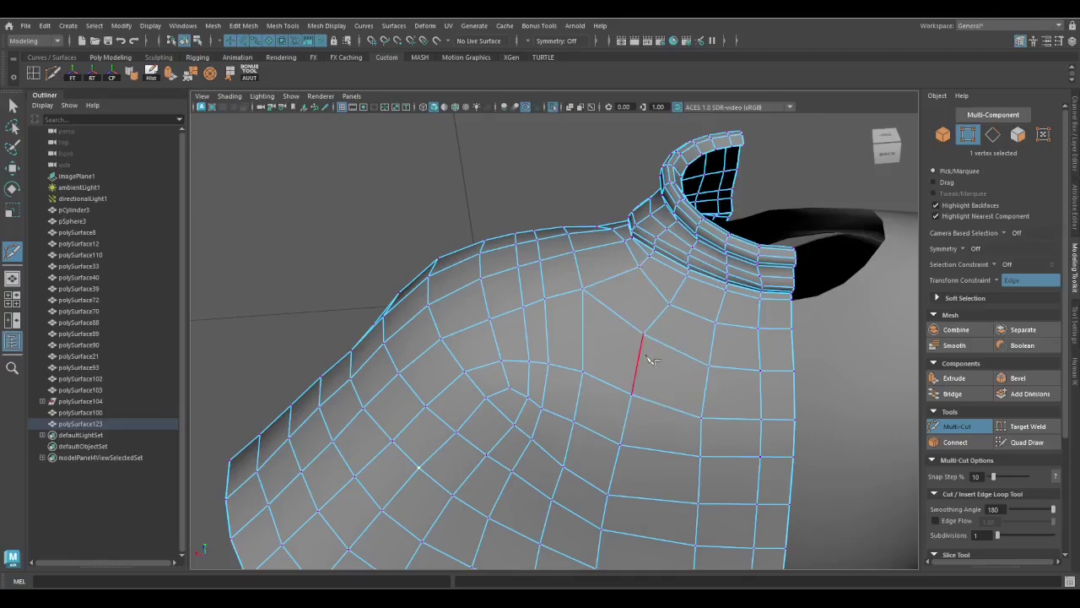
pyautogui.press('q')
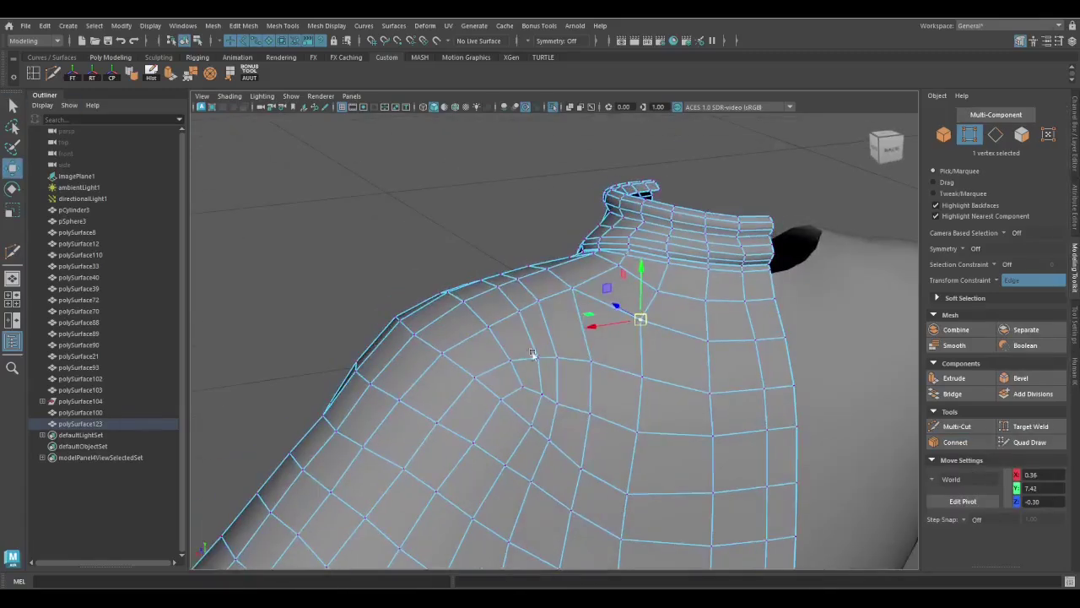
pyautogui.hotkey('ctrl', 'shift', 'x')
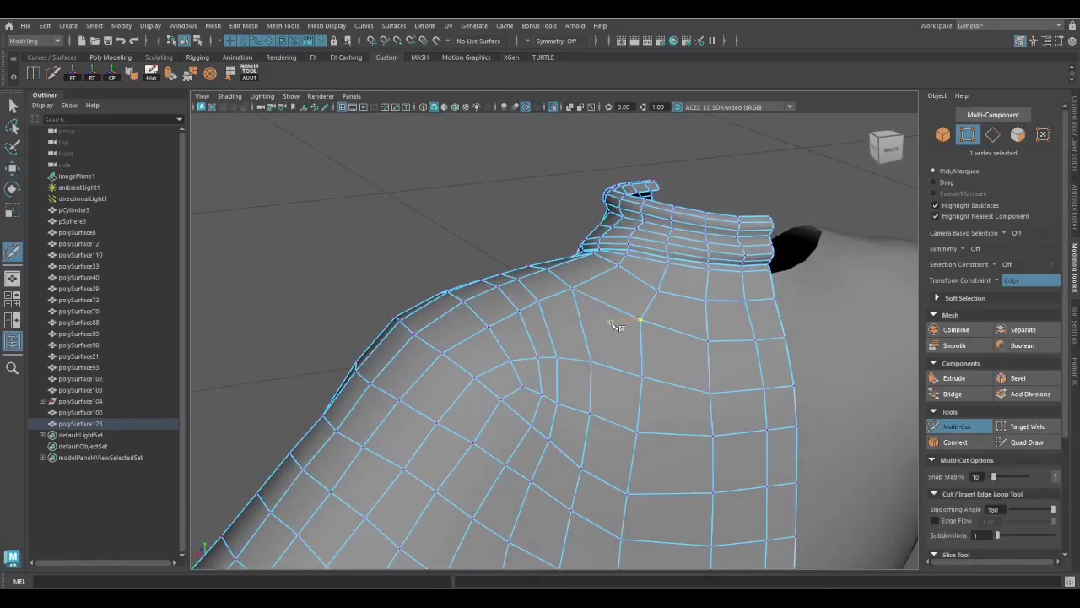
pyautogui.click(619, 346)
pyautogui.click(586, 465)
pyautogui.click(586, 535)
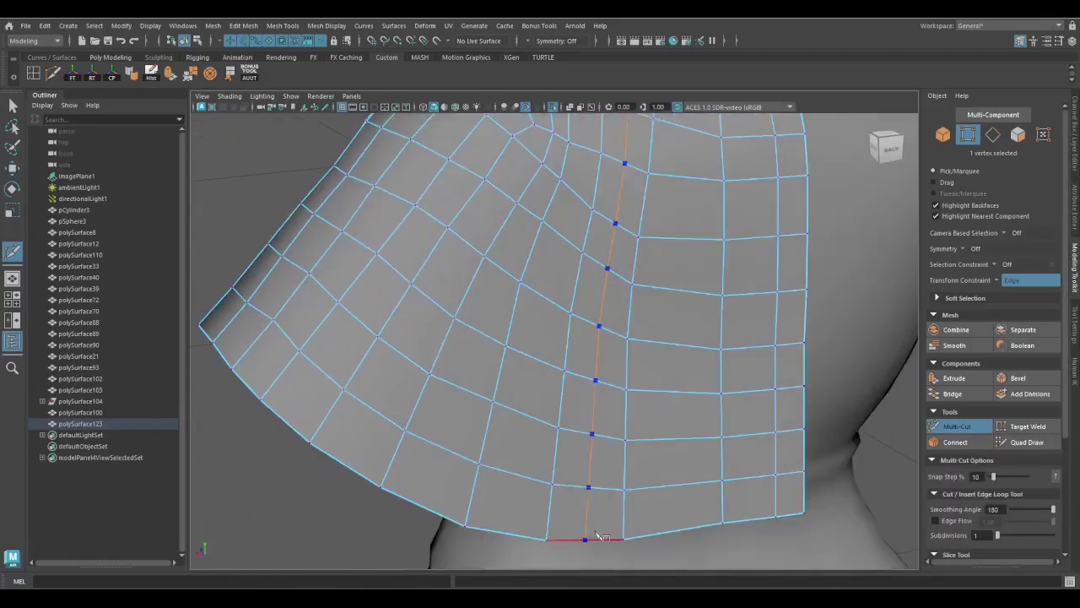
pyautogui.press('Return')
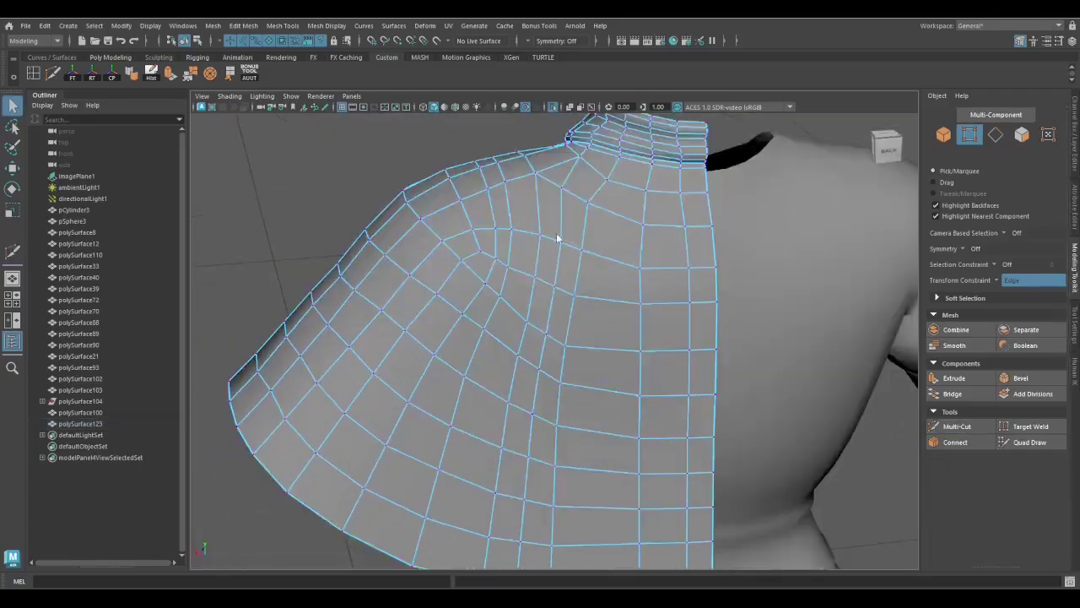
pyautogui.press('q')
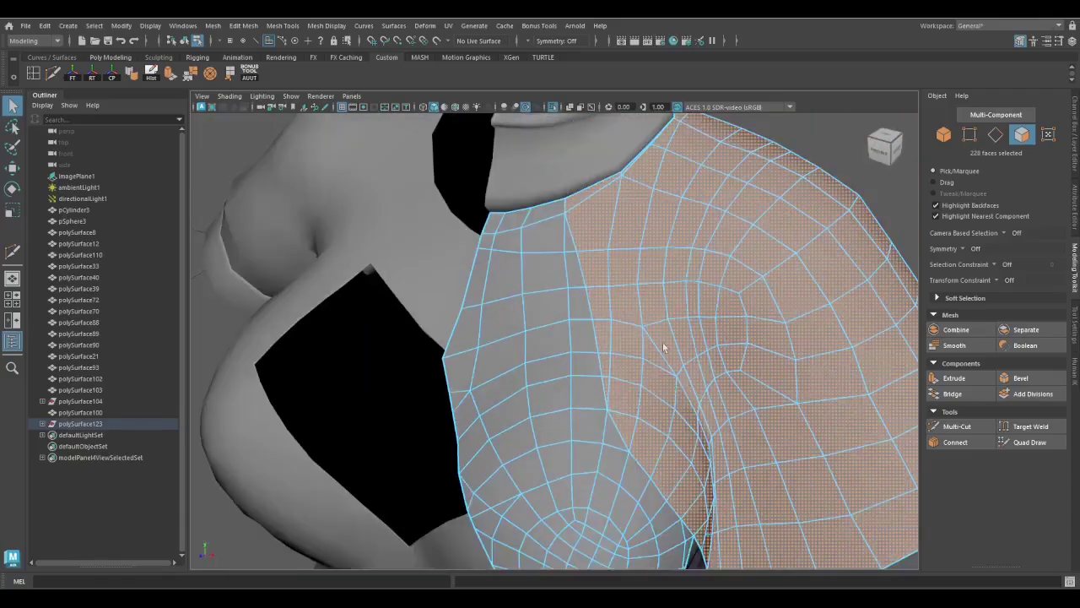
# Extrude the selected sleeve and back faces of the overlay slightly outward to give them thickness
pyautogui.keyDown('shift'); pyautogui.moveTo(647, 306); pyautogui.dragTo(695, 282, button='right'); pyautogui.keyUp('shift')
pyautogui.keyDown('alt'); pyautogui.moveTo(824, 140); pyautogui.dragTo(608, 244); pyautogui.keyUp('alt')
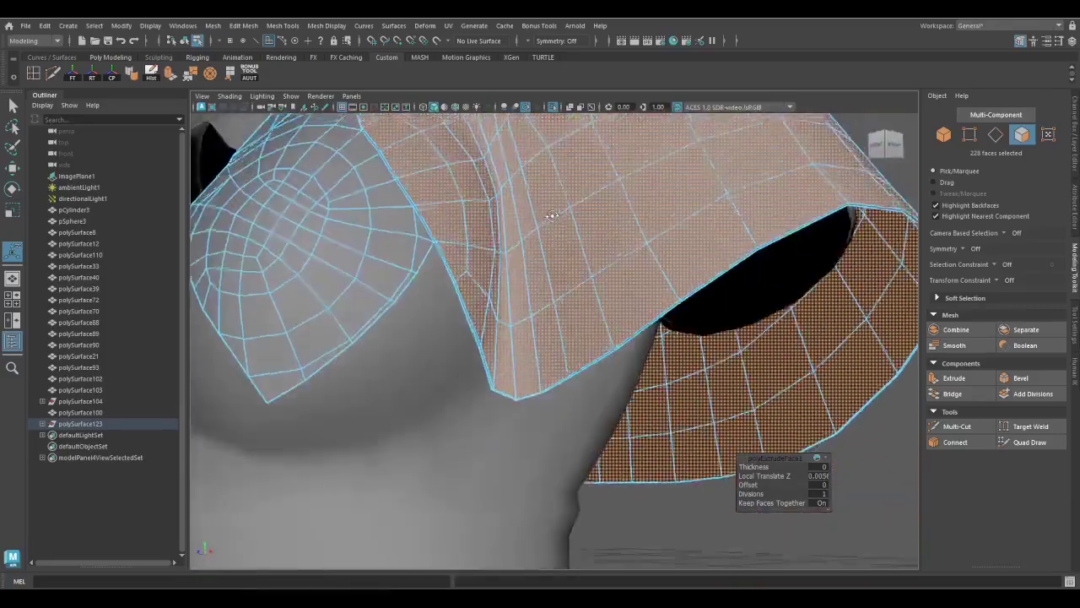
pyautogui.moveTo(559, 267); pyautogui.dragTo(630, 221, button='right')
pyautogui.keyDown('alt'); pyautogui.moveTo(631, 220); pyautogui.dragTo(640, 400); pyautogui.keyUp('alt')
# Duplicate the overlay half and mirror the copy across the figure's centre with a negative X scale
pyautogui.press('a')
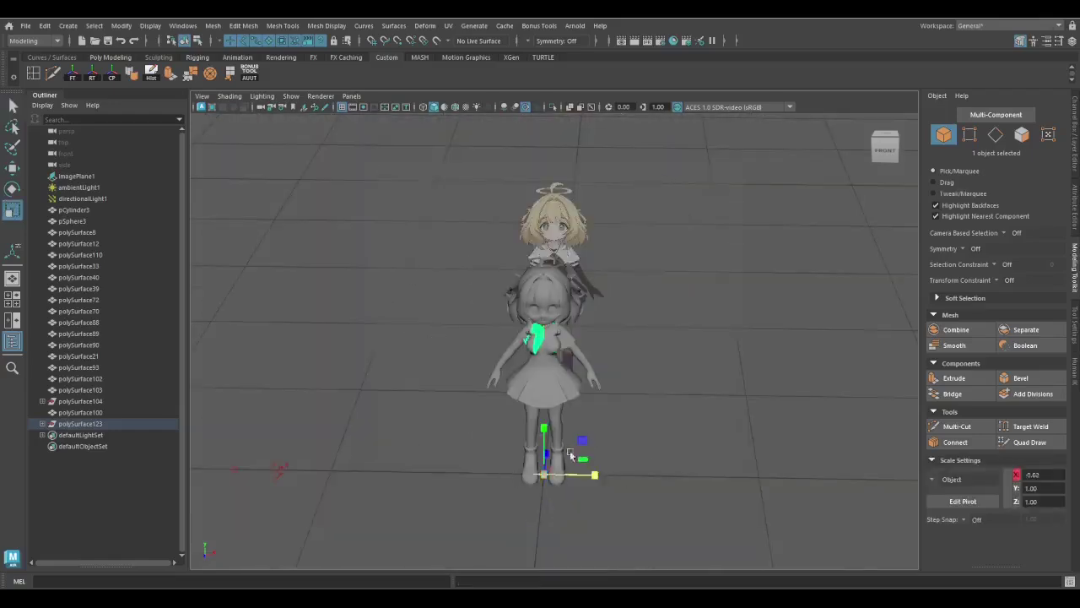
pyautogui.hotkey('ctrl', 'a')
pyautogui.click(1047, 181)
pyautogui.press('Return')
pyautogui.hotkey('ctrl', 'd')
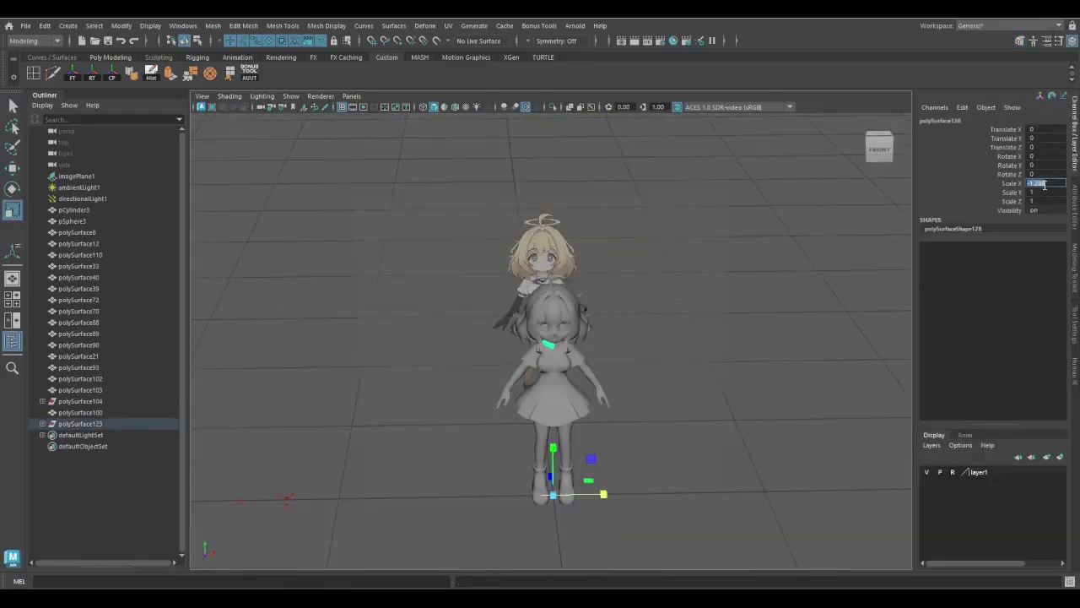
# Combine the two overlay halves into one mesh with softened edges and clear its construction history
pyautogui.press('f')
pyautogui.keyDown('shift'); pyautogui.moveTo(592, 355); pyautogui.dragTo(579, 502, button='right'); pyautogui.keyUp('shift')
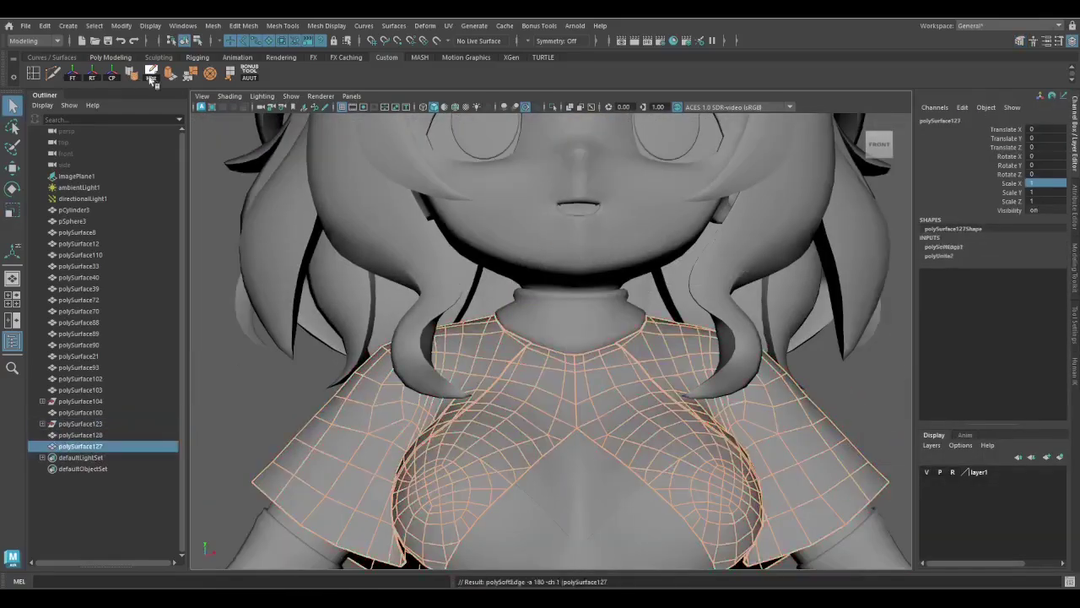
pyautogui.click(87, 435)
pyautogui.click(93, 506)
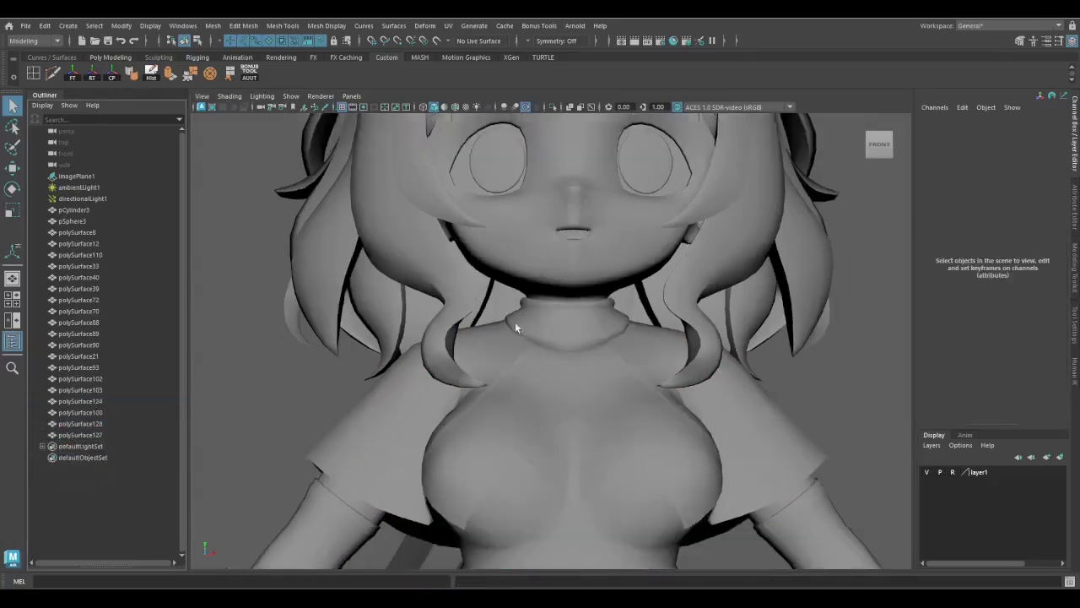
# Isolate the short-sleeved top and display its vertices in wireframe around the neckline
pyautogui.keyDown('alt'); pyautogui.moveTo(514, 313); pyautogui.dragTo(412, 294); pyautogui.keyUp('alt')
pyautogui.scroll(-3, 412, 295)
pyautogui.click(497, 381)
pyautogui.keyDown('alt'); pyautogui.moveTo(497, 381); pyautogui.dragTo(436, 456); pyautogui.keyUp('alt')
pyautogui.hotkey('ctrl', '1')
pyautogui.press('f')
pyautogui.moveTo(634, 278); pyautogui.dragTo(586, 268, button='right')
pyautogui.press('4')
pyautogui.scroll(8, 586, 269)
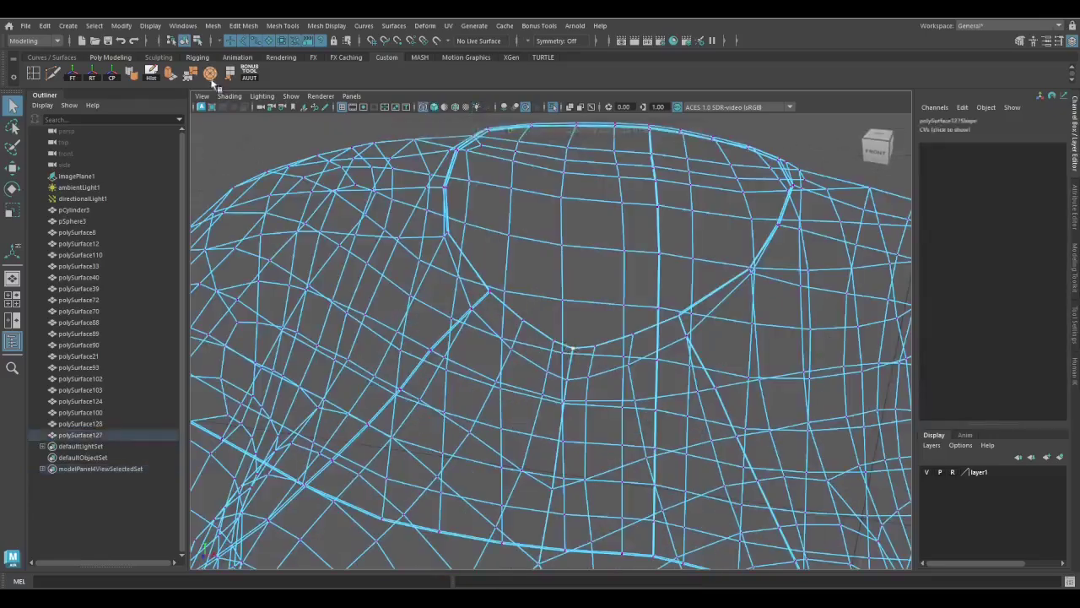
# Delete the overlapping sliver faces along the upper part of the top's center seam
pyautogui.scroll(3, 537, 440)
pyautogui.press('5')
pyautogui.scroll(-5, 531, 386)
pyautogui.scroll(8, 545, 482)
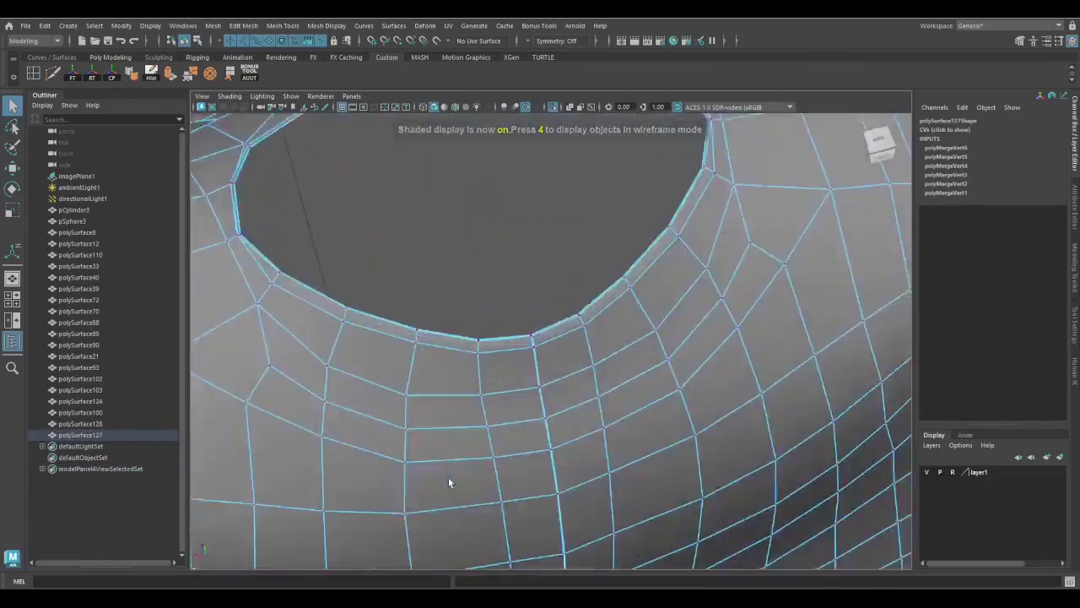
pyautogui.press('4')
pyautogui.keyDown('alt'); pyautogui.moveTo(543, 453); pyautogui.dragTo(593, 261); pyautogui.keyUp('alt')
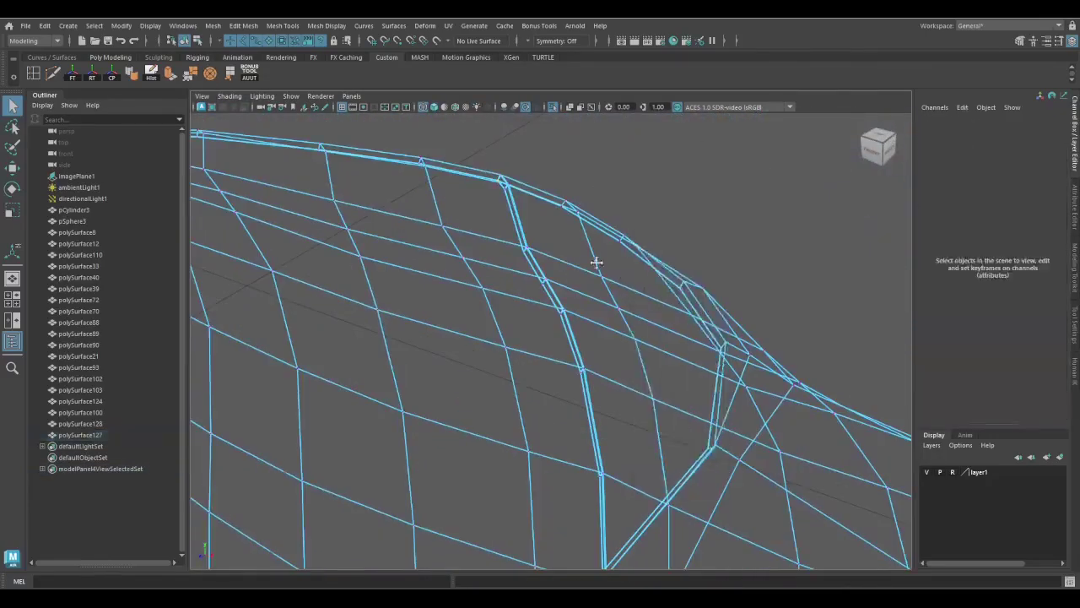
pyautogui.click(470, 247)
pyautogui.doubleClick(511, 283)
pyautogui.keyDown('alt'); pyautogui.moveTo(512, 284); pyautogui.dragTo(613, 186); pyautogui.keyUp('alt')
pyautogui.click(586, 356)
pyautogui.click(637, 244)
pyautogui.scroll(3, 602, 391)
pyautogui.keyDown('alt'); pyautogui.moveTo(655, 381); pyautogui.dragTo(574, 473); pyautogui.keyUp('alt')
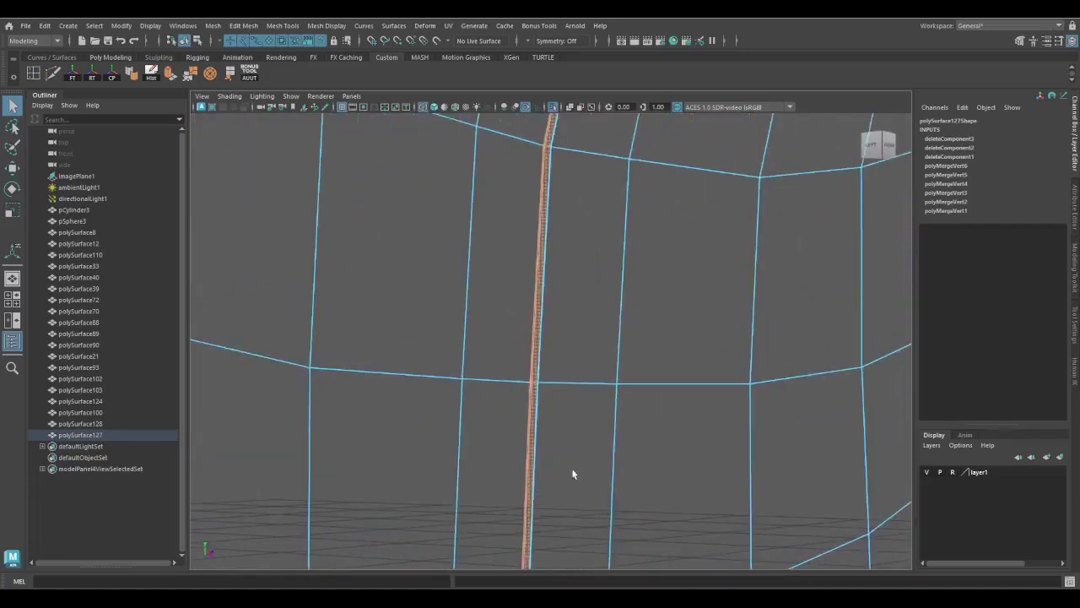
# Delete the remaining sliver faces of the center seam down to the top's lower hem
pyautogui.click(574, 473)
pyautogui.keyDown('alt'); pyautogui.moveTo(574, 472); pyautogui.dragTo(541, 481, button='middle'); pyautogui.keyUp('alt')
pyautogui.keyDown('alt'); pyautogui.moveTo(540, 481); pyautogui.dragTo(575, 288); pyautogui.keyUp('alt')
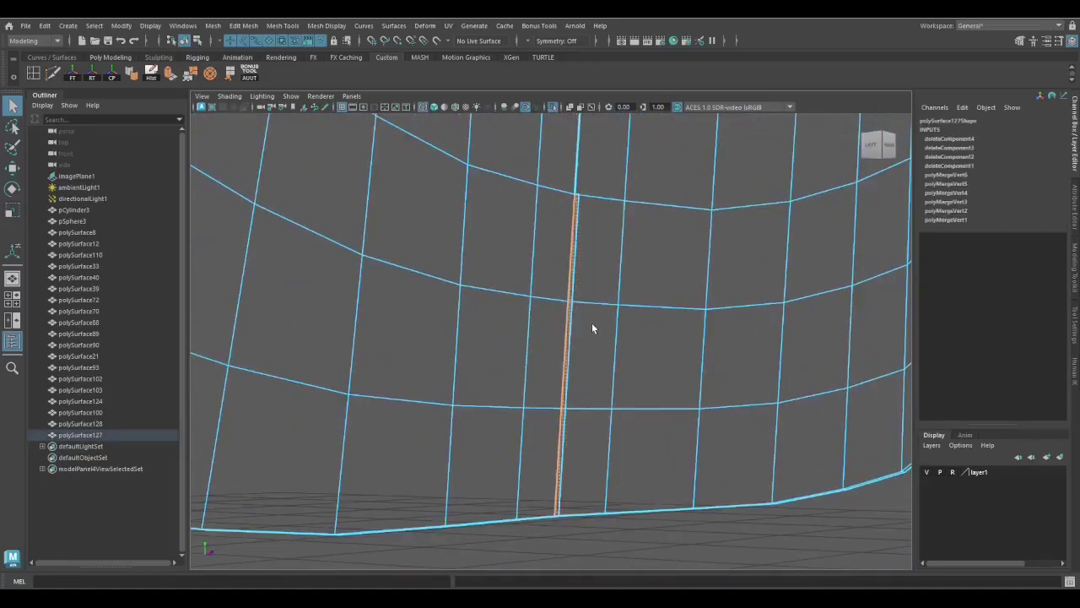
pyautogui.press('Delete')
# Merge the split vertex pairs along the center seam of the top
pyautogui.keyDown('alt'); pyautogui.moveTo(591, 329); pyautogui.dragTo(586, 436); pyautogui.keyUp('alt')
pyautogui.scroll(3, 586, 436)
pyautogui.moveTo(583, 509); pyautogui.dragTo(621, 542)
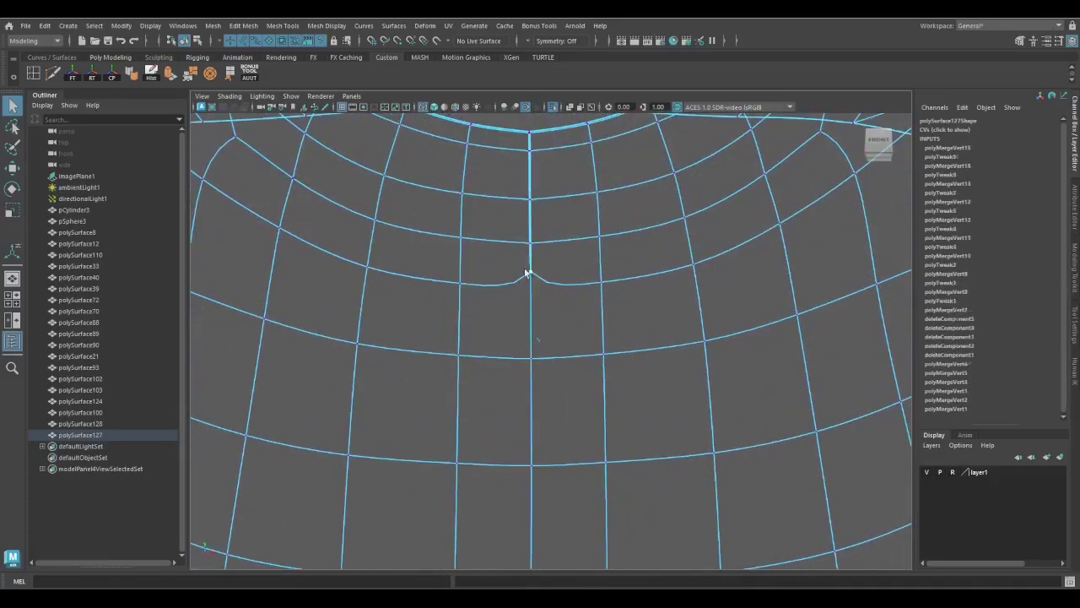
pyautogui.moveTo(541, 160); pyautogui.dragTo(542, 160)
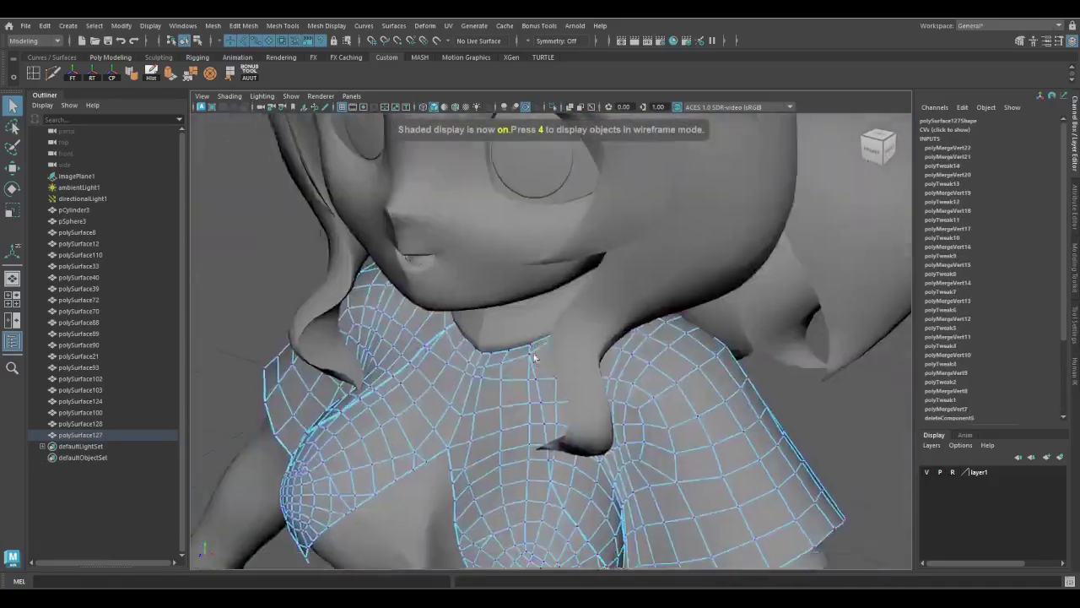
# Isolate the collar, merge its doubled vertices along the center line, and return to object selection
pyautogui.moveTo(566, 269); pyautogui.dragTo(519, 278, button='right')
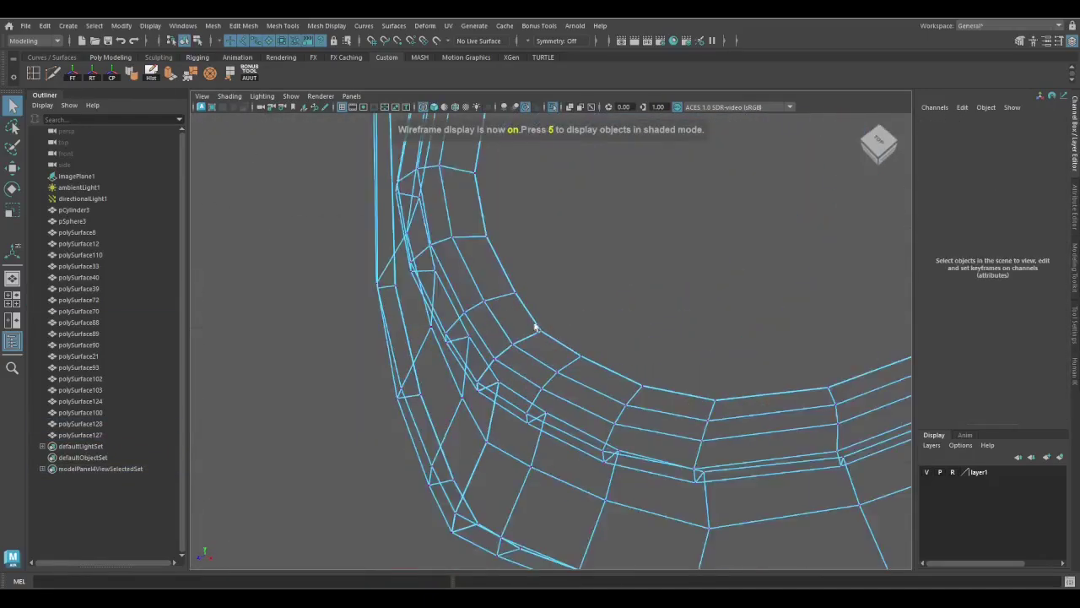
pyautogui.moveTo(546, 390); pyautogui.dragTo(564, 405)
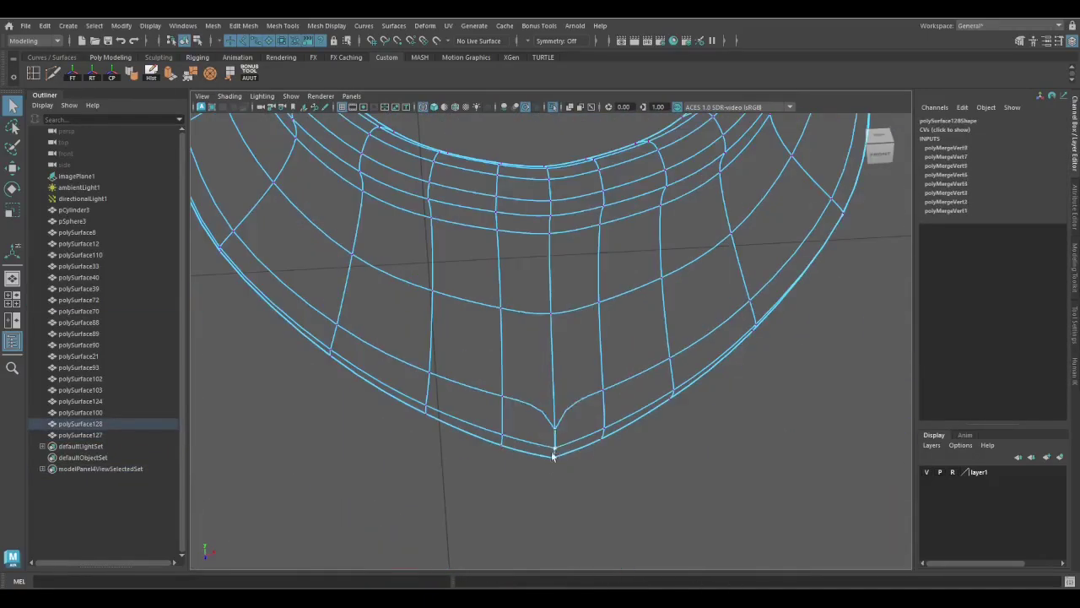
pyautogui.scroll(5, 552, 330)
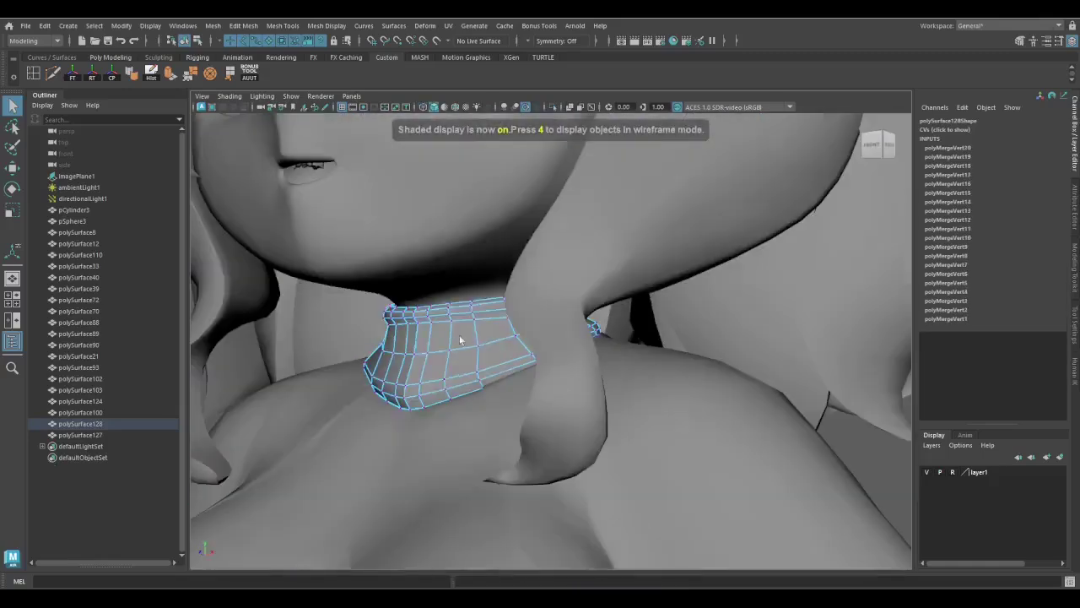
pyautogui.press('F8')
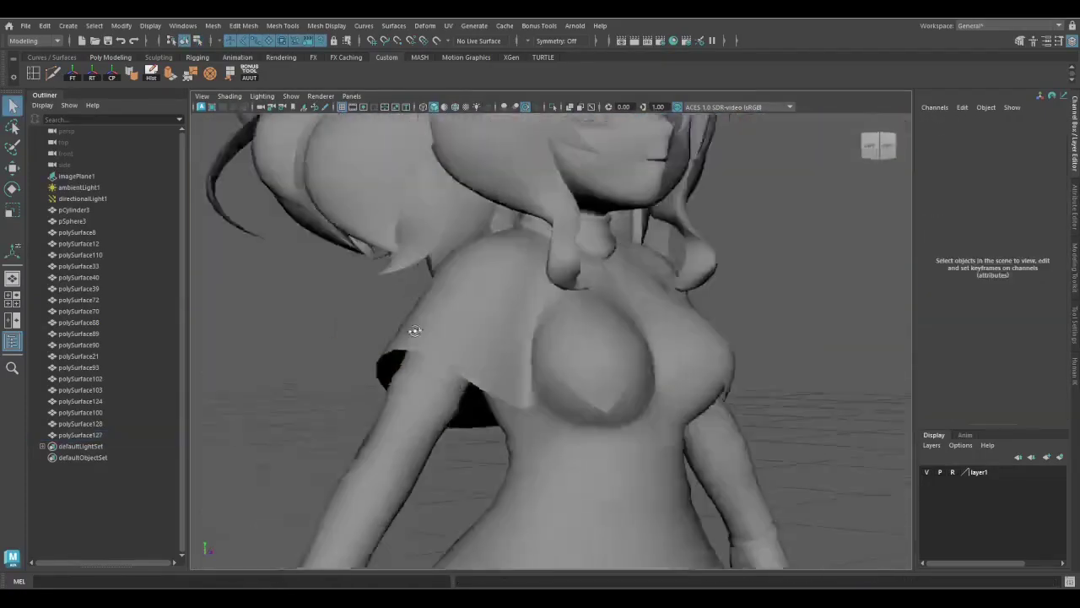
# With Object X symmetry, cut a V-shaped band into the chest below the collar and slide its vertices using the Edge transform constraint
pyautogui.keyDown('alt'); pyautogui.moveTo(414, 330); pyautogui.dragTo(370, 356); pyautogui.keyUp('alt')
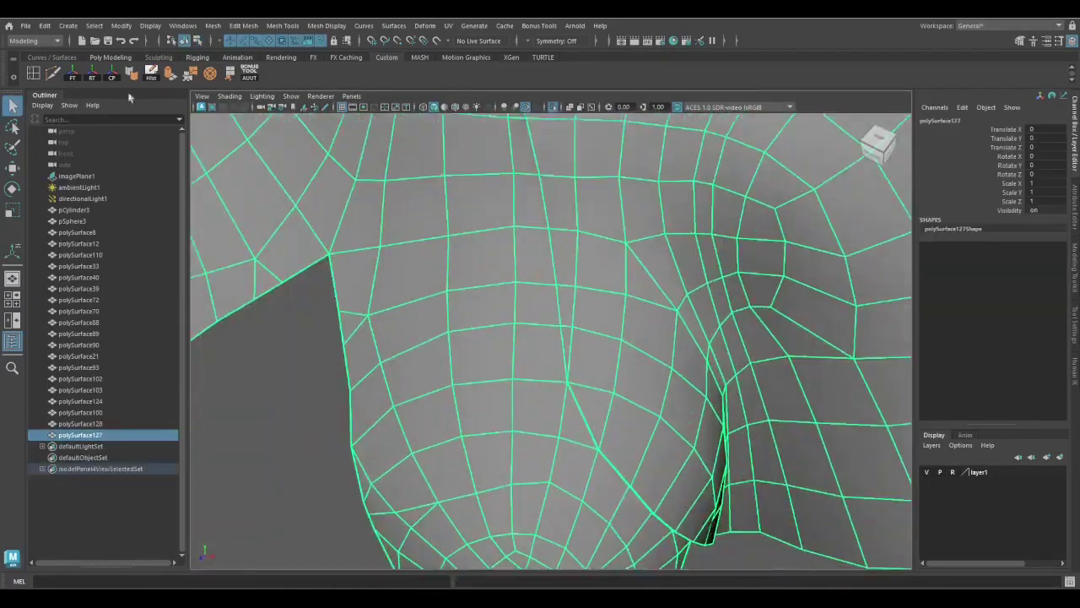
pyautogui.rightClick(532, 318)
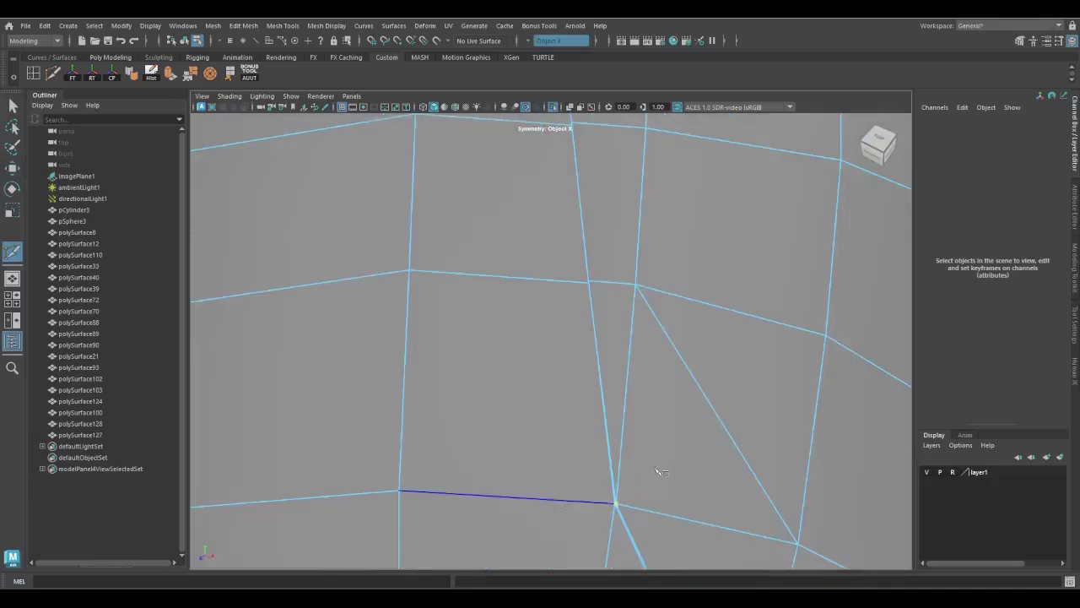
pyautogui.keyDown('shift'); pyautogui.rightClick(629, 369); pyautogui.keyUp('shift')
pyautogui.click(995, 280)
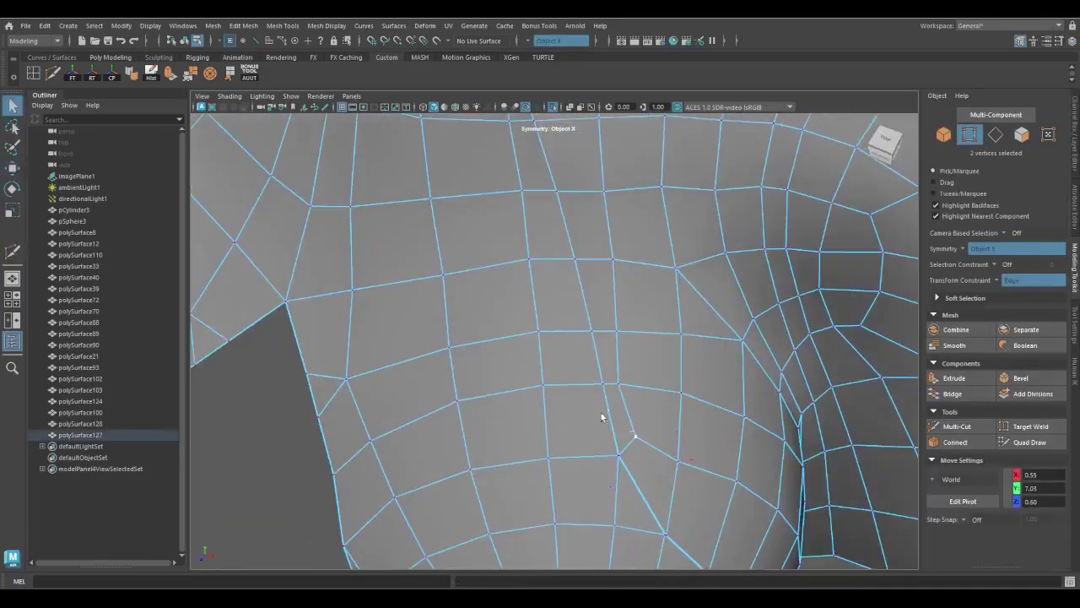
pyautogui.press('w')
pyautogui.click(439, 349)
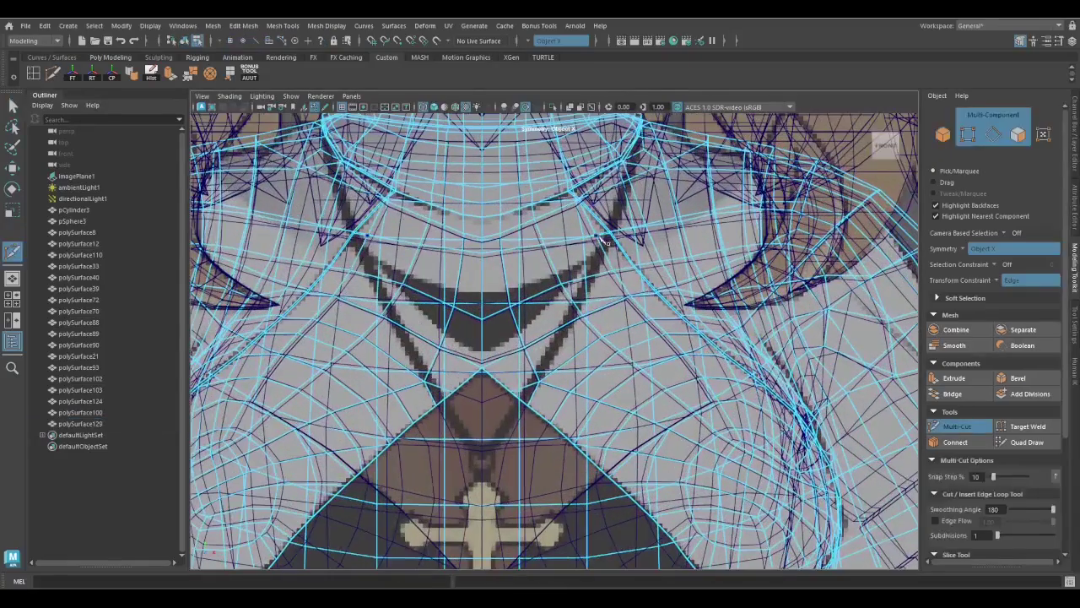
pyautogui.keyDown('alt'); pyautogui.moveTo(604, 242); pyautogui.dragTo(623, 321, button='right'); pyautogui.keyUp('alt')
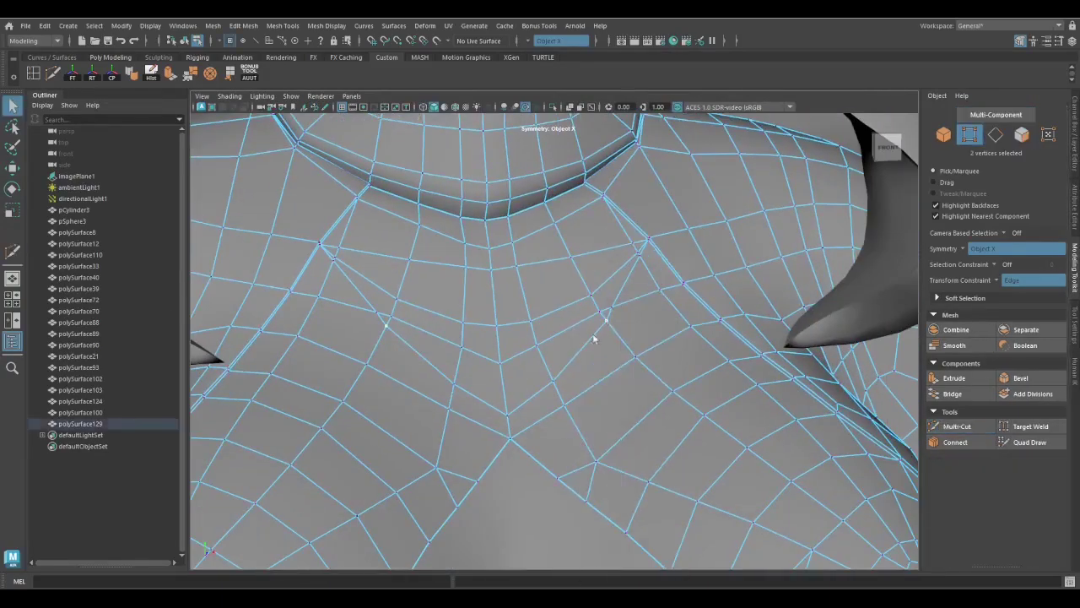
pyautogui.keyDown('alt'); pyautogui.moveTo(593, 338); pyautogui.dragTo(570, 385); pyautogui.keyUp('alt')
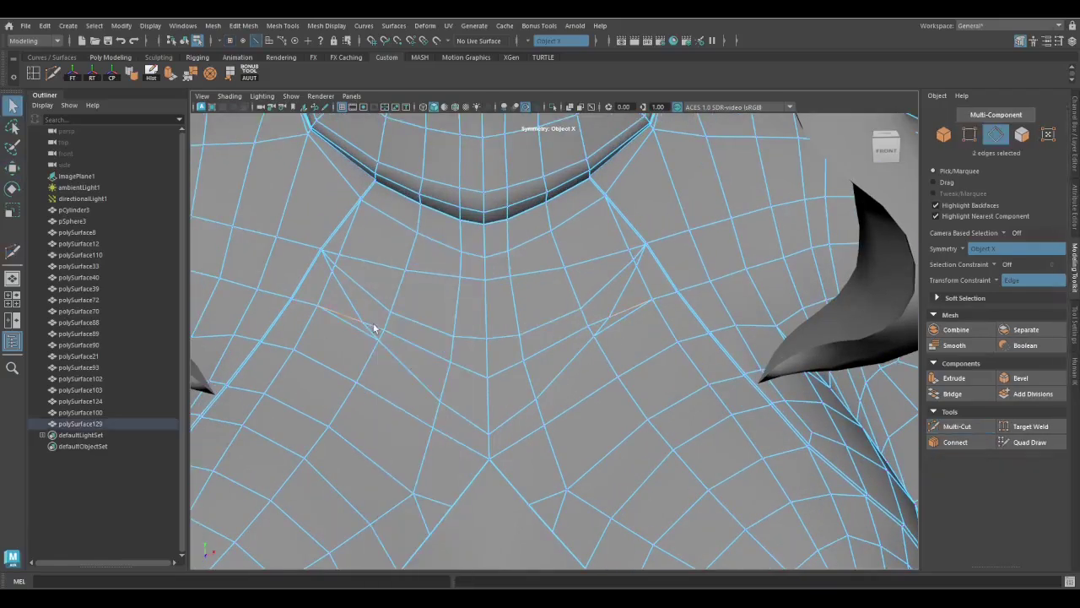
# Set the transform constraint to Off, extrude the V-shaped band faces below the collar, and combine the pieces into one mesh
pyautogui.moveTo(550, 301); pyautogui.dragTo(640, 261, button='right')
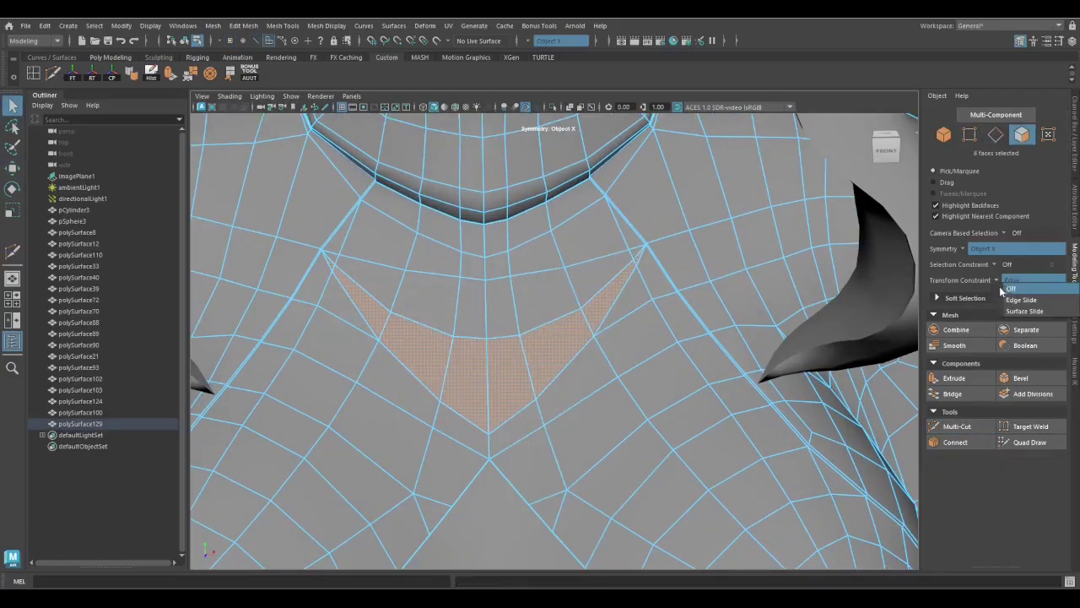
pyautogui.click(1011, 289)
pyautogui.keyDown('alt'); pyautogui.moveTo(557, 355); pyautogui.dragTo(456, 340); pyautogui.keyUp('alt')
pyautogui.hotkey('ctrl', 'e')
pyautogui.moveTo(482, 245); pyautogui.dragTo(498, 396, button='right')
pyautogui.click(133, 74)
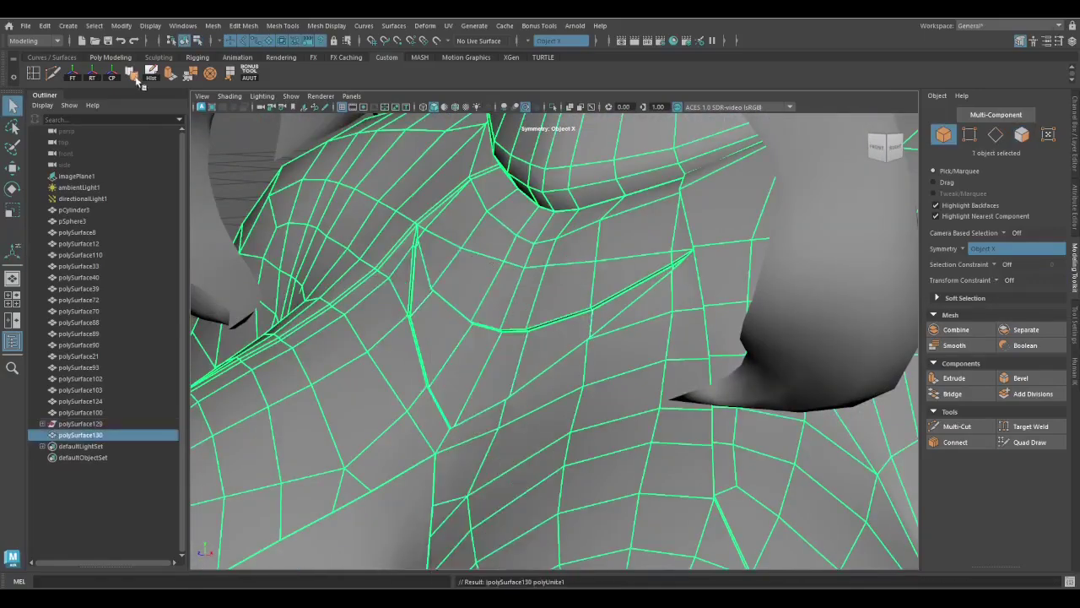
# Try to delete the center chest faces of the dress mesh under the top
pyautogui.keyDown('alt'); pyautogui.moveTo(591, 380); pyautogui.dragTo(613, 418); pyautogui.keyUp('alt')
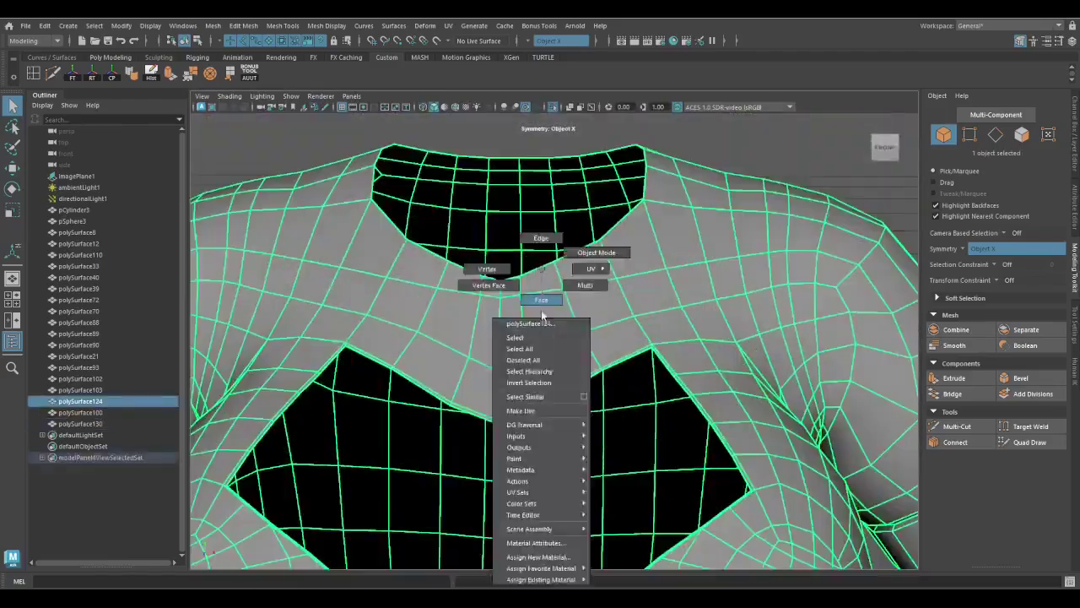
pyautogui.moveTo(541, 309); pyautogui.dragTo(451, 354, button='right')
pyautogui.hotkey('ctrl', 'a')
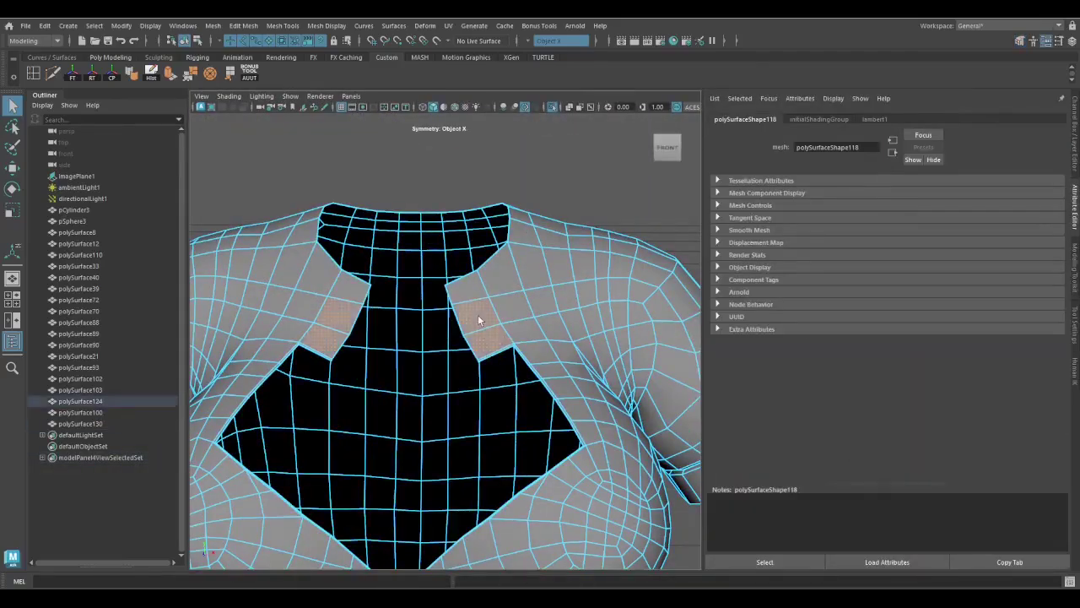
pyautogui.press('F8')
pyautogui.hotkey('ctrl', '1')
pyautogui.keyDown('alt'); pyautogui.moveTo(579, 313); pyautogui.dragTo(513, 502); pyautogui.keyUp('alt')
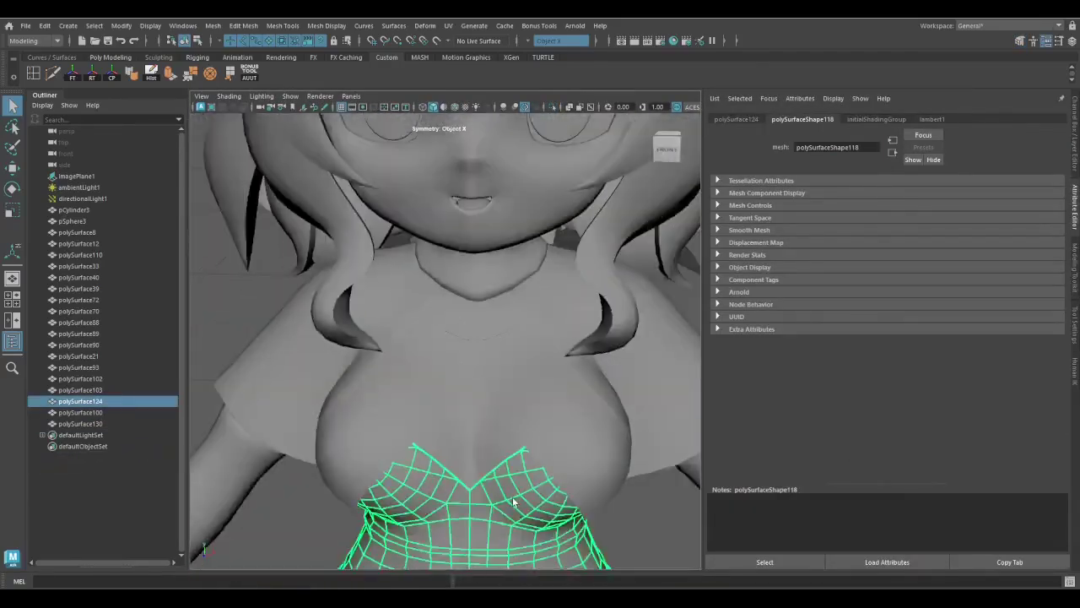
# Isolate the dress mesh and examine how its chest faces and vertices sit beneath the top
pyautogui.hotkey('ctrl', '1')
pyautogui.press('f')
pyautogui.press('F8')
pyautogui.scroll(3, 479, 279)
pyautogui.moveTo(479, 268); pyautogui.dragTo(441, 268, button='right')
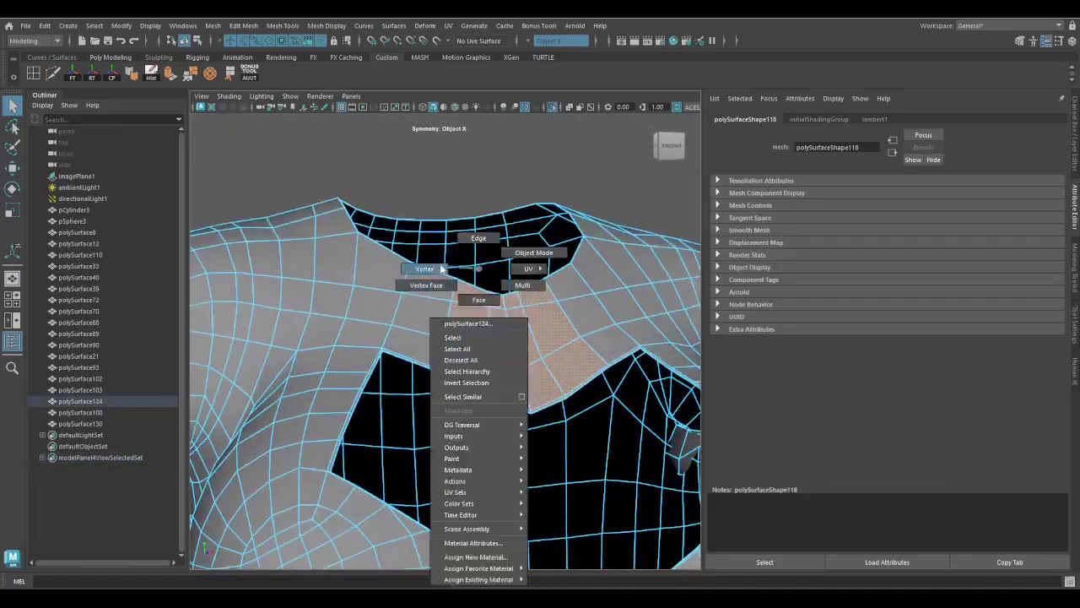
pyautogui.press('4')
pyautogui.press('5')
pyautogui.moveTo(526, 304)
pyautogui.keyDown('alt'); pyautogui.mouseDown()
pyautogui.moveTo(545, 357)
pyautogui.moveTo(492, 391)
pyautogui.mouseUp(); pyautogui.keyUp('alt')
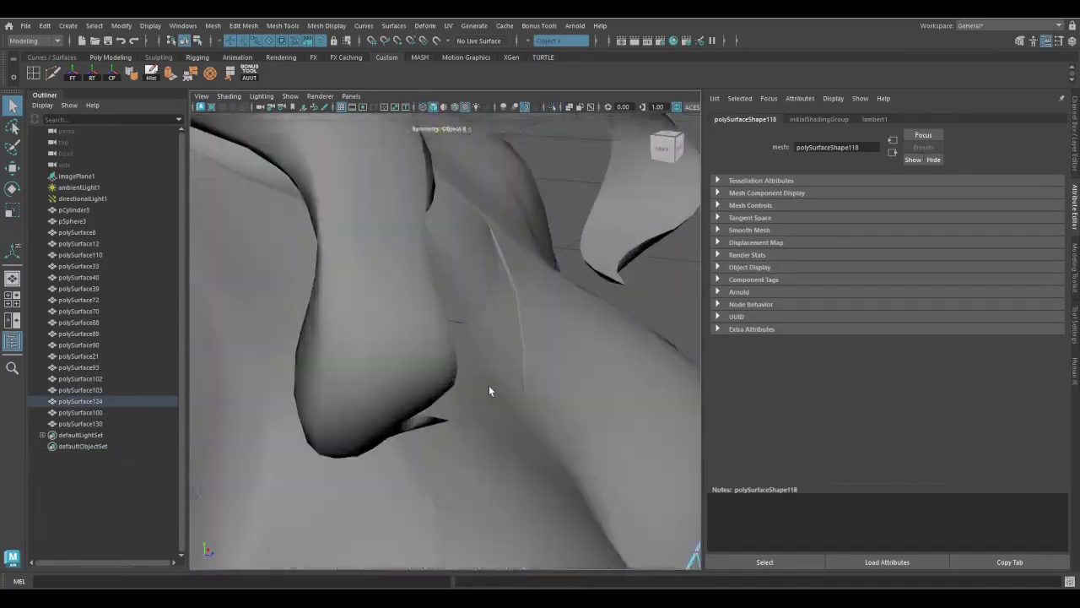
# Adjust the vertices at the lower edge of the top's V-shaped band, checking the fit against the dress in wireframe and shaded display
pyautogui.press('4')
pyautogui.press('F8')
pyautogui.press('5')
pyautogui.click(499, 419)
pyautogui.scroll(5, 499, 420)
pyautogui.moveTo(470, 270); pyautogui.dragTo(441, 270, button='right')
pyautogui.press('4')
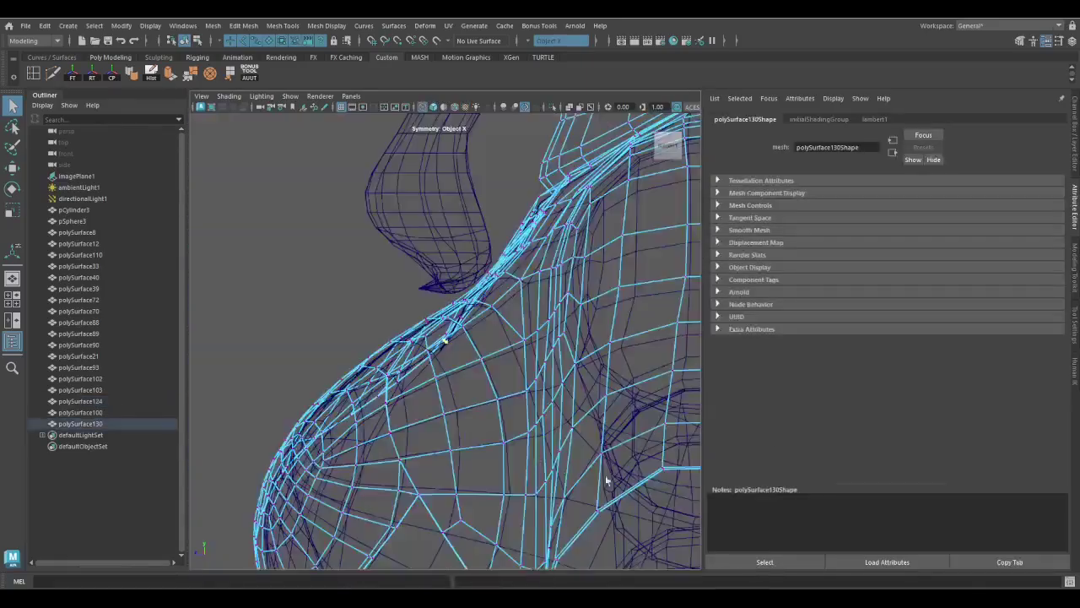
pyautogui.scroll(3, 465, 462)
pyautogui.click(465, 462)
pyautogui.press('w')
pyautogui.press('5')
pyautogui.press('4')
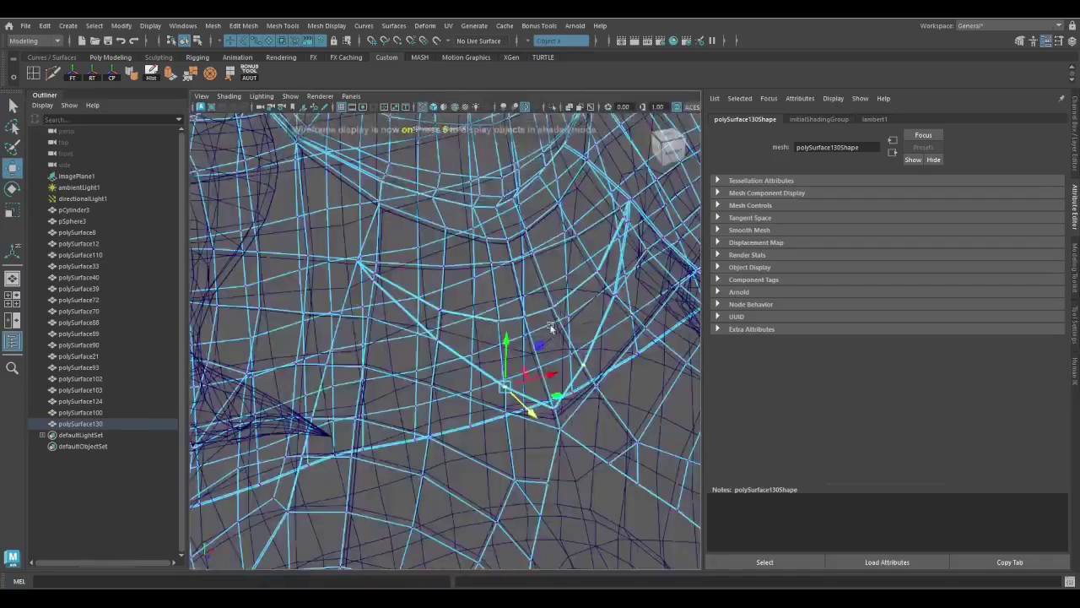
pyautogui.moveTo(588, 399)
pyautogui.keyDown('alt'); pyautogui.mouseDown()
pyautogui.moveTo(545, 412)
pyautogui.moveTo(604, 386)
pyautogui.moveTo(499, 336)
pyautogui.moveTo(541, 335)
pyautogui.moveTo(480, 306)
pyautogui.moveTo(530, 376)
pyautogui.mouseUp(); pyautogui.keyUp('alt')
pyautogui.press('5')
pyautogui.press('4')
pyautogui.press('5')
pyautogui.keyDown('alt'); pyautogui.moveTo(614, 349); pyautogui.dragTo(573, 419); pyautogui.keyUp('alt')
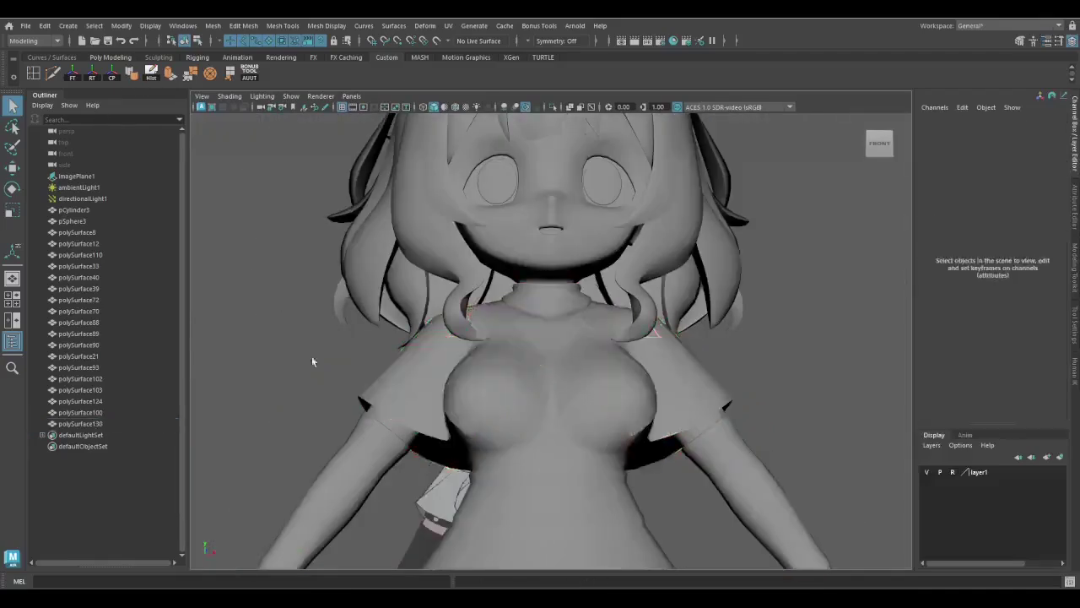
# Reposition the vertices along the back and rear hem of the top in the side view
pyautogui.keyDown('alt'); pyautogui.moveTo(313, 357); pyautogui.dragTo(583, 435); pyautogui.keyUp('alt')
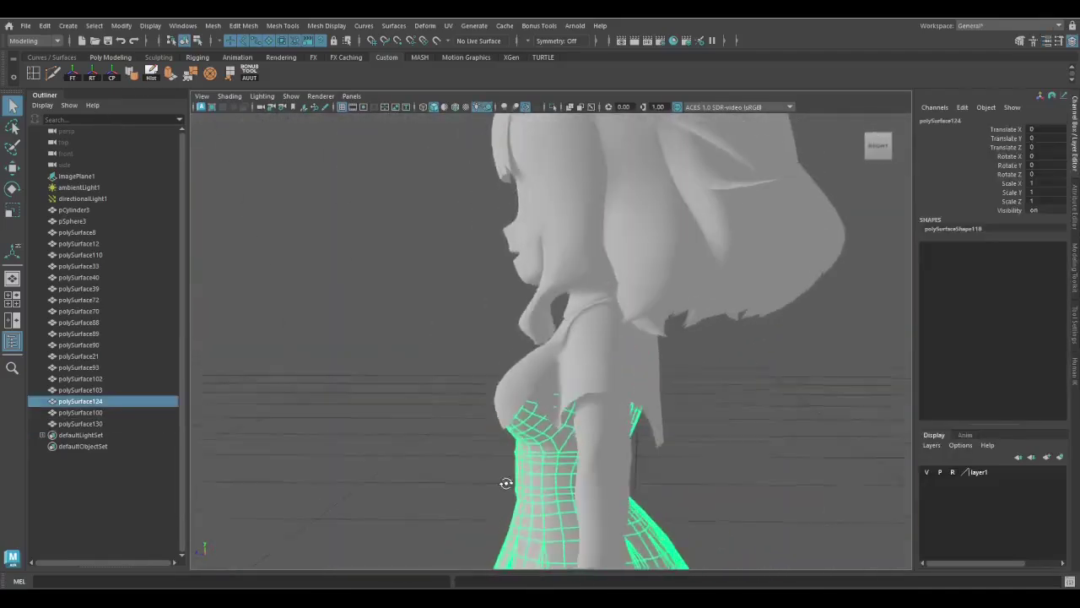
pyautogui.press('4')
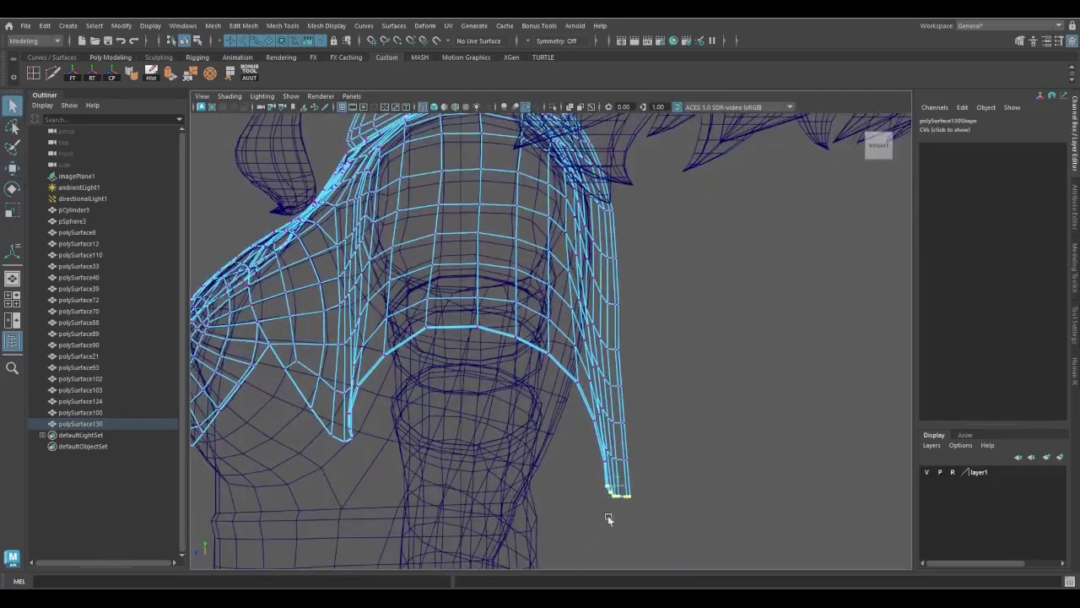
pyautogui.click(609, 511)
pyautogui.press('w')
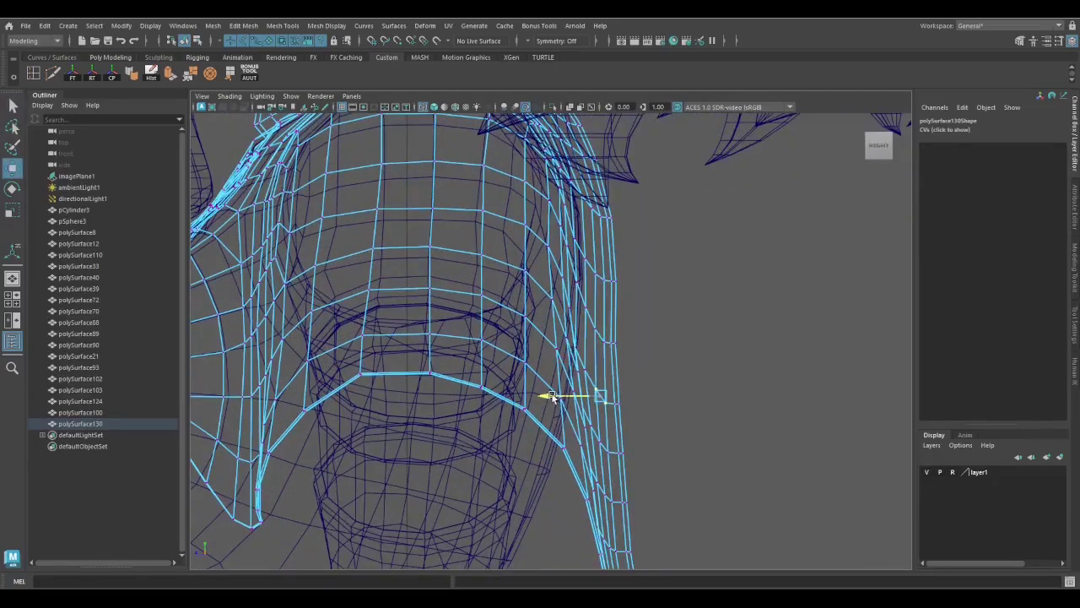
pyautogui.keyDown('alt'); pyautogui.moveTo(550, 396); pyautogui.dragTo(544, 337); pyautogui.keyUp('alt')
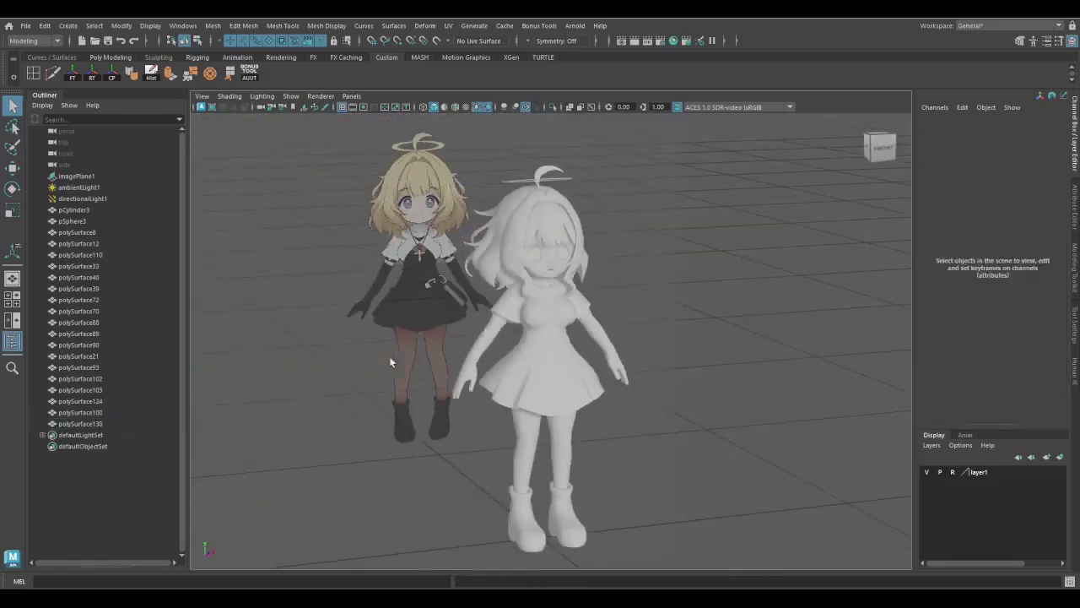
# Extrude all faces of the top to give it thickness, and extract the selected inner faces
pyautogui.moveTo(389, 363); pyautogui.dragTo(692, 506)
pyautogui.click(700, 509)
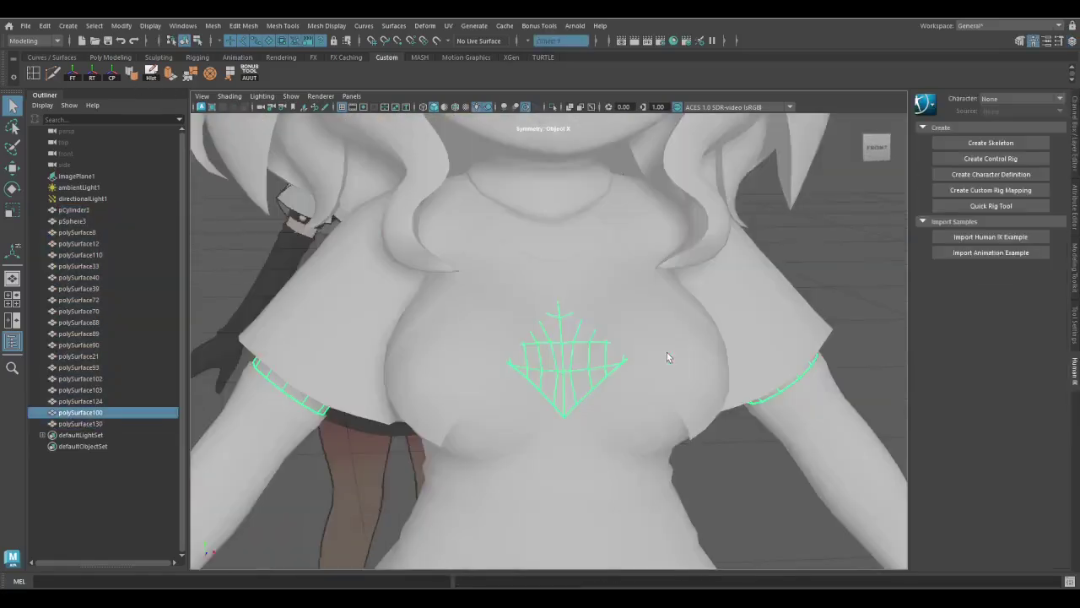
pyautogui.moveTo(527, 258); pyautogui.dragTo(526, 283, button='right')
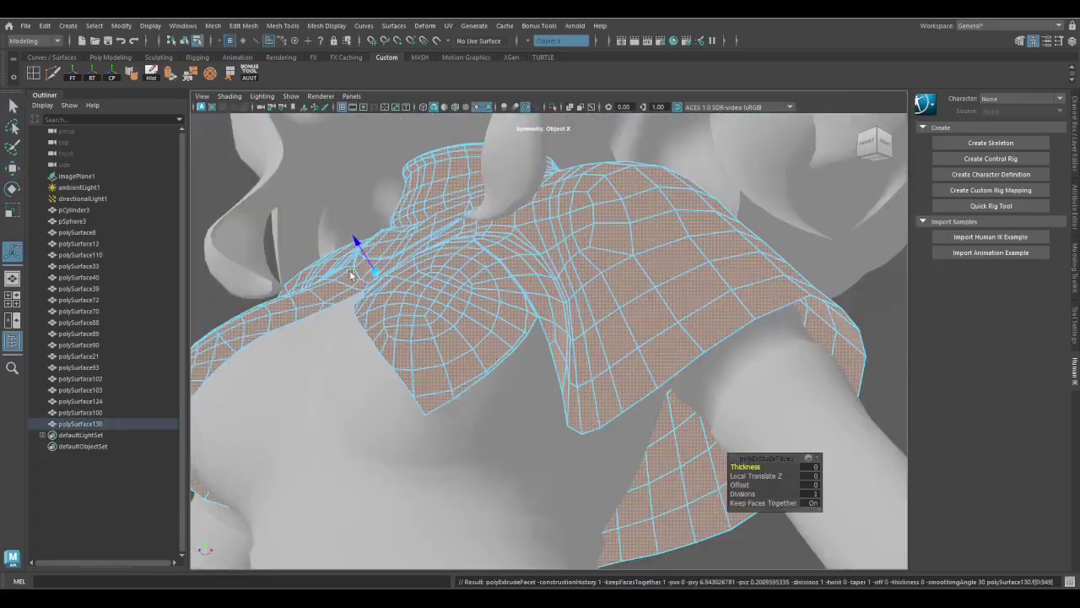
pyautogui.click(355, 245)
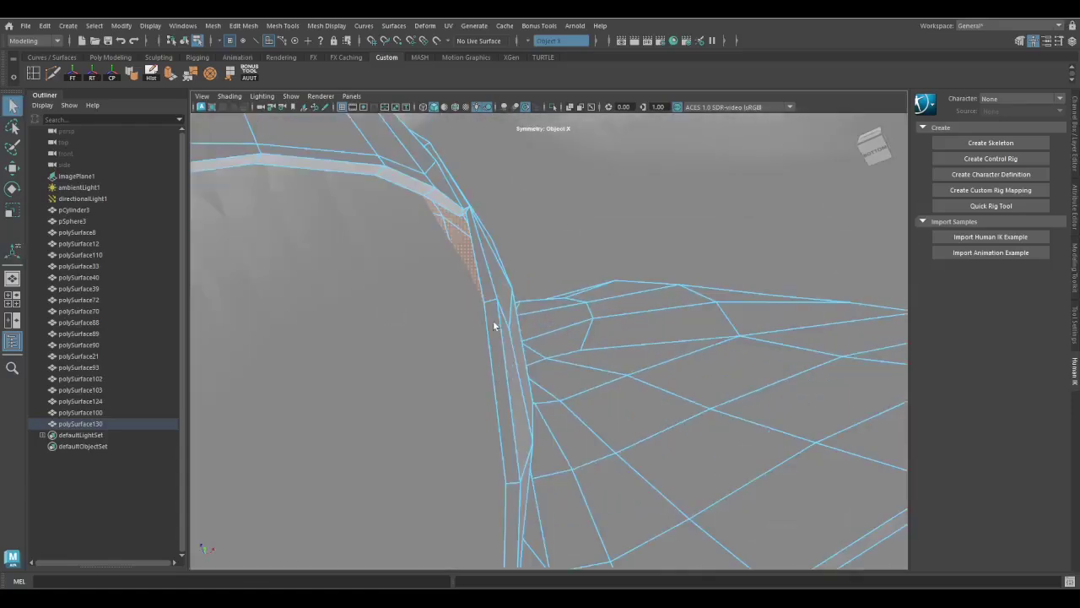
pyautogui.keyDown('shift'); pyautogui.moveTo(482, 295); pyautogui.dragTo(473, 458, button='right'); pyautogui.keyUp('shift')
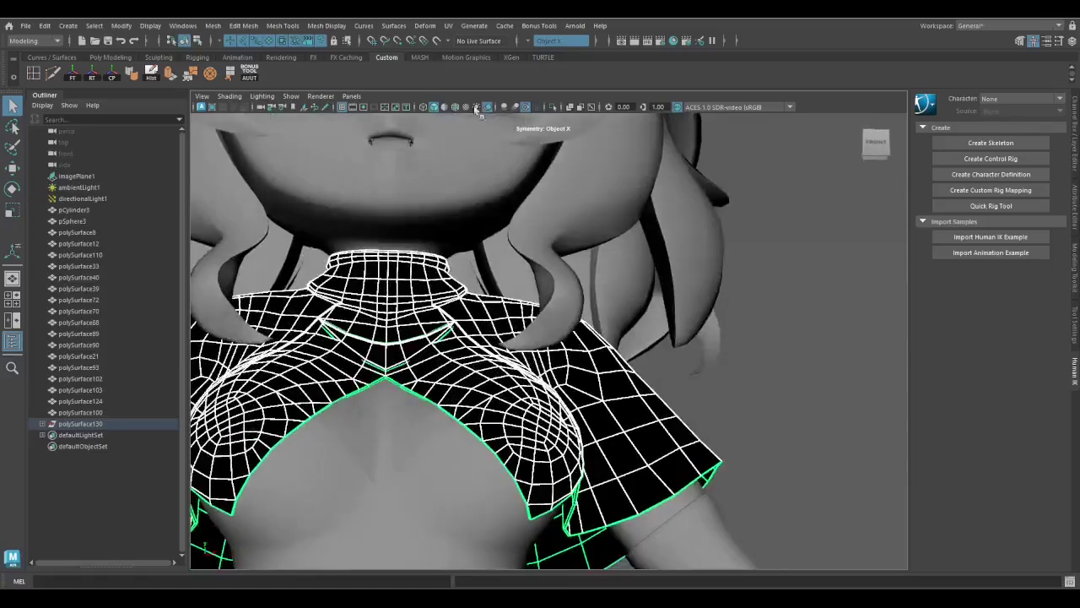
# Reverse the thickened top's face normals and inspect the edges and faces along its rim from below
pyautogui.click(327, 25)
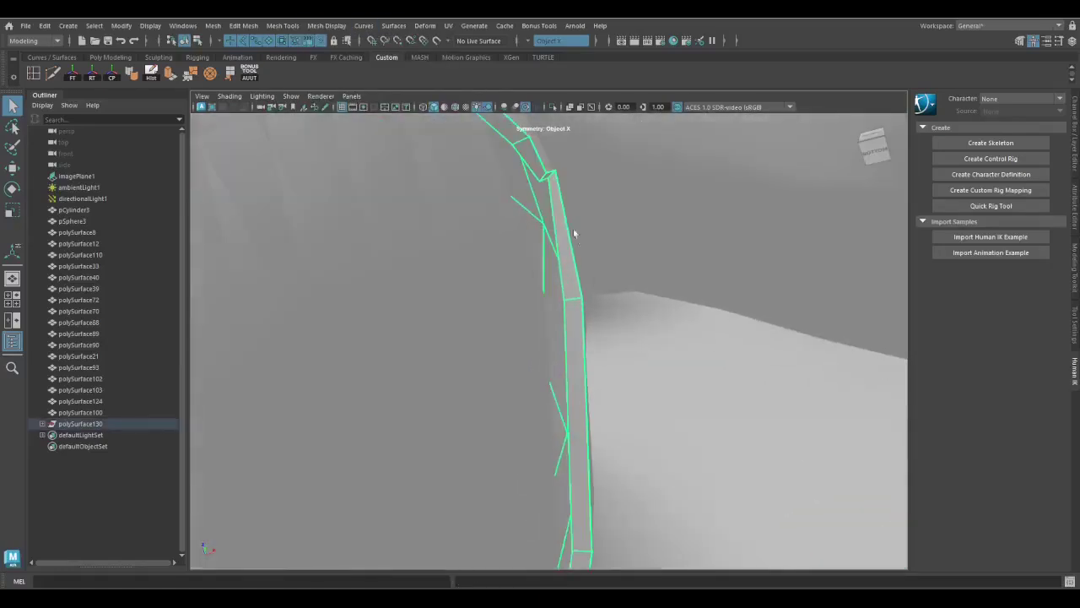
pyautogui.moveTo(560, 253); pyautogui.dragTo(557, 212, button='right')
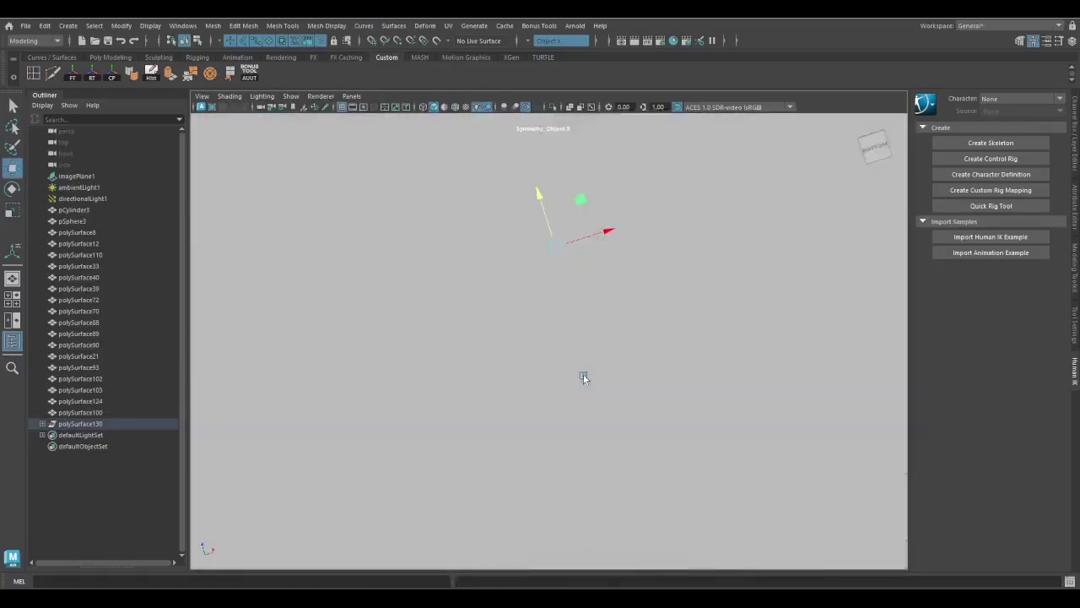
pyautogui.press('q')
pyautogui.moveTo(562, 270); pyautogui.dragTo(644, 200, button='right')
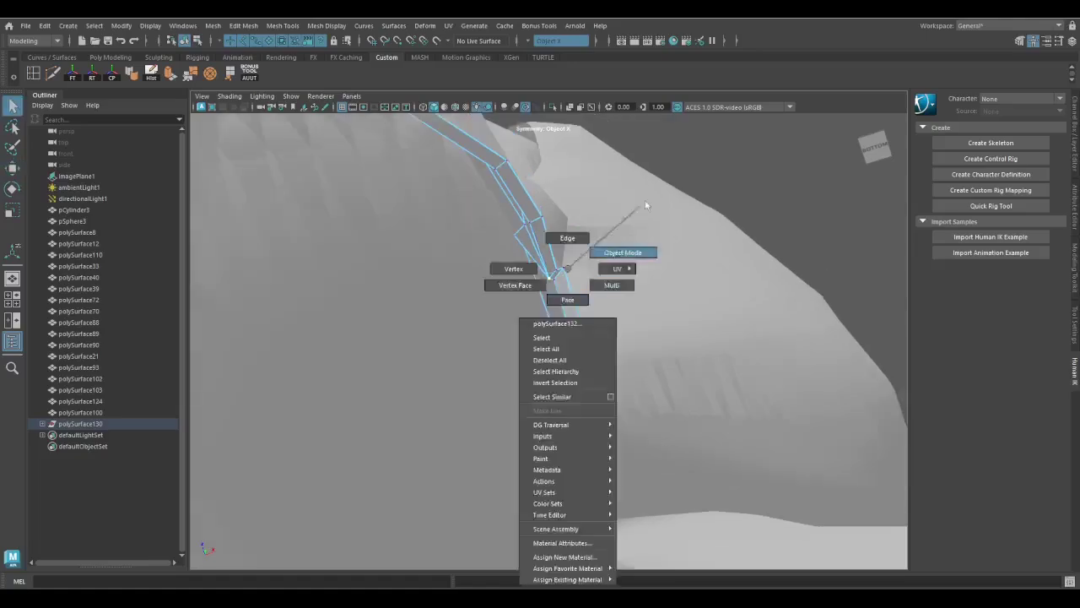
pyautogui.moveTo(645, 200); pyautogui.dragTo(642, 202, button='right')
# Isolate the top and delete the faces across the middle of the V-shaped band below the collar opening
pyautogui.moveTo(535, 270); pyautogui.dragTo(537, 302, button='right')
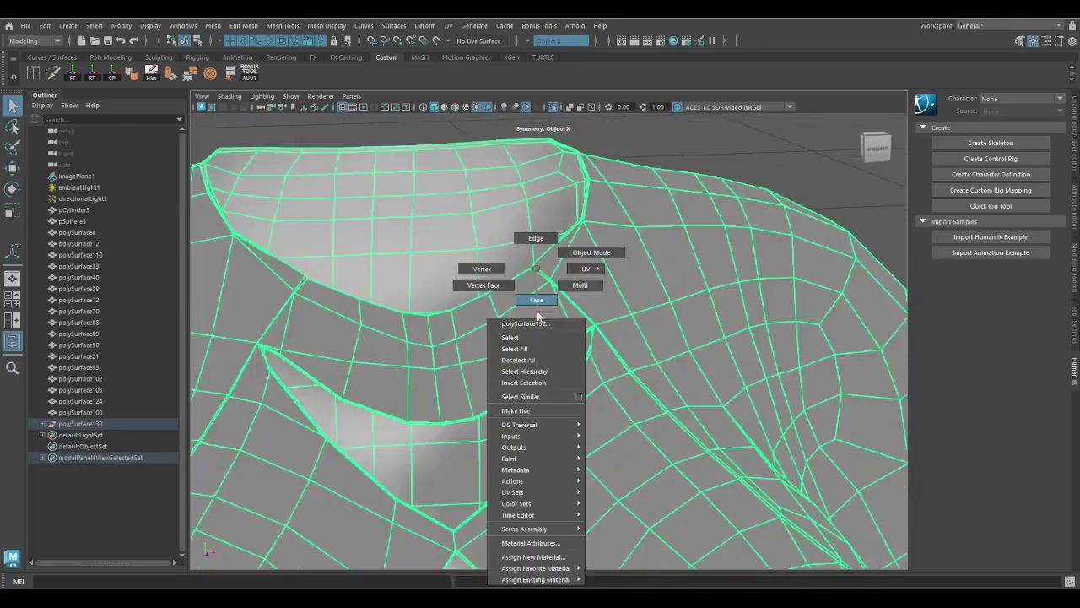
pyautogui.moveTo(312, 278); pyautogui.dragTo(485, 391)
pyautogui.press('Delete')
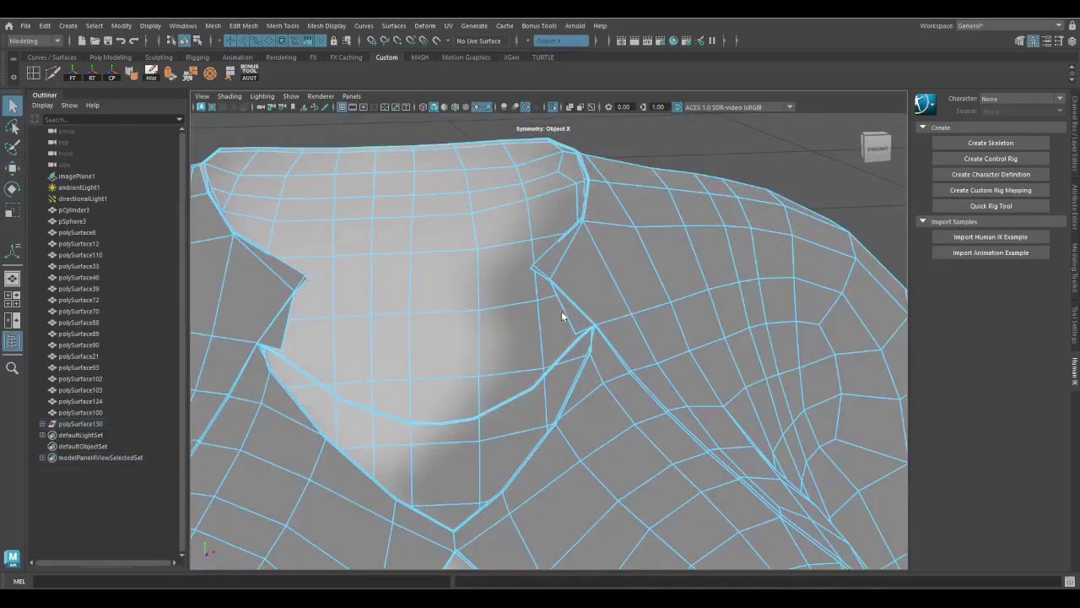
pyautogui.scroll(2, 561, 312)
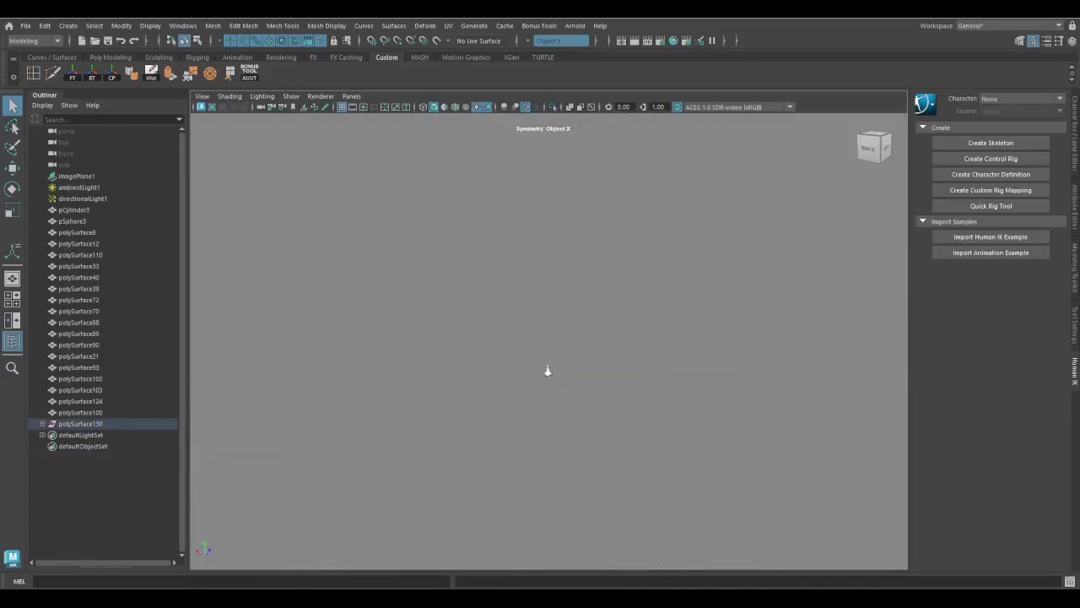
# Create a plane over the reference cross pendant, rotated 90 in X, scaled to 0.469, with 2 width and 2 height subdivisions
pyautogui.press('4')
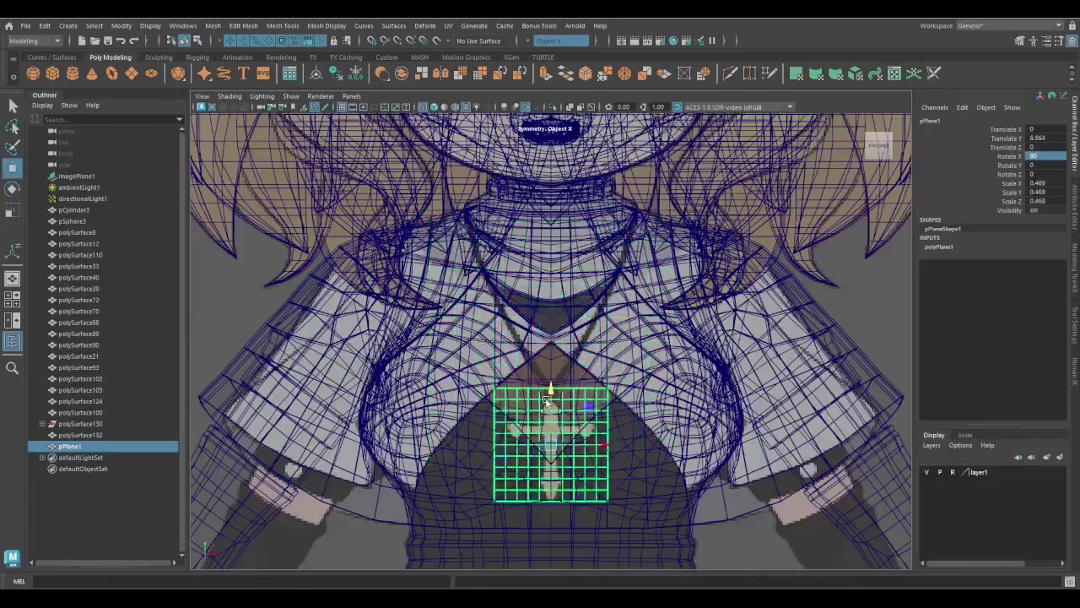
pyautogui.scroll(5, 544, 371)
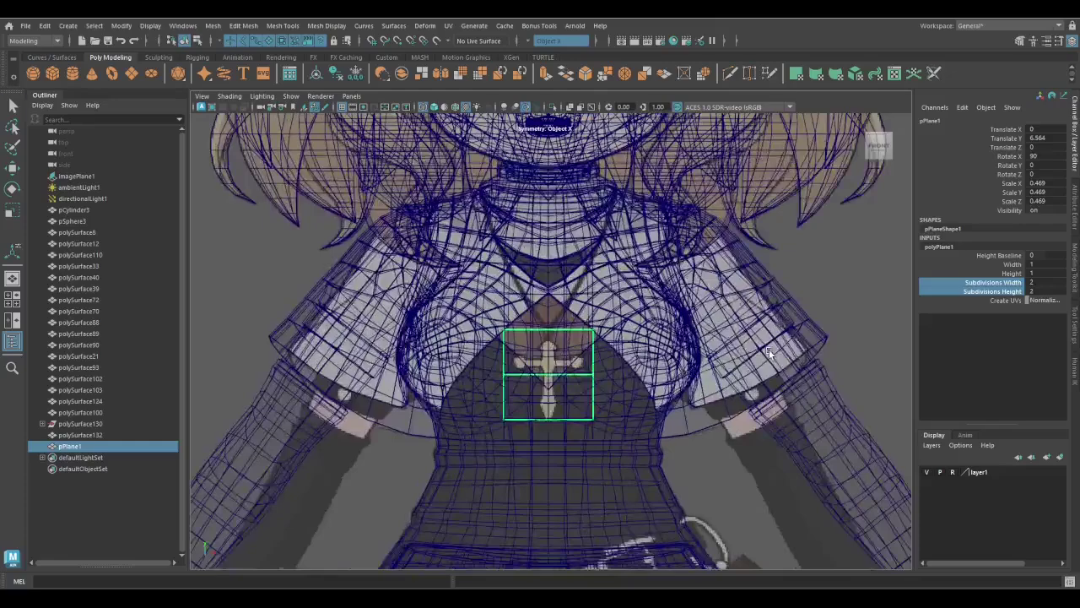
pyautogui.press('F9')
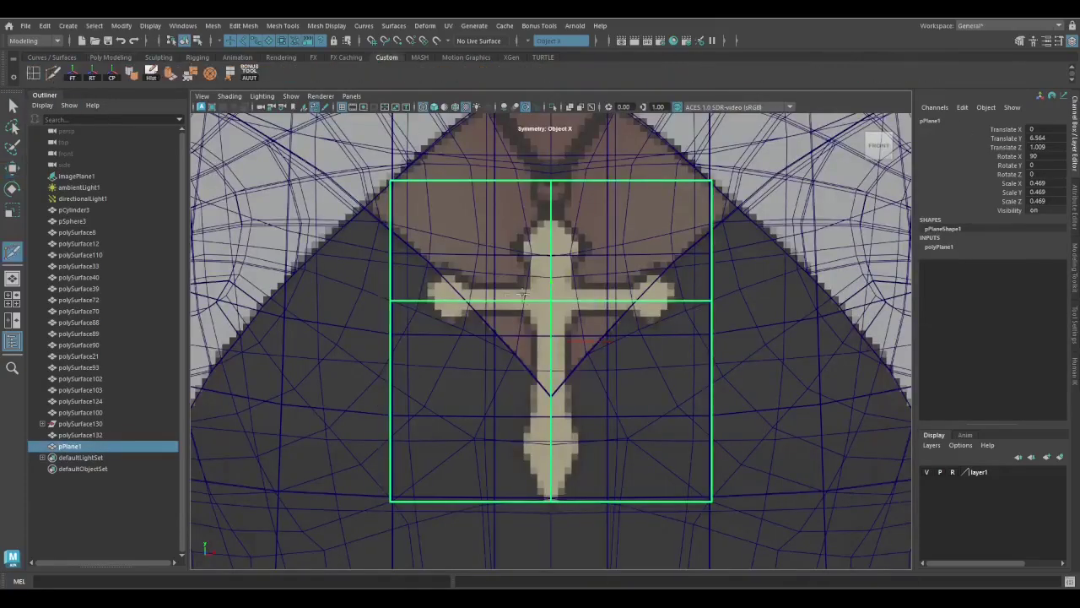
pyautogui.press('F8')
# Cut the plane down to a cross using edge loops and corner-face deletion, and fit its ends to the reference pendant
pyautogui.keyDown('ctrl'); pyautogui.click(470, 300); pyautogui.keyUp('ctrl')
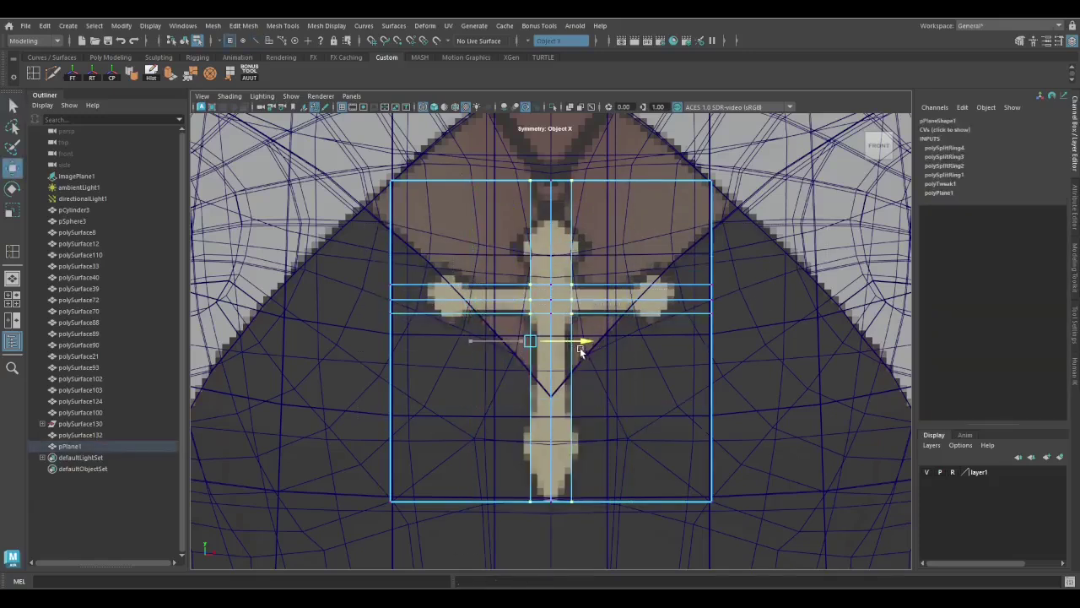
pyautogui.press('Delete')
pyautogui.click(711, 299)
pyautogui.press('w')
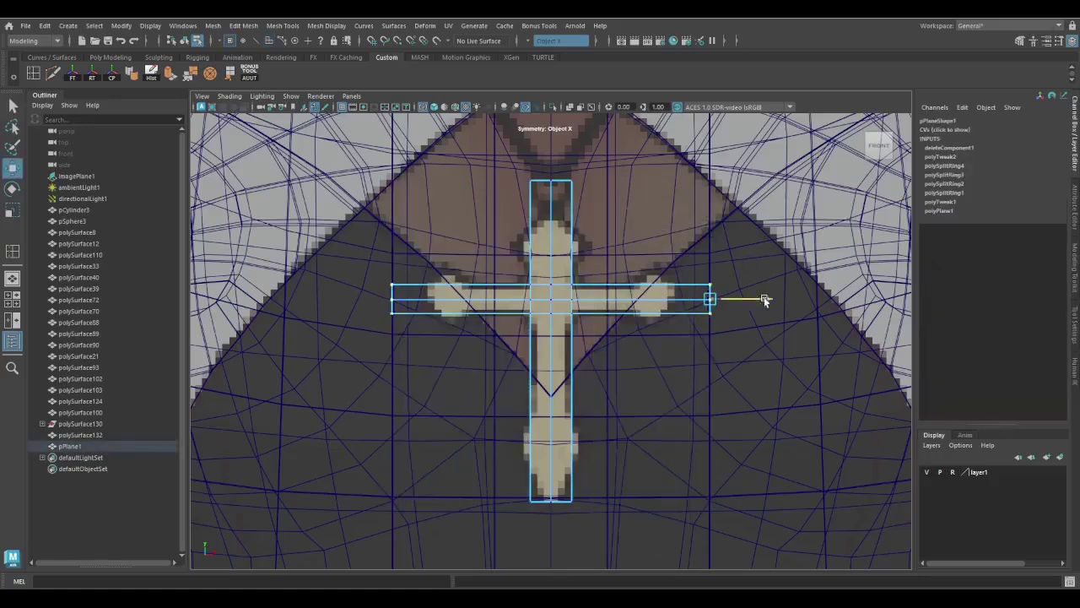
pyautogui.click(559, 180)
pyautogui.press('w')
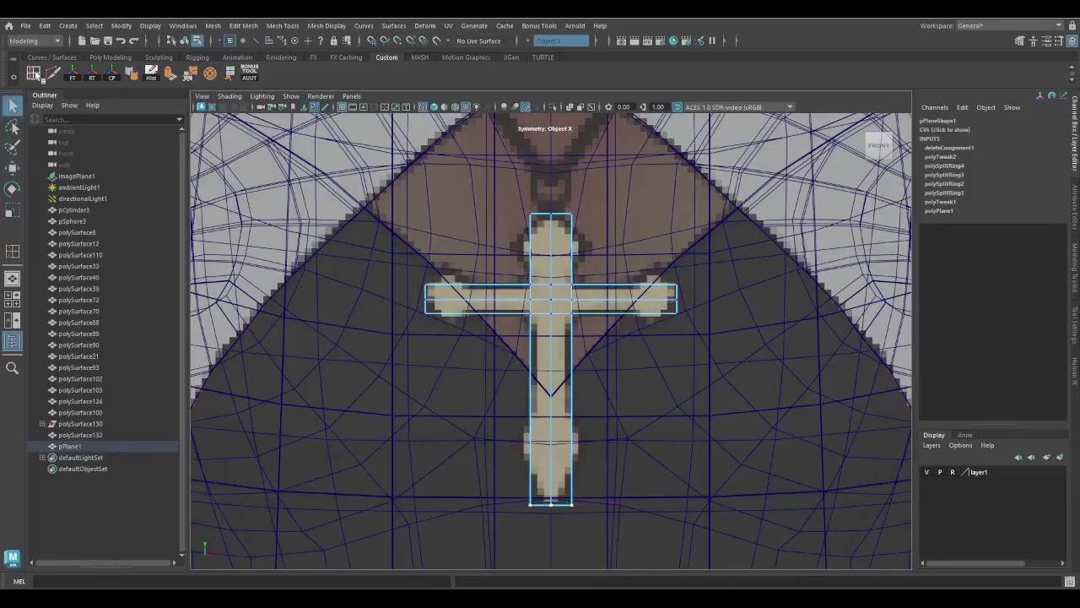
# Shape the cross's upper end into a flared point by adding edge loops, widening the side vertices and merging the end vertices
pyautogui.keyDown('alt'); pyautogui.moveTo(540, 253); pyautogui.dragTo(541, 338, button='middle'); pyautogui.keyUp('alt')
pyautogui.scroll(3, 523, 321)
pyautogui.click(523, 325)
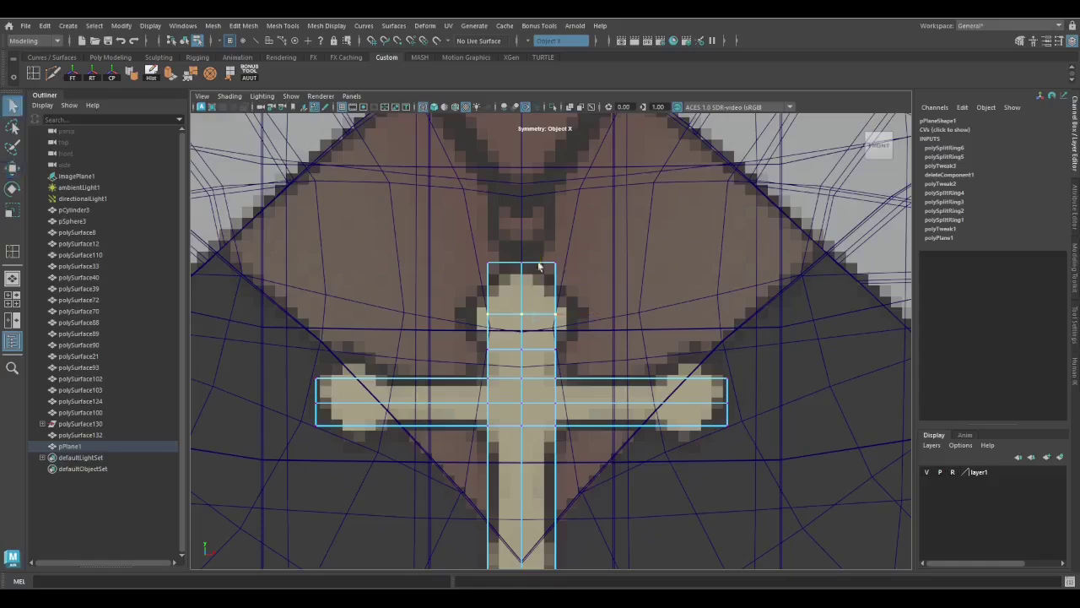
pyautogui.moveTo(629, 318); pyautogui.dragTo(625, 317)
pyautogui.press('q')
pyautogui.keyDown('alt'); pyautogui.moveTo(541, 450); pyautogui.dragTo(544, 375, button='middle'); pyautogui.keyUp('alt')
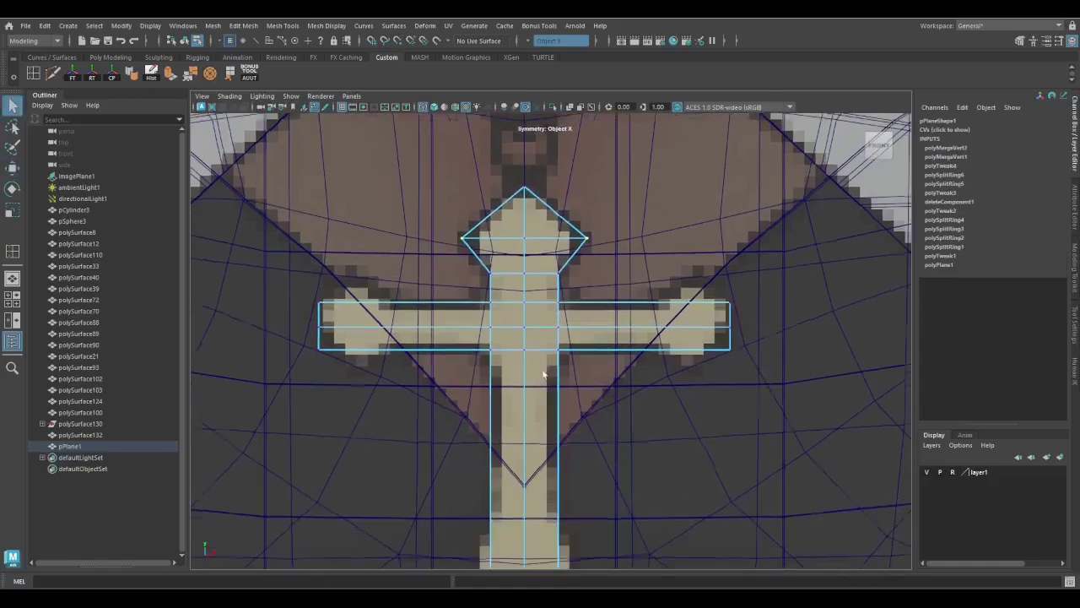
# Shape the cross's two arm ends and its lower end into flared points with edge loops and merged vertices
pyautogui.click(351, 299)
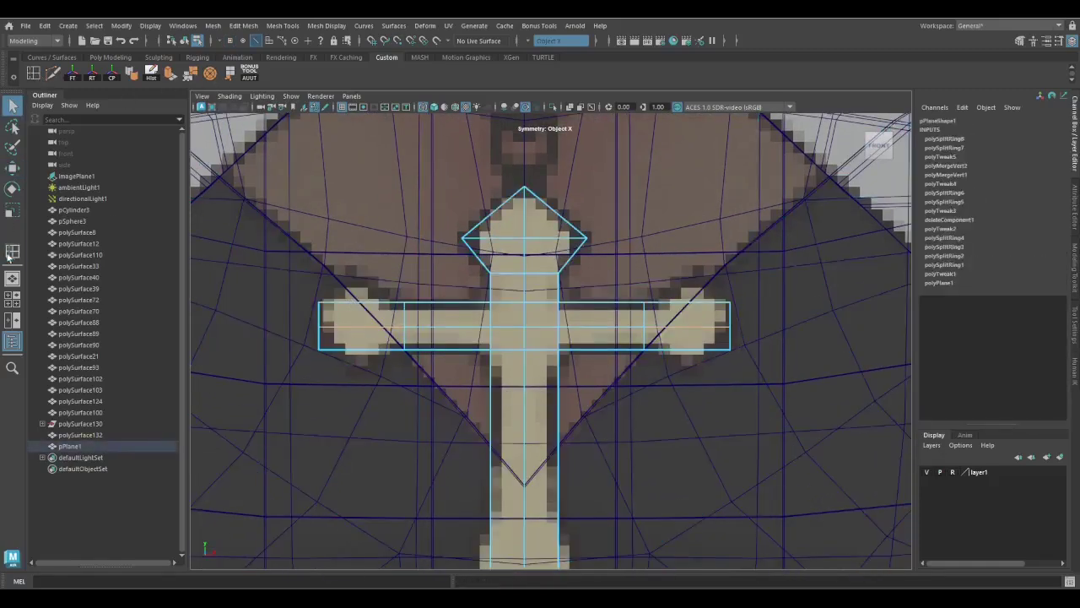
pyautogui.keyDown('shift'); pyautogui.moveTo(434, 313); pyautogui.dragTo(560, 390, button='right'); pyautogui.keyUp('shift')
pyautogui.click(361, 347)
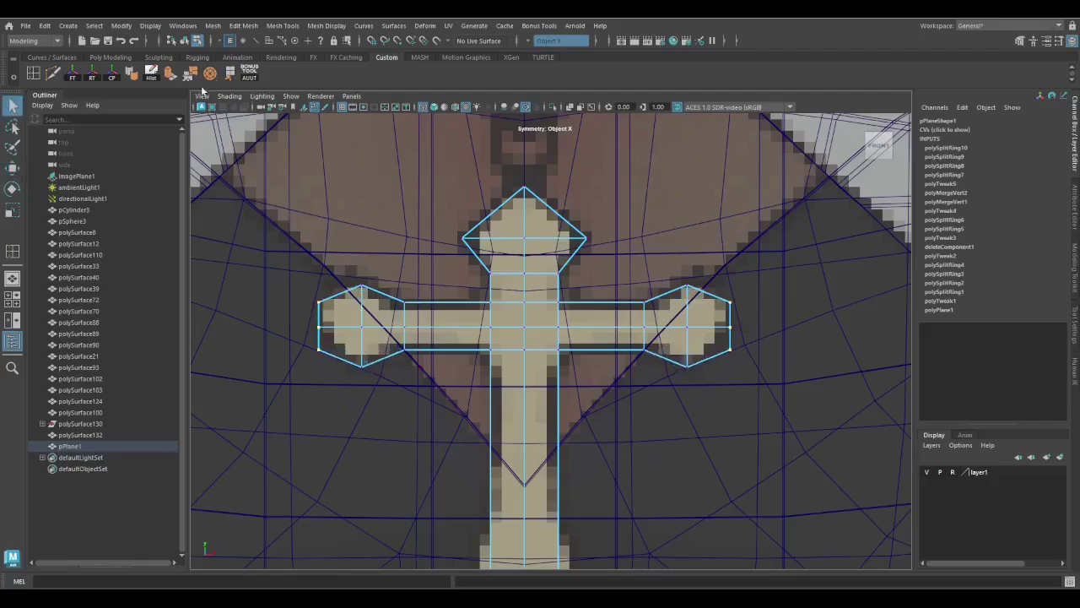
pyautogui.scroll(-3, 546, 385)
pyautogui.scroll(4, 525, 403)
pyautogui.press('y')
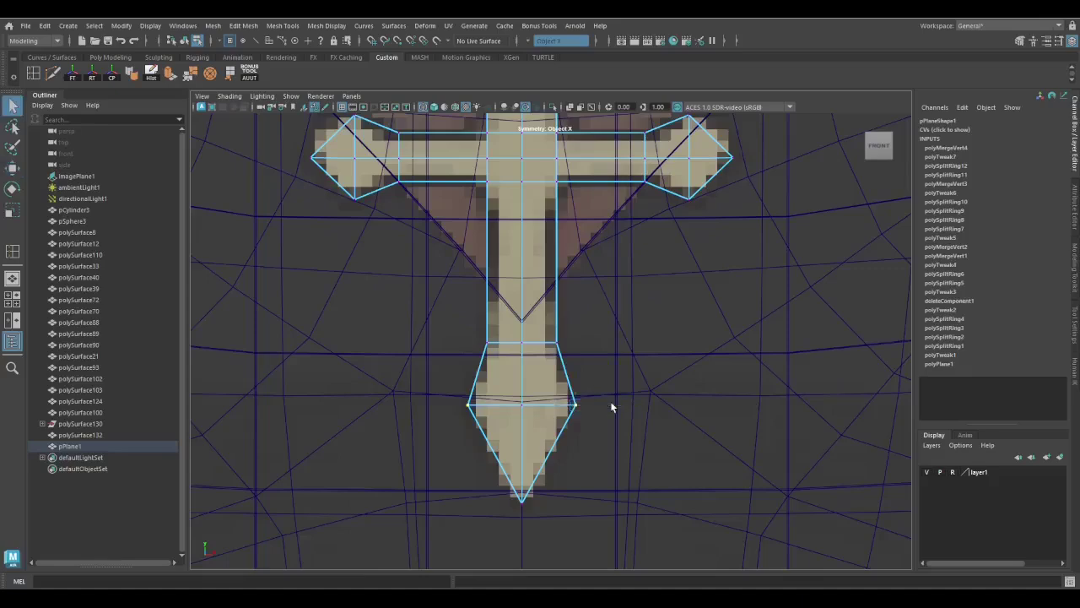
# Cut diagonal edges from the cross's centre to the crossing's corners and insert edge loops across the arms beside it
pyautogui.scroll(-3, 612, 407)
pyautogui.scroll(4, 506, 327)
pyautogui.press('y')
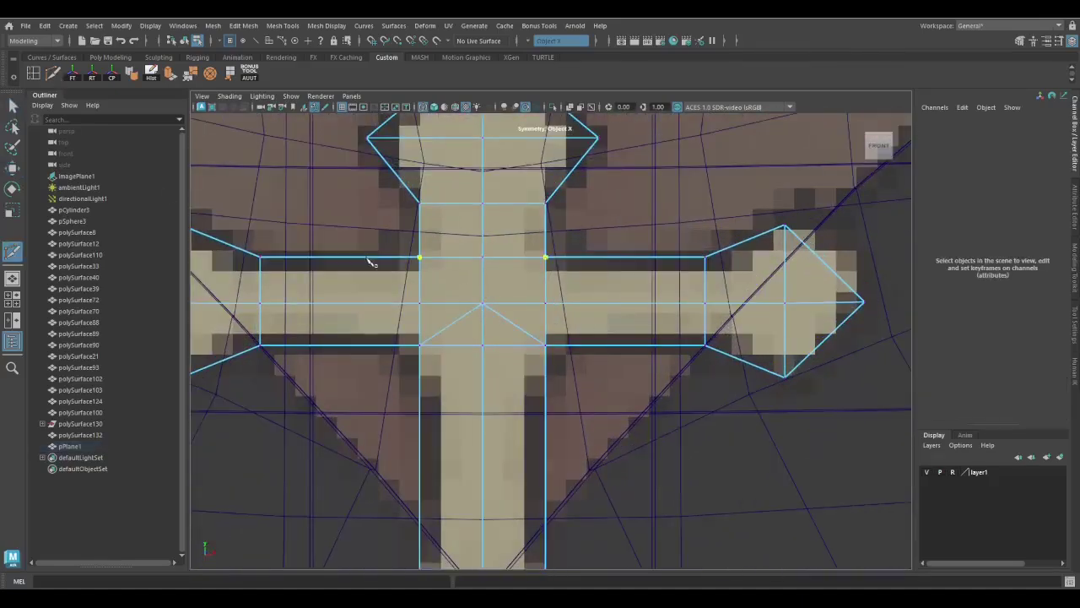
pyautogui.keyDown('shift'); pyautogui.moveTo(361, 287); pyautogui.dragTo(361, 236, button='right'); pyautogui.keyUp('shift')
pyautogui.click(382, 302)
pyautogui.press('w')
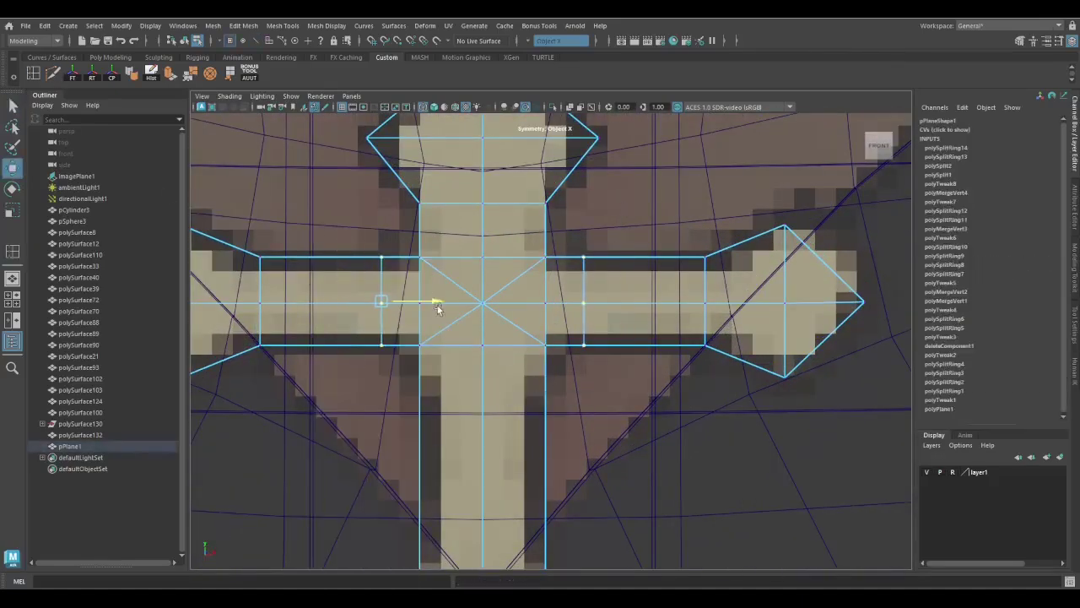
# Widen the crossing's corners between edge loops added above and below it, and delete the surplus edges around it
pyautogui.keyDown('shift'); pyautogui.moveTo(603, 282); pyautogui.dragTo(591, 355, button='right'); pyautogui.keyUp('shift')
pyautogui.click(419, 490)
pyautogui.press('w')
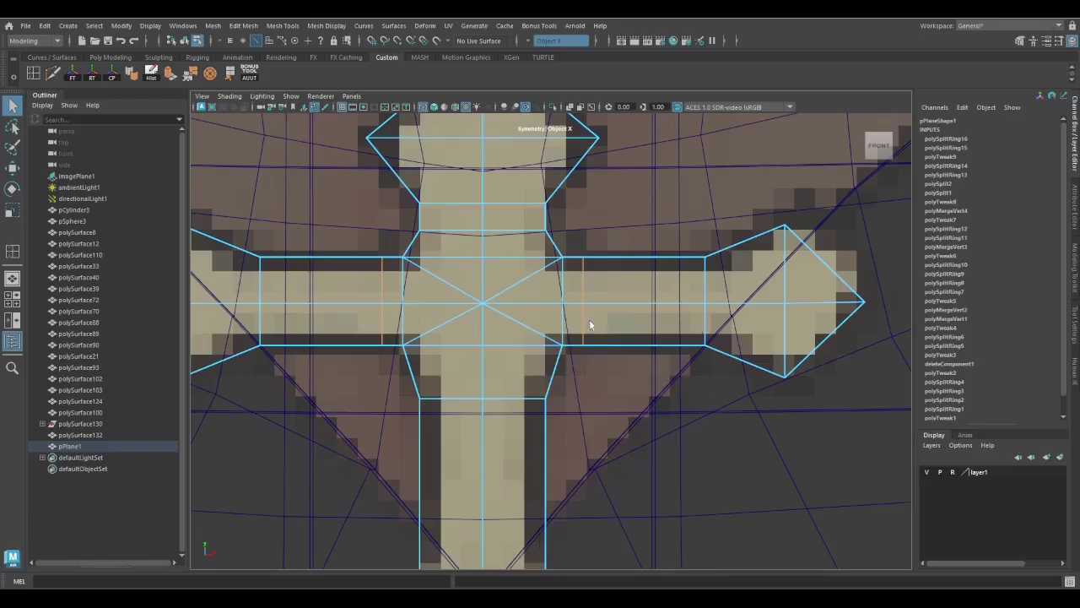
pyautogui.scroll(-5, 522, 256)
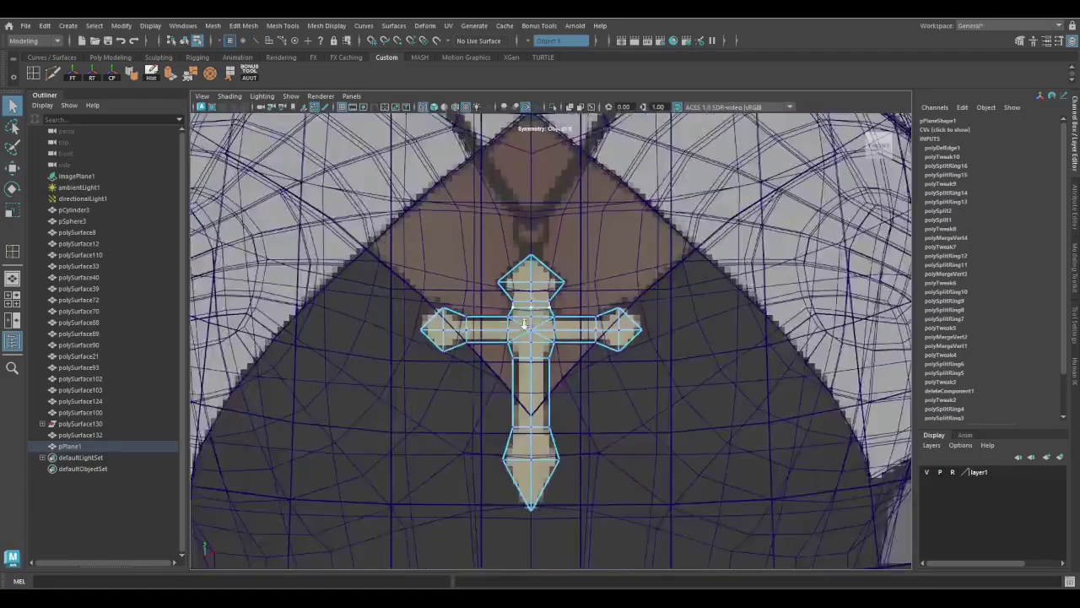
pyautogui.scroll(4, 606, 233)
pyautogui.press('Delete')
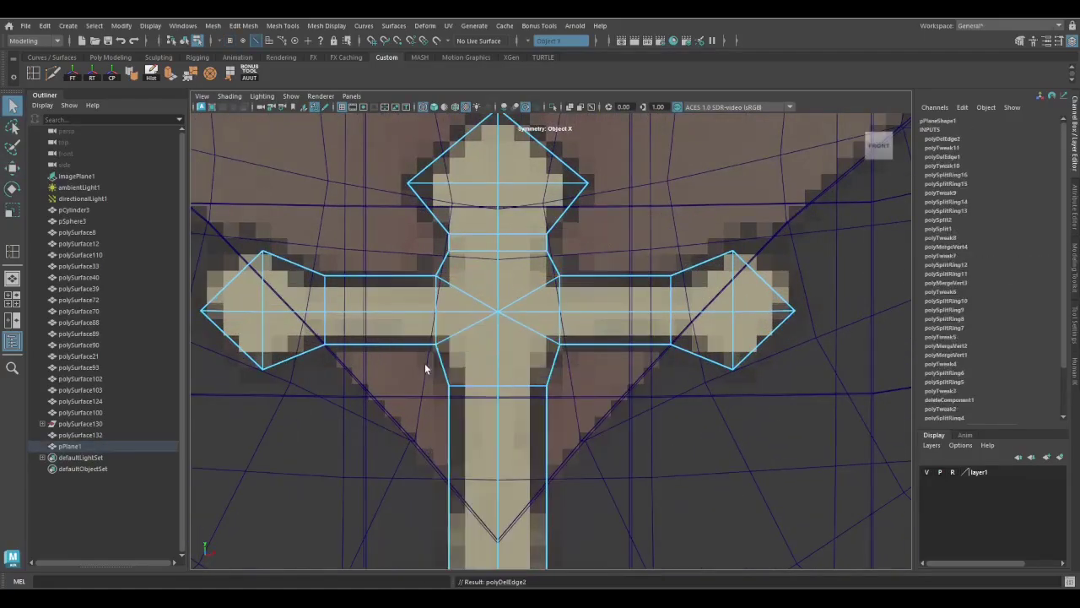
# Cut extra edges outward from the crossing's centre and across the arm tips, and adjust the new vertices to round the outline
pyautogui.hotkey('ctrl', 'shift', 'x')
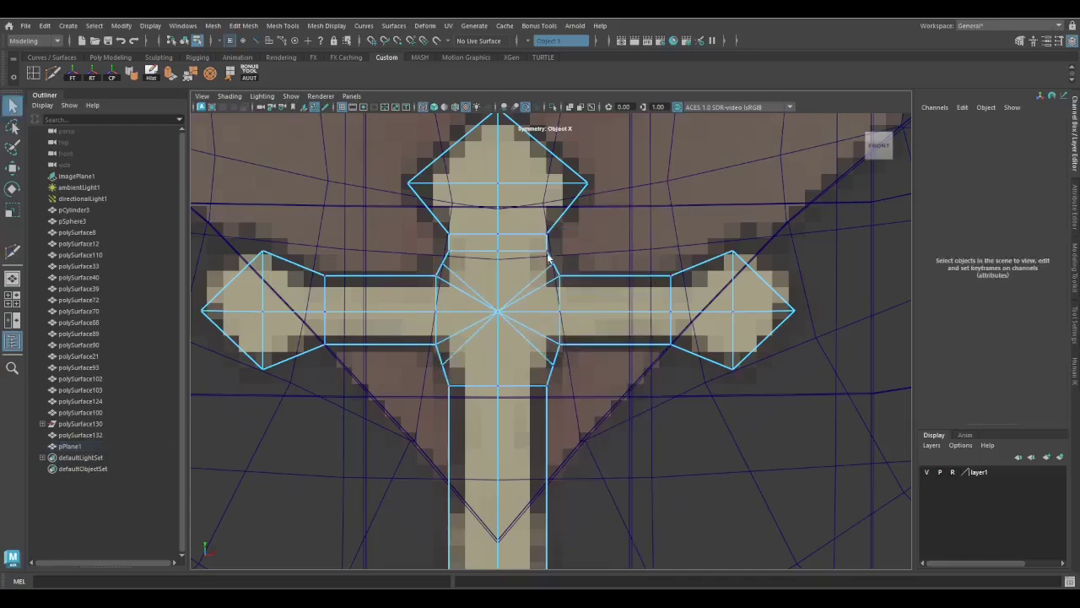
pyautogui.press('q')
pyautogui.scroll(-5, 548, 335)
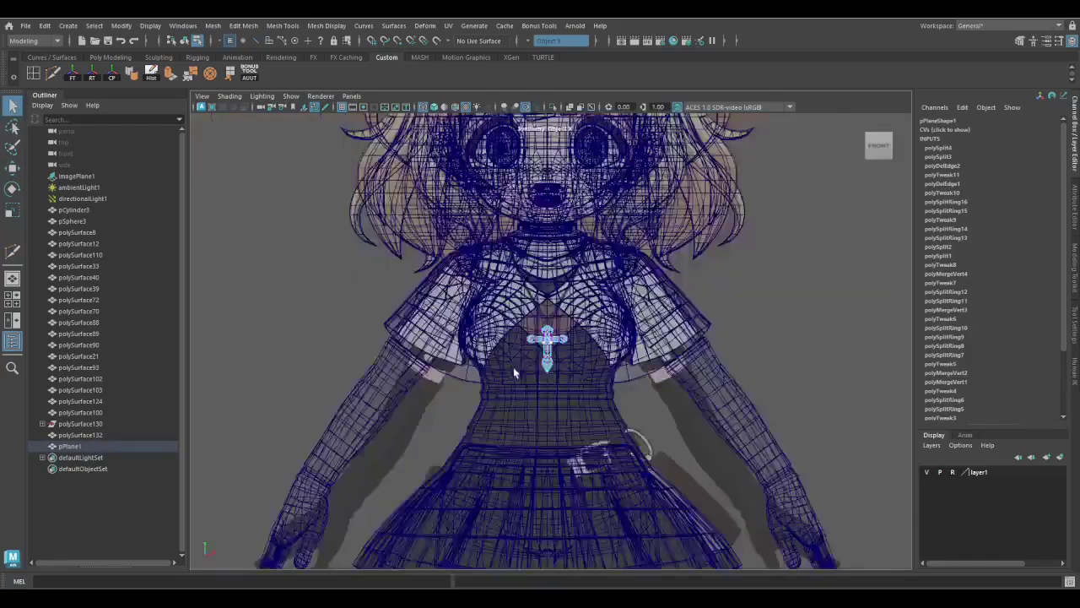
pyautogui.scroll(4, 524, 321)
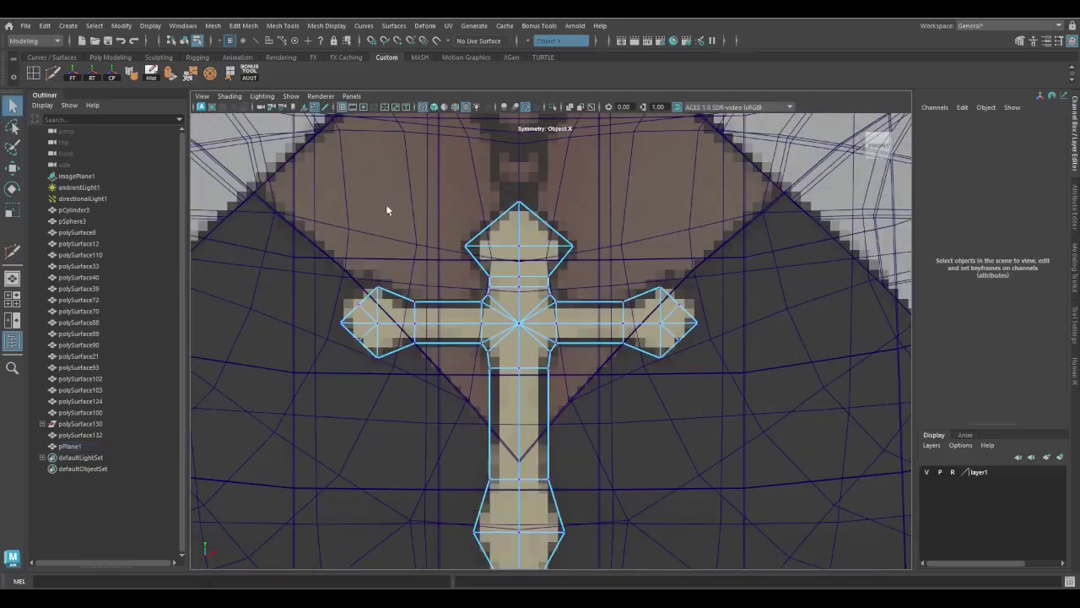
pyautogui.scroll(2, 372, 320)
pyautogui.click(397, 384)
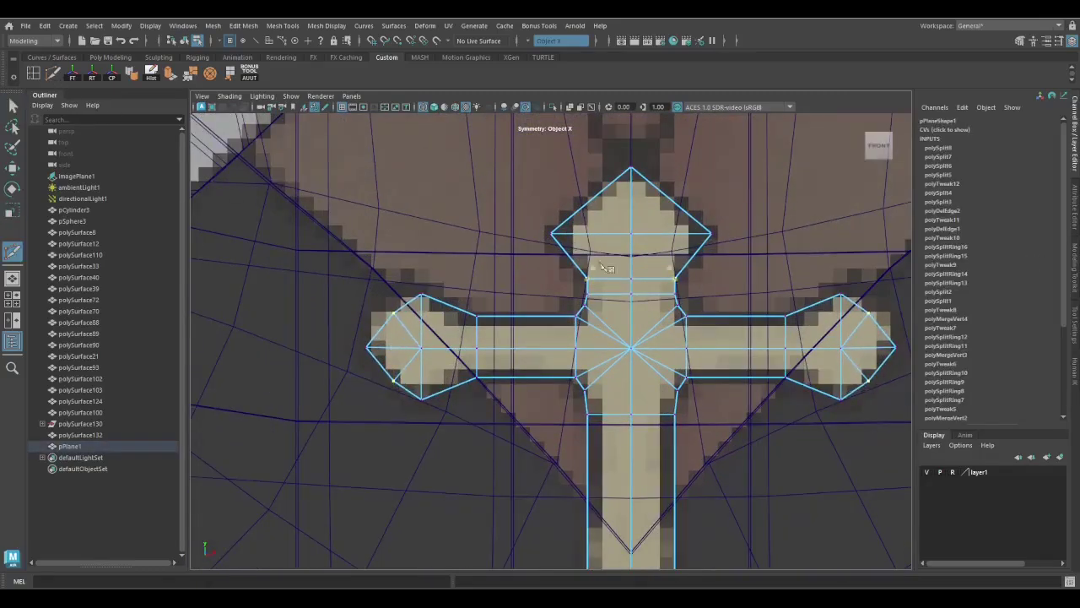
# Cut radial edges across the cross's upper tip and move the new outline vertices to curve its flared shape
pyautogui.click(671, 204)
pyautogui.press('w')
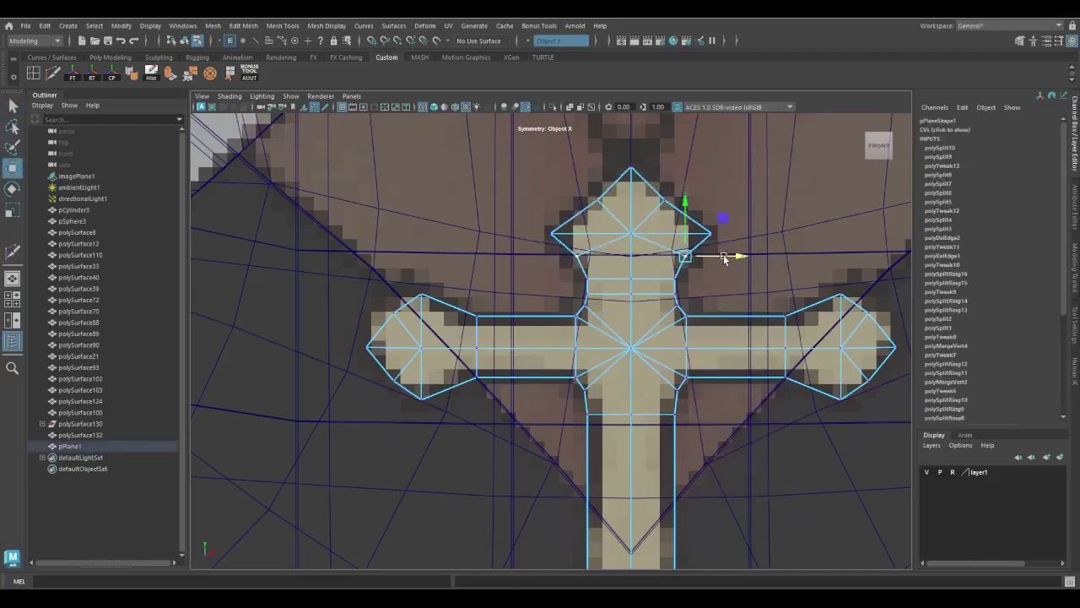
pyautogui.press('q')
pyautogui.scroll(-3, 454, 322)
pyautogui.press('q')
# Cut radial edges across the cross's lower tip and move the new vertices to curve its outline
pyautogui.keyDown('alt'); pyautogui.moveTo(324, 398); pyautogui.dragTo(293, 264, button='middle'); pyautogui.keyUp('alt')
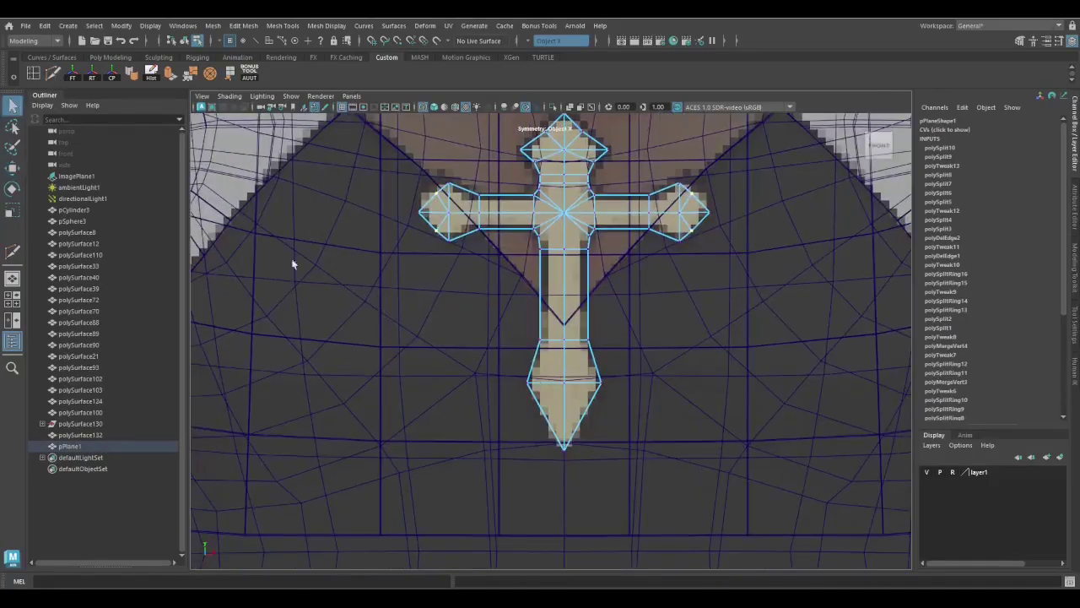
pyautogui.moveTo(625, 278); pyautogui.dragTo(716, 250, button='right')
pyautogui.press('w')
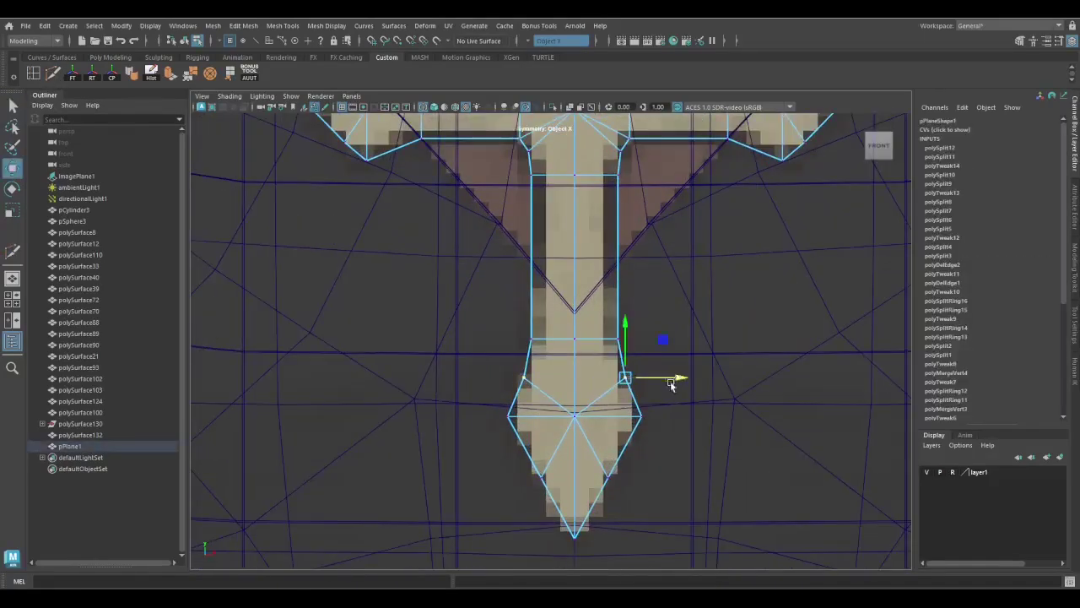
pyautogui.scroll(-5, 670, 381)
pyautogui.press('q')
# Extrude the cross's faces to give the pendant thickness and insert an edge loop around its side walls
pyautogui.scroll(3, 558, 316)
pyautogui.press('f')
pyautogui.keyDown('alt'); pyautogui.moveTo(625, 426); pyautogui.dragTo(591, 405); pyautogui.keyUp('alt')
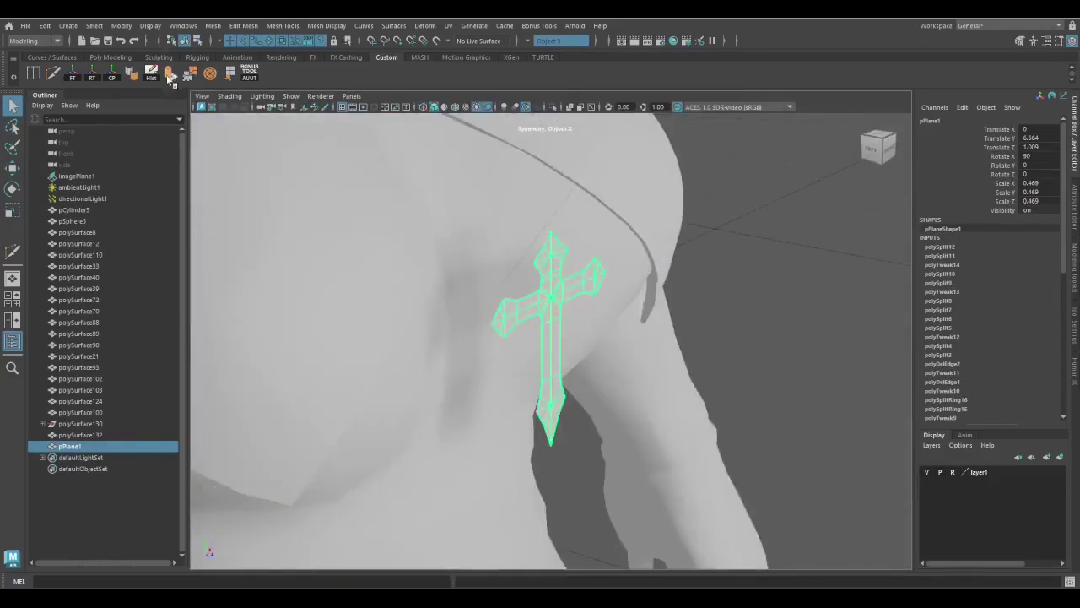
pyautogui.hotkey('ctrl', 'e')
pyautogui.click(34, 73)
# Turn off symmetry for editing the extruded cross
pyautogui.keyDown('alt'); pyautogui.moveTo(549, 338); pyautogui.dragTo(627, 276); pyautogui.keyUp('alt')
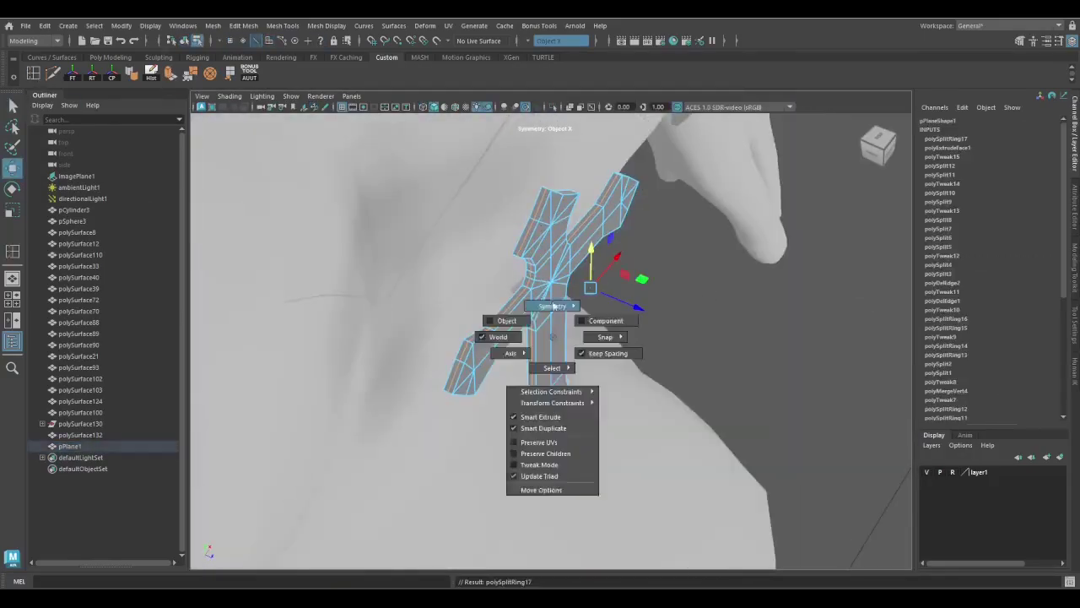
pyautogui.moveTo(553, 306); pyautogui.dragTo(553, 306)
pyautogui.click(878, 145)
pyautogui.scroll(5, 473, 367)
pyautogui.press('q')
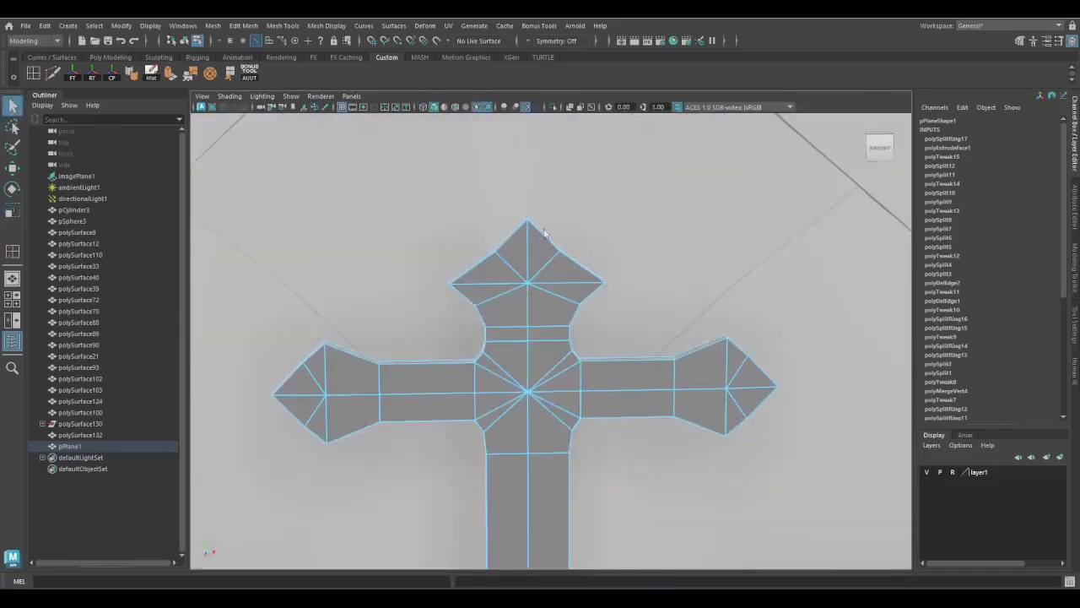
pyautogui.scroll(2, 616, 384)
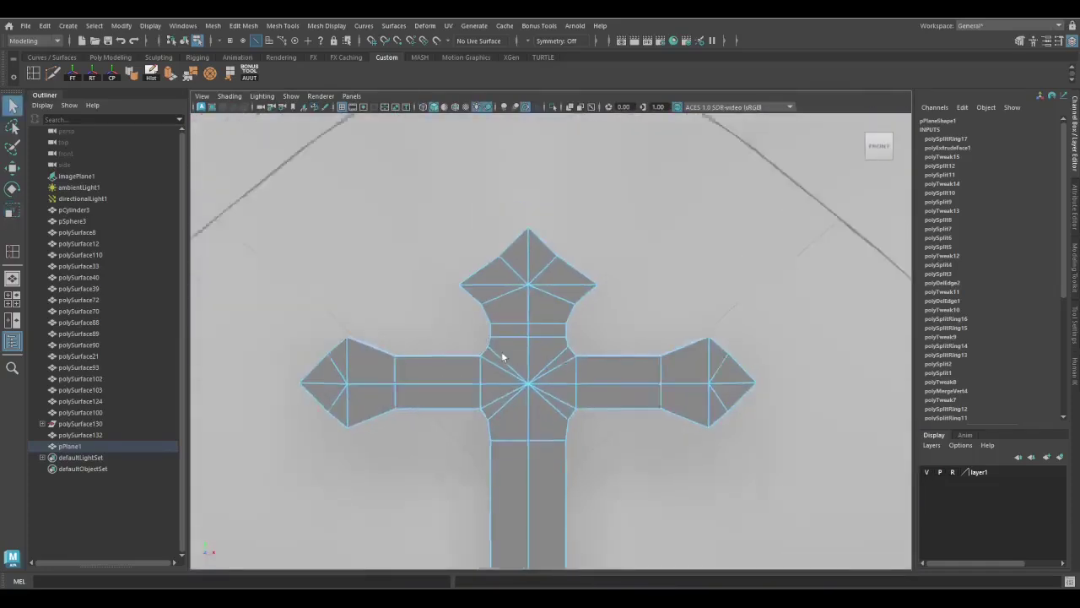
pyautogui.press('r')
pyautogui.hotkey('ctrl', 'z')
pyautogui.hotkey('ctrl', 'z')
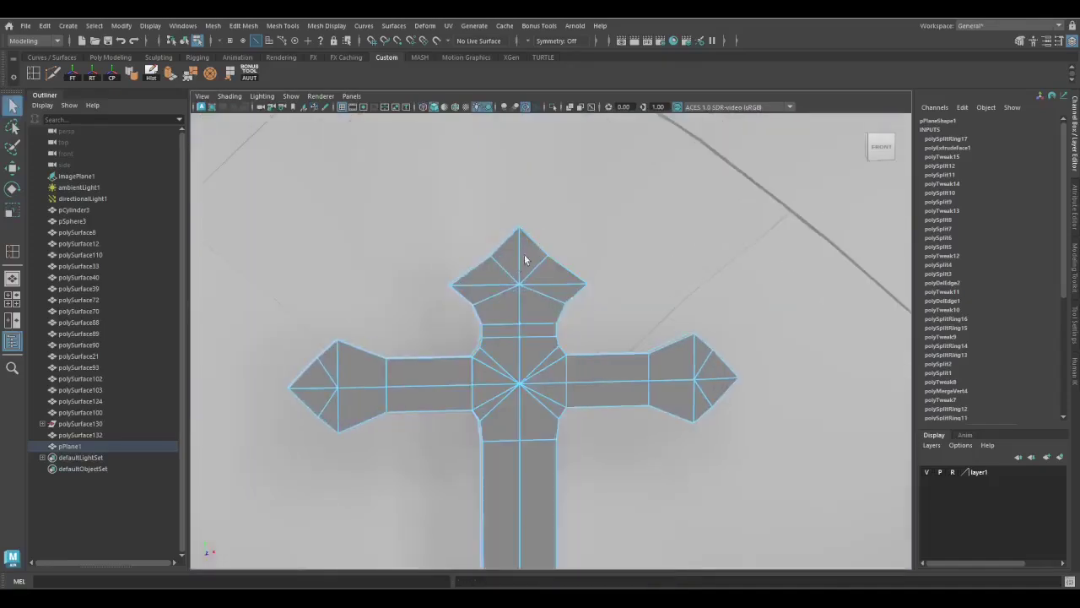
# Select the whole cross object and reverse the normals of its mesh
pyautogui.keyDown('alt'); pyautogui.moveTo(524, 255); pyautogui.dragTo(567, 289); pyautogui.keyUp('alt')
pyautogui.click(566, 289)
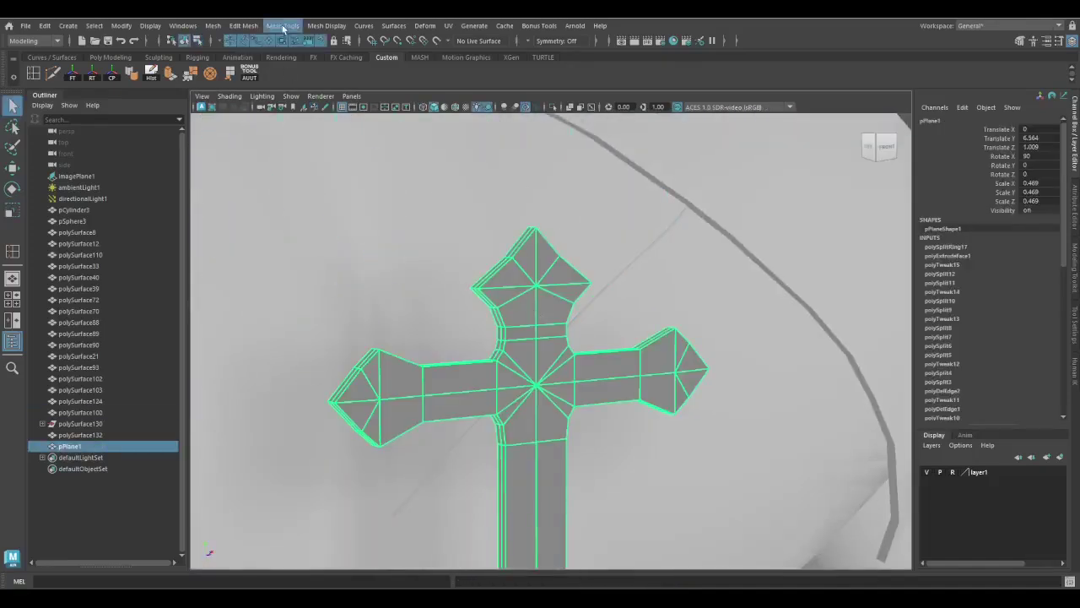
pyautogui.click(326, 25)
pyautogui.click(346, 82)
# Constrain vertex movement to edges with Object X symmetry and slide the front outline vertices of the cross's upper arm inward
pyautogui.click(1075, 253)
pyautogui.scroll(3, 514, 247)
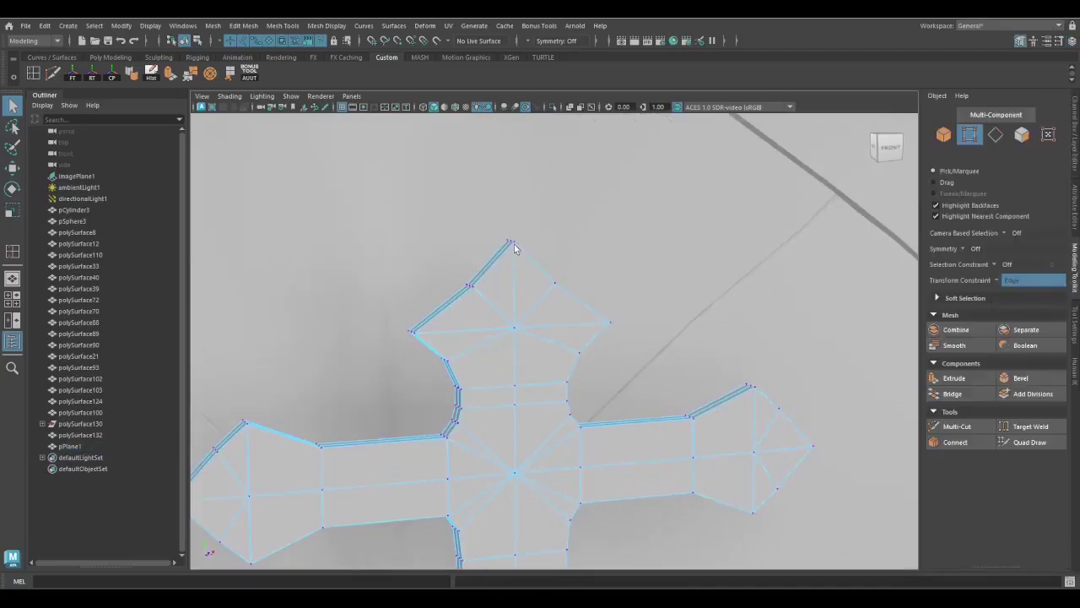
pyautogui.moveTo(551, 290); pyautogui.dragTo(549, 247, button='right')
pyautogui.keyDown('alt'); pyautogui.moveTo(549, 247); pyautogui.dragTo(578, 338); pyautogui.keyUp('alt')
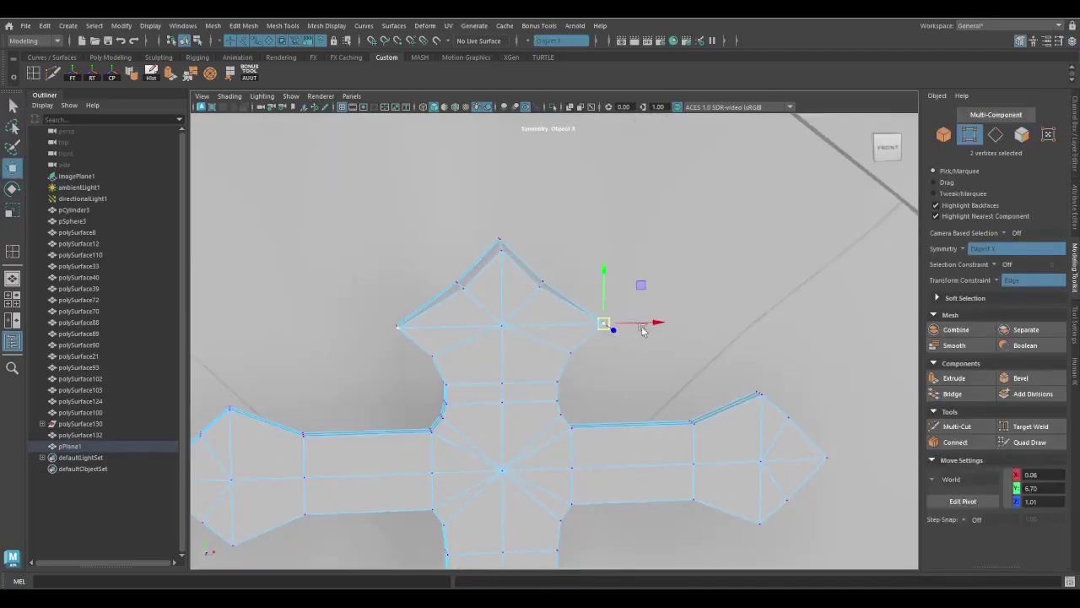
pyautogui.scroll(5, 609, 389)
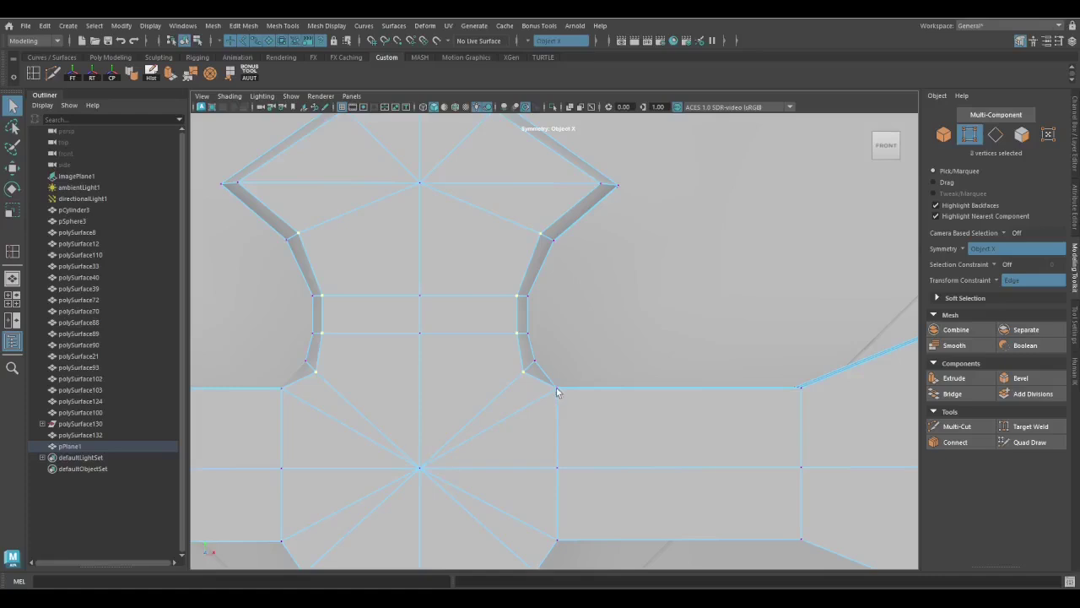
pyautogui.keyDown('alt'); pyautogui.moveTo(556, 387); pyautogui.dragTo(528, 331, button='middle'); pyautogui.keyUp('alt')
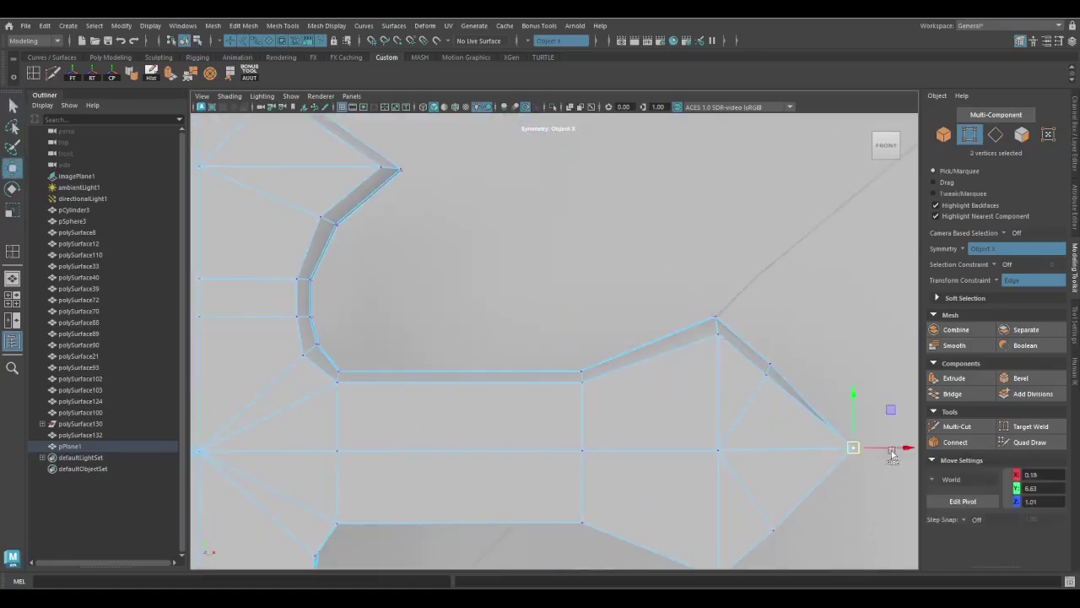
# Slide the front outline vertices of the cross's side arms and their tips inward along the edges
pyautogui.scroll(-3, 775, 539)
pyautogui.press('q')
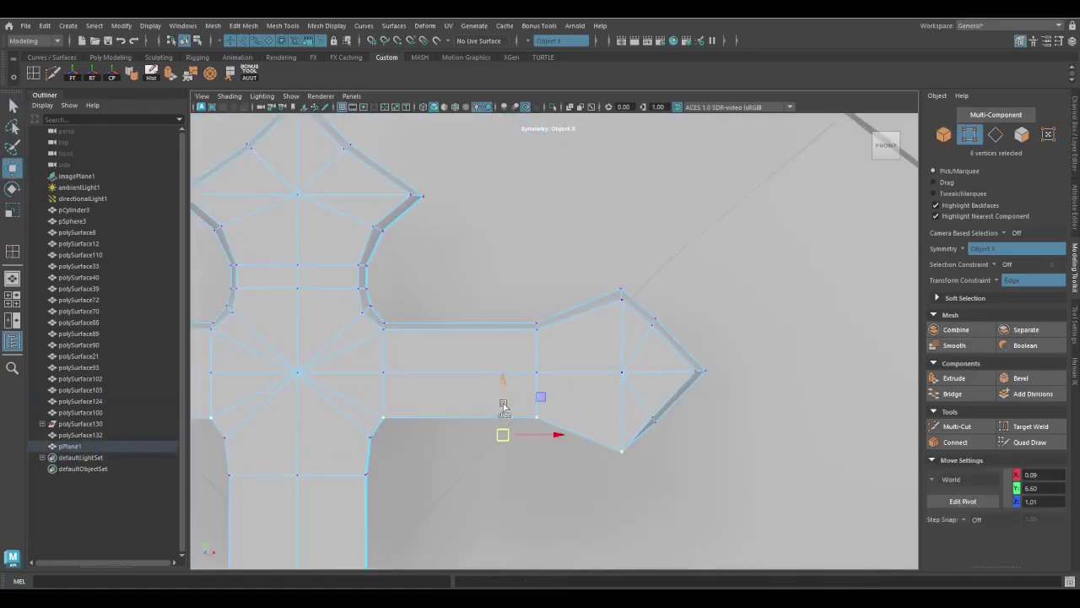
pyautogui.scroll(-3, 502, 401)
pyautogui.press('q')
# Slide the front outline vertices of the cross's long stem and lower tip inward to finish the bevelled rim
pyautogui.scroll(3, 538, 533)
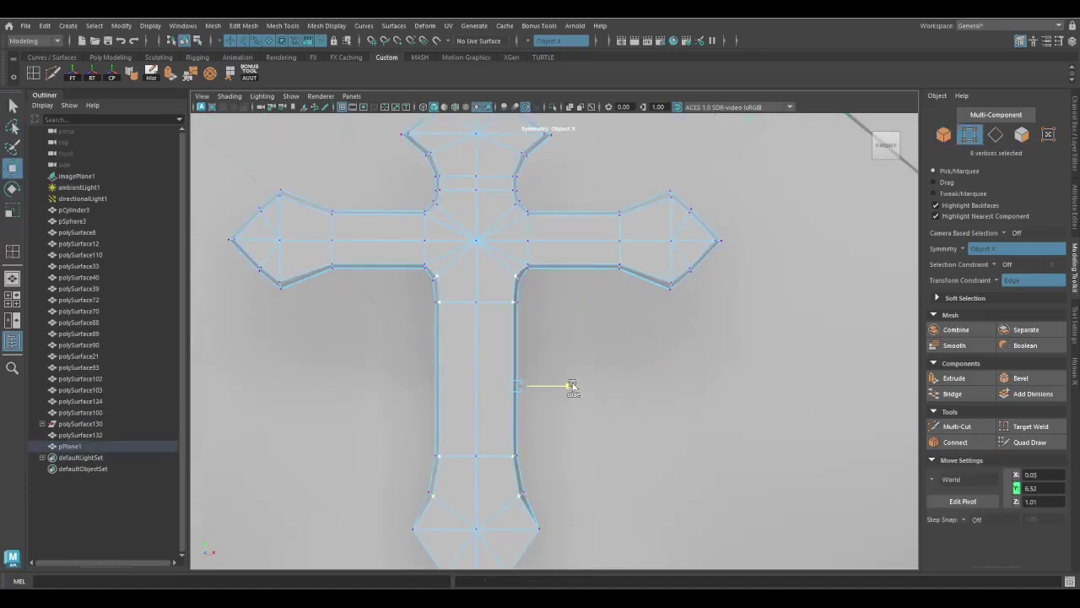
pyautogui.press('q')
pyautogui.keyDown('alt'); pyautogui.moveTo(573, 386); pyautogui.dragTo(573, 298, button='middle'); pyautogui.keyUp('alt')
pyautogui.click(536, 441)
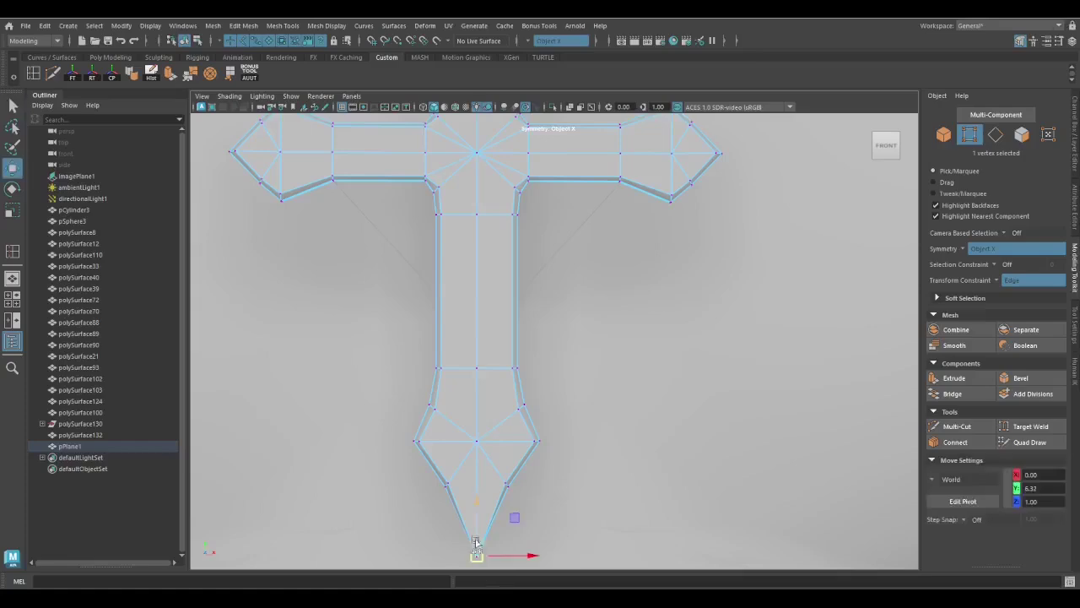
pyautogui.press('q')
# Turn off the transform constraint, scale the four inner corner vertices at the cross's centre, and return to object selection
pyautogui.scroll(4, 507, 380)
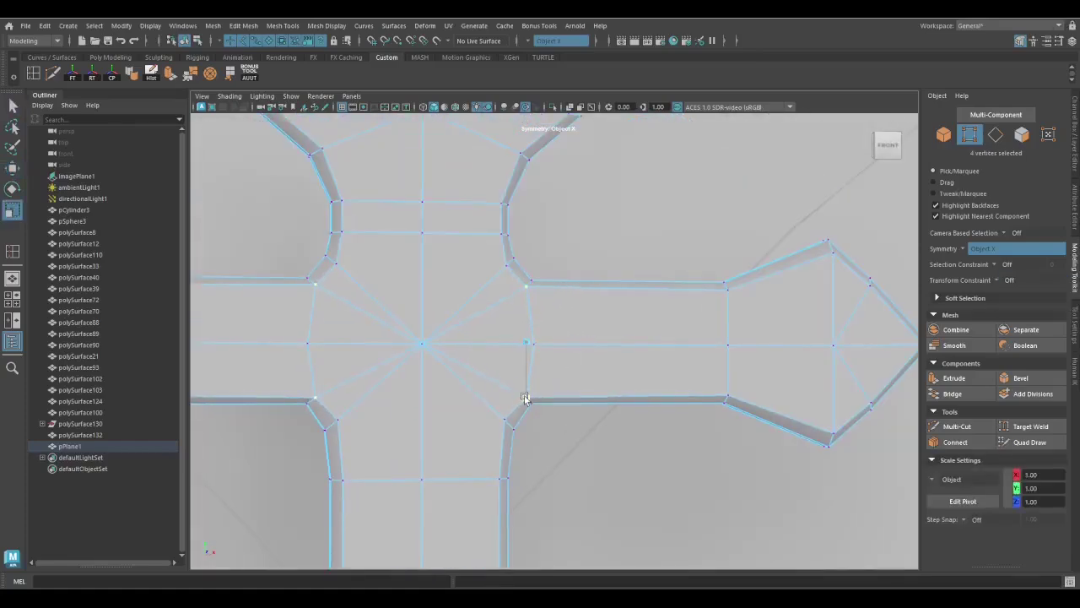
pyautogui.scroll(-5, 525, 398)
pyautogui.keyDown('alt'); pyautogui.moveTo(524, 397); pyautogui.dragTo(476, 437); pyautogui.keyUp('alt')
pyautogui.press('F8')
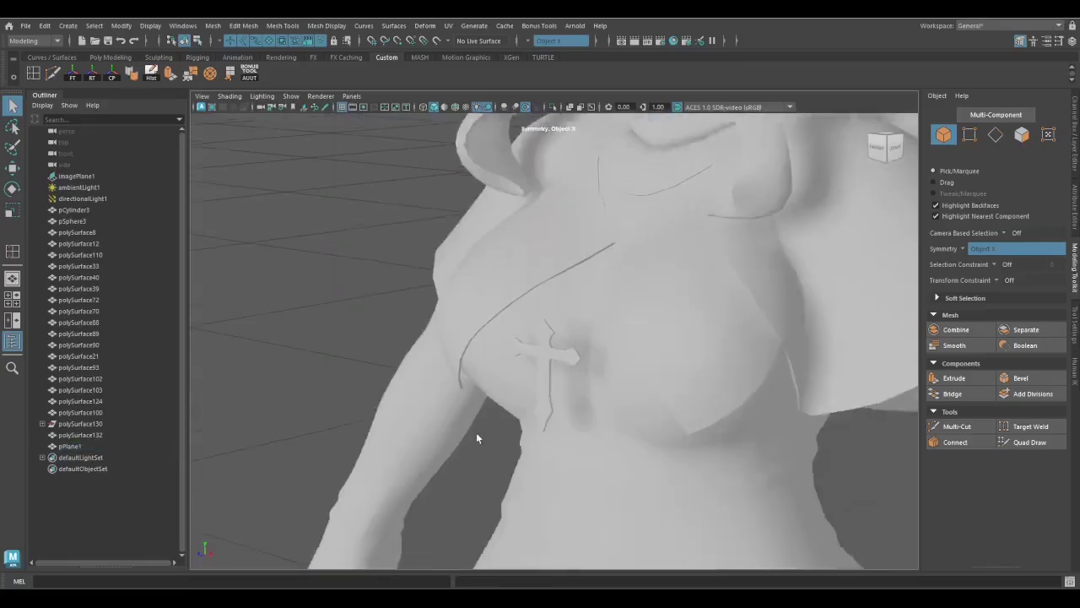
# Rotate and move the cross pendant so it follows the slope of the chest
pyautogui.scroll(2, 498, 410)
pyautogui.click(524, 379)
pyautogui.press('e')
pyautogui.keyDown('alt'); pyautogui.moveTo(524, 379); pyautogui.dragTo(313, 448); pyautogui.keyUp('alt')
pyautogui.press('w')
# Take polySurface131 out of its parent group, delete that group, and scale the cross lengthwise to match the reference
pyautogui.click(312, 448)
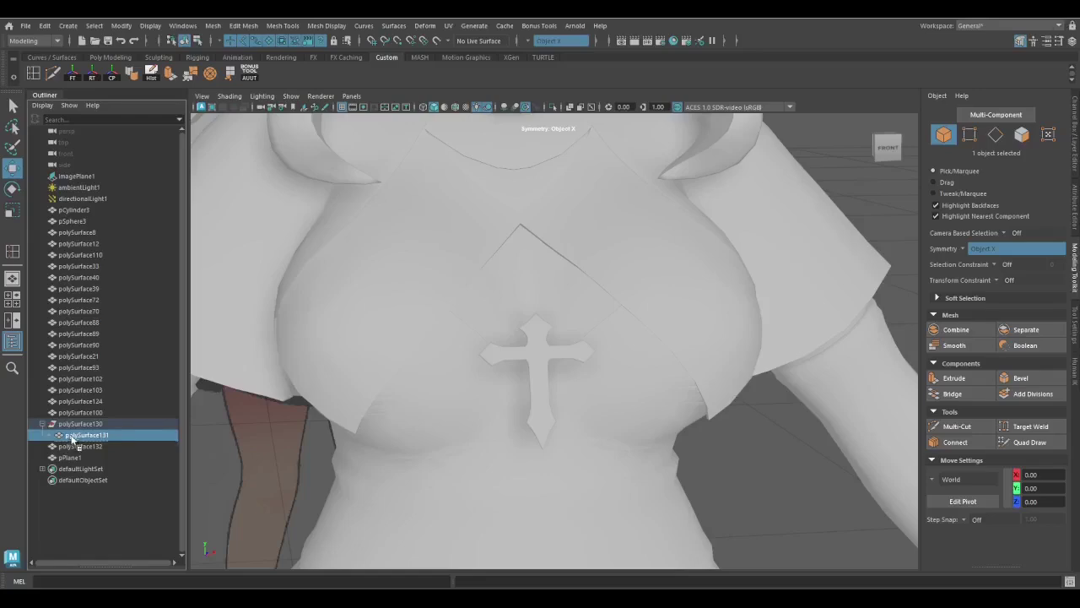
pyautogui.press('Delete')
pyautogui.click(70, 445)
pyautogui.press('f')
pyautogui.press('r')
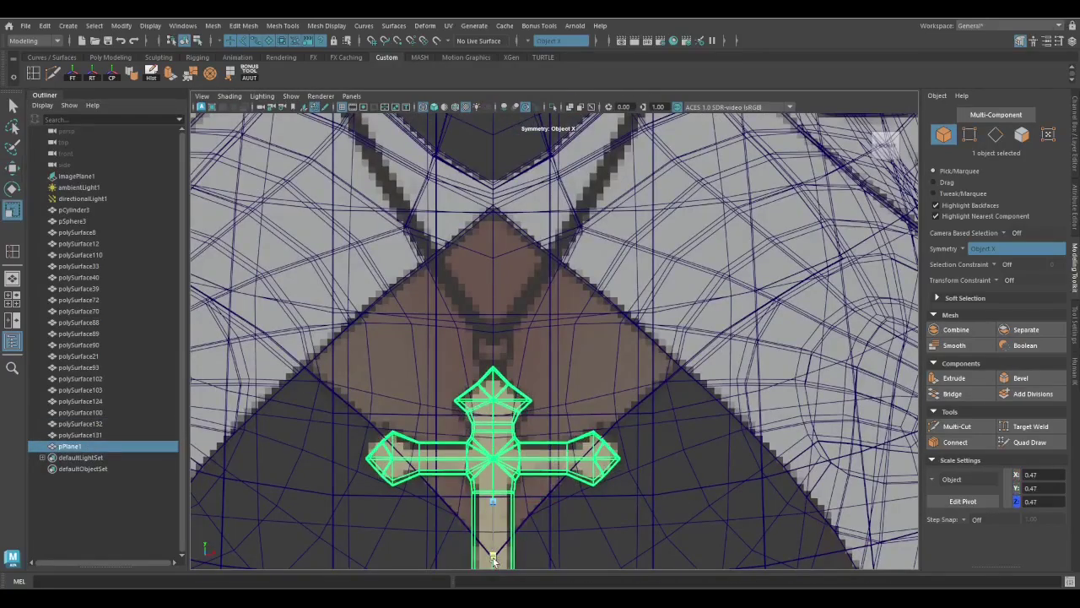
pyautogui.press('4')
pyautogui.moveTo(473, 380)
pyautogui.keyDown('alt'); pyautogui.mouseDown()
pyautogui.moveTo(576, 335)
pyautogui.moveTo(498, 397)
pyautogui.mouseUp(); pyautogui.keyUp('alt')
pyautogui.press('5')
pyautogui.click(489, 435)
pyautogui.scroll(-5, 489, 435)
# Create a polygon torus, rotate it 90 degrees in X, and raise it to neck height
pyautogui.click(111, 56)
pyautogui.press('q')
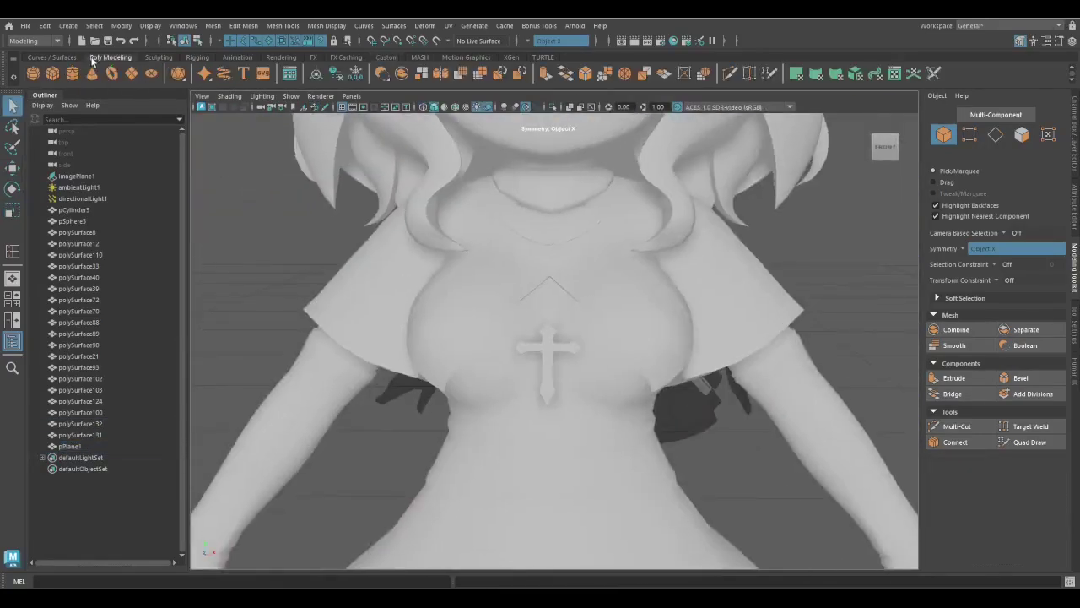
pyautogui.click(112, 73)
pyautogui.press('e')
pyautogui.scroll(-3, 448, 456)
pyautogui.click(1075, 135)
pyautogui.scroll(5, 549, 338)
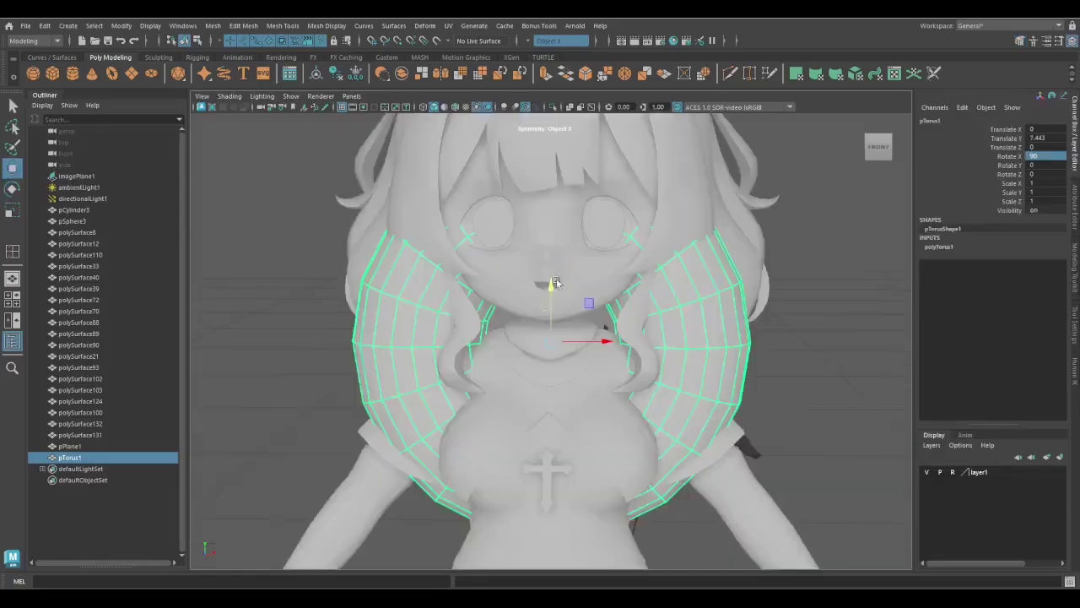
# Scale the torus to 0.317 and set its height subdivisions to 8 and section radius to 0.01
pyautogui.press('4')
pyautogui.press('space')
pyautogui.click(938, 247)
pyautogui.click(1005, 301)
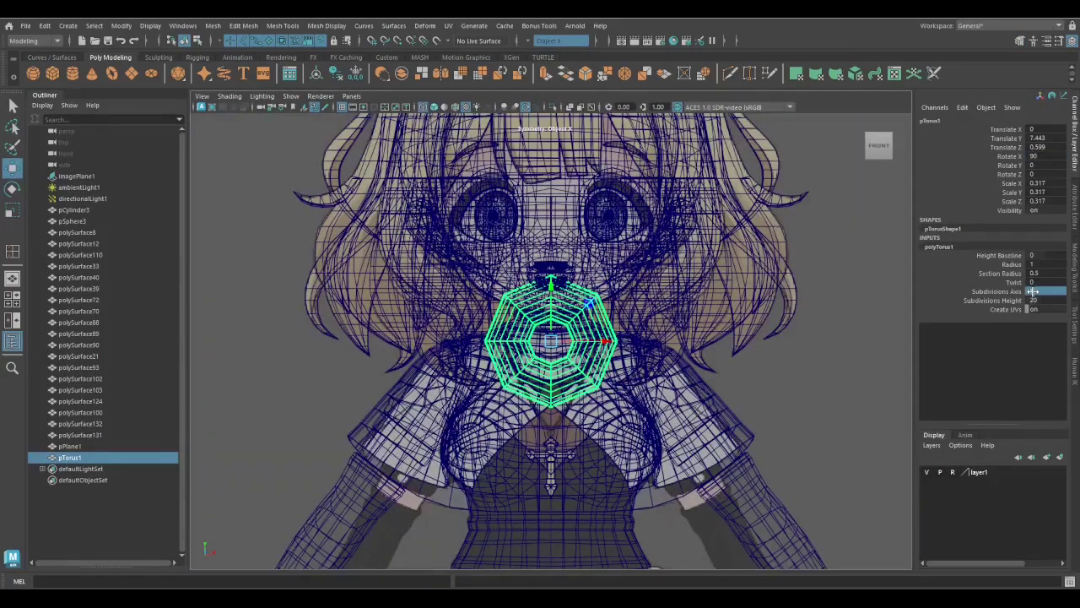
pyautogui.moveTo(658, 363); pyautogui.dragTo(591, 371, button='middle')
pyautogui.click(1001, 273)
pyautogui.scroll(5, 548, 355)
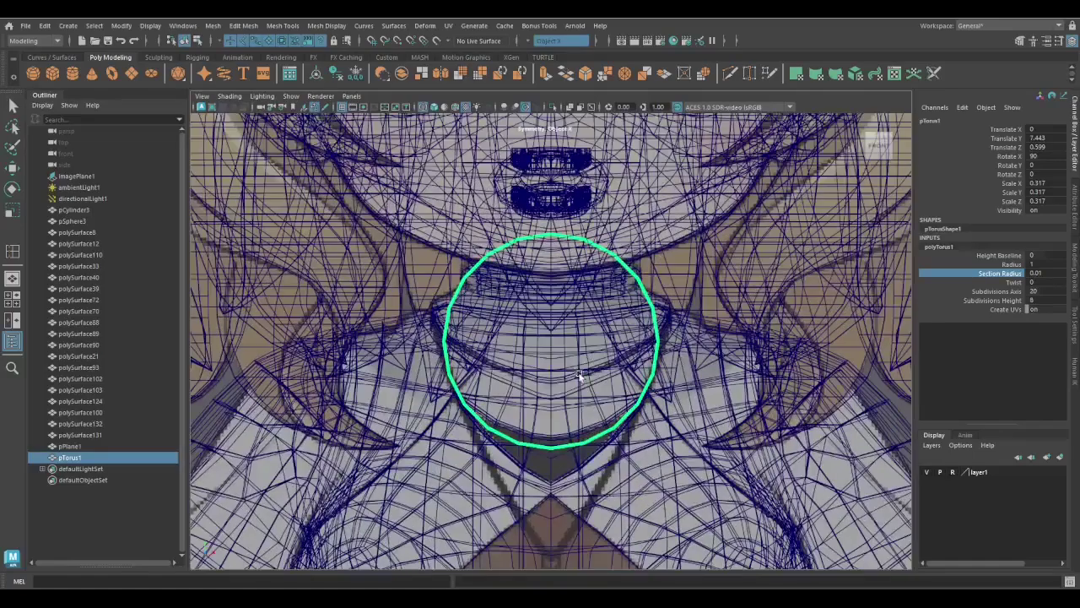
# Shrink the torus to an oval ring just above the cross, scaled 0.029 by 0.044, with a section radius of 0.1
pyautogui.press('r')
pyautogui.moveTo(540, 338); pyautogui.dragTo(540, 410)
pyautogui.scroll(5, 500, 409)
pyautogui.doubleClick(1060, 273)
pyautogui.scroll(2, 493, 406)
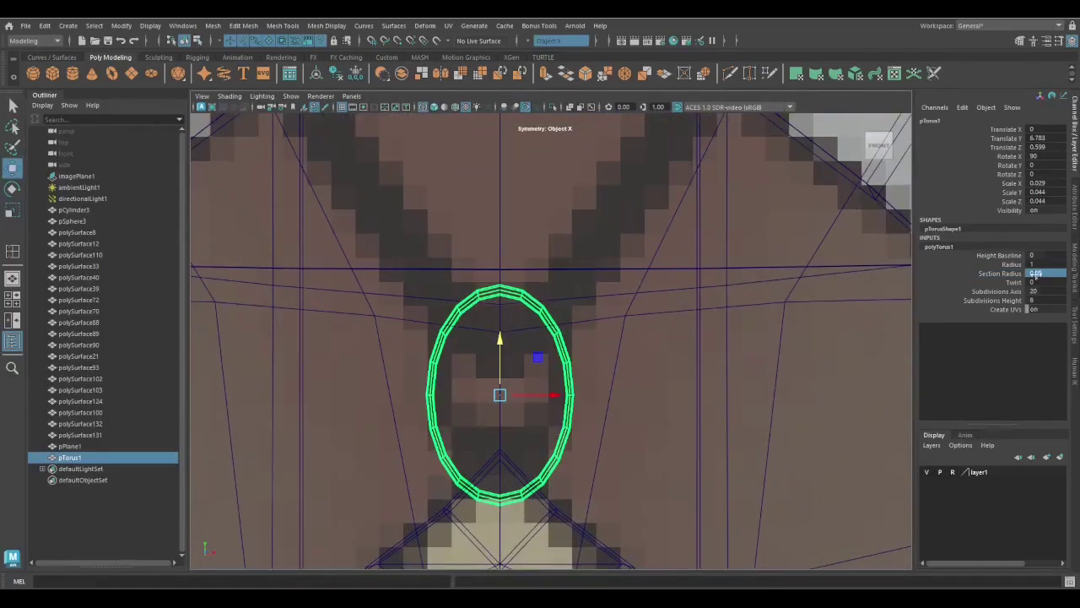
pyautogui.scroll(-5, 682, 422)
# Move the oval ring forward from inside the body toward the chest surface
pyautogui.press('space')
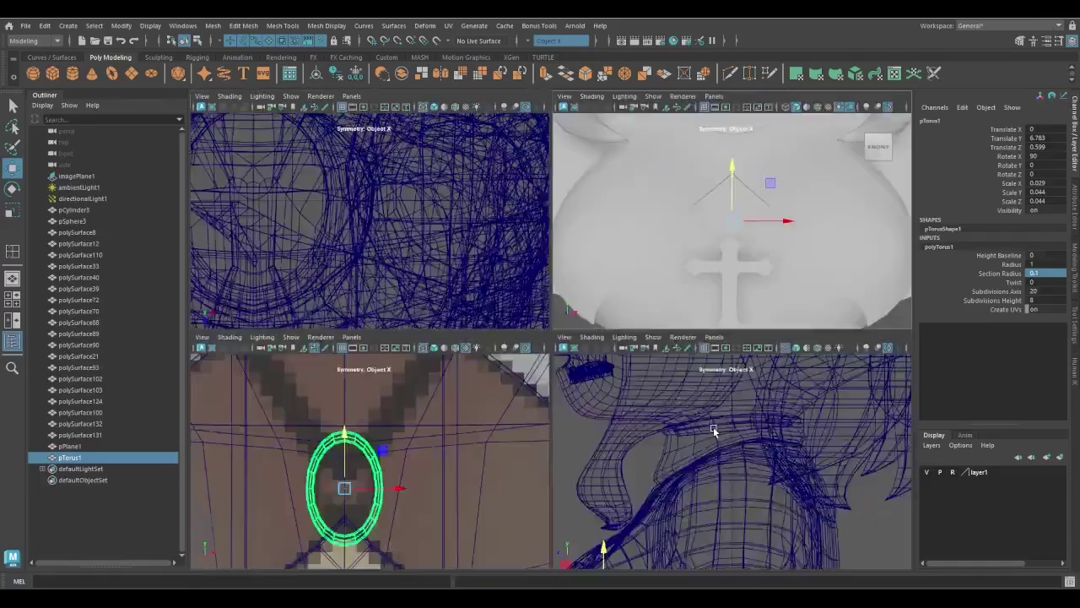
pyautogui.press('space')
pyautogui.moveTo(507, 345); pyautogui.dragTo(313, 337)
pyautogui.press('space')
pyautogui.press('space')
pyautogui.keyDown('alt'); pyautogui.moveTo(649, 241); pyautogui.dragTo(610, 393); pyautogui.keyUp('alt')
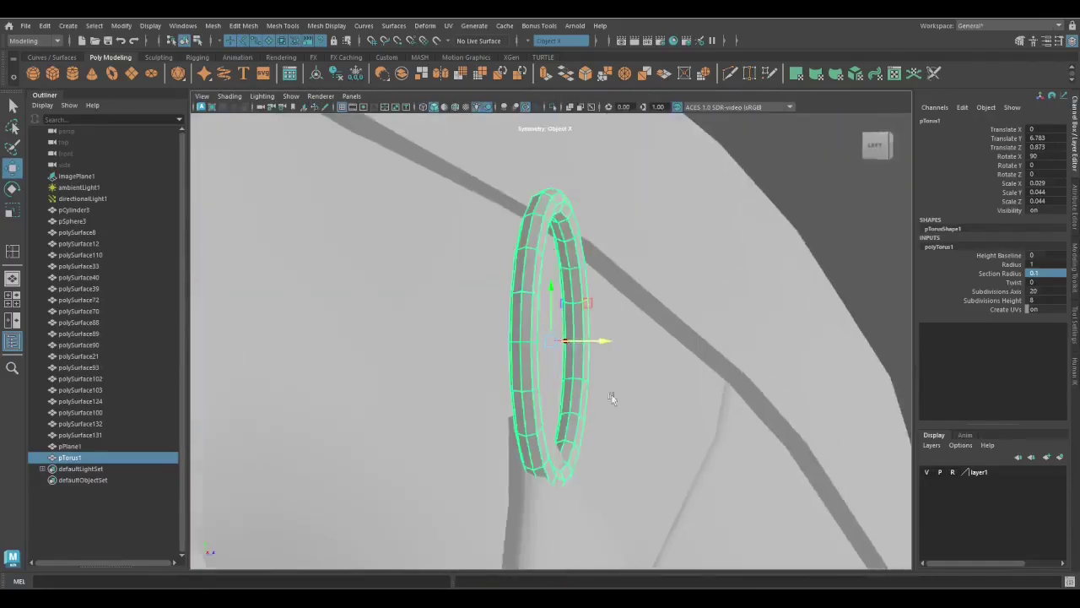
pyautogui.moveTo(562, 342); pyautogui.dragTo(582, 375)
# Tilt the oval ring to about 68 degrees in X and adjust its depth to follow the chest
pyautogui.press('e')
pyautogui.press('4')
pyautogui.scroll(-3, 626, 440)
pyautogui.press('w')
pyautogui.scroll(3, 625, 441)
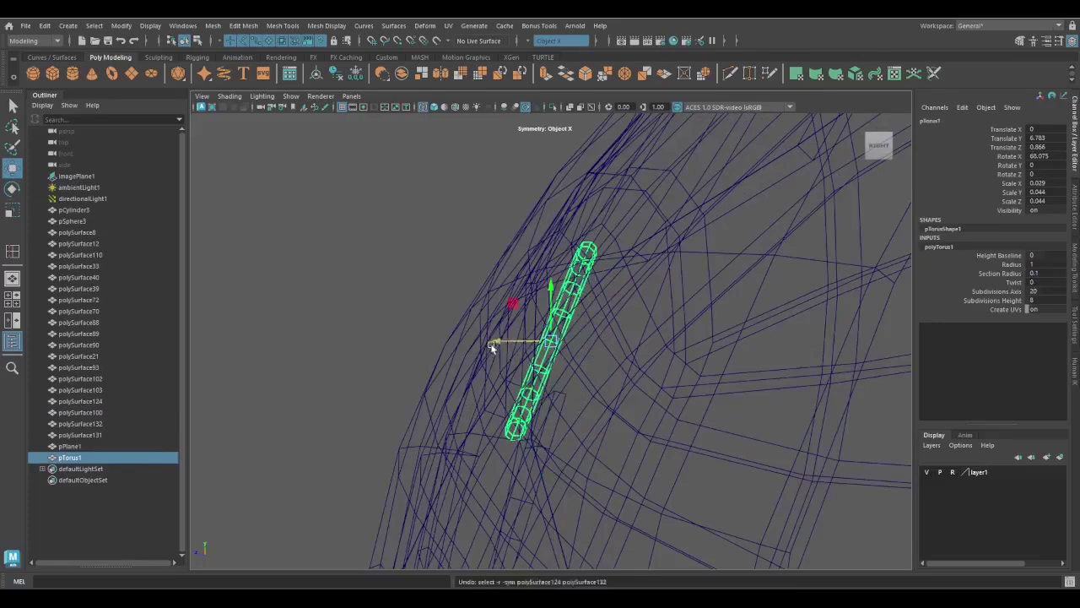
pyautogui.press('5')
pyautogui.press('4')
# Position the cross beneath the ring along its tilted axis and soften its edges with a 180-degree angle
pyautogui.click(542, 398)
pyautogui.scroll(2, 542, 398)
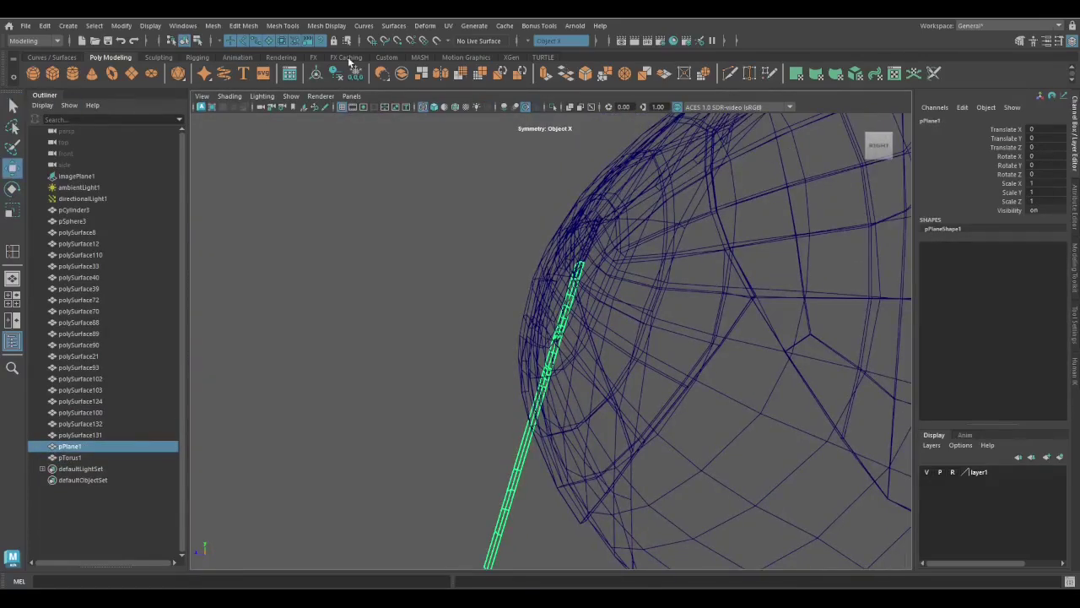
pyautogui.scroll(-4, 92, 66)
pyautogui.press('f')
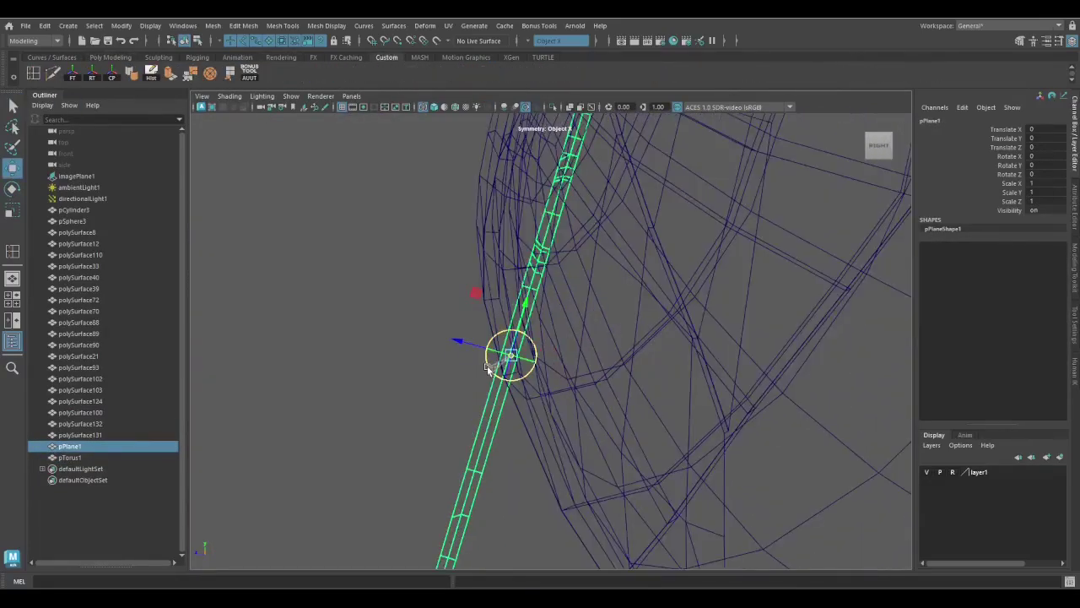
pyautogui.press('5')
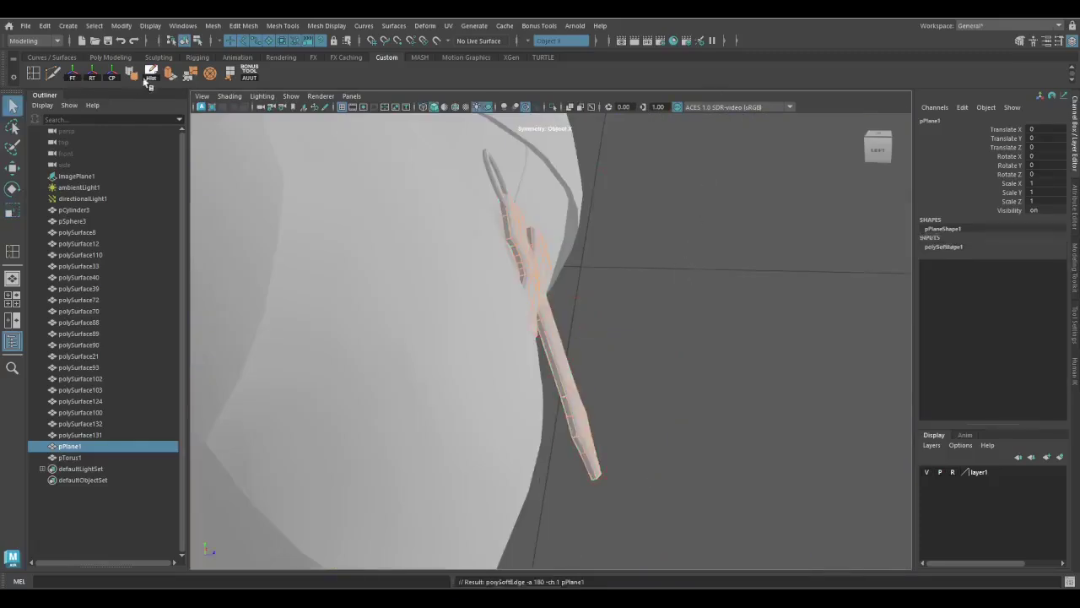
# Isolate the cross, select all the faces of its flat back side, and extract them from the mesh
pyautogui.hotkey('ctrl', '1')
pyautogui.keyDown('alt'); pyautogui.moveTo(527, 326); pyautogui.dragTo(524, 196); pyautogui.keyUp('alt')
pyautogui.press('F11')
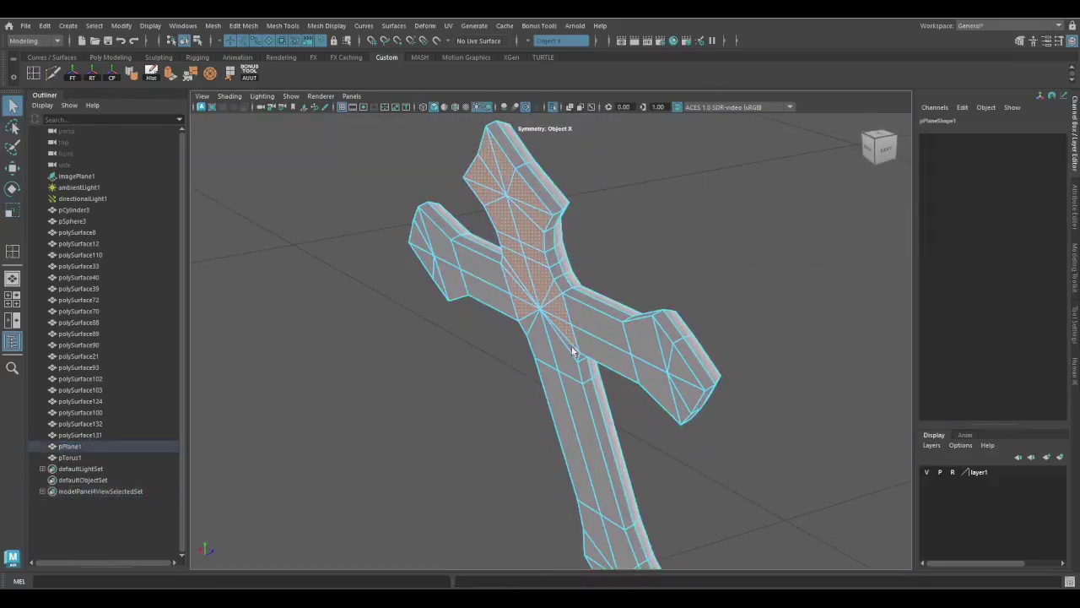
pyautogui.keyDown('alt'); pyautogui.moveTo(655, 363); pyautogui.dragTo(619, 425); pyautogui.keyUp('alt')
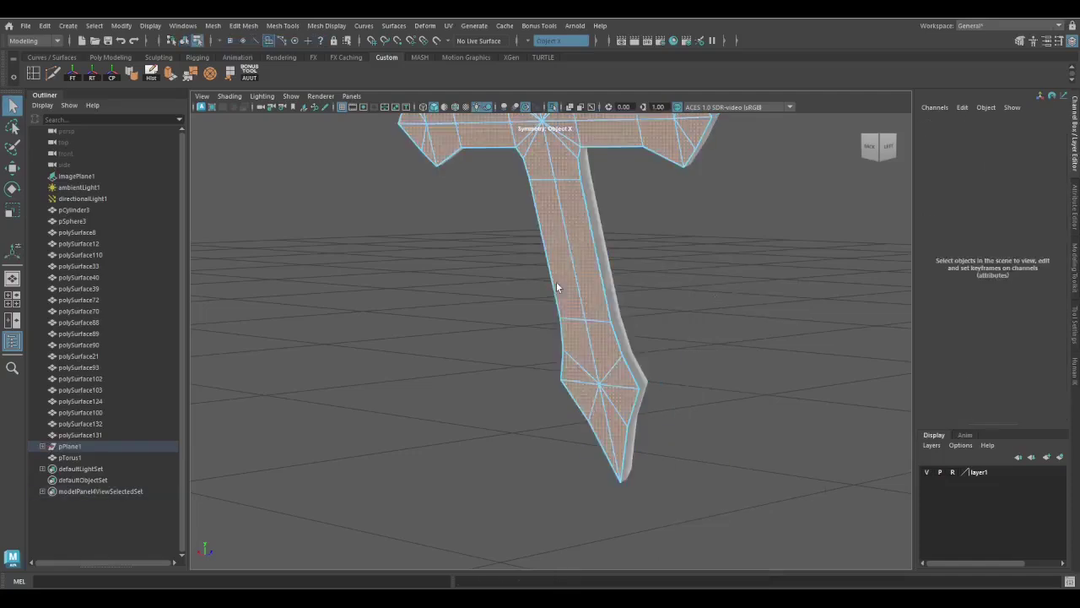
pyautogui.keyDown('shift'); pyautogui.moveTo(723, 313); pyautogui.dragTo(819, 513, button='right'); pyautogui.keyUp('shift')
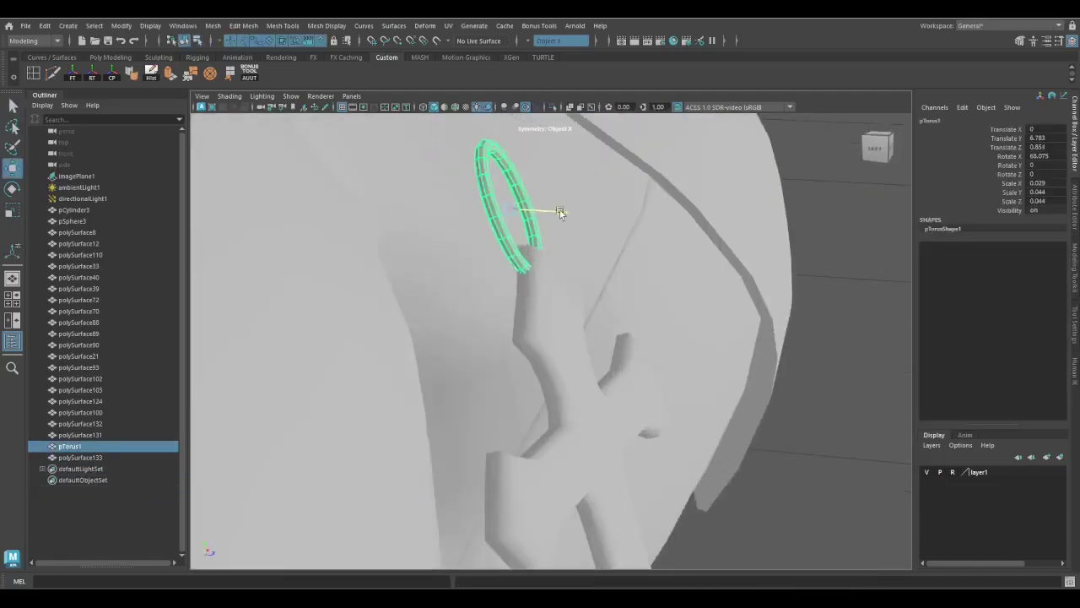
# Move the oval ring to a depth of about 0.854, freeze its transforms, and combine it with the cross
pyautogui.moveTo(552, 212)
pyautogui.keyDown('alt'); pyautogui.mouseDown()
pyautogui.moveTo(585, 200)
pyautogui.moveTo(556, 322)
pyautogui.mouseUp(); pyautogui.keyUp('alt')
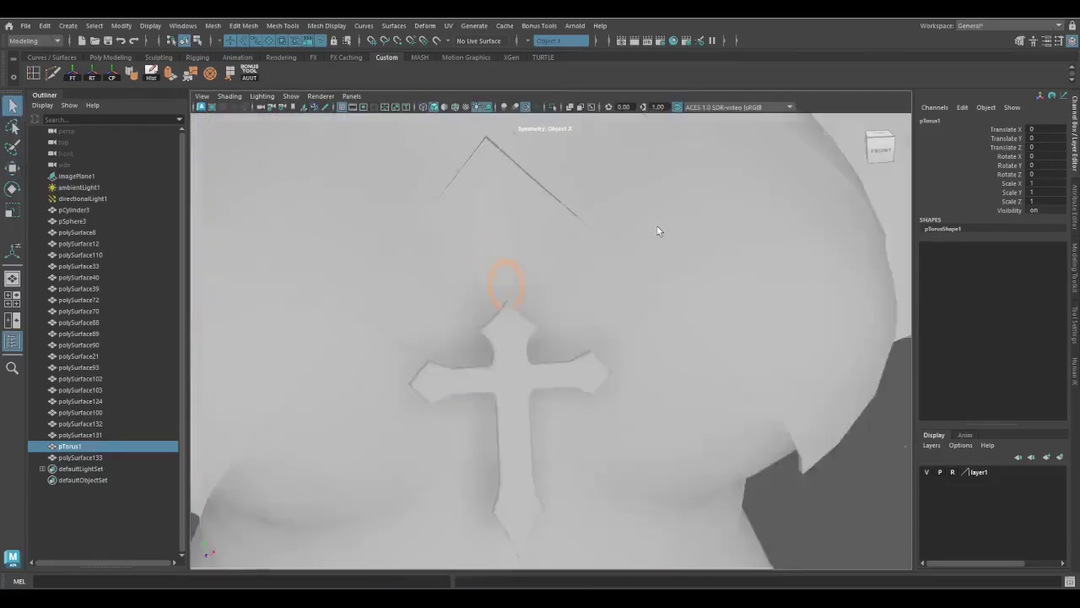
pyautogui.keyDown('shift'); pyautogui.click(511, 335); pyautogui.keyUp('shift')
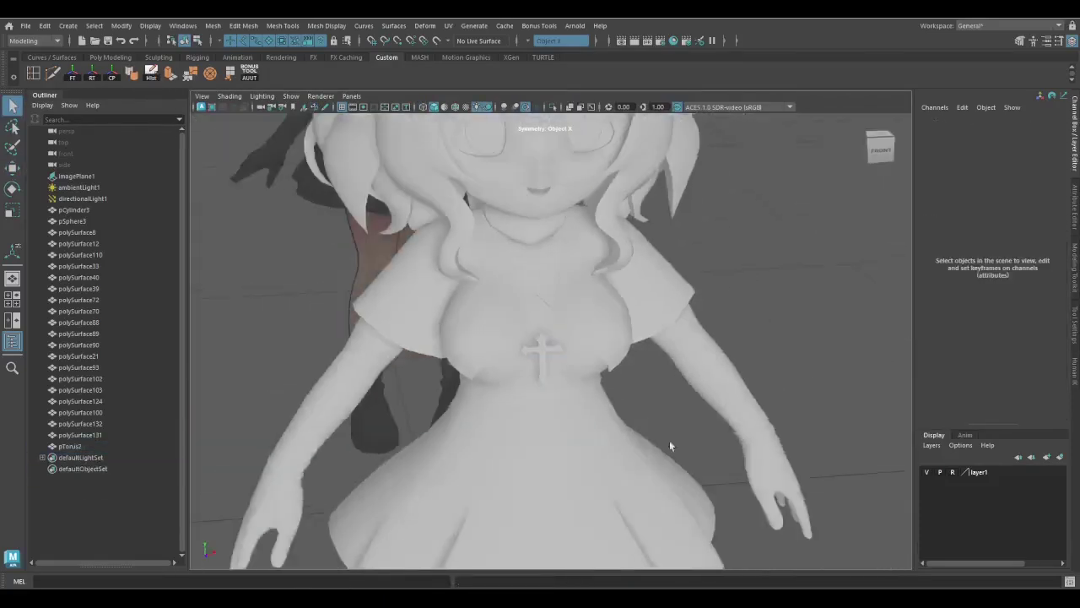
pyautogui.keyDown('alt'); pyautogui.moveTo(669, 440); pyautogui.dragTo(405, 408); pyautogui.keyUp('alt')
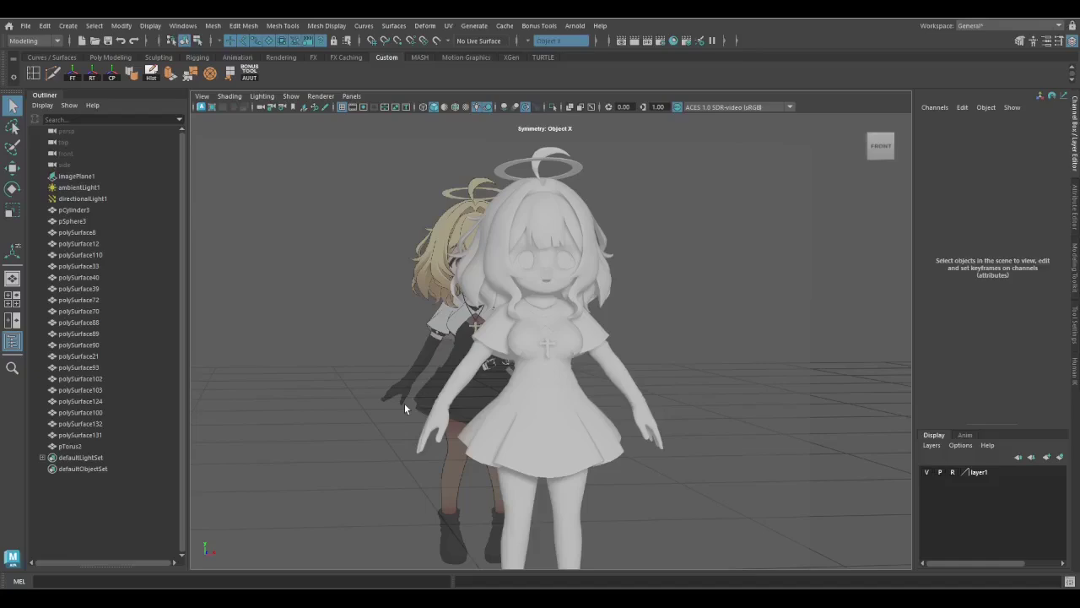
# Create another polygon torus for the necklace, place it at the neck, and set its section radius to 0.1
pyautogui.click(105, 59)
pyautogui.click(112, 74)
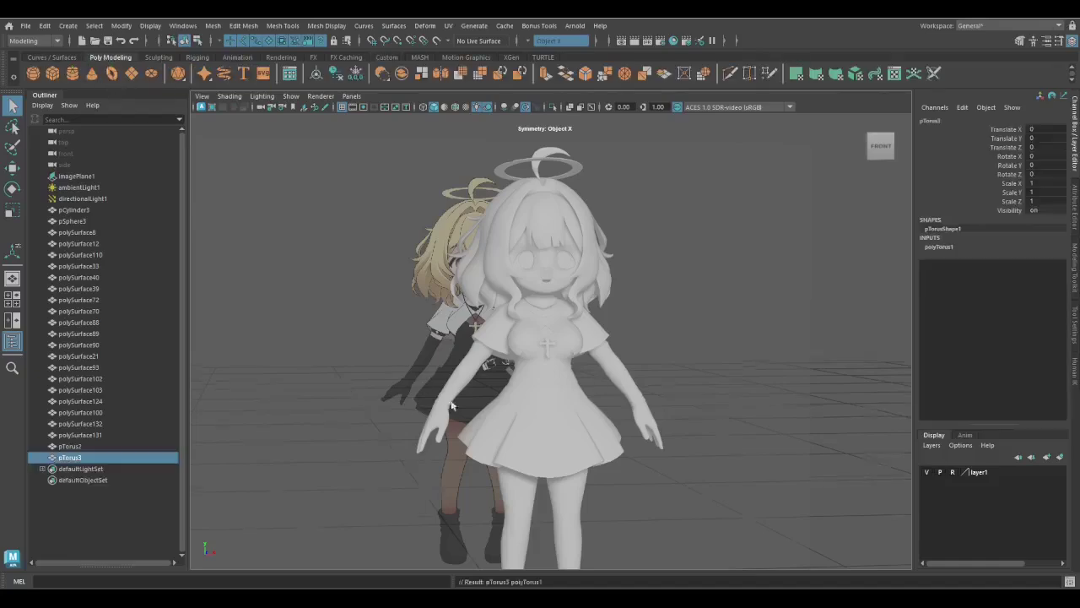
pyautogui.press('space')
pyautogui.press('space')
pyautogui.doubleClick(1048, 272)
pyautogui.write('0.1')
pyautogui.press('Return')
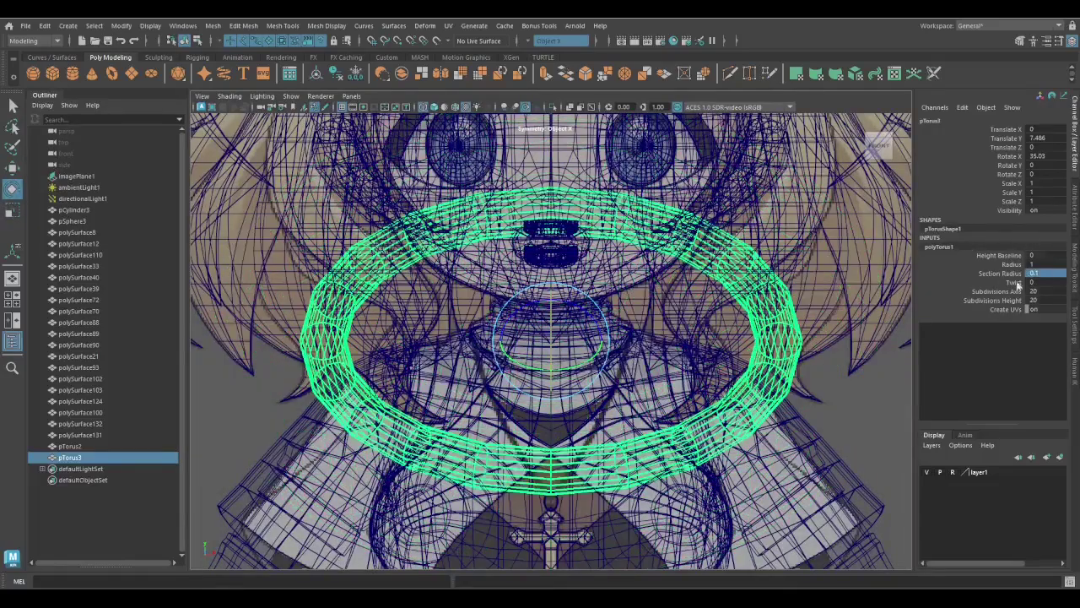
# Scale the necklace torus to about 0.323 around the neck and rotate it to about 3.24 degrees in X
pyautogui.press('r')
pyautogui.moveTo(551, 338); pyautogui.dragTo(473, 338)
pyautogui.press('space')
pyautogui.press('space')
pyautogui.press('e')
pyautogui.moveTo(591, 372); pyautogui.dragTo(572, 379)
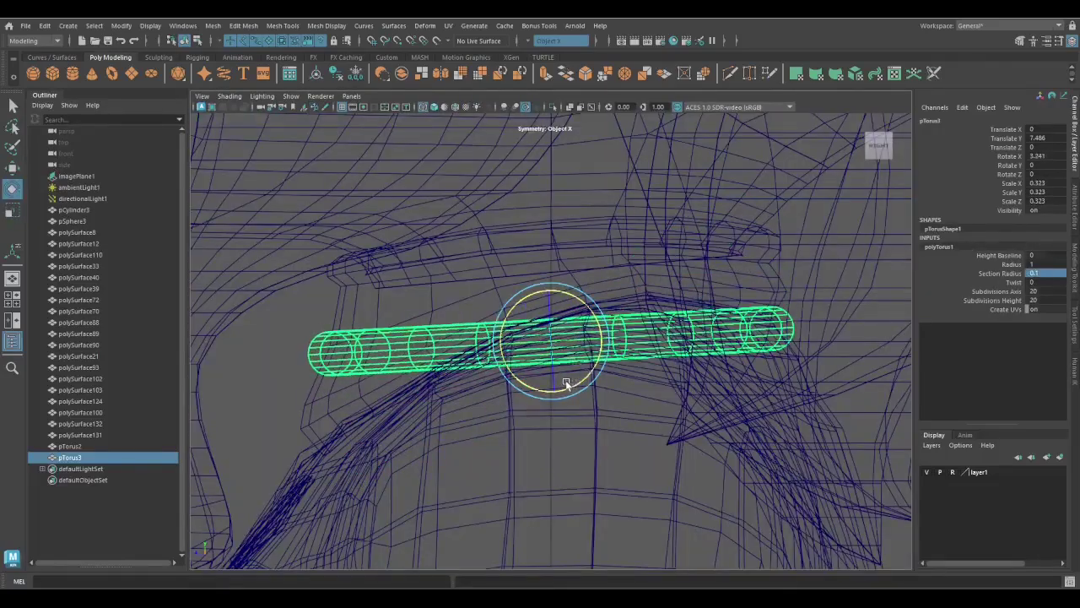
# Raise the necklace torus to a height of about 7.579 and set its height subdivisions to 8
pyautogui.press('5')
pyautogui.moveTo(720, 304)
pyautogui.keyDown('alt'); pyautogui.mouseDown()
pyautogui.moveTo(673, 379)
pyautogui.moveTo(1007, 307)
pyautogui.mouseUp(); pyautogui.keyUp('alt')
pyautogui.press('w')
pyautogui.doubleClick(1033, 300)
pyautogui.write('8')
pyautogui.press('Return')
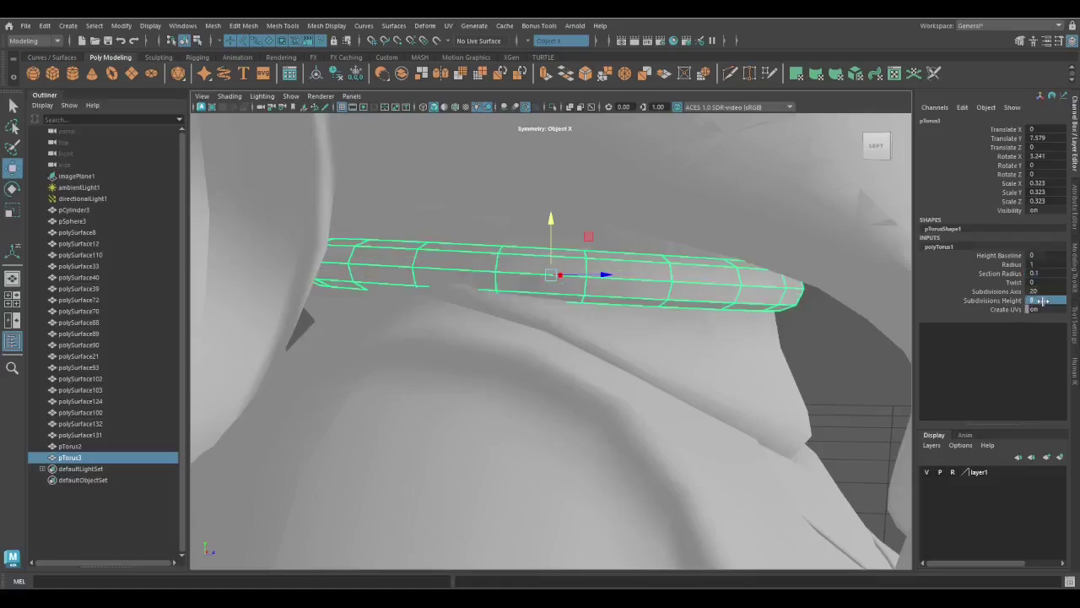
# Thin the necklace torus by setting its section radius to 0.03
pyautogui.keyDown('alt'); pyautogui.moveTo(506, 397); pyautogui.dragTo(523, 378); pyautogui.keyUp('alt')
pyautogui.doubleClick(1043, 271)
pyautogui.moveTo(507, 380)
pyautogui.mouseDown(button='middle')
pyautogui.moveTo(540, 380)
pyautogui.moveTo(492, 391)
pyautogui.mouseUp(button='middle')
pyautogui.press('space')
pyautogui.write('0.03')
pyautogui.press('Return')
# Widen the necklace torus by scaling it to 0.359 in X around the neck
pyautogui.press('r')
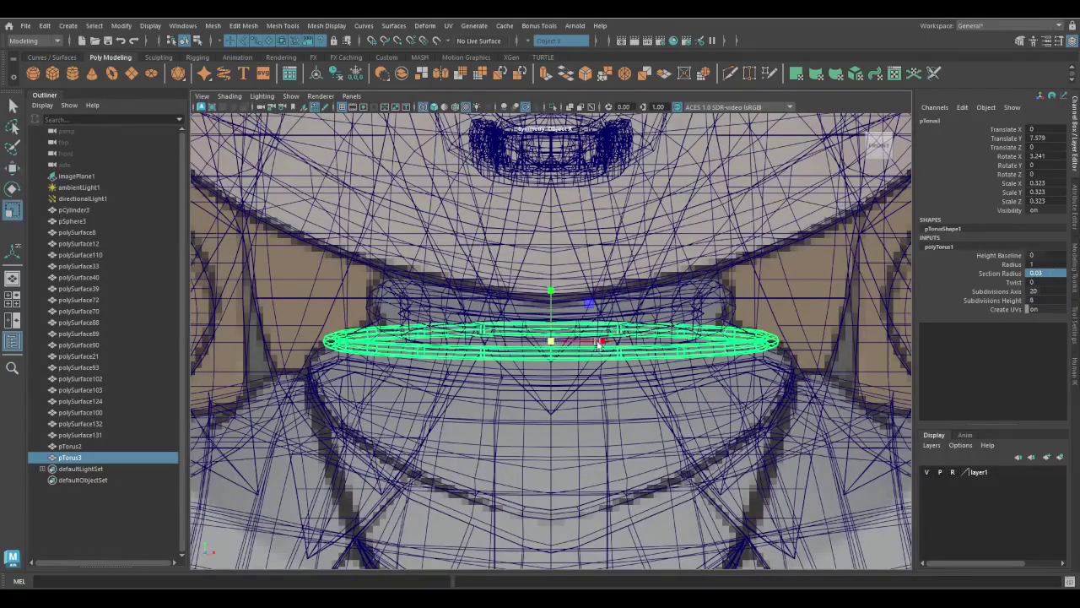
pyautogui.press('q')
pyautogui.keyDown('alt'); pyautogui.moveTo(604, 341); pyautogui.dragTo(557, 354); pyautogui.keyUp('alt')
pyautogui.scroll(5, 507, 338)
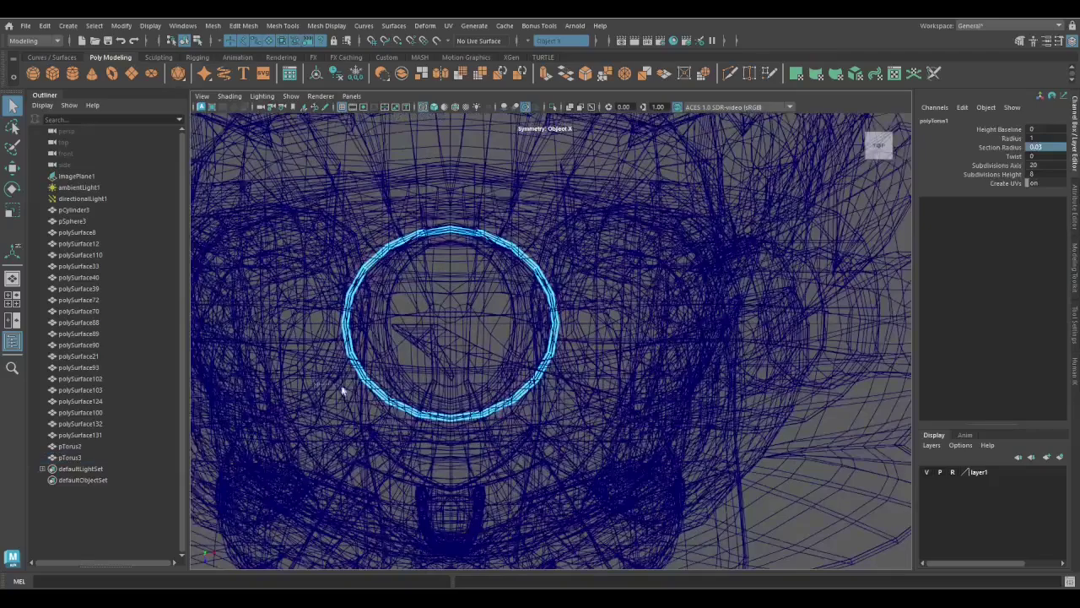
# Delete the front half of the necklace torus, keeping the half behind the neck
pyautogui.click(350, 386)
pyautogui.scroll(-4, 816, 282)
pyautogui.rightClick(815, 282)
pyautogui.click(787, 201)
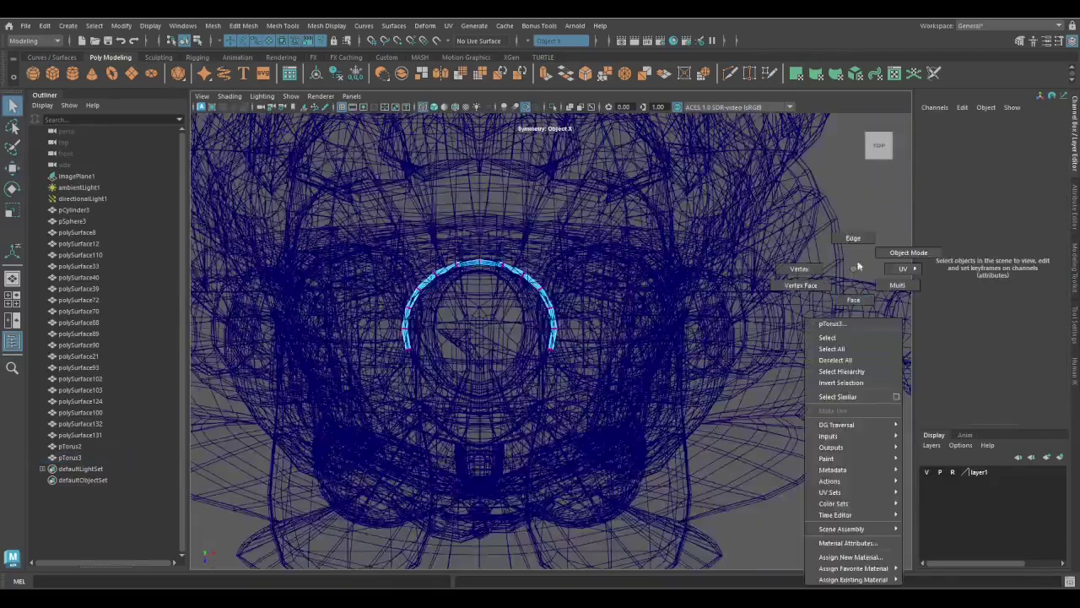
# Extrude the open border edges of the half torus forward and down over the shoulders toward the chest
pyautogui.press('f')
pyautogui.click(387, 56)
pyautogui.hotkey('ctrl', 'e')
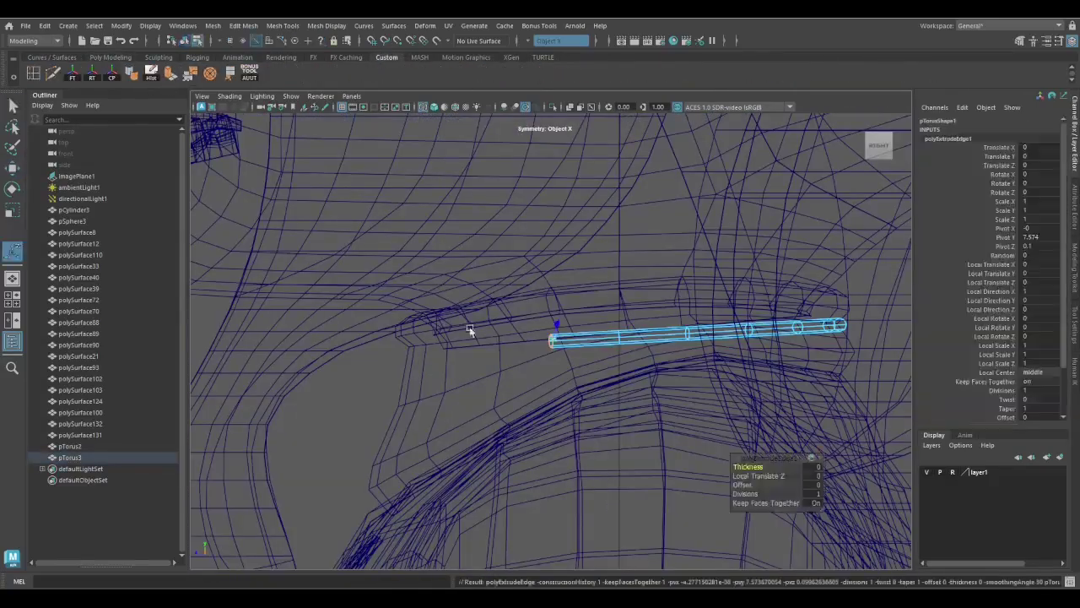
pyautogui.moveTo(495, 362); pyautogui.dragTo(475, 349)
# Reposition the necklace's vertex rings so the chain follows the slope of the shoulders and the back of the neck
pyautogui.moveTo(574, 236); pyautogui.dragTo(622, 289)
pyautogui.press('w')
pyautogui.moveTo(599, 253); pyautogui.dragTo(667, 246)
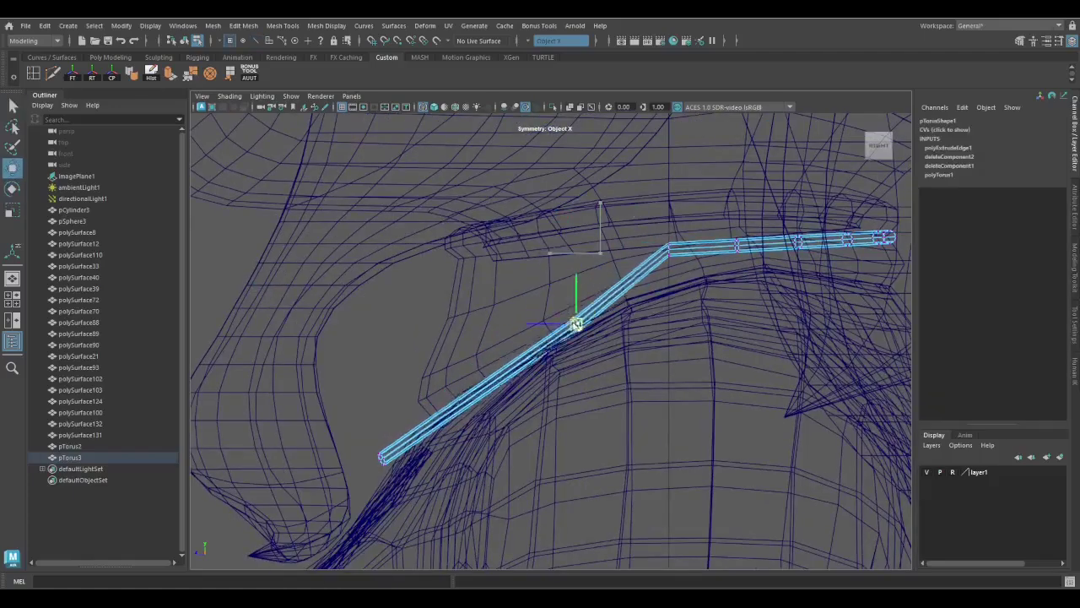
pyautogui.hotkey('ctrl', 'z')
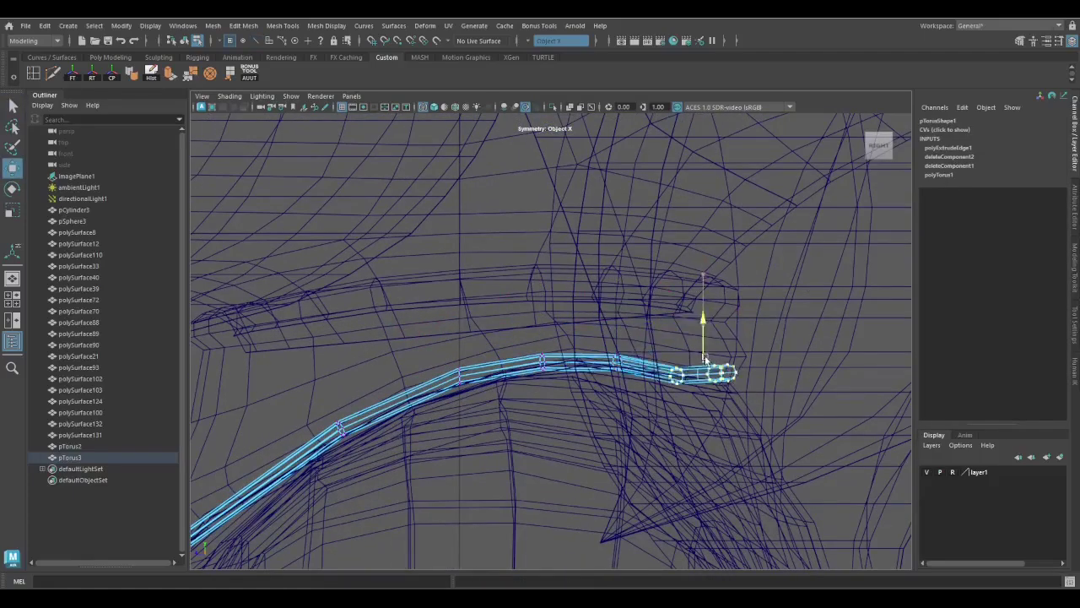
pyautogui.press('q')
pyautogui.keyDown('alt'); pyautogui.moveTo(705, 359); pyautogui.dragTo(626, 336); pyautogui.keyUp('alt')
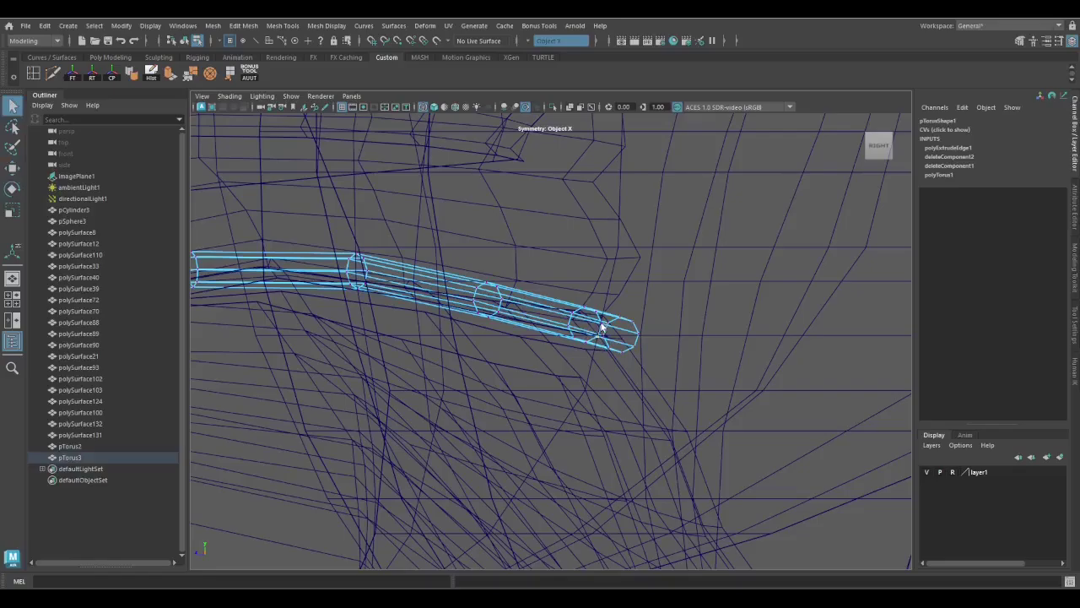
pyautogui.scroll(-10, 465, 338)
pyautogui.scroll(10, 396, 316)
pyautogui.keyDown('alt'); pyautogui.moveTo(396, 315); pyautogui.dragTo(617, 443); pyautogui.keyUp('alt')
pyautogui.press('w')
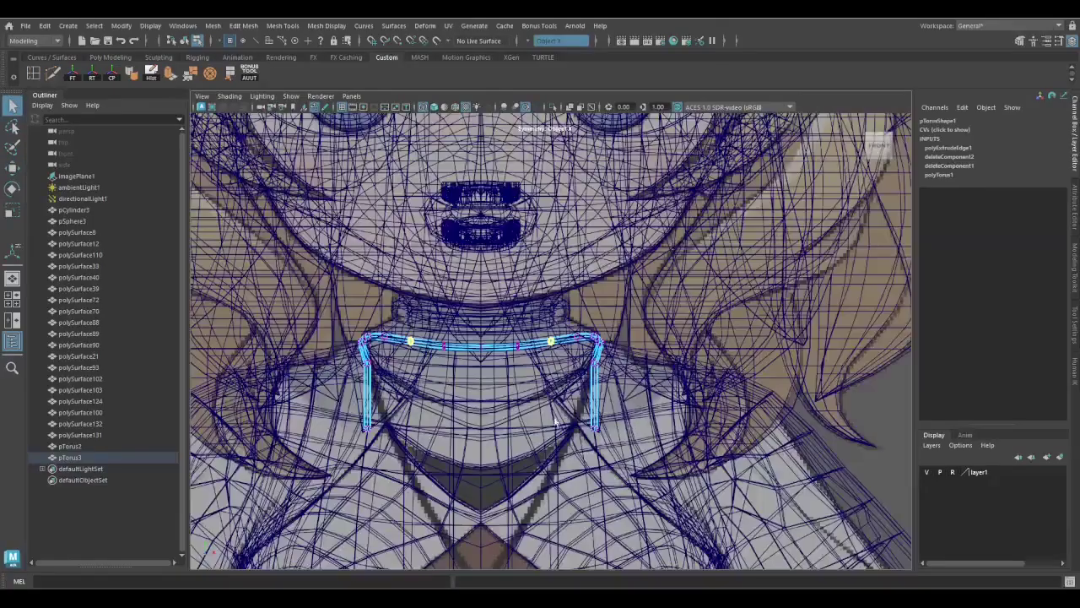
# Angle the necklace's front ends inward and extrude them down to the pendant's hanging ring, following the front reference
pyautogui.hotkey('ctrl', 'e')
pyautogui.scroll(3, 574, 393)
pyautogui.moveTo(650, 289); pyautogui.dragTo(309, 448)
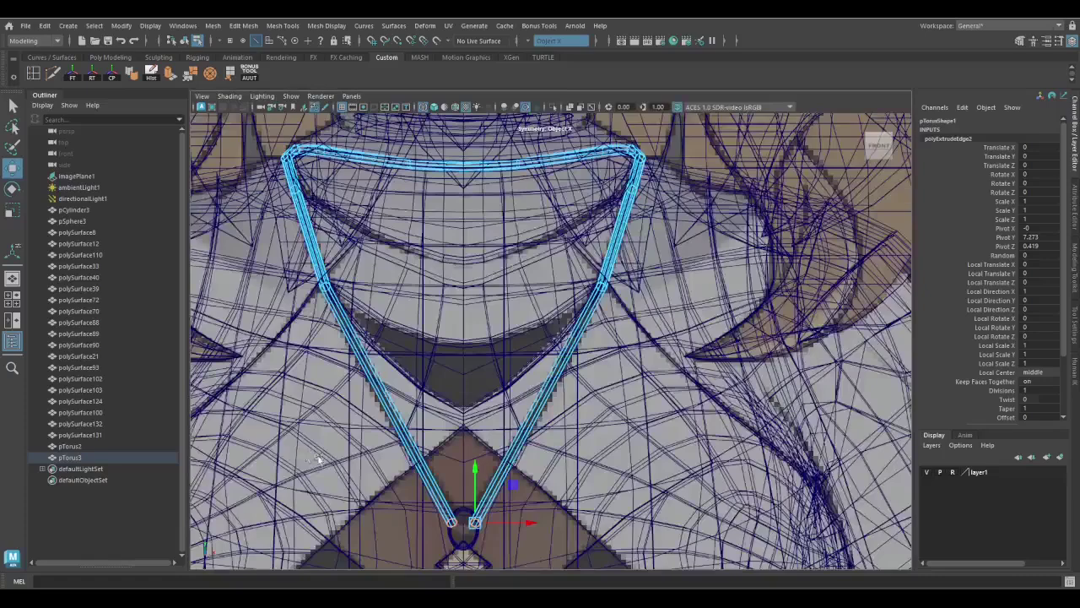
pyautogui.scroll(5, 309, 448)
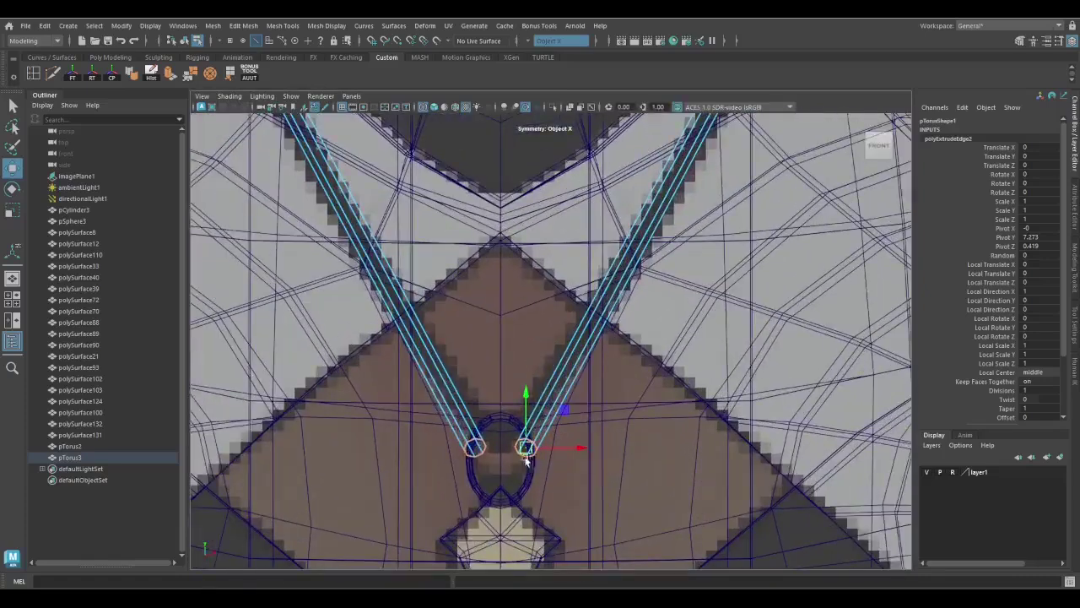
# Extrude both chain ends to the centre line and merge the meeting vertices into a closed V at the hanging ring
pyautogui.press('q')
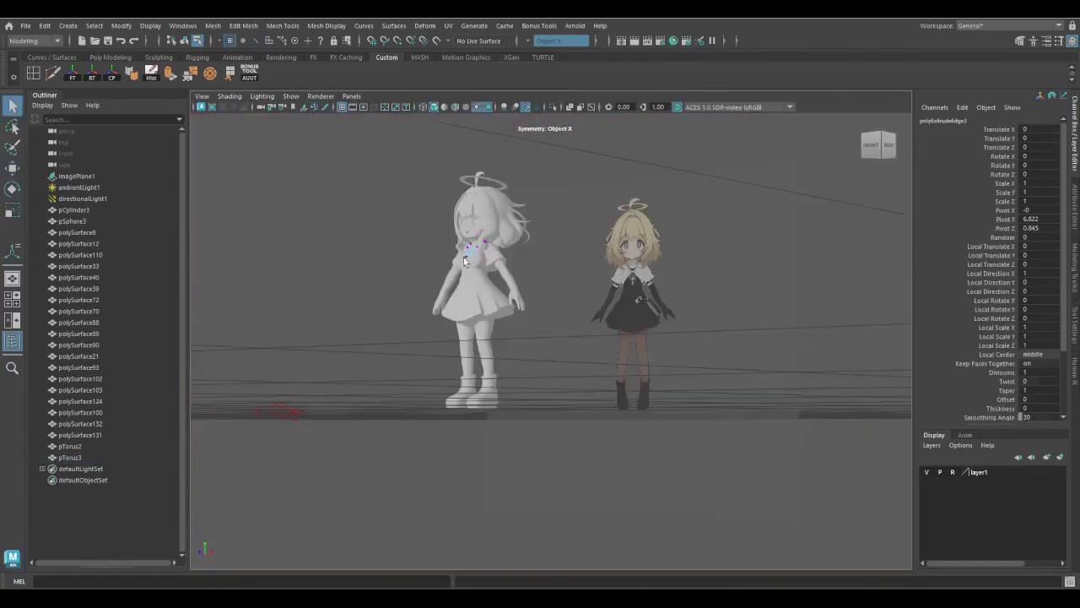
pyautogui.press('f')
pyautogui.keyDown('shift'); pyautogui.moveTo(413, 385); pyautogui.dragTo(397, 422, button='right'); pyautogui.keyUp('shift')
pyautogui.keyDown('alt'); pyautogui.moveTo(397, 422); pyautogui.dragTo(479, 471); pyautogui.keyUp('alt')
pyautogui.press('4')
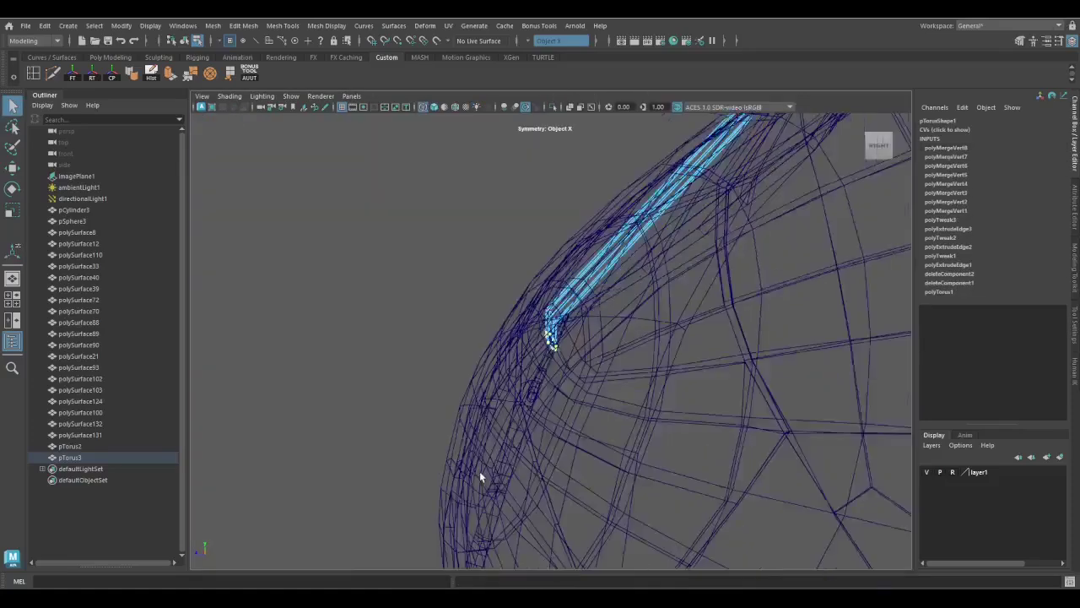
# Move and scale the centre vertices at the chain's V tip to restore its thickness inside the hanging ring
pyautogui.press('w')
pyautogui.moveTo(539, 269)
pyautogui.mouseDown()
pyautogui.moveTo(594, 310)
pyautogui.moveTo(569, 309)
pyautogui.mouseUp()
pyautogui.press('5')
pyautogui.press('w')
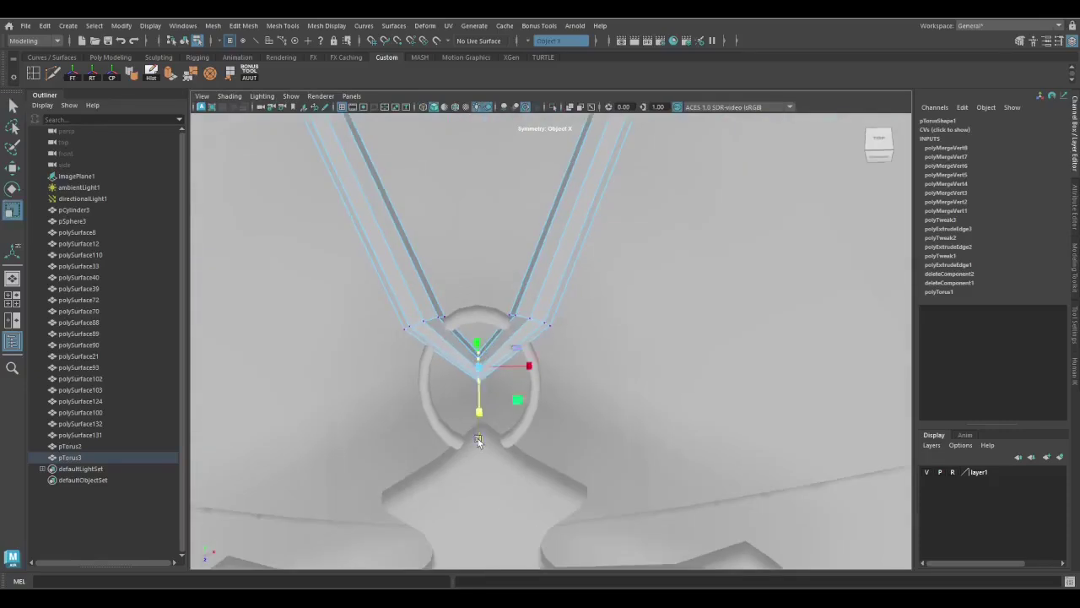
pyautogui.moveTo(477, 438)
pyautogui.keyDown('alt'); pyautogui.mouseDown()
pyautogui.moveTo(641, 457)
pyautogui.moveTo(555, 371)
pyautogui.mouseUp(); pyautogui.keyUp('alt')
pyautogui.press('4')
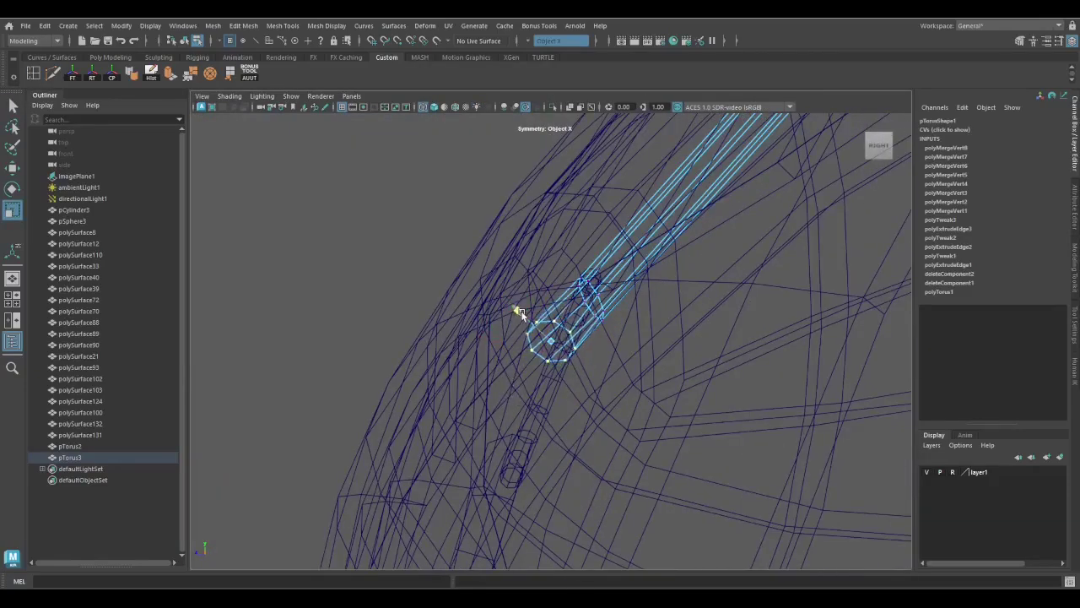
# Select the pendant's hanging ring with symmetry off and rotate it so it loops around the chain's tip
pyautogui.press('5')
pyautogui.moveTo(519, 312)
pyautogui.keyDown('alt'); pyautogui.mouseDown()
pyautogui.moveTo(540, 309)
pyautogui.moveTo(574, 374)
pyautogui.moveTo(462, 360)
pyautogui.moveTo(586, 405)
pyautogui.moveTo(631, 357)
pyautogui.moveTo(543, 380)
pyautogui.moveTo(548, 390)
pyautogui.mouseUp(); pyautogui.keyUp('alt')
pyautogui.press('q')
pyautogui.click(550, 393)
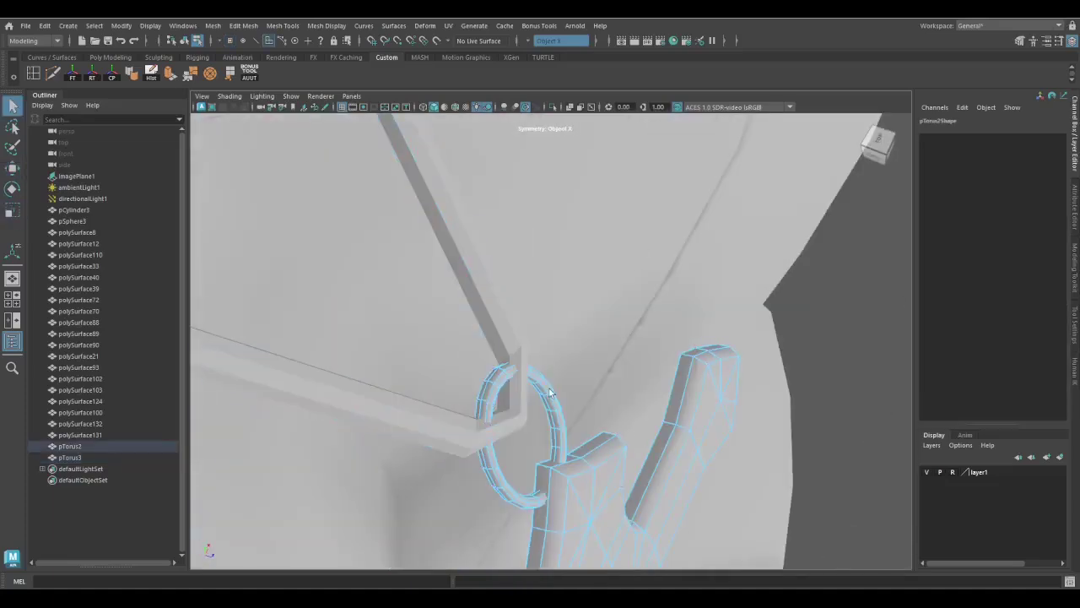
pyautogui.moveTo(563, 342); pyautogui.dragTo(559, 347)
pyautogui.press('e')
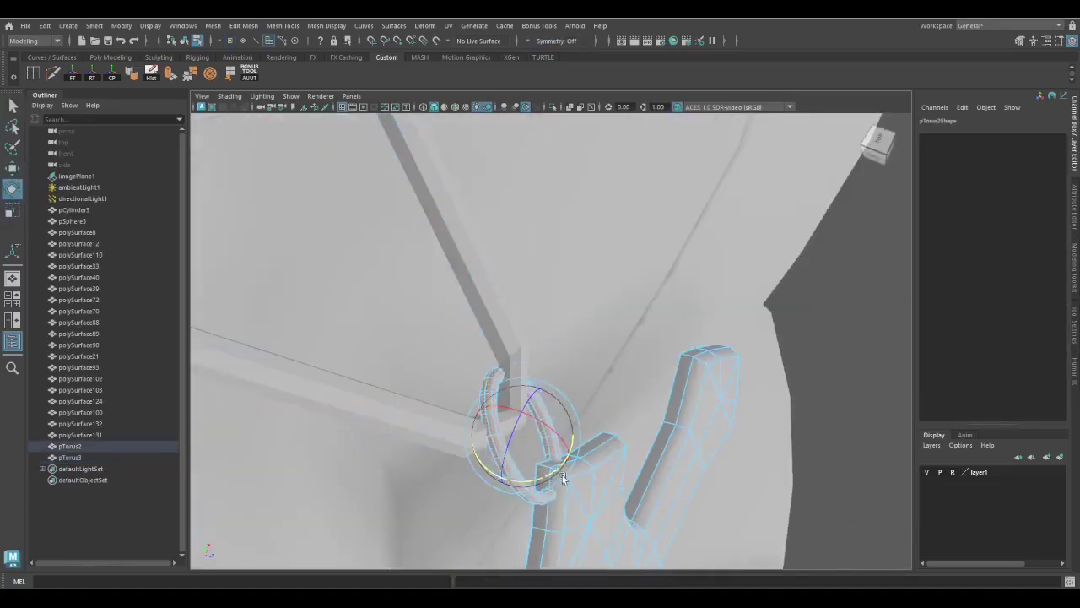
# Insert edge loops on both sides of the chain's V tip and round off the bend
pyautogui.keyDown('alt'); pyautogui.moveTo(563, 478); pyautogui.dragTo(509, 349); pyautogui.keyUp('alt')
pyautogui.click(509, 349)
pyautogui.keyDown('shift'); pyautogui.moveTo(506, 355); pyautogui.dragTo(459, 369, button='right'); pyautogui.keyUp('shift')
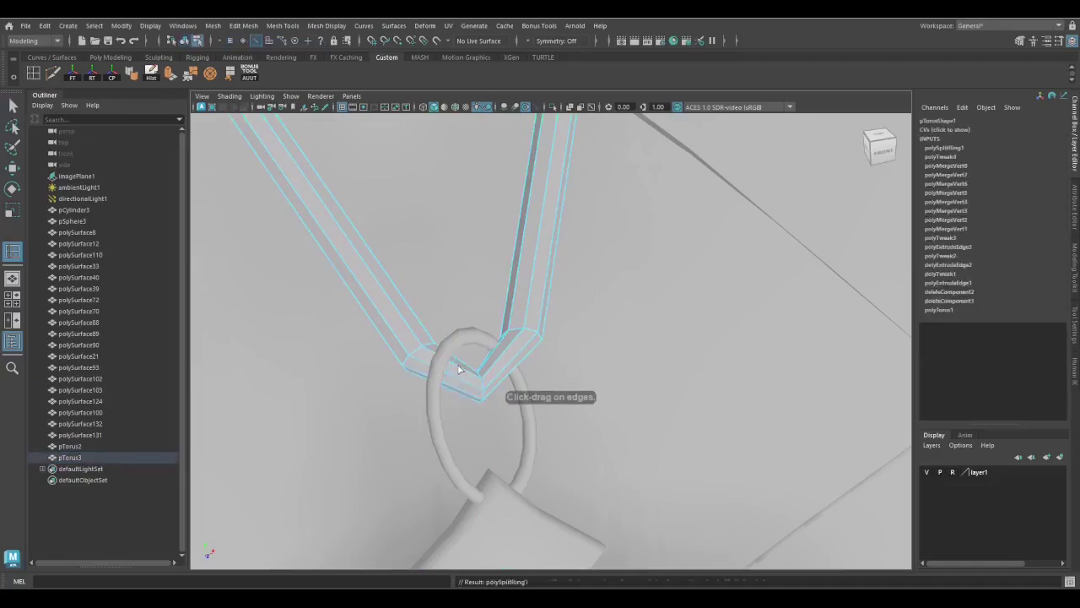
pyautogui.click(459, 369)
pyautogui.keyDown('alt'); pyautogui.moveTo(498, 361); pyautogui.dragTo(444, 424); pyautogui.keyUp('alt')
pyautogui.press('space')
pyautogui.press('space')
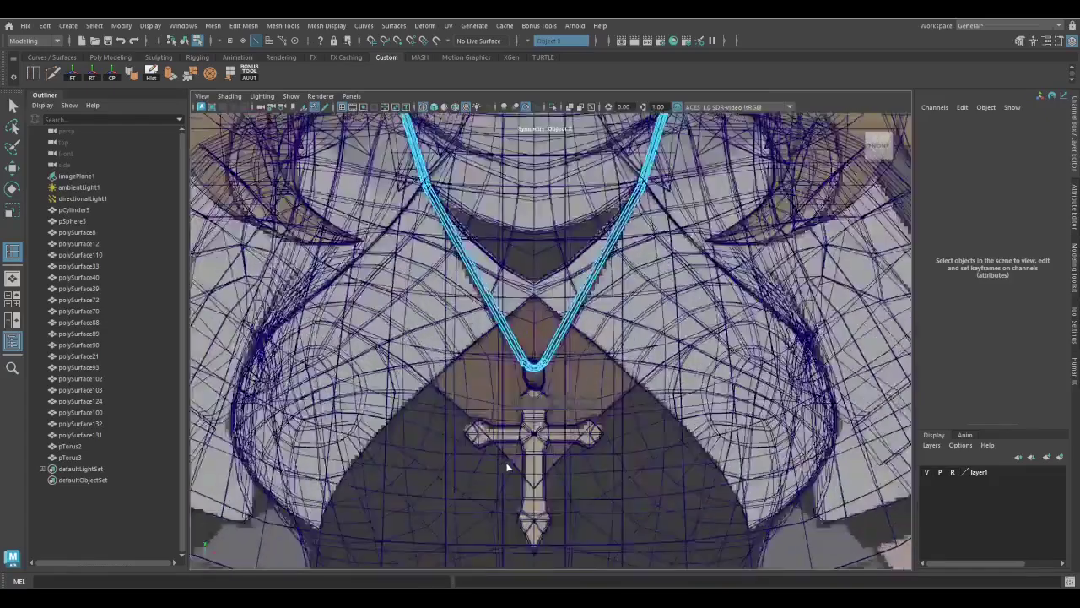
# Insert further edge loops along both front strands of the necklace
pyautogui.scroll(5, 508, 466)
pyautogui.click(553, 355)
pyautogui.click(553, 359)
pyautogui.keyDown('alt'); pyautogui.moveTo(552, 358); pyautogui.dragTo(582, 307, button='middle'); pyautogui.keyUp('alt')
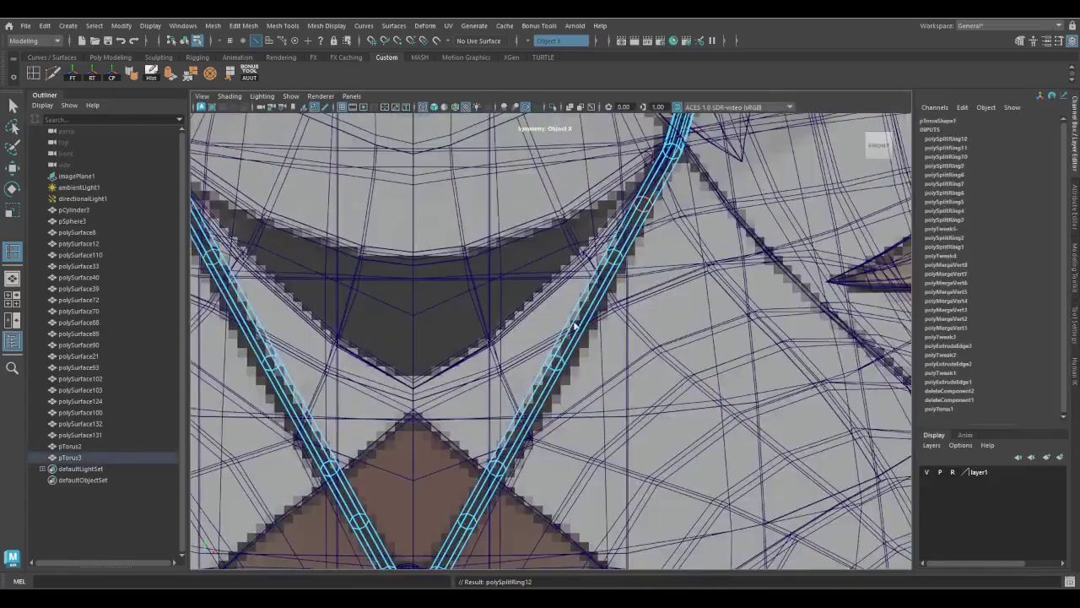
pyautogui.scroll(-5, 574, 326)
pyautogui.scroll(5, 535, 330)
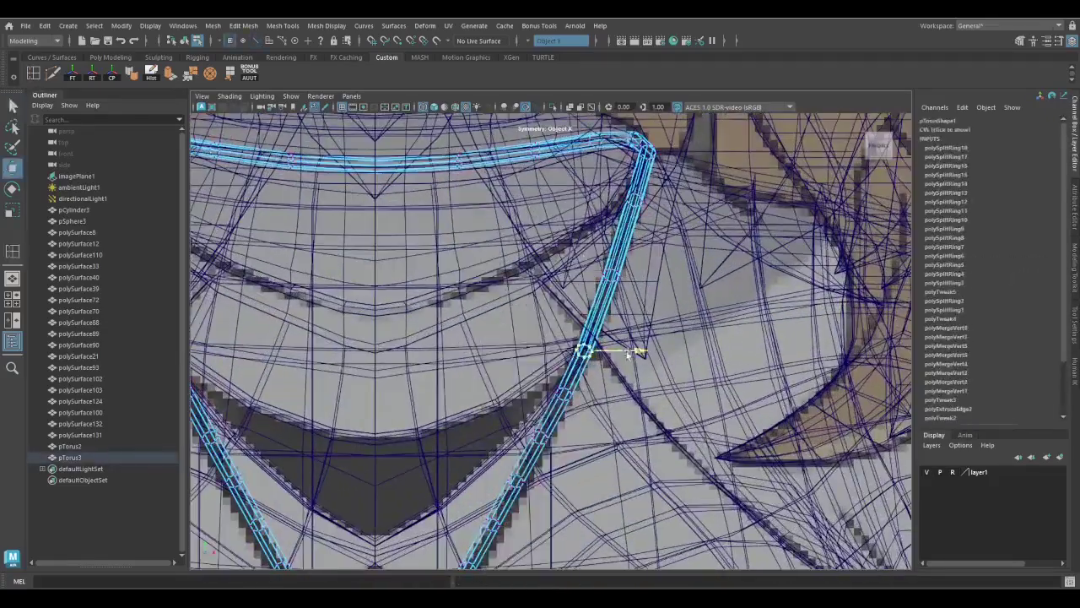
# Shift the strands' vertex rings in the front view to smooth the chain's curve along the reference
pyautogui.keyDown('alt'); pyautogui.moveTo(576, 439); pyautogui.dragTo(619, 338, button='middle'); pyautogui.keyUp('alt')
pyautogui.click(619, 337)
pyautogui.press('q')
pyautogui.scroll(-1, 580, 385)
pyautogui.keyDown('alt'); pyautogui.moveTo(581, 385); pyautogui.dragTo(595, 316, button='middle'); pyautogui.keyUp('alt')
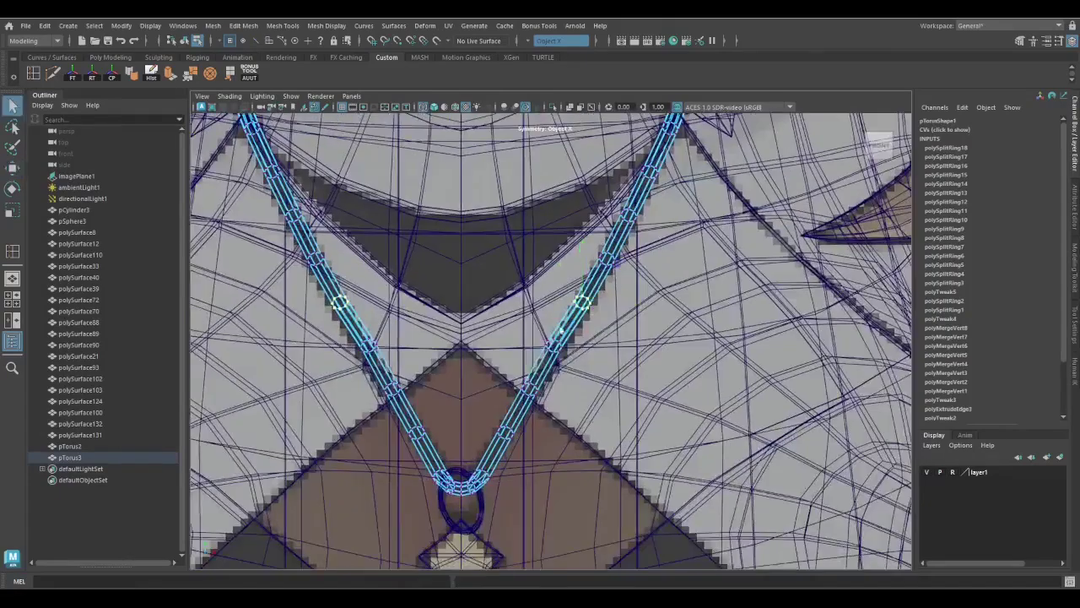
# Adjust the strands' vertex rings in the side view so the necklace rests along the chest surface
pyautogui.press('space')
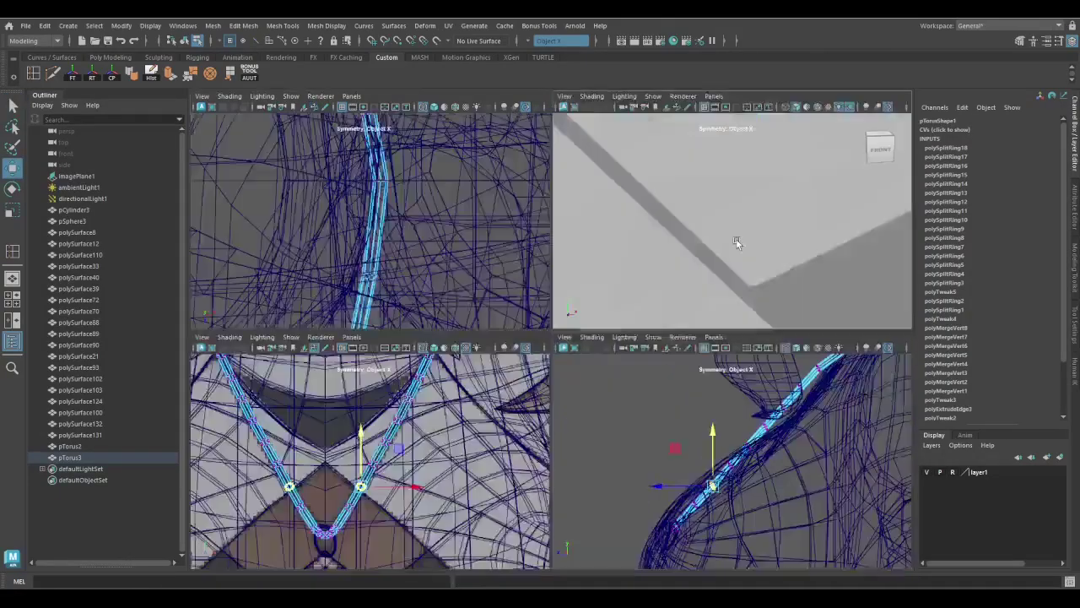
pyautogui.press('space')
pyautogui.press('4')
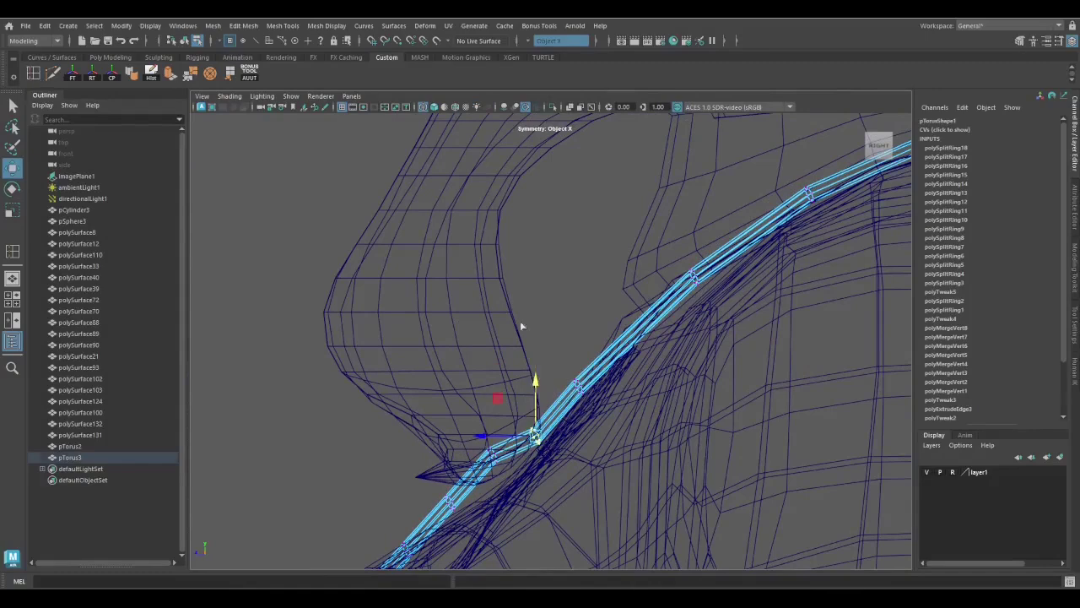
pyautogui.press('q')
pyautogui.keyDown('alt'); pyautogui.moveTo(647, 353); pyautogui.dragTo(529, 302); pyautogui.keyUp('alt')
pyautogui.moveTo(530, 302); pyautogui.dragTo(557, 347)
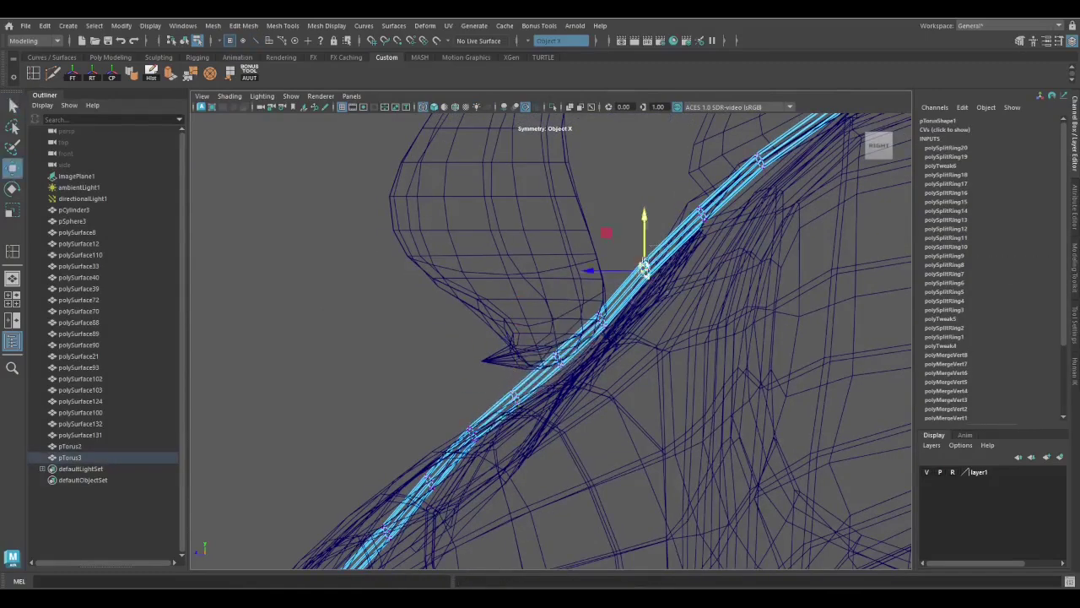
pyautogui.press('q')
pyautogui.keyDown('alt'); pyautogui.moveTo(644, 269); pyautogui.dragTo(555, 312); pyautogui.keyUp('alt')
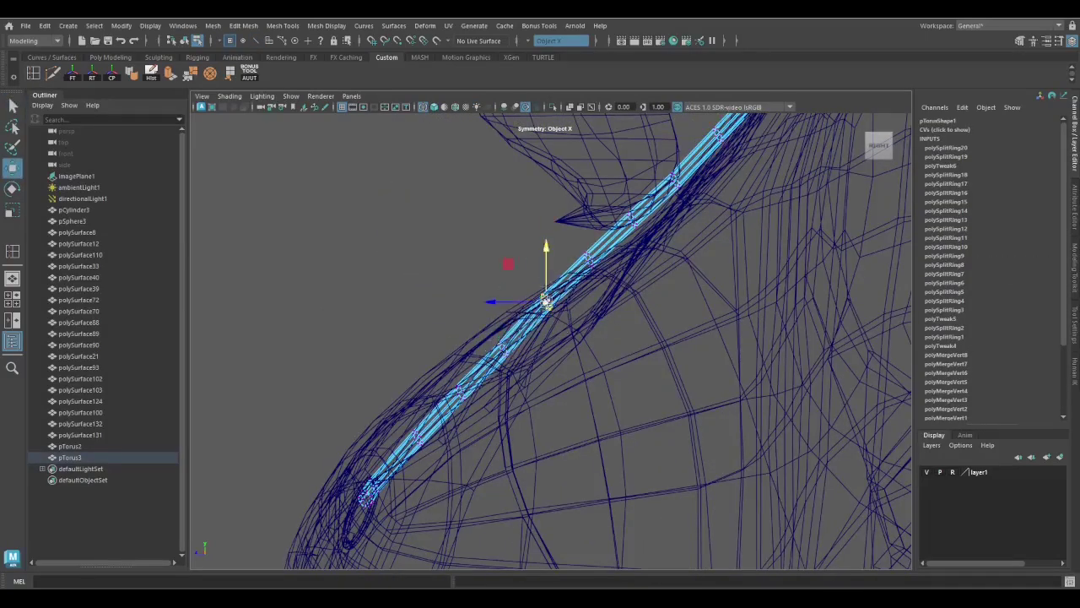
# Leave component editing, soften the necklace's edges, and check how it lies on the chest
pyautogui.press('5')
pyautogui.moveTo(589, 249)
pyautogui.keyDown('alt'); pyautogui.mouseDown()
pyautogui.moveTo(661, 299)
pyautogui.moveTo(372, 313)
pyautogui.mouseUp(); pyautogui.keyUp('alt')
pyautogui.press('F8')
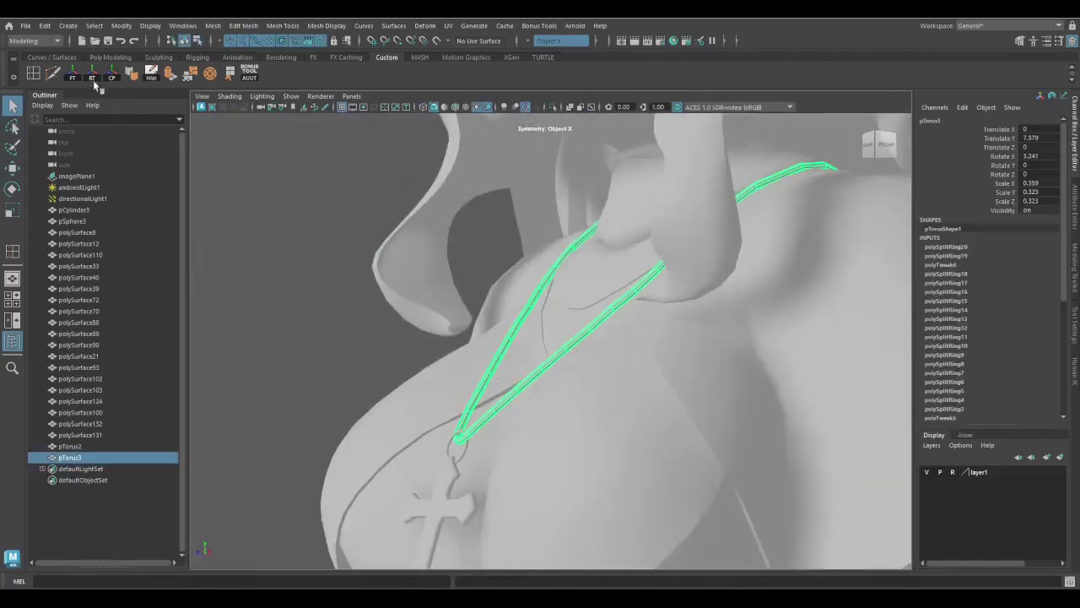
pyautogui.scroll(3, 622, 357)
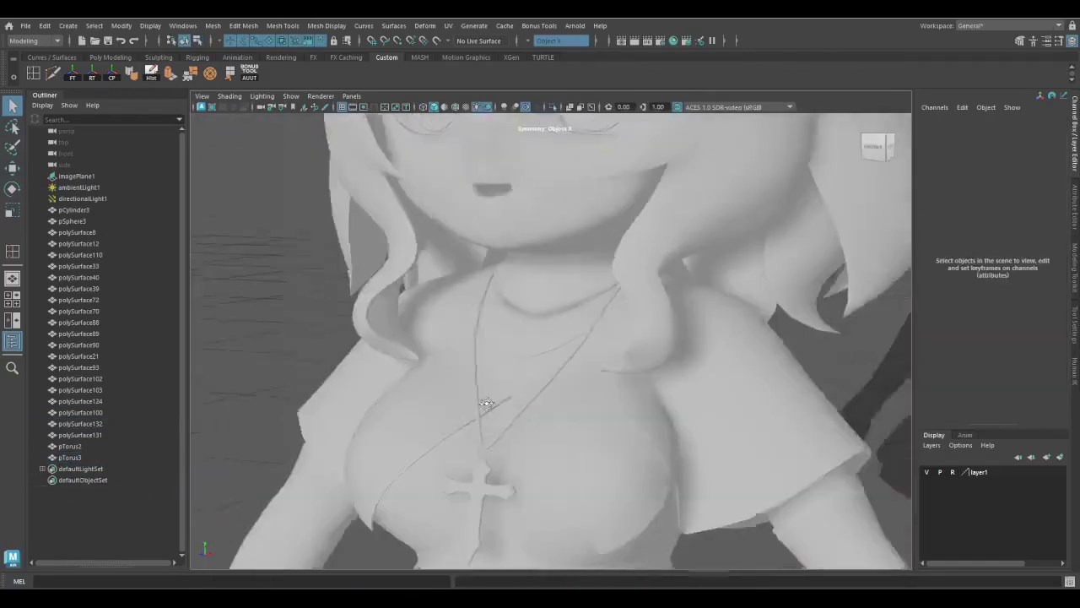
pyautogui.scroll(3, 571, 380)
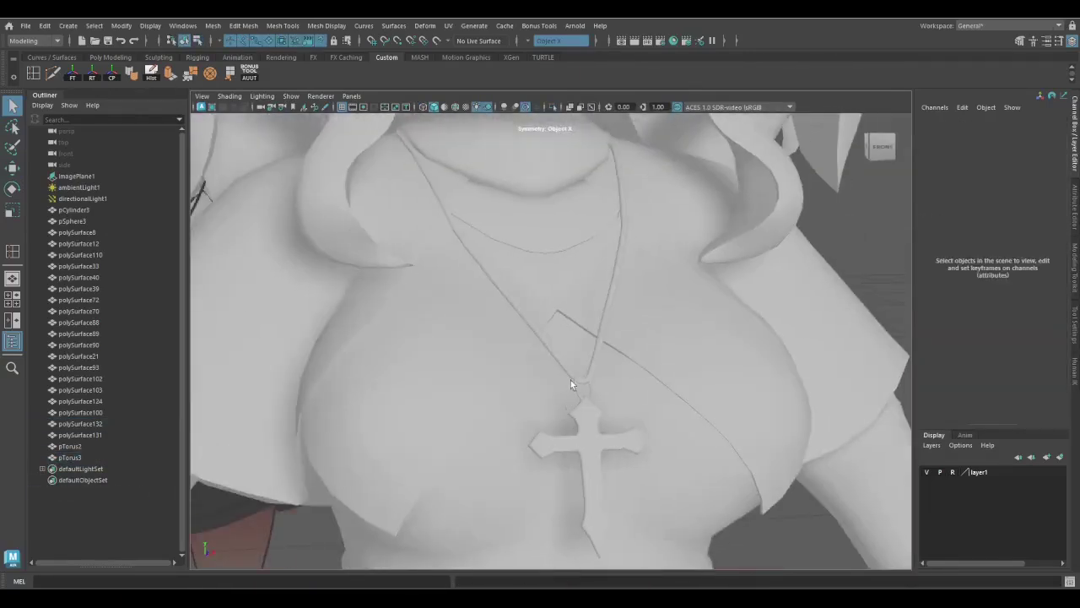
# Move the front strands' vertex rings outward or inward to even out the V shape above the cross pendant
pyautogui.click(571, 380)
pyautogui.scroll(5, 570, 380)
pyautogui.scroll(2, 358, 406)
pyautogui.moveTo(346, 291); pyautogui.dragTo(355, 291, button='right')
pyautogui.press('w')
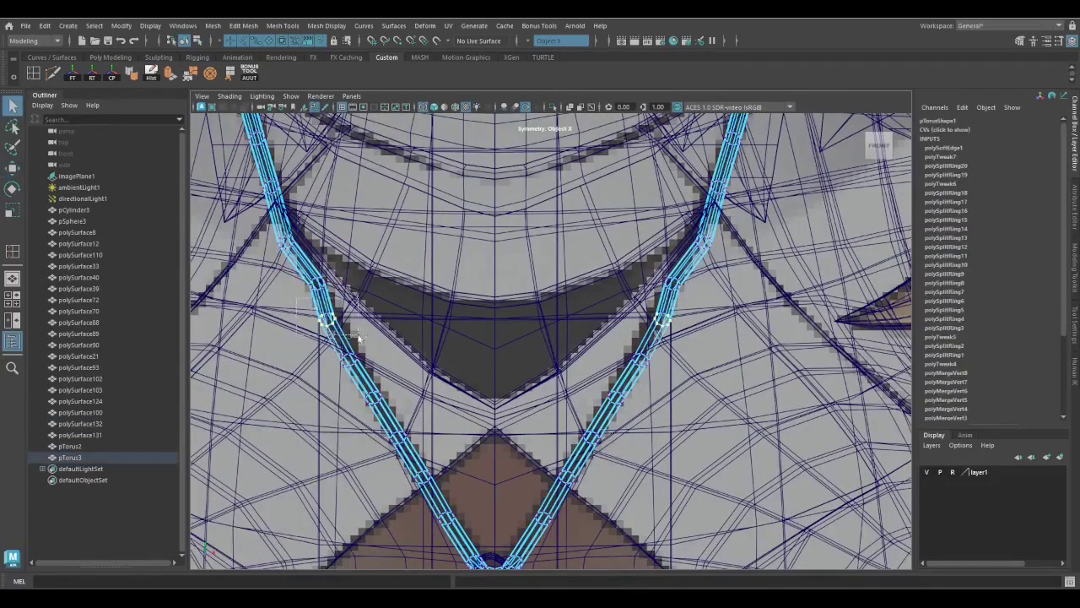
pyautogui.moveTo(467, 478); pyautogui.dragTo(401, 347)
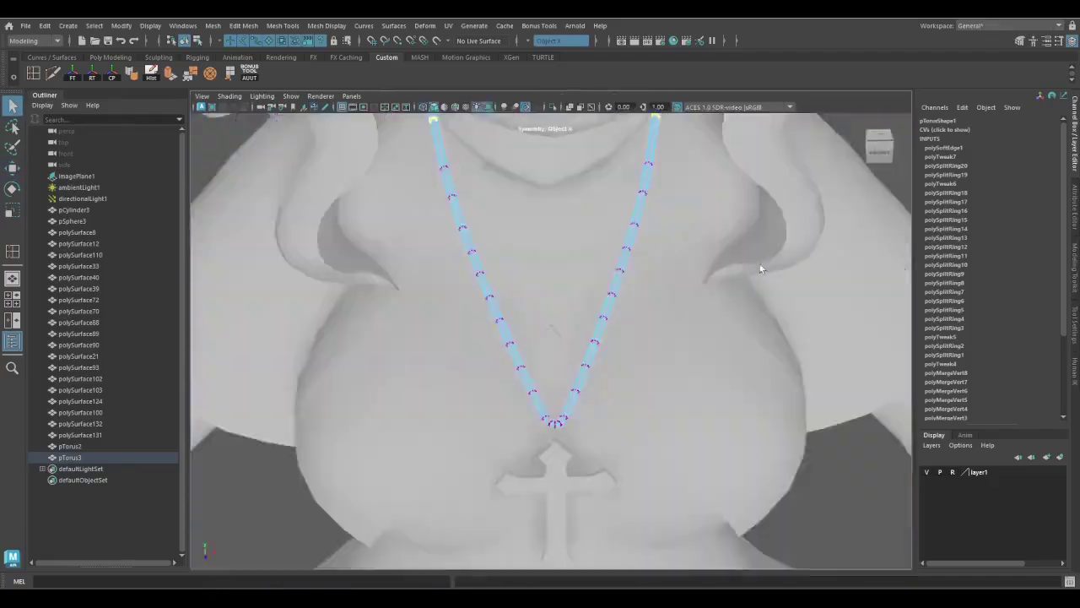
pyautogui.keyDown('alt'); pyautogui.moveTo(759, 265); pyautogui.dragTo(561, 346); pyautogui.keyUp('alt')
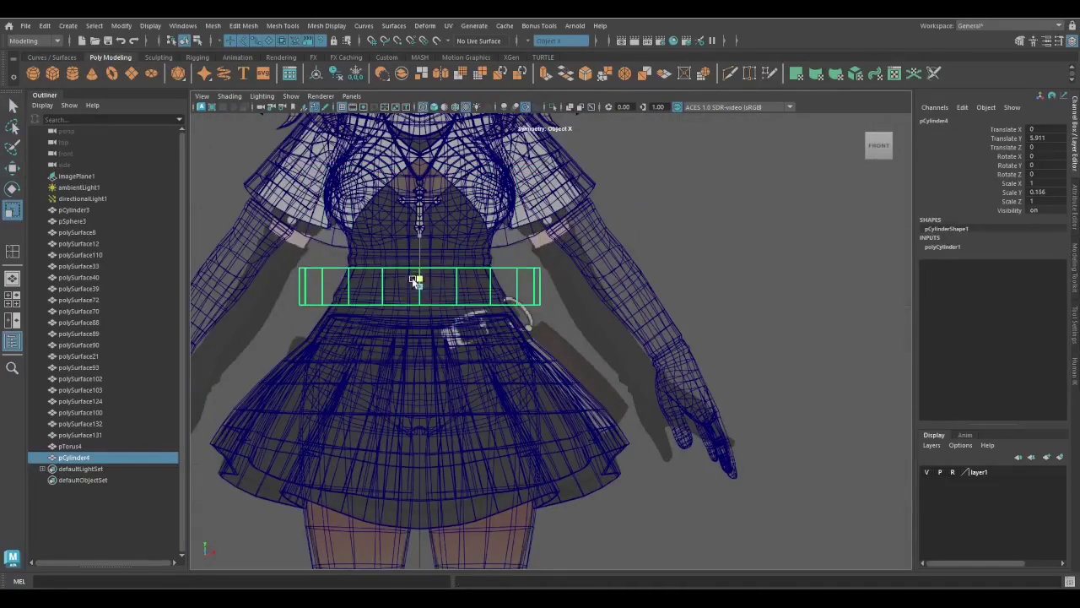
# Set the transform constraint to Edge and slide the dress's waist vertices along their edges to level the row
pyautogui.click(942, 246)
pyautogui.click(996, 281)
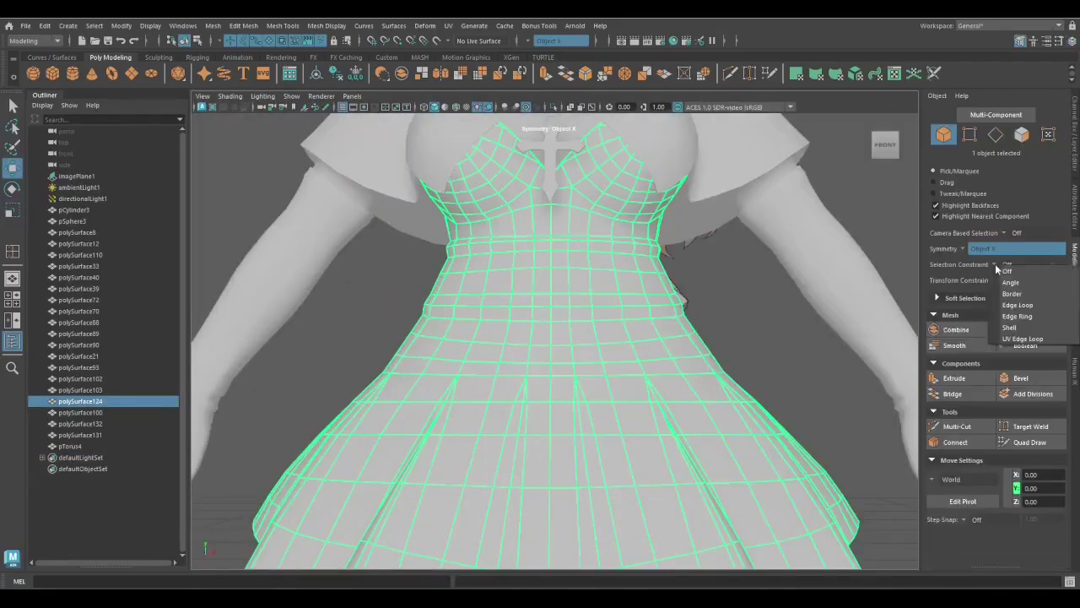
pyautogui.click(1021, 297)
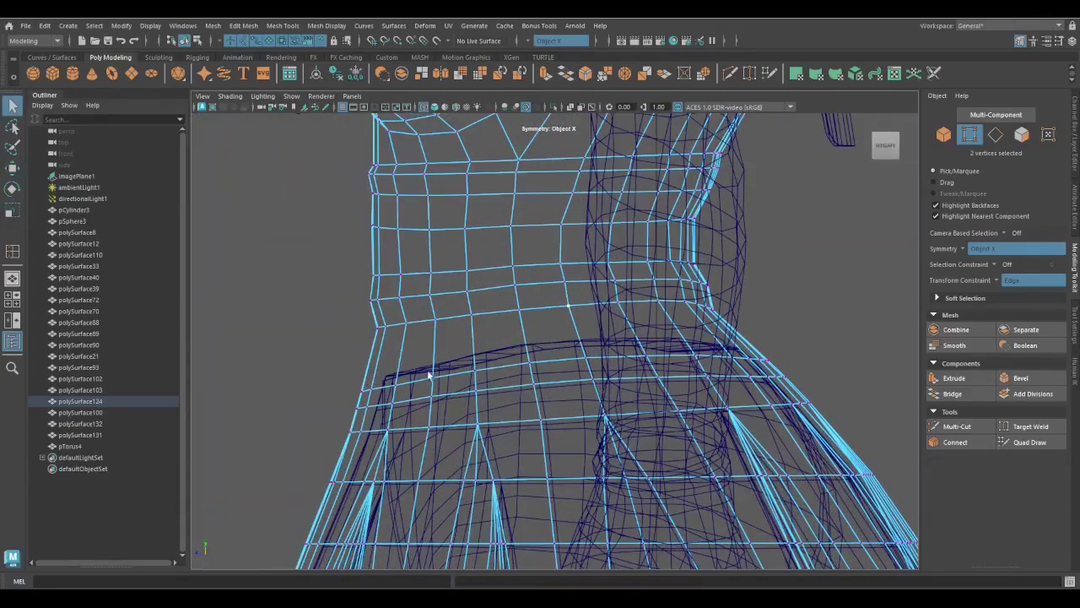
pyautogui.press('w')
pyautogui.press('q')
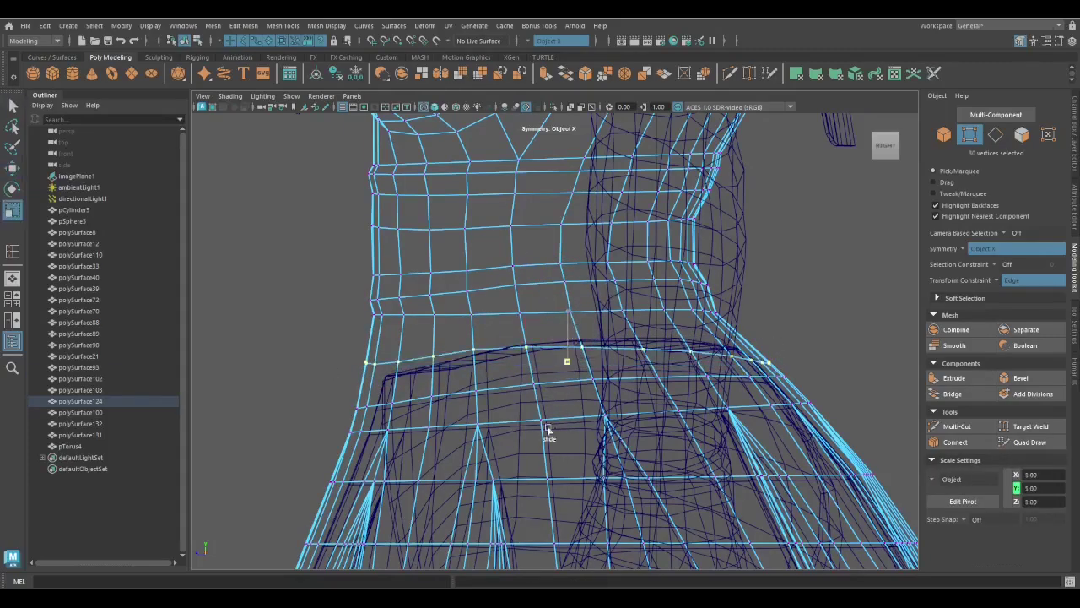
# Turn off the transform constraint and flatten the waist's vertex rows vertically with the Scale tool
pyautogui.click(996, 280)
pyautogui.click(1013, 287)
pyautogui.press('r')
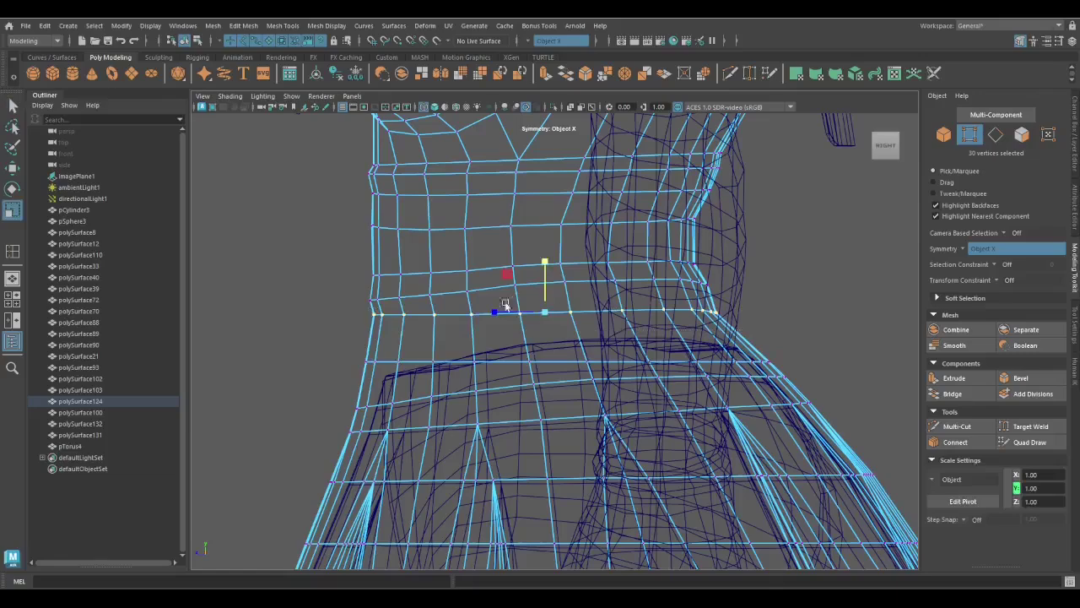
# Rotate the dress's lower waist vertex row in the side view so it slopes up toward the back
pyautogui.moveTo(707, 370); pyautogui.dragTo(707, 370)
pyautogui.press('e')
pyautogui.moveTo(374, 314); pyautogui.dragTo(526, 362)
pyautogui.press('e')
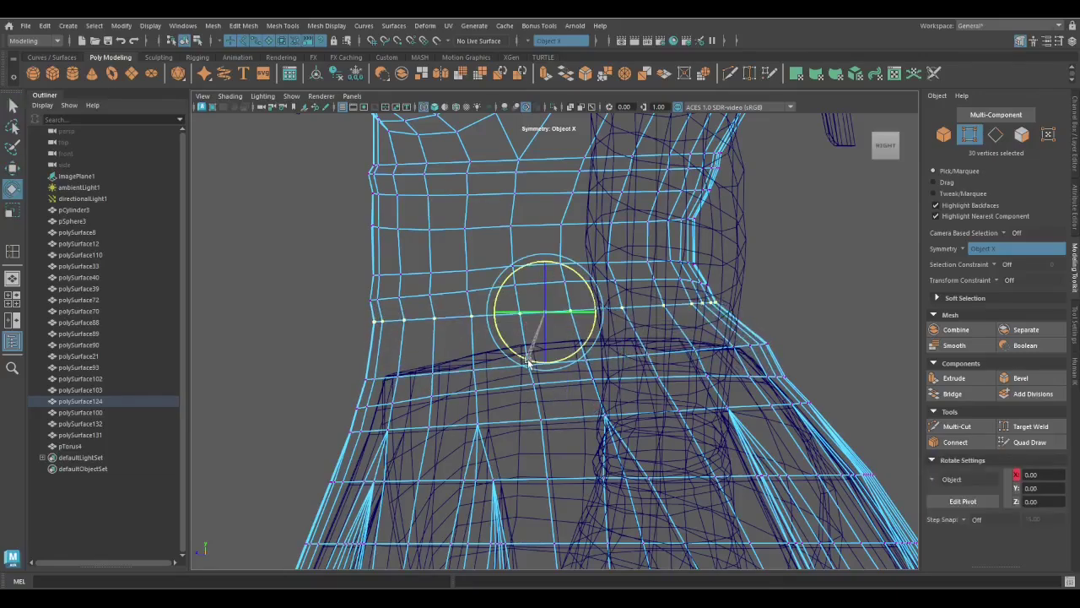
pyautogui.hotkey('ctrl', 'z')
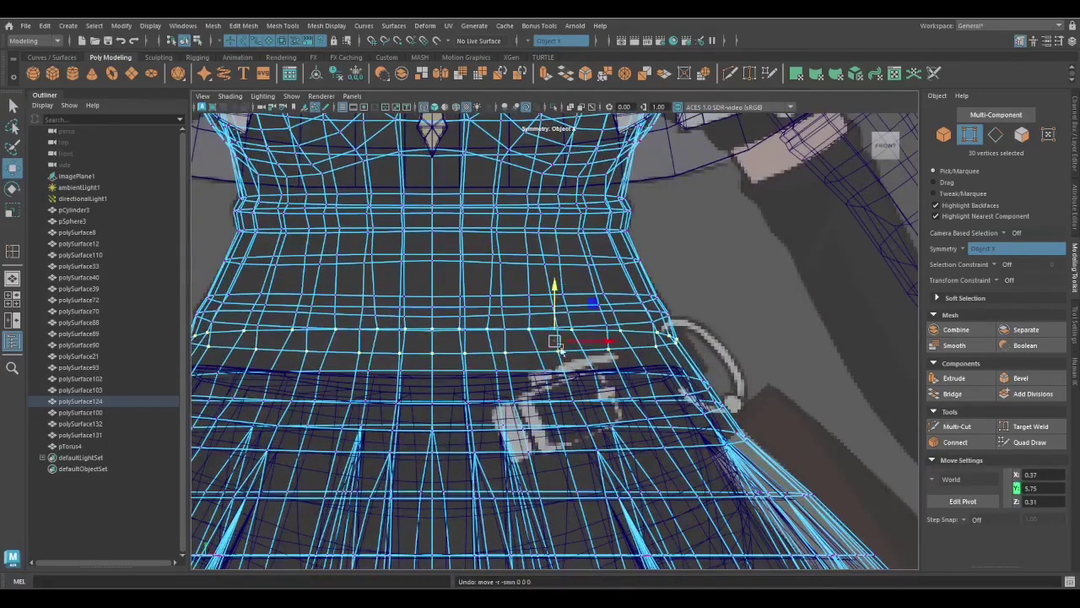
pyautogui.moveTo(763, 338); pyautogui.dragTo(688, 353)
pyautogui.press('w')
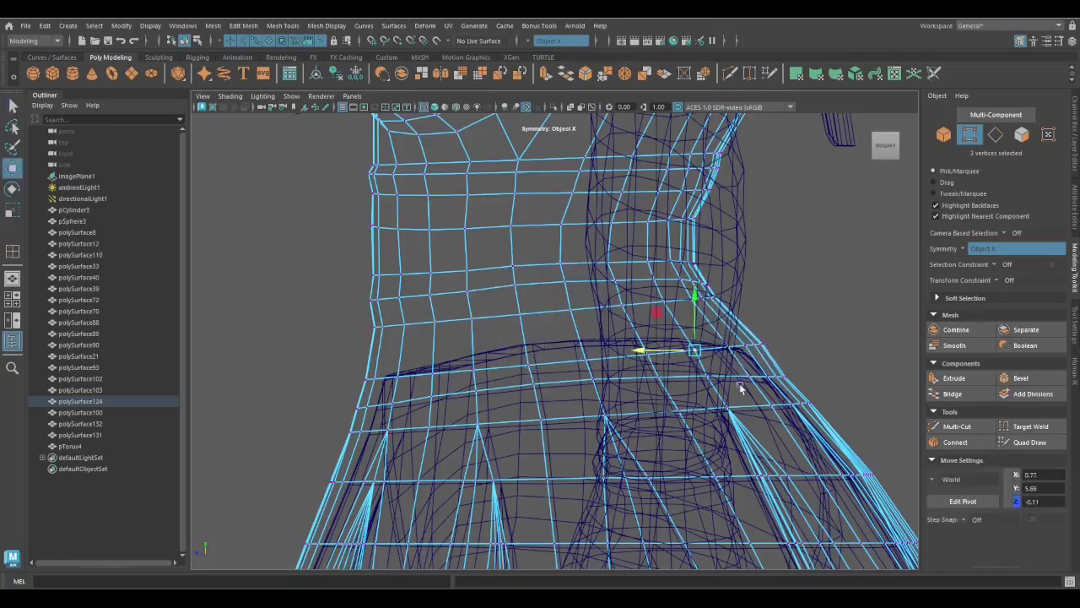
pyautogui.scroll(5, 574, 378)
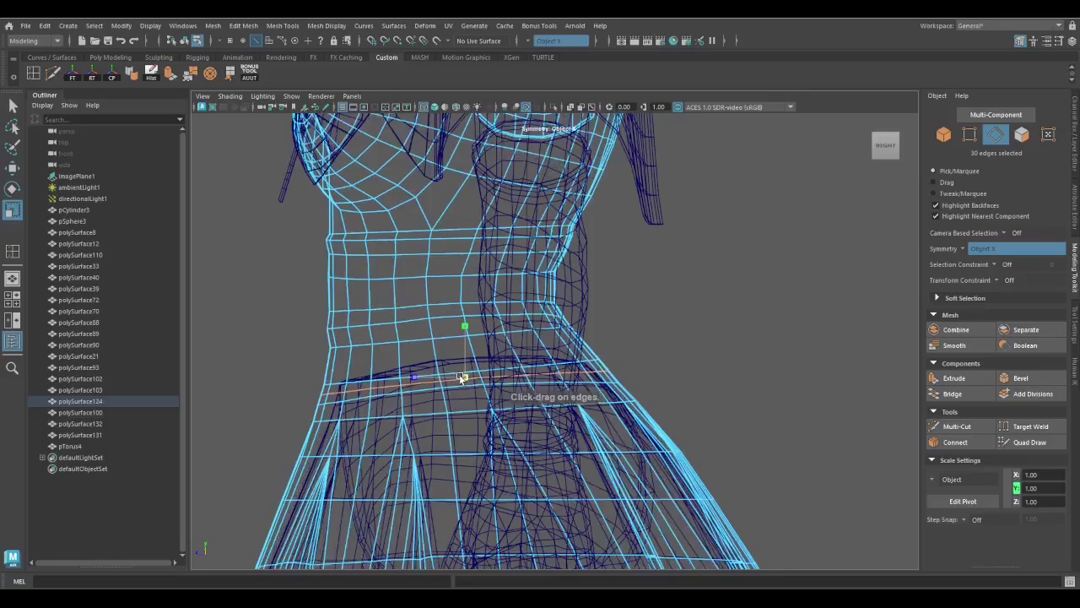
# Turn symmetry off, then scale and rotate the waist's edge loops into clean, parallel slopes around the belt area
pyautogui.hotkey('ctrl', 'z')
pyautogui.press('q')
pyautogui.press('space')
pyautogui.moveTo(469, 388); pyautogui.dragTo(388, 373)
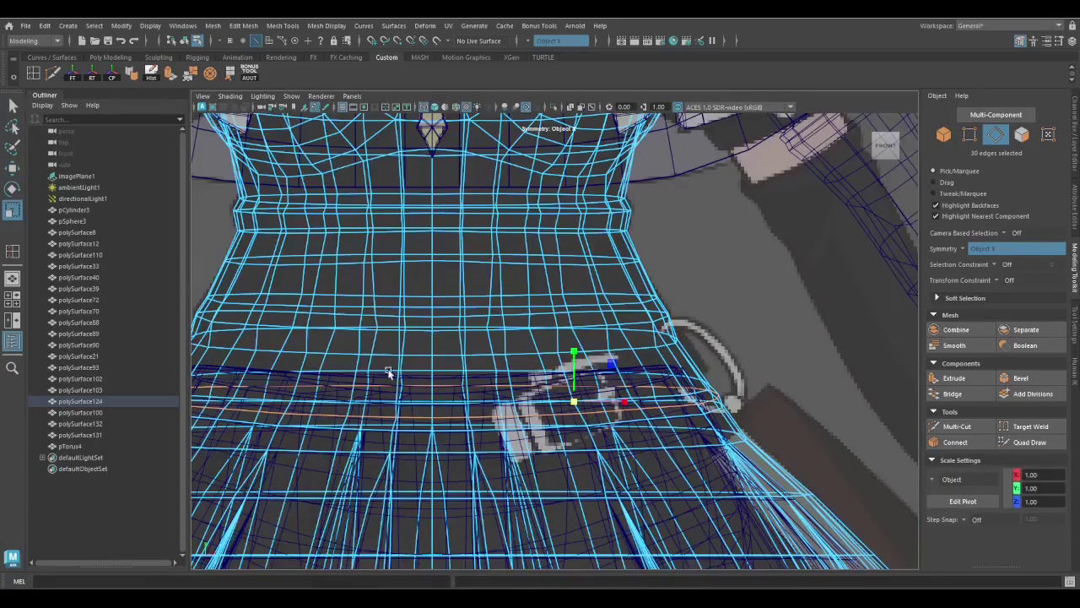
pyautogui.press('w')
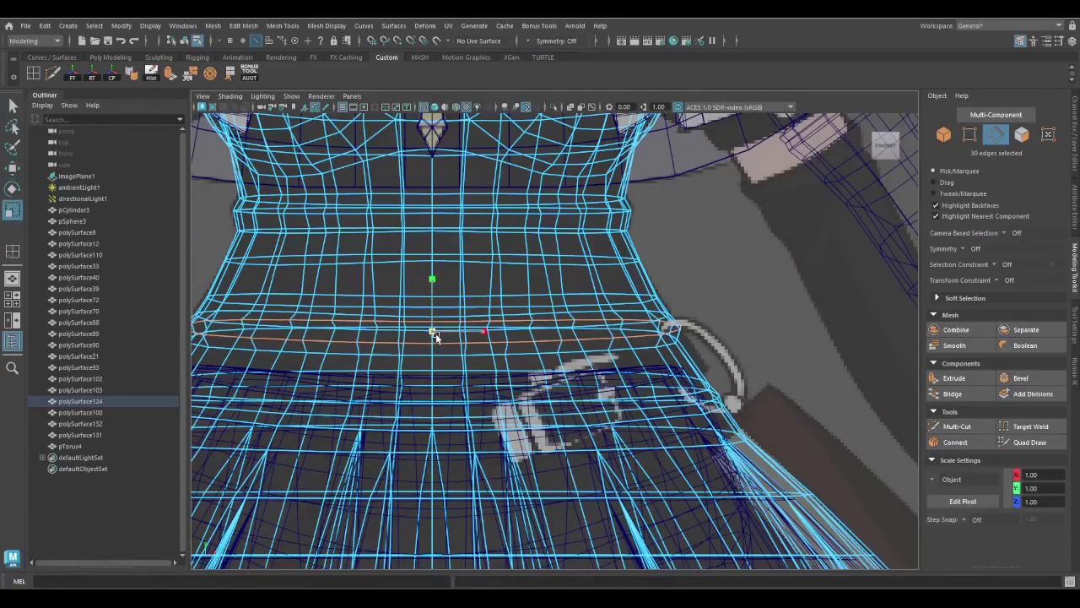
pyautogui.press('space')
pyautogui.moveTo(666, 479); pyautogui.dragTo(595, 473)
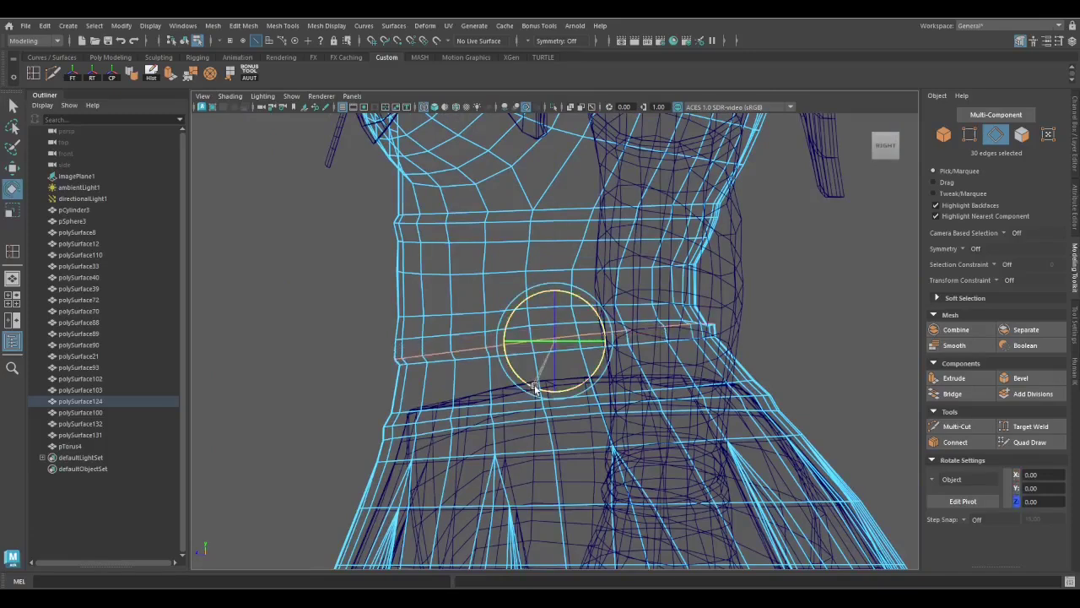
pyautogui.scroll(3, 656, 330)
# Move the uneven vertices at the back and front of the waist rows vertically to straighten the loops
pyautogui.press('F9')
pyautogui.moveTo(650, 401); pyautogui.dragTo(688, 412)
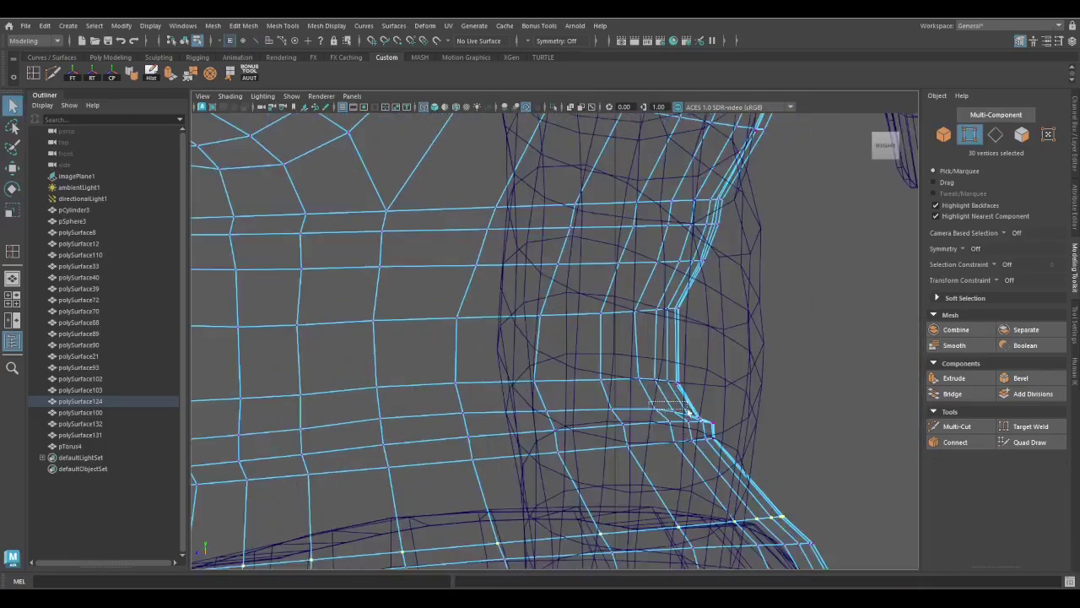
pyautogui.scroll(5, 675, 414)
pyautogui.keyDown('shift'); pyautogui.click(658, 416); pyautogui.keyUp('shift')
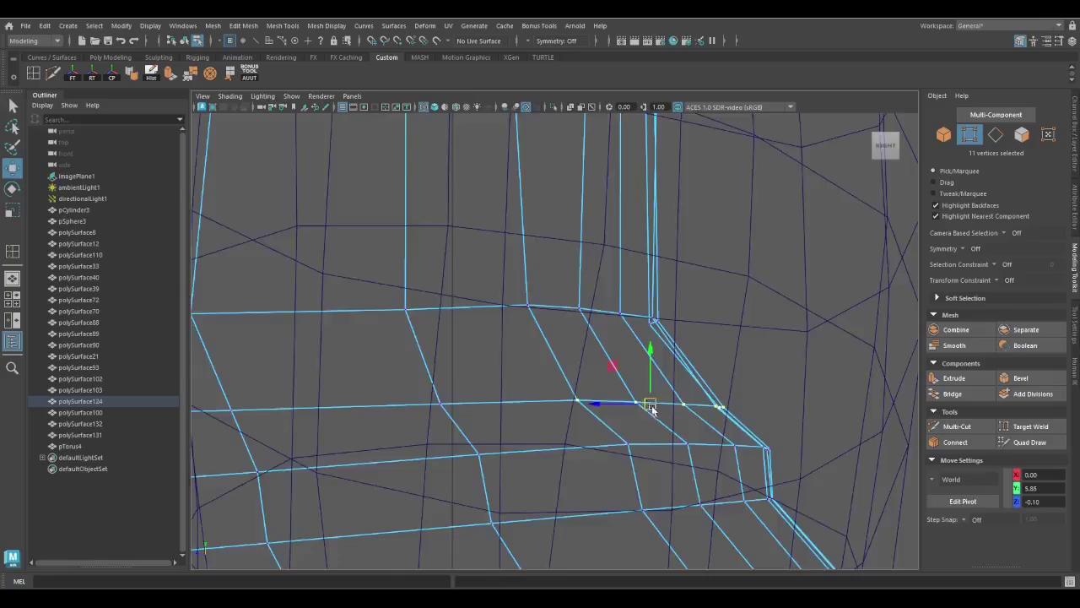
pyautogui.press('q')
pyautogui.scroll(-5, 650, 410)
pyautogui.moveTo(436, 380); pyautogui.dragTo(554, 402)
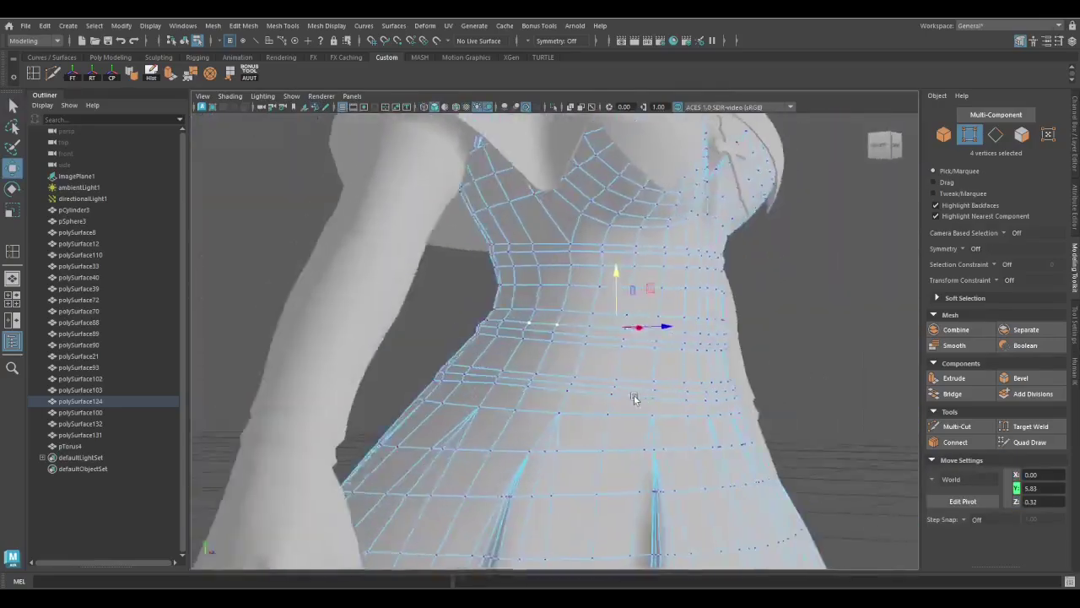
# Select the 30-face loop around the waist and extrude it slightly outward as a belt band
pyautogui.moveTo(591, 268); pyautogui.dragTo(591, 299, button='right')
pyautogui.press('q')
pyautogui.hotkey('ctrl', 'e')
pyautogui.keyDown('alt'); pyautogui.moveTo(362, 374); pyautogui.dragTo(454, 399); pyautogui.keyUp('alt')
pyautogui.press('q')
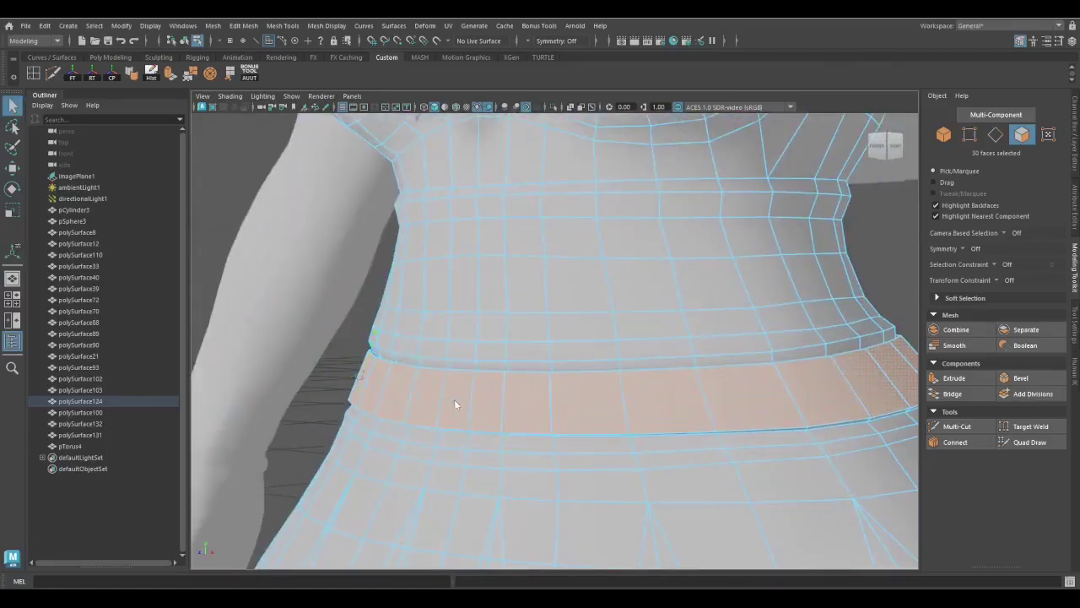
# Adjust the band's upper and lower border edge loops with the Rotate and Scale tools to refine its slope and width
pyautogui.press('4')
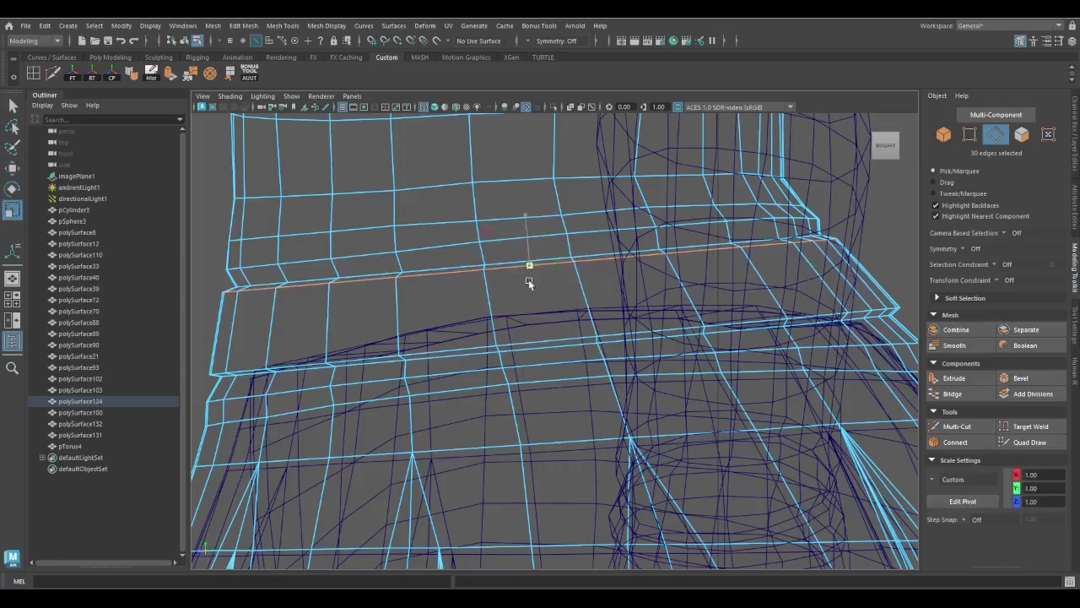
pyautogui.press('e')
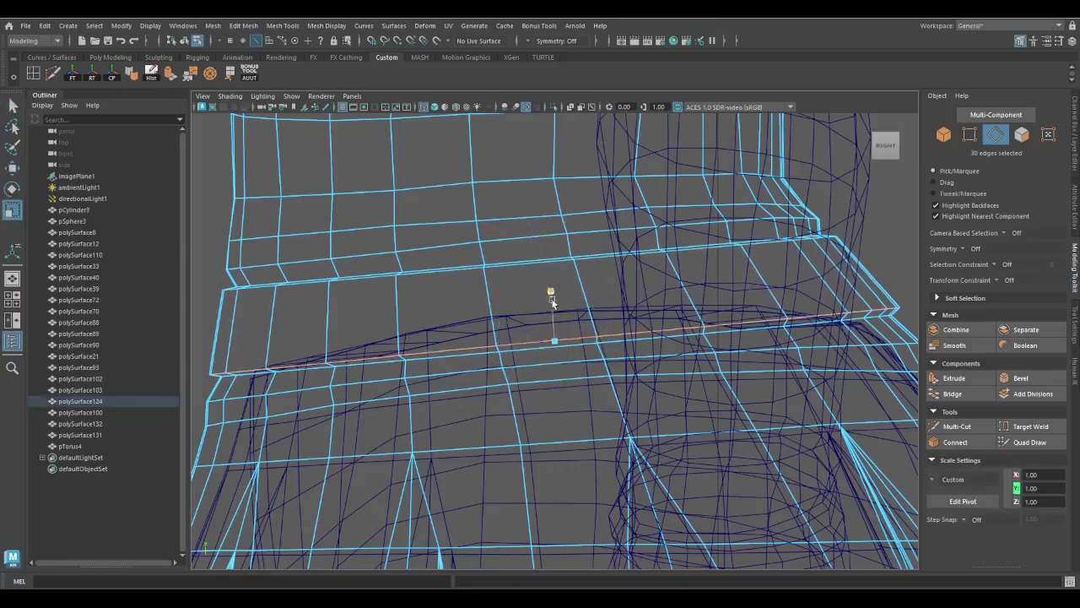
pyautogui.moveTo(556, 393); pyautogui.dragTo(536, 385)
pyautogui.press('space')
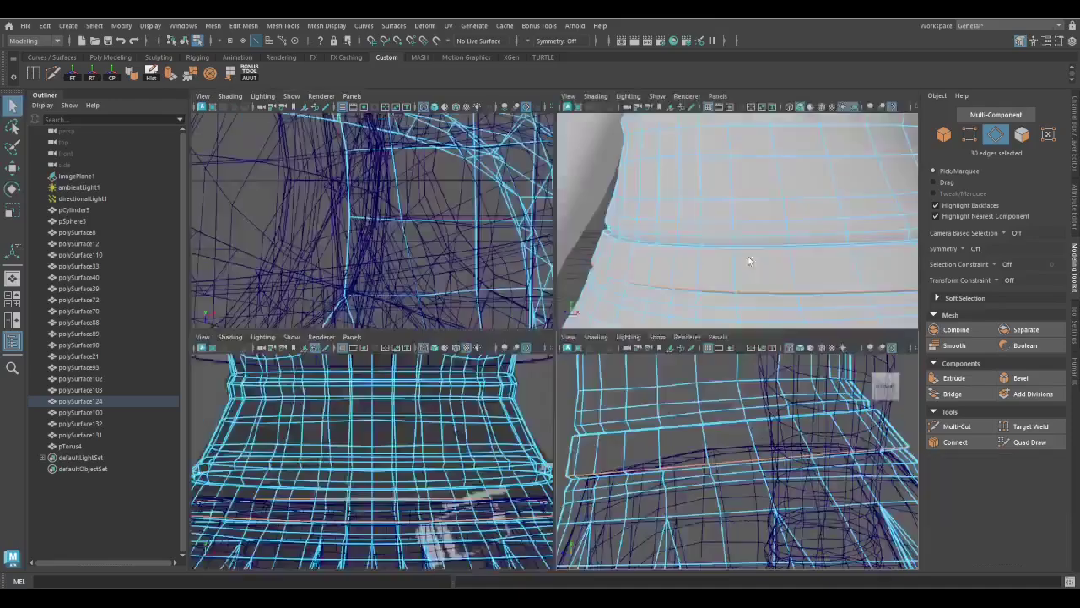
pyautogui.press('space')
pyautogui.press('r')
pyautogui.moveTo(656, 355)
pyautogui.keyDown('alt'); pyautogui.mouseDown()
pyautogui.moveTo(605, 361)
pyautogui.moveTo(744, 483)
pyautogui.mouseUp(); pyautogui.keyUp('alt')
pyautogui.press('4')
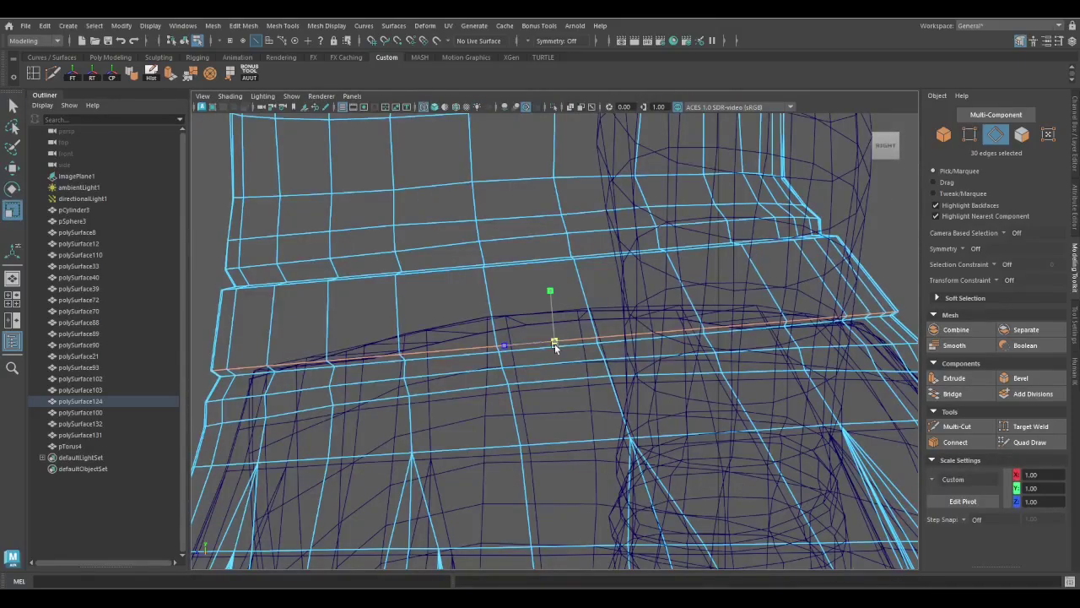
# Move the vertices at the back of the band's borders to clean up its side profile
pyautogui.press('q')
pyautogui.keyDown('alt'); pyautogui.moveTo(555, 326); pyautogui.dragTo(680, 322); pyautogui.keyUp('alt')
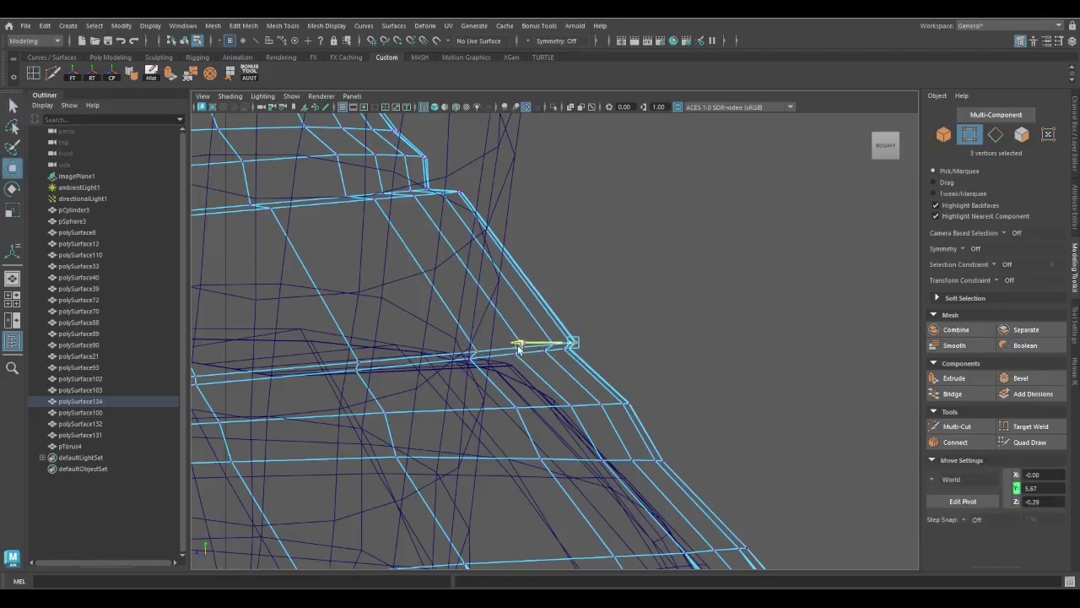
pyautogui.keyDown('alt'); pyautogui.moveTo(488, 351); pyautogui.dragTo(549, 422); pyautogui.keyUp('alt')
pyautogui.press('q')
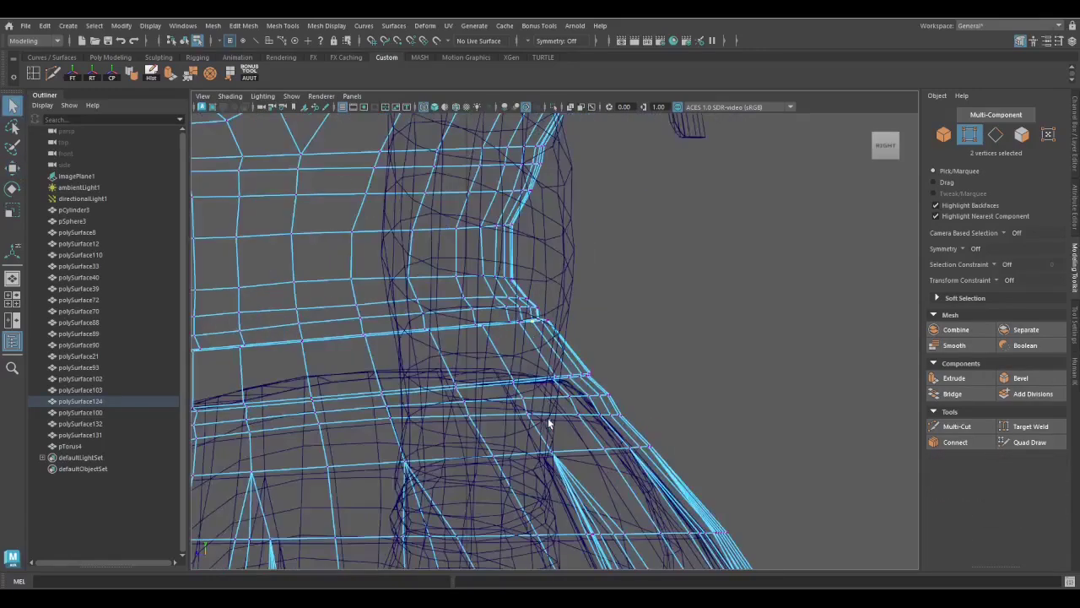
# Select the band's complete face loop and extract it from the dress as a separate belt piece
pyautogui.press('5')
pyautogui.press('F11')
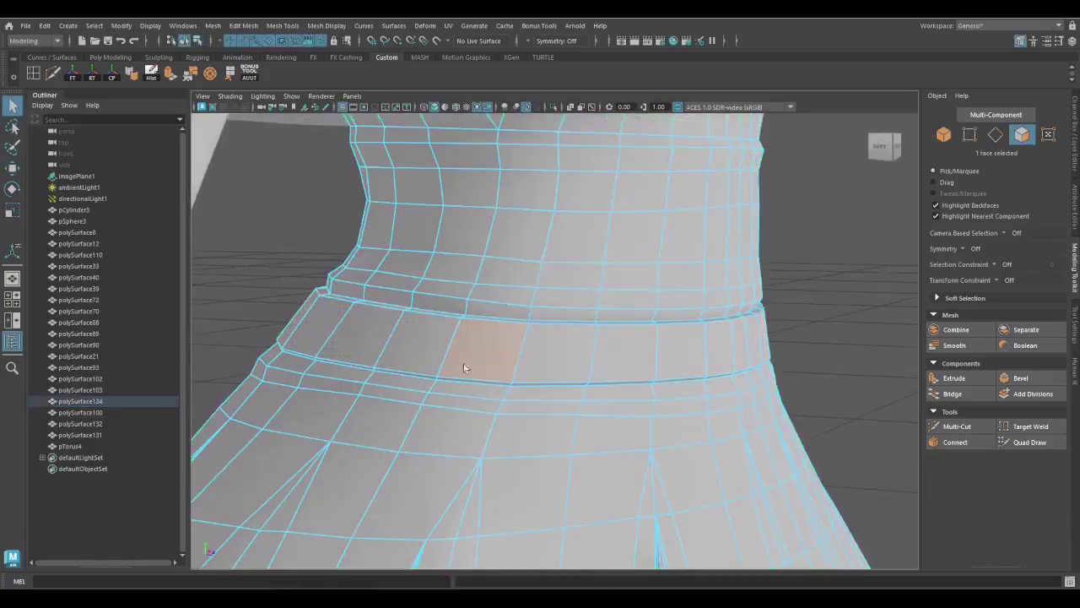
pyautogui.doubleClick(463, 363)
pyautogui.keyDown('alt'); pyautogui.moveTo(491, 343); pyautogui.dragTo(340, 399); pyautogui.keyUp('alt')
pyautogui.keyDown('shift'); pyautogui.moveTo(362, 301); pyautogui.dragTo(374, 502, button='right'); pyautogui.keyUp('shift')
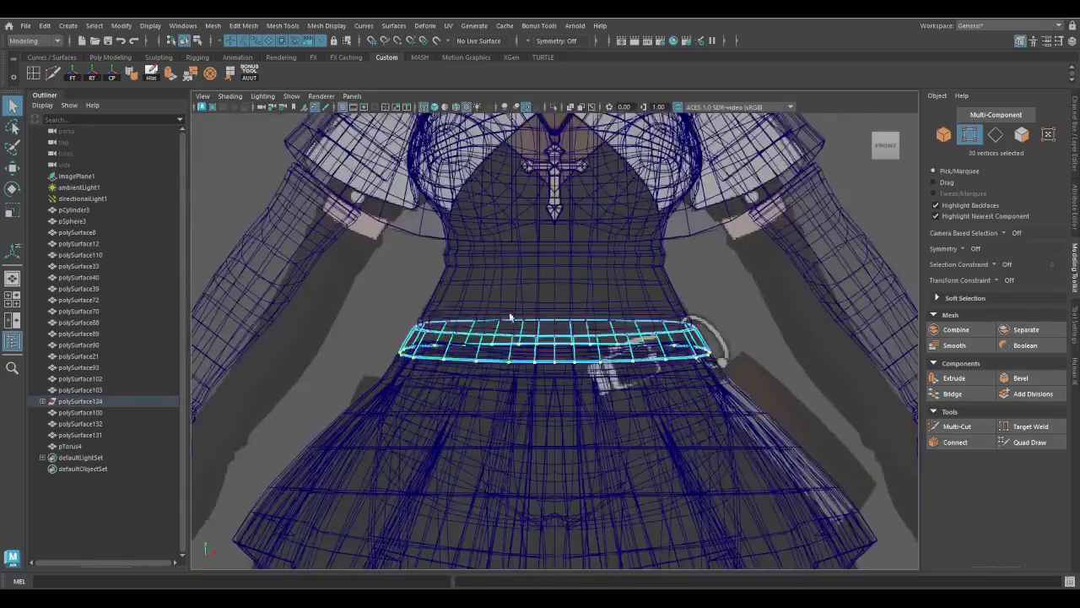
# Enable Object X symmetry and lower the belt's side vertex columns in the front view to begin a downward curve
pyautogui.press('w')
pyautogui.moveTo(555, 346); pyautogui.dragTo(554, 338)
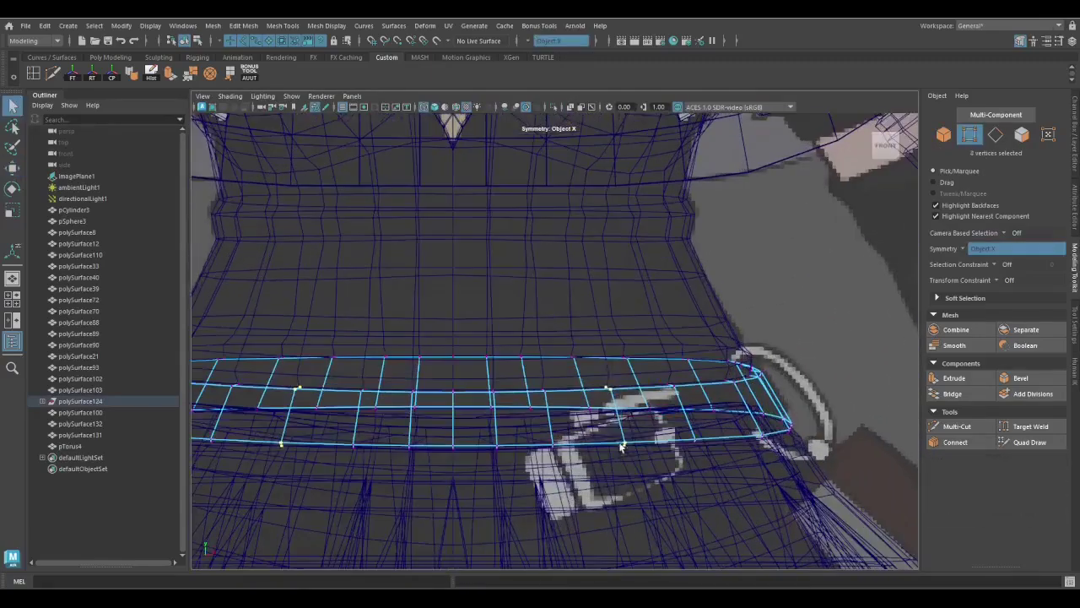
pyautogui.moveTo(676, 410); pyautogui.dragTo(699, 456)
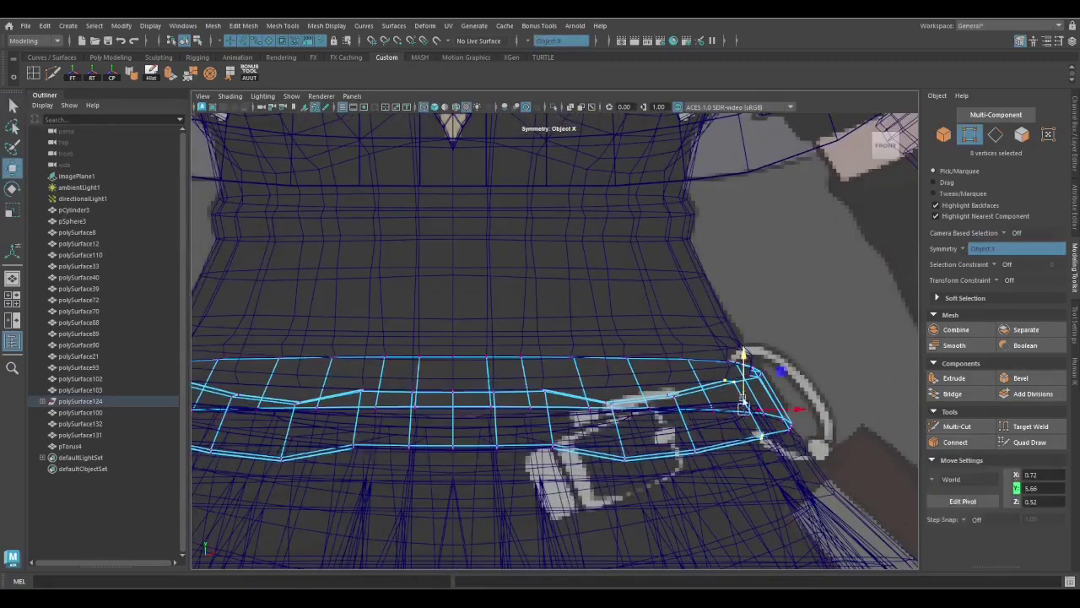
pyautogui.moveTo(682, 374)
pyautogui.mouseDown(button='middle')
pyautogui.moveTo(599, 397)
pyautogui.moveTo(682, 362)
pyautogui.mouseUp(button='middle')
pyautogui.press('w')
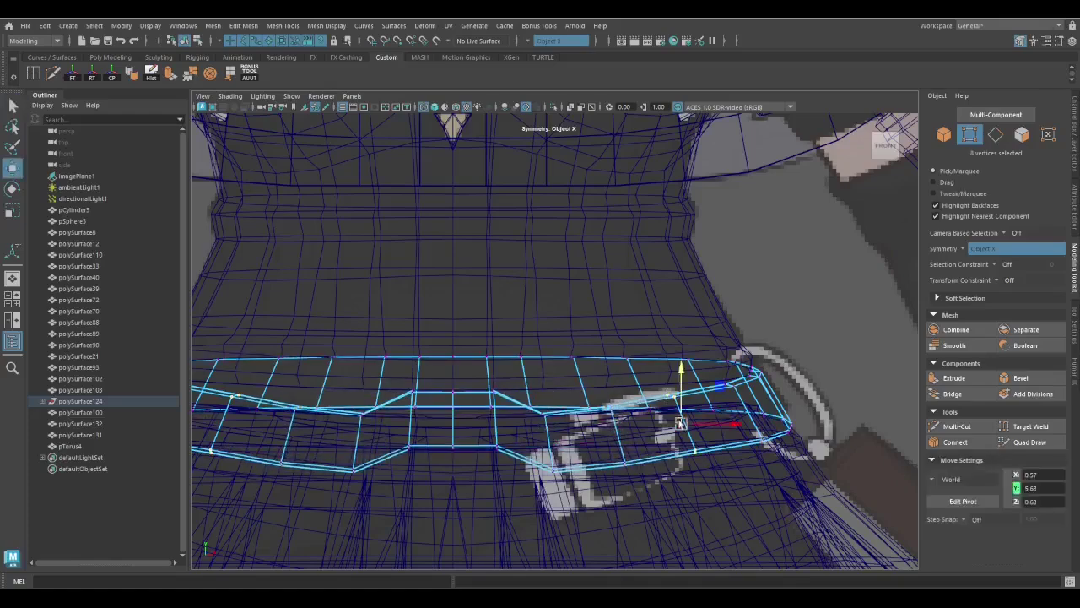
pyautogui.hotkey('ctrl', 'z')
# Lower the belt's central vertex columns in the front view until both borders form an even downward curve
pyautogui.moveTo(397, 376); pyautogui.dragTo(467, 457)
pyautogui.press('q')
pyautogui.press('w')
pyautogui.moveTo(478, 397); pyautogui.dragTo(478, 427, button='middle')
pyautogui.moveTo(595, 397); pyautogui.dragTo(634, 472)
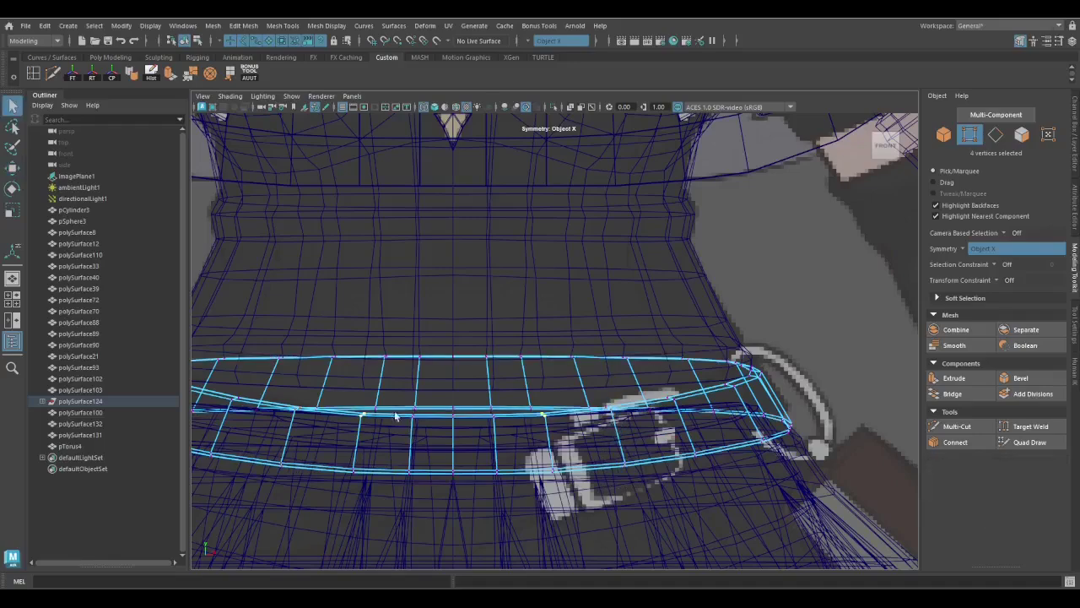
pyautogui.press('w')
pyautogui.scroll(-5, 499, 392)
pyautogui.scroll(5, 498, 392)
pyautogui.moveTo(397, 463); pyautogui.dragTo(506, 483)
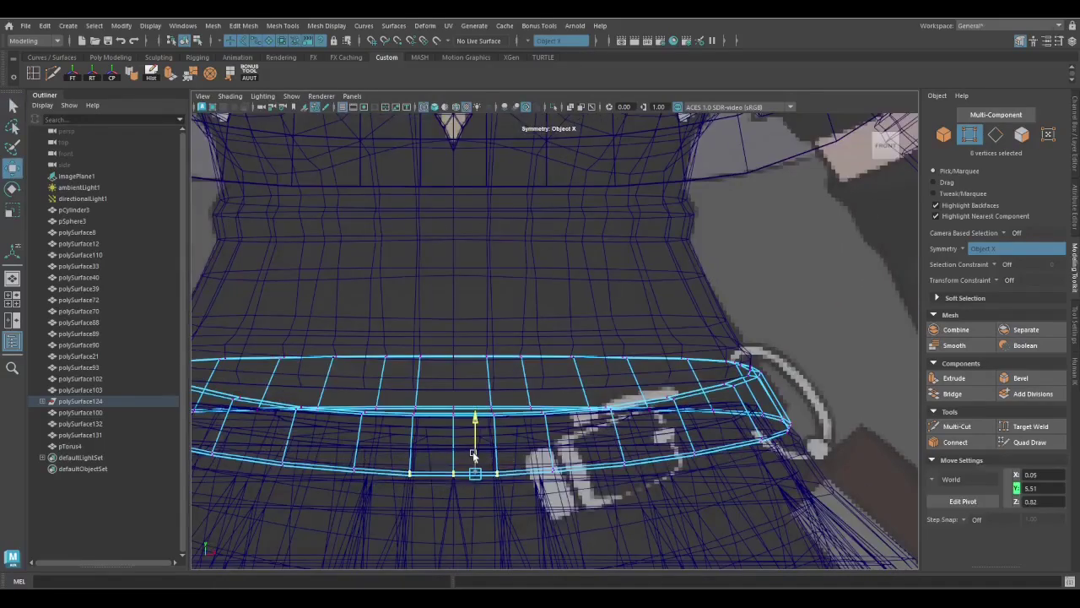
# Adjust the heights of the belt's front and side vertex columns in the side view to smooth its slope
pyautogui.press('space')
pyautogui.moveTo(797, 294); pyautogui.dragTo(764, 393)
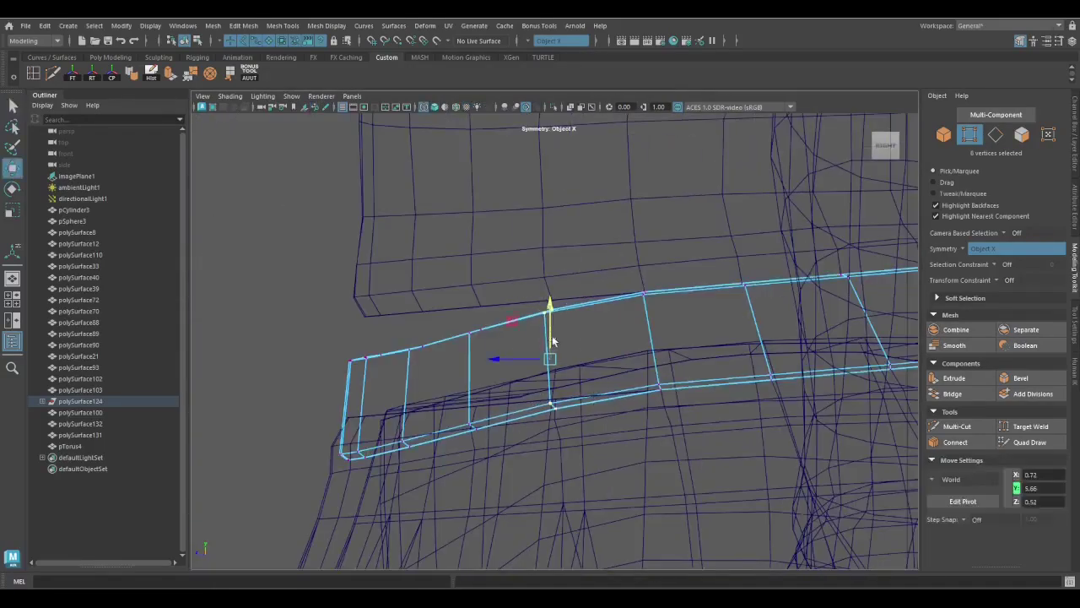
pyautogui.press('q')
pyautogui.scroll(2, 574, 355)
pyautogui.moveTo(483, 359); pyautogui.dragTo(507, 379)
pyautogui.moveTo(467, 445); pyautogui.dragTo(466, 445)
pyautogui.press('w')
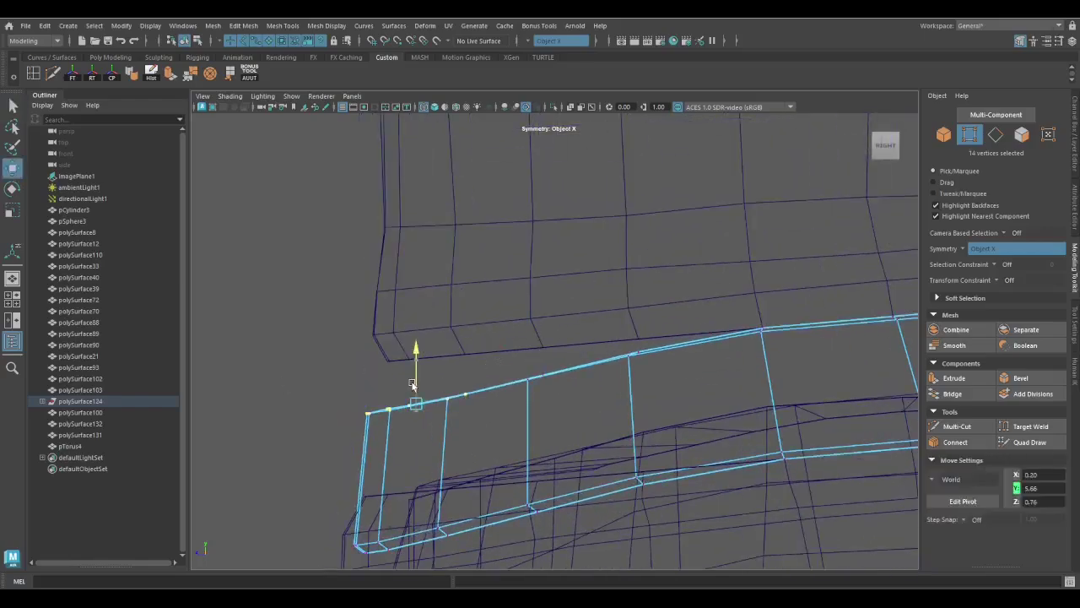
pyautogui.press('q')
pyautogui.scroll(-3, 571, 446)
pyautogui.scroll(-3, 617, 370)
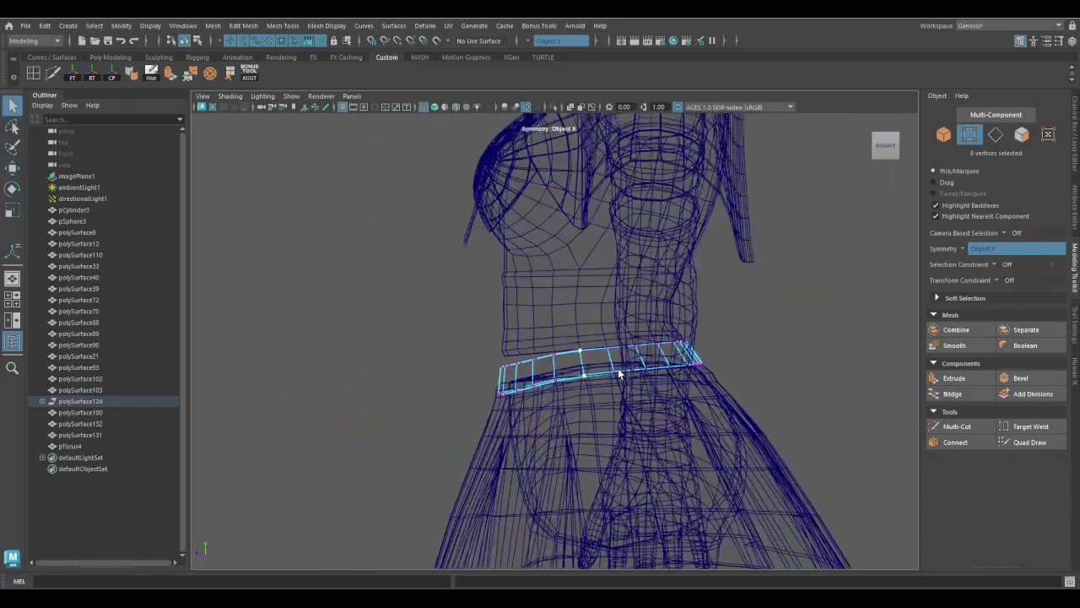
# Snap the upper dress's bottom border vertices onto the belt's top edge to close the gap
pyautogui.scroll(3, 617, 370)
pyautogui.scroll(2, 617, 370)
pyautogui.press('5')
pyautogui.moveTo(480, 268); pyautogui.dragTo(628, 181, button='right')
pyautogui.scroll(-3, 540, 338)
pyautogui.press('w')
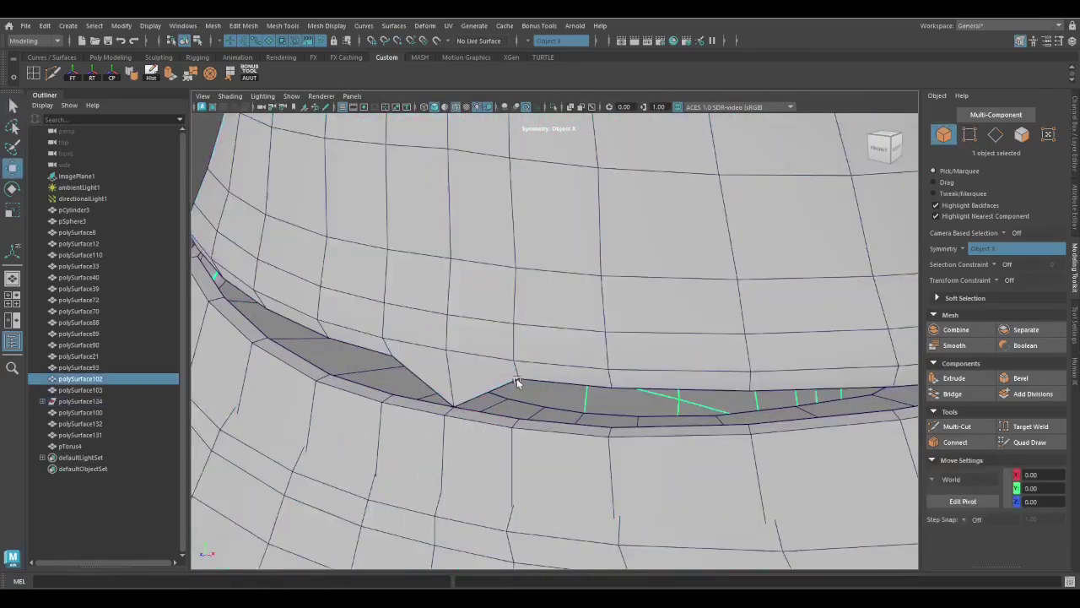
pyautogui.moveTo(515, 381); pyautogui.dragTo(508, 419)
pyautogui.moveTo(608, 387); pyautogui.dragTo(610, 428)
pyautogui.moveTo(750, 390); pyautogui.dragTo(746, 414)
pyautogui.scroll(-2, 656, 422)
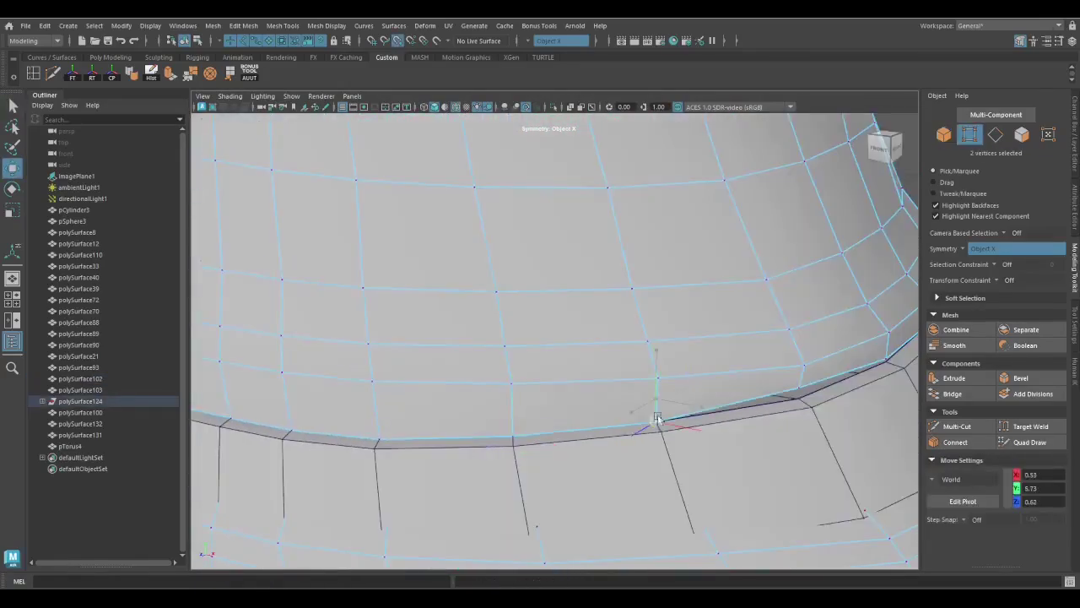
pyautogui.keyDown('alt'); pyautogui.moveTo(656, 422); pyautogui.dragTo(559, 451); pyautogui.keyUp('alt')
# Move the dress's vertex rows above and below the belt in the side view so they follow its curve
pyautogui.press('space')
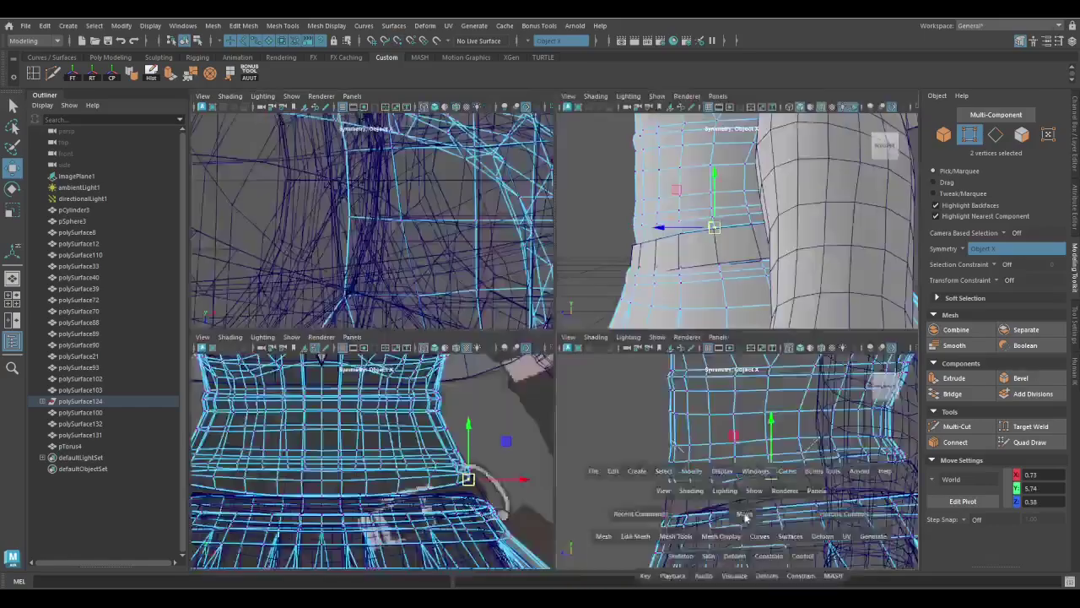
pyautogui.press('space')
pyautogui.moveTo(397, 311); pyautogui.dragTo(382, 365)
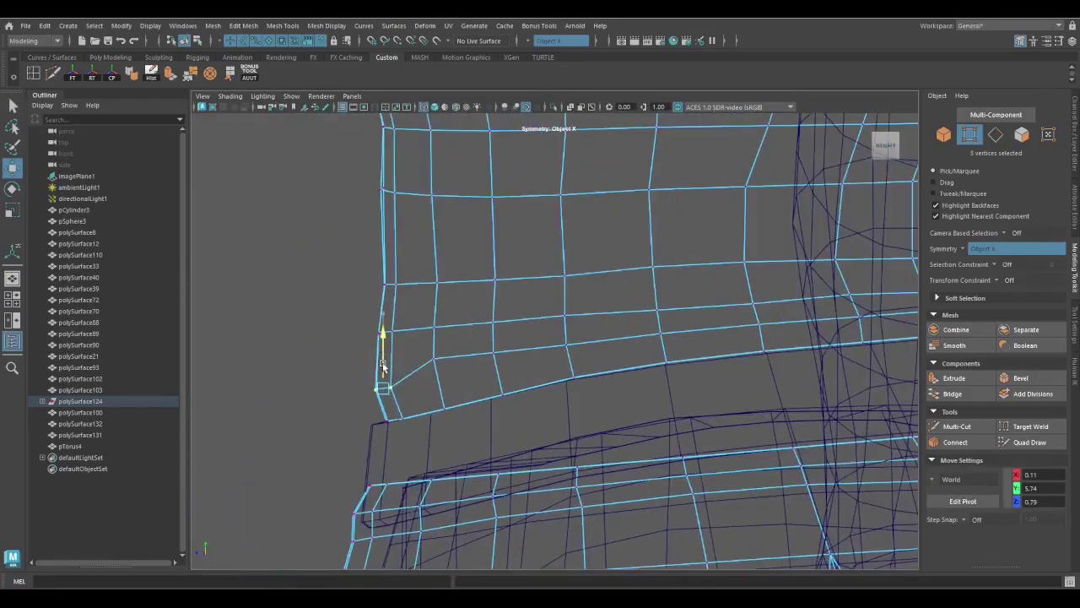
pyautogui.press('q')
pyautogui.scroll(-2, 452, 336)
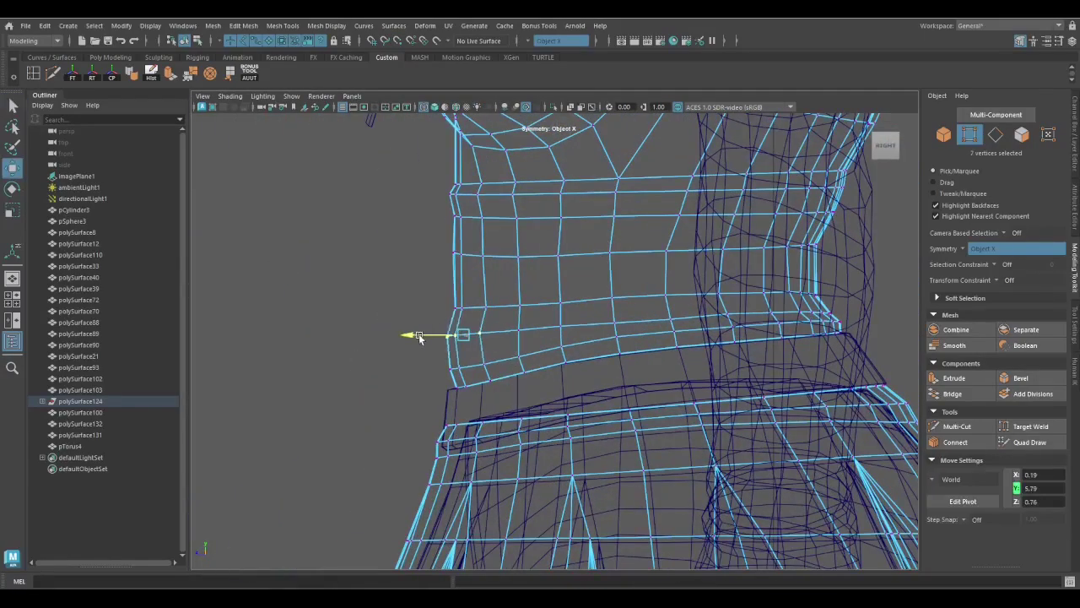
pyautogui.doubleClick(482, 333)
pyautogui.keyDown('alt'); pyautogui.moveTo(482, 333); pyautogui.dragTo(530, 319); pyautogui.keyUp('alt')
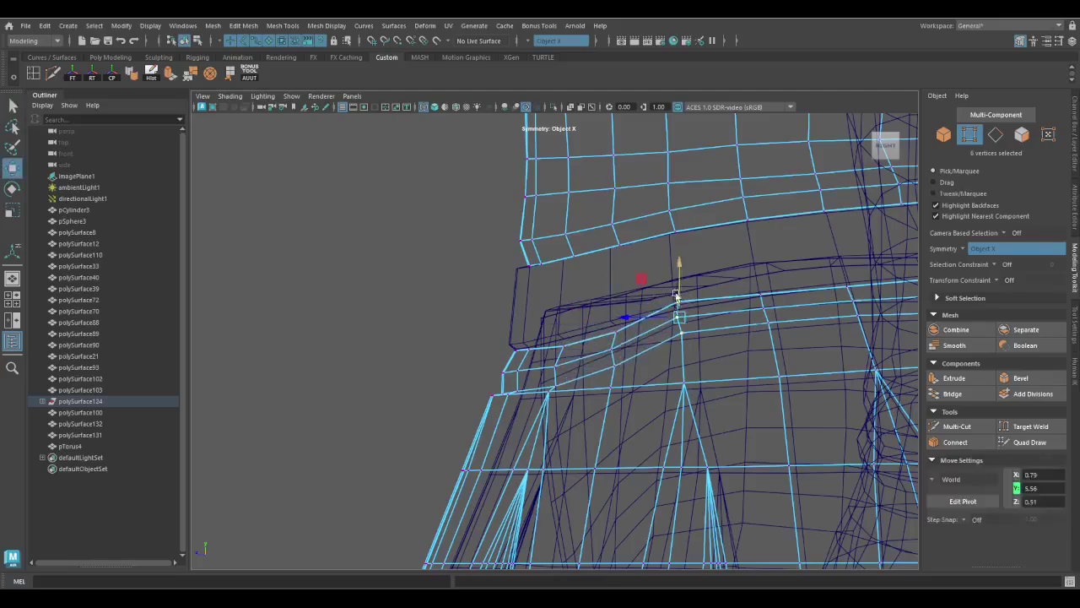
# Snap the lower dress's top border vertices onto the belt's bottom edge to close the gap
pyautogui.scroll(3, 764, 296)
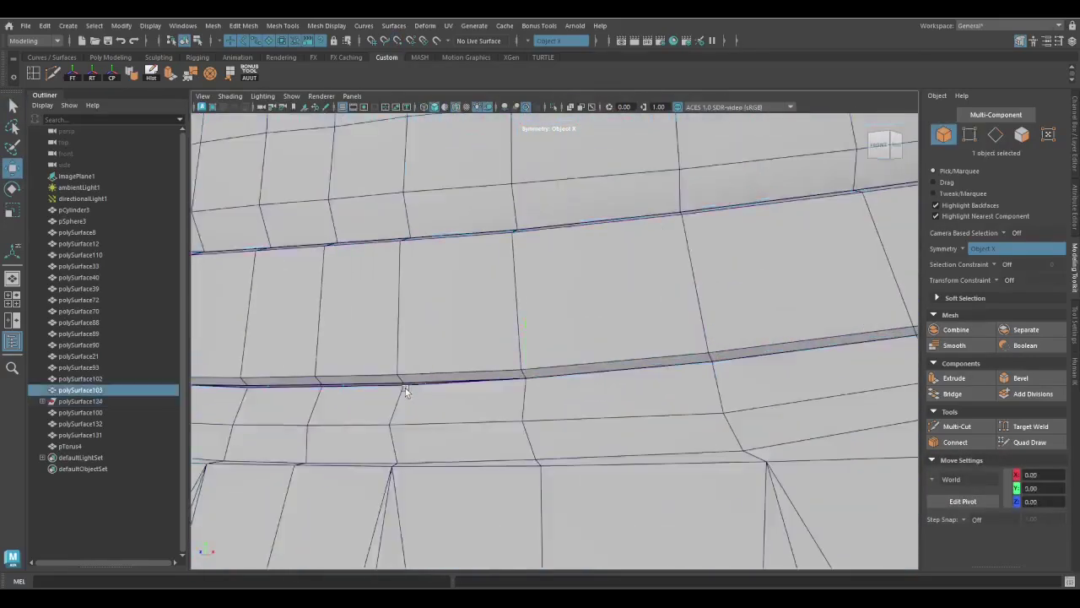
pyautogui.click(405, 388)
pyautogui.press('F9')
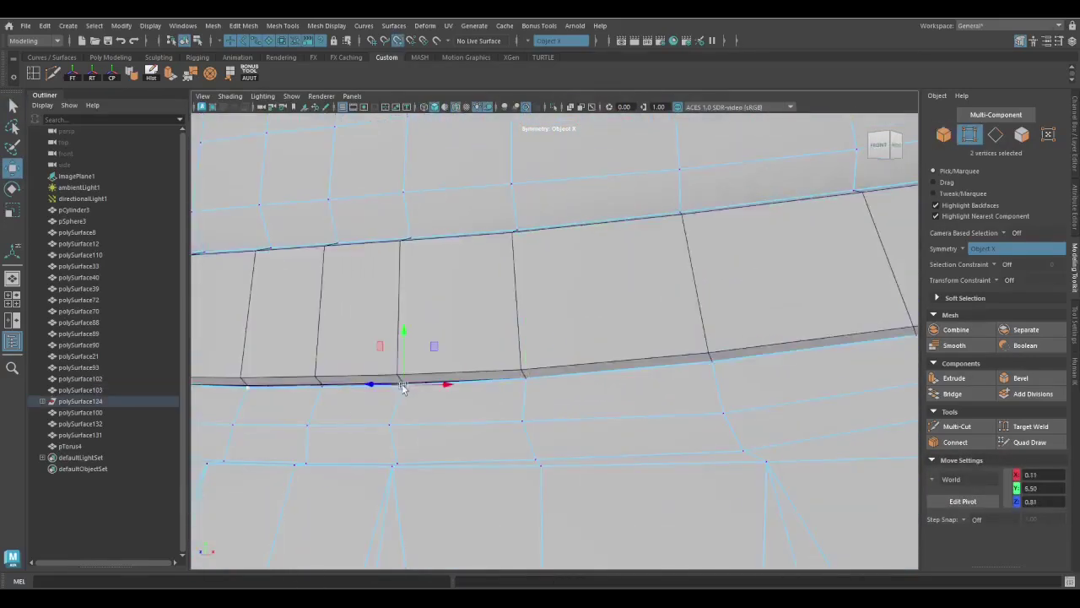
pyautogui.click(322, 388)
pyautogui.scroll(-4, 509, 475)
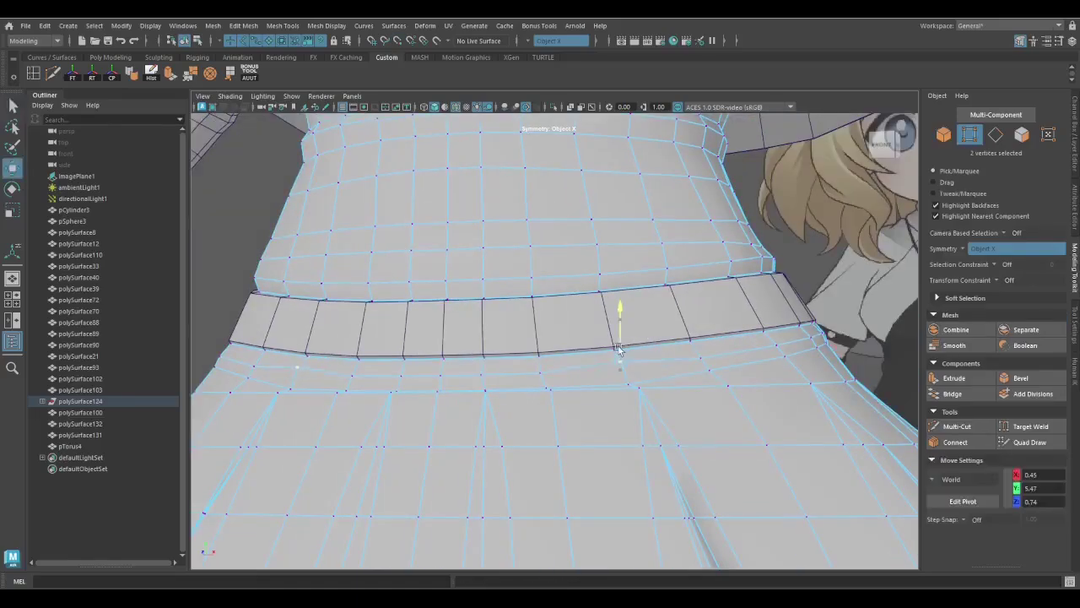
# Raise the skirt's second vertex row below the belt so it runs evenly along the belt's curve
pyautogui.keyDown('shift'); pyautogui.click(700, 352); pyautogui.keyUp('shift')
pyautogui.keyDown('alt'); pyautogui.moveTo(591, 379); pyautogui.dragTo(545, 373); pyautogui.keyUp('alt')
pyautogui.press('w')
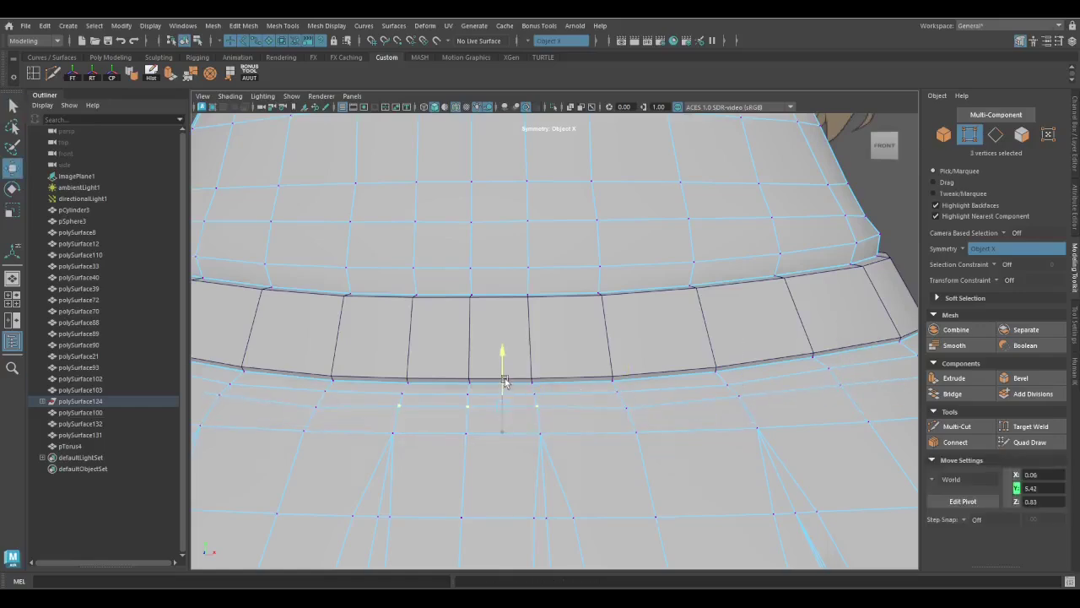
pyautogui.scroll(-3, 626, 392)
pyautogui.keyDown('alt'); pyautogui.moveTo(480, 451); pyautogui.dragTo(716, 346); pyautogui.keyUp('alt')
pyautogui.click(717, 347)
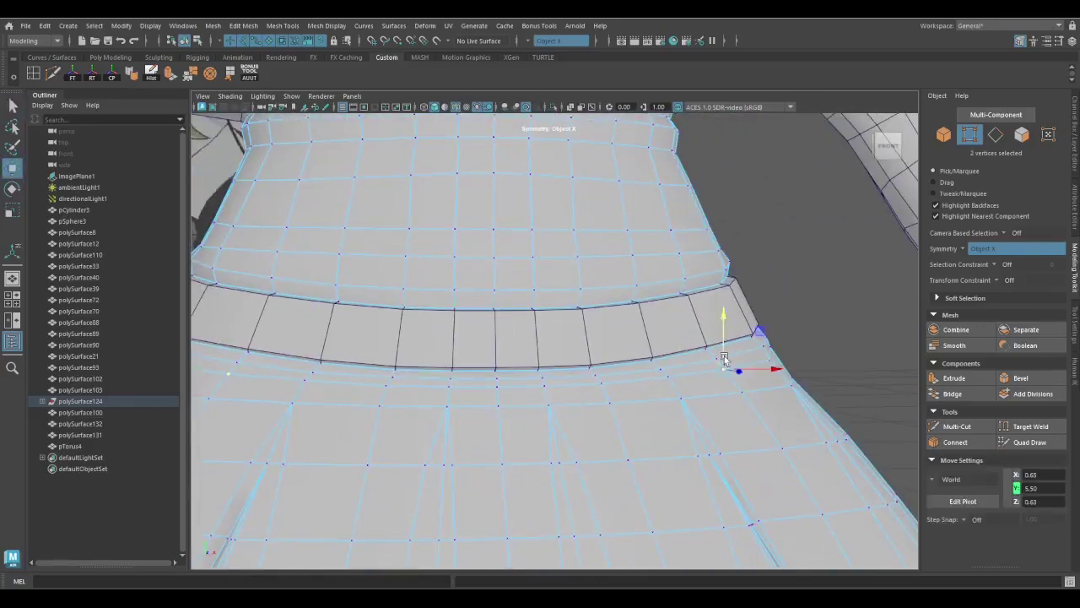
pyautogui.scroll(-5, 732, 460)
pyautogui.keyDown('alt'); pyautogui.moveTo(732, 460); pyautogui.dragTo(642, 422); pyautogui.keyUp('alt')
# Clear the history of all character meshes and take the two separated pieces out of the polySurface124 group
pyautogui.moveTo(127, 446); pyautogui.dragTo(156, 203)
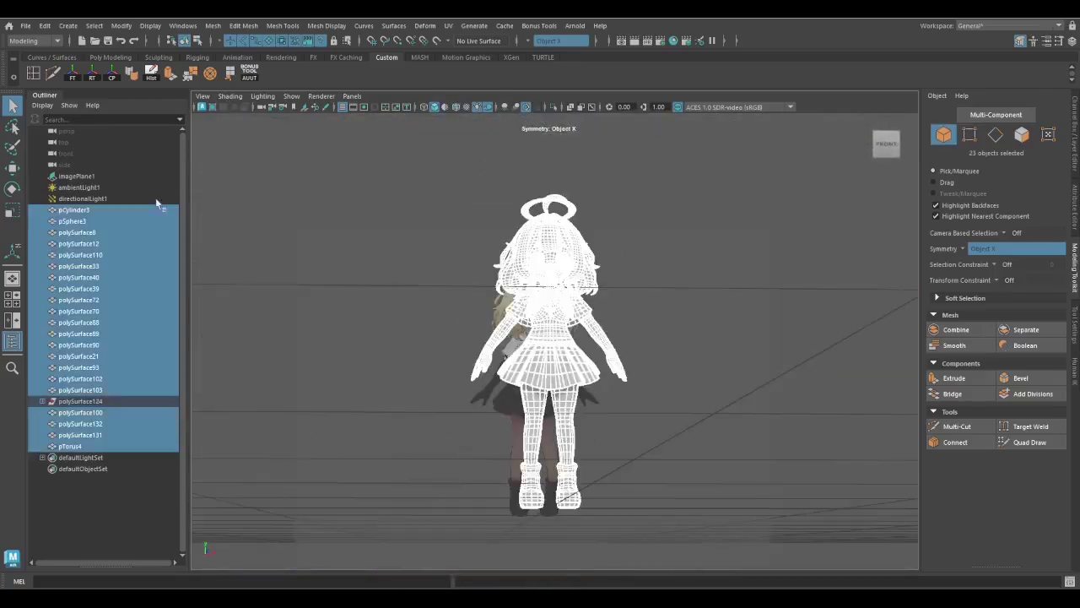
pyautogui.click(42, 401)
pyautogui.moveTo(76, 412); pyautogui.dragTo(80, 422)
pyautogui.click(93, 405)
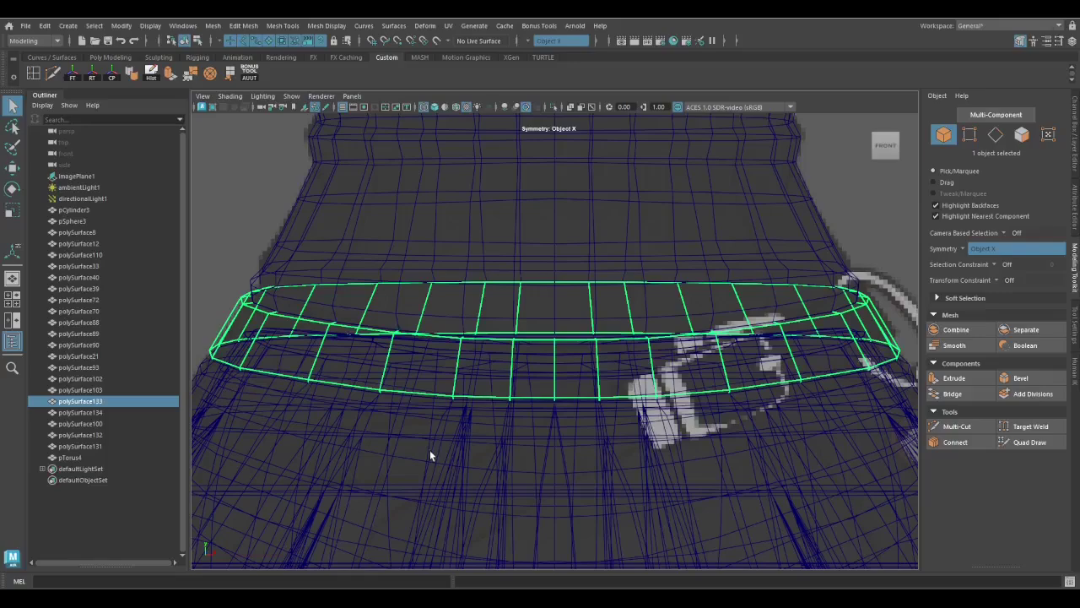
# Duplicate the belt faces at the reference buckle with a local Z translate of 0.013 and adjust the copy's side vertices
pyautogui.click(588, 374)
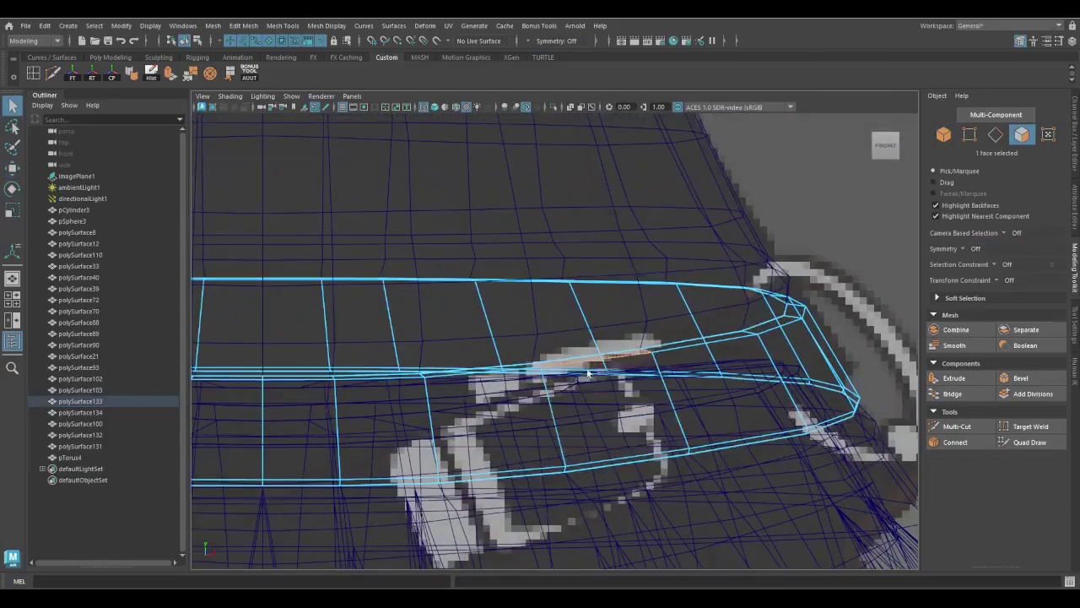
pyautogui.click(589, 374)
pyautogui.keyDown('shift'); pyautogui.rightClick(806, 270); pyautogui.keyUp('shift')
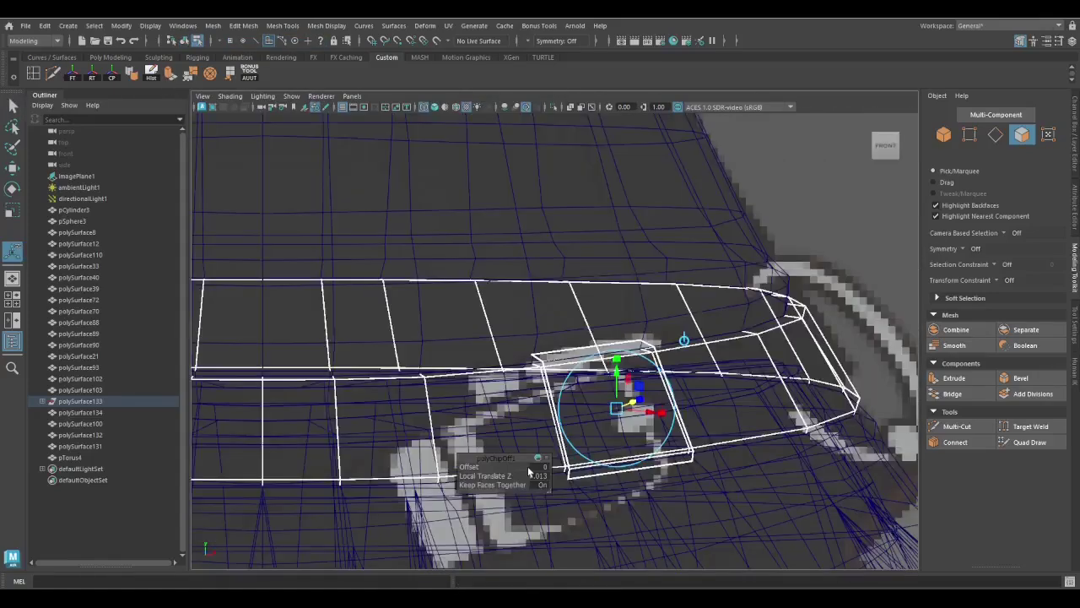
pyautogui.moveTo(700, 289); pyautogui.dragTo(692, 385, button='right')
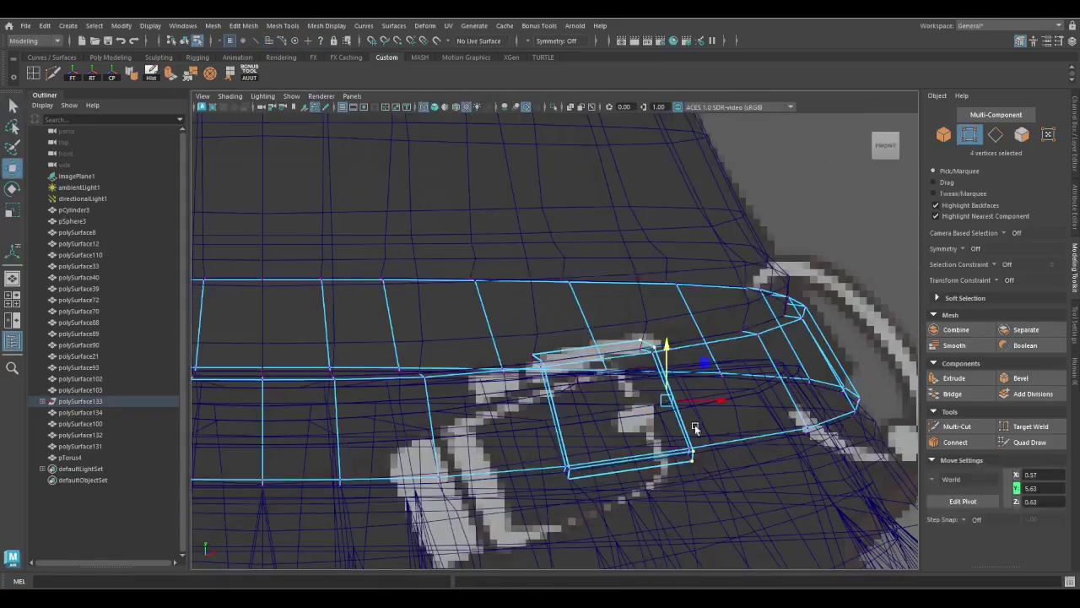
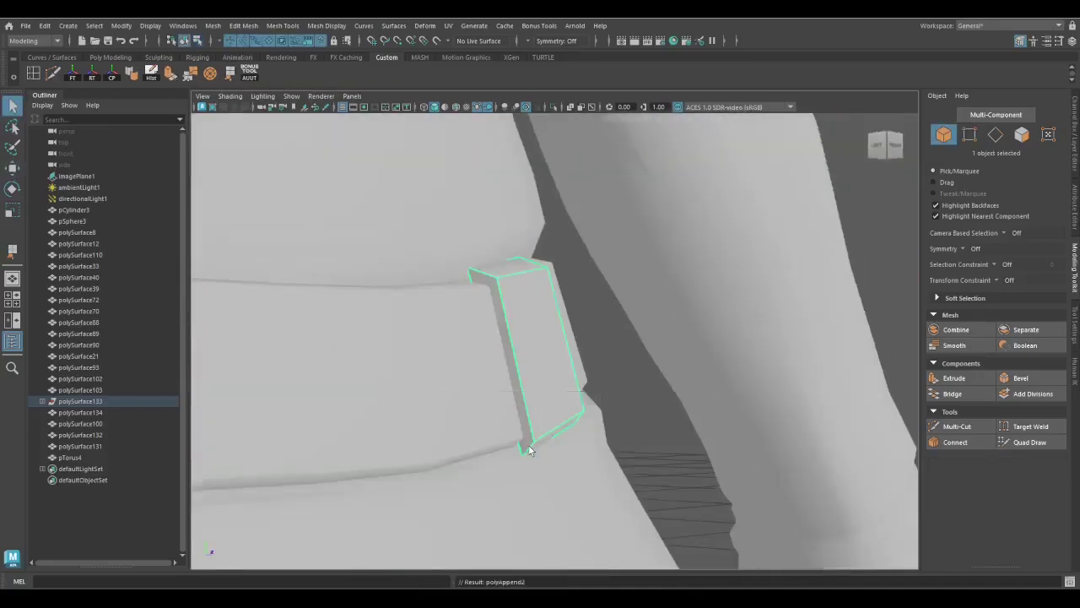
# Move the buckle plate's vertices in depth so the plate wraps closely over the belt
pyautogui.moveTo(561, 314); pyautogui.dragTo(507, 318, button='right')
pyautogui.press('4')
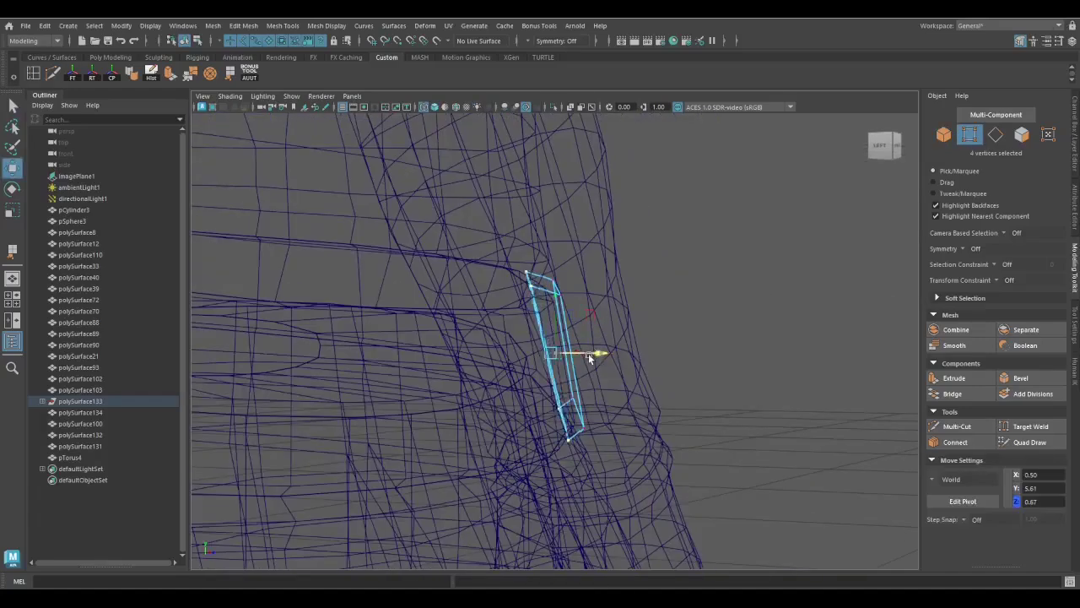
pyautogui.press('5')
pyautogui.keyDown('alt'); pyautogui.moveTo(603, 425); pyautogui.dragTo(389, 482); pyautogui.keyUp('alt')
pyautogui.scroll(3, 536, 473)
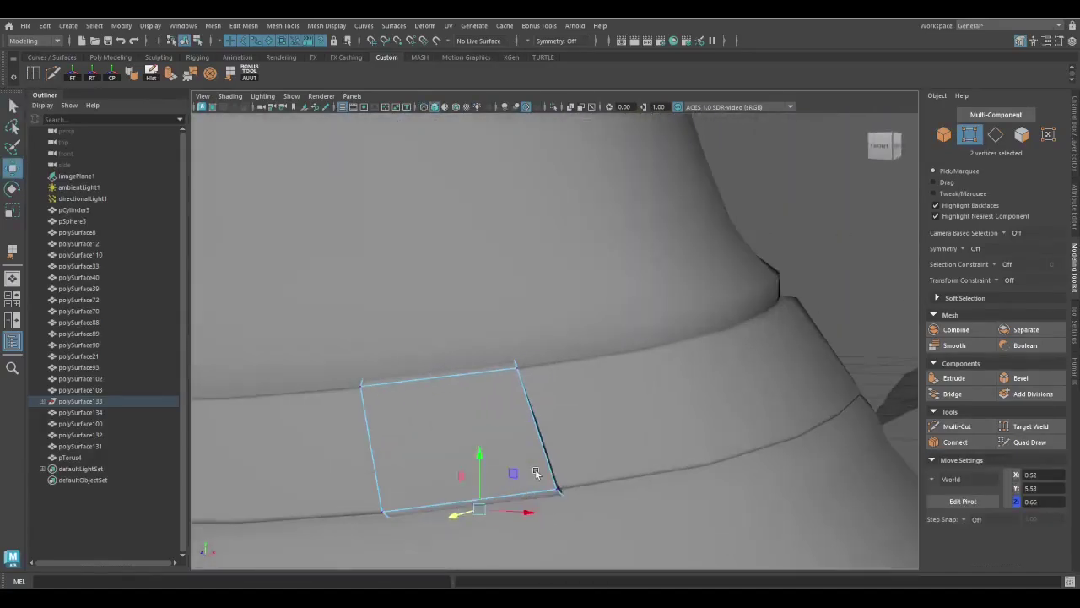
pyautogui.press('w')
pyautogui.keyDown('alt'); pyautogui.moveTo(588, 514); pyautogui.dragTo(502, 359); pyautogui.keyUp('alt')
# Select the buckle plate's open border edges and close them with Fill Hole
pyautogui.press('q')
pyautogui.keyDown('alt'); pyautogui.moveTo(571, 359); pyautogui.dragTo(602, 494); pyautogui.keyUp('alt')
pyautogui.click(521, 482)
pyautogui.keyDown('ctrl'); pyautogui.moveTo(477, 264); pyautogui.dragTo(478, 237, button='right'); pyautogui.keyUp('ctrl')
pyautogui.keyDown('alt'); pyautogui.moveTo(556, 513); pyautogui.dragTo(422, 429); pyautogui.keyUp('alt')
pyautogui.keyDown('shift'); pyautogui.moveTo(422, 355); pyautogui.dragTo(423, 504, button='right'); pyautogui.keyUp('shift')
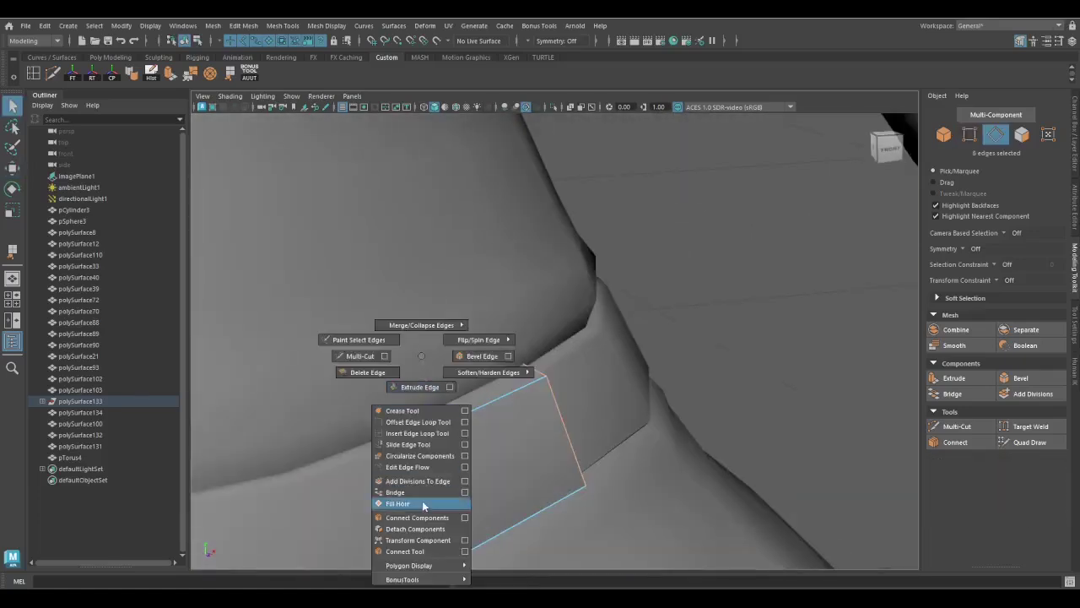
# Try to bevel the buckle plate's corner edges with a fraction of 0.2
pyautogui.keyDown('shift'); pyautogui.moveTo(473, 359); pyautogui.dragTo(474, 359, button='right'); pyautogui.keyUp('shift')
pyautogui.keyDown('alt'); pyautogui.moveTo(474, 359); pyautogui.dragTo(451, 475); pyautogui.keyUp('alt')
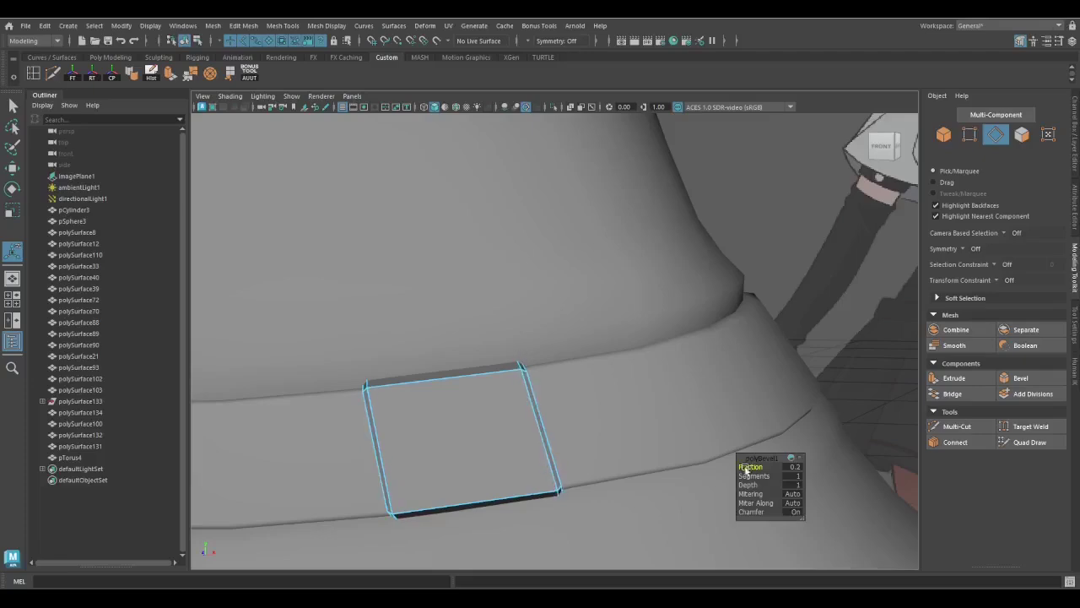
pyautogui.press('q')
pyautogui.keyDown('alt'); pyautogui.moveTo(746, 470); pyautogui.dragTo(622, 458); pyautogui.keyUp('alt')
pyautogui.press('F8')
pyautogui.keyDown('alt'); pyautogui.moveTo(458, 273); pyautogui.dragTo(551, 347); pyautogui.keyUp('alt')
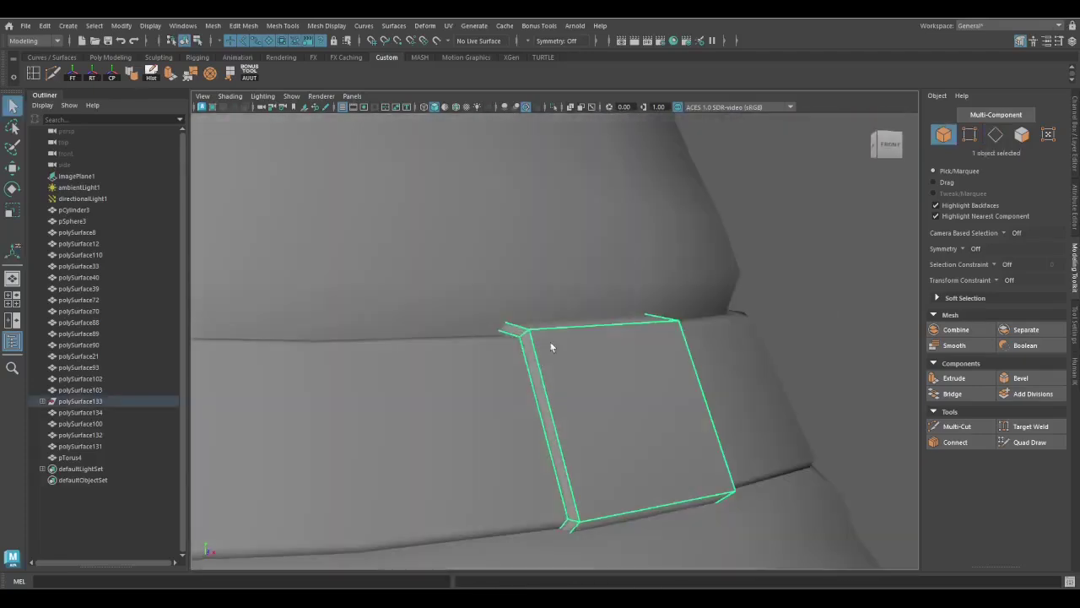
# Undo the bevel on the buckle plate's corner edges
pyautogui.press('w')
pyautogui.keyDown('alt'); pyautogui.moveTo(726, 376); pyautogui.dragTo(557, 352); pyautogui.keyUp('alt')
pyautogui.press('4')
pyautogui.press('q')
pyautogui.press('5')
pyautogui.press('f')
pyautogui.moveTo(724, 261)
pyautogui.keyDown('alt'); pyautogui.mouseDown()
pyautogui.moveTo(508, 427)
pyautogui.moveTo(545, 449)
pyautogui.moveTo(656, 428)
pyautogui.mouseUp(); pyautogui.keyUp('alt')
pyautogui.hotkey('ctrl', 'z')
pyautogui.hotkey('ctrl', 'z')
# Move the plate's front face and shift its corner vertices in the front view to match the reference buckle
pyautogui.press('w')
pyautogui.press('F11')
pyautogui.click(549, 456)
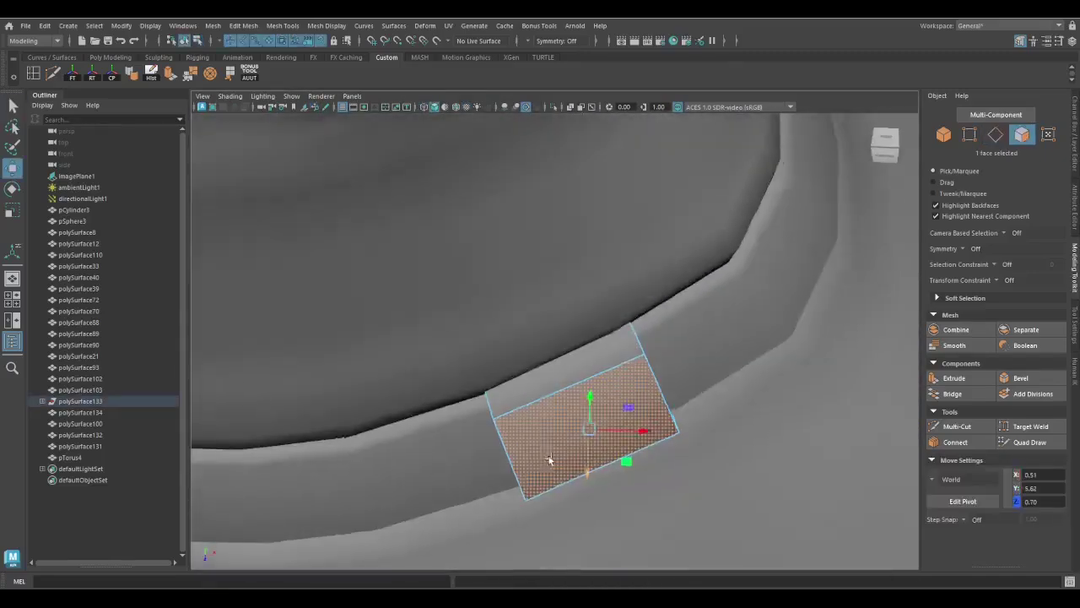
pyautogui.press('4')
pyautogui.keyDown('alt'); pyautogui.moveTo(549, 456); pyautogui.dragTo(597, 346); pyautogui.keyUp('alt')
pyautogui.press('F9')
pyautogui.press('q')
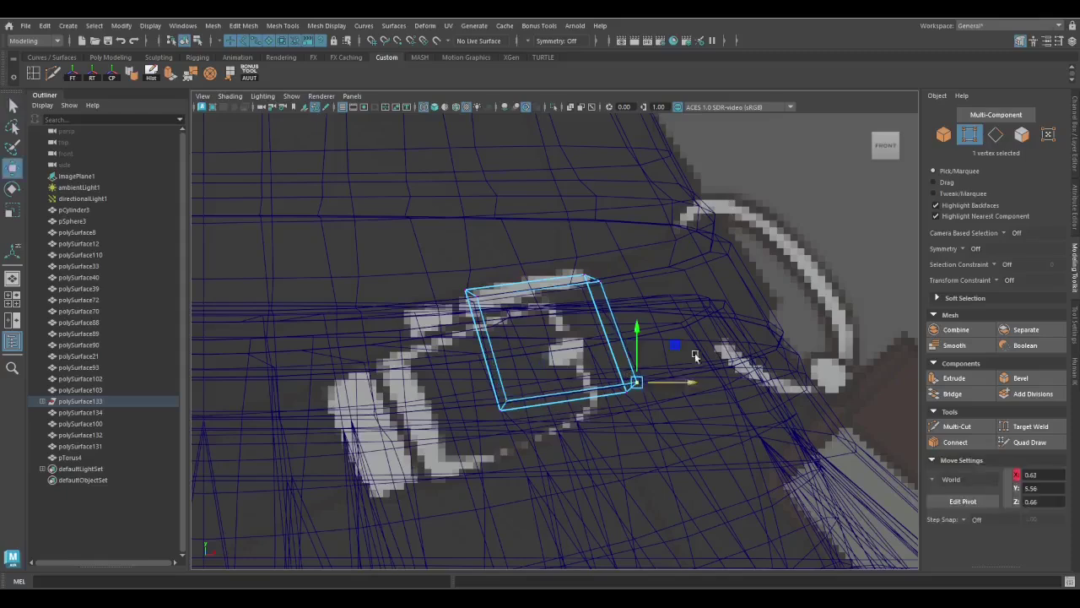
# Bevel the reshaped buckle plate's vertical corner edges
pyautogui.press('5')
pyautogui.moveTo(627, 270)
pyautogui.keyDown('shift'); pyautogui.mouseDown(button='right')
pyautogui.moveTo(622, 354)
pyautogui.moveTo(667, 357)
pyautogui.moveTo(754, 475)
pyautogui.mouseUp(button='right'); pyautogui.keyUp('shift')
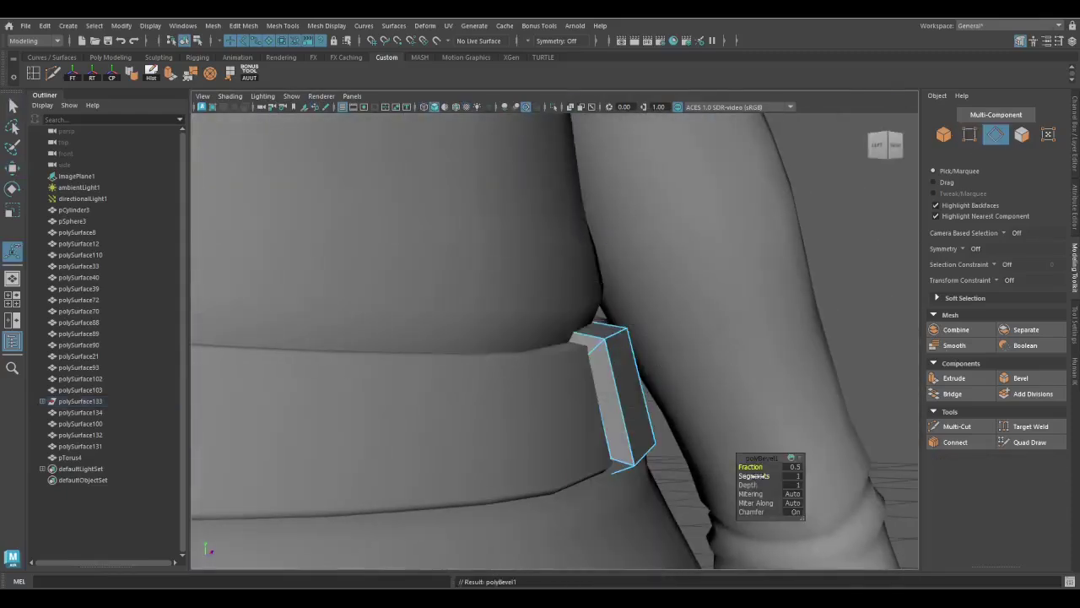
pyautogui.keyDown('alt'); pyautogui.moveTo(745, 467); pyautogui.dragTo(591, 456); pyautogui.keyUp('alt')
# Reposition the beveled buckle plate's lower corner vertices to even out its shape against the belt
pyautogui.press('4')
pyautogui.press('F9')
pyautogui.press('q')
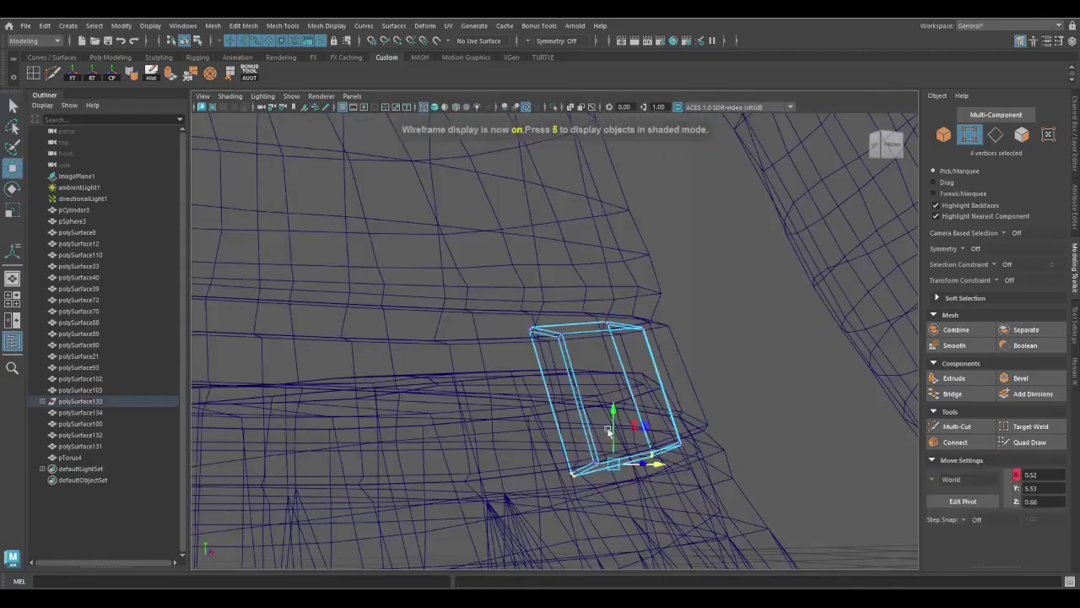
pyautogui.press('5')
pyautogui.moveTo(616, 434)
pyautogui.keyDown('alt'); pyautogui.mouseDown()
pyautogui.moveTo(523, 522)
pyautogui.moveTo(610, 343)
pyautogui.mouseUp(); pyautogui.keyUp('alt')
pyautogui.press('4')
pyautogui.press('5')
pyautogui.press('f')
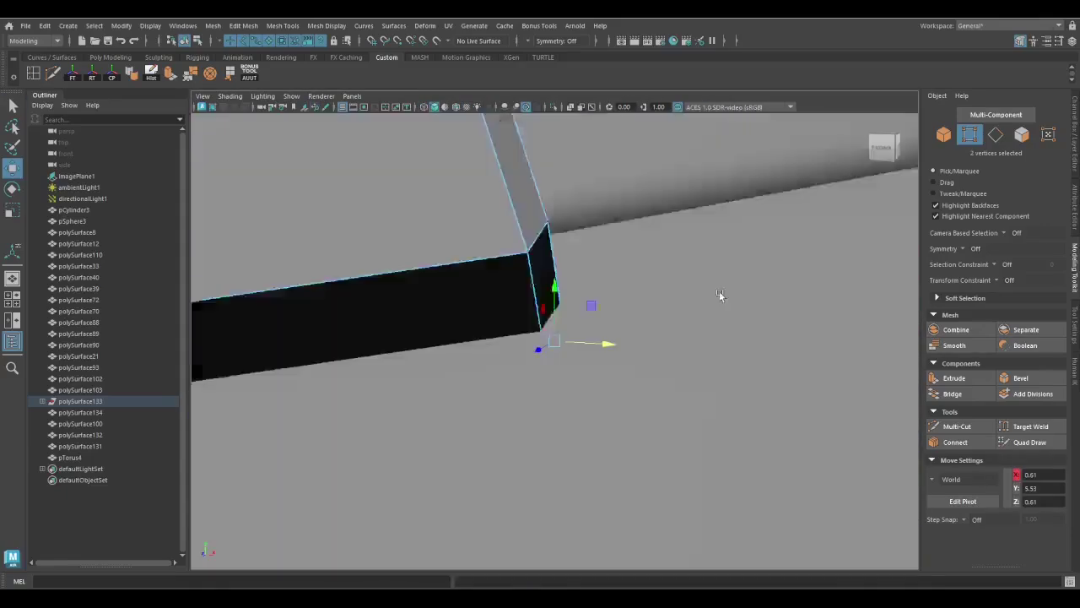
pyautogui.moveTo(719, 297)
pyautogui.keyDown('alt'); pyautogui.mouseDown()
pyautogui.moveTo(625, 338)
pyautogui.moveTo(525, 315)
pyautogui.moveTo(458, 338)
pyautogui.moveTo(571, 326)
pyautogui.moveTo(456, 414)
pyautogui.moveTo(562, 314)
pyautogui.moveTo(601, 325)
pyautogui.mouseUp(); pyautogui.keyUp('alt')
# Add a second, narrower block beside the buckle plate toward the belt's centre and fit its vertices to the reference
pyautogui.press('q')
pyautogui.press('w')
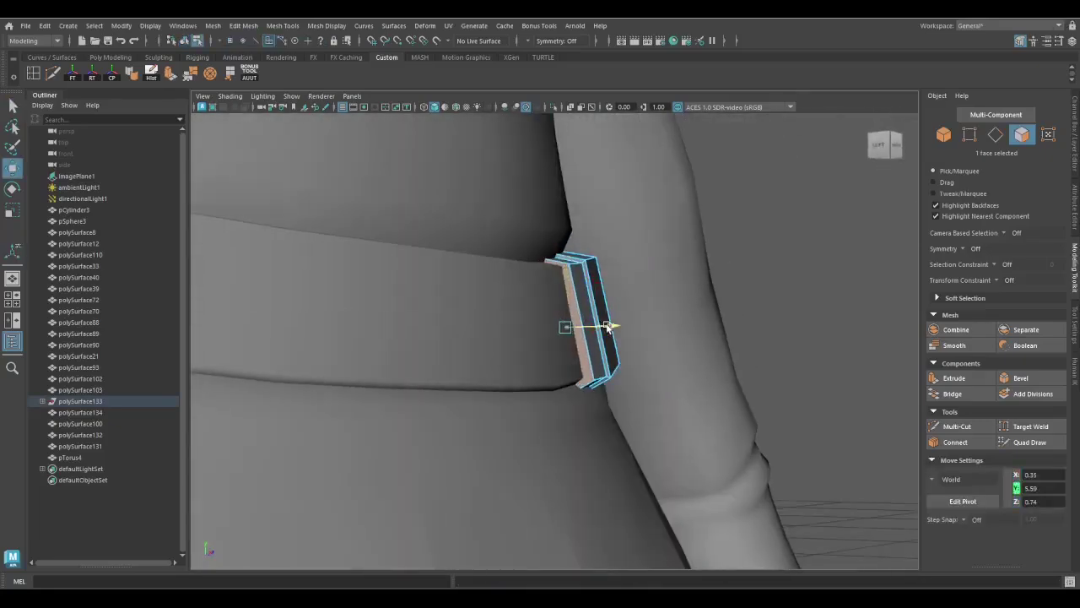
pyautogui.press('4')
pyautogui.press('space')
pyautogui.press('space')
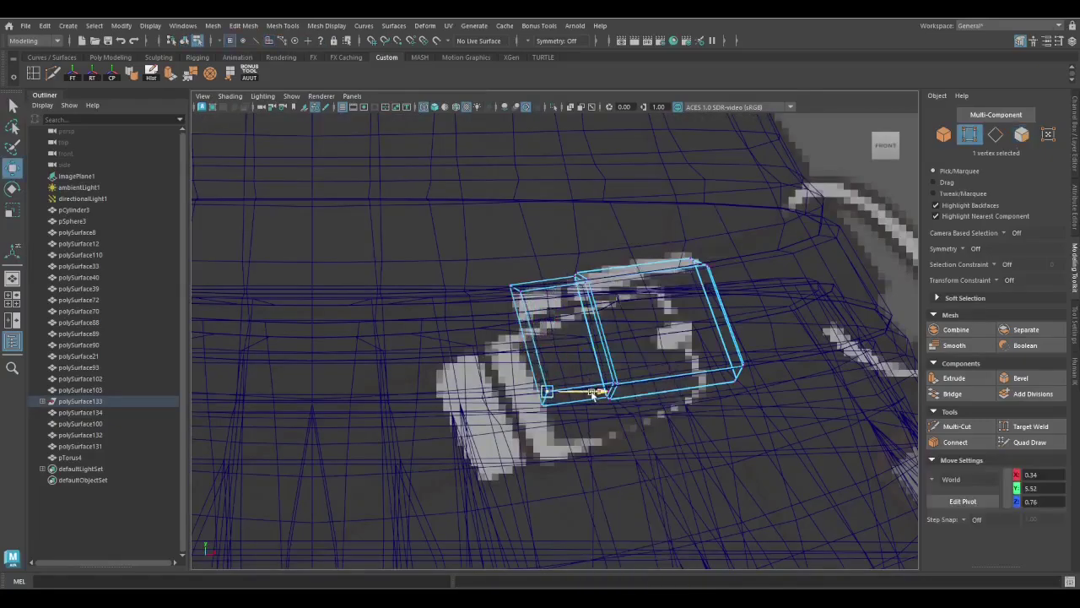
pyautogui.press('5')
pyautogui.moveTo(568, 418)
pyautogui.keyDown('alt'); pyautogui.mouseDown()
pyautogui.moveTo(721, 270)
pyautogui.moveTo(620, 423)
pyautogui.moveTo(483, 398)
pyautogui.moveTo(668, 307)
pyautogui.mouseUp(); pyautogui.keyUp('alt')
pyautogui.press('w')
pyautogui.press('4')
pyautogui.press('5')
pyautogui.moveTo(767, 267)
pyautogui.keyDown('alt'); pyautogui.mouseDown()
pyautogui.moveTo(608, 432)
pyautogui.moveTo(546, 376)
pyautogui.mouseUp(); pyautogui.keyUp('alt')
# Isolate the two buckle blocks, combine them into one mesh, and show the full model again
pyautogui.press('F8')
pyautogui.hotkey('ctrl', '1')
pyautogui.keyDown('shift'); pyautogui.moveTo(602, 292); pyautogui.dragTo(596, 421, button='right'); pyautogui.keyUp('shift')
pyautogui.hotkey('ctrl', '1')
# Bevel the outer corner edge of the narrower buckle block
pyautogui.click(589, 400)
pyautogui.keyDown('alt'); pyautogui.moveTo(487, 379); pyautogui.dragTo(532, 331); pyautogui.keyUp('alt')
pyautogui.press('F10')
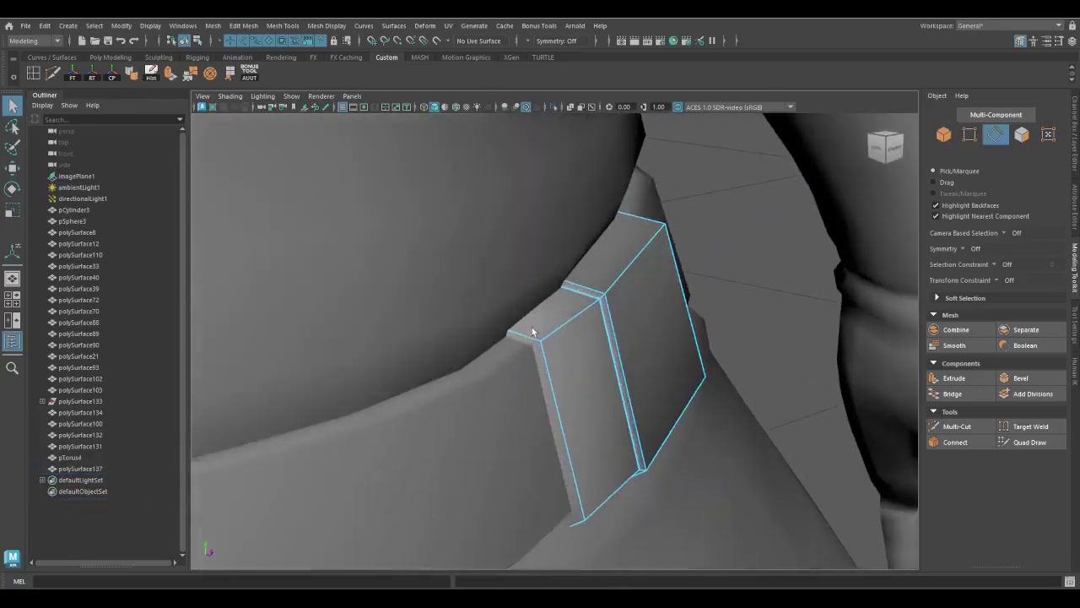
pyautogui.keyDown('shift'); pyautogui.moveTo(571, 346); pyautogui.dragTo(750, 467, button='right'); pyautogui.keyUp('shift')
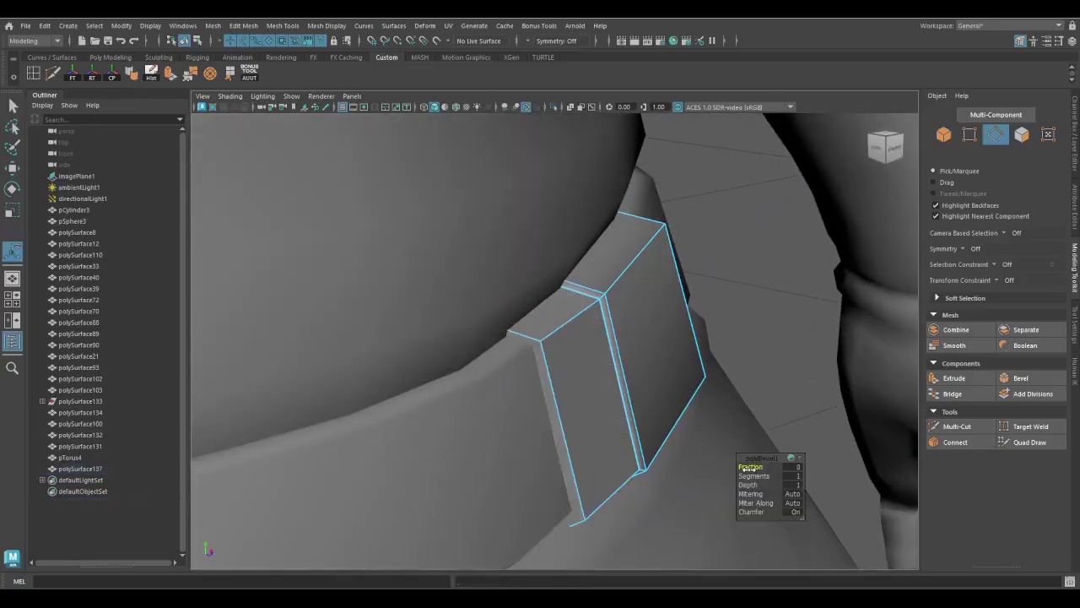
pyautogui.keyDown('alt'); pyautogui.moveTo(749, 467); pyautogui.dragTo(489, 450); pyautogui.keyUp('alt')
pyautogui.keyDown('shift'); pyautogui.moveTo(512, 272); pyautogui.dragTo(457, 304, button='right'); pyautogui.keyUp('shift')
pyautogui.press('w')
pyautogui.press('F8')
pyautogui.scroll(-5, 513, 335)
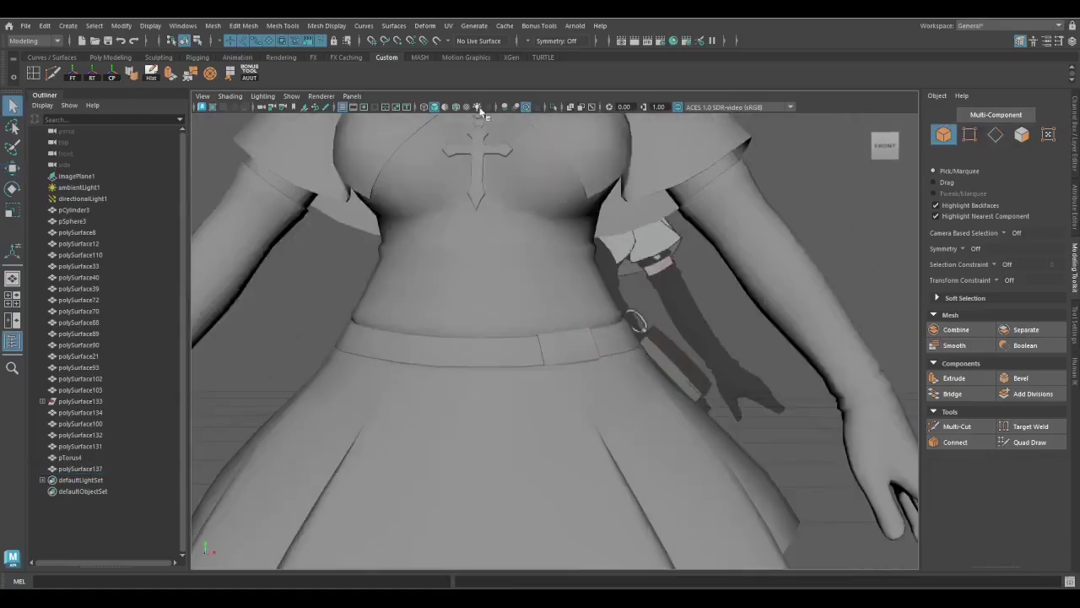
# Move the buckle's vertex groups front to back in a wireframe view from below so both blocks follow the belt's curve
pyautogui.keyDown('alt'); pyautogui.moveTo(512, 335); pyautogui.dragTo(544, 436); pyautogui.keyUp('alt')
pyautogui.press('f')
pyautogui.press('4')
pyautogui.press('F8')
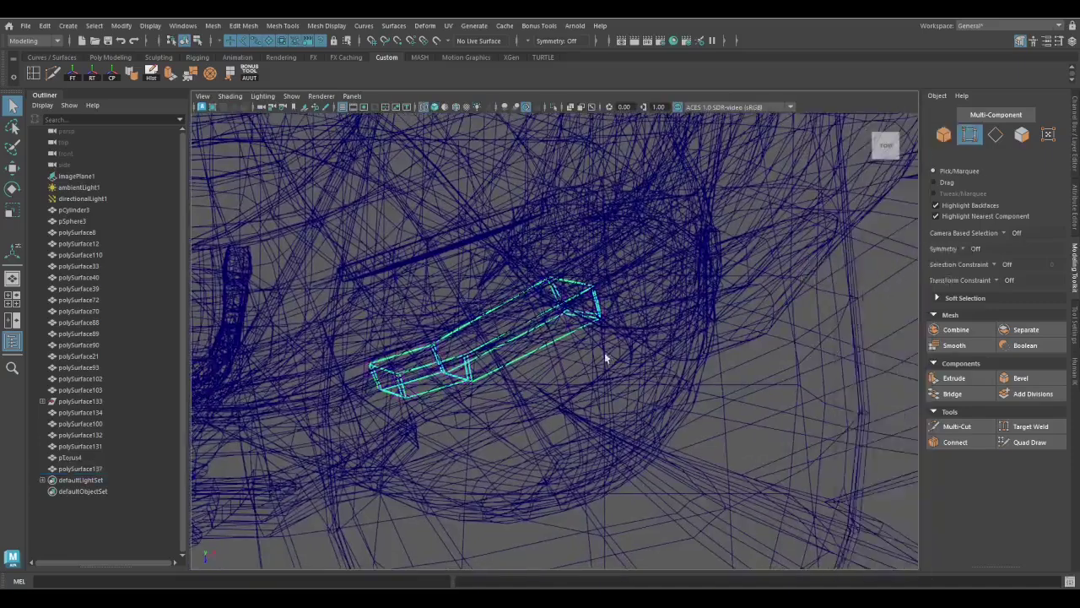
pyautogui.press('w')
pyautogui.press('5')
pyautogui.keyDown('alt'); pyautogui.moveTo(733, 262); pyautogui.dragTo(551, 400); pyautogui.keyUp('alt')
pyautogui.press('4')
pyautogui.press('q')
pyautogui.press('w')
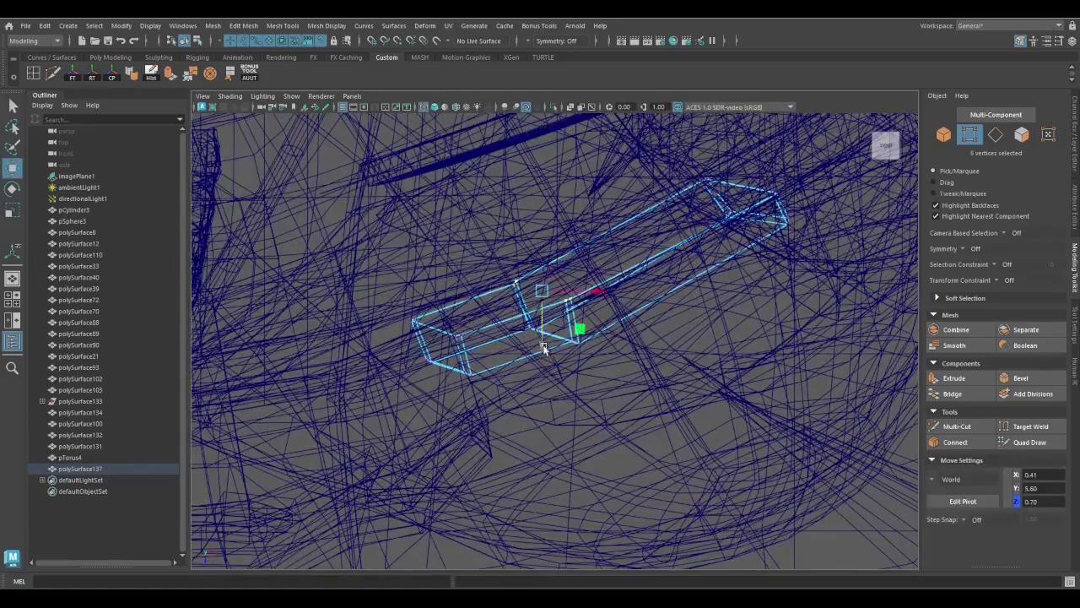
pyautogui.press('5')
pyautogui.keyDown('alt'); pyautogui.moveTo(793, 232); pyautogui.dragTo(559, 299); pyautogui.keyUp('alt')
# Combine the buckle and the belt into one mesh and delete its history
pyautogui.press('F8')
pyautogui.keyDown('alt'); pyautogui.moveTo(560, 299); pyautogui.dragTo(569, 352, button='right'); pyautogui.keyUp('alt')
pyautogui.click(528, 504)
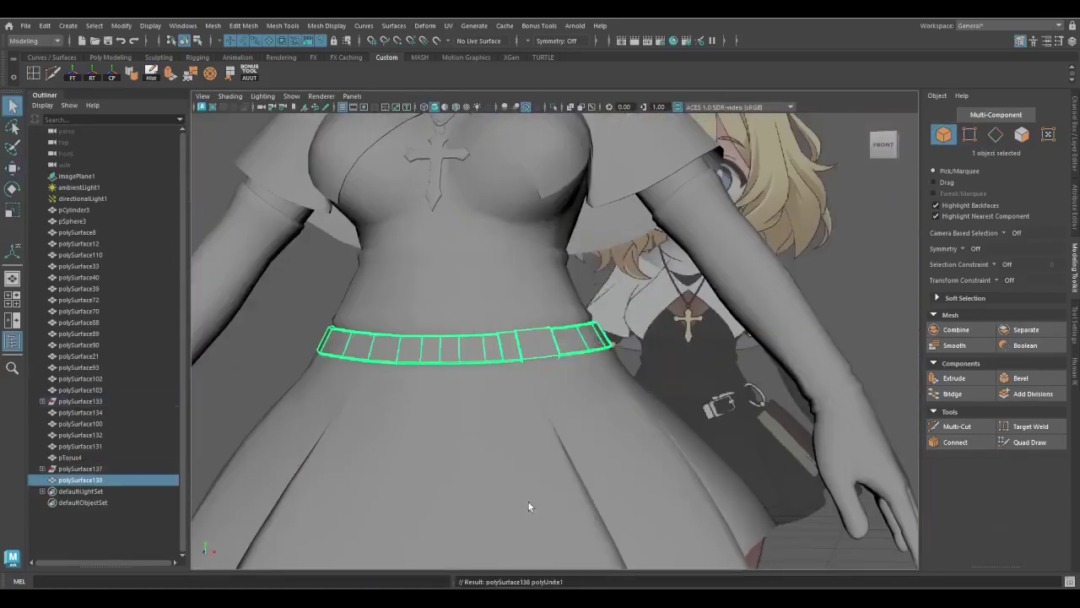
pyautogui.click(682, 395)
pyautogui.hotkey('ctrl', 'z')
pyautogui.scroll(-6, 581, 413)
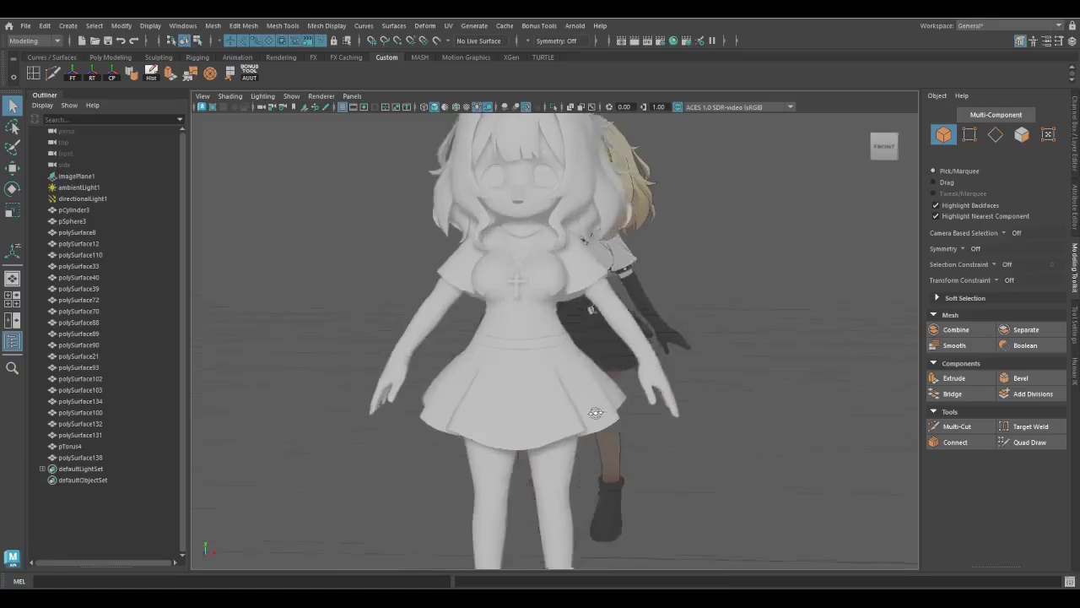
pyautogui.scroll(-2, 582, 416)
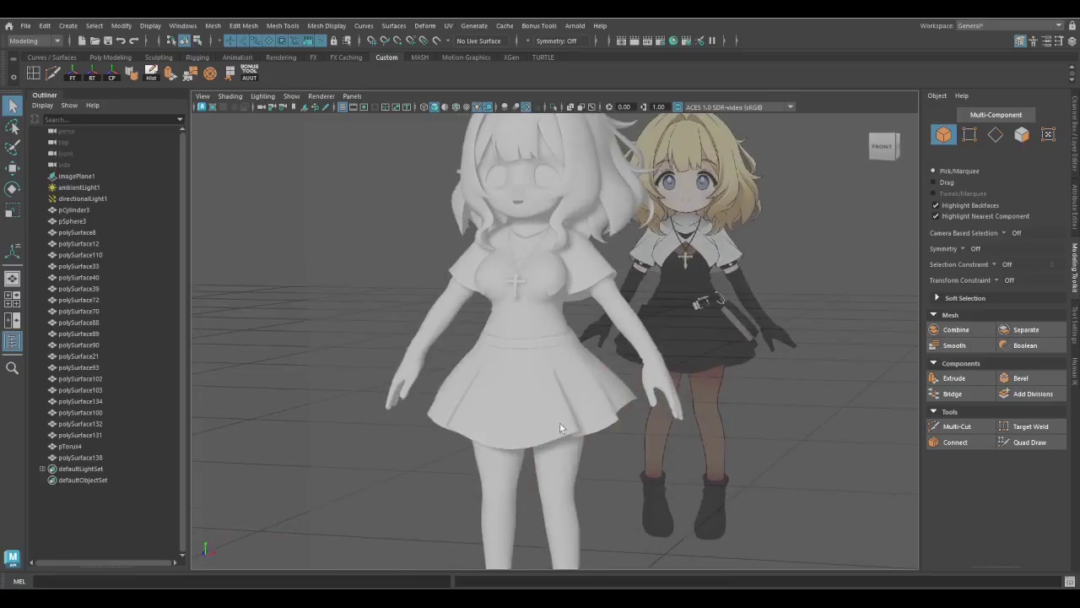
# Create a polygon cylinder, raise it to the character's waist, and flatten its Y scale to about 0.08
pyautogui.keyDown('alt'); pyautogui.moveTo(560, 423); pyautogui.dragTo(553, 152); pyautogui.keyUp('alt')
pyautogui.click(110, 56)
pyautogui.click(72, 74)
pyautogui.press('f')
pyautogui.press('4')
pyautogui.press('r')
pyautogui.scroll(5, 555, 338)
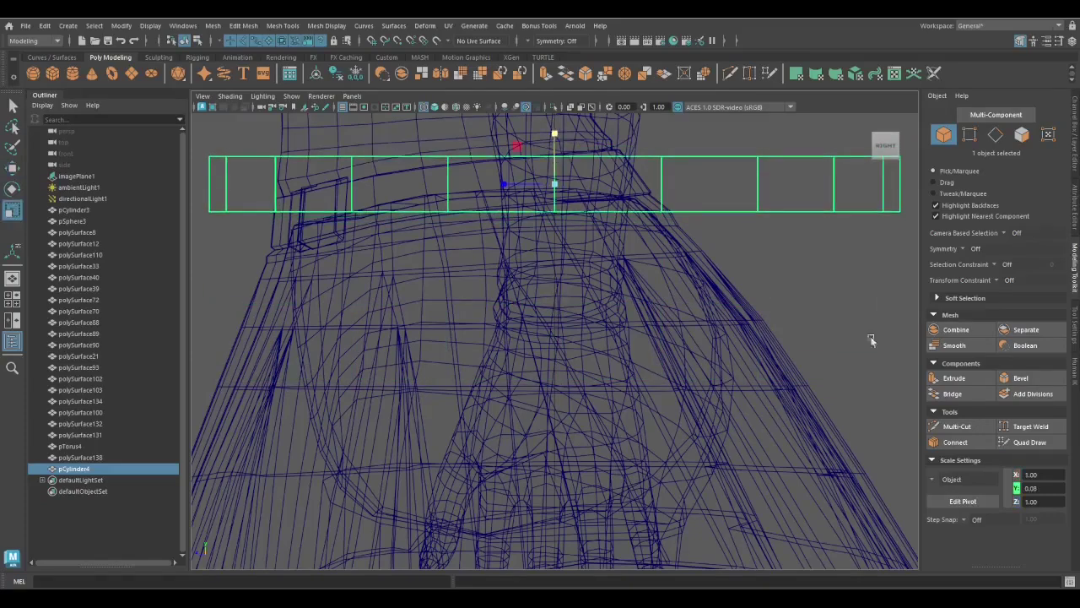
# Delete the flattened cylinder's top and bottom cap faces to leave an open ring around the waist
pyautogui.click(1073, 189)
pyautogui.press('5')
pyautogui.scroll(-5, 621, 315)
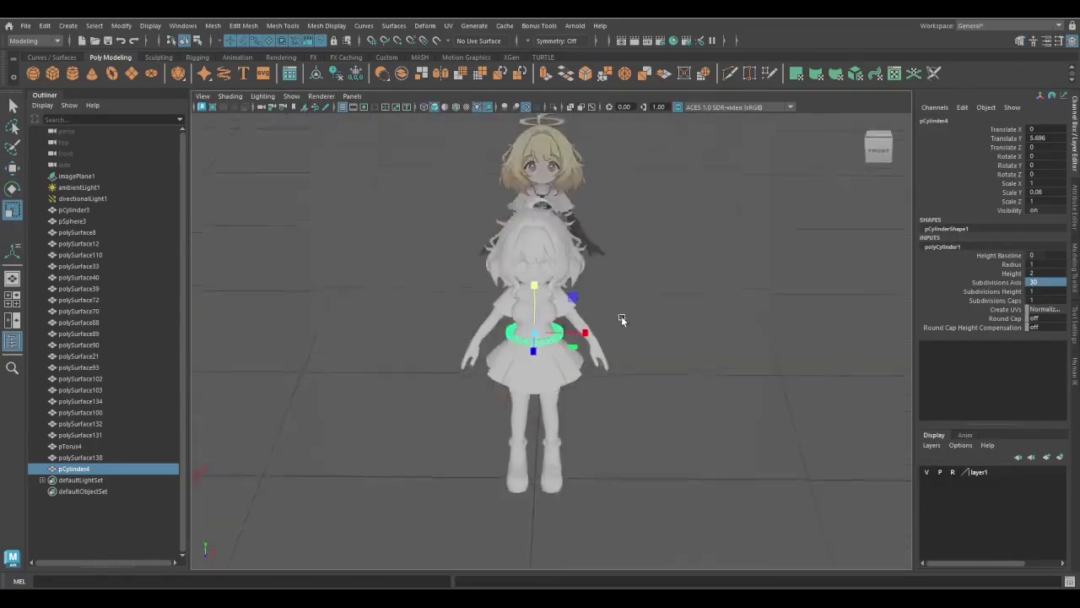
pyautogui.press('q')
pyautogui.click(621, 316)
pyautogui.scroll(4, 521, 309)
pyautogui.keyDown('alt'); pyautogui.moveTo(522, 309); pyautogui.dragTo(559, 361); pyautogui.keyUp('alt')
pyautogui.click(560, 361)
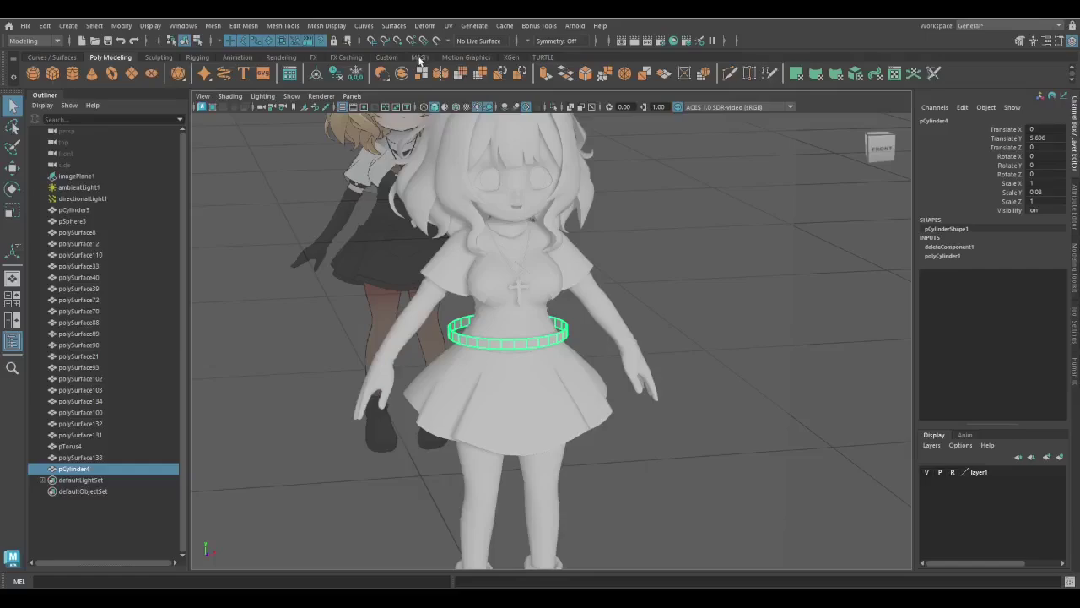
# Move and rotate the ring so it slants across the waist like a second belt
pyautogui.click(386, 57)
pyautogui.click(520, 338)
pyautogui.press('f')
pyautogui.press('4')
pyautogui.press('w')
pyautogui.scroll(-5, 464, 406)
pyautogui.press('e')
pyautogui.moveTo(507, 338)
pyautogui.mouseDown()
pyautogui.moveTo(548, 372)
pyautogui.moveTo(532, 371)
pyautogui.moveTo(595, 346)
pyautogui.moveTo(630, 365)
pyautogui.moveTo(578, 349)
pyautogui.moveTo(731, 293)
pyautogui.moveTo(495, 380)
pyautogui.moveTo(602, 352)
pyautogui.moveTo(598, 374)
pyautogui.moveTo(607, 349)
pyautogui.moveTo(628, 355)
pyautogui.moveTo(601, 336)
pyautogui.moveTo(564, 339)
pyautogui.moveTo(597, 355)
pyautogui.moveTo(531, 385)
pyautogui.moveTo(465, 376)
pyautogui.moveTo(800, 336)
pyautogui.moveTo(442, 449)
pyautogui.moveTo(579, 385)
pyautogui.mouseUp()
pyautogui.press('w')
pyautogui.press('e')
pyautogui.press('w')
# Scale the slanted ring in the front and side views to fit around the waist and hips
pyautogui.press('5')
pyautogui.press('r')
pyautogui.press('4')
pyautogui.press('space')
pyautogui.press('space')
pyautogui.press('f')
pyautogui.press('5')
pyautogui.press('r')
pyautogui.press('q')
pyautogui.press('4')
pyautogui.press('F10')
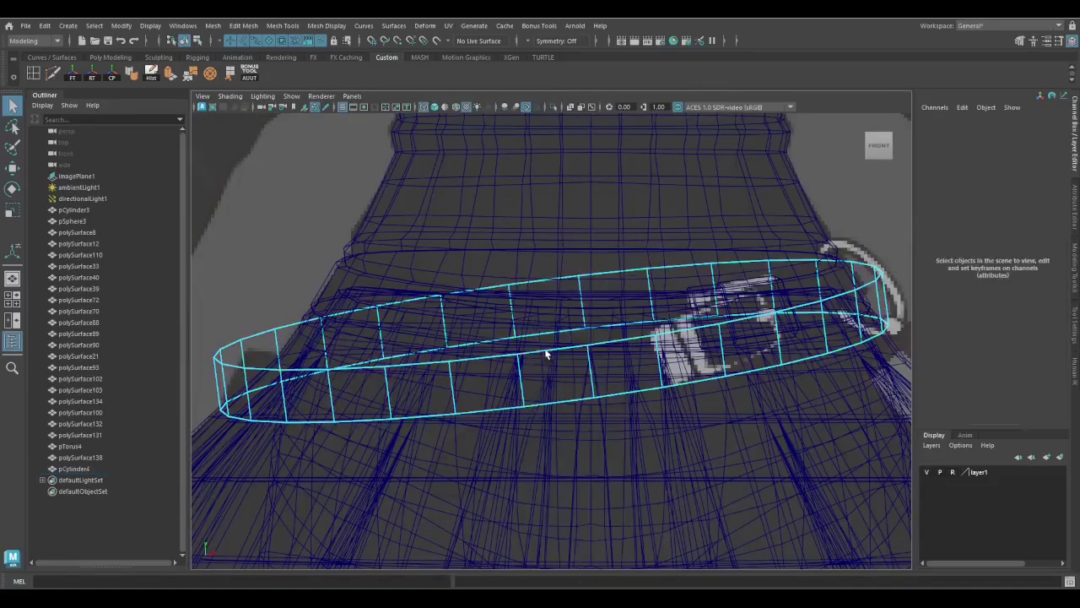
# Reshape the slanted ring by adjusting its upper edge loop and scaling its lower edge loop around the hips
pyautogui.doubleClick(550, 357)
pyautogui.press('w')
pyautogui.doubleClick(13, 104)
pyautogui.press('w')
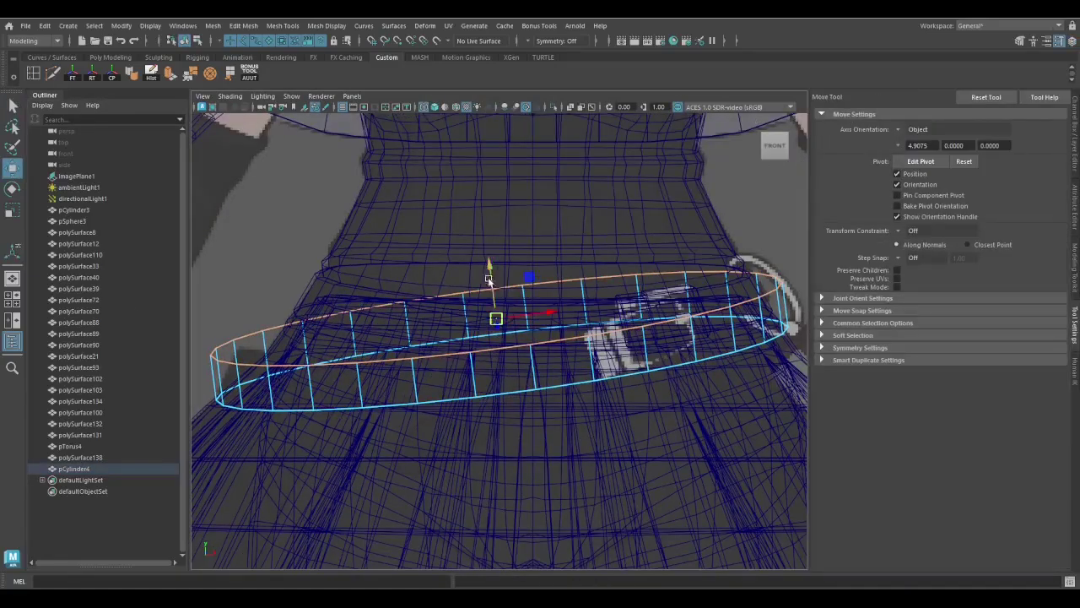
pyautogui.press('q')
pyautogui.doubleClick(482, 384)
pyautogui.press('r')
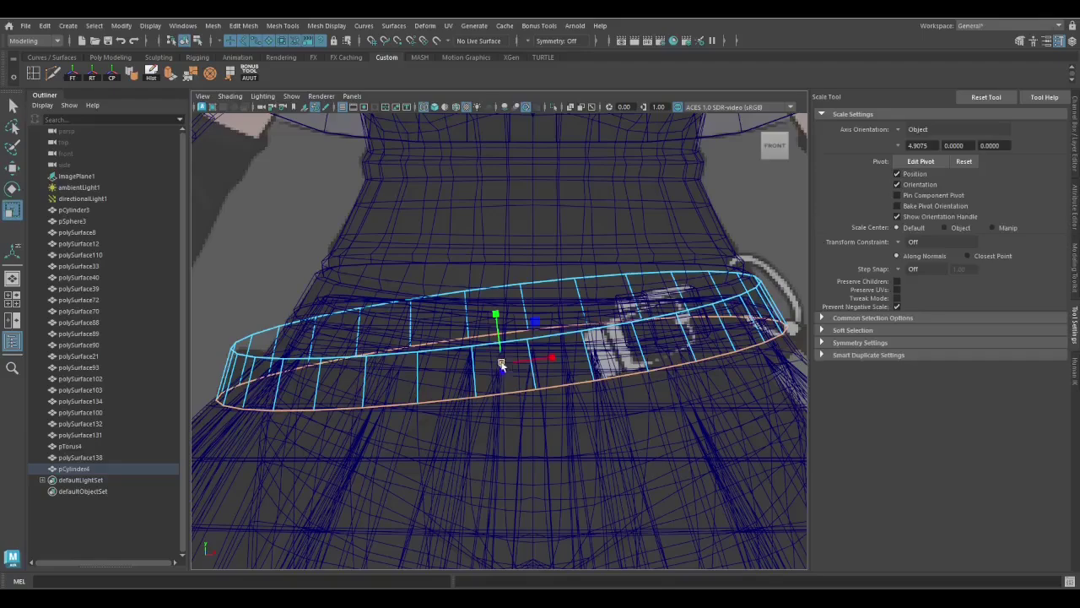
# Fine-tune the position and rotation of the whole slanted ring so it sits evenly around the waist and hips
pyautogui.press('5')
pyautogui.press('F8')
pyautogui.press('w')
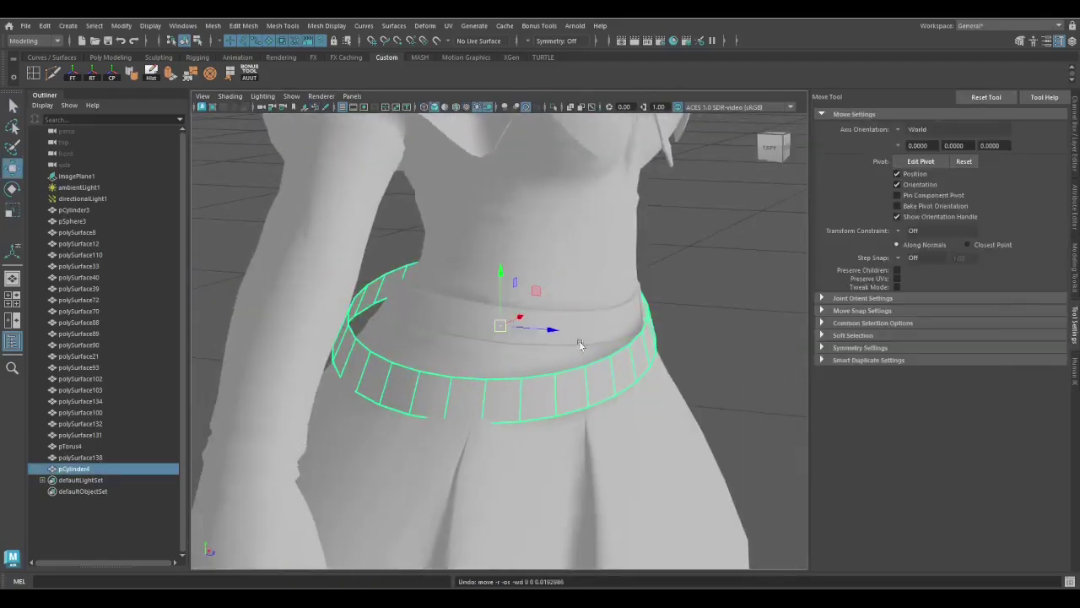
pyautogui.moveTo(579, 344)
pyautogui.keyDown('alt'); pyautogui.mouseDown()
pyautogui.moveTo(527, 405)
pyautogui.moveTo(591, 338)
pyautogui.moveTo(542, 349)
pyautogui.moveTo(569, 367)
pyautogui.moveTo(489, 366)
pyautogui.mouseUp(); pyautogui.keyUp('alt')
pyautogui.press('q')
pyautogui.press('4')
pyautogui.press('a')
pyautogui.press('[')
pyautogui.press('e')
pyautogui.press('q')
# Split off the two front faces of the slanted ring as separate geometry for the second buckle
pyautogui.press('F8')
pyautogui.press('F11')
pyautogui.press('5')
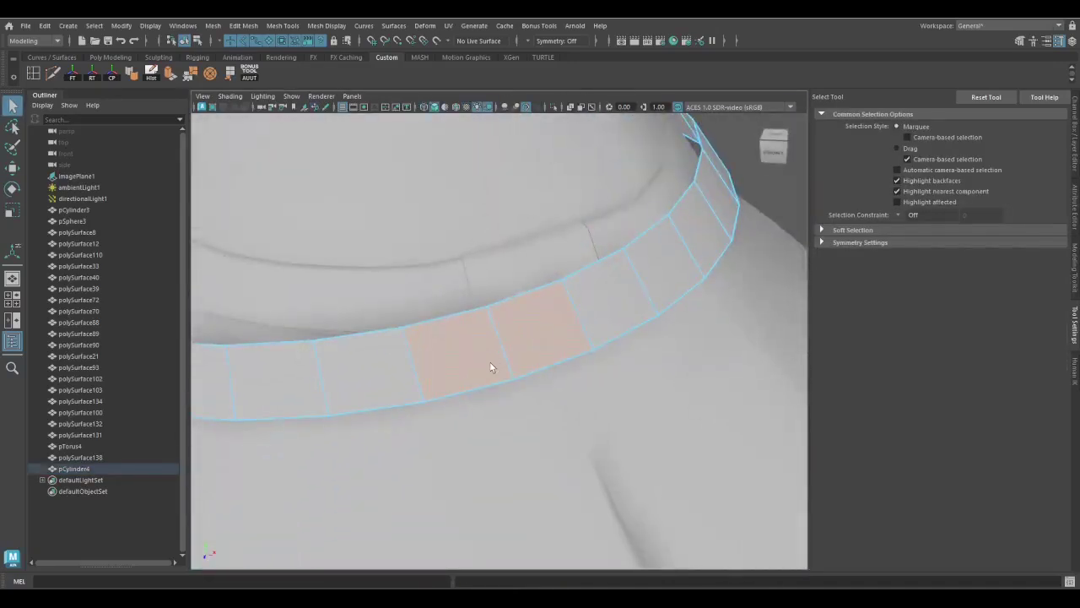
pyautogui.keyDown('shift'); pyautogui.moveTo(489, 367); pyautogui.dragTo(483, 502, button='right'); pyautogui.keyUp('shift')
pyautogui.keyDown('alt'); pyautogui.moveTo(494, 363); pyautogui.dragTo(325, 291); pyautogui.keyUp('alt')
# Insert vertical edge loops in the front of the slanted belt and align them with the reference buckle's frame sides
pyautogui.hotkey('ctrl', 'e')
pyautogui.press('r')
pyautogui.scroll(3, 482, 343)
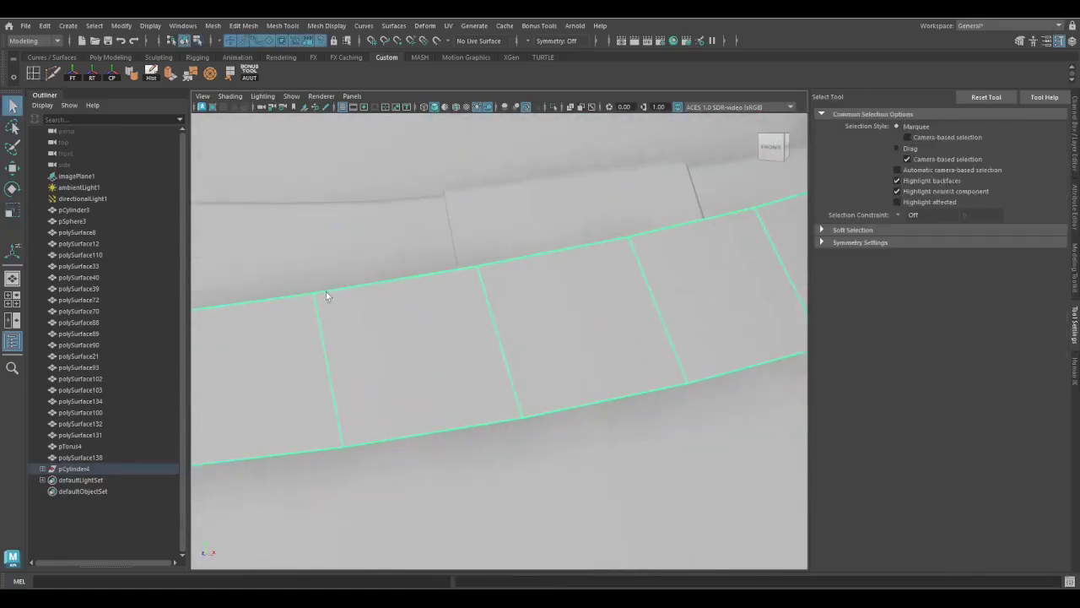
pyautogui.click(236, 308)
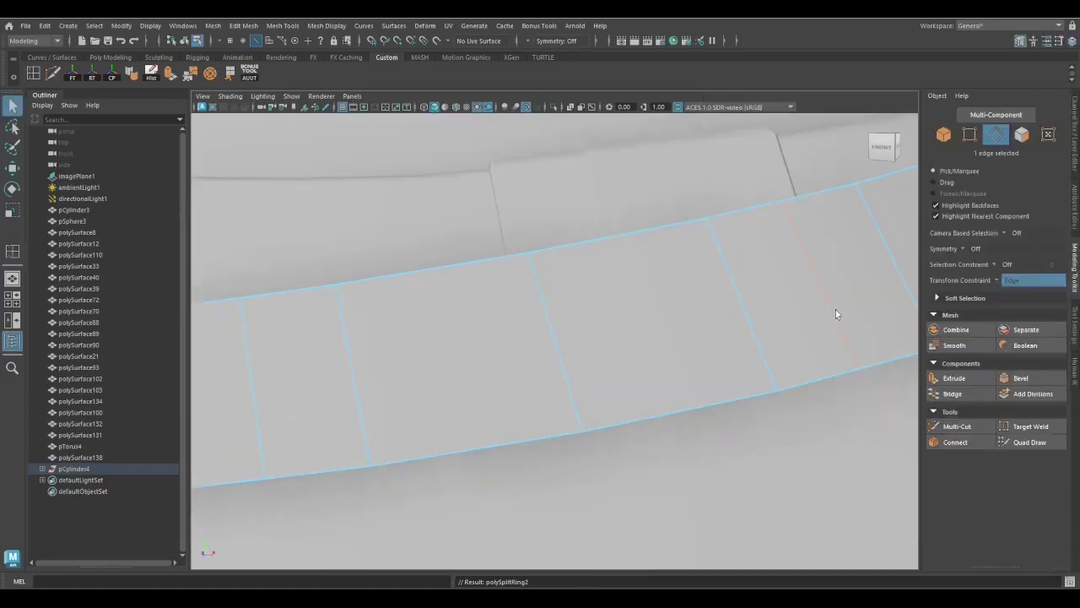
pyautogui.scroll(-3, 301, 397)
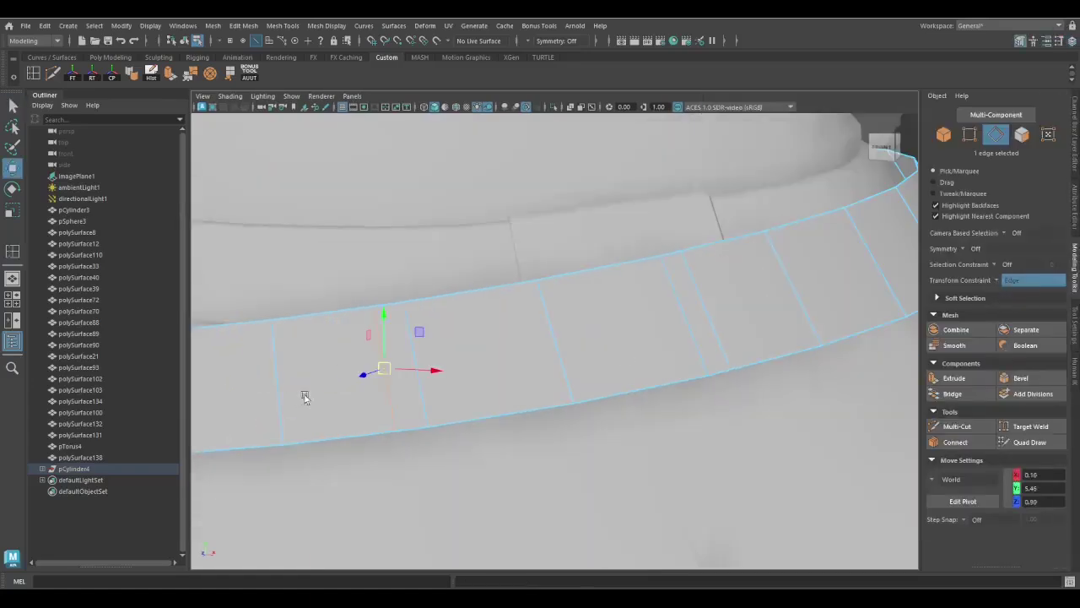
pyautogui.press('4')
pyautogui.press('q')
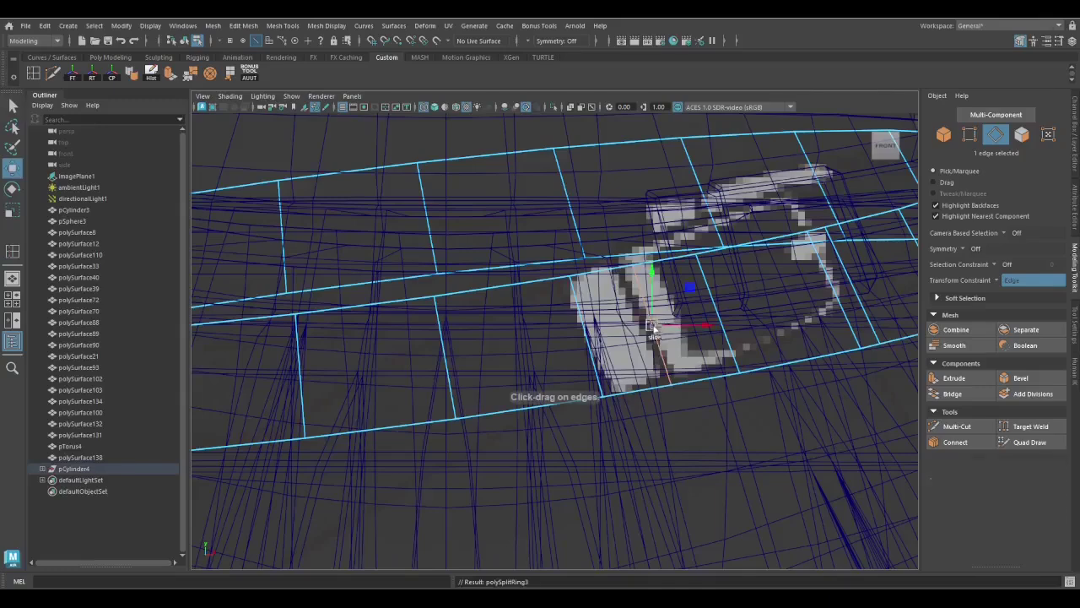
pyautogui.press('w')
pyautogui.keyDown('alt'); pyautogui.moveTo(653, 328); pyautogui.dragTo(589, 391); pyautogui.keyUp('alt')
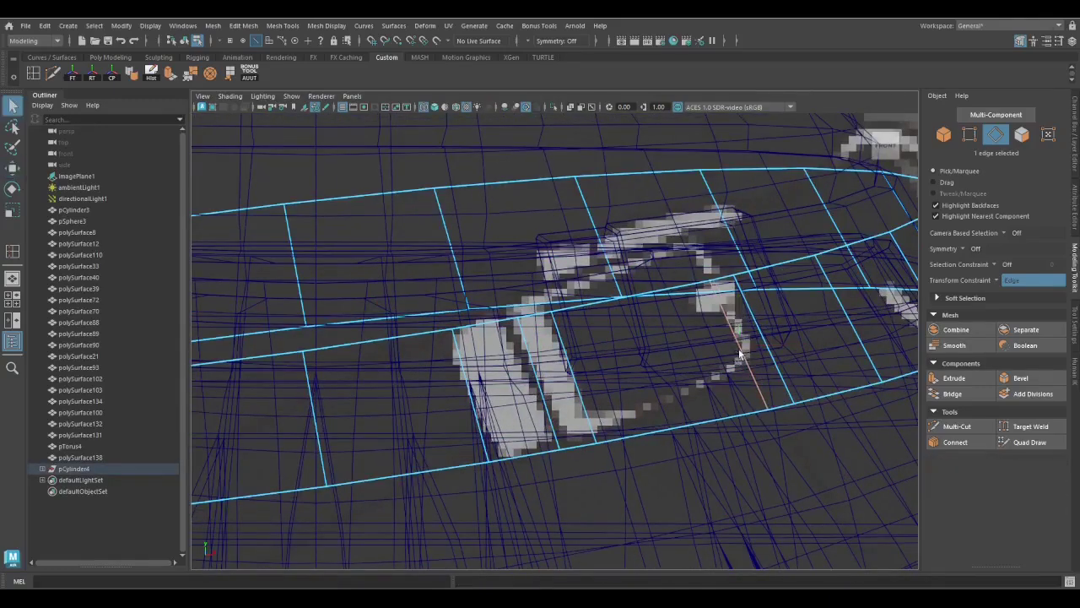
# Extrude the upper and lower border edges of the buckle section outward by about 0.029 so it overhangs the belt
pyautogui.hotkey('ctrl', 'e')
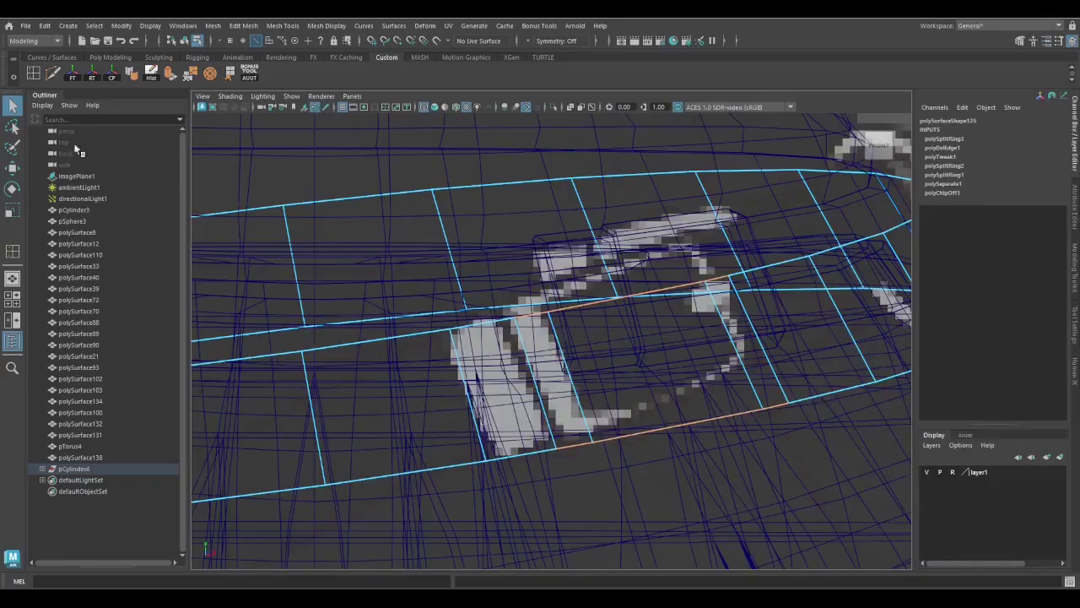
pyautogui.press('5')
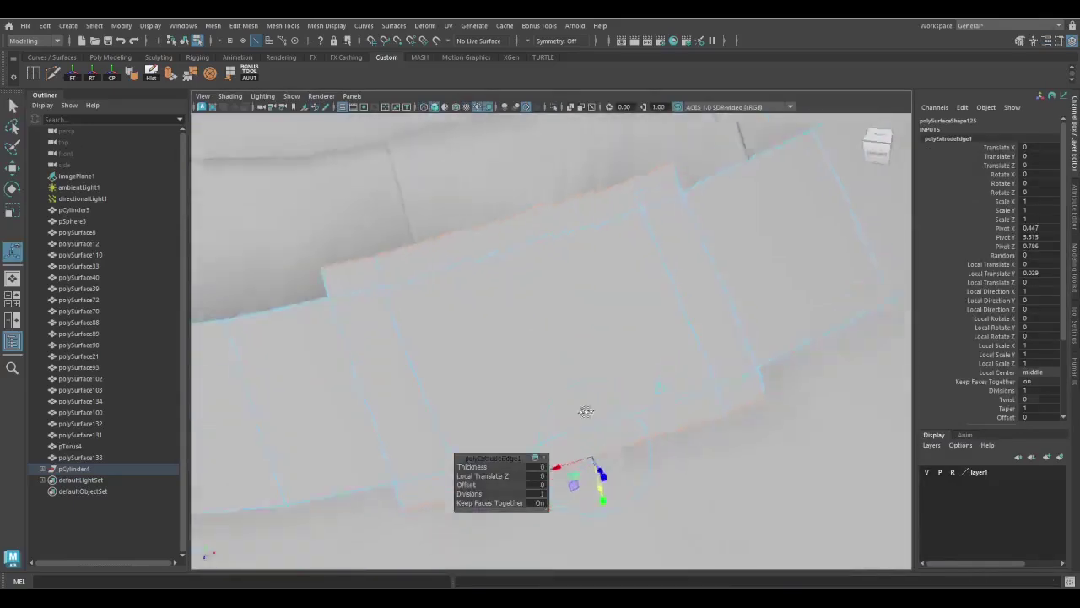
pyautogui.press('4')
pyautogui.moveTo(543, 465); pyautogui.dragTo(620, 502)
pyautogui.press('w')
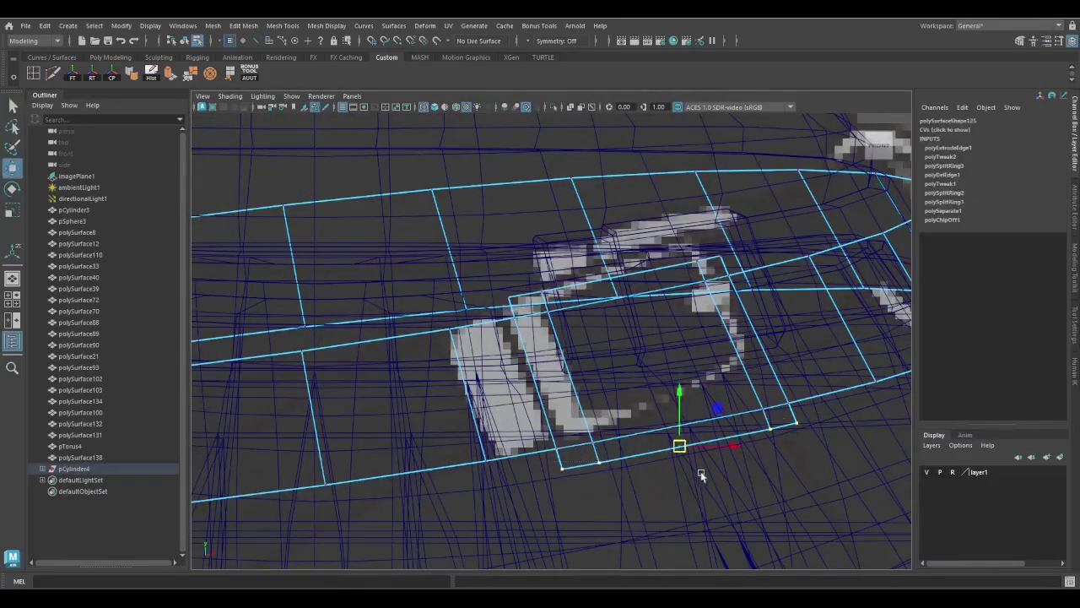
pyautogui.hotkey('ctrl', 'z')
pyautogui.hotkey('ctrl', 'shift', 't')
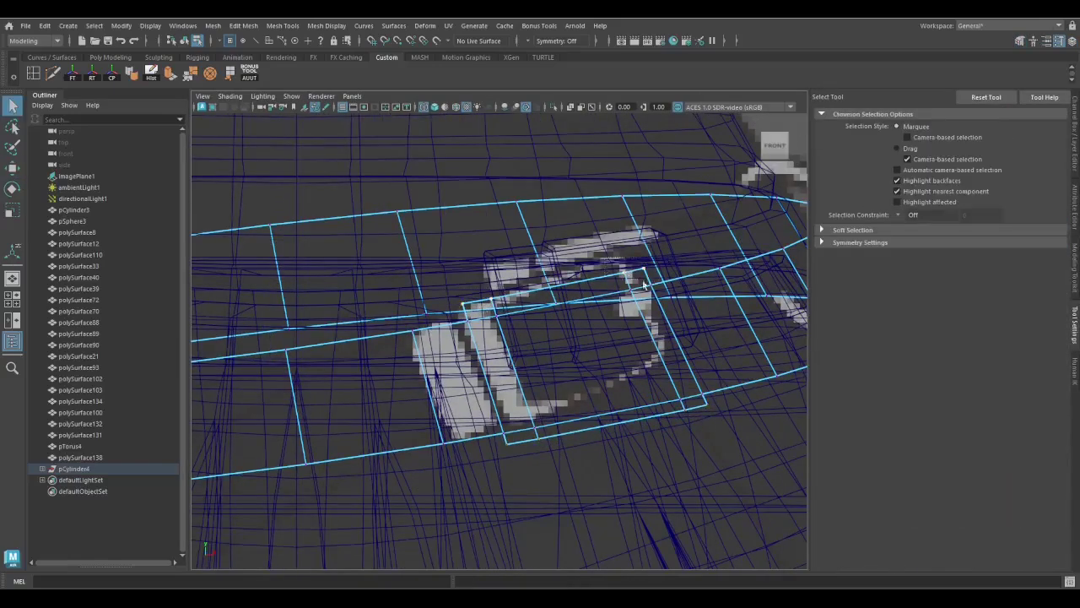
# Move the extruded upper and lower buckle vertices in depth so the overhanging strips follow the belt's slope
pyautogui.click(549, 272)
pyautogui.press('5')
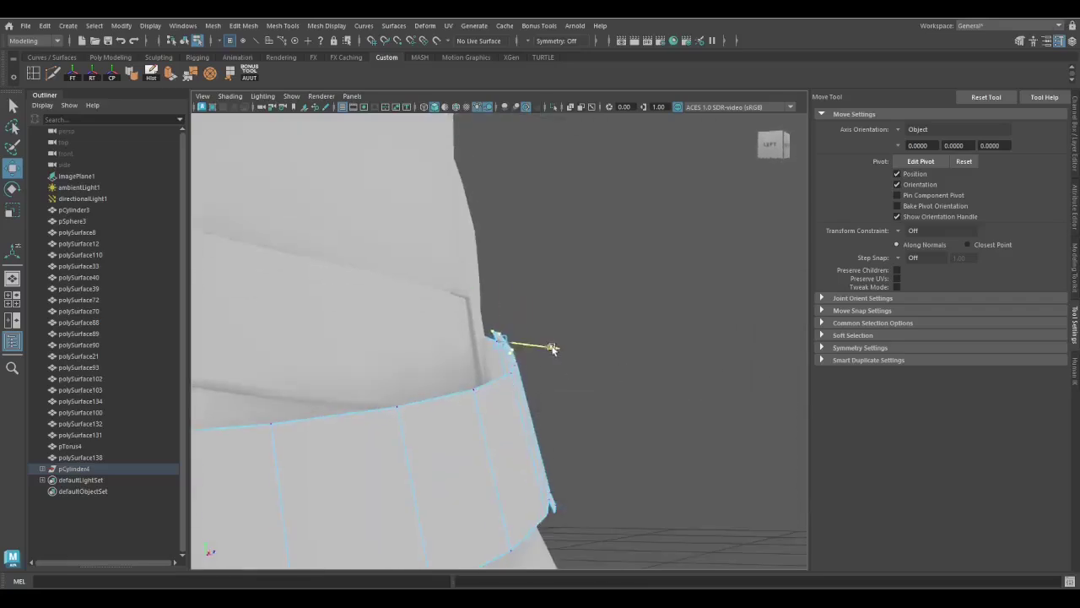
pyautogui.press('4')
pyautogui.press('q')
pyautogui.click(501, 460)
pyautogui.press('w')
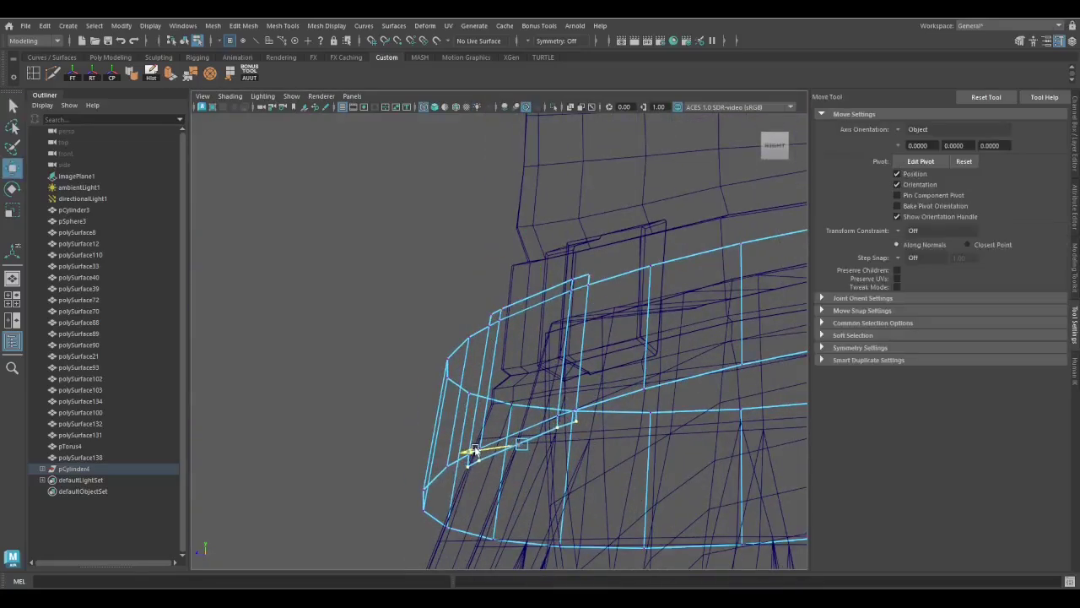
pyautogui.press('5')
# Select the faces that form the rectangular buckle frame around the centre panel
pyautogui.keyDown('alt'); pyautogui.moveTo(475, 450); pyautogui.dragTo(340, 217); pyautogui.keyUp('alt')
pyautogui.press('q')
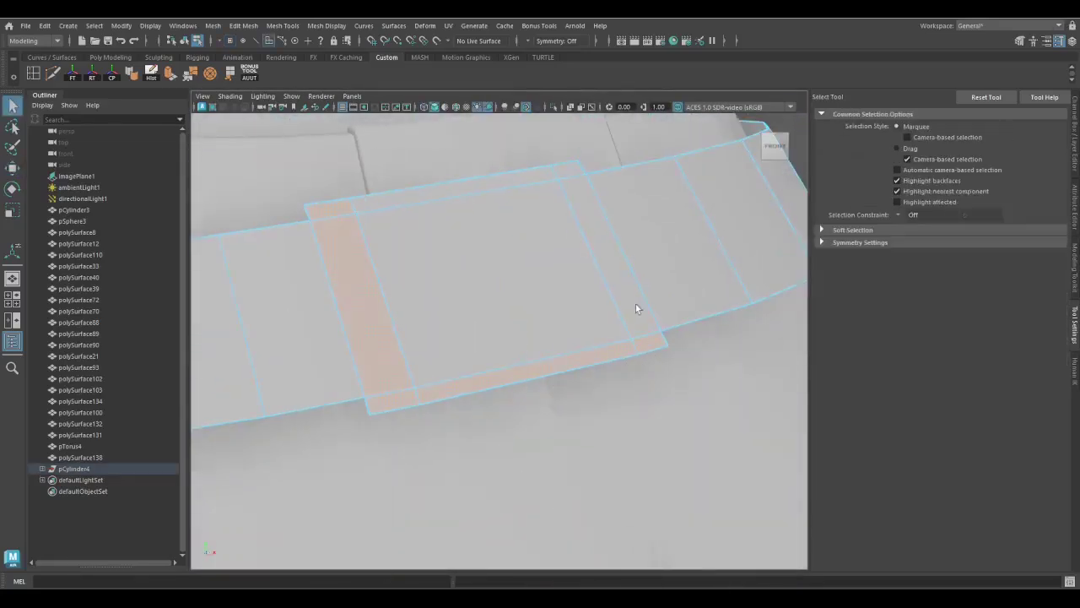
pyautogui.press('5')
pyautogui.press('w')
pyautogui.press('4')
pyautogui.press('q')
pyautogui.hotkey('ctrl', 'z')
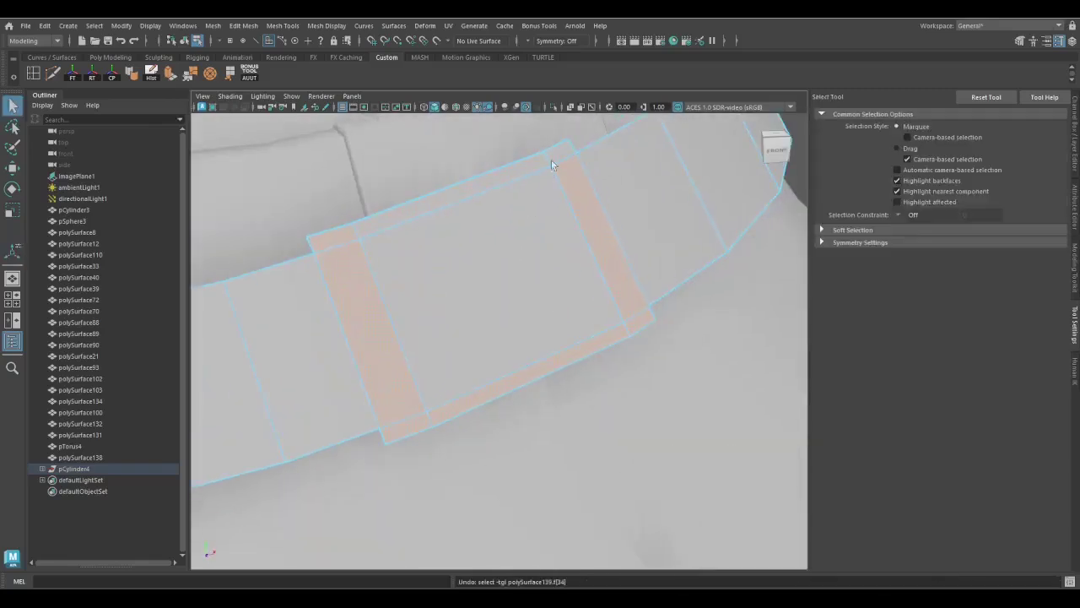
# Cut diagonal edges across the corner faces of the buckle frame with Multi-Cut
pyautogui.click(154, 80)
pyautogui.moveTo(550, 320)
pyautogui.keyDown('alt'); pyautogui.mouseDown()
pyautogui.moveTo(402, 337)
pyautogui.moveTo(552, 305)
pyautogui.mouseUp(); pyautogui.keyUp('alt')
pyautogui.keyDown('shift'); pyautogui.moveTo(552, 309); pyautogui.dragTo(555, 326, button='right'); pyautogui.keyUp('shift')
pyautogui.keyDown('alt'); pyautogui.moveTo(555, 325); pyautogui.dragTo(486, 391); pyautogui.keyUp('alt')
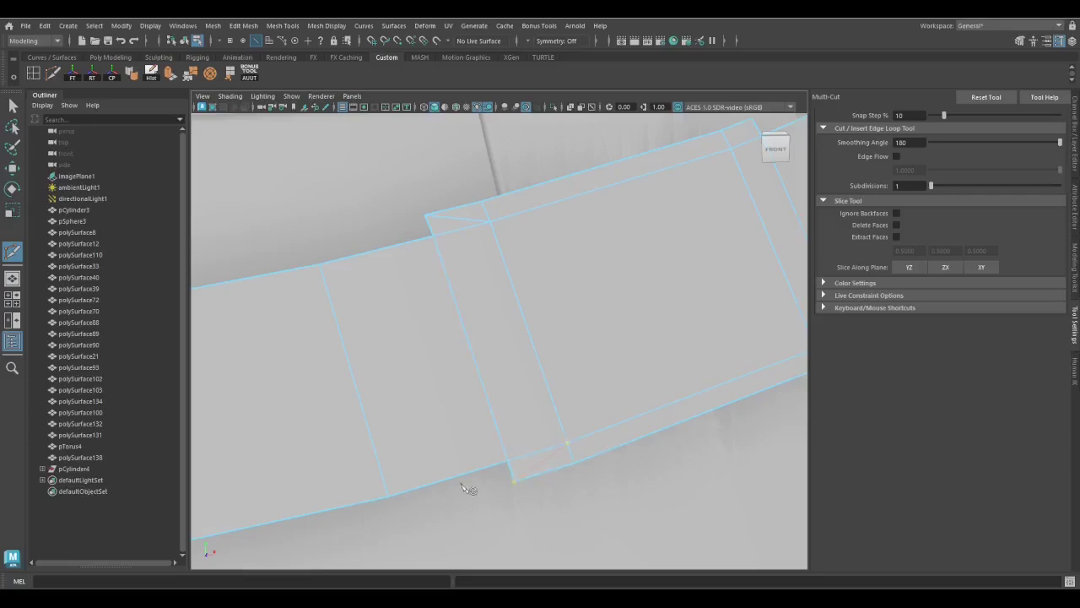
pyautogui.keyDown('alt'); pyautogui.moveTo(469, 489); pyautogui.dragTo(525, 267); pyautogui.keyUp('alt')
# Slide the outer corner vertices of the buckle frame inward with the Edge transform constraint to chamfer the corners
pyautogui.moveTo(532, 265); pyautogui.dragTo(582, 251, button='right')
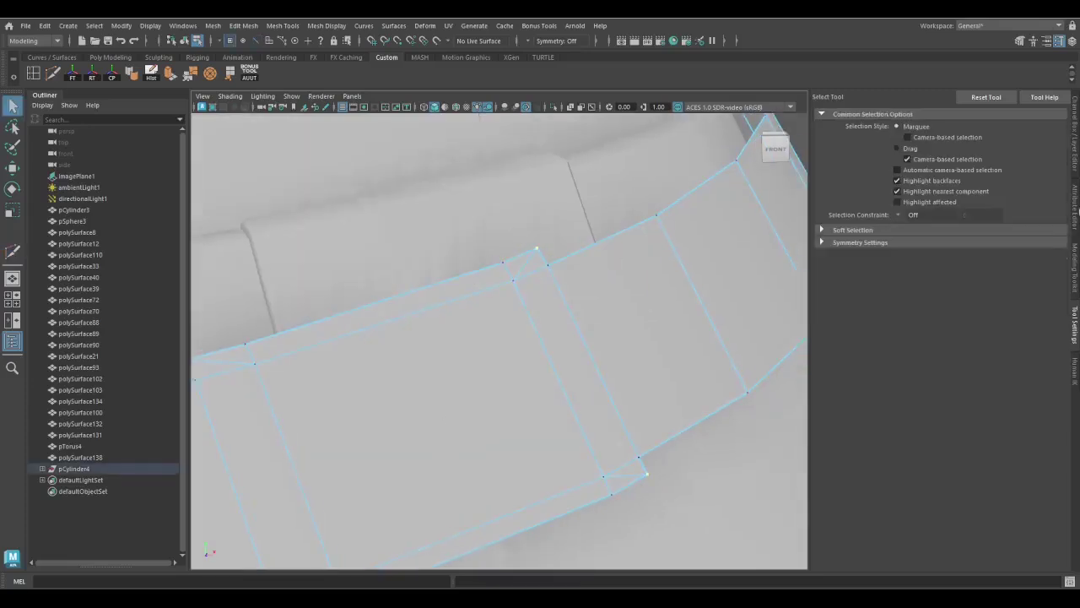
pyautogui.click(998, 284)
pyautogui.hotkey('ctrl', 'z')
pyautogui.doubleClick(12, 169)
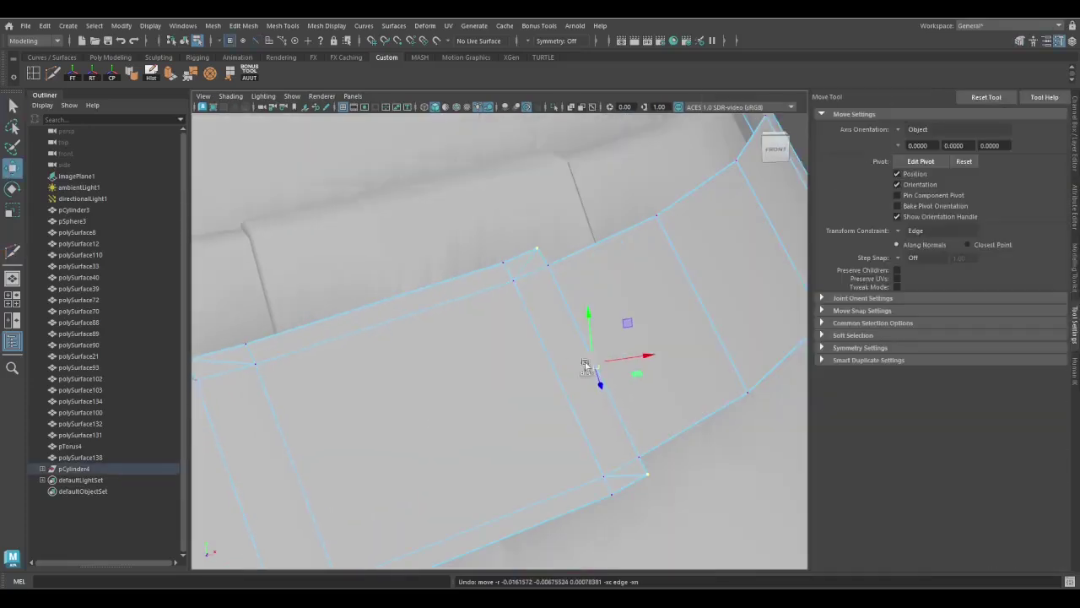
pyautogui.keyDown('alt'); pyautogui.moveTo(565, 375); pyautogui.dragTo(435, 436); pyautogui.keyUp('alt')
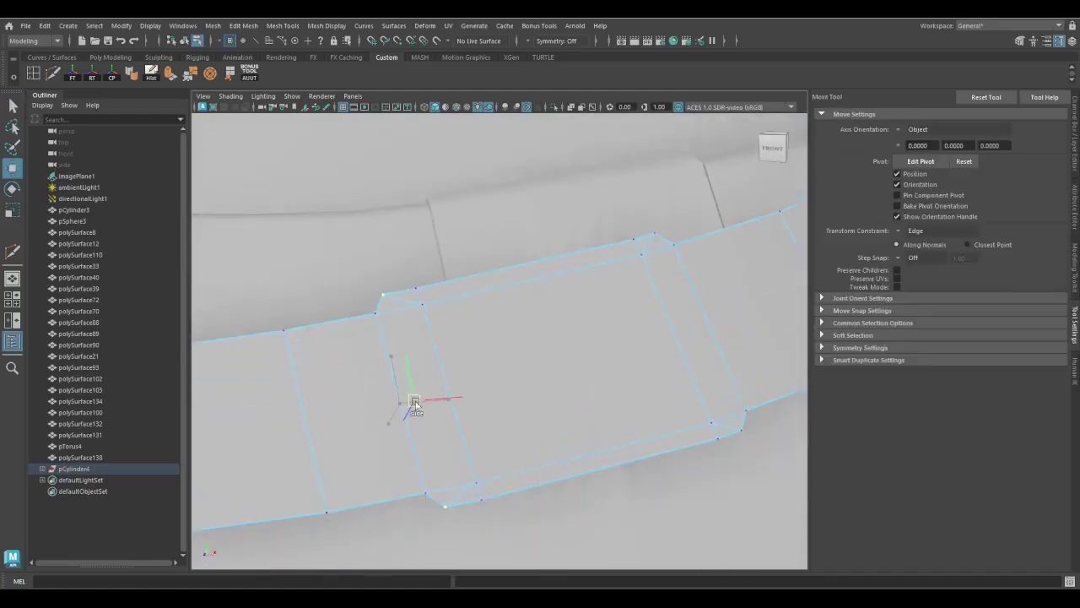
# Add extra fan cuts to the buckle frame's two left corners and slide their vertices to round them
pyautogui.scroll(2, 414, 405)
pyautogui.hotkey('ctrl', 'shift', 'x')
pyautogui.keyDown('alt'); pyautogui.moveTo(377, 236); pyautogui.dragTo(414, 211); pyautogui.keyUp('alt')
pyautogui.rightClick(414, 212)
pyautogui.click(465, 193)
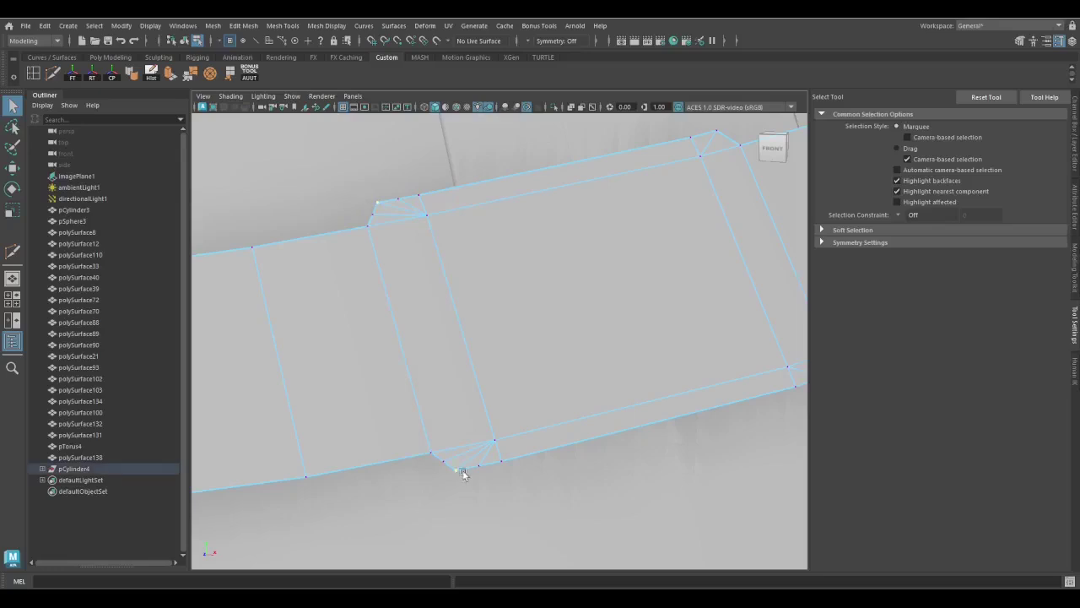
pyautogui.press('w')
pyautogui.press('q')
pyautogui.keyDown('alt'); pyautogui.moveTo(548, 435); pyautogui.dragTo(277, 302); pyautogui.keyUp('alt')
pyautogui.press('w')
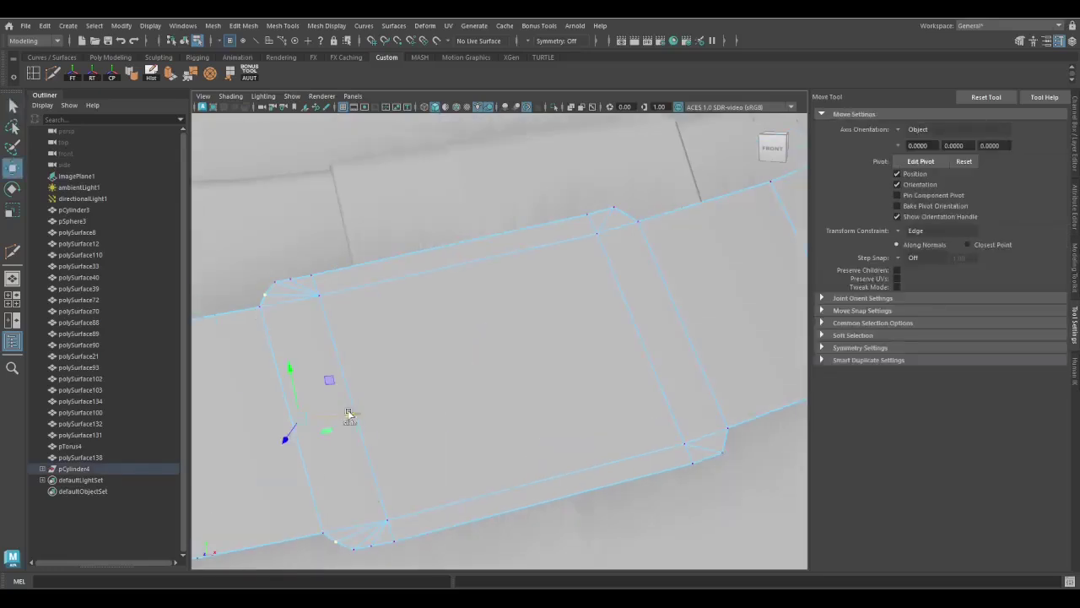
pyautogui.press('q')
pyautogui.press('r')
# Add matching fan cuts to the buckle frame's two right corners and adjust the vertices to round all four corners
pyautogui.press('g')
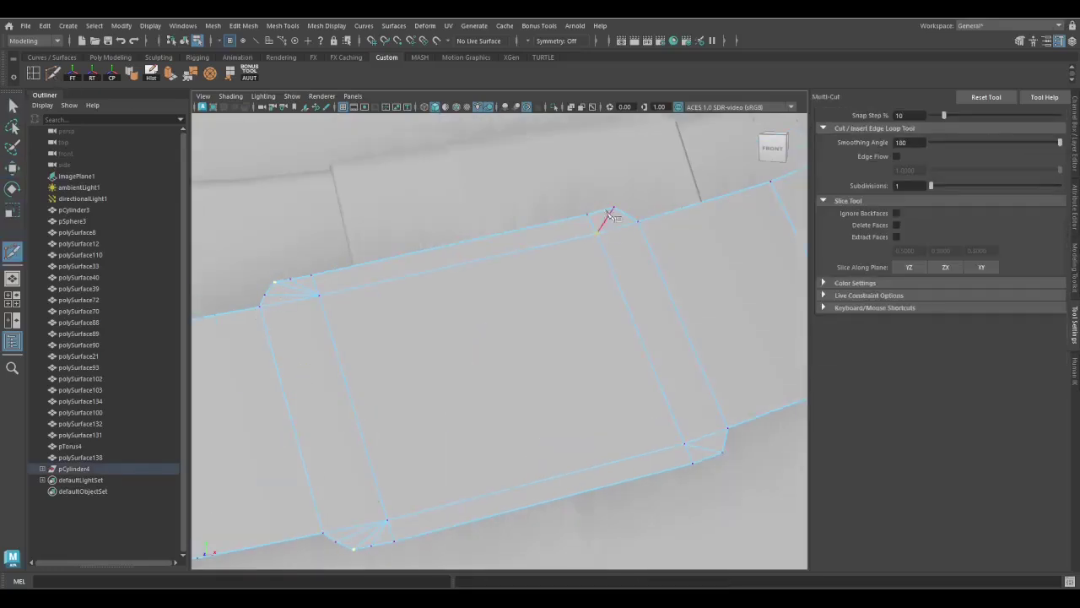
pyautogui.click(714, 445)
pyautogui.rightClick(611, 225)
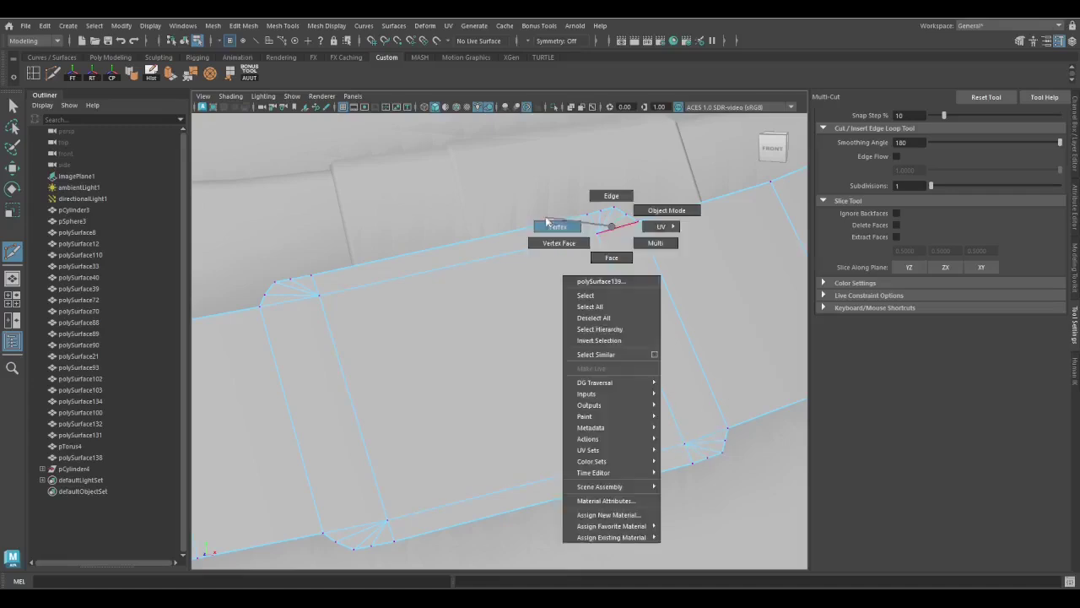
pyautogui.press('w')
pyautogui.keyDown('alt'); pyautogui.moveTo(719, 456); pyautogui.dragTo(387, 473); pyautogui.keyUp('alt')
pyautogui.press('q')
pyautogui.press('F8')
pyautogui.press('f')
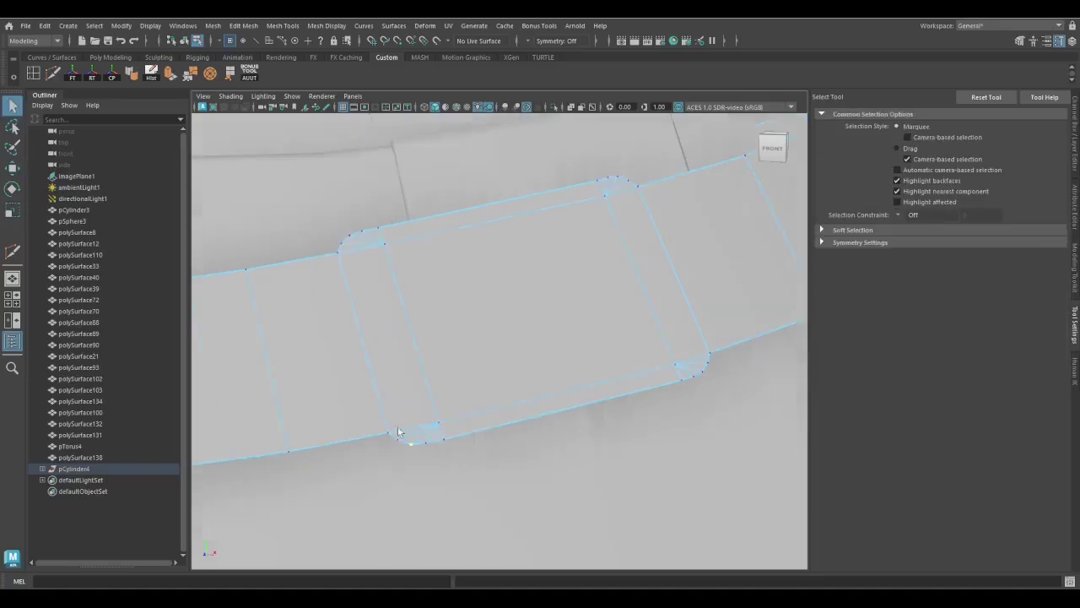
pyautogui.press('w')
pyautogui.press('q')
# Select the faces of the rounded buckle frame and extrude them to give the frame thickness
pyautogui.press('F8')
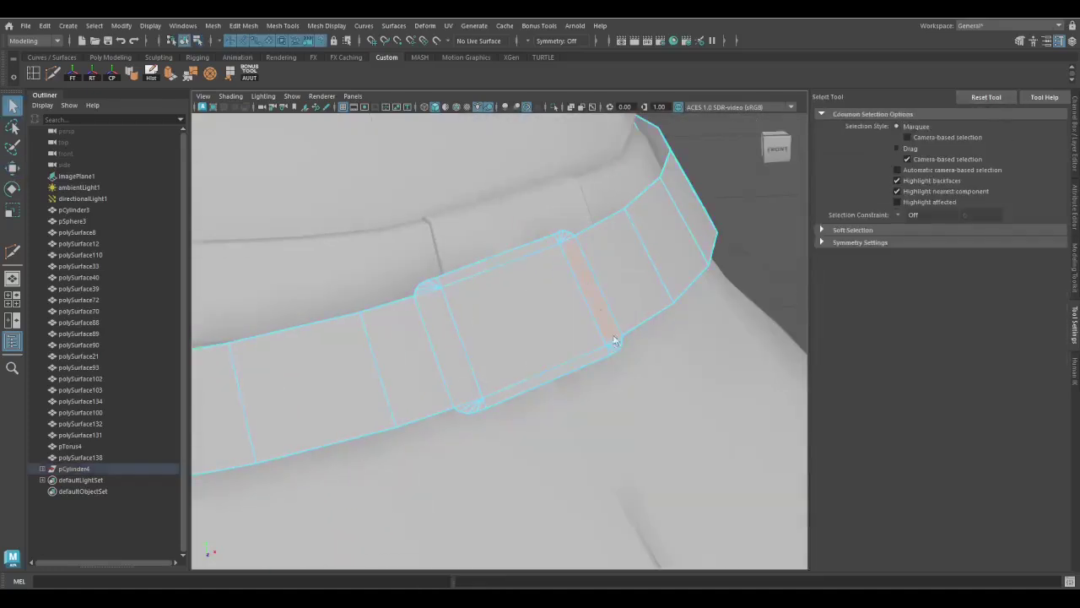
pyautogui.scroll(3, 615, 378)
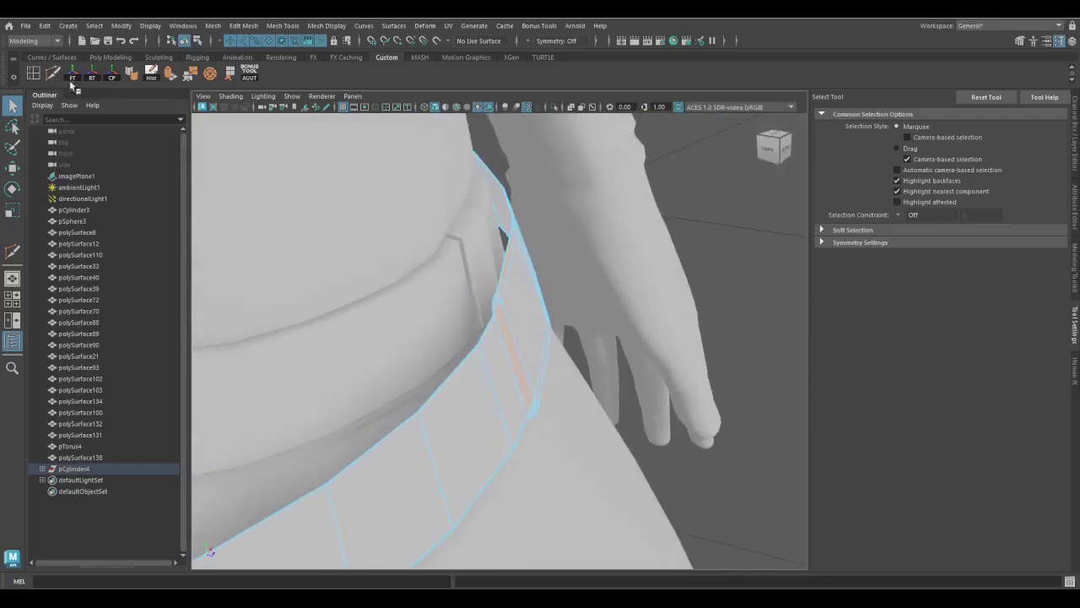
pyautogui.hotkey('ctrl', 'e')
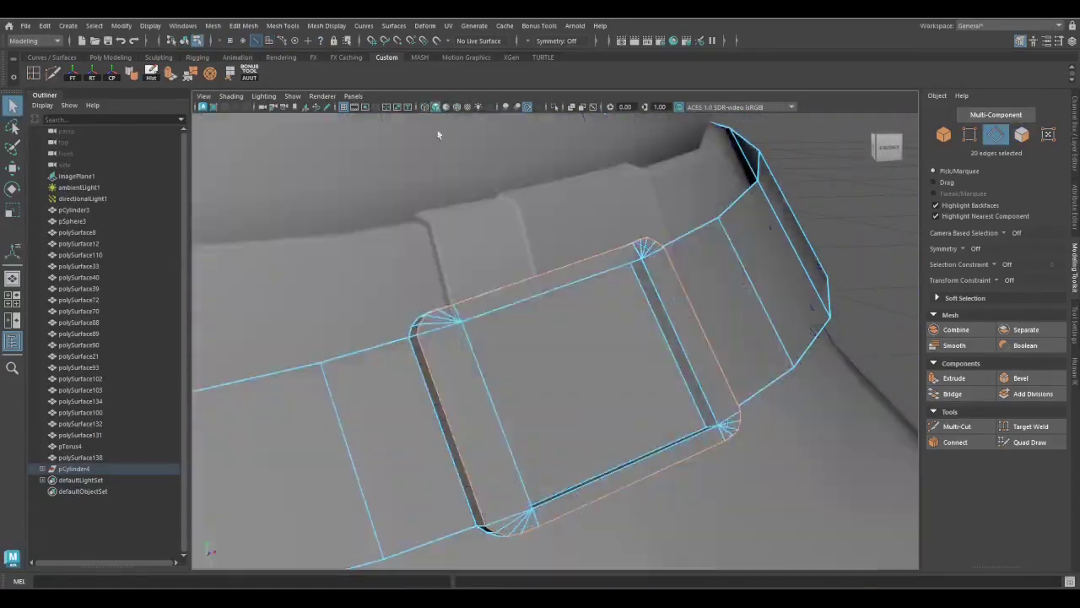
# Bevel the four edges around the buckle frame's inner opening and extend the face selection along its border
pyautogui.keyDown('shift'); pyautogui.rightClick(463, 321); pyautogui.keyUp('shift')
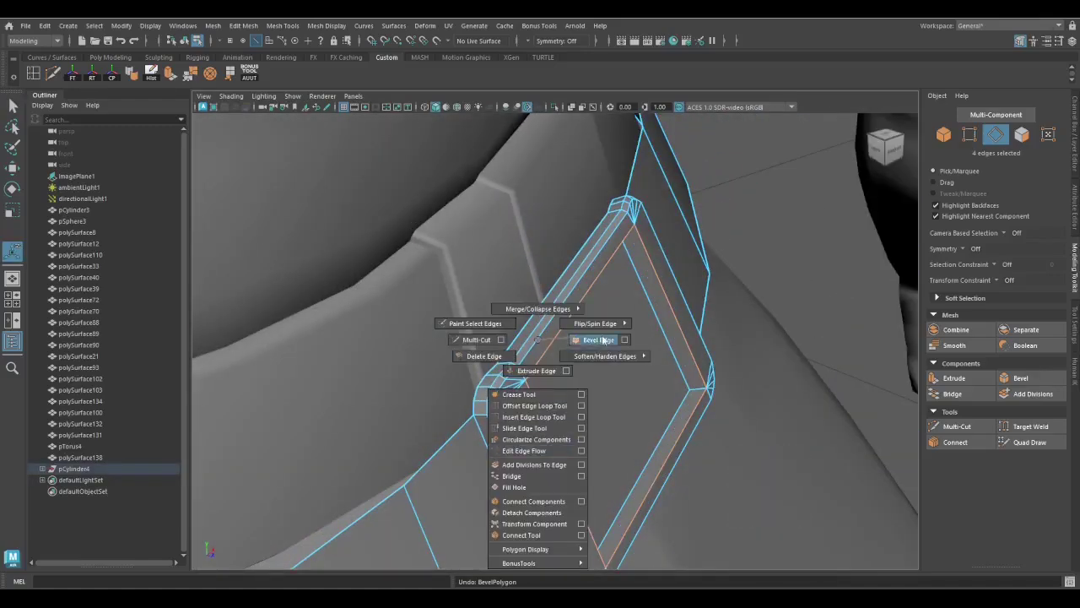
pyautogui.click(602, 339)
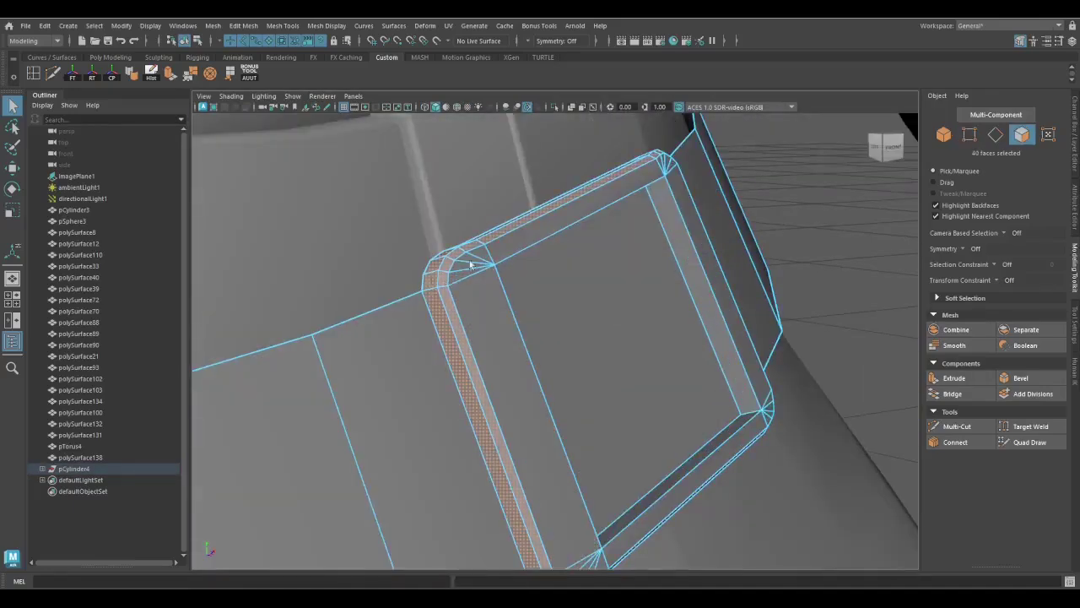
pyautogui.keyDown('shift'); pyautogui.click(471, 263); pyautogui.keyUp('shift')
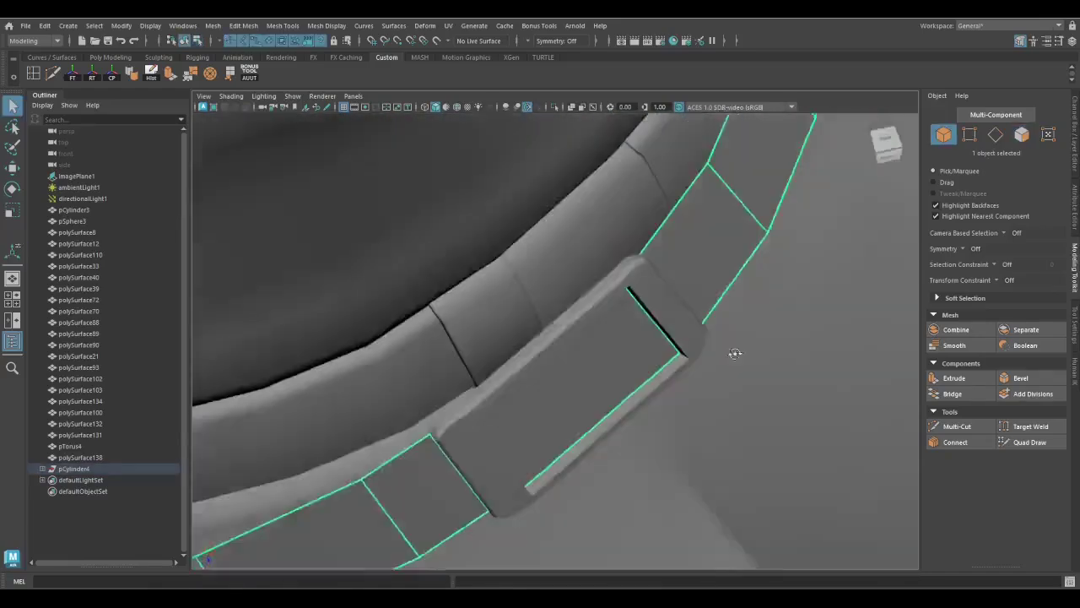
# Extrude the second belt's faces with a Local Translate Z of -0.015 to give the band thickness
pyautogui.hotkey('ctrl', '1')
pyautogui.keyDown('alt'); pyautogui.moveTo(735, 353); pyautogui.dragTo(588, 343); pyautogui.keyUp('alt')
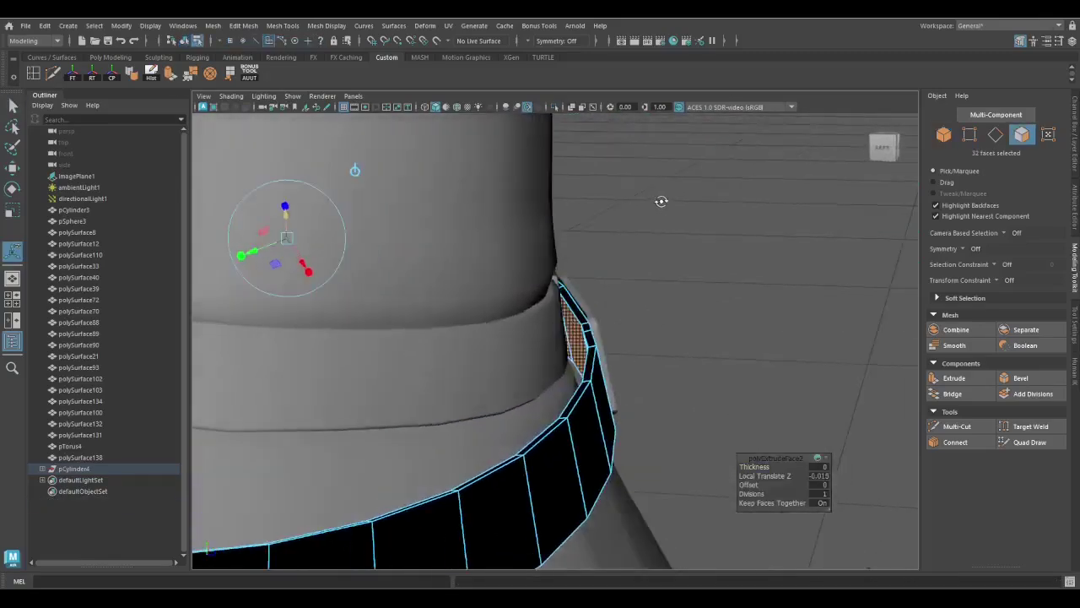
pyautogui.keyDown('alt'); pyautogui.moveTo(661, 201); pyautogui.dragTo(616, 335); pyautogui.keyUp('alt')
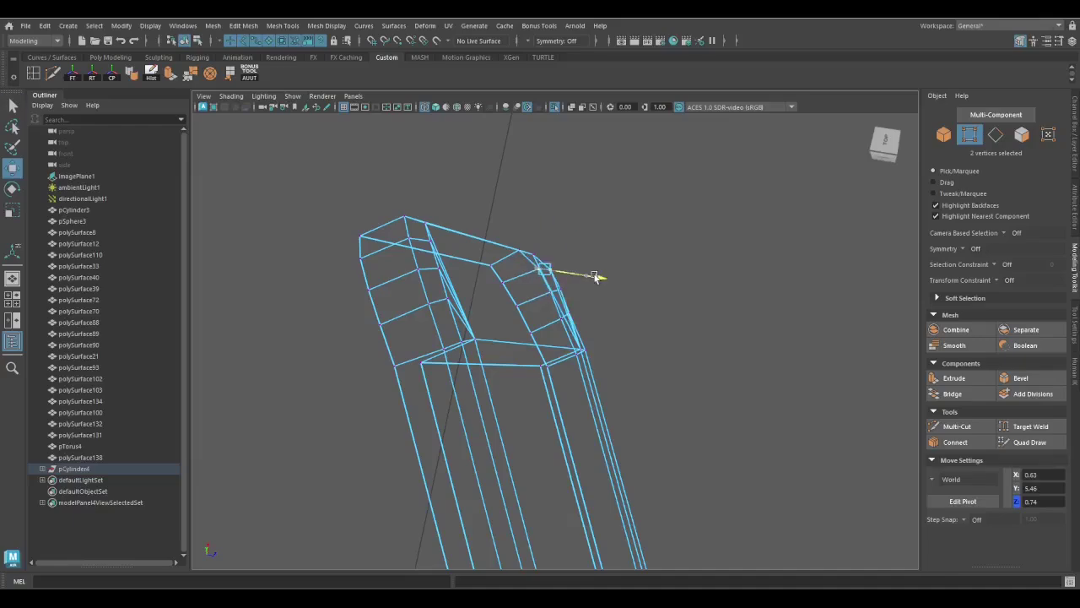
# Reposition the pair of vertices at the rounded end of the buckle frame
pyautogui.press('q')
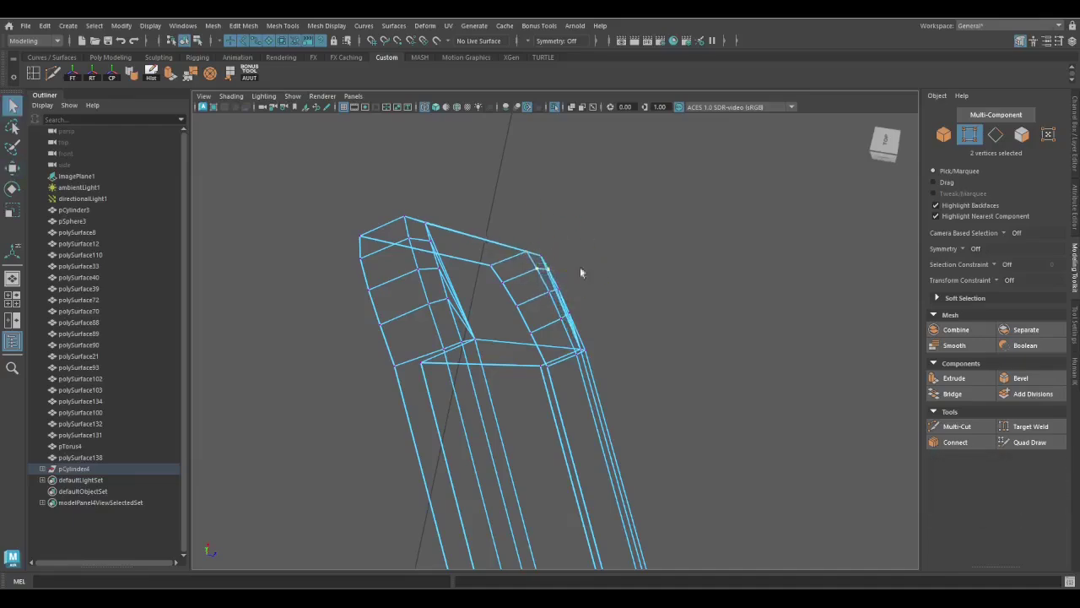
pyautogui.hotkey('ctrl', '1')
pyautogui.press('5')
# Extrude the 20 border edges on the back of the buckle frame and realign their pivot
pyautogui.moveTo(546, 351)
pyautogui.keyDown('alt'); pyautogui.mouseDown()
pyautogui.moveTo(490, 355)
pyautogui.moveTo(384, 306)
pyautogui.moveTo(315, 379)
pyautogui.moveTo(577, 346)
pyautogui.moveTo(564, 285)
pyautogui.mouseUp(); pyautogui.keyUp('alt')
pyautogui.press('F10')
pyautogui.click(565, 285)
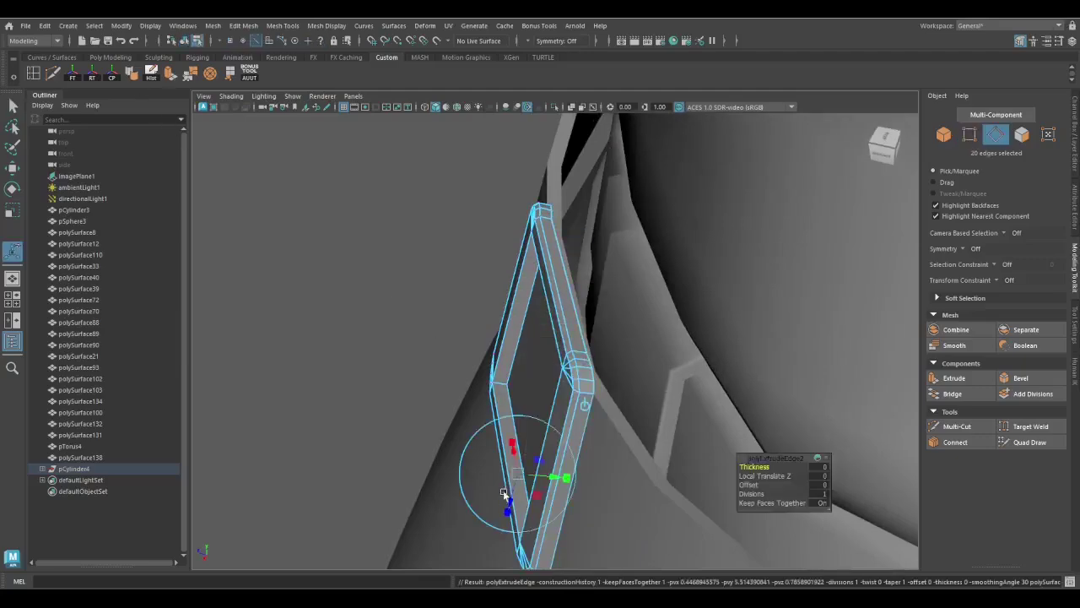
pyautogui.keyDown('alt'); pyautogui.moveTo(503, 494); pyautogui.dragTo(596, 407); pyautogui.keyUp('alt')
pyautogui.press('4')
pyautogui.press('e')
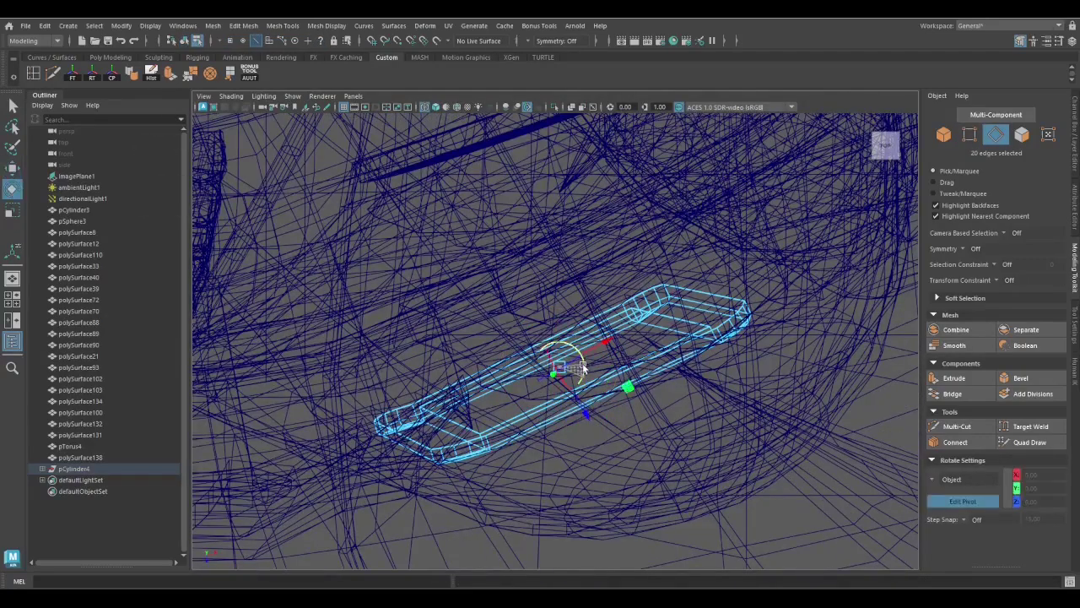
pyautogui.press('space')
pyautogui.press('space')
pyautogui.moveTo(582, 363)
pyautogui.keyDown('alt'); pyautogui.mouseDown()
pyautogui.moveTo(608, 337)
pyautogui.moveTo(576, 344)
pyautogui.moveTo(458, 430)
pyautogui.moveTo(441, 395)
pyautogui.moveTo(338, 401)
pyautogui.mouseUp(); pyautogui.keyUp('alt')
pyautogui.press('w')
# Isolate the buckle frame and shift the five rear vertices at each end corner along X to shape its extruded rim
pyautogui.press('F8')
pyautogui.press('q')
pyautogui.hotkey('ctrl', '1')
pyautogui.press('F9')
pyautogui.keyDown('alt'); pyautogui.moveTo(411, 383); pyautogui.dragTo(397, 375); pyautogui.keyUp('alt')
pyautogui.keyDown('shift'); pyautogui.moveTo(337, 371); pyautogui.dragTo(402, 397); pyautogui.keyUp('shift')
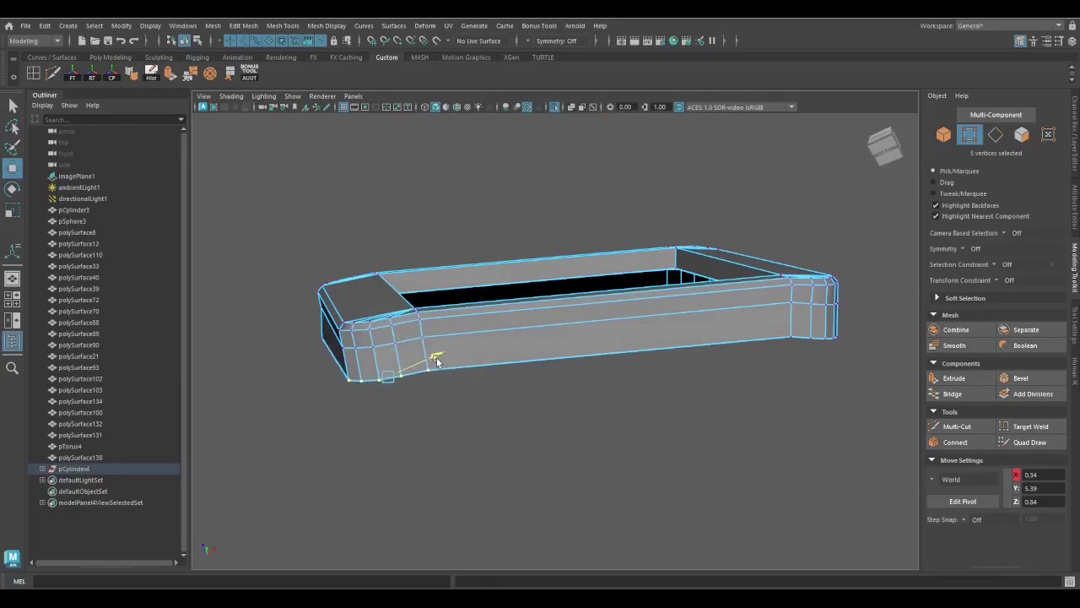
pyautogui.press('4')
pyautogui.press('q')
pyautogui.keyDown('alt'); pyautogui.moveTo(437, 362); pyautogui.dragTo(372, 400); pyautogui.keyUp('alt')
pyautogui.scroll(3, 622, 410)
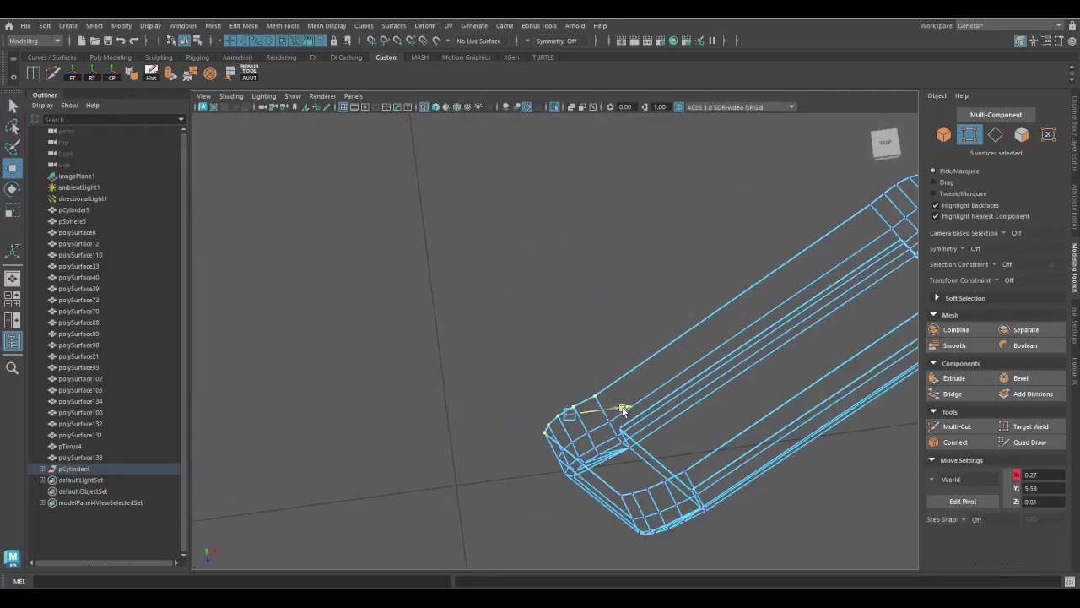
pyautogui.scroll(-5, 622, 406)
pyautogui.press('5')
pyautogui.press('F8')
pyautogui.scroll(5, 622, 410)
pyautogui.moveTo(622, 410)
pyautogui.keyDown('alt'); pyautogui.mouseDown()
pyautogui.moveTo(505, 386)
pyautogui.moveTo(532, 443)
pyautogui.mouseUp(); pyautogui.keyUp('alt')
pyautogui.scroll(-5, 746, 343)
# Extrude the short belt segment beside the buckle frame and separate it into its own piece
pyautogui.scroll(5, 569, 413)
pyautogui.scroll(-3, 505, 386)
pyautogui.press('F11')
pyautogui.click(169, 74)
pyautogui.keyDown('alt'); pyautogui.moveTo(506, 406); pyautogui.dragTo(458, 229); pyautogui.keyUp('alt')
pyautogui.hotkey('ctrl', '1')
pyautogui.press('F8')
pyautogui.moveTo(476, 234); pyautogui.dragTo(477, 282, button='right')
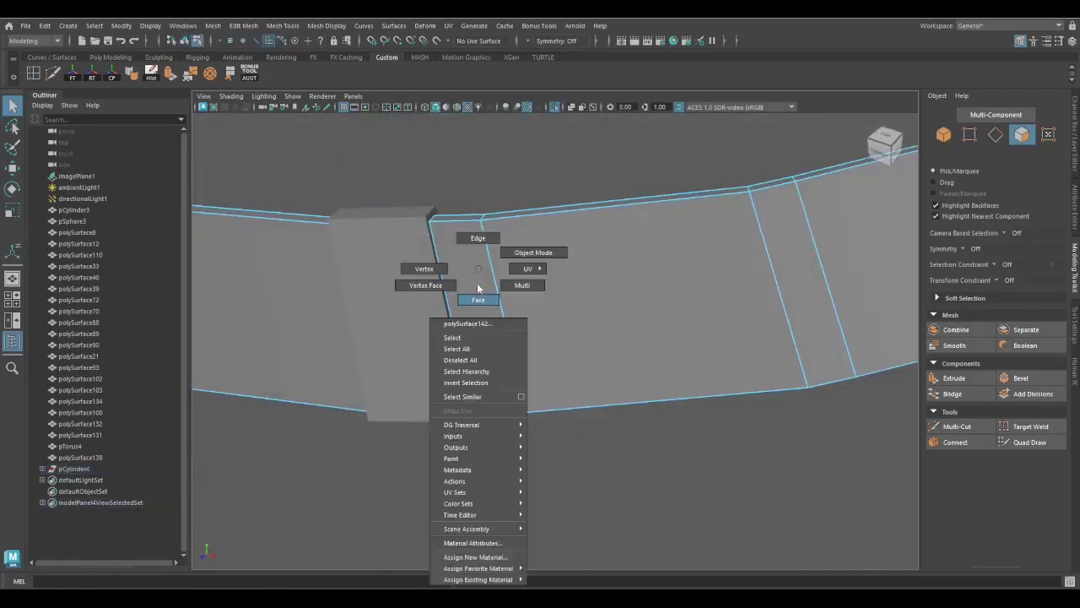
pyautogui.moveTo(493, 403); pyautogui.dragTo(500, 429)
pyautogui.hotkey('ctrl', '1')
pyautogui.press('F8')
# Bevel the eight edges around the ends of the short strap segment and select it together with the buckle frame
pyautogui.keyDown('alt'); pyautogui.moveTo(829, 411); pyautogui.dragTo(572, 239); pyautogui.keyUp('alt')
pyautogui.press('F10')
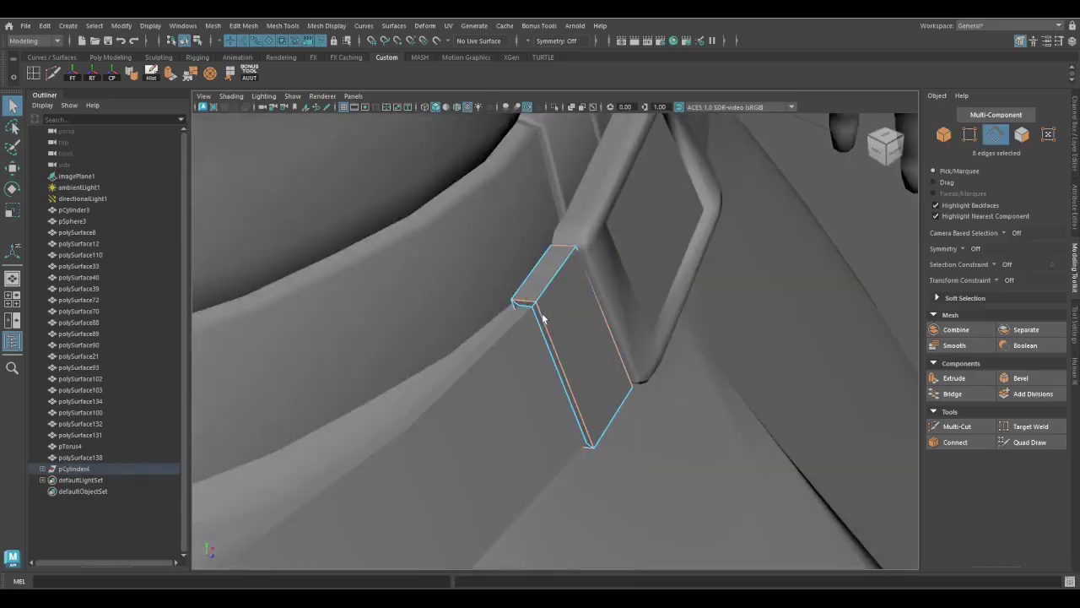
pyautogui.keyDown('alt'); pyautogui.moveTo(542, 319); pyautogui.dragTo(735, 453); pyautogui.keyUp('alt')
pyautogui.moveTo(735, 453); pyautogui.dragTo(726, 439, button='right')
pyautogui.keyDown('alt'); pyautogui.moveTo(726, 439); pyautogui.dragTo(552, 295); pyautogui.keyUp('alt')
pyautogui.keyDown('shift'); pyautogui.click(552, 295); pyautogui.keyUp('shift')
# Isolate the combined buckle and strap segment and bevel the segment's long outer edges
pyautogui.keyDown('alt'); pyautogui.moveTo(451, 444); pyautogui.dragTo(627, 374); pyautogui.keyUp('alt')
pyautogui.hotkey('ctrl', '1')
pyautogui.press('f')
pyautogui.press('F10')
pyautogui.click(628, 374)
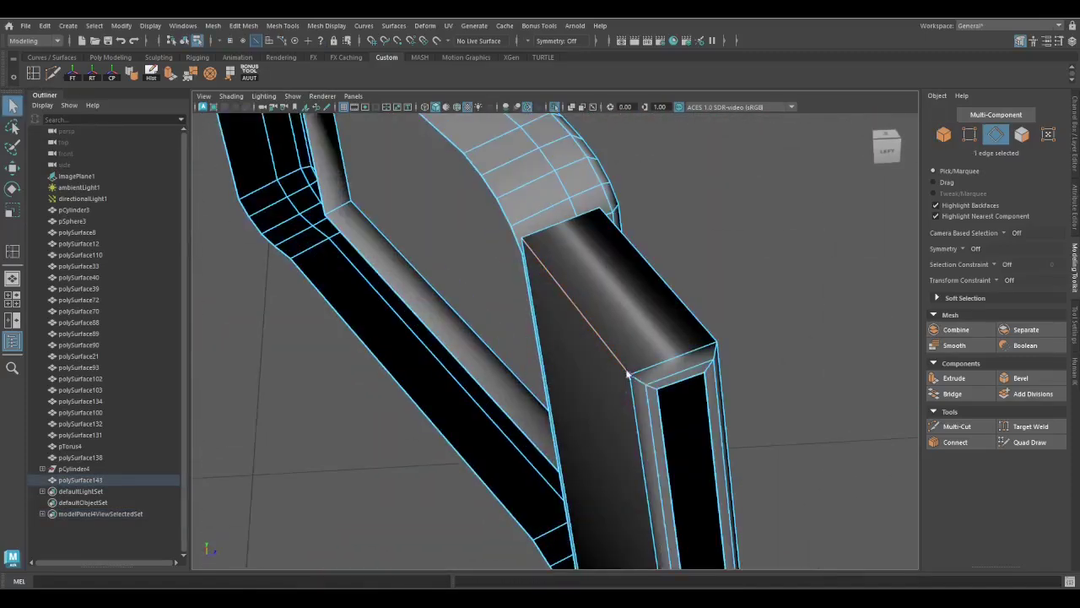
pyautogui.keyDown('shift'); pyautogui.click(715, 358); pyautogui.keyUp('shift')
pyautogui.keyDown('alt'); pyautogui.moveTo(715, 358); pyautogui.dragTo(585, 371); pyautogui.keyUp('alt')
pyautogui.click(681, 338)
pyautogui.moveTo(681, 339)
pyautogui.keyDown('alt'); pyautogui.mouseDown()
pyautogui.moveTo(545, 374)
pyautogui.moveTo(663, 433)
pyautogui.mouseUp(); pyautogui.keyUp('alt')
pyautogui.keyDown('alt'); pyautogui.moveTo(304, 158); pyautogui.dragTo(718, 386); pyautogui.keyUp('alt')
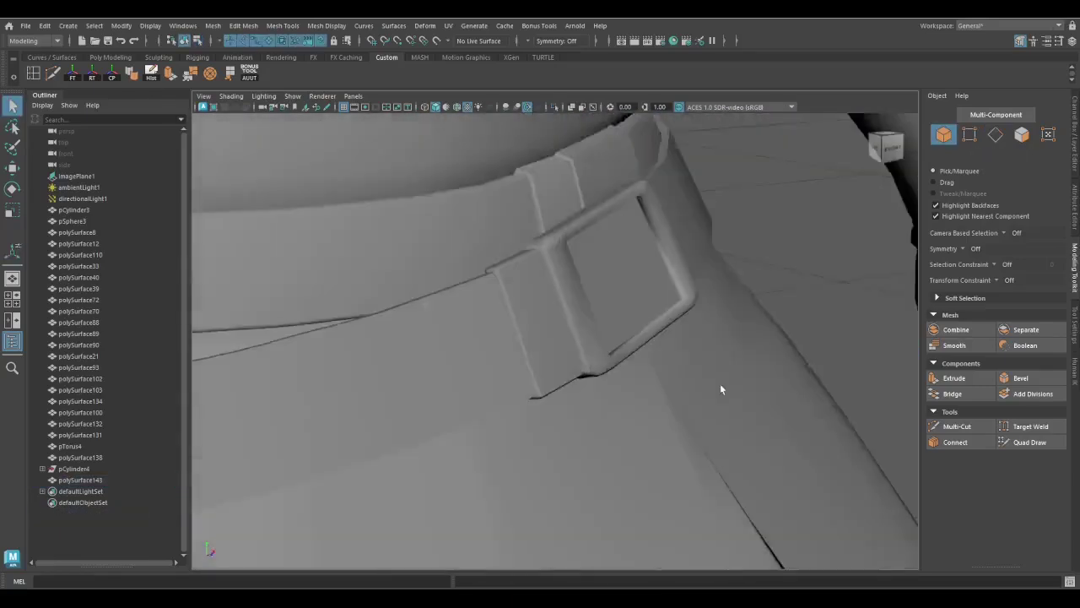
# Extrude the border edges around the buckle's open back and merge them at the centre to close it
pyautogui.hotkey('ctrl', '1')
pyautogui.keyDown('alt'); pyautogui.moveTo(526, 352); pyautogui.dragTo(517, 262); pyautogui.keyUp('alt')
pyautogui.press('F10')
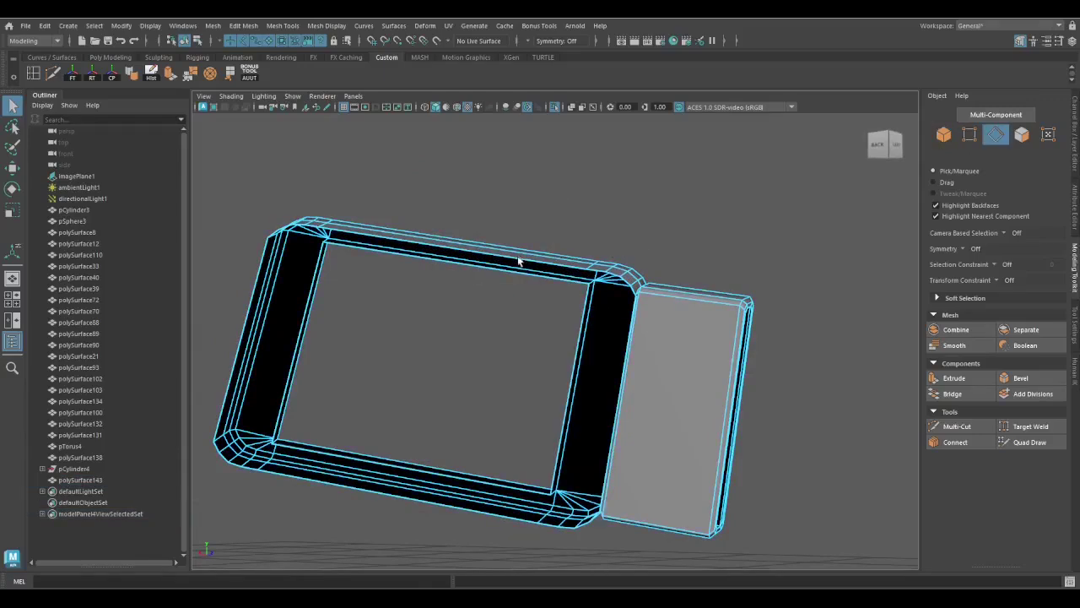
pyautogui.click(169, 74)
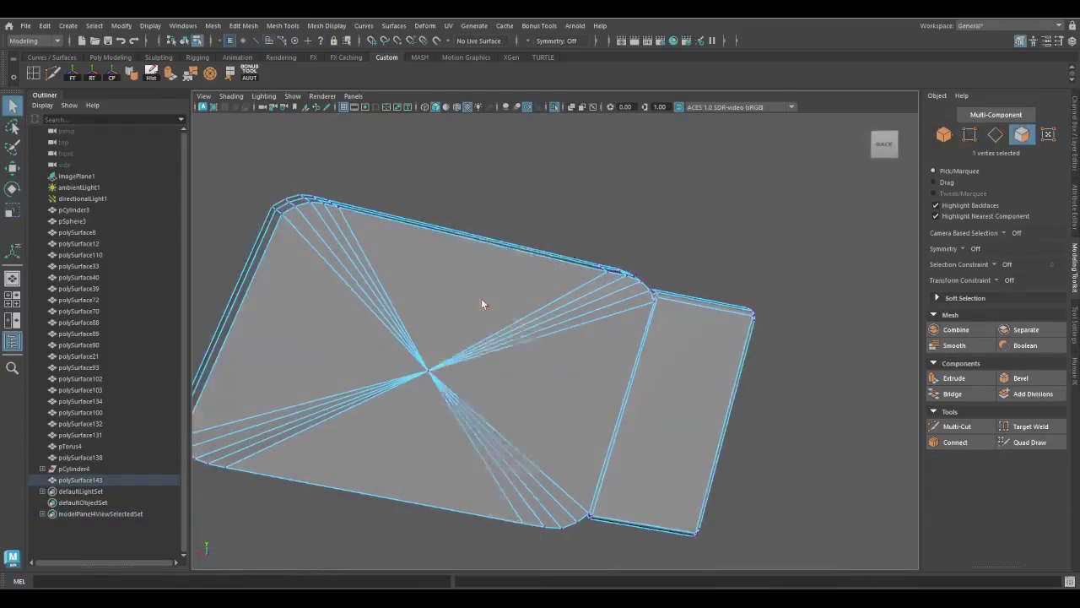
pyautogui.press('4')
# Move the two vertices at the corner of the buckle's closed back to refine its fit
pyautogui.rightClick(434, 289)
pyautogui.press('5')
pyautogui.keyDown('alt'); pyautogui.moveTo(709, 268); pyautogui.dragTo(498, 319); pyautogui.keyUp('alt')
pyautogui.keyDown('shift'); pyautogui.moveTo(498, 319); pyautogui.dragTo(491, 489, button='right'); pyautogui.keyUp('shift')
pyautogui.keyDown('alt'); pyautogui.moveTo(340, 353); pyautogui.dragTo(494, 382); pyautogui.keyUp('alt')
pyautogui.click(501, 359)
pyautogui.hotkey('ctrl', '1')
pyautogui.press('4')
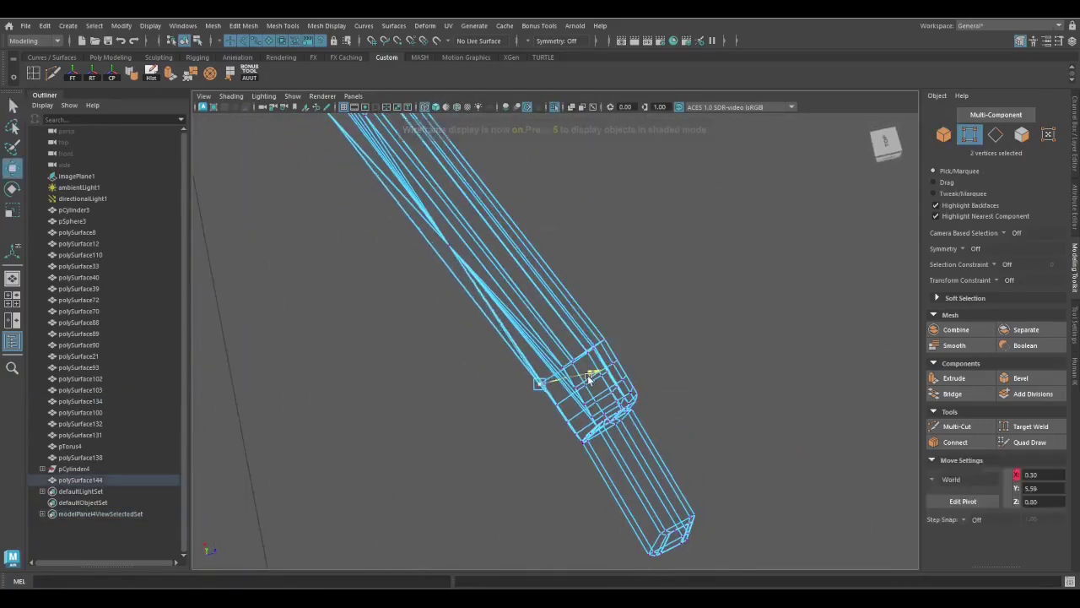
pyautogui.press('q')
pyautogui.press('5')
pyautogui.moveTo(611, 399)
pyautogui.keyDown('alt'); pyautogui.mouseDown()
pyautogui.moveTo(430, 291)
pyautogui.moveTo(391, 301)
pyautogui.mouseUp(); pyautogui.keyUp('alt')
pyautogui.hotkey('ctrl', '1')
pyautogui.press('F8')
pyautogui.scroll(-5, 498, 433)
# Isolate the second belt, select the faces along its inner side and combine the belt pieces into one object
pyautogui.click(653, 372)
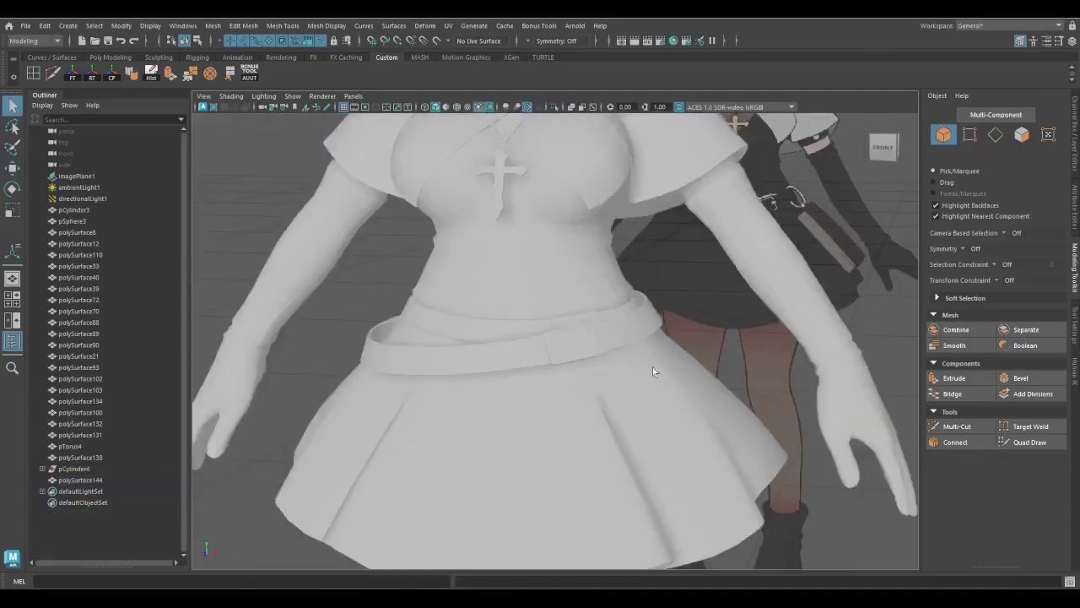
pyautogui.click(506, 361)
pyautogui.keyDown('alt'); pyautogui.moveTo(504, 410); pyautogui.dragTo(441, 359); pyautogui.keyUp('alt')
pyautogui.hotkey('ctrl', '1')
pyautogui.scroll(3, 458, 353)
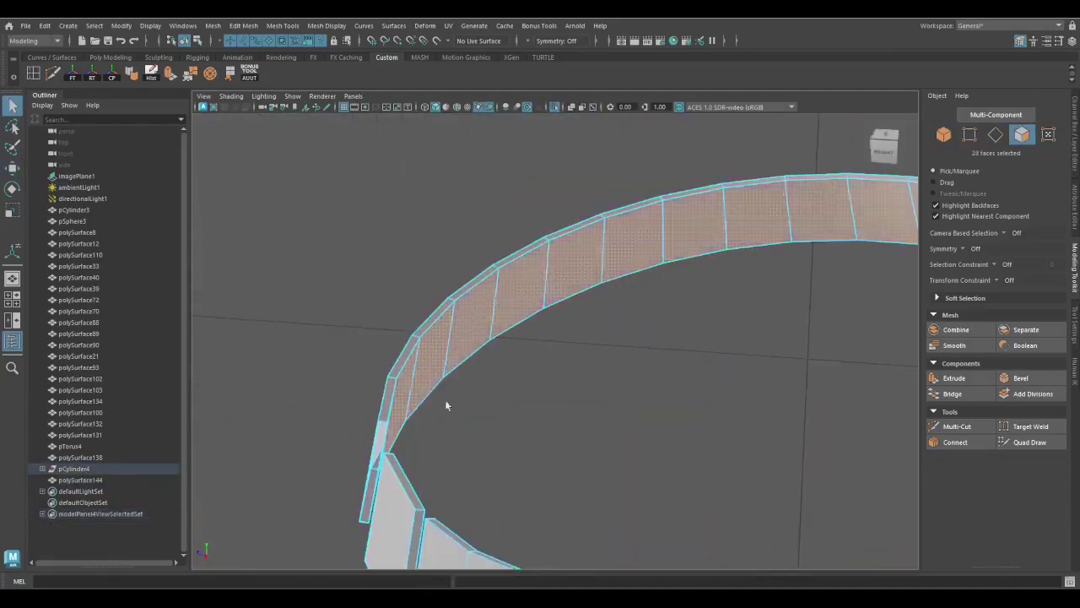
pyautogui.scroll(-3, 446, 406)
pyautogui.keyDown('shift'); pyautogui.moveTo(454, 299); pyautogui.dragTo(502, 279, button='right'); pyautogui.keyUp('shift')
pyautogui.keyDown('alt'); pyautogui.moveTo(700, 234); pyautogui.dragTo(431, 425); pyautogui.keyUp('alt')
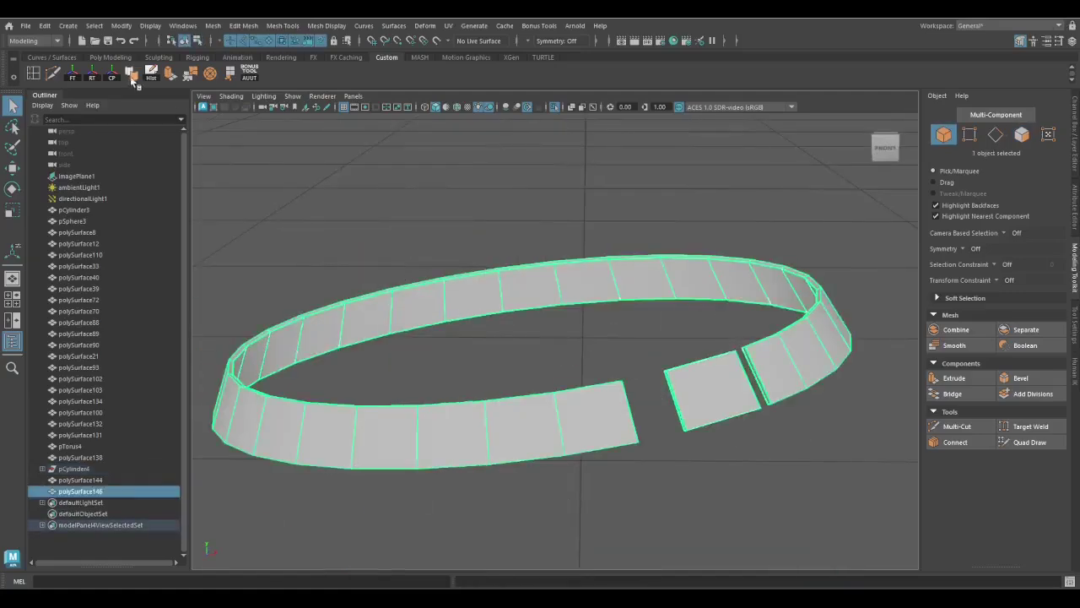
pyautogui.hotkey('ctrl', '1')
# Select both belts together with the buckle and combine them into one object
pyautogui.keyDown('alt'); pyautogui.moveTo(473, 338); pyautogui.dragTo(524, 443); pyautogui.keyUp('alt')
pyautogui.keyDown('shift'); pyautogui.click(500, 380); pyautogui.keyUp('shift')
pyautogui.keyDown('alt'); pyautogui.moveTo(500, 380); pyautogui.dragTo(694, 345); pyautogui.keyUp('alt')
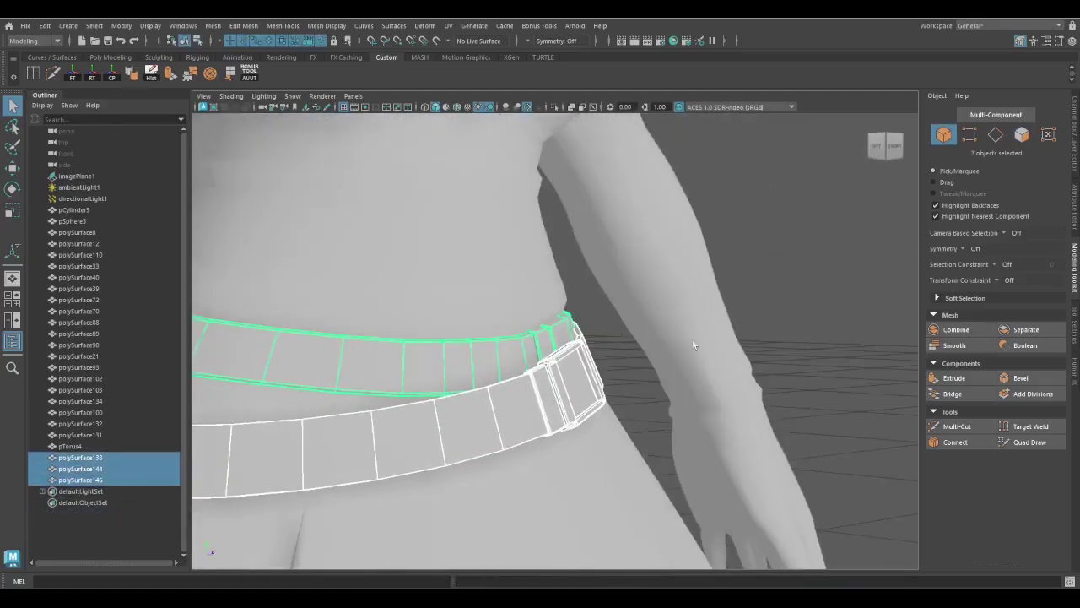
pyautogui.click(137, 74)
# Create a polygon cube, scale it to 0.20, 0.05, 0.04 and place it tilted across the buckle's right side bar
pyautogui.click(52, 74)
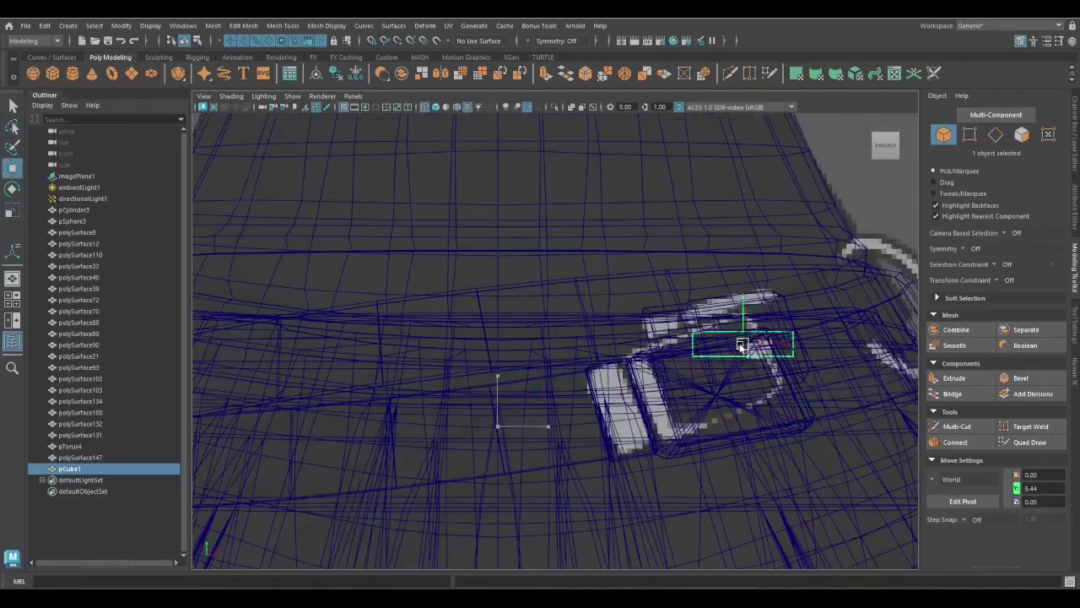
pyautogui.press('5')
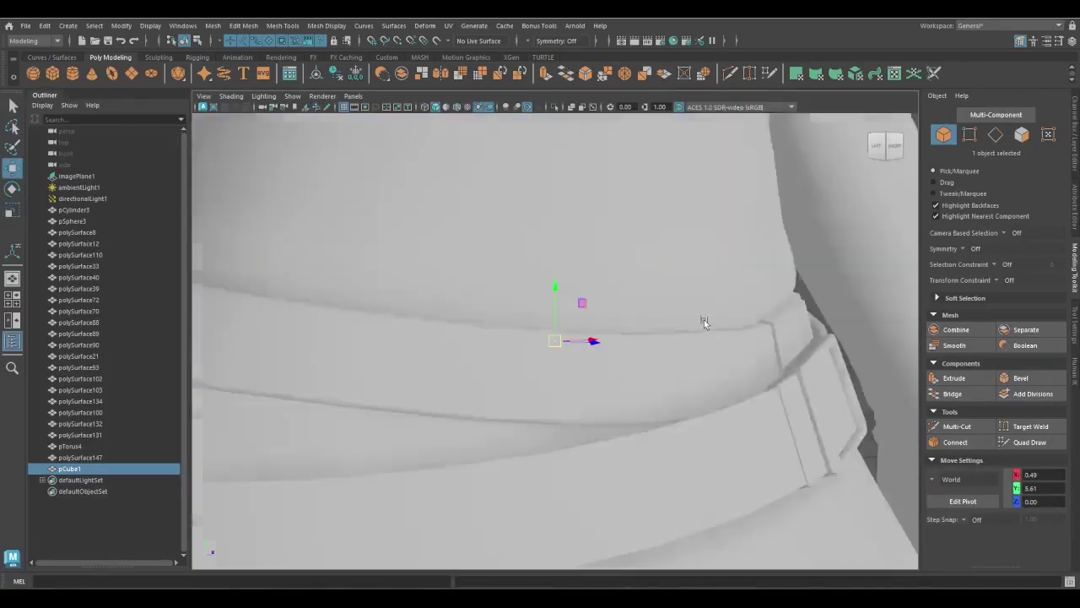
pyautogui.press('e')
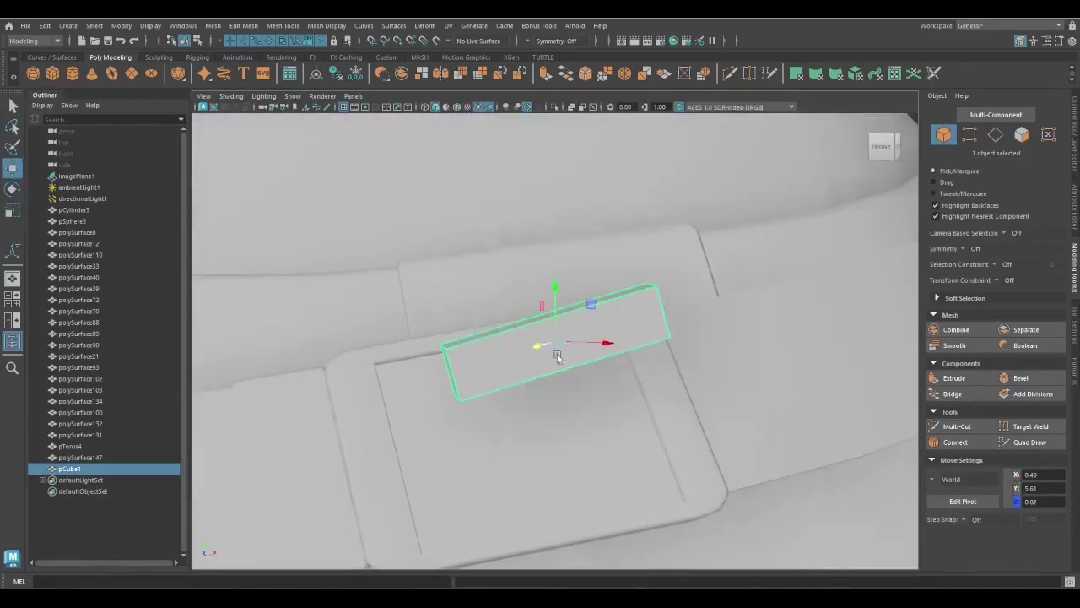
pyautogui.keyDown('alt'); pyautogui.moveTo(562, 407); pyautogui.dragTo(603, 392); pyautogui.keyUp('alt')
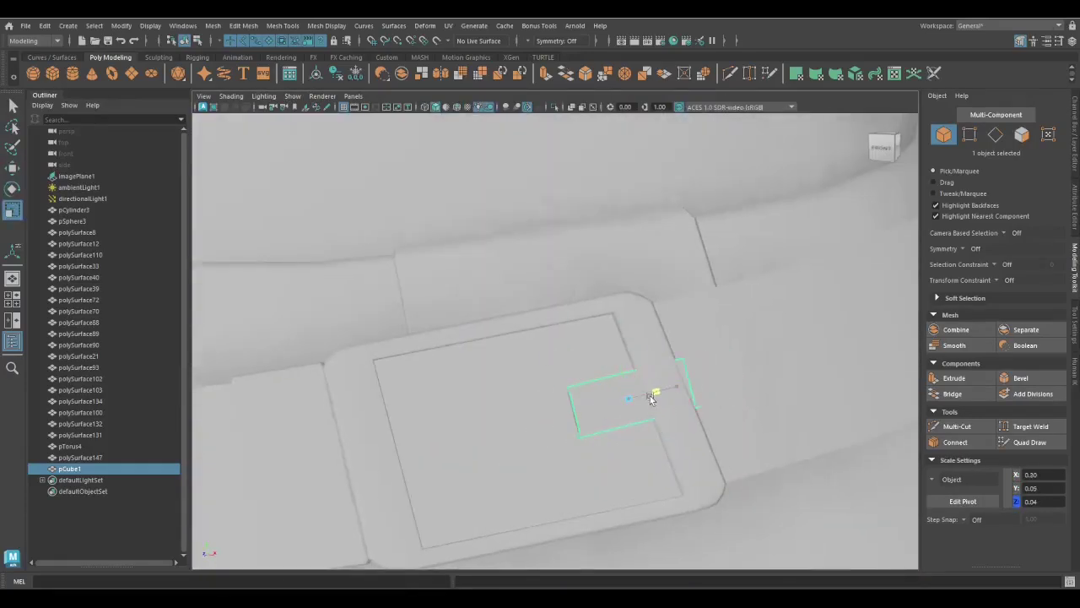
pyautogui.press('e')
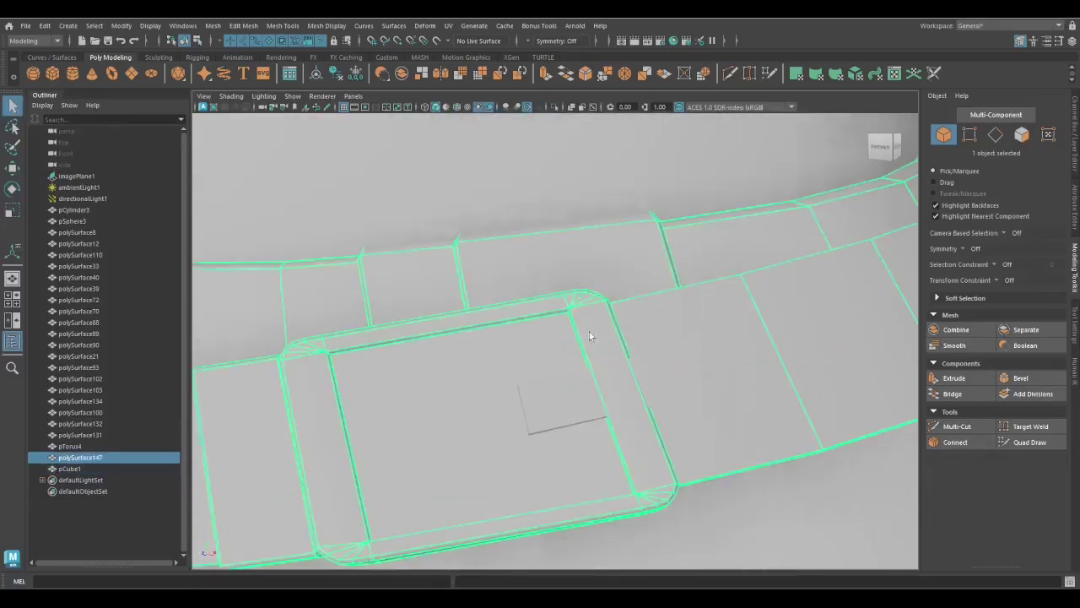
# Move the vertices of the buckle frame's right-hand corners to adjust the frame's outline
pyautogui.press('4')
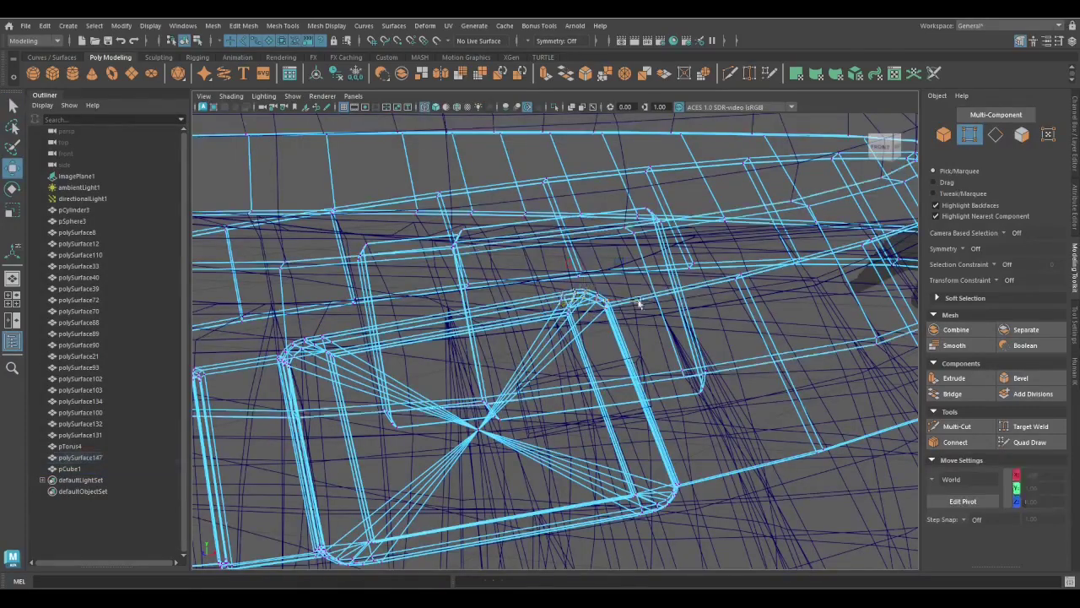
pyautogui.press('5')
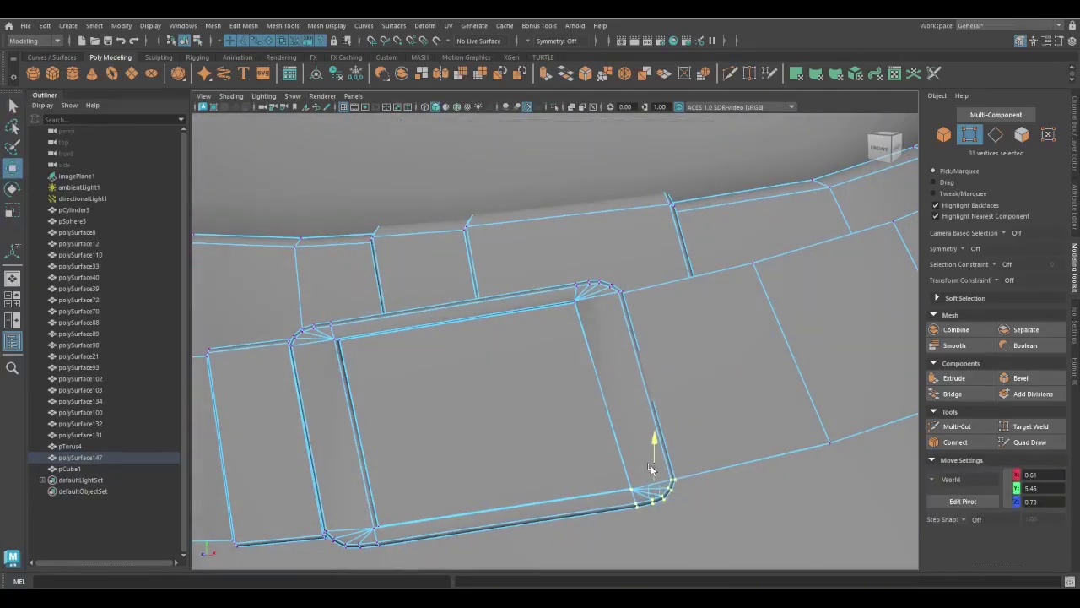
pyautogui.rightClick(631, 272)
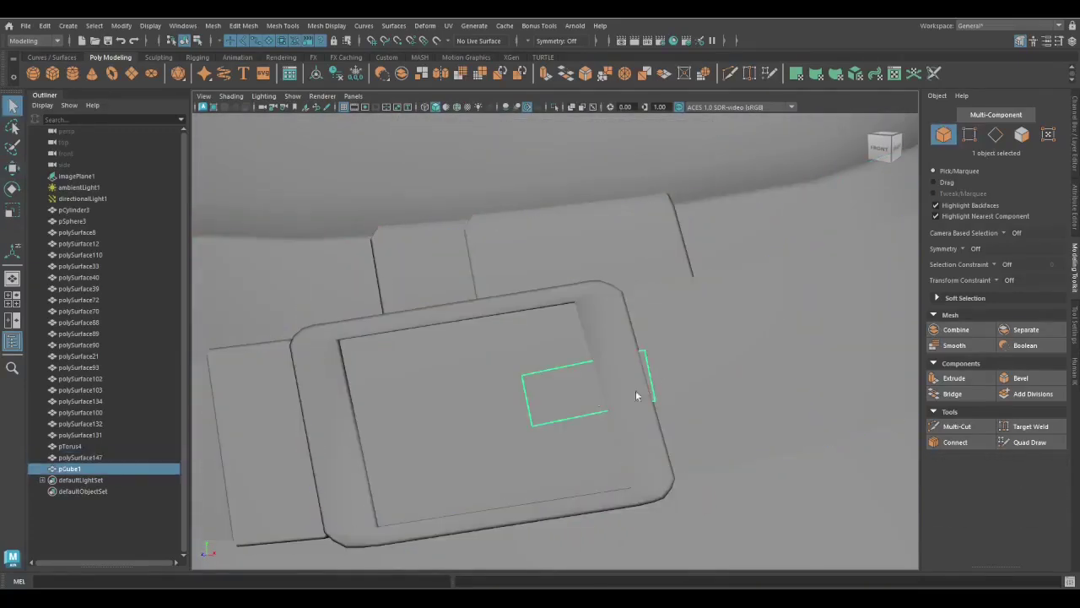
# Reposition the small cube against the buckle's side bar, add lengthwise edges and pull its front edge outward
pyautogui.click(635, 390)
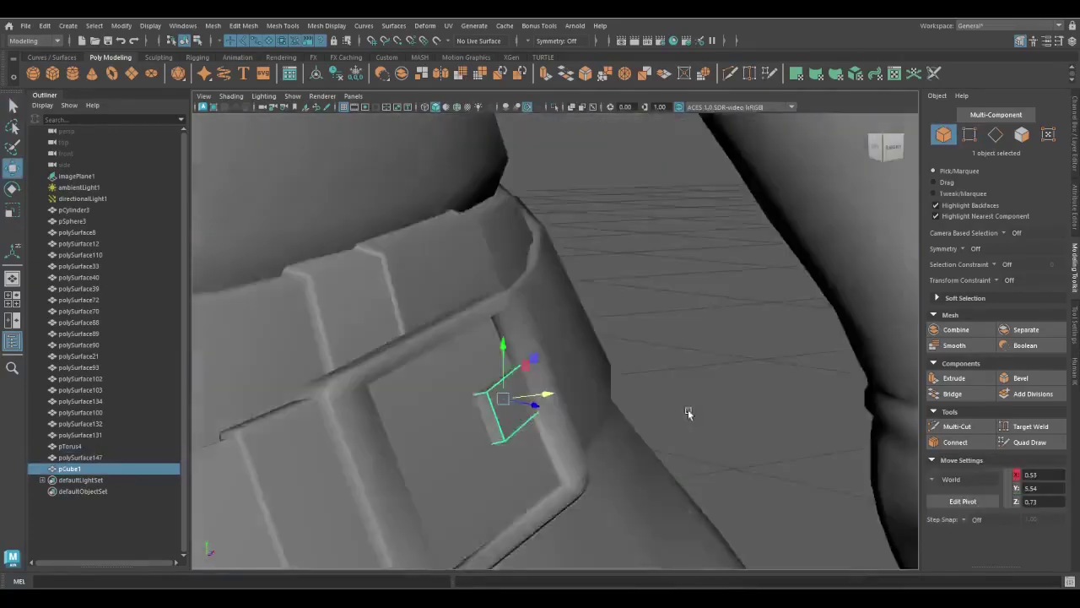
pyautogui.press('e')
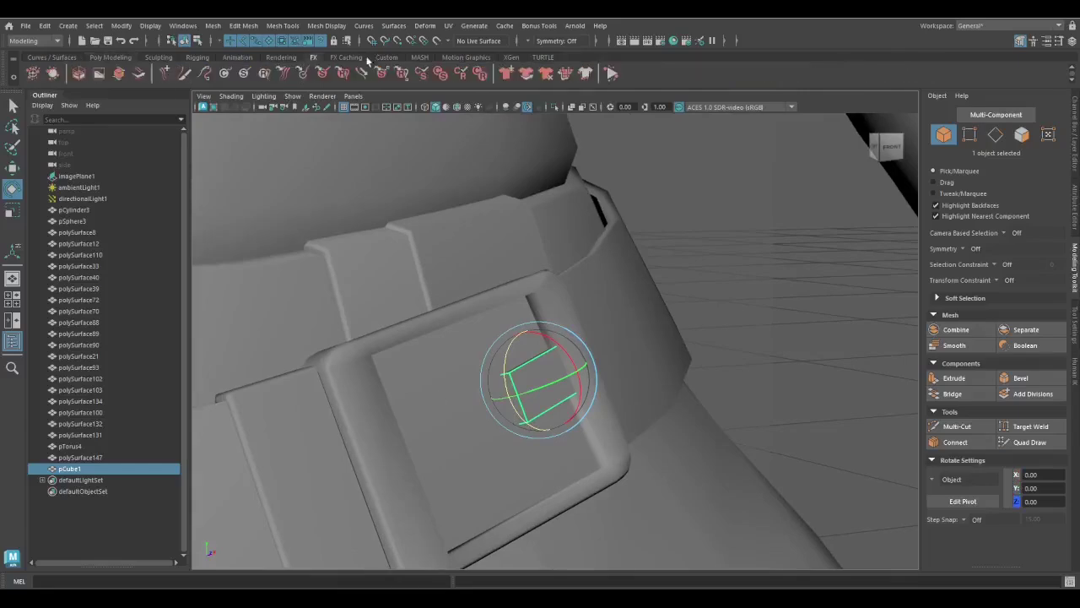
pyautogui.click(384, 57)
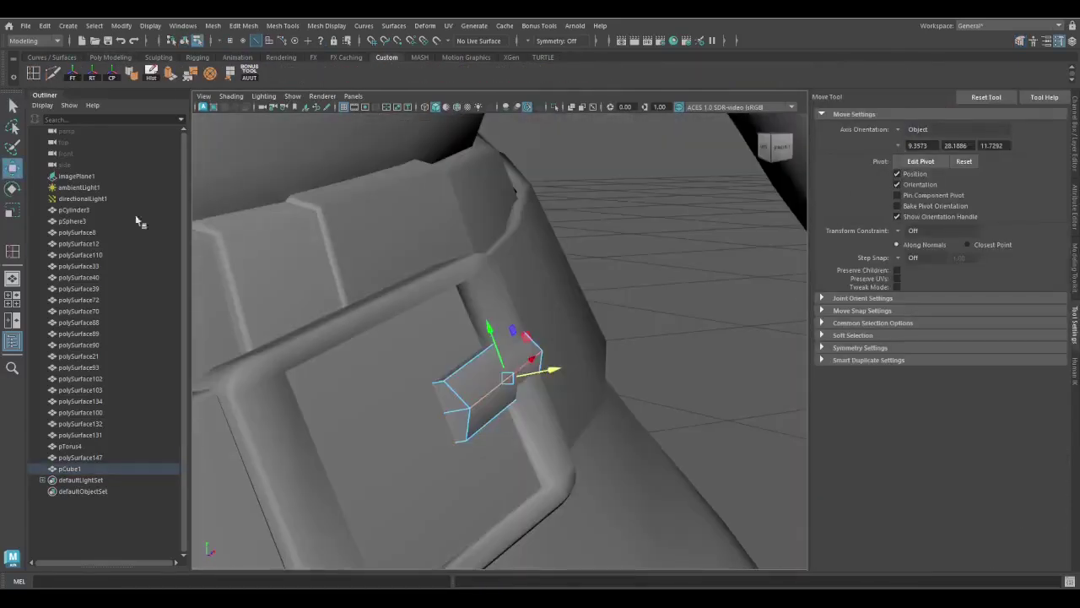
pyautogui.click(466, 430)
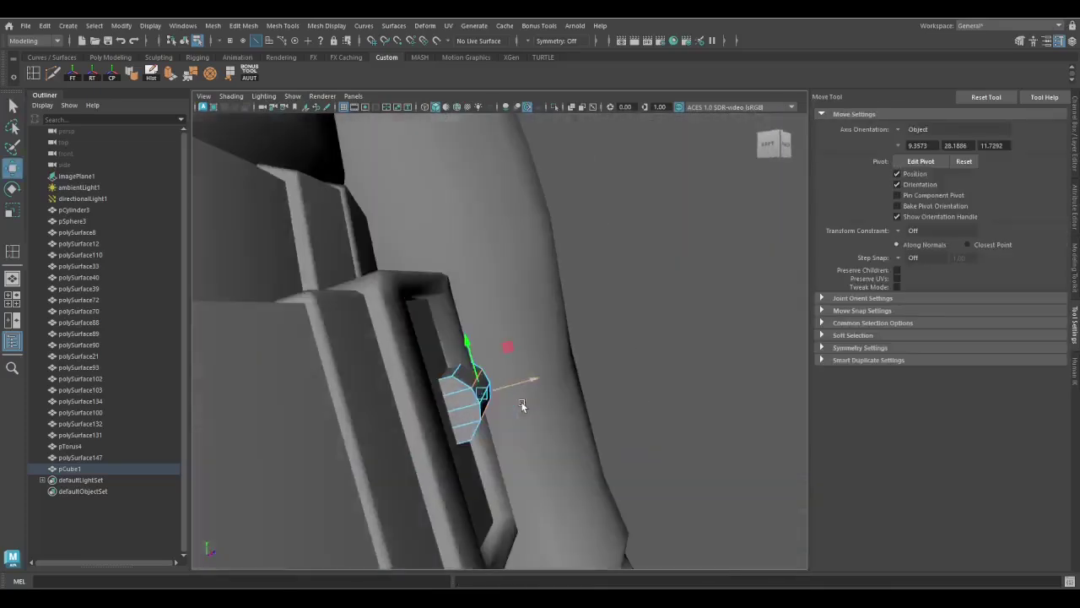
# Move and scale the small cube's front vertices to round its profile and isolate the piece
pyautogui.press('q')
pyautogui.press('4')
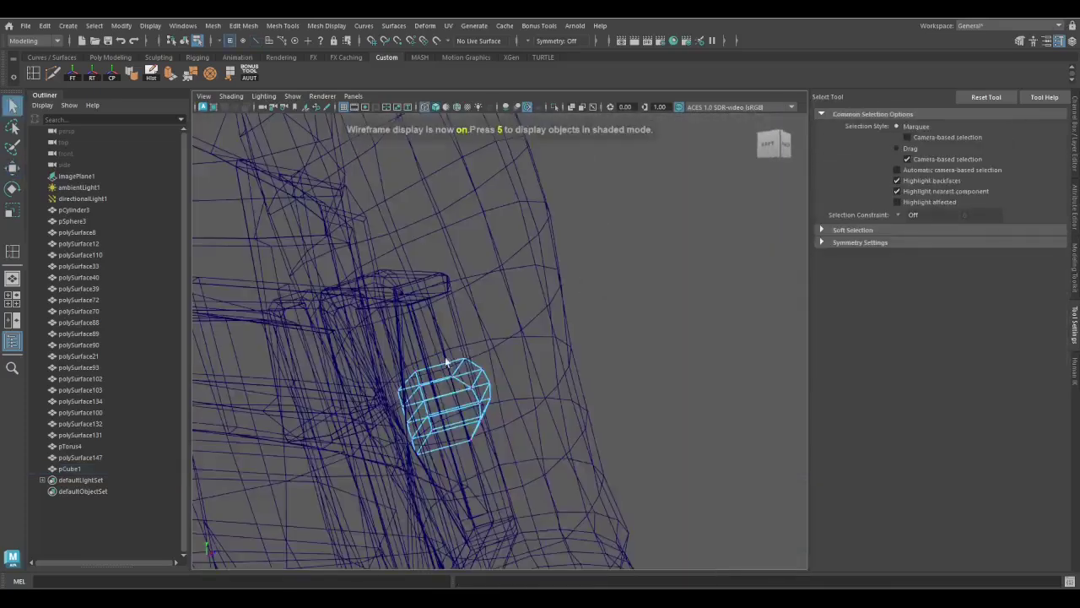
pyautogui.press('w')
pyautogui.press('5')
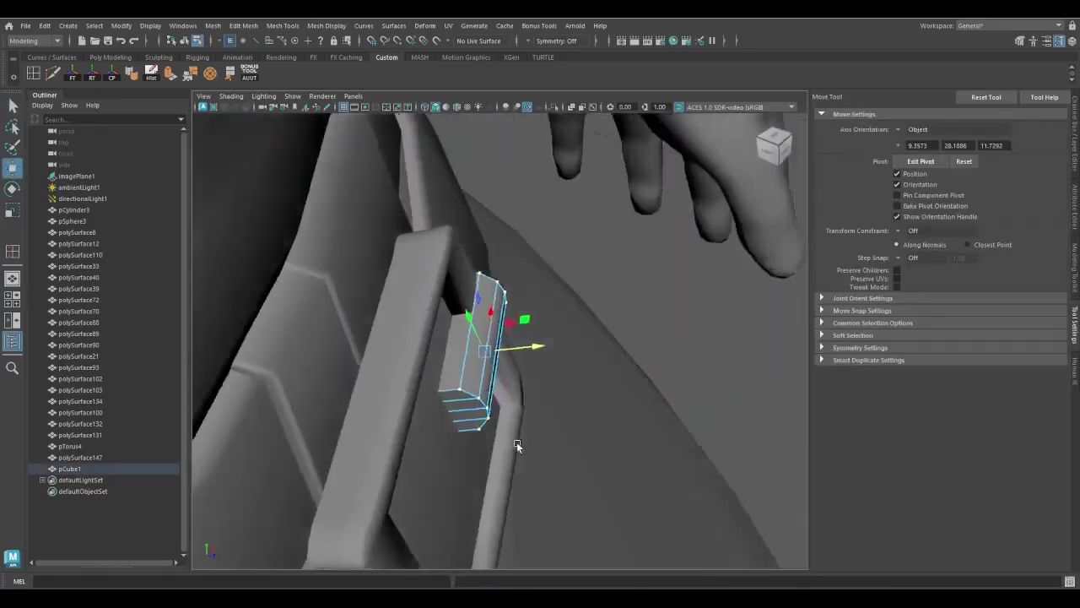
pyautogui.keyDown('alt'); pyautogui.moveTo(506, 355); pyautogui.dragTo(572, 379); pyautogui.keyUp('alt')
pyautogui.press('r')
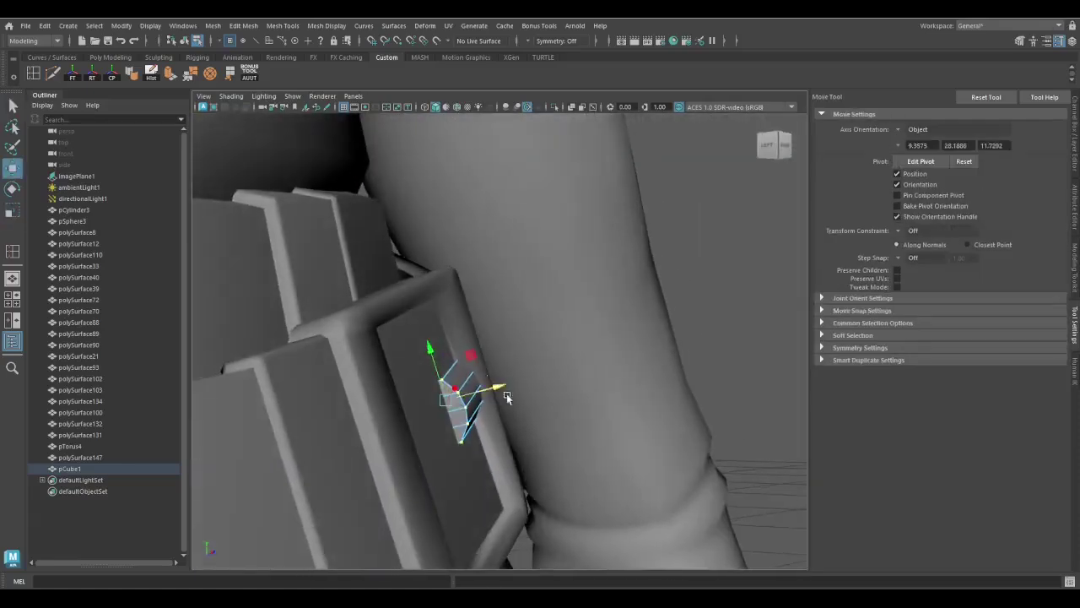
pyautogui.press('q')
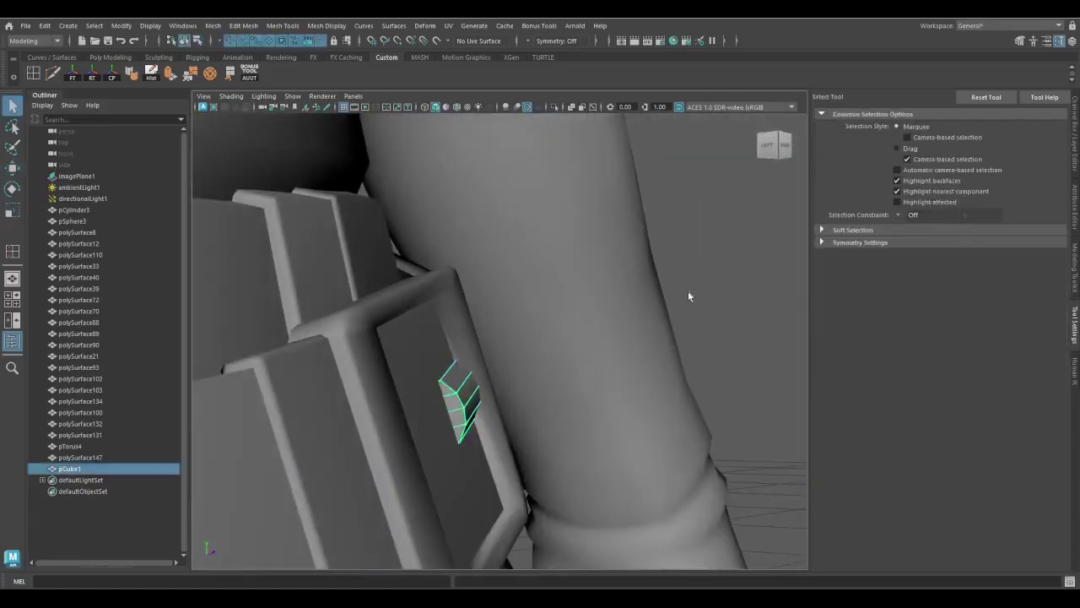
pyautogui.hotkey('ctrl', '1')
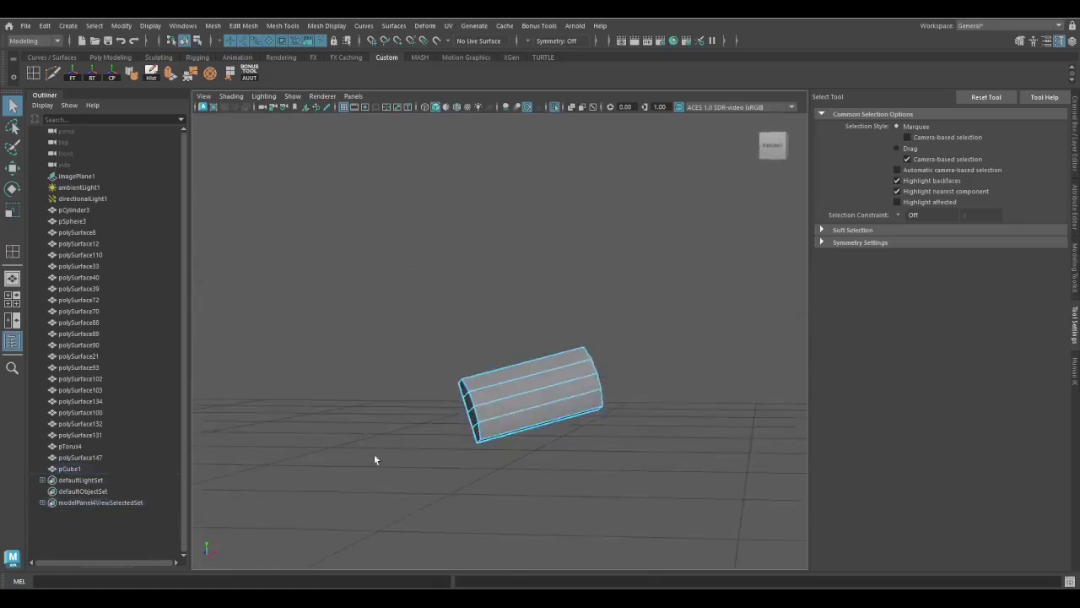
# Combine the small rounded buckle detail piece with the belts into one object
pyautogui.keyDown('alt'); pyautogui.moveTo(376, 460); pyautogui.dragTo(427, 424); pyautogui.keyUp('alt')
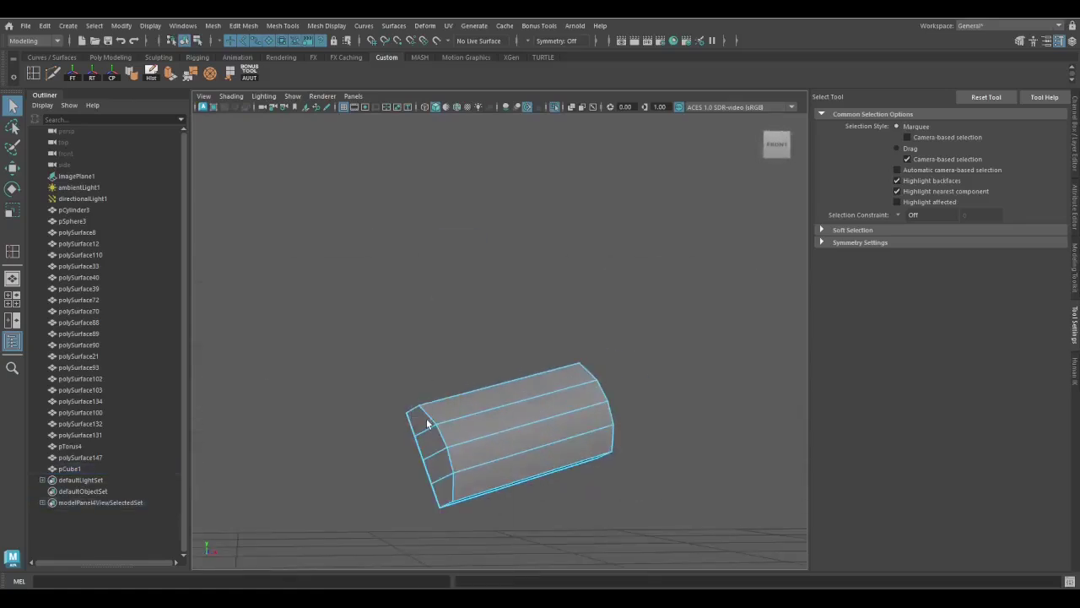
pyautogui.keyDown('shift'); pyautogui.moveTo(471, 457); pyautogui.dragTo(507, 355, button='right'); pyautogui.keyUp('shift')
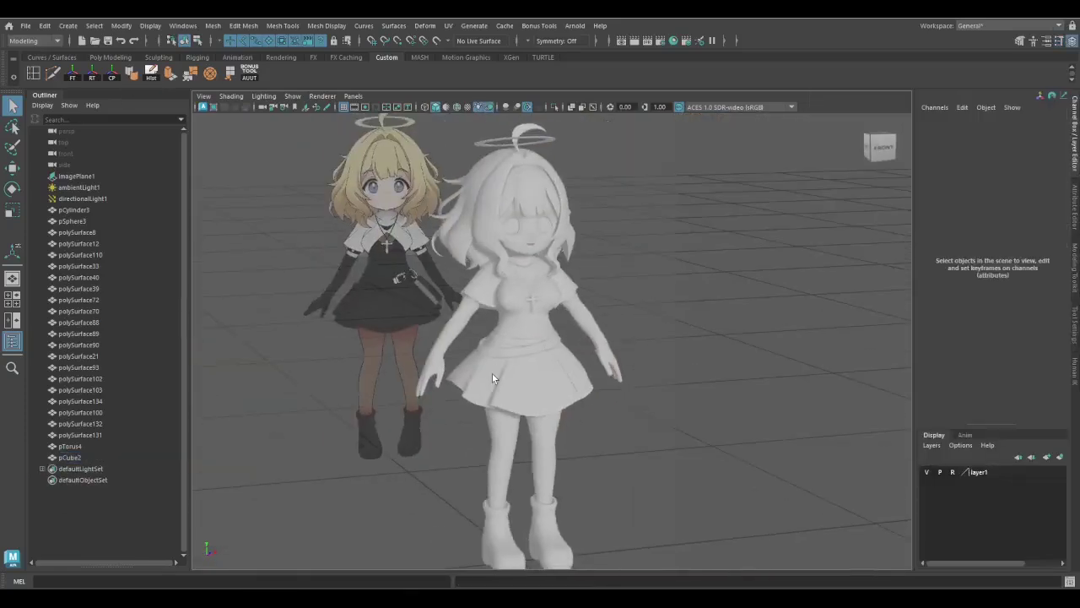
# Duplicate the lower belt's front faces beside the buckle as a separate strip for a hanging strap
pyautogui.keyDown('alt'); pyautogui.moveTo(492, 373); pyautogui.dragTo(379, 438); pyautogui.keyUp('alt')
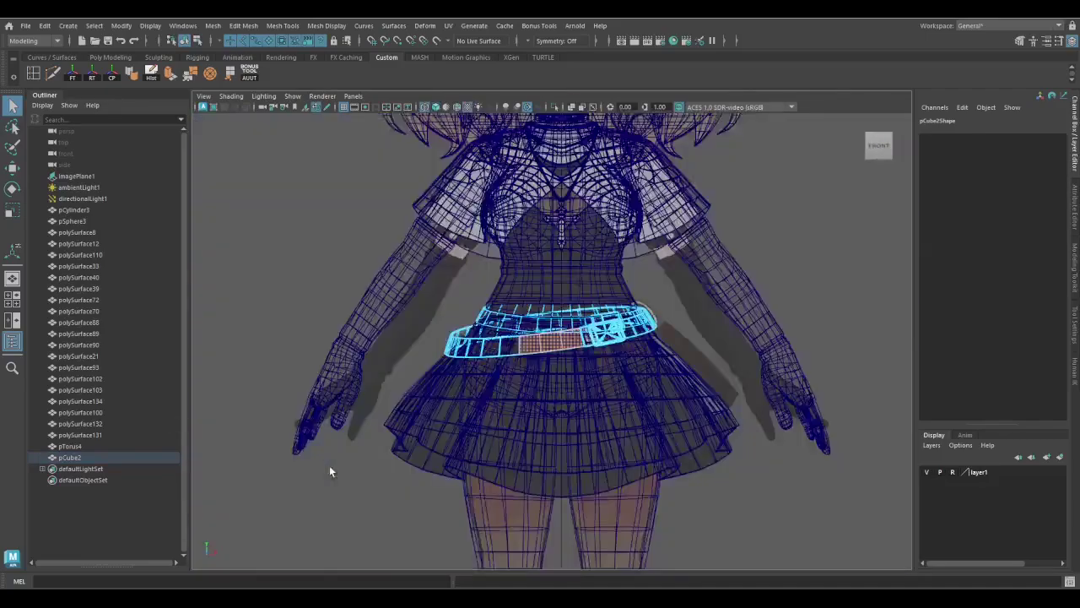
pyautogui.press('f')
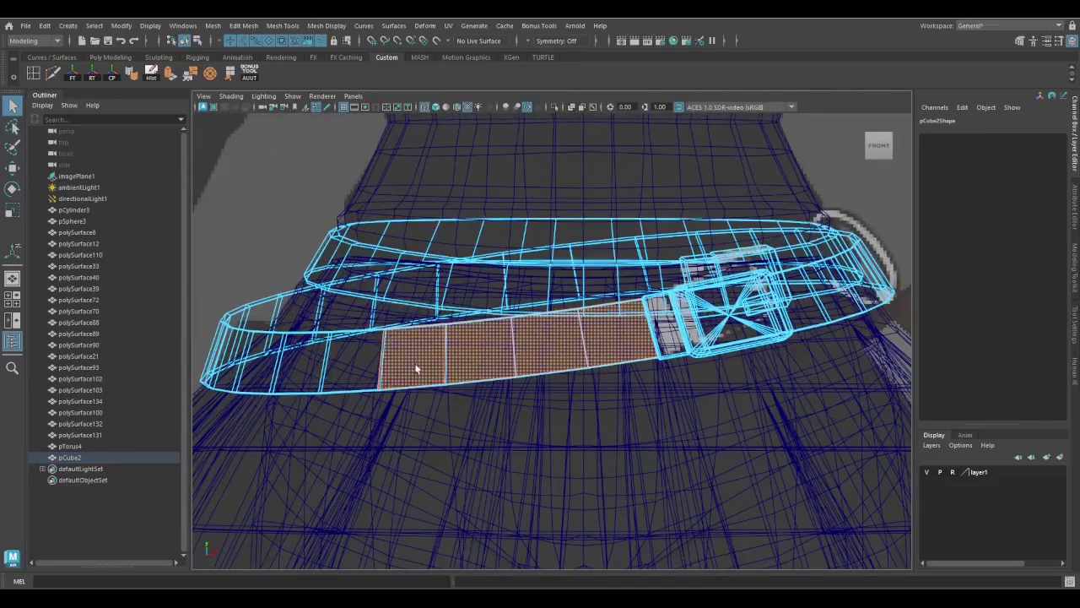
pyautogui.keyDown('shift'); pyautogui.moveTo(831, 251); pyautogui.dragTo(831, 291, button='right'); pyautogui.keyUp('shift')
pyautogui.press('5')
pyautogui.scroll(5, 501, 299)
pyautogui.press('4')
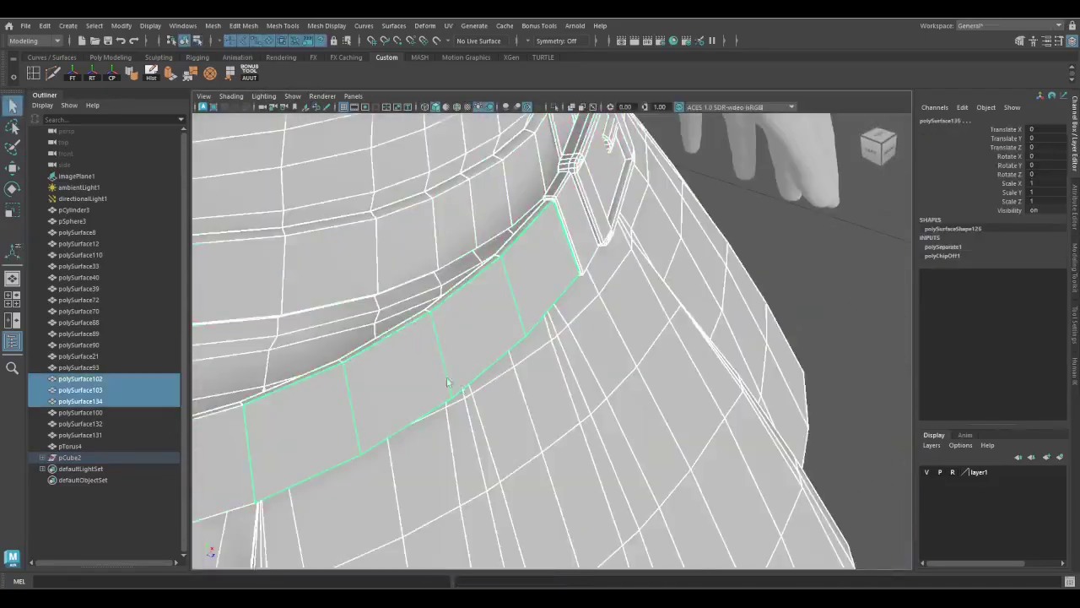
# Adjust the duplicated strip's vertices in depth so it sits just in front of the belt
pyautogui.press('5')
pyautogui.scroll(-5, 687, 433)
pyautogui.keyDown('alt'); pyautogui.moveTo(687, 434); pyautogui.dragTo(639, 475); pyautogui.keyUp('alt')
pyautogui.scroll(6, 533, 438)
pyautogui.press('F9')
pyautogui.keyDown('alt'); pyautogui.moveTo(533, 439); pyautogui.dragTo(603, 430); pyautogui.keyUp('alt')
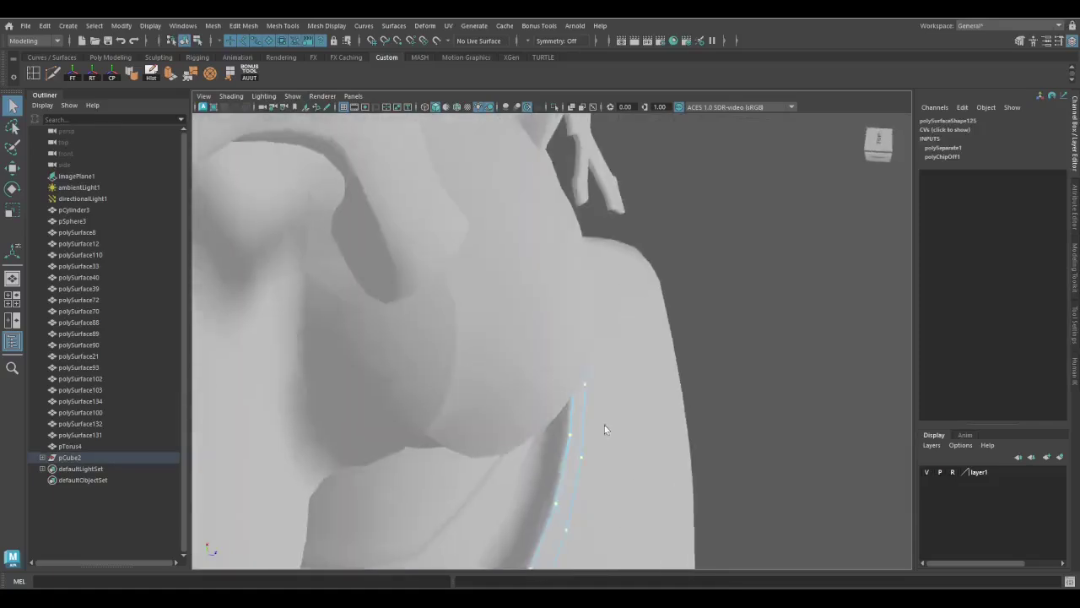
pyautogui.scroll(3, 552, 374)
# Move the strip's vertices downward in the front view so it hangs diagonally from the buckle with a short end segment
pyautogui.press('4')
pyautogui.scroll(-5, 566, 525)
pyautogui.keyDown('alt'); pyautogui.moveTo(565, 526); pyautogui.dragTo(530, 479); pyautogui.keyUp('alt')
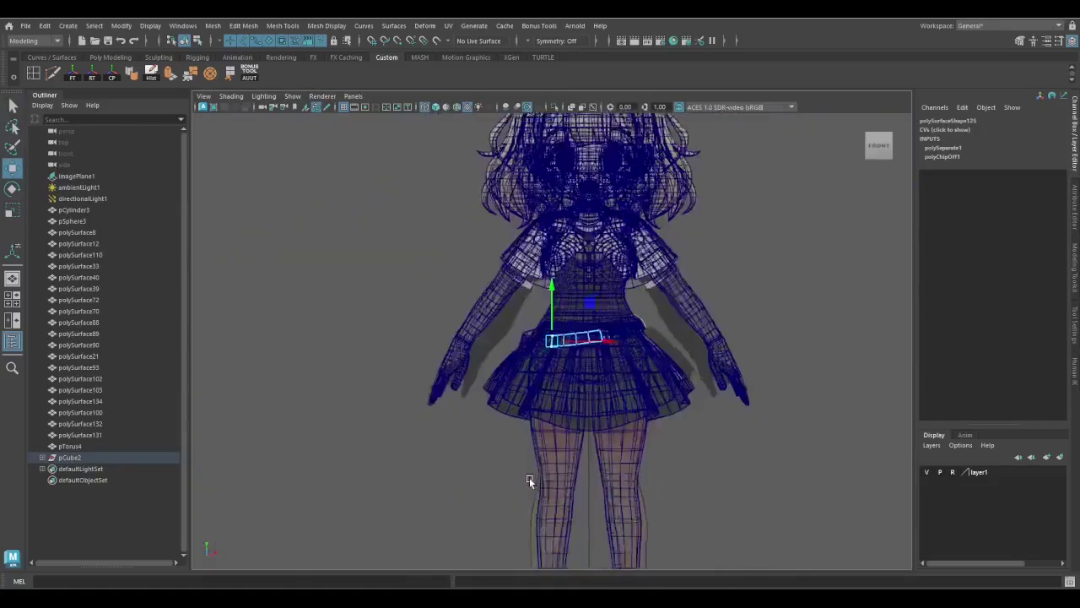
pyautogui.scroll(6, 668, 357)
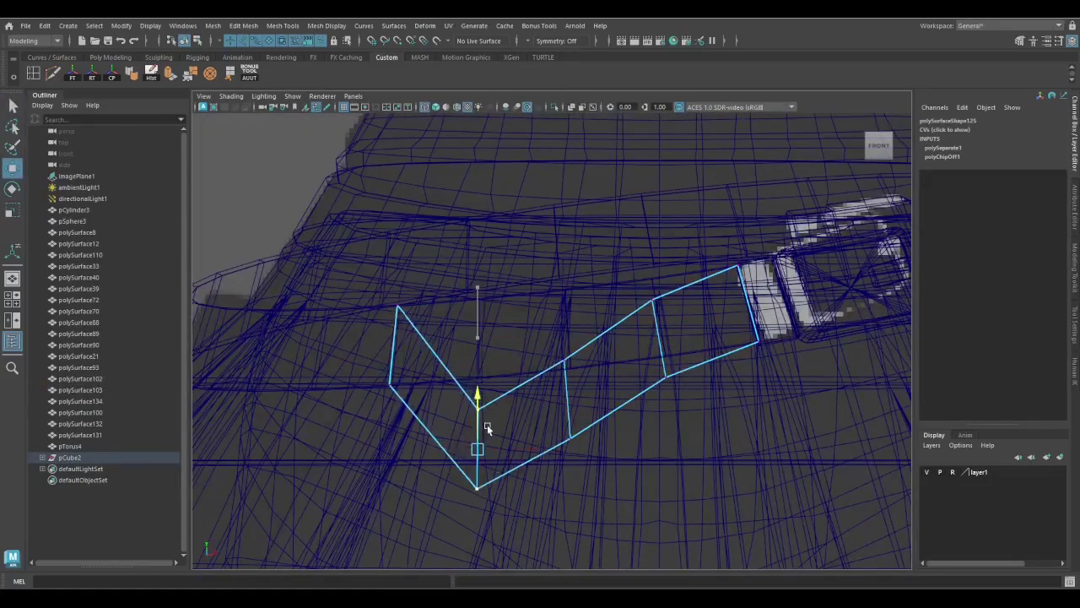
pyautogui.scroll(3, 477, 416)
pyautogui.press('q')
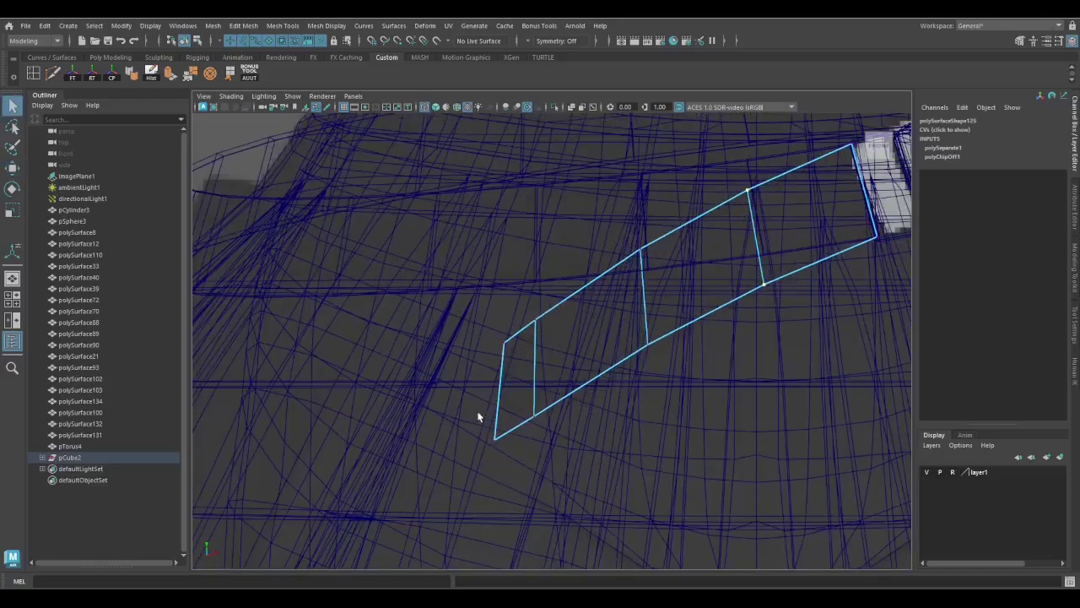
pyautogui.keyDown('alt'); pyautogui.moveTo(662, 345); pyautogui.dragTo(458, 378); pyautogui.keyUp('alt')
pyautogui.press('q')
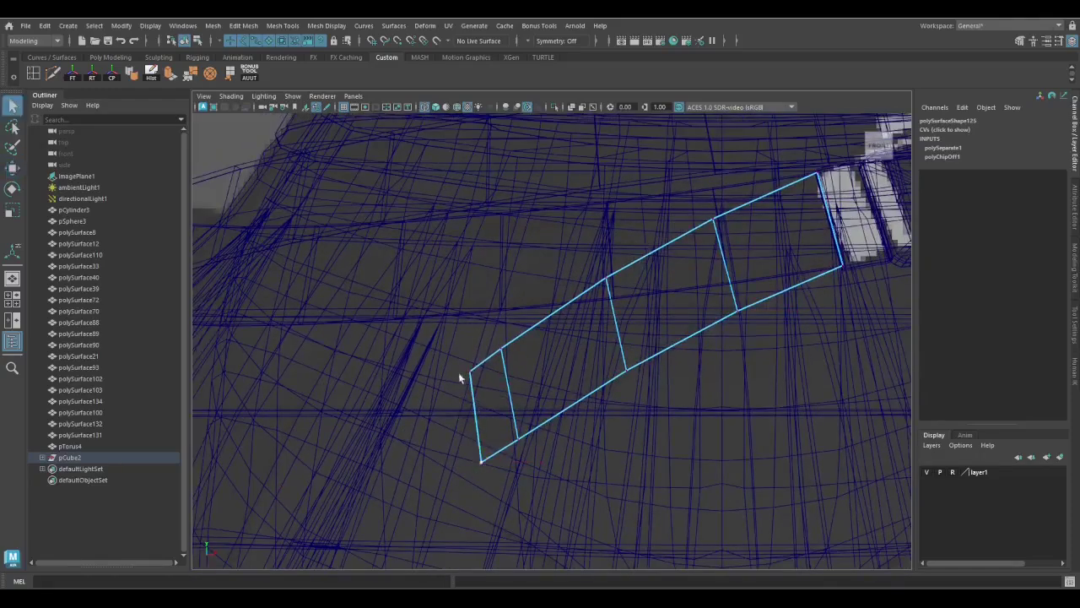
# Add a lengthwise centre edge loop and fan-shaped cuts at the strap's free end, and move the end vertices to round the tip
pyautogui.click(511, 395)
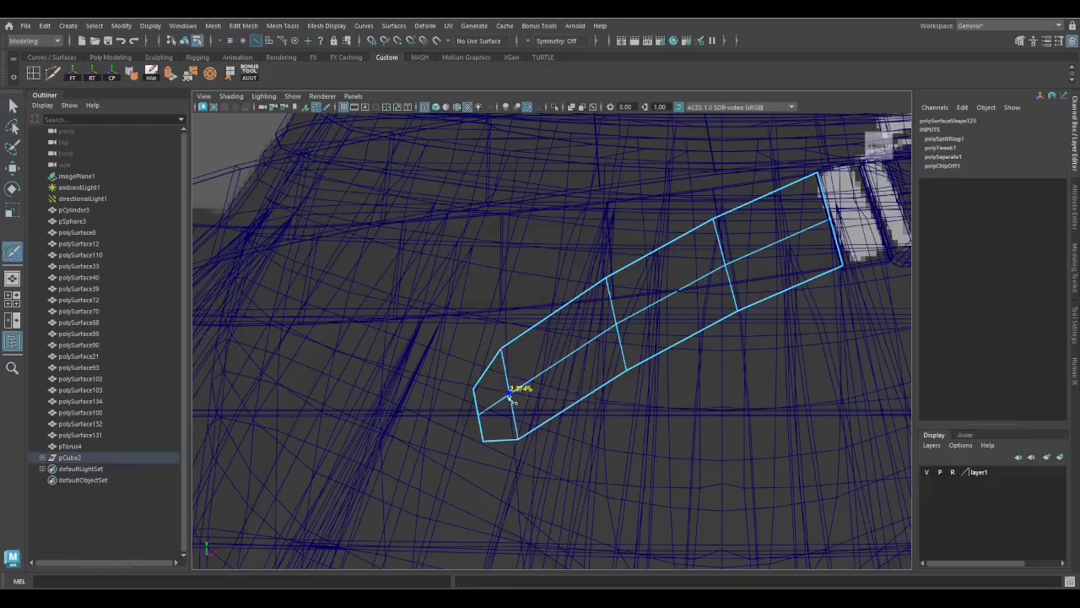
pyautogui.click(498, 424)
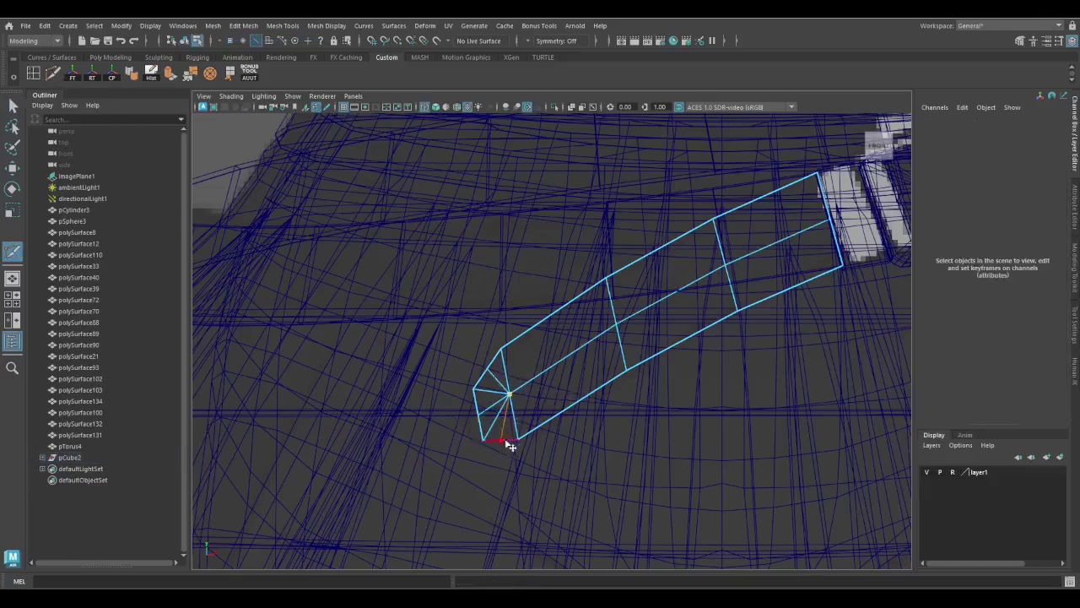
pyautogui.scroll(3, 405, 437)
pyautogui.press('w')
pyautogui.click(483, 475)
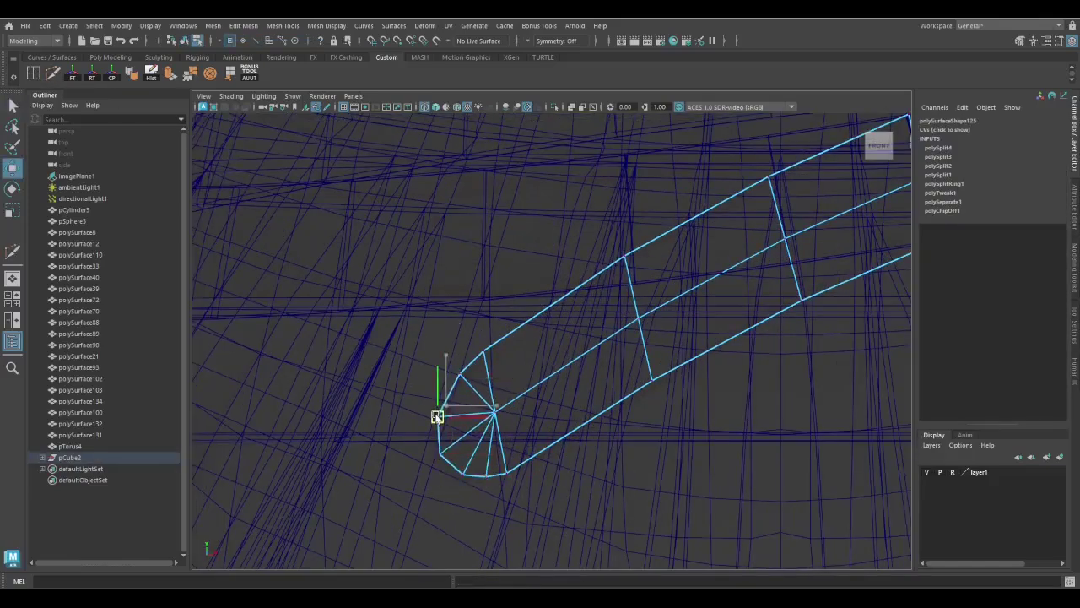
# Move the rounded tip's vertices in depth from the top view so the strap end sits in front of the skirt
pyautogui.press('space')
pyautogui.keyDown('alt'); pyautogui.moveTo(533, 345); pyautogui.dragTo(545, 441); pyautogui.keyUp('alt')
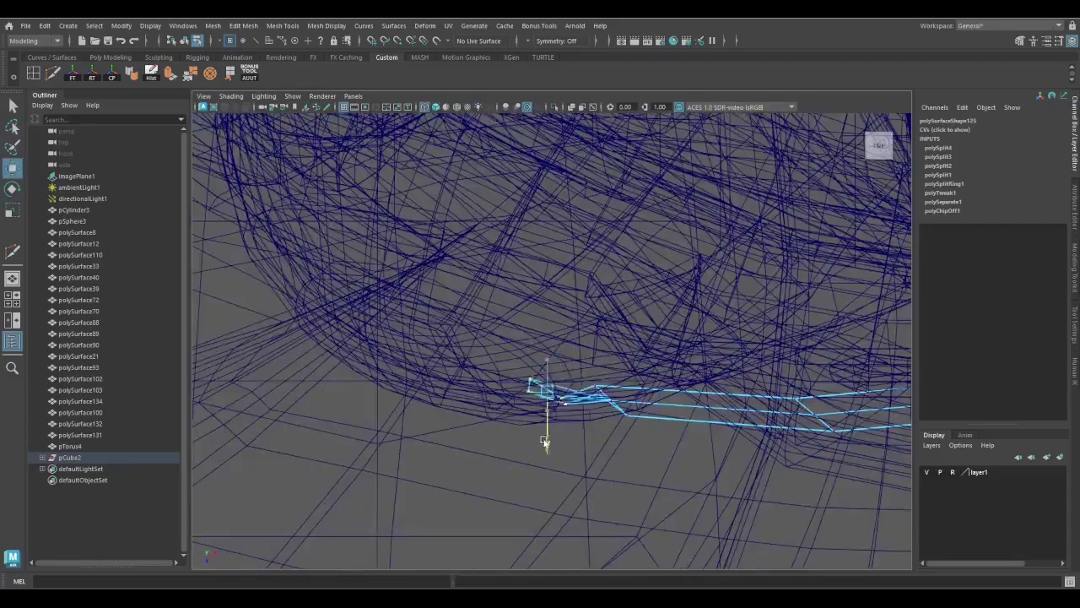
pyautogui.keyDown('alt'); pyautogui.moveTo(567, 443); pyautogui.dragTo(615, 471, button='middle'); pyautogui.keyUp('alt')
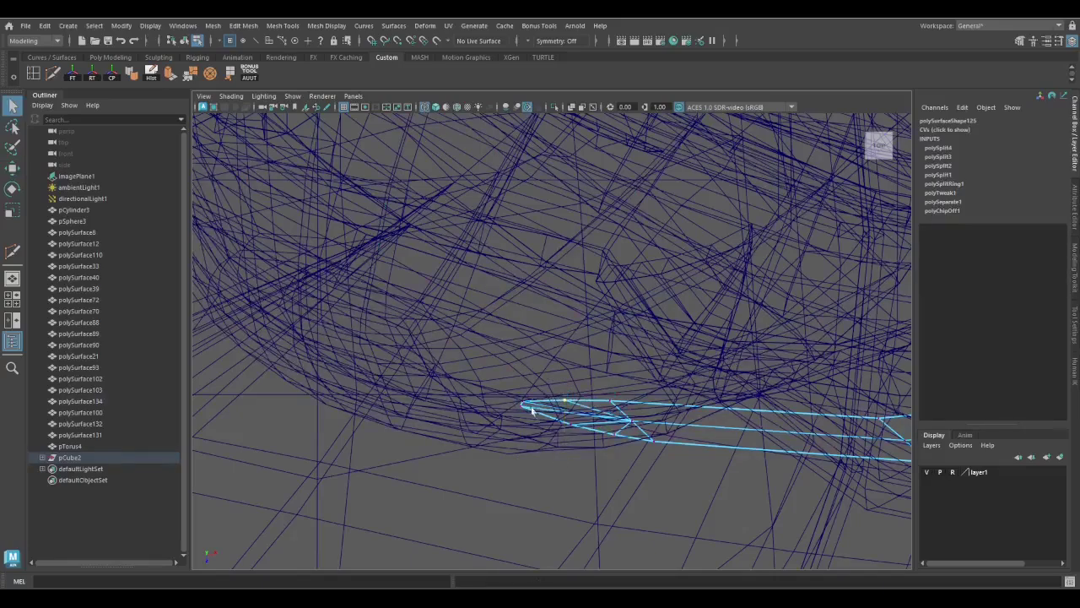
pyautogui.press('5')
pyautogui.moveTo(523, 454)
pyautogui.keyDown('alt'); pyautogui.mouseDown()
pyautogui.moveTo(721, 295)
pyautogui.moveTo(586, 420)
pyautogui.moveTo(596, 341)
pyautogui.moveTo(572, 292)
pyautogui.moveTo(482, 385)
pyautogui.moveTo(506, 456)
pyautogui.mouseUp(); pyautogui.keyUp('alt')
pyautogui.press('q')
pyautogui.press('4')
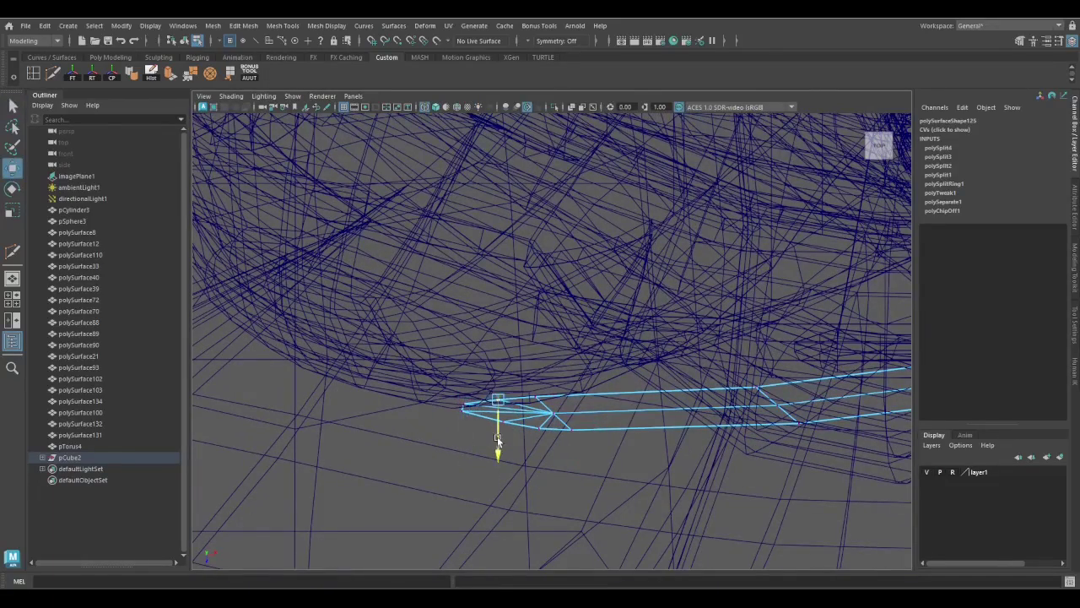
pyautogui.press('space')
pyautogui.press('space')
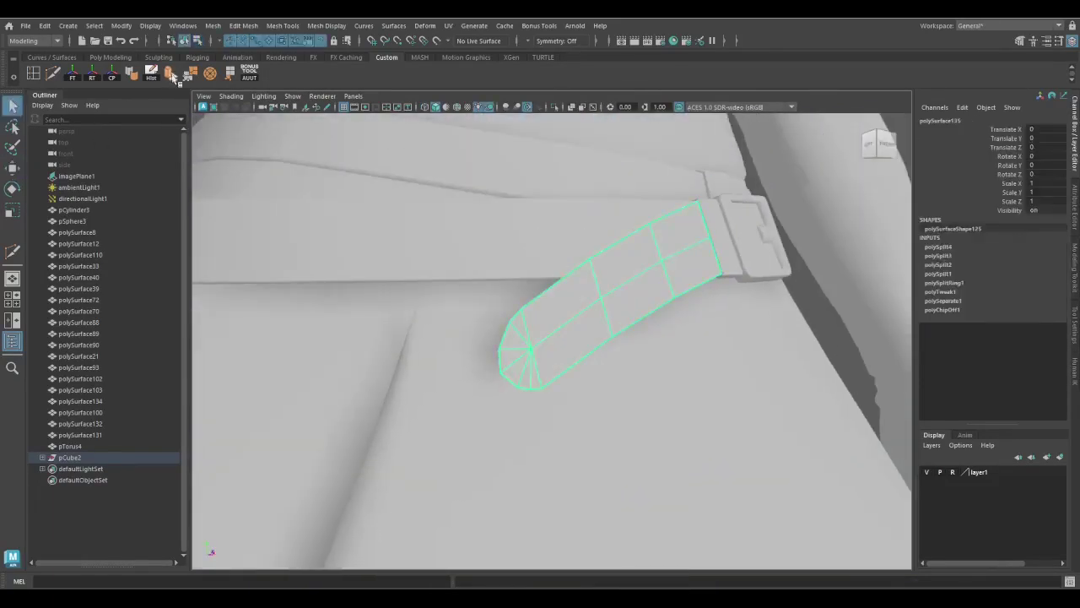
# Extrude the strap strip to give it thickness and correct its surface normals
pyautogui.hotkey('ctrl', 'e')
pyautogui.moveTo(536, 278); pyautogui.dragTo(589, 248, button='right')
pyautogui.keyDown('alt'); pyautogui.moveTo(588, 249); pyautogui.dragTo(415, 293); pyautogui.keyUp('alt')
pyautogui.hotkey('ctrl', '1')
pyautogui.moveTo(516, 310); pyautogui.dragTo(513, 492, button='right')
pyautogui.hotkey('ctrl', '1')
pyautogui.click(326, 25)
pyautogui.click(338, 69)
# Move the thickened strap's vertices outward from the belt so it lies cleanly over the belt and skirt
pyautogui.keyDown('alt'); pyautogui.moveTo(337, 253); pyautogui.dragTo(512, 413); pyautogui.keyUp('alt')
pyautogui.click(517, 312)
pyautogui.moveTo(739, 270); pyautogui.dragTo(726, 287, button='right')
pyautogui.press('w')
pyautogui.keyDown('alt'); pyautogui.moveTo(726, 287); pyautogui.dragTo(575, 361); pyautogui.keyUp('alt')
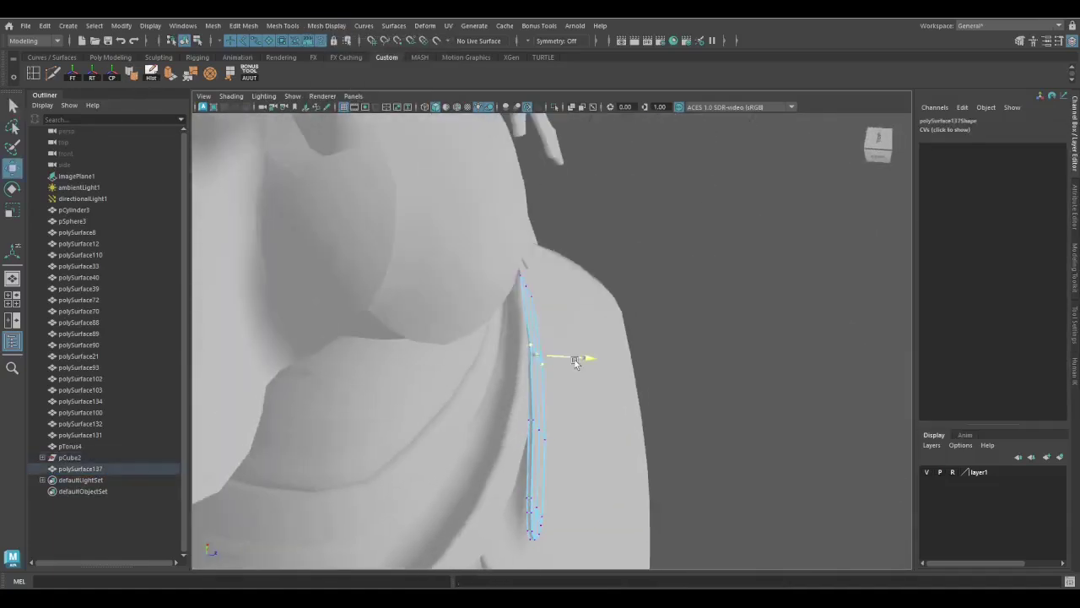
pyautogui.keyDown('alt'); pyautogui.moveTo(594, 432); pyautogui.dragTo(579, 516); pyautogui.keyUp('alt')
pyautogui.press('q')
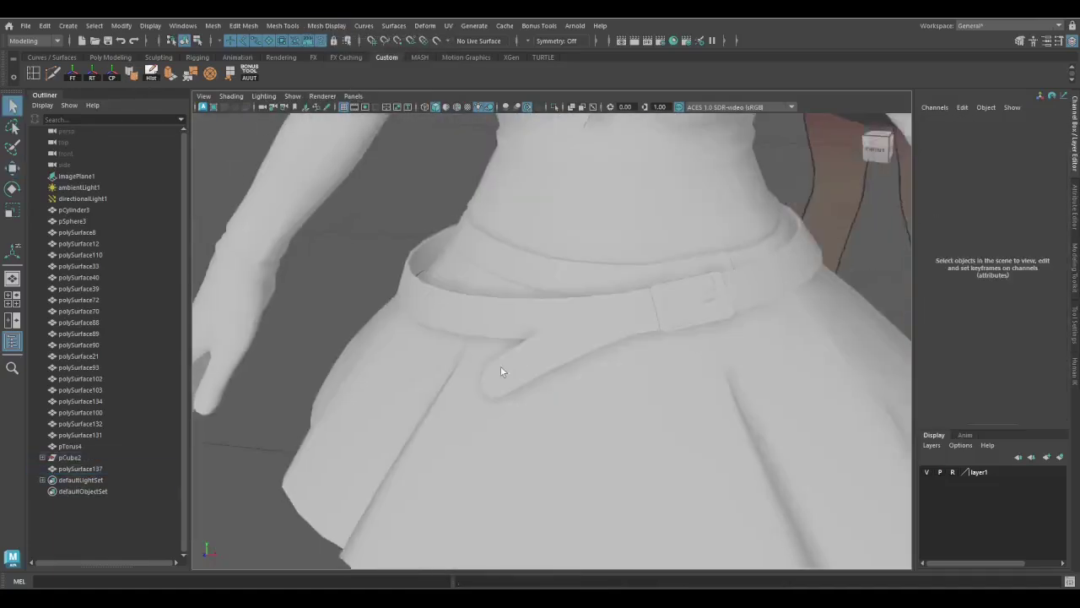
# Combine the hanging strap with the belts into one object
pyautogui.click(499, 369)
pyautogui.rightClick(494, 265)
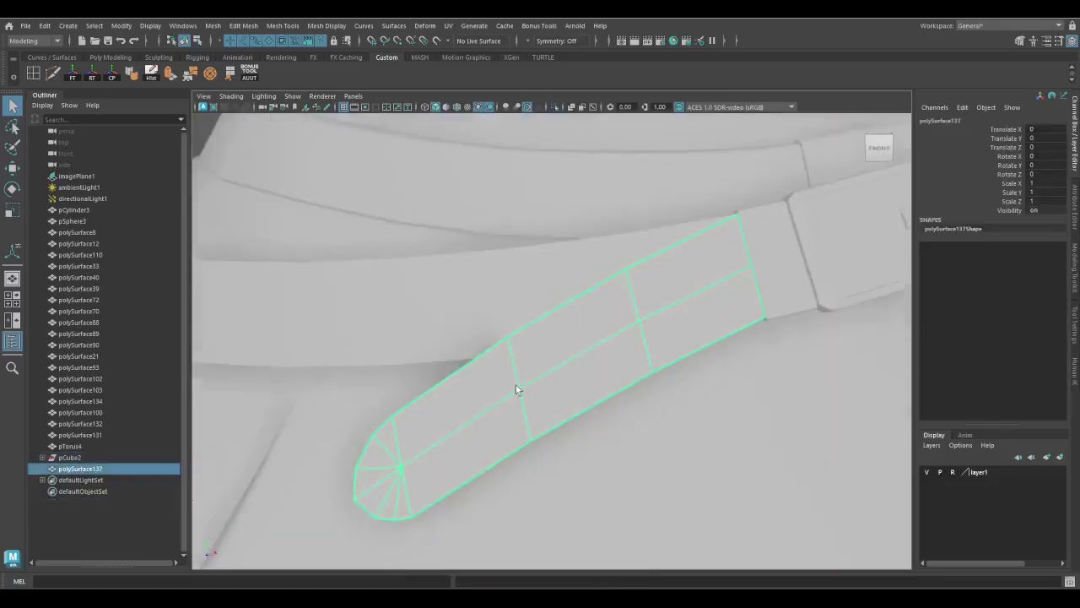
pyautogui.keyDown('shift'); pyautogui.click(282, 372); pyautogui.keyUp('shift')
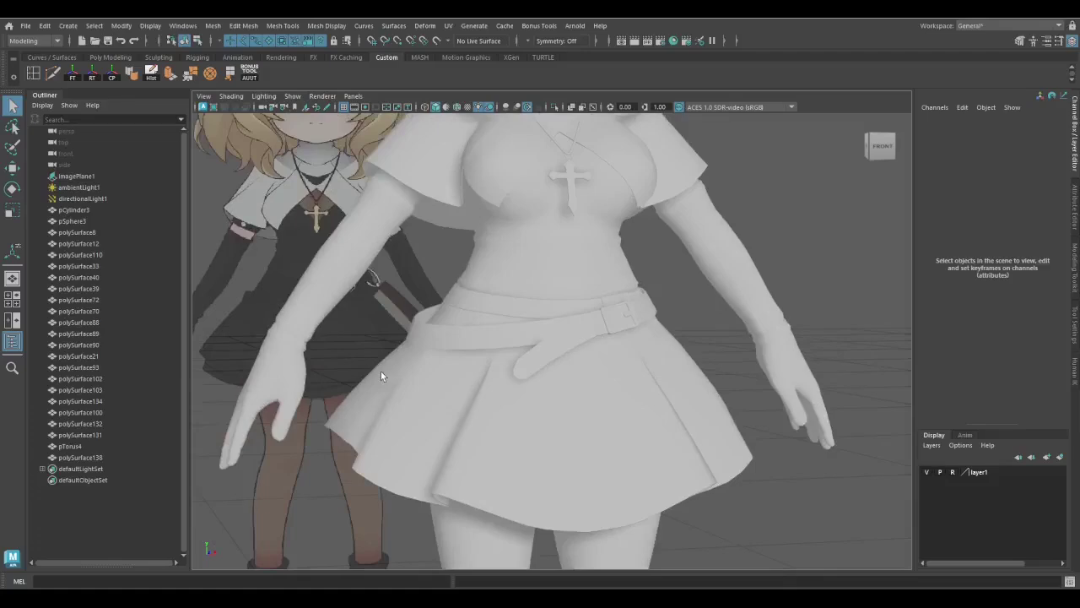
pyautogui.scroll(-2, 381, 376)
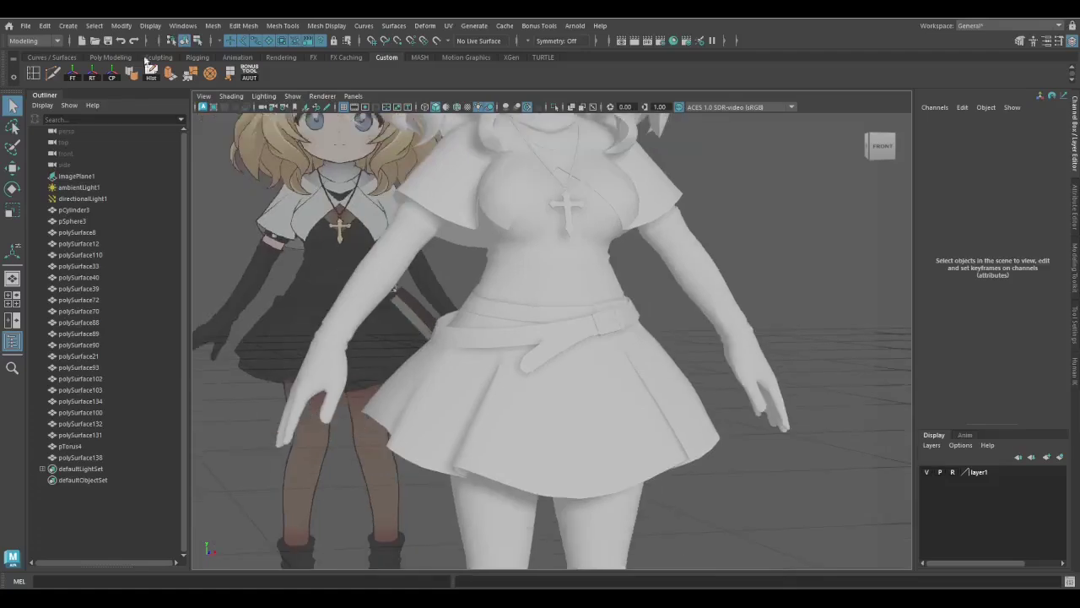
# Create a polygon torus with Rotate X 90, set its section radius to 0.1, and scale and tilt it to match the reference ring
pyautogui.click(112, 74)
pyautogui.press('Return')
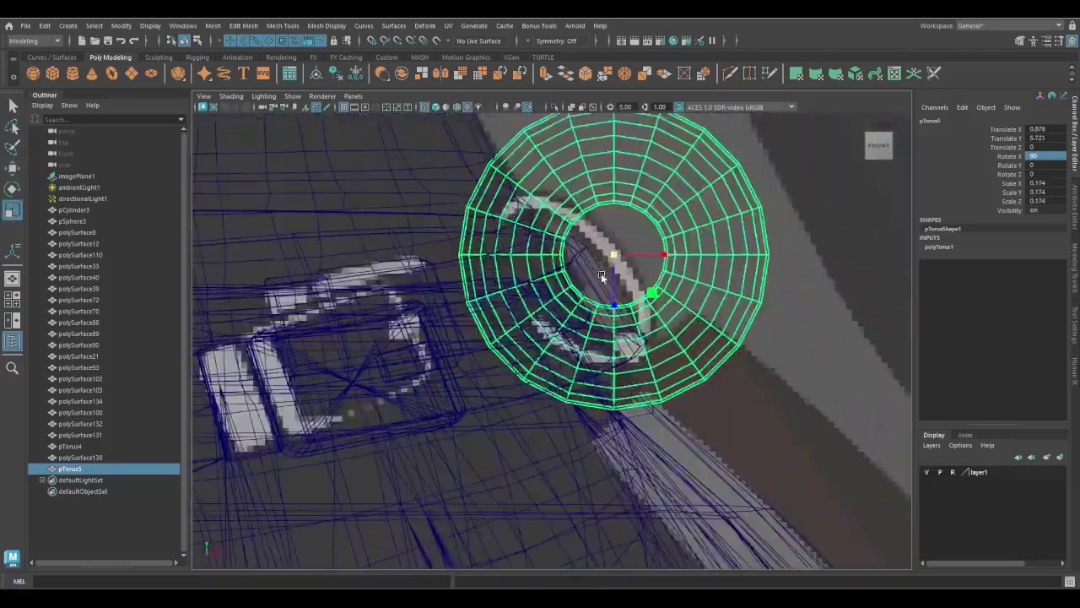
pyautogui.moveTo(601, 272); pyautogui.dragTo(549, 264)
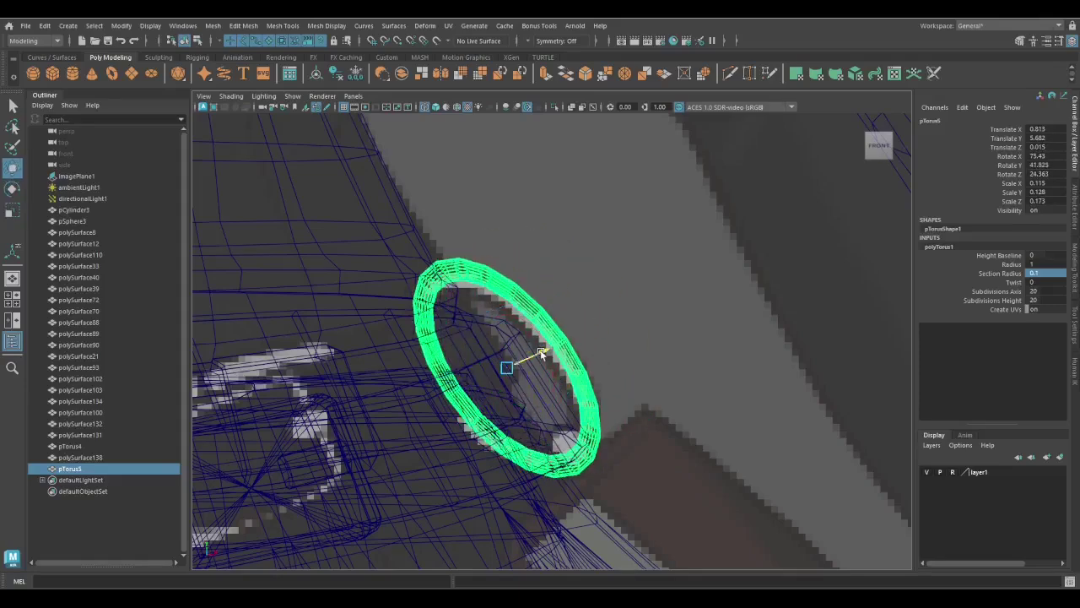
# Move the tilted ring onto the upper belt at the character's hip
pyautogui.moveTo(541, 353)
pyautogui.keyDown('alt'); pyautogui.mouseDown()
pyautogui.moveTo(579, 398)
pyautogui.moveTo(525, 358)
pyautogui.moveTo(584, 350)
pyautogui.mouseUp(); pyautogui.keyUp('alt')
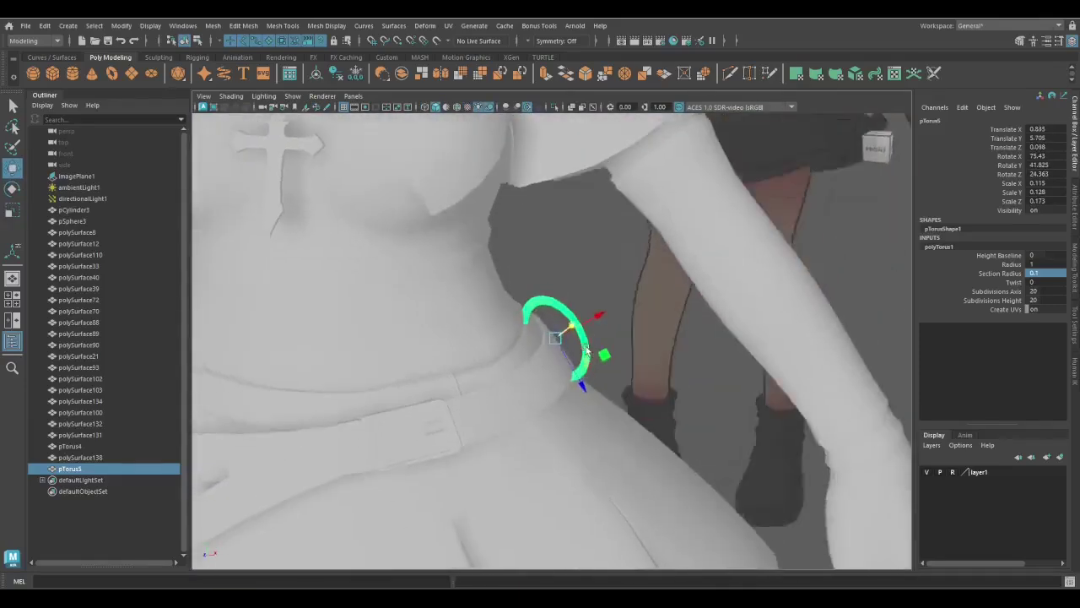
pyautogui.keyDown('alt'); pyautogui.moveTo(585, 350); pyautogui.dragTo(643, 401, button='right'); pyautogui.keyUp('alt')
pyautogui.press('q')
pyautogui.click(644, 414)
pyautogui.keyDown('alt'); pyautogui.moveTo(644, 414); pyautogui.dragTo(556, 413); pyautogui.keyUp('alt')
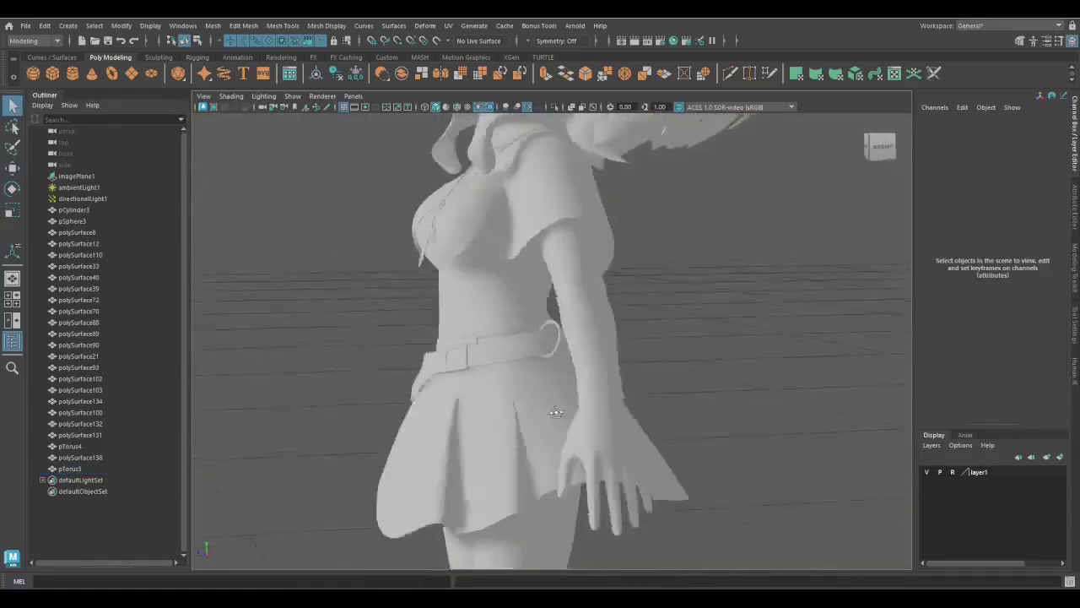
# Rotate the ring further around the hip and shift it so it hooks around the belt's side
pyautogui.click(548, 337)
pyautogui.press('f')
pyautogui.press('e')
pyautogui.keyDown('alt'); pyautogui.moveTo(557, 354); pyautogui.dragTo(595, 327); pyautogui.keyUp('alt')
pyautogui.press('w')
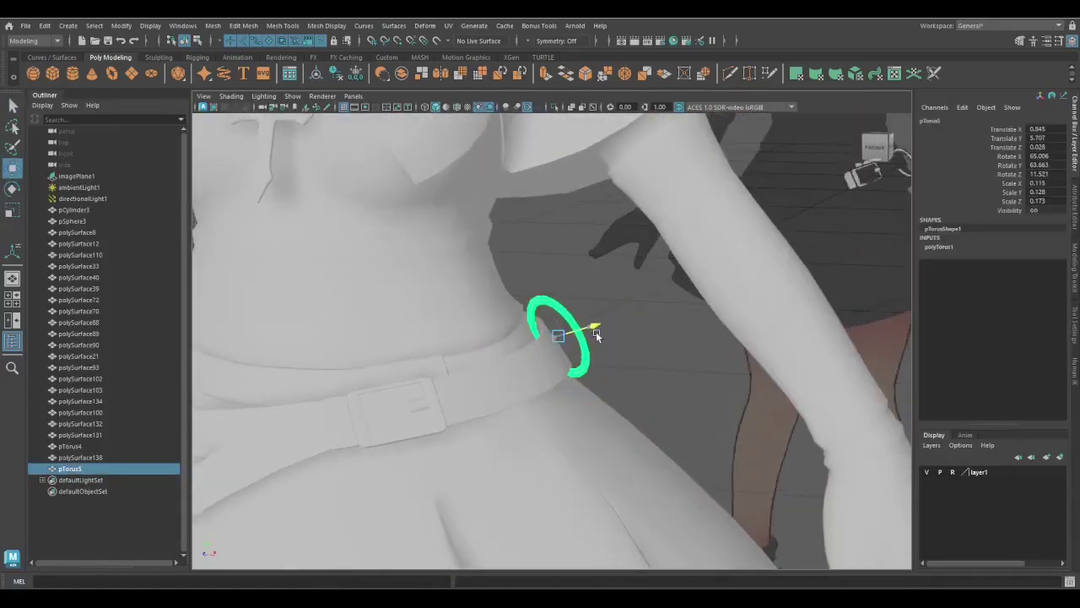
pyautogui.press('space')
pyautogui.press('space')
pyautogui.moveTo(527, 357)
pyautogui.keyDown('alt'); pyautogui.mouseDown()
pyautogui.moveTo(596, 353)
pyautogui.moveTo(543, 411)
pyautogui.moveTo(552, 357)
pyautogui.mouseUp(); pyautogui.keyUp('alt')
pyautogui.keyDown('alt'); pyautogui.moveTo(552, 357); pyautogui.dragTo(666, 393, button='right'); pyautogui.keyUp('alt')
# Freeze the ring's transformations and delete its construction history
pyautogui.press('q')
pyautogui.click(666, 393)
pyautogui.keyDown('alt'); pyautogui.moveTo(667, 394); pyautogui.dragTo(559, 337); pyautogui.keyUp('alt')
pyautogui.click(557, 333)
pyautogui.press('f')
pyautogui.click(346, 58)
pyautogui.click(560, 338)
# Lower the ring, rotate it about 20.6 degrees in Y, and move and scale it to wrap around the belt
pyautogui.press('w')
pyautogui.moveTo(562, 283); pyautogui.dragTo(563, 305)
pyautogui.keyDown('alt'); pyautogui.moveTo(563, 306); pyautogui.dragTo(609, 348); pyautogui.keyUp('alt')
pyautogui.moveTo(610, 348); pyautogui.dragTo(540, 380)
pyautogui.press('e')
pyautogui.keyDown('alt'); pyautogui.moveTo(541, 380); pyautogui.dragTo(563, 306); pyautogui.keyUp('alt')
pyautogui.press('w')
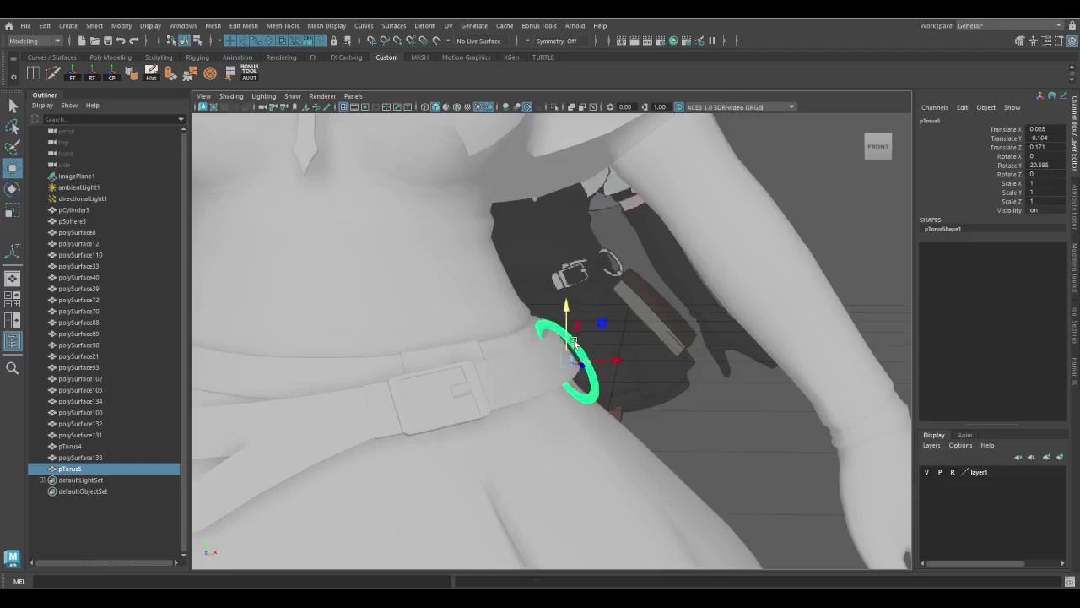
pyautogui.press('r')
pyautogui.keyDown('alt'); pyautogui.moveTo(606, 356); pyautogui.dragTo(578, 375); pyautogui.keyUp('alt')
pyautogui.press('q')
pyautogui.click(577, 376)
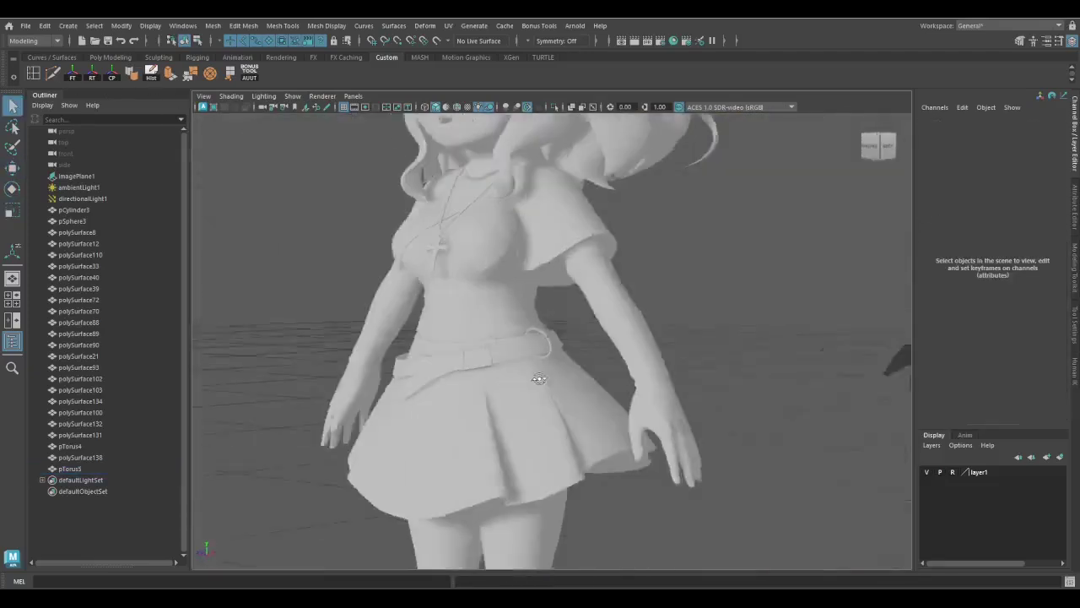
# Create a polygon plane, stand it upright with Rotate X 90 in front of the skirt, and narrow it to X scale 0.344
pyautogui.keyDown('alt'); pyautogui.moveTo(693, 397); pyautogui.dragTo(572, 425); pyautogui.keyUp('alt')
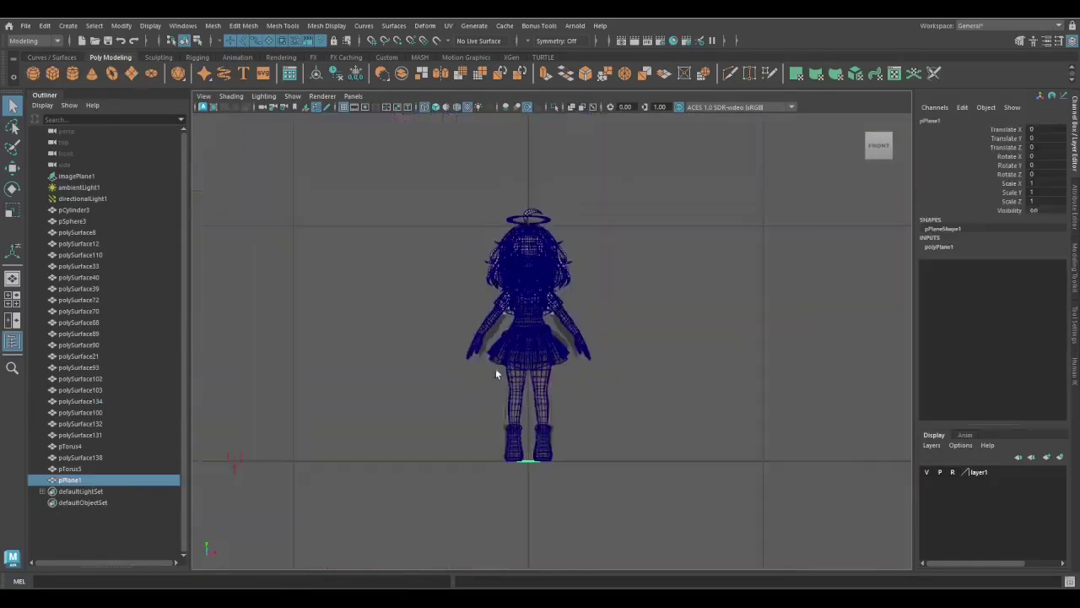
pyautogui.press('e')
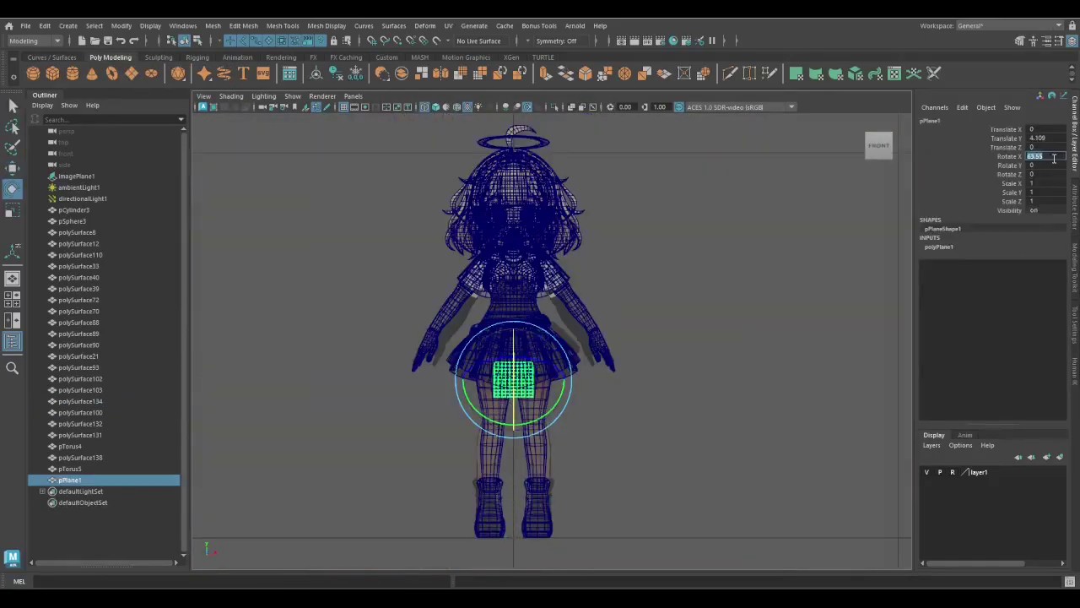
pyautogui.write('90')
pyautogui.press('Return')
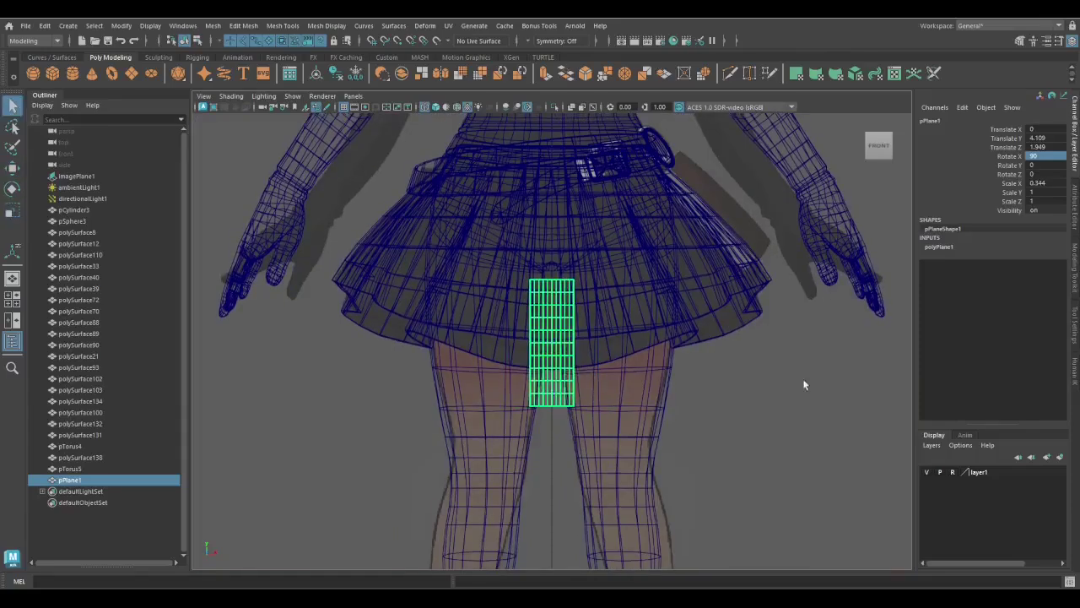
# Delete the plane's inner faces to leave a rectangular frame, and move the top bar's lower vertices up to thin it
pyautogui.press('Delete')
pyautogui.scroll(5, 612, 391)
pyautogui.click(532, 353)
pyautogui.press('w')
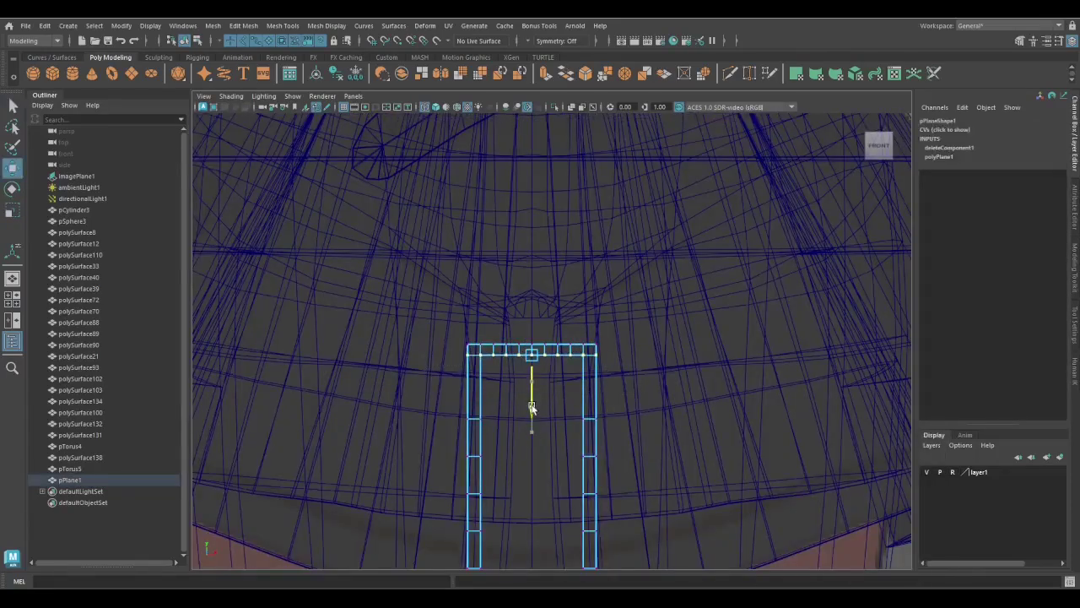
pyautogui.scroll(3, 531, 407)
# Delete surplus cross edges in the frame's top bar and raise its middle vertices to start an arch
pyautogui.press('q')
pyautogui.moveTo(559, 284); pyautogui.dragTo(632, 251, button='right')
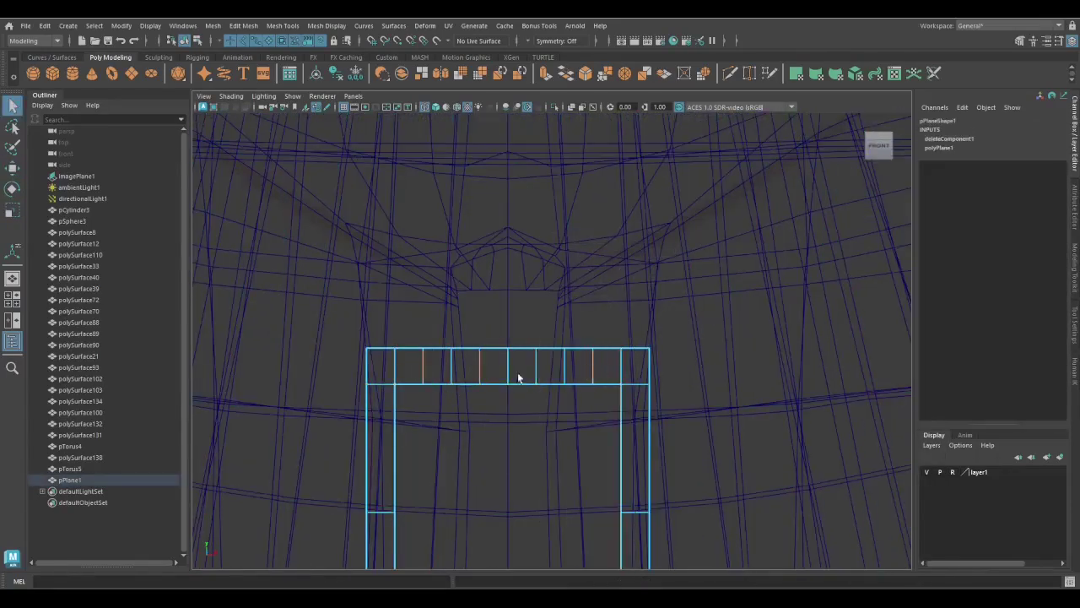
pyautogui.click(497, 384)
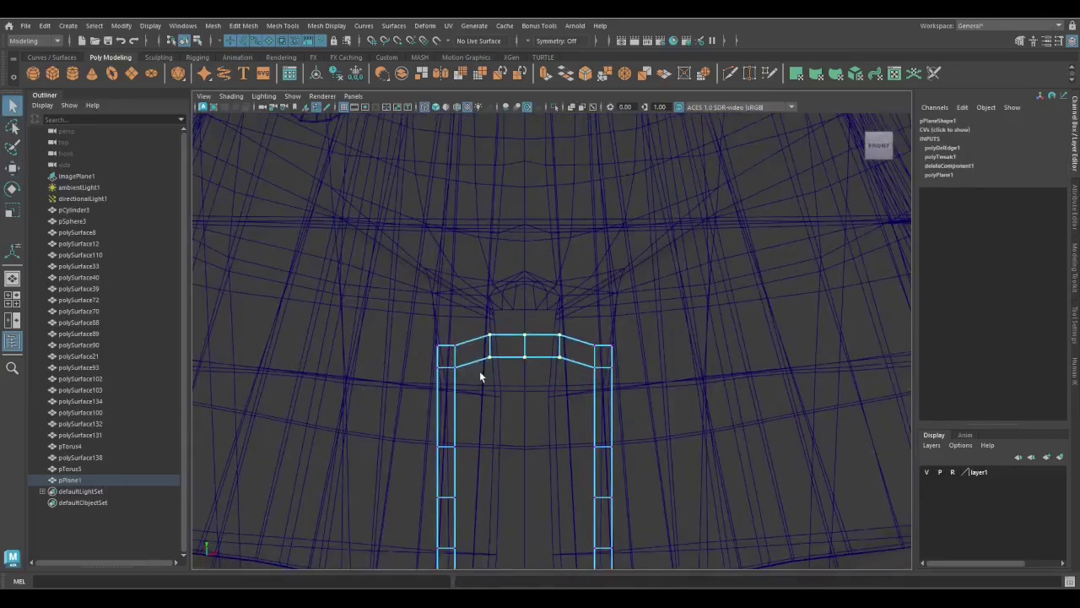
# Cut a diagonal edge across each upper corner of the frame and shift the arch vertices to round its top
pyautogui.press('w')
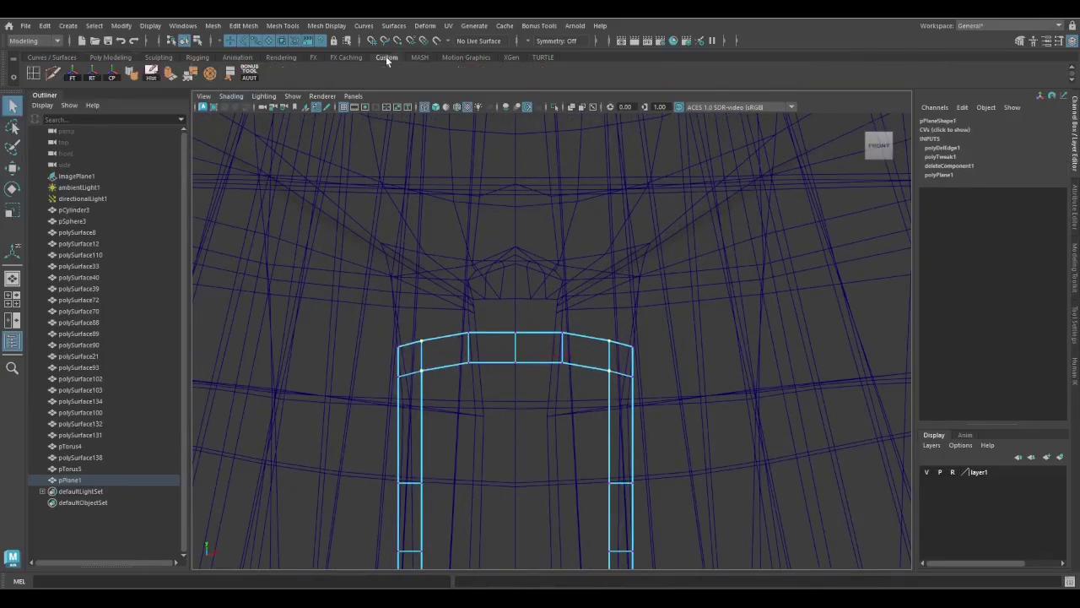
pyautogui.scroll(2, 380, 429)
pyautogui.press('q')
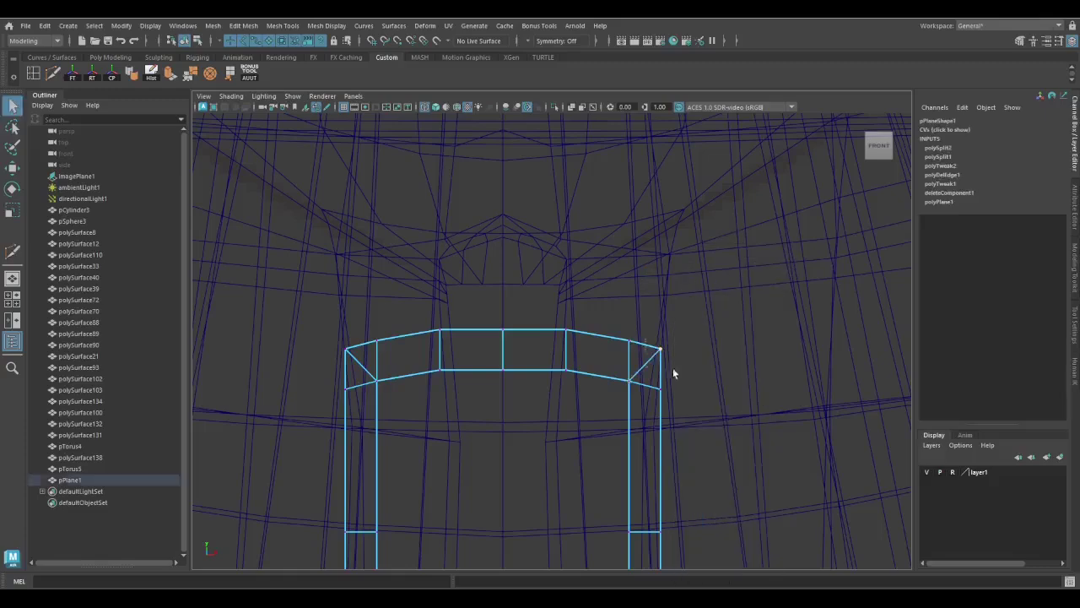
pyautogui.scroll(-3, 519, 311)
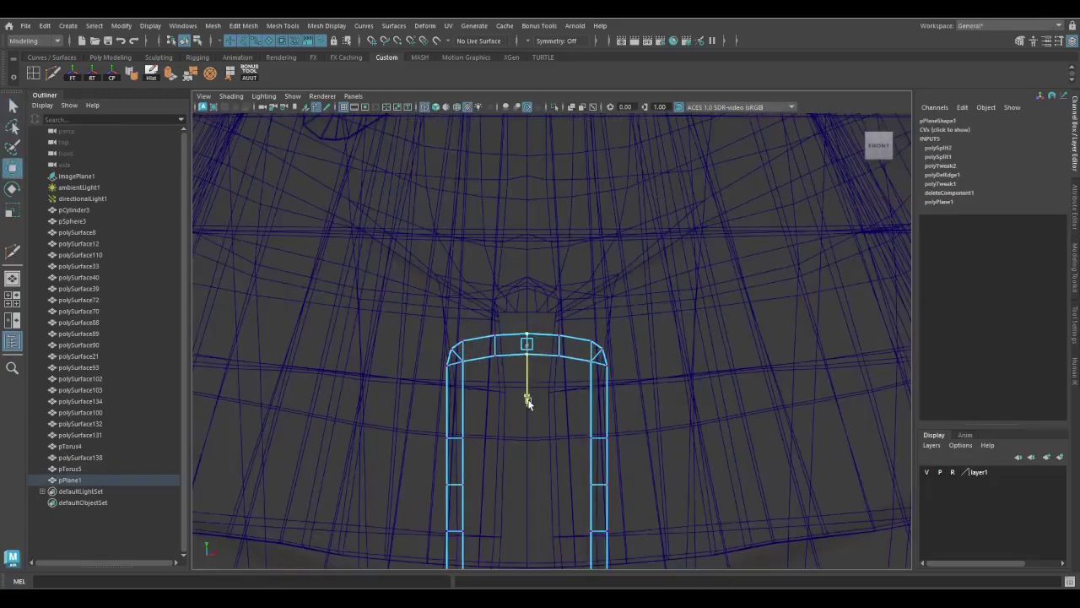
pyautogui.press('q')
# Delete the surplus cross edges along both side bars of the frame
pyautogui.scroll(-4, 590, 295)
pyautogui.scroll(4, 539, 294)
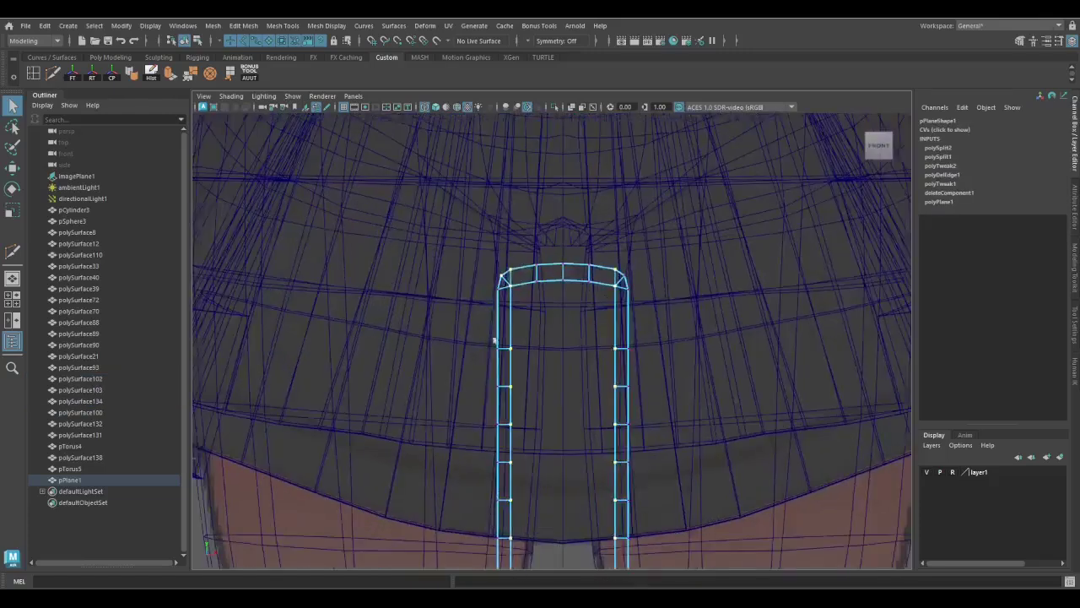
pyautogui.press('w')
pyautogui.scroll(-2, 553, 353)
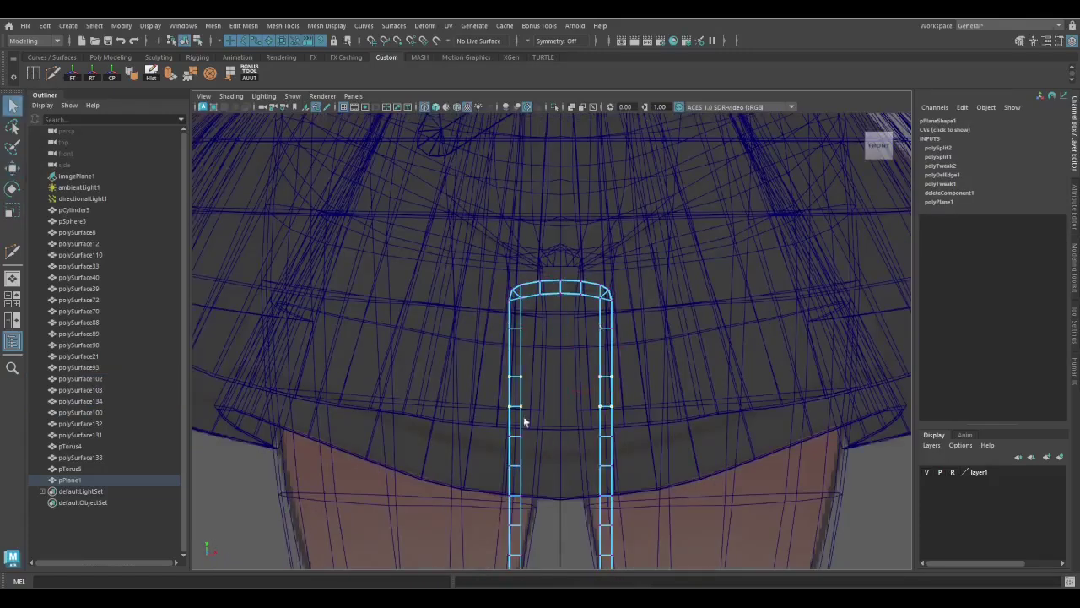
pyautogui.scroll(3, 541, 397)
pyautogui.scroll(-5, 707, 261)
pyautogui.scroll(4, 591, 380)
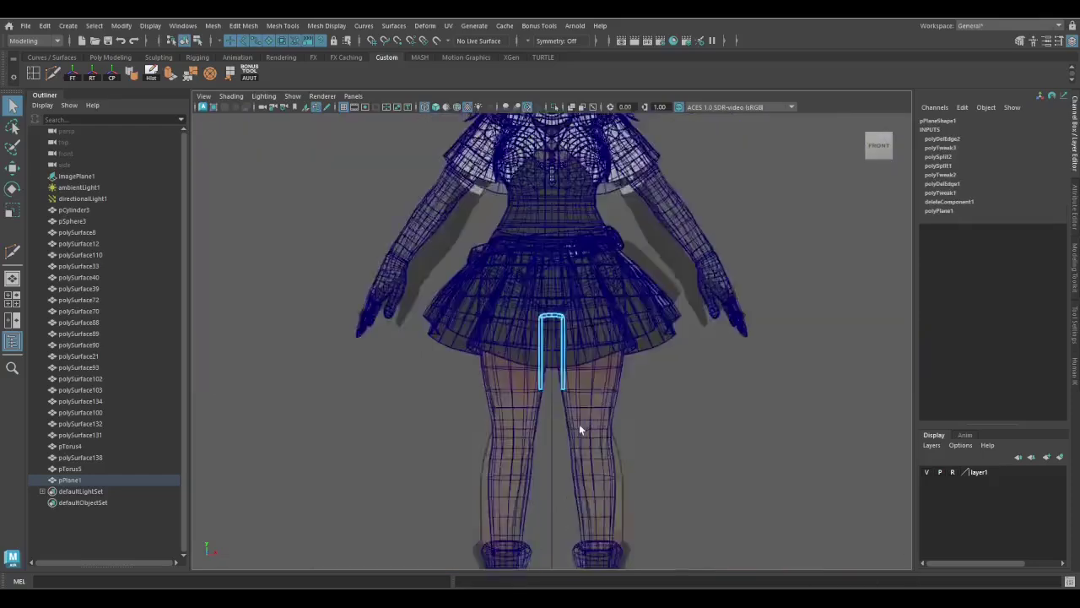
# Insert an edge loop across each side bar and lower both near the bars' bottom ends
pyautogui.scroll(5, 579, 424)
pyautogui.click(600, 405)
pyautogui.press('w')
pyautogui.moveTo(552, 451); pyautogui.dragTo(561, 424)
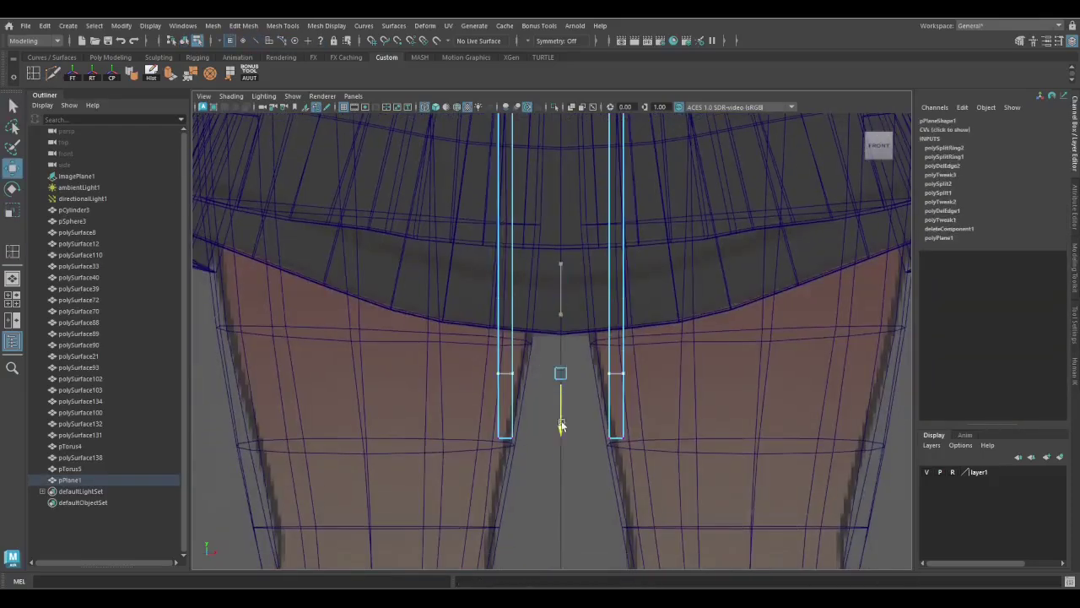
pyautogui.scroll(-3, 562, 454)
# Extrude the frame faces to a local Z of 1.068 and divide the depth with three evenly spread edge loops
pyautogui.rightClick(743, 270)
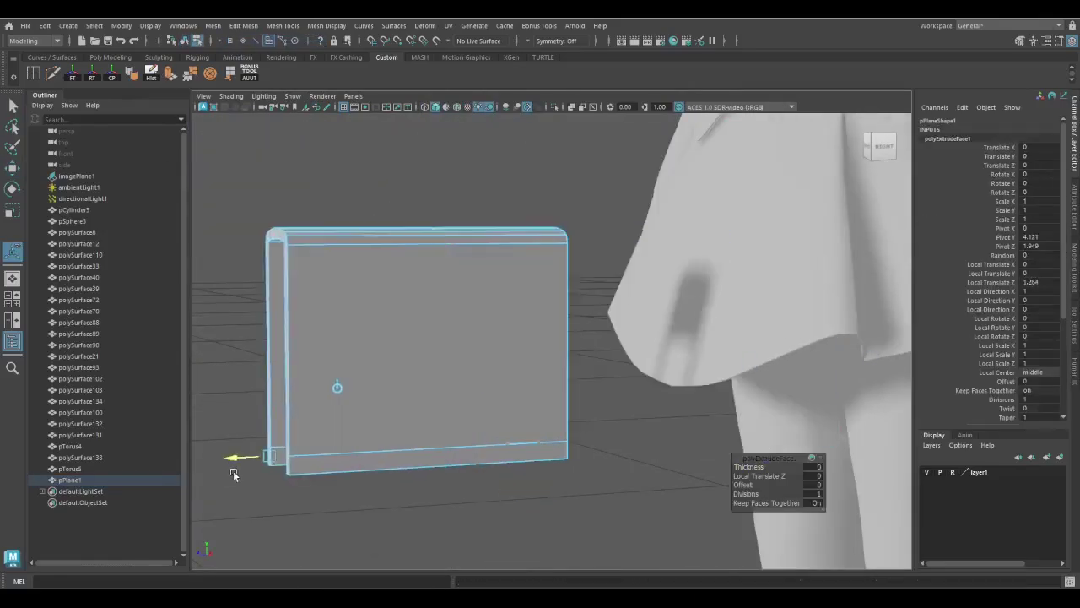
pyautogui.keyDown('alt'); pyautogui.moveTo(234, 470); pyautogui.dragTo(374, 482); pyautogui.keyUp('alt')
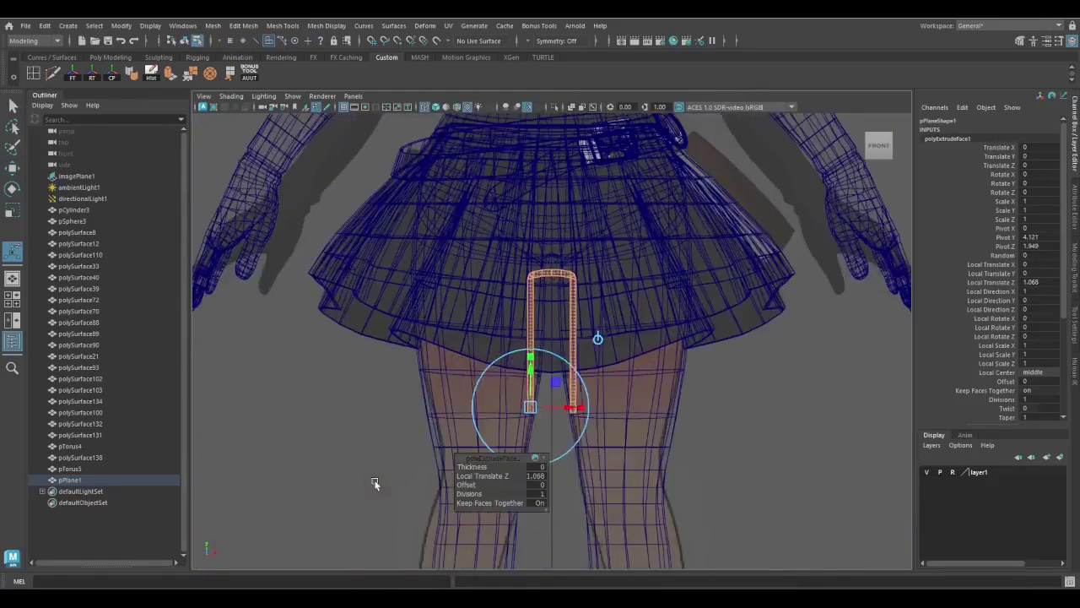
pyautogui.press('w')
pyautogui.click(551, 407)
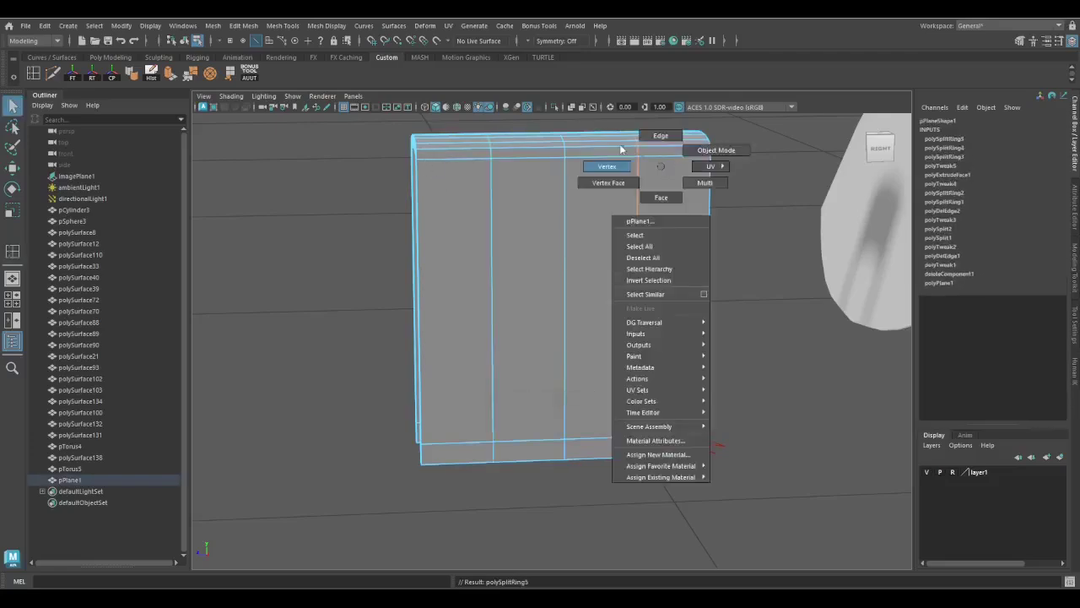
pyautogui.press('4')
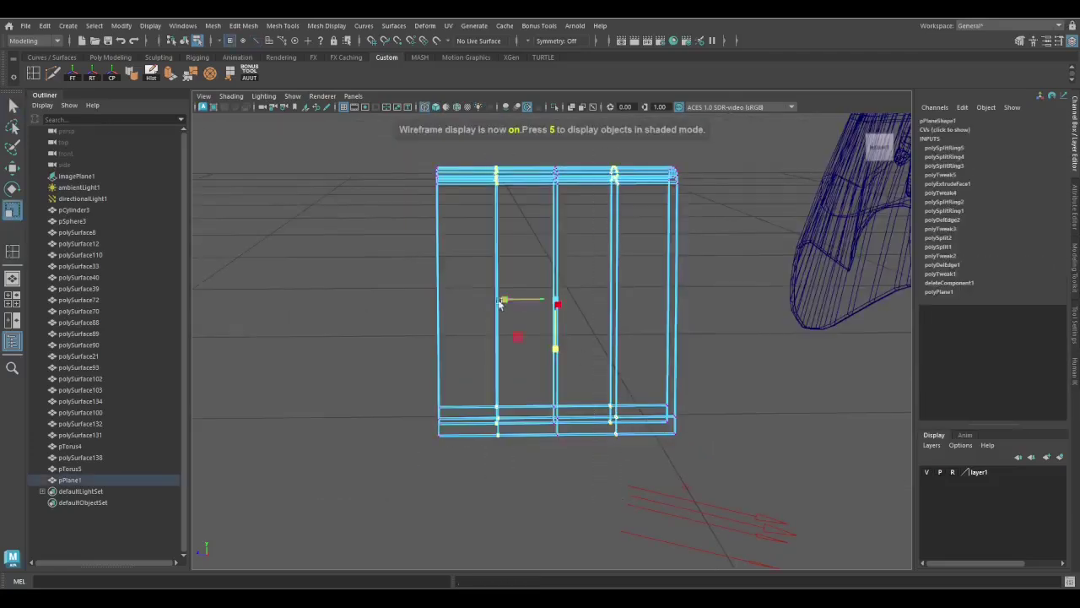
pyautogui.press('5')
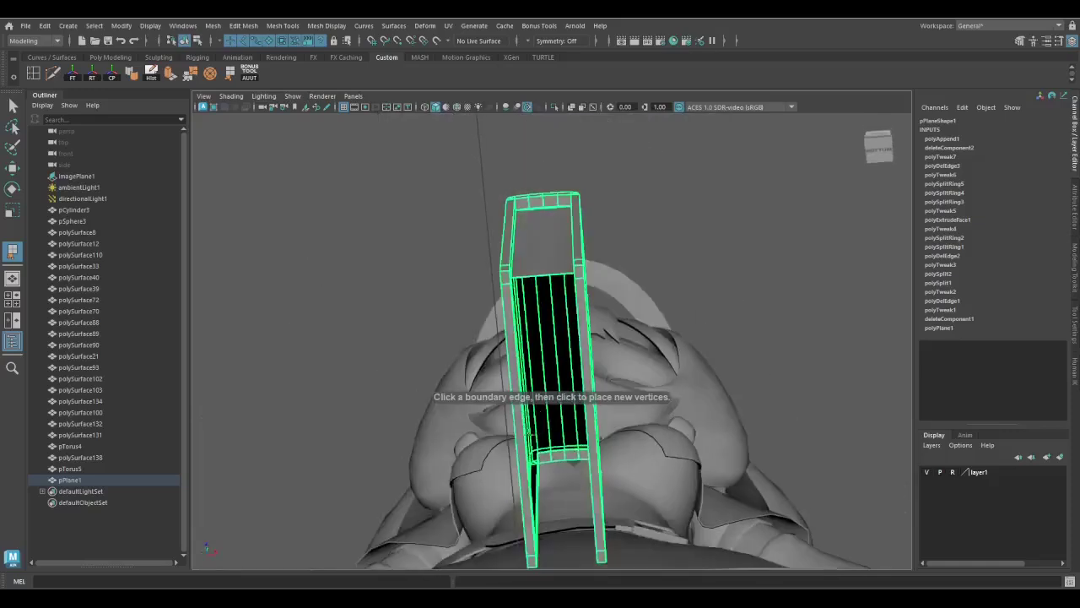
# Append polygons to close the gaps between the two covers, and recess the page block inside the spine
pyautogui.keyDown('alt'); pyautogui.moveTo(473, 439); pyautogui.dragTo(524, 486); pyautogui.keyUp('alt')
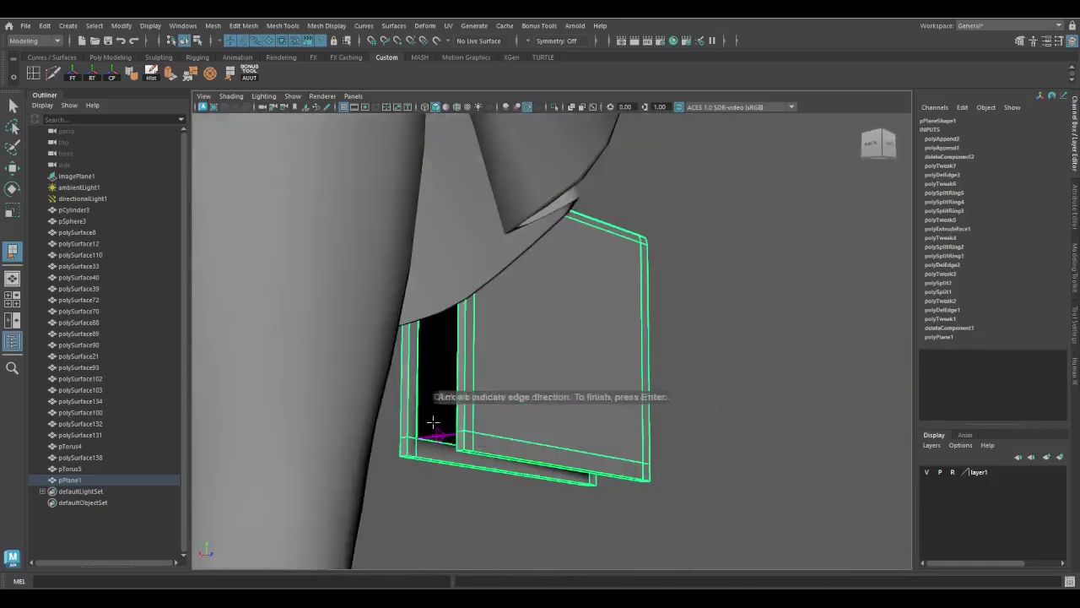
pyautogui.click(682, 306)
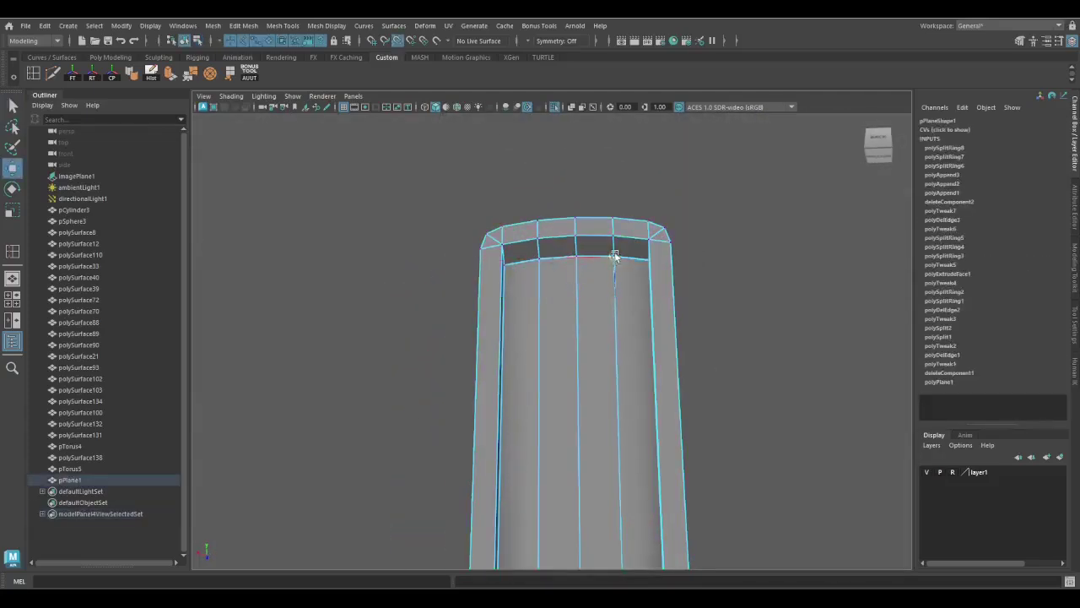
pyautogui.doubleClick(598, 379)
pyautogui.keyDown('alt'); pyautogui.moveTo(598, 379); pyautogui.dragTo(577, 463); pyautogui.keyUp('alt')
pyautogui.keyDown('shift'); pyautogui.moveTo(693, 300); pyautogui.dragTo(661, 517, button='right'); pyautogui.keyUp('shift')
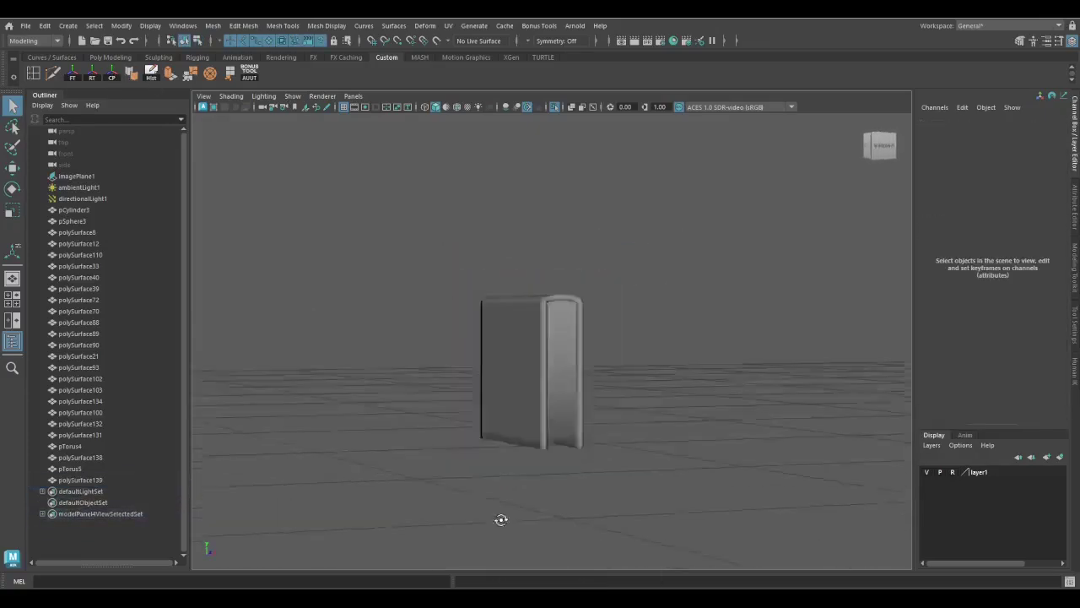
pyautogui.keyDown('alt'); pyautogui.moveTo(500, 519); pyautogui.dragTo(458, 504); pyautogui.keyUp('alt')
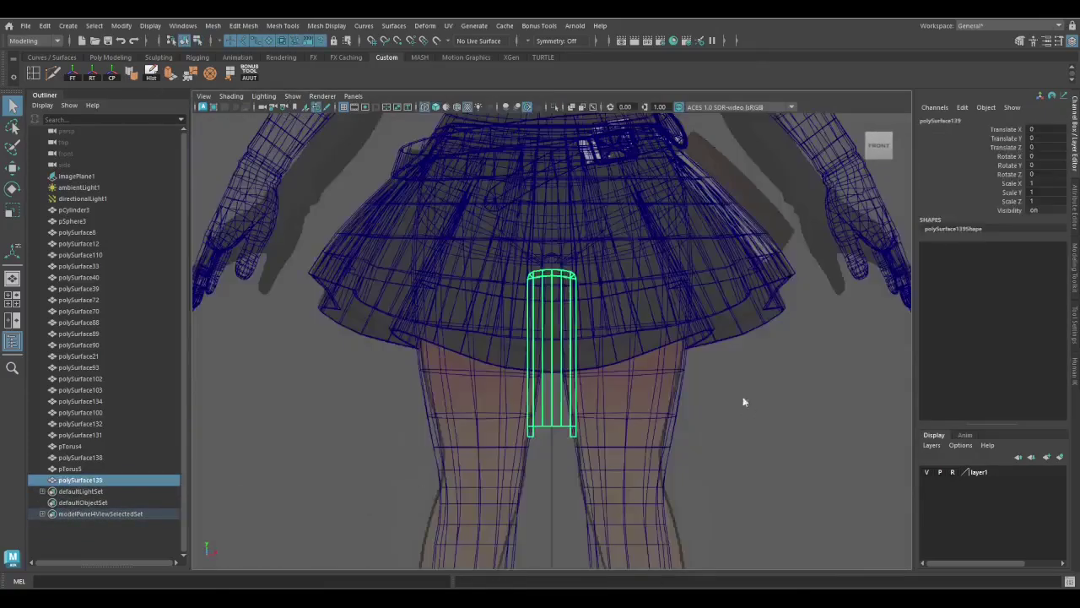
# Insert edge loops around the book, including one across its middle, and place its pivot at the centre of the spine
pyautogui.scroll(3, 742, 395)
pyautogui.press('w')
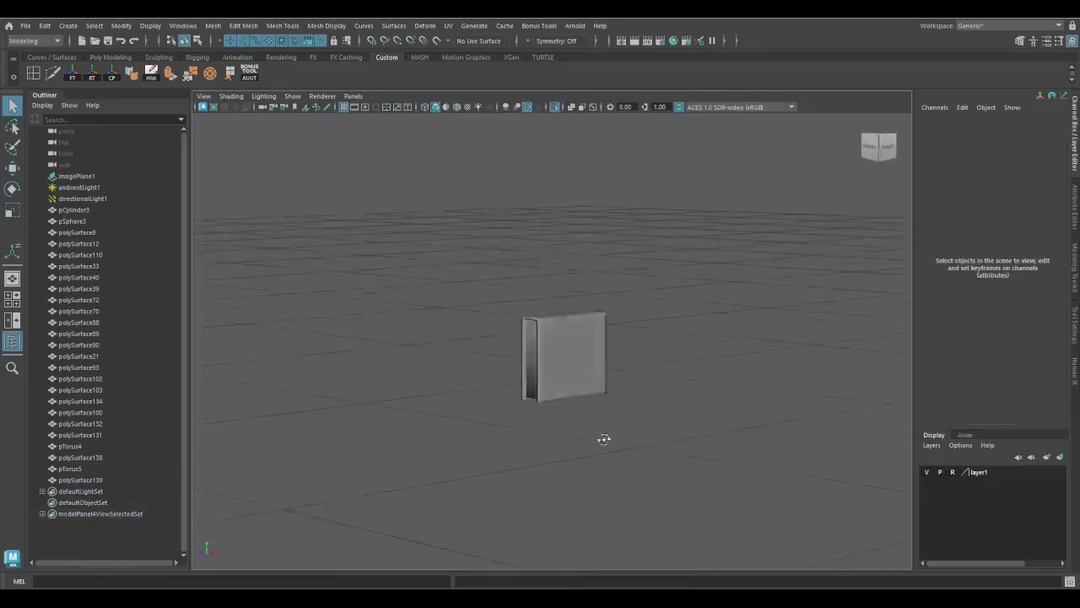
pyautogui.press('w')
pyautogui.press('f')
pyautogui.press('q')
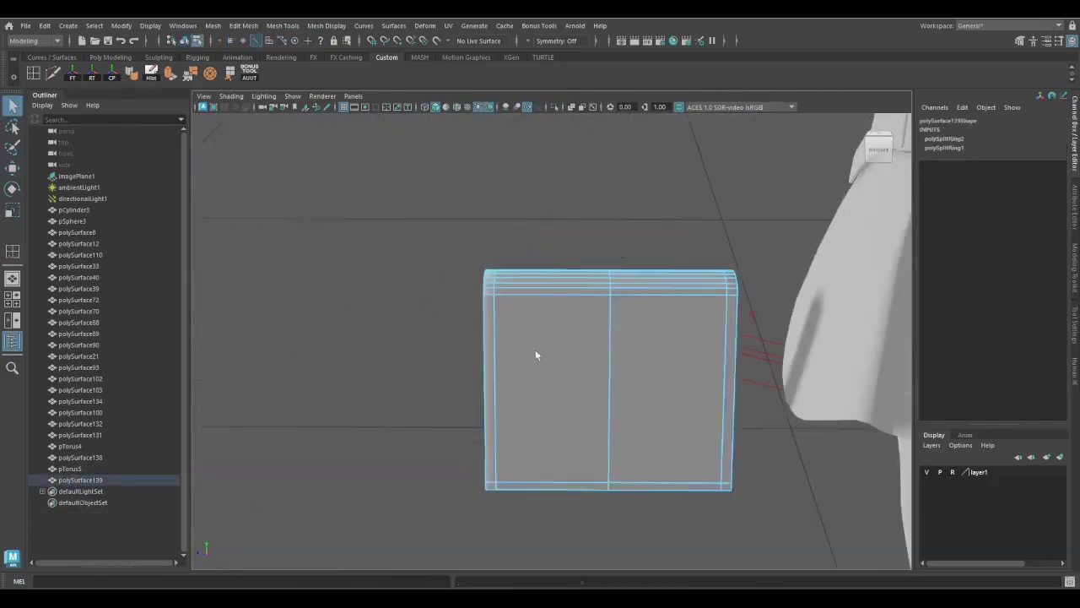
pyautogui.press('F8')
pyautogui.press('w')
pyautogui.keyDown('alt'); pyautogui.moveTo(611, 388); pyautogui.dragTo(598, 358); pyautogui.keyUp('alt')
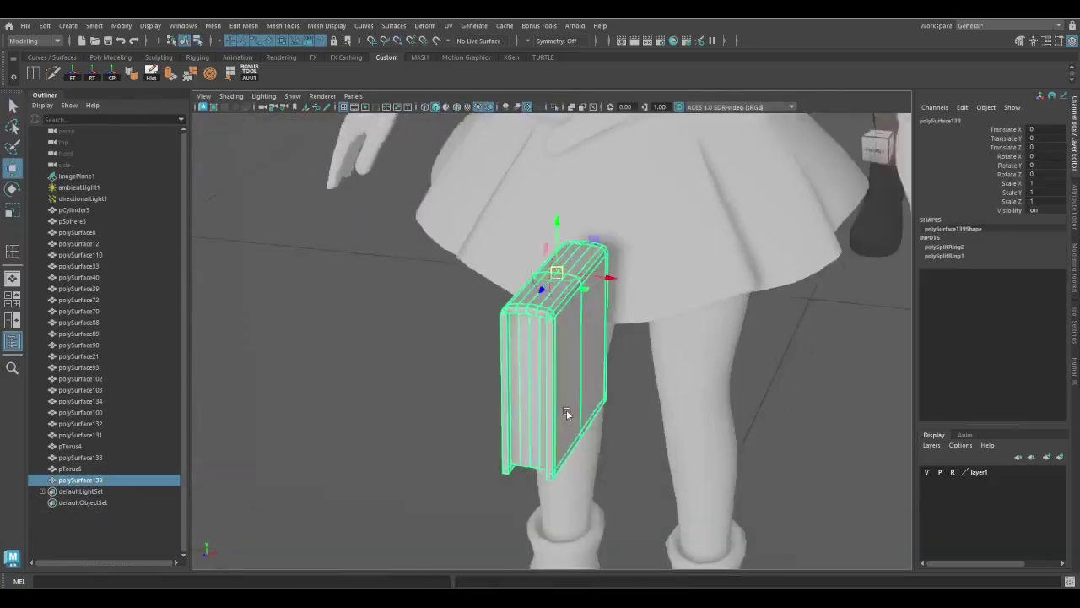
pyautogui.scroll(-3, 567, 409)
# Isolate the side ring on the belt and delete its surplus edge loops to lighten the mesh
pyautogui.press('f')
pyautogui.scroll(3, 500, 335)
pyautogui.keyDown('alt'); pyautogui.moveTo(546, 303); pyautogui.dragTo(557, 413); pyautogui.keyUp('alt')
pyautogui.scroll(3, 557, 413)
pyautogui.press('q')
pyautogui.click(533, 407)
pyautogui.moveTo(534, 407); pyautogui.dragTo(569, 257, button='right')
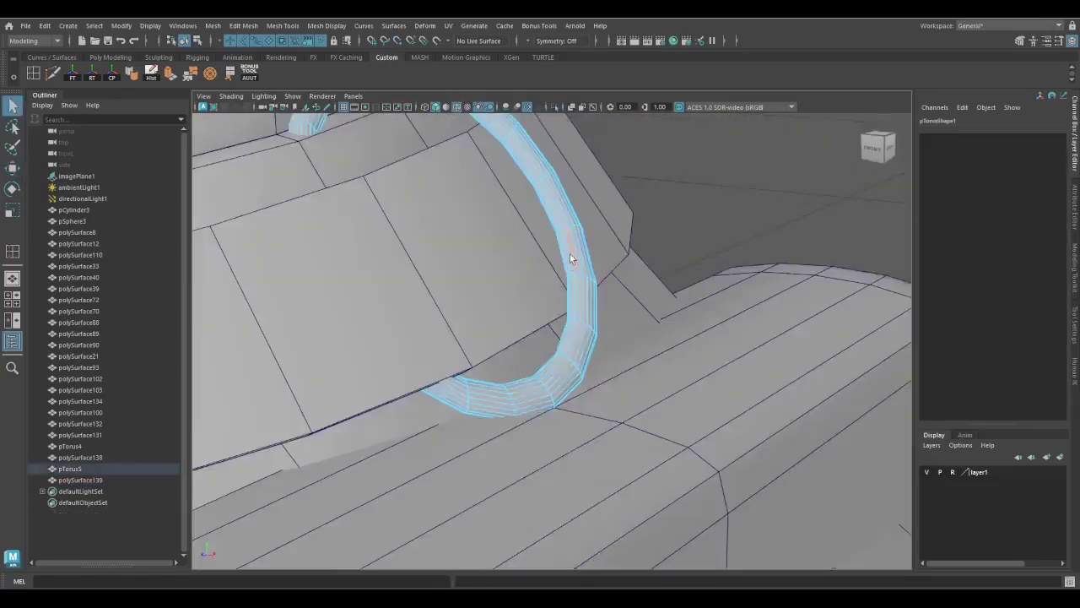
pyautogui.click(693, 234)
pyautogui.click(603, 295)
pyautogui.hotkey('ctrl', '1')
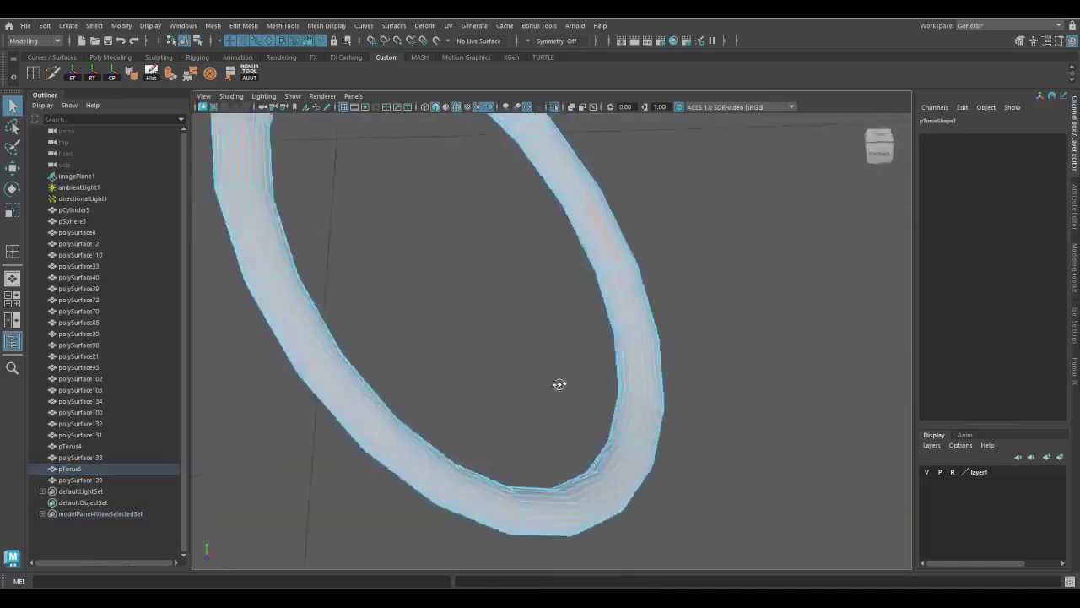
pyautogui.scroll(3, 680, 414)
pyautogui.keyDown('alt'); pyautogui.moveTo(694, 374); pyautogui.dragTo(490, 331); pyautogui.keyUp('alt')
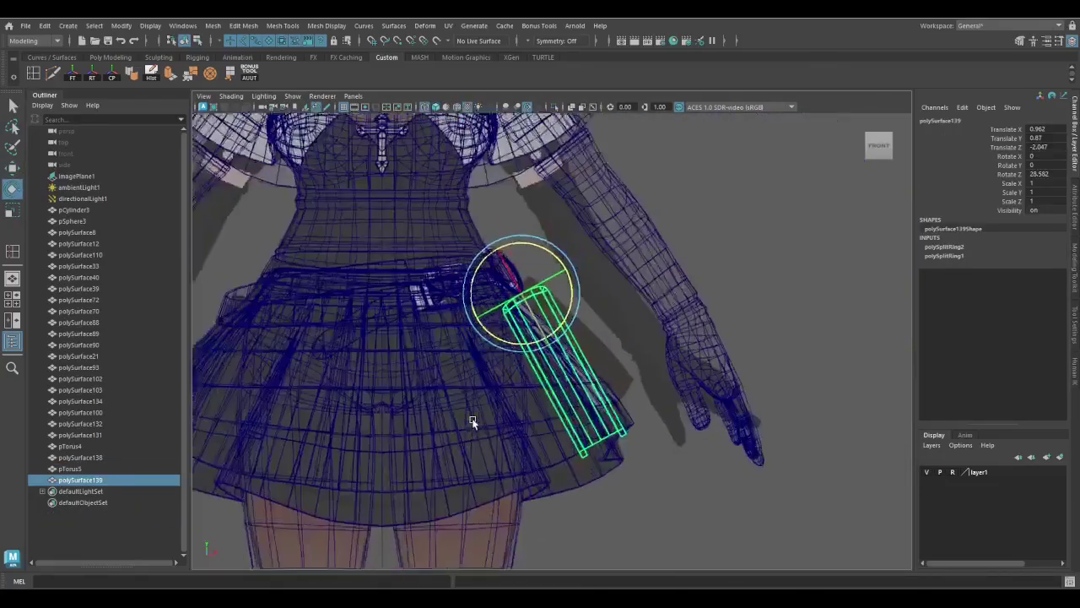
# Tilt the book below the side ring to about -10.6 in Y and 37 in Z, scaling it to X 0.702, Y 0.83
pyautogui.keyDown('alt'); pyautogui.moveTo(473, 422); pyautogui.dragTo(526, 288); pyautogui.keyUp('alt')
pyautogui.press('r')
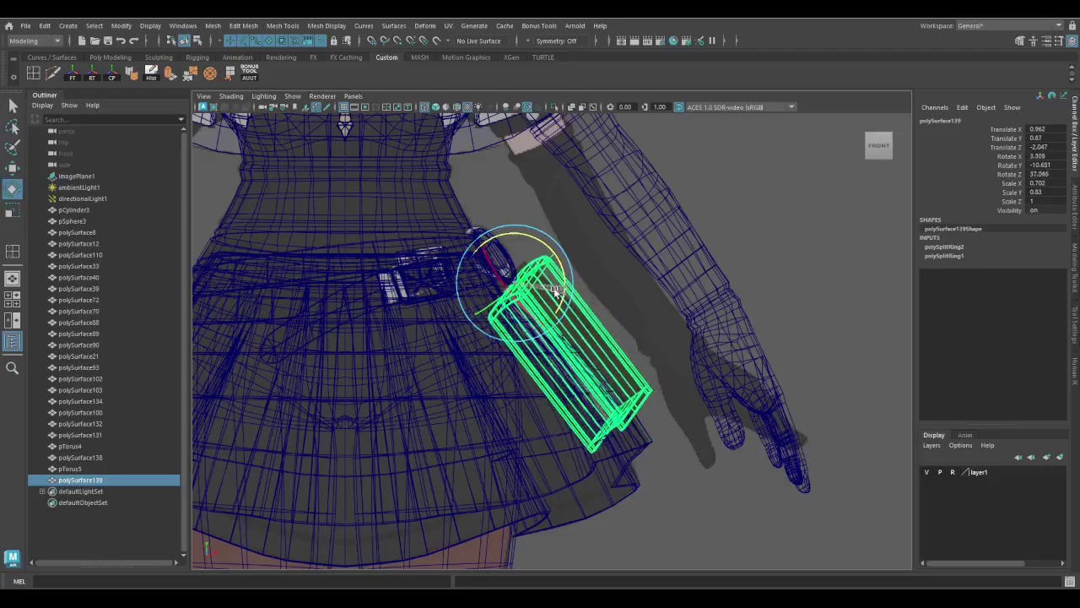
pyautogui.press('5')
pyautogui.moveTo(557, 289)
pyautogui.keyDown('alt'); pyautogui.mouseDown()
pyautogui.moveTo(540, 321)
pyautogui.moveTo(505, 325)
pyautogui.mouseUp(); pyautogui.keyUp('alt')
pyautogui.keyDown('alt'); pyautogui.moveTo(497, 272); pyautogui.dragTo(530, 323); pyautogui.keyUp('alt')
# Select the side ring and the book together and move both -0.173 in Z
pyautogui.press('q')
pyautogui.keyDown('shift'); pyautogui.click(530, 324); pyautogui.keyUp('shift')
pyautogui.keyDown('shift'); pyautogui.moveTo(613, 297); pyautogui.dragTo(731, 489, button='right'); pyautogui.keyUp('shift')
pyautogui.keyDown('alt'); pyautogui.moveTo(507, 415); pyautogui.dragTo(574, 526); pyautogui.keyUp('alt')
pyautogui.scroll(-3, 574, 391)
pyautogui.hotkey('ctrl', 'z')
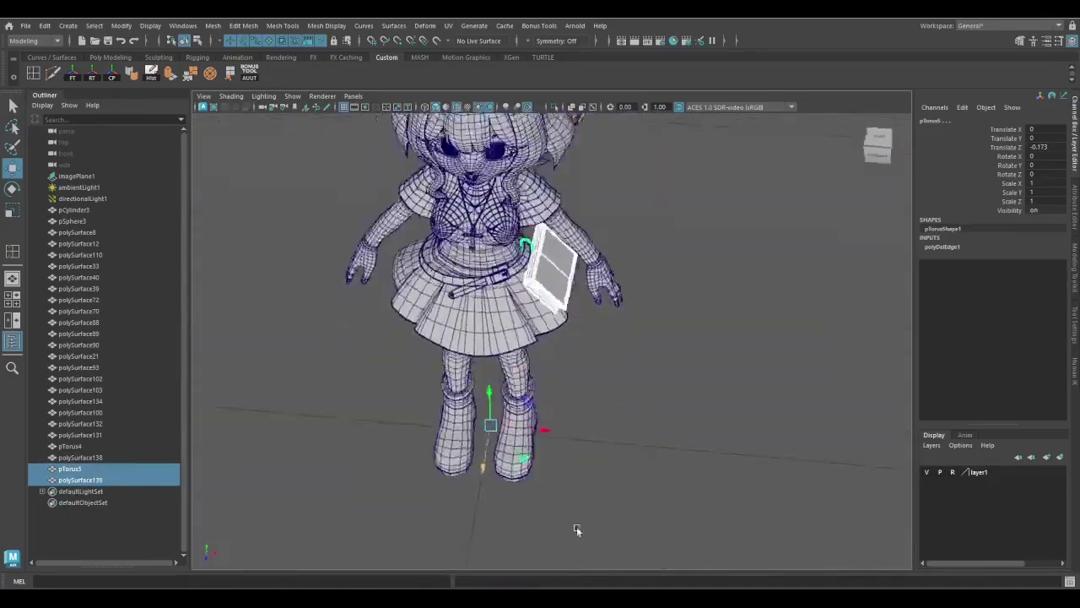
# Rotate the book to about 2.6, -3.7, 42.7 and scale it to X 0.626 and Z 0.781 to fit the hip
pyautogui.scroll(5, 574, 525)
pyautogui.click(507, 380)
pyautogui.keyDown('alt'); pyautogui.moveTo(506, 380); pyautogui.dragTo(533, 310); pyautogui.keyUp('alt')
pyautogui.press('w')
pyautogui.press('e')
pyautogui.scroll(3, 507, 321)
pyautogui.press('4')
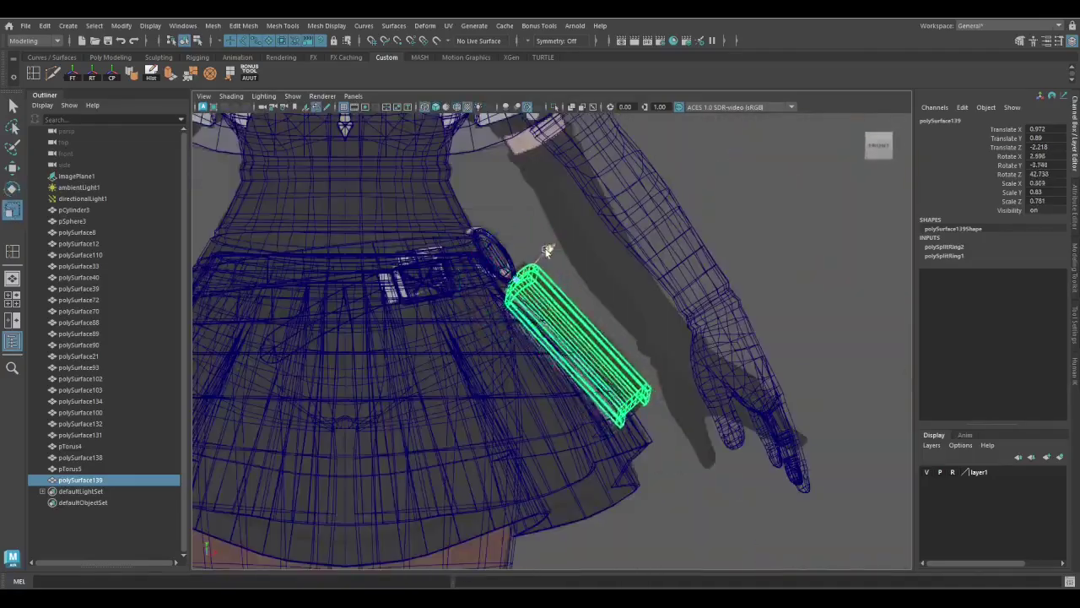
pyautogui.press('5')
pyautogui.scroll(-5, 716, 222)
pyautogui.rightClick(674, 270)
pyautogui.click(674, 270)
pyautogui.keyDown('alt'); pyautogui.moveTo(673, 270); pyautogui.dragTo(605, 406); pyautogui.keyUp('alt')
pyautogui.scroll(-2, 525, 447)
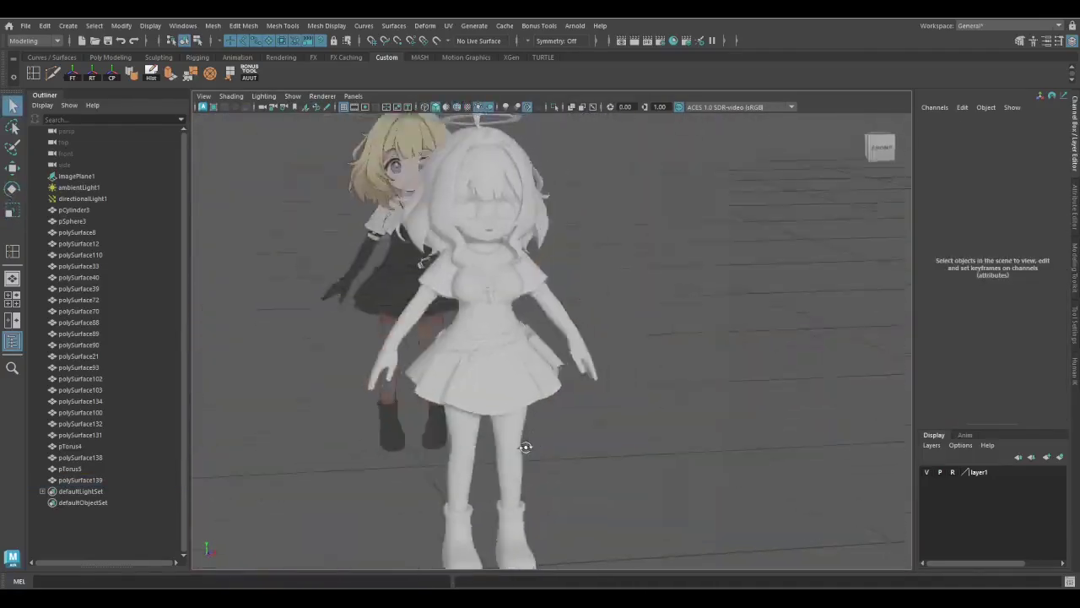
# Create a polygon cylinder and move it up to the side ring at the hip
pyautogui.scroll(5, 502, 456)
pyautogui.click(375, 487)
pyautogui.scroll(2, 376, 487)
pyautogui.press('4')
pyautogui.scroll(3, 375, 487)
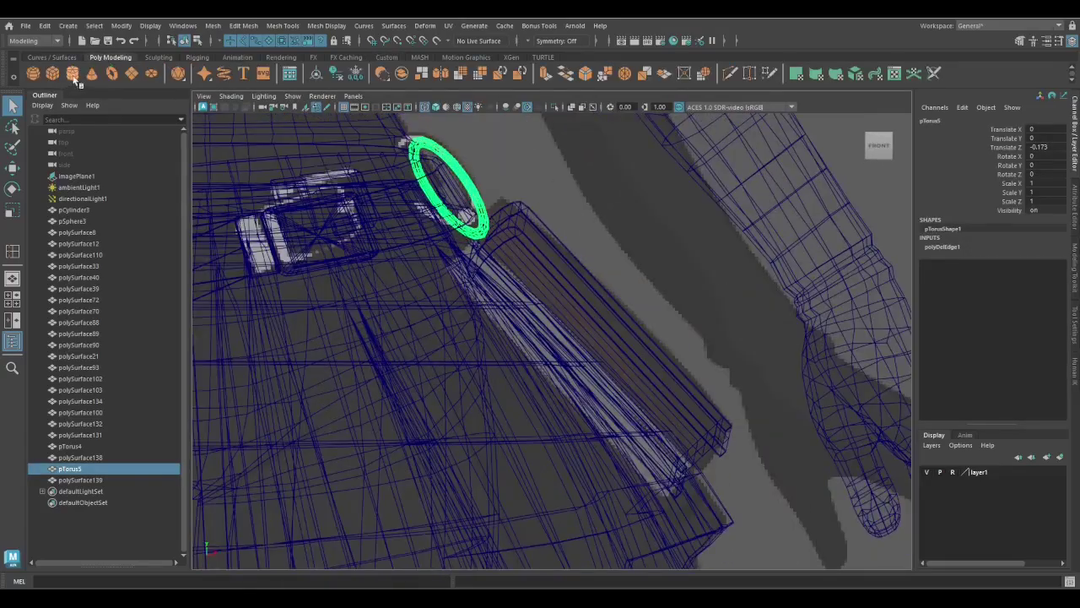
pyautogui.click(72, 73)
pyautogui.scroll(-3, 545, 318)
pyautogui.scroll(5, 545, 318)
pyautogui.press('w')
pyautogui.moveTo(541, 211); pyautogui.dragTo(532, 393)
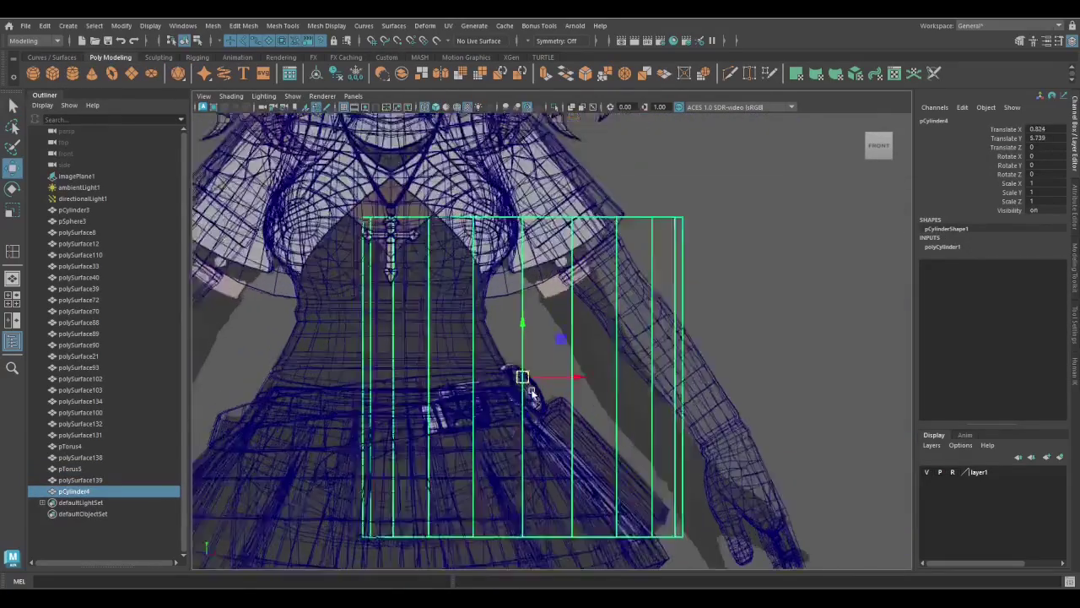
# Scale the cylinder to 0.044 with 8 axis subdivisions, flatten its Y scale to 0.029, and tilt it -46.444 in Z
pyautogui.scroll(5, 532, 392)
pyautogui.press('r')
pyautogui.moveTo(545, 321); pyautogui.dragTo(589, 423)
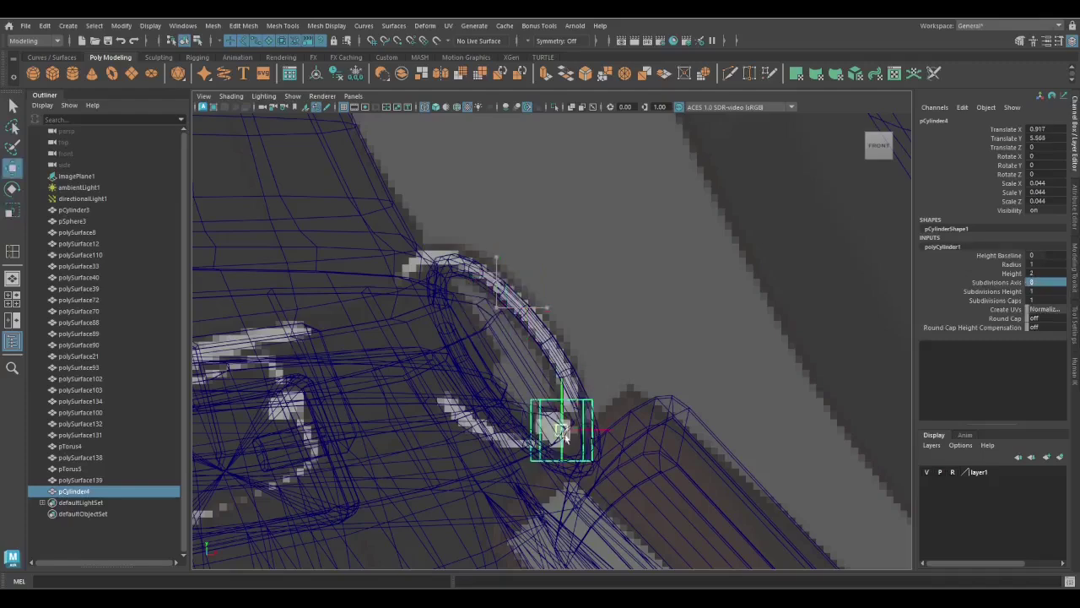
pyautogui.press('e')
pyautogui.press('w')
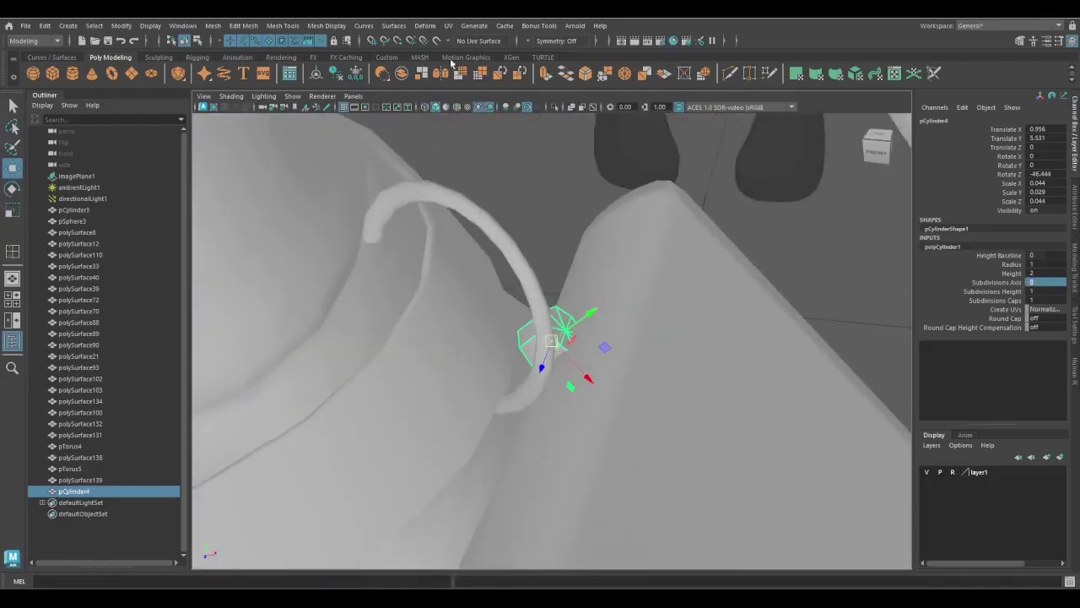
# Rotate the cylinder about -80.9 in X, fit it between ring and book spine, and bevel its edges with fraction 0.2
pyautogui.scroll(3, 565, 376)
pyautogui.keyDown('alt'); pyautogui.moveTo(564, 377); pyautogui.dragTo(439, 379); pyautogui.keyUp('alt')
pyautogui.press('e')
pyautogui.moveTo(438, 380); pyautogui.dragTo(472, 372)
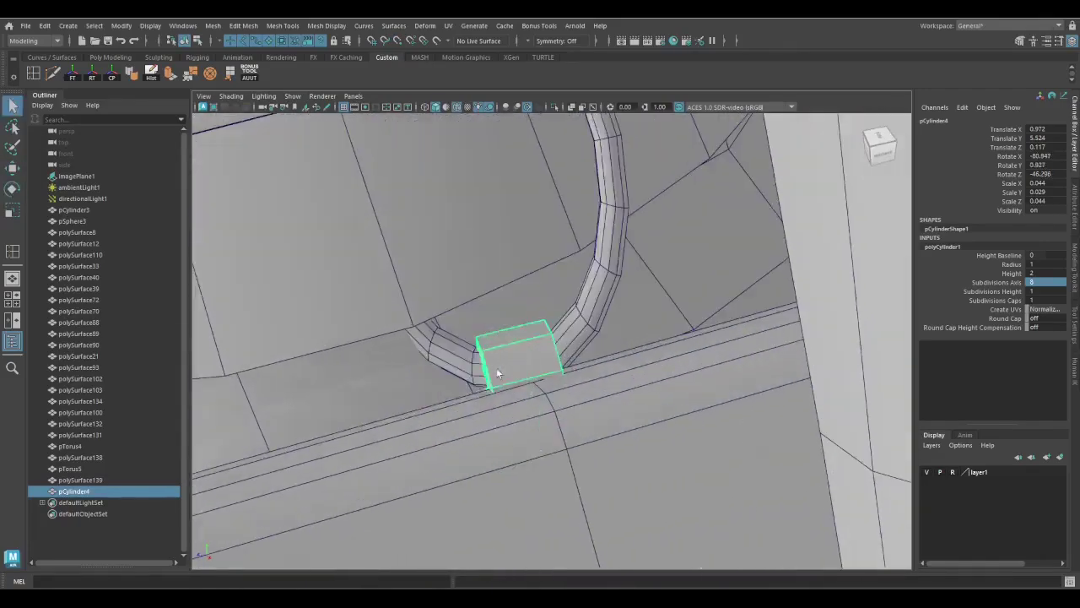
pyautogui.hotkey('ctrl', 'b')
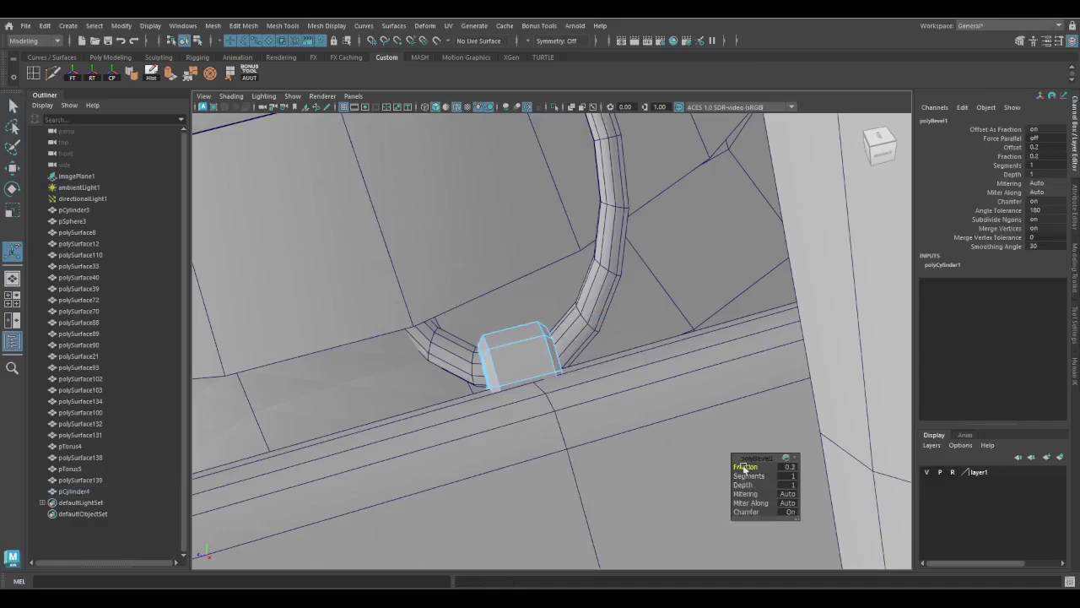
pyautogui.press('F8')
# Rotate the side ring in Z so it passes through the small connector on the book's spine
pyautogui.keyDown('alt'); pyautogui.moveTo(549, 423); pyautogui.dragTo(674, 422); pyautogui.keyUp('alt')
pyautogui.press('e')
pyautogui.press('q')
pyautogui.click(673, 422)
pyautogui.scroll(5, 674, 422)
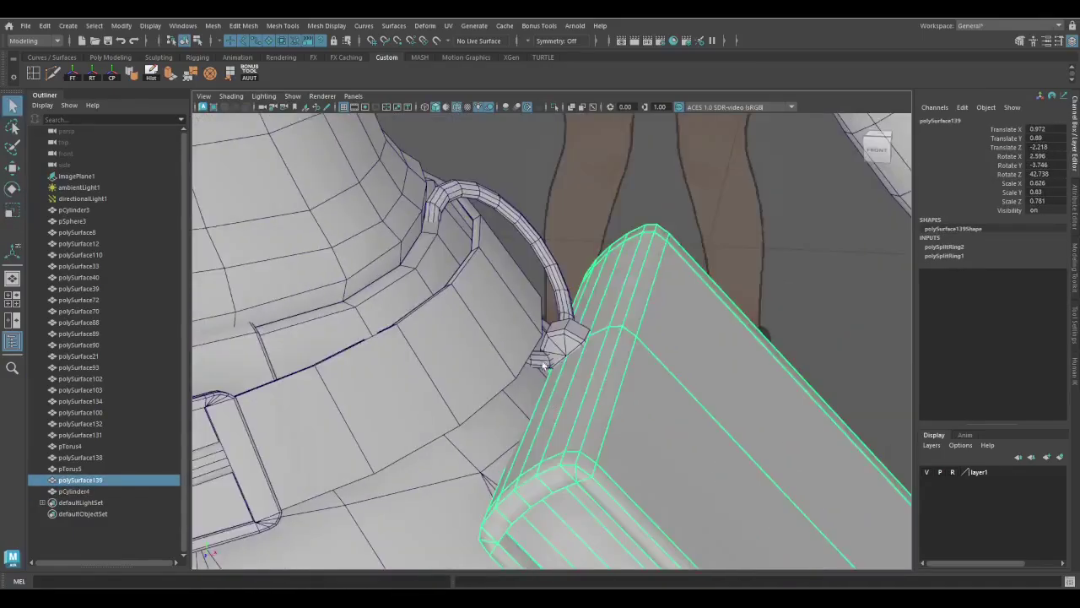
pyautogui.click(548, 274)
pyautogui.press('e')
pyautogui.moveTo(549, 274); pyautogui.dragTo(590, 337)
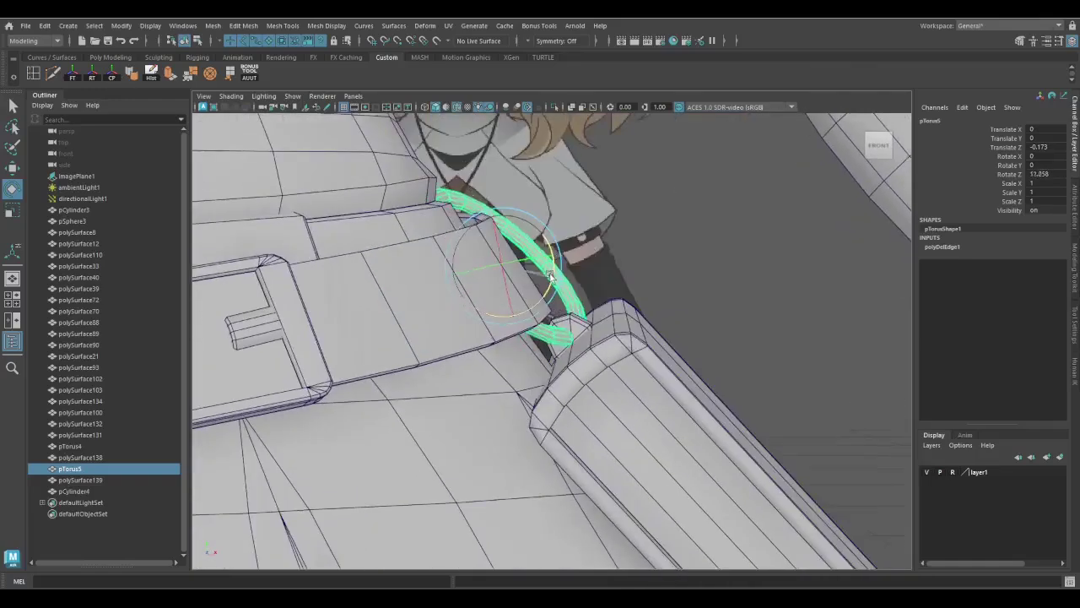
# Combine the ring, book and connector into one mesh and delete part of the isolated connector's faces
pyautogui.press('q')
pyautogui.scroll(-3, 594, 365)
pyautogui.keyDown('shift'); pyautogui.click(594, 365); pyautogui.keyUp('shift')
pyautogui.keyDown('shift'); pyautogui.moveTo(594, 365); pyautogui.dragTo(496, 446, button='right'); pyautogui.keyUp('shift')
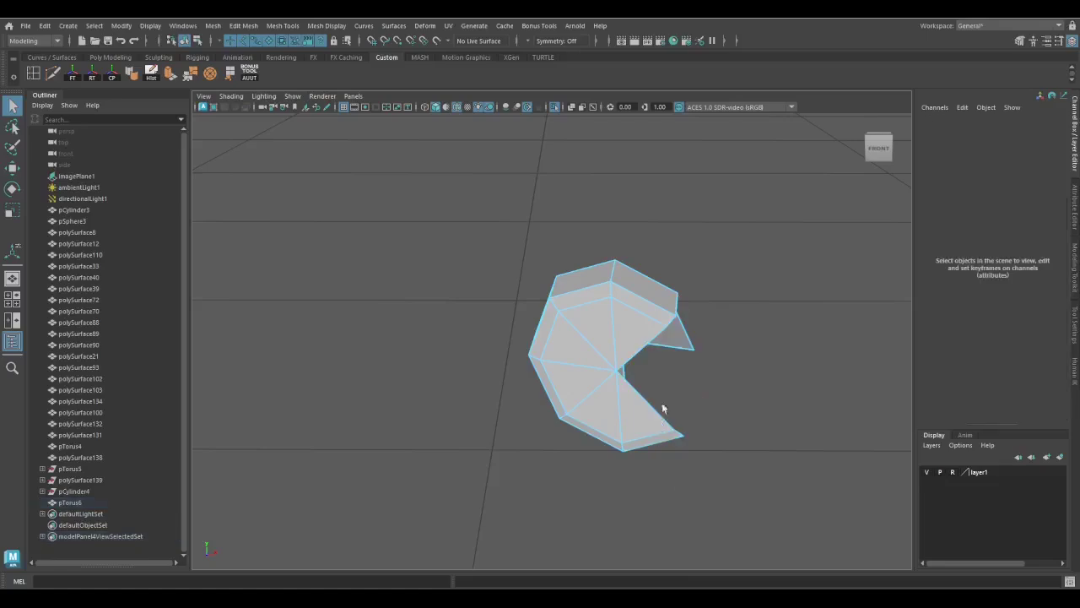
# Remove the connector's remaining lower faces, extrude its open edges by 0.007, and show the whole character again
pyautogui.hotkey('ctrl', 'z')
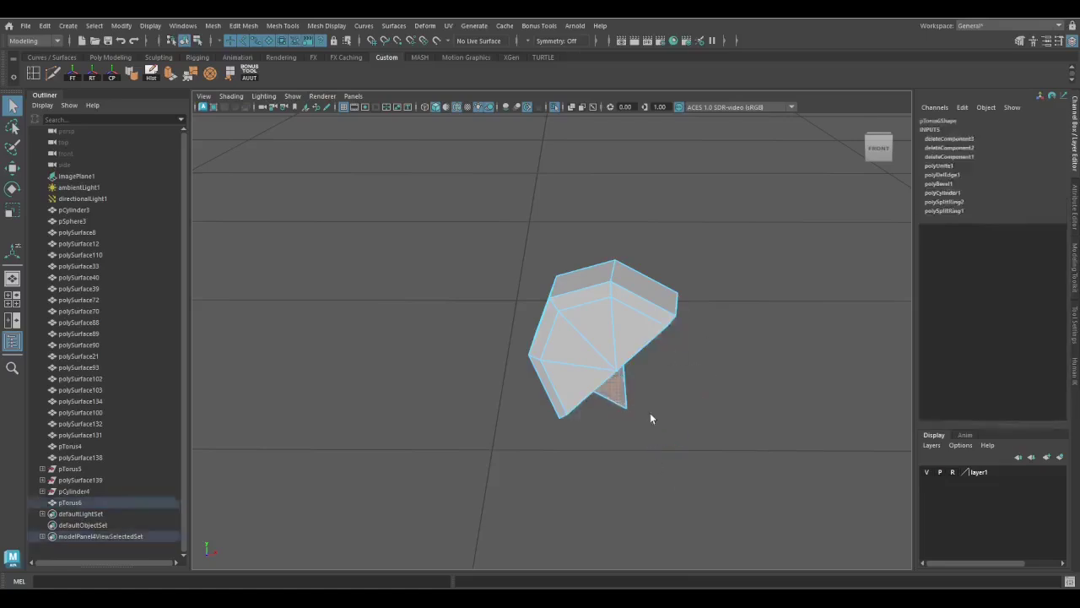
pyautogui.press('4')
pyautogui.hotkey('ctrl', 'e')
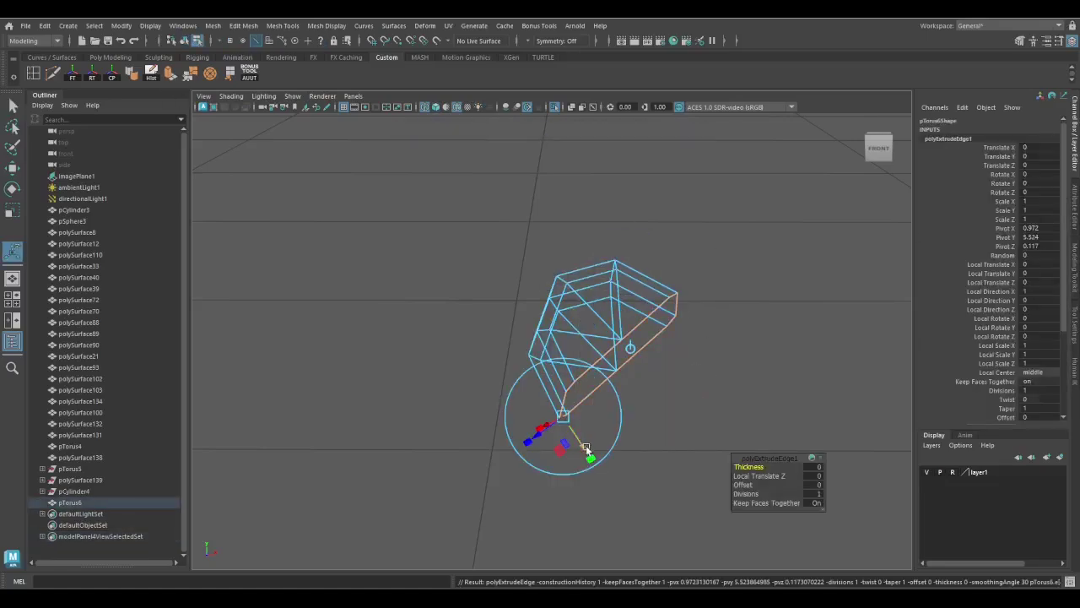
pyautogui.hotkey('ctrl', '1')
pyautogui.press('5')
pyautogui.scroll(3, 489, 427)
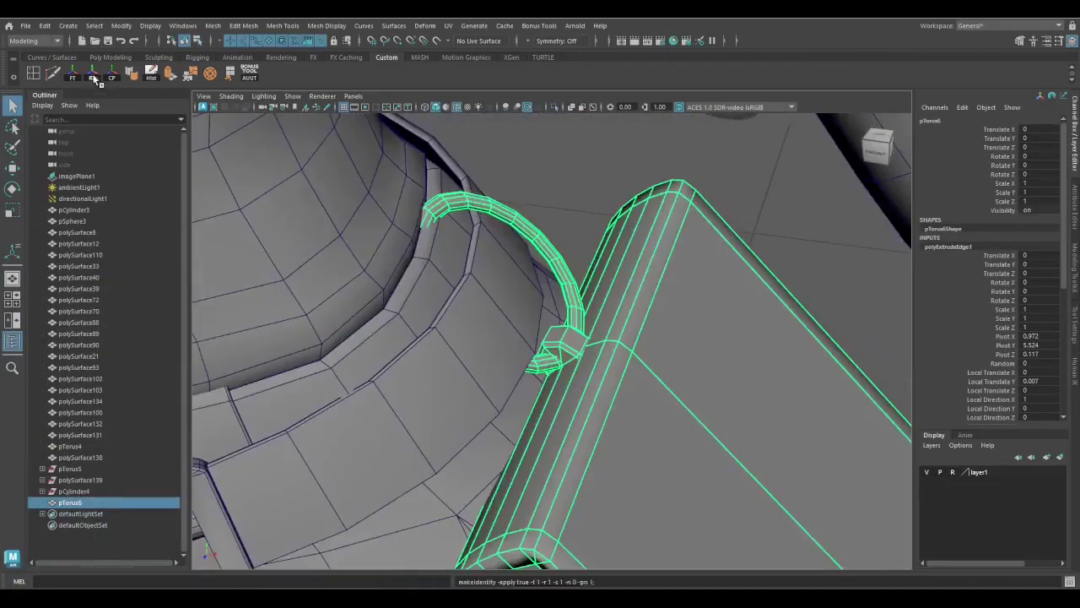